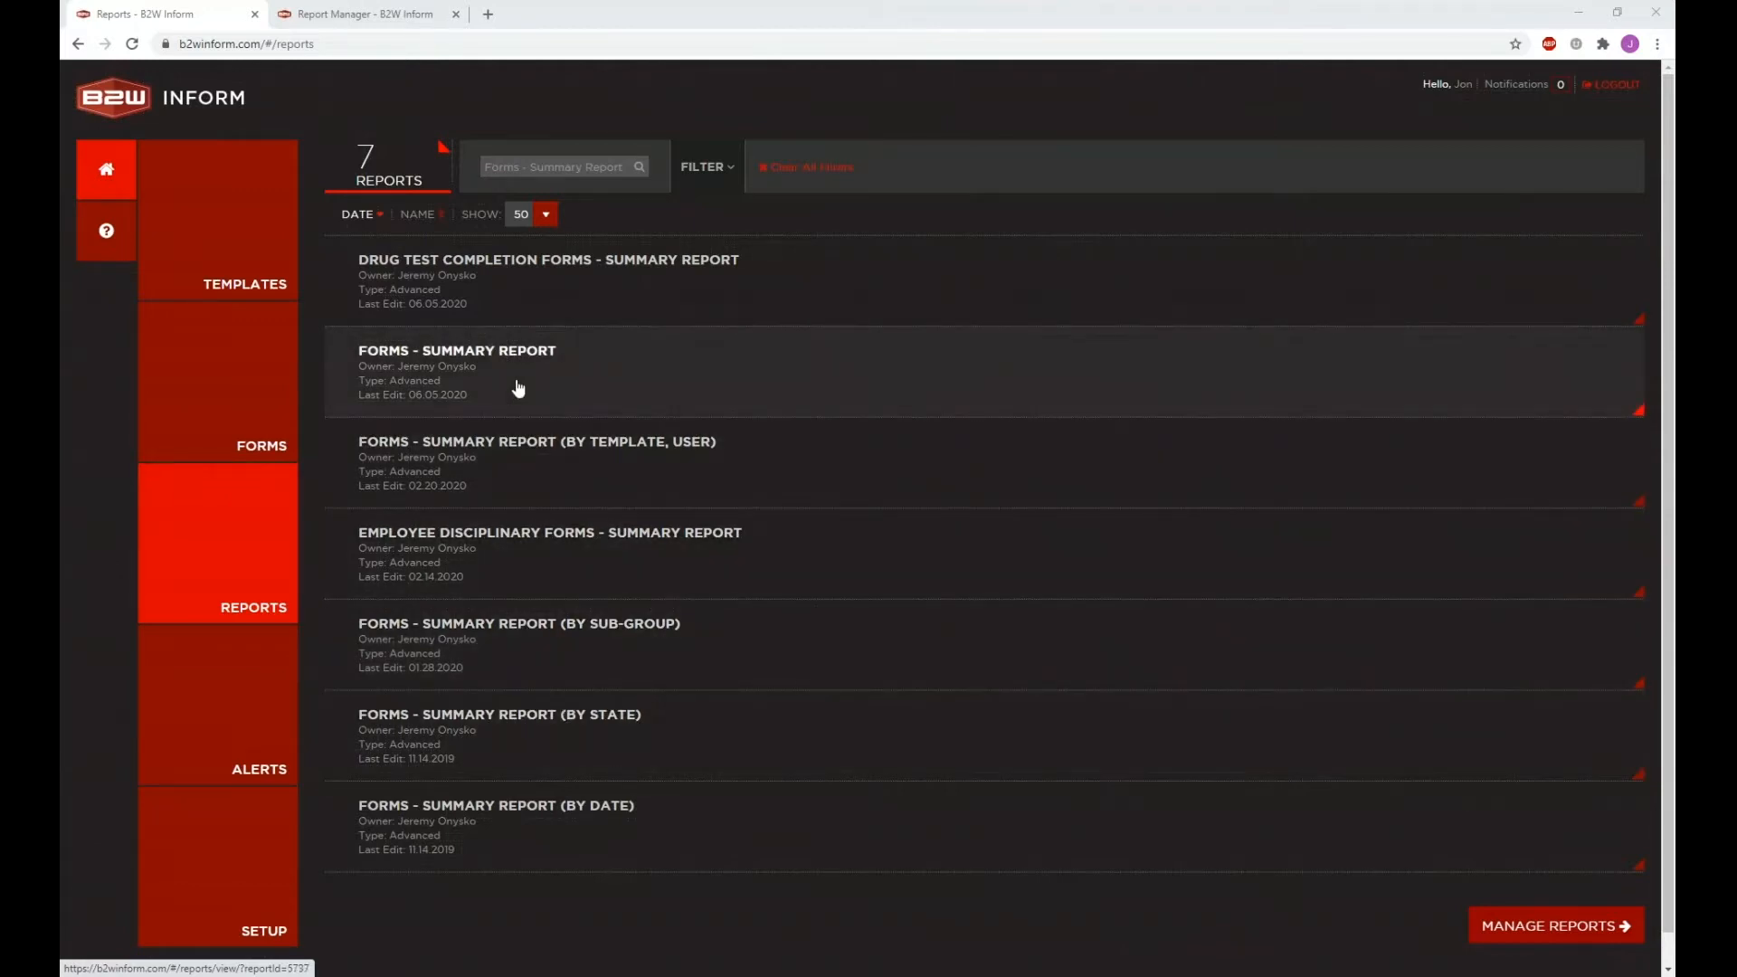
Step: Open the Forms - Summary Report in the report viewer after closing the extra login tab
middle_click(518, 388)
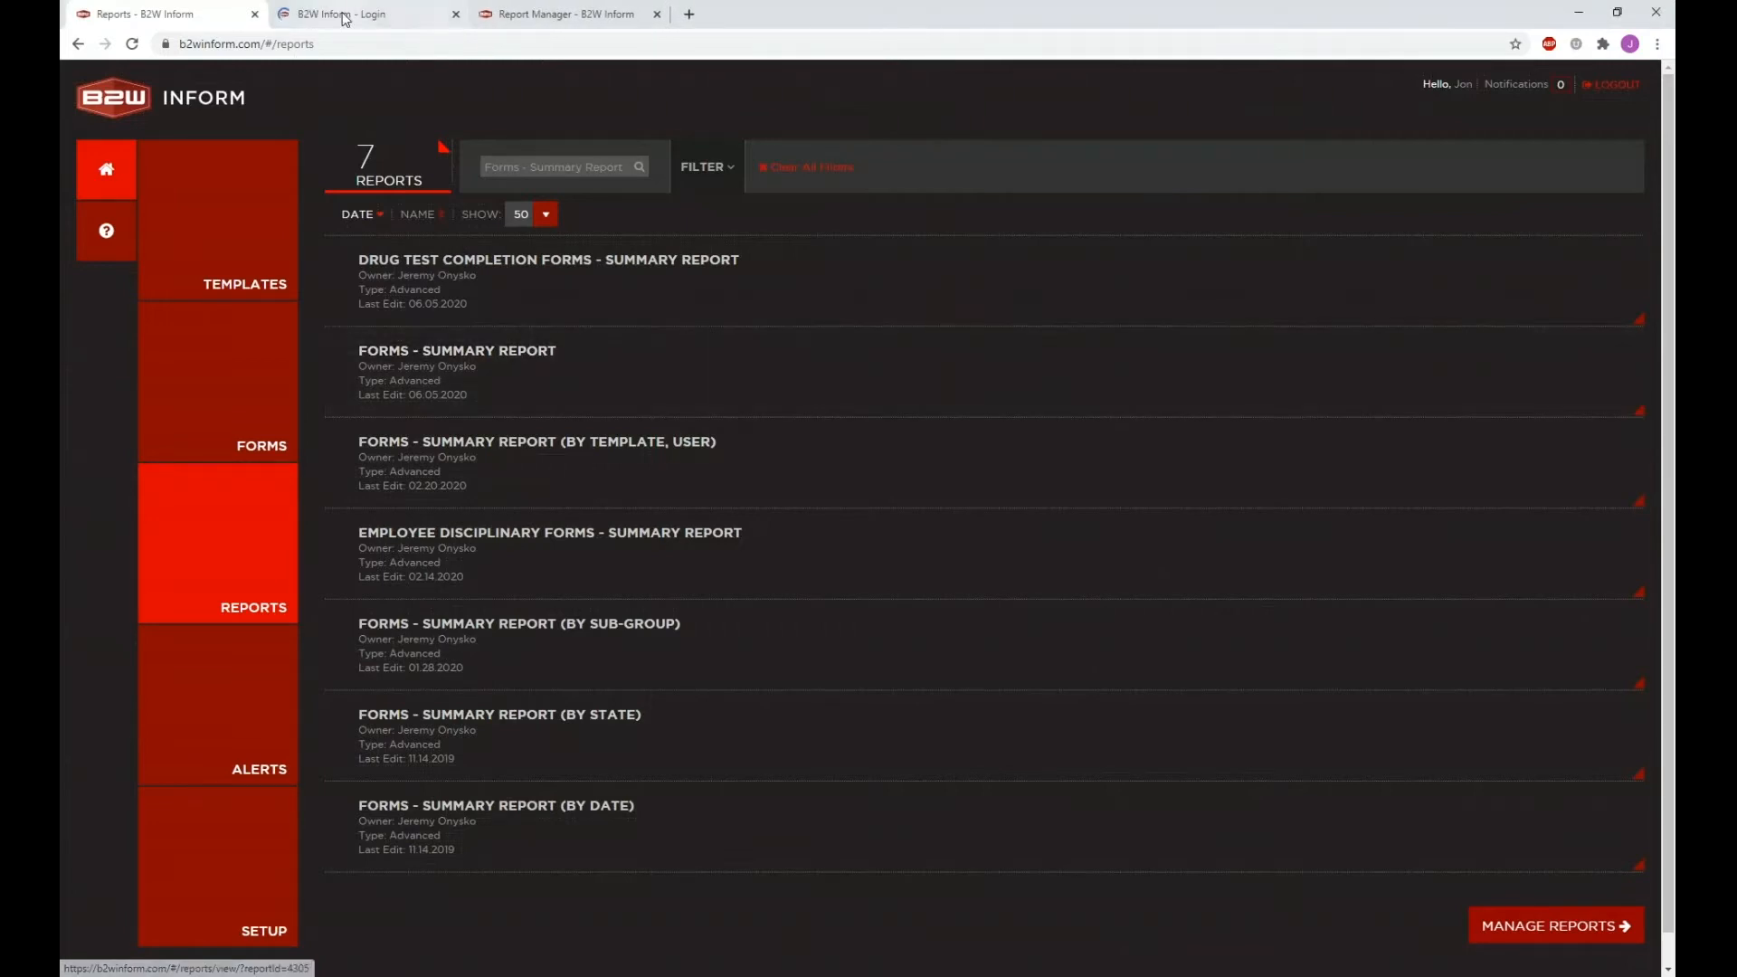
click(455, 13)
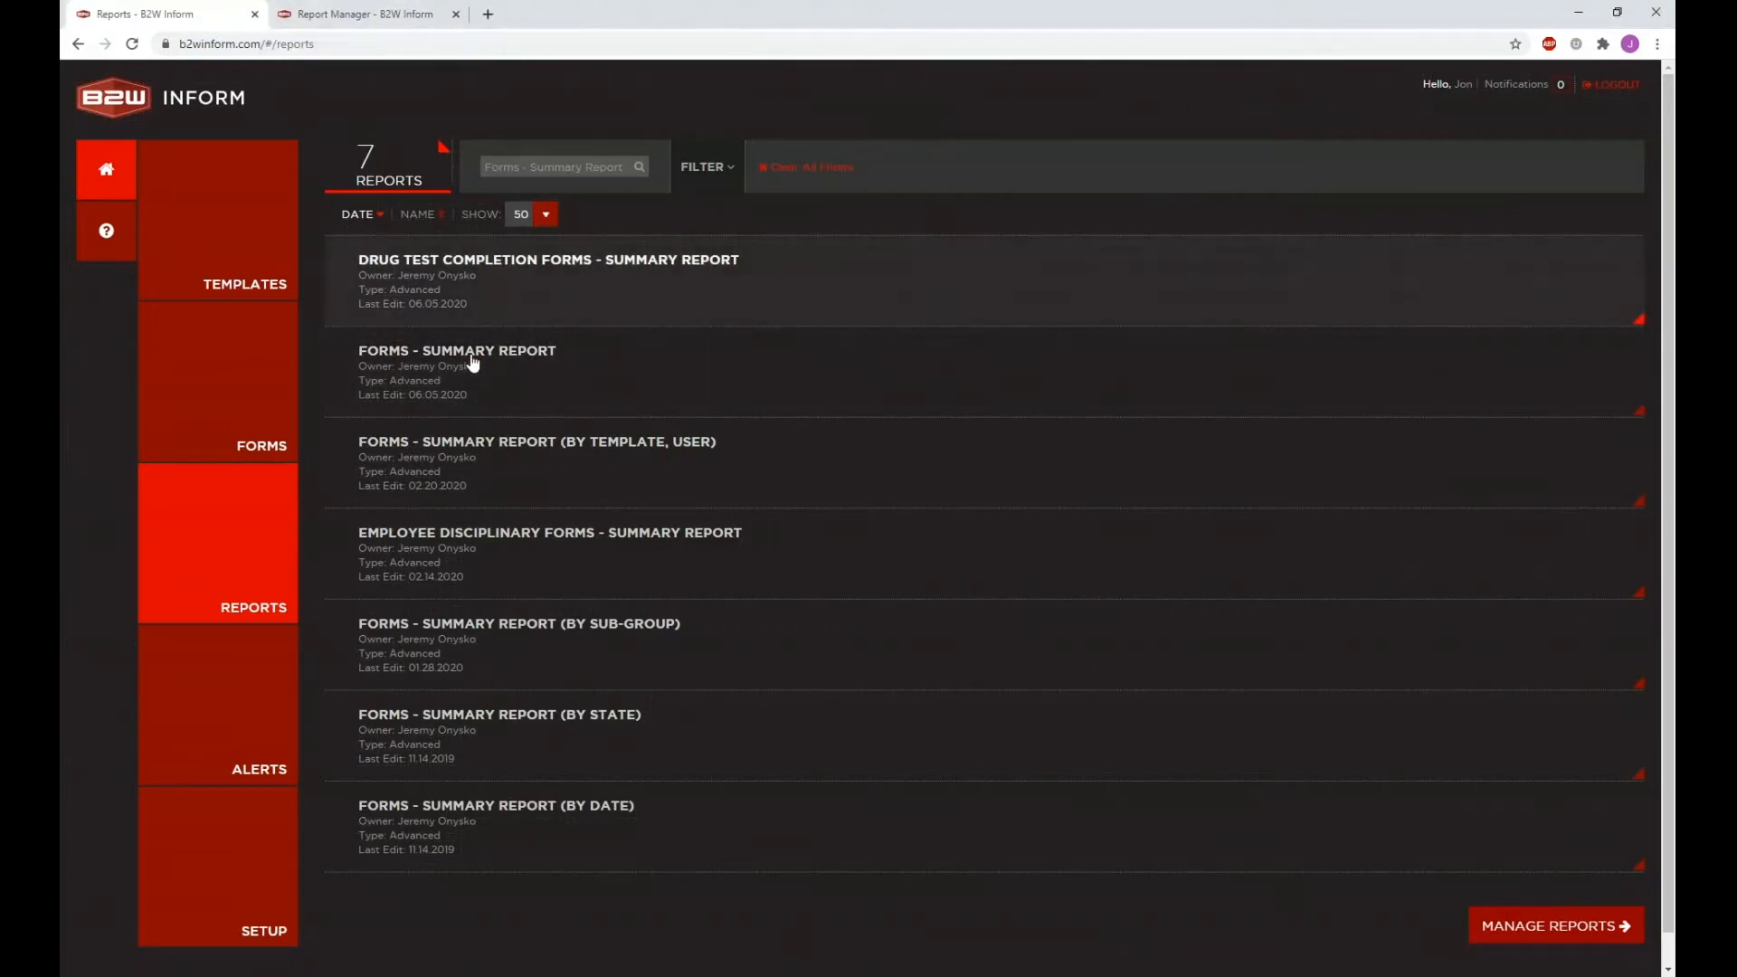
click(463, 391)
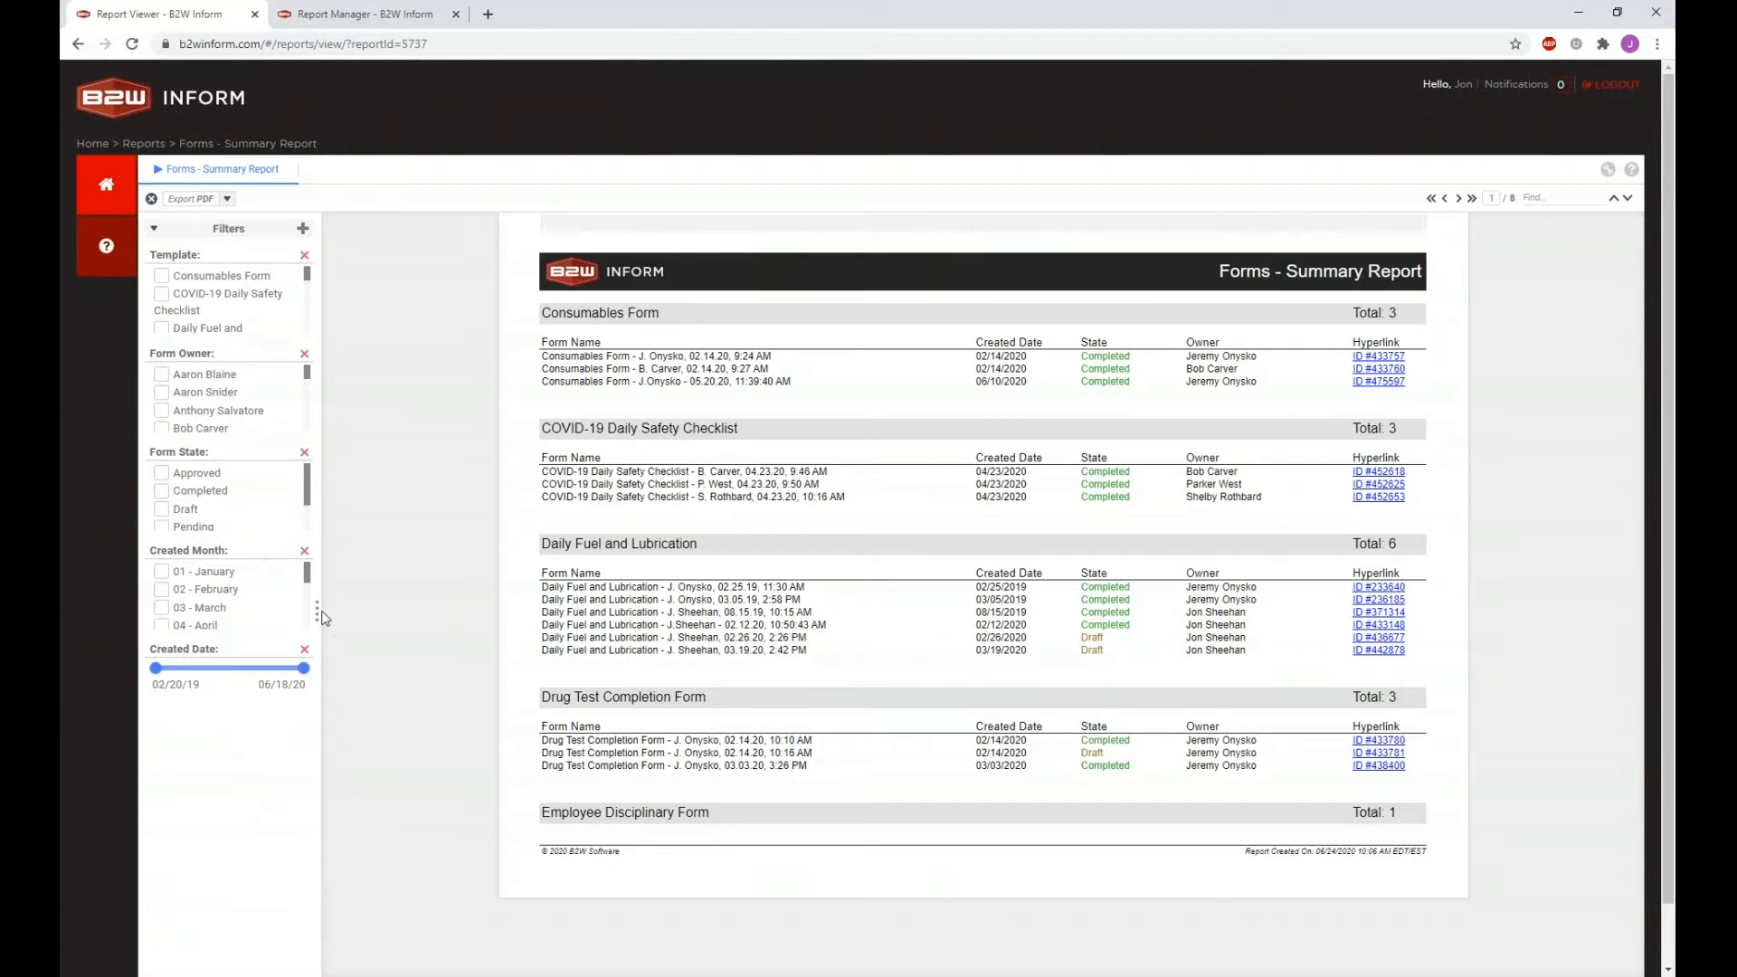
click(318, 614)
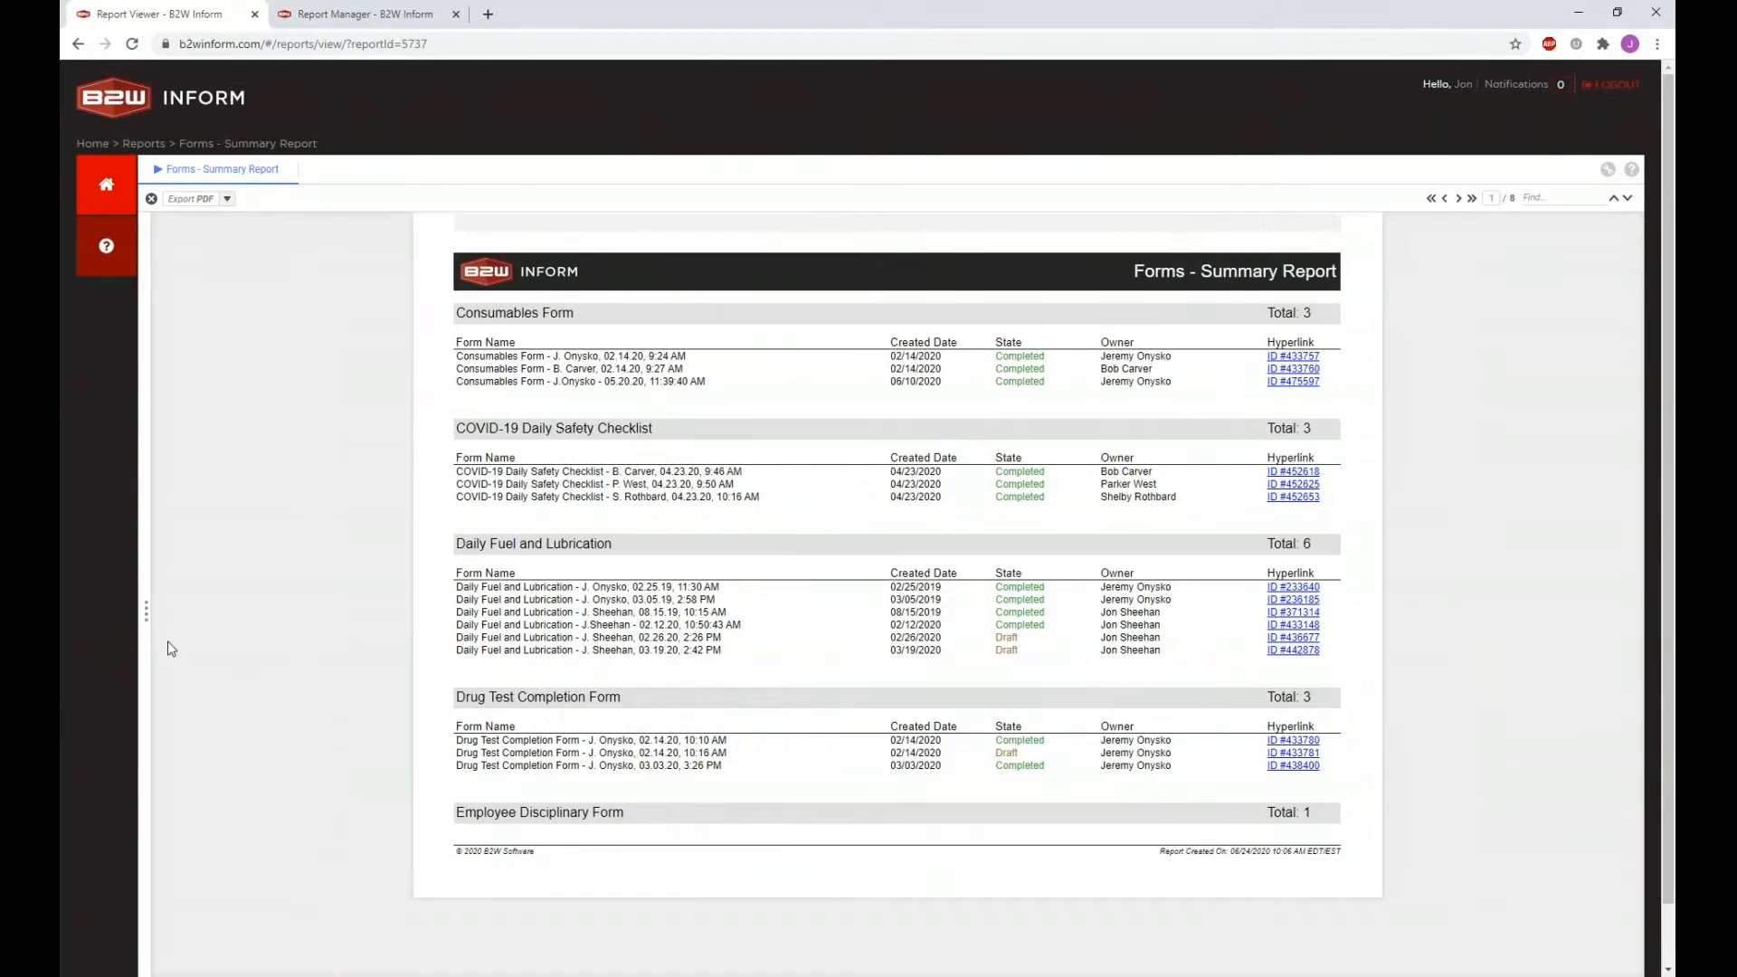
click(147, 612)
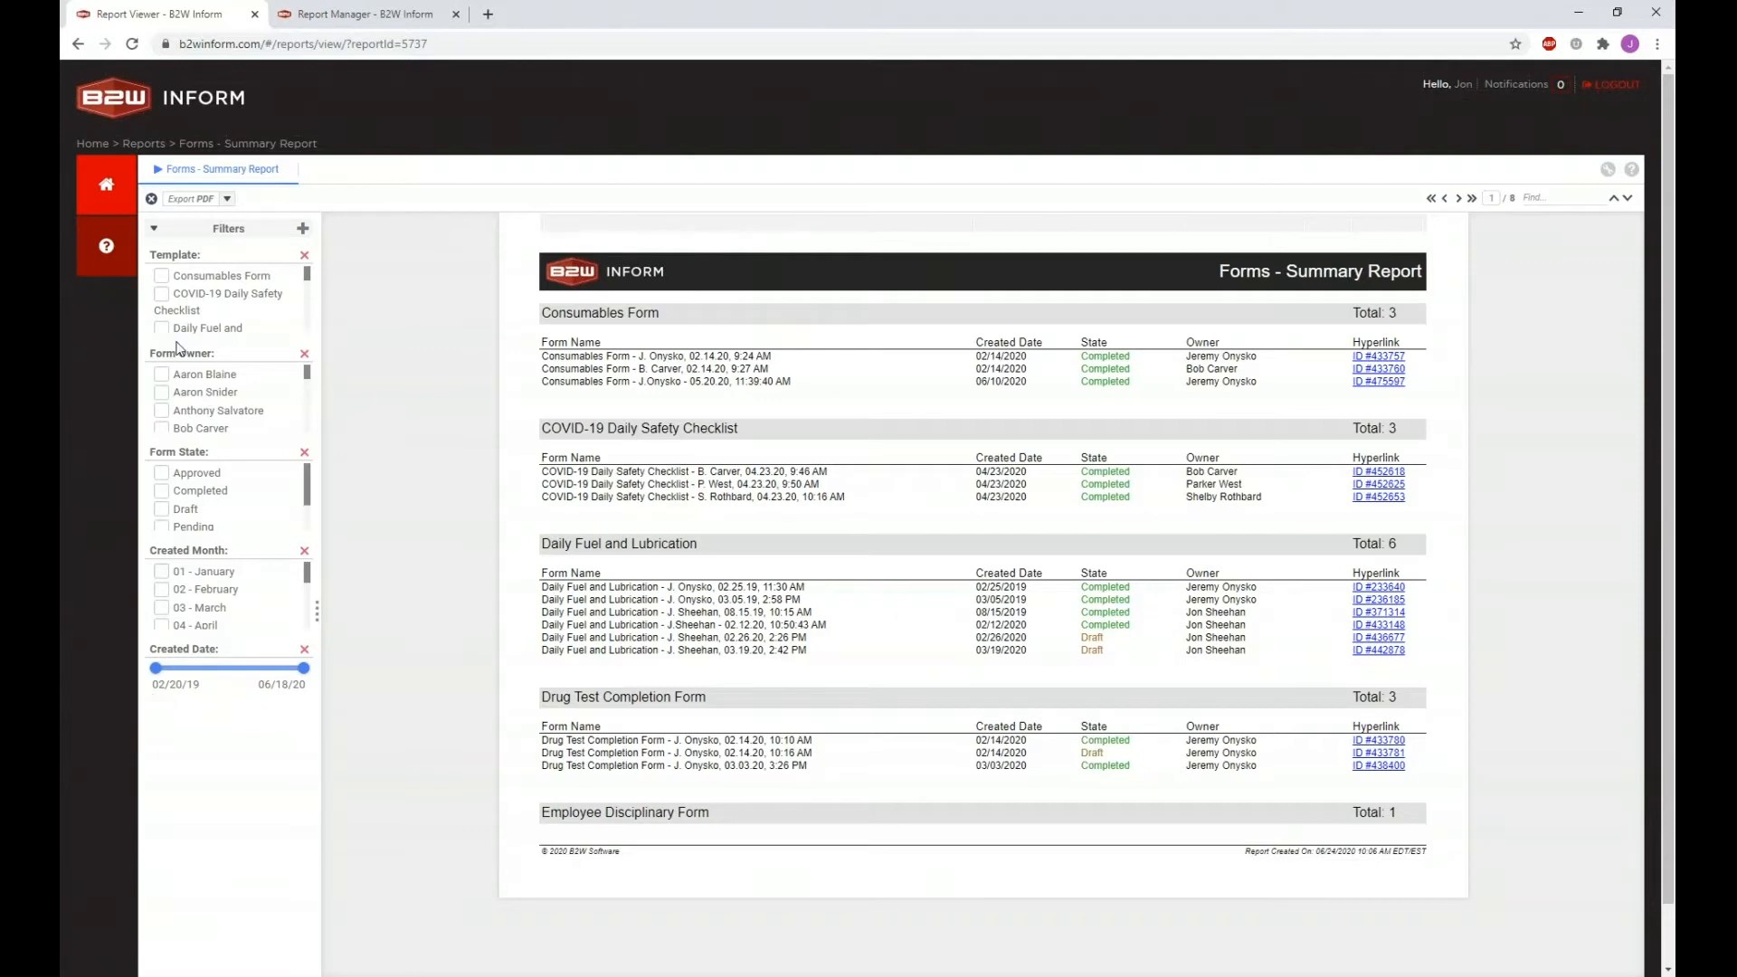
click(186, 311)
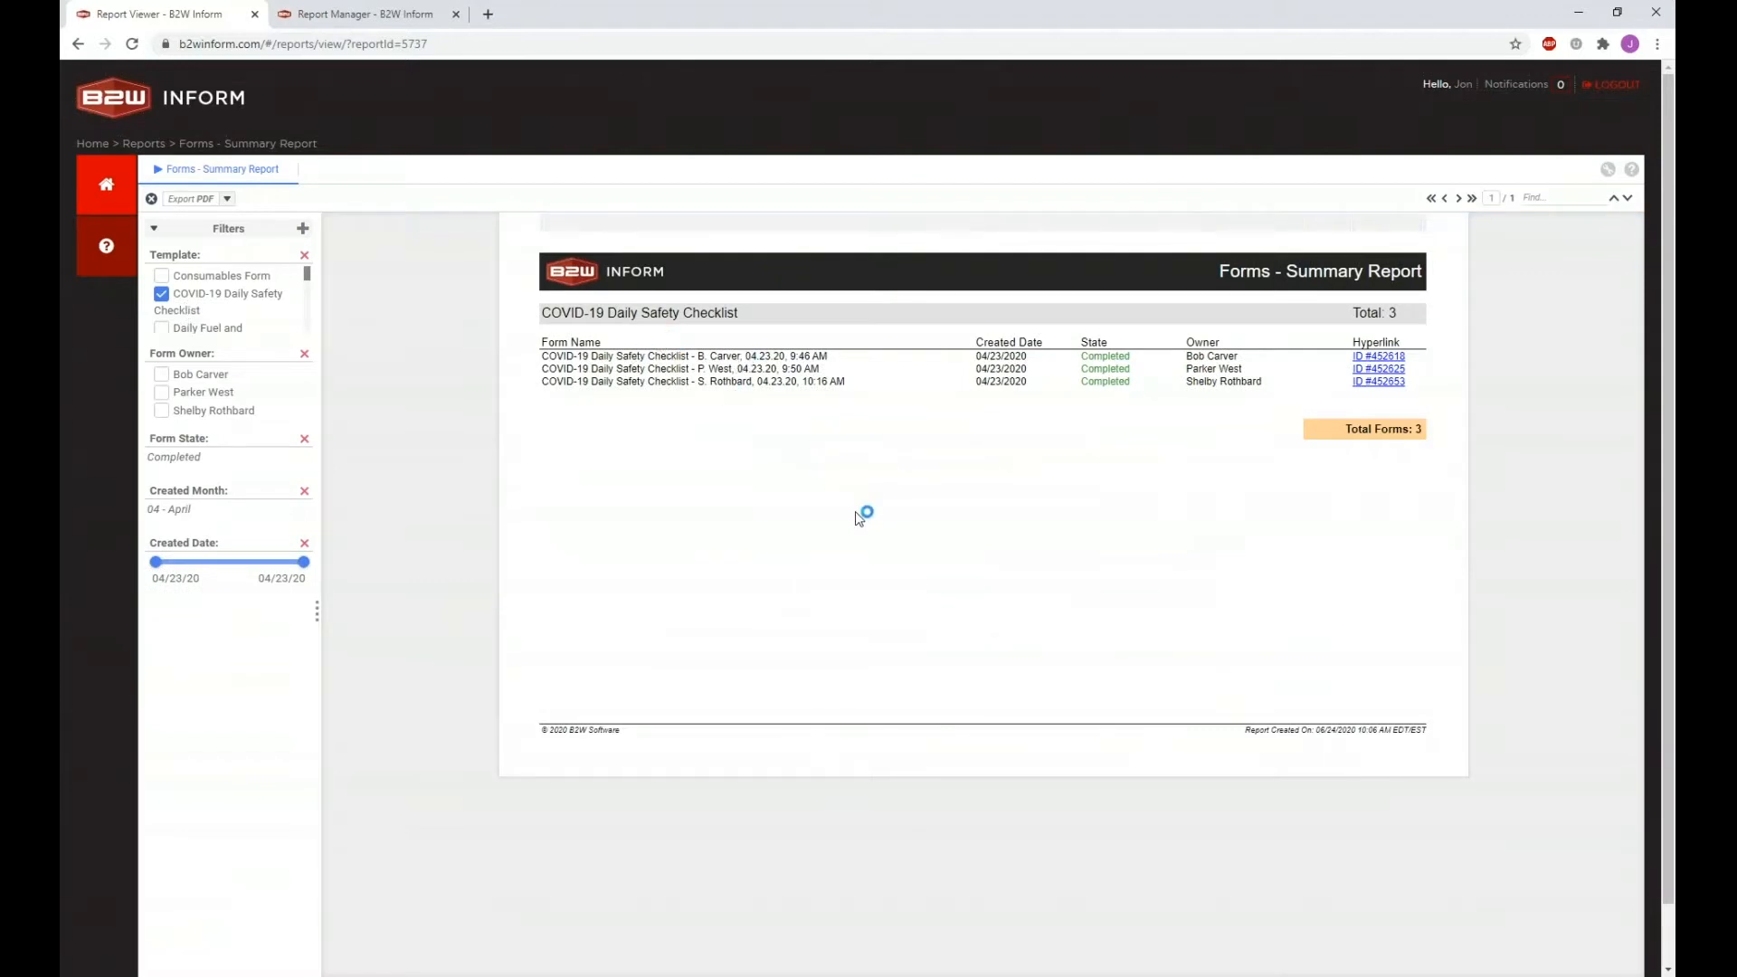
click(199, 304)
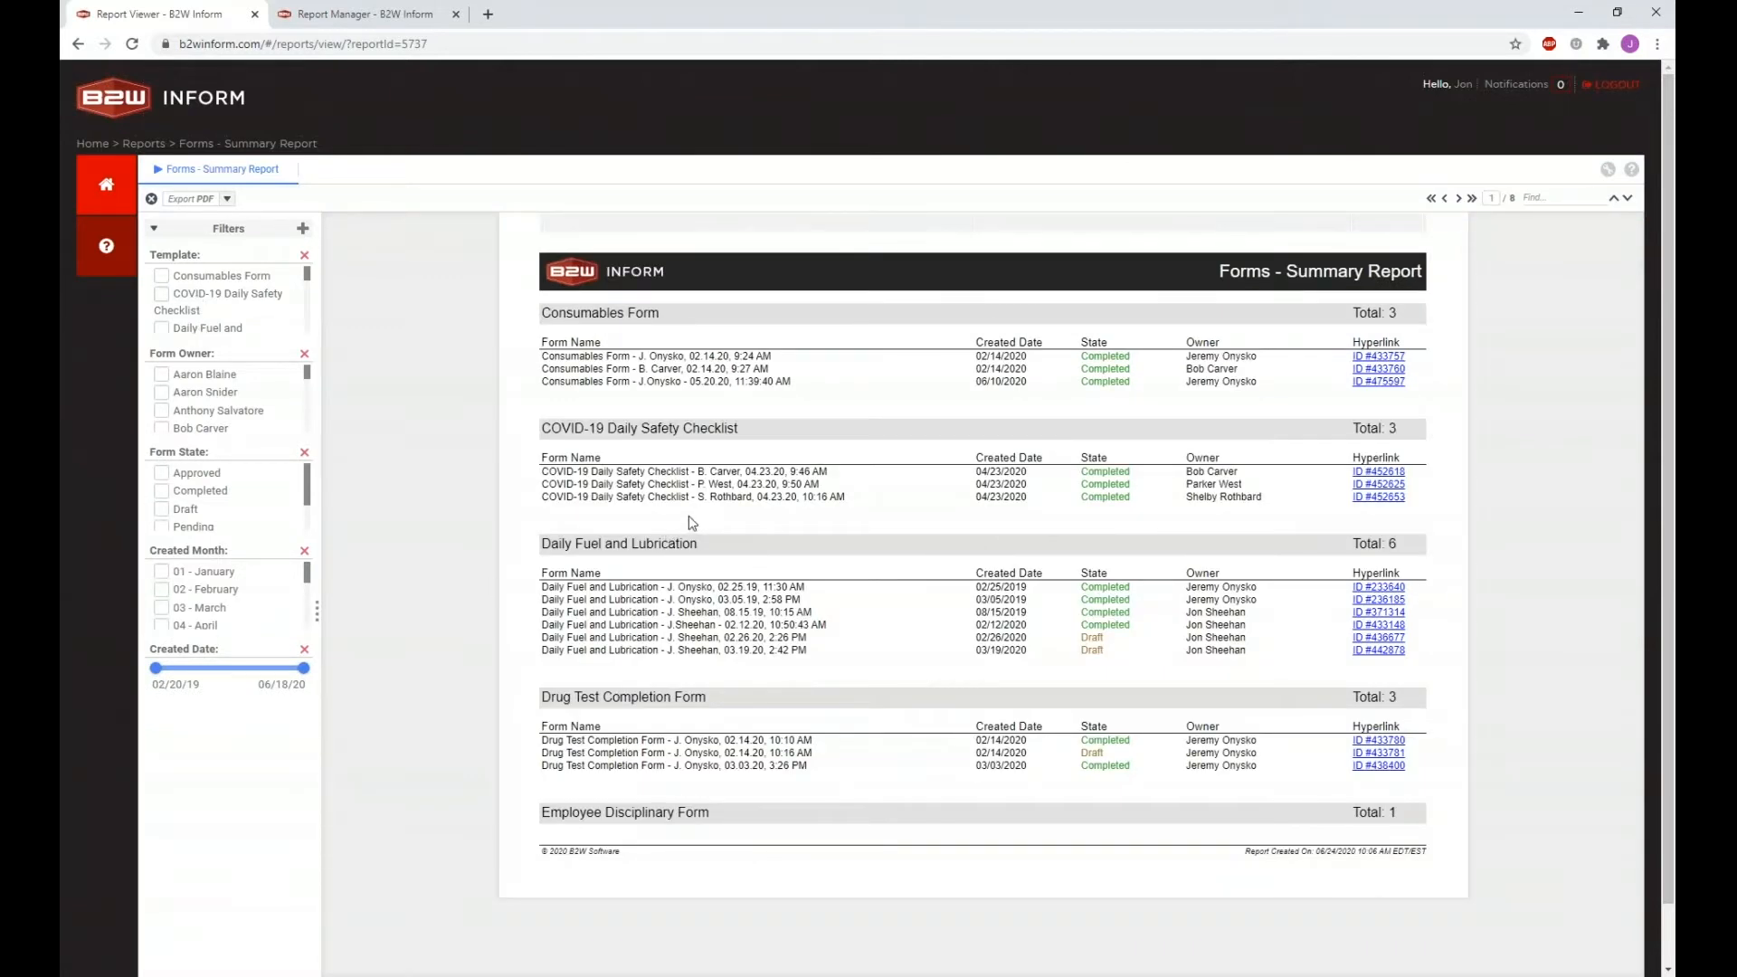
Step: Export the Forms - Summary Report to Excel as Forms_-_Summary_Report.xlsx
click(228, 200)
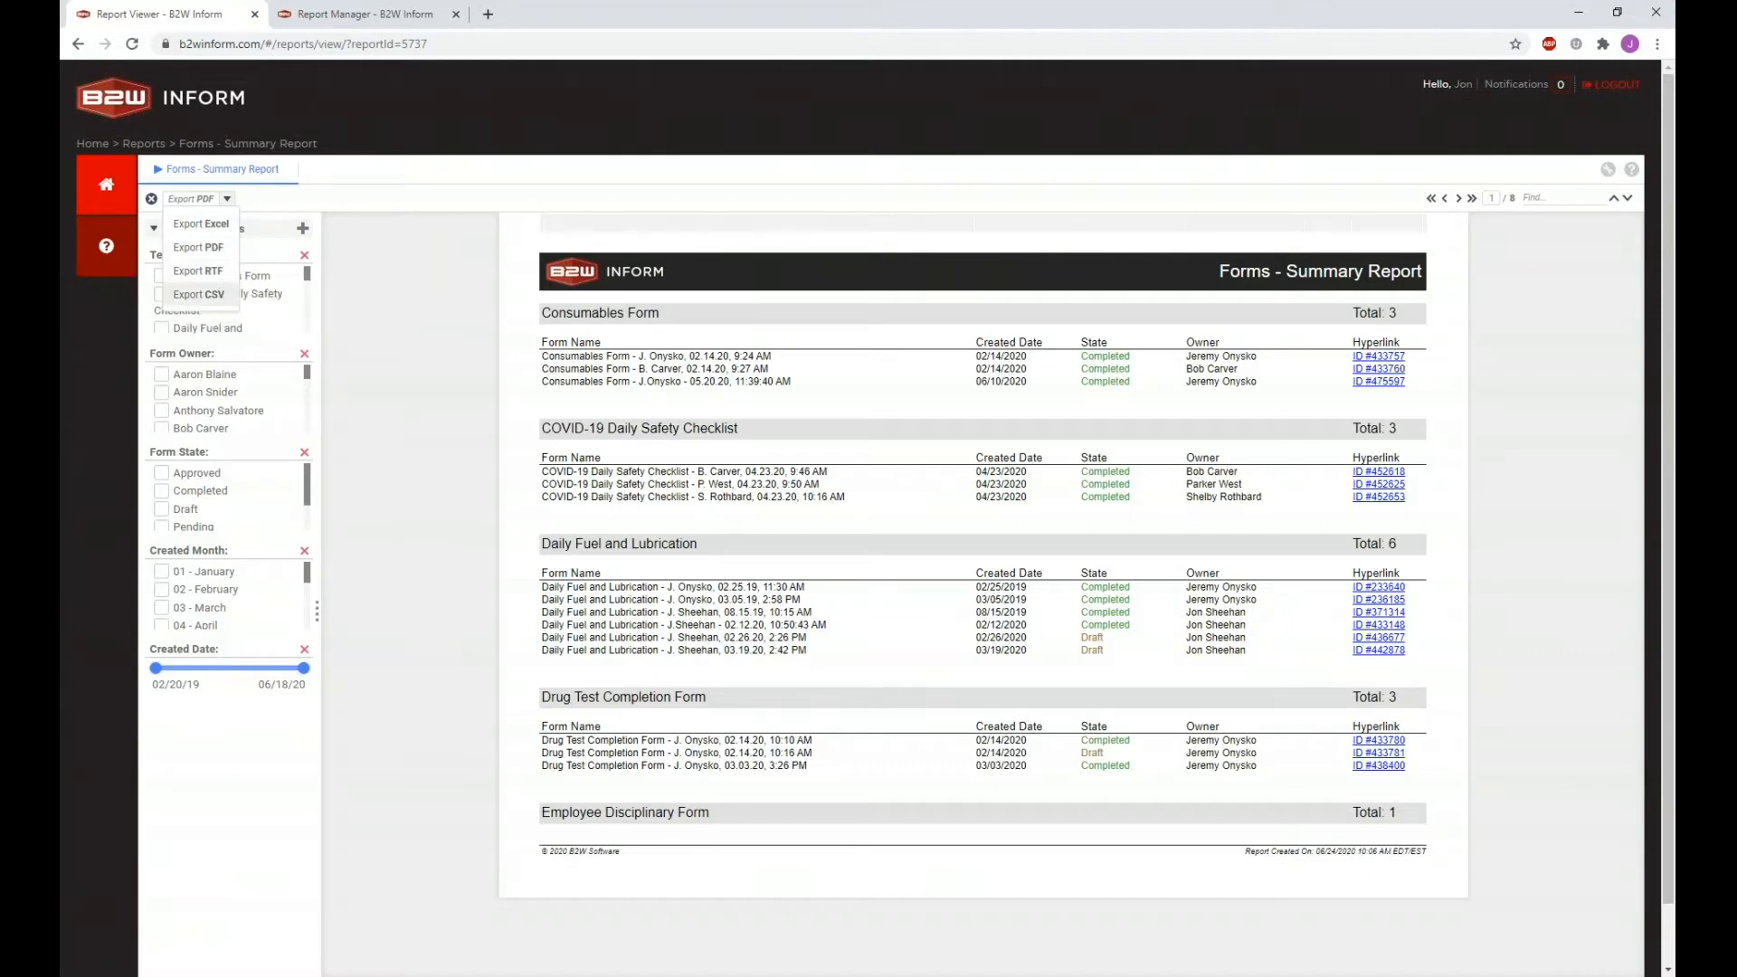
click(215, 228)
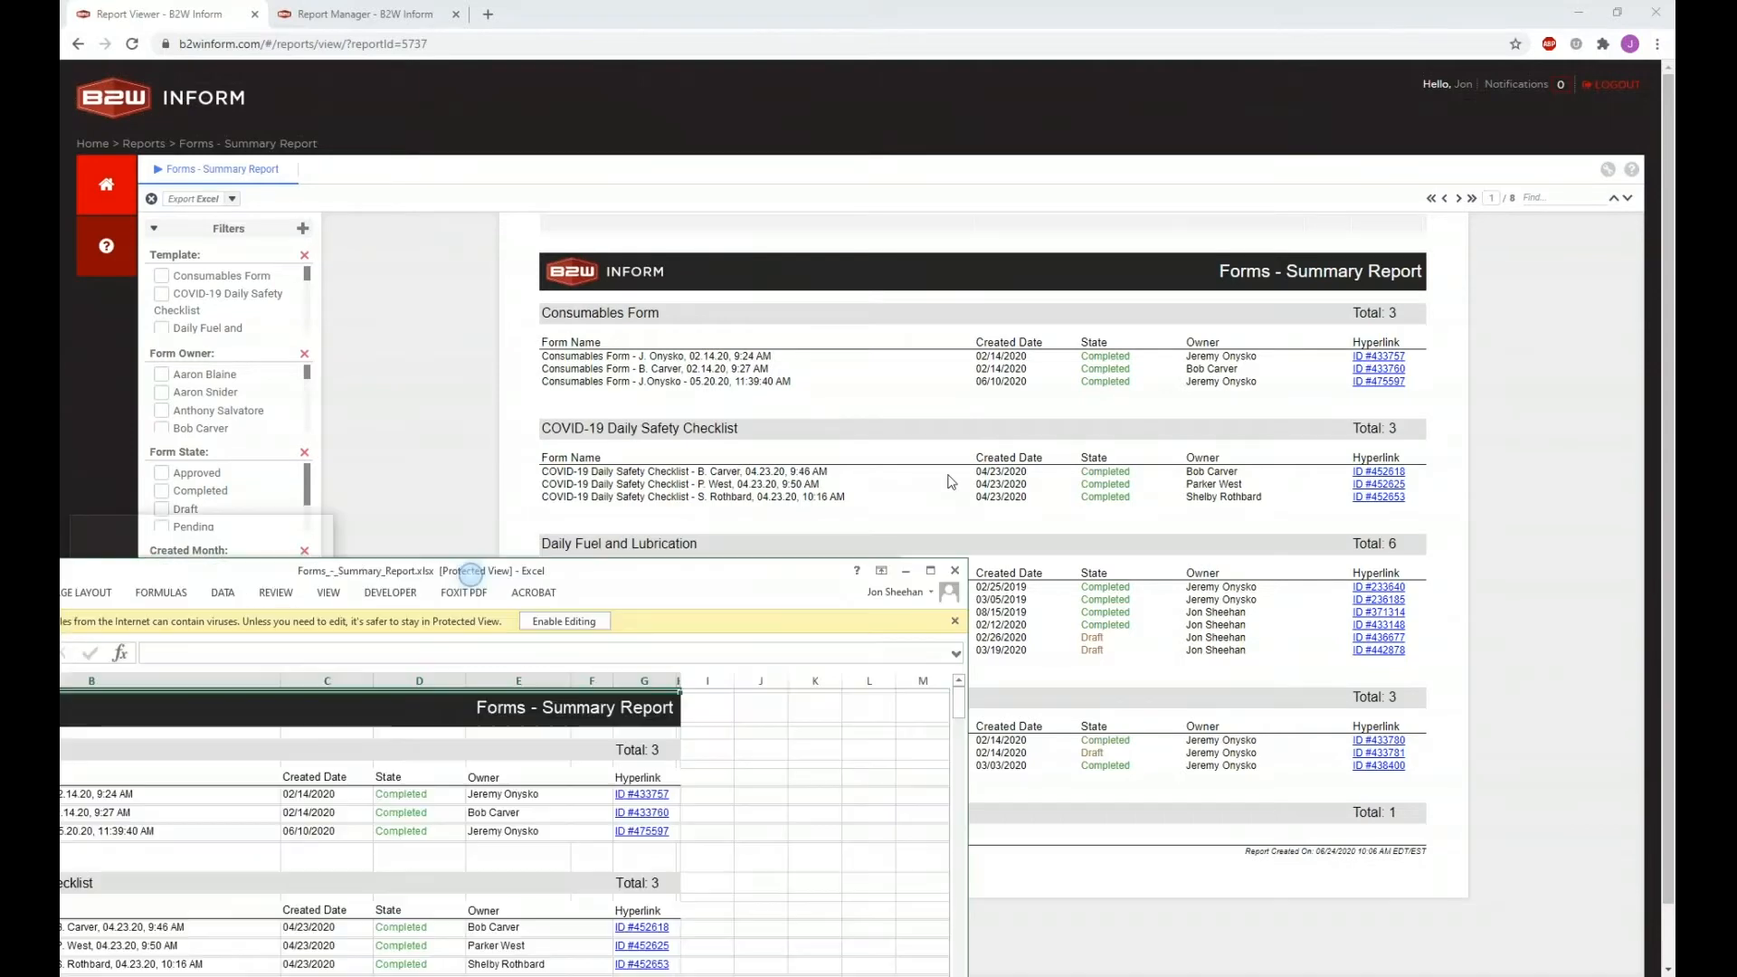
Step: Scroll through the exported Forms_-_Summary_Report.xlsx workbook, then close Excel
scroll(815, 443, down, 8)
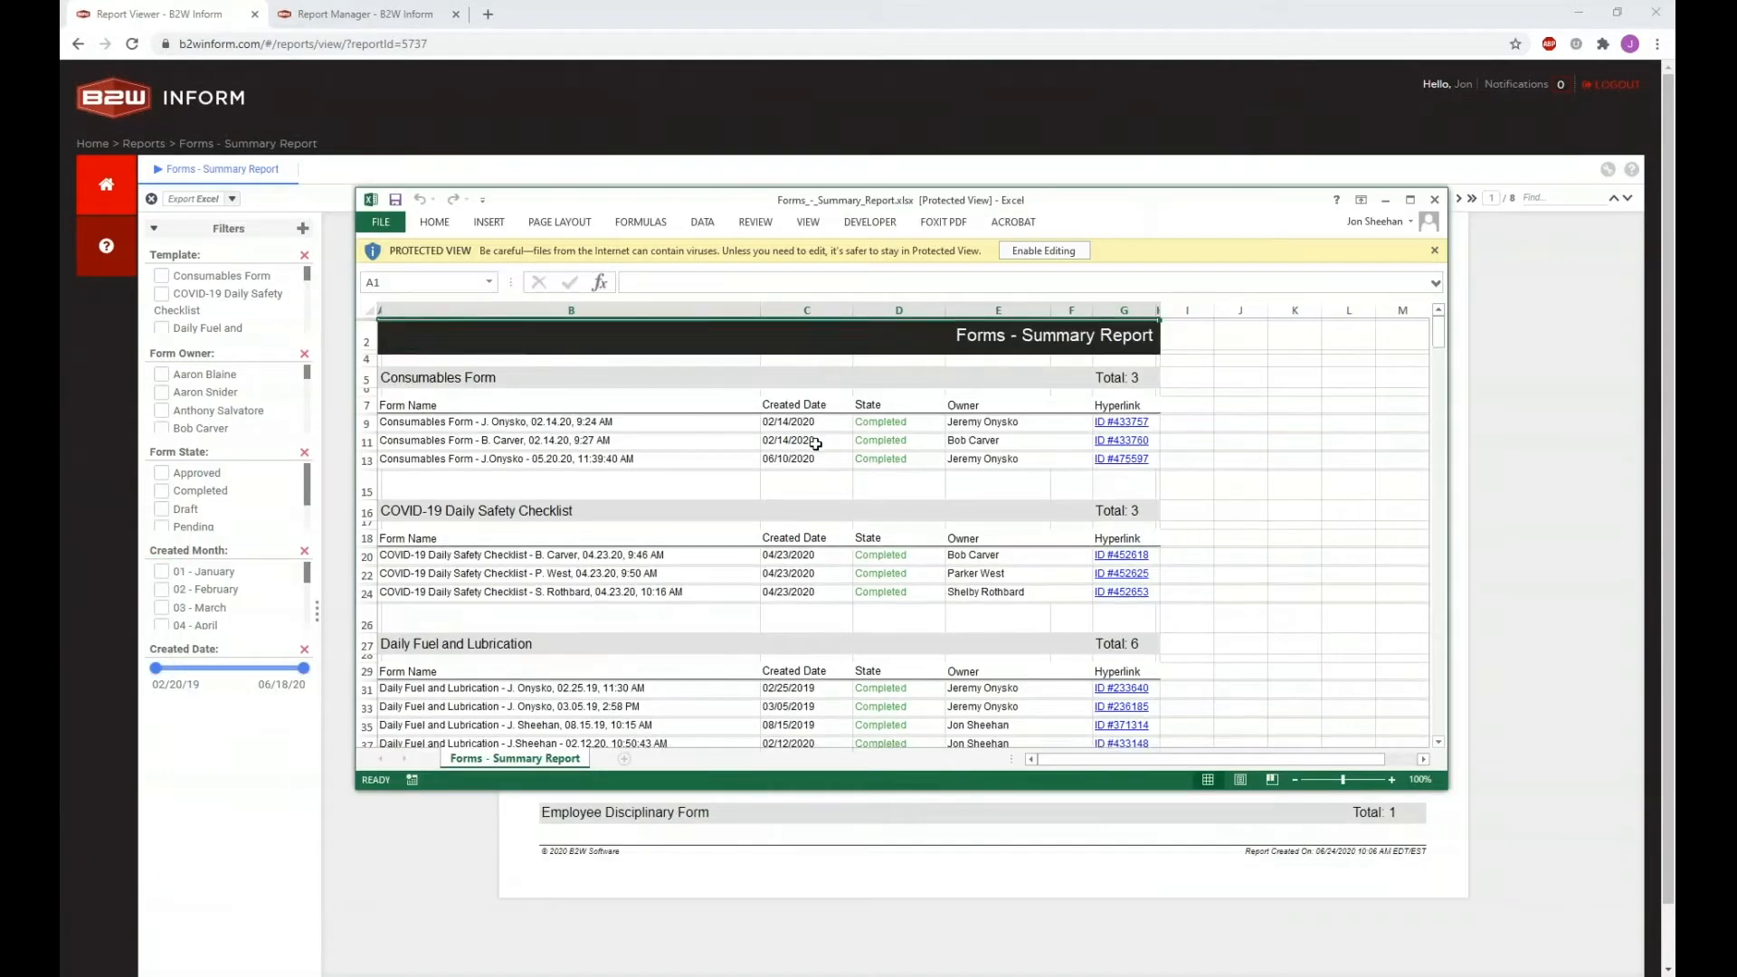
scroll(816, 444, down, 1)
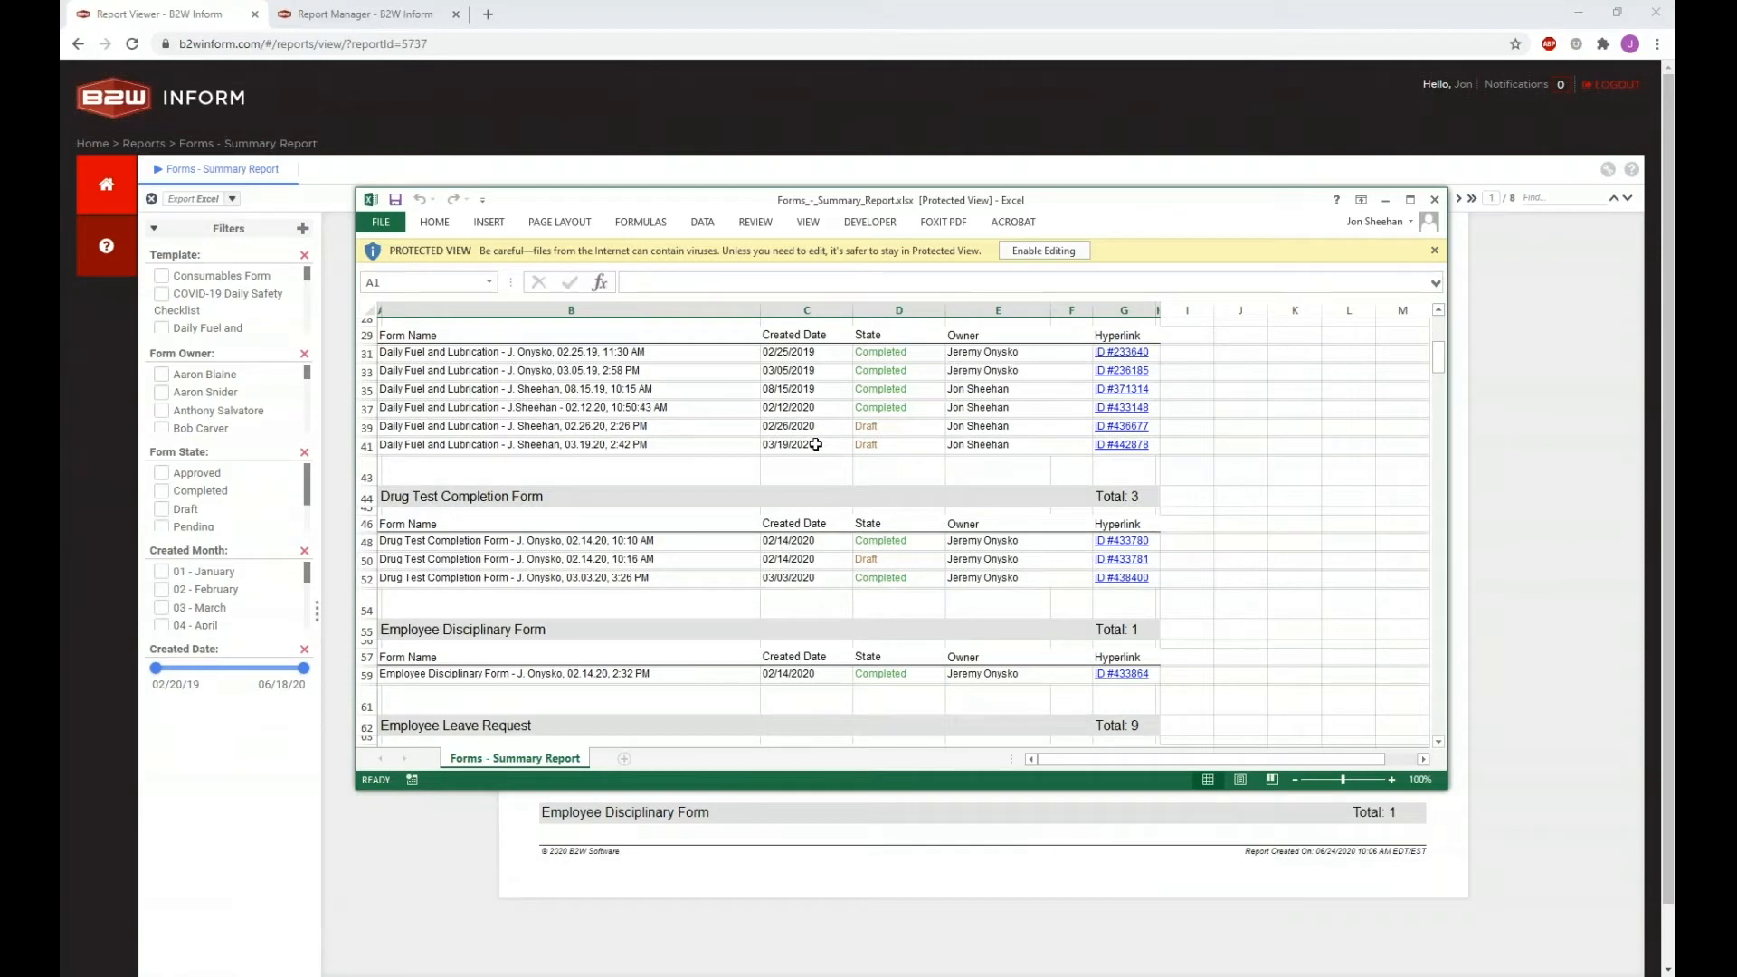
scroll(815, 443, down, 20)
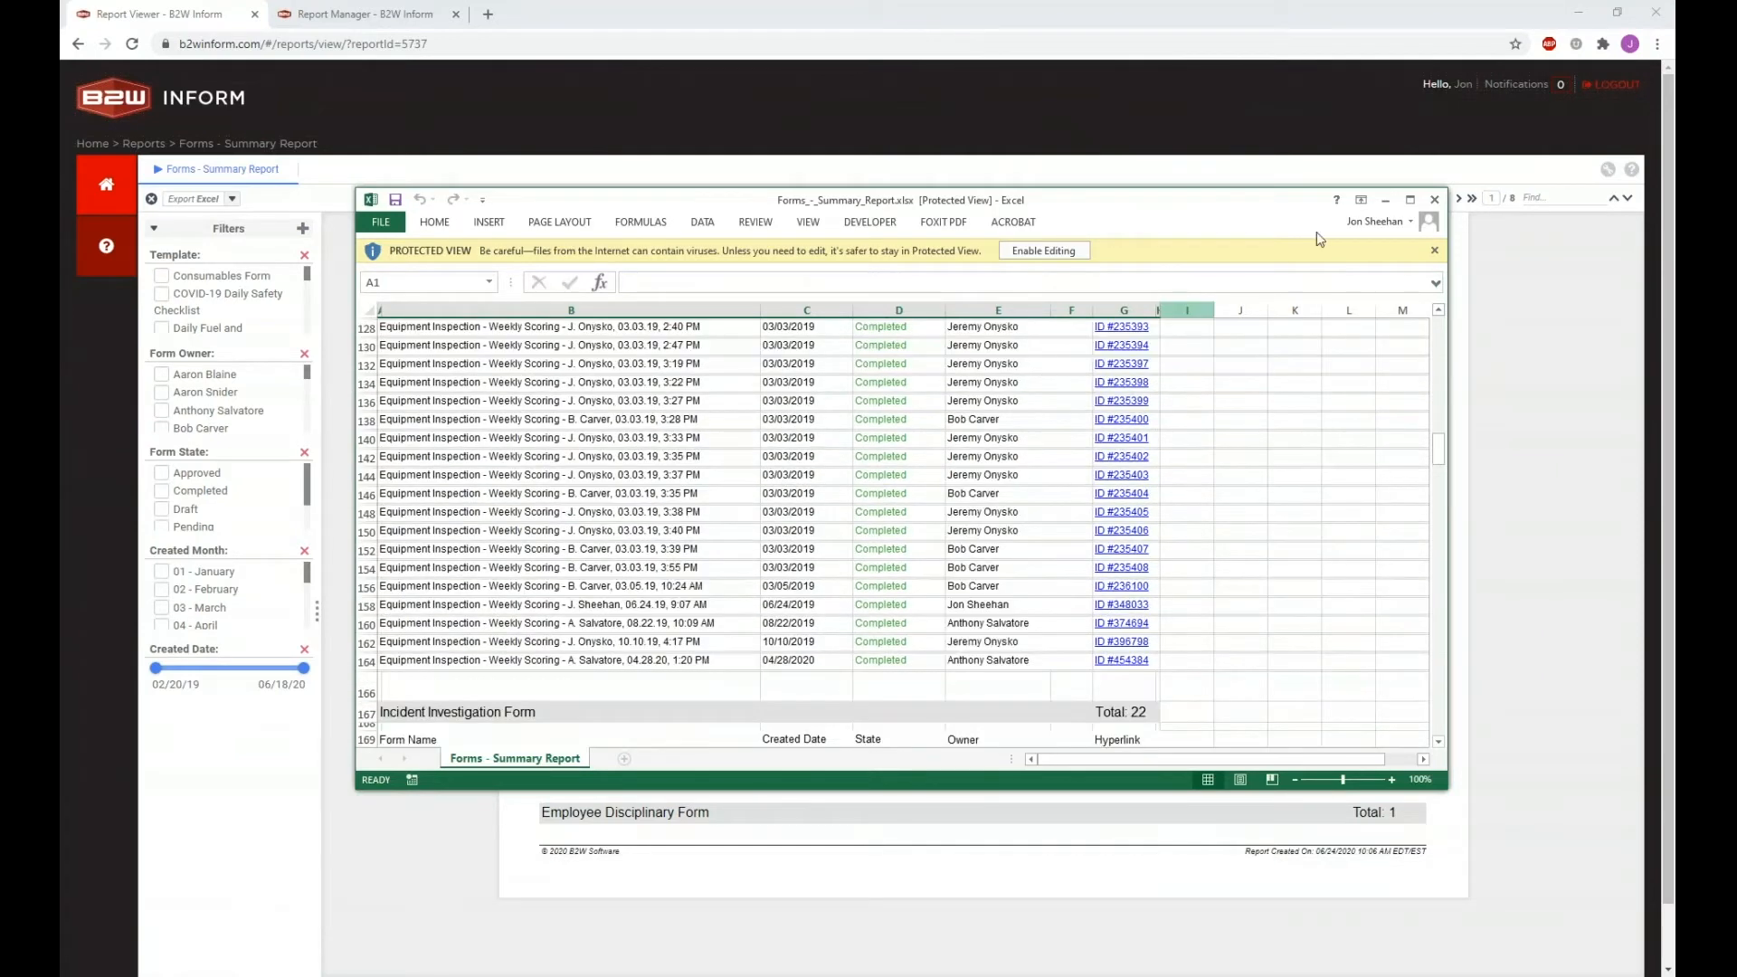
click(1436, 201)
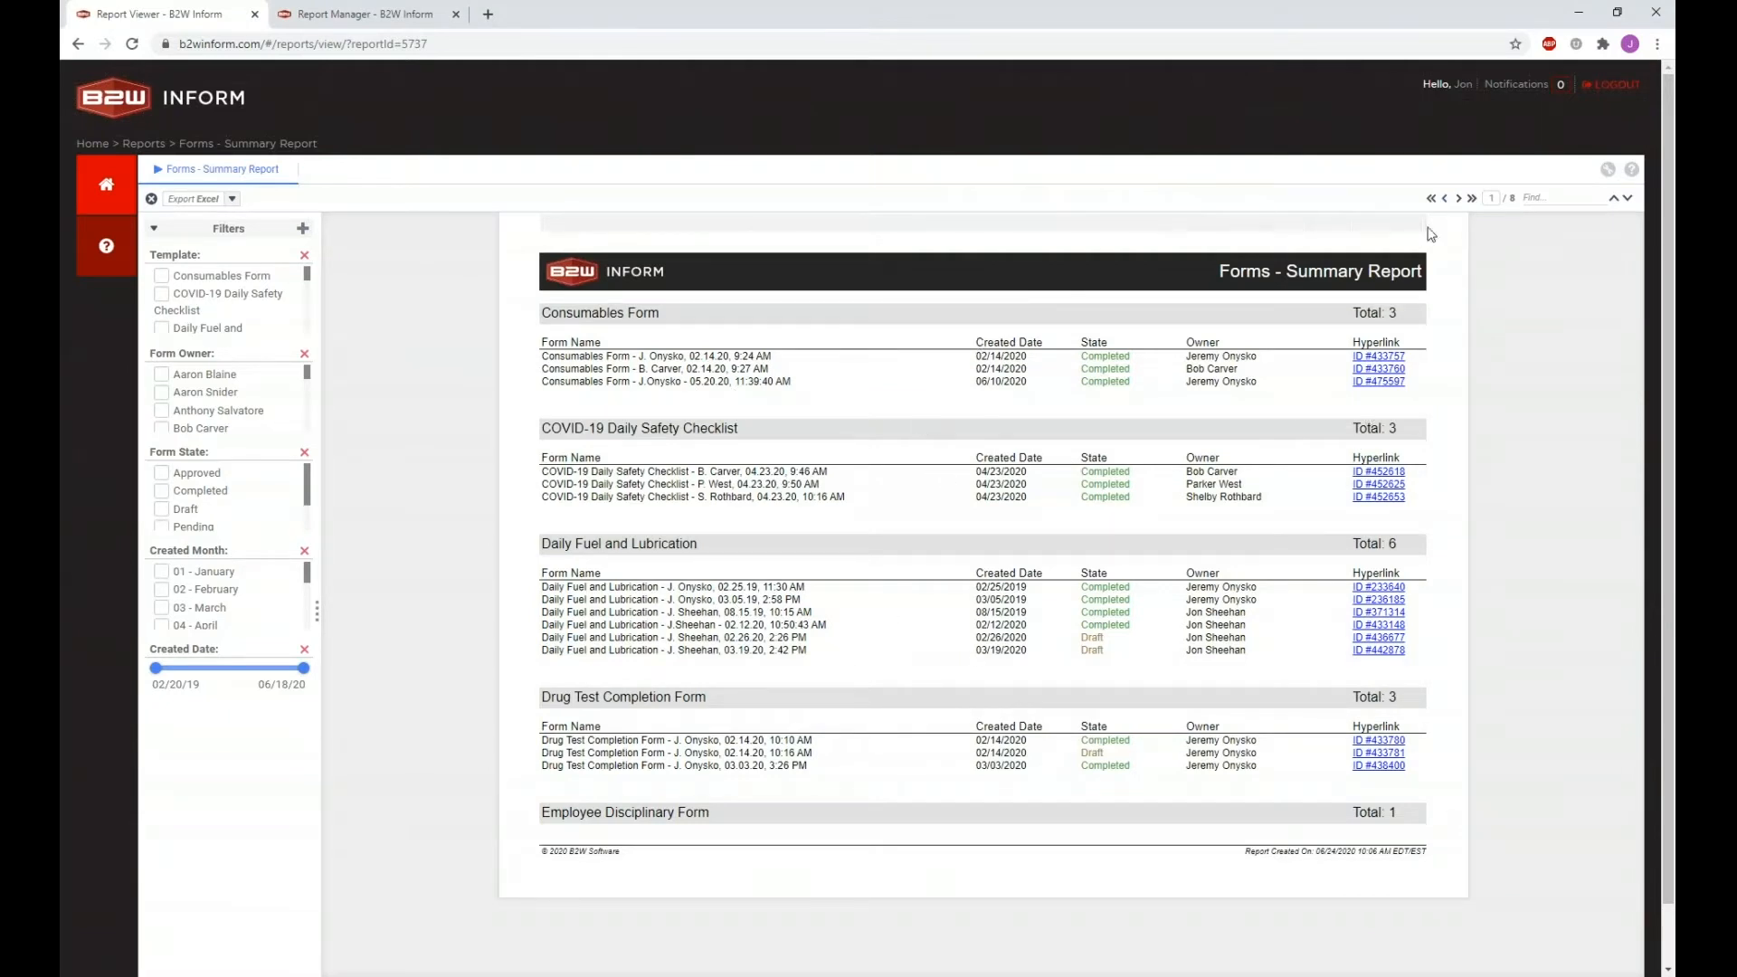
click(1457, 201)
click(1457, 201)
click(1456, 201)
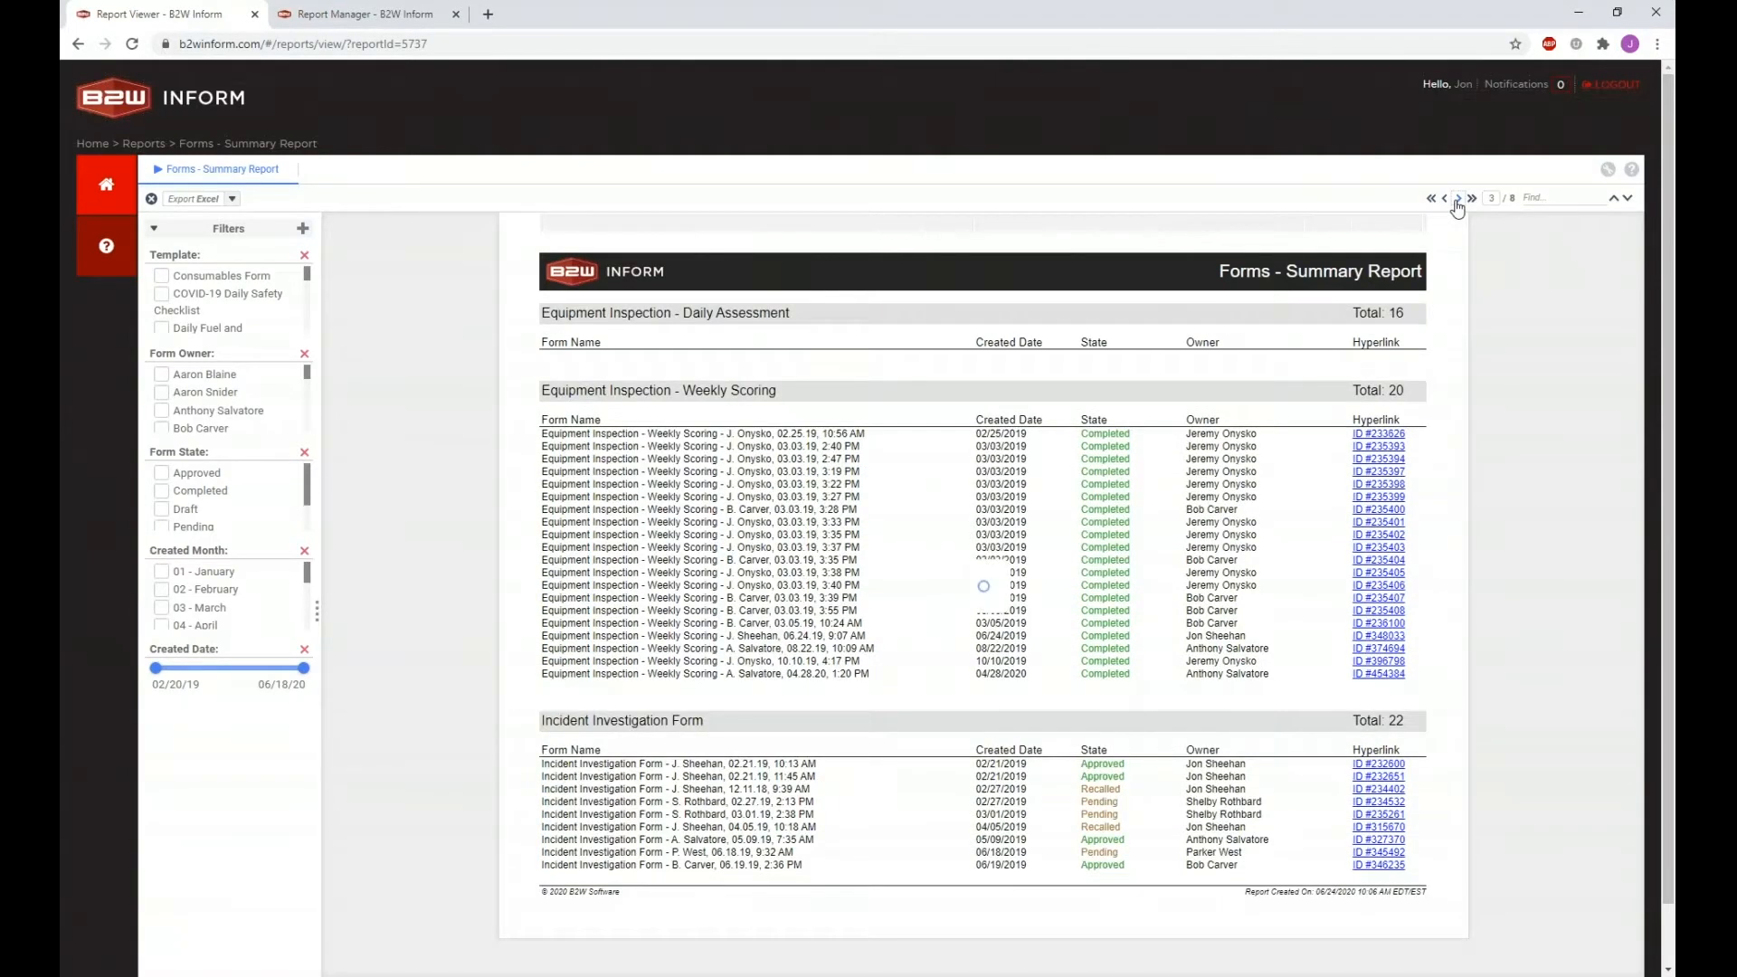
click(1474, 200)
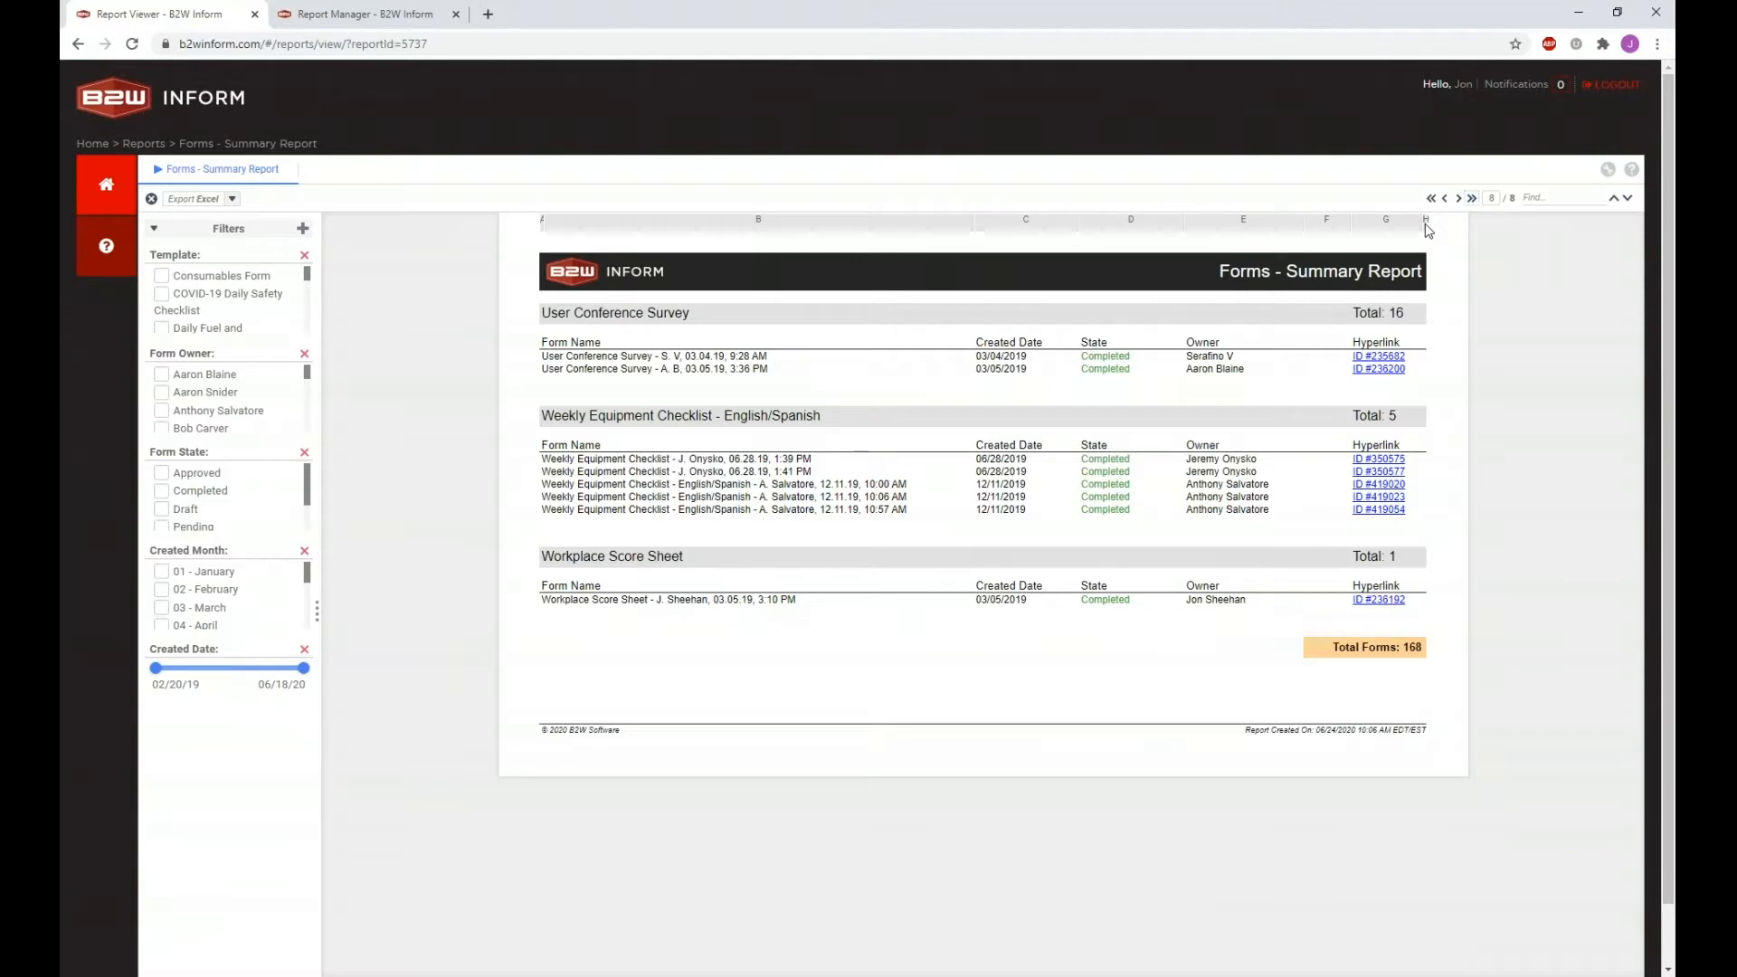
click(1431, 199)
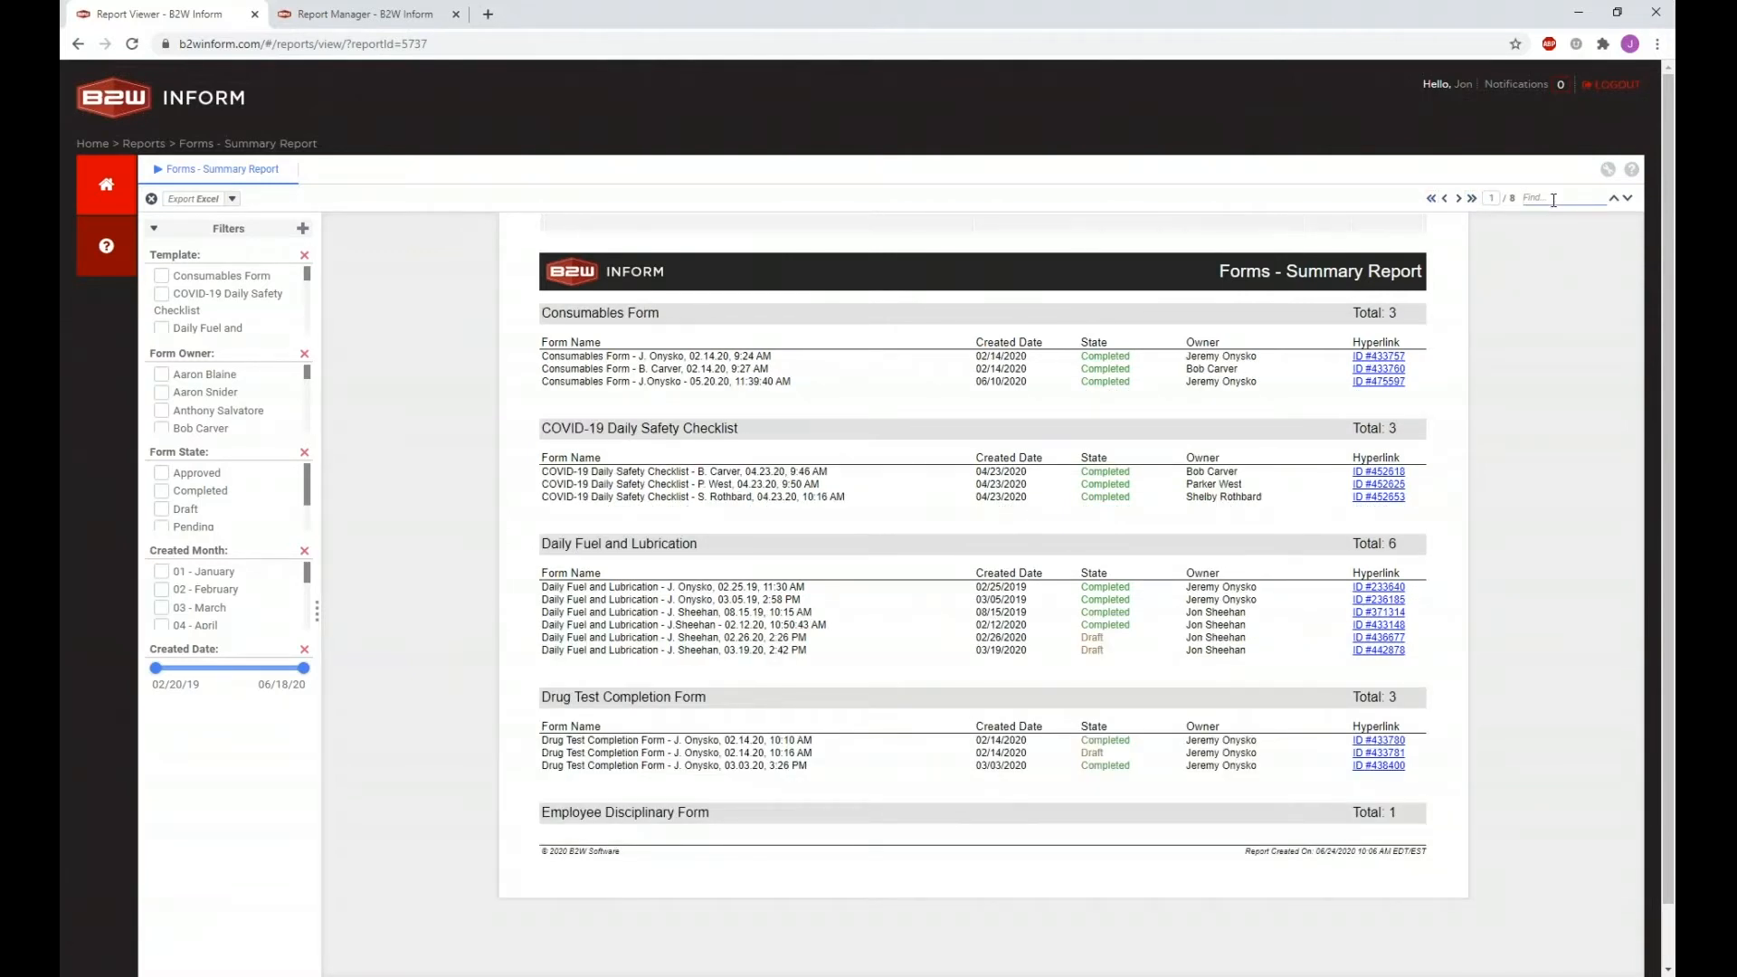
click(1553, 199)
click(1457, 201)
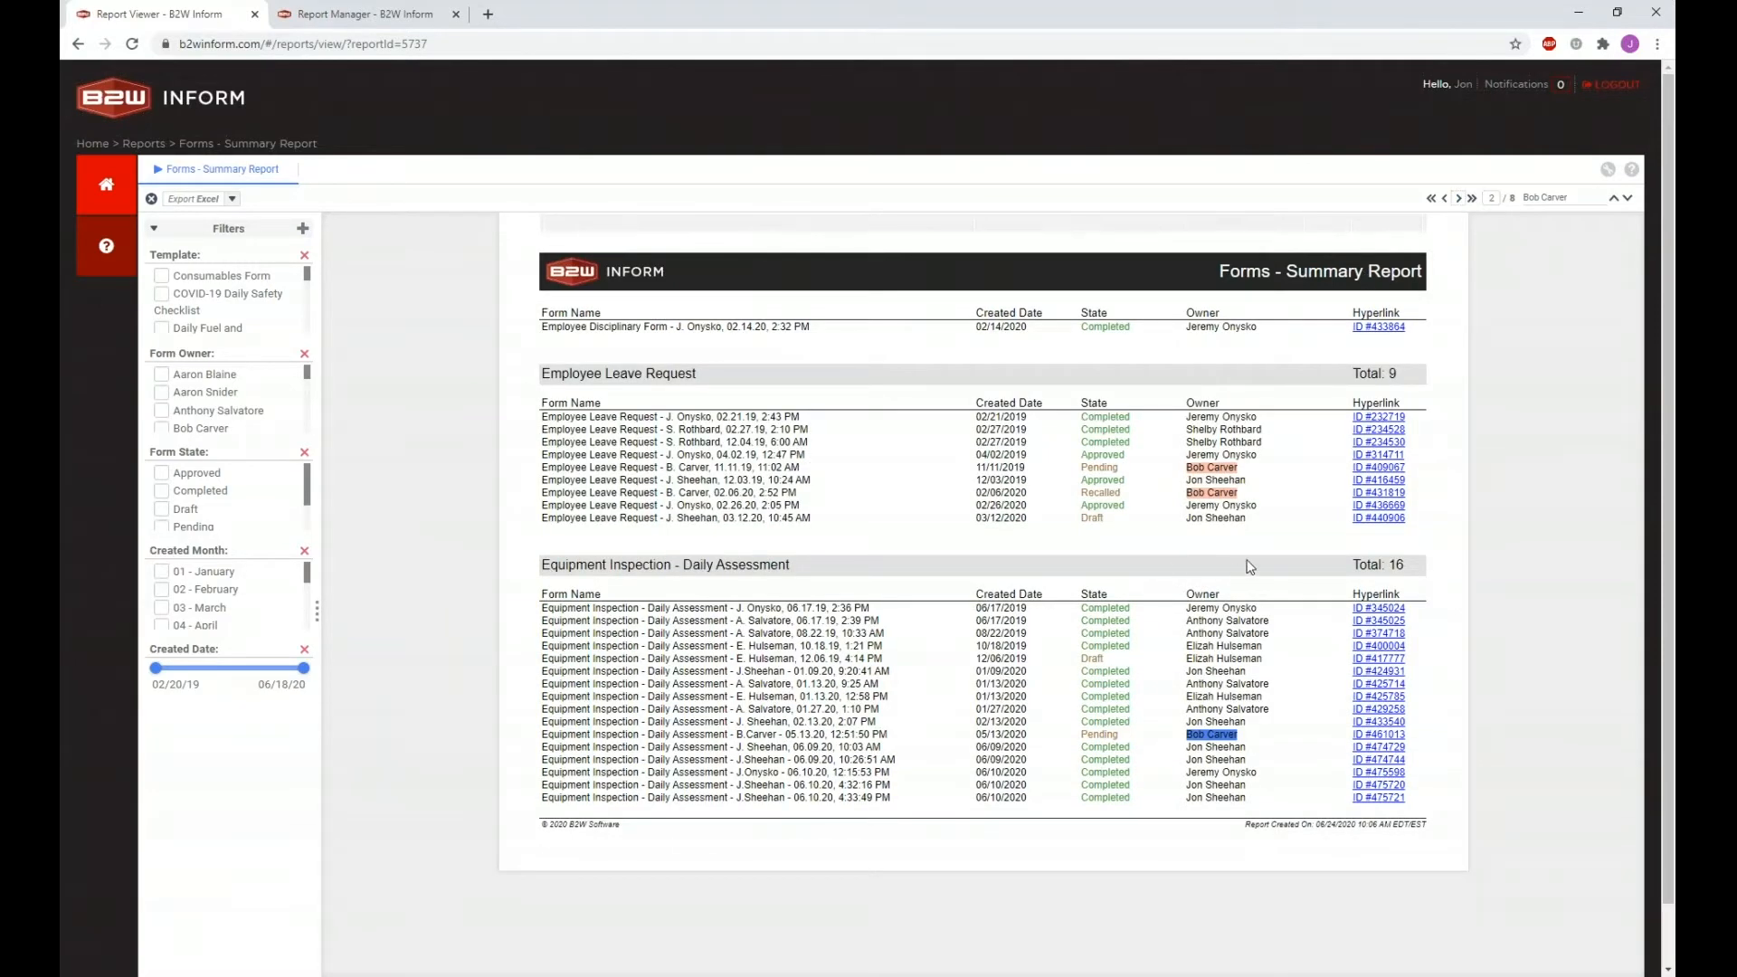
click(1626, 199)
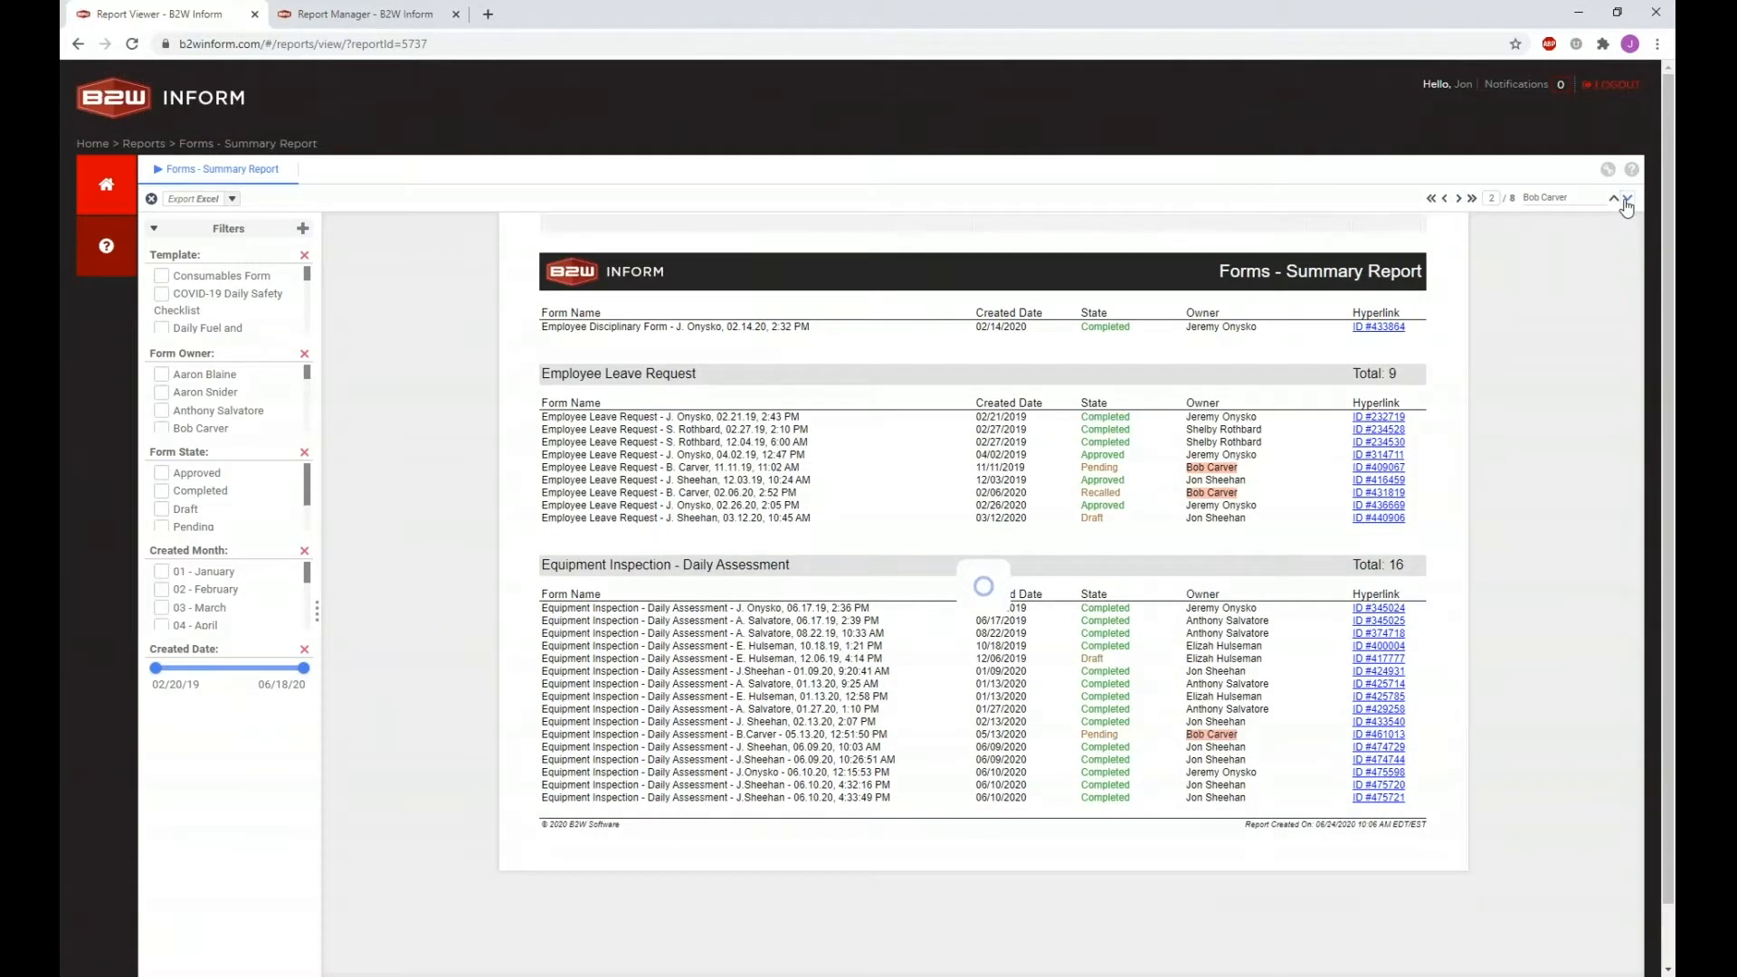
click(1626, 199)
double_click(1626, 199)
double_click(1626, 199)
click(1626, 199)
click(1626, 199)
triple_click(1579, 205)
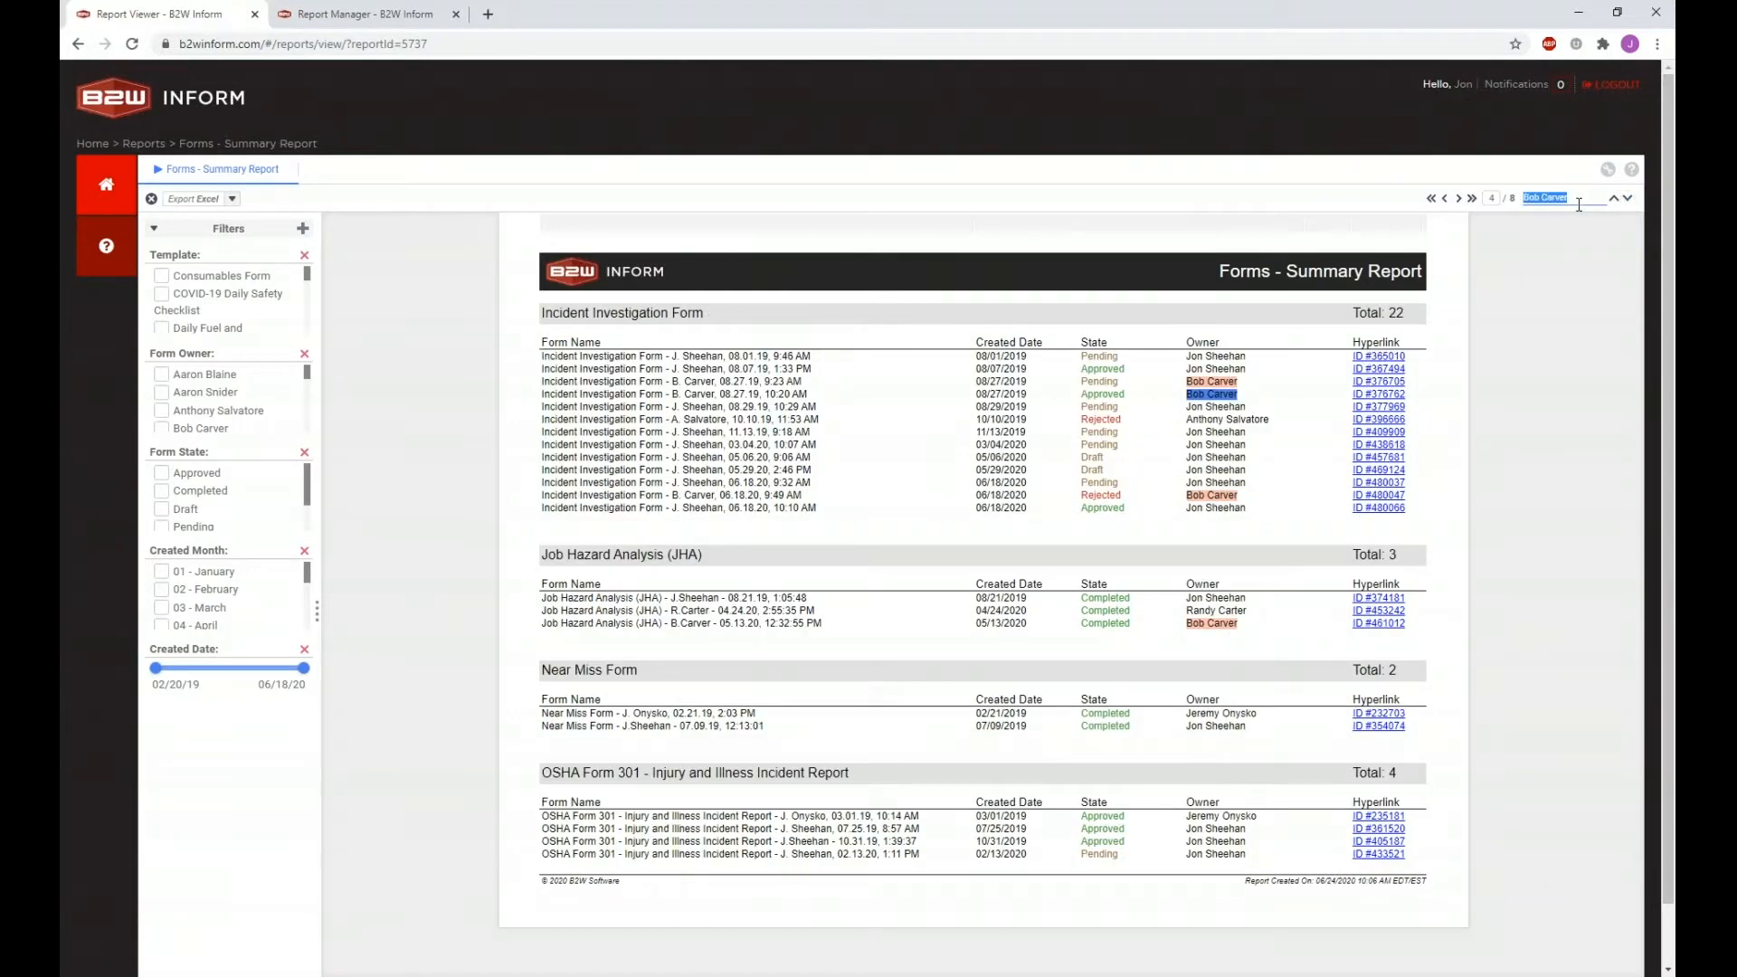
key(BackSpace)
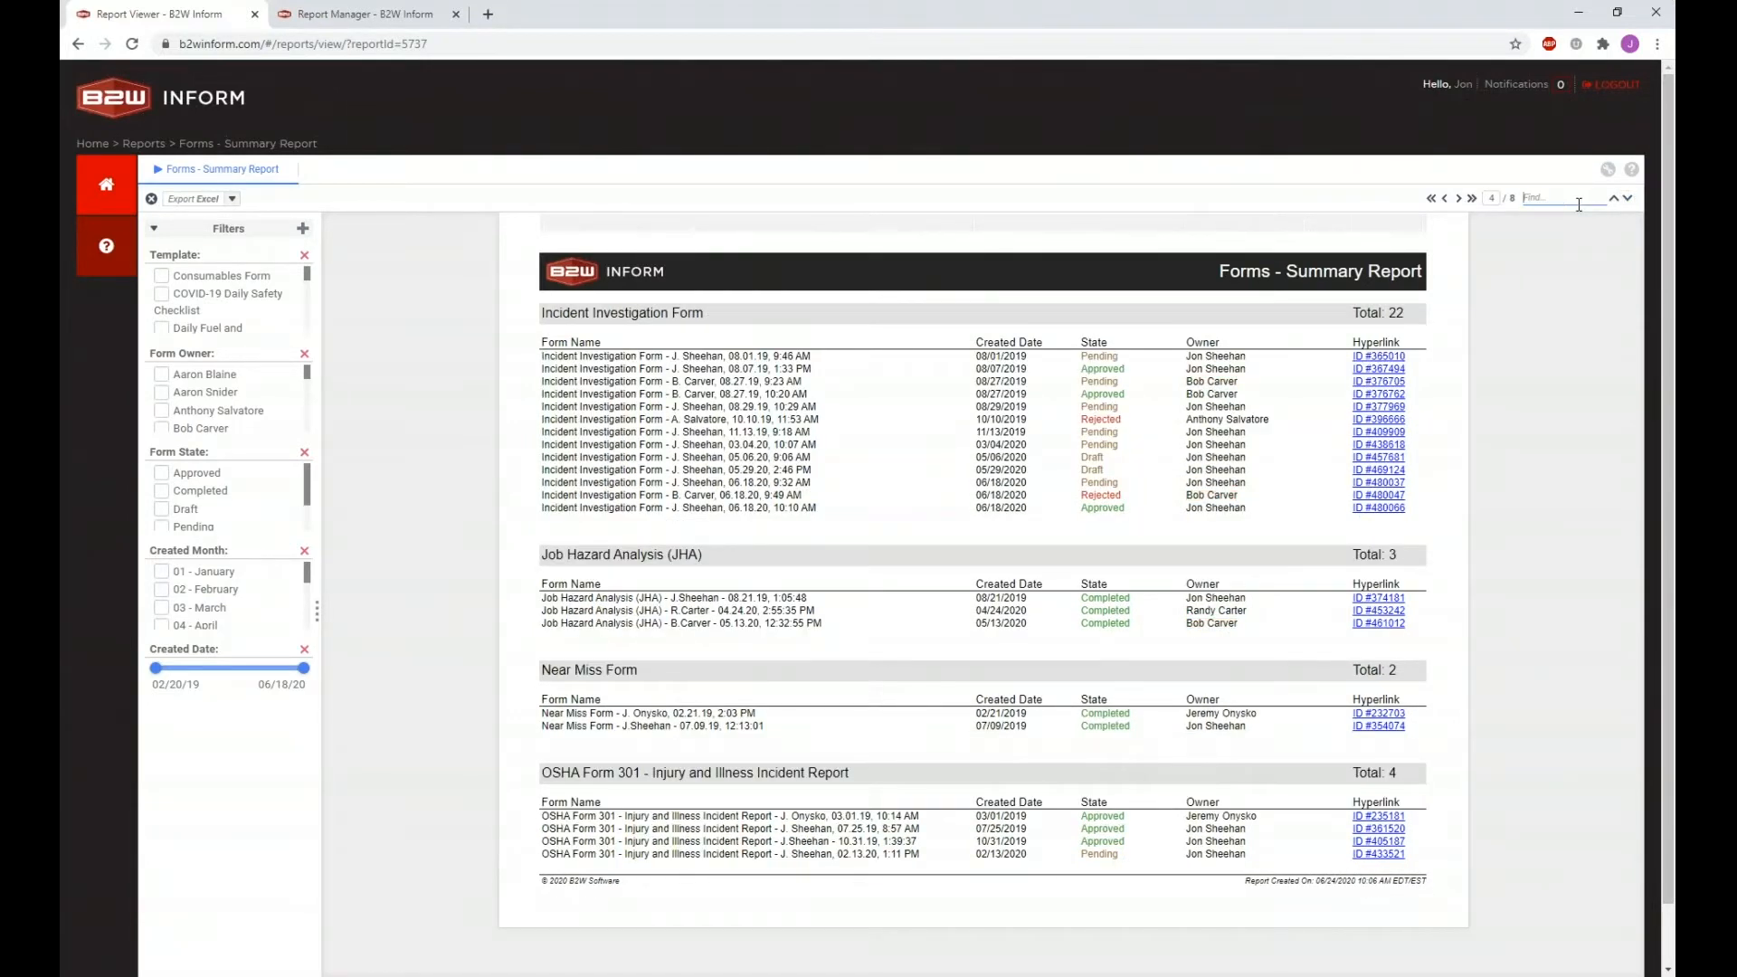
click(962, 235)
click(1431, 198)
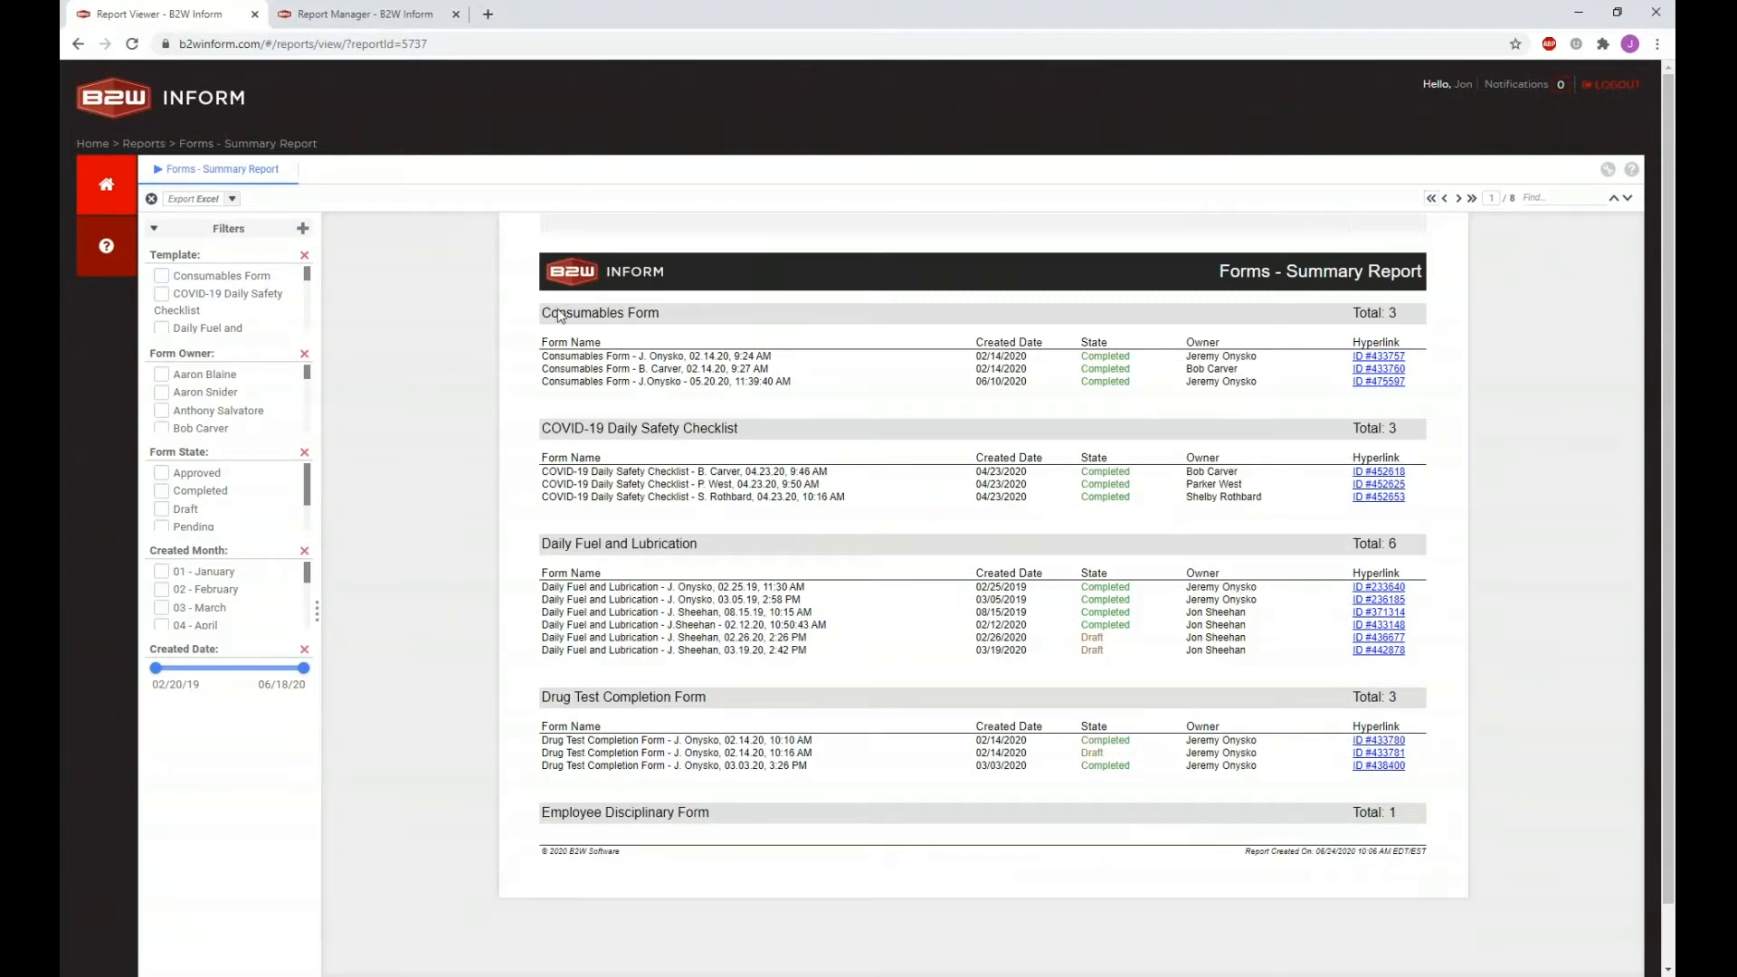
Step: Open the first Consumables form from its ID link and log in to view it
drag(550, 317, 663, 322)
click(665, 322)
click(1372, 358)
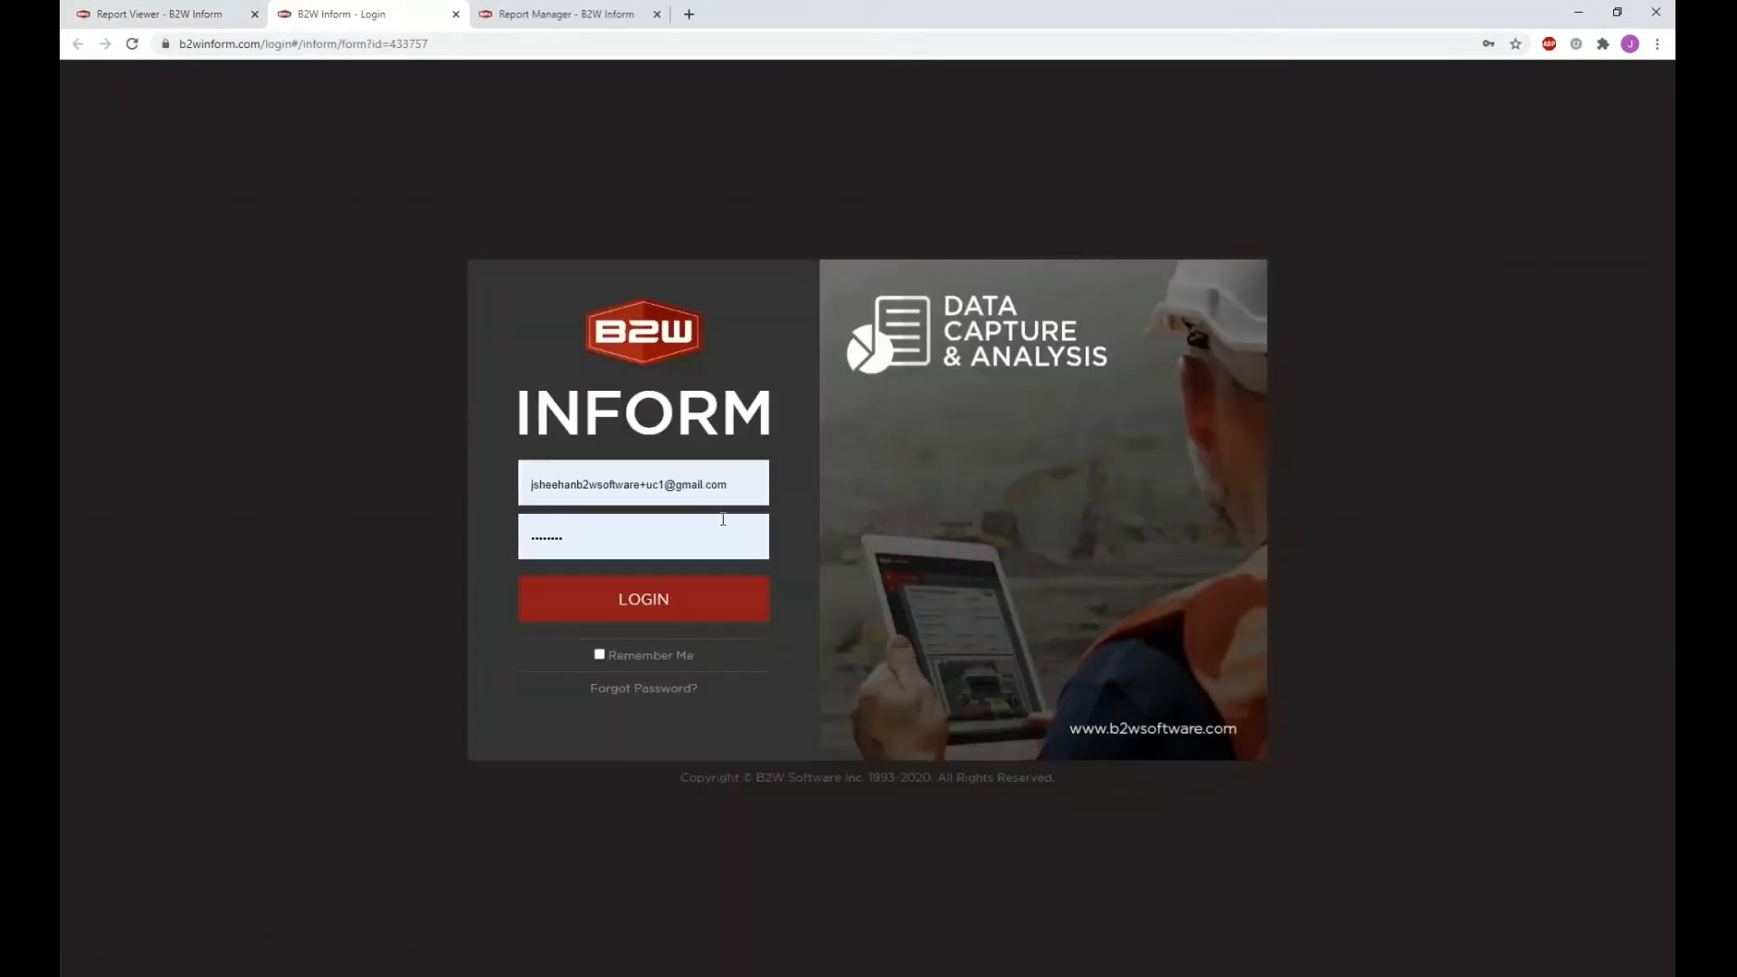
click(705, 606)
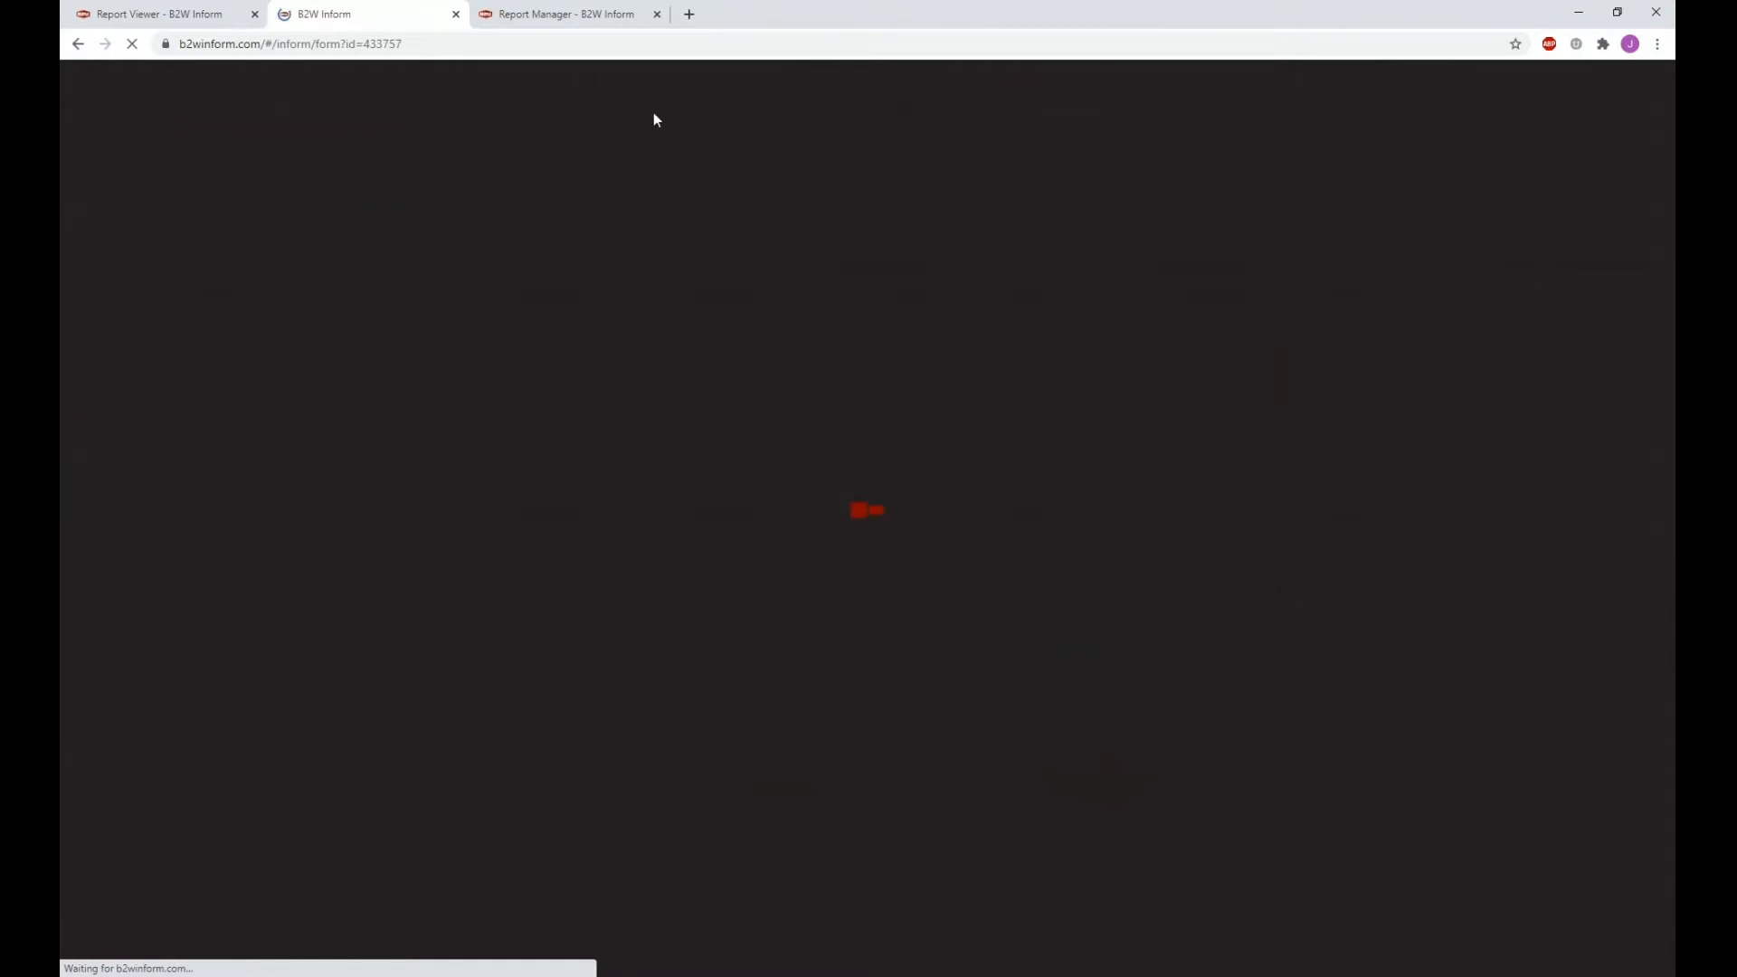
Step: Close the Report Manager tab, choosing Leave, and close the Form Editor tab
click(656, 13)
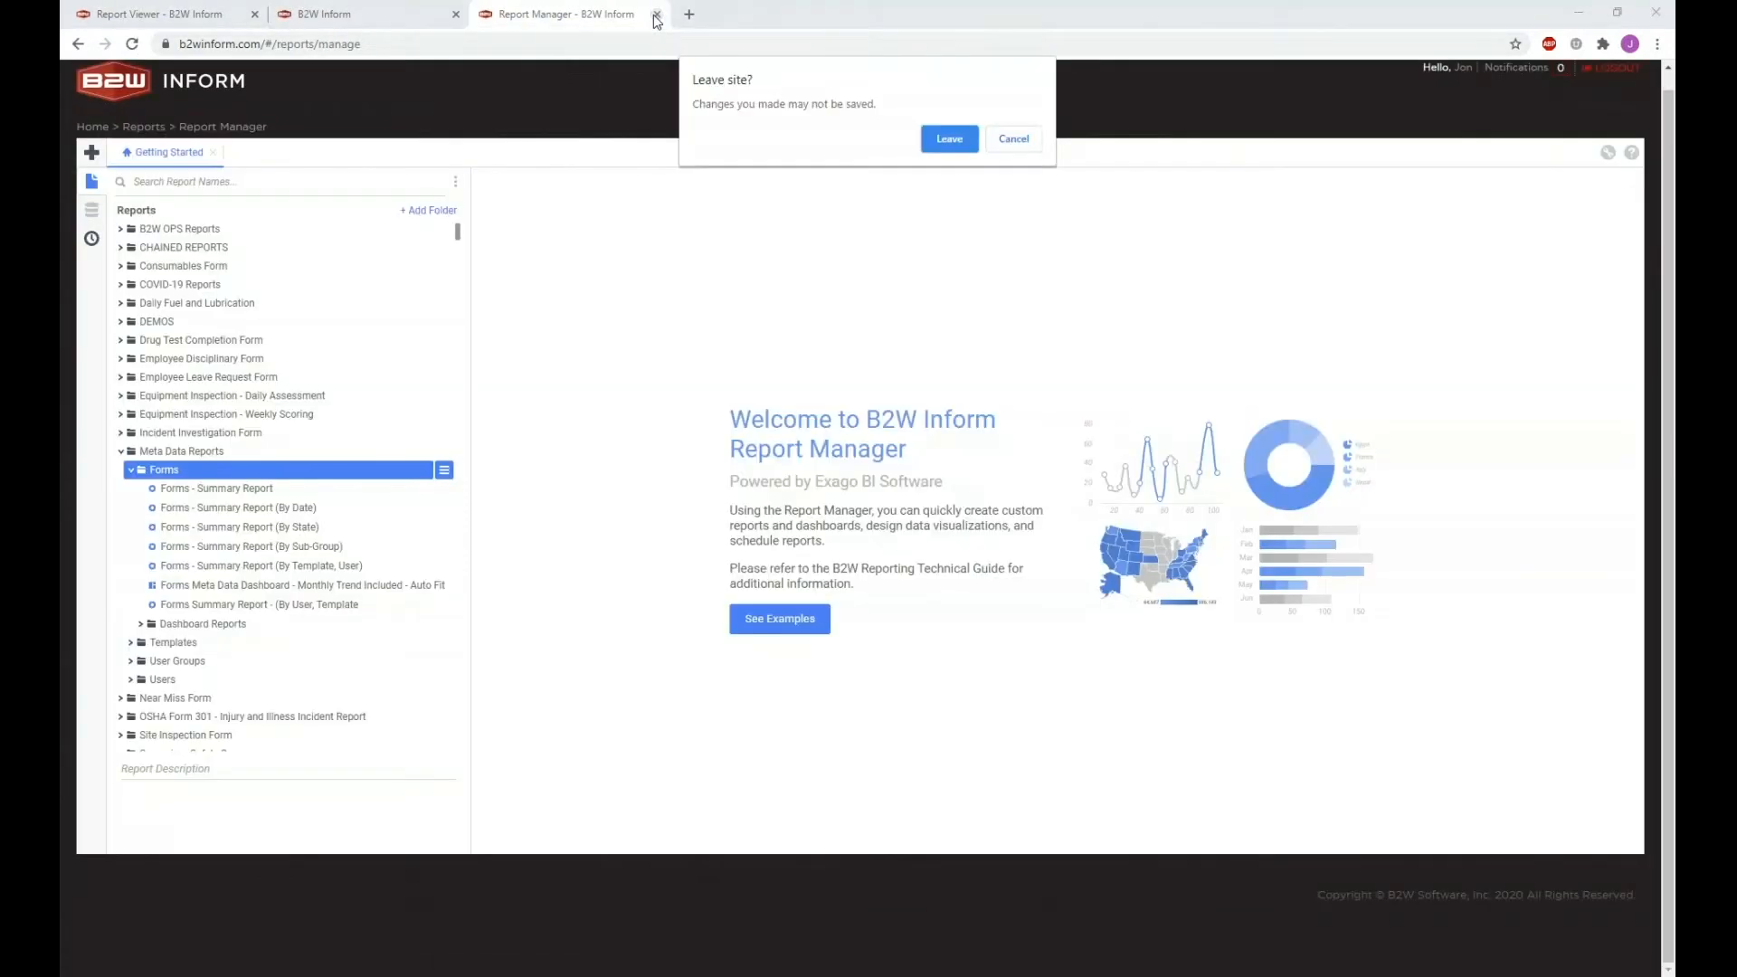
click(948, 140)
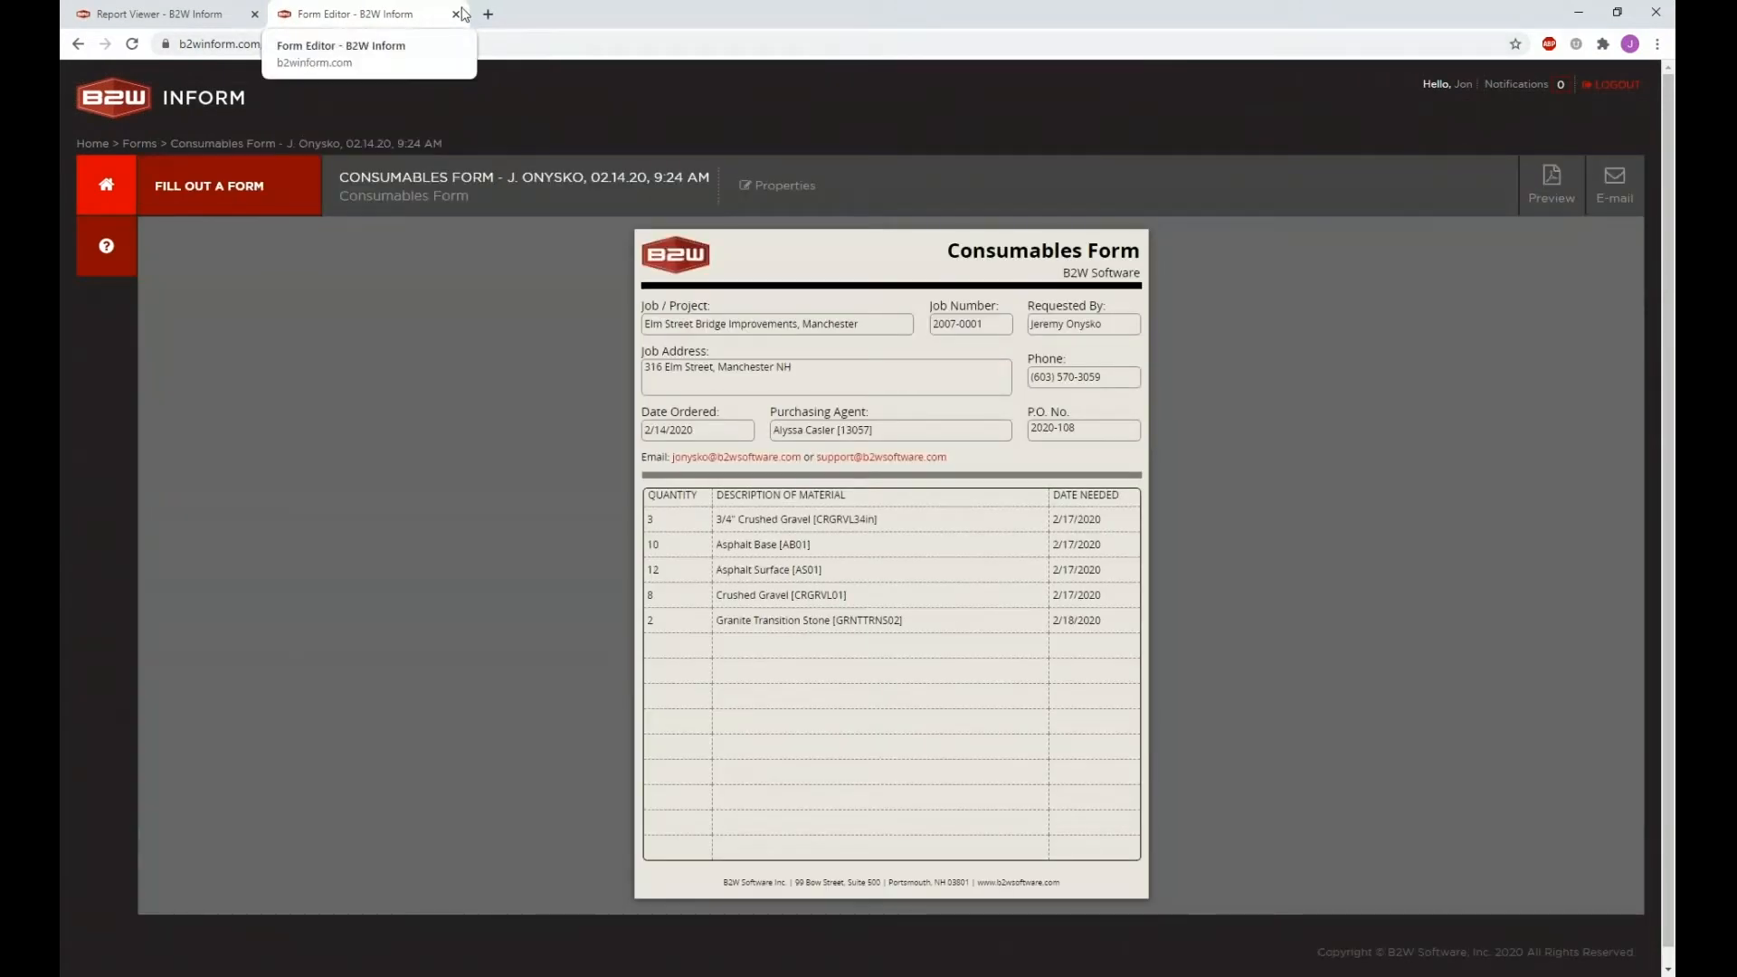
click(456, 15)
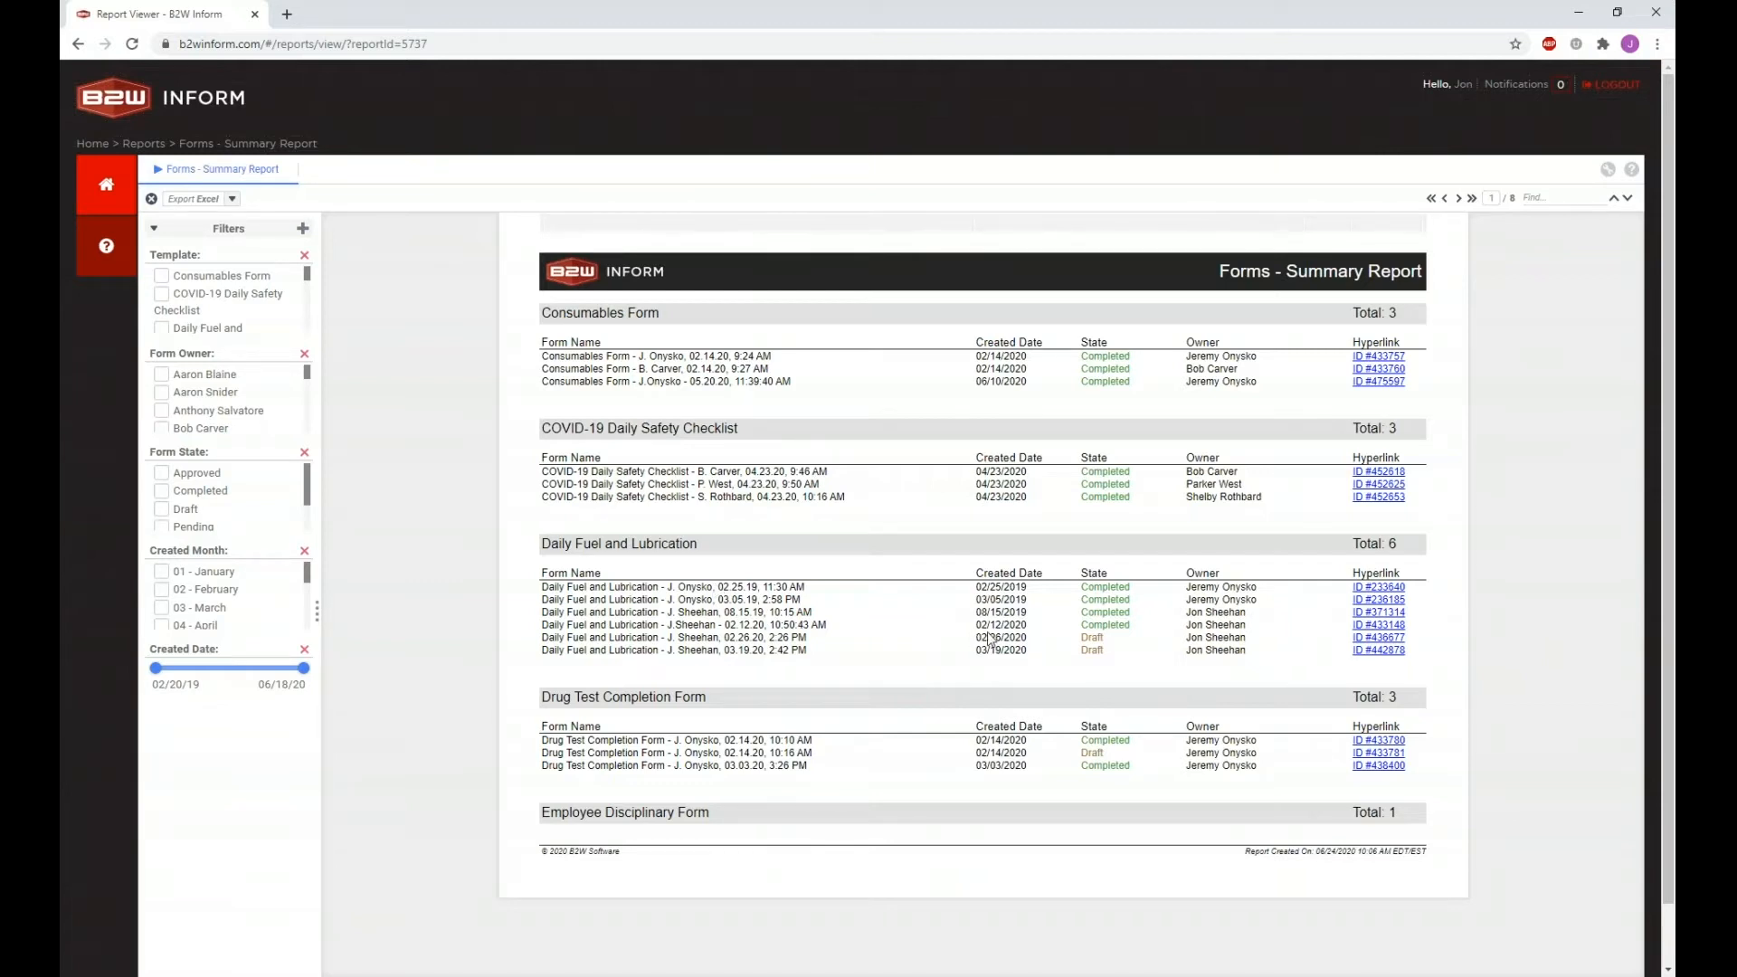
scroll(988, 633, down, 1)
scroll(988, 633, up, 1)
Step: Open the By Date summary report and expand dates 02/25/2019, 02/26/2020, 03/05/2019 and 03/03/2020
click(165, 145)
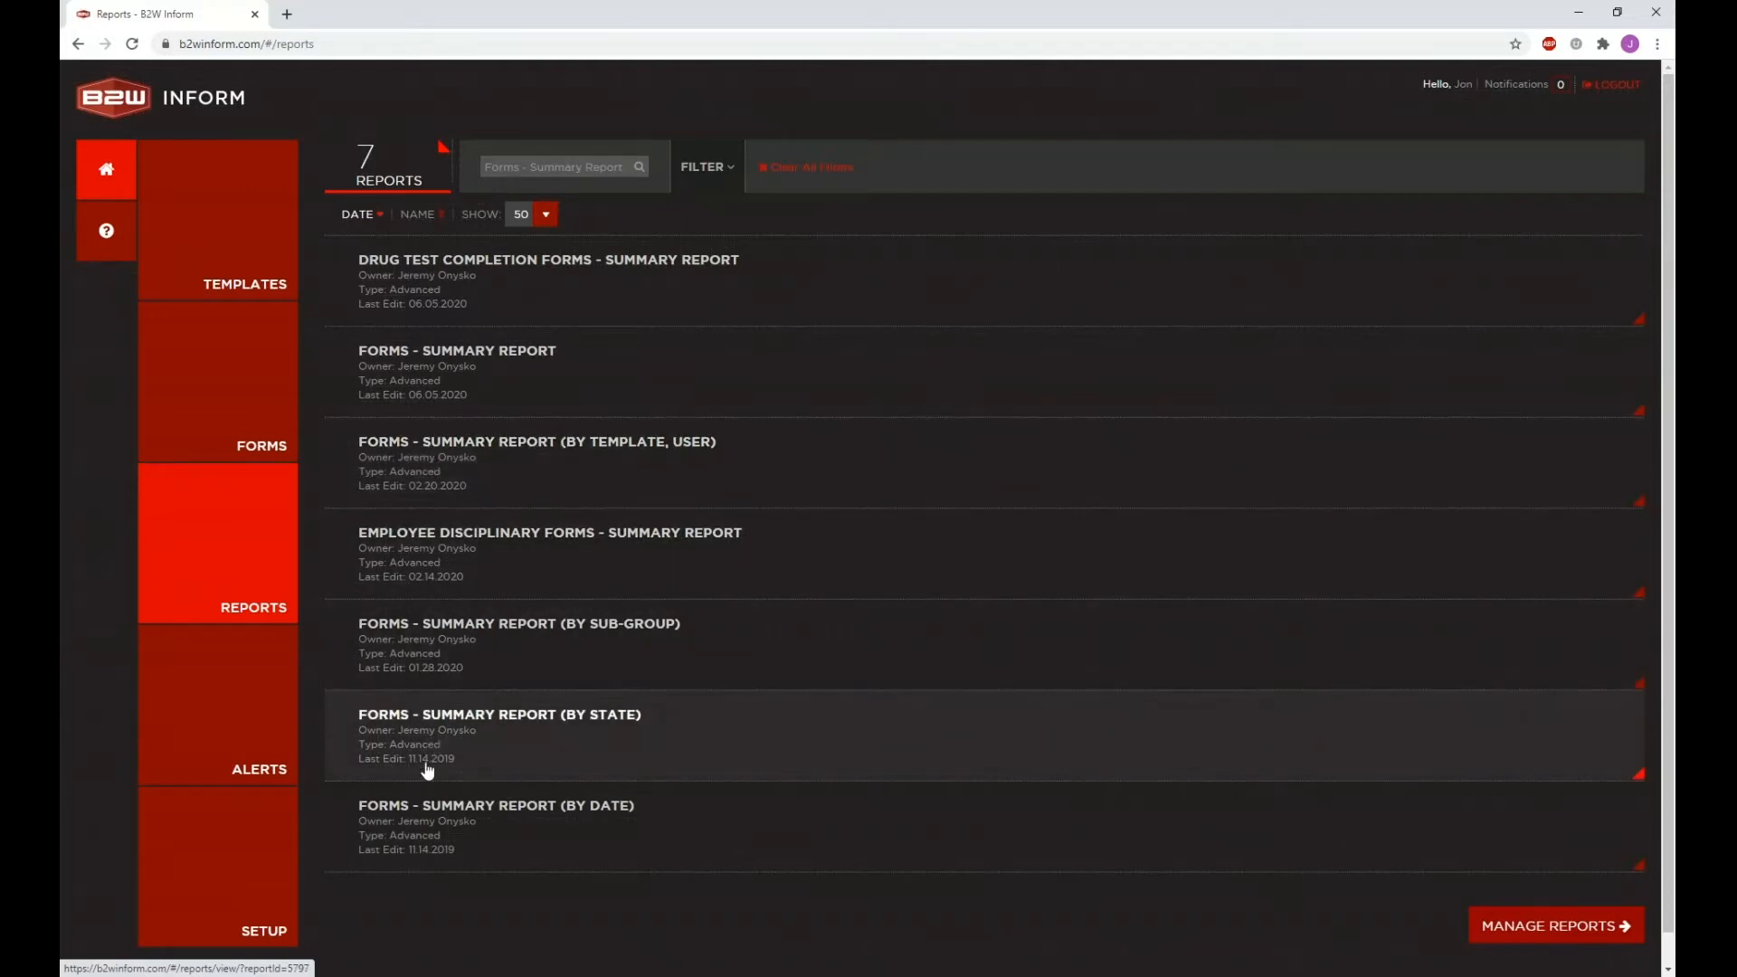
click(427, 827)
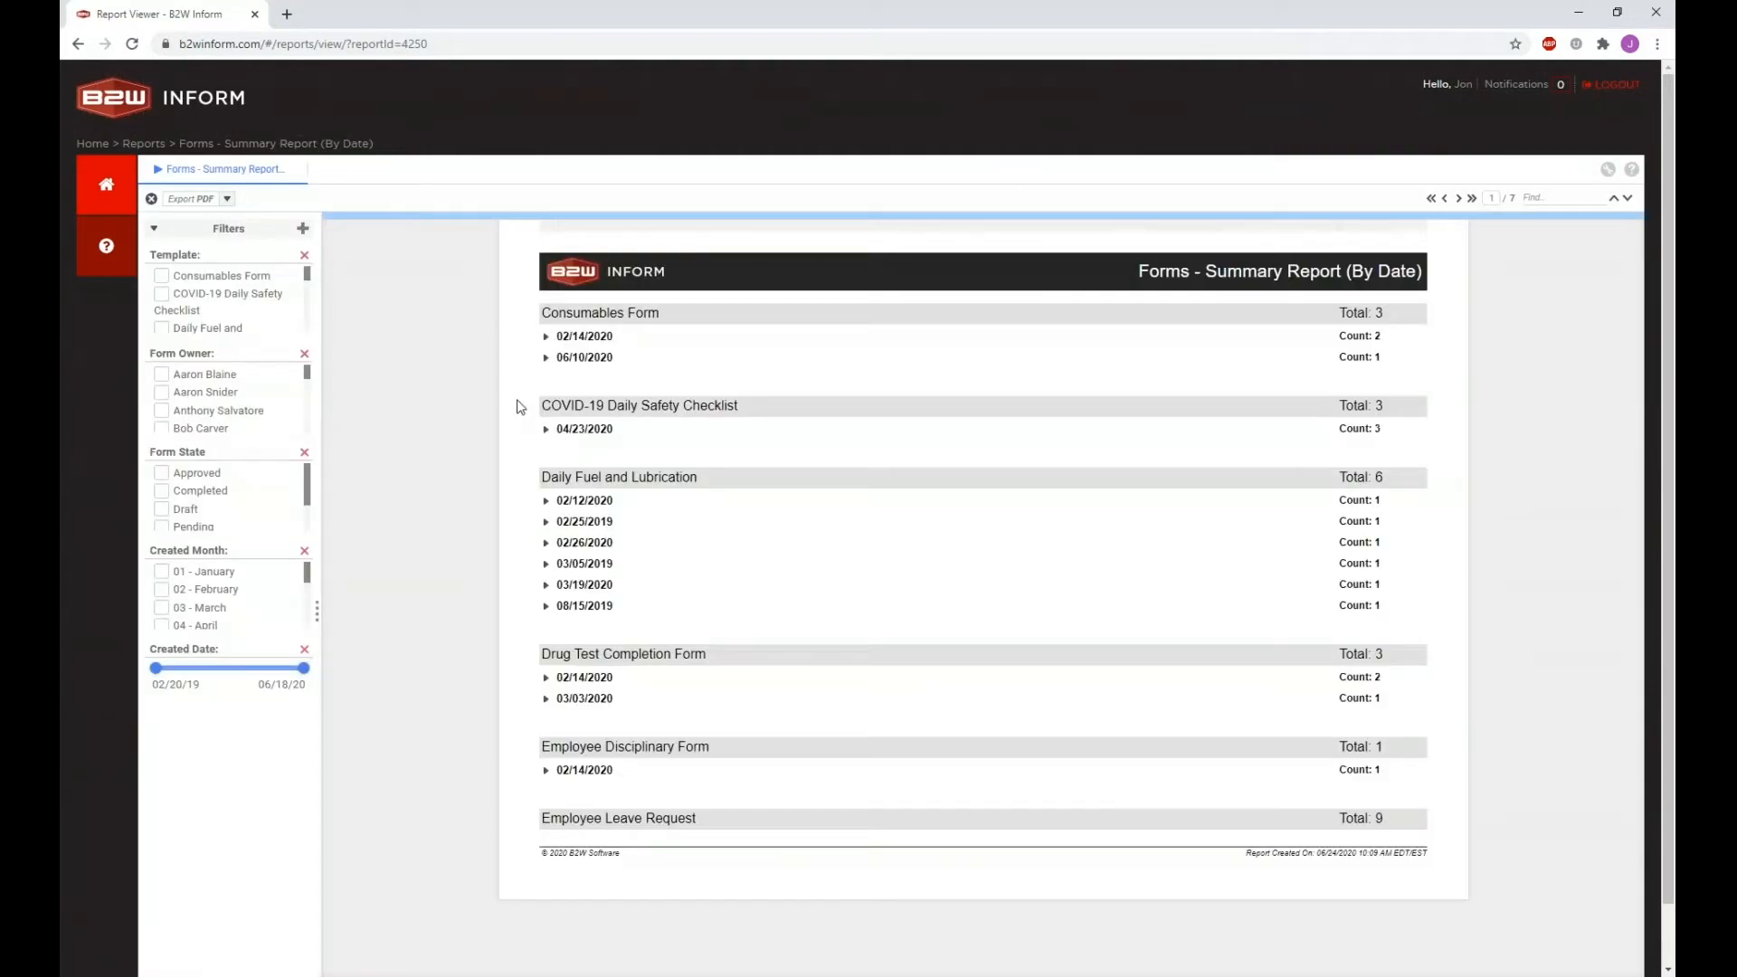
click(546, 522)
click(544, 613)
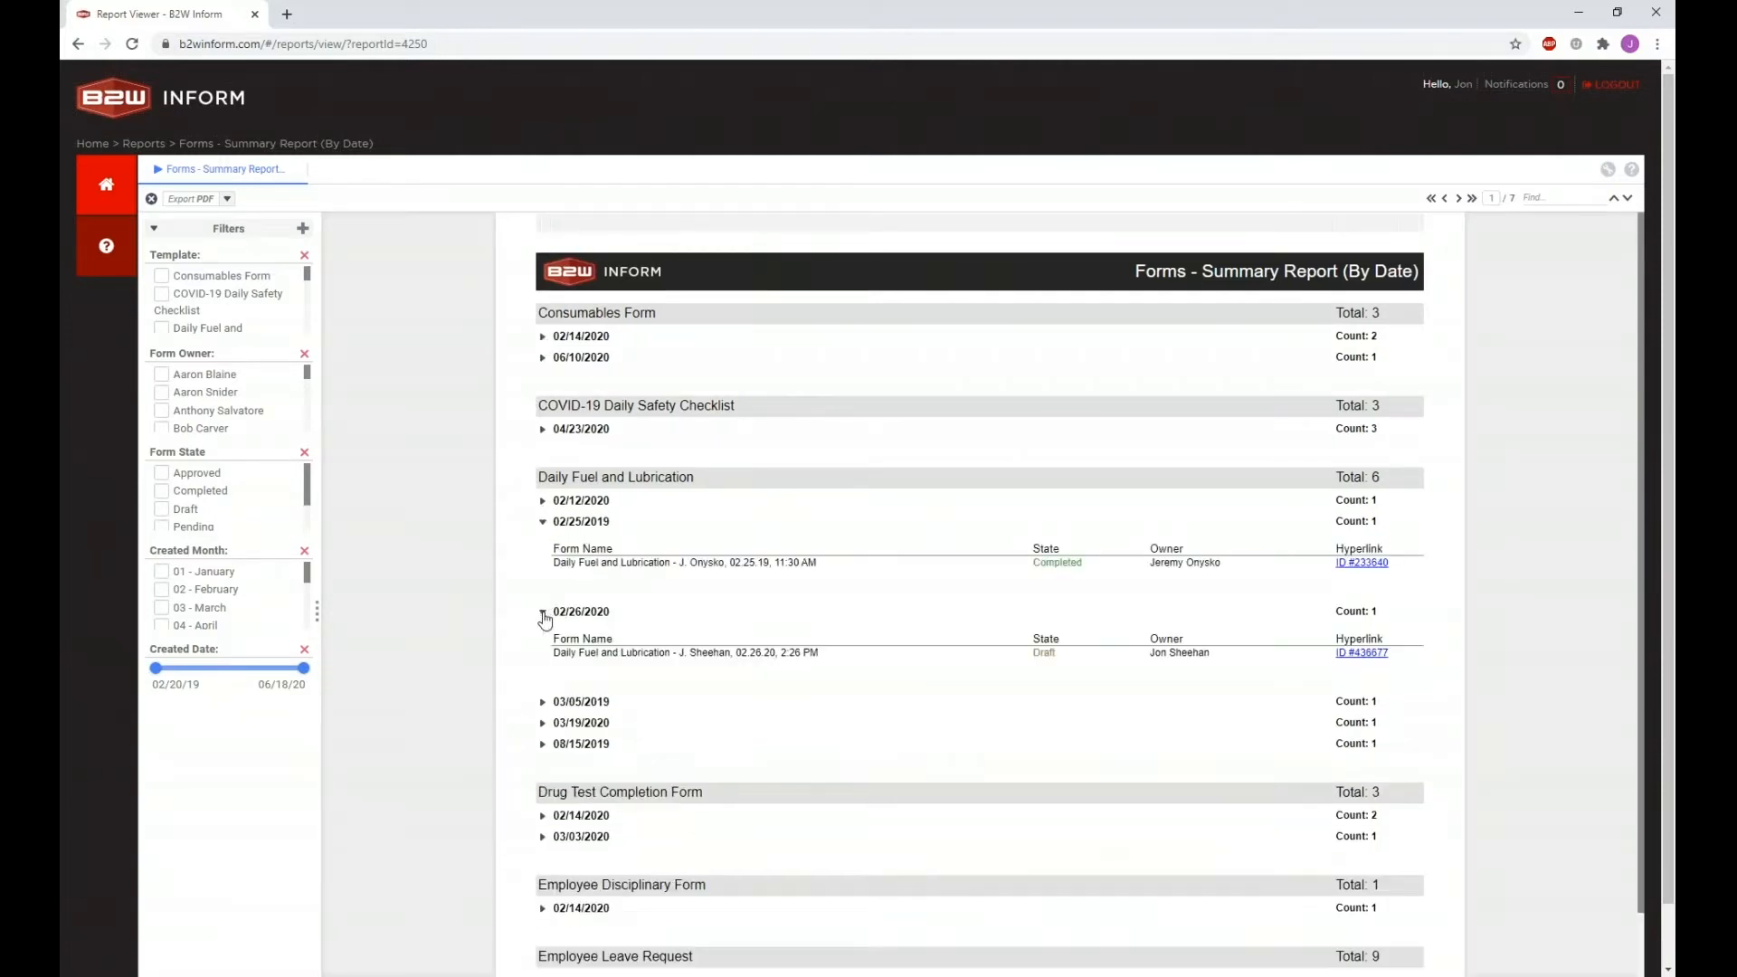
click(542, 703)
scroll(543, 710, down, 3)
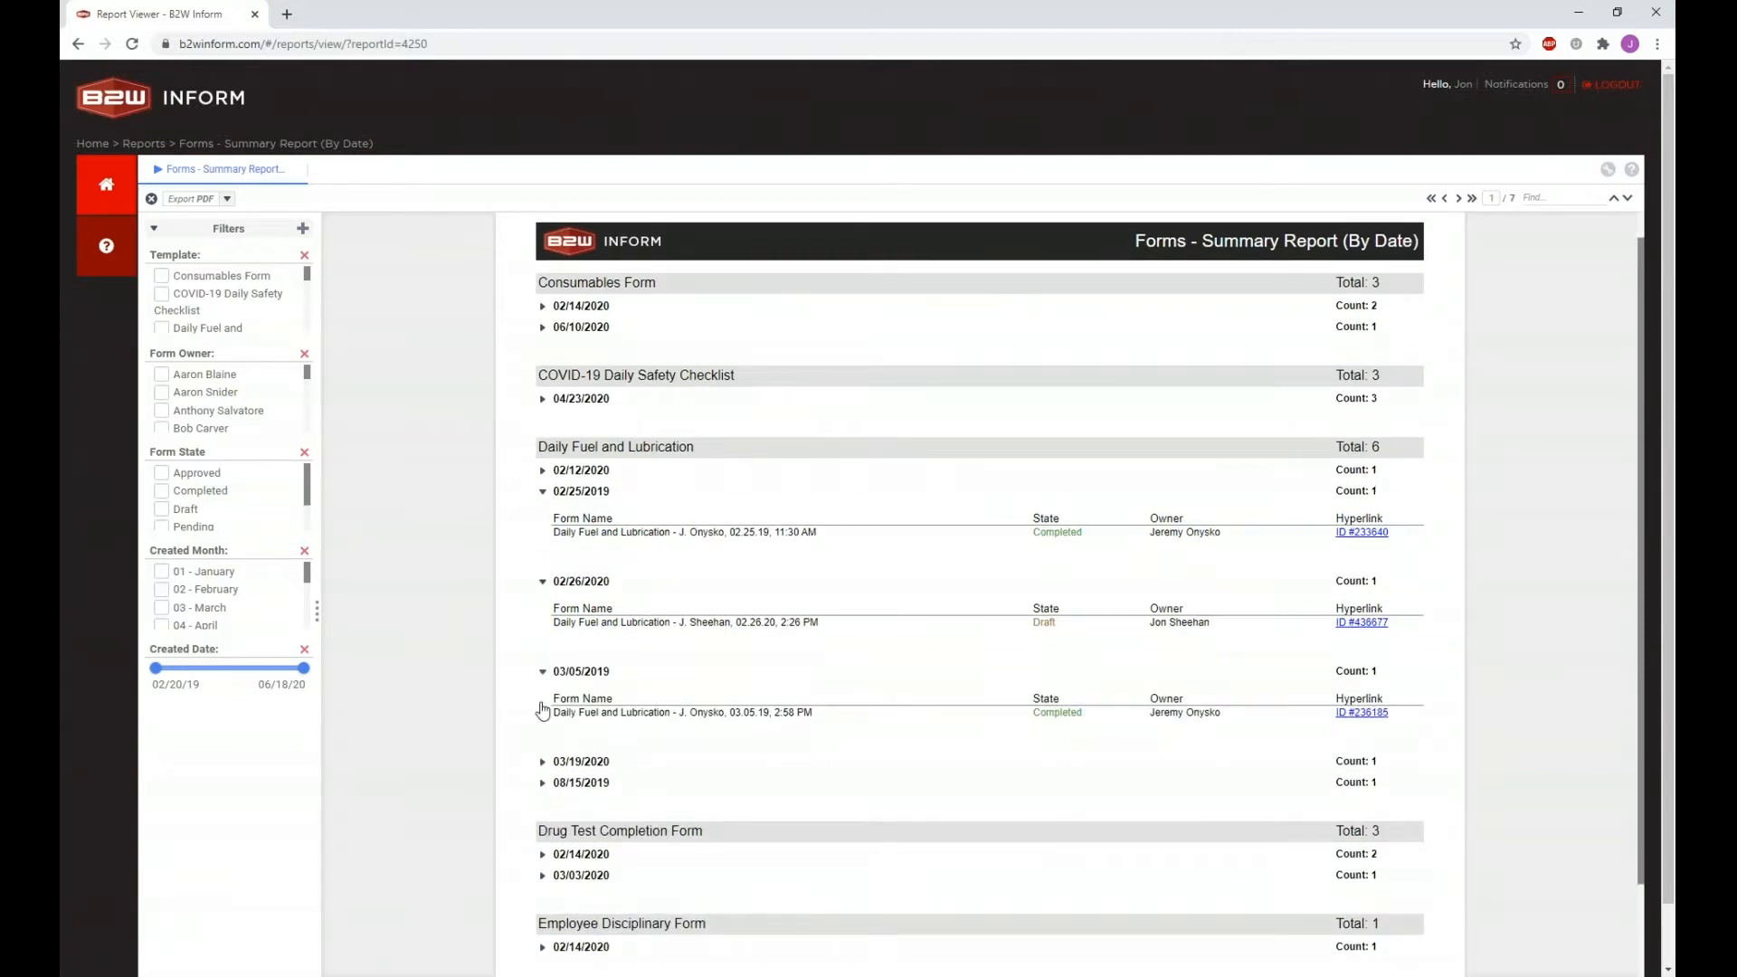
click(543, 767)
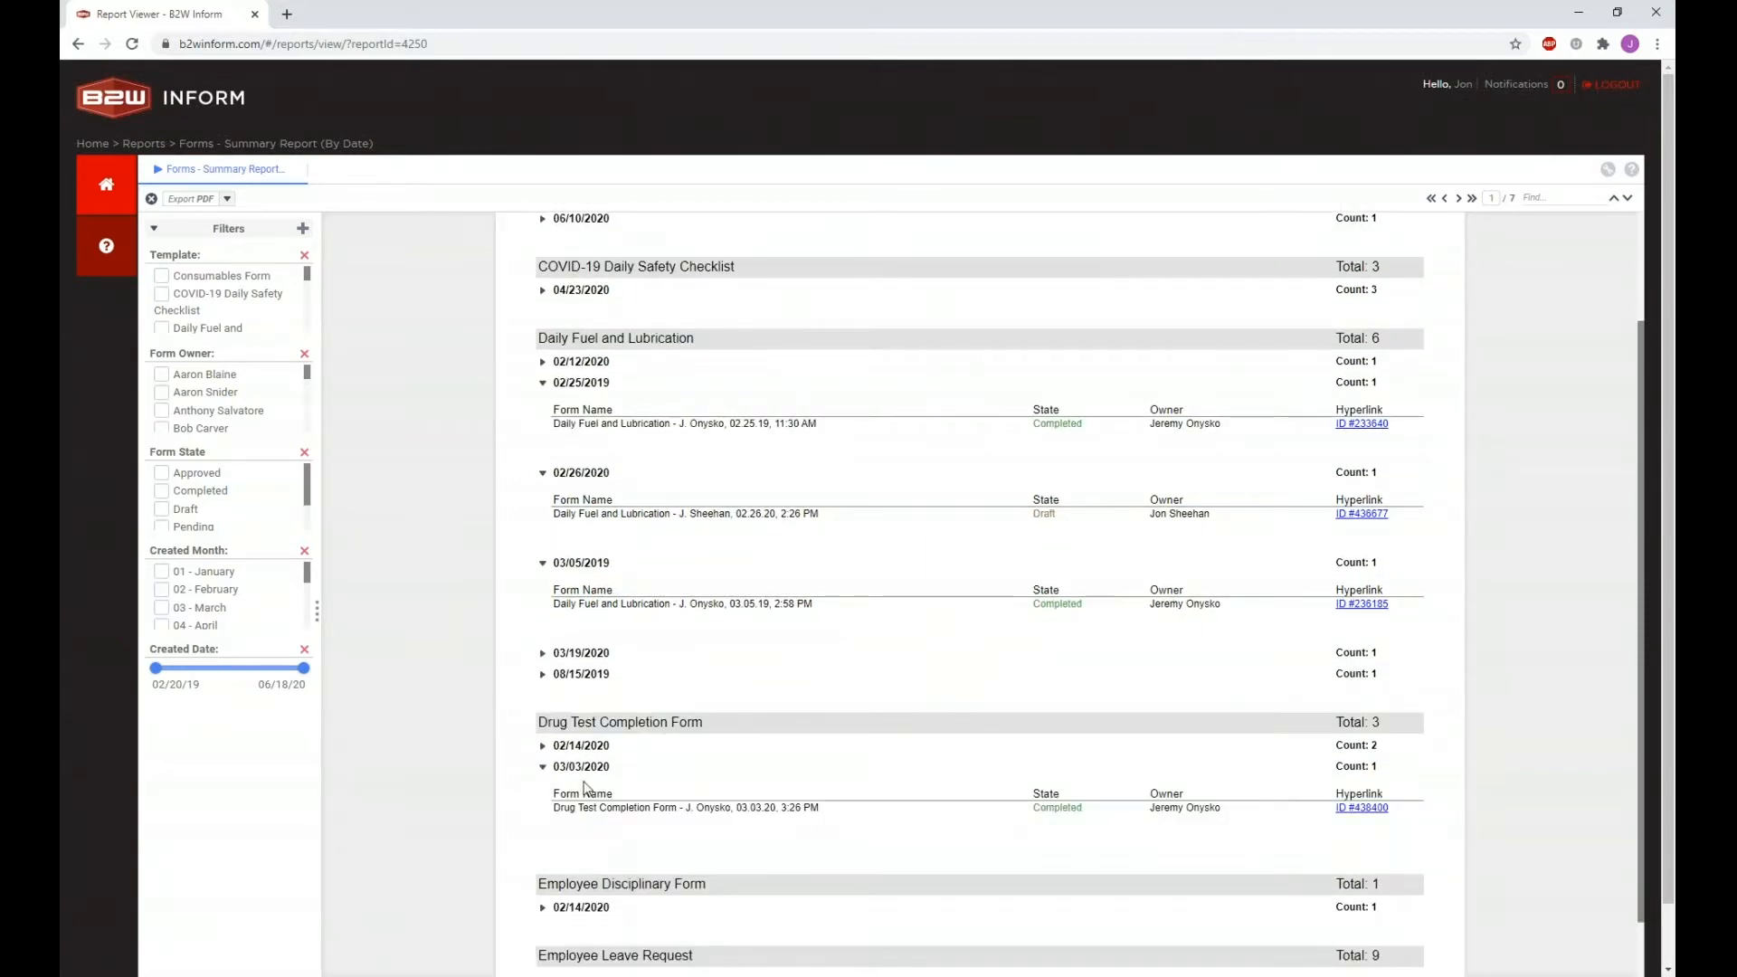
scroll(534, 490, up, 2)
Step: Expand every group in the By Date report with Expand All
right_click(541, 522)
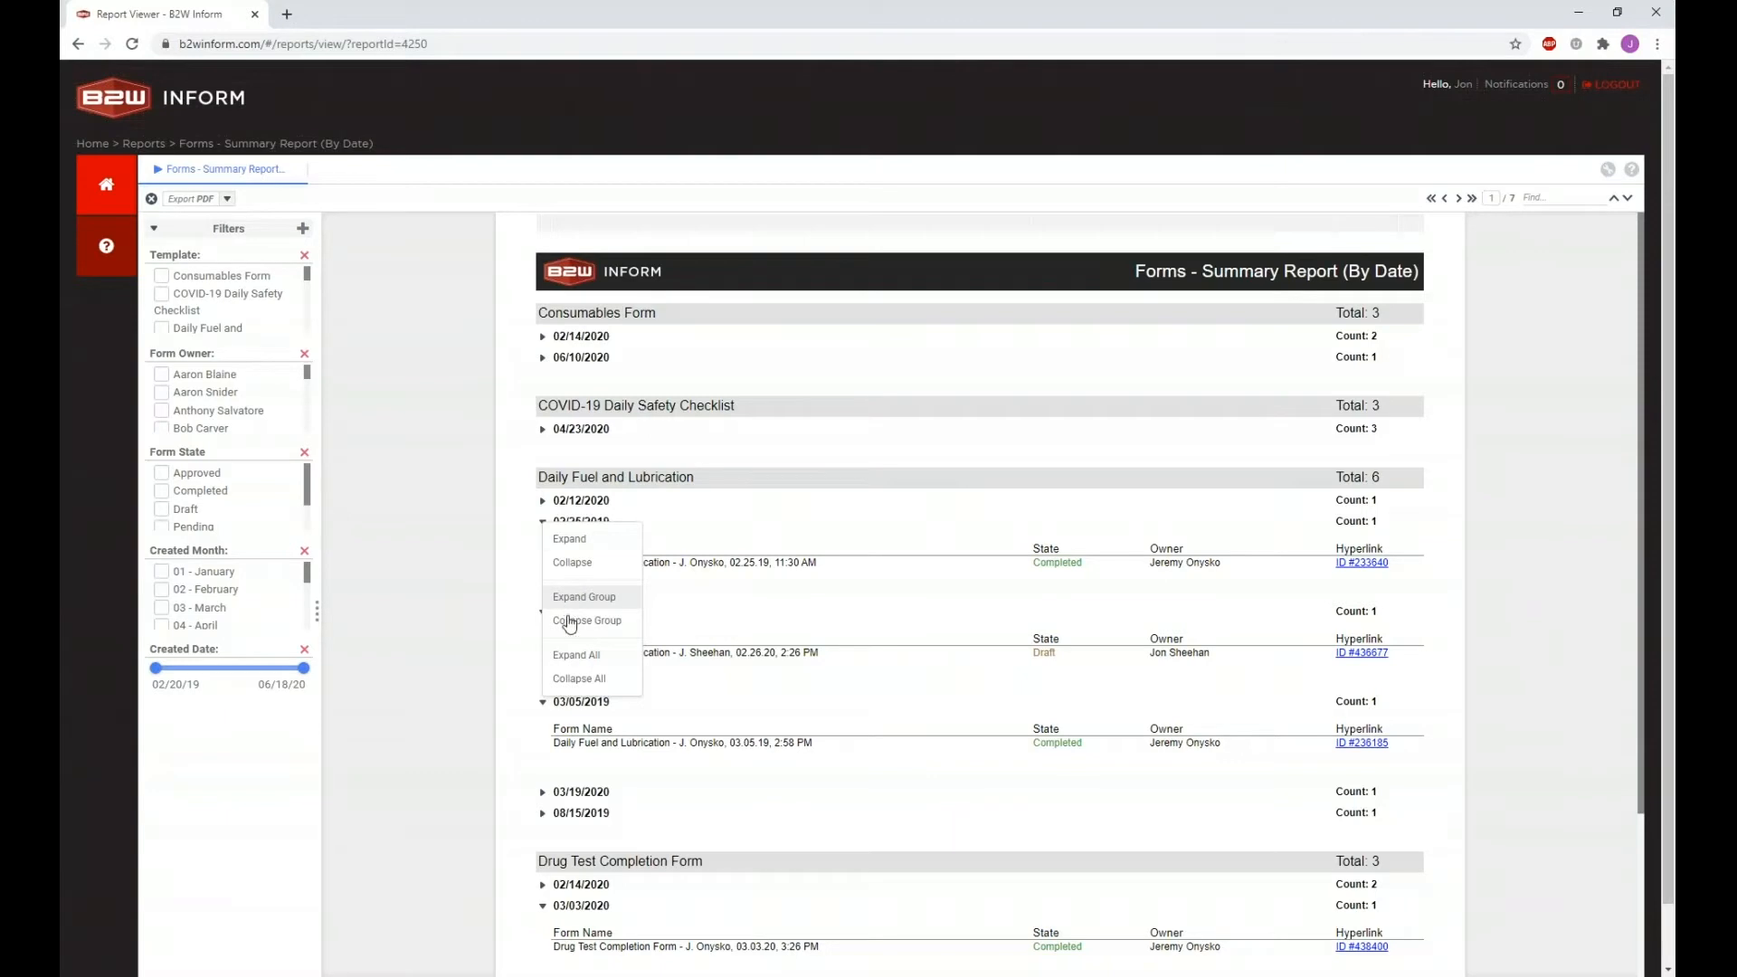
click(575, 656)
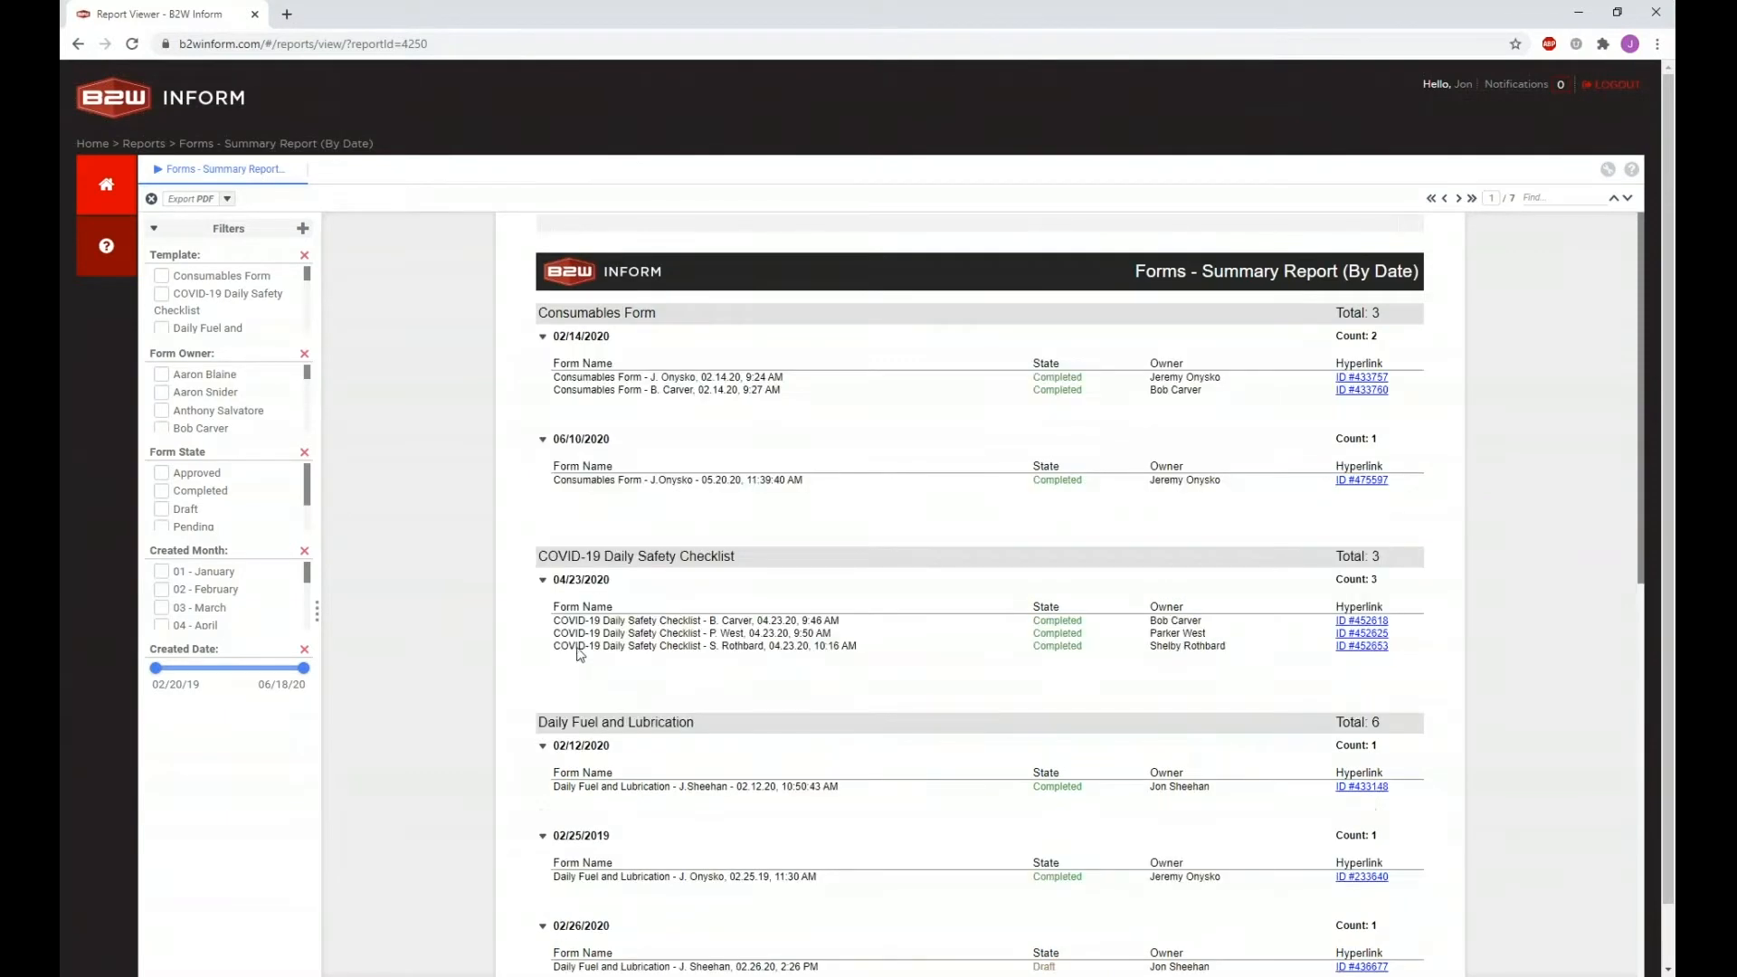
scroll(562, 597, down, 9)
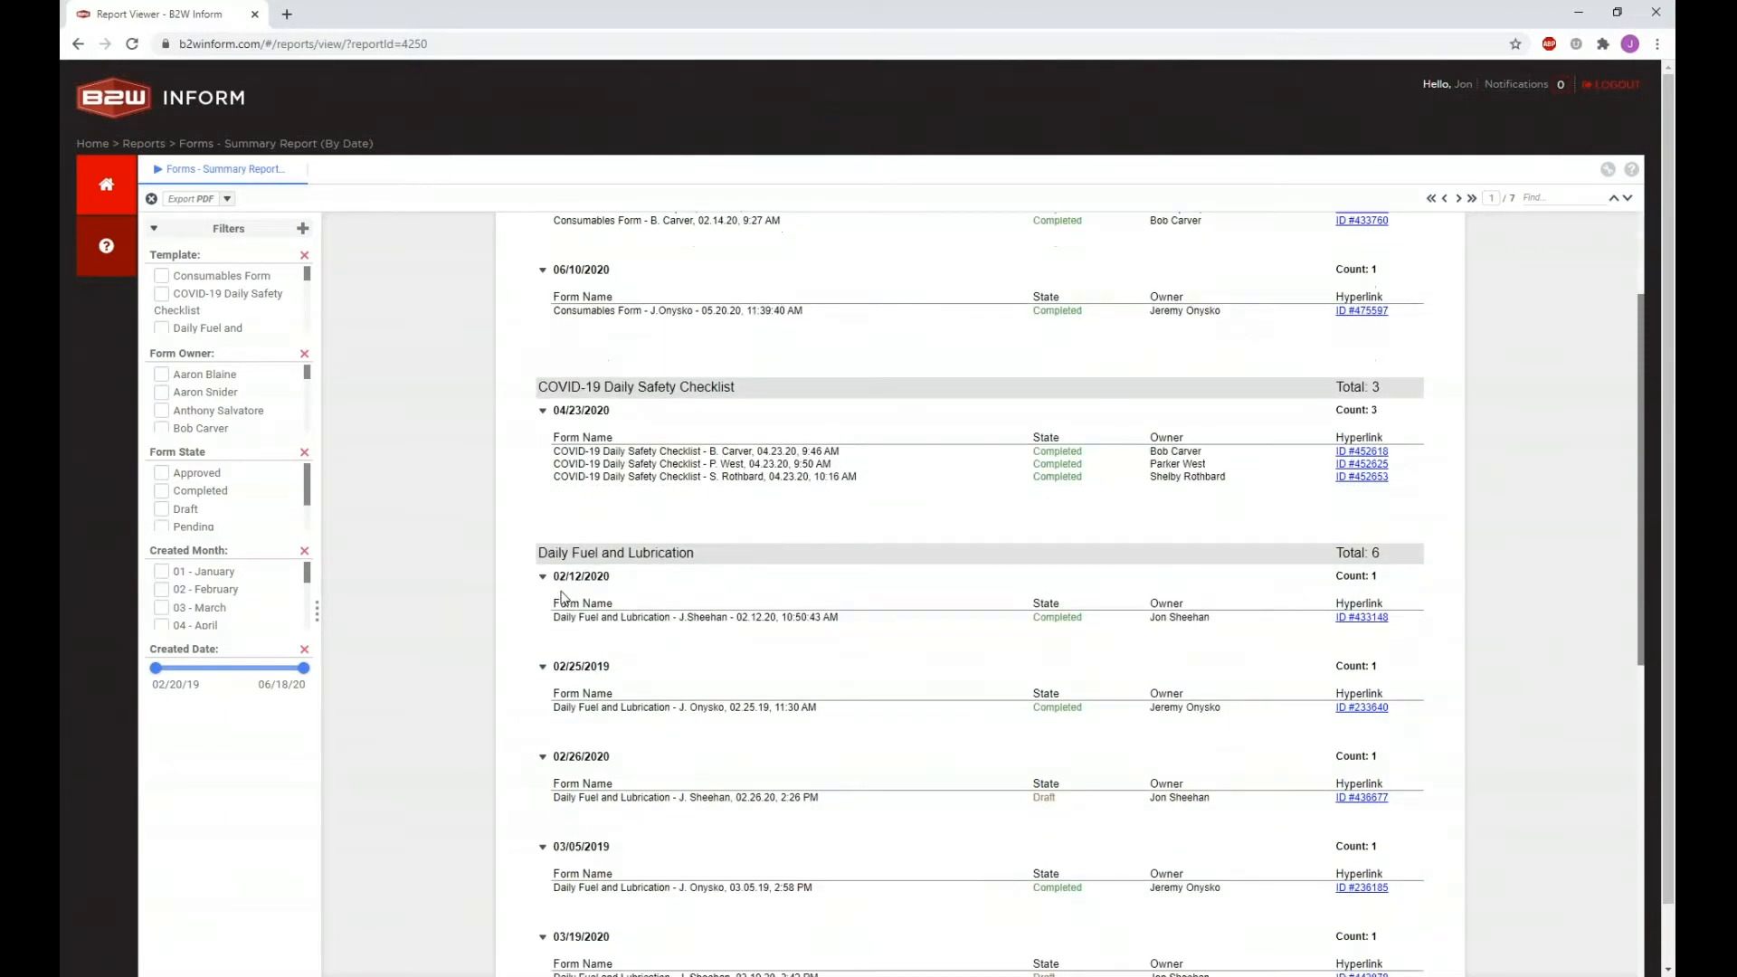
scroll(562, 594, up, 9)
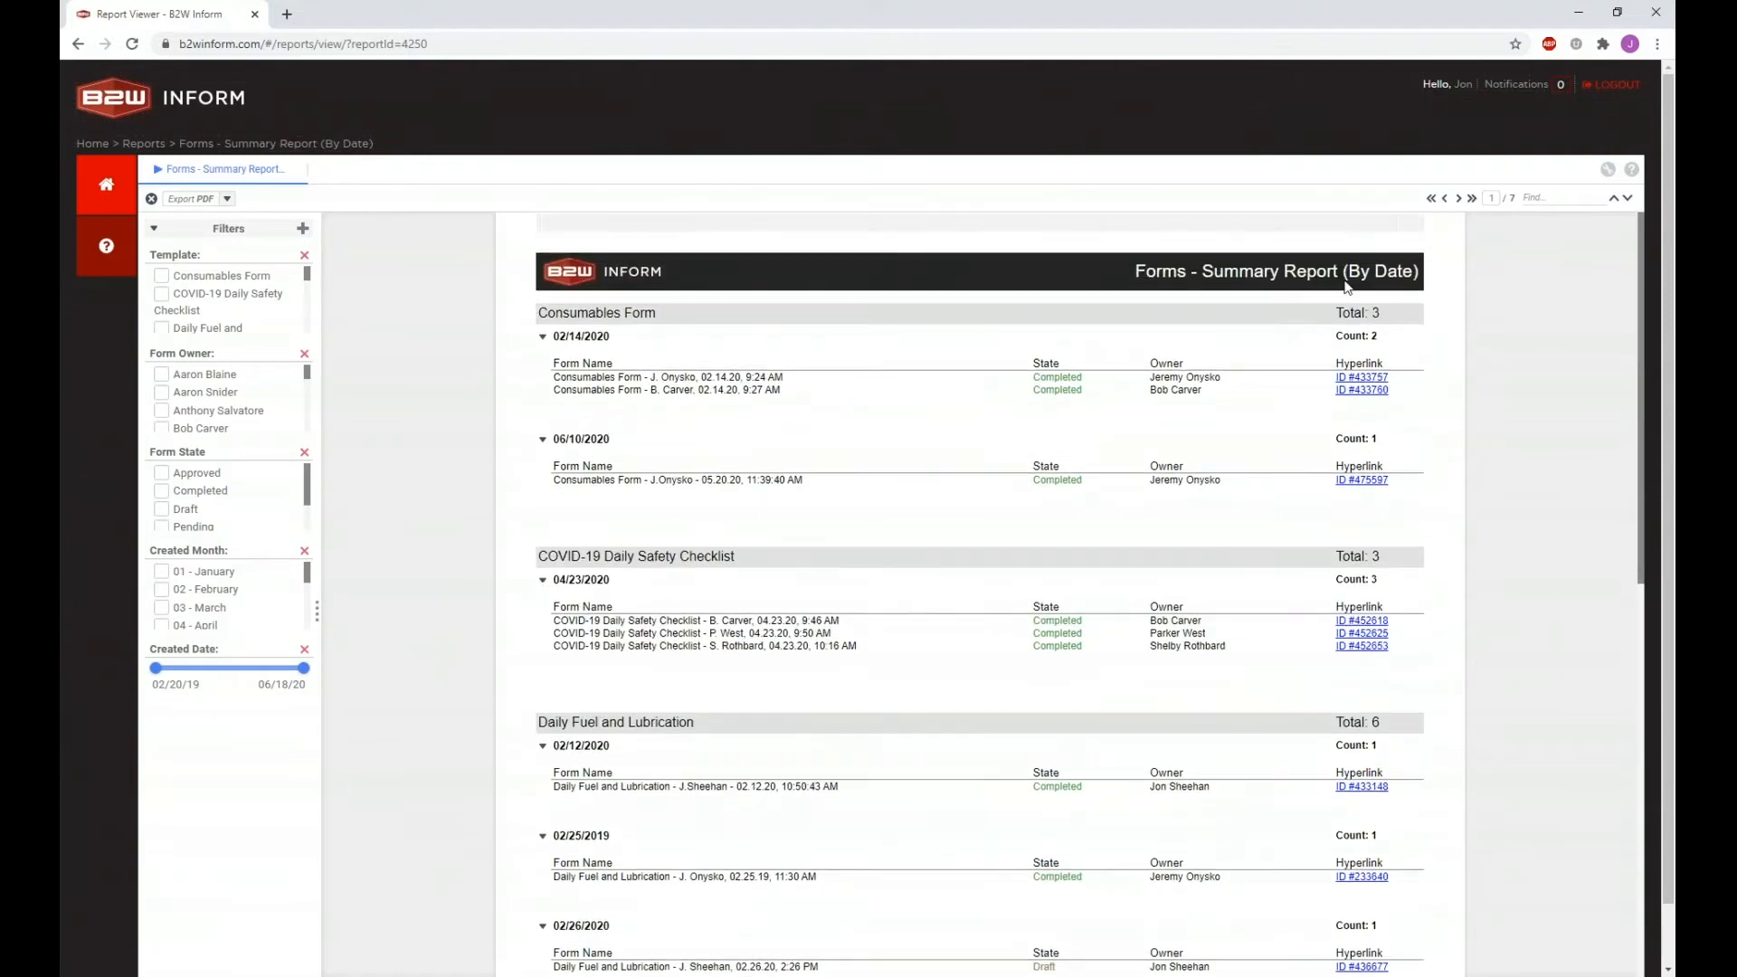
Step: On page 2, expand the 02/06/2020 and 02/21/2019 leave dates, then export to PDF
click(1458, 199)
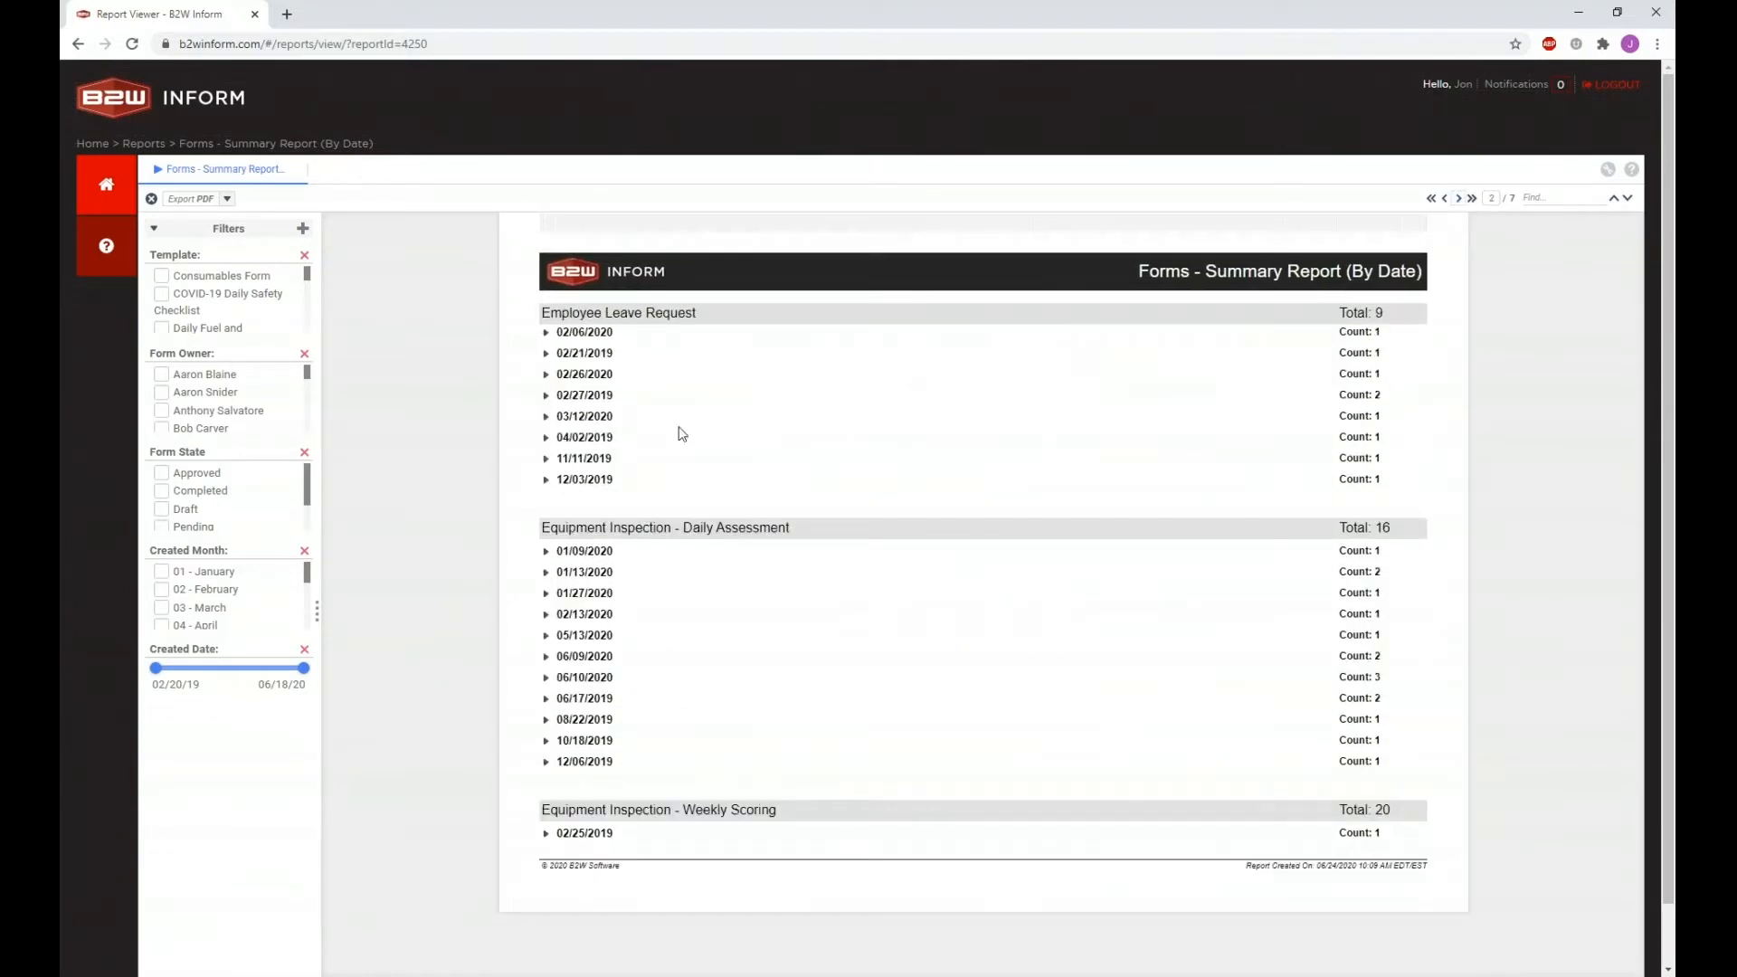
click(546, 334)
click(543, 423)
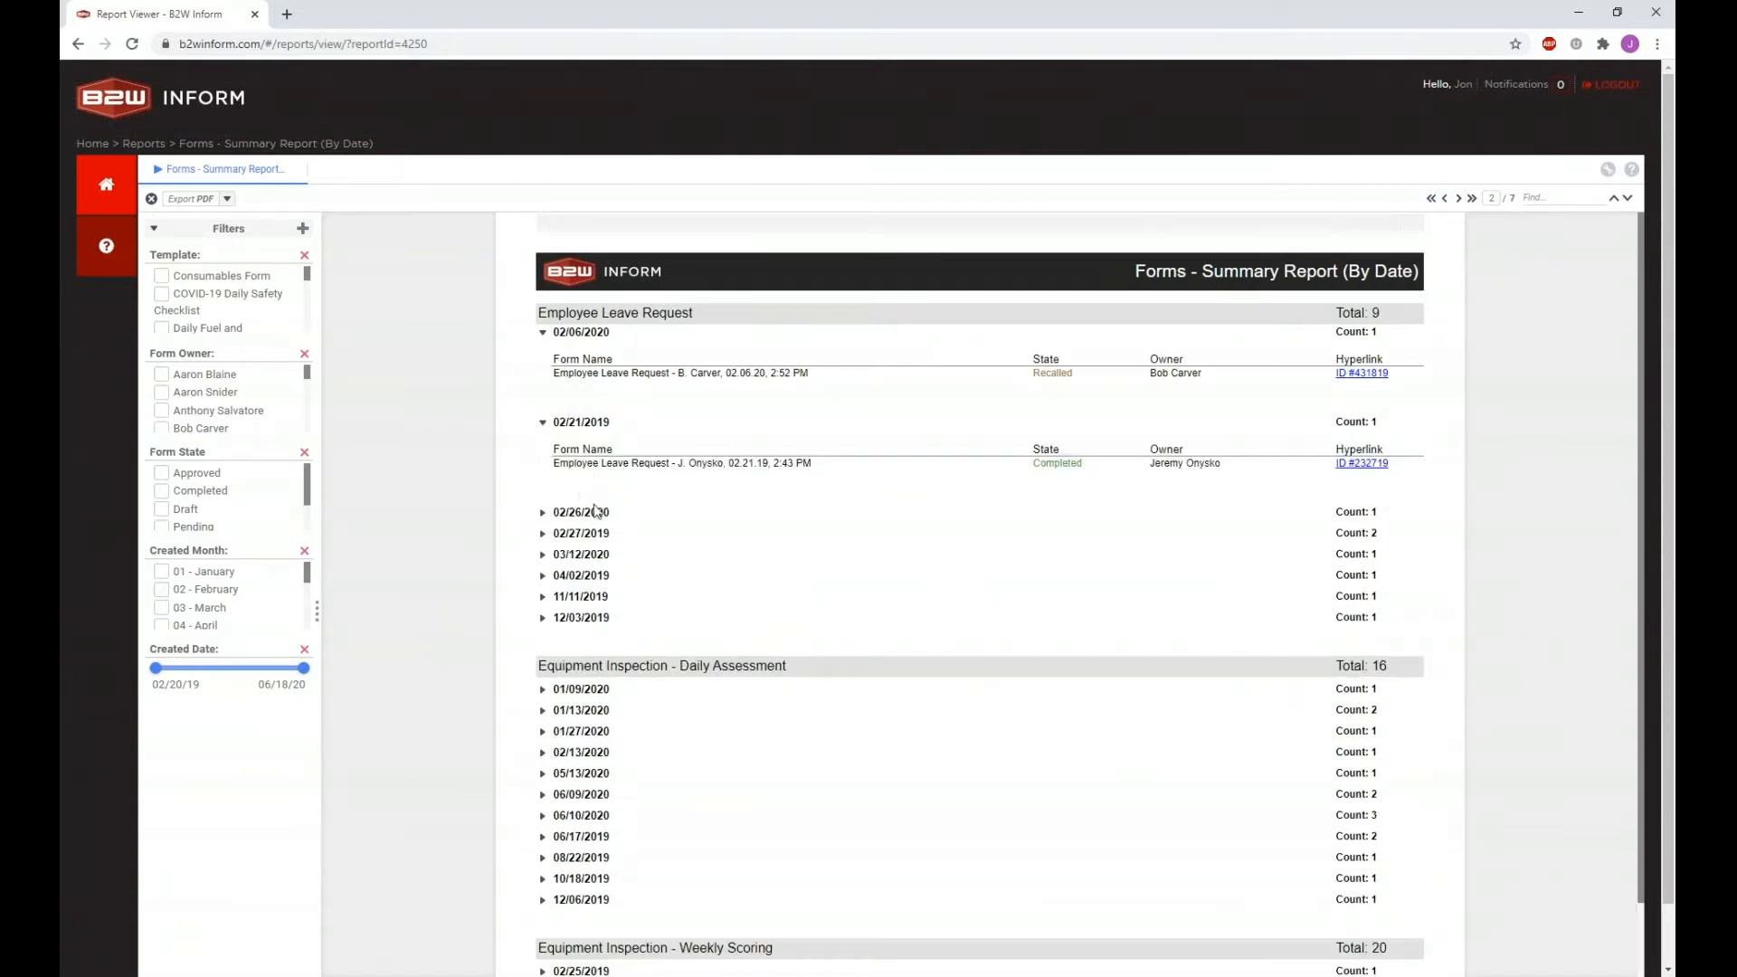
click(211, 202)
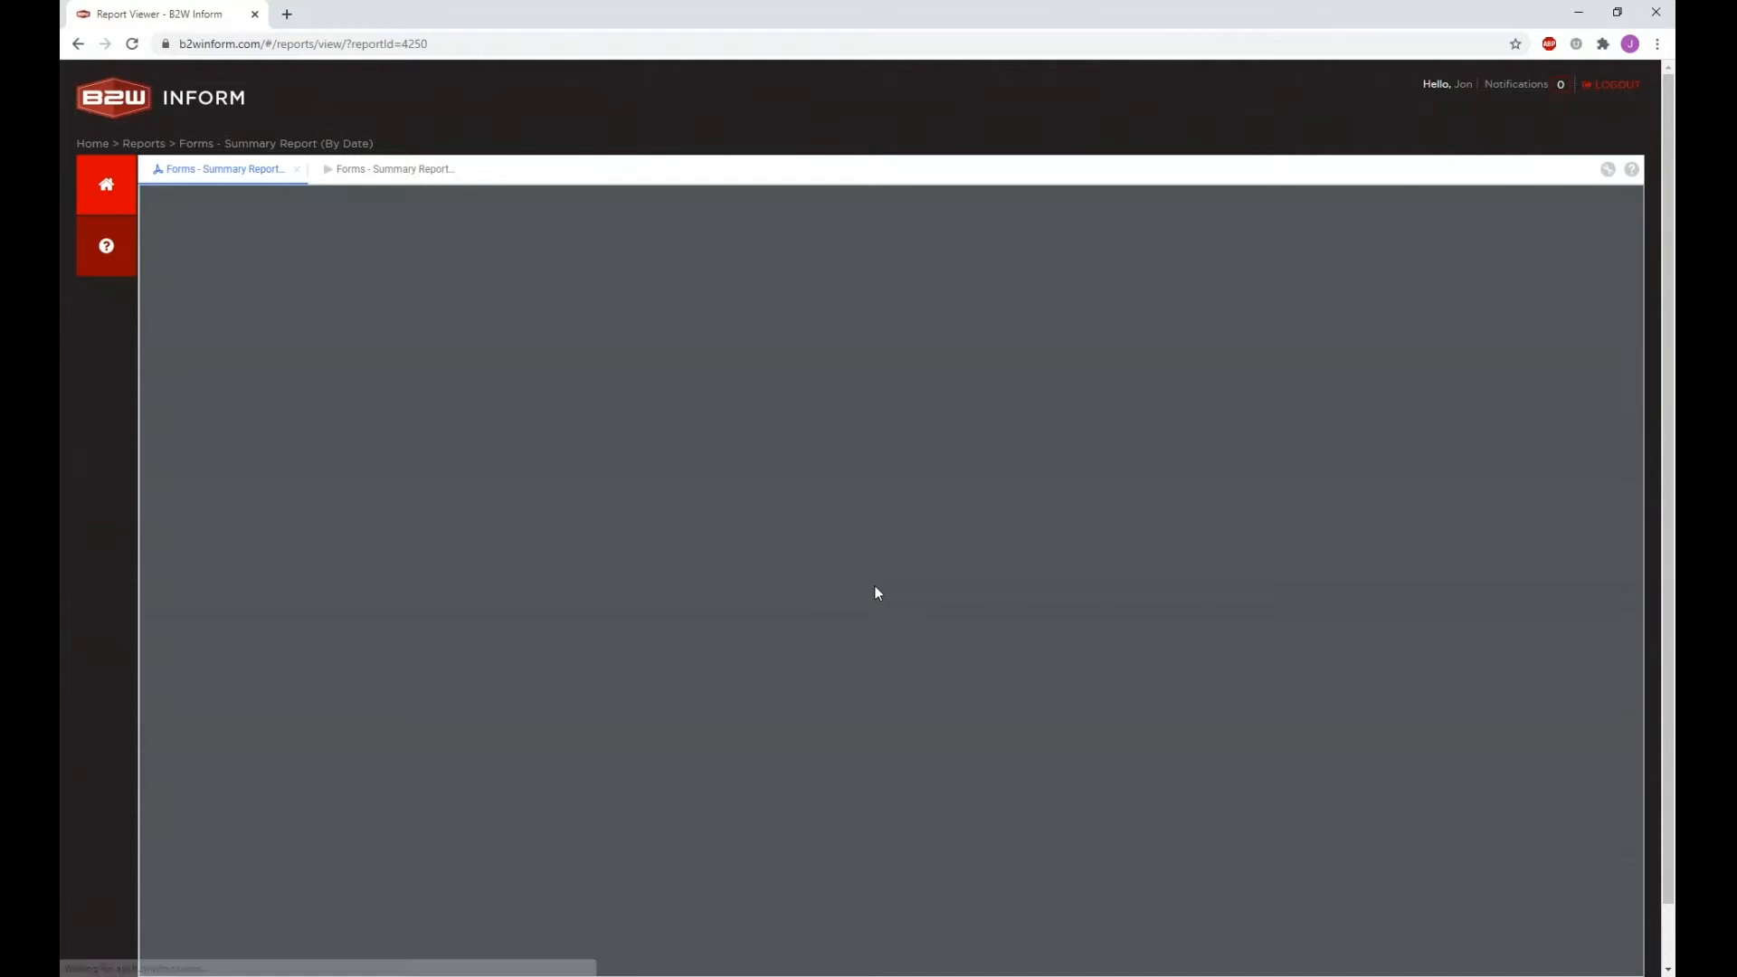
Step: Review the exported 23-page PDF, then open the By Template, User summary report
scroll(880, 589, down, 10)
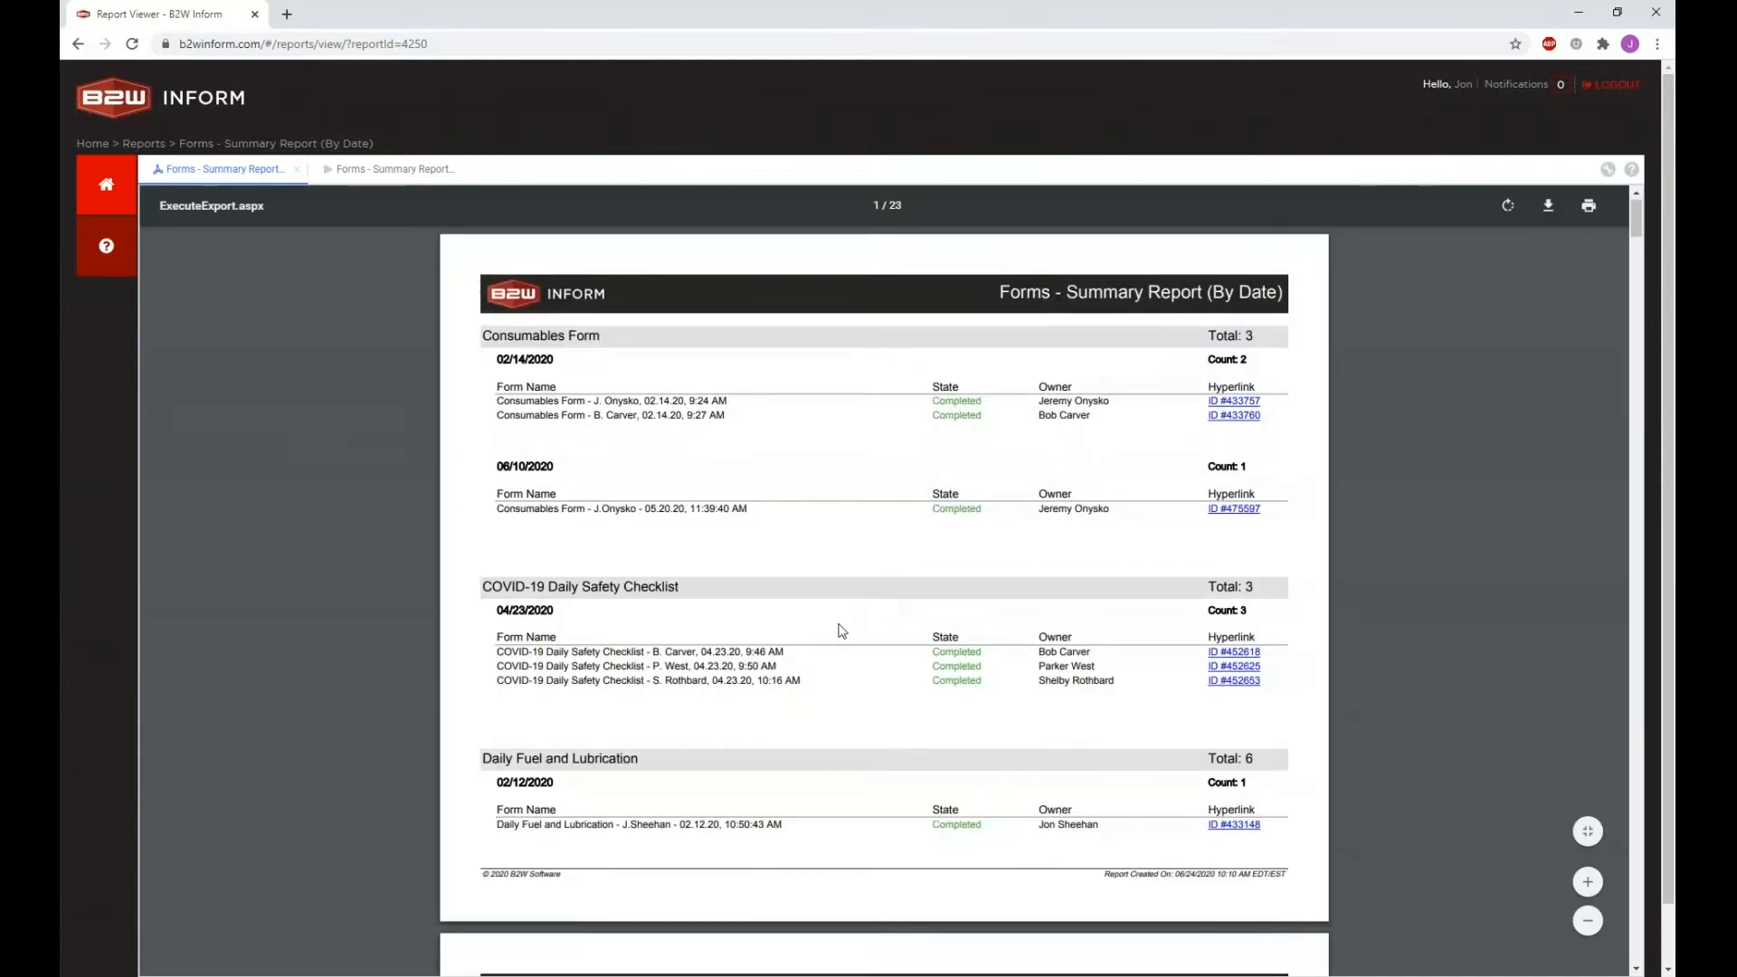
scroll(889, 565, down, 20)
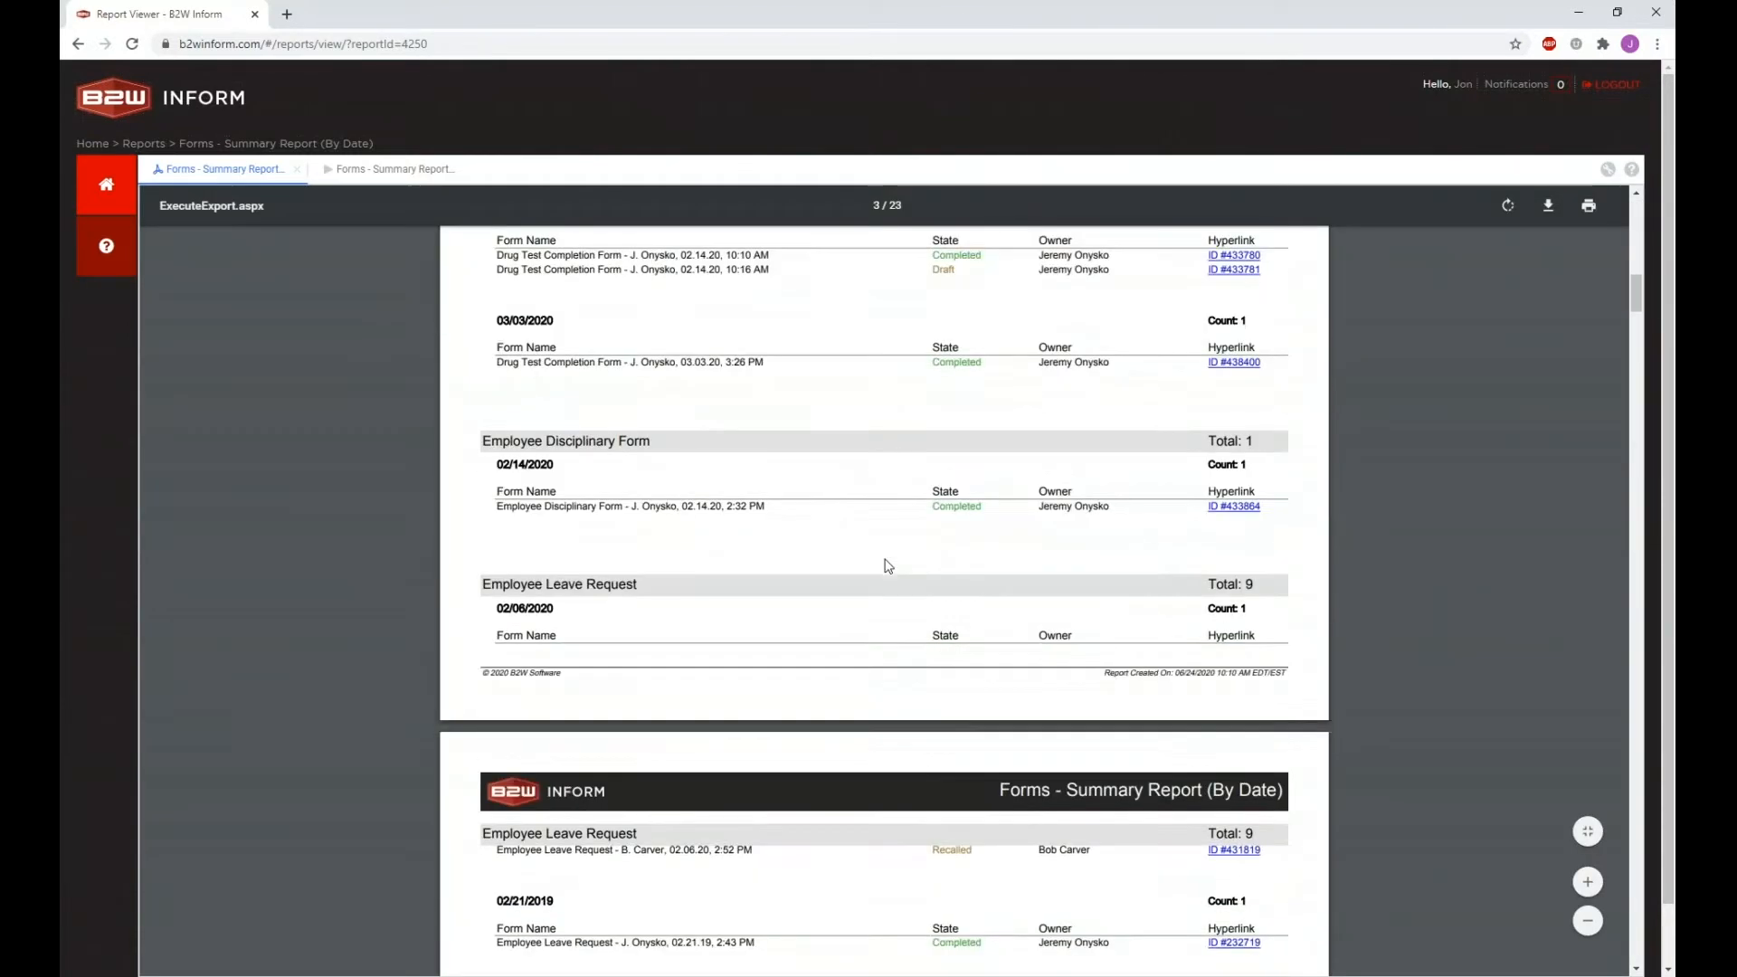
scroll(888, 566, down, 3)
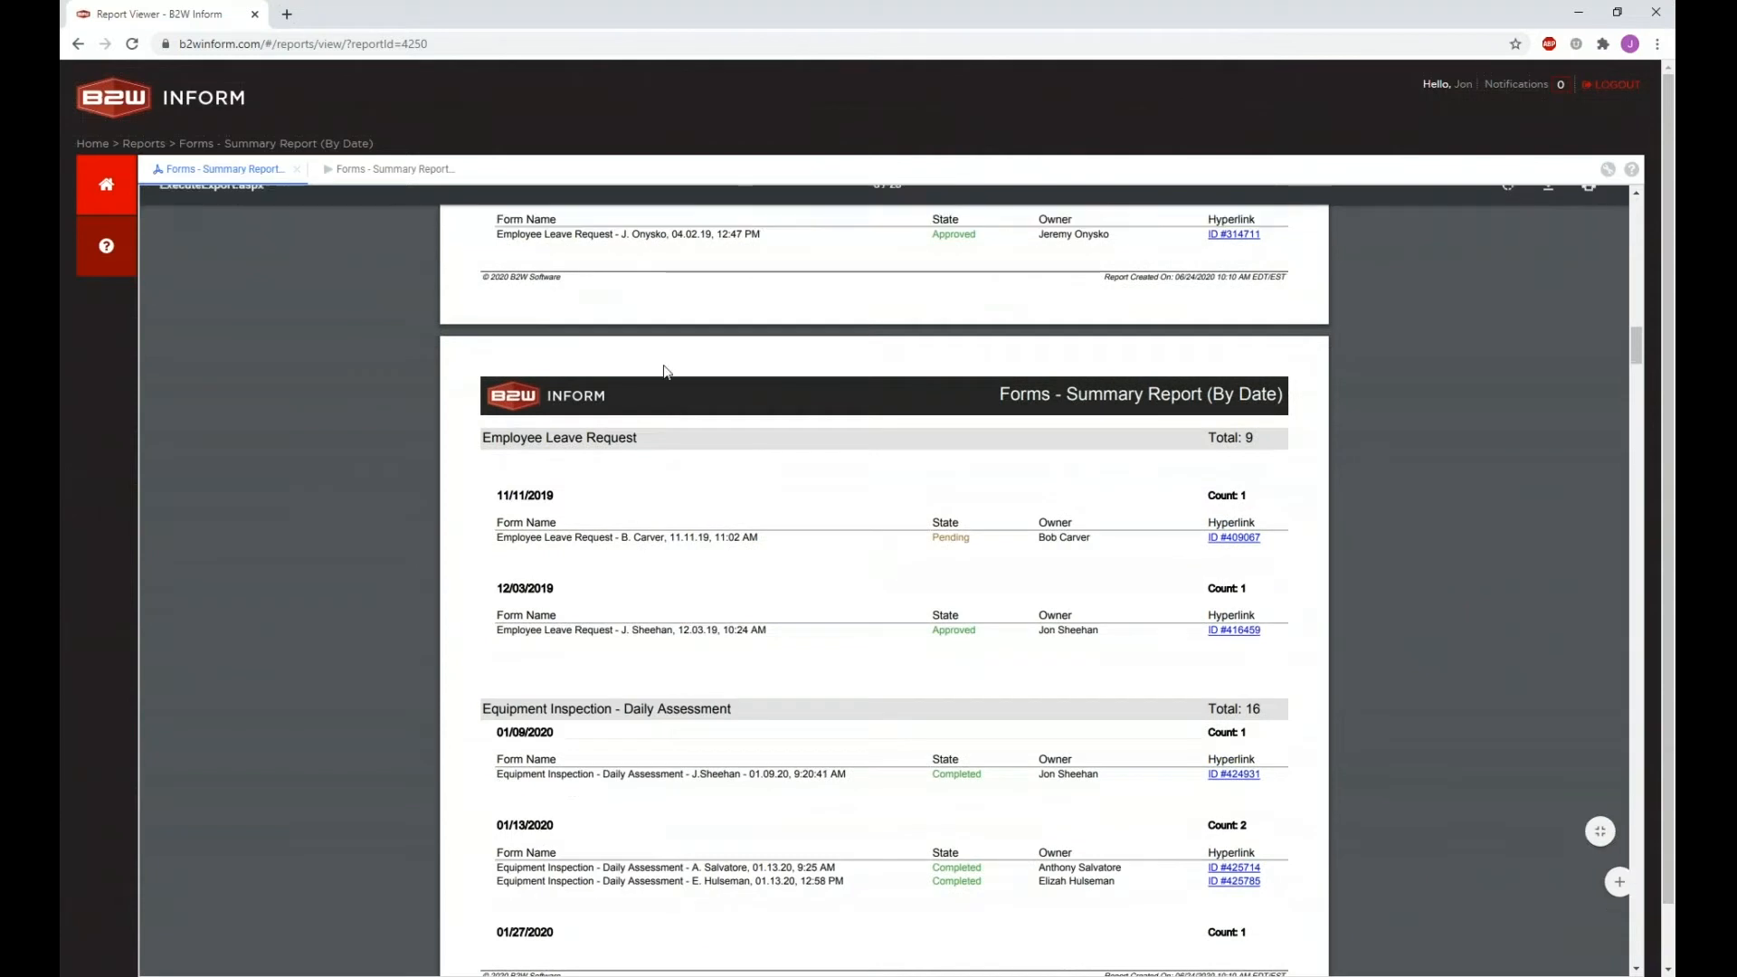
click(143, 143)
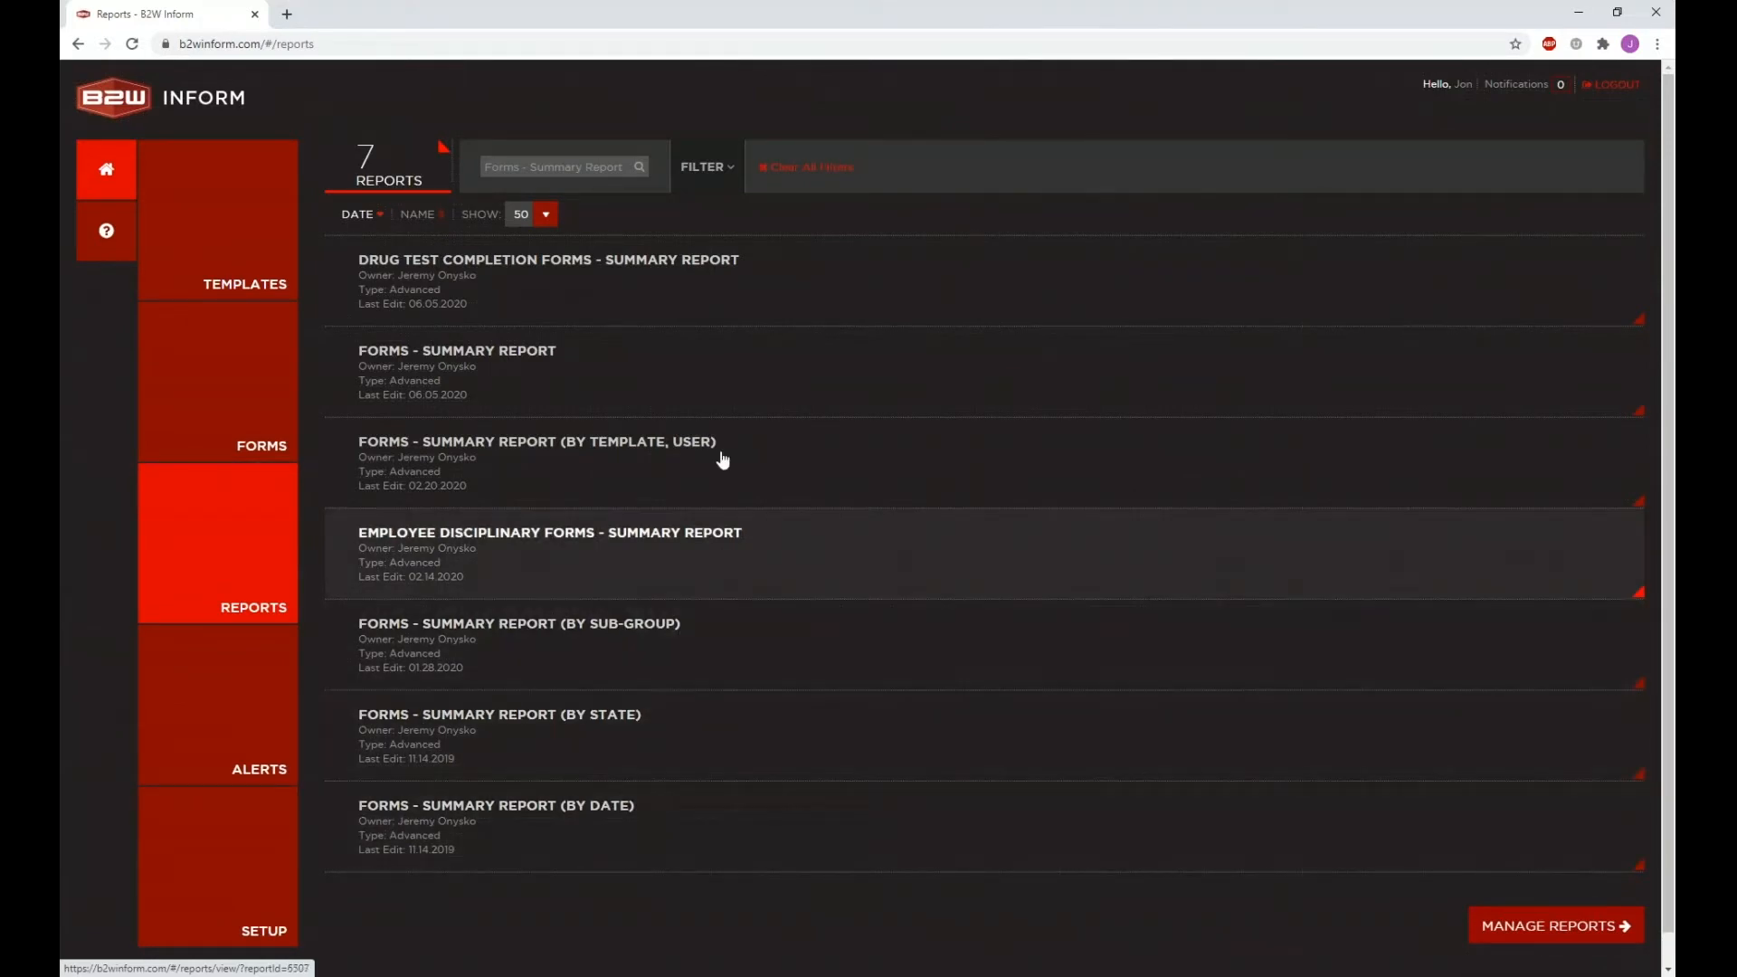
click(674, 475)
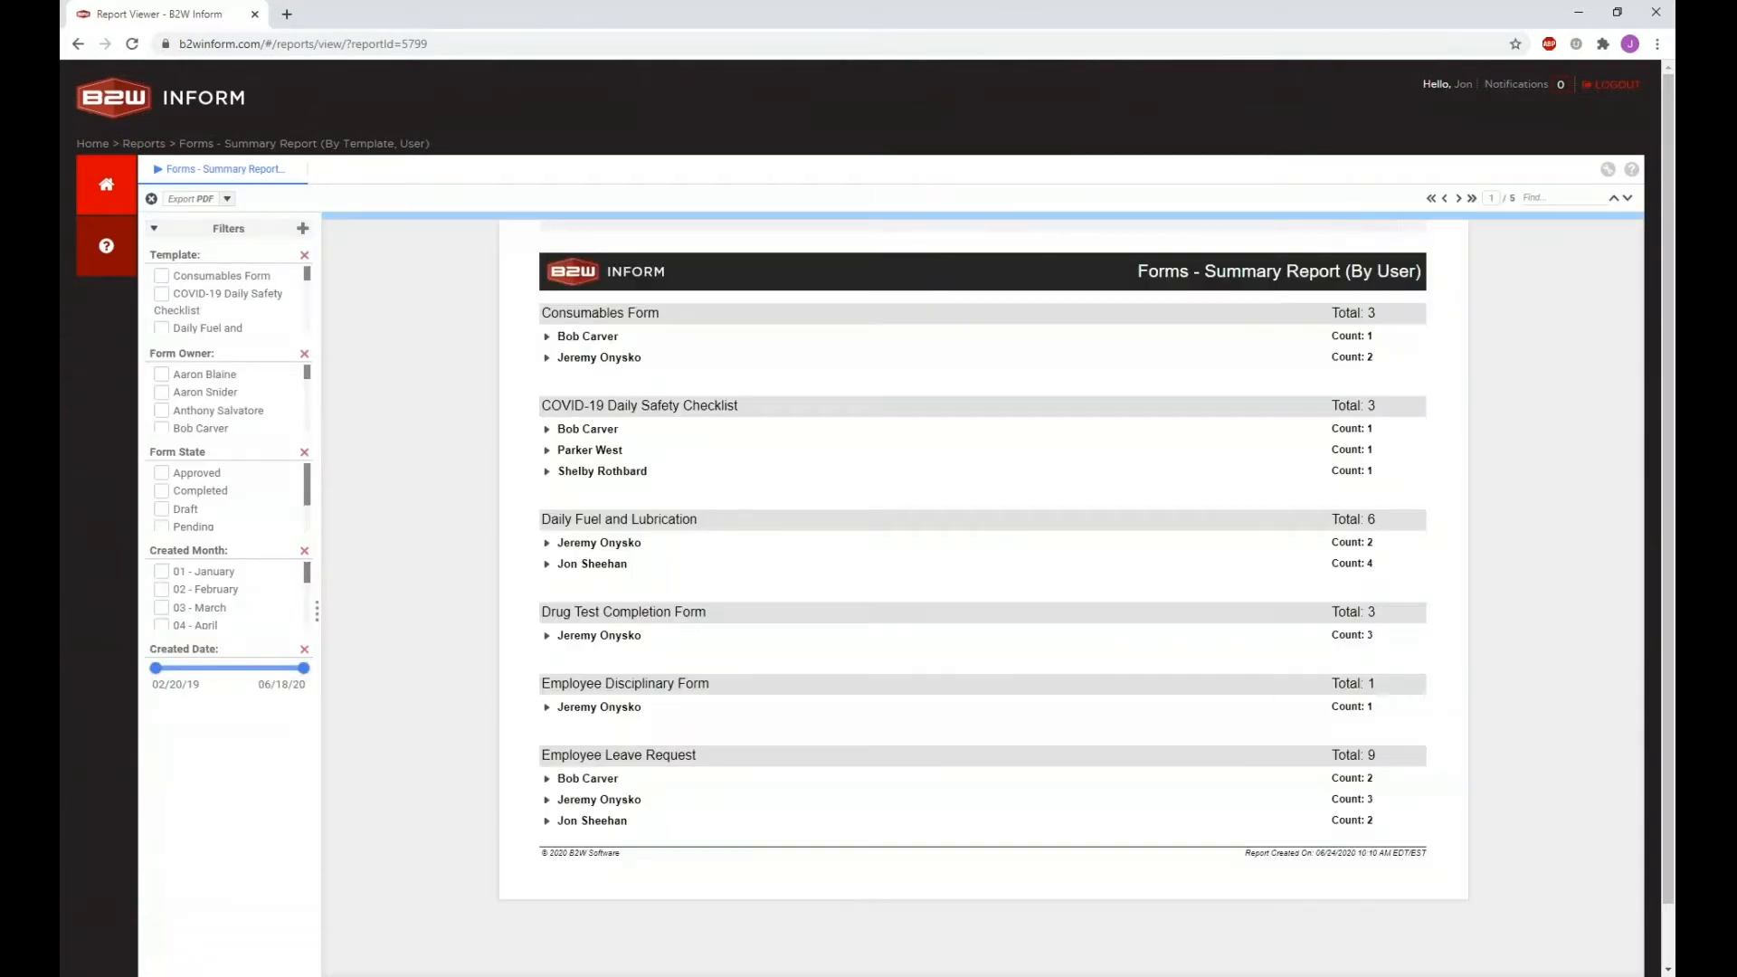
Step: Expand one owner's COVID-19 checklist row, then reopen the plain Forms - Summary Report
click(546, 450)
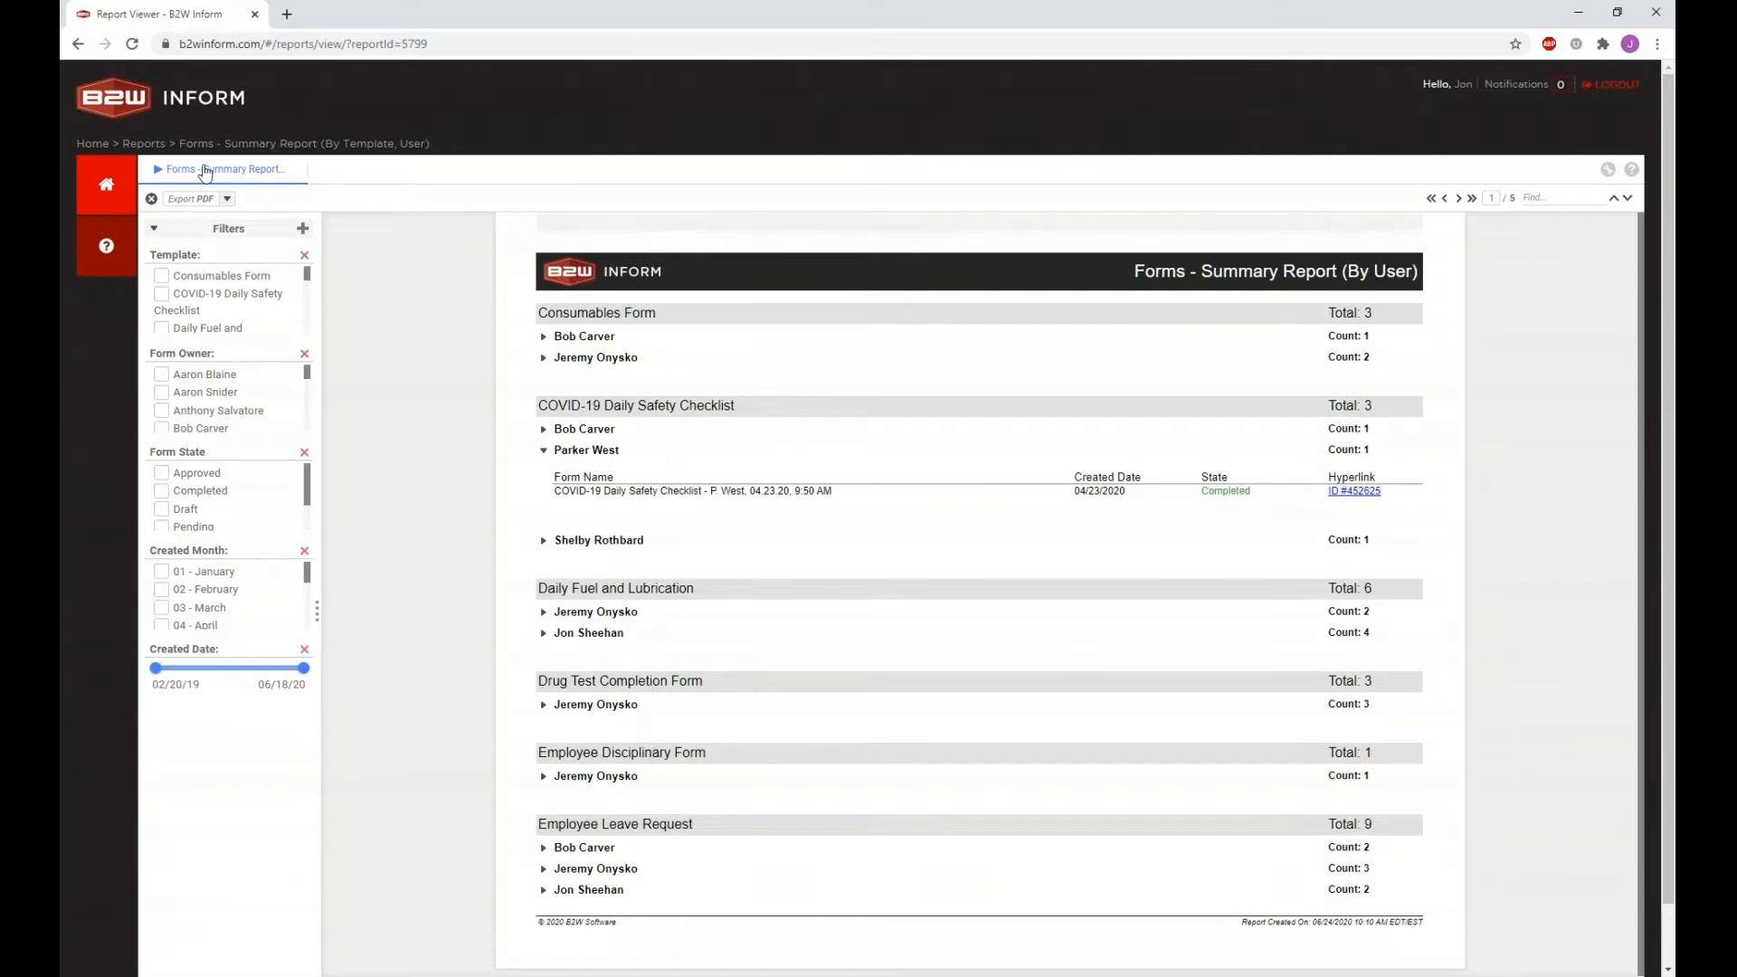
click(145, 145)
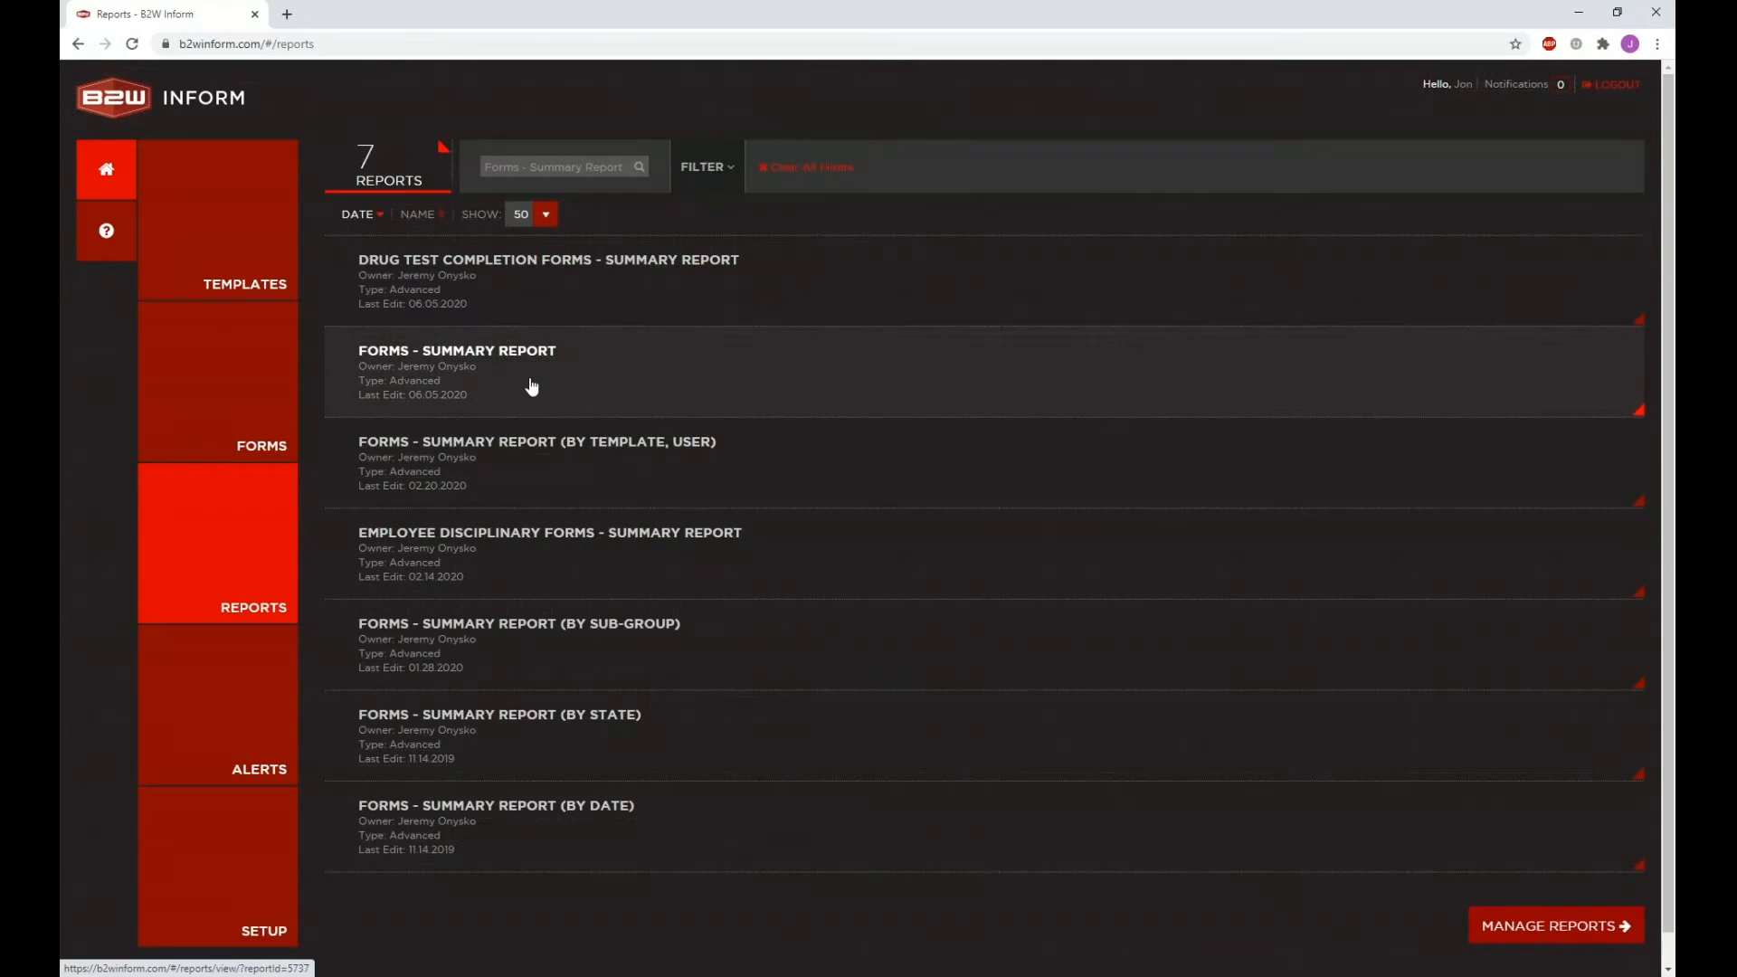
click(532, 387)
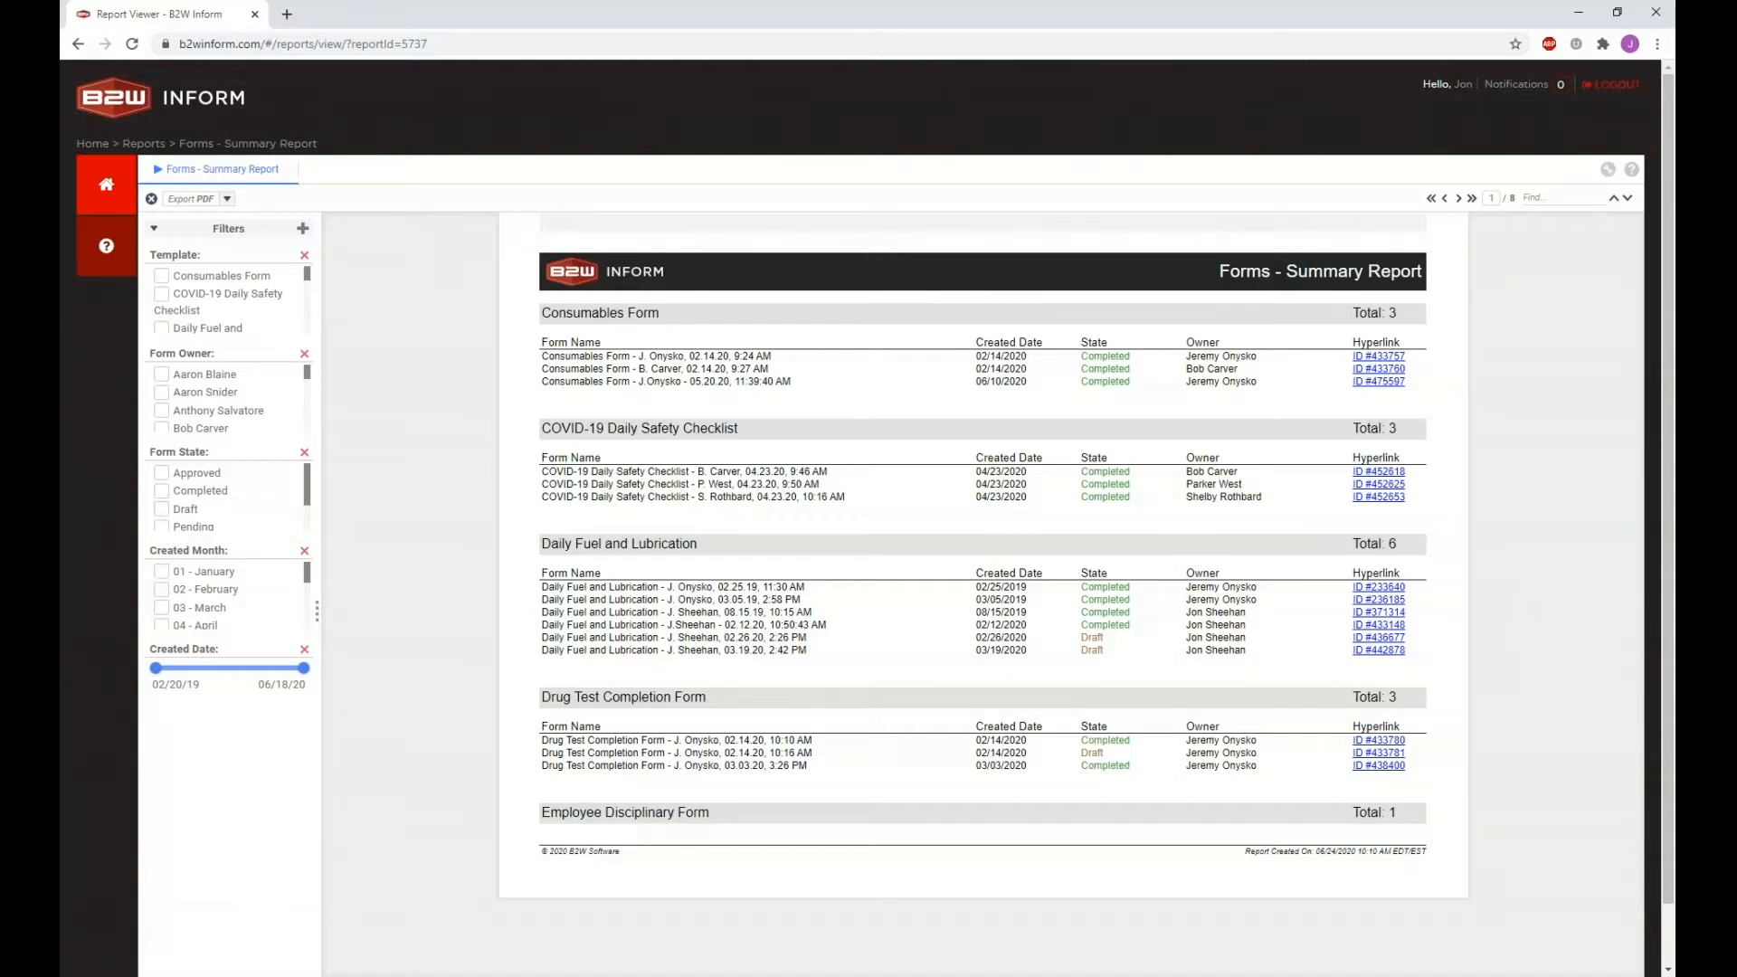
Step: Make all section headings of the Forms - Summary Report bold
click(637, 315)
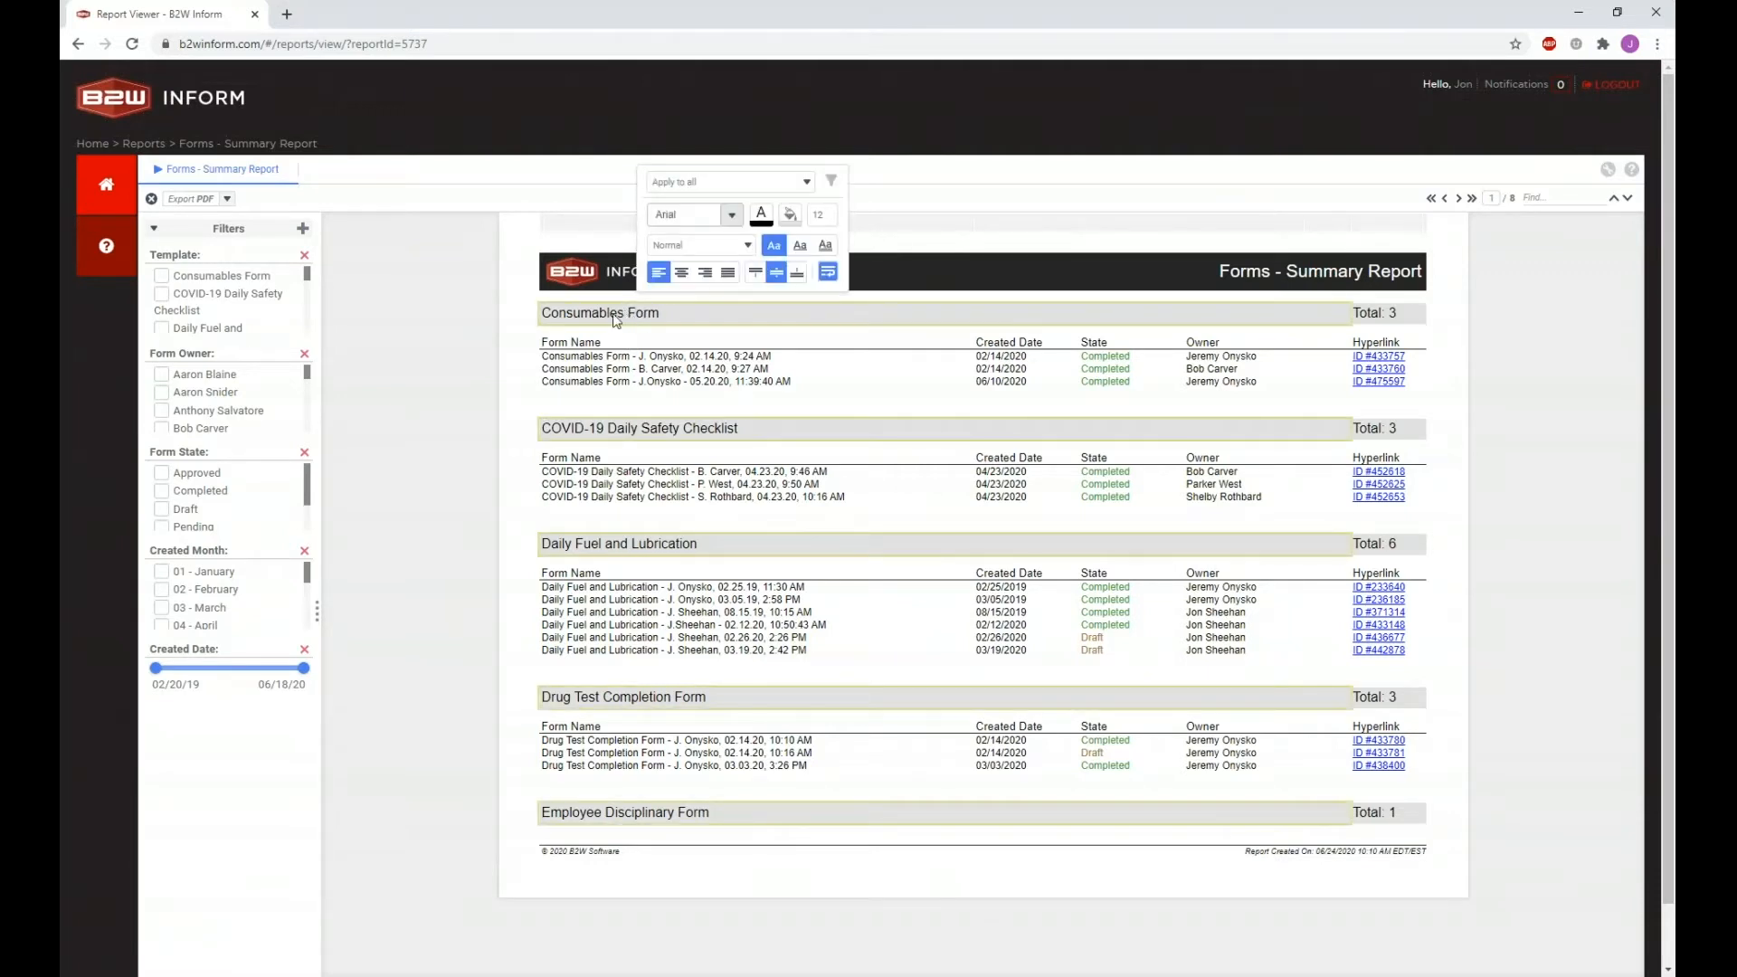
click(607, 319)
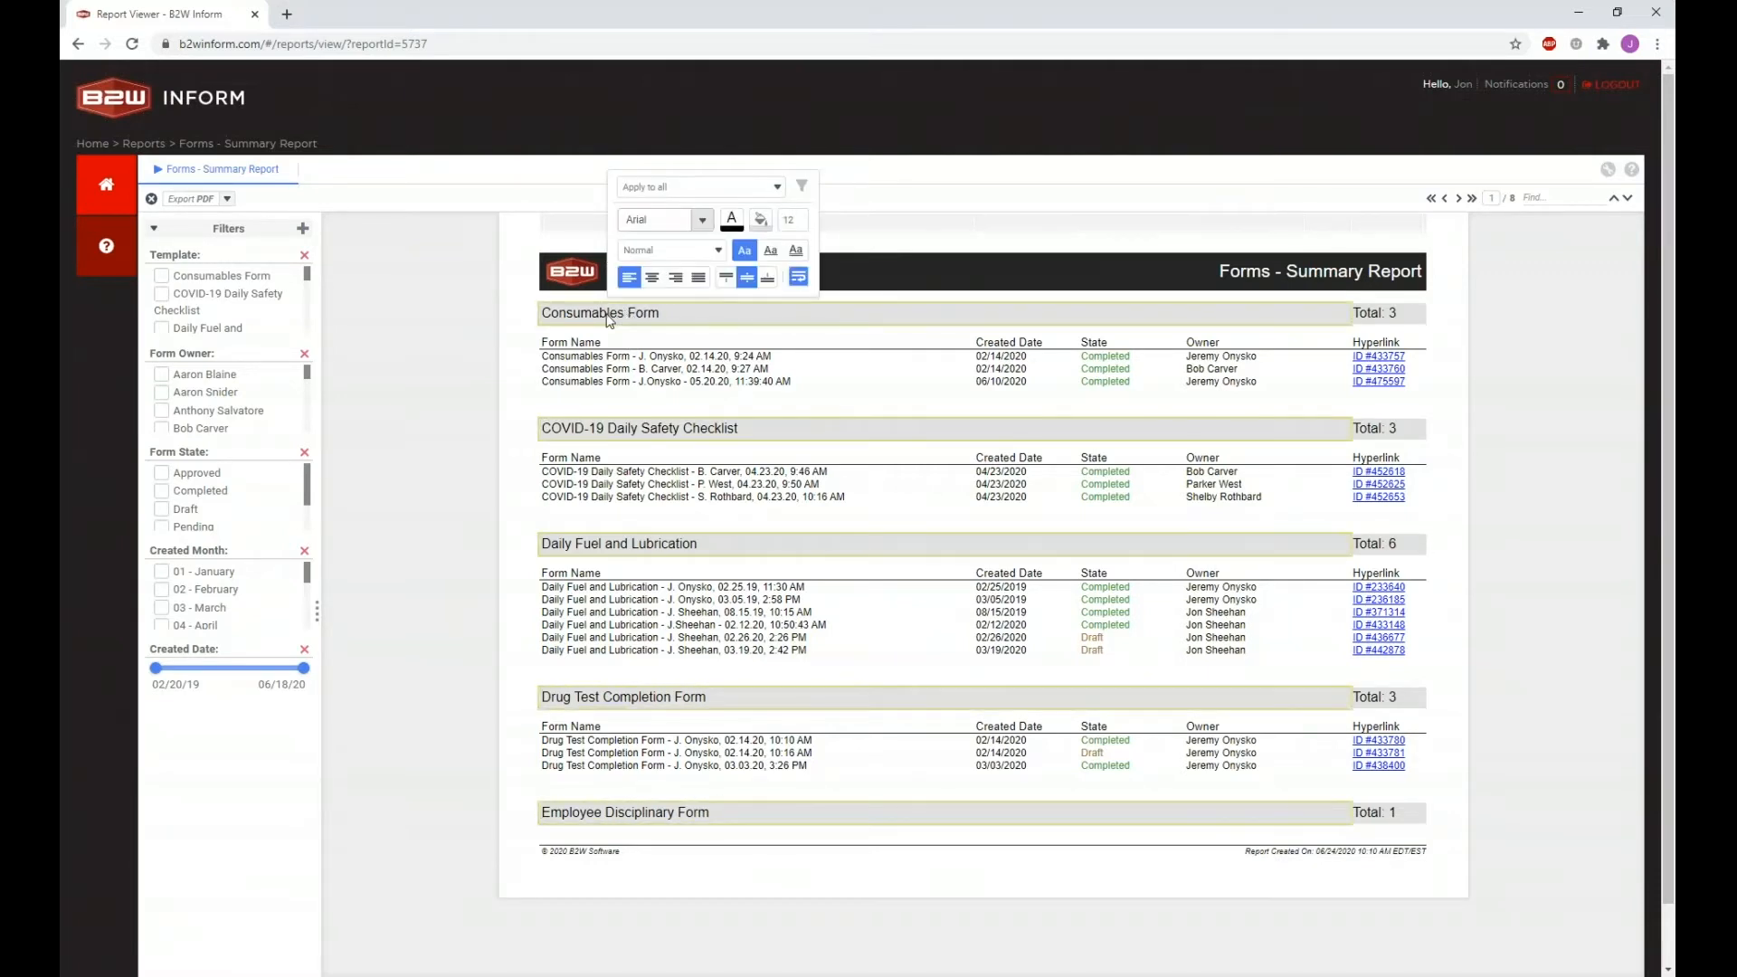
click(622, 552)
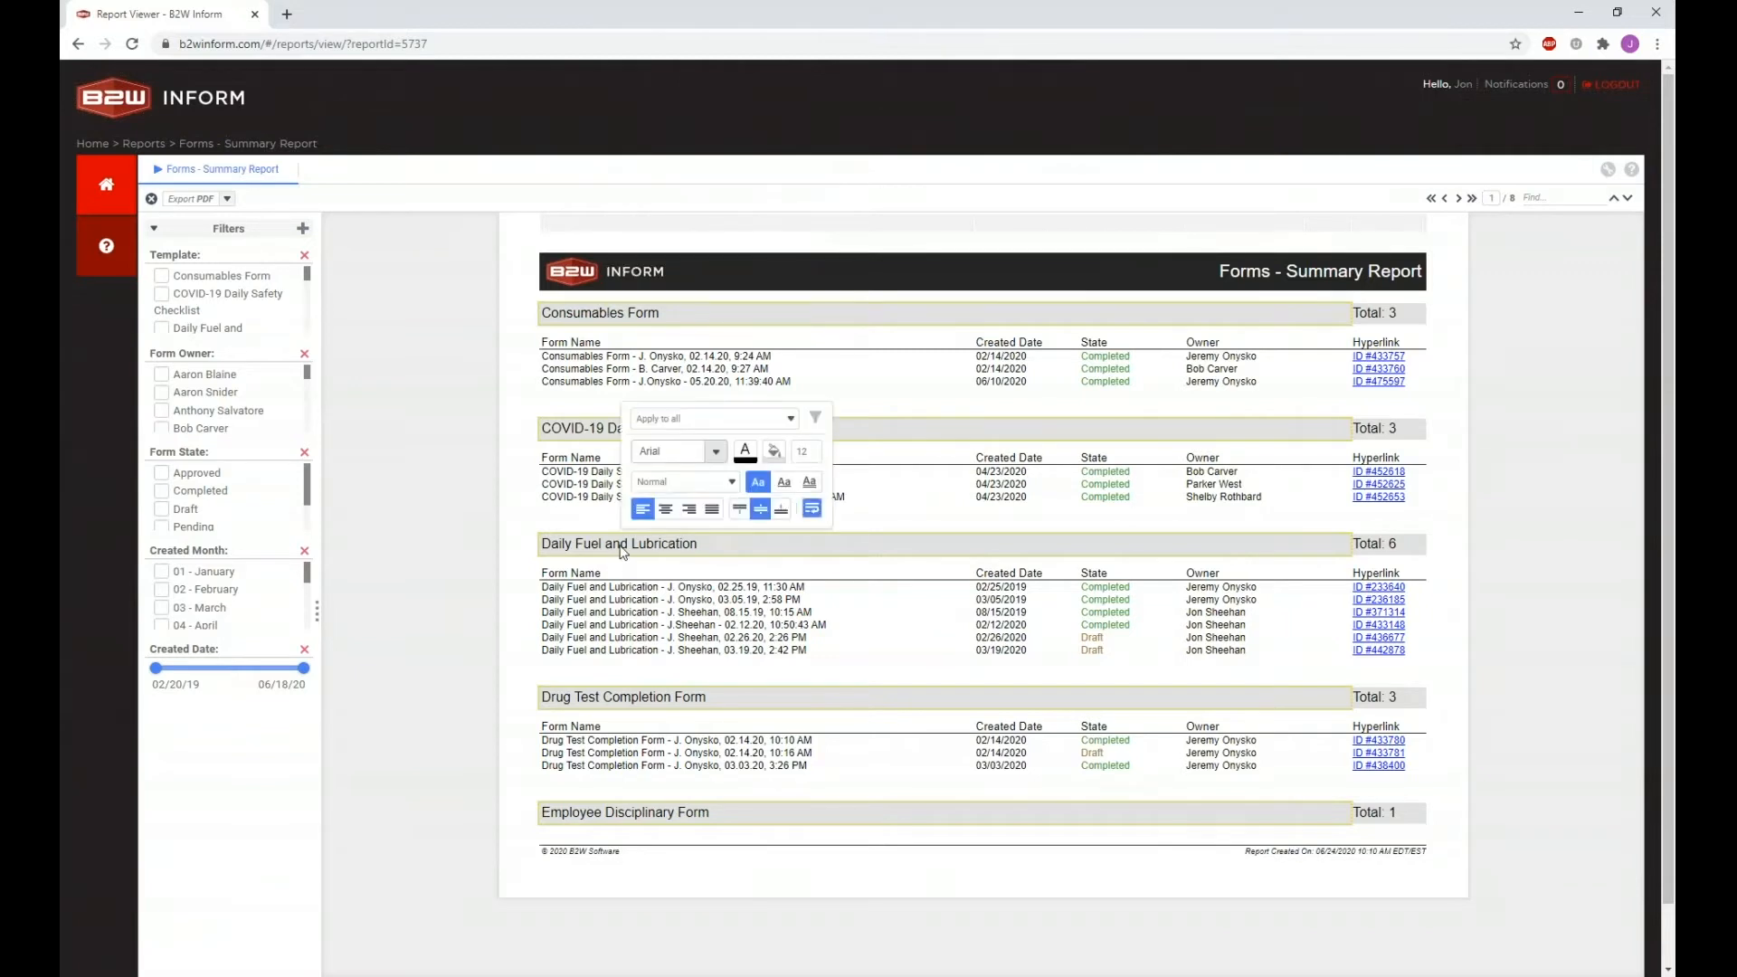
click(745, 461)
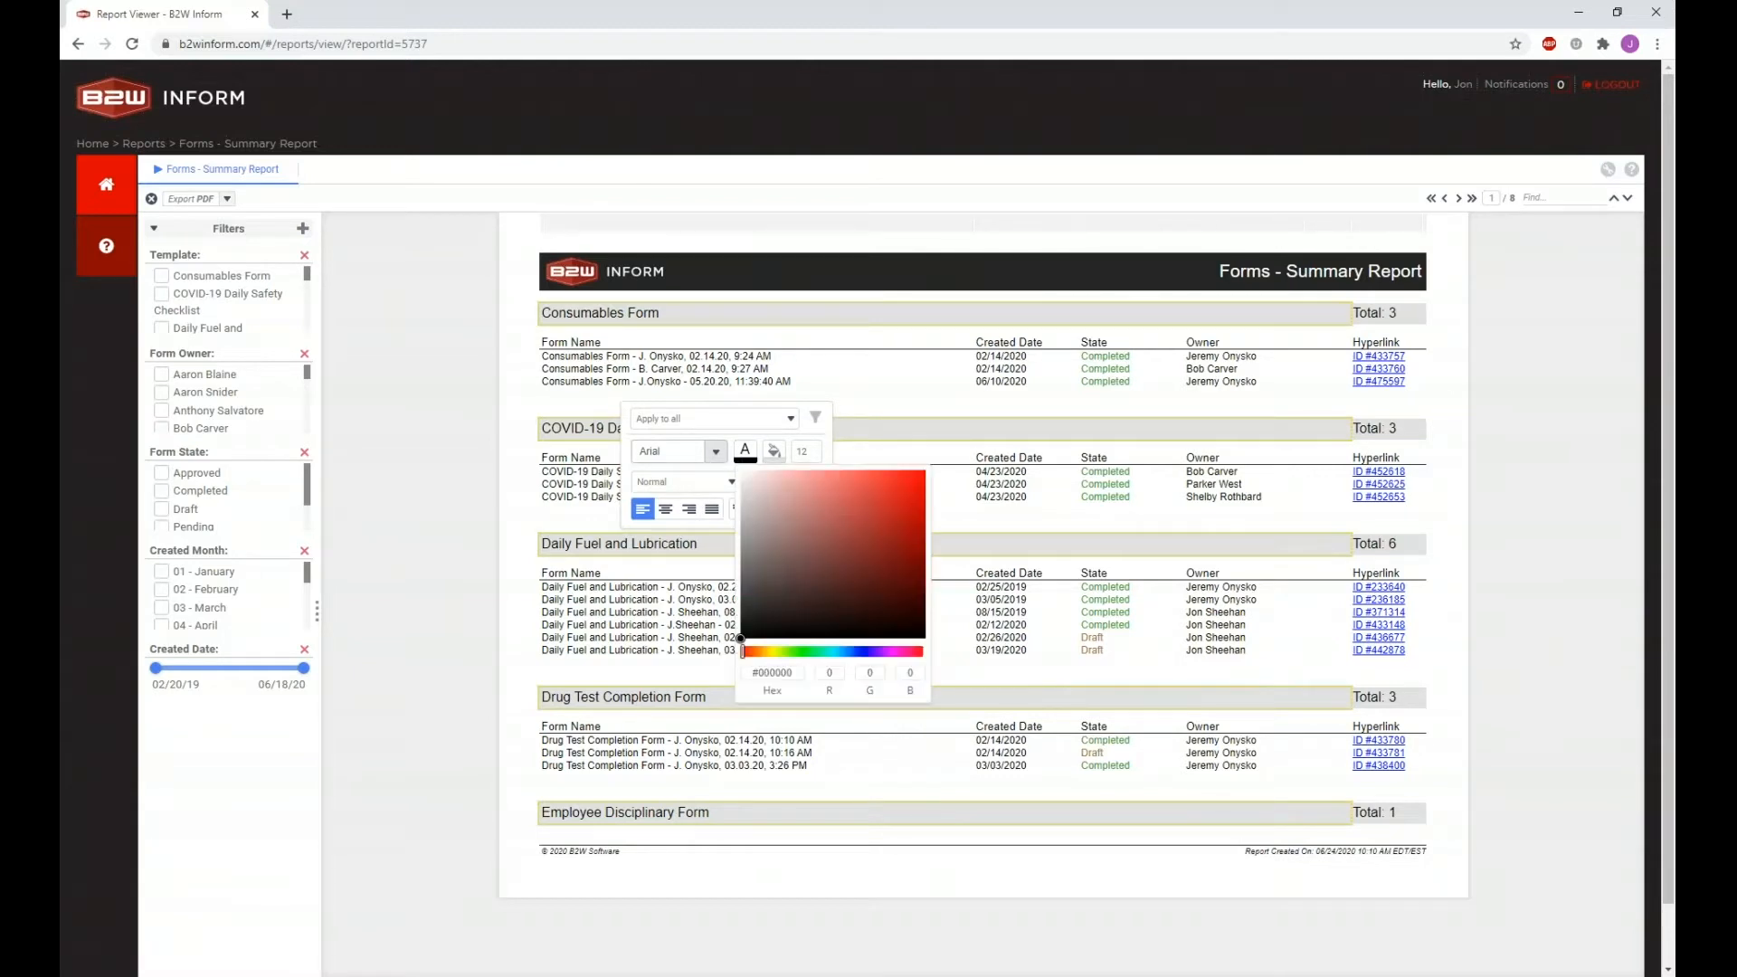
click(744, 460)
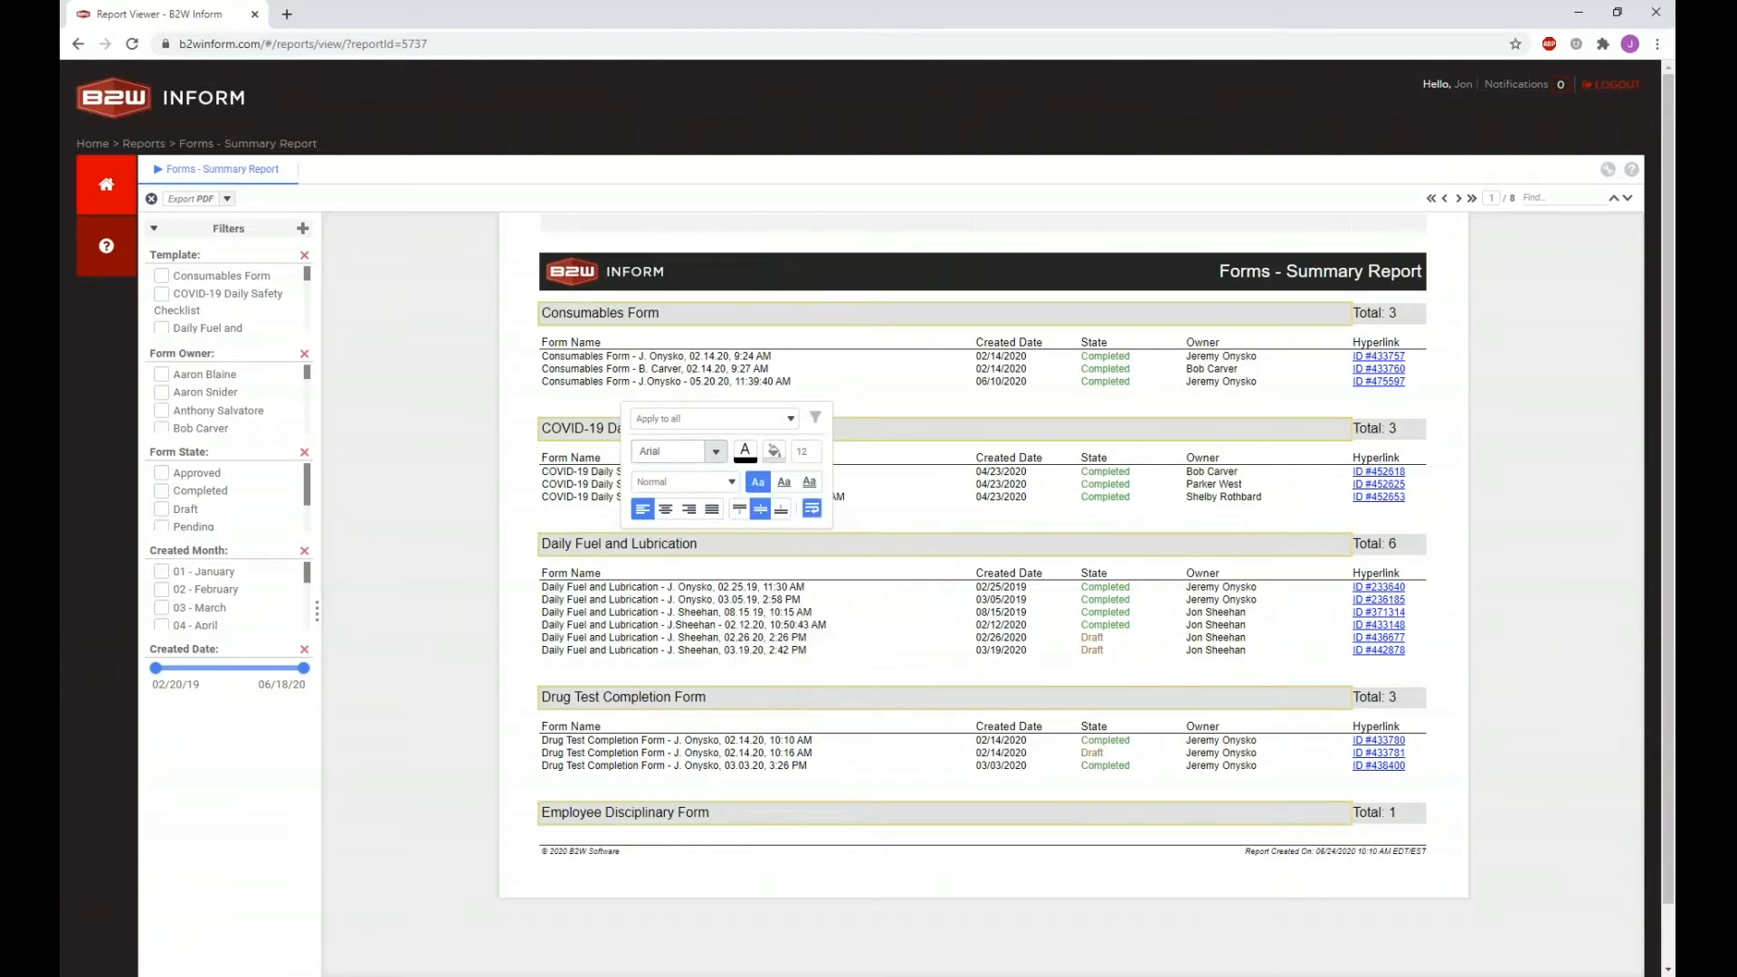
click(727, 477)
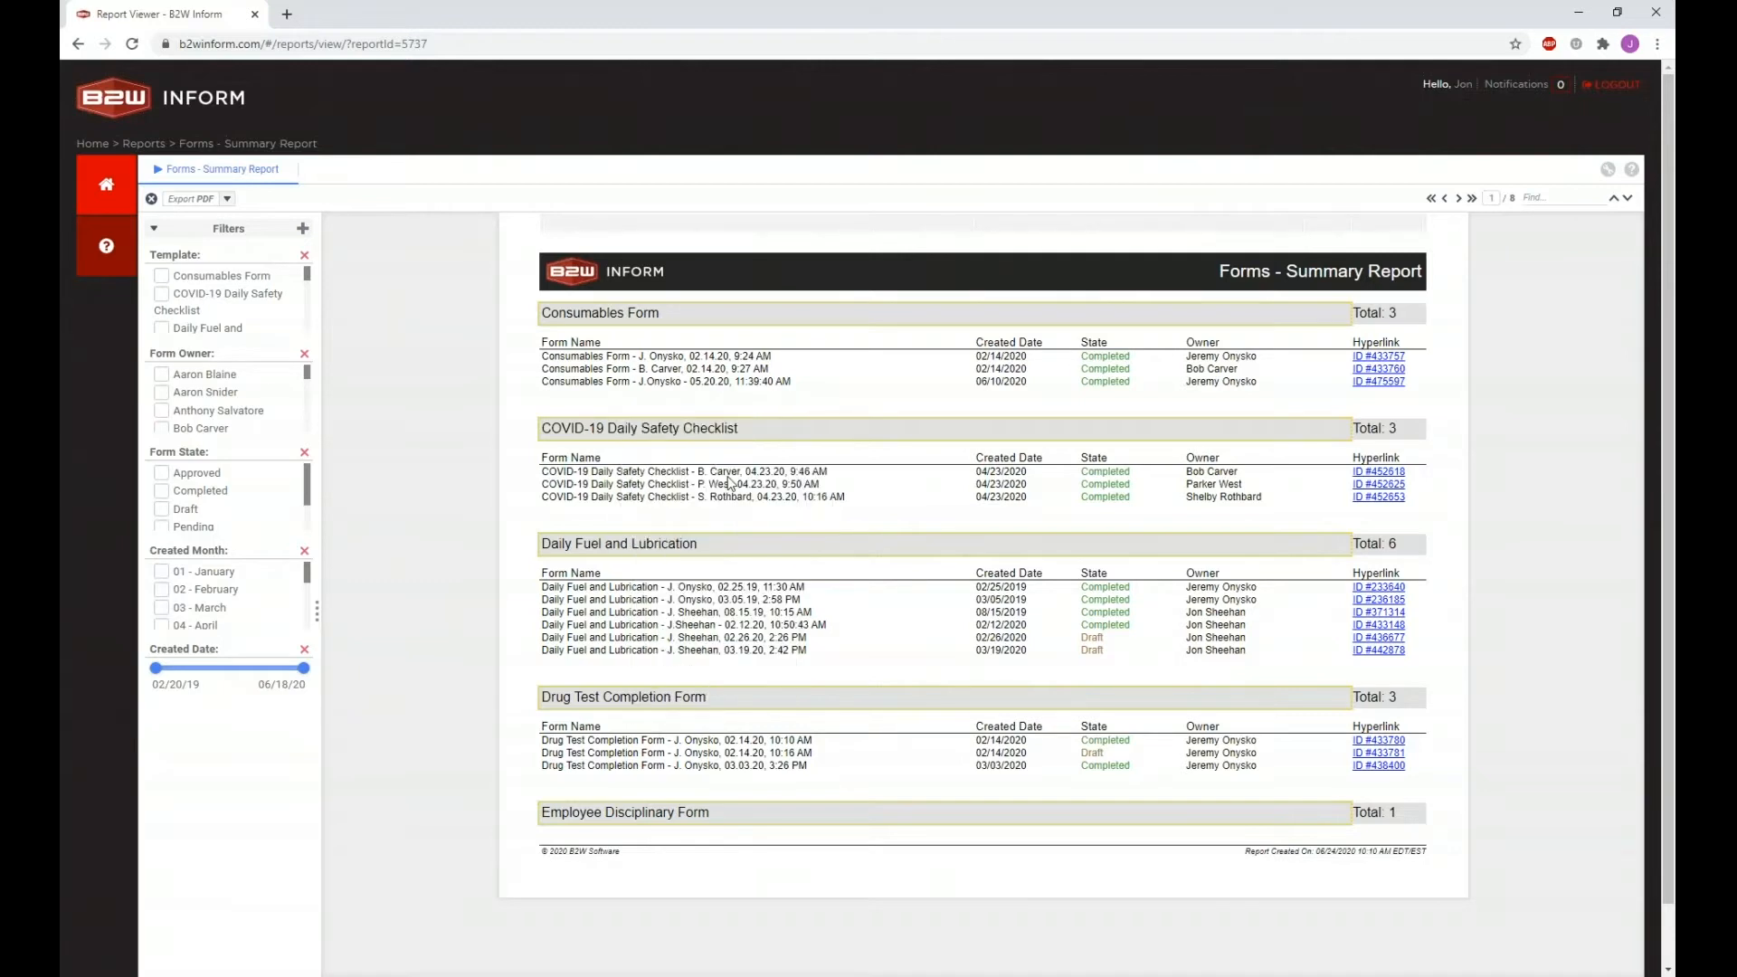
click(695, 545)
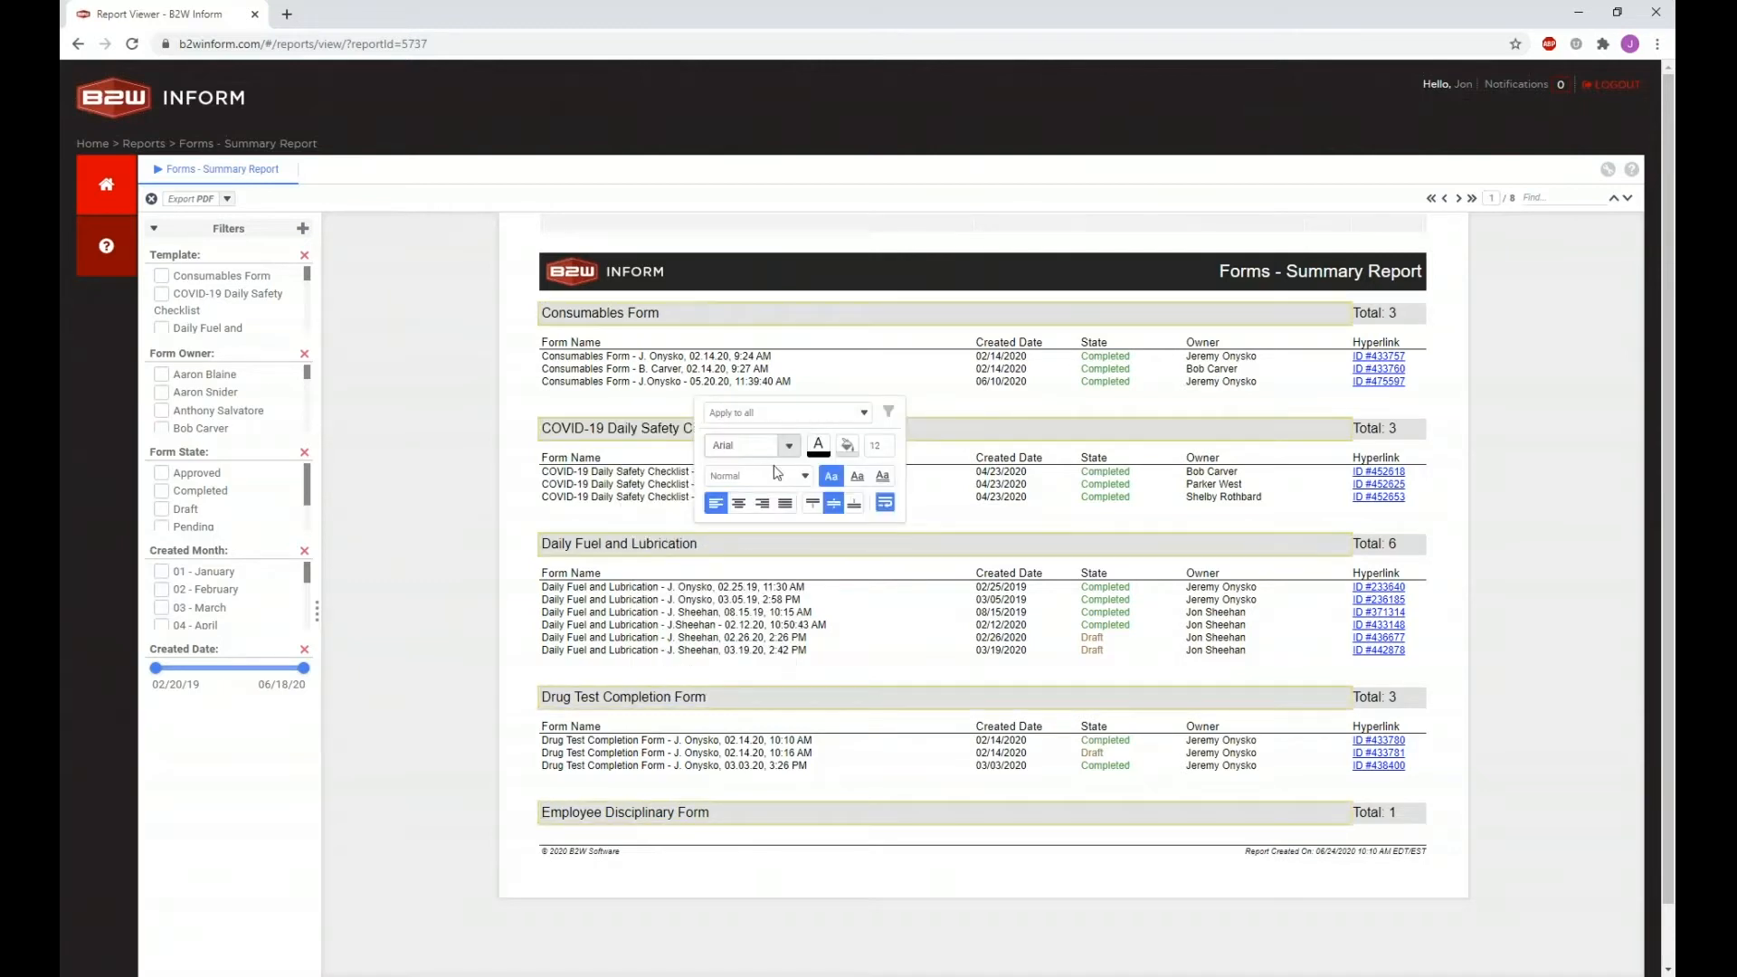
click(804, 476)
click(721, 505)
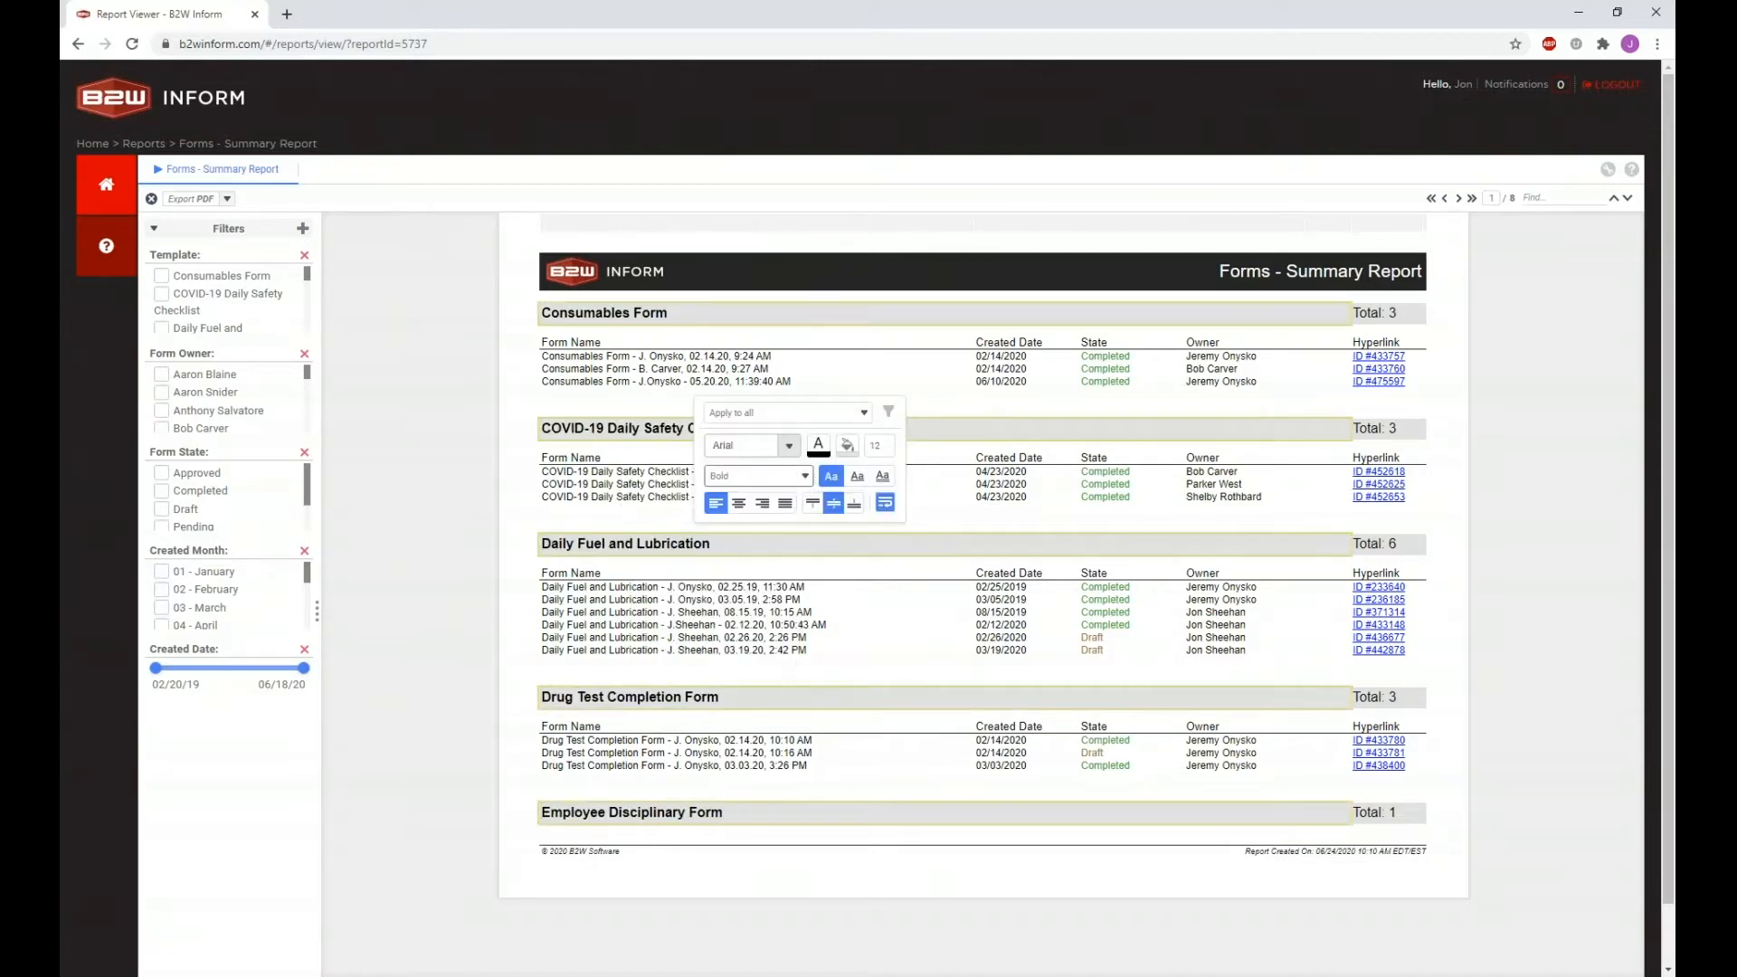
click(739, 577)
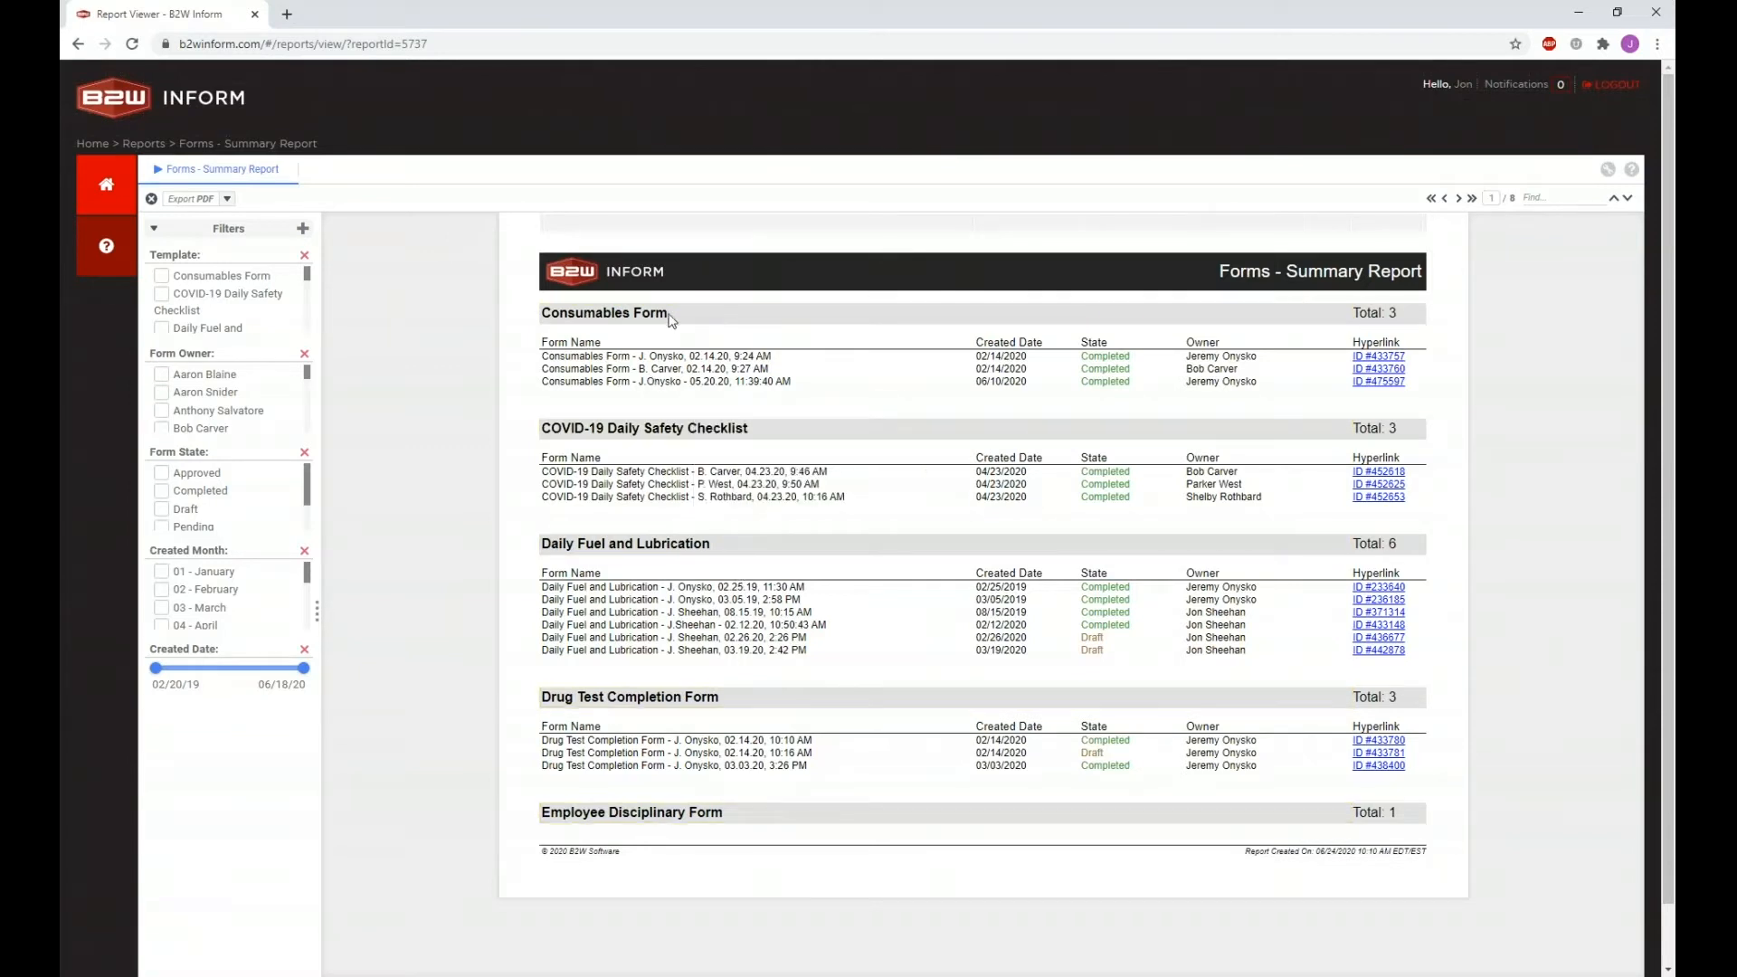
Step: Give the section headings a light pink (#FBAFAF) background fill
click(702, 546)
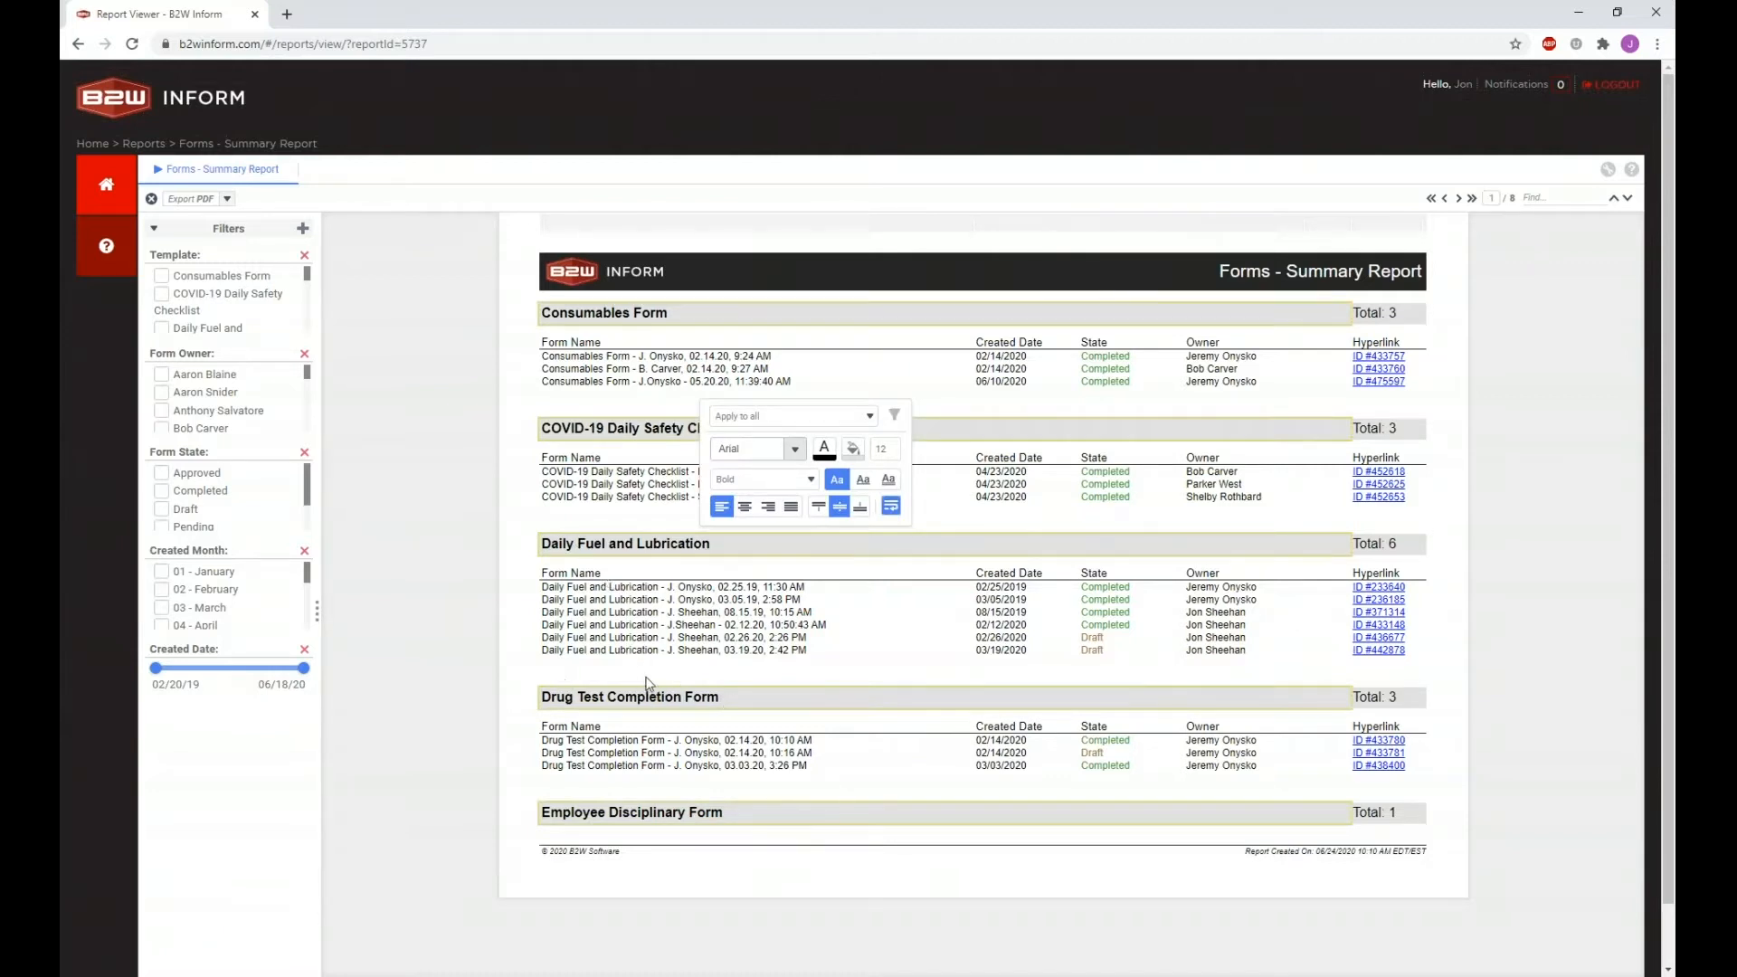
click(853, 449)
click(955, 471)
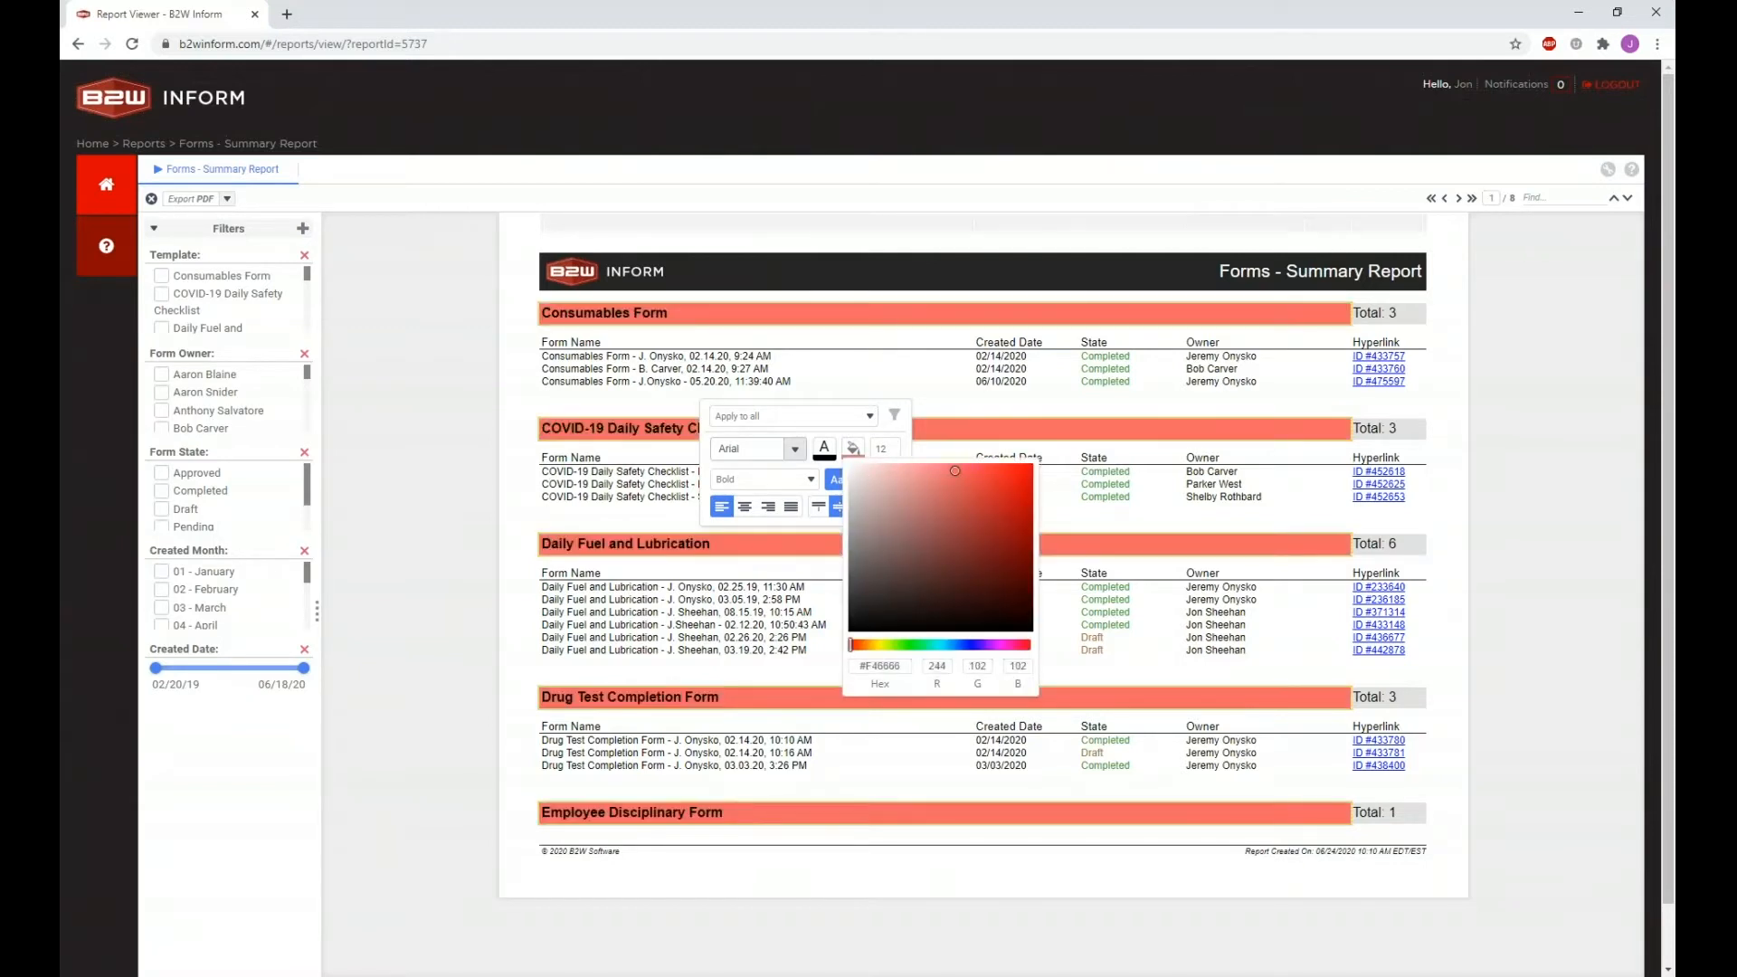
drag(939, 471, 904, 466)
click(652, 521)
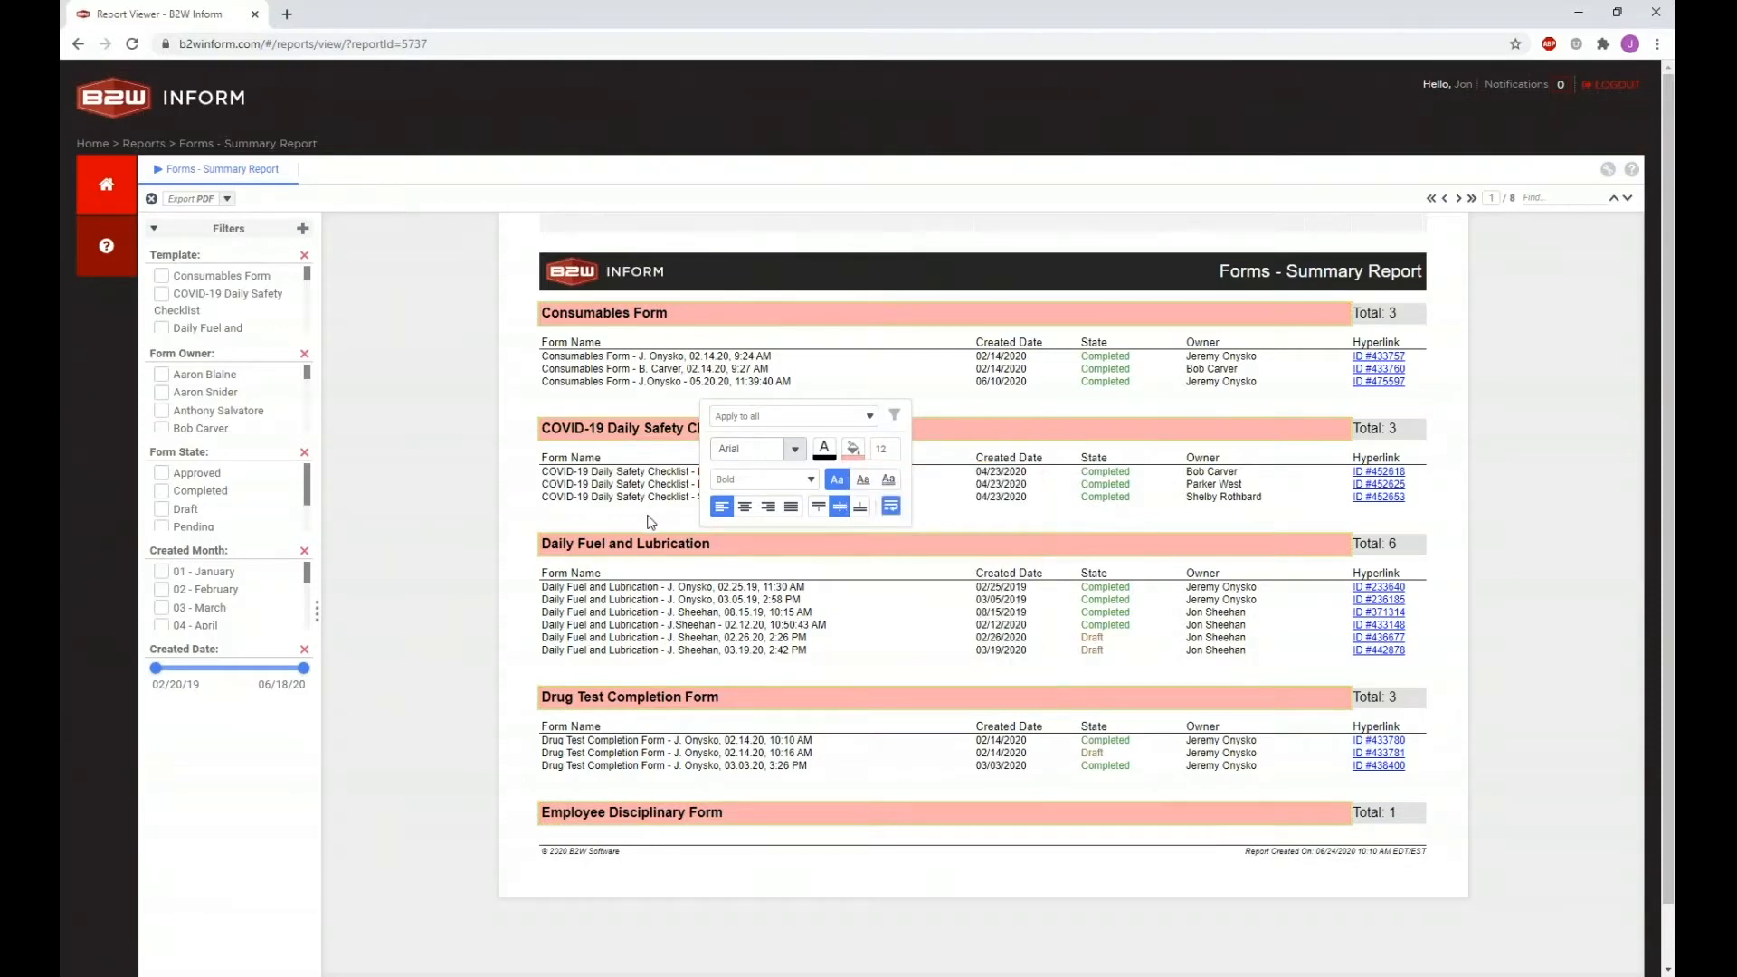
click(644, 525)
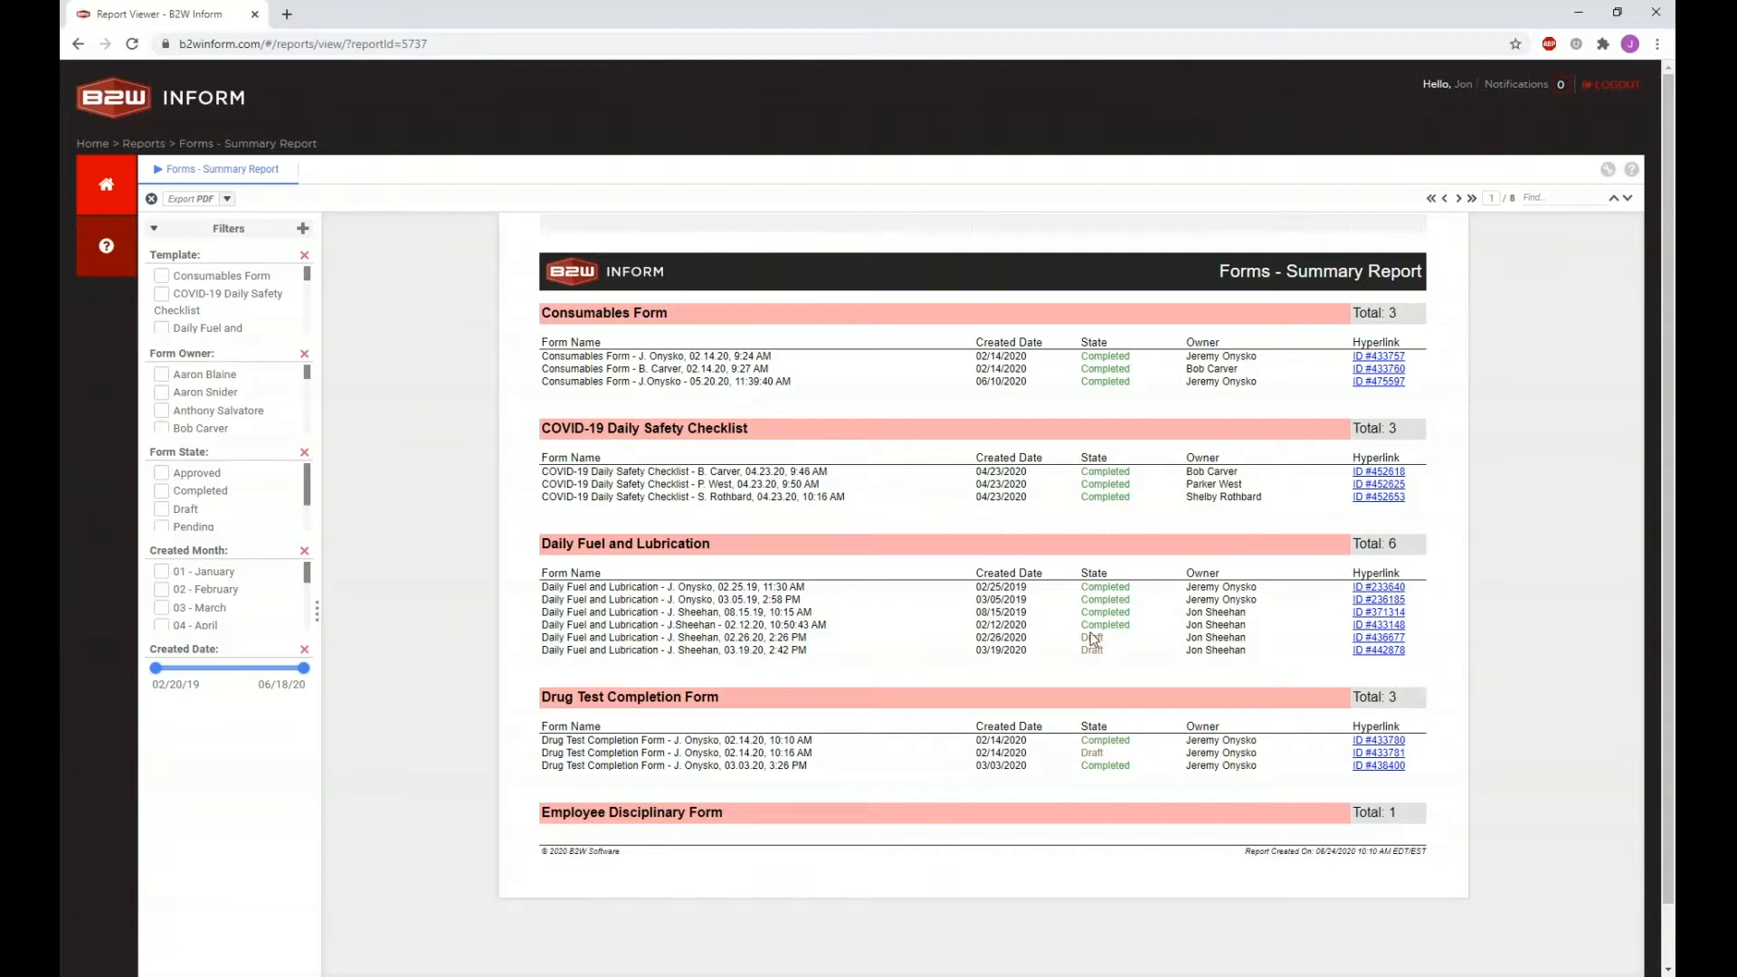
Step: Shade the Owner column cells pale yellow (#F8FCE2), applying the style to equal values
click(1206, 621)
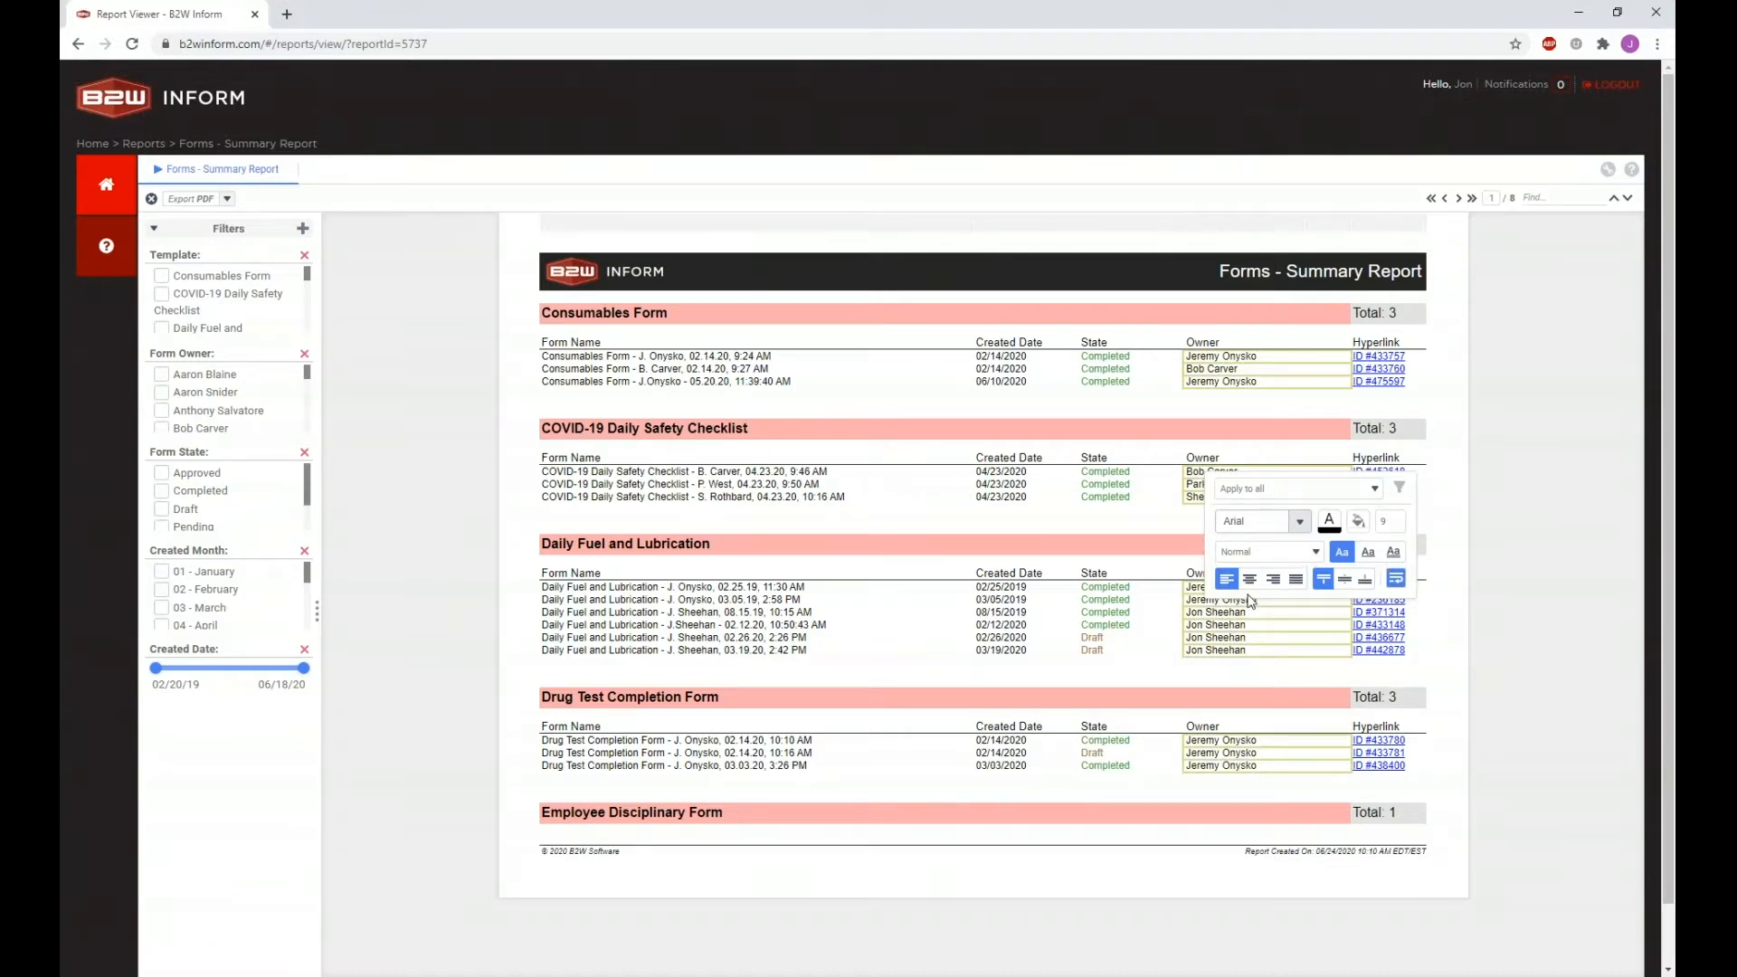
click(1236, 630)
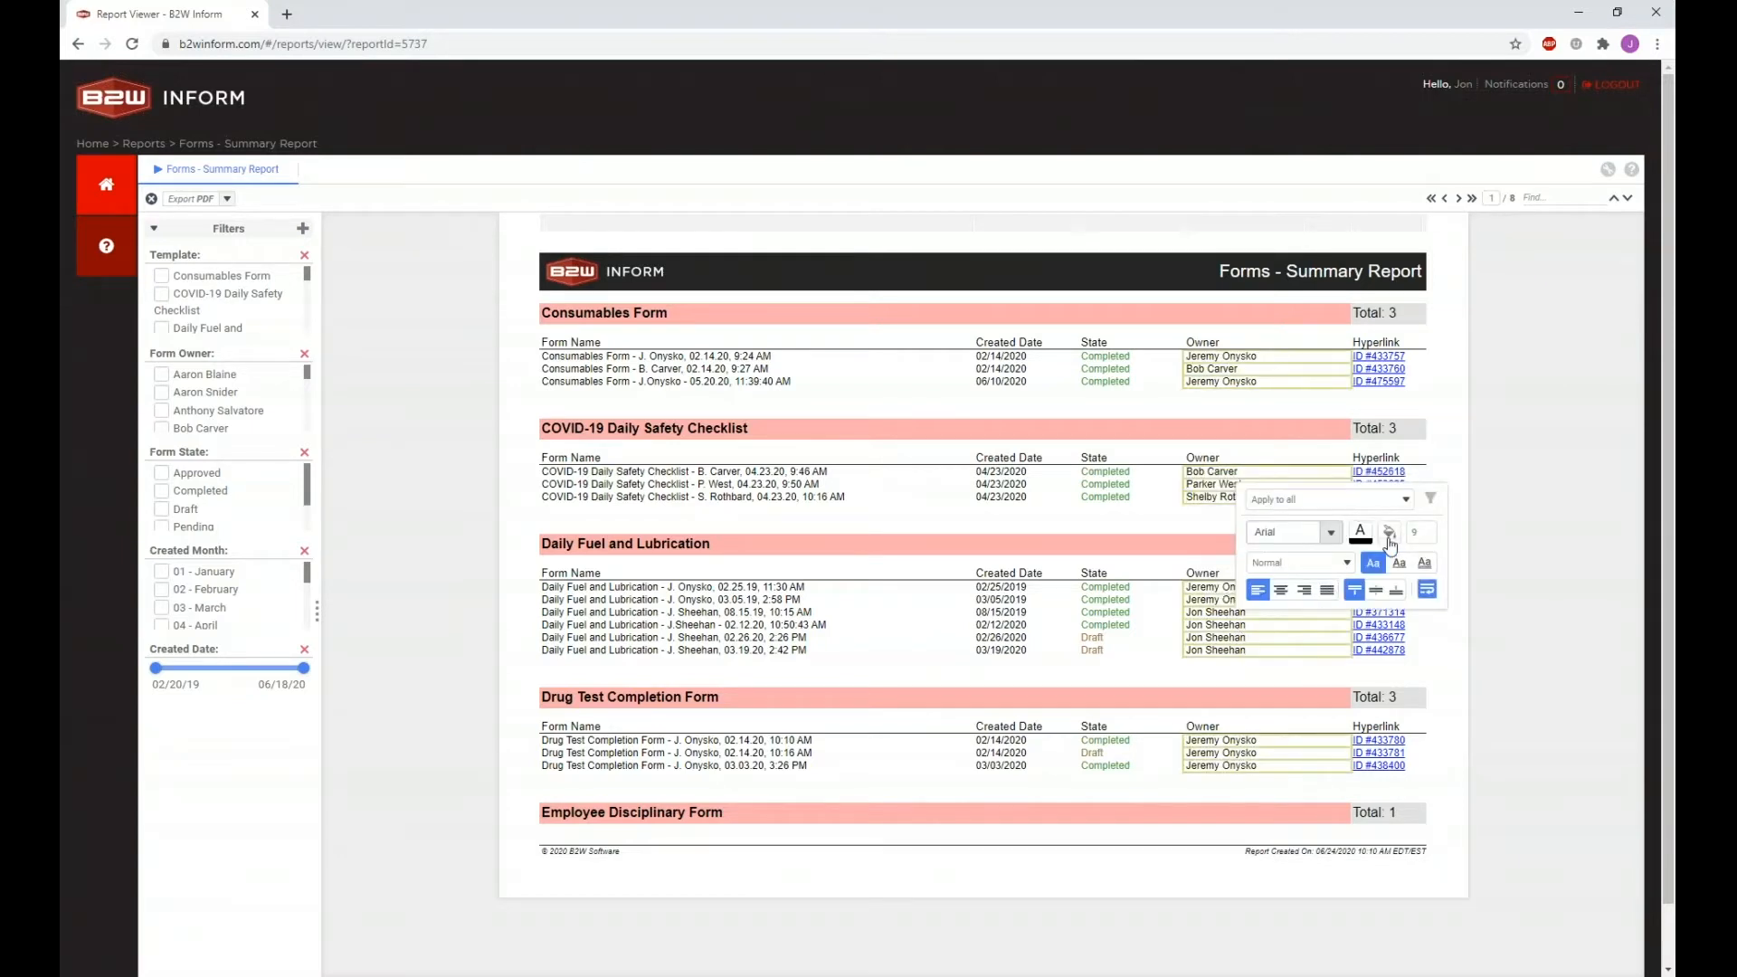
click(1390, 535)
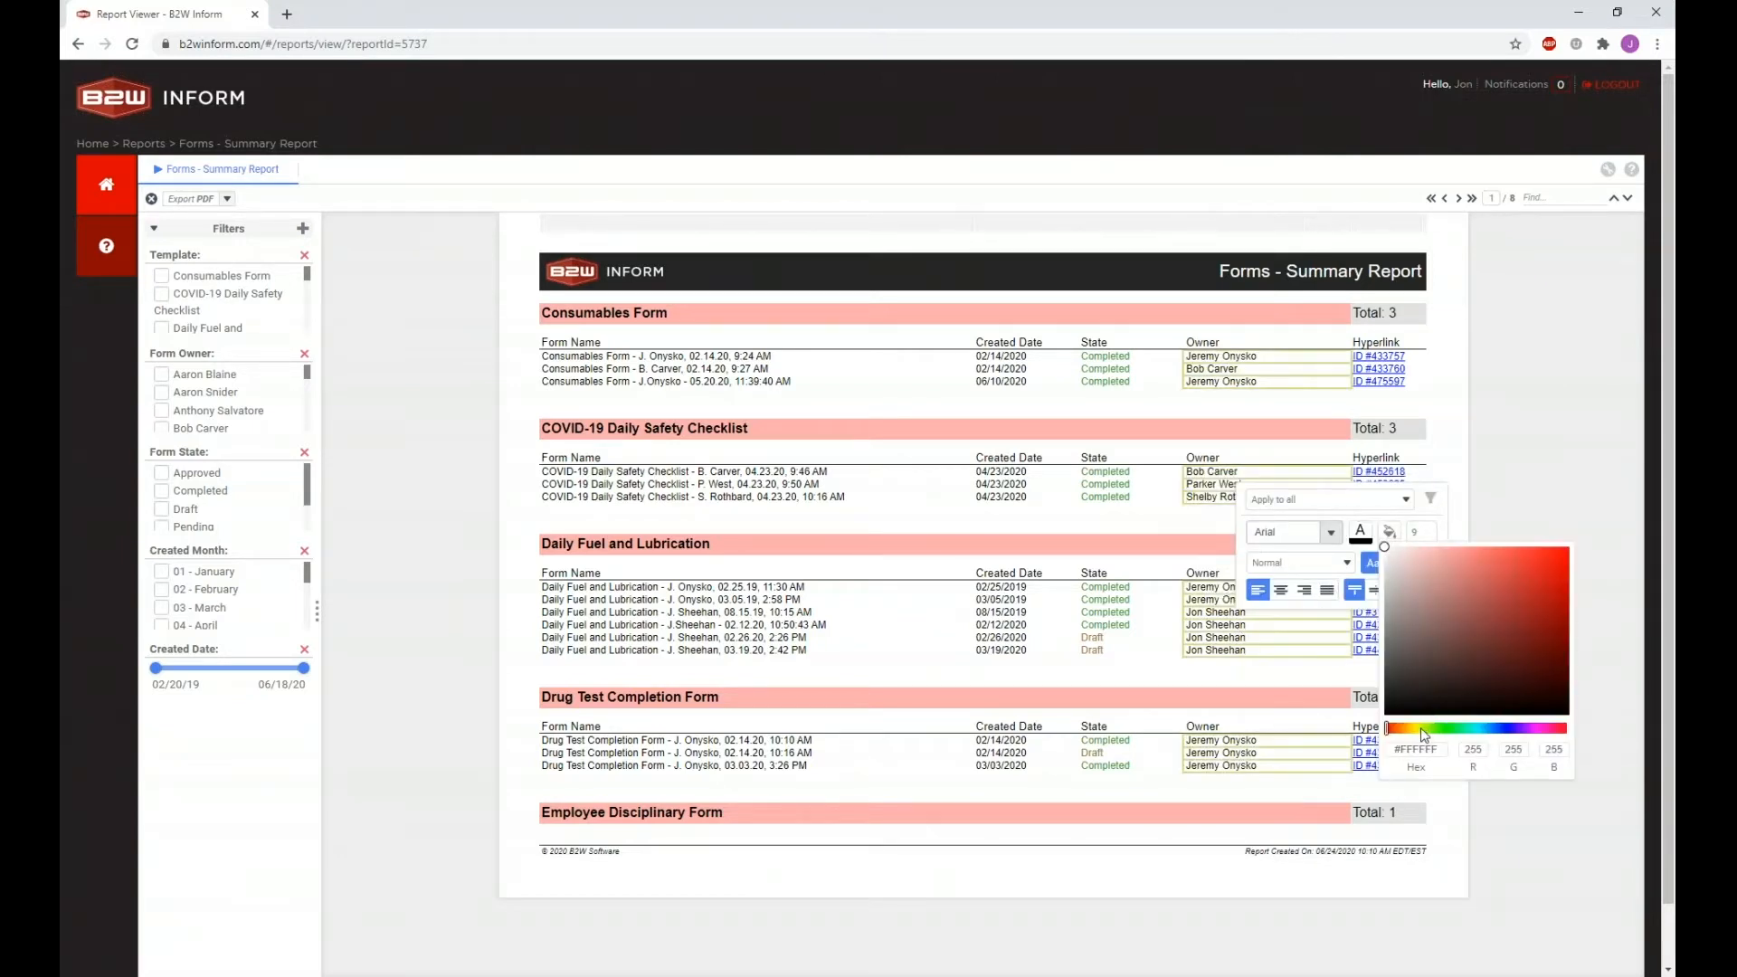
click(1423, 729)
click(1404, 551)
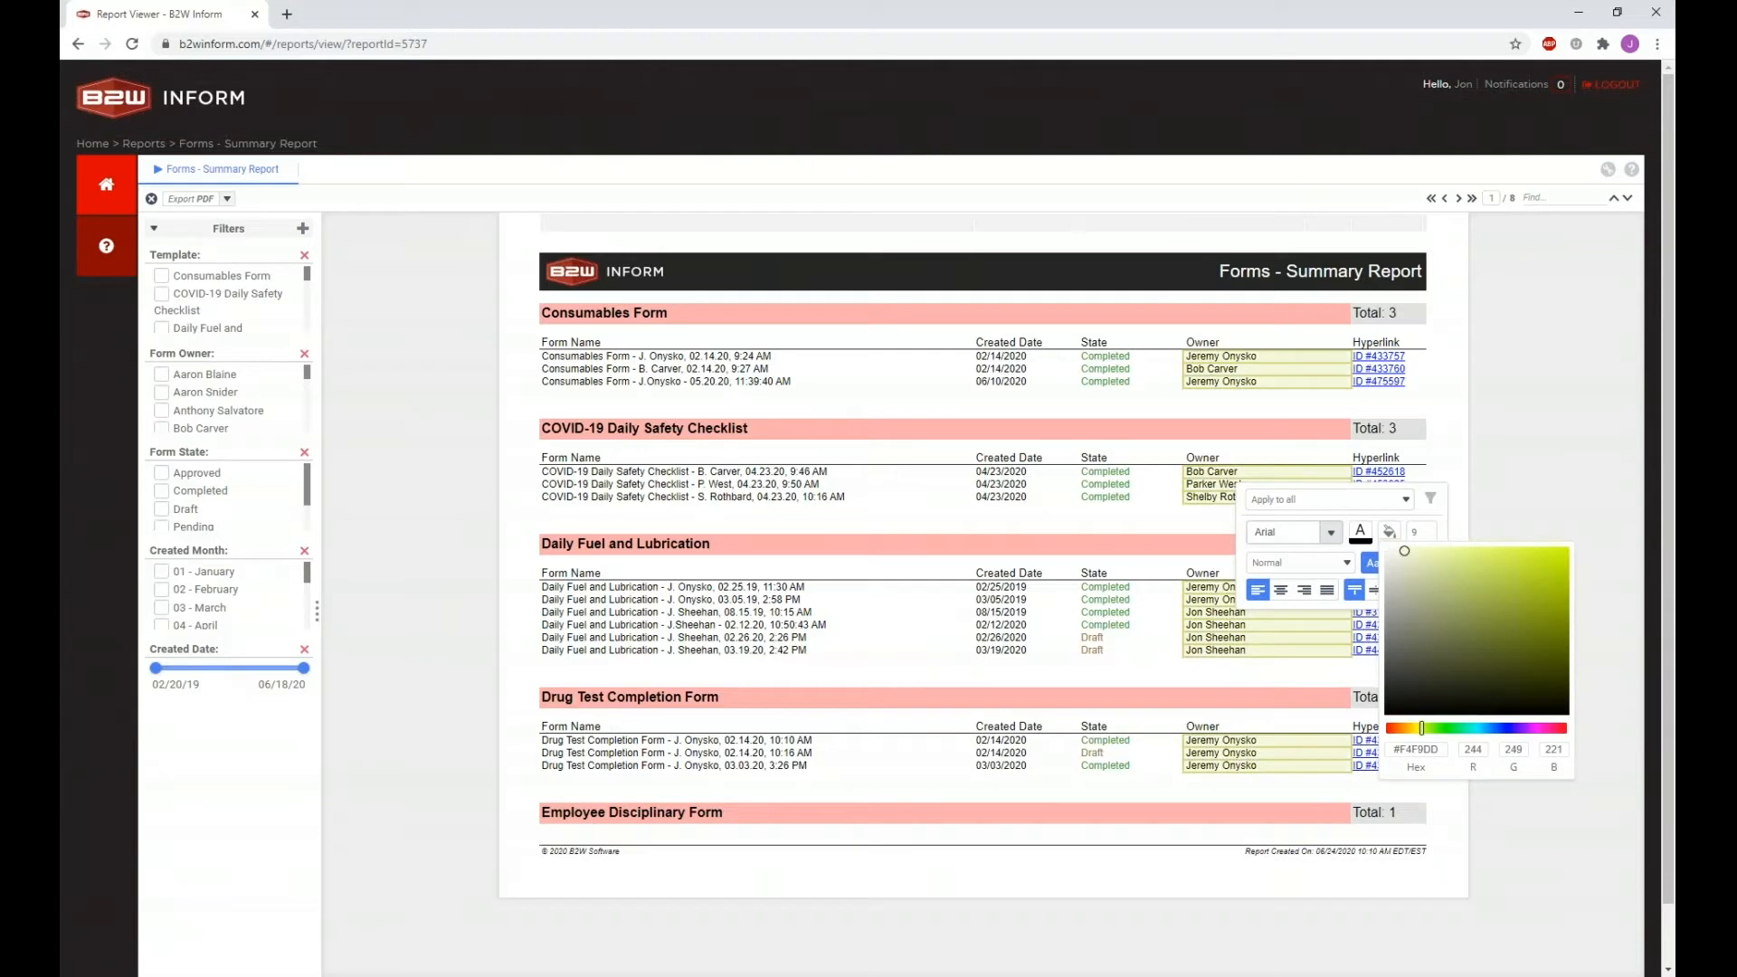
drag(1405, 551, 1403, 548)
click(1407, 504)
click(1408, 503)
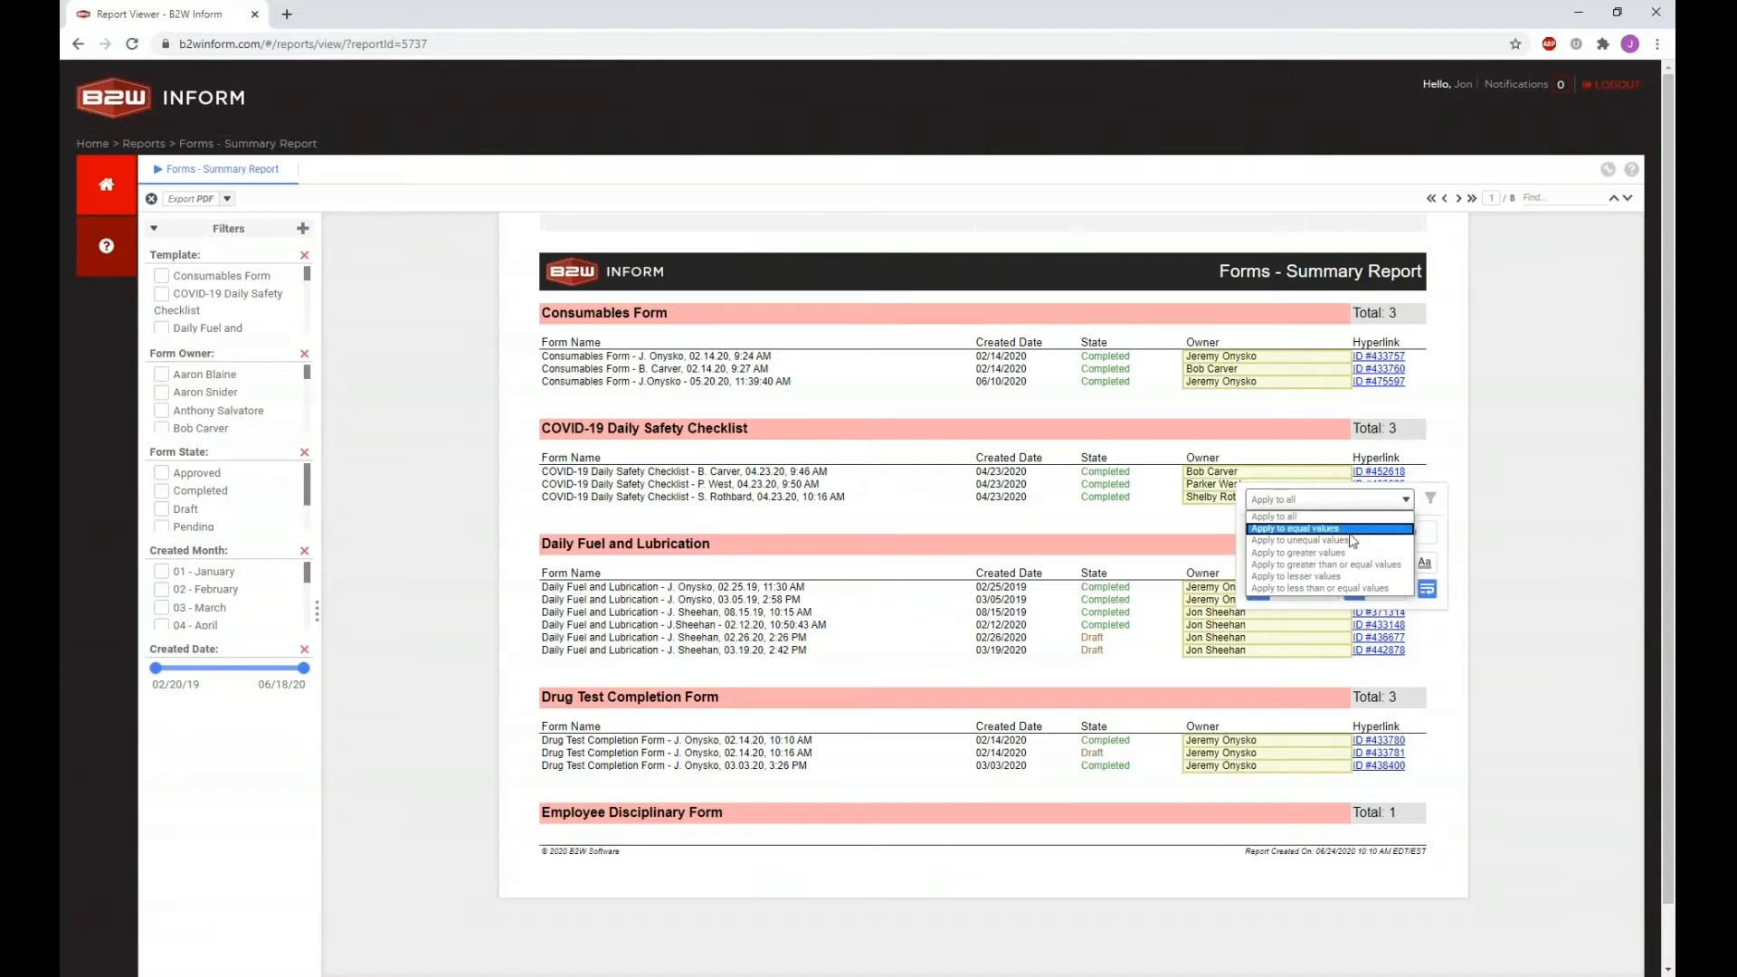
click(1408, 535)
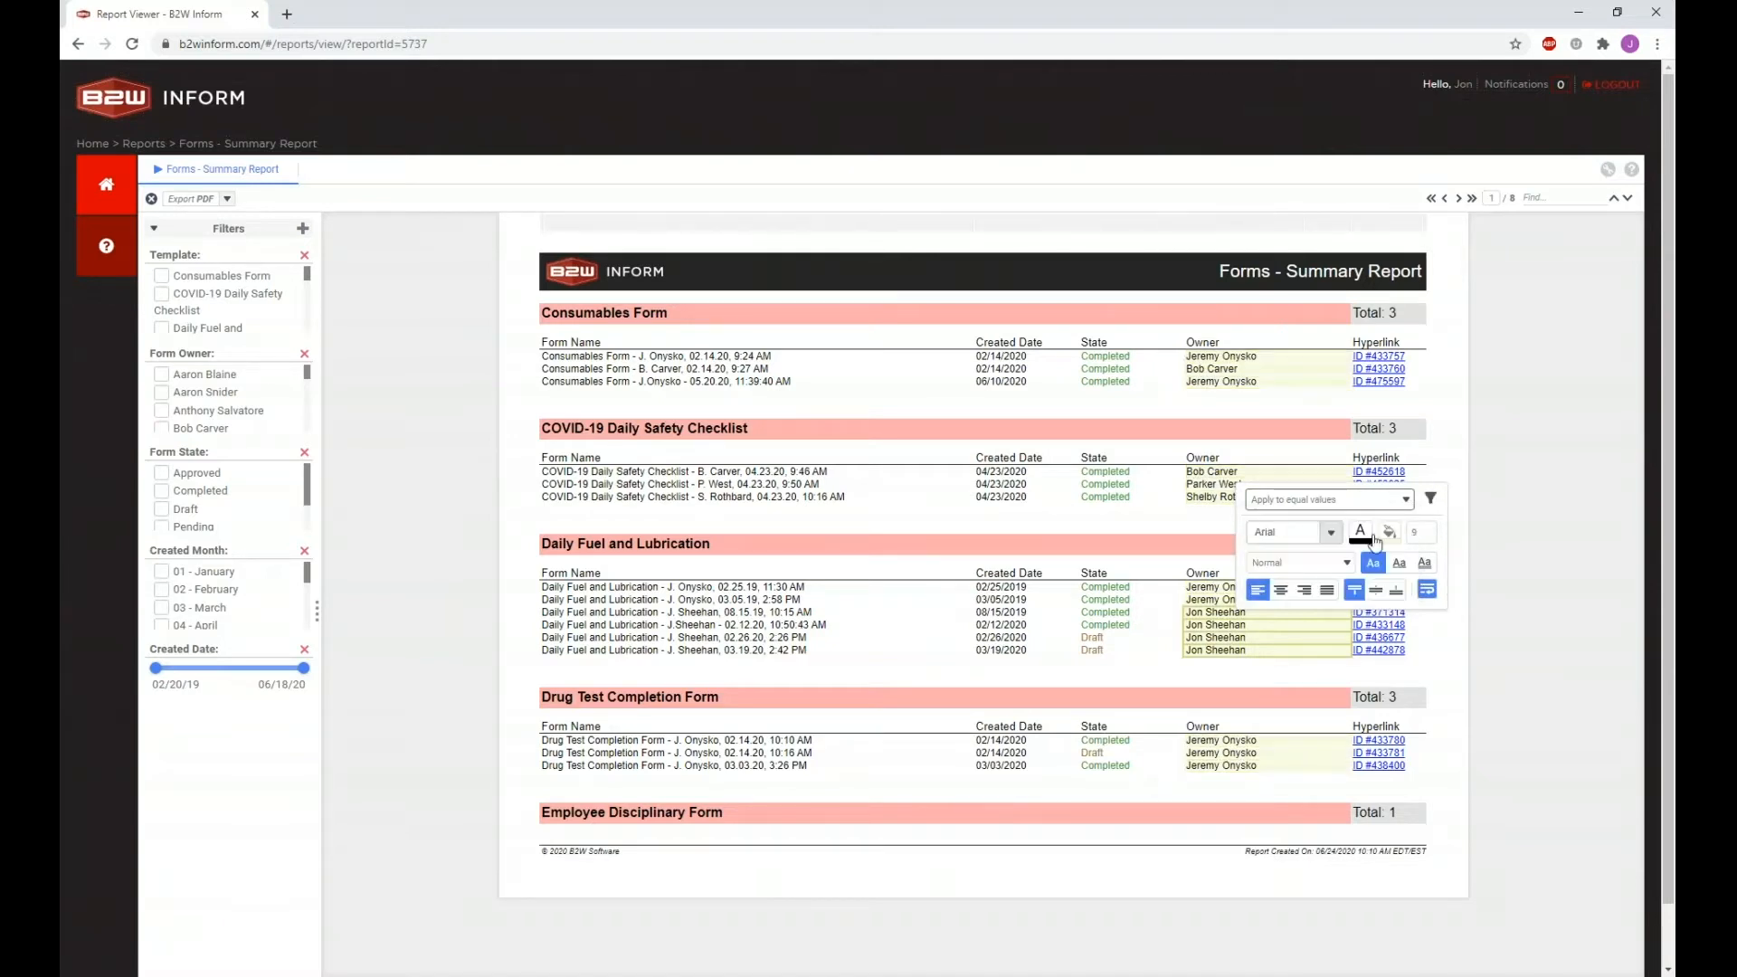
click(1174, 640)
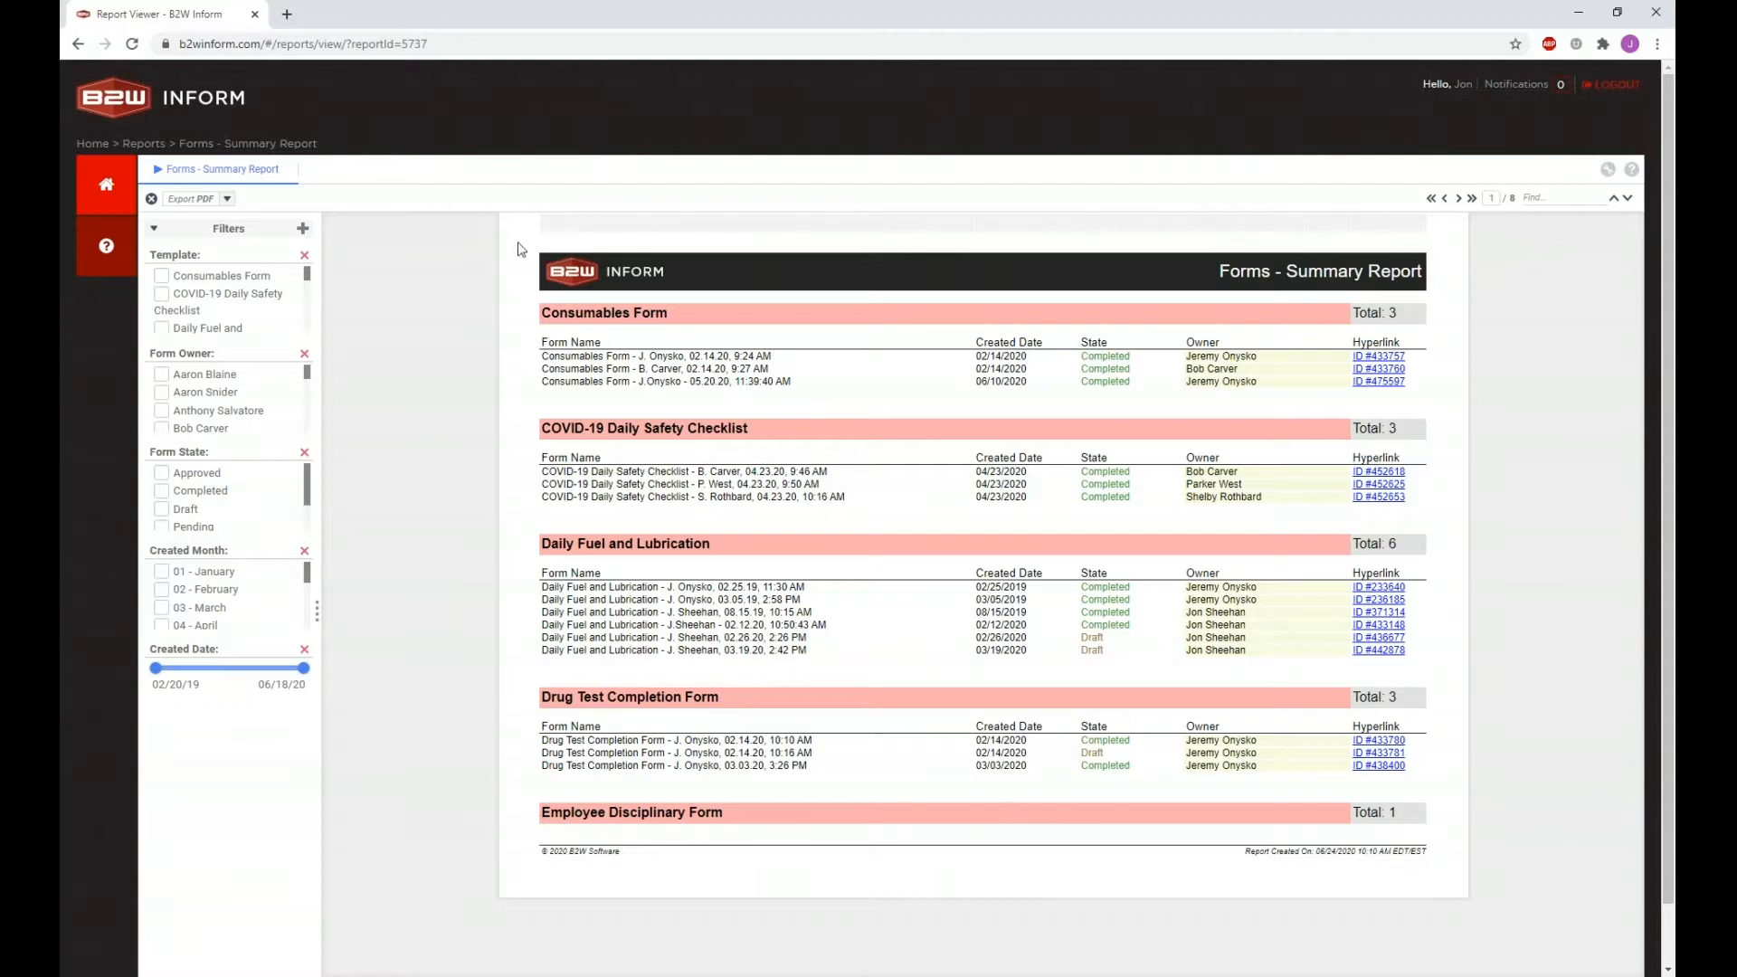
Step: Use Clear All on the Forms - Summary Report to remove the pink heading fills and yellow Owner shading
click(152, 200)
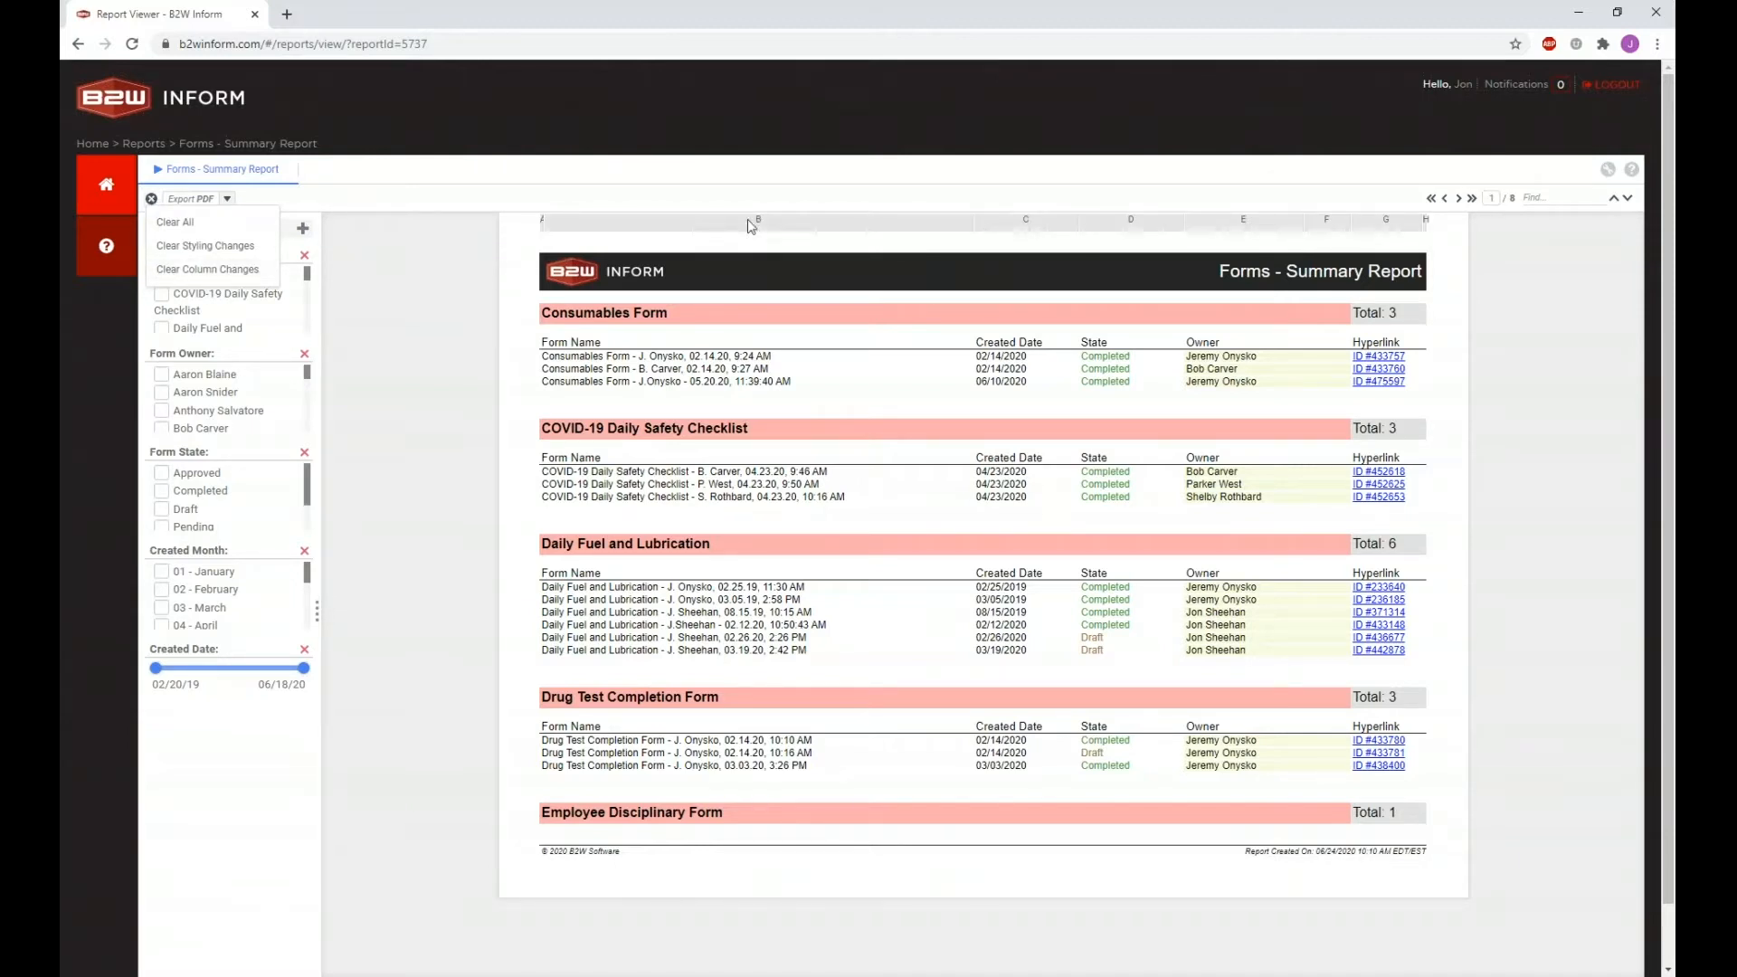
drag(973, 222, 812, 228)
click(151, 198)
click(176, 226)
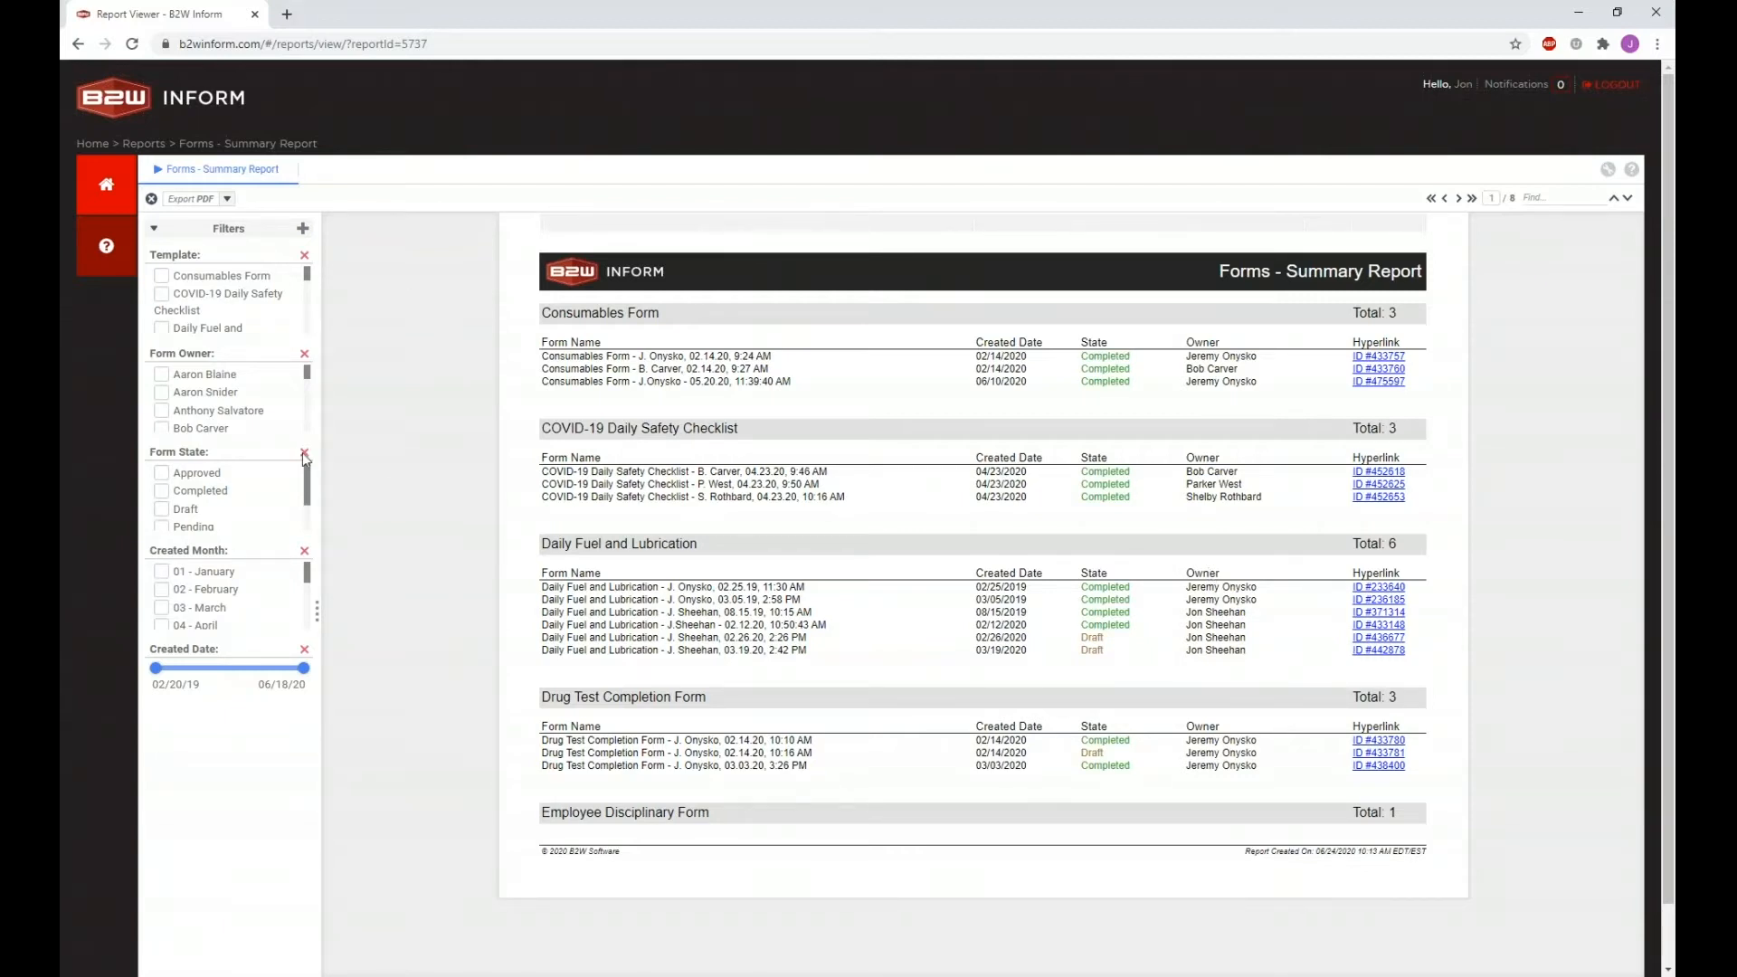
click(1089, 644)
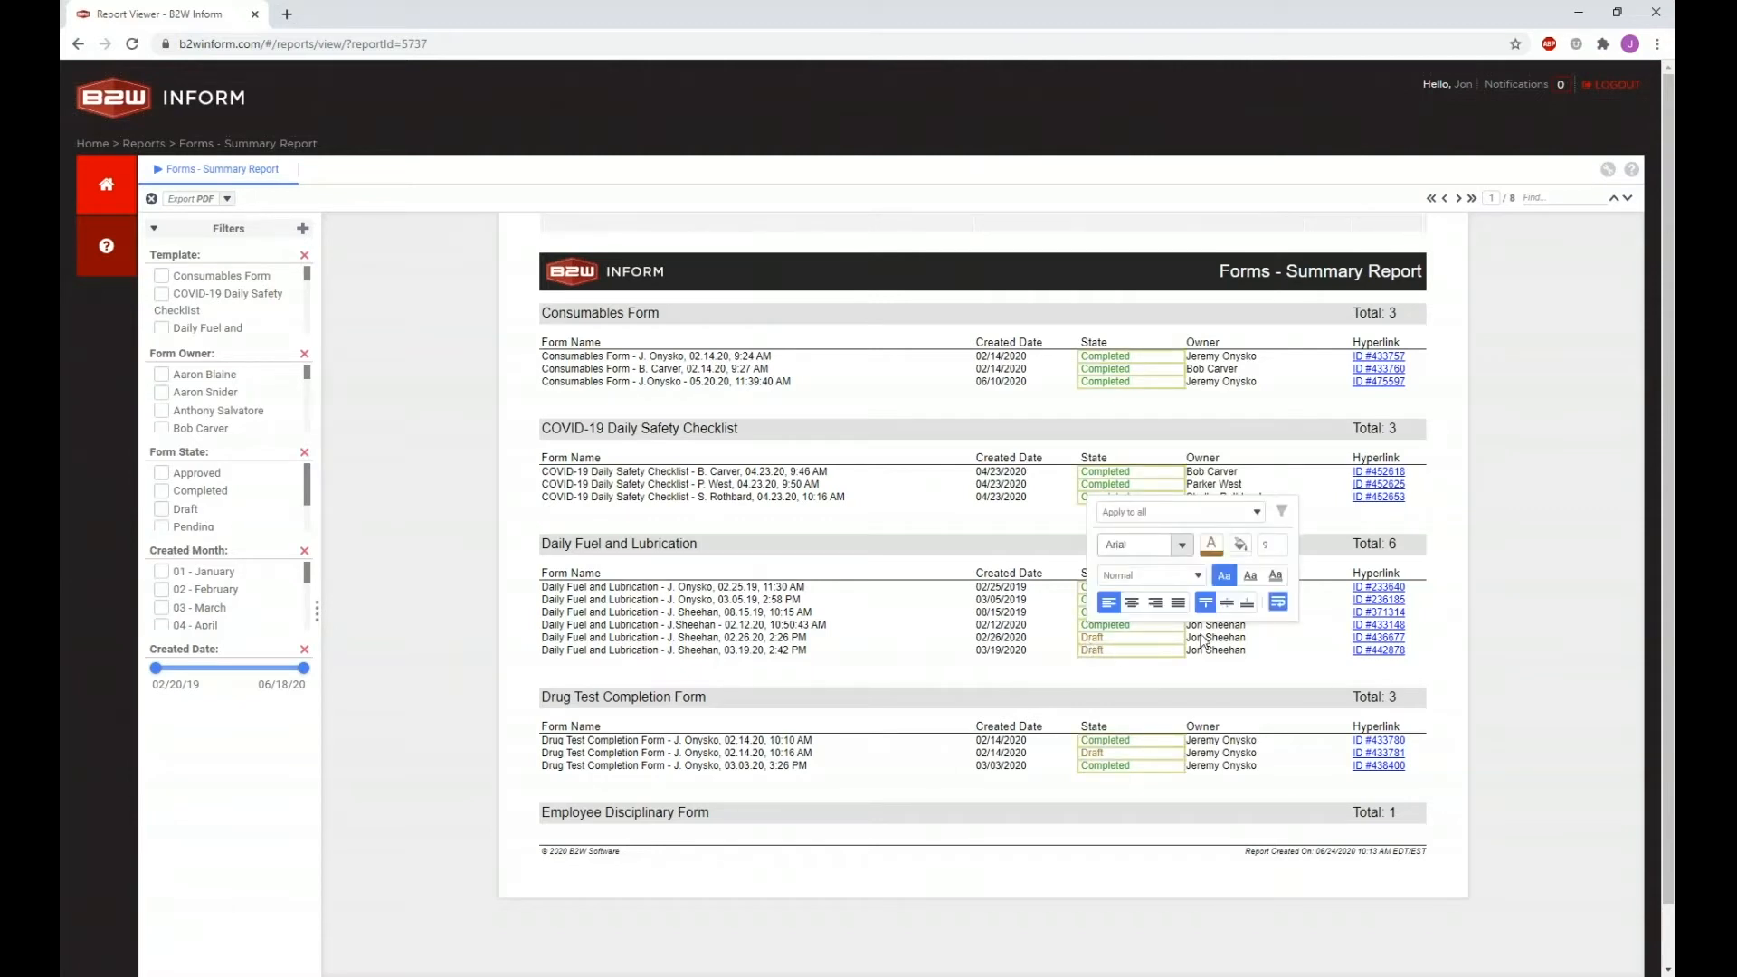
click(1105, 647)
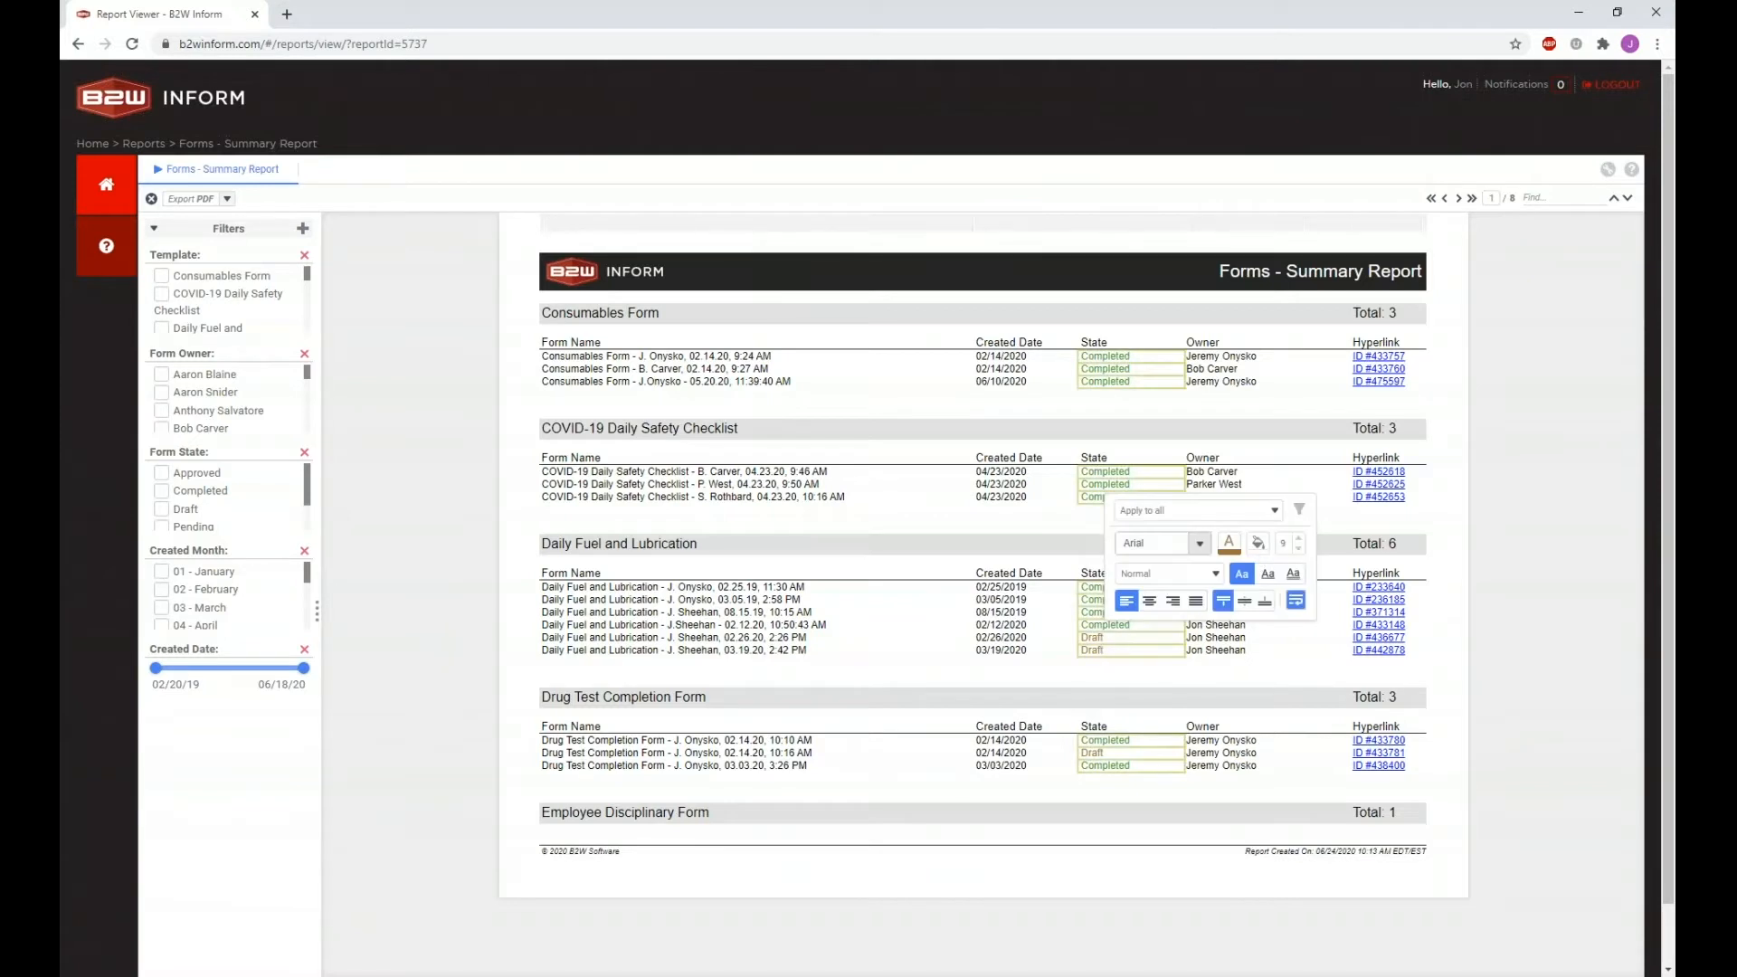
click(1274, 511)
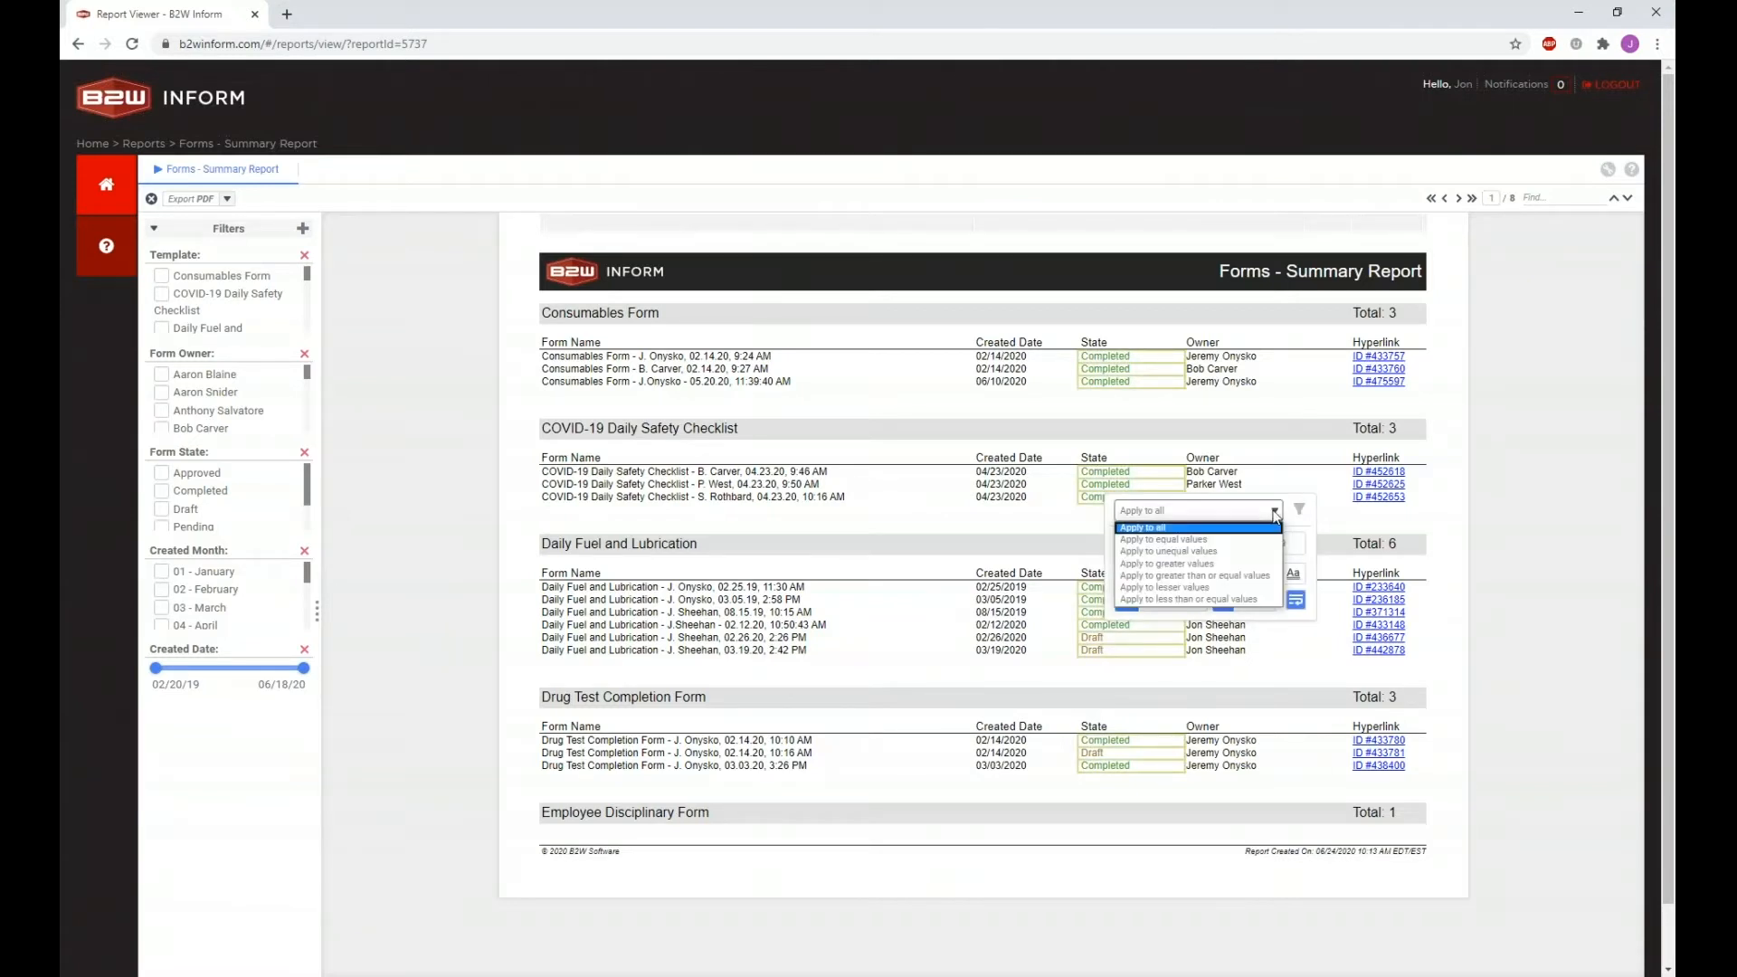
click(1240, 540)
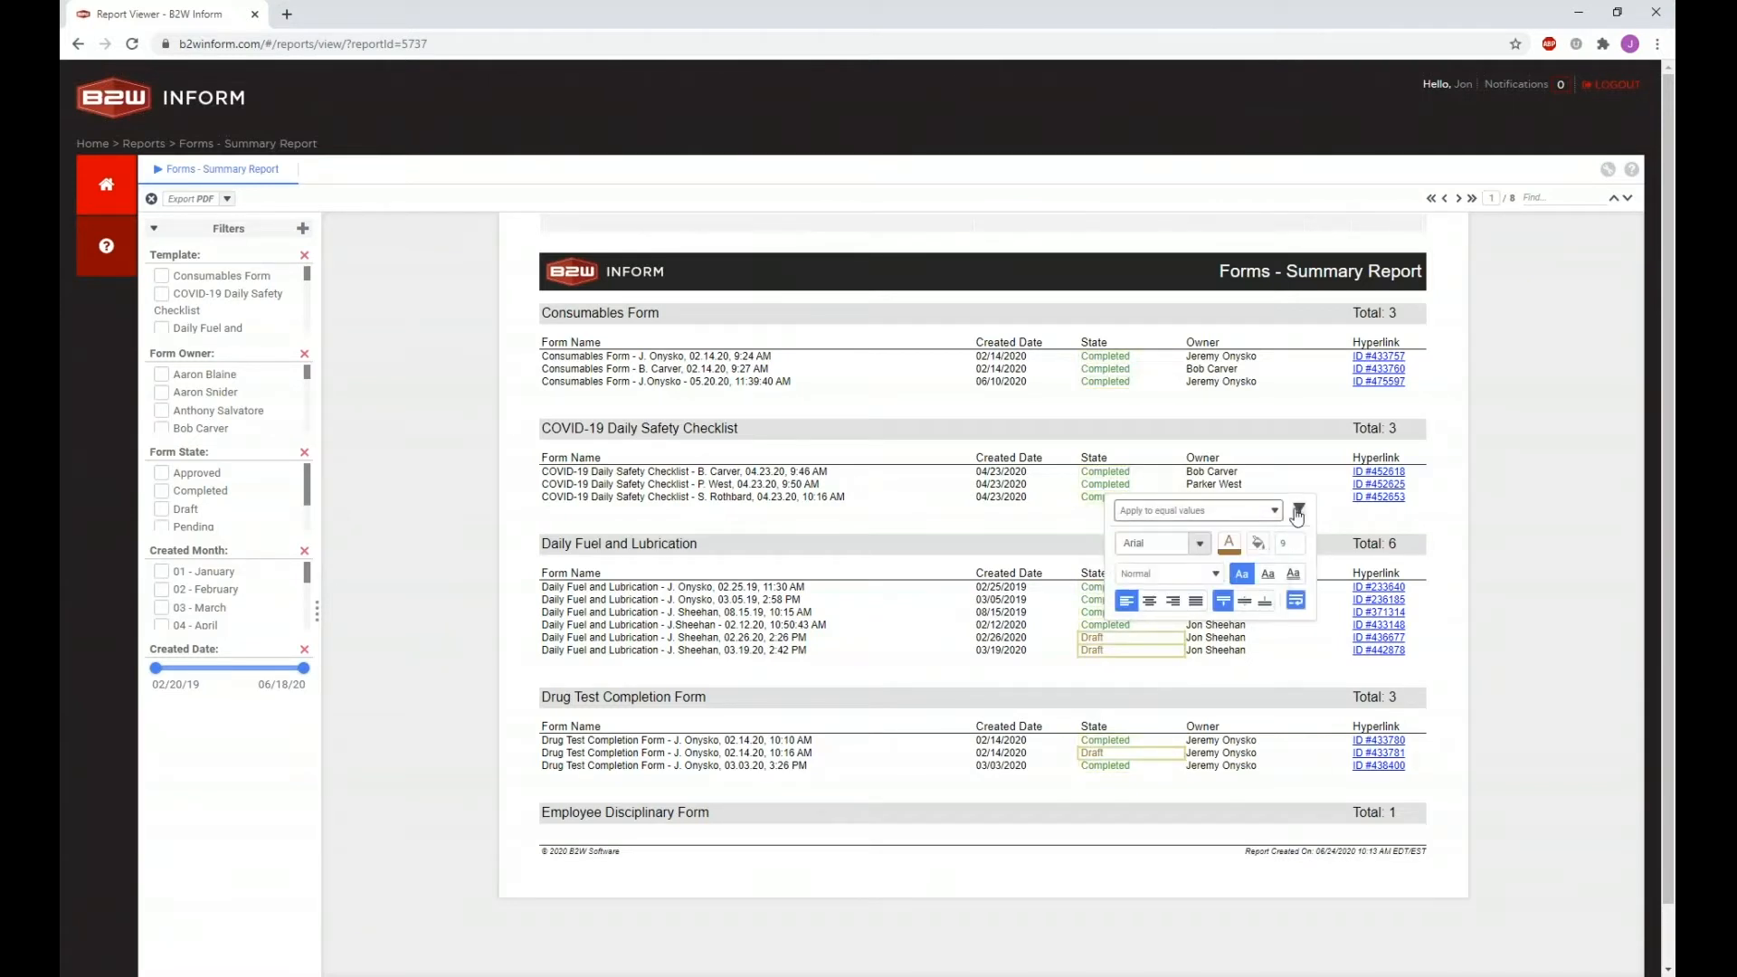
click(1298, 511)
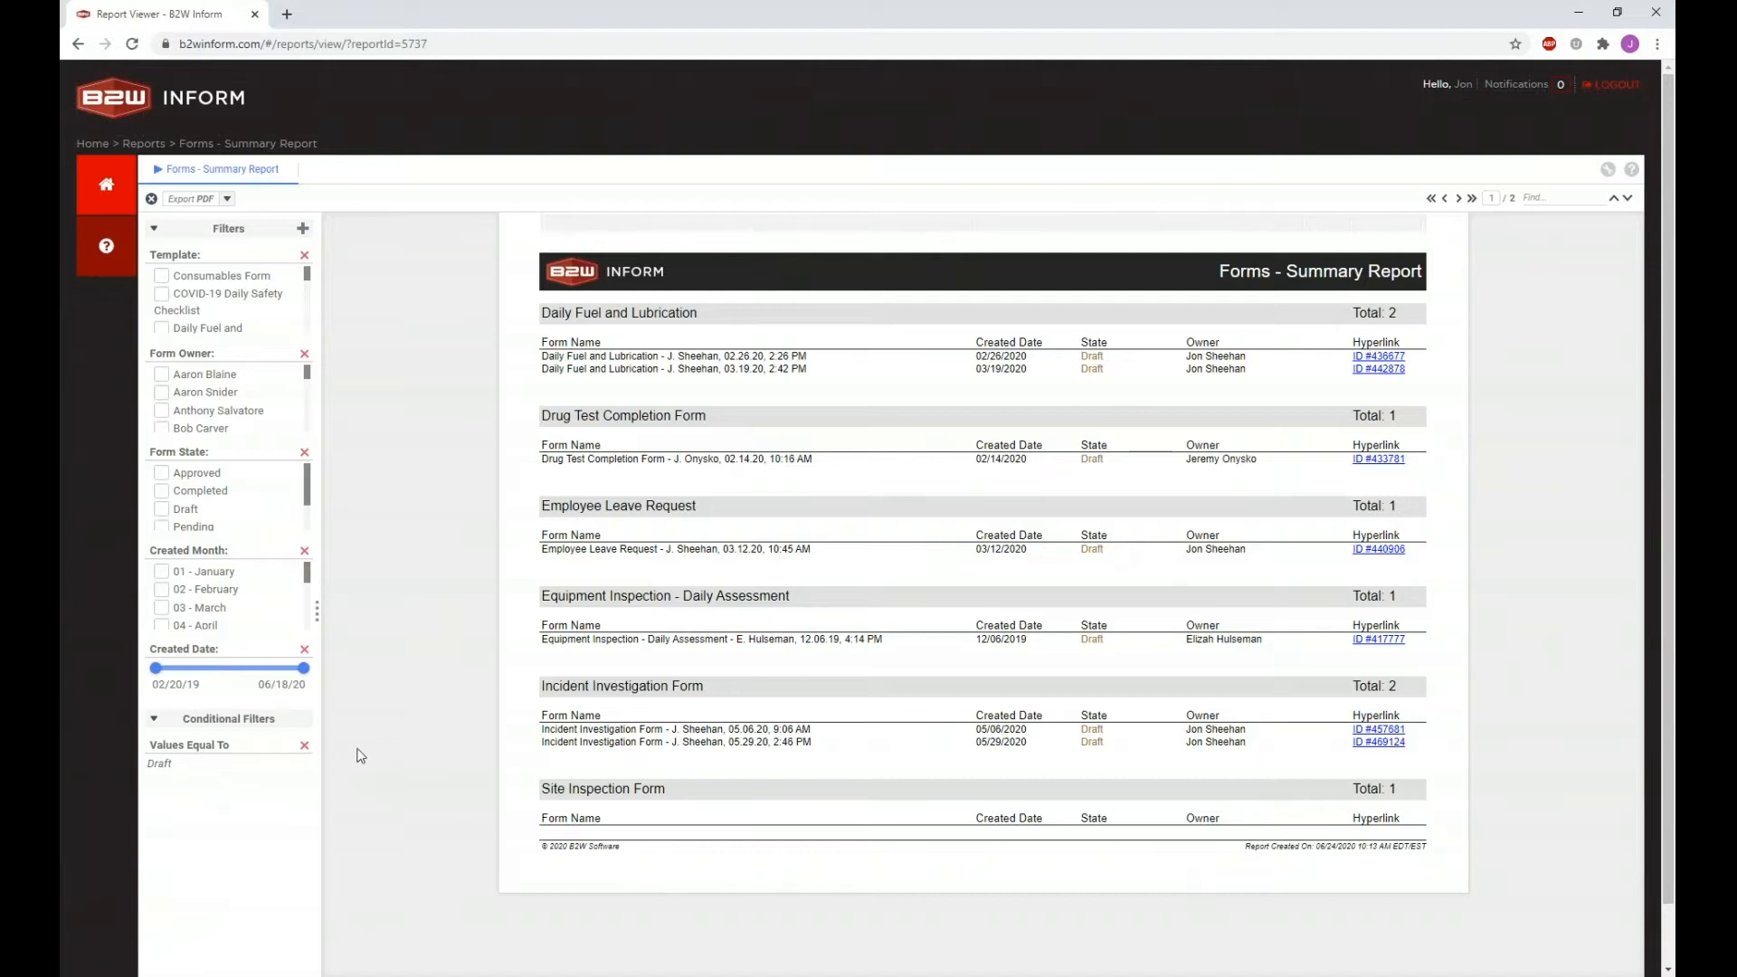
click(304, 745)
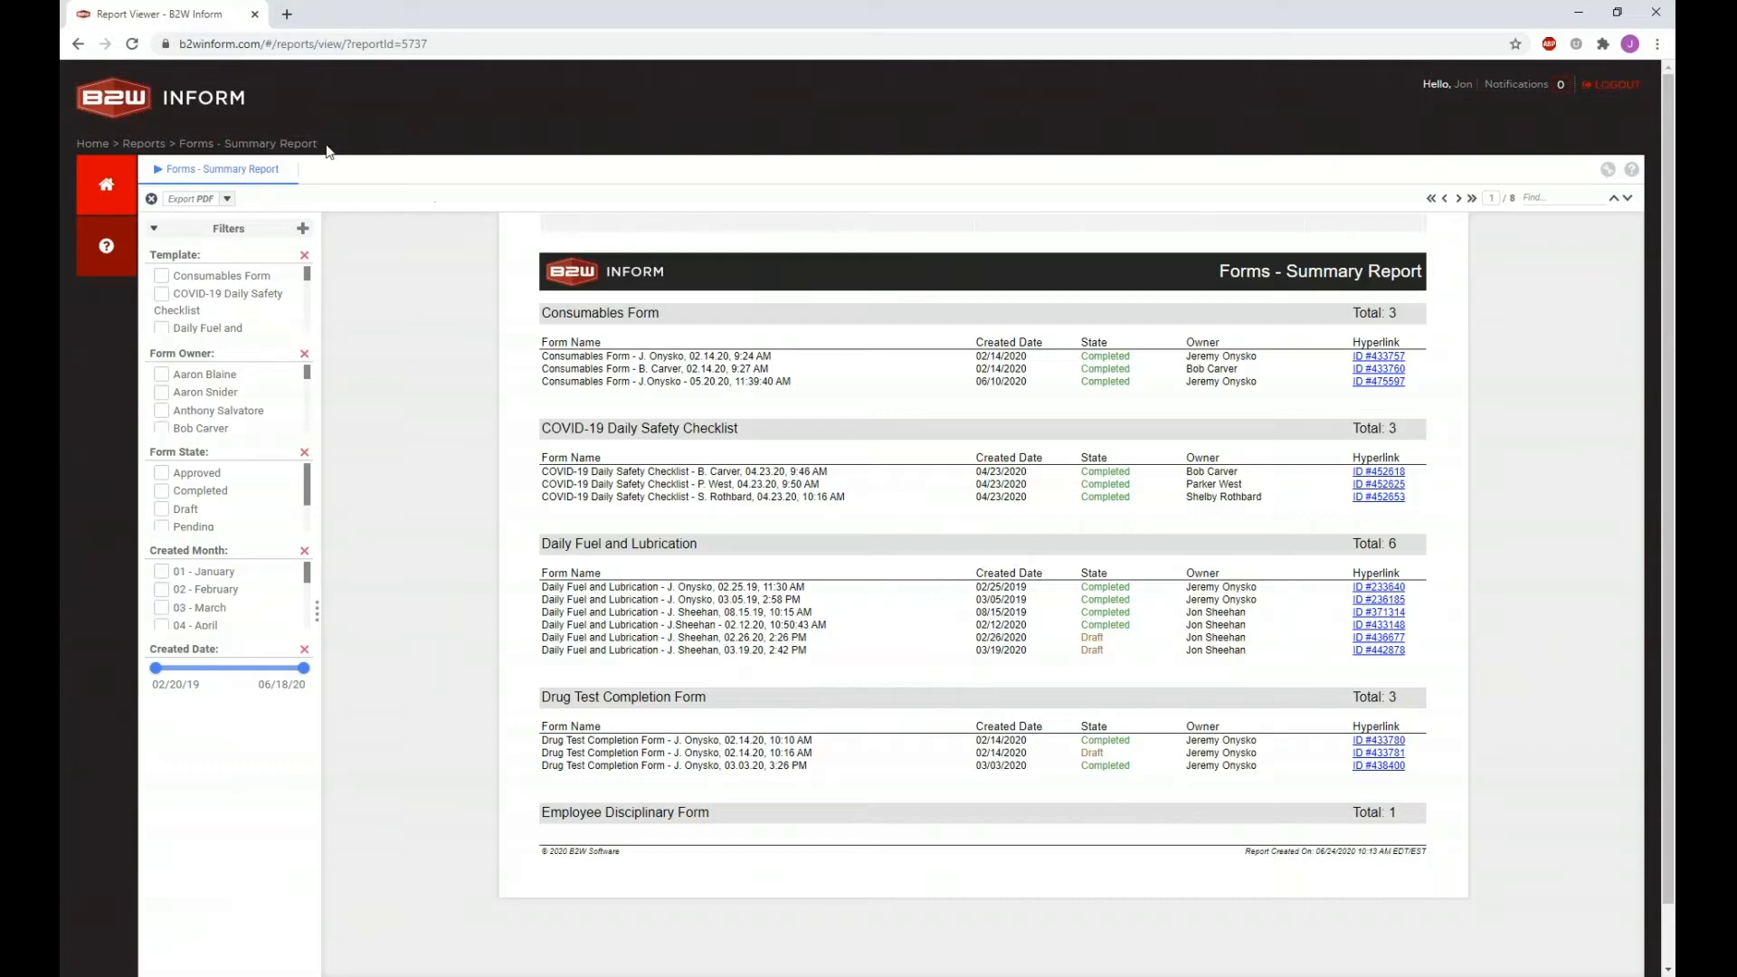
Step: Return to the Reports list and search for 'Users -'
click(144, 144)
triple_click(586, 168)
key(BackSpace)
text(Users-)
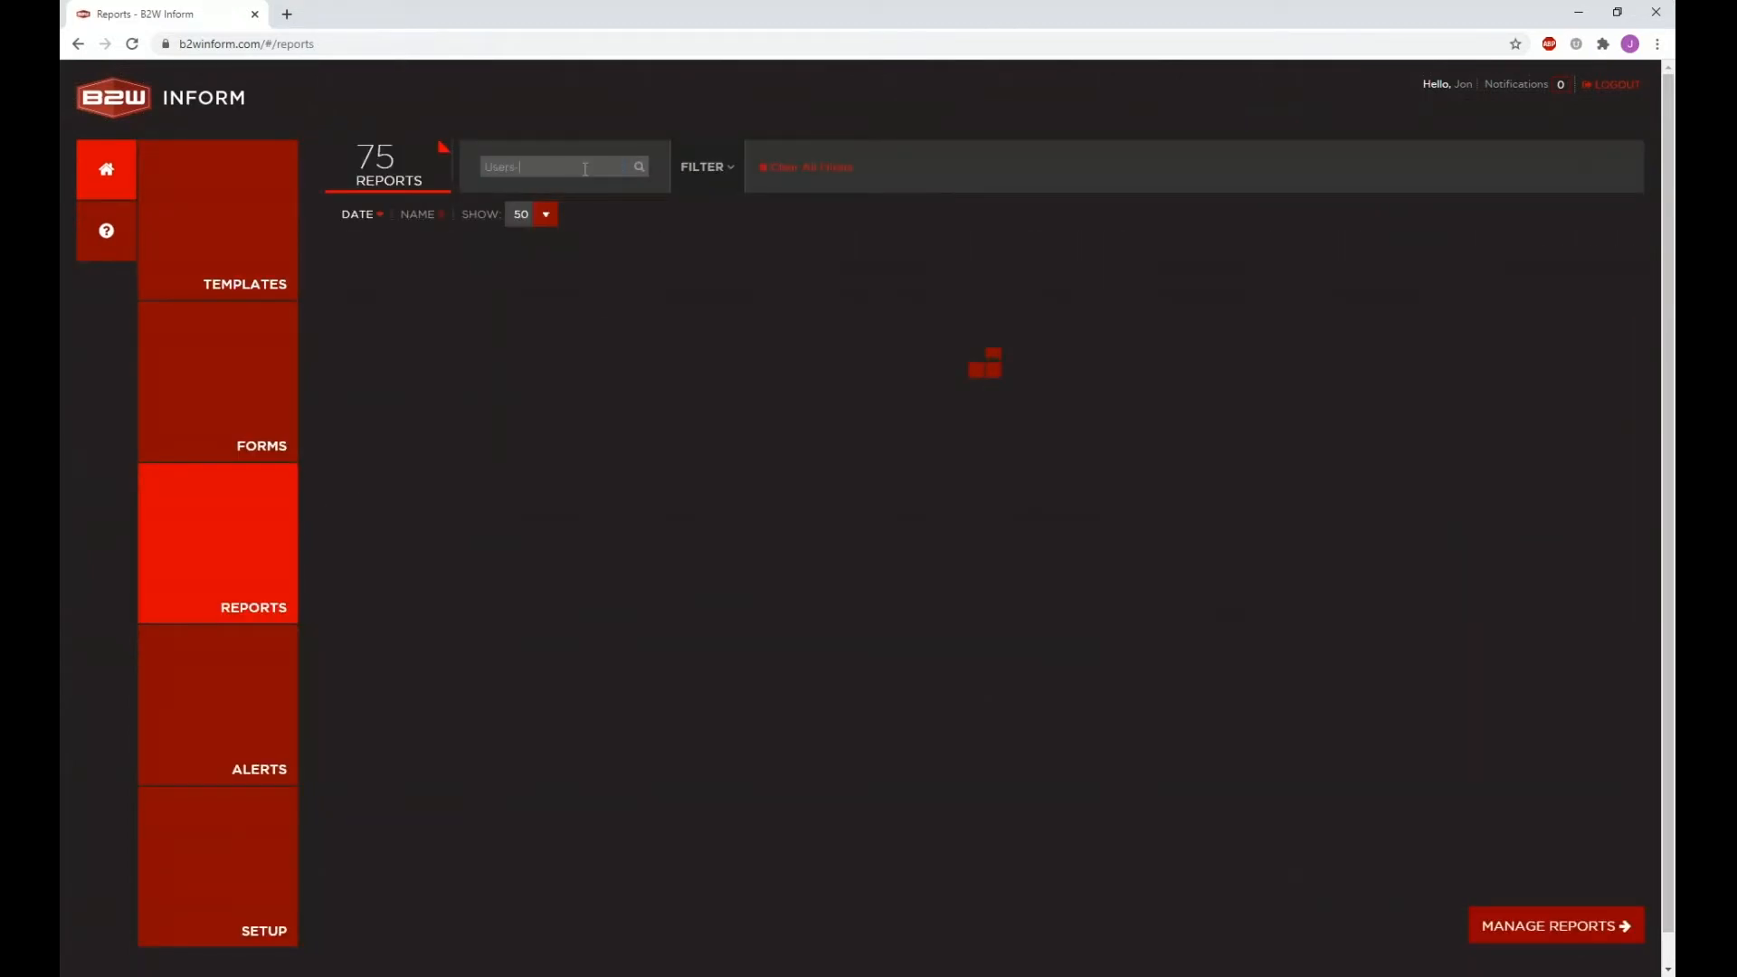
key(BackSpace)
text(-)
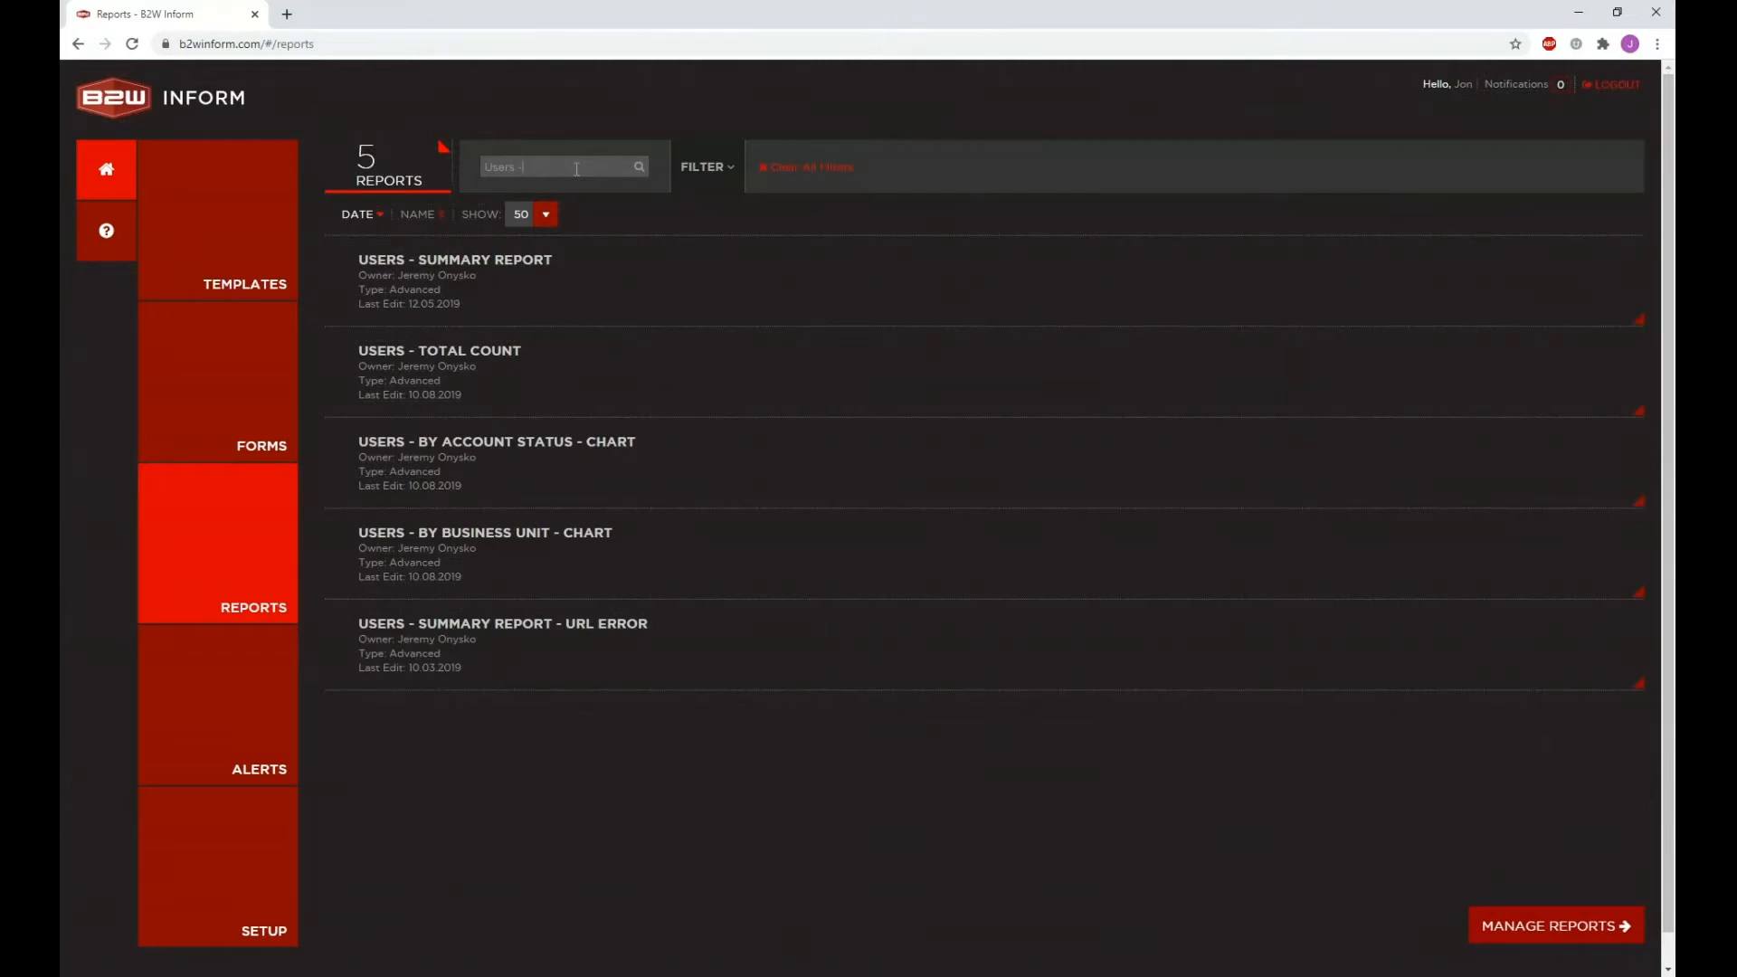
Step: Look at Users - Summary Report and Users - Total Count, then return to Reports
click(531, 286)
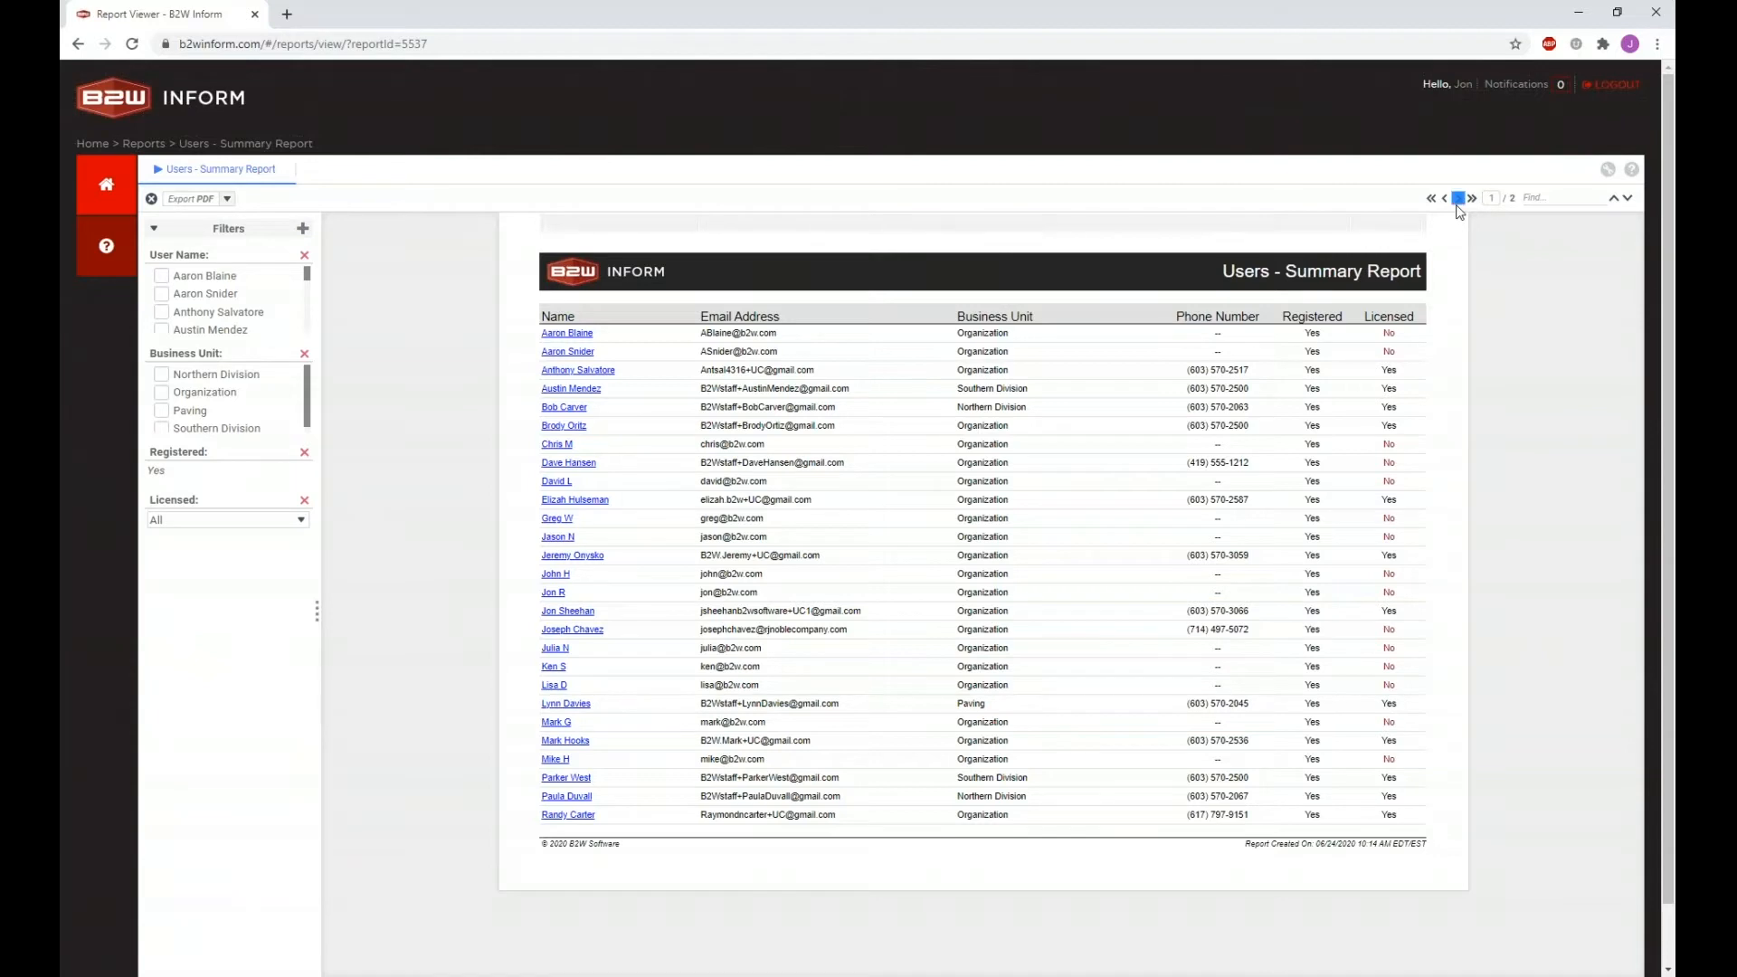
click(144, 144)
click(431, 350)
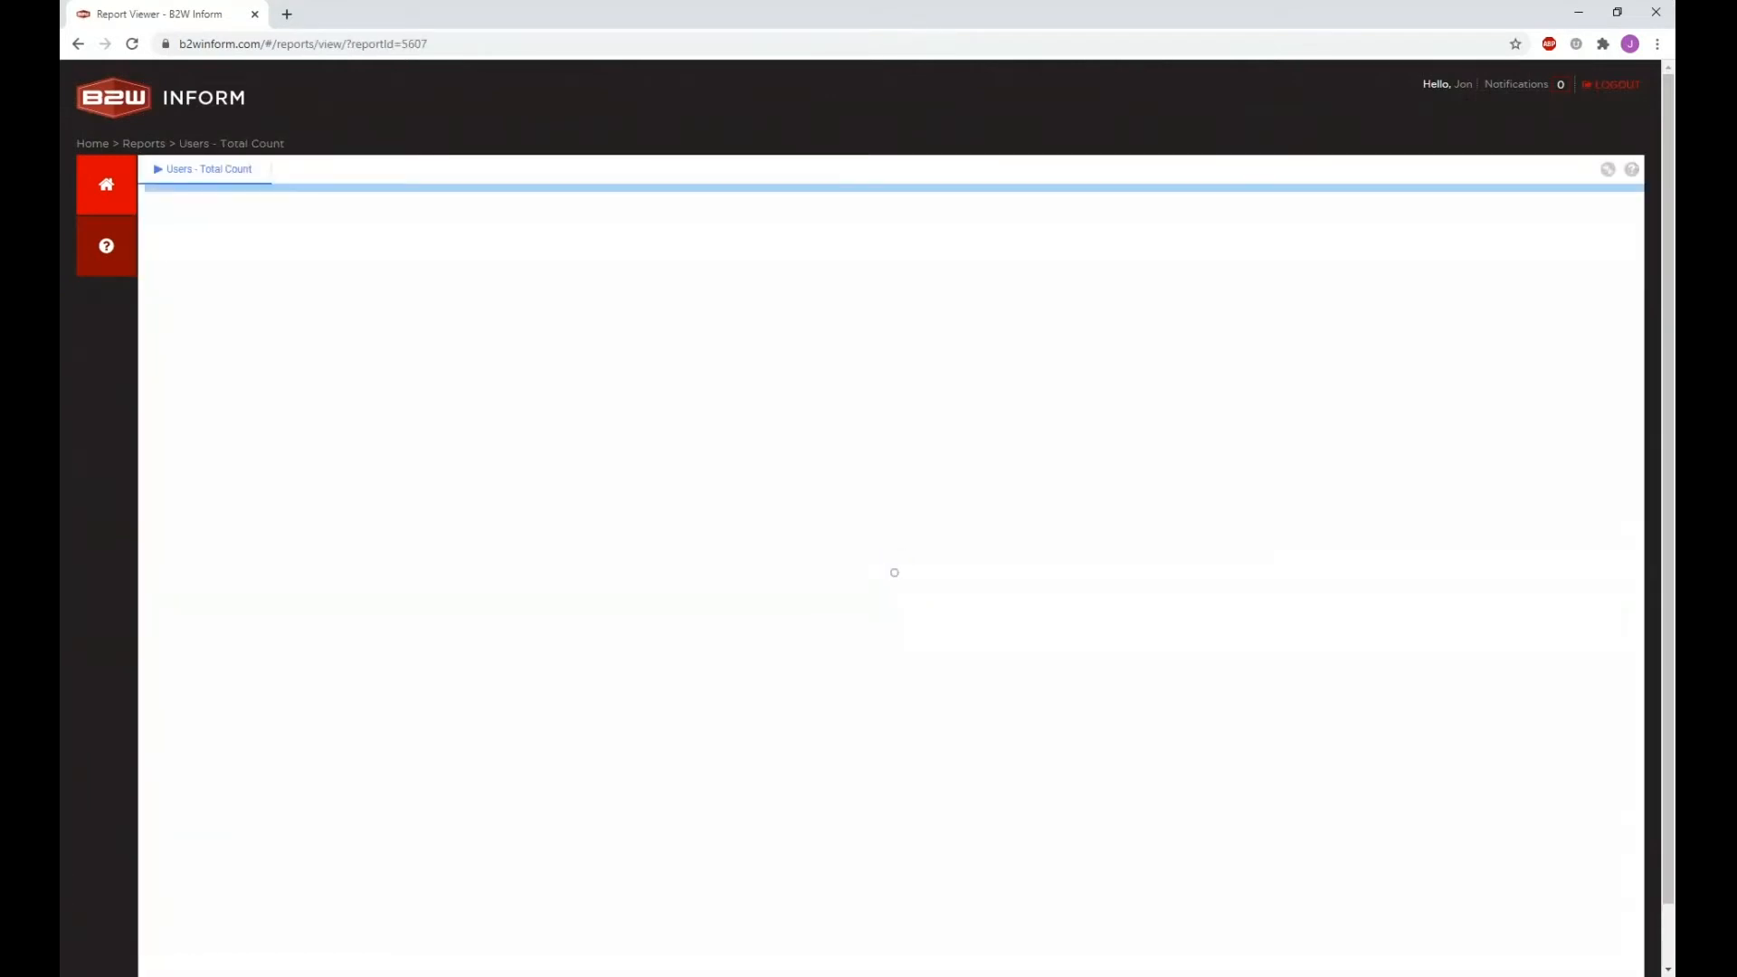
click(144, 144)
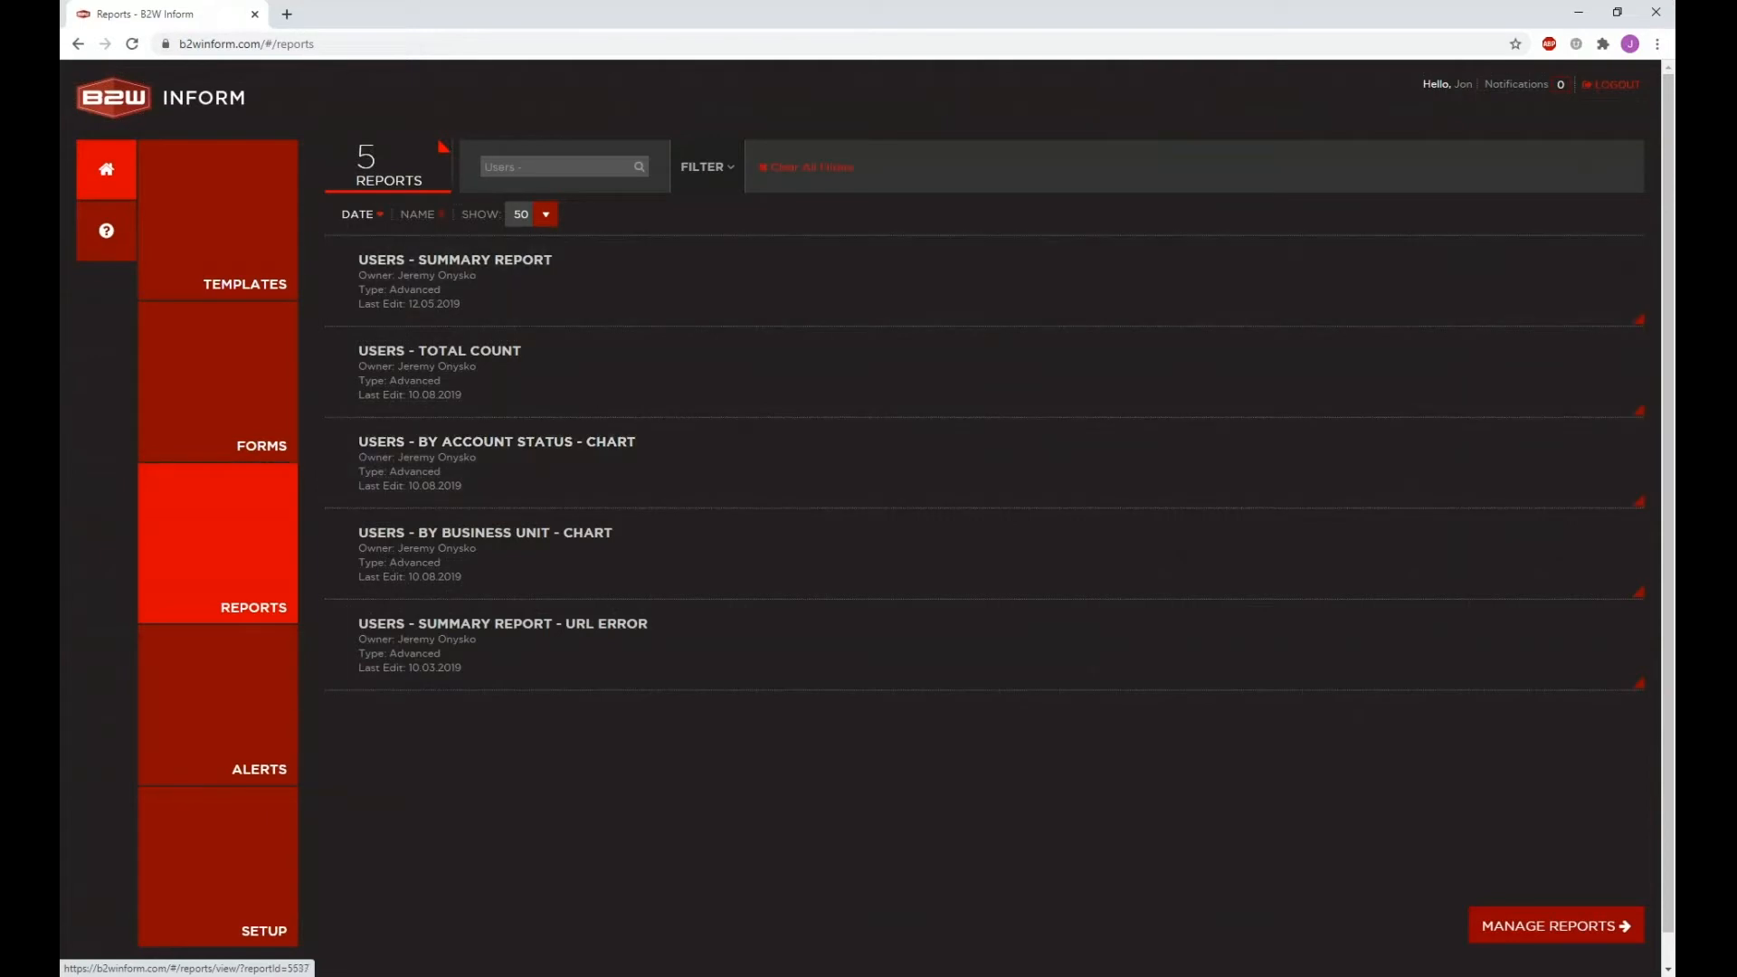
Step: Search the reports for 'Template' and open Templates - Summary Report from the 11 results
triple_click(517, 170)
key(BackSpace)
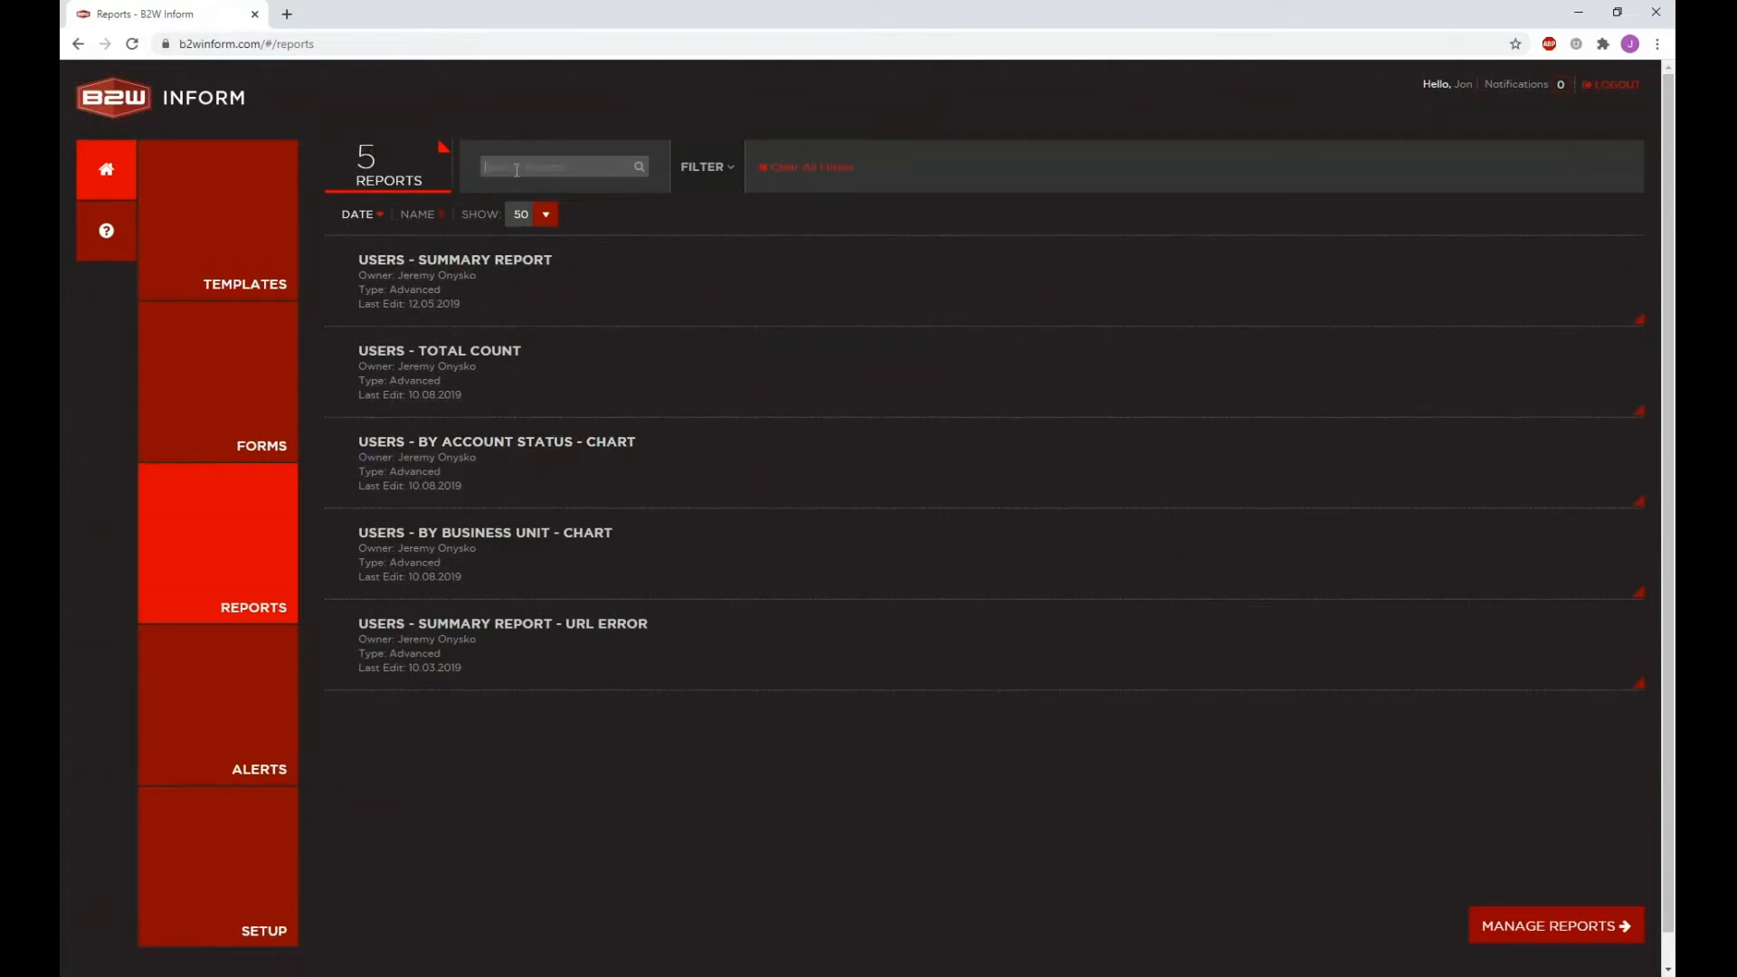
text(Template -)
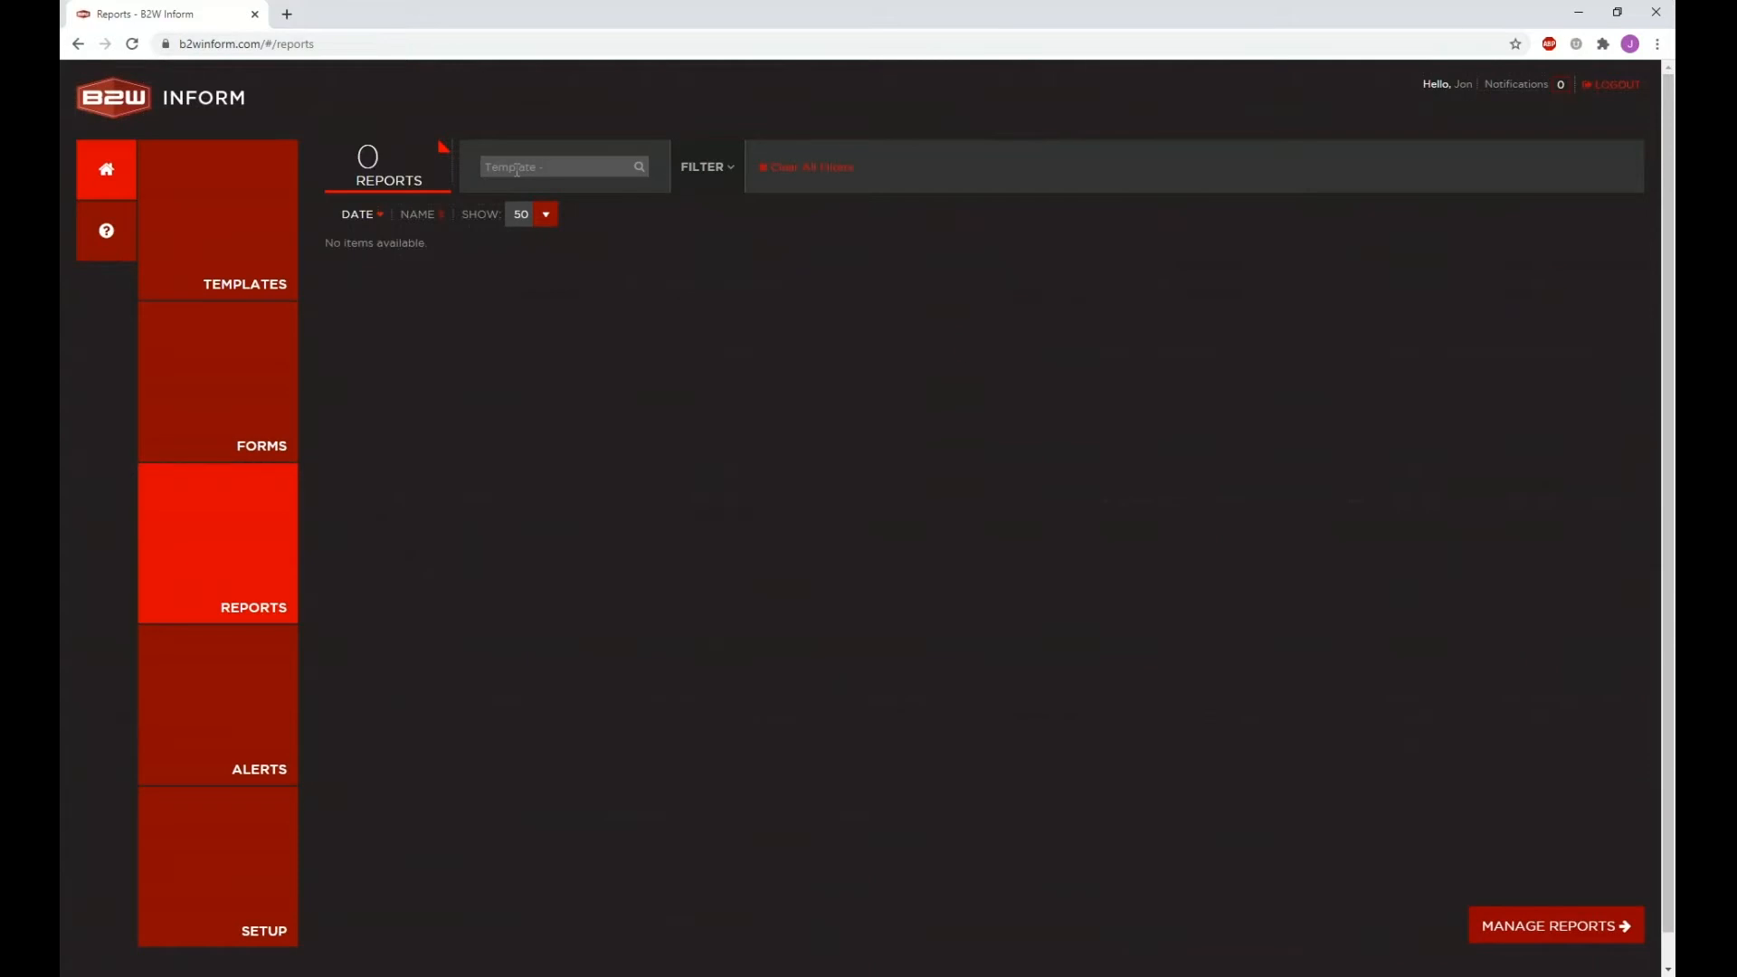
key(BackSpace)
key(BackSpace)
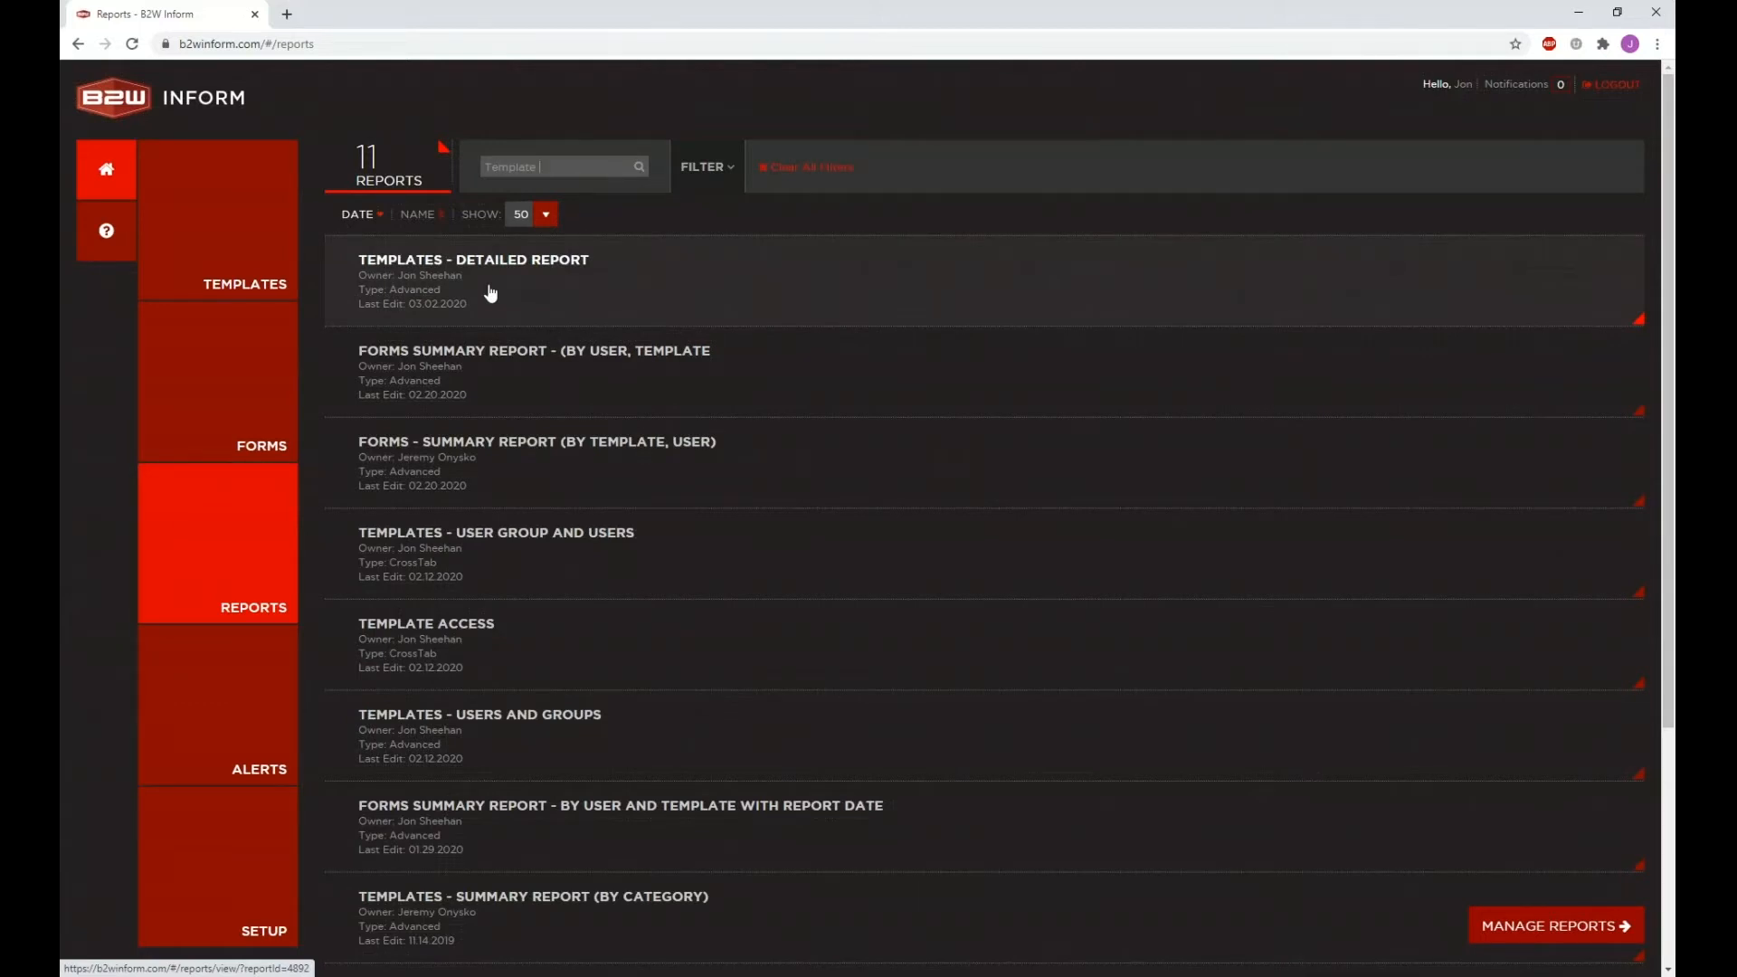
scroll(407, 489, down, 1)
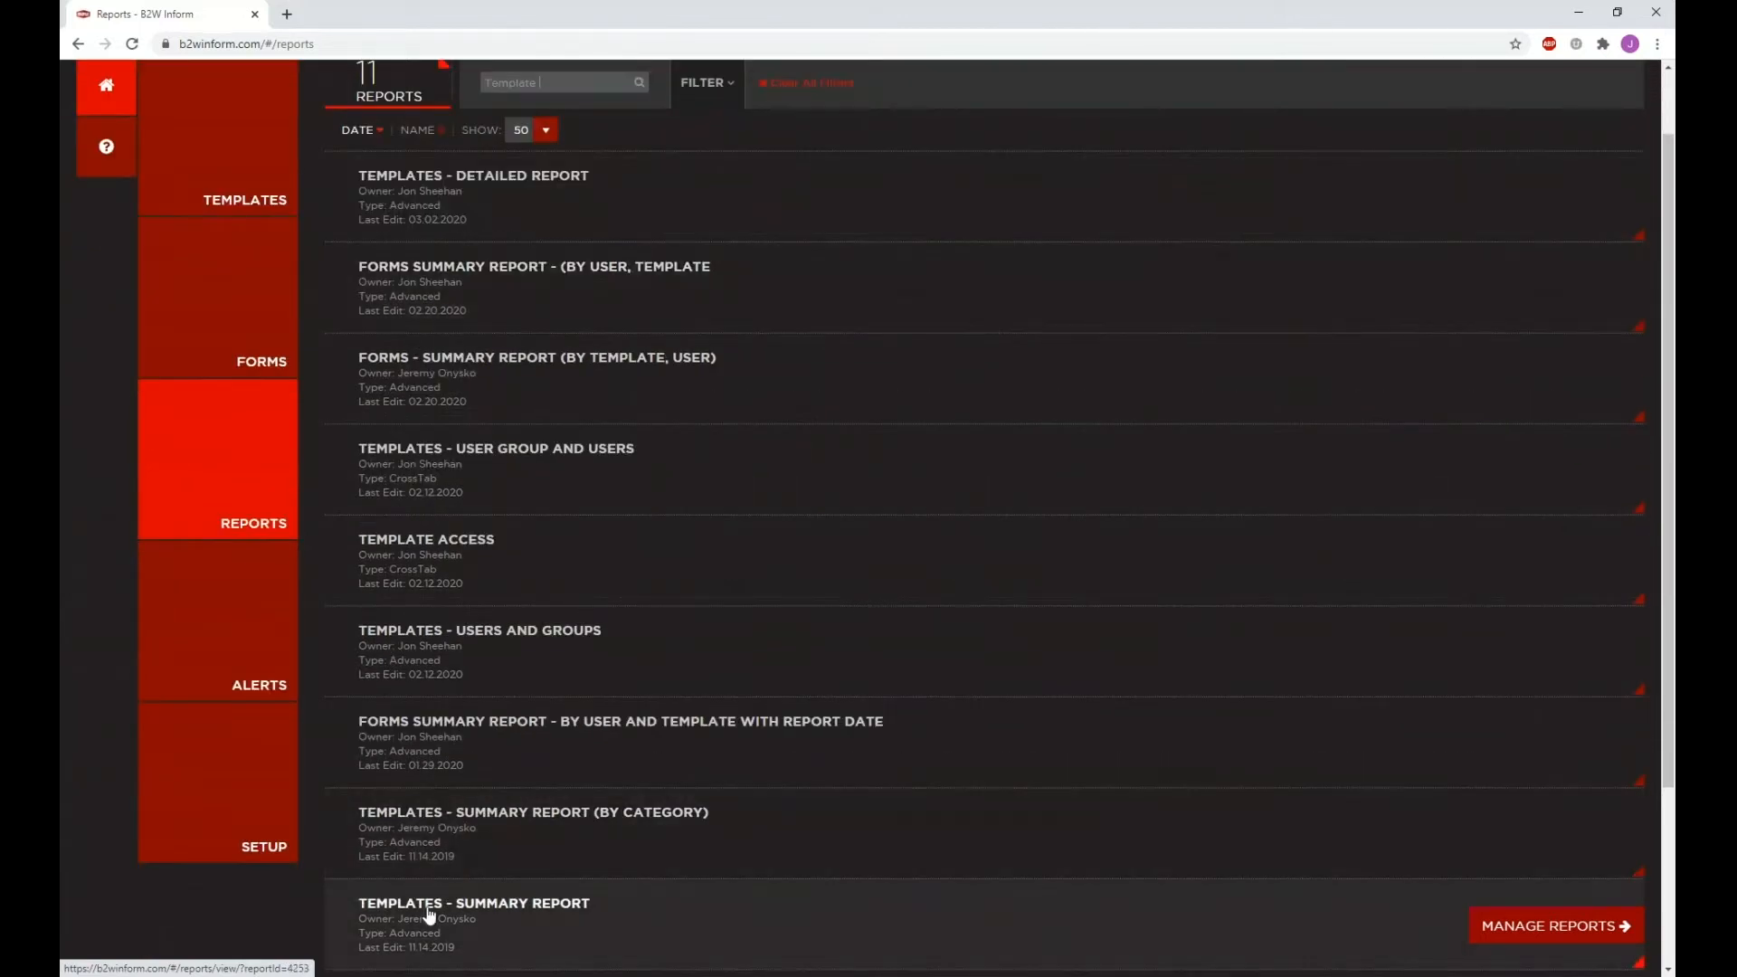
click(429, 916)
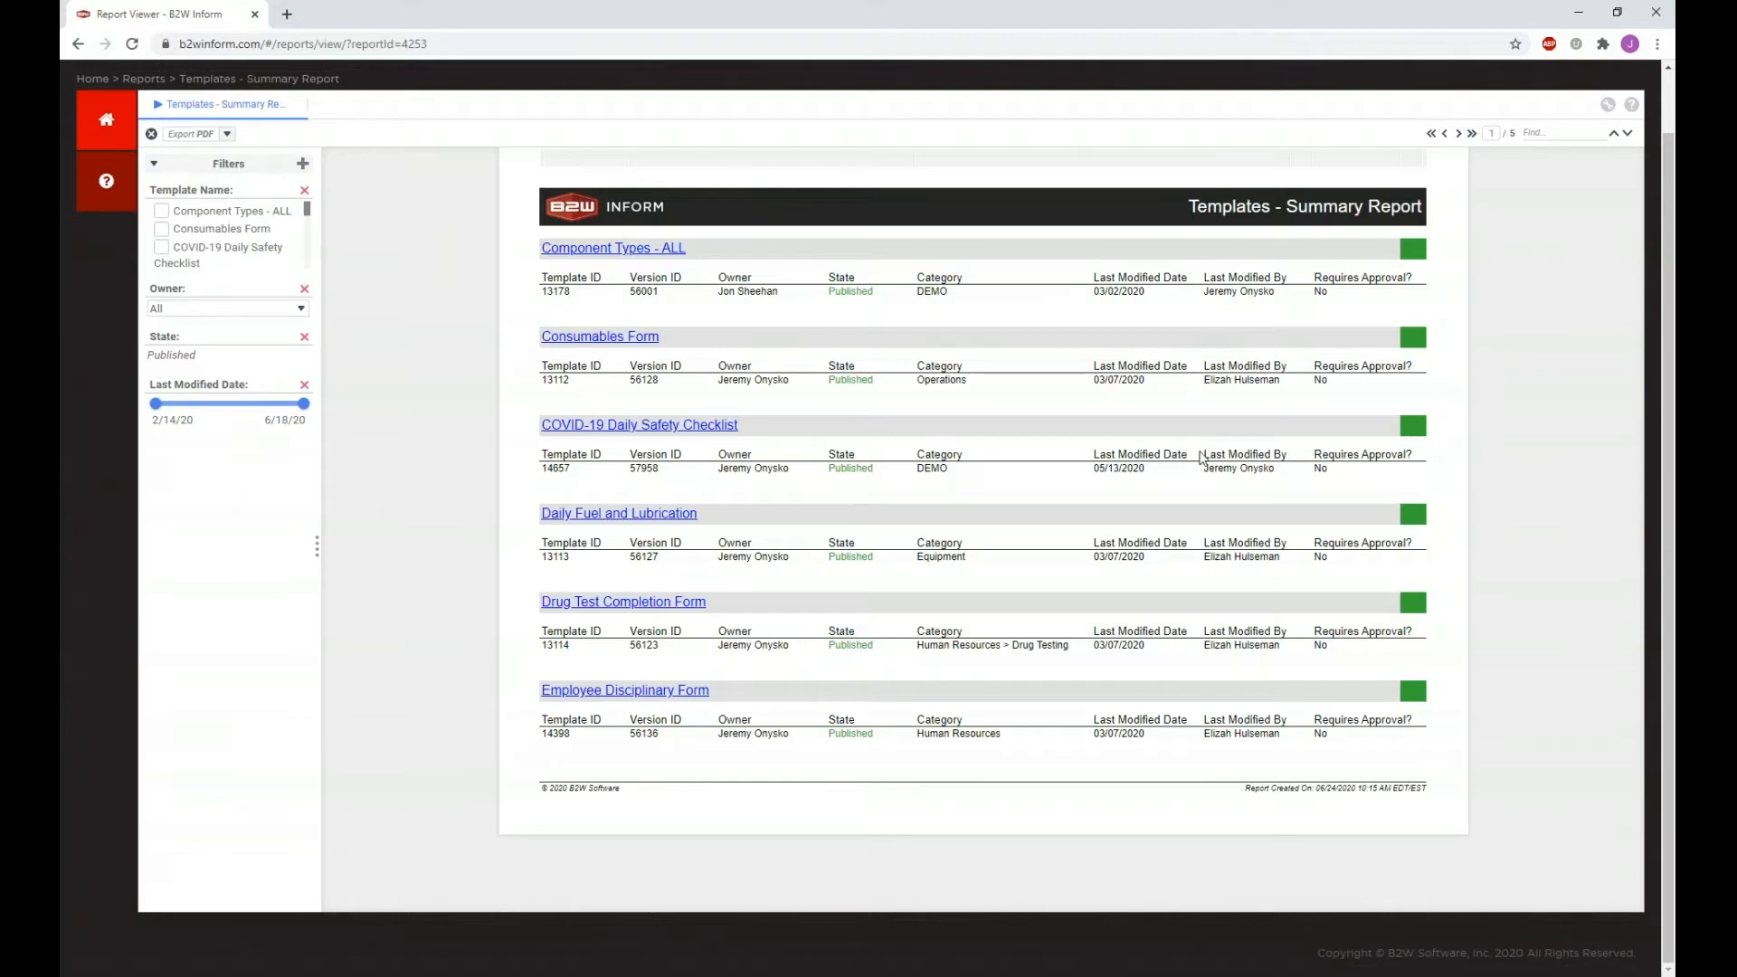
Step: Page through Templates - Summary Report, clear the Category column selection, then go Home to Reports
click(1459, 134)
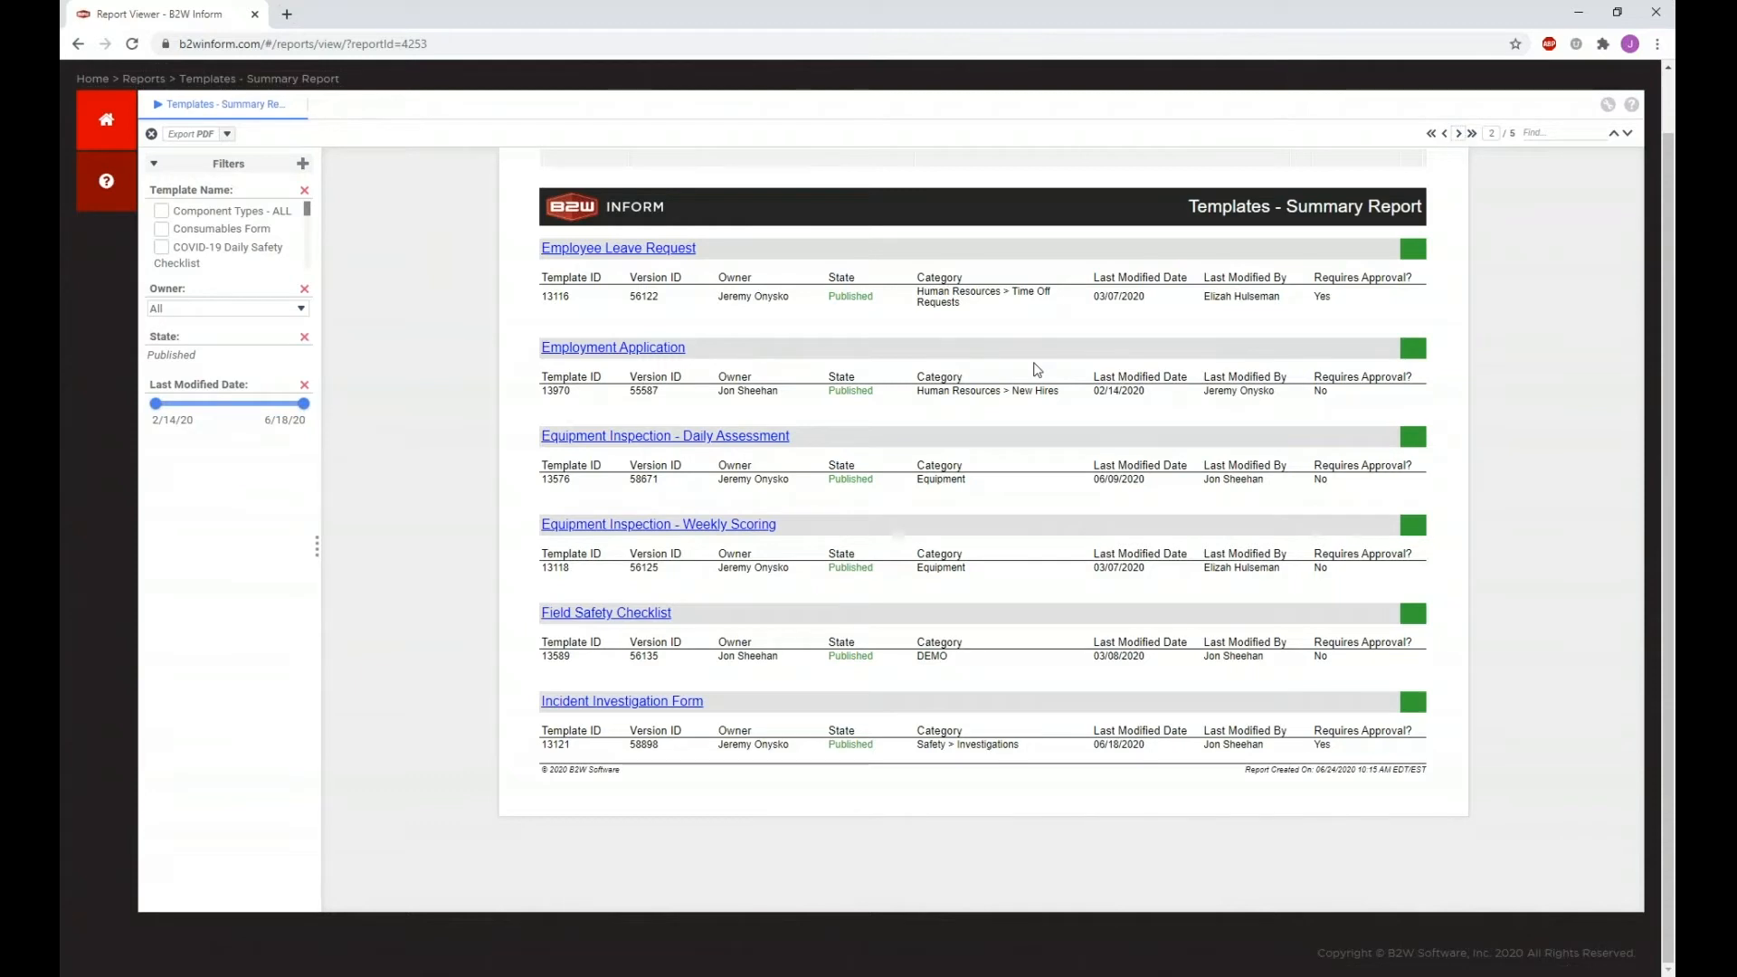
click(1022, 301)
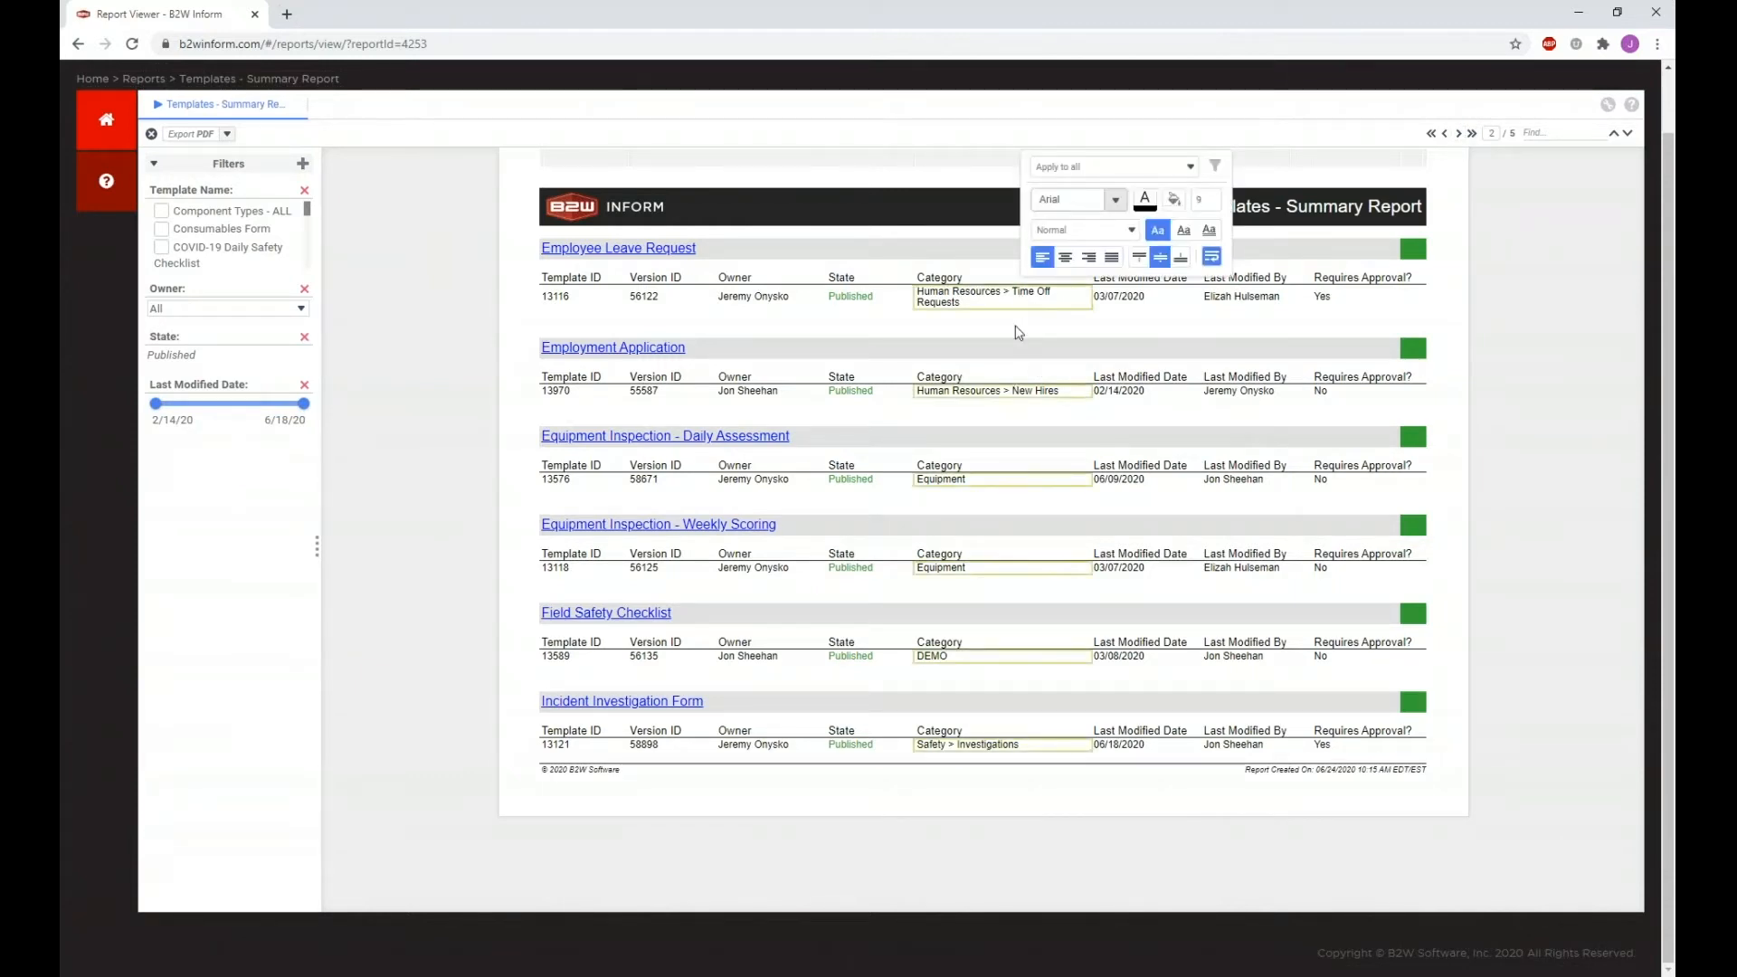
click(1018, 333)
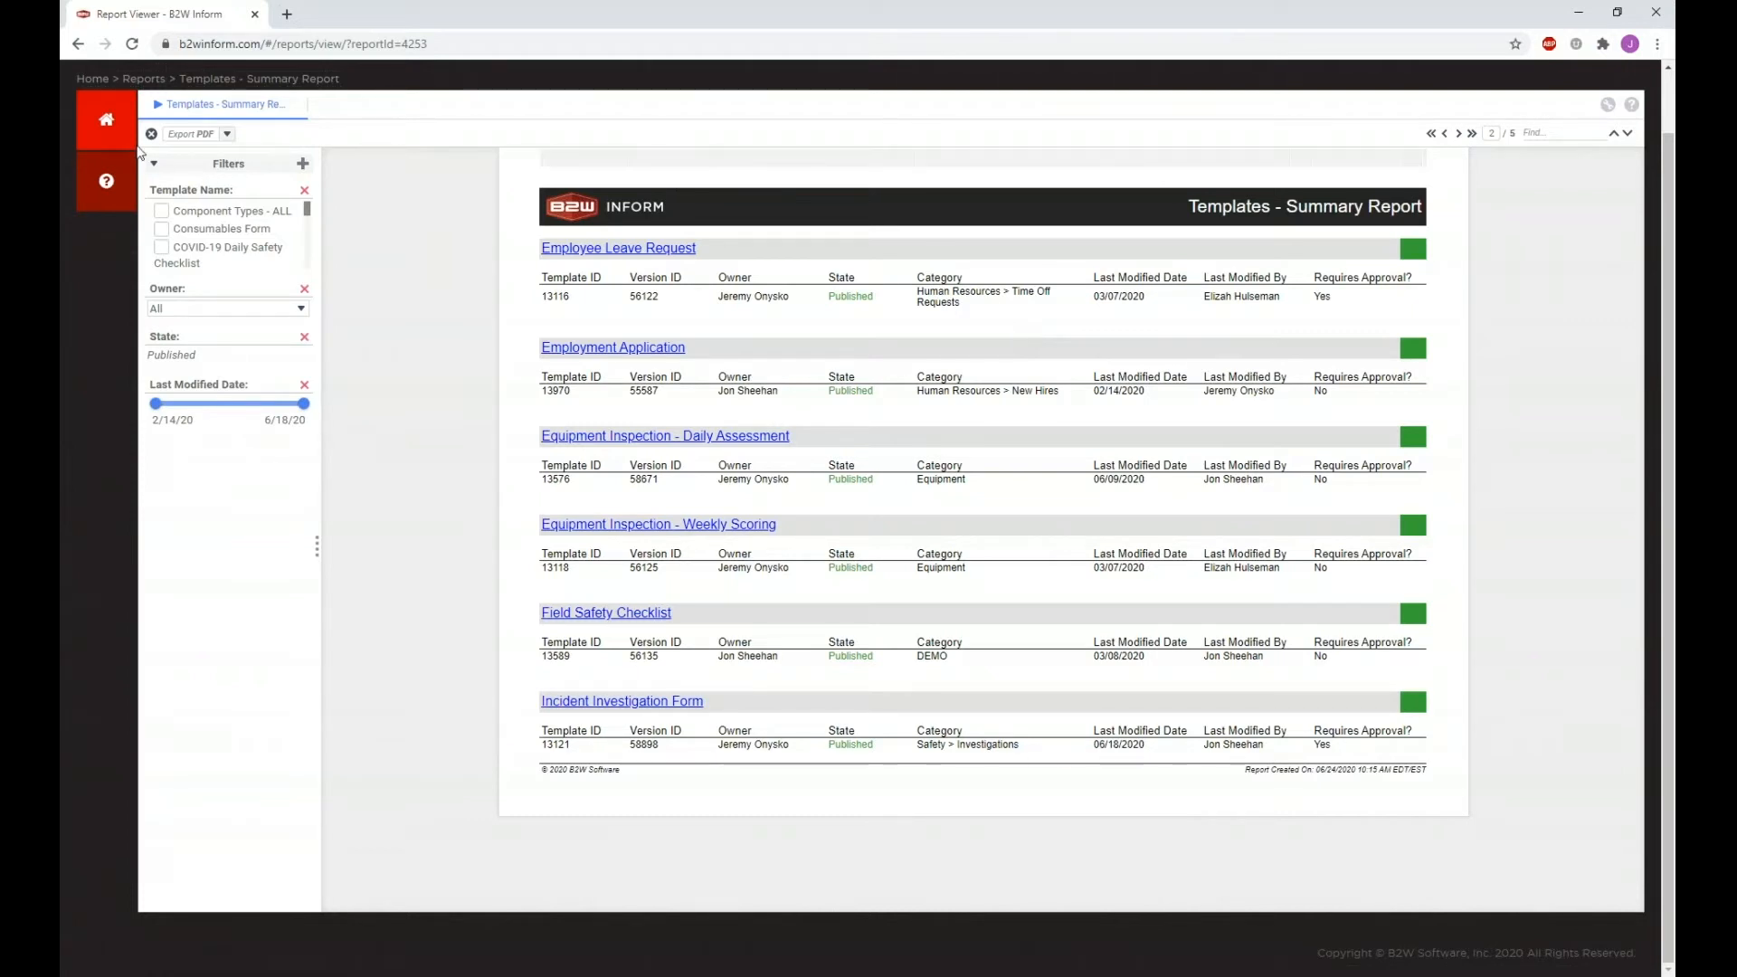
click(106, 120)
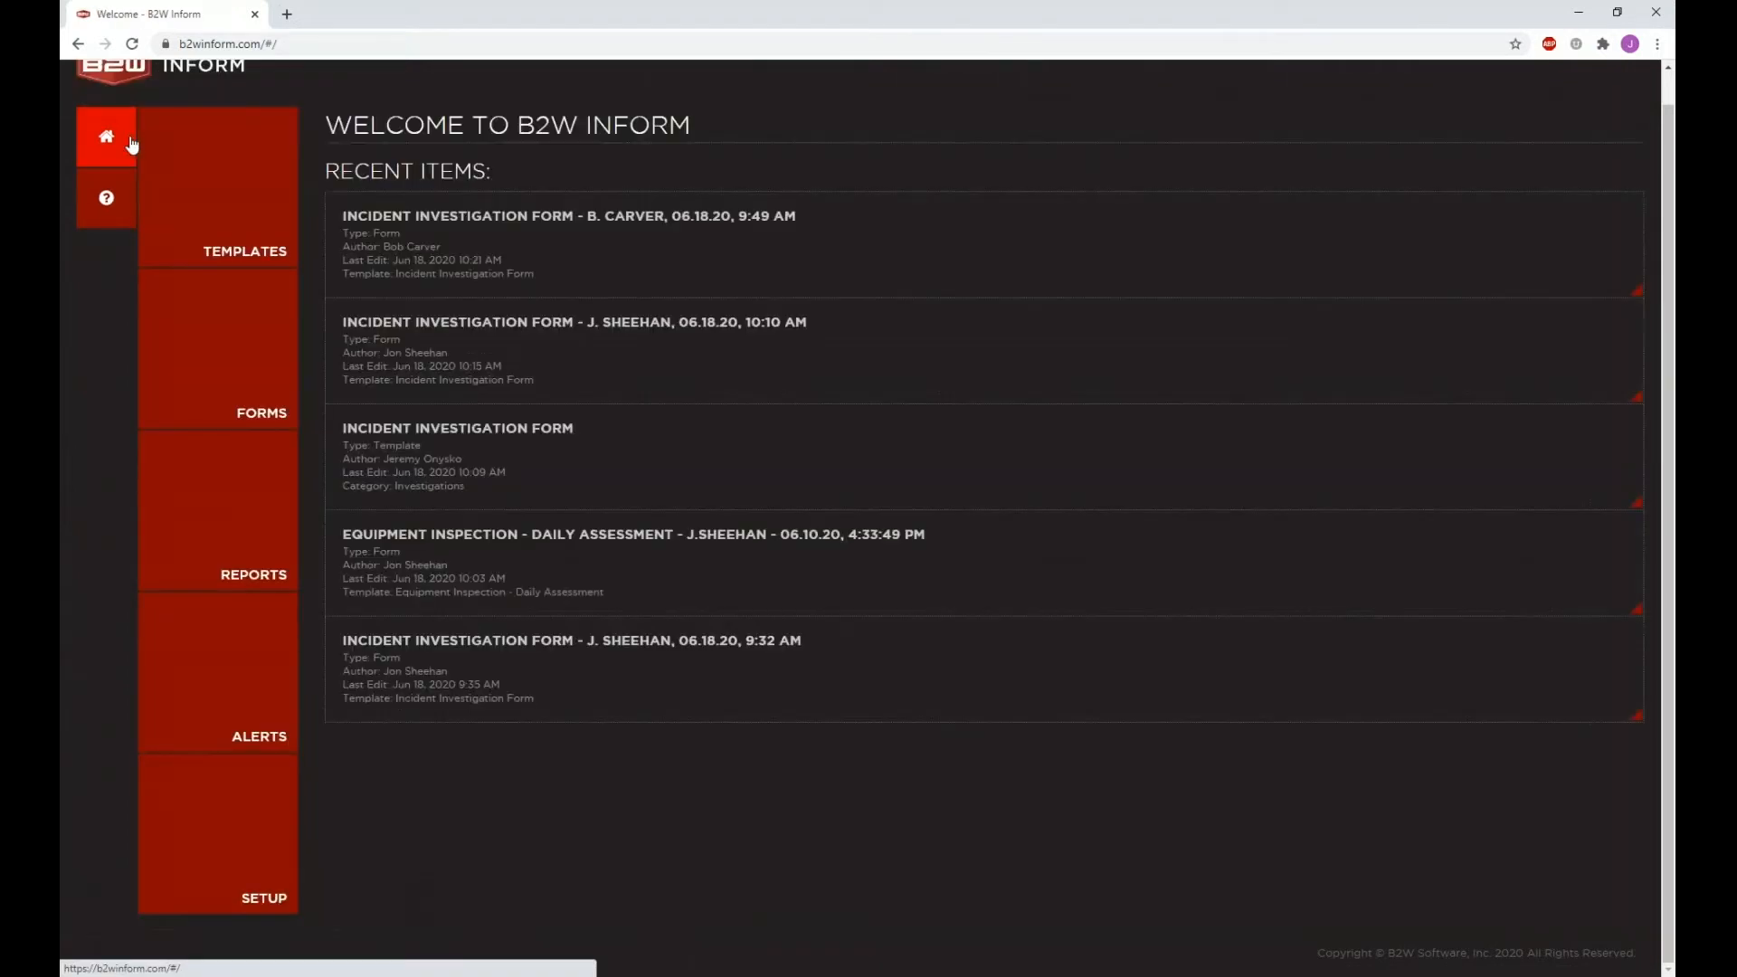
click(229, 501)
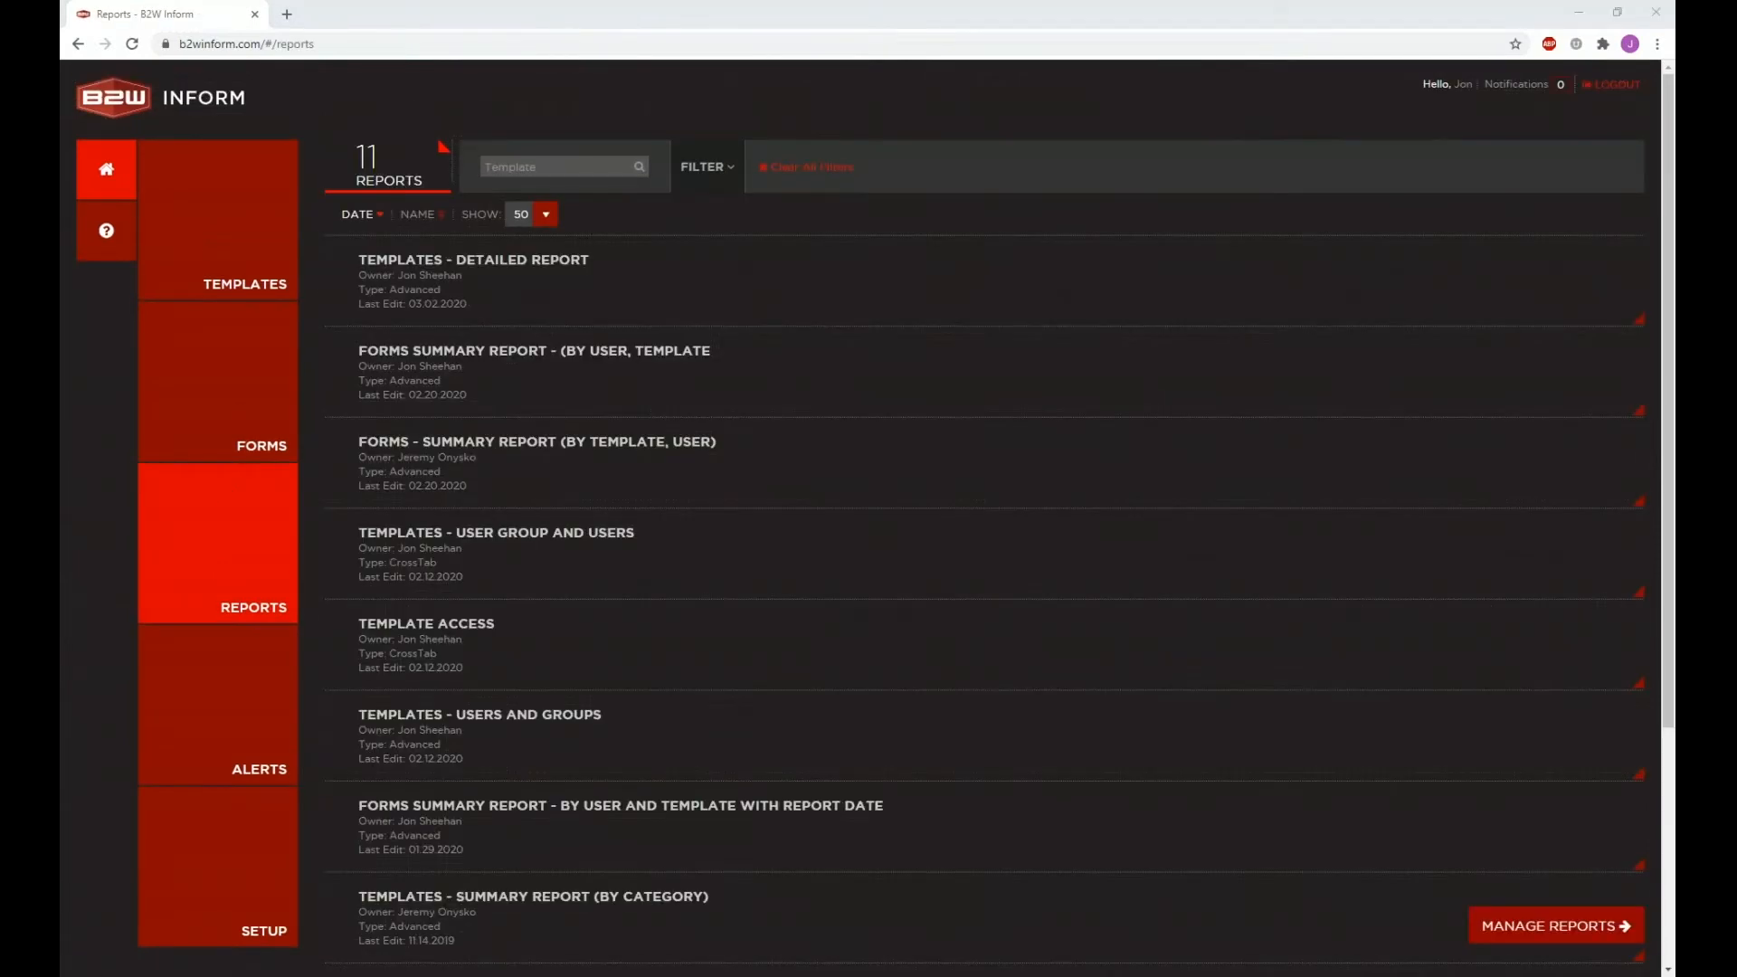
Step: Open the Report Manager with Manage Reports on the Reports page
click(1499, 941)
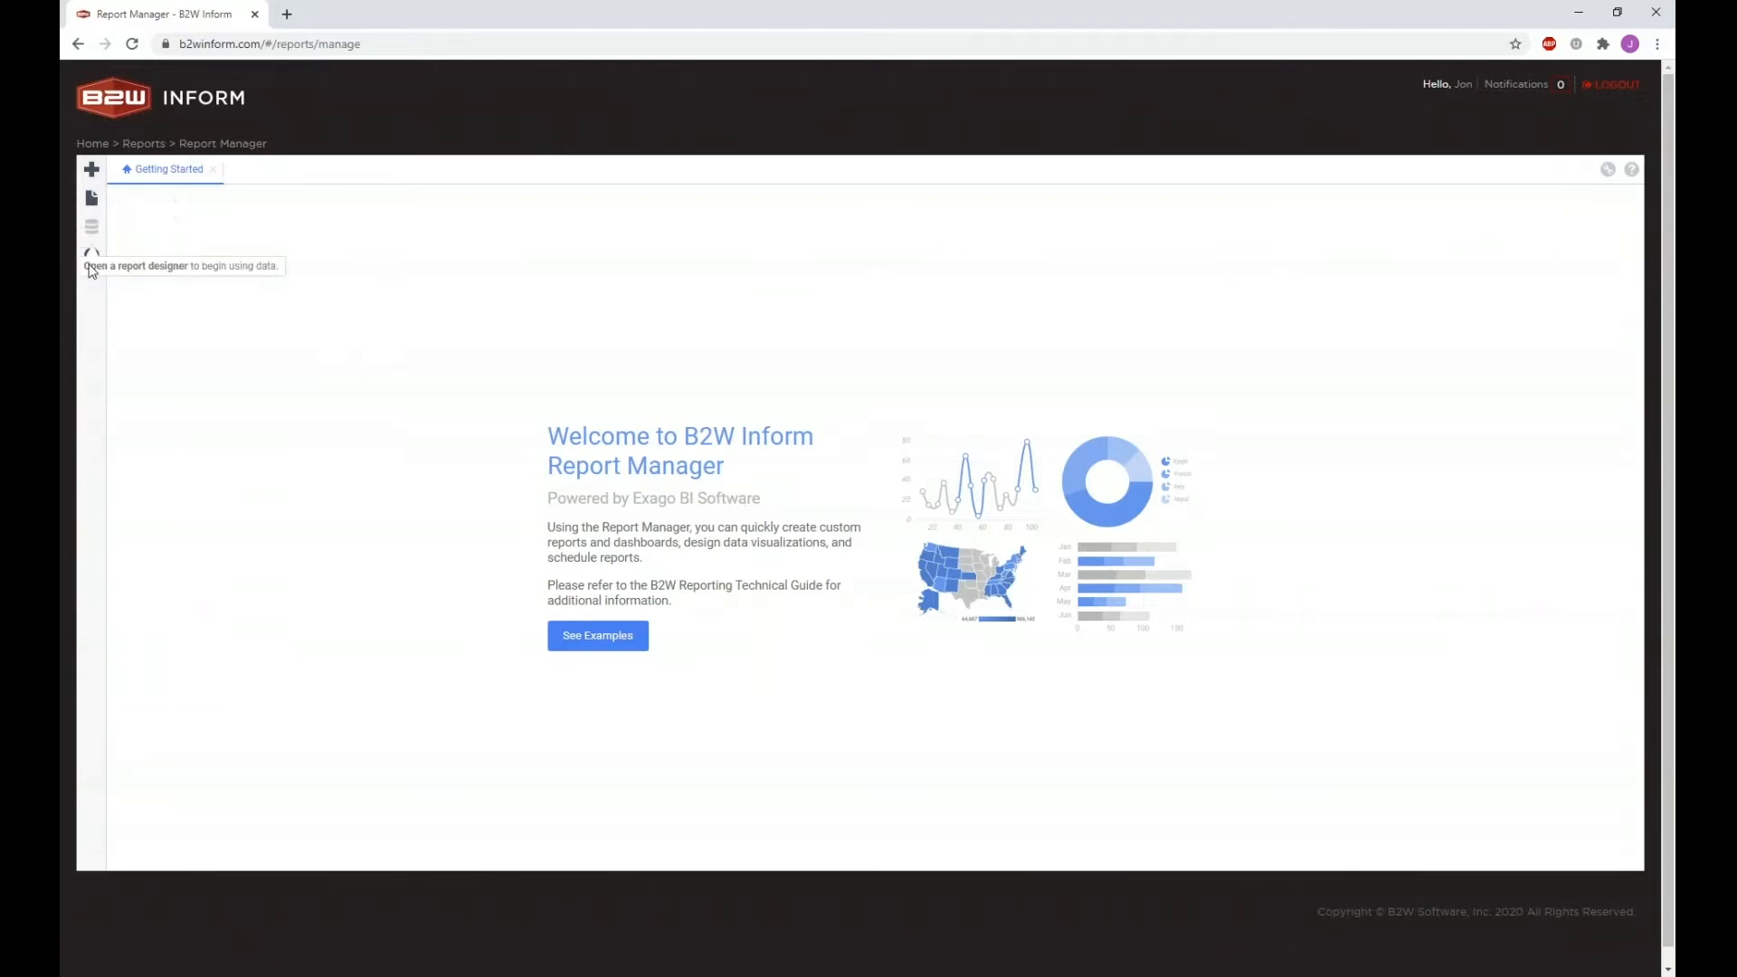
Step: Show the Advanced, Dashboard, Express, CrossTab and Chained new-report types in Report Manager
click(92, 171)
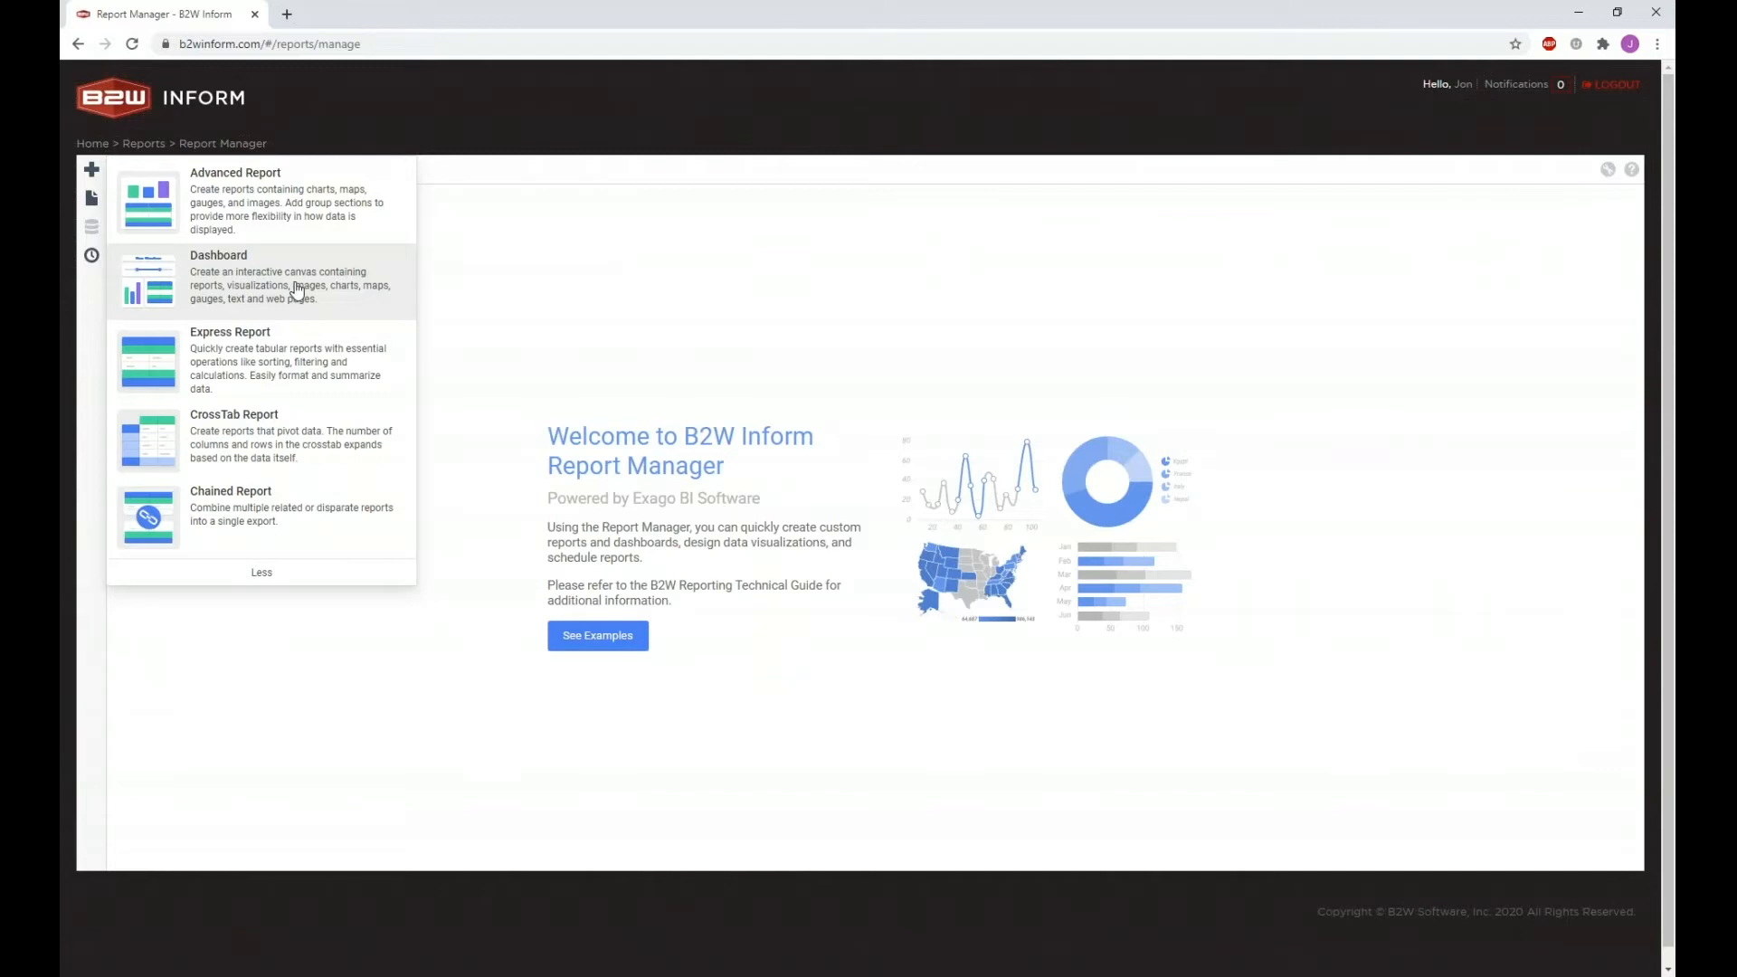
Step: Browse the report tree to Meta Data Reports > Forms and open Forms - Summary Report in the designer
click(94, 201)
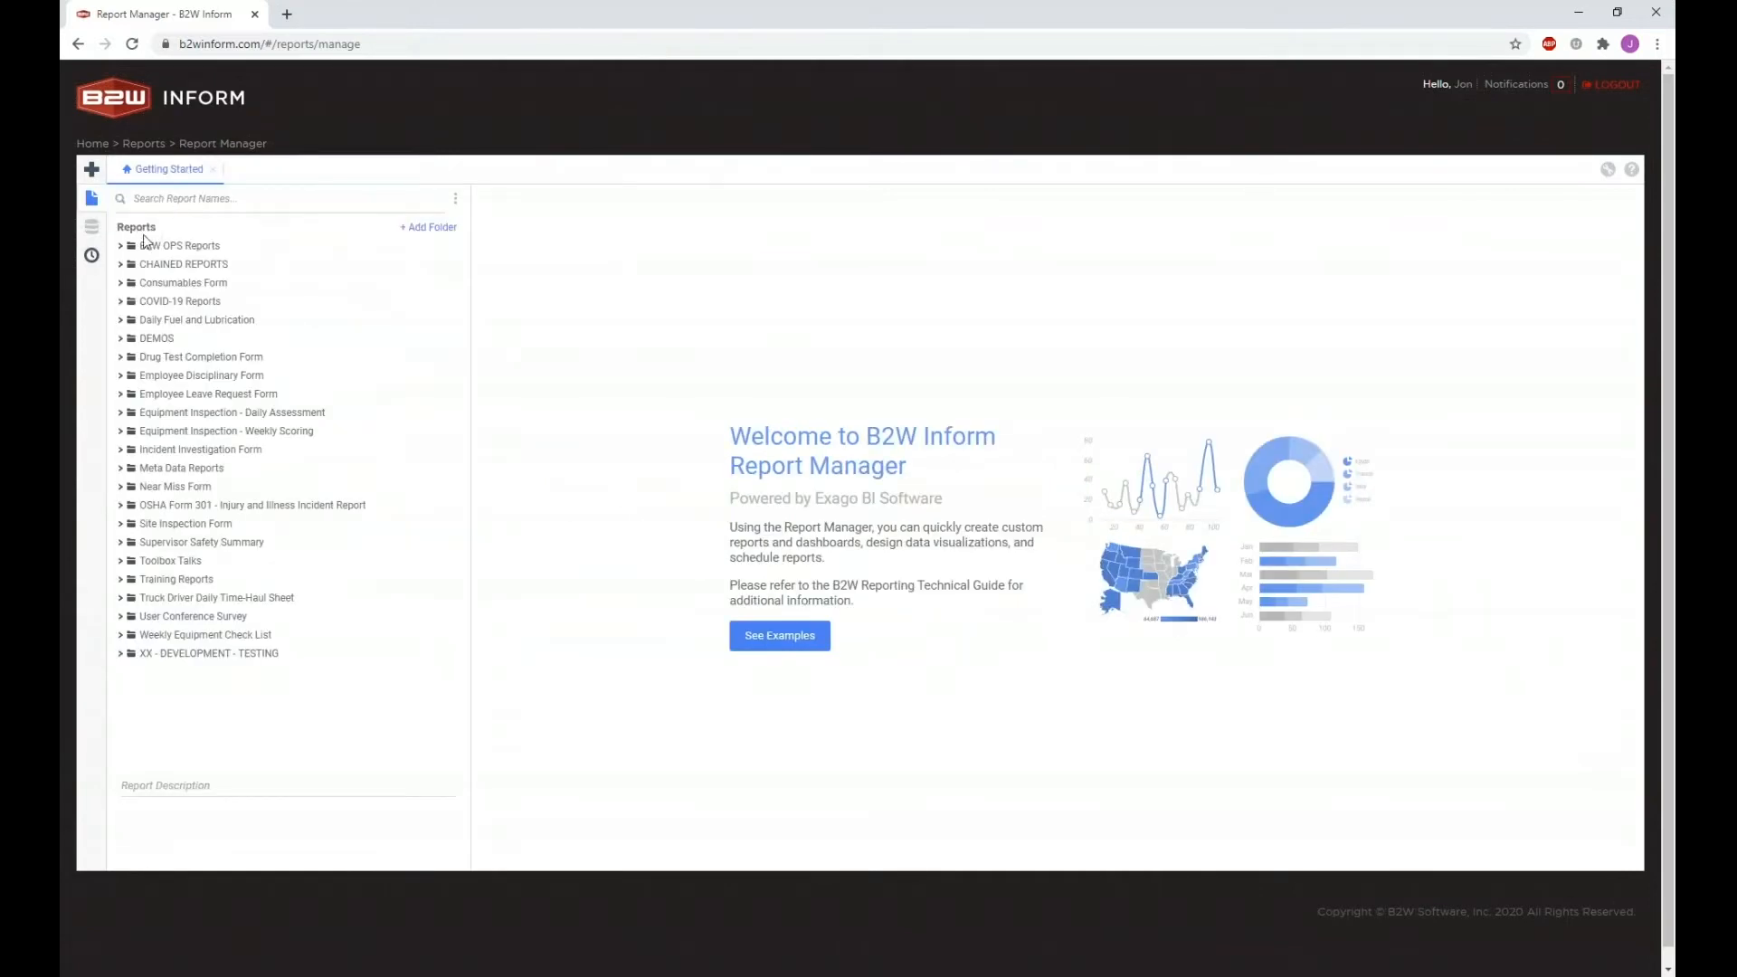
click(202, 470)
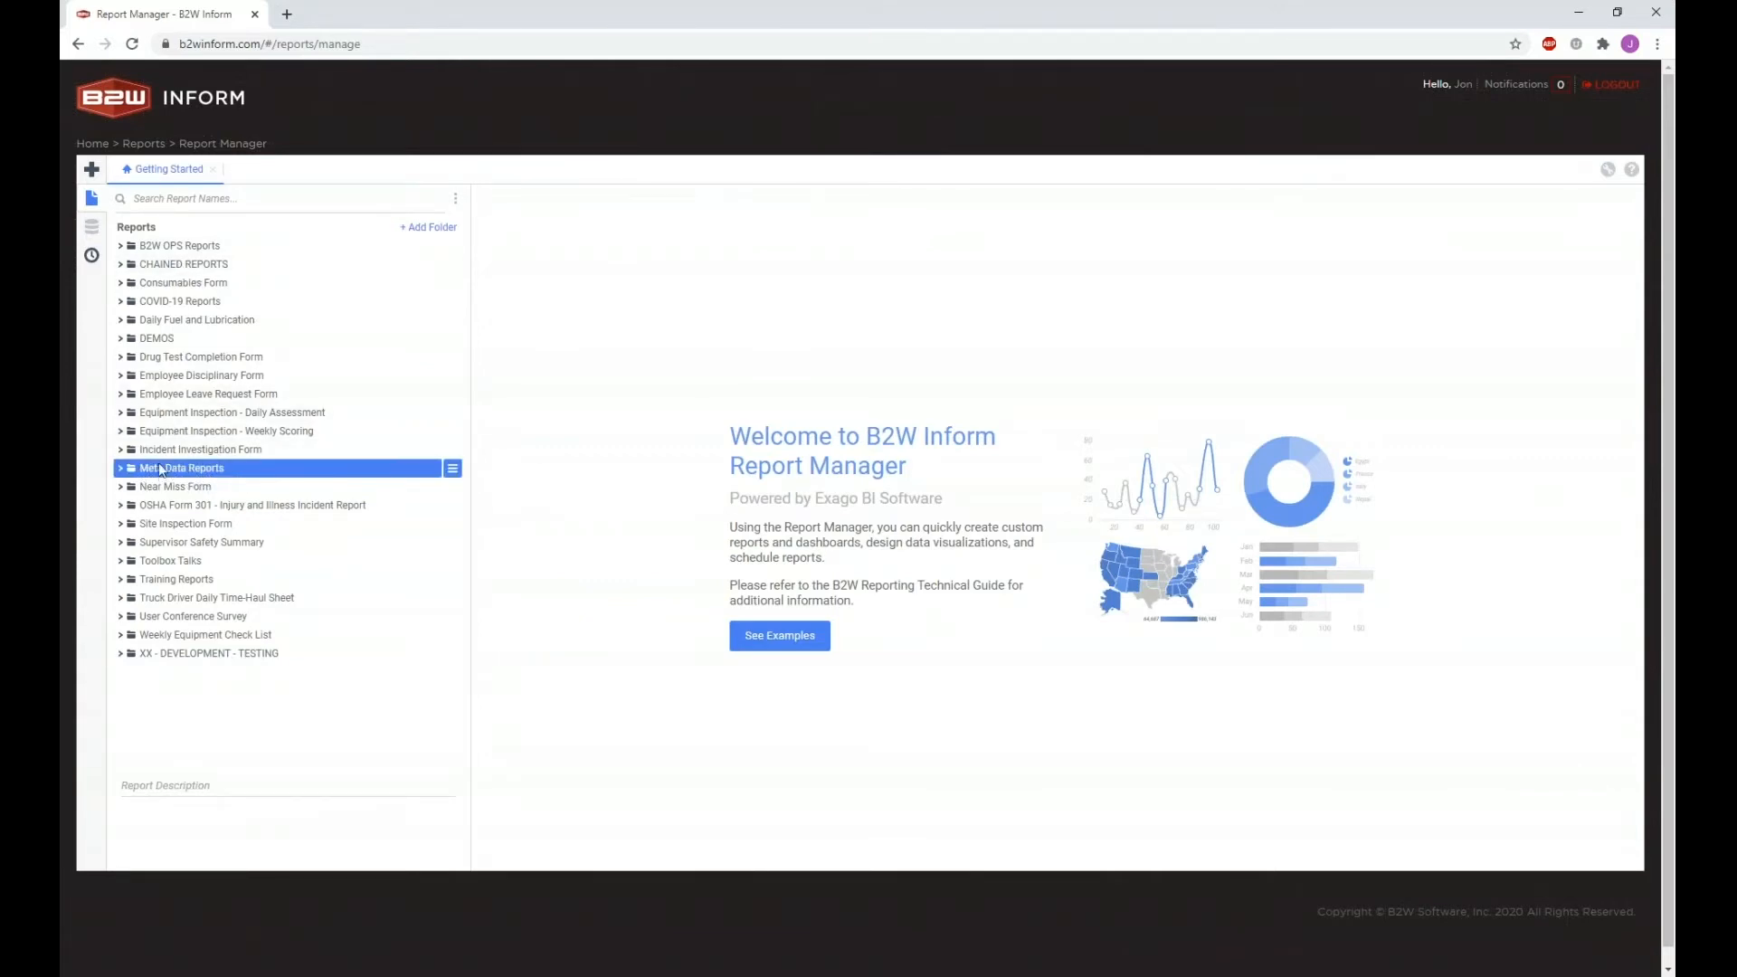
click(120, 468)
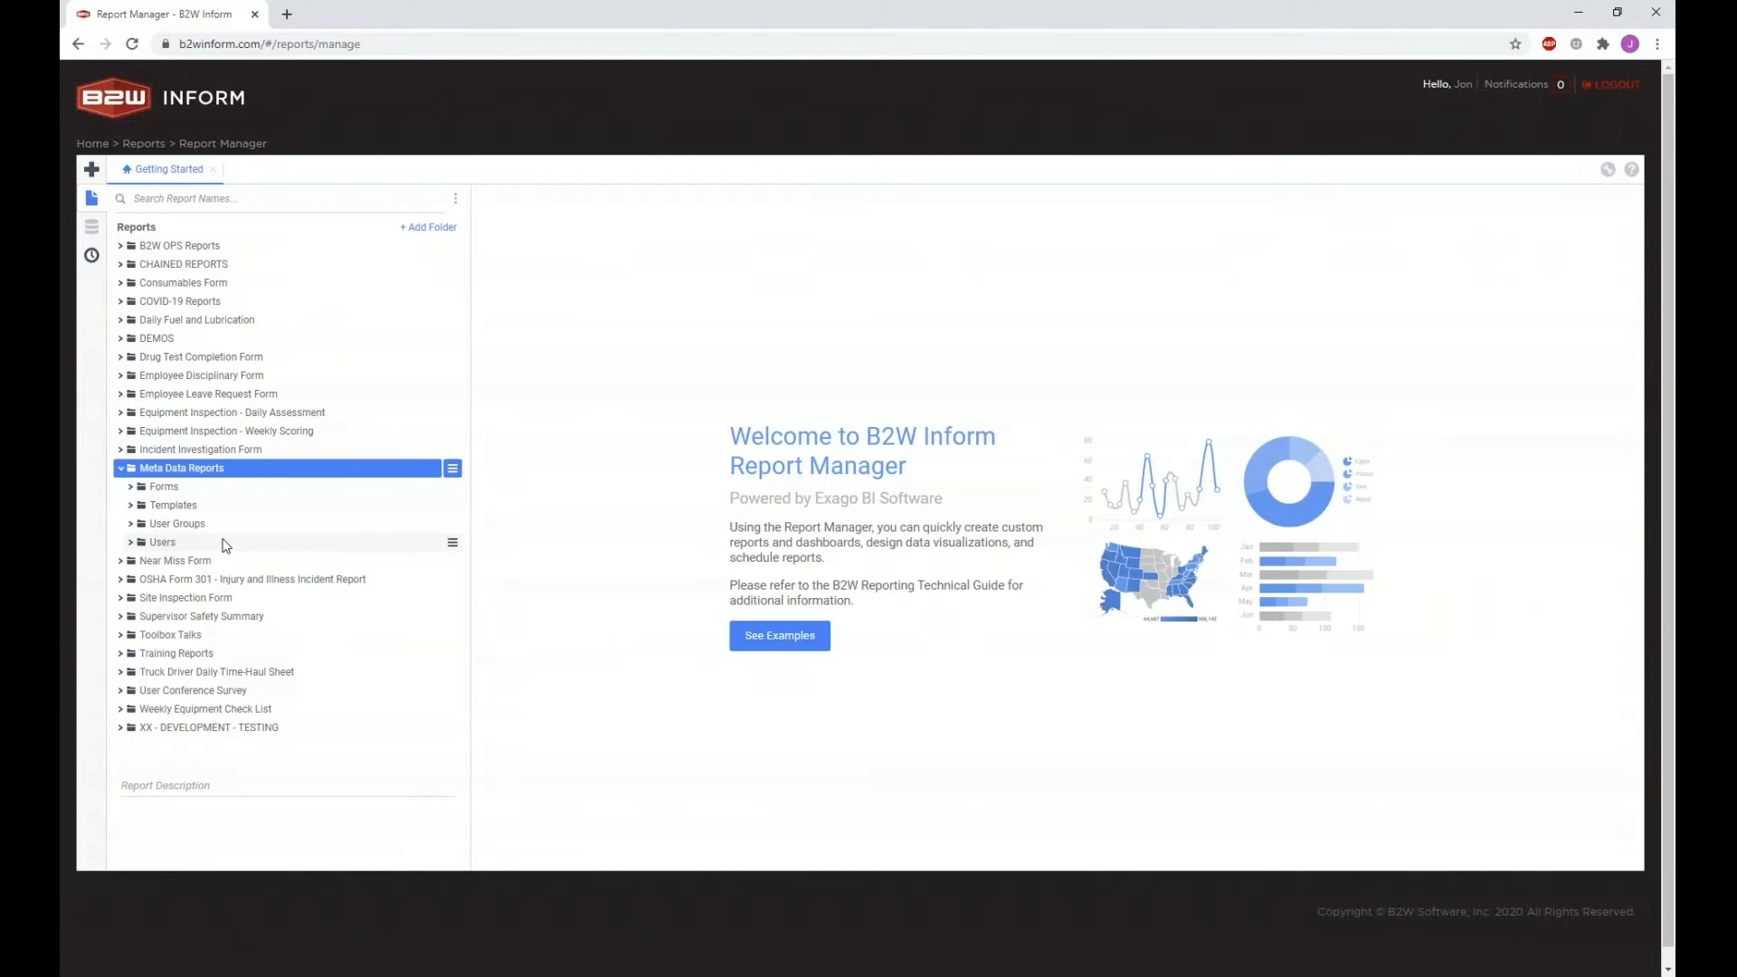
click(132, 488)
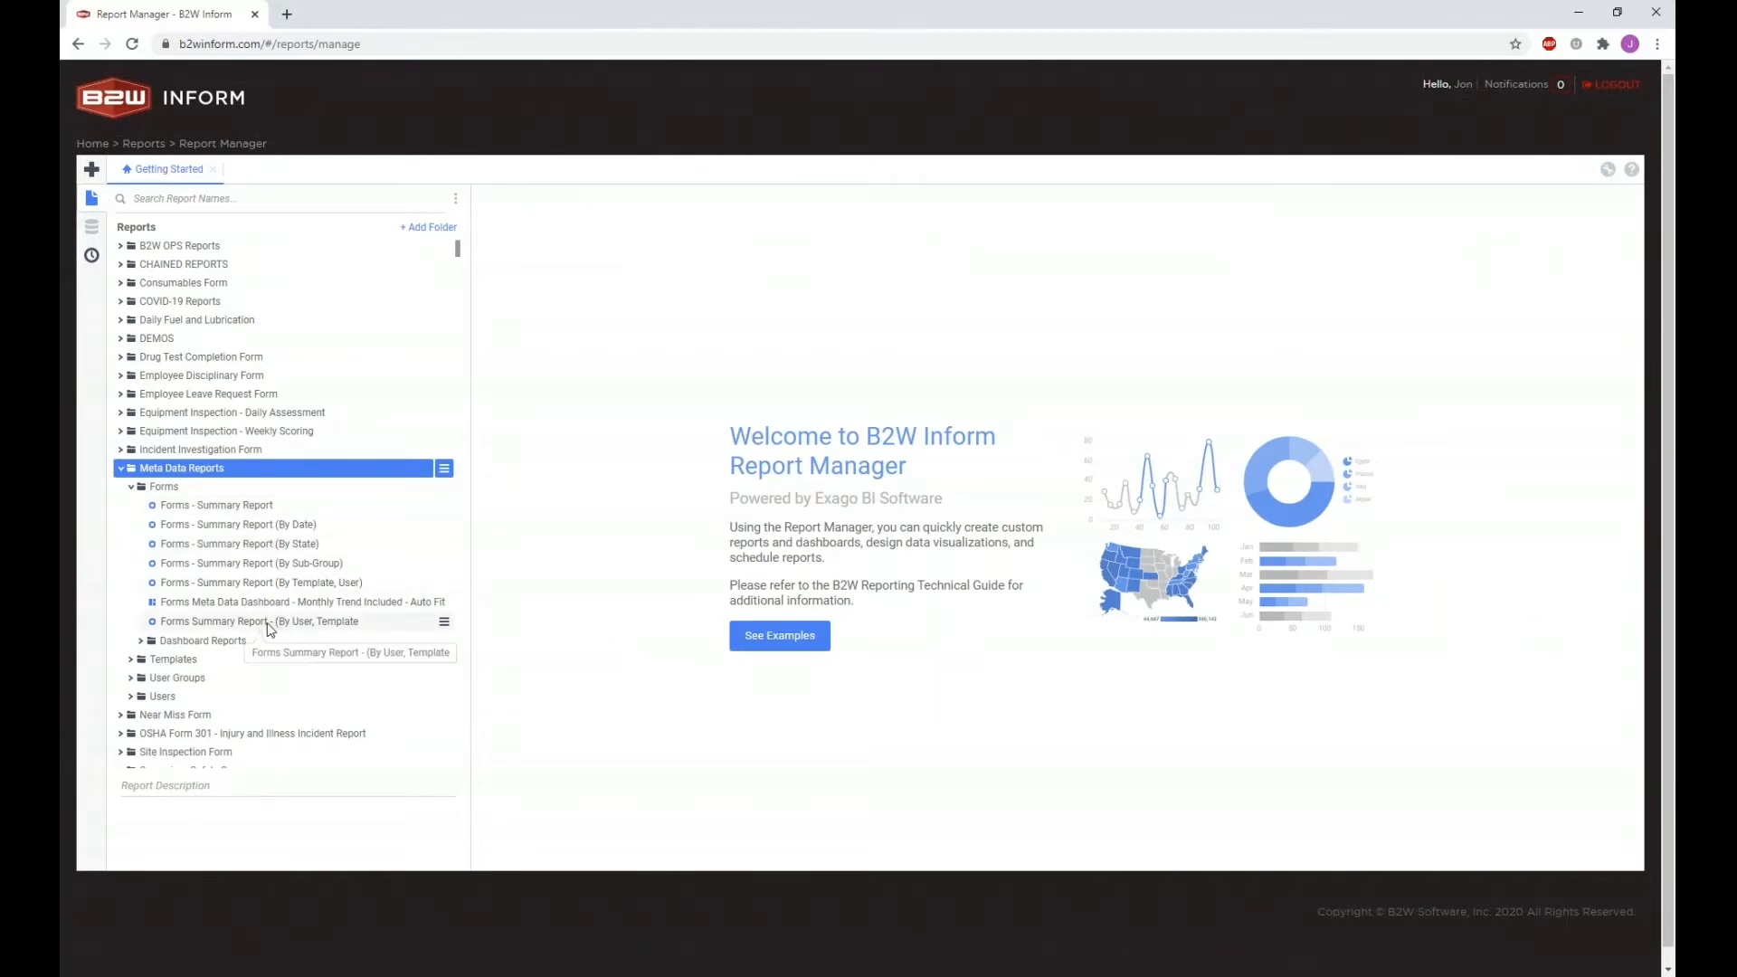
click(123, 471)
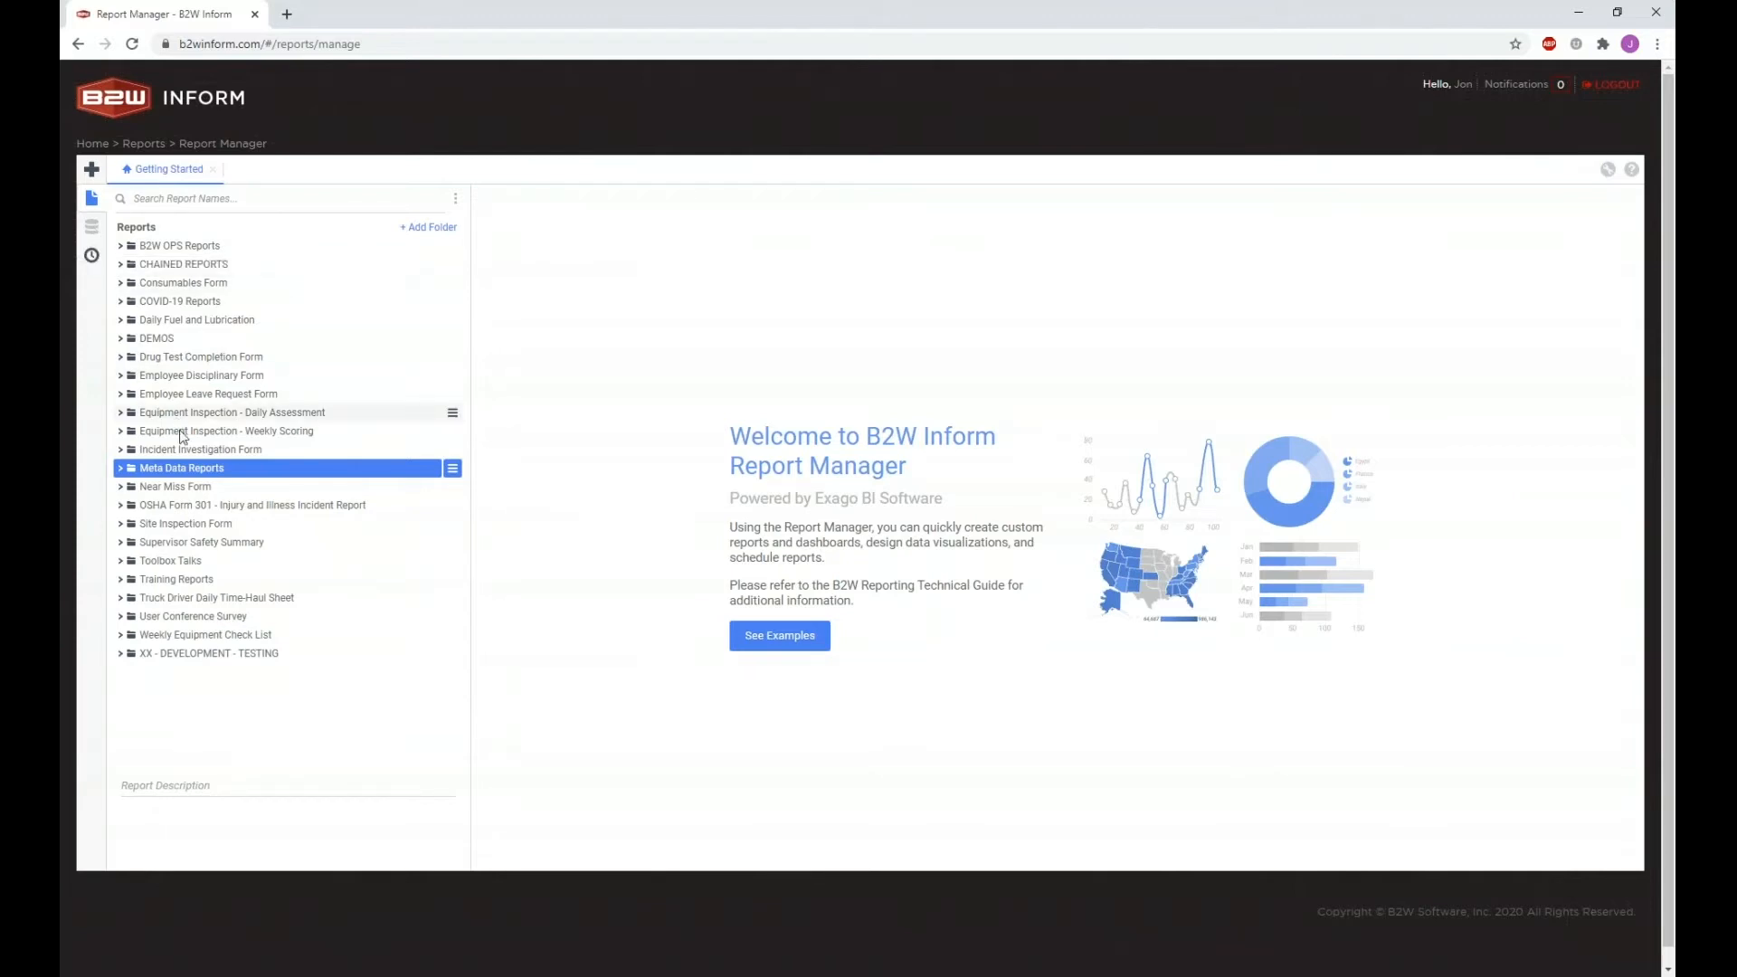
click(181, 468)
click(260, 507)
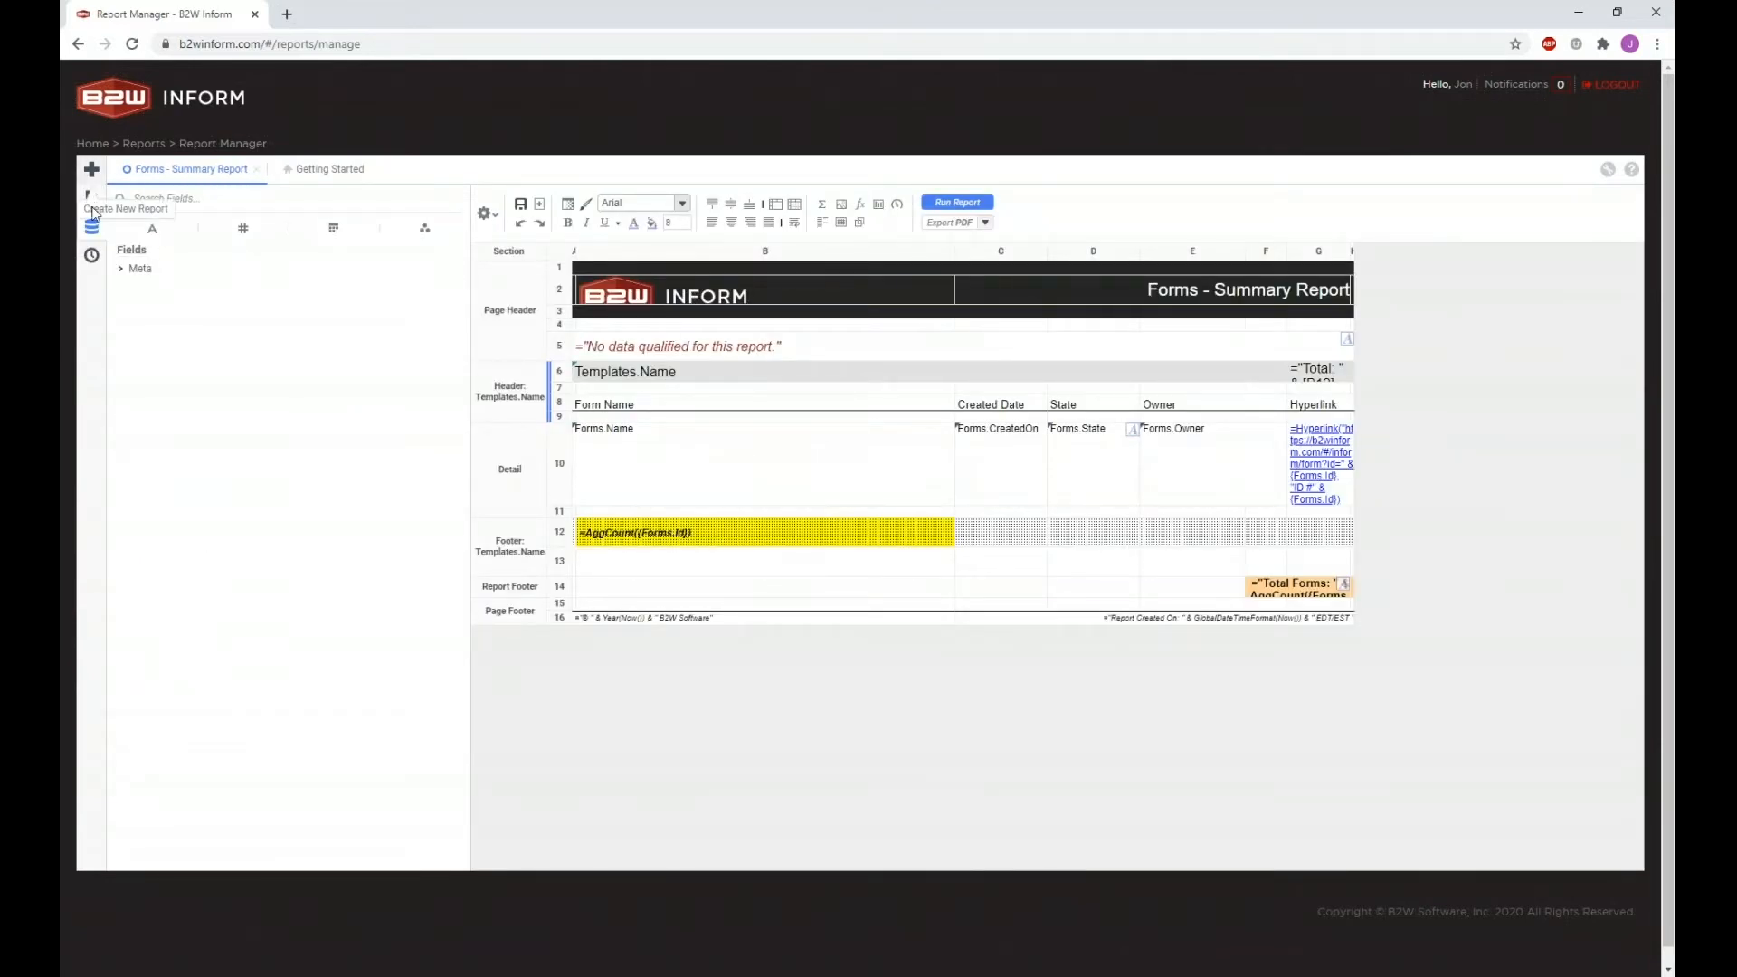
Step: Inspect the Meta > Forms fields, then bring up the Scheduled Reports list of three schedules
click(131, 269)
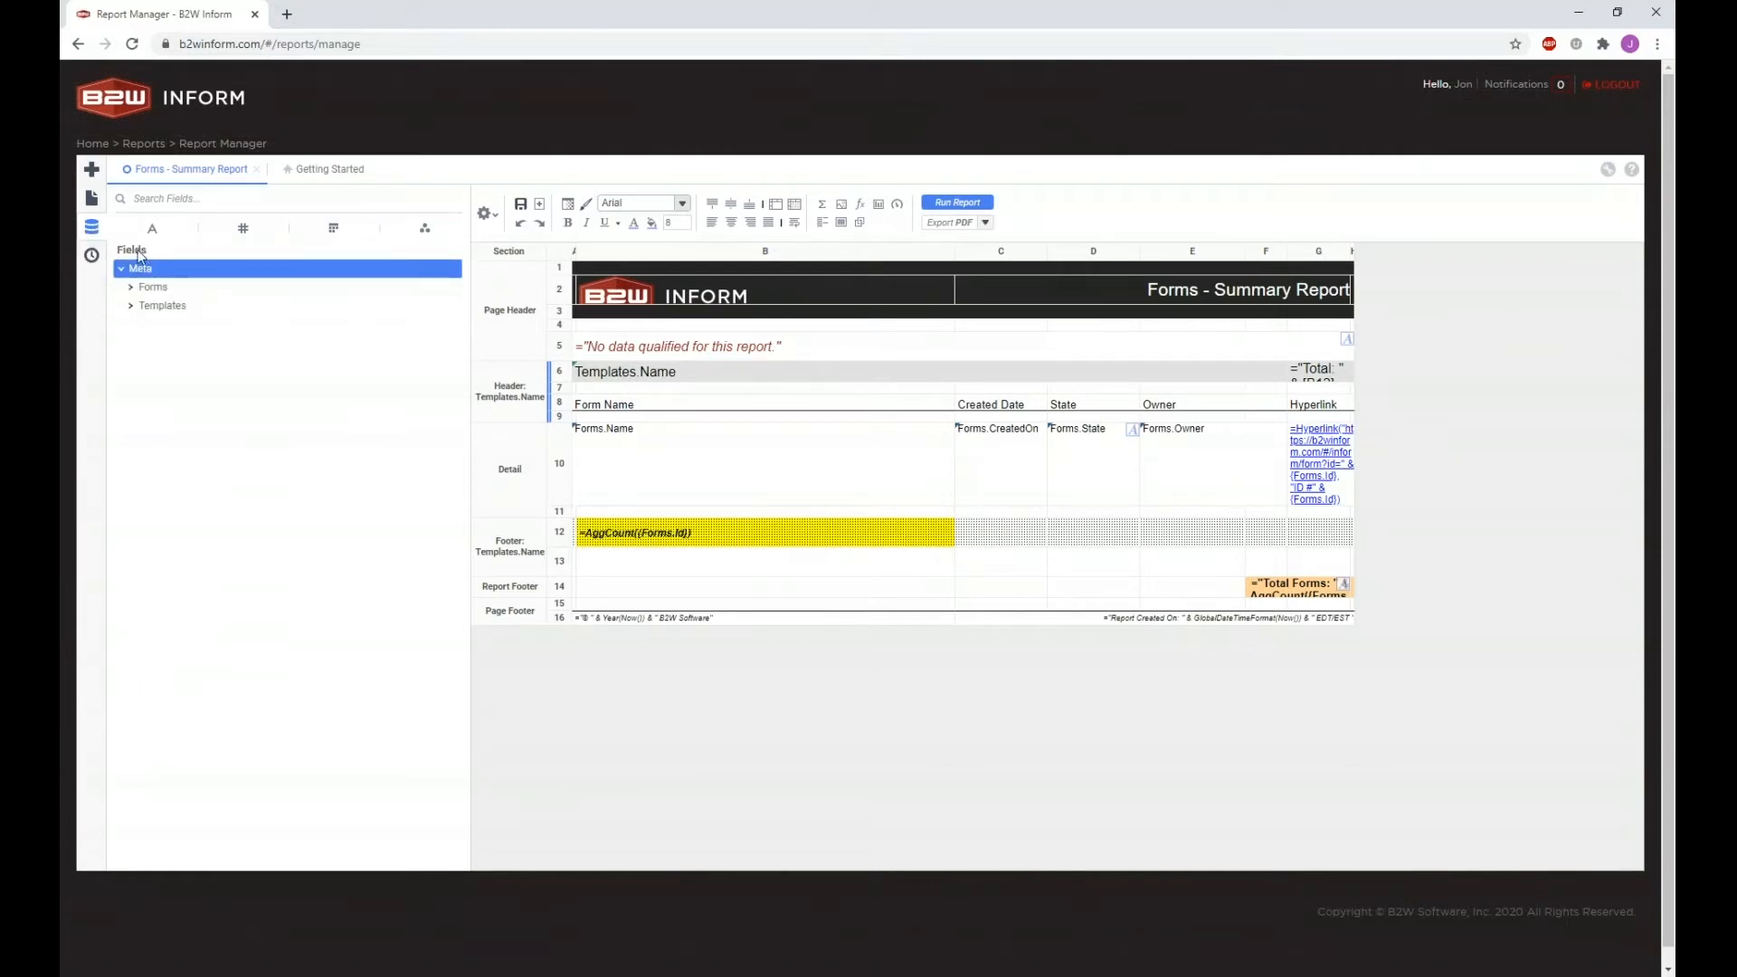
click(131, 288)
click(133, 289)
click(132, 289)
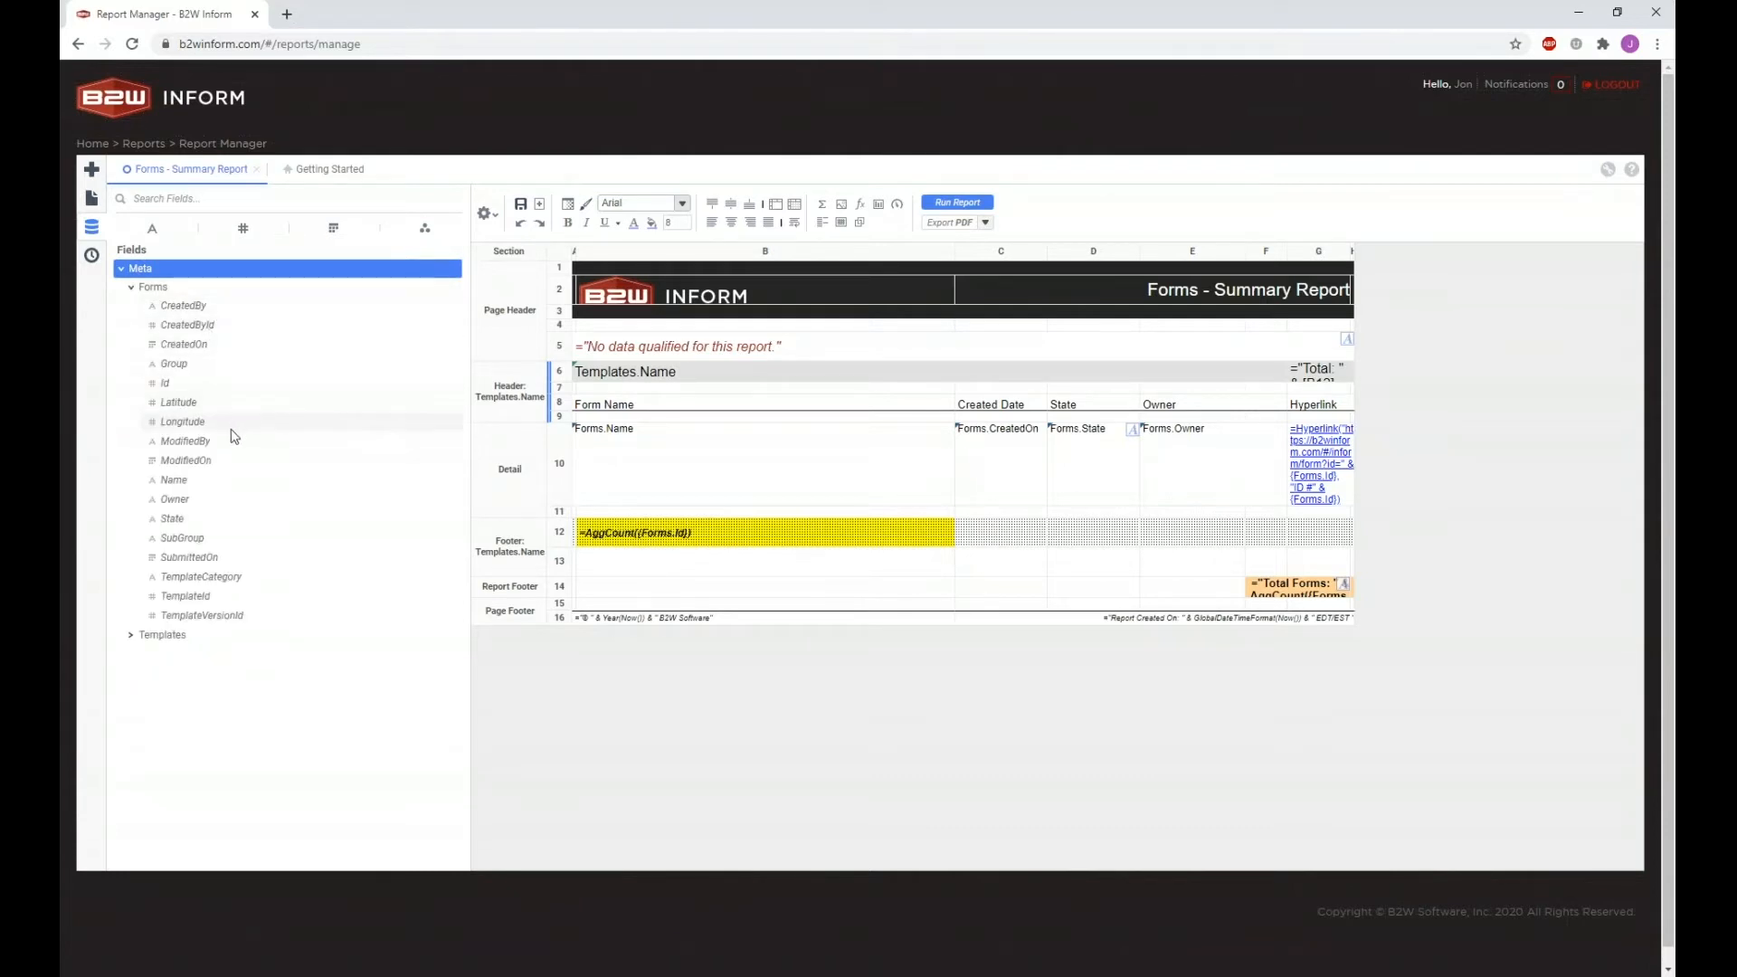
mouse_move(226, 446)
mouse_down()
mouse_move(900, 452)
mouse_move(909, 362)
mouse_move(158, 452)
mouse_move(198, 435)
mouse_up()
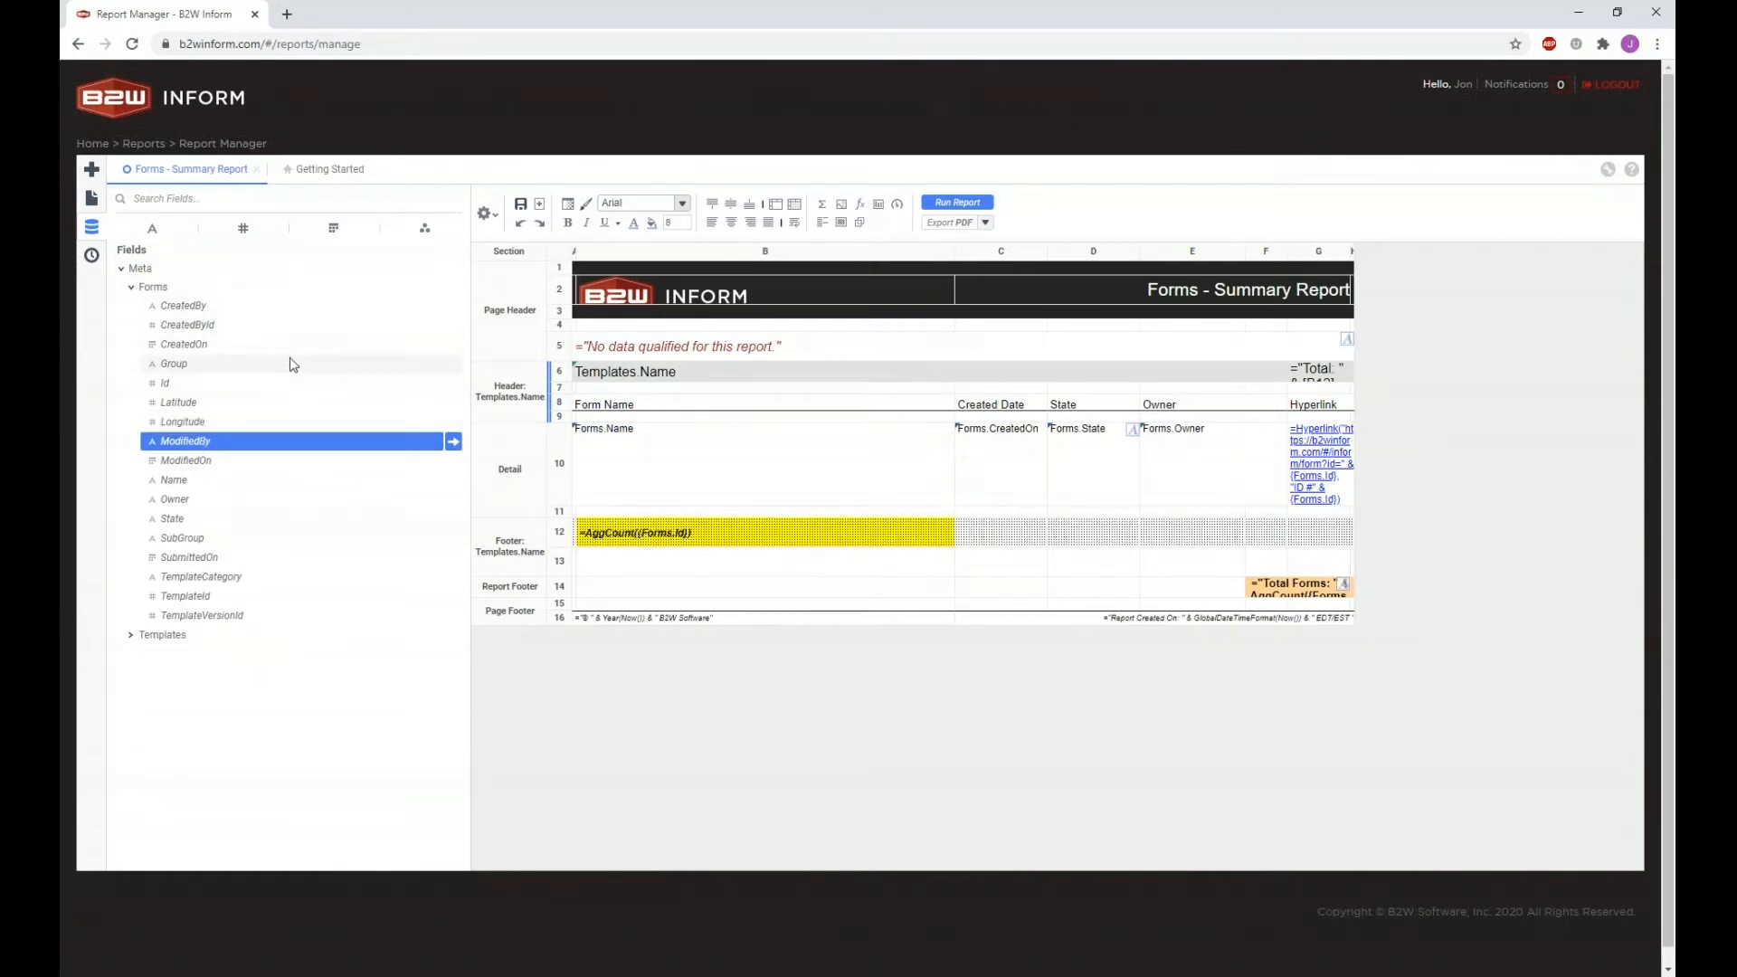
click(123, 271)
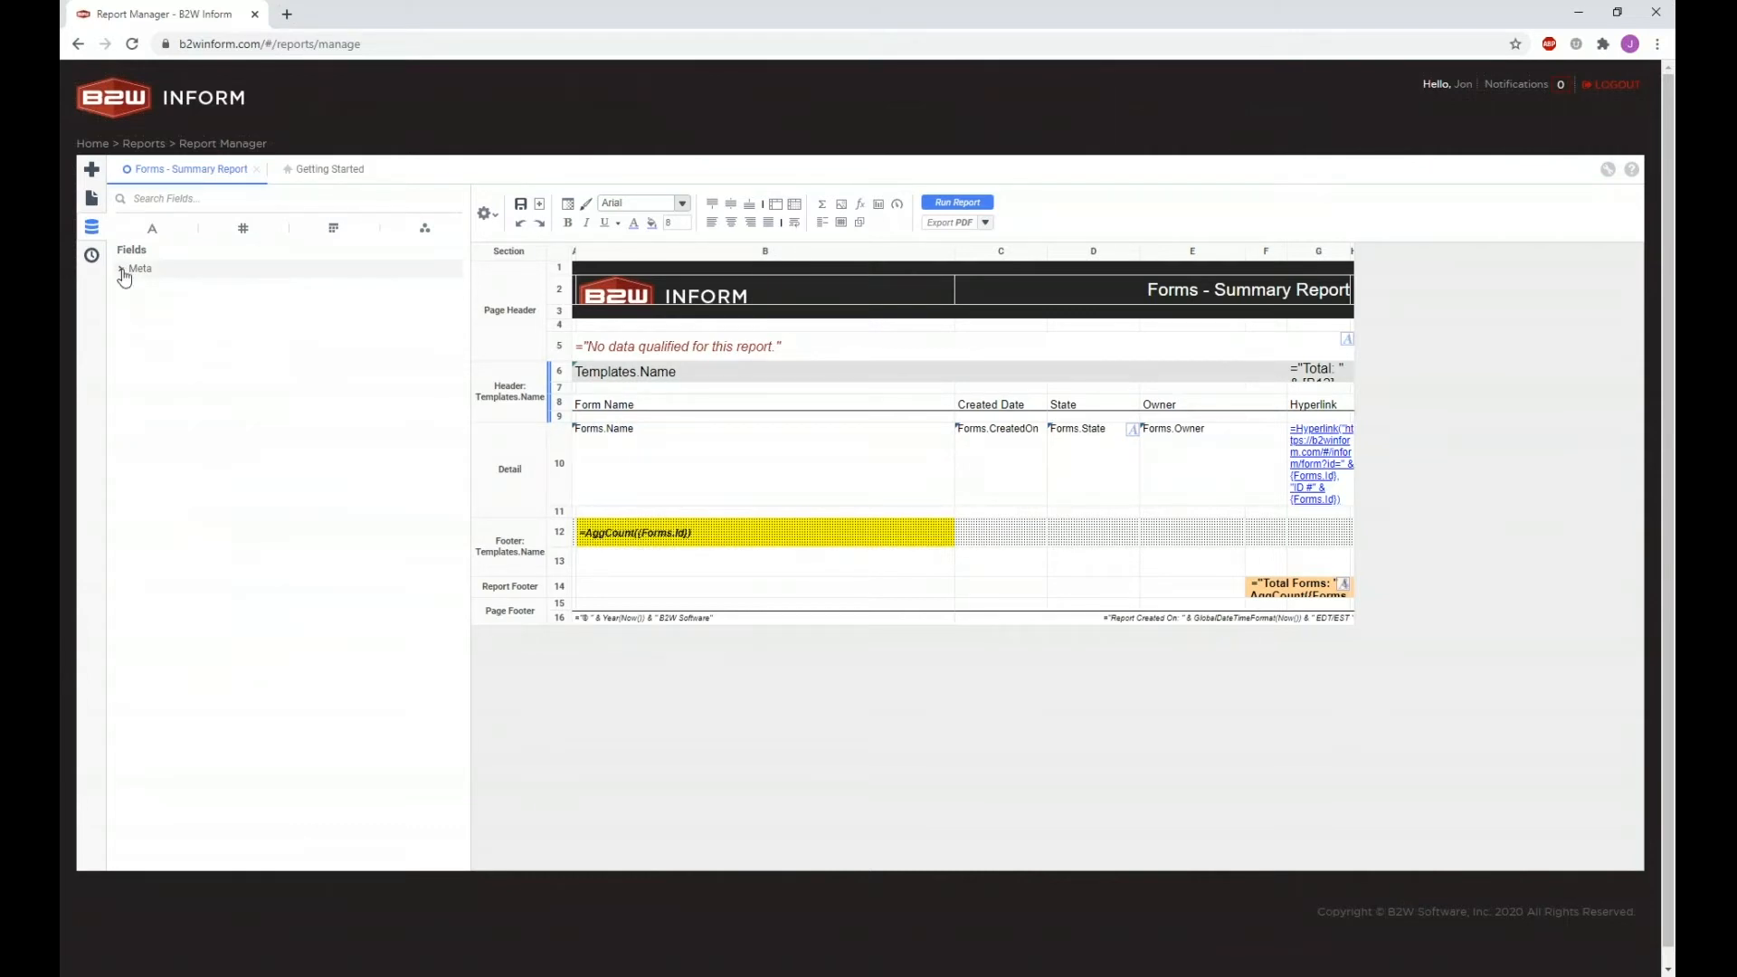
click(94, 257)
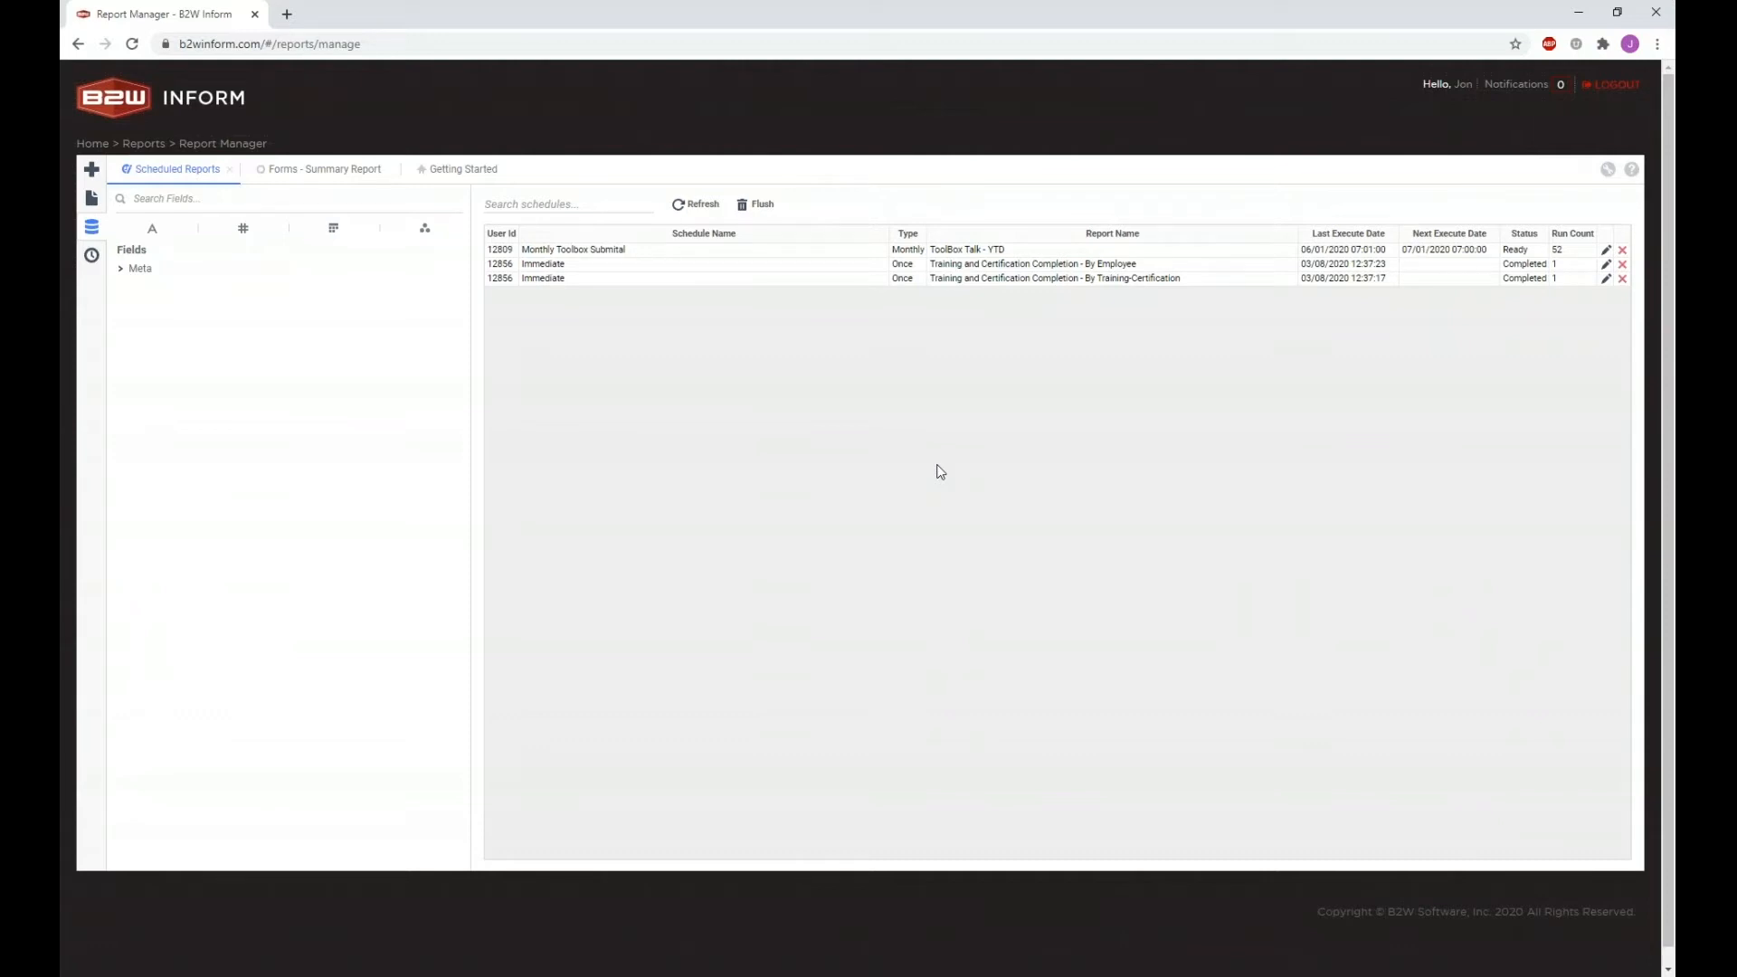
Step: Open Forms - Summary Report (By Date) from the report tree in a new designer tab
click(91, 201)
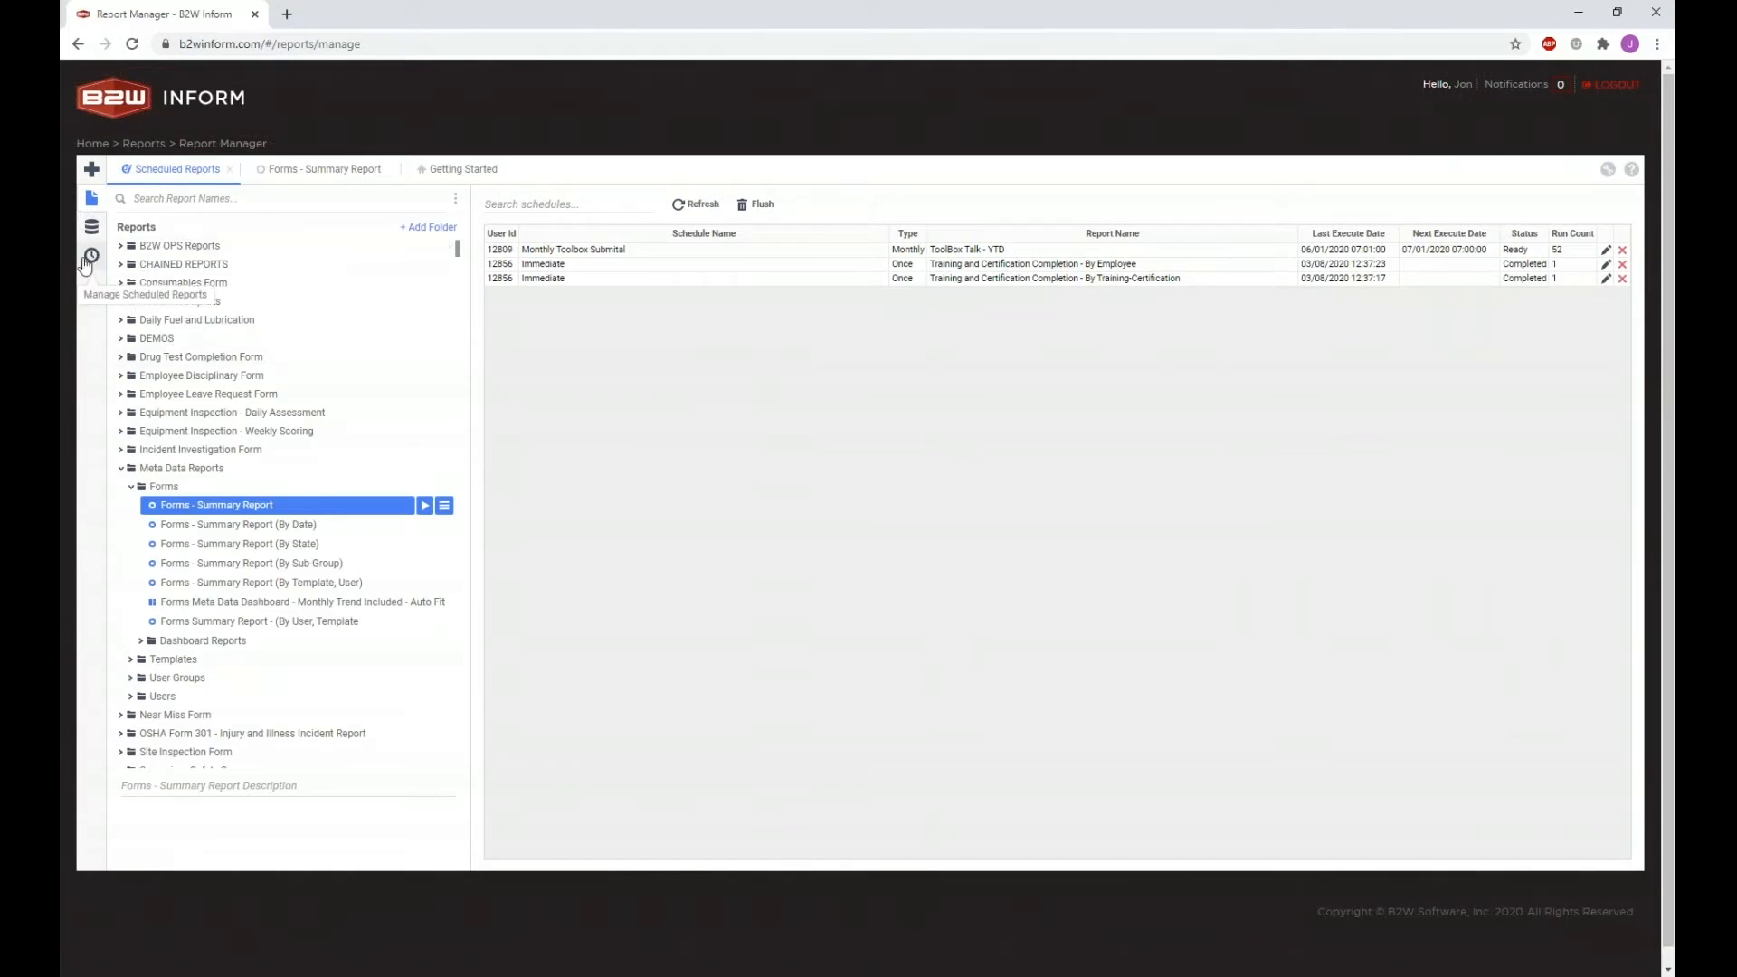
click(362, 172)
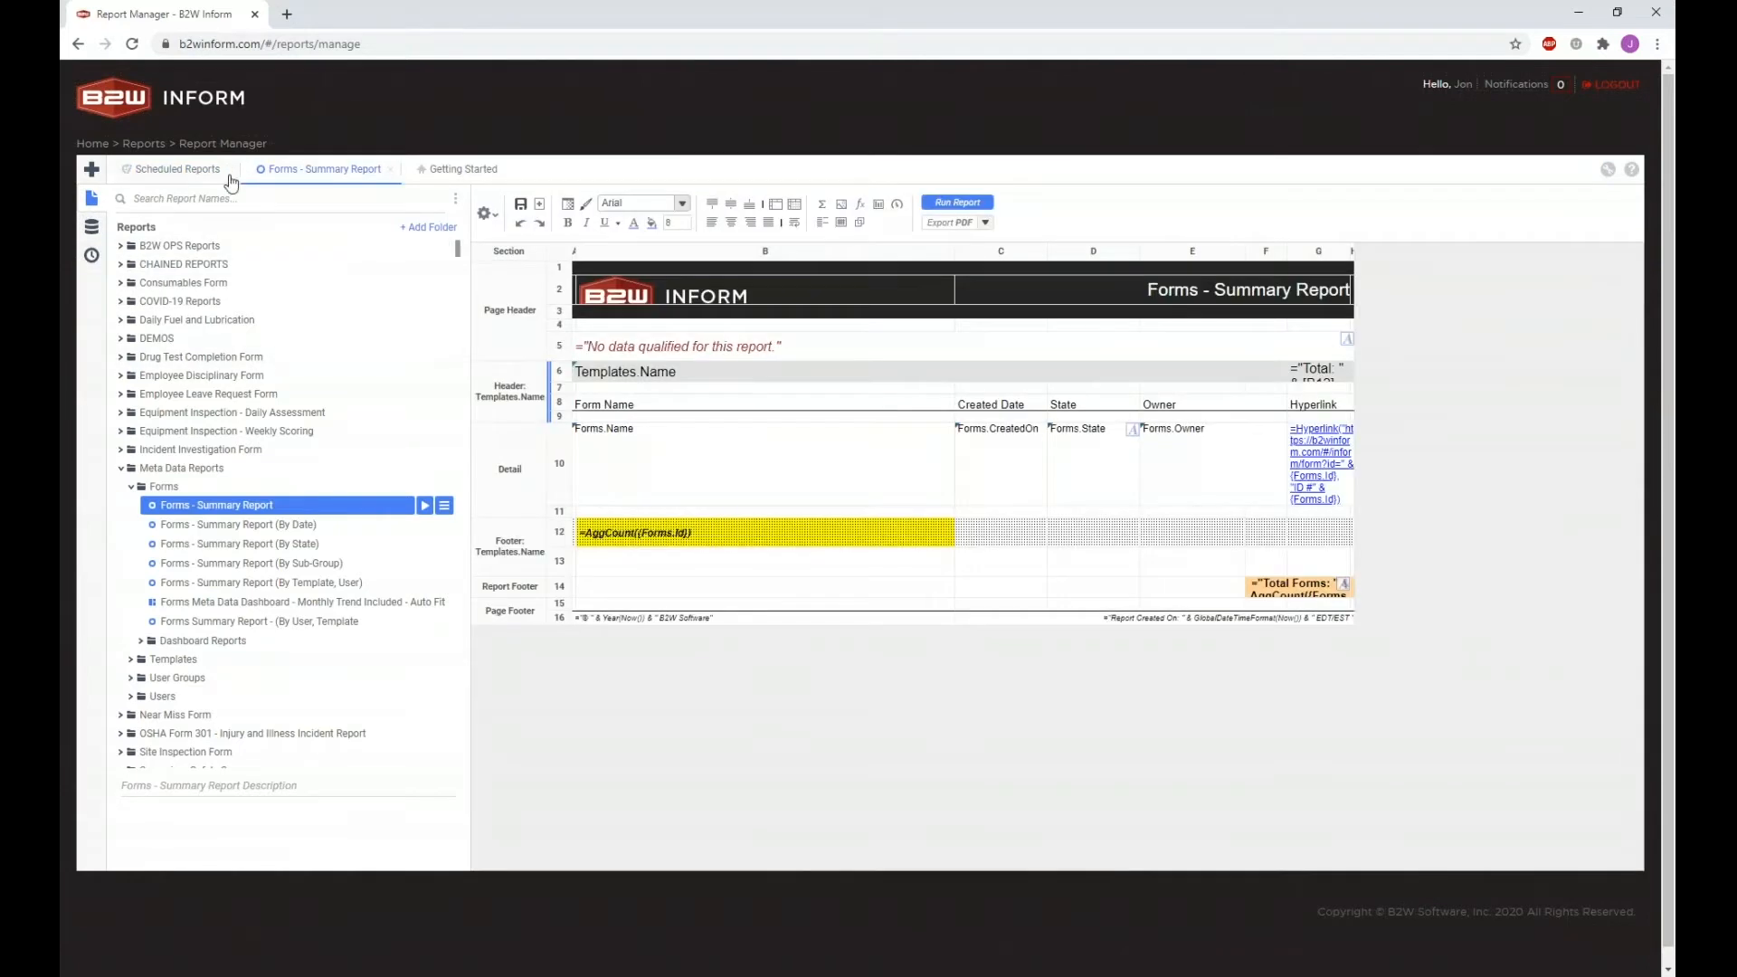
click(213, 175)
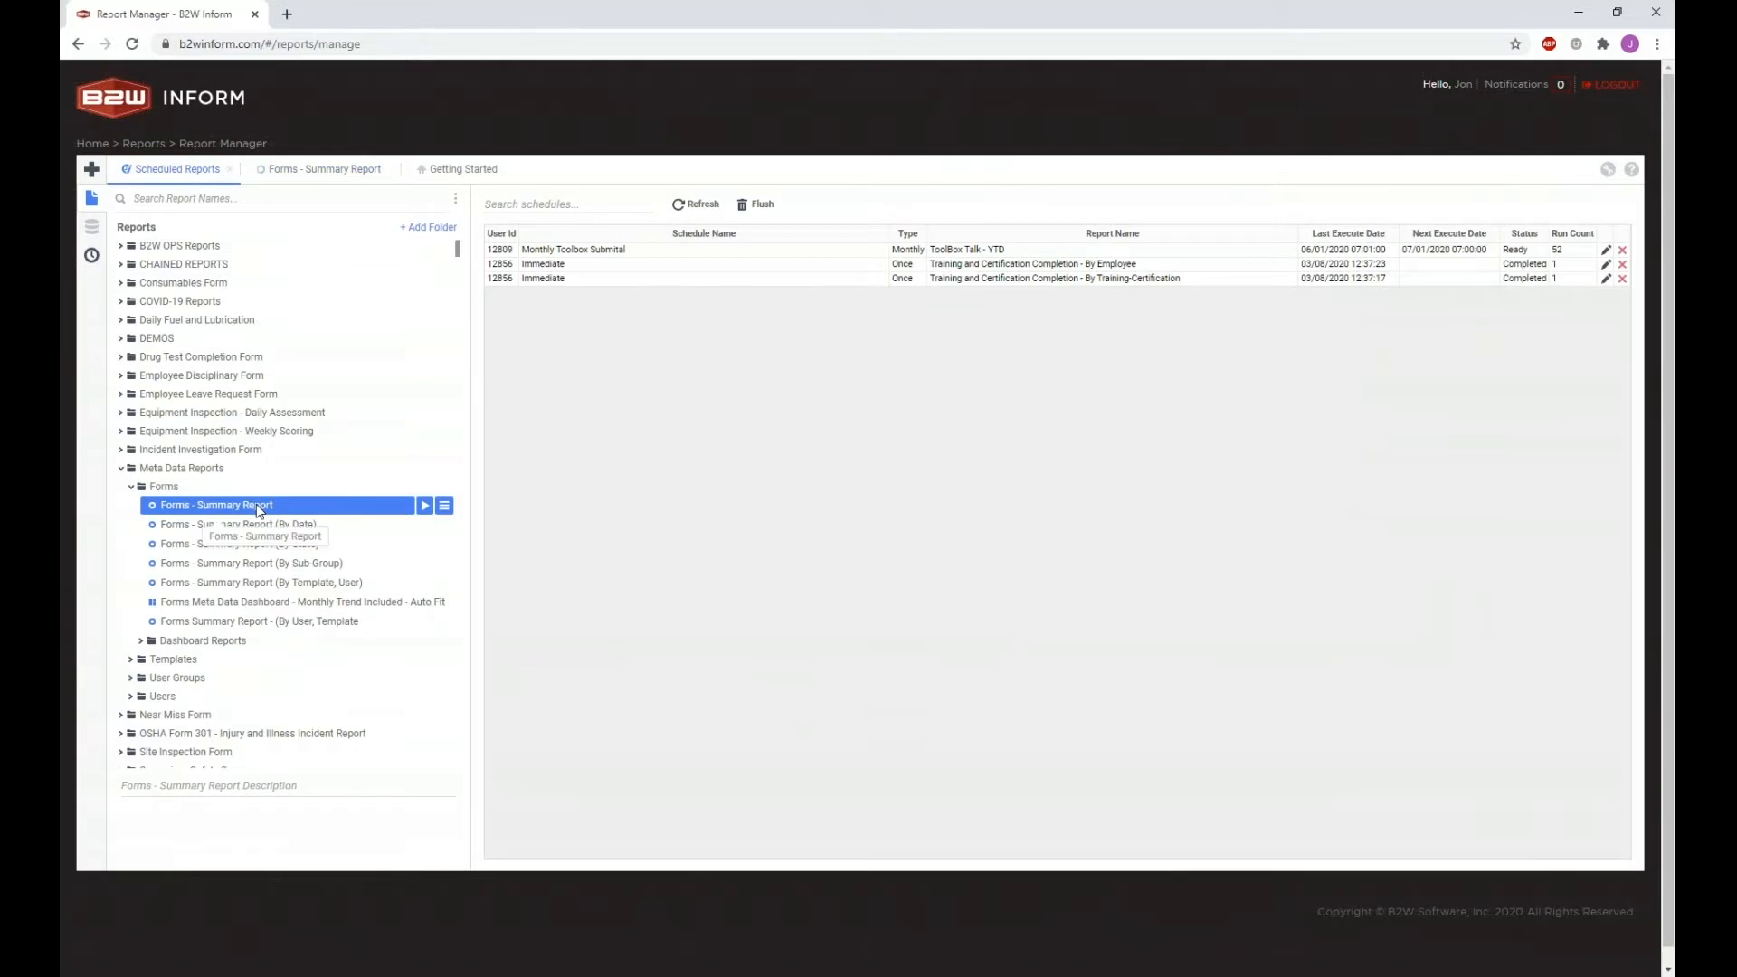
right_click(260, 511)
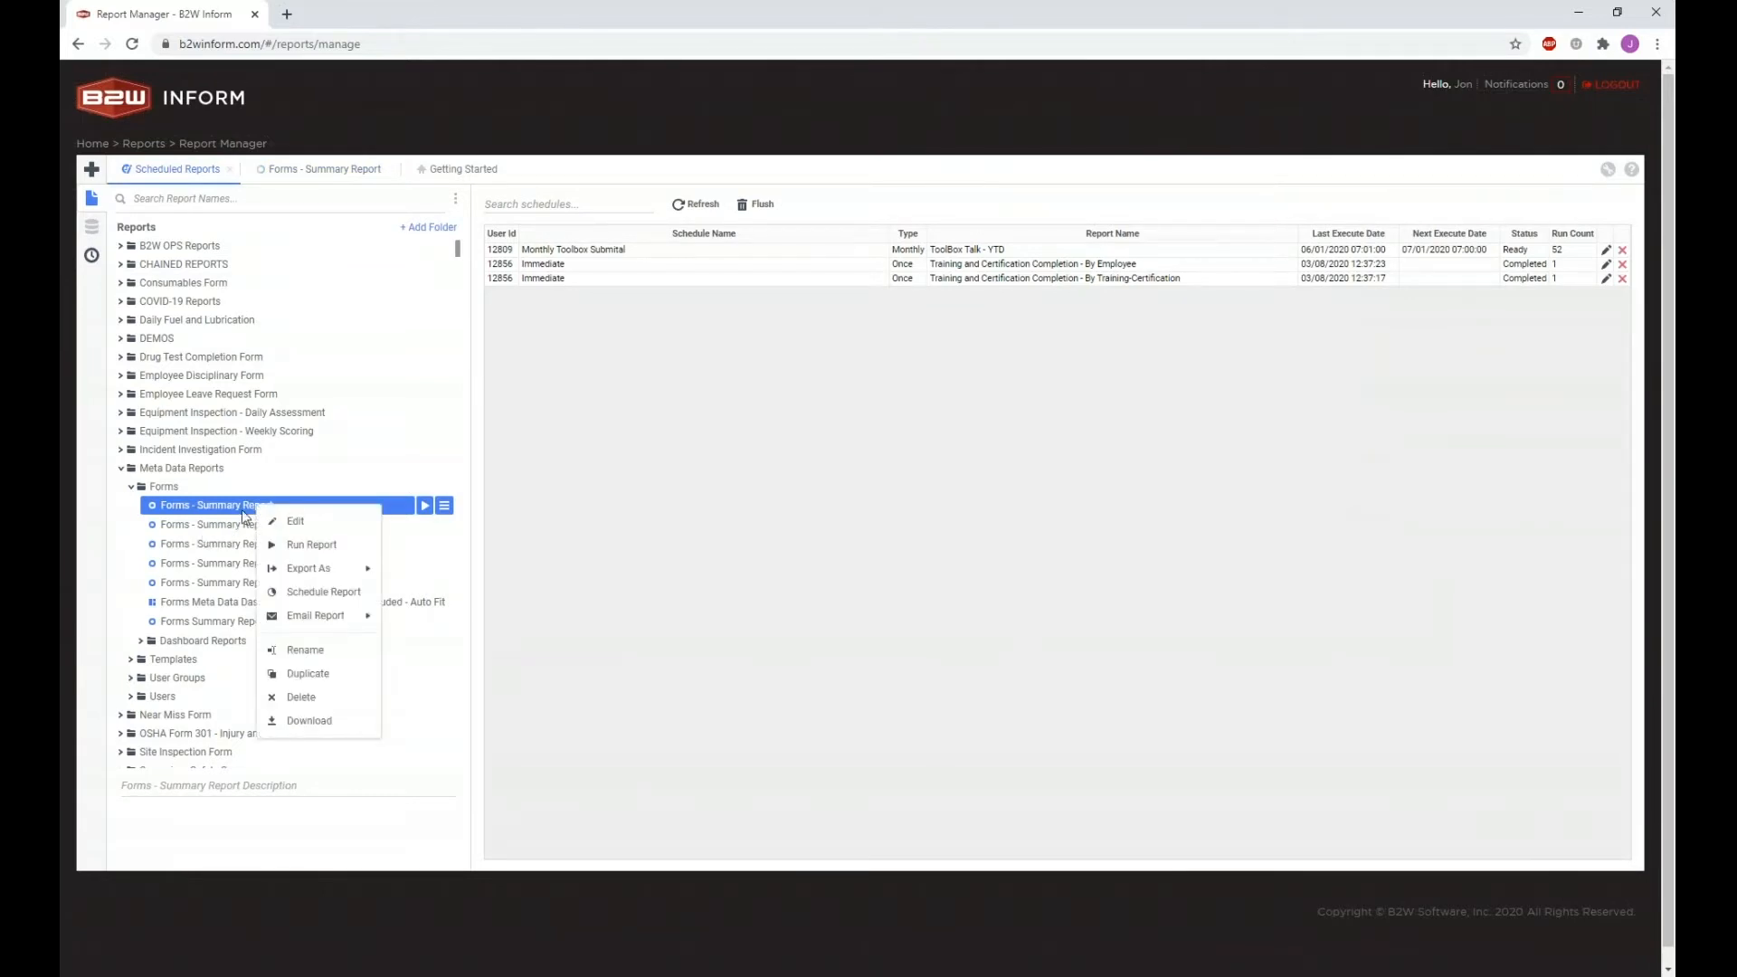
click(239, 513)
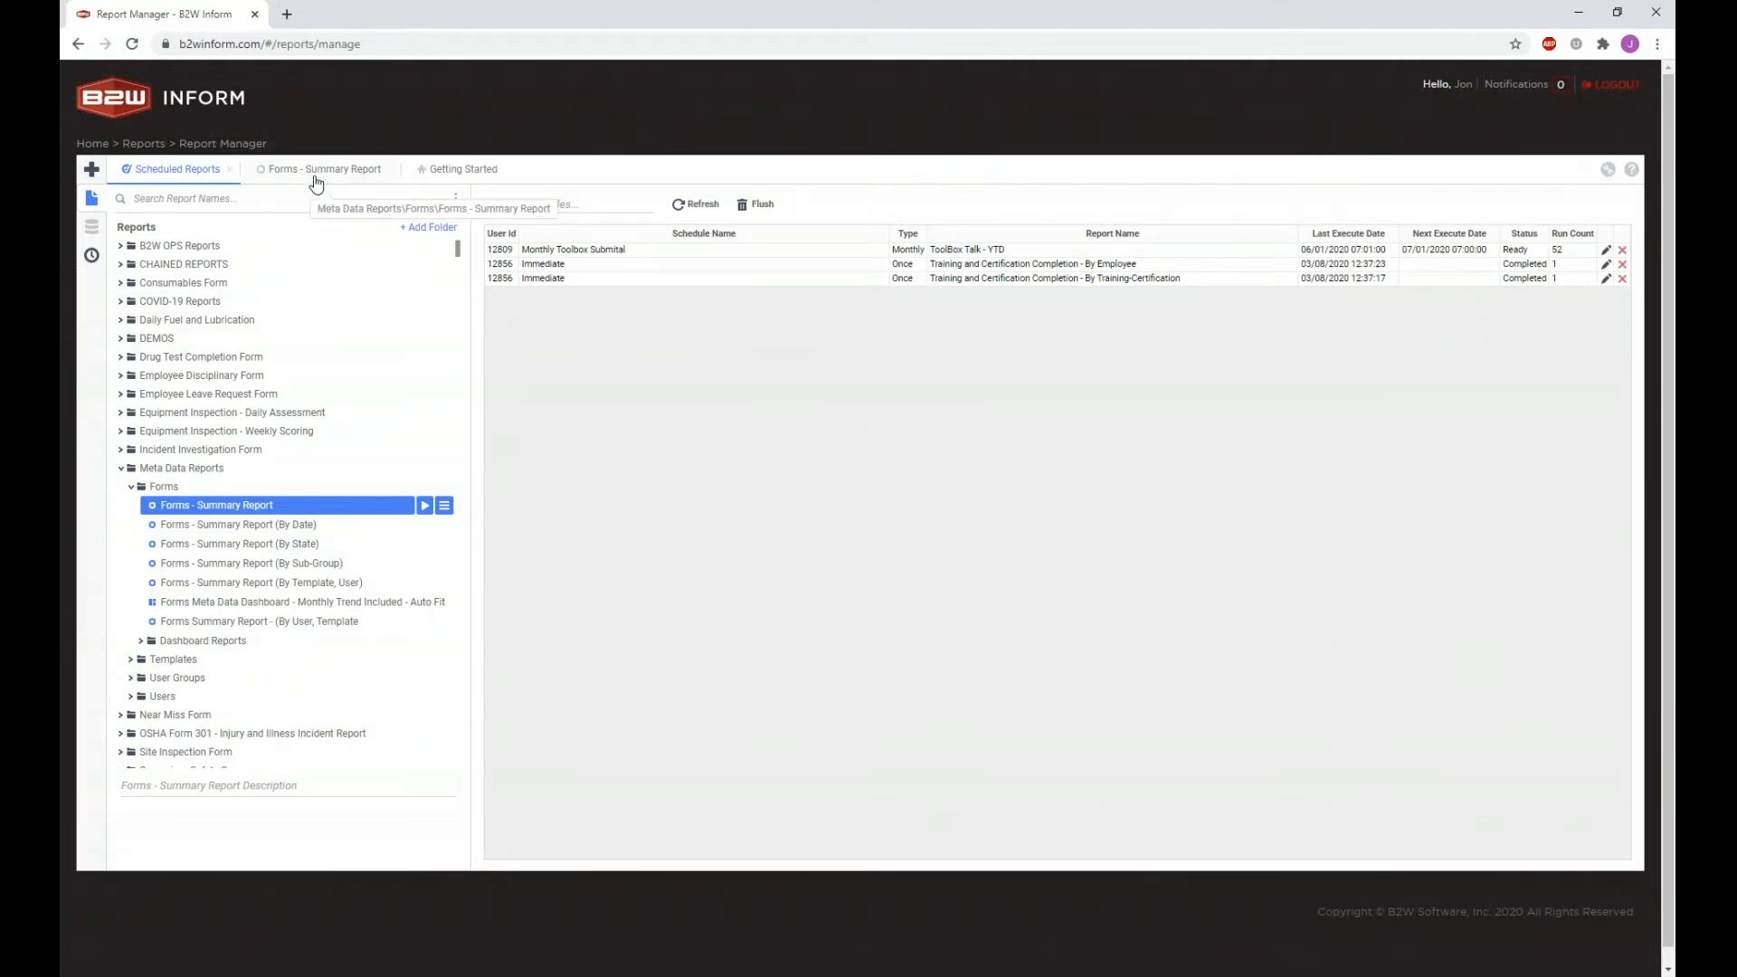
click(302, 525)
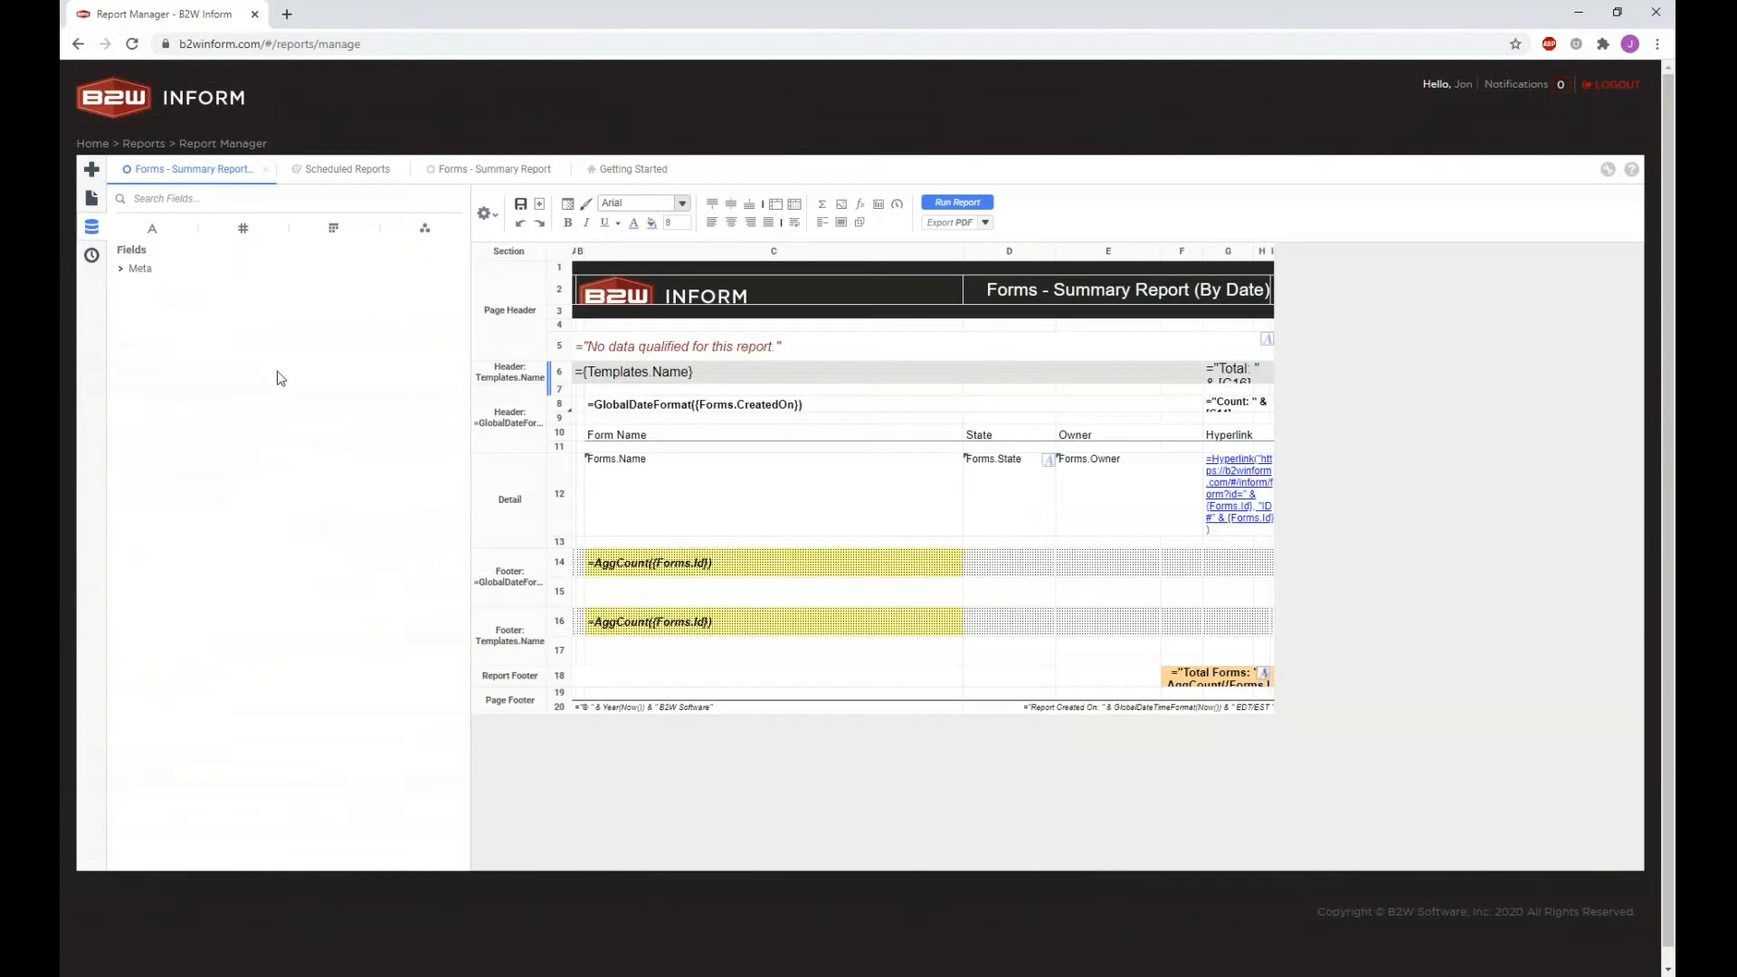
Step: Run the Forms - Summary Report (By Date) and view its rendered output
click(952, 204)
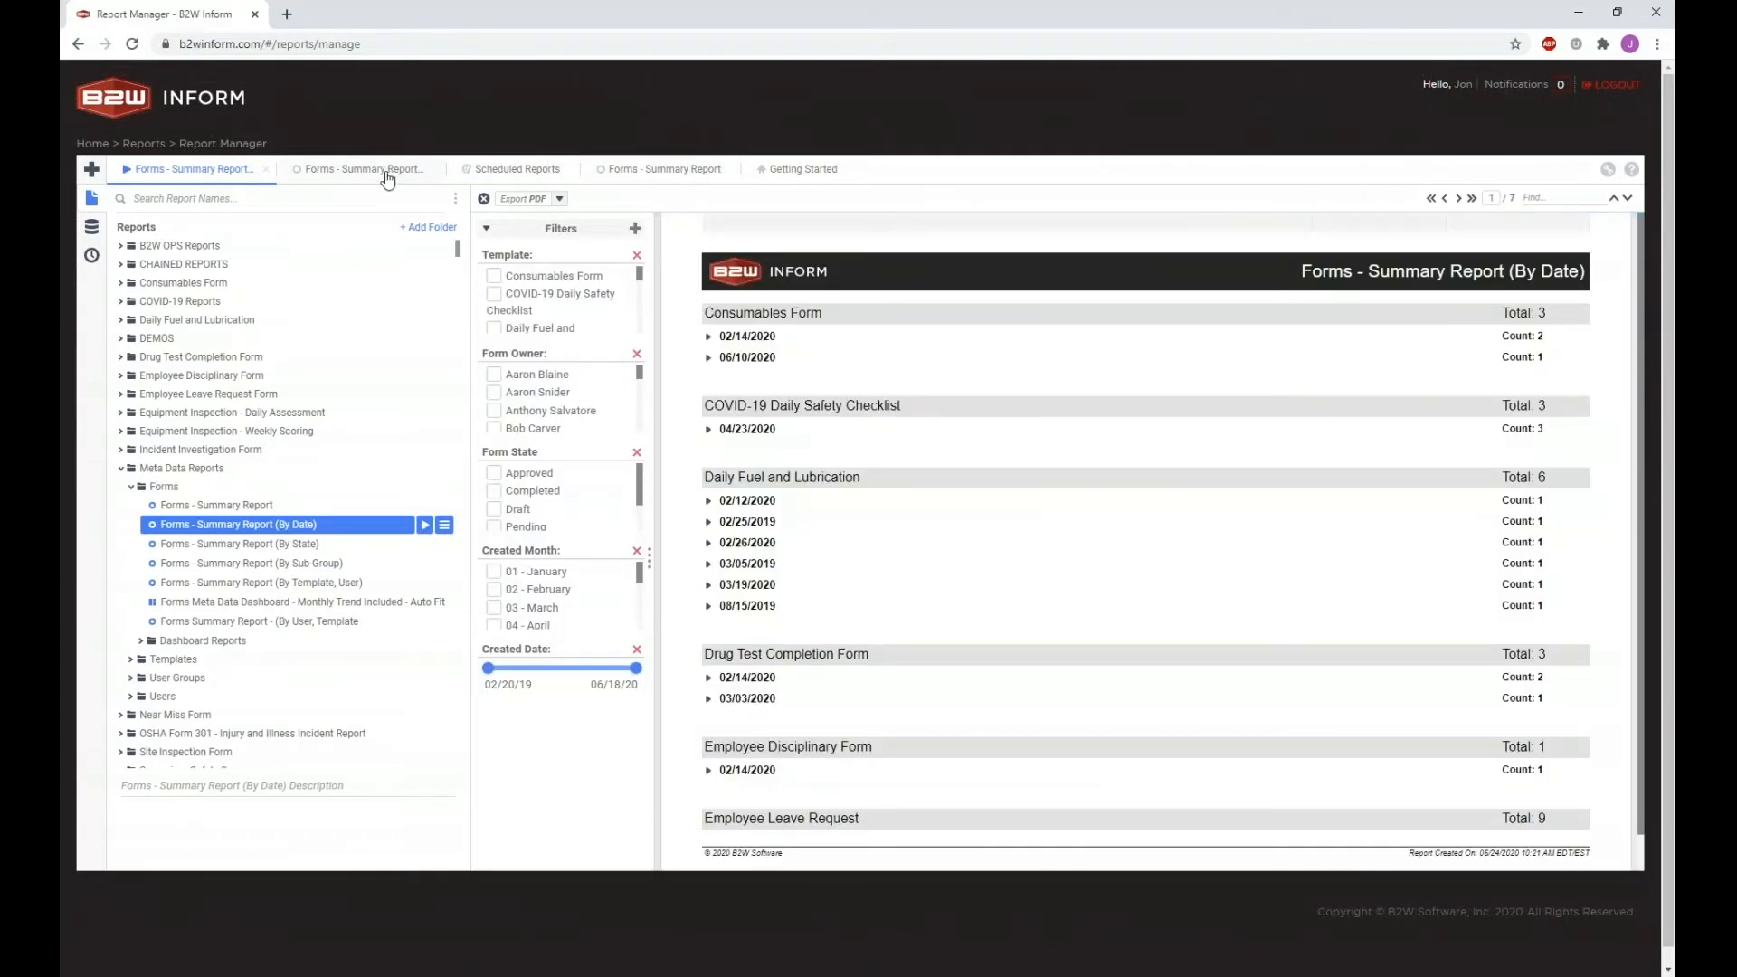
click(388, 172)
click(525, 172)
click(303, 172)
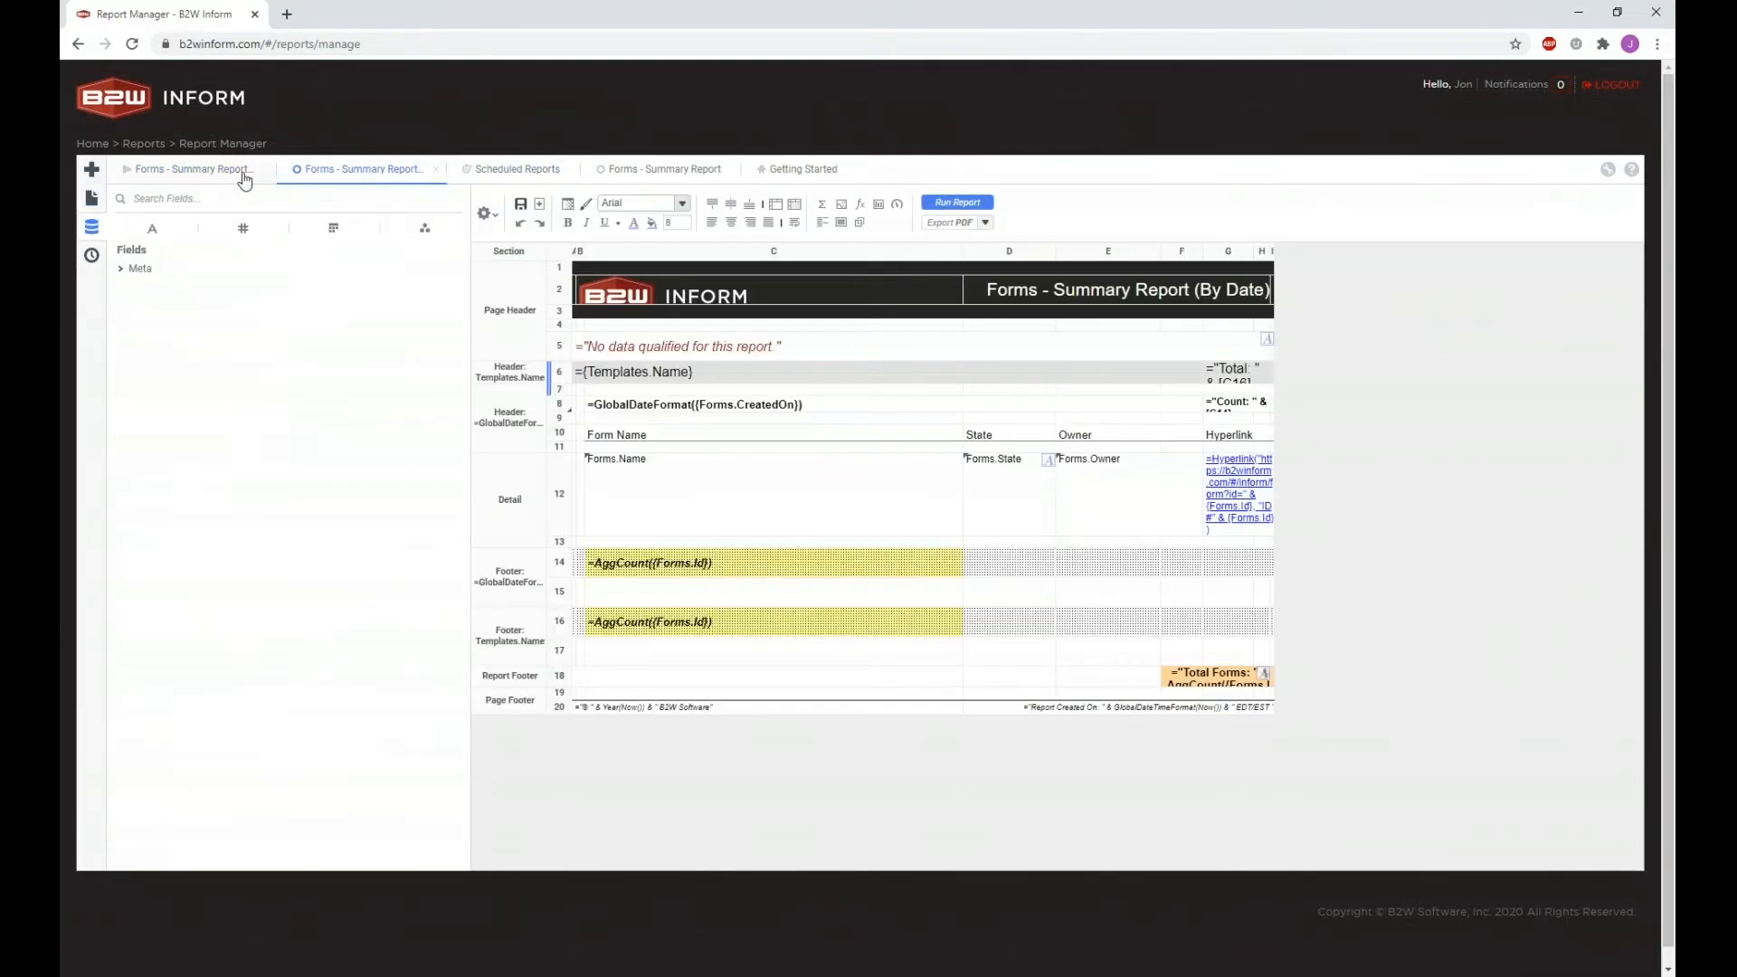
click(229, 172)
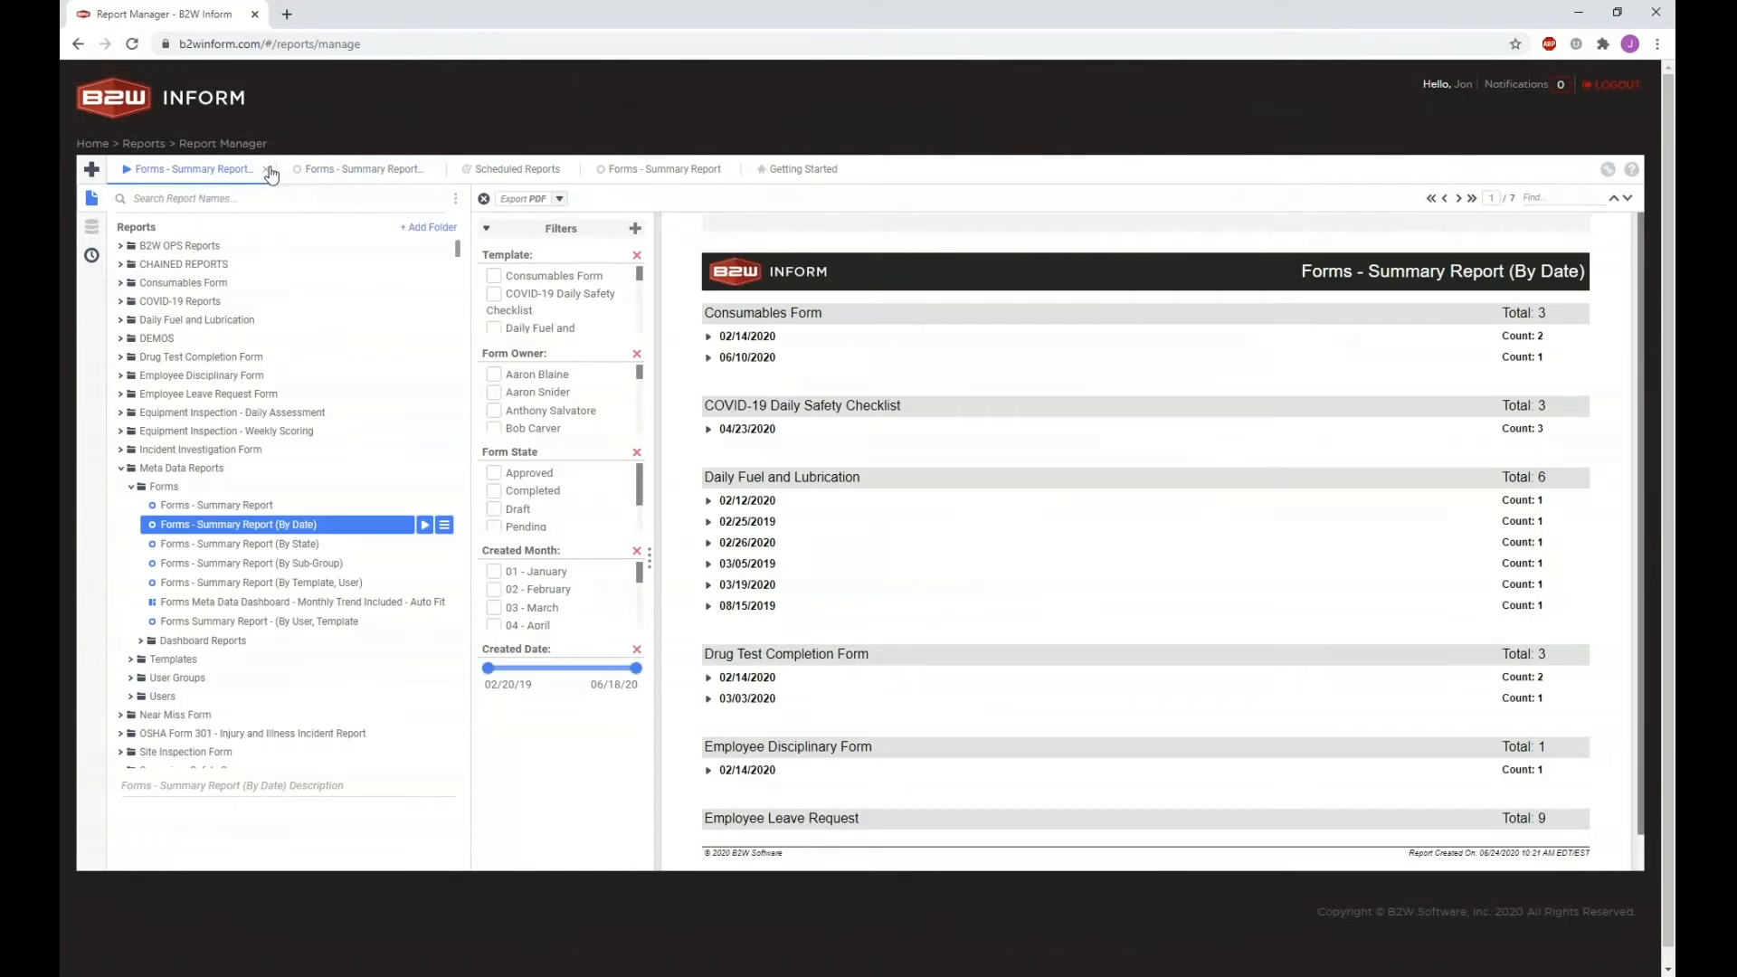
Step: Close the rendered By Date report, its designer, Scheduled Reports and the Forms - Summary Report tab
click(268, 170)
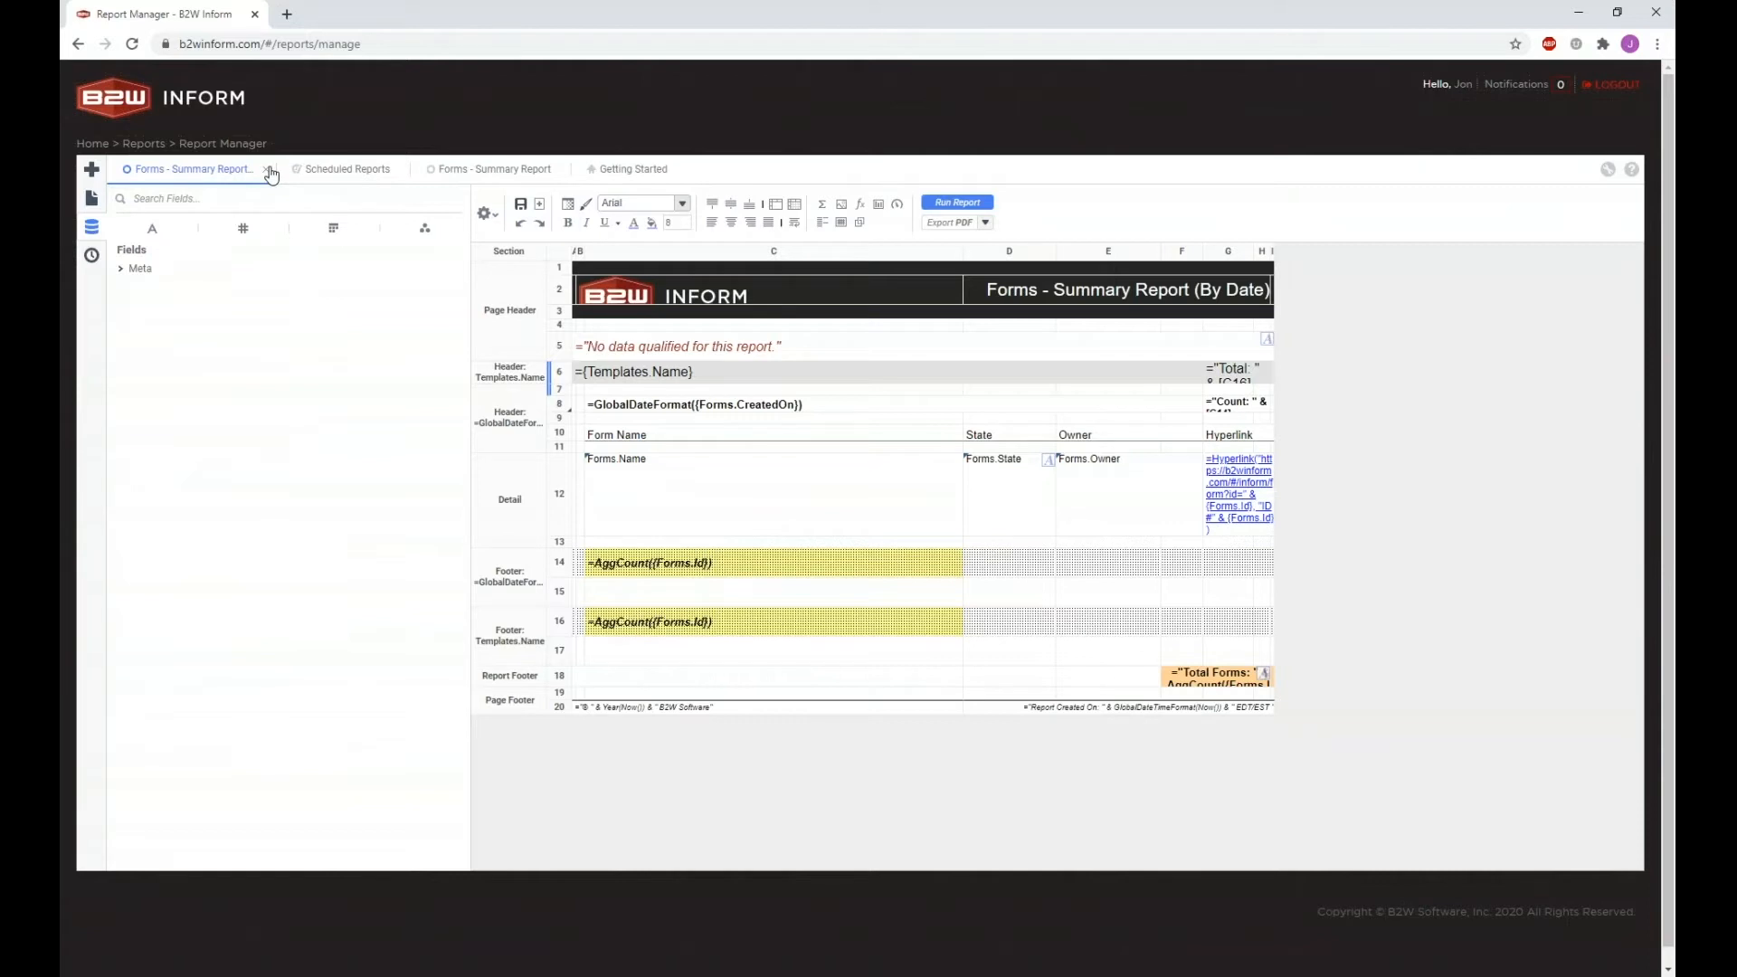
click(268, 170)
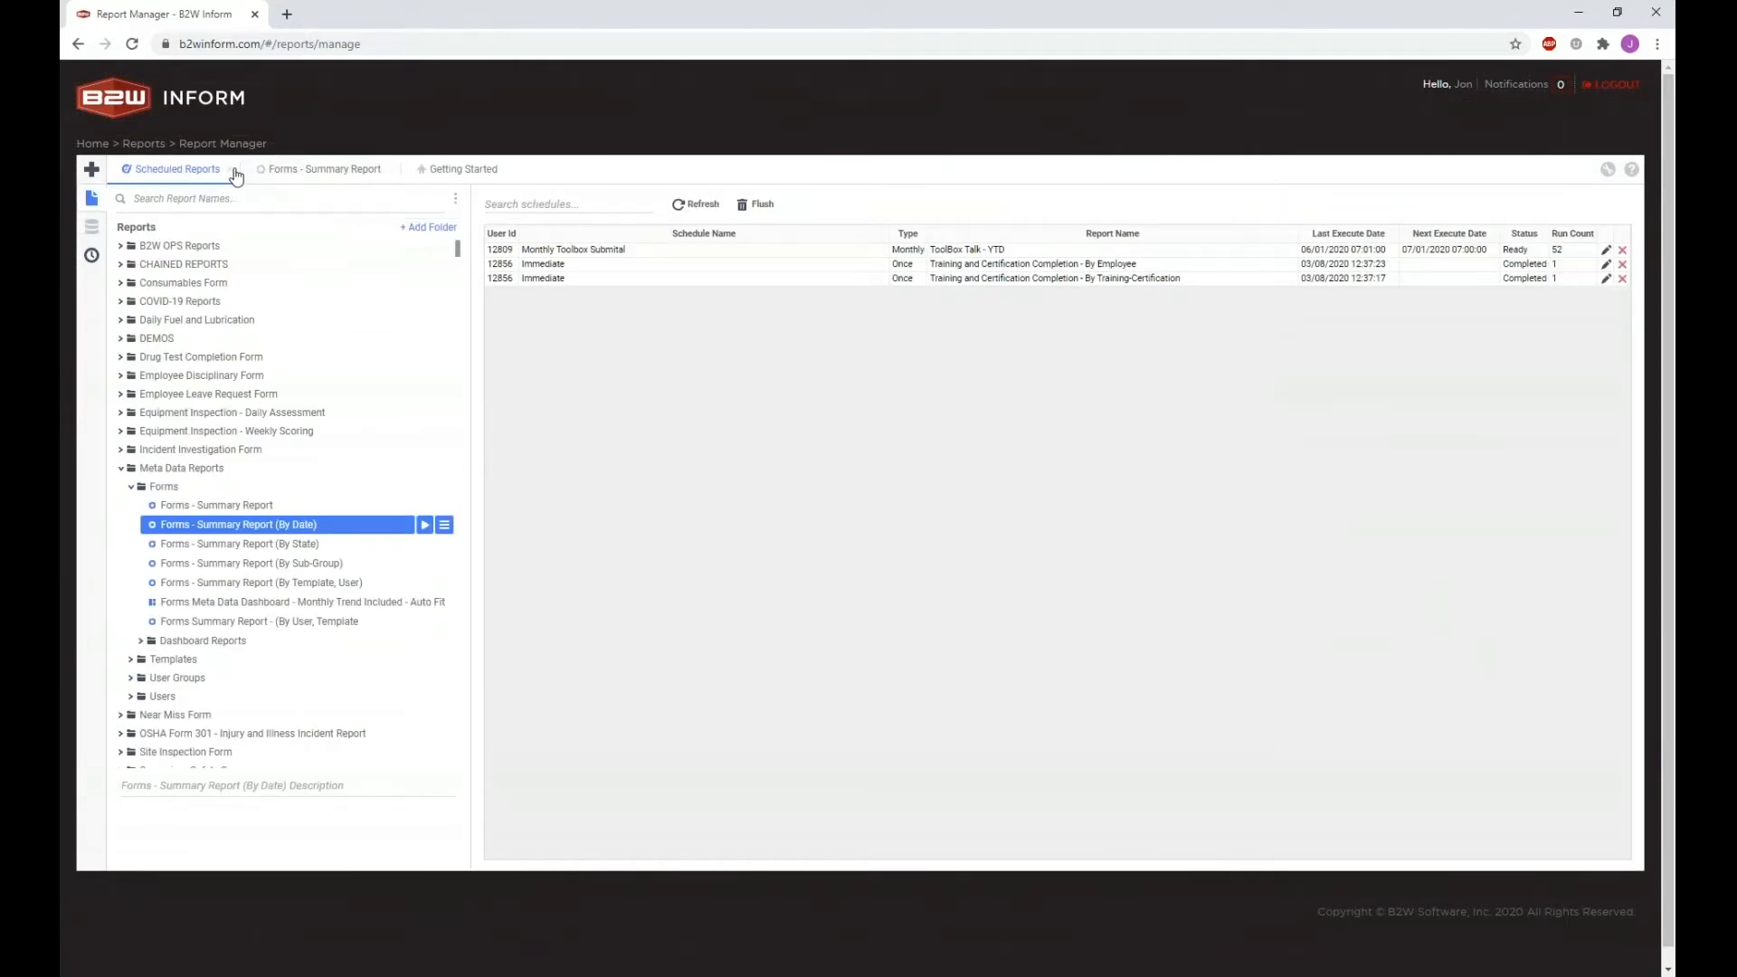
click(230, 170)
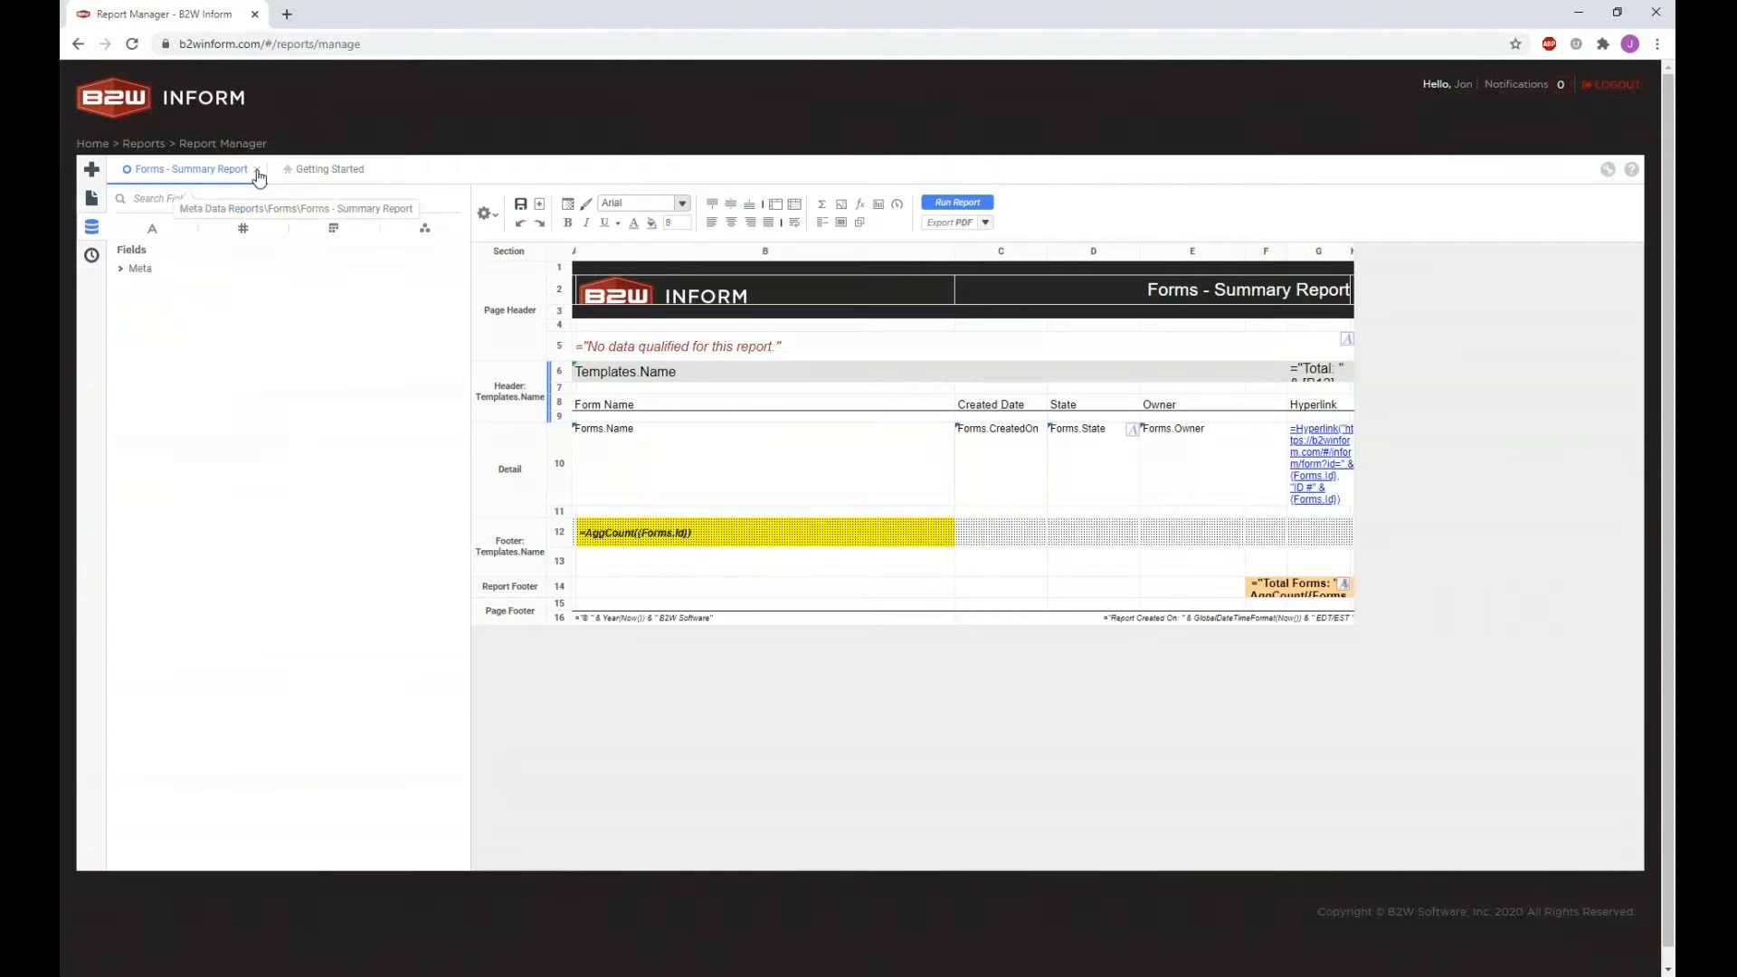
click(257, 170)
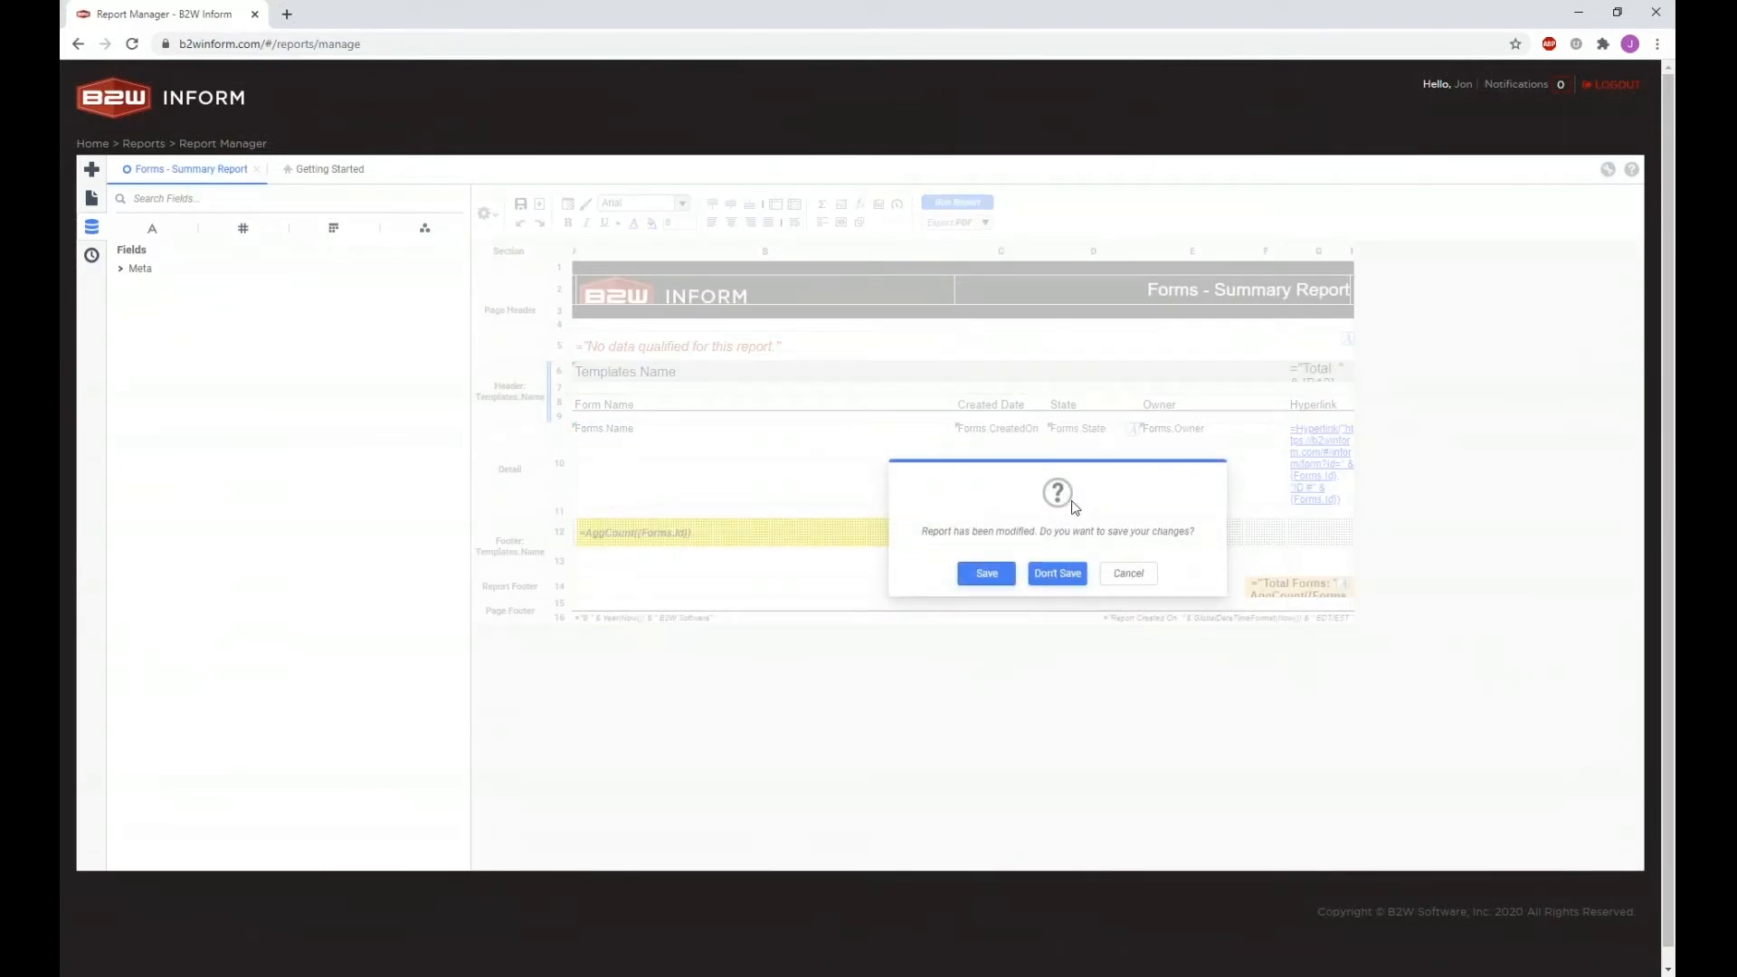
Step: Discard the Forms - Summary Report changes and open its right-click menu in the Reports tree
click(1056, 576)
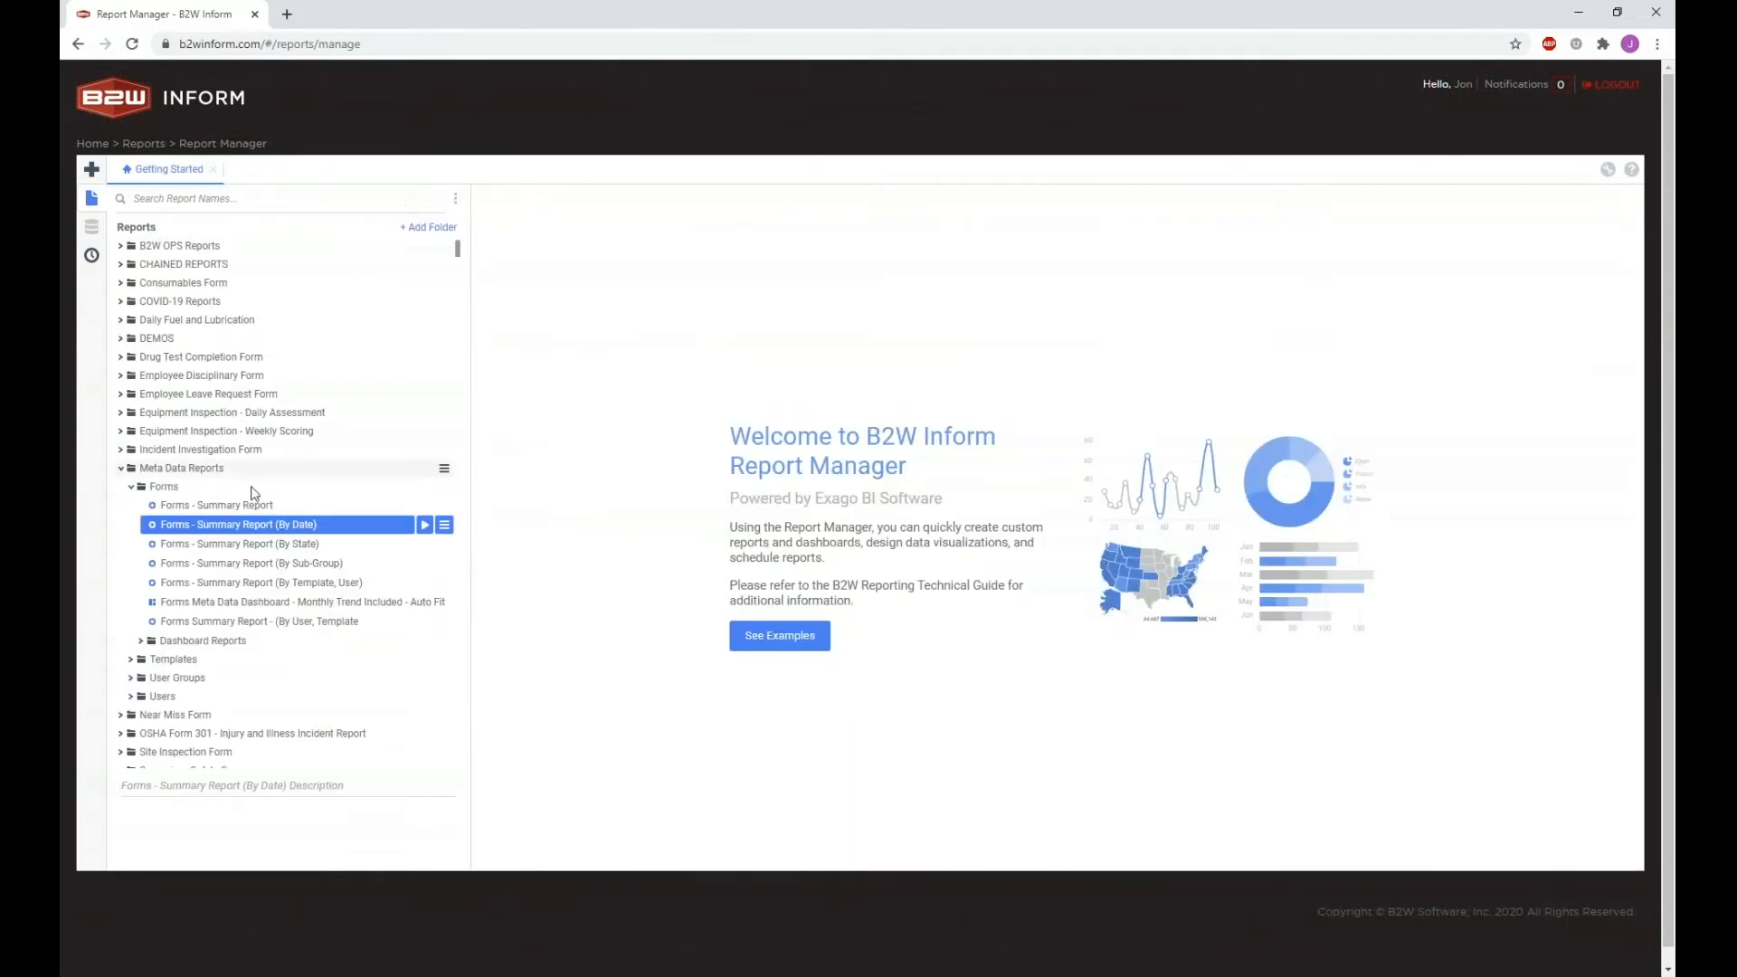
right_click(255, 508)
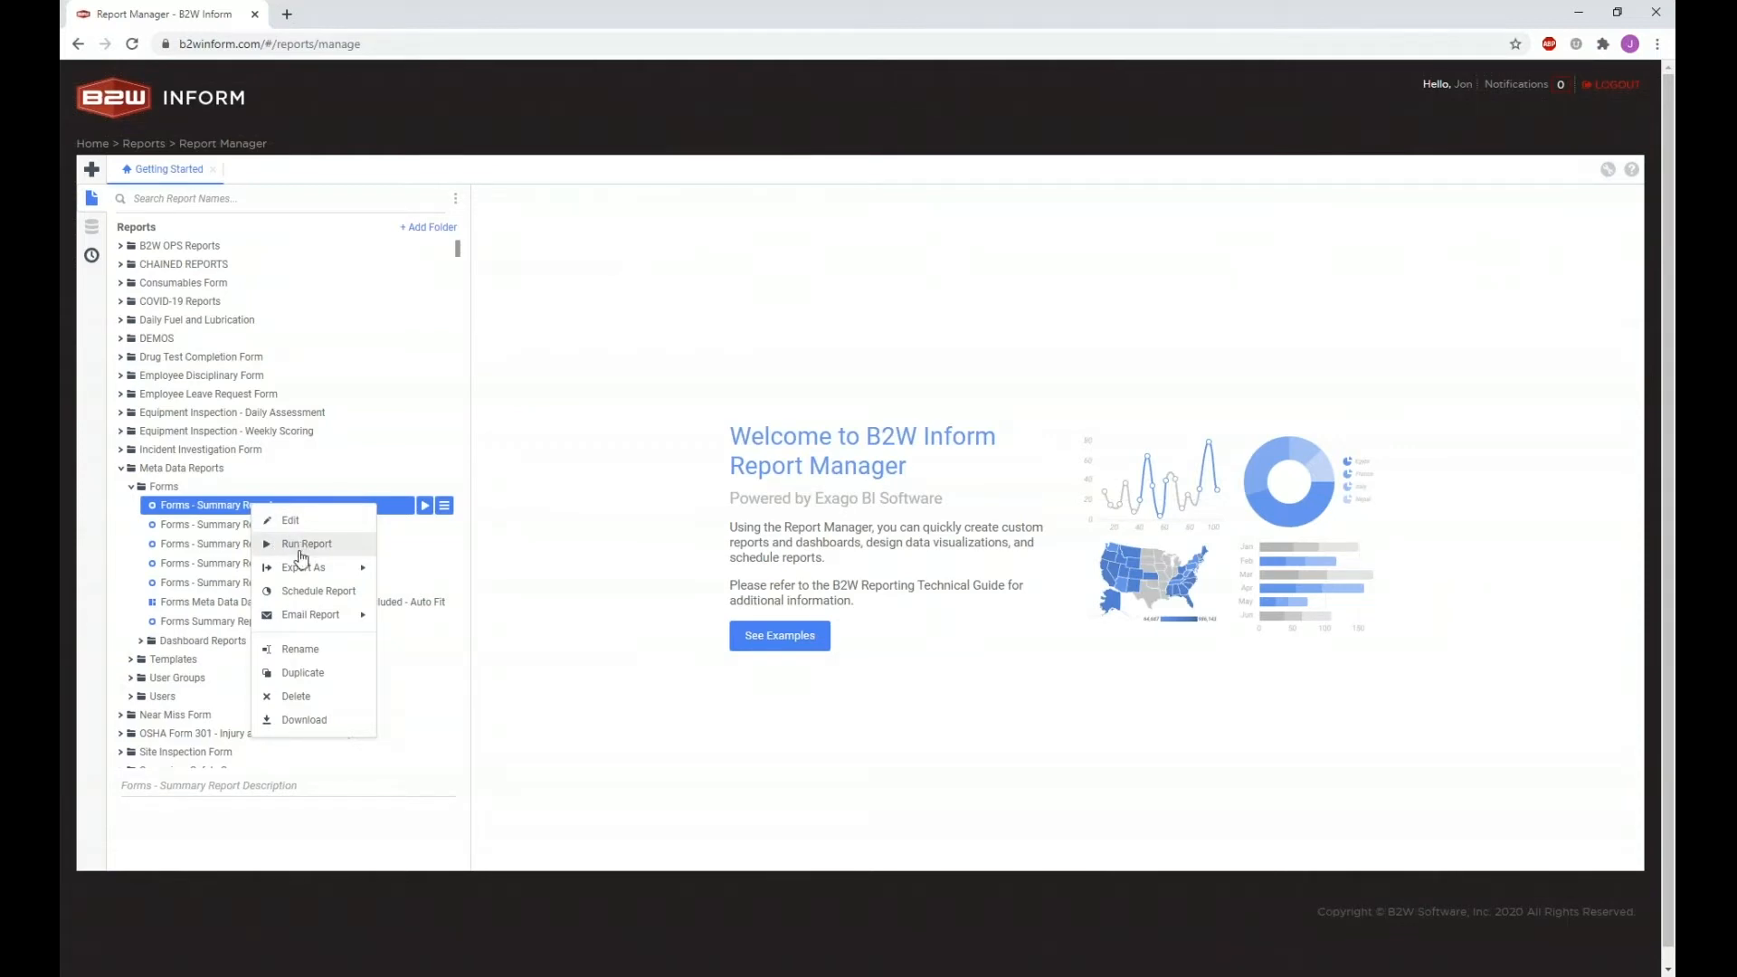
mouse_move(320, 572)
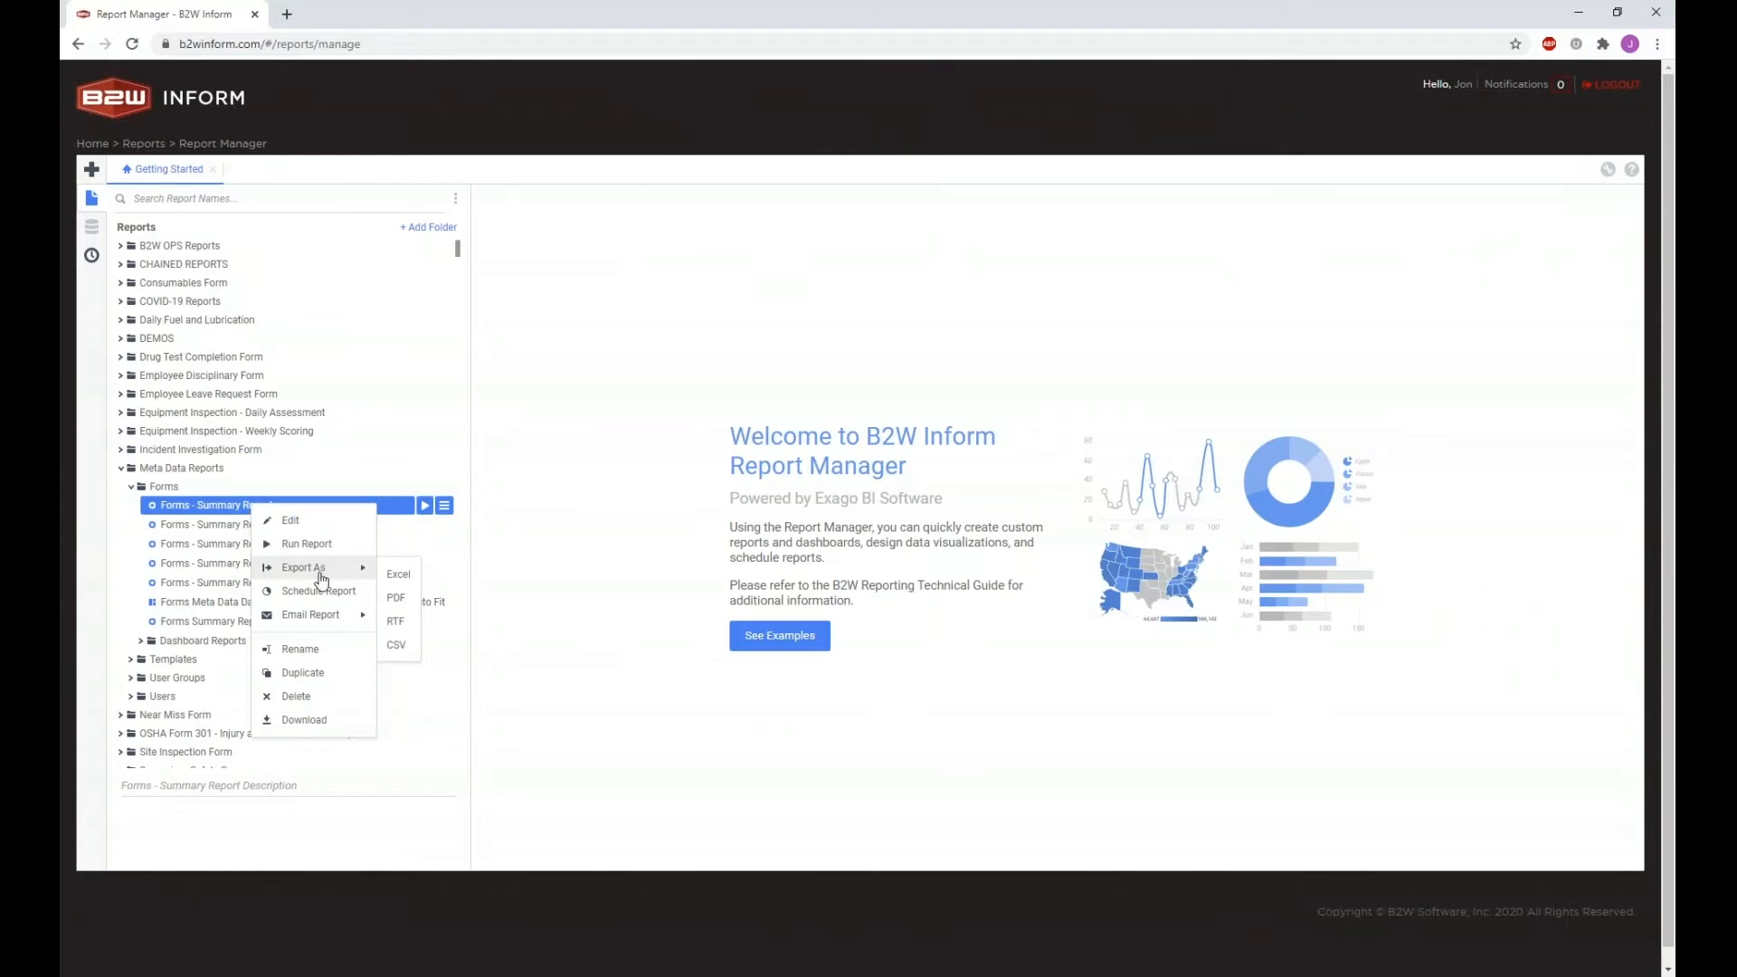
mouse_move(343, 623)
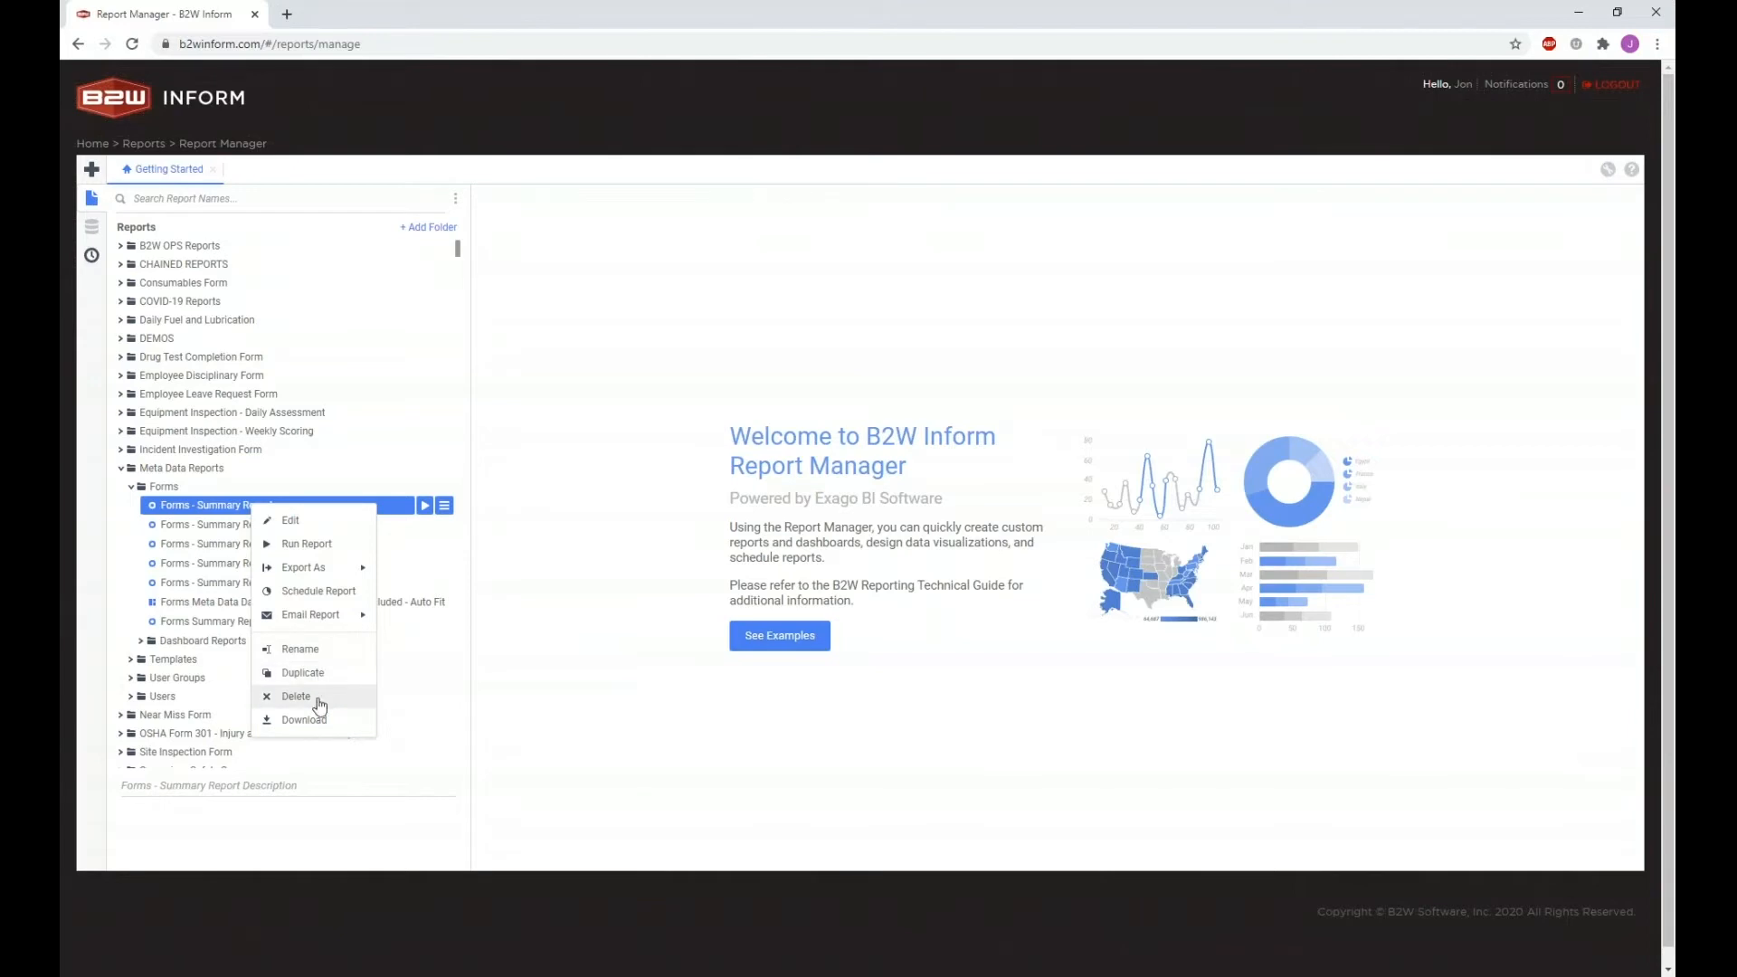
Step: Schedule the Forms - Summary Report and name the schedule 'Monday Morning Form Report'
click(318, 592)
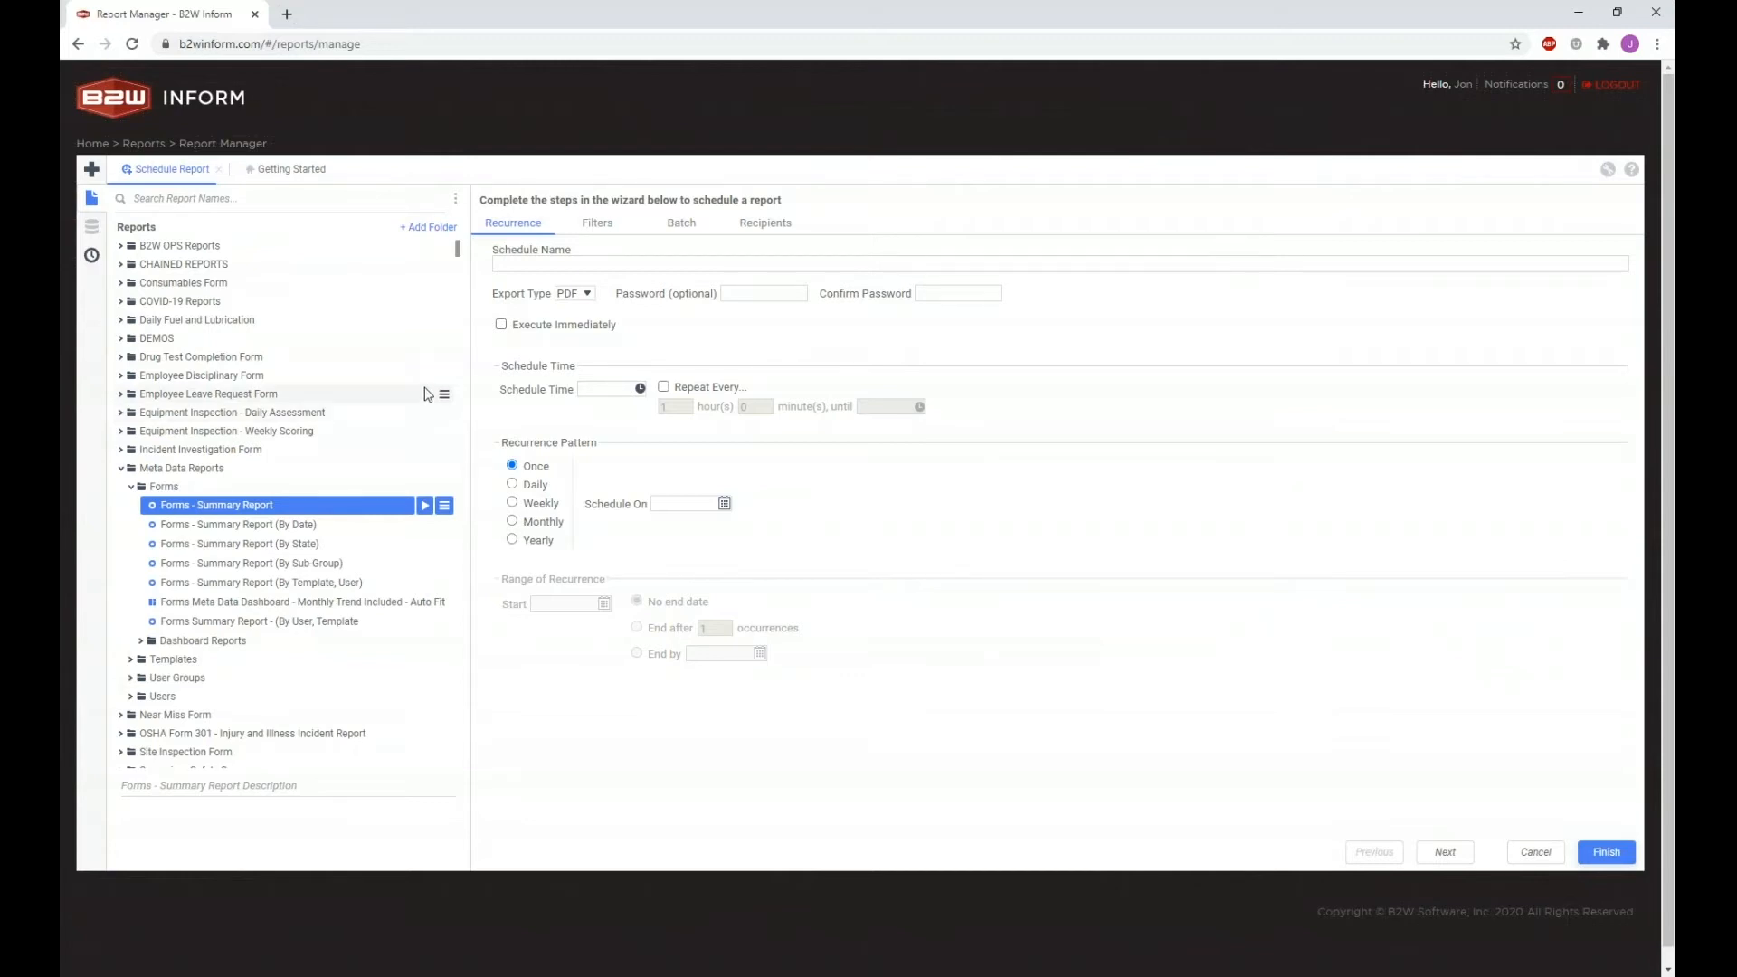
click(95, 206)
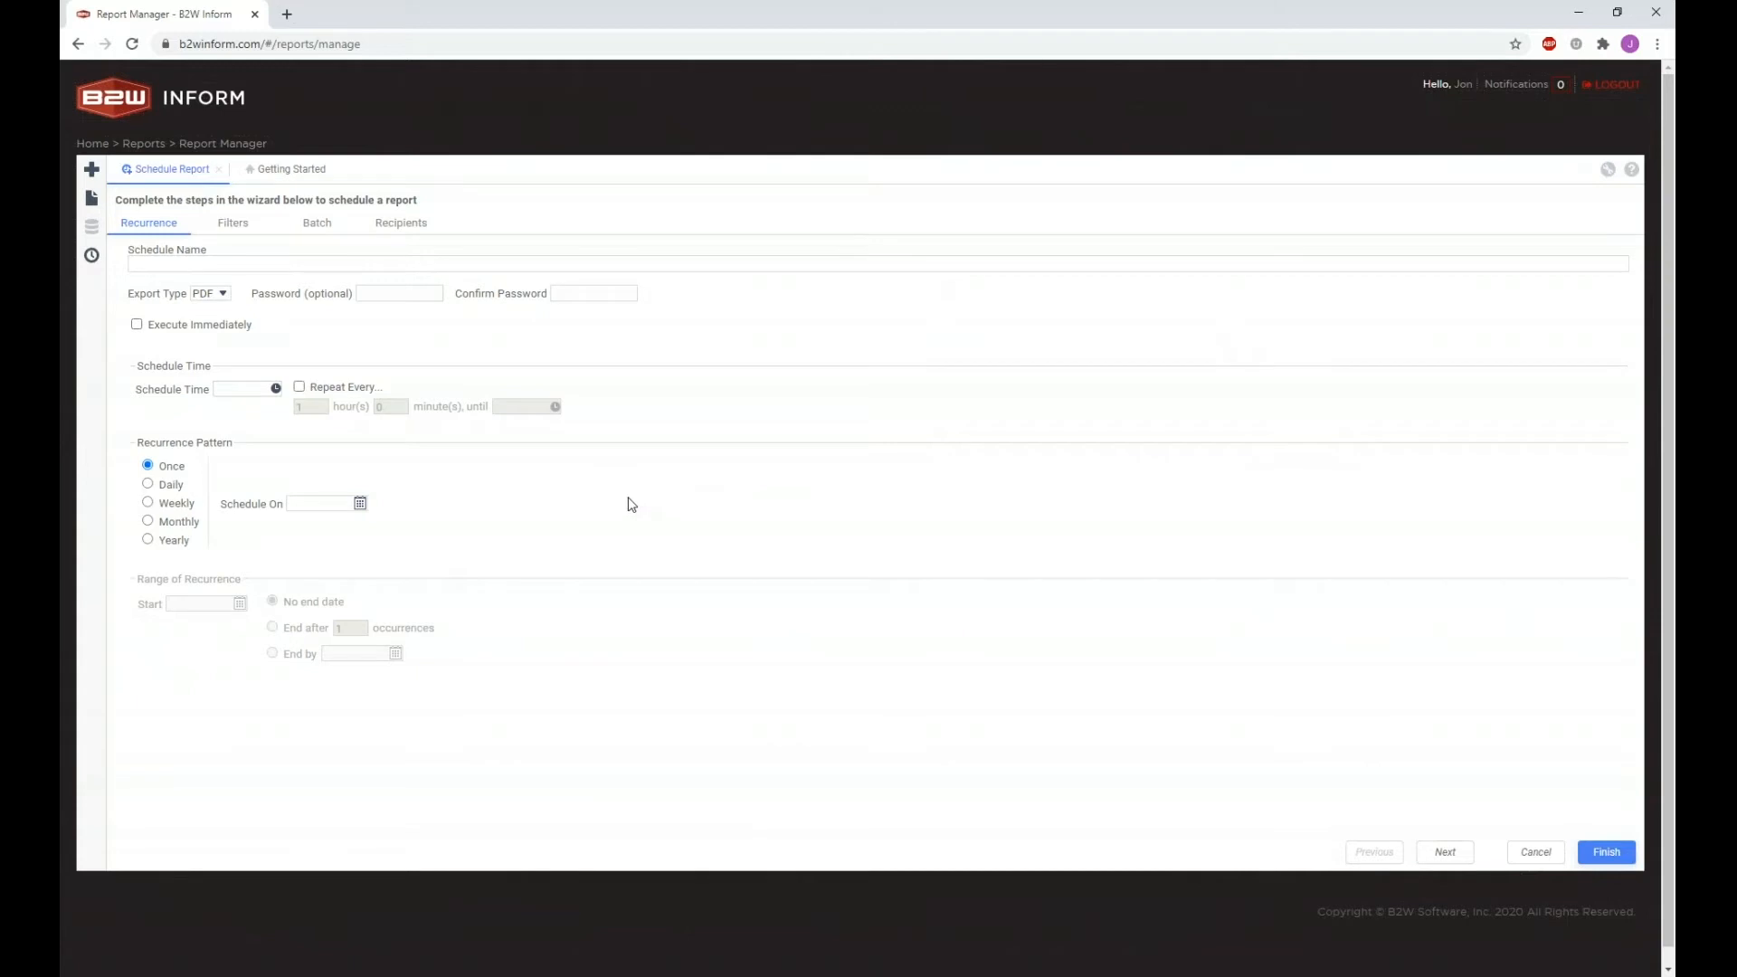
click(362, 265)
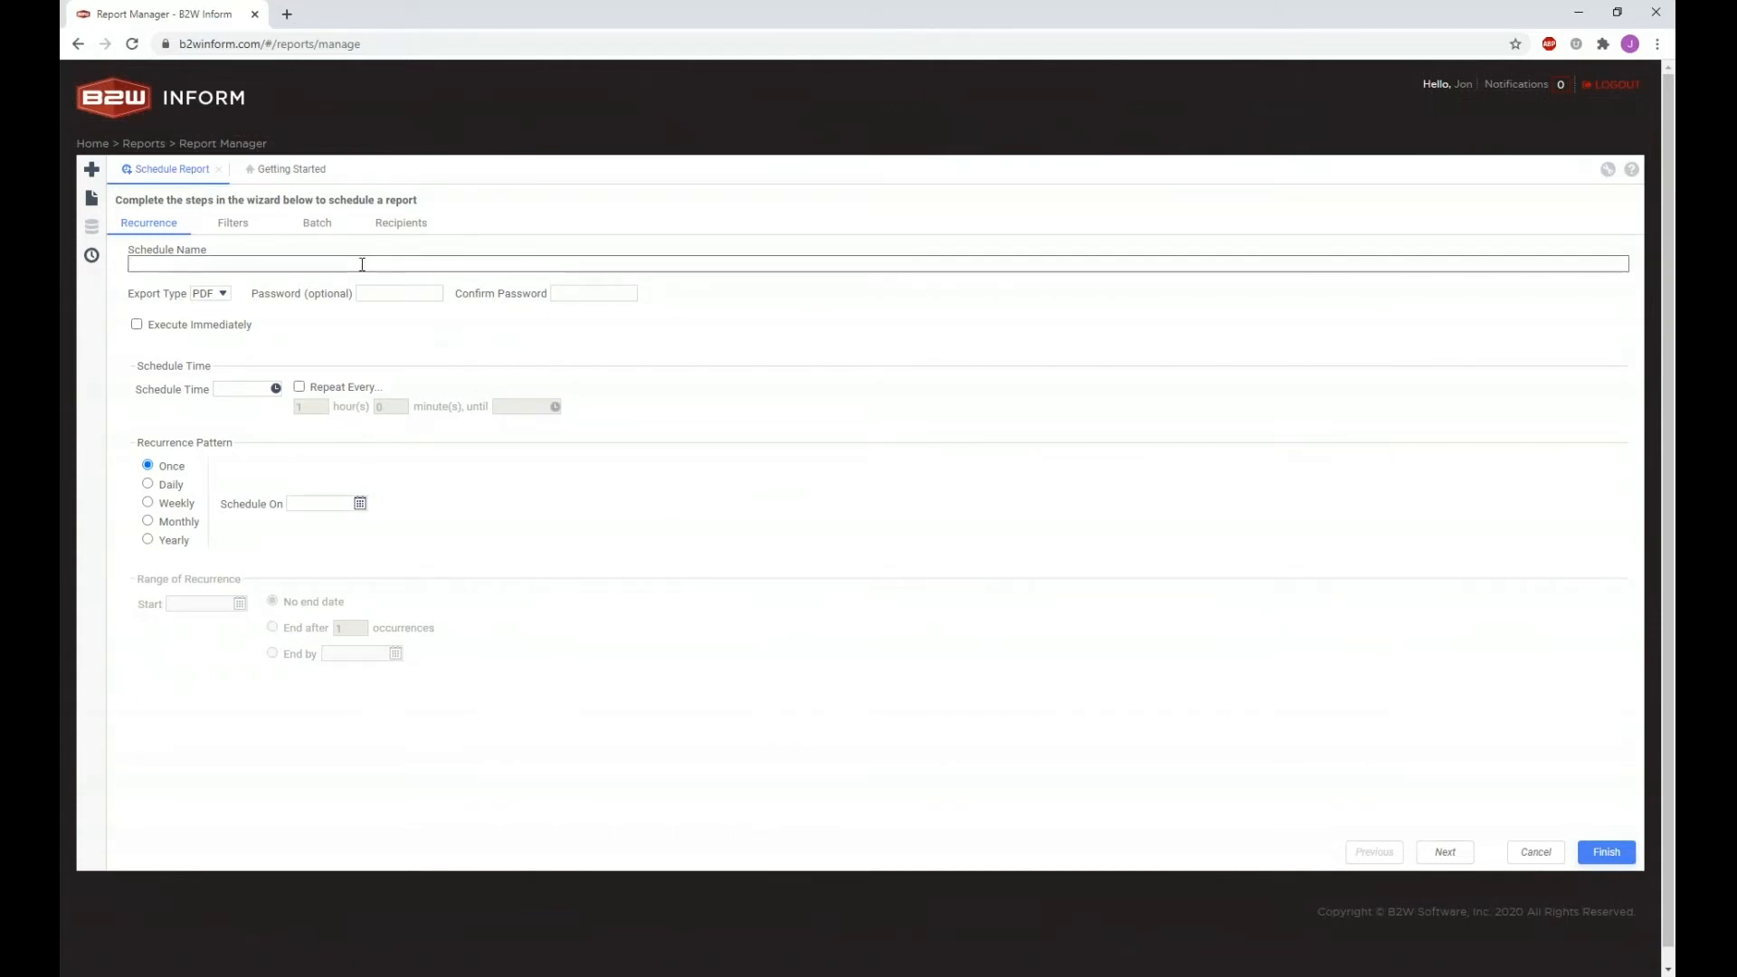
text(Monday Morning Form Report)
click(224, 294)
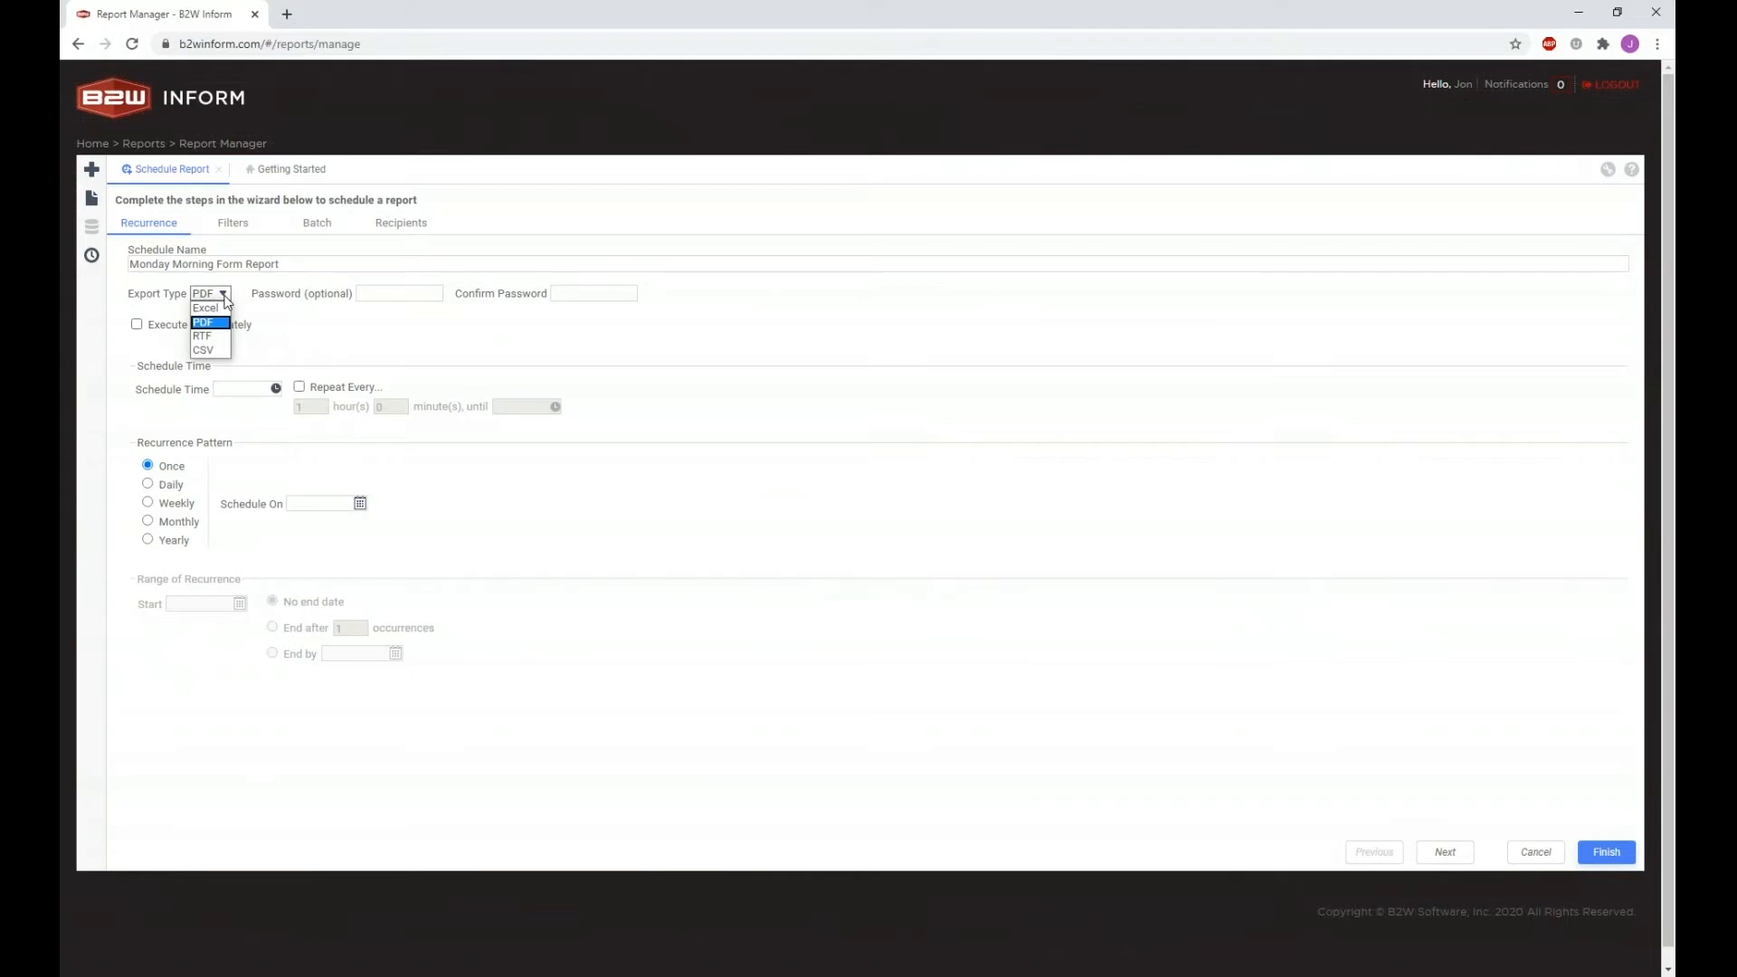
click(316, 335)
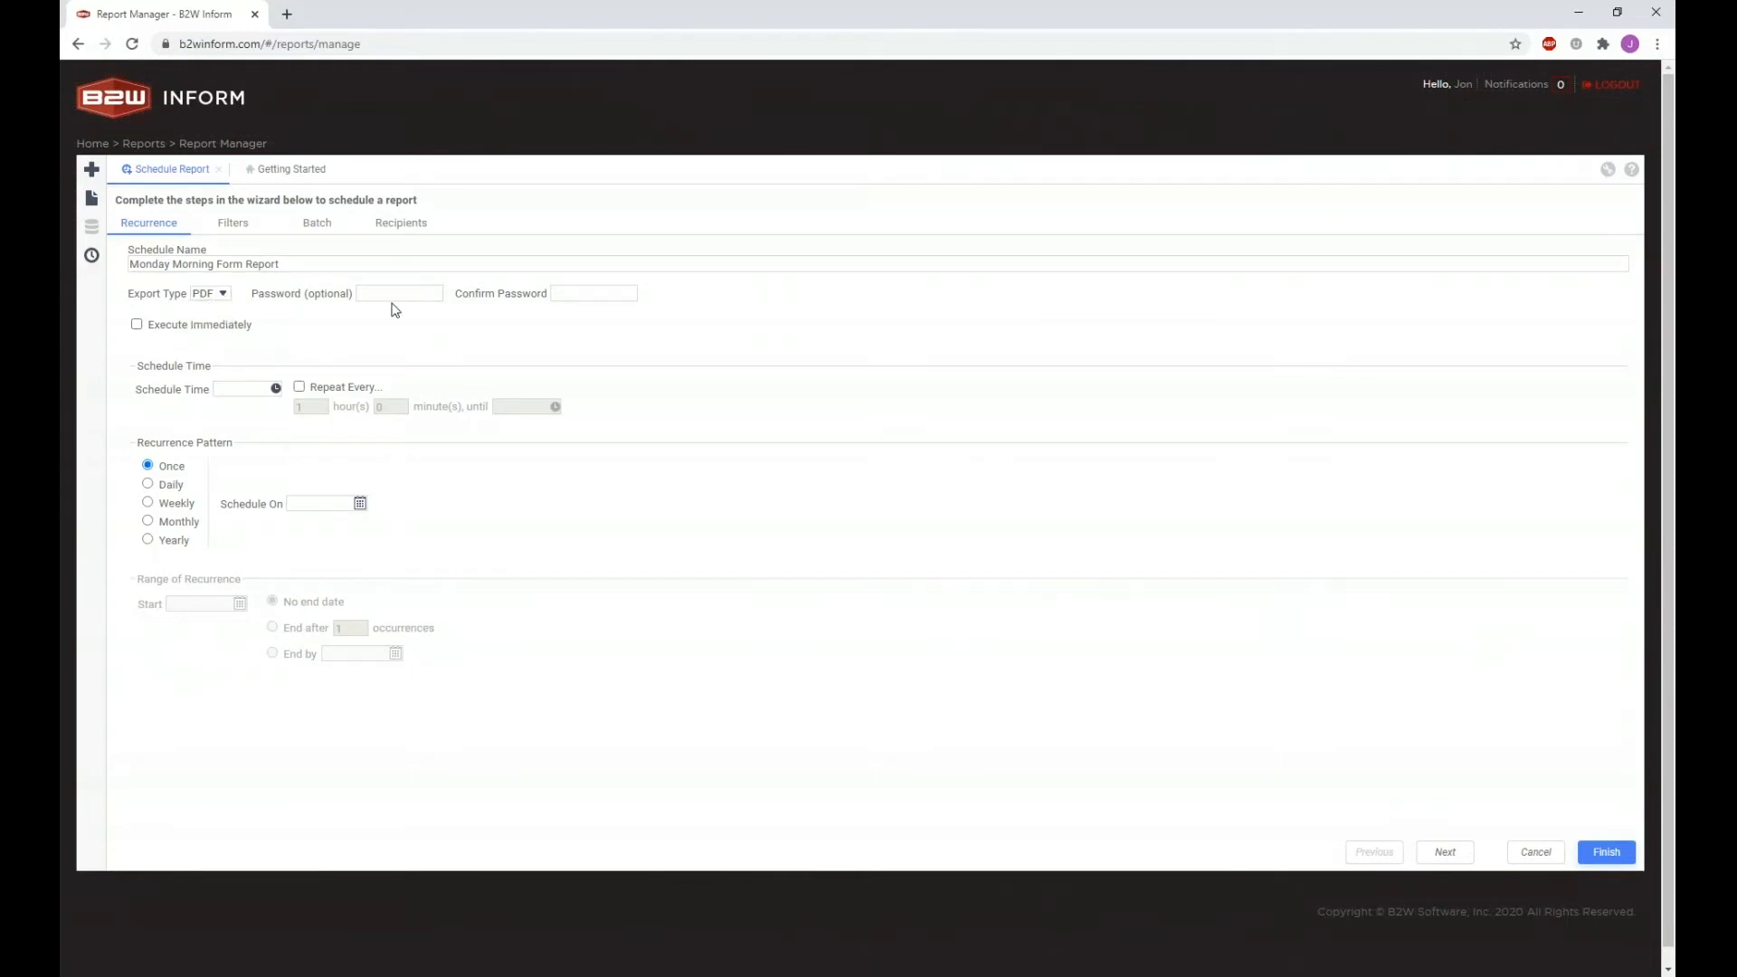
click(396, 294)
click(324, 337)
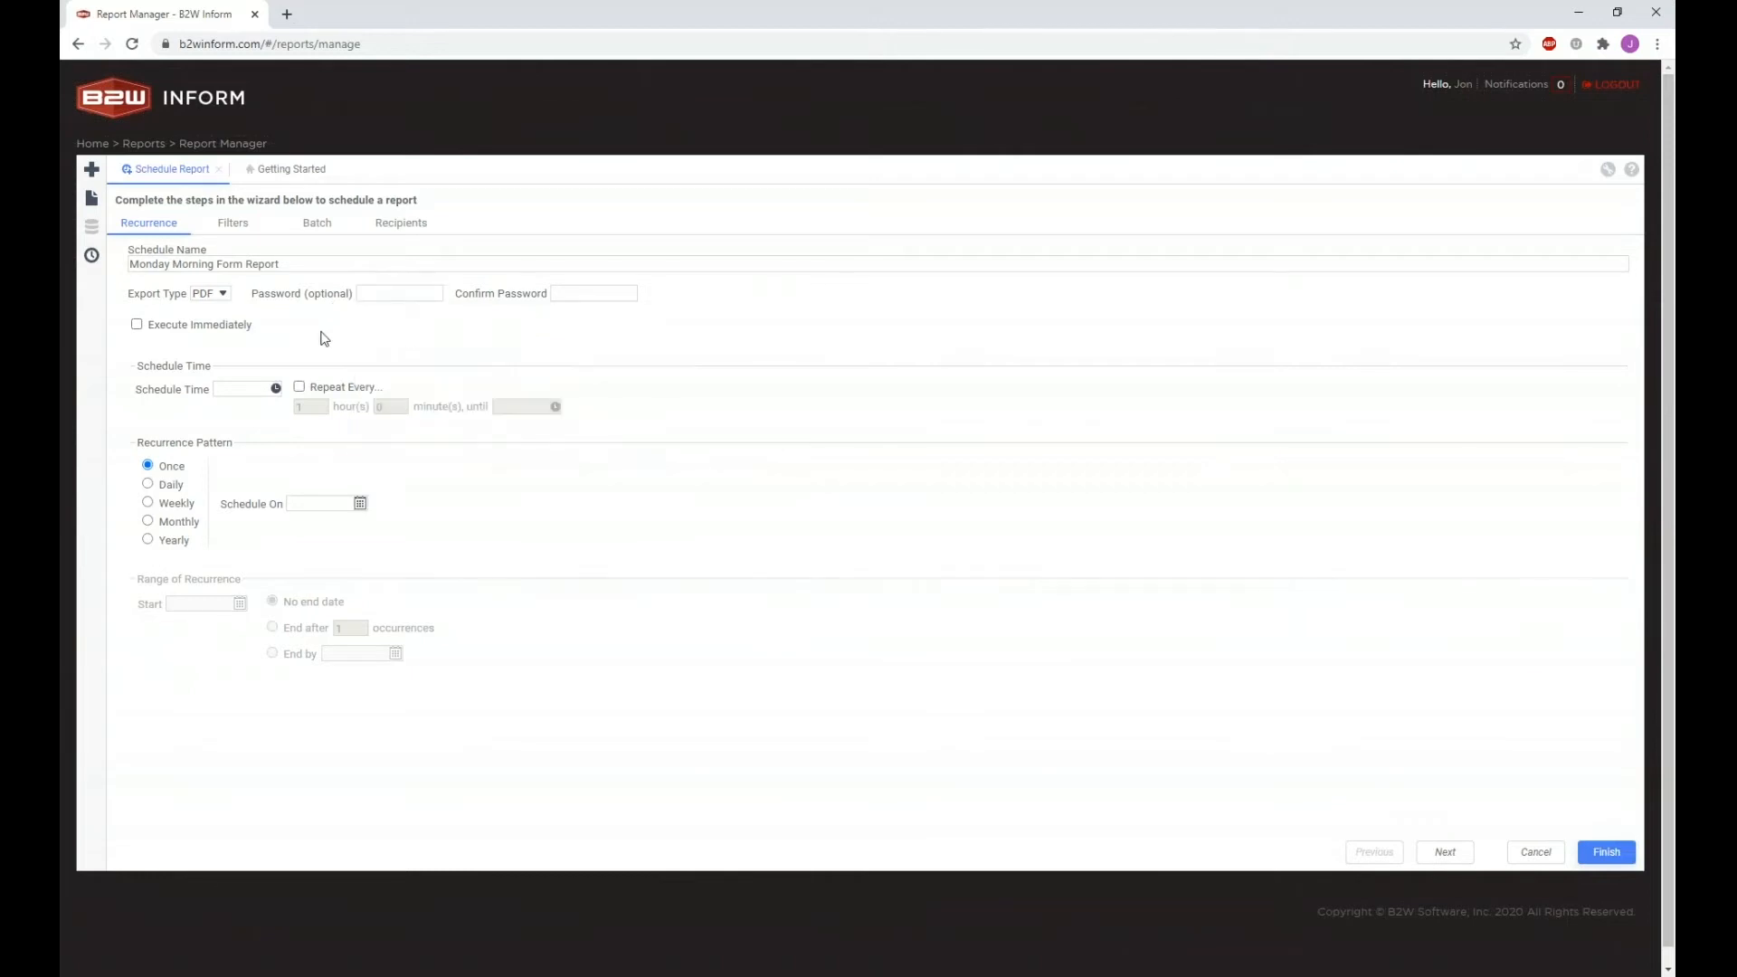
click(223, 294)
click(226, 336)
click(225, 296)
click(228, 352)
click(223, 296)
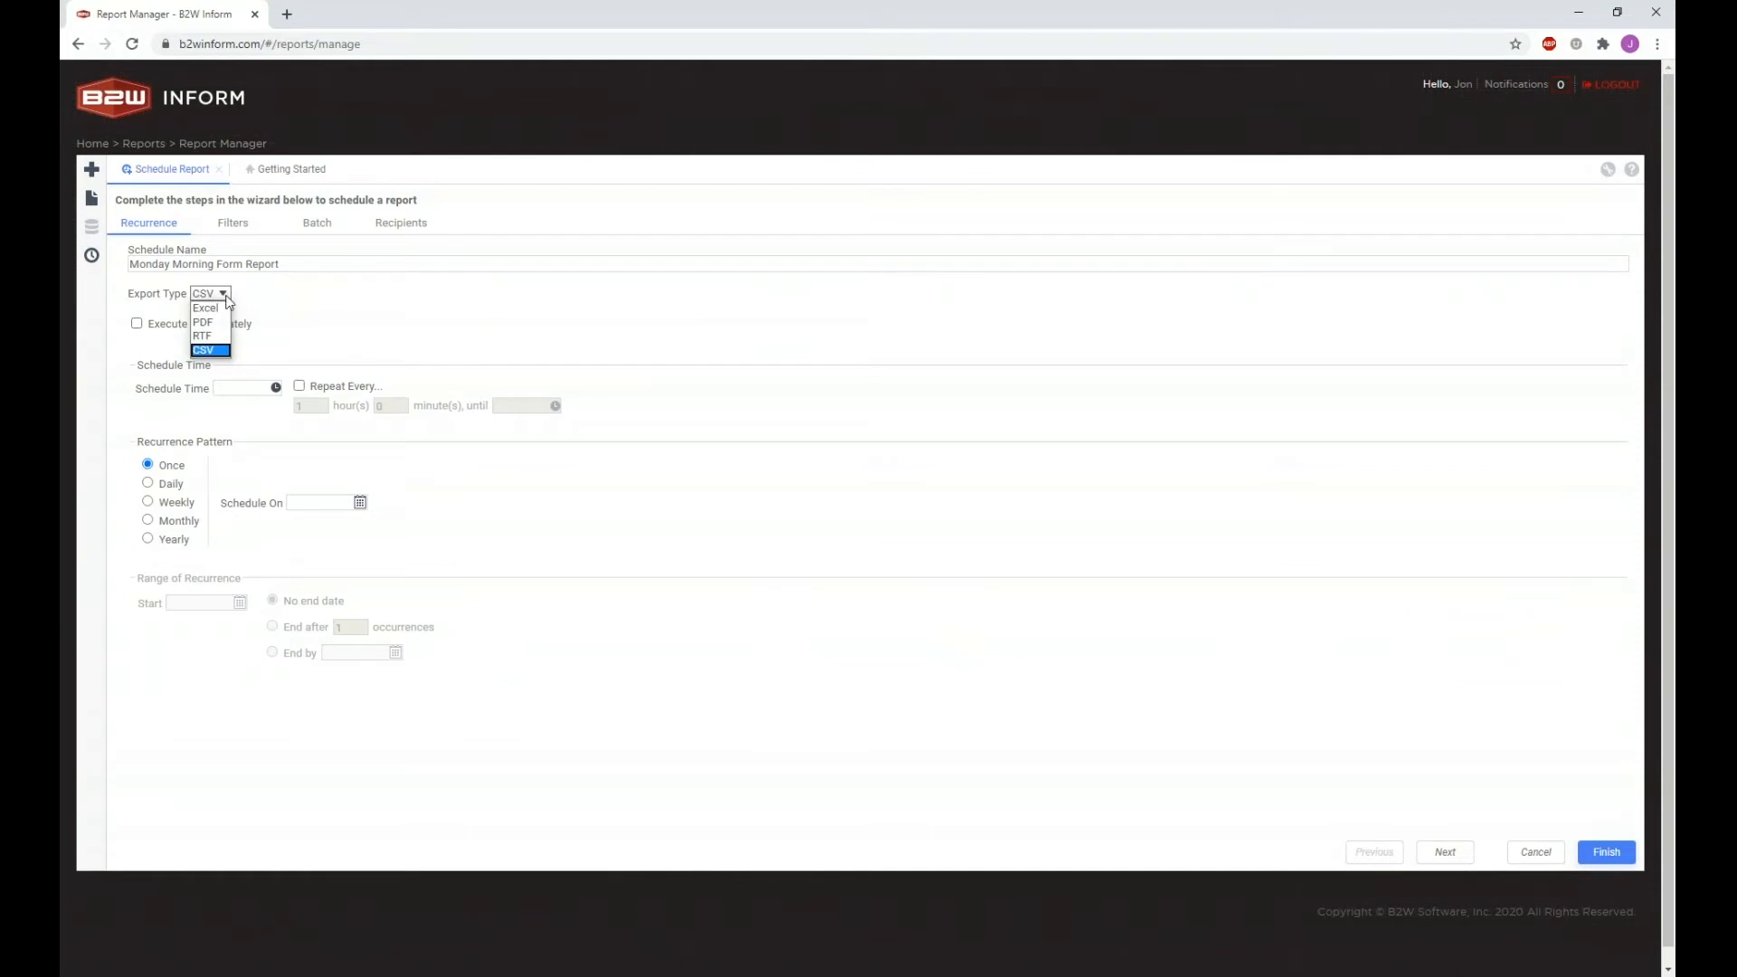
click(218, 308)
click(225, 295)
click(220, 322)
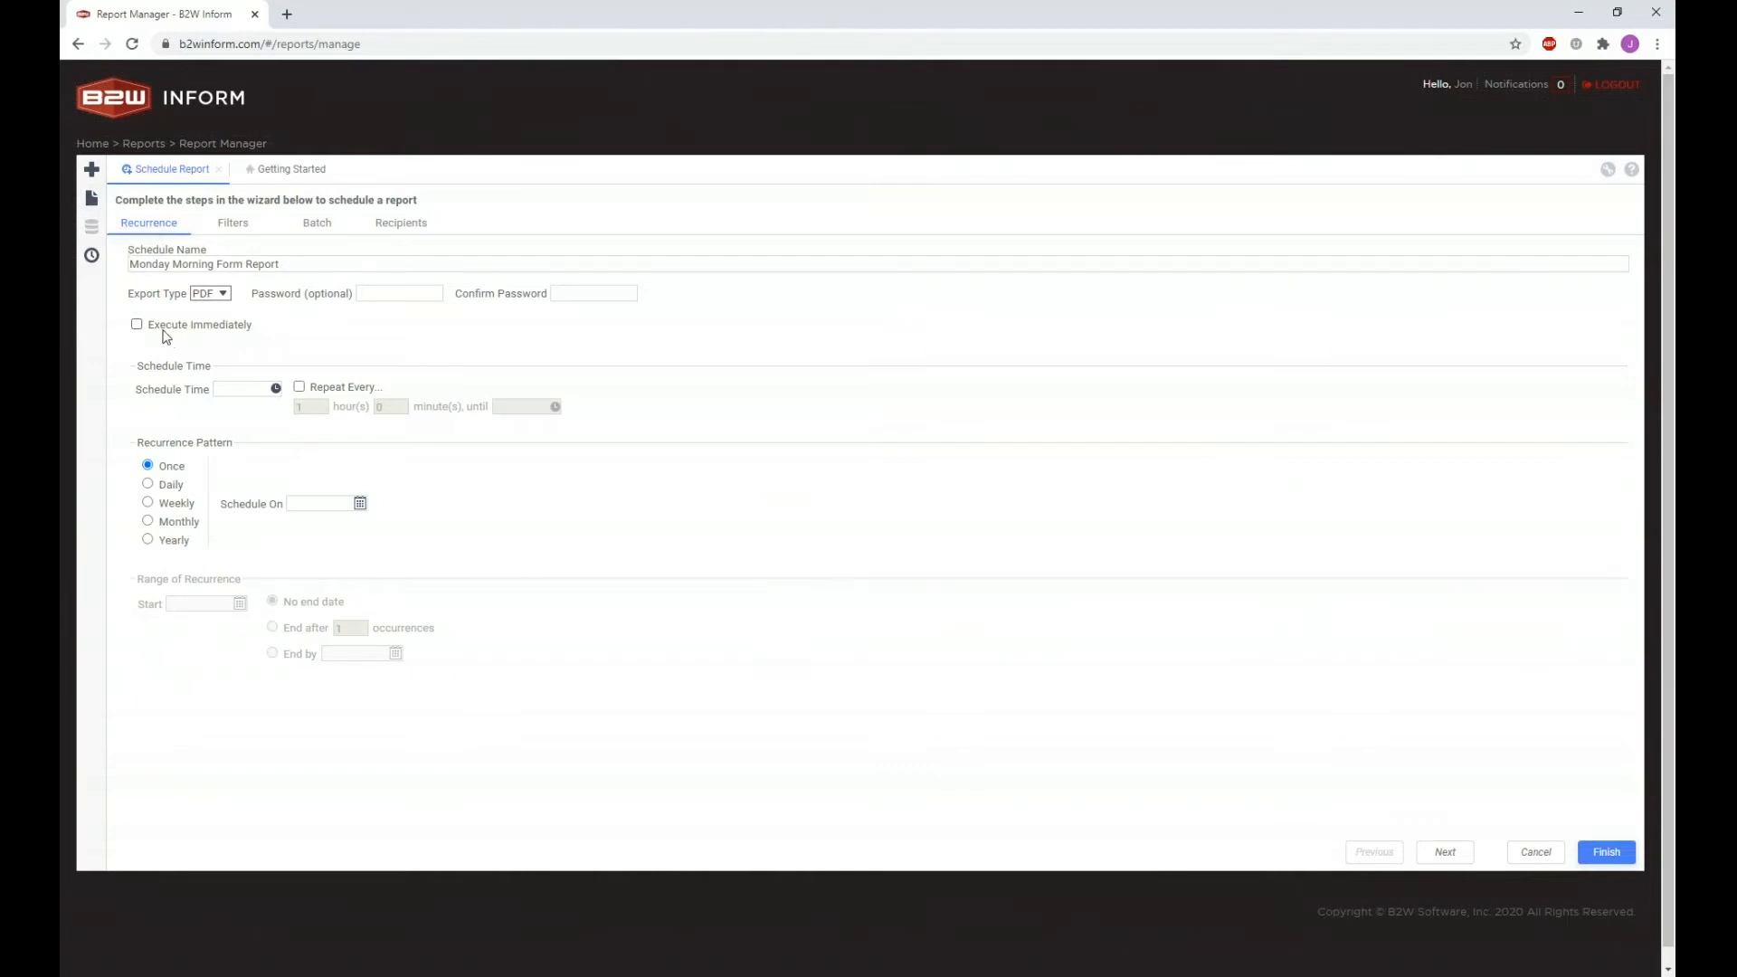
click(97, 200)
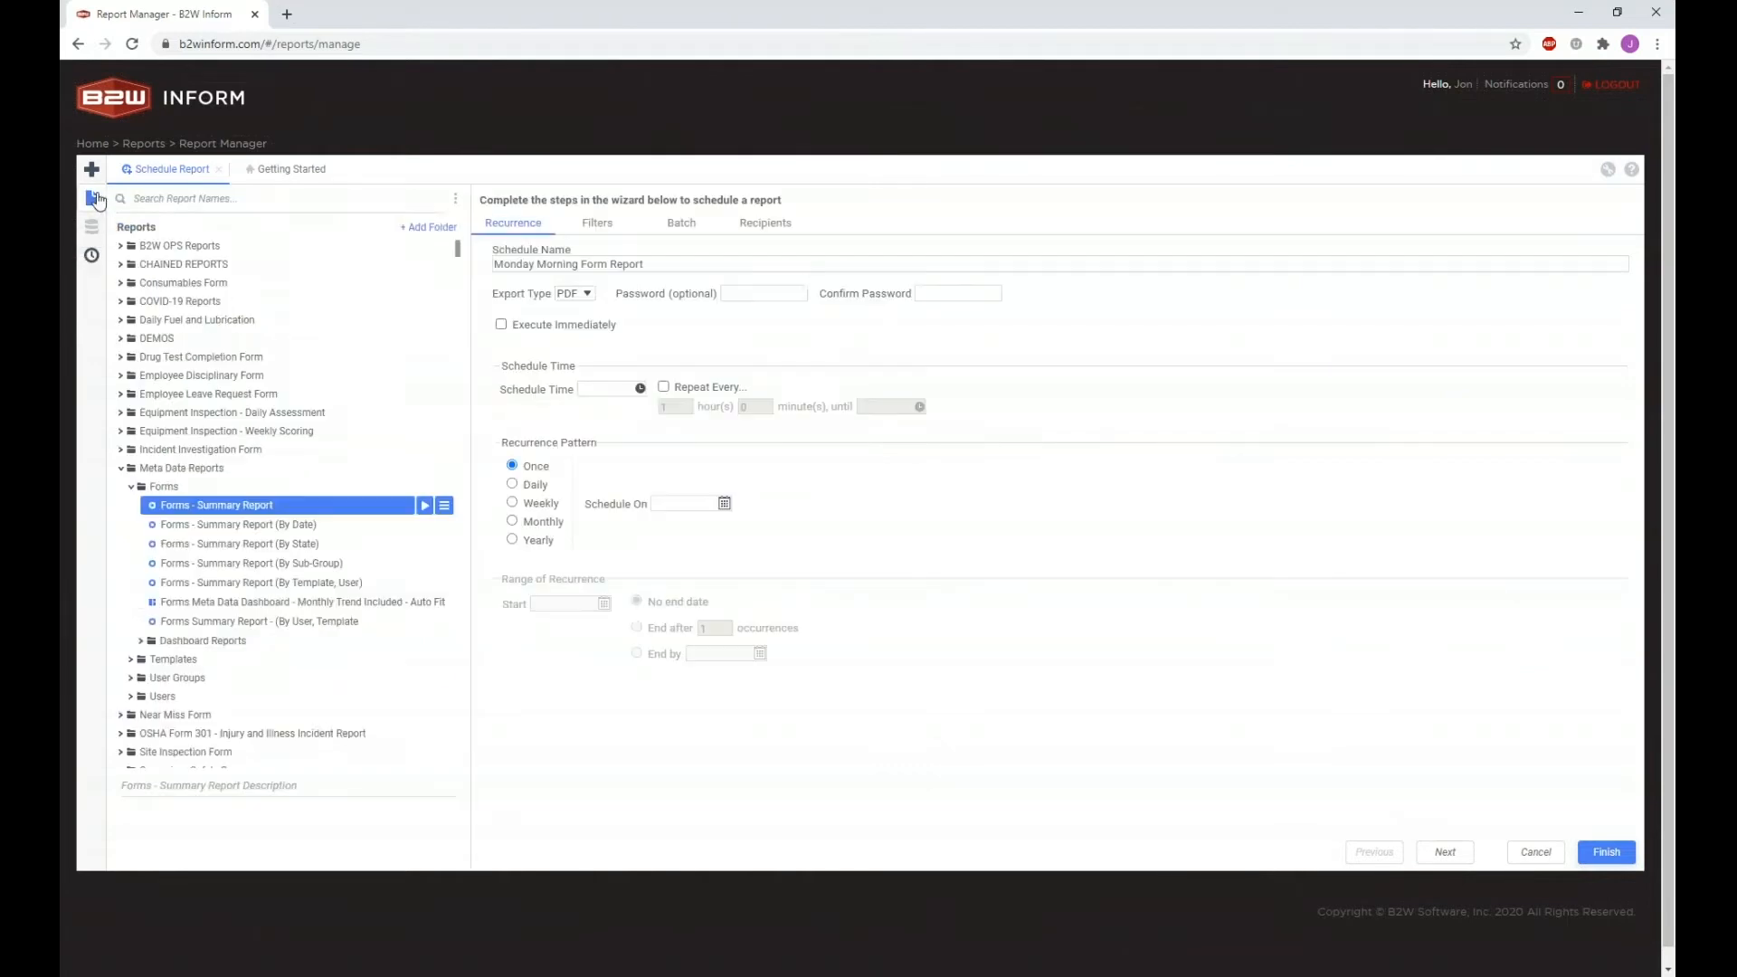
right_click(251, 507)
mouse_move(337, 620)
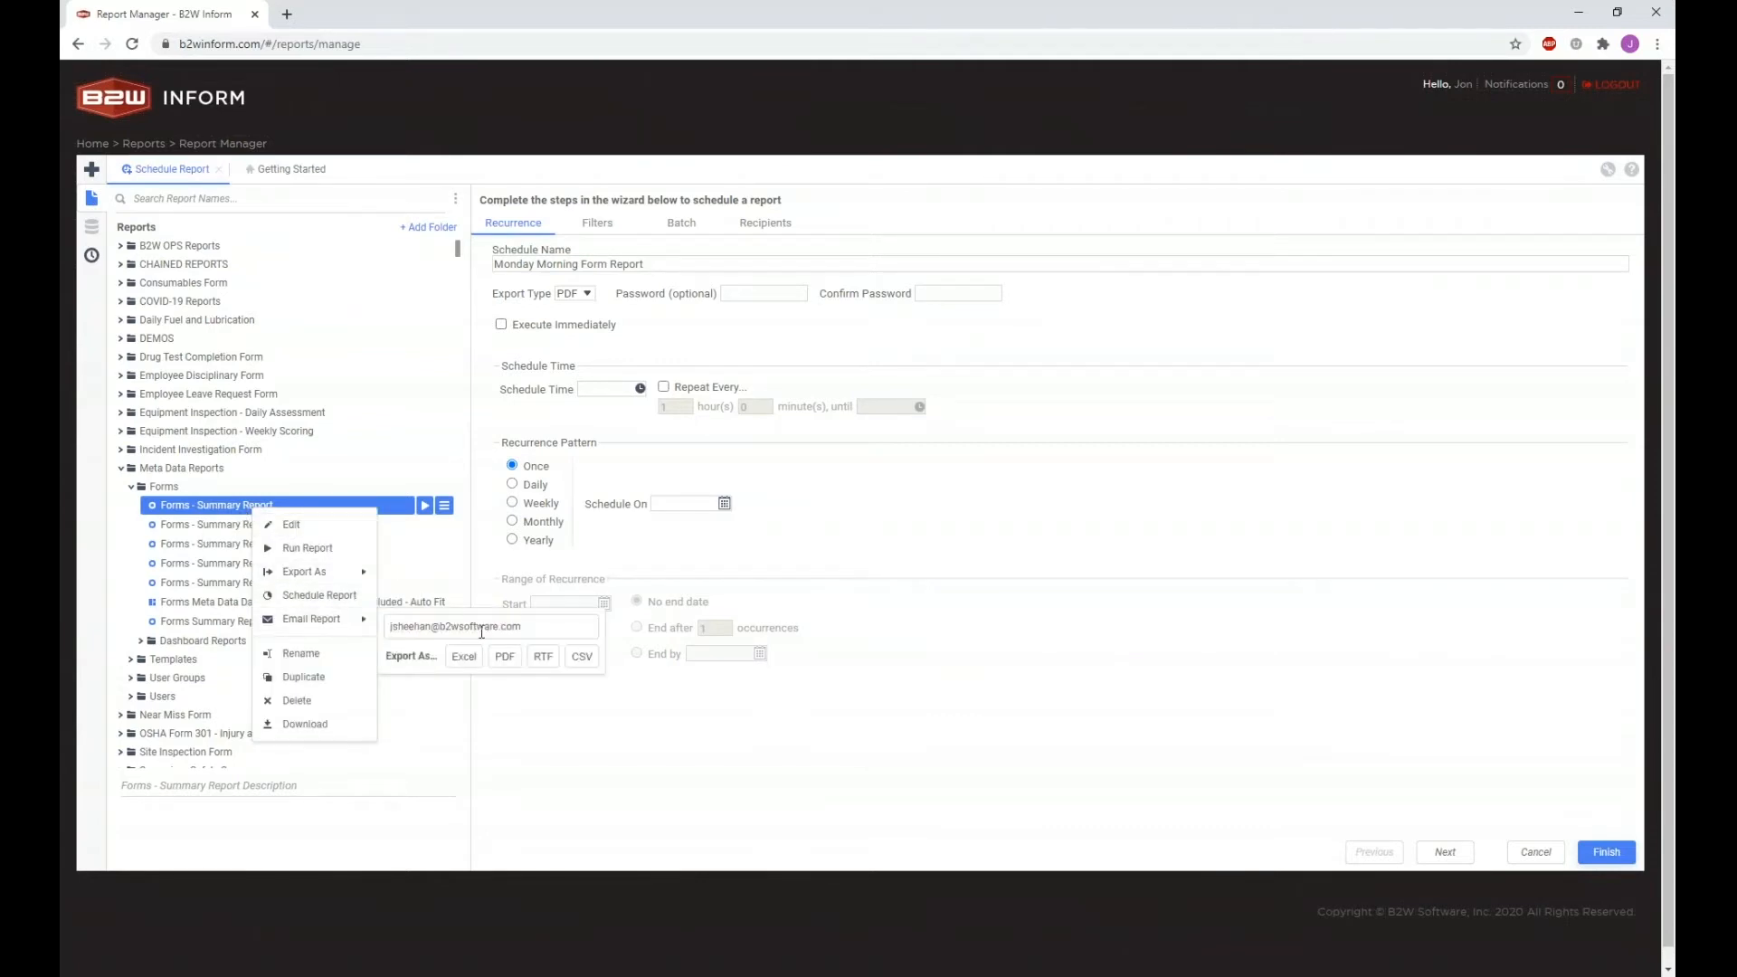
click(225, 510)
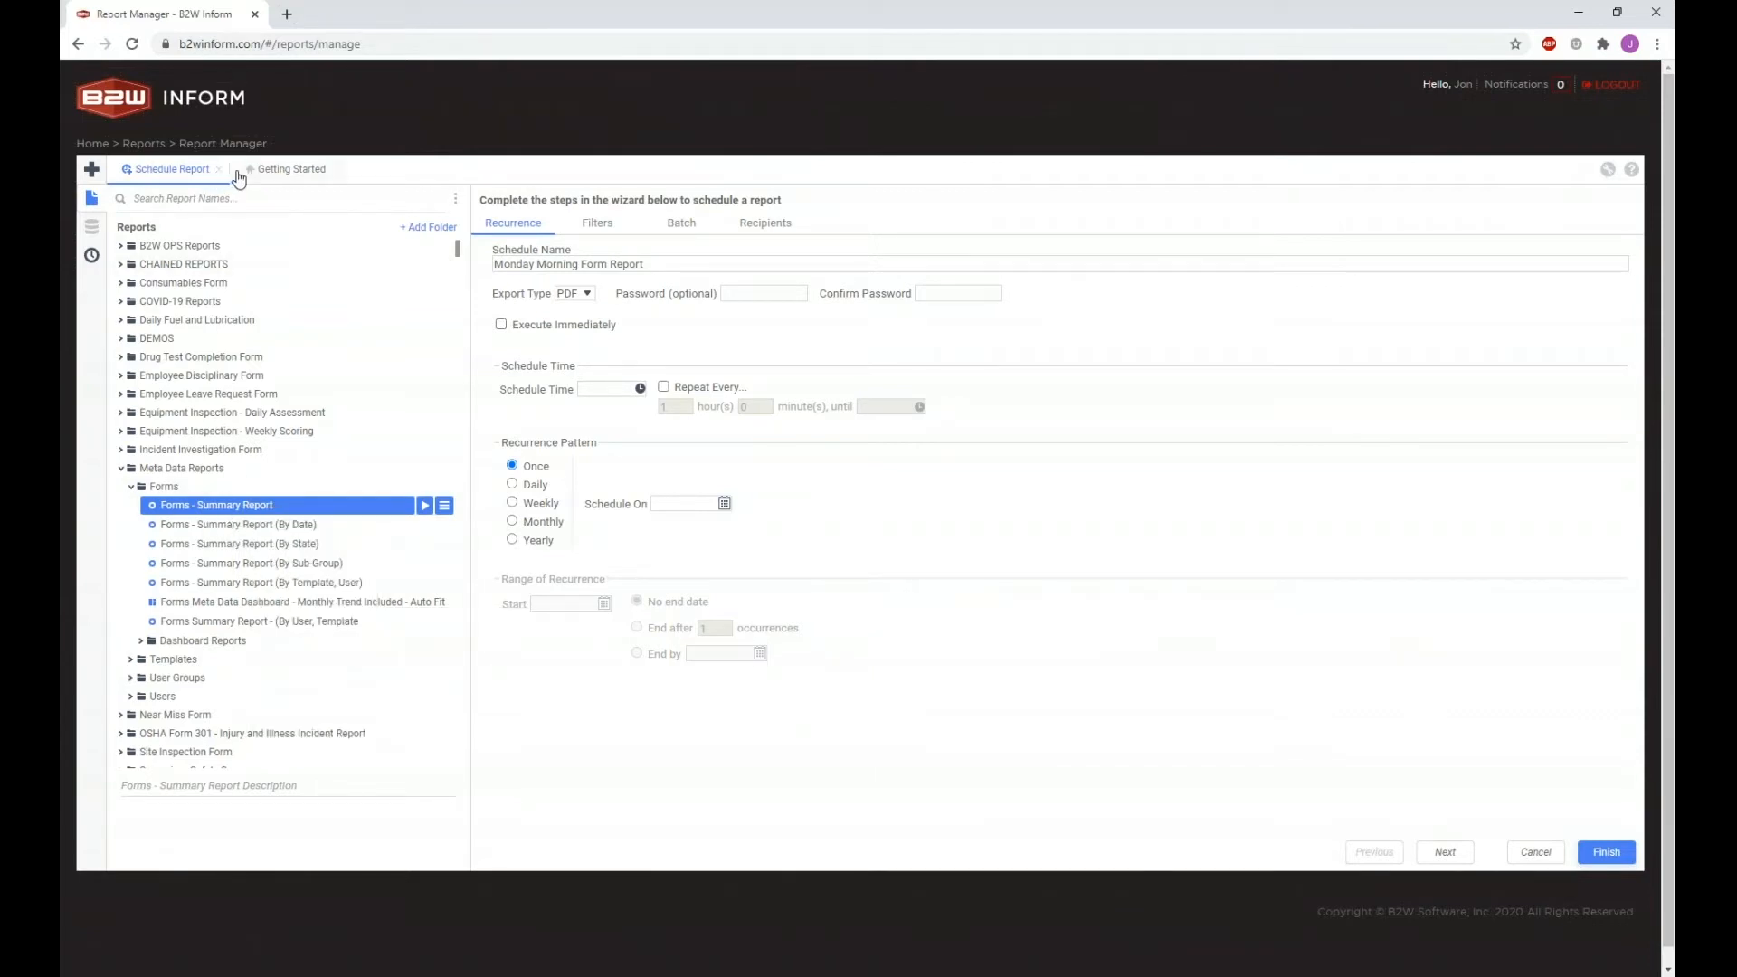
click(91, 198)
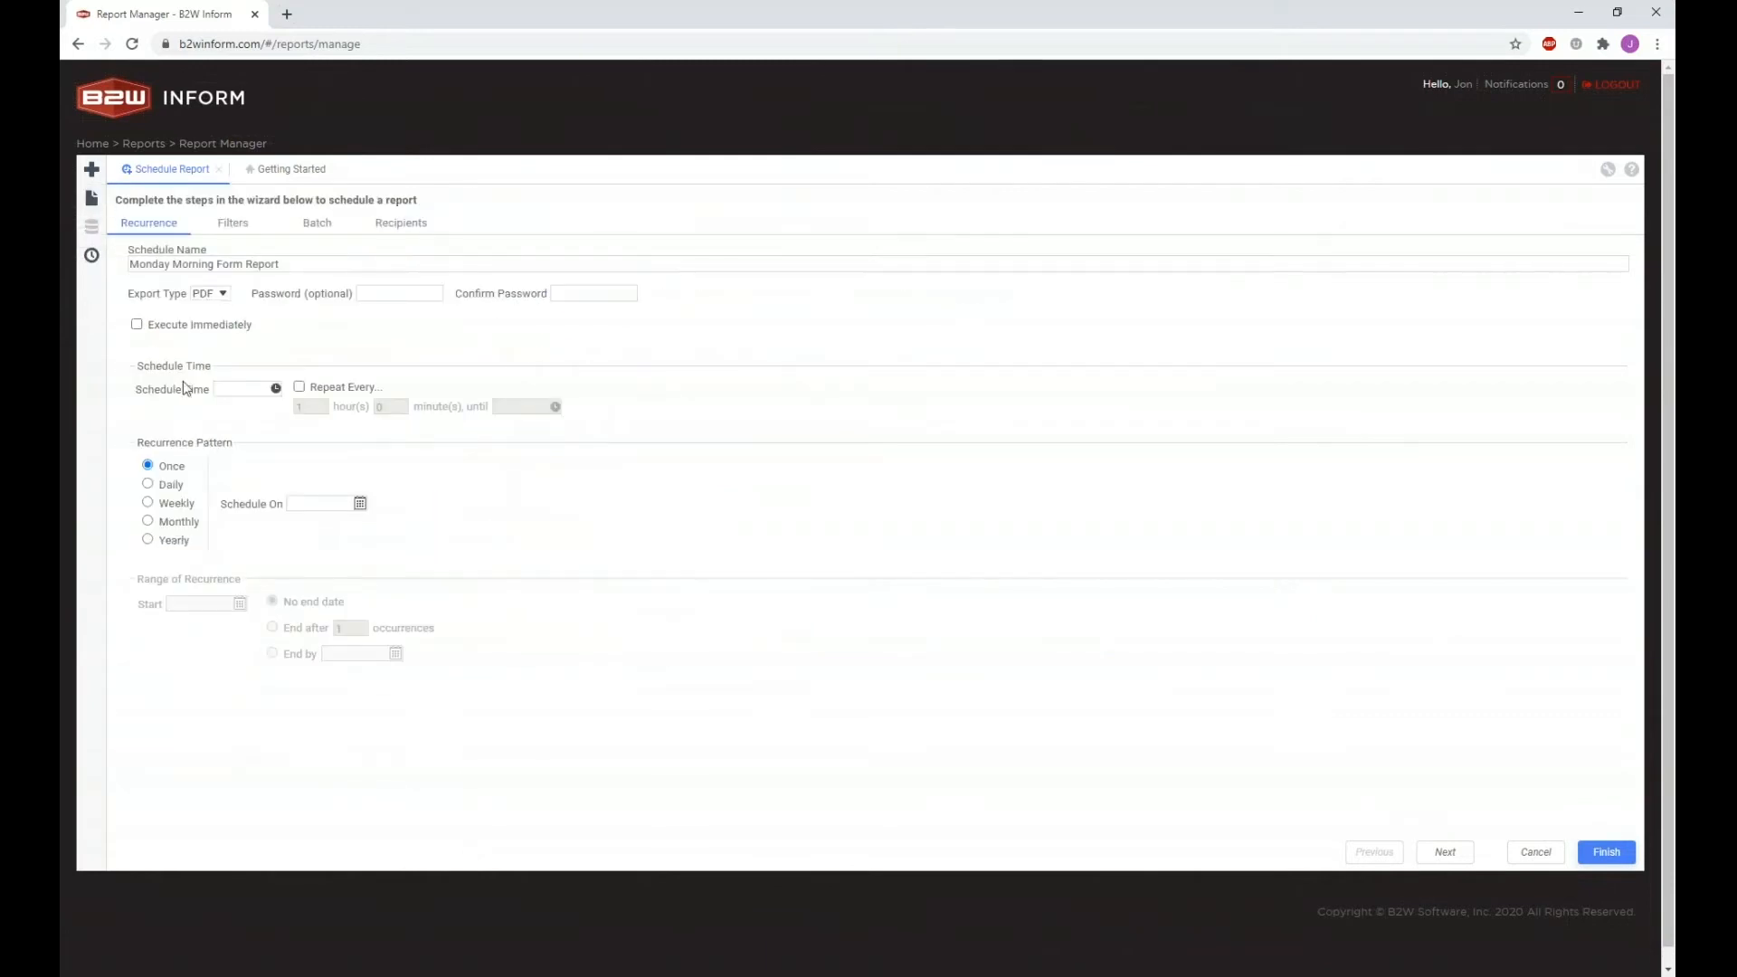
click(236, 391)
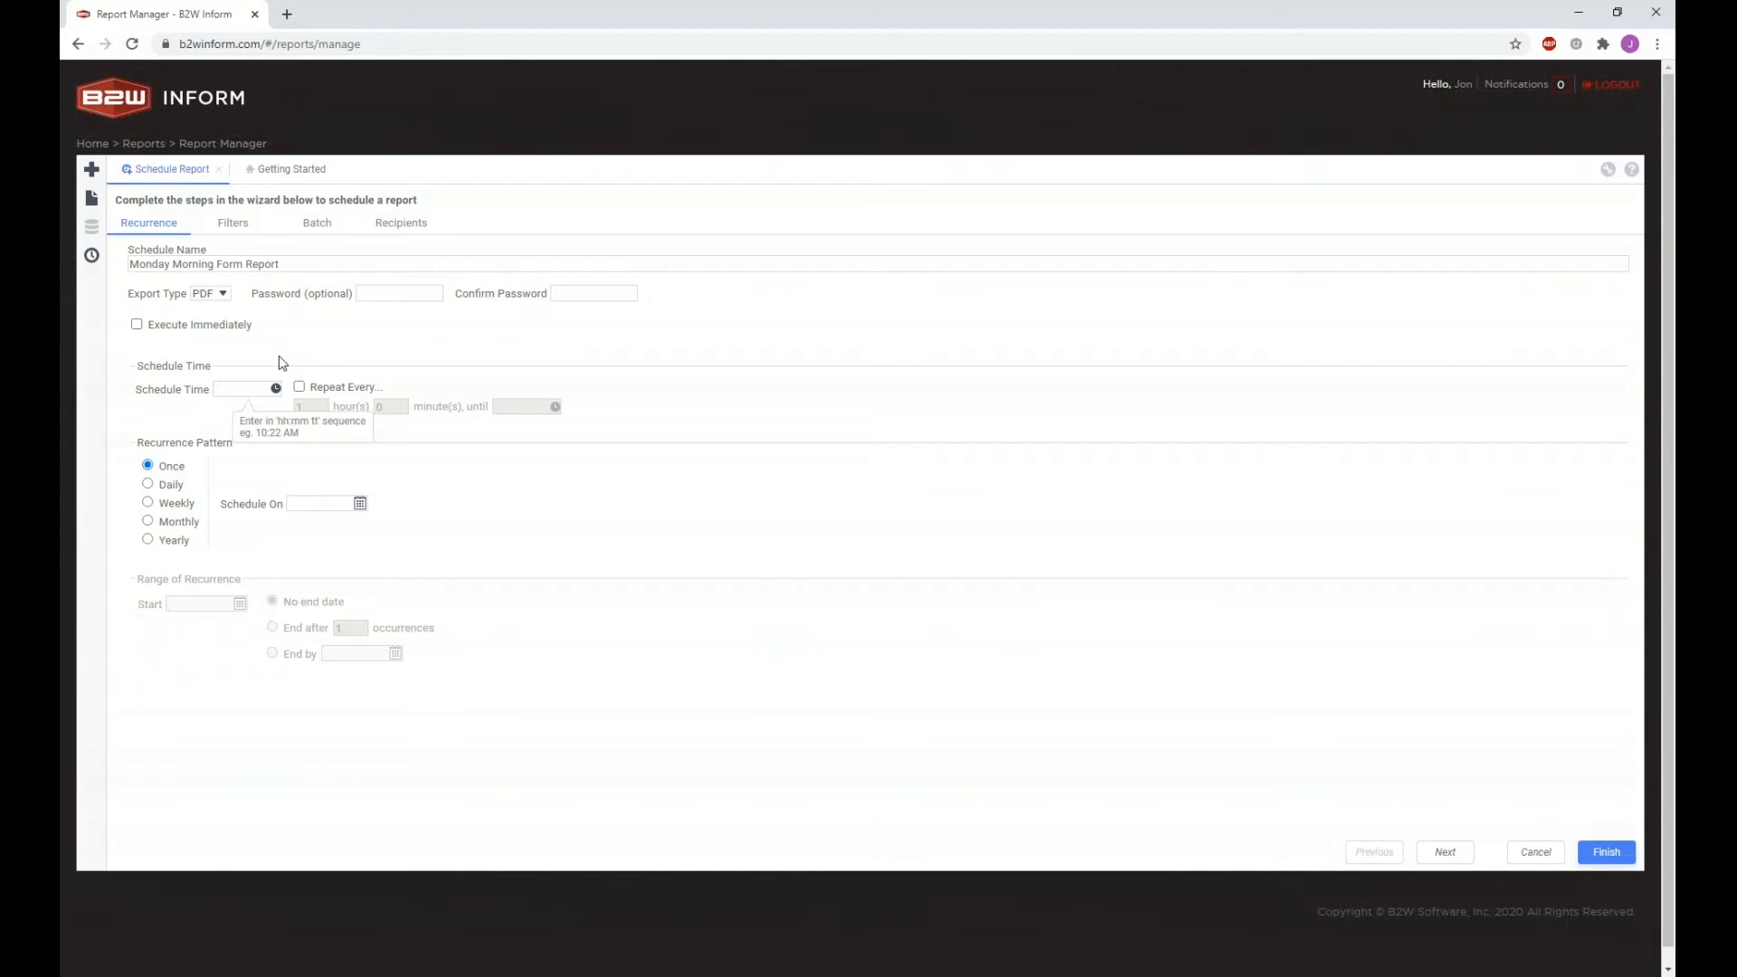
Step: Set the schedule time to 07:00 am with Repeat Every left off
text(9)
text(7)
click(276, 388)
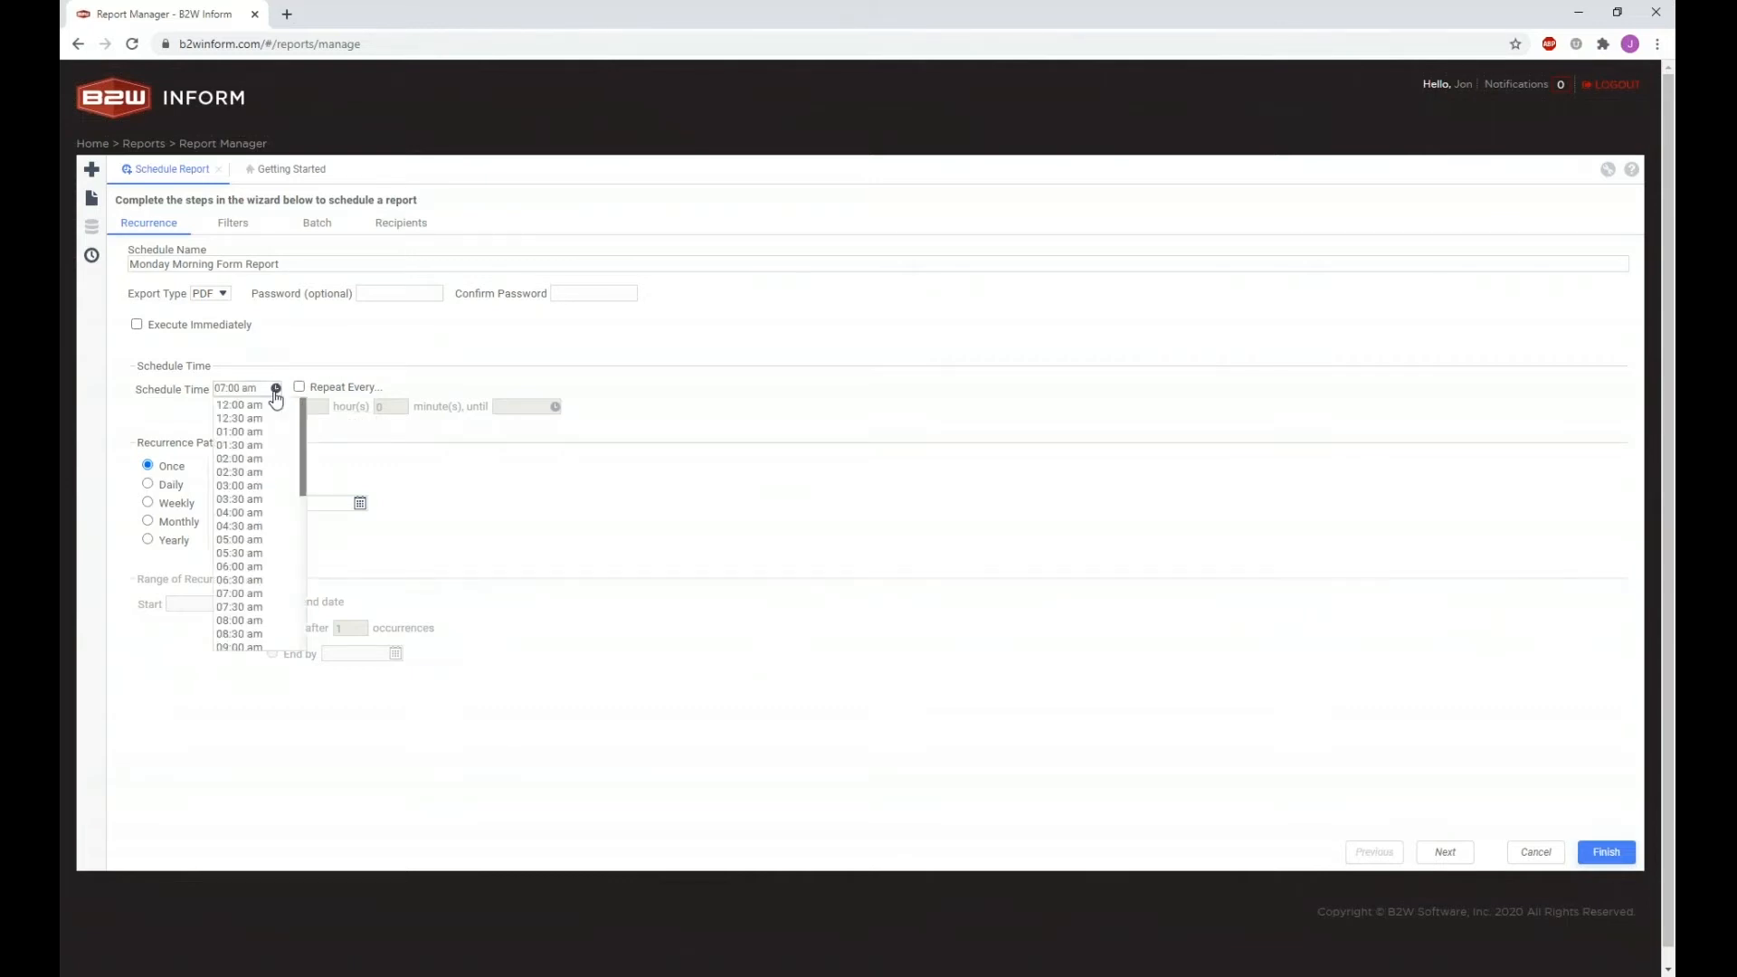
click(274, 600)
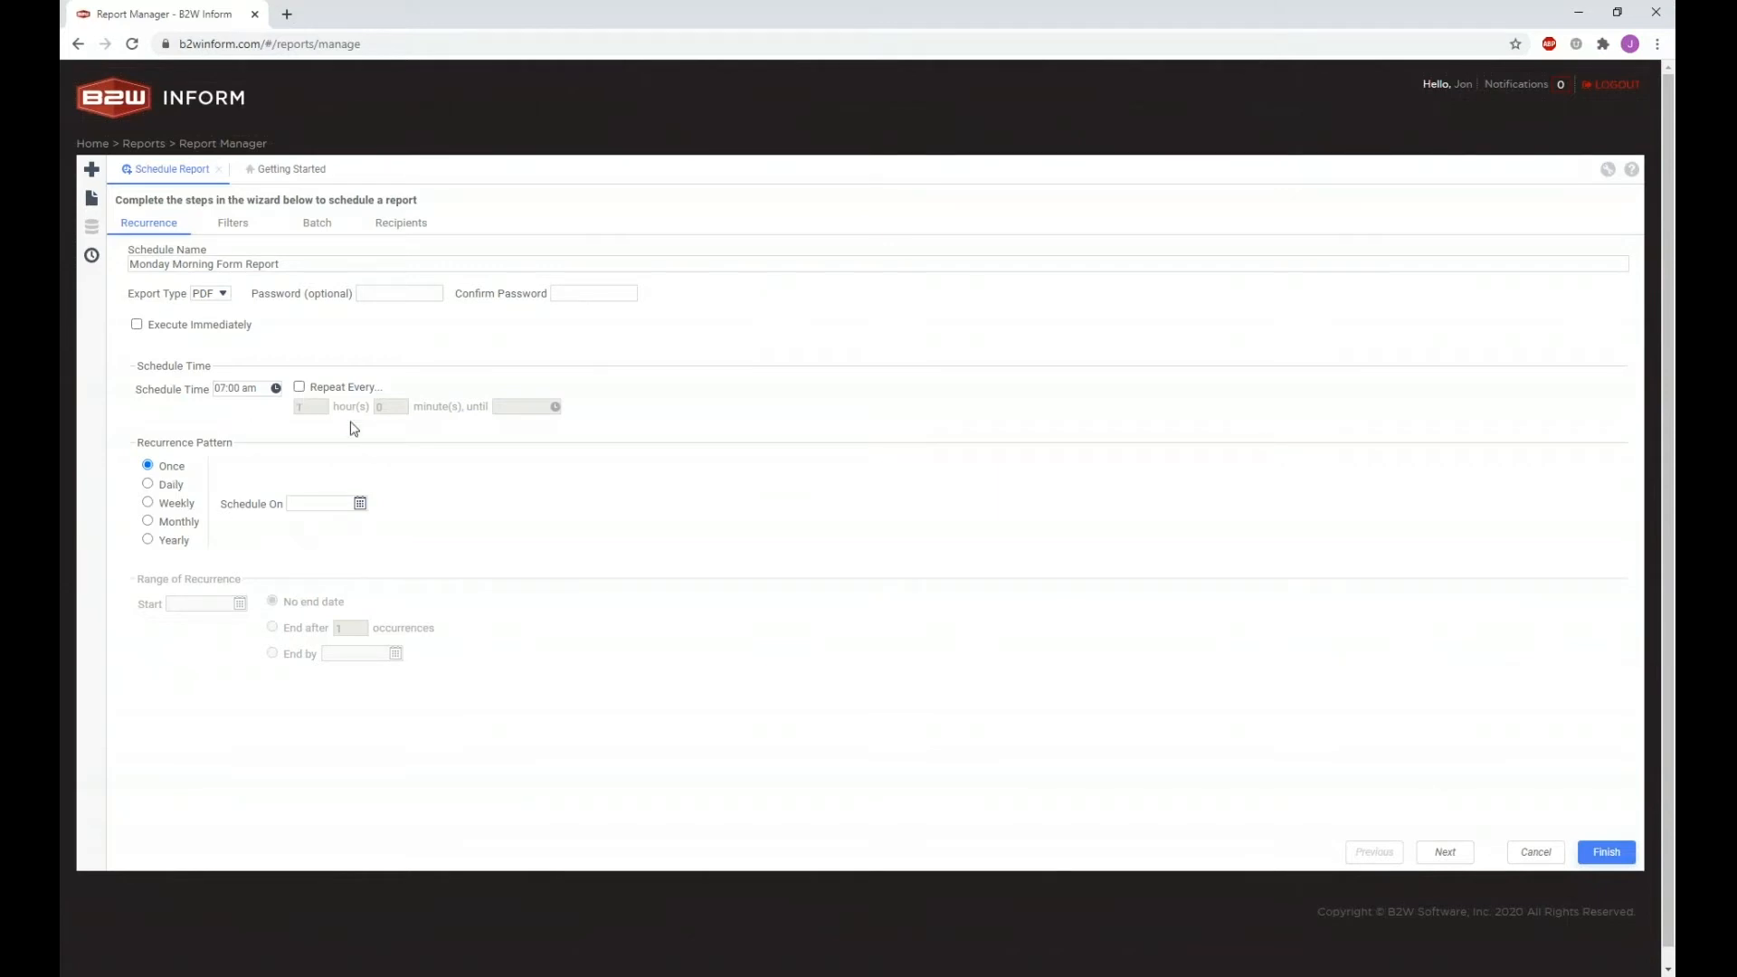
click(299, 387)
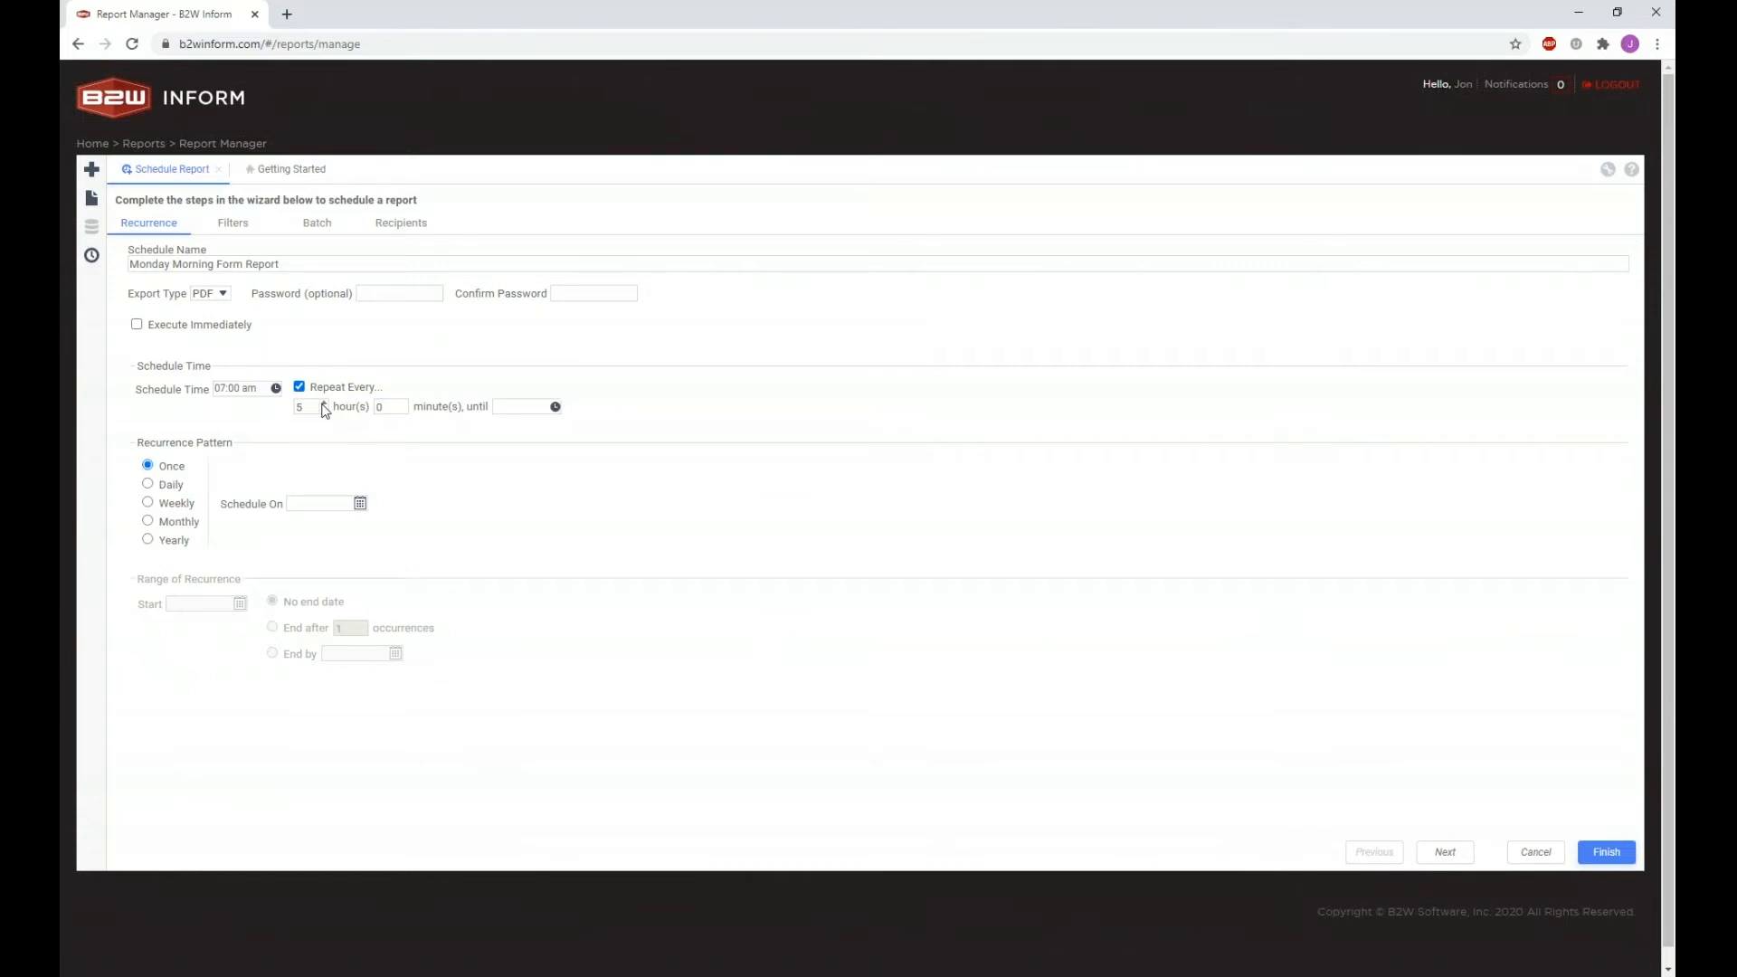
click(299, 387)
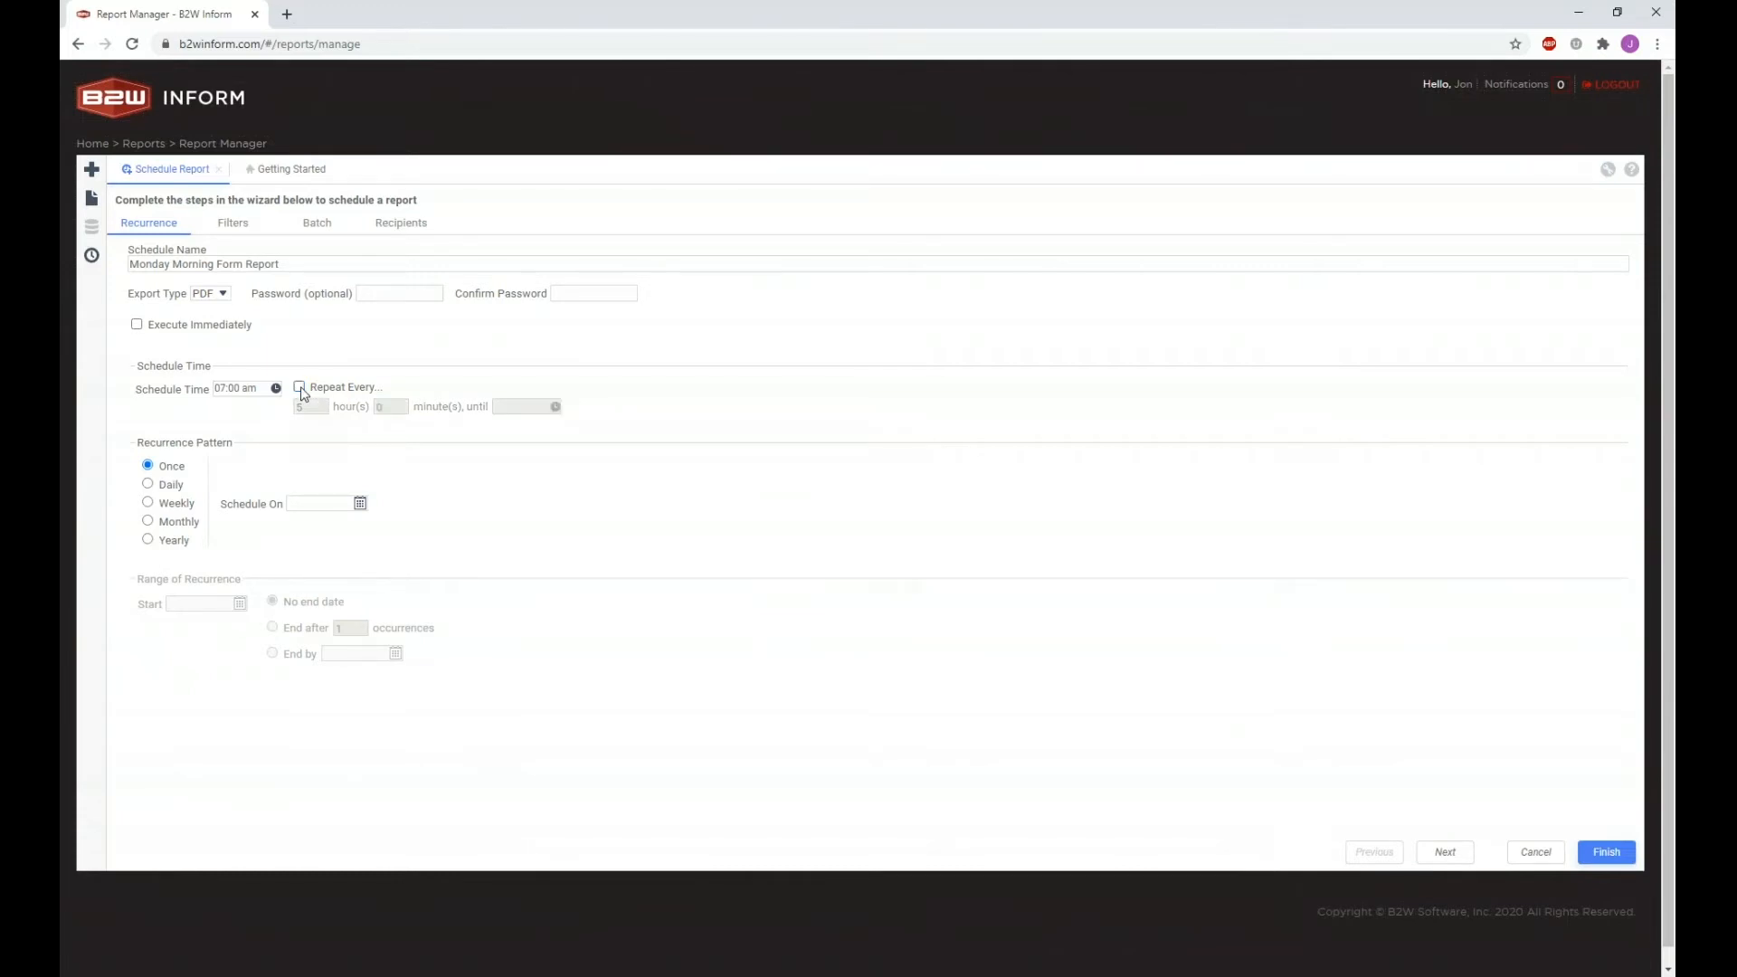
drag(138, 442, 235, 450)
click(235, 451)
Step: Compare the Daily, Weekly, Monthly and Yearly patterns and settle on Weekly recurrence every 1 week
click(172, 489)
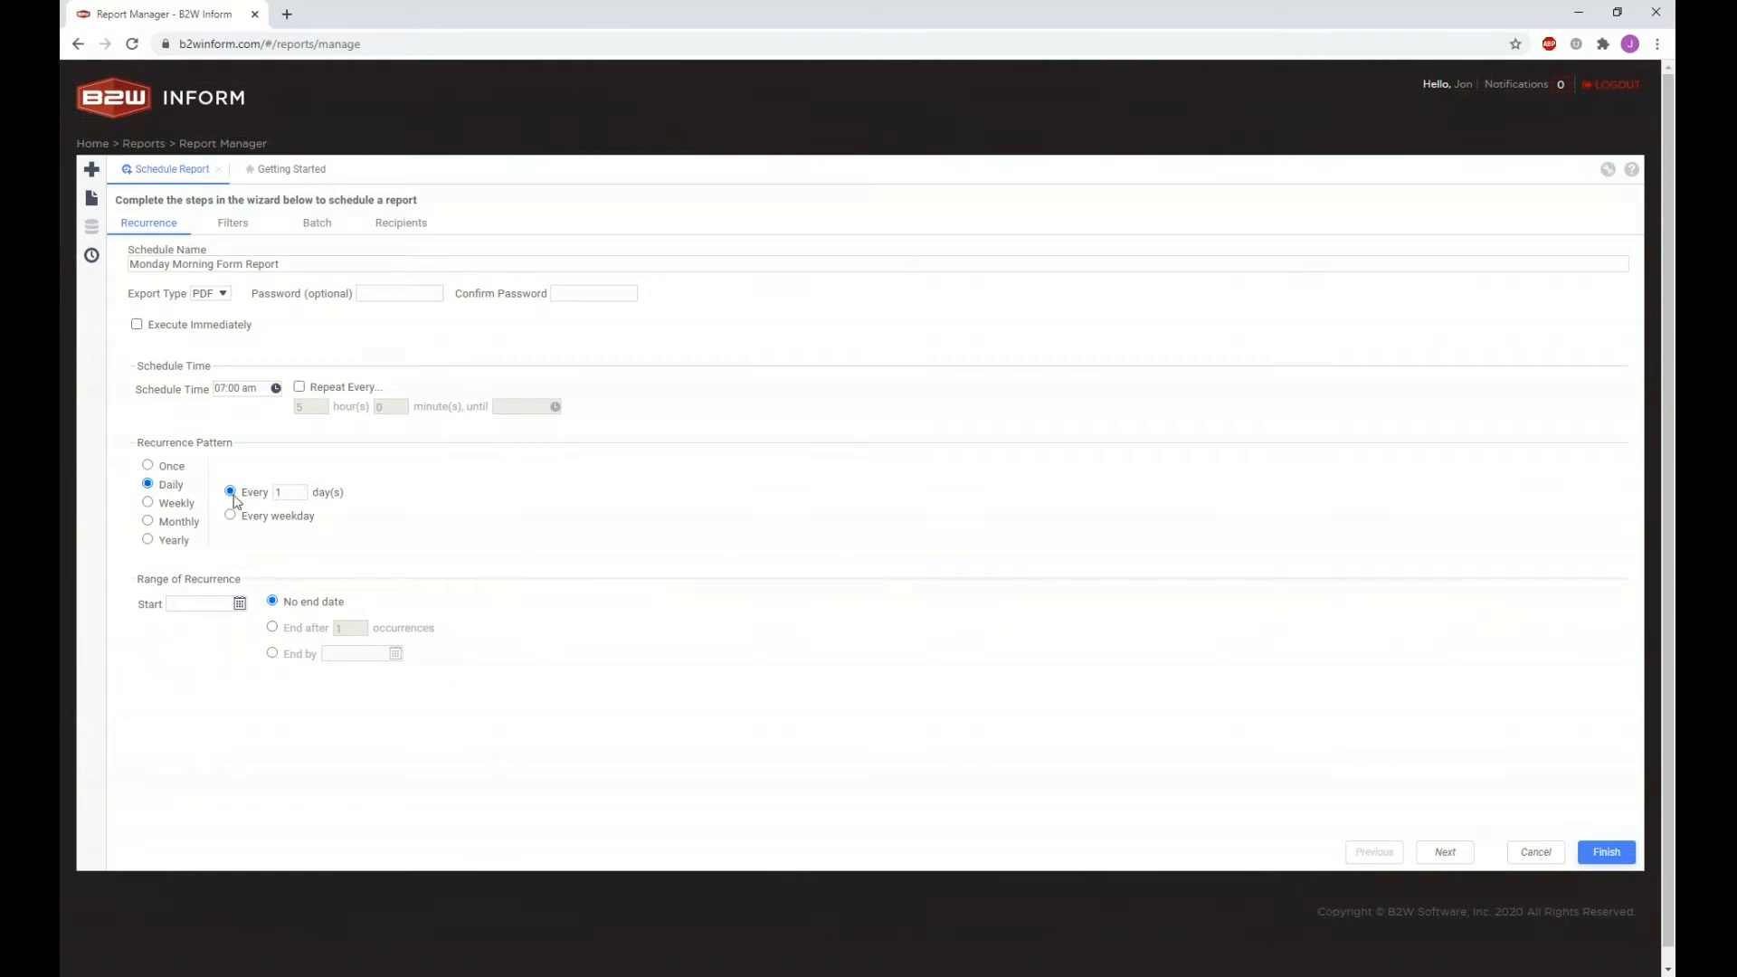
click(303, 489)
click(232, 517)
click(175, 505)
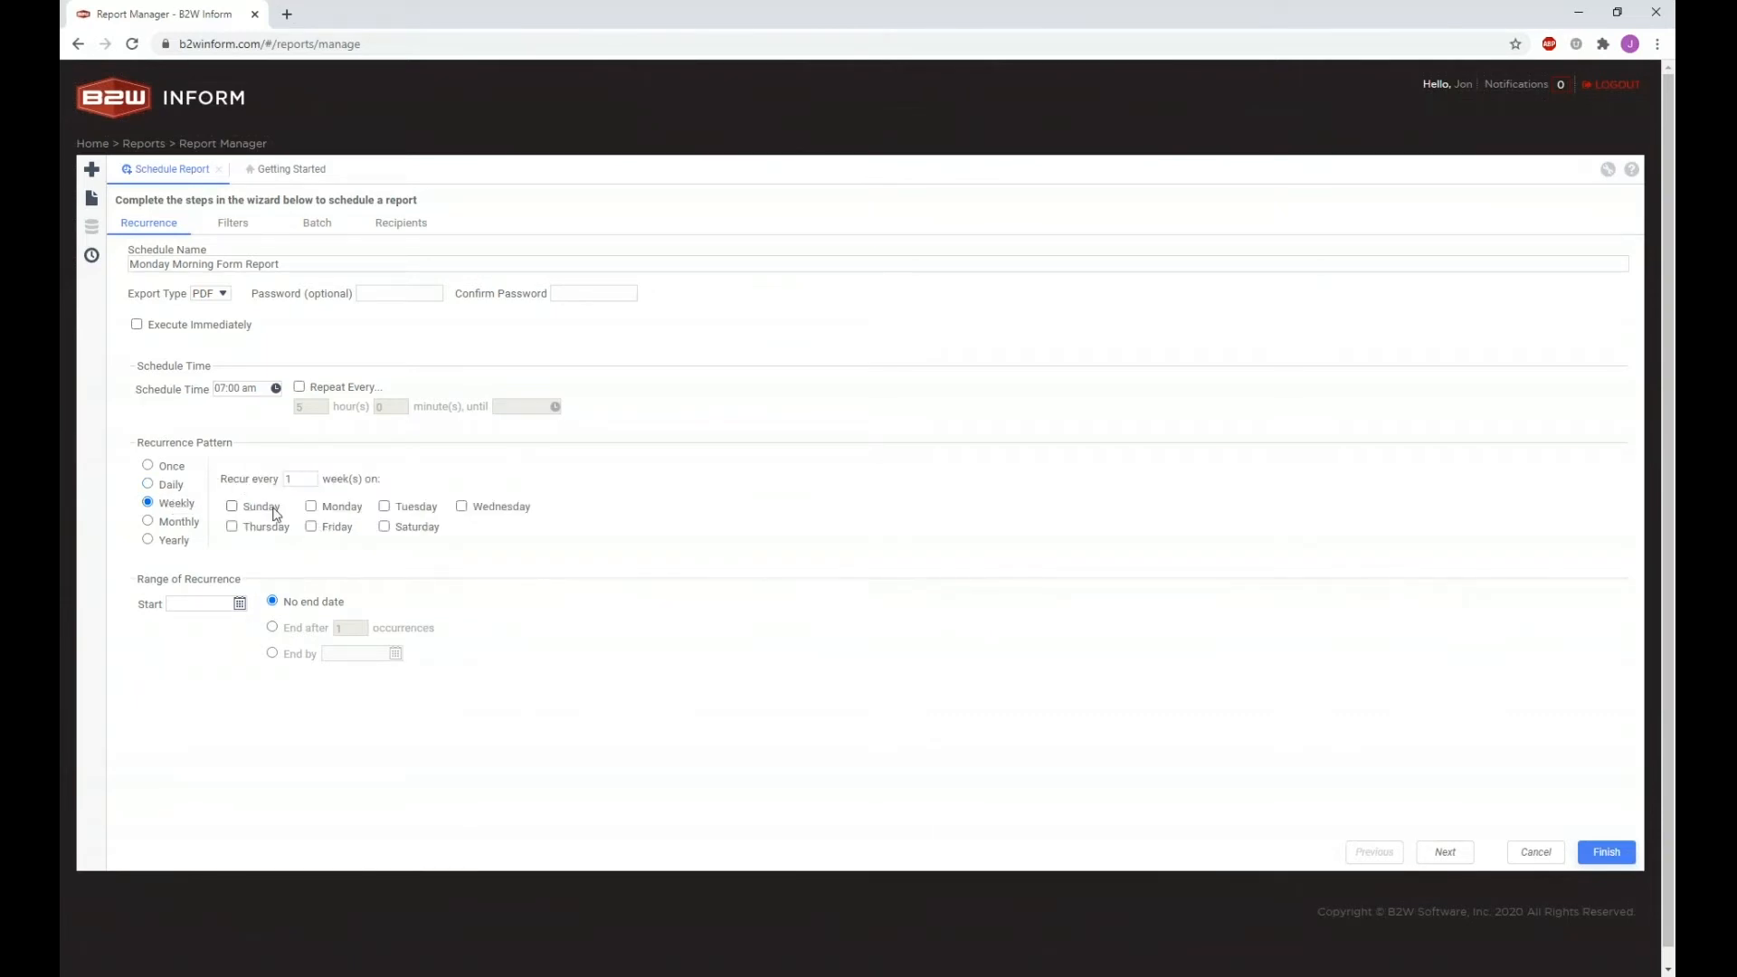
click(175, 524)
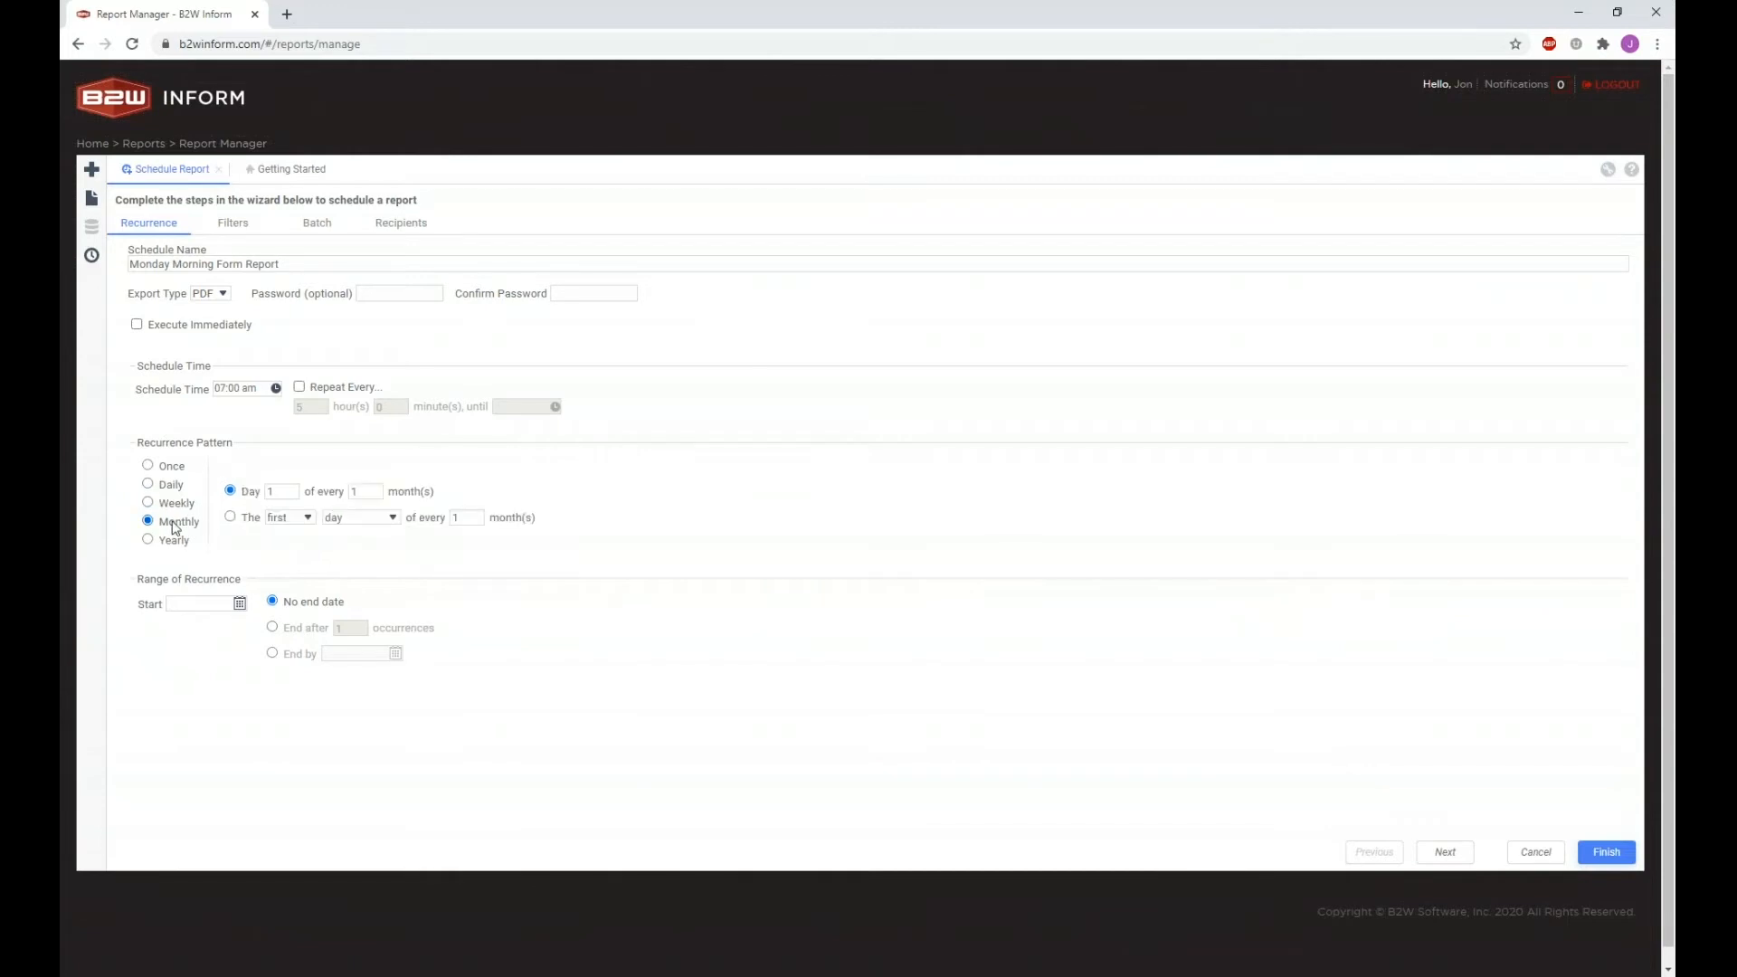
click(174, 541)
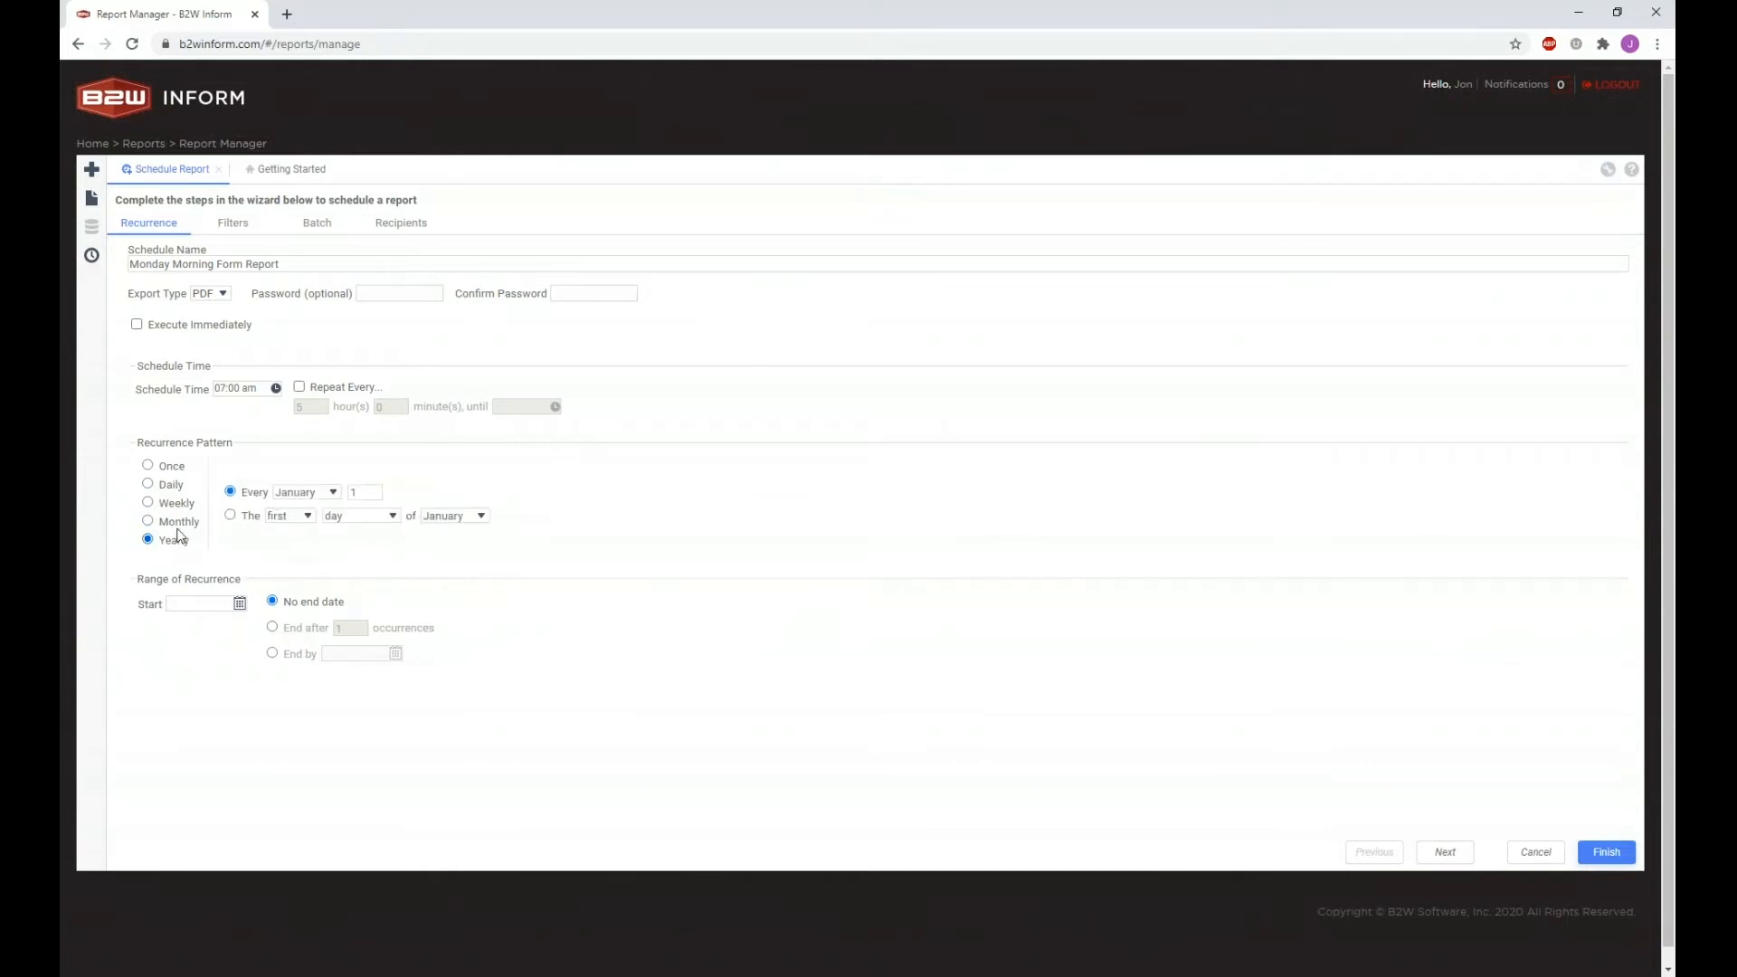
click(178, 519)
click(178, 507)
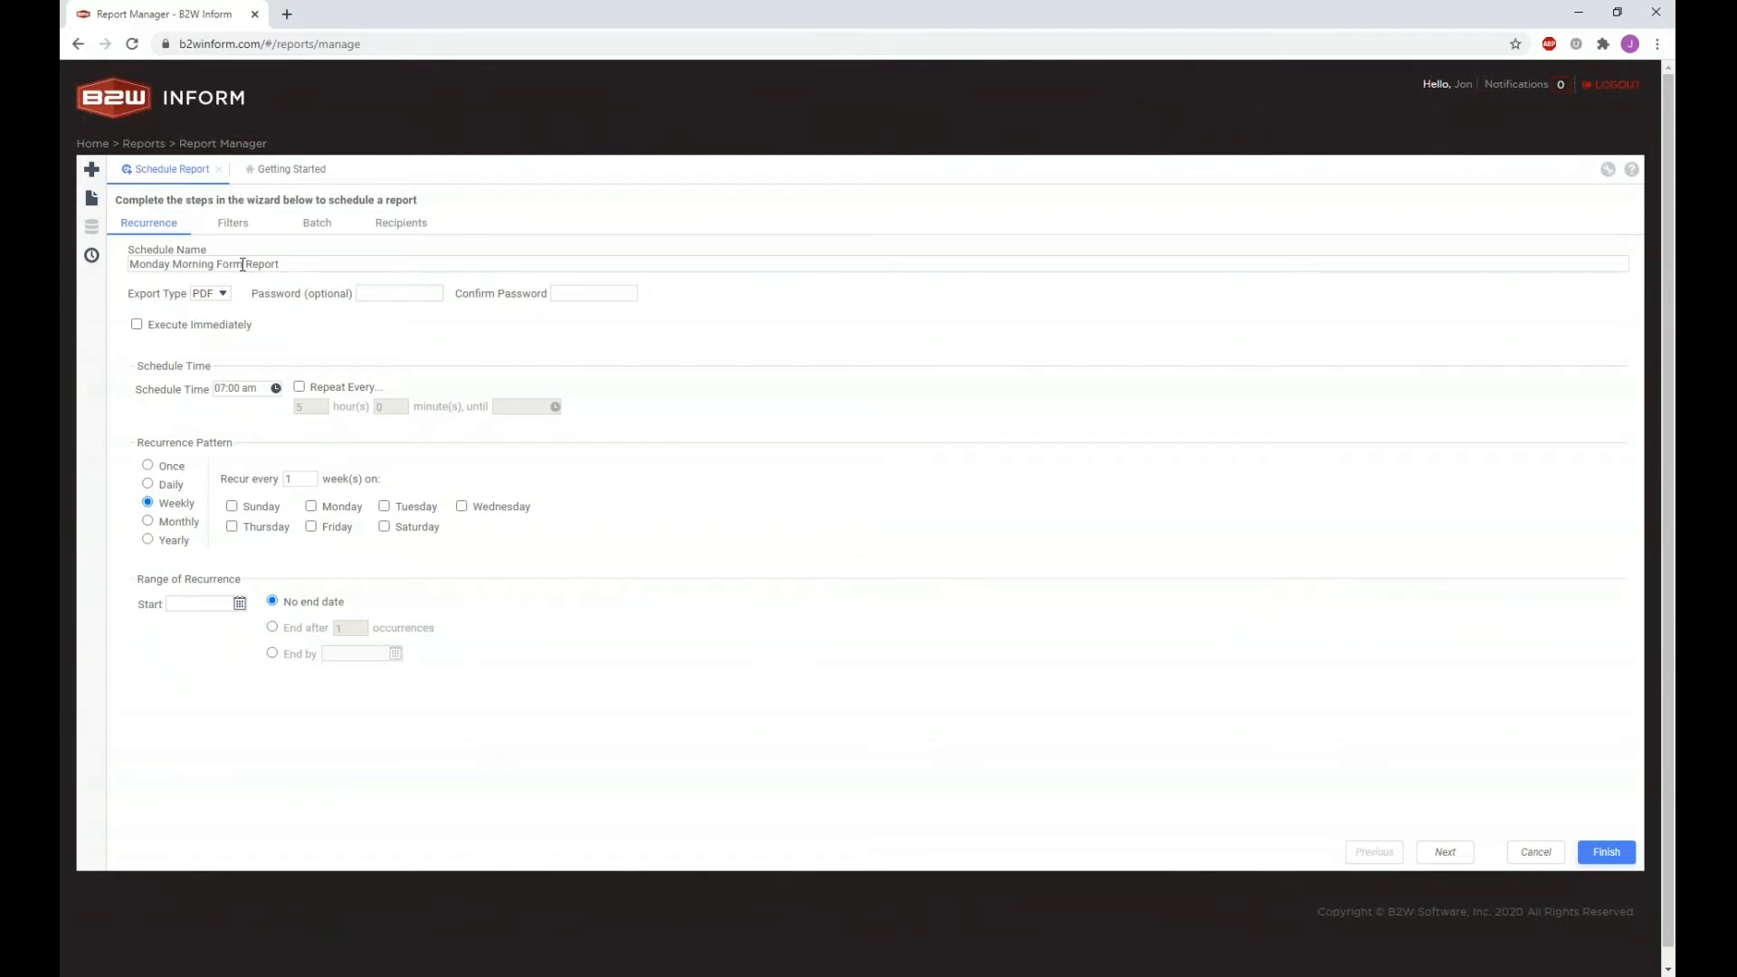
Step: Tick Monday and set the schedule start date to 07/01/2020
click(327, 517)
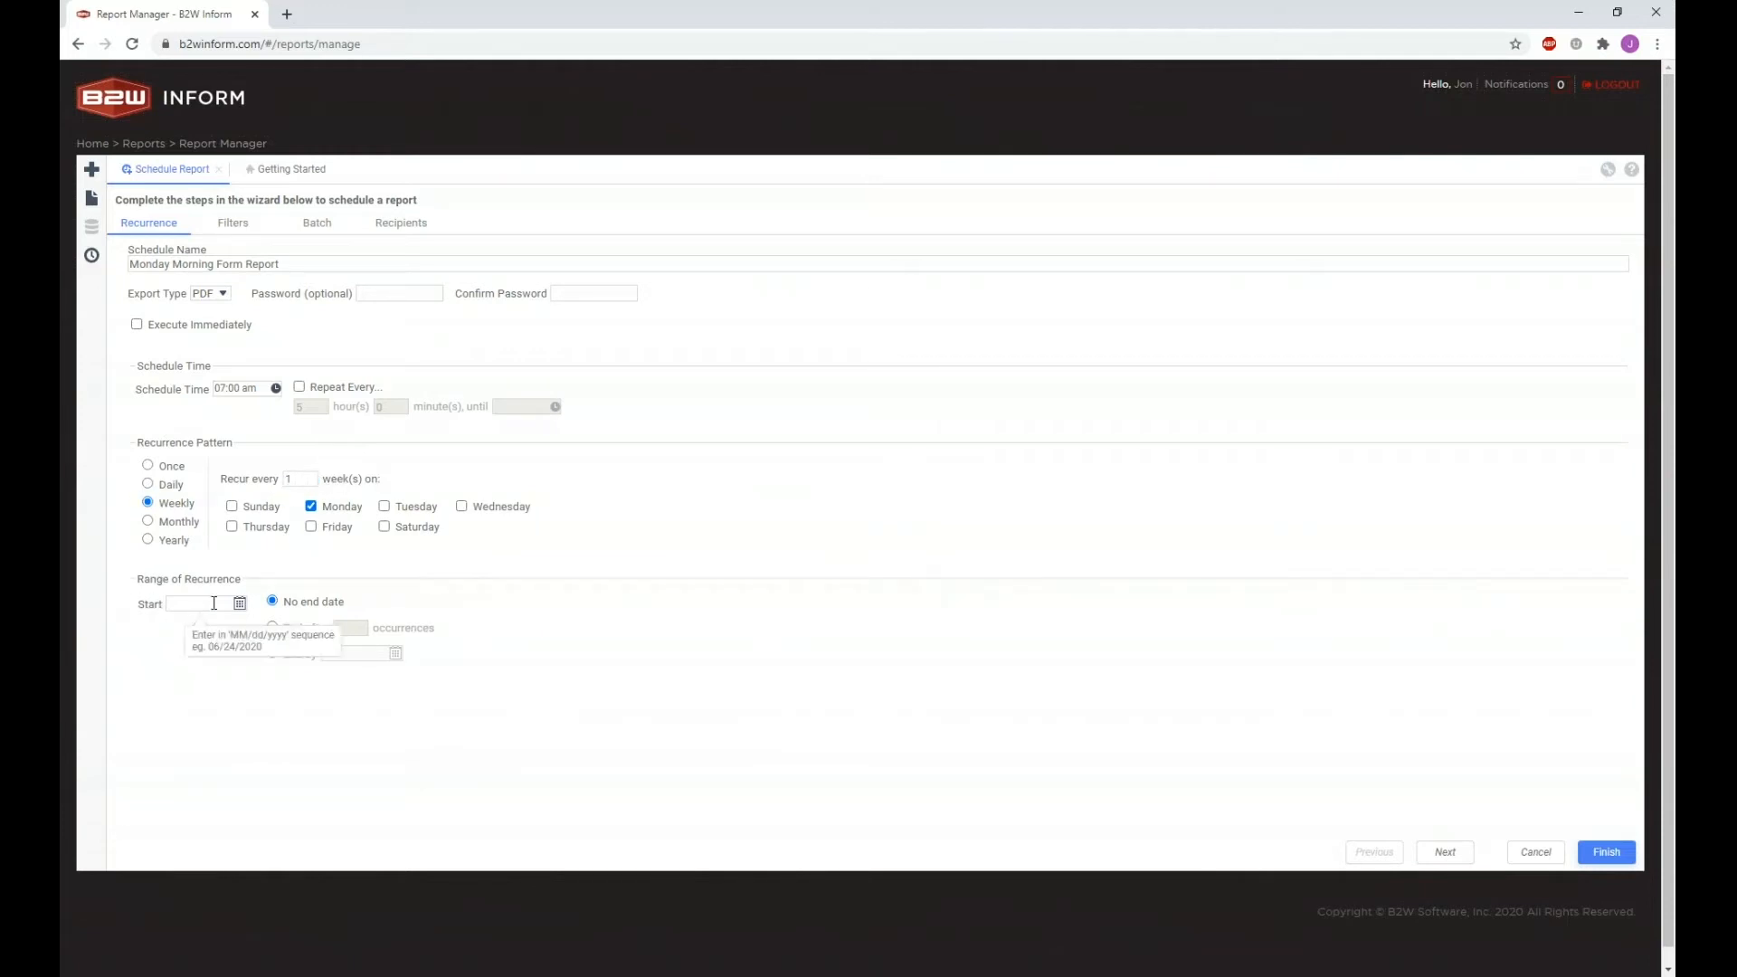
drag(139, 580, 233, 583)
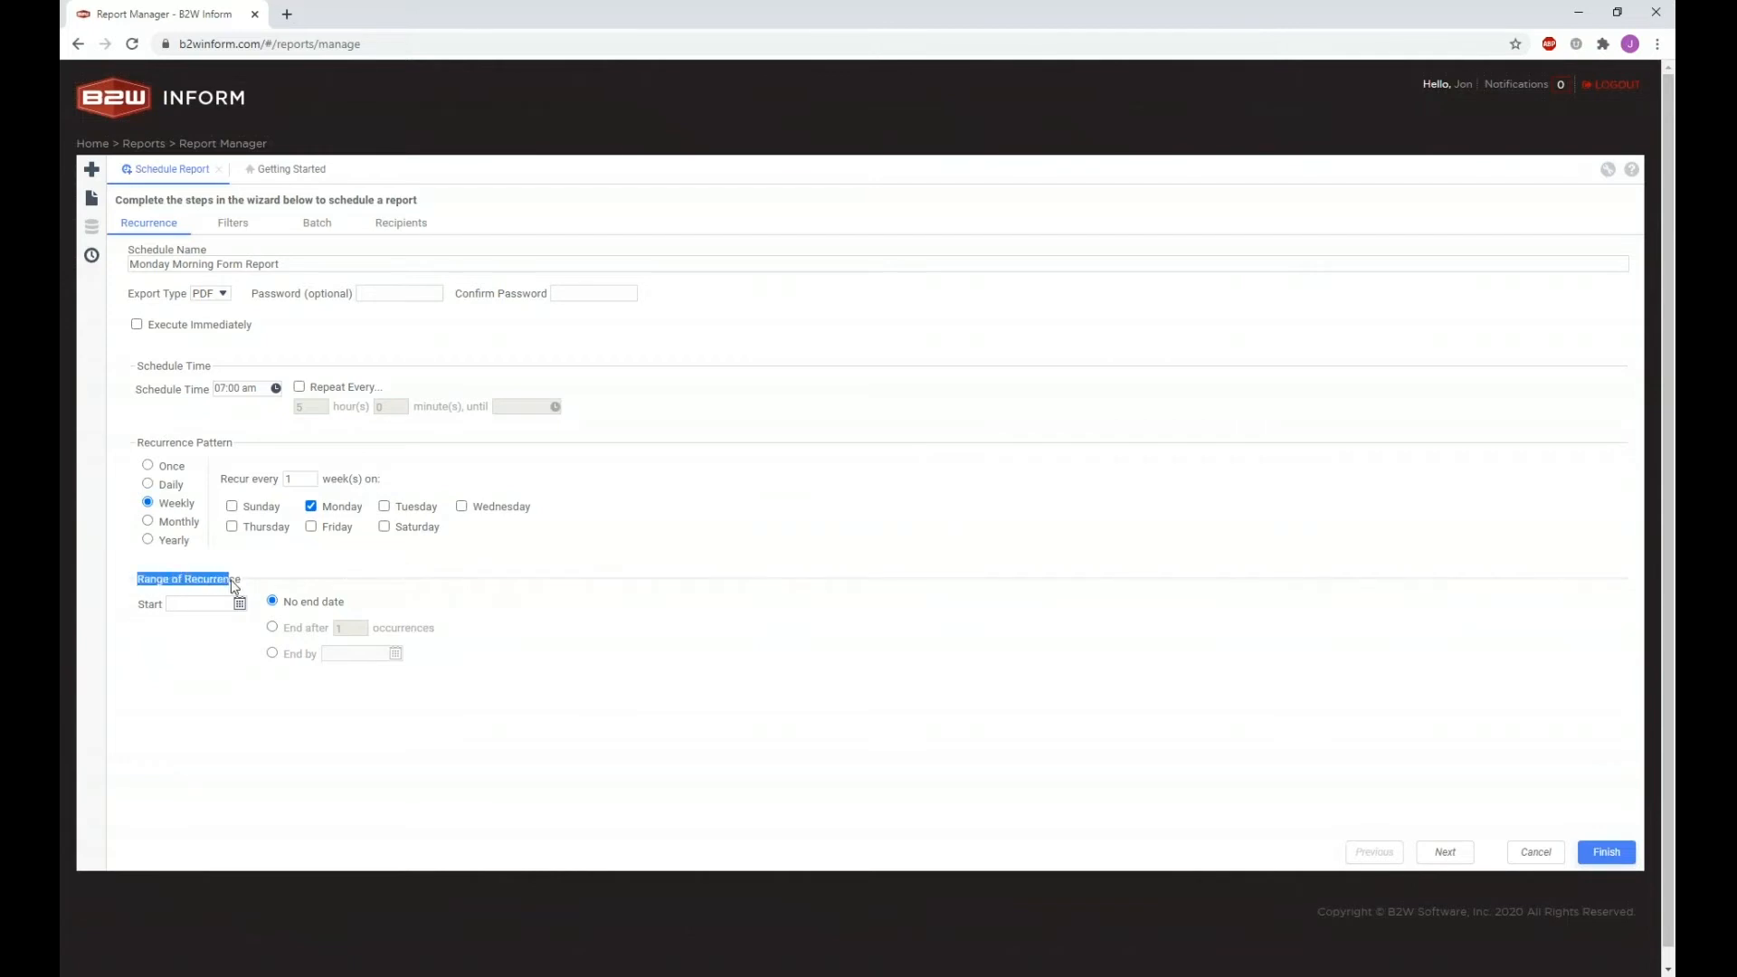
click(235, 584)
click(226, 603)
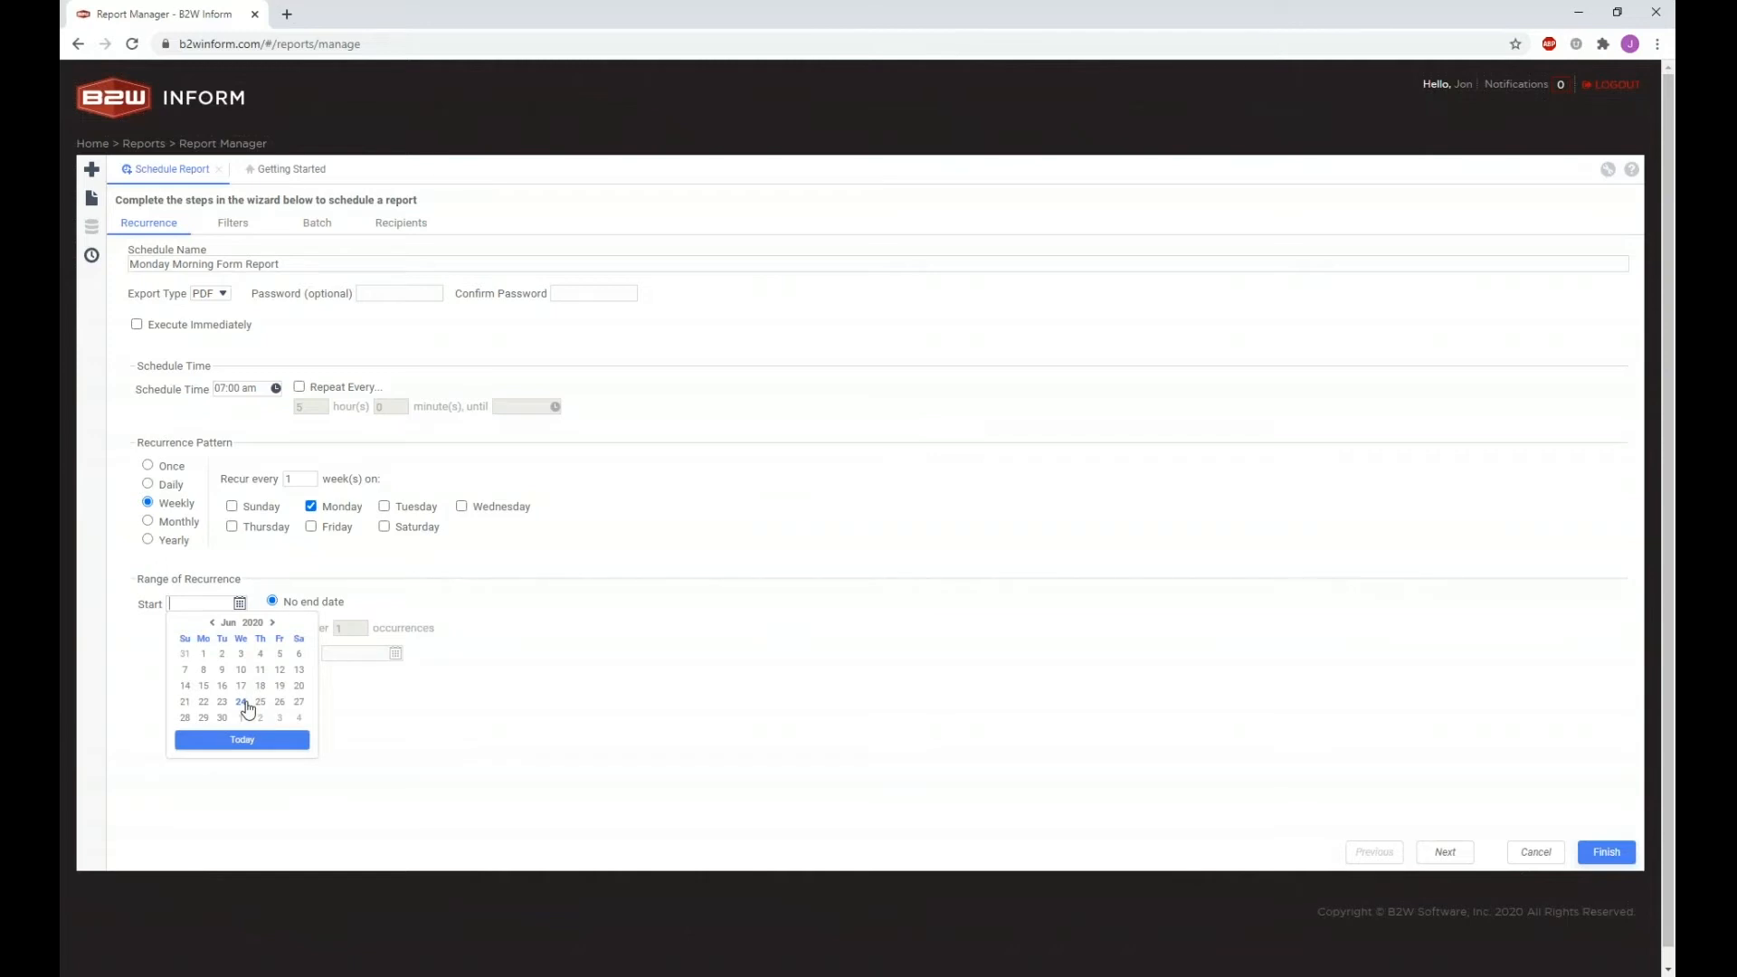
click(272, 623)
click(241, 653)
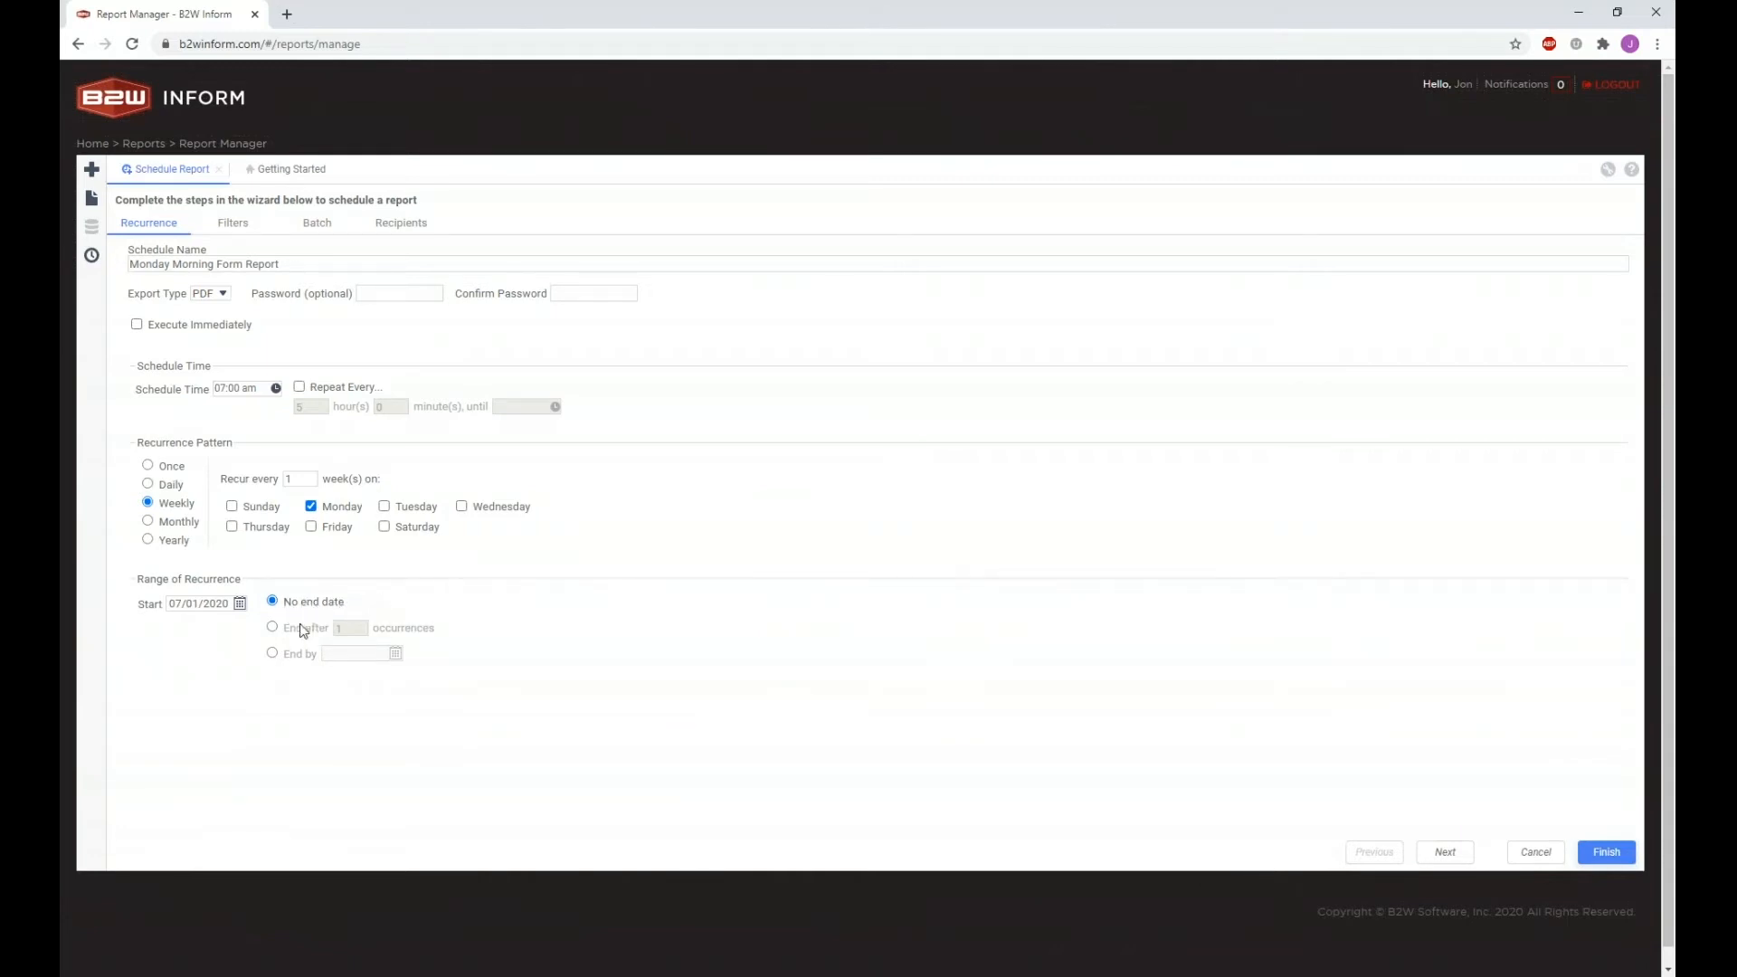
Step: Make the schedule end by 09/25/2020
click(273, 627)
click(271, 653)
click(396, 654)
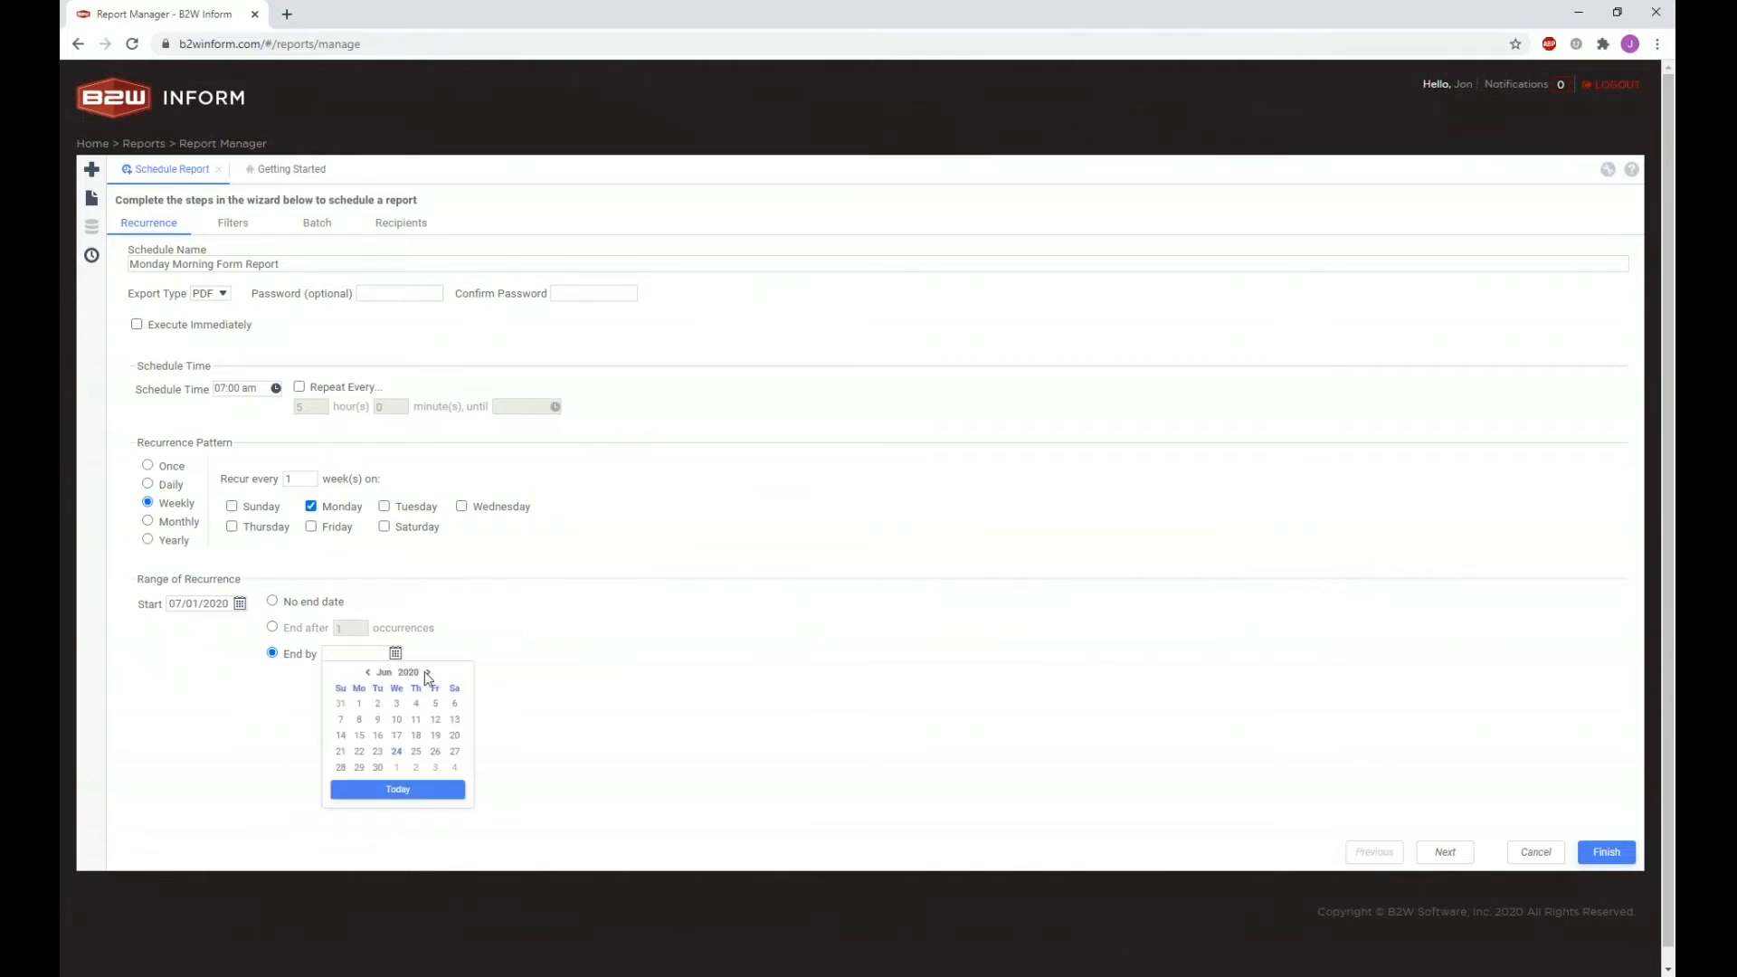
click(429, 673)
click(429, 674)
click(434, 753)
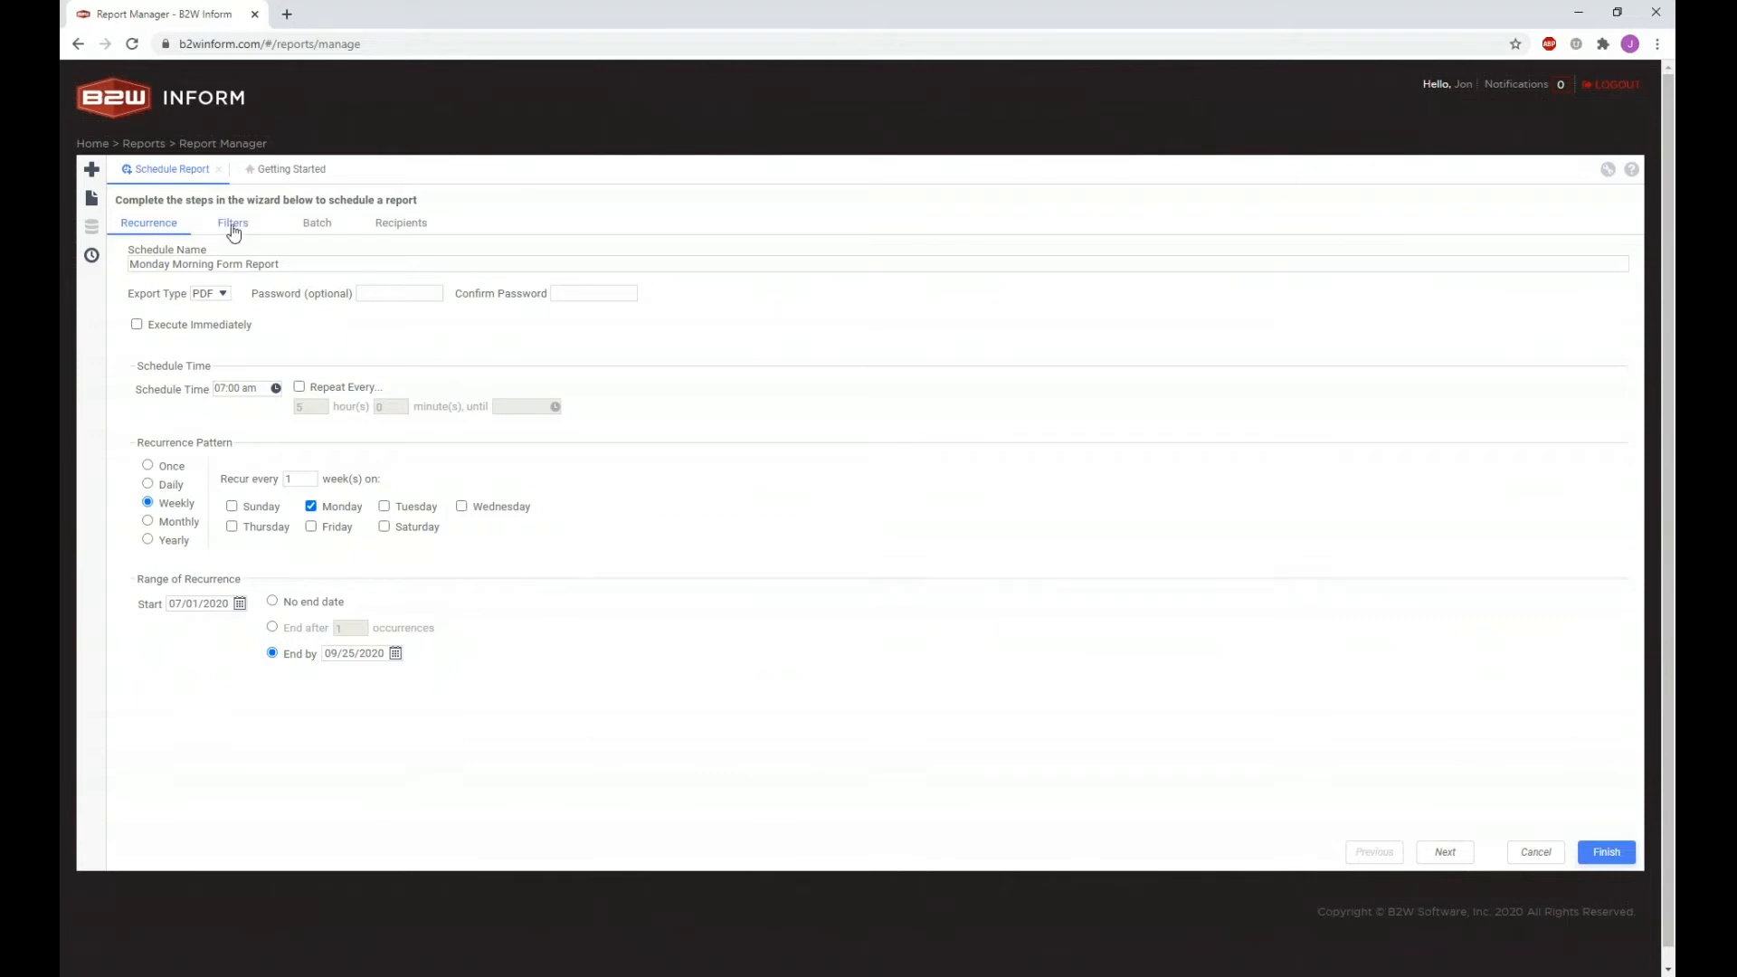
Step: Look through the wizard's tabs, then enter the recipient's e-mail address in the To field
click(316, 231)
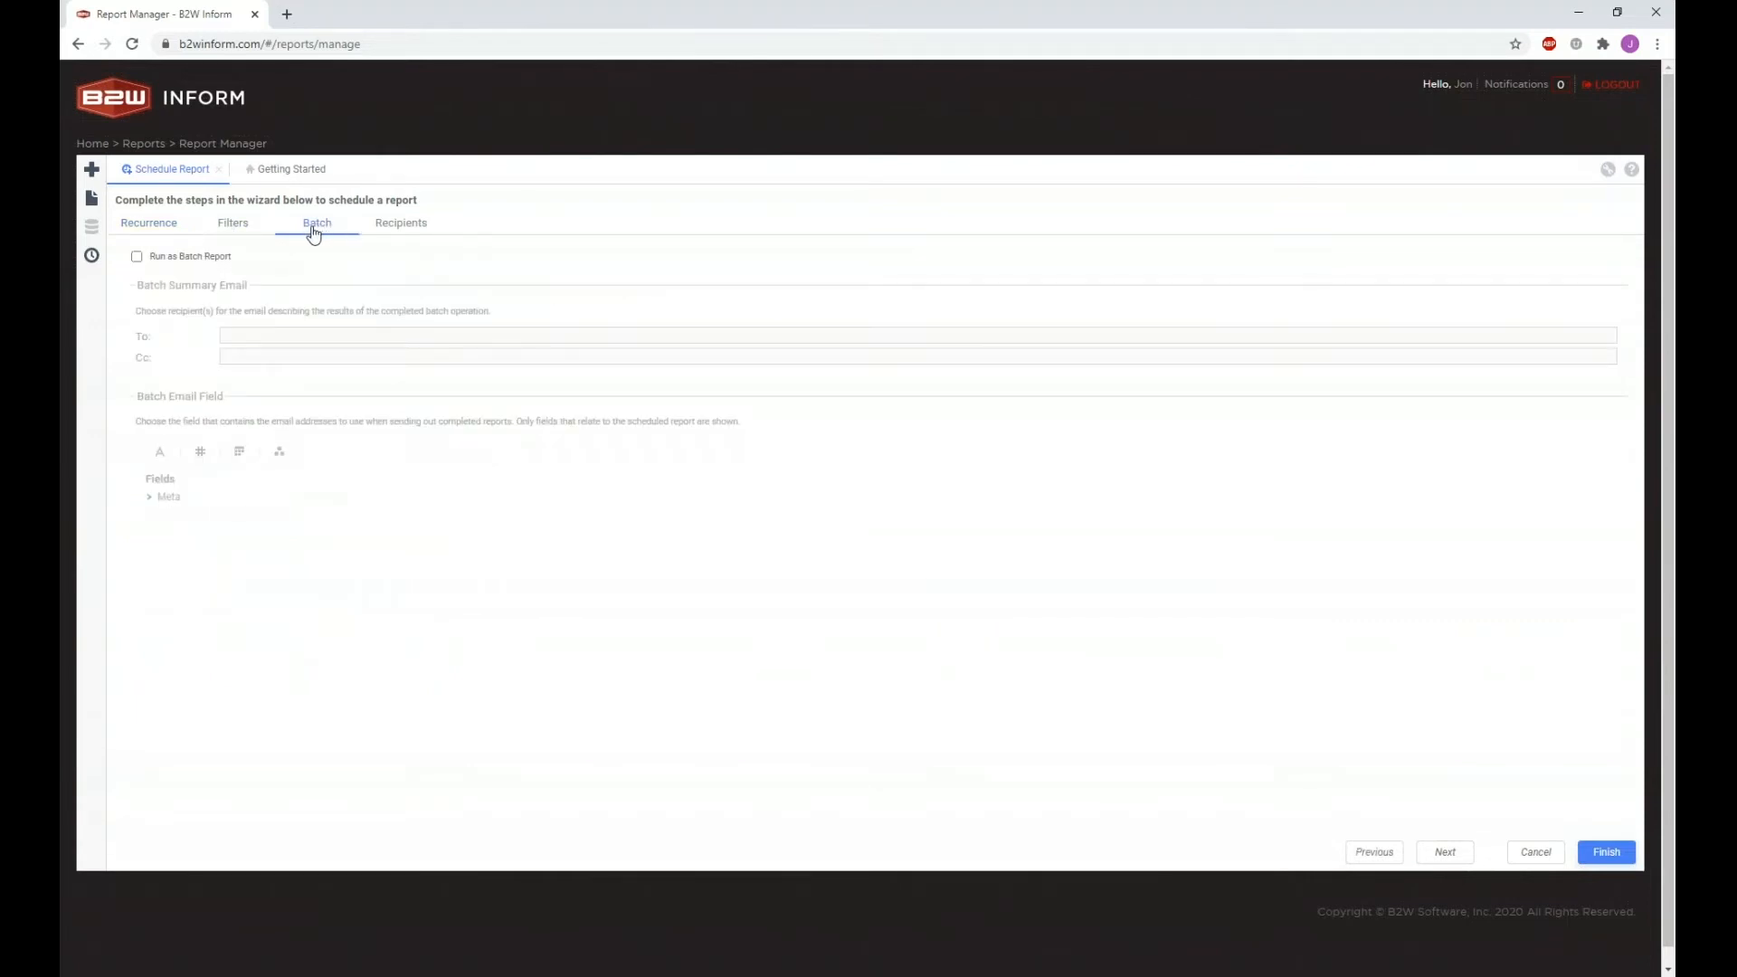
click(238, 228)
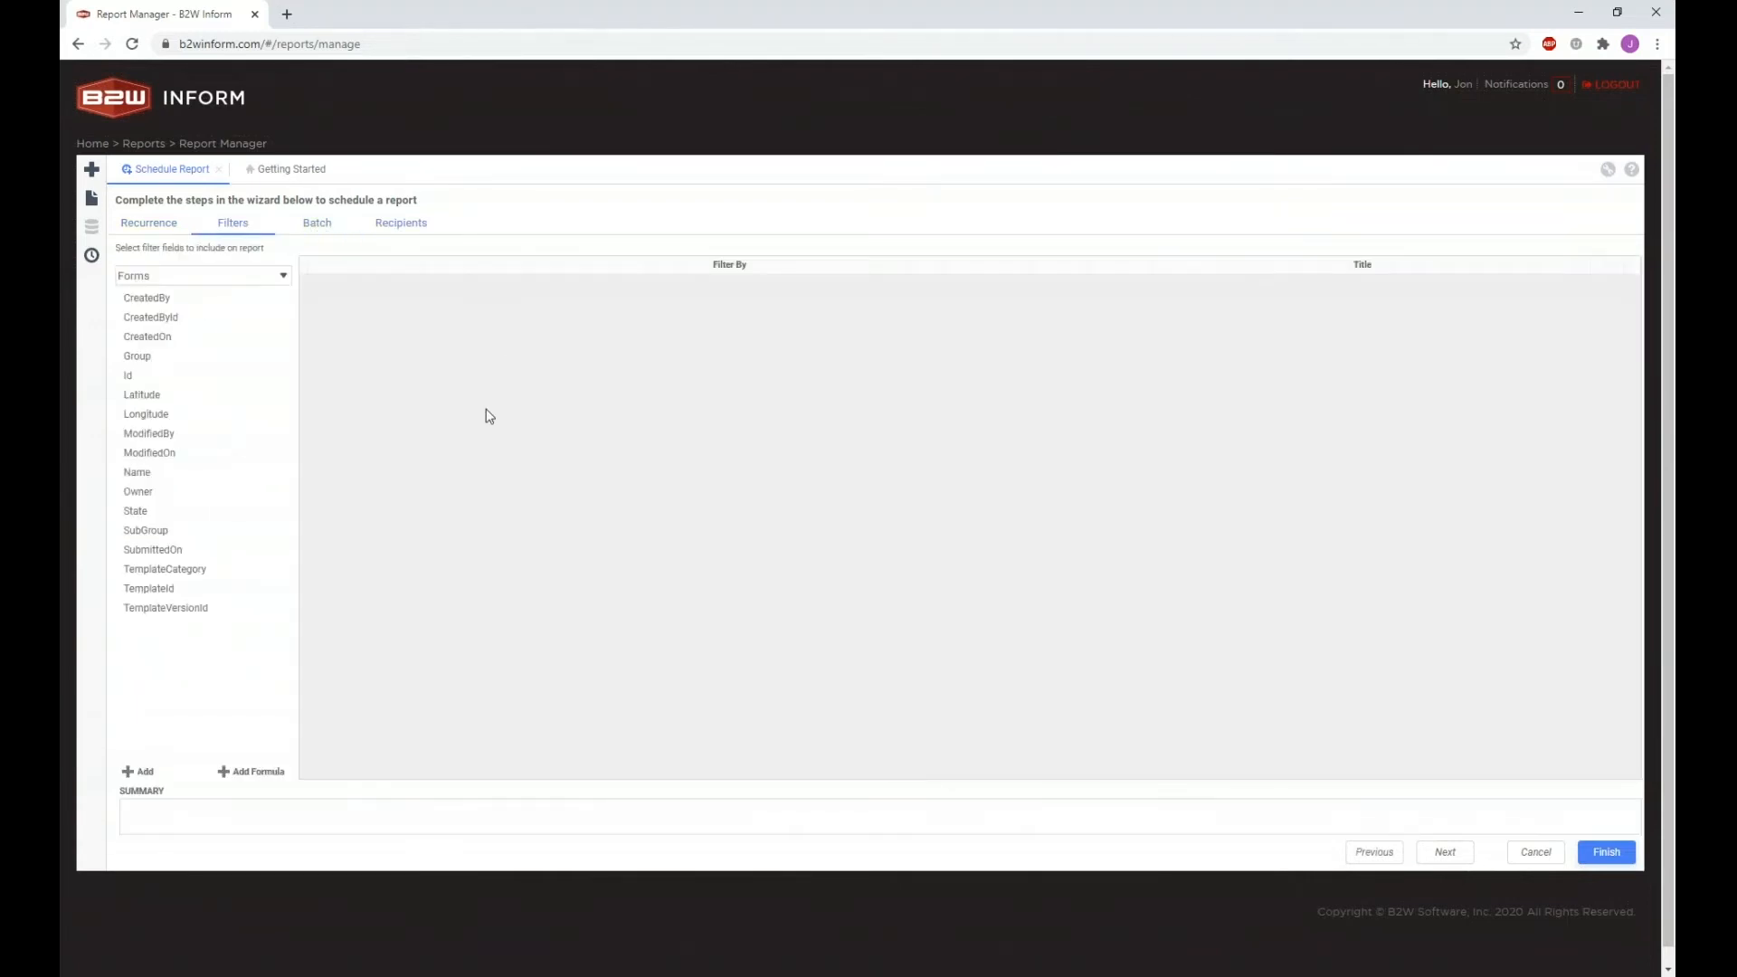
click(403, 234)
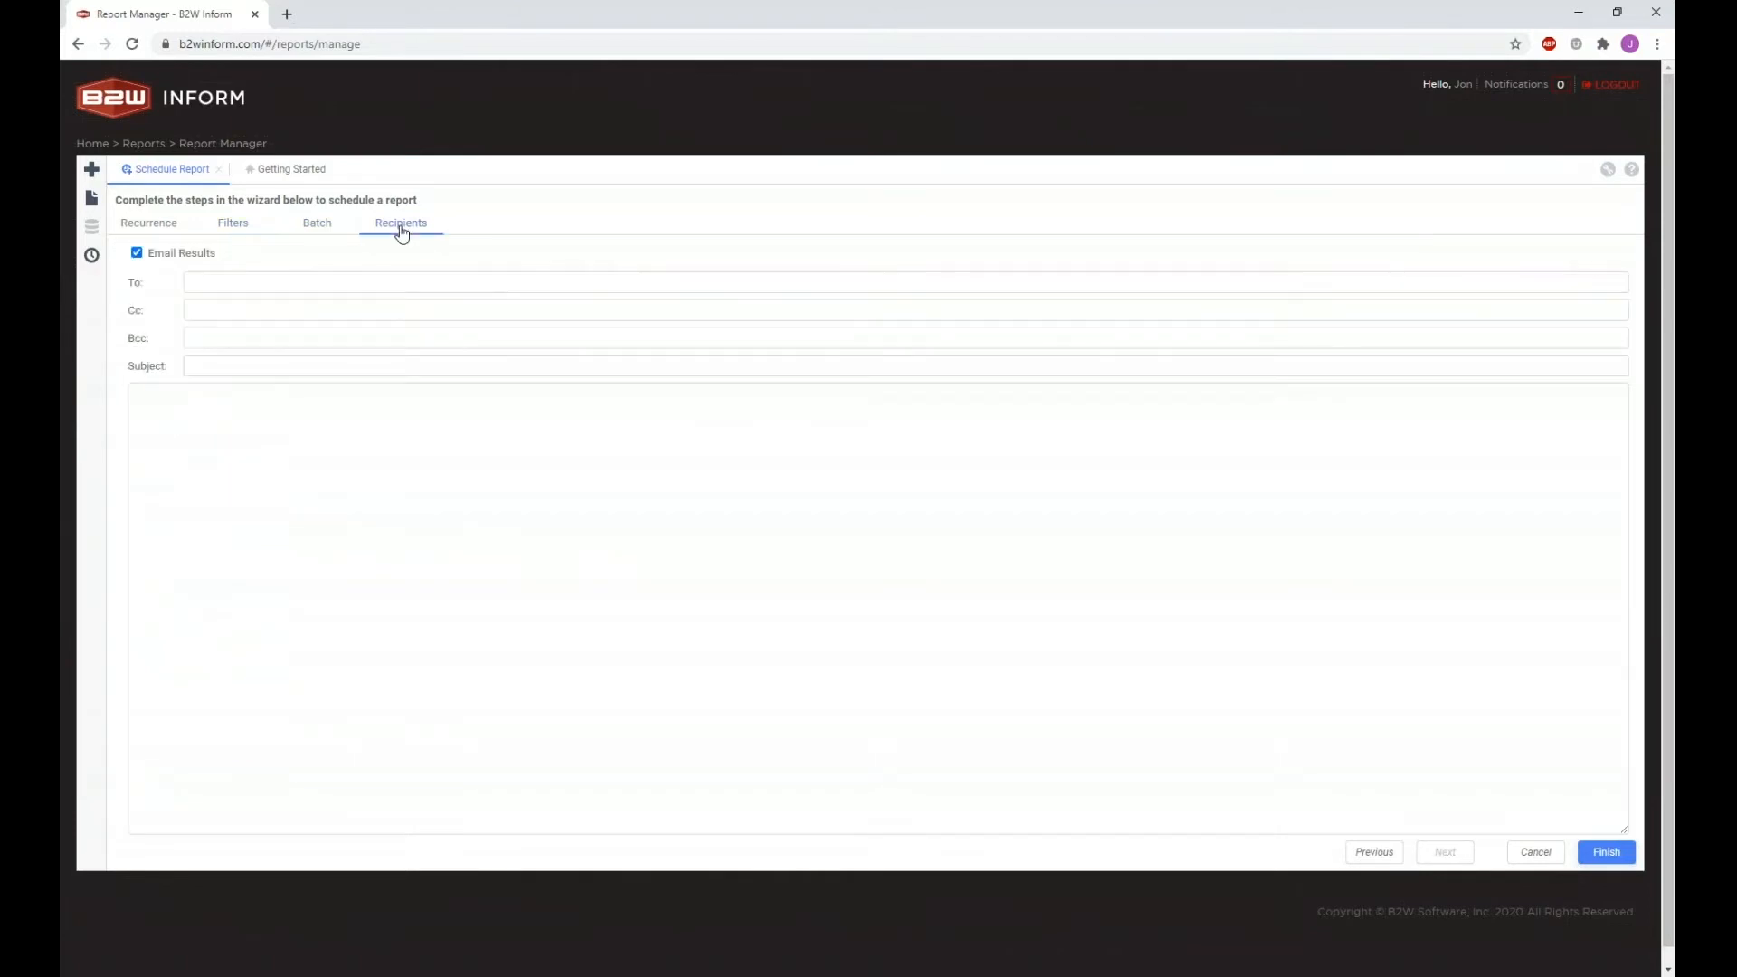
click(162, 231)
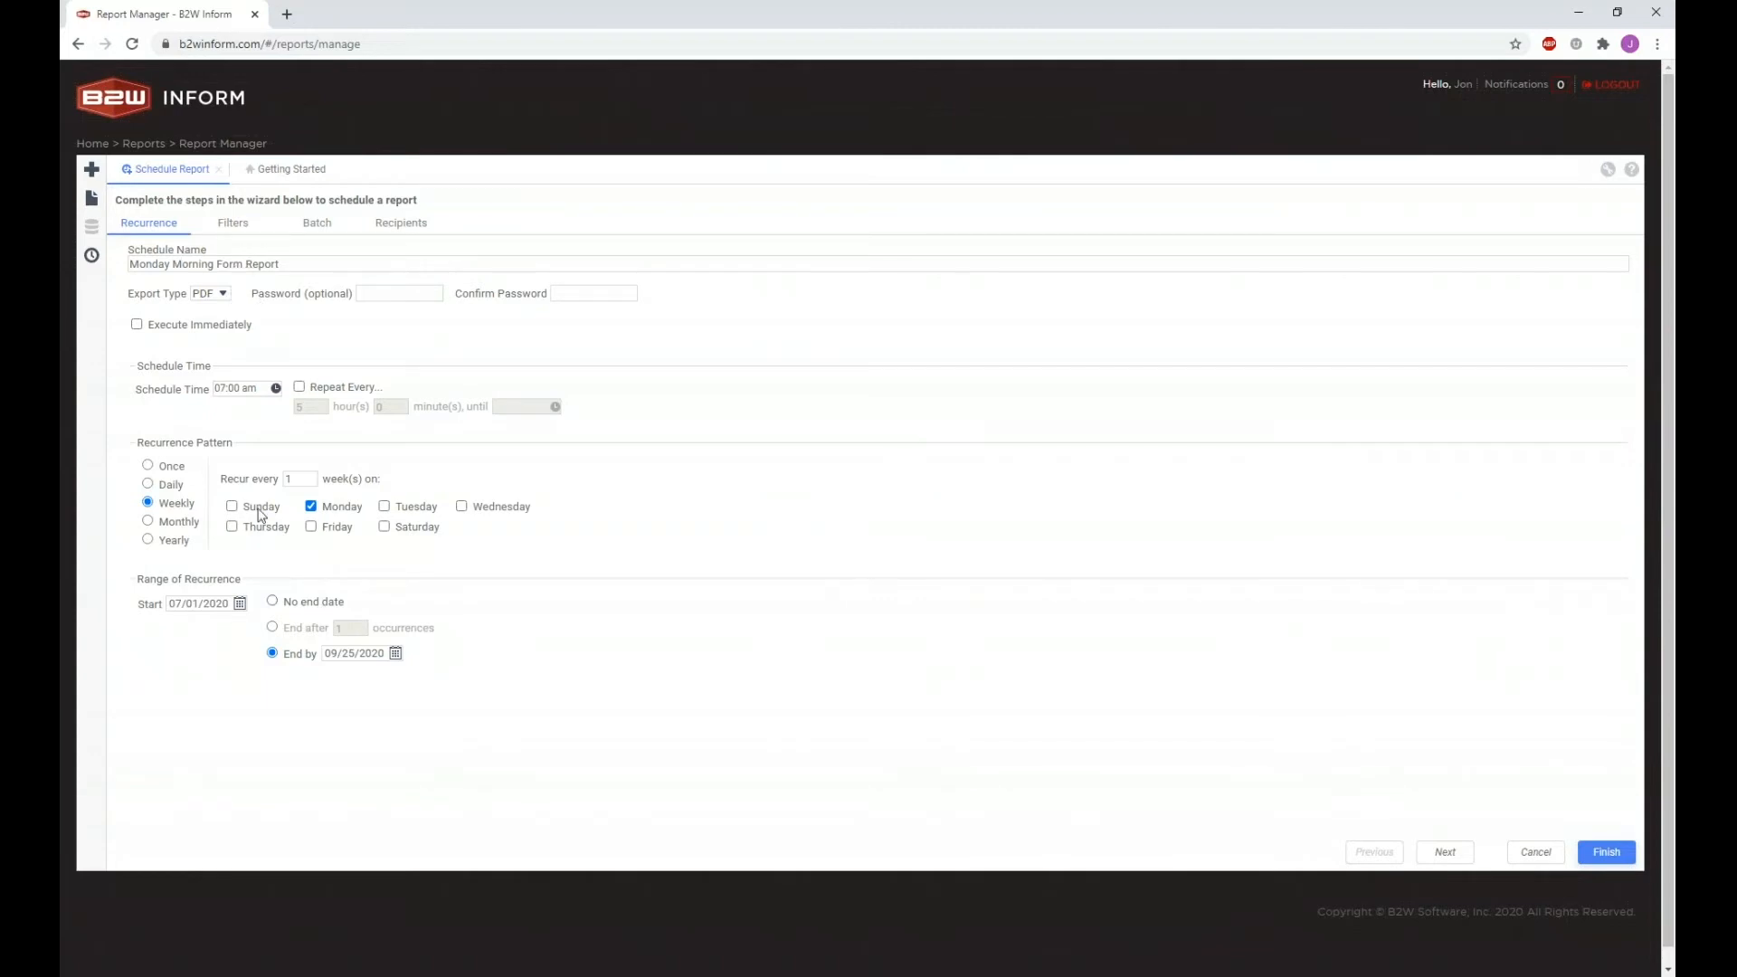
click(399, 228)
click(263, 282)
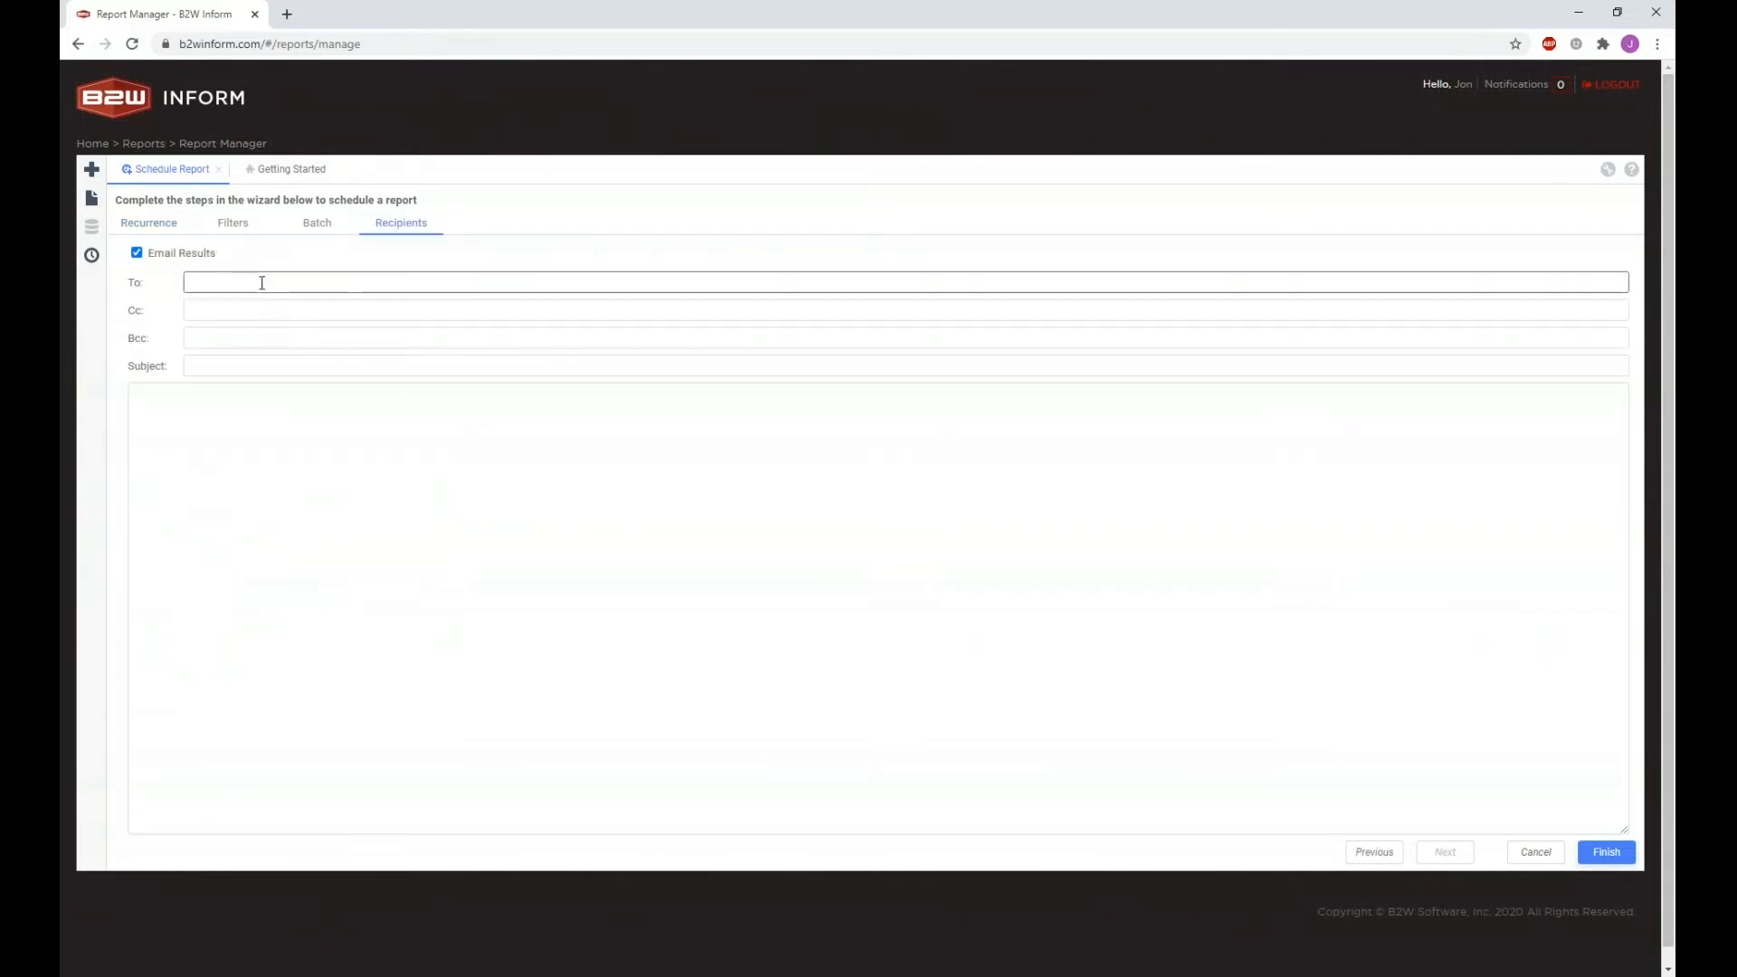
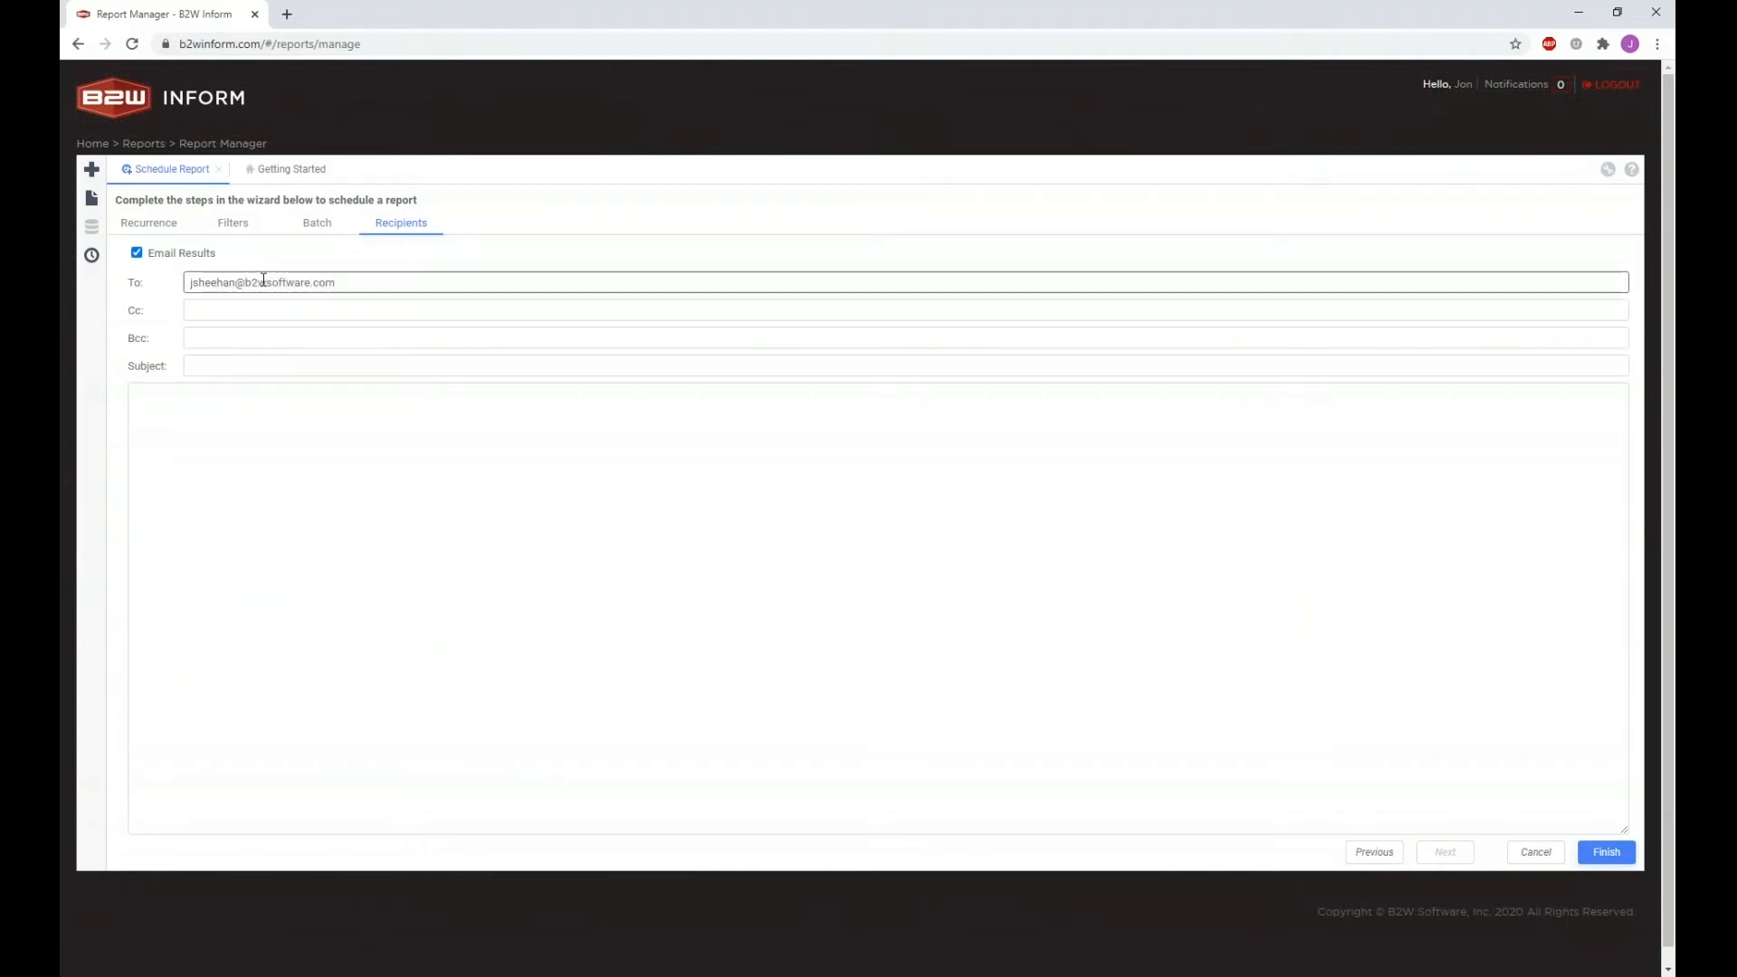
Step: Set the email subject to 'Monday Morning Forms Report' using the copied schedule name
click(220, 367)
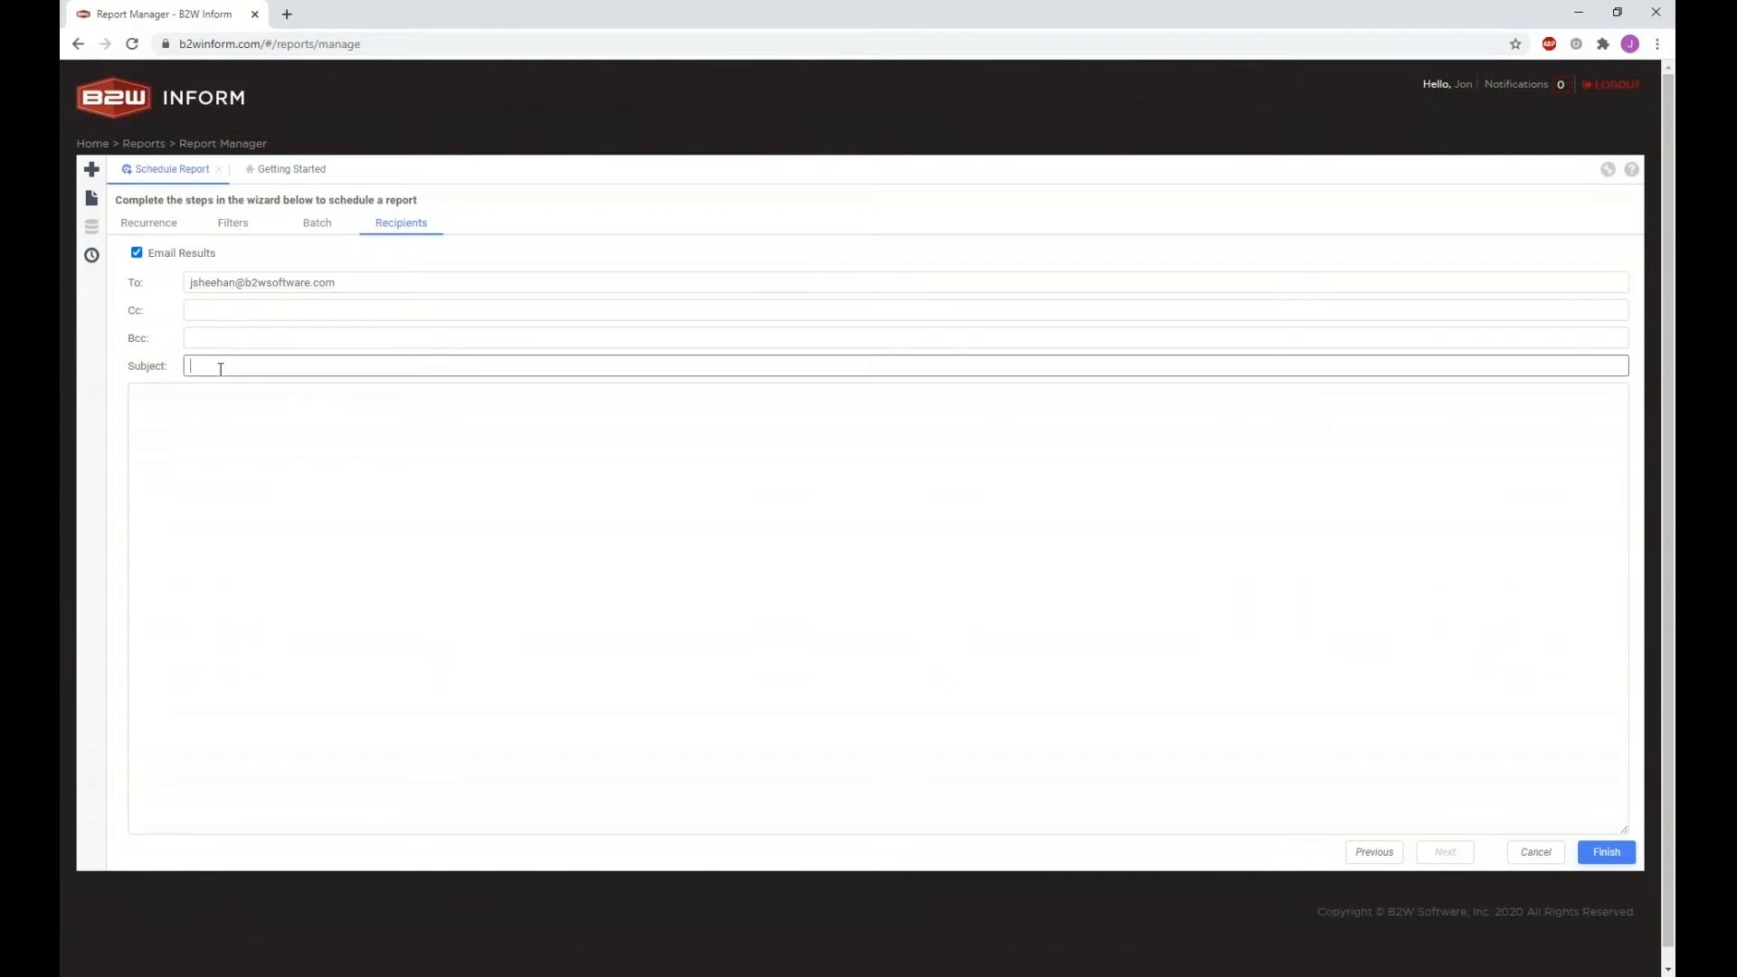
click(172, 223)
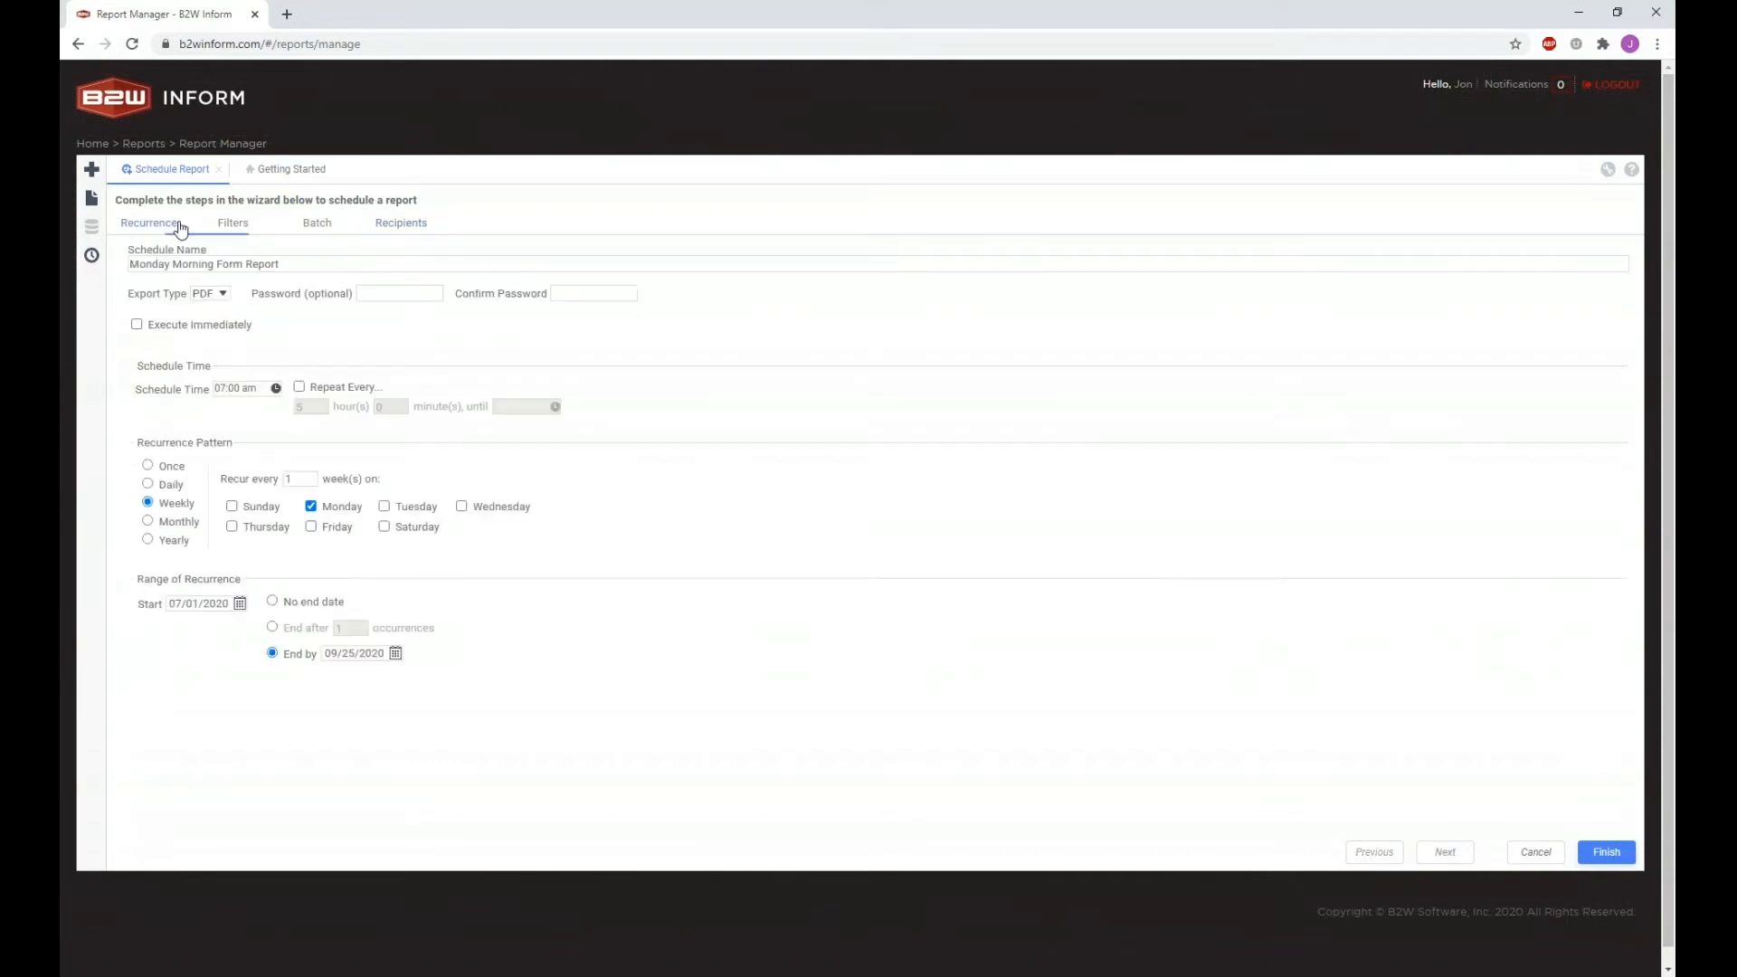
triple_click(218, 263)
key(ctrl+c)
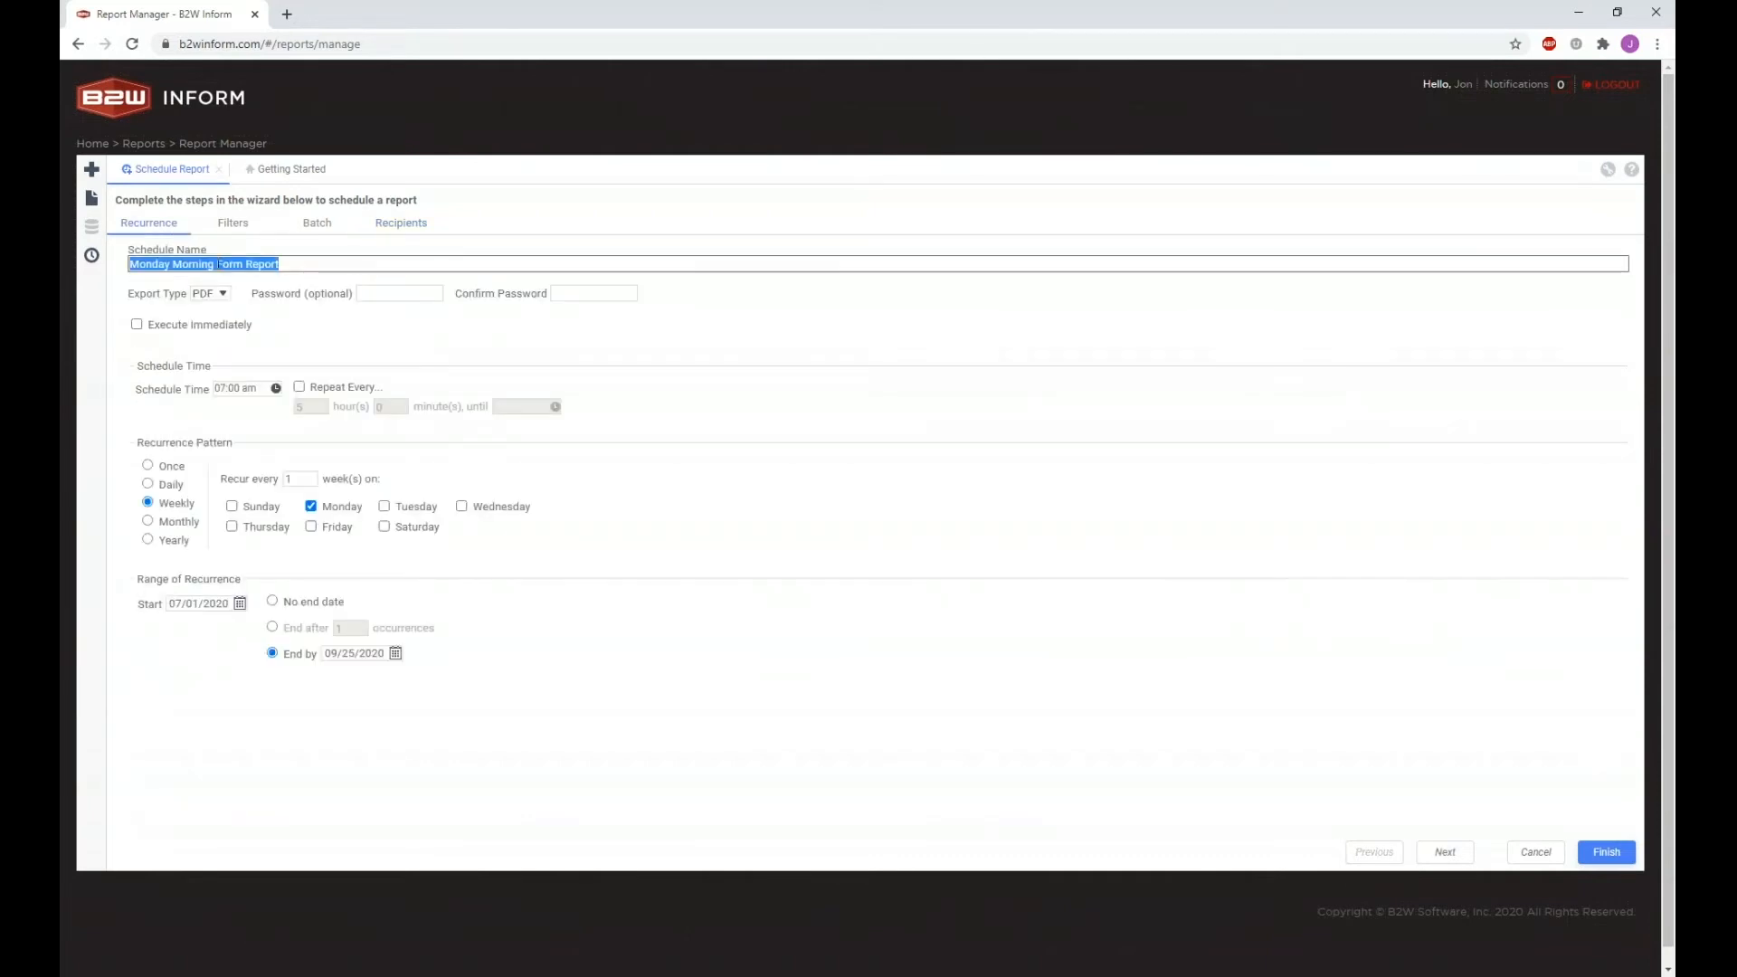
click(389, 224)
click(288, 367)
key(ctrl+v)
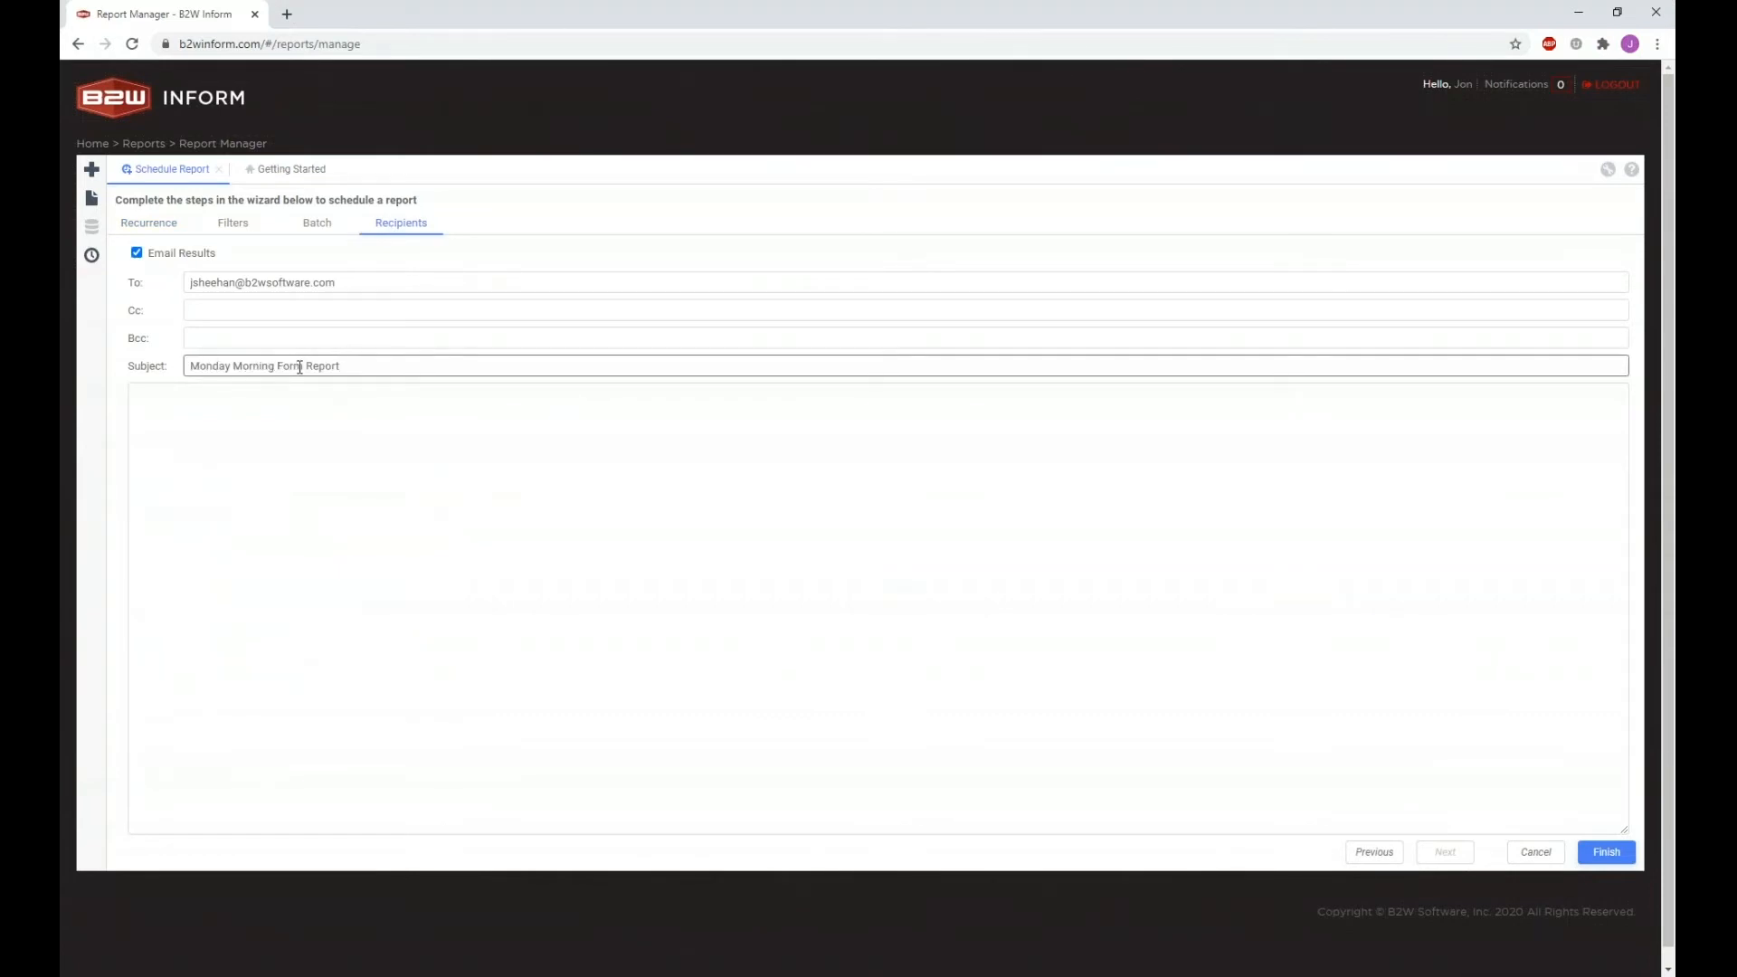
click(301, 366)
text(s)
Step: Write the message 'Good Morning,' followed by a note that the Forms Summary Report runs every monday at 7:00 am
click(303, 396)
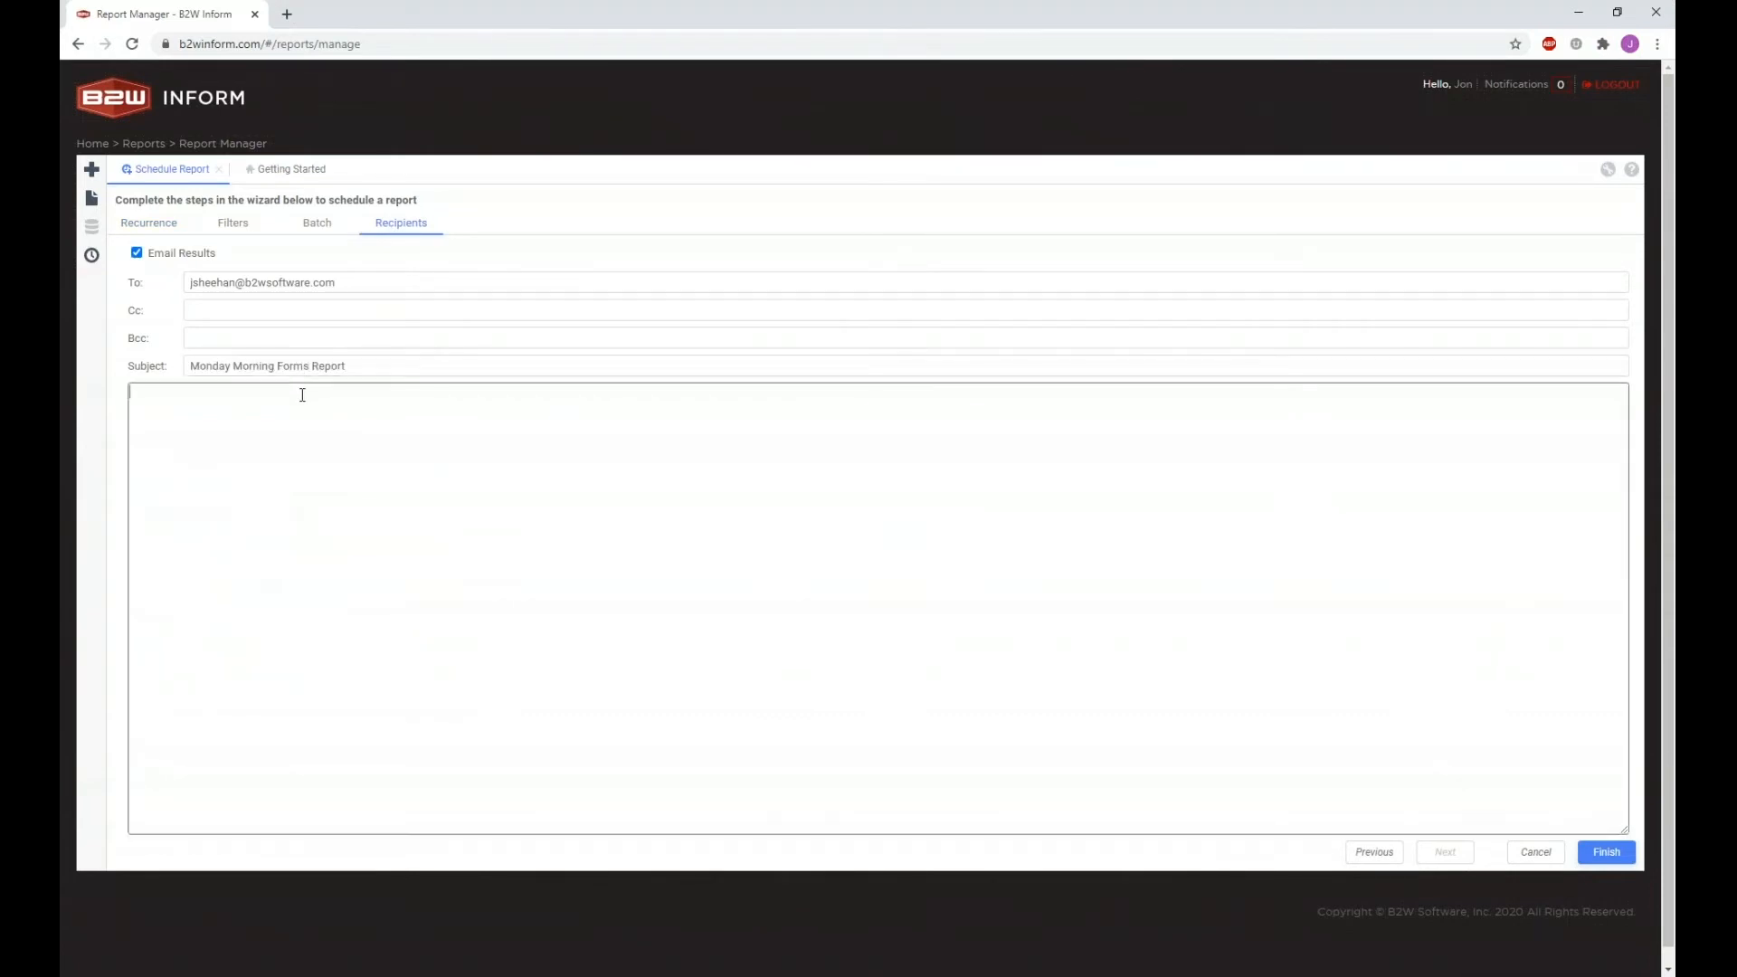
text(Hi)
key(BackSpace)
key(BackSpace)
text(Good Mornign)
key(BackSpace)
key(BackSpace)
key(BackSpace)
key(BackSpace)
key(BackSpace)
key(BackSpace)
key(BackSpace)
text(Morning,)
key(Return)
key(Return)
text(Please see the attached Forms Summary Report. It is set to Run every monday at 7:00 am.)
Step: Correct 'monday' to 'Monday' in the email message
right_click(503, 419)
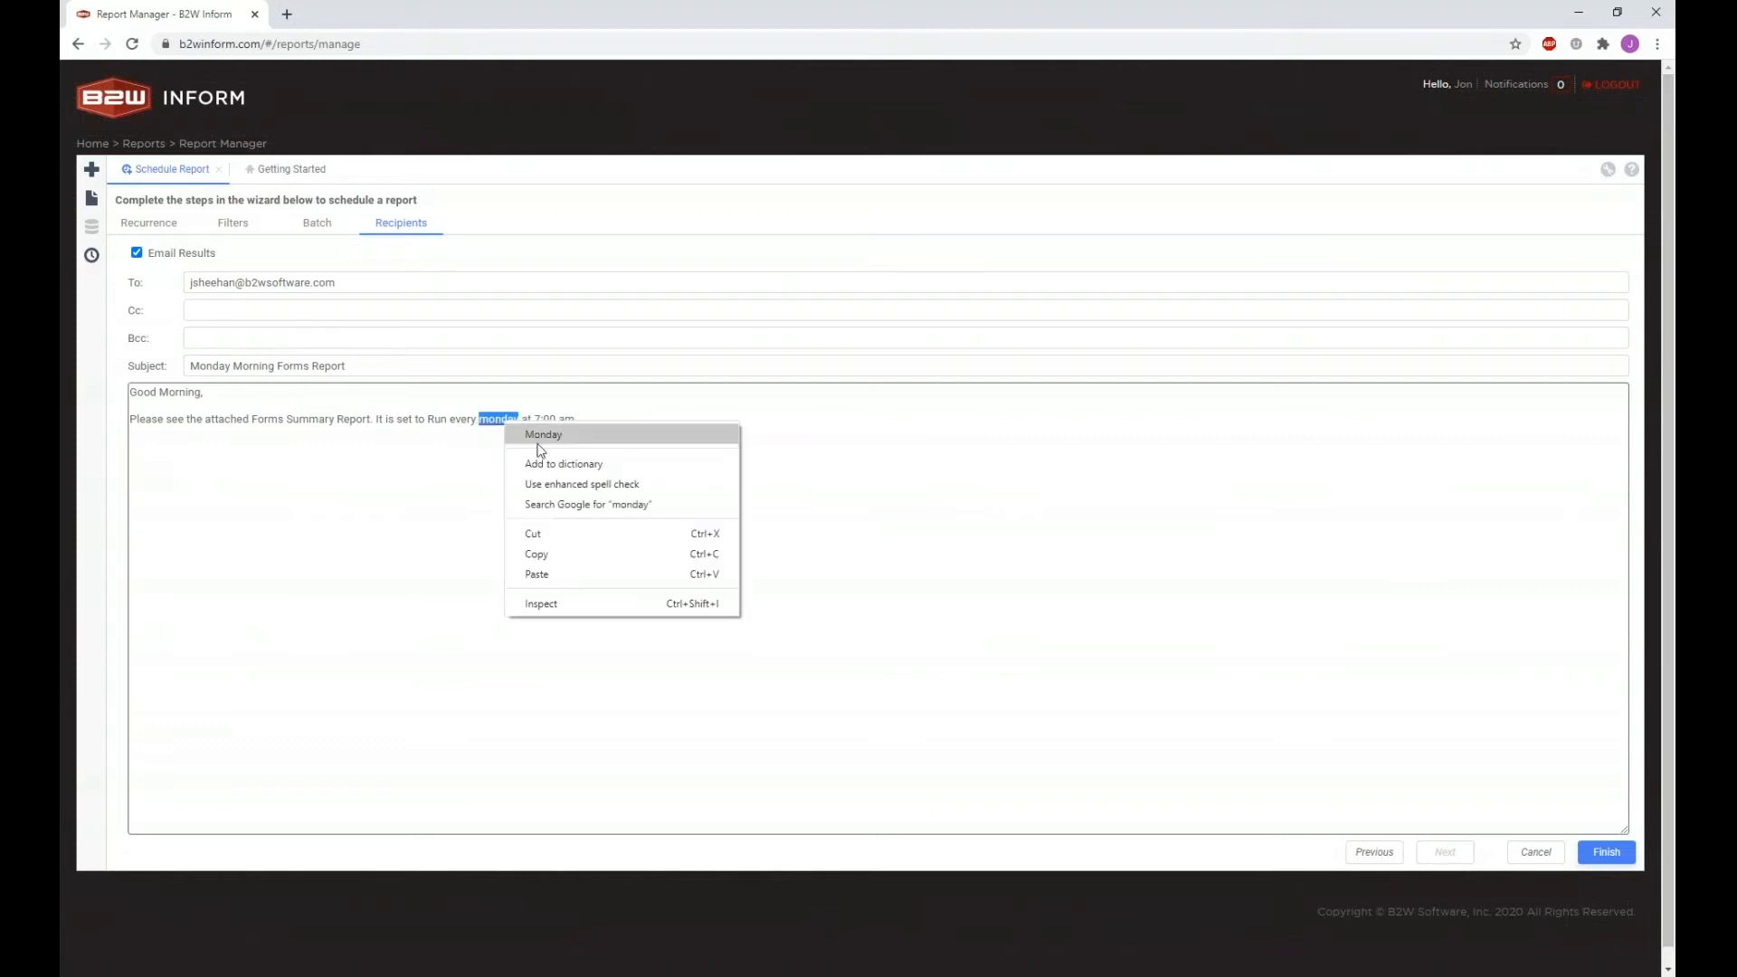
click(540, 440)
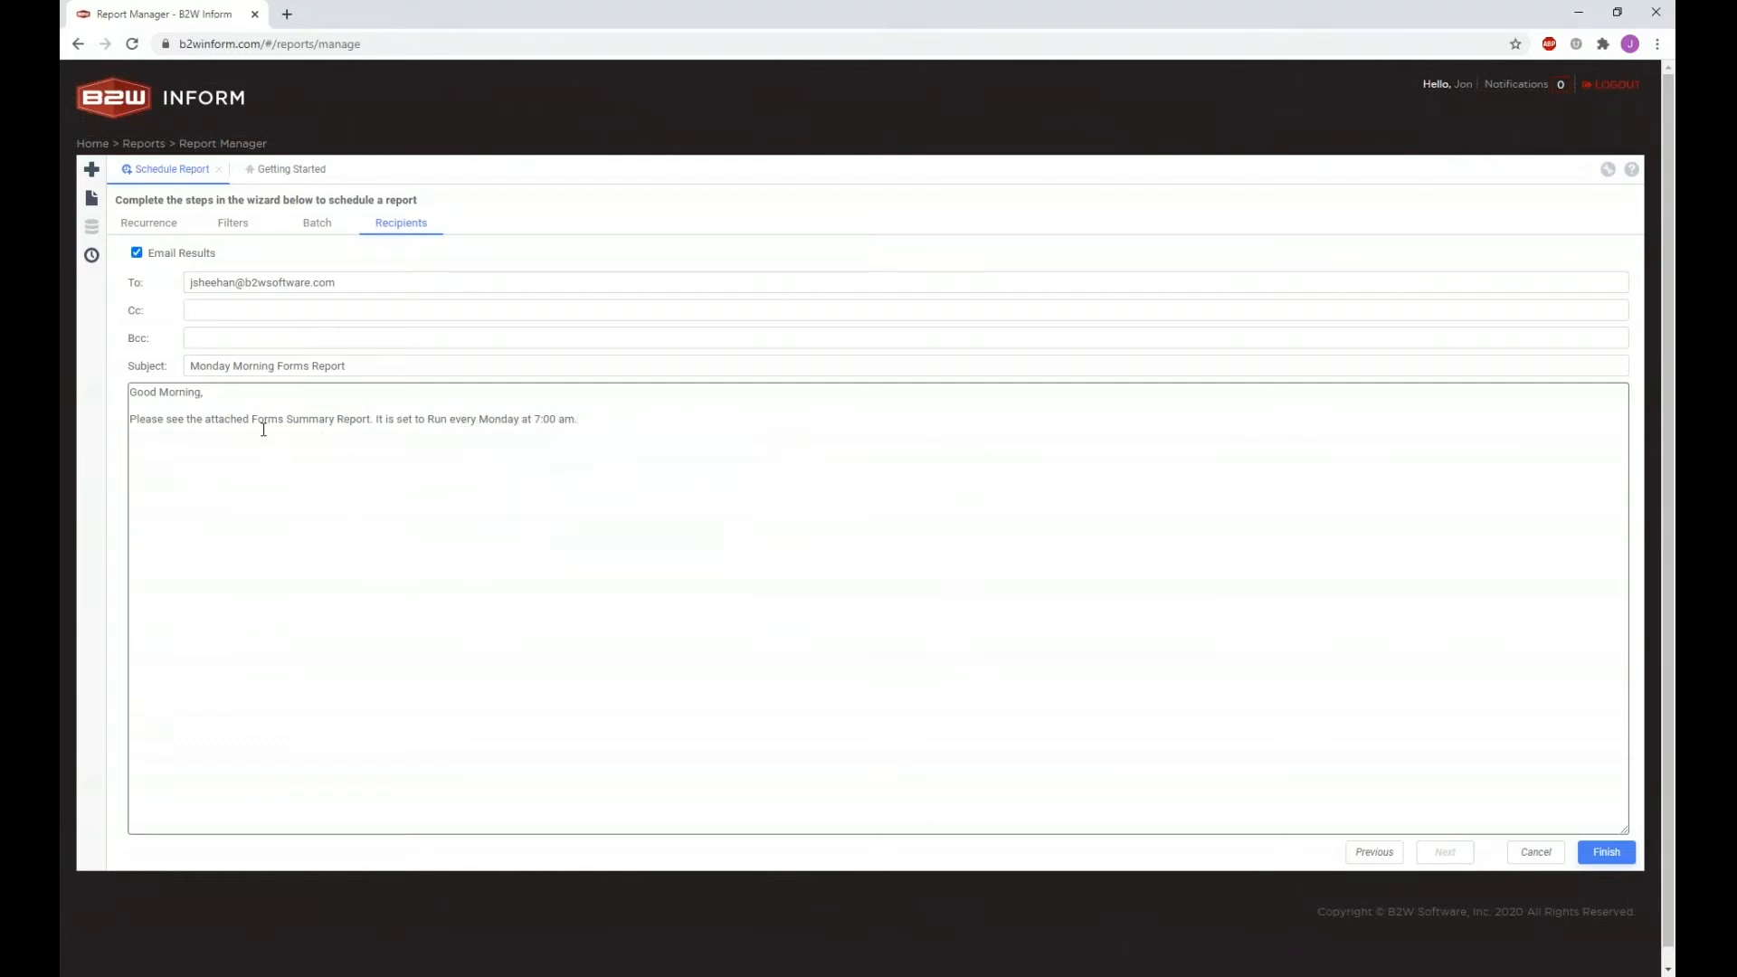
drag(268, 419, 371, 423)
click(371, 423)
Step: Remove the final period, add a 'Thank you' sign-off line, and finish the schedule
key(BackSpace)
key(Return)
text(Thank you,)
click(1602, 861)
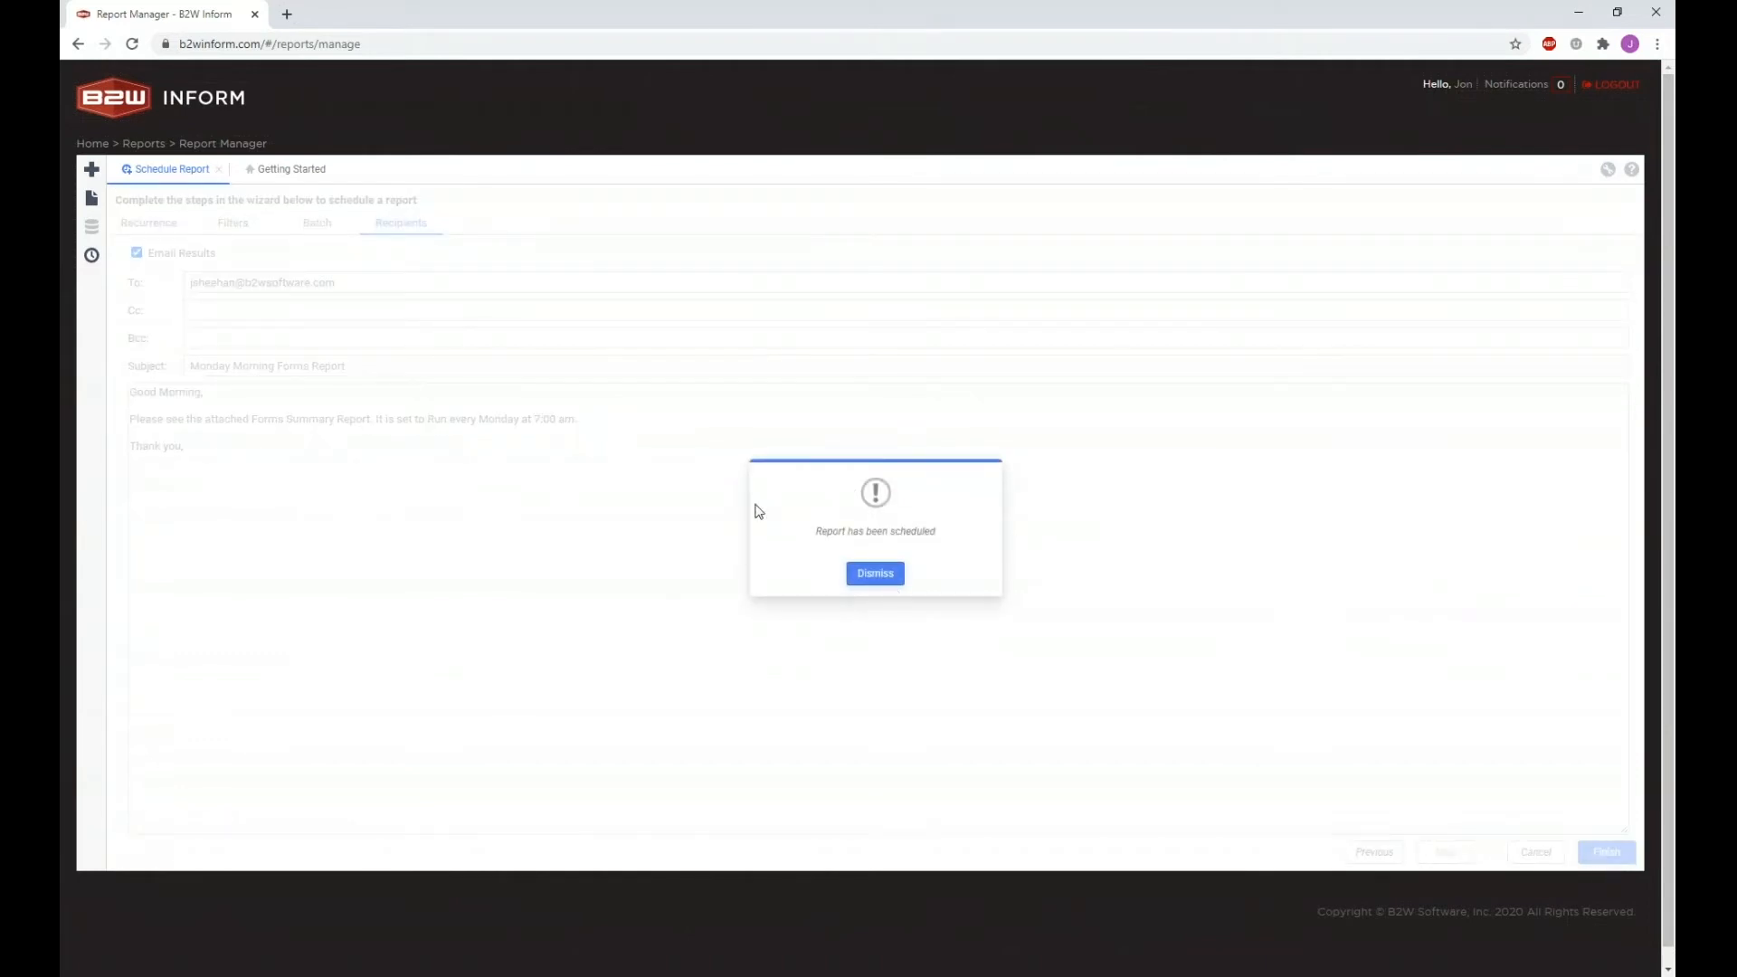
Step: Dismiss the confirmation, open Scheduled Reports, and highlight the new Monday Morning Form Report's name and Ready status
click(873, 575)
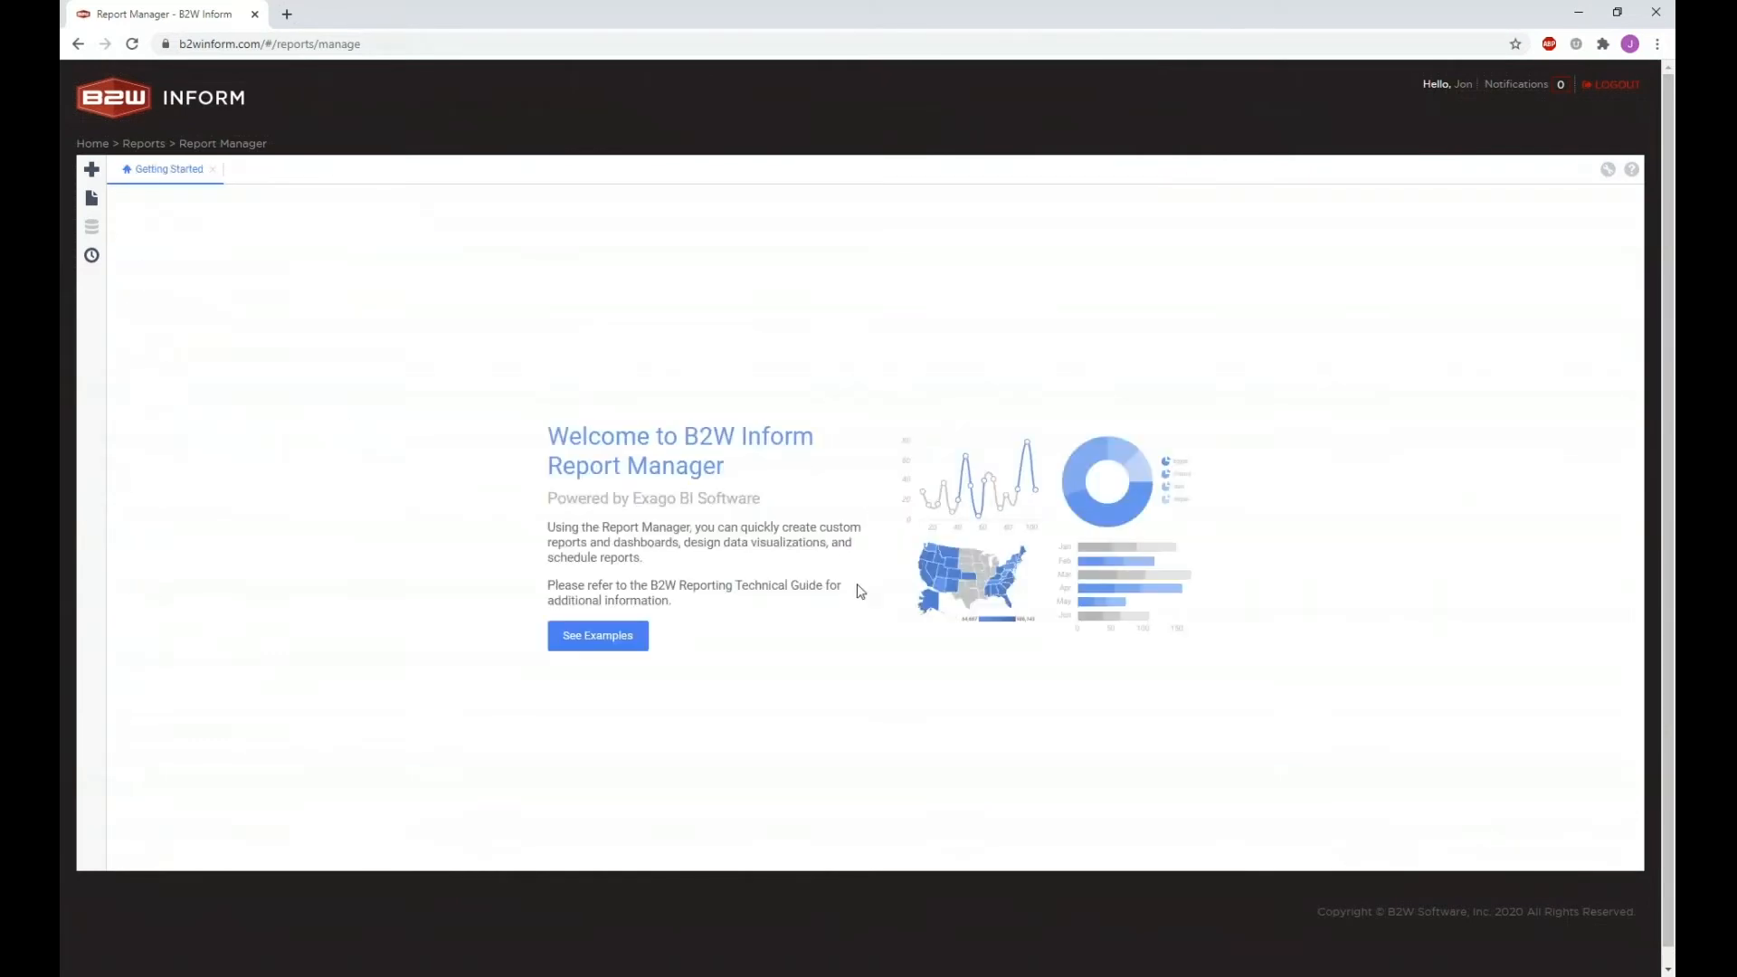
click(92, 256)
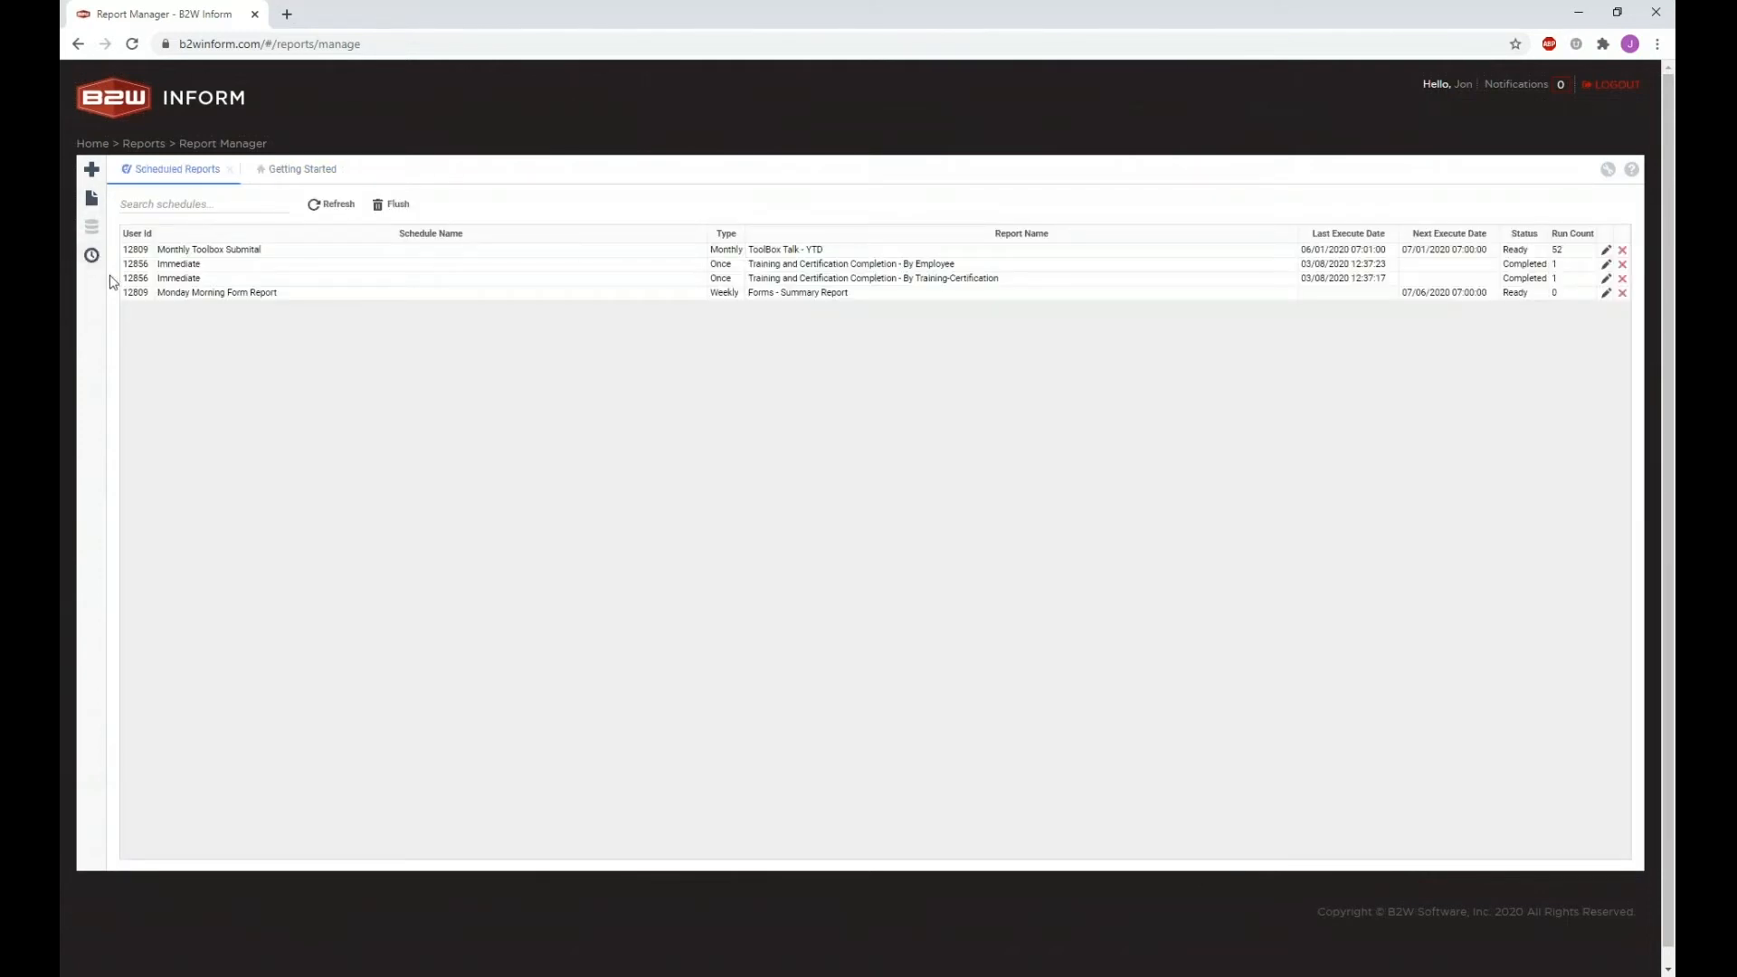
drag(157, 295, 286, 301)
click(283, 295)
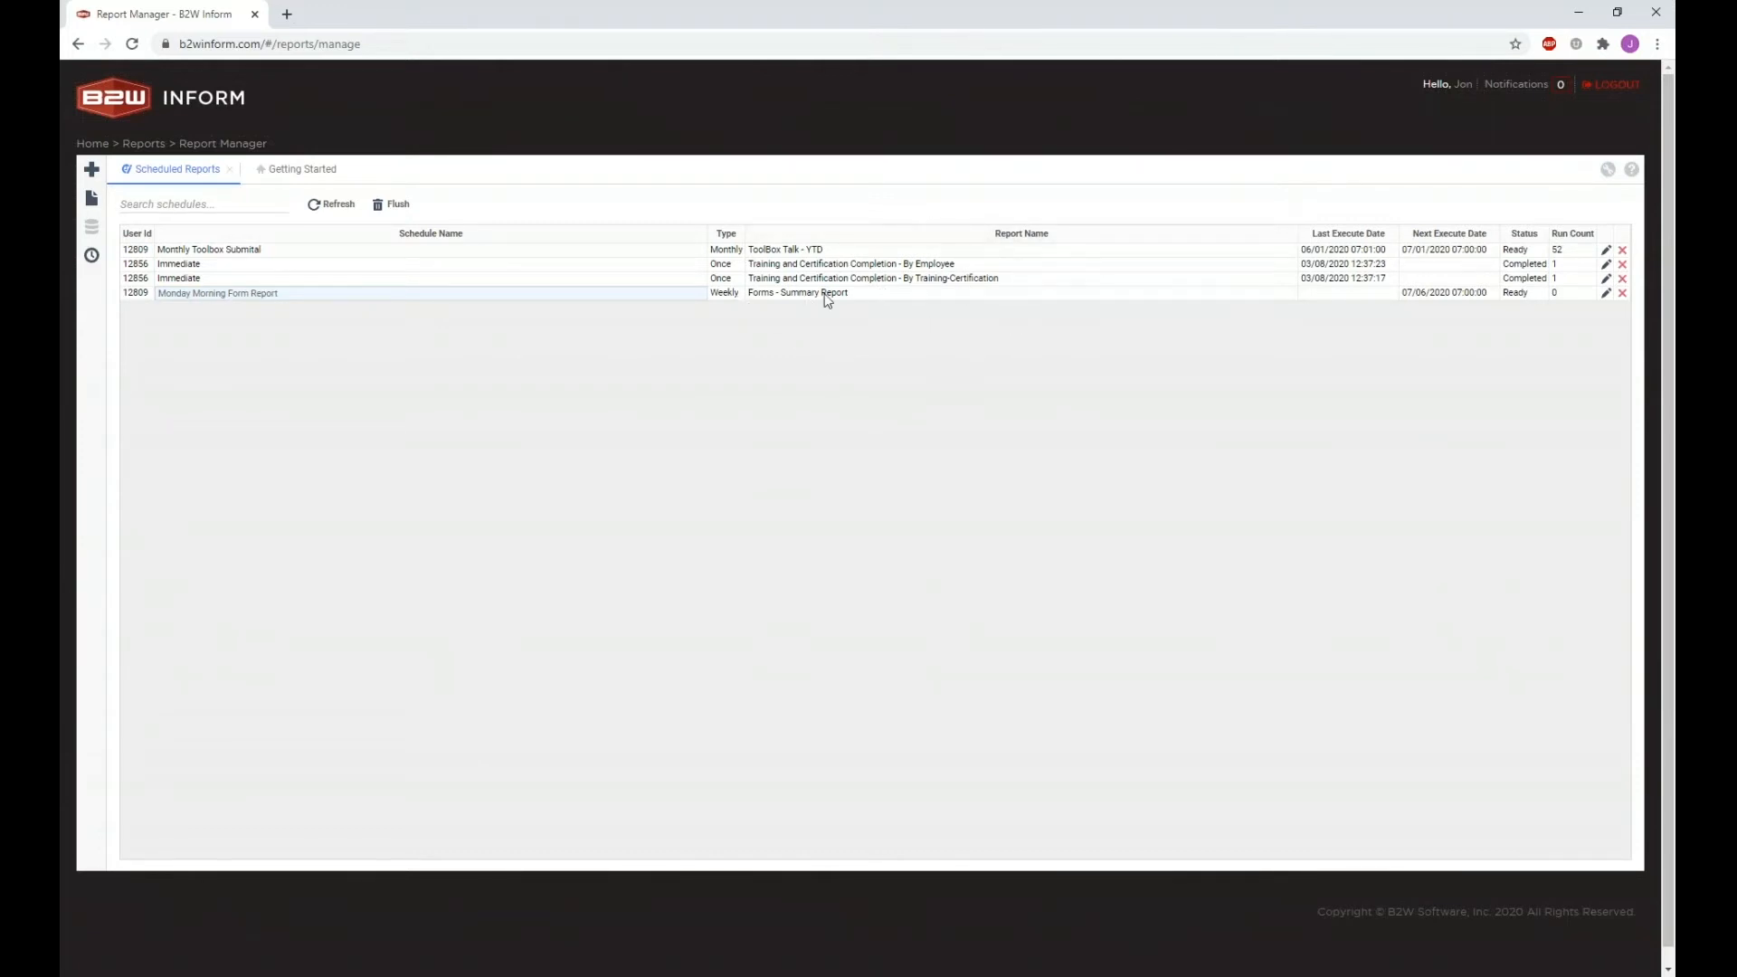
click(1327, 299)
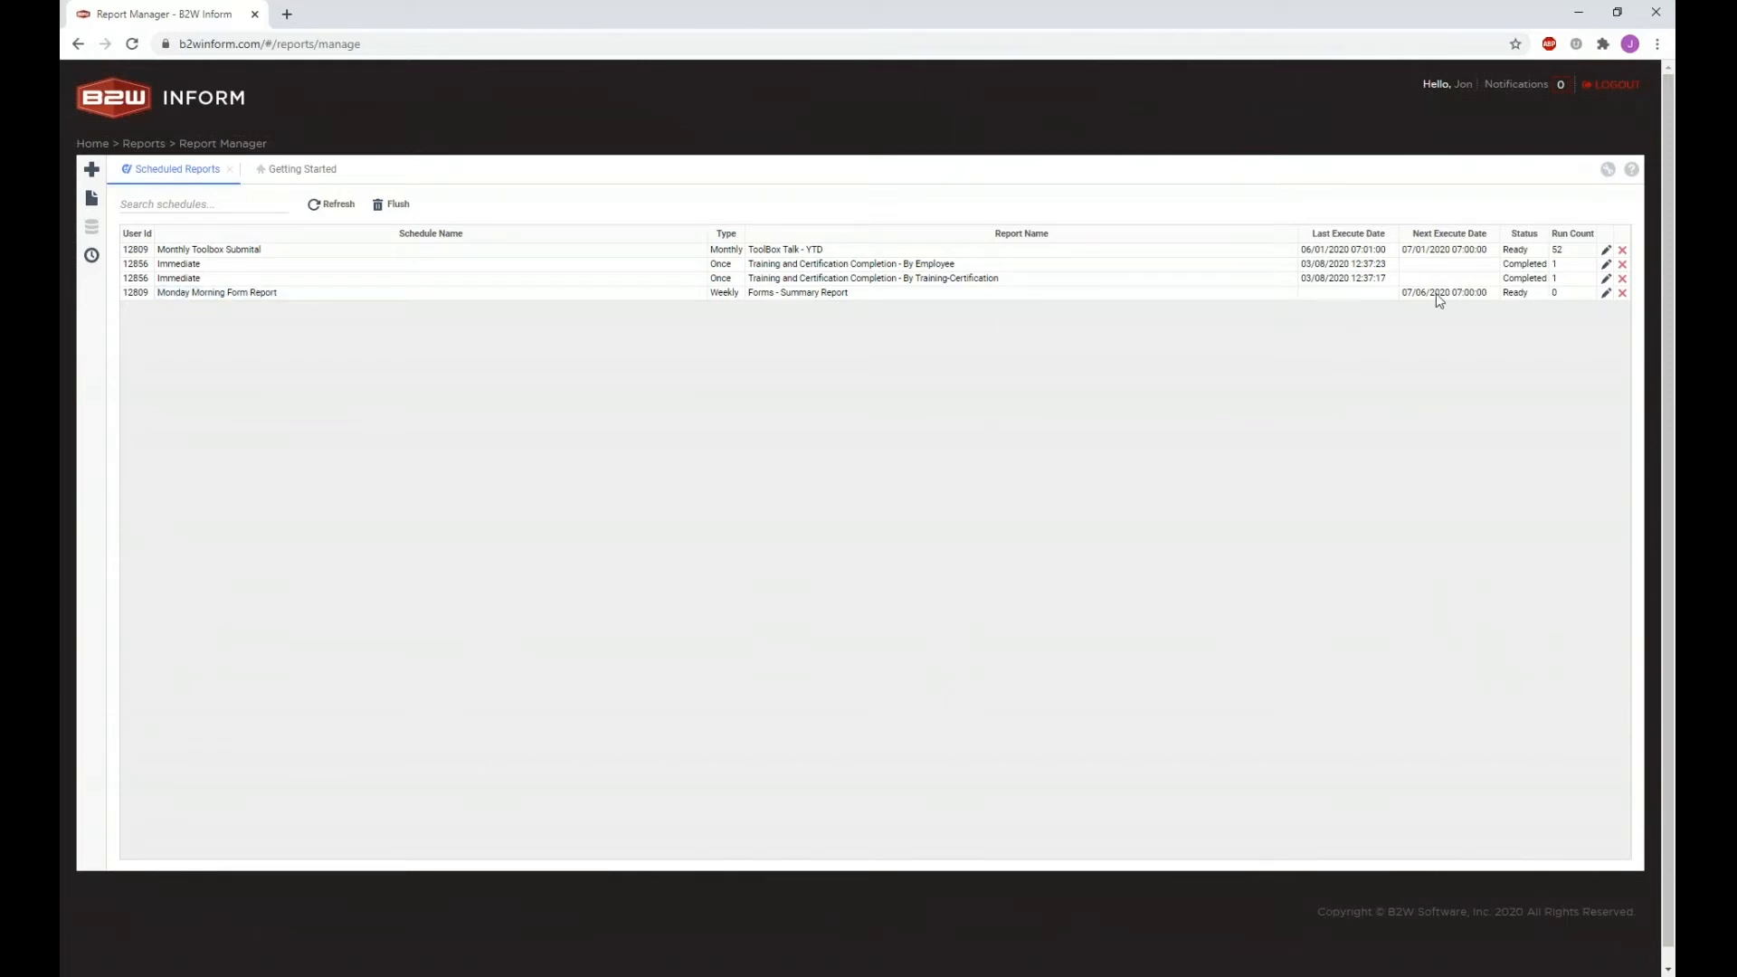
double_click(1518, 293)
click(1564, 298)
mouse_move(1516, 284)
Step: Highlight the first row's last and next execute dates in the Scheduled Reports list
triple_click(1360, 248)
double_click(1365, 252)
click(1431, 252)
triple_click(1434, 258)
click(1534, 257)
Step: Reopen Monday Morning Form Report for editing from Scheduled Reports and view its Forms filter fields
click(1607, 295)
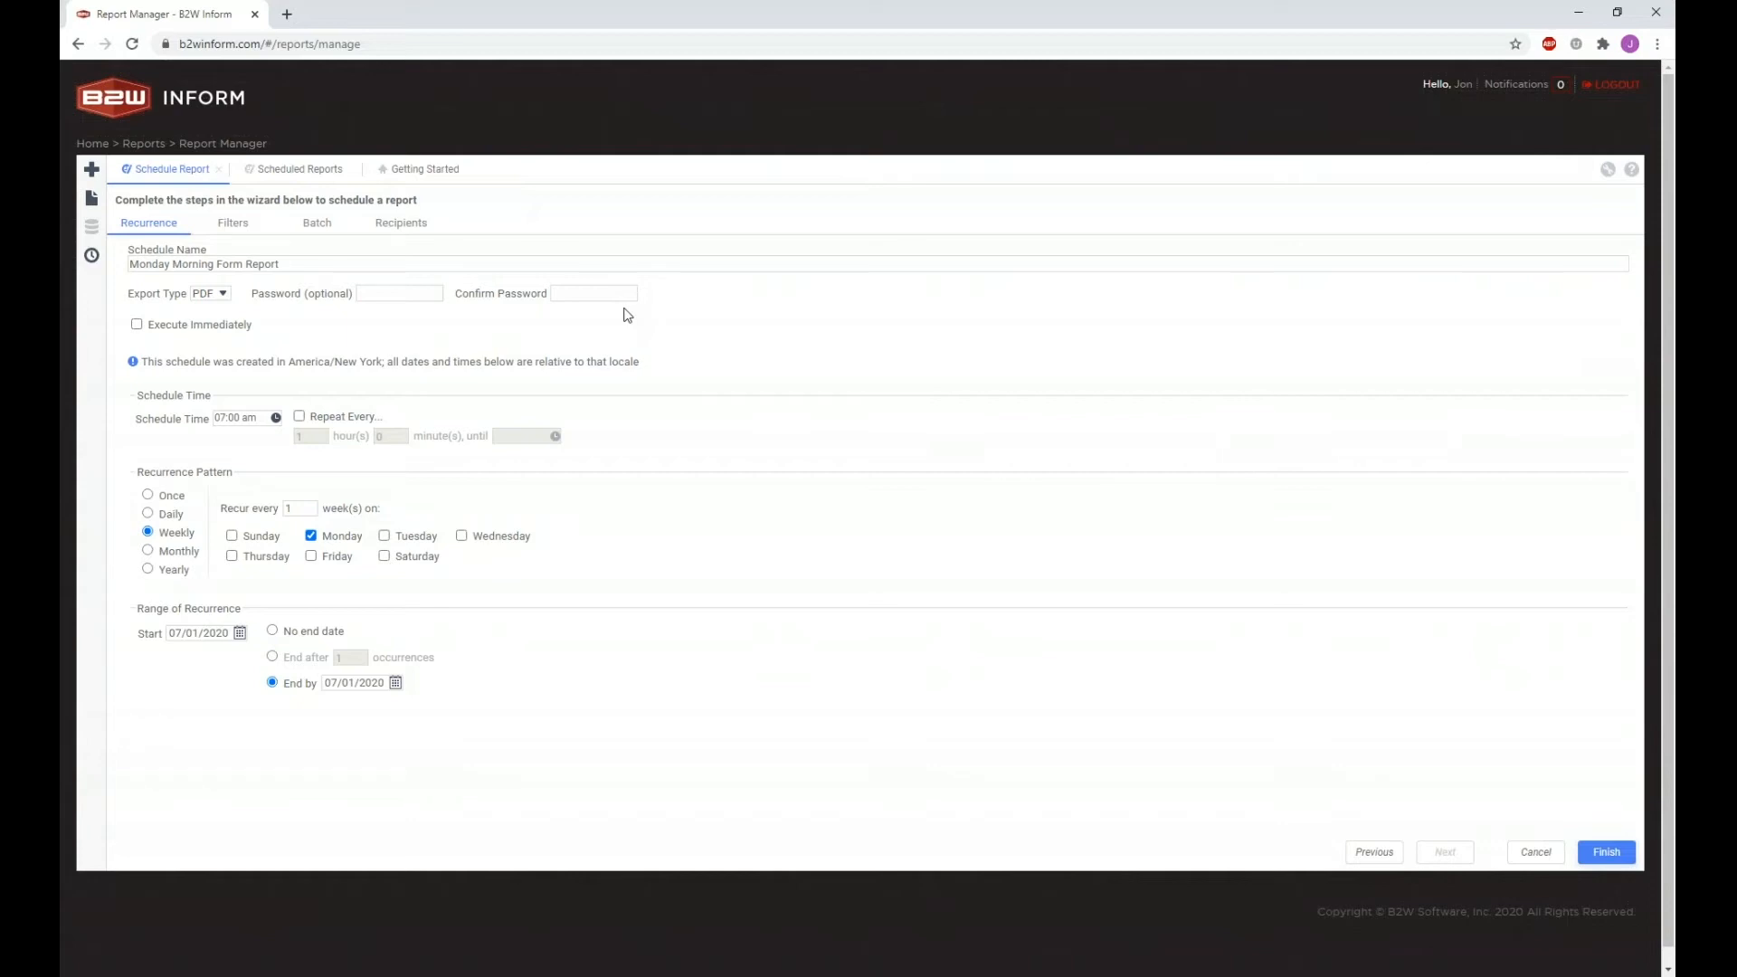
click(309, 172)
click(353, 172)
click(217, 170)
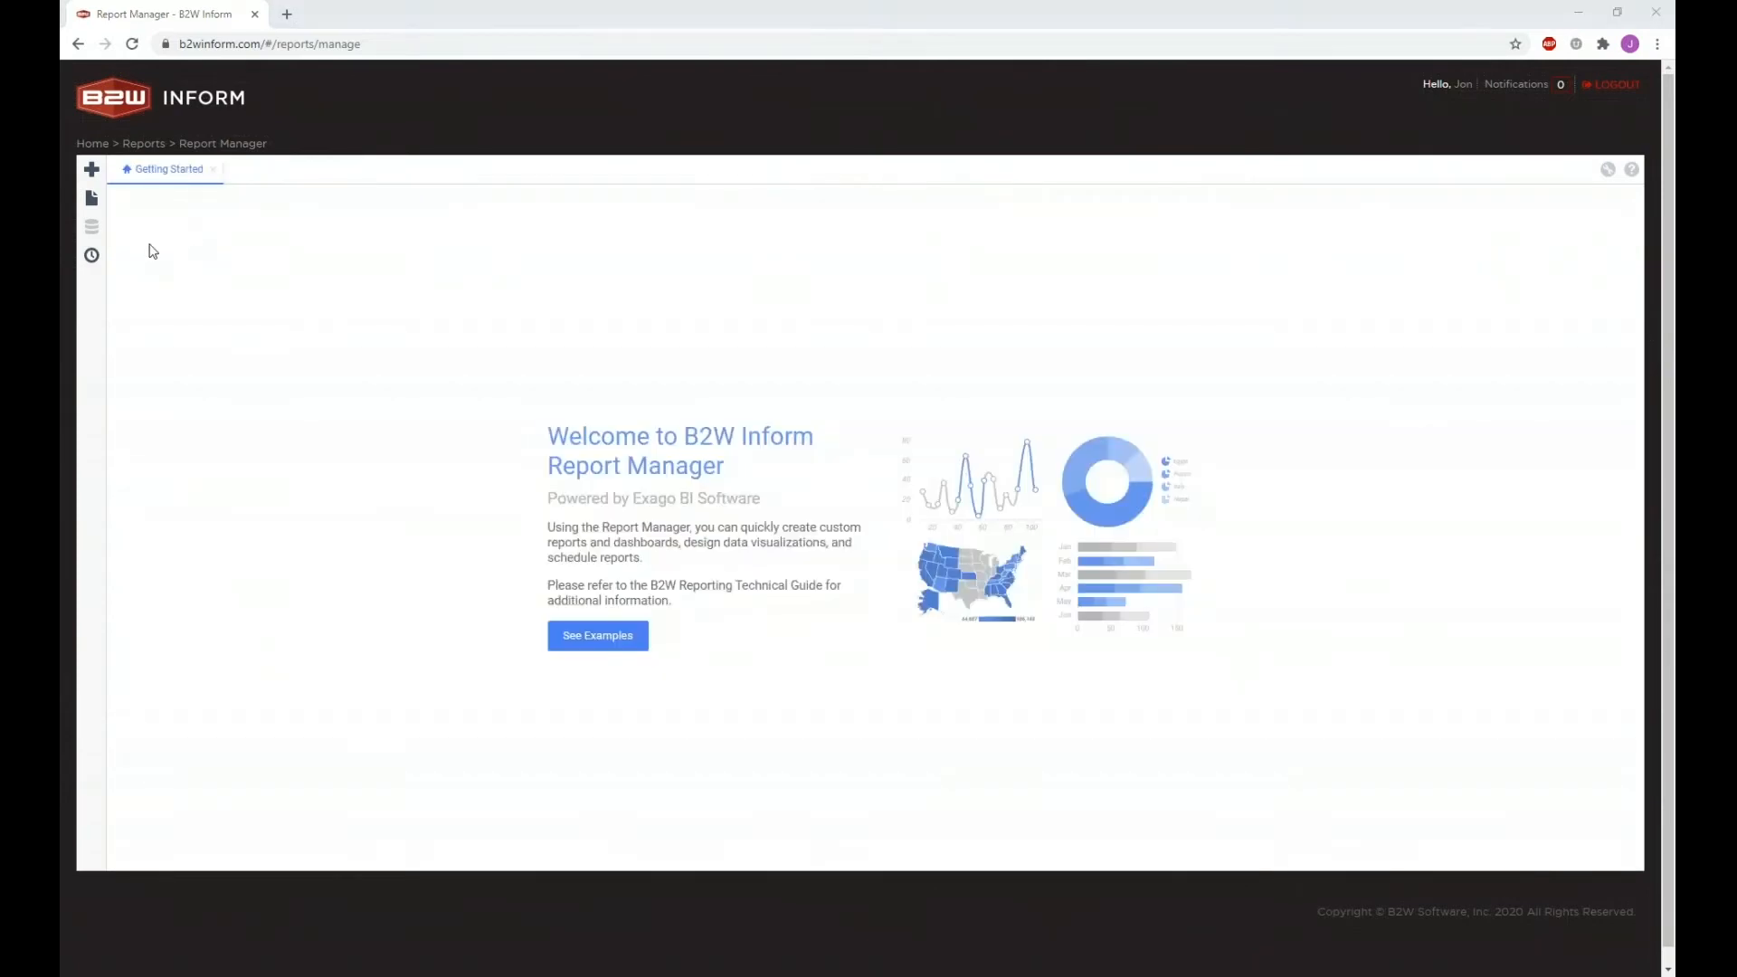
click(93, 258)
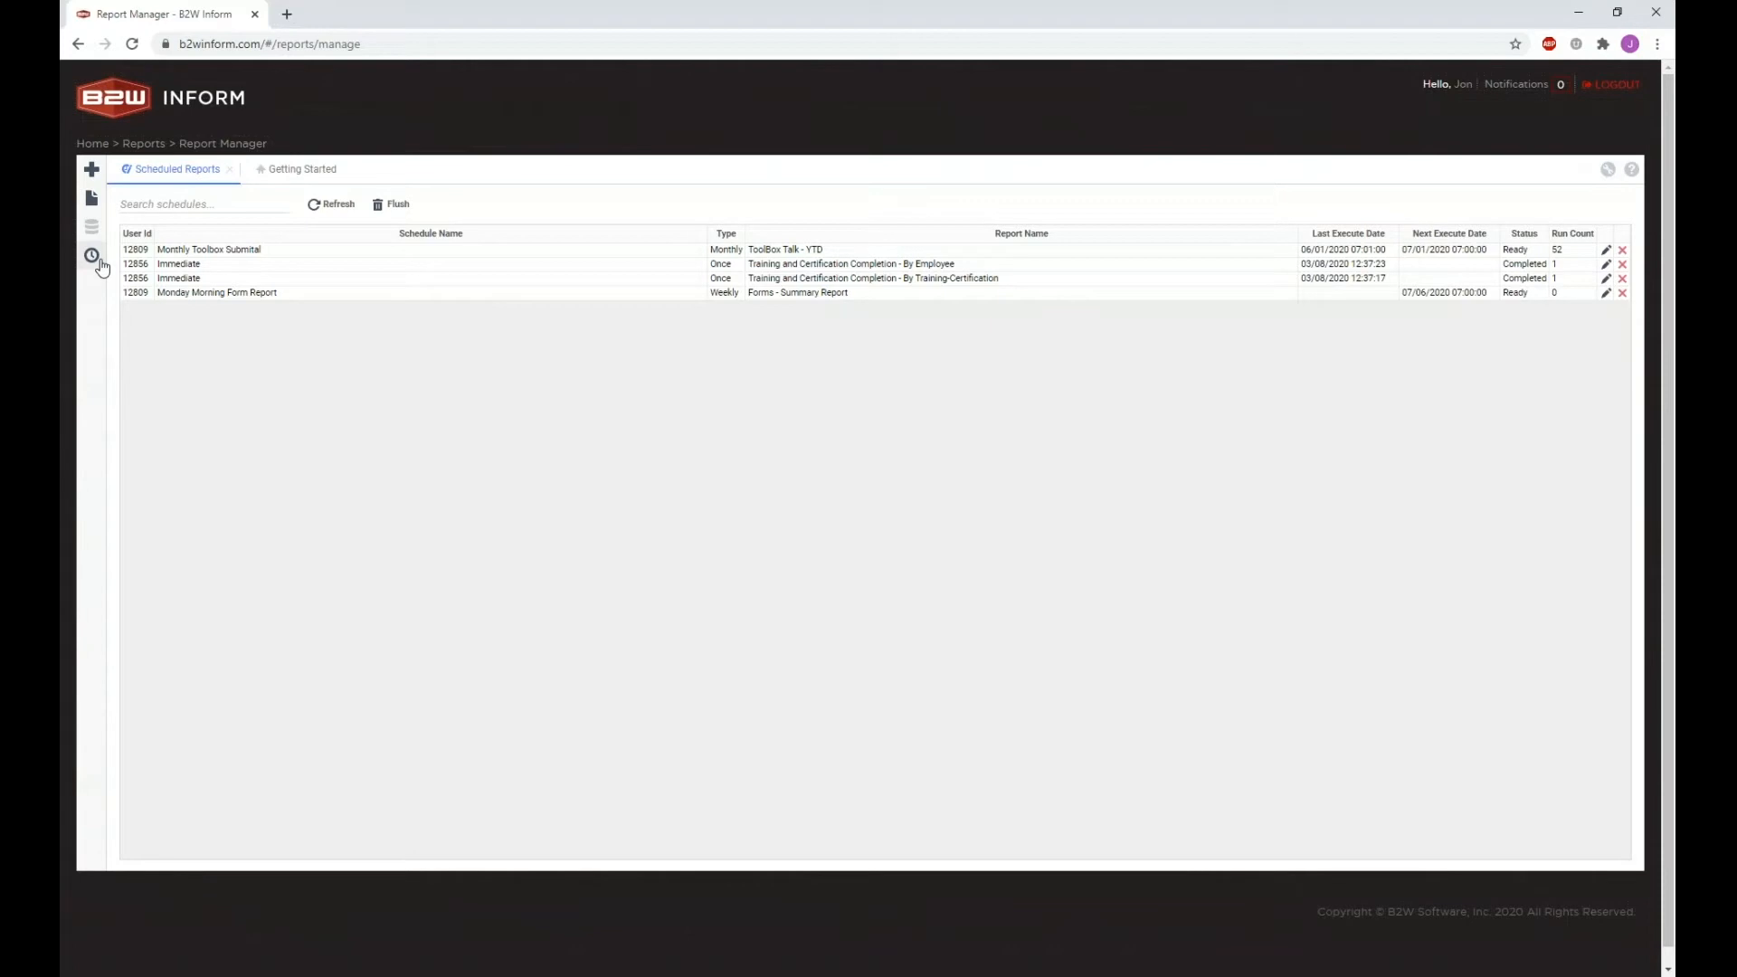
click(1607, 294)
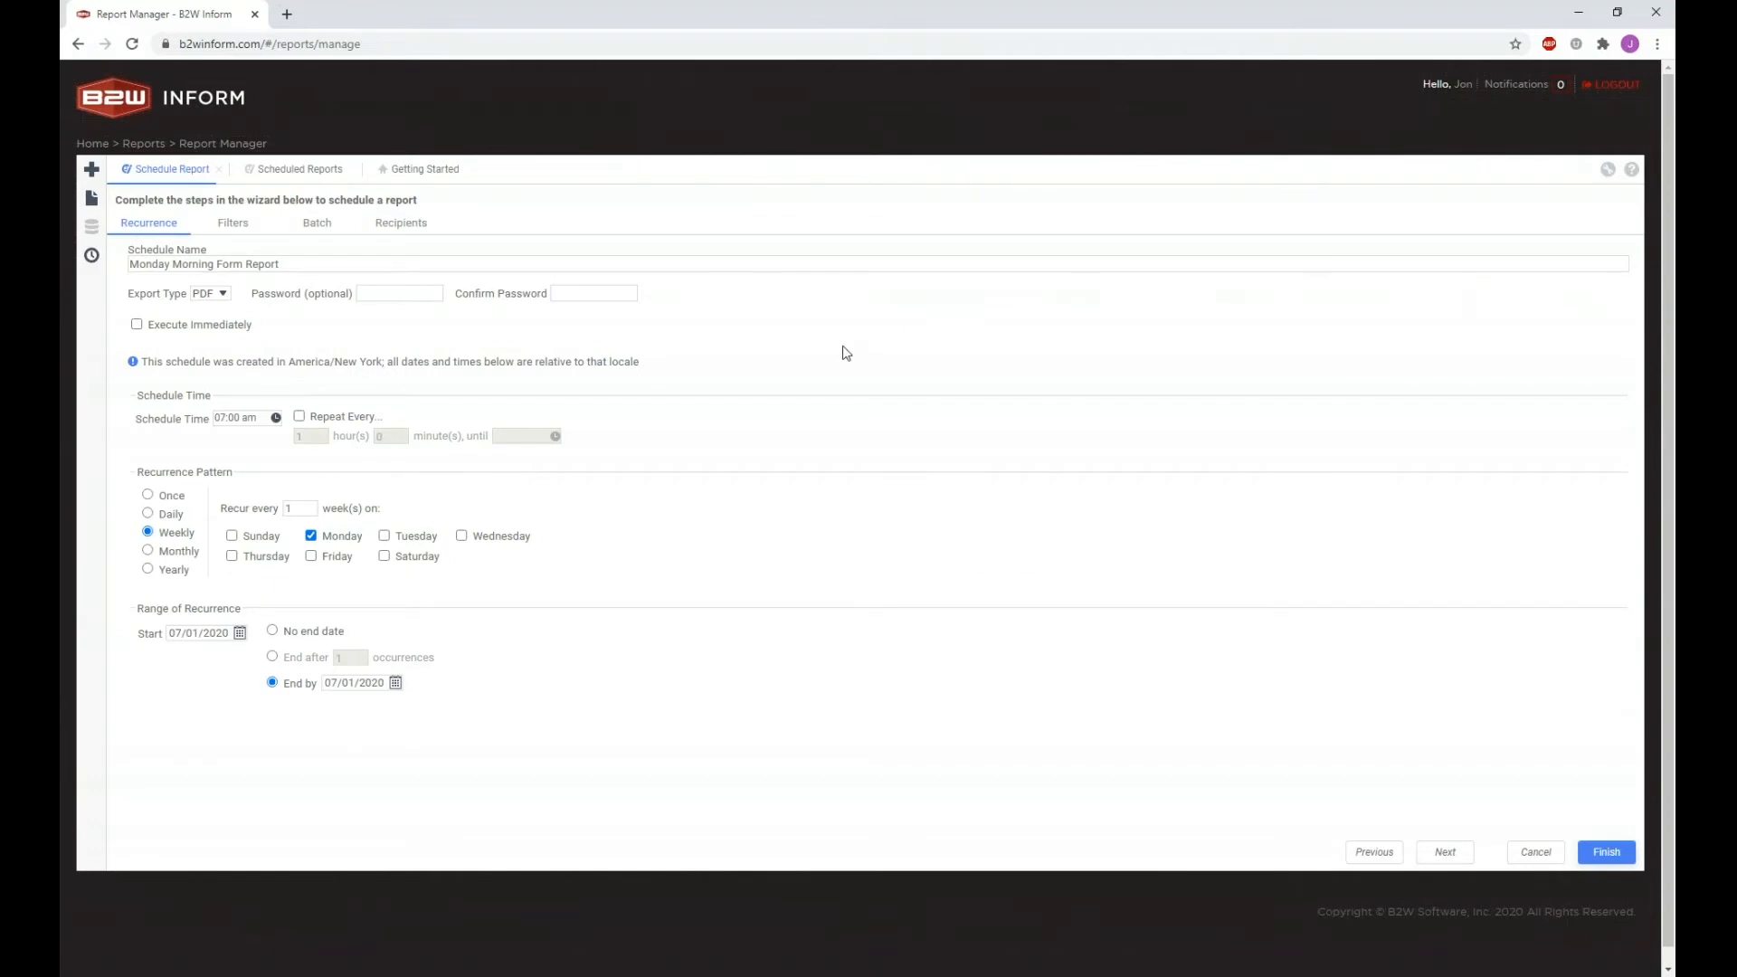
click(238, 224)
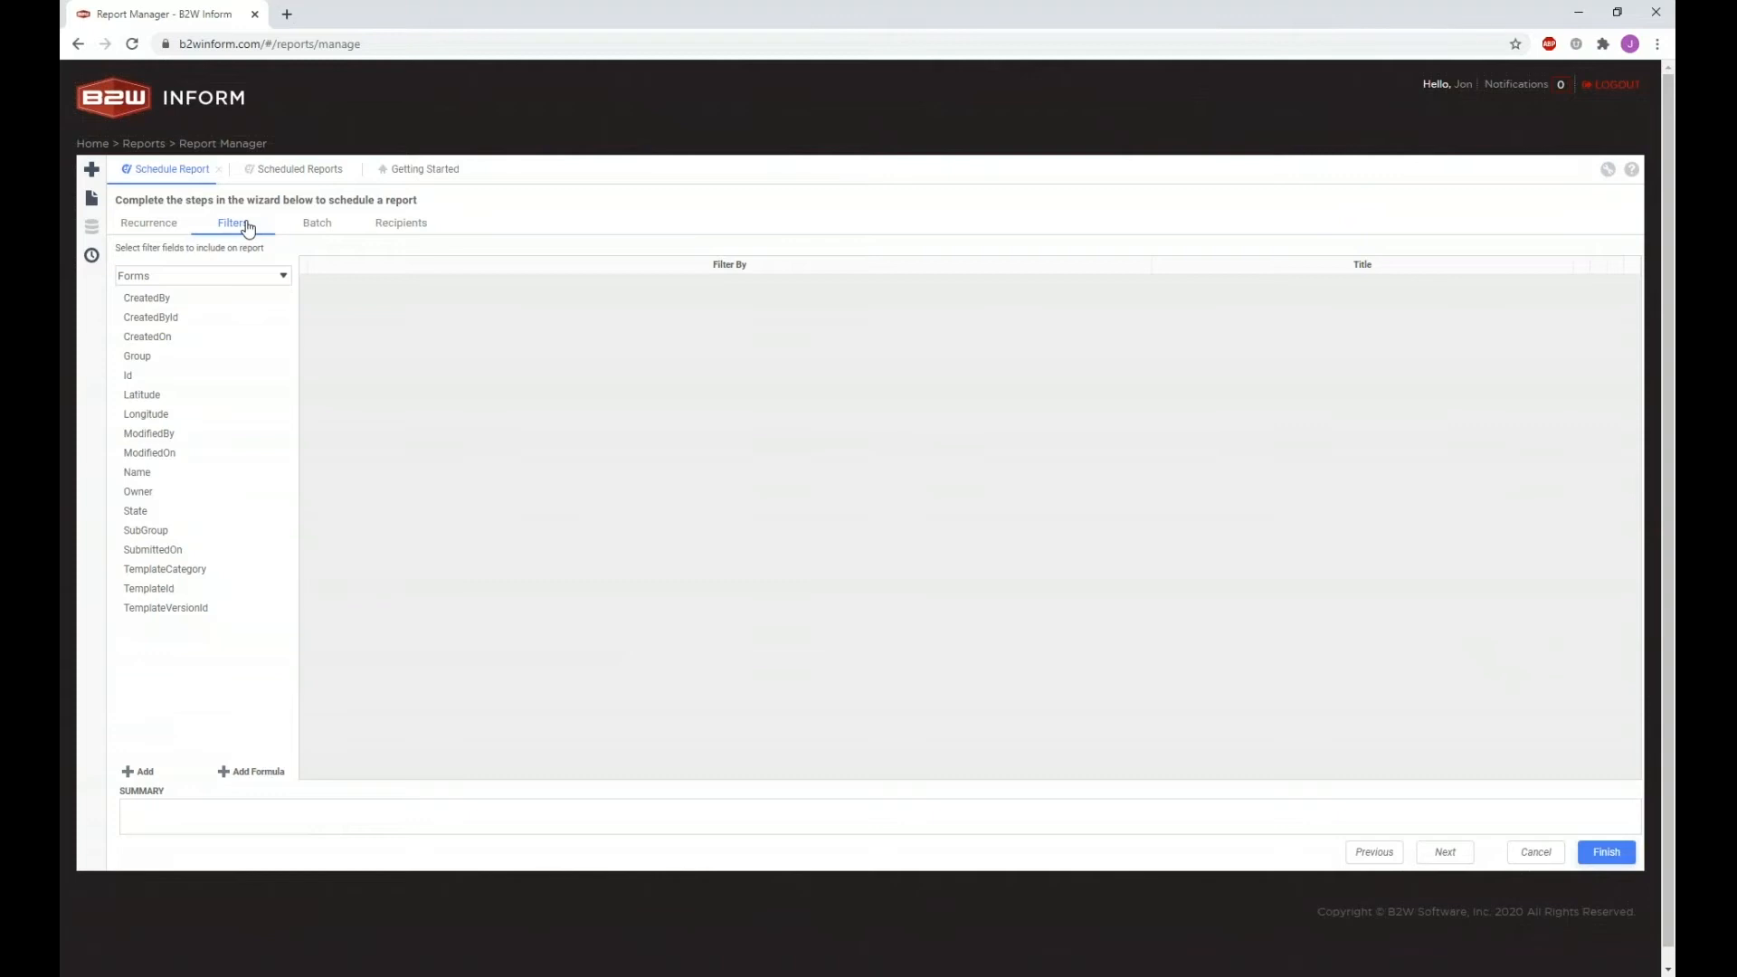
Step: Leave the schedule wizard and reopen Scheduled Reports, which now lists four schedules
click(179, 225)
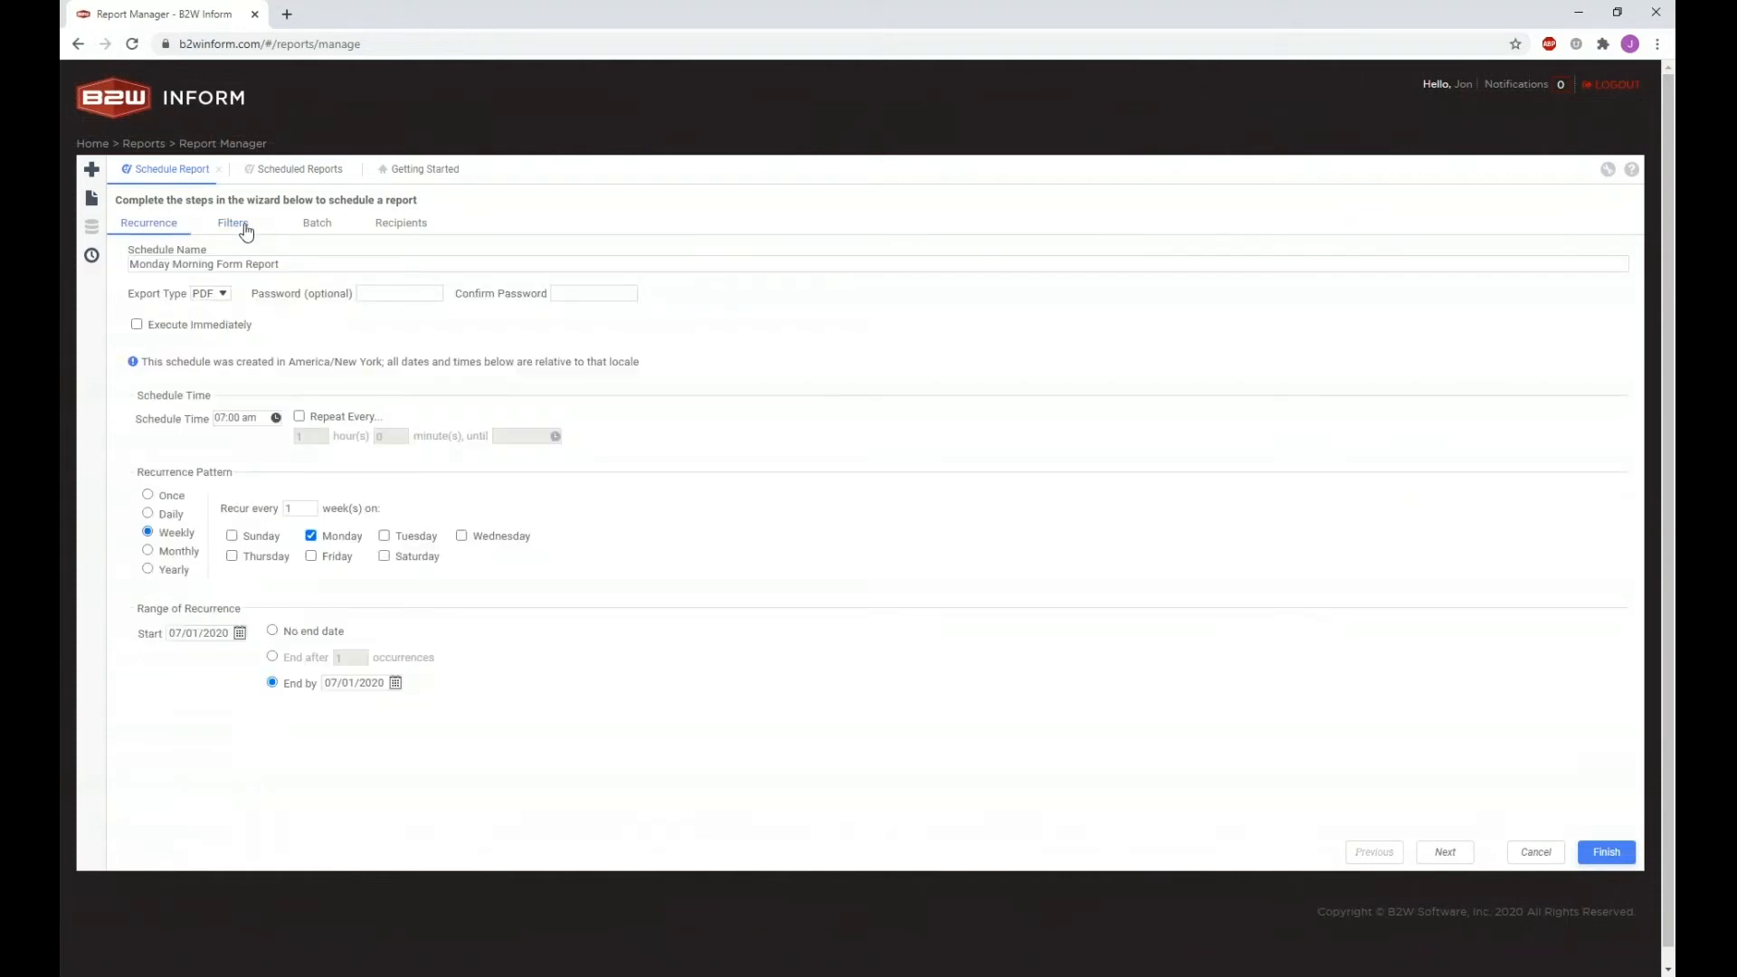
click(219, 170)
click(230, 171)
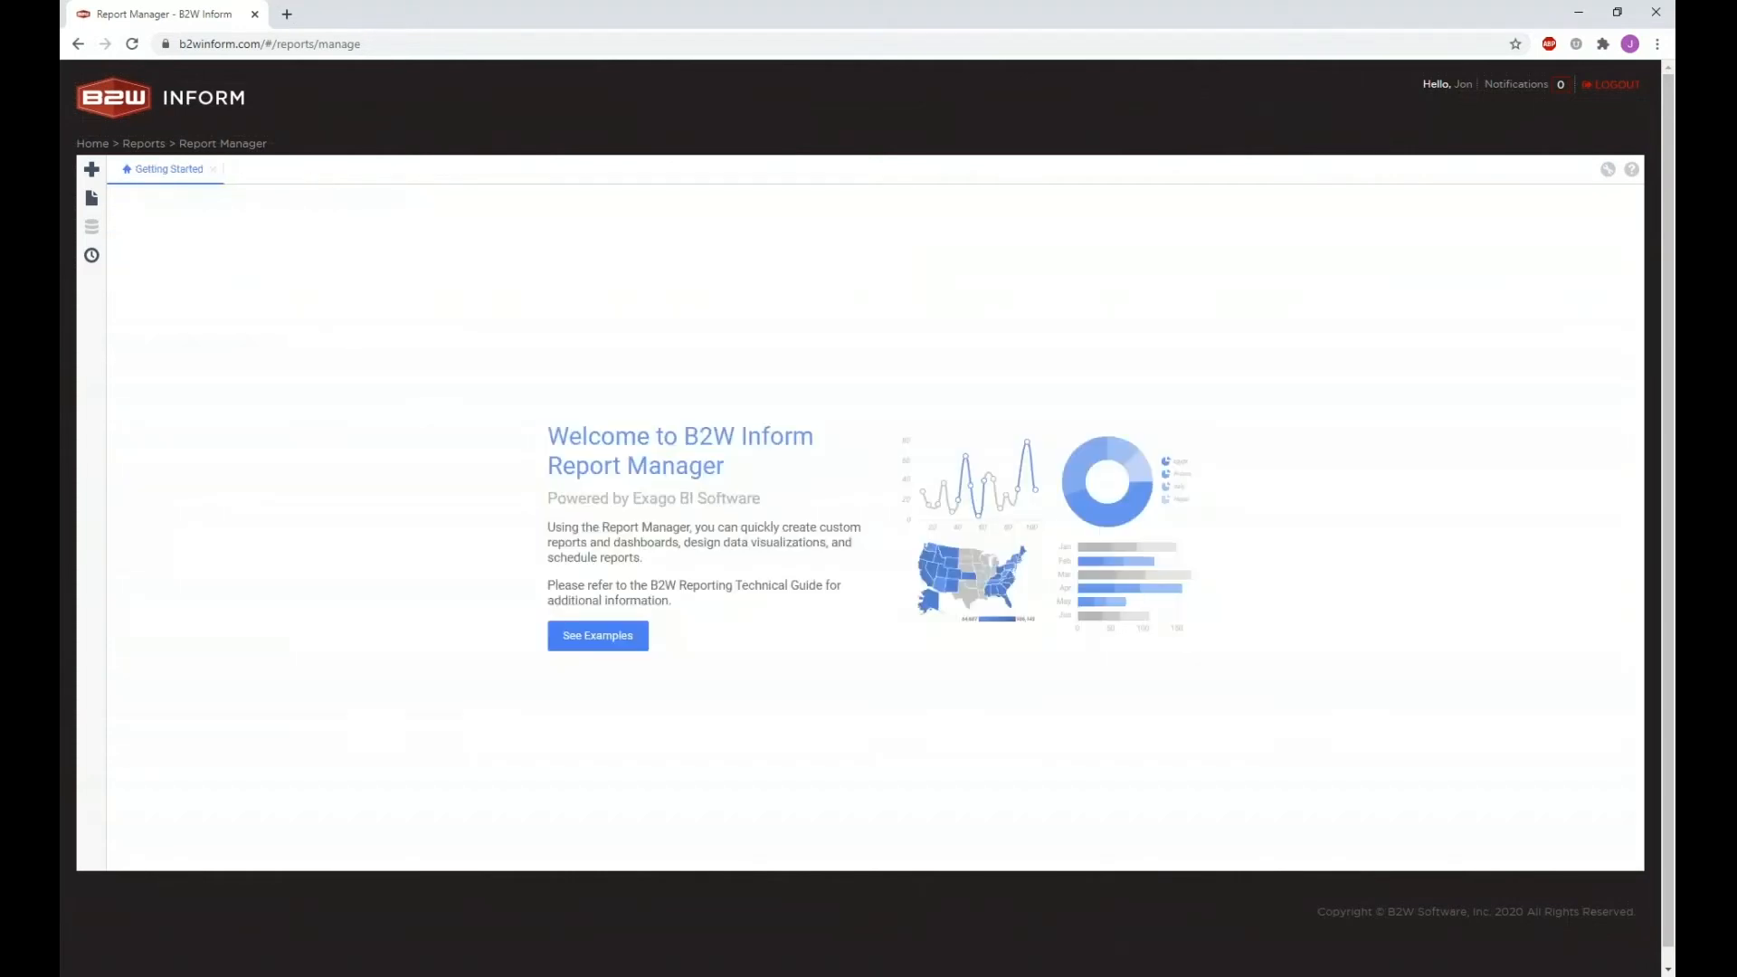
click(97, 264)
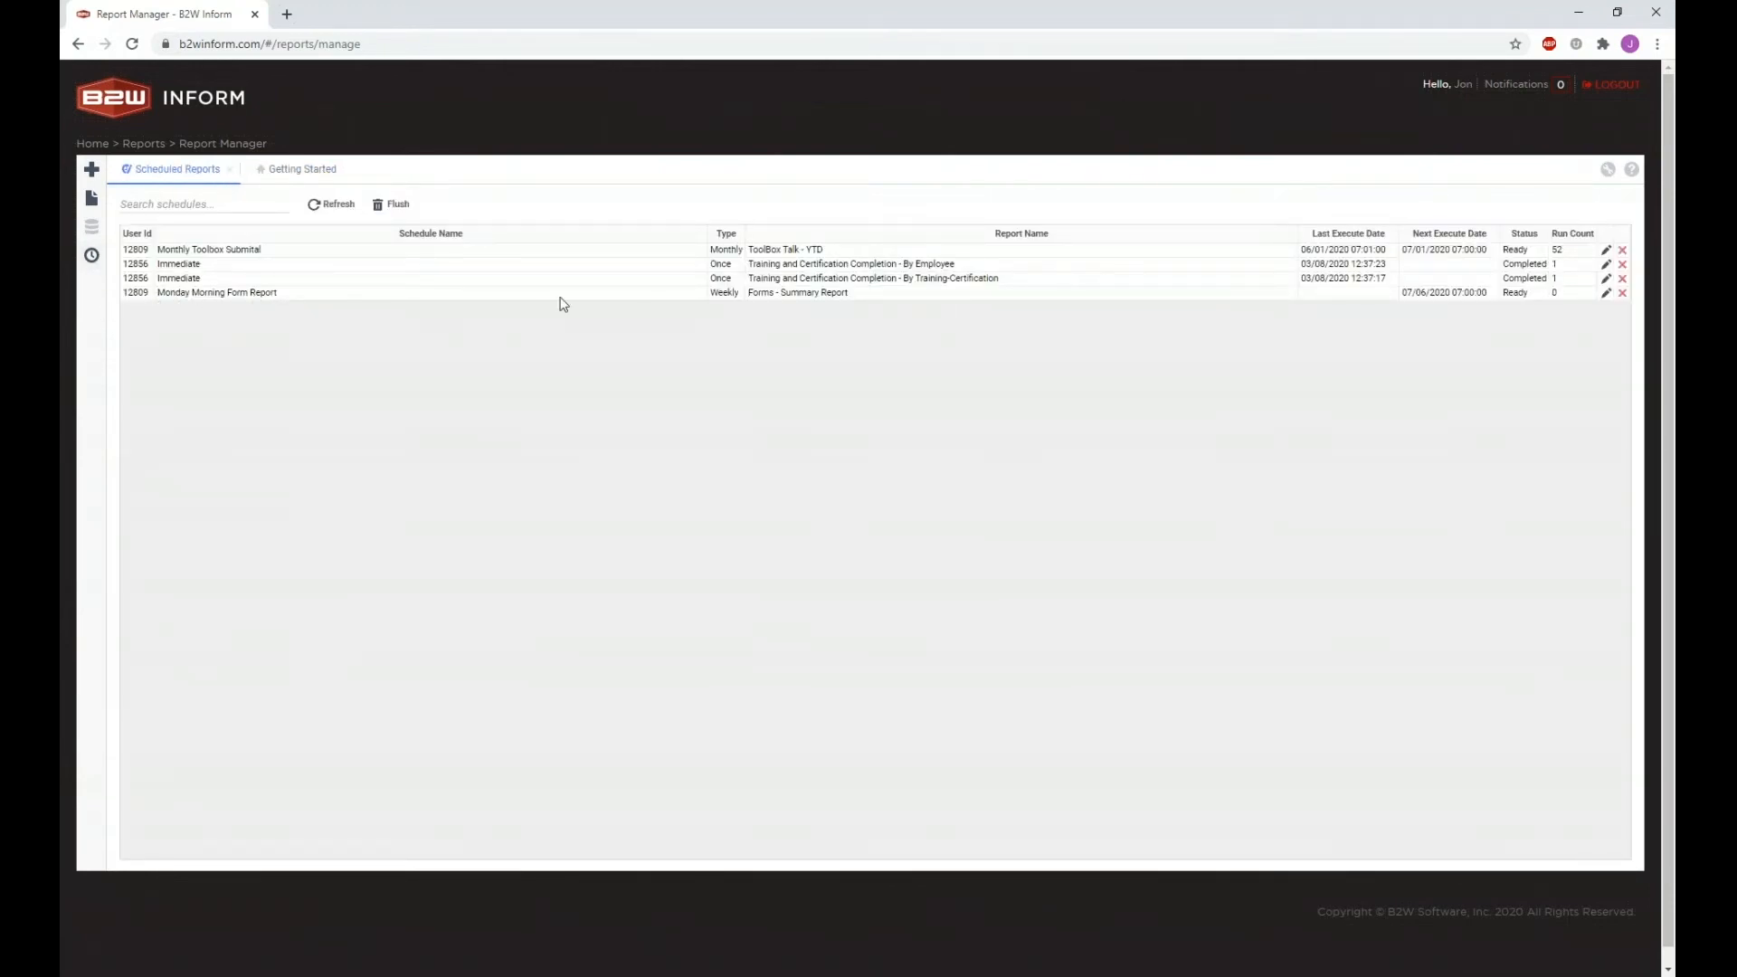
Step: Edit the Monday Morning Form Report schedule and show its Forms filter fields
click(1606, 294)
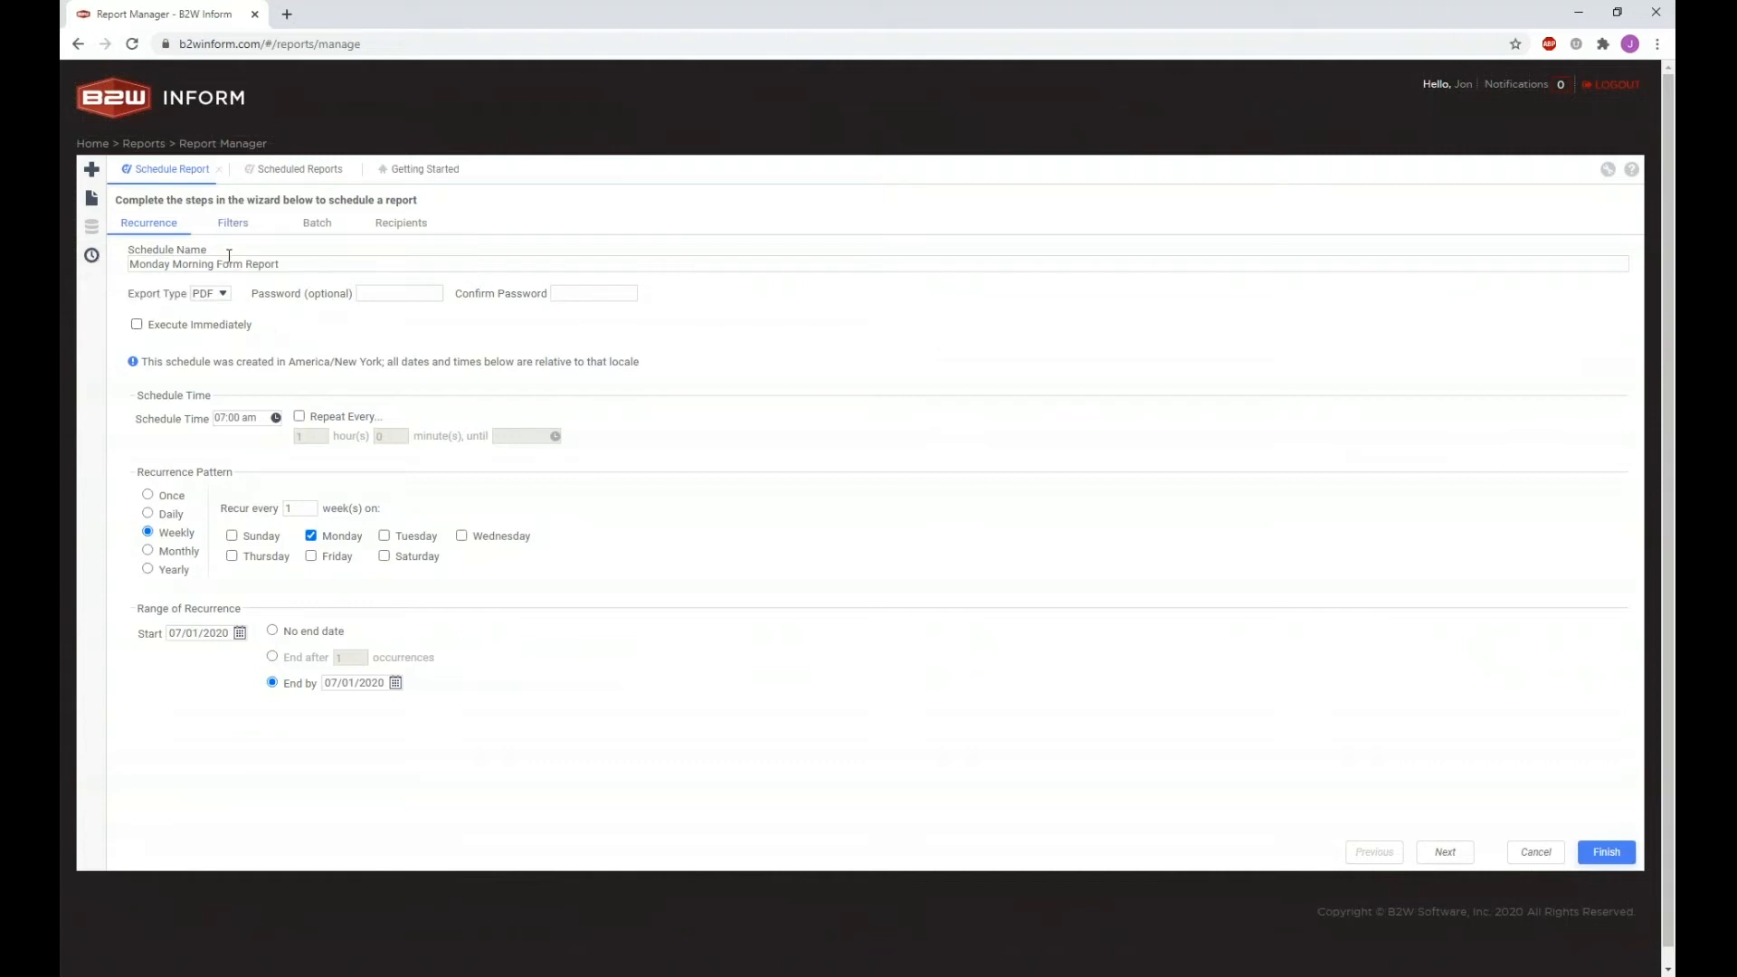
click(230, 225)
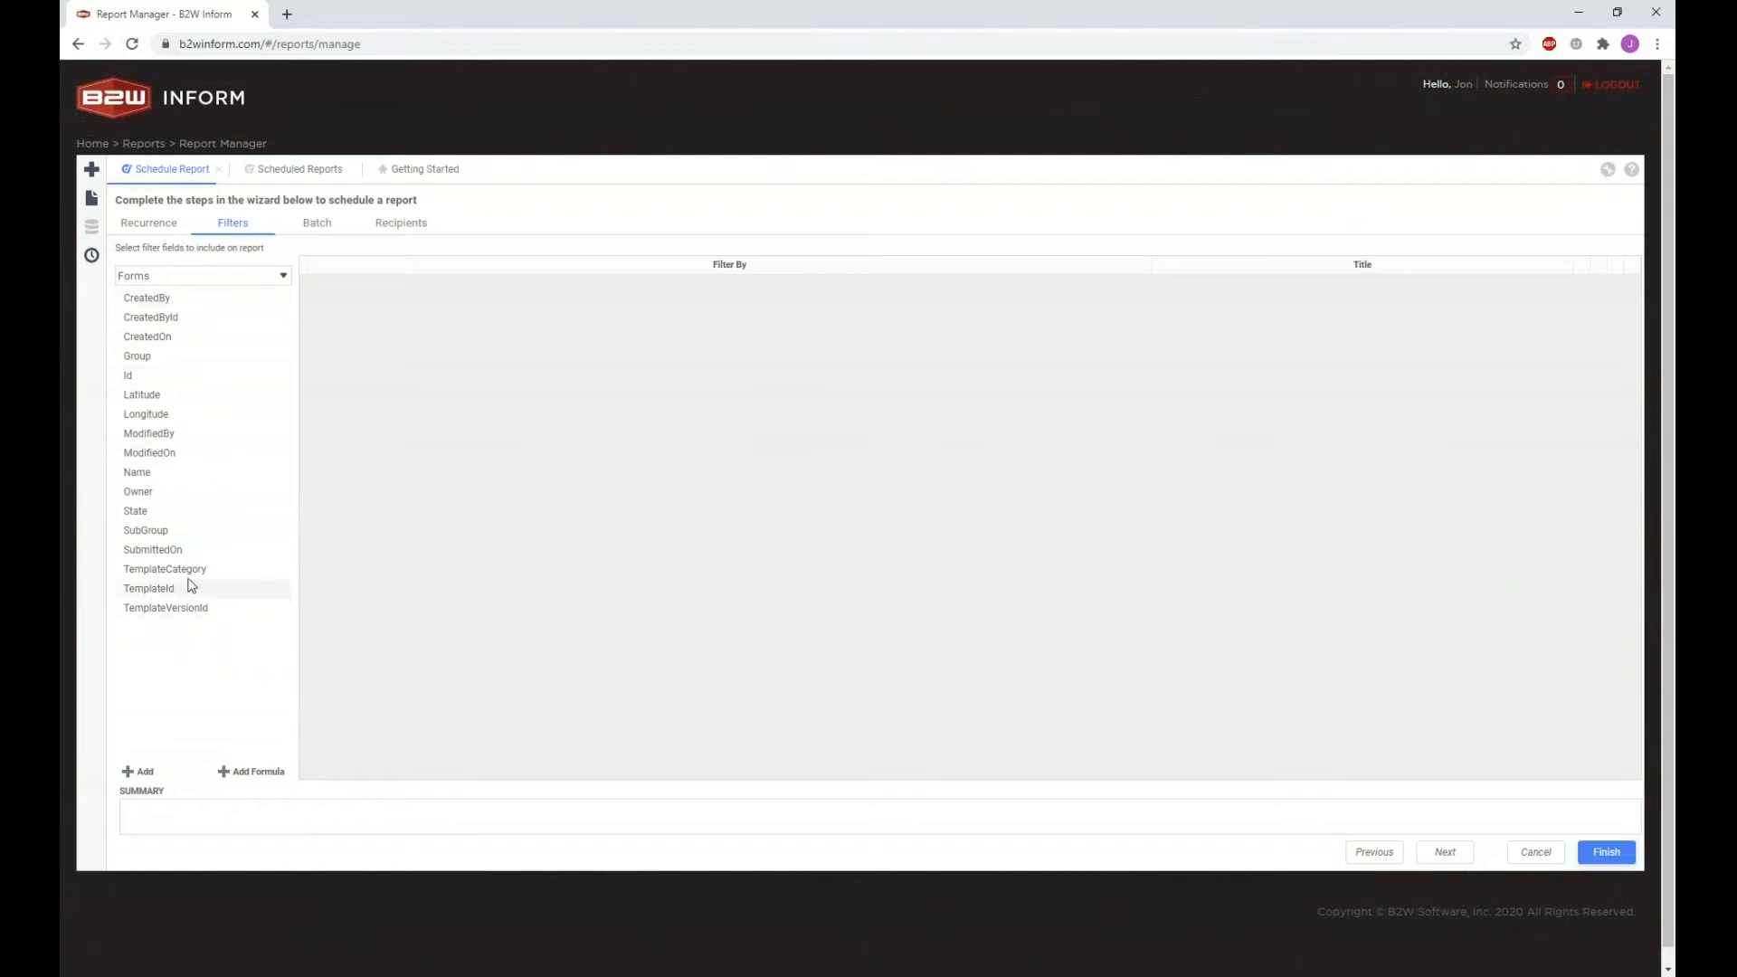
Step: Add Forms.Owner as a filter using the Is One Of operator
click(186, 340)
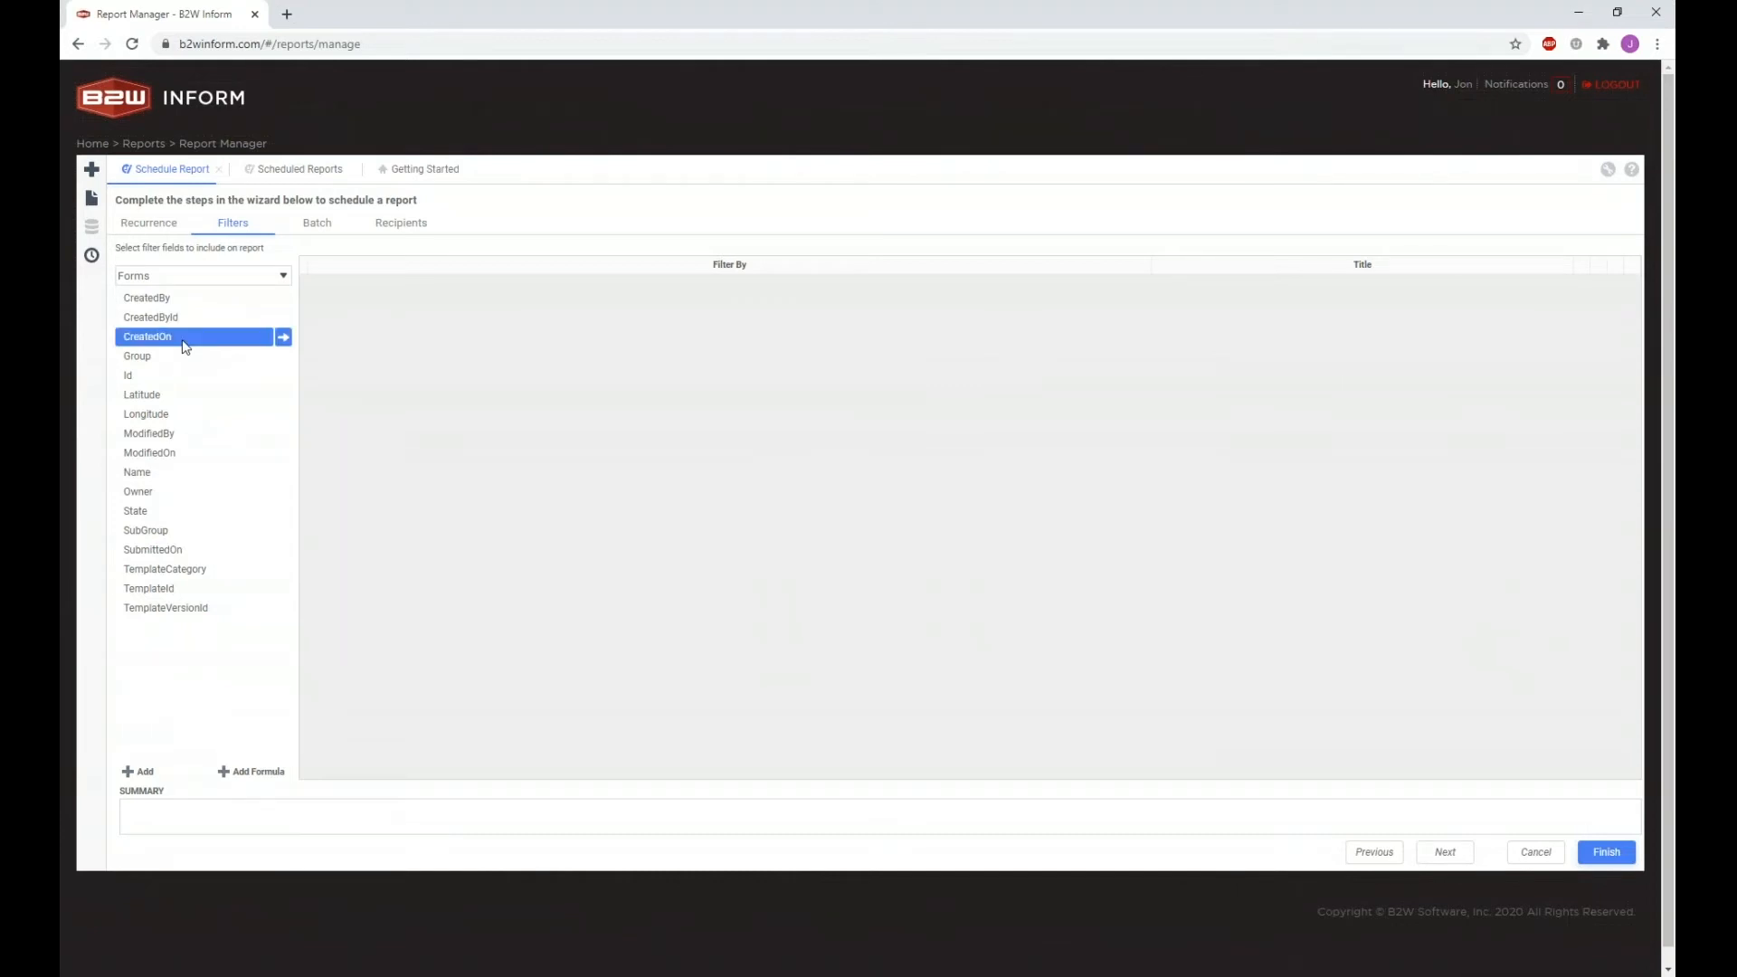
drag(140, 491, 435, 395)
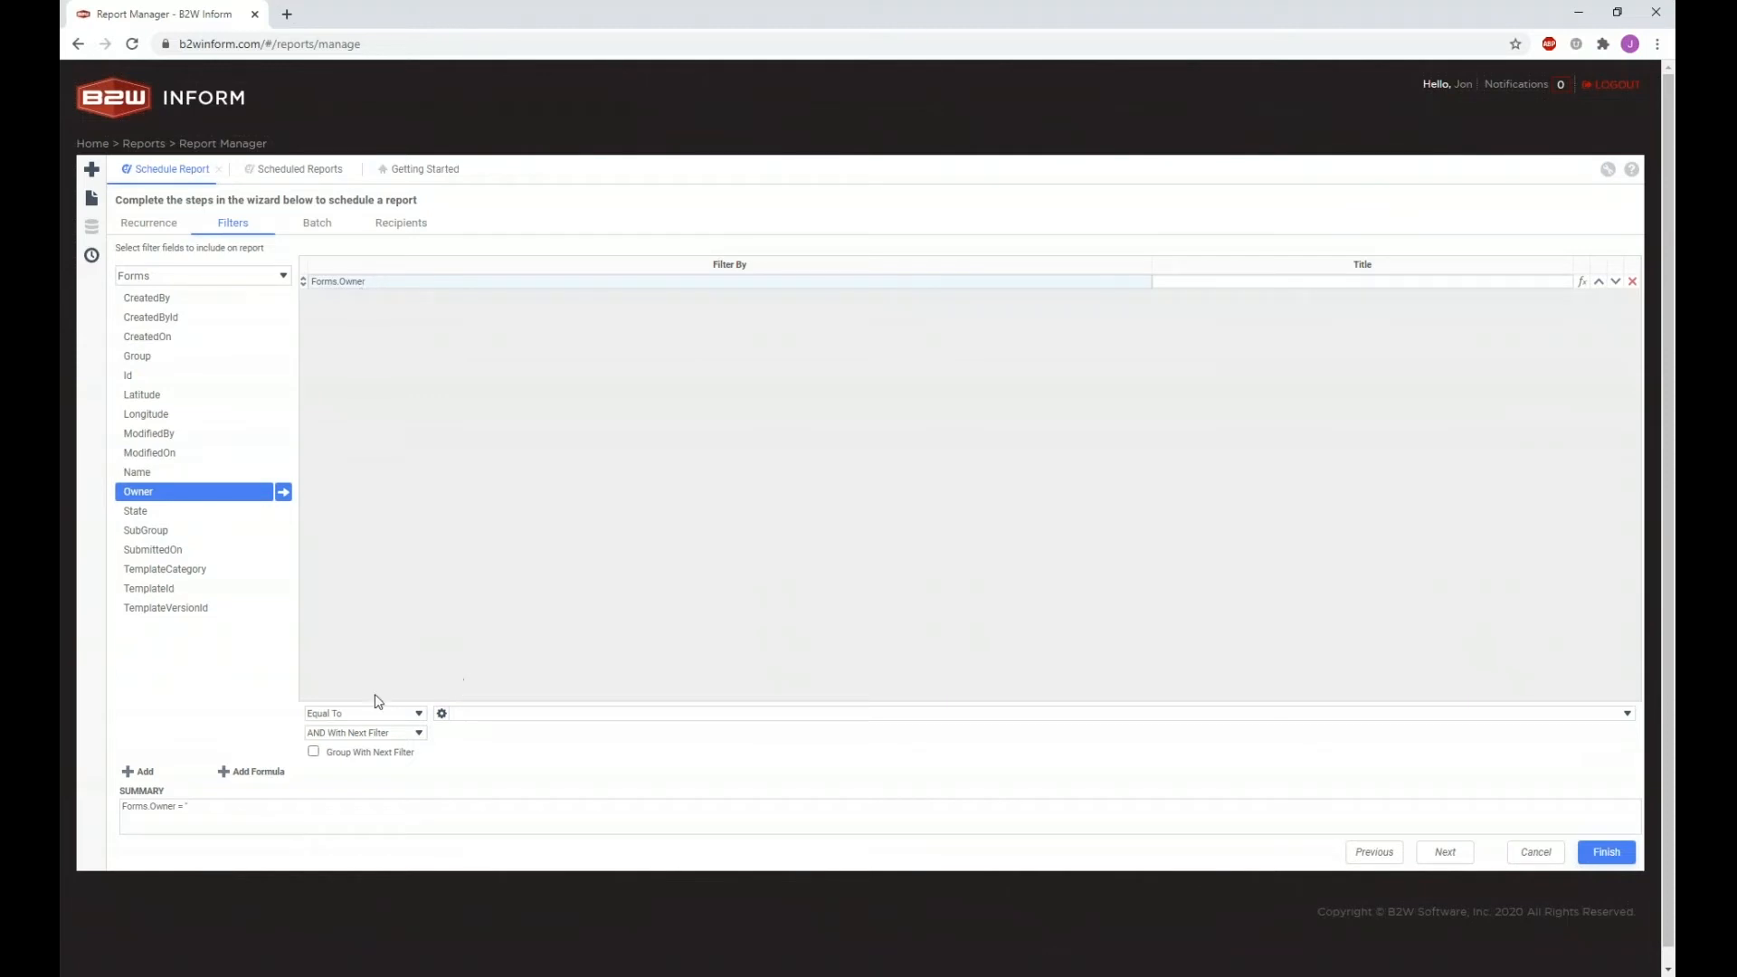
click(354, 713)
click(355, 713)
click(420, 715)
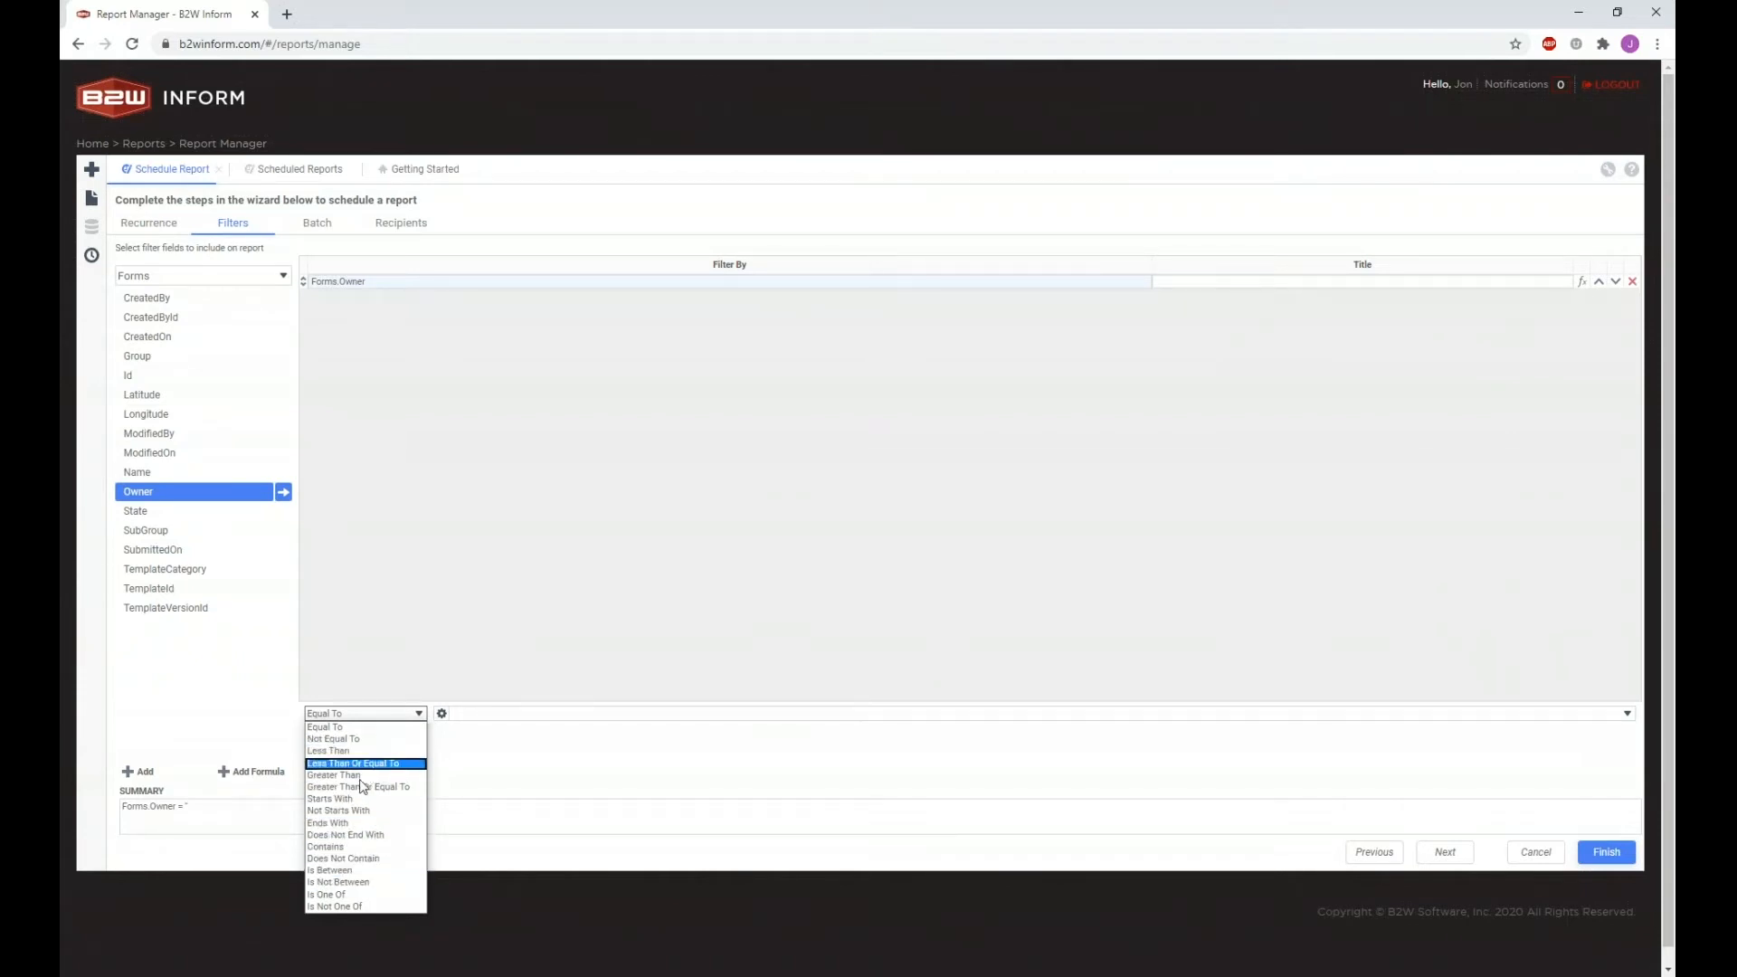
click(385, 894)
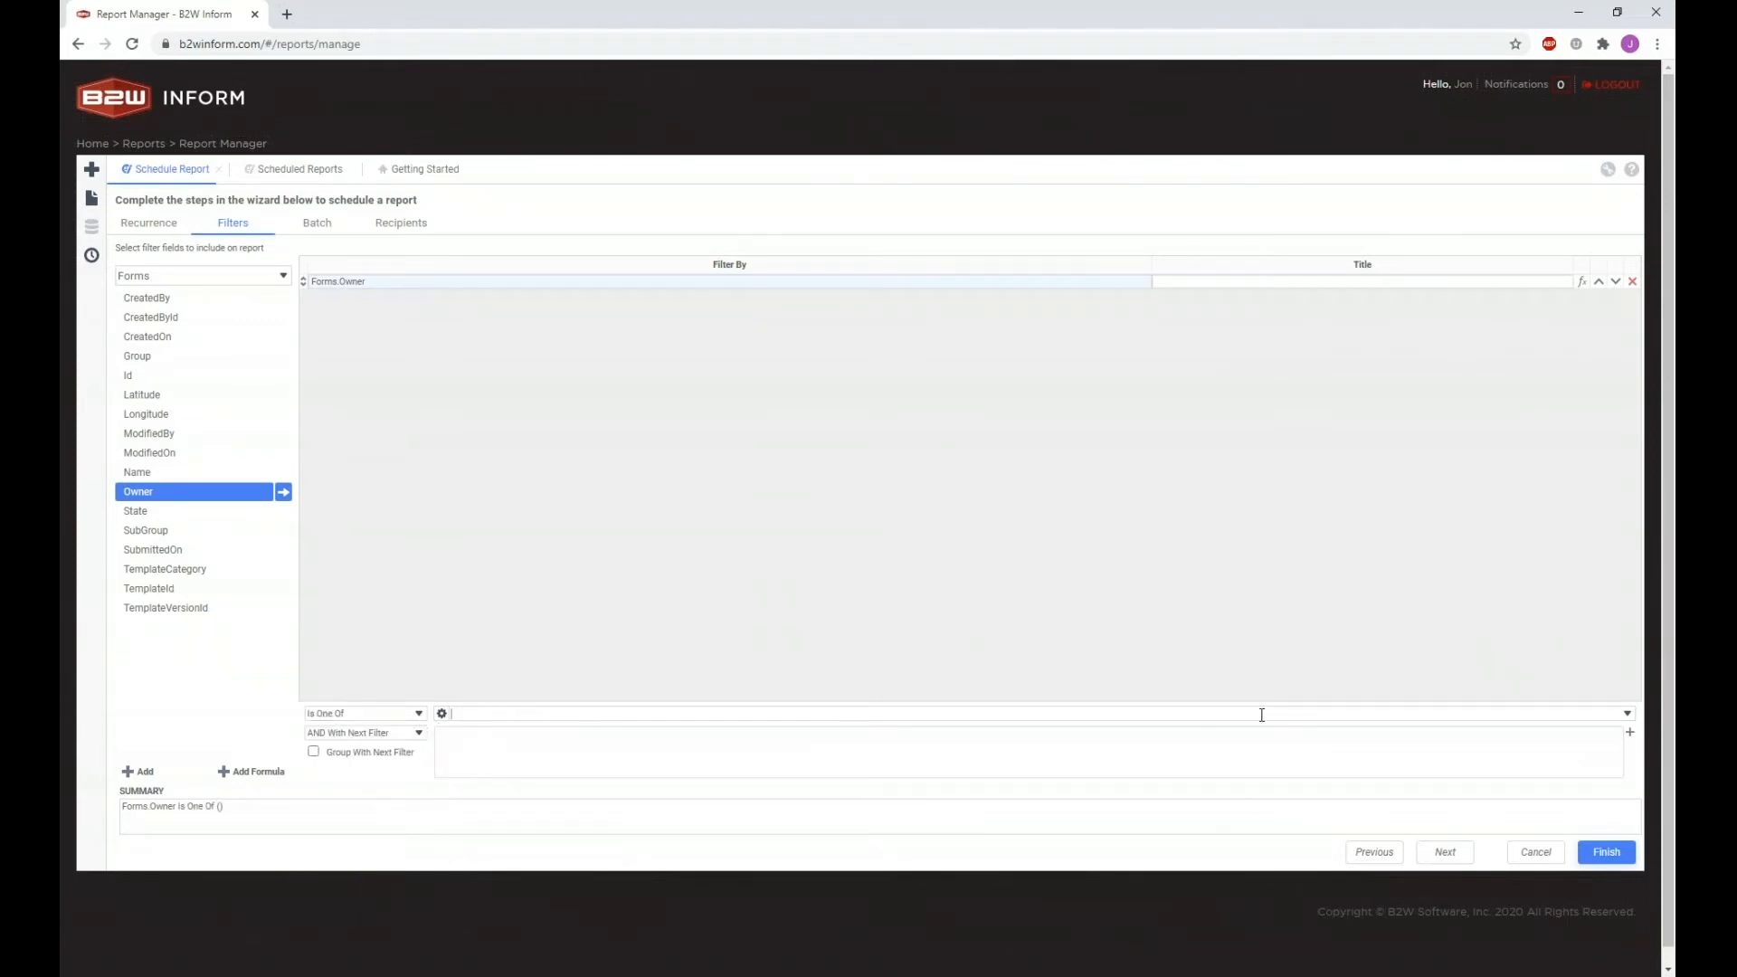
Step: Tick four form owners in the Owner filter's value list
click(1627, 714)
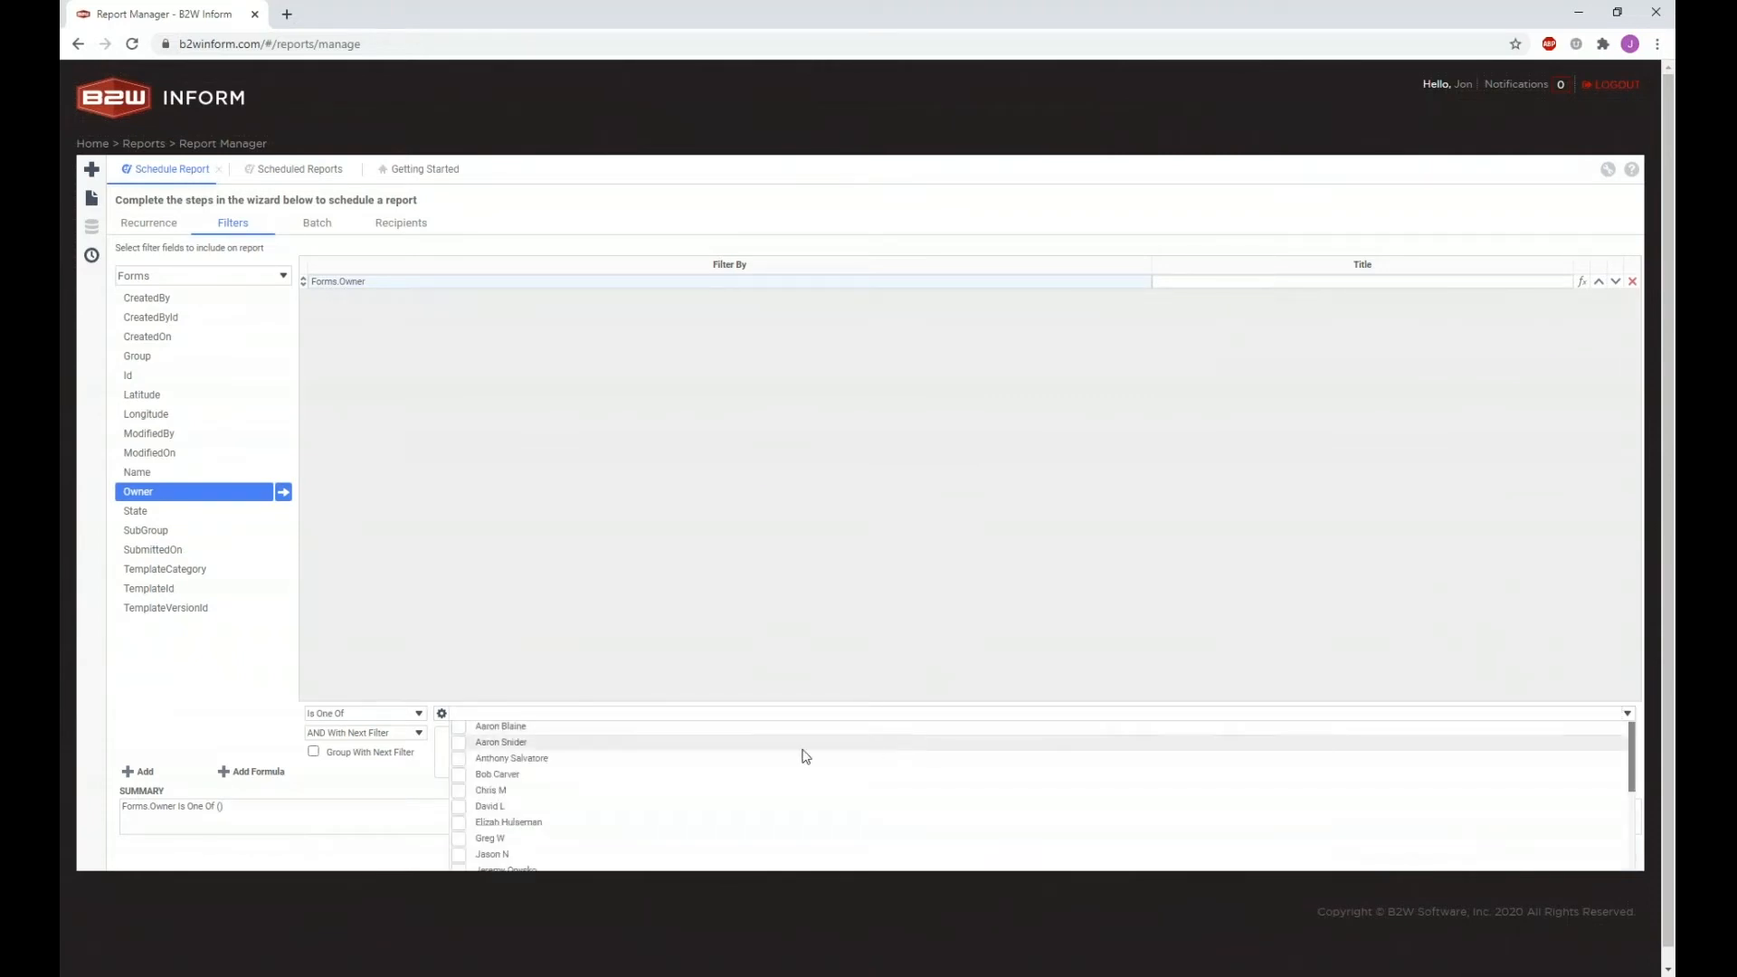
scroll(549, 768, down, 5)
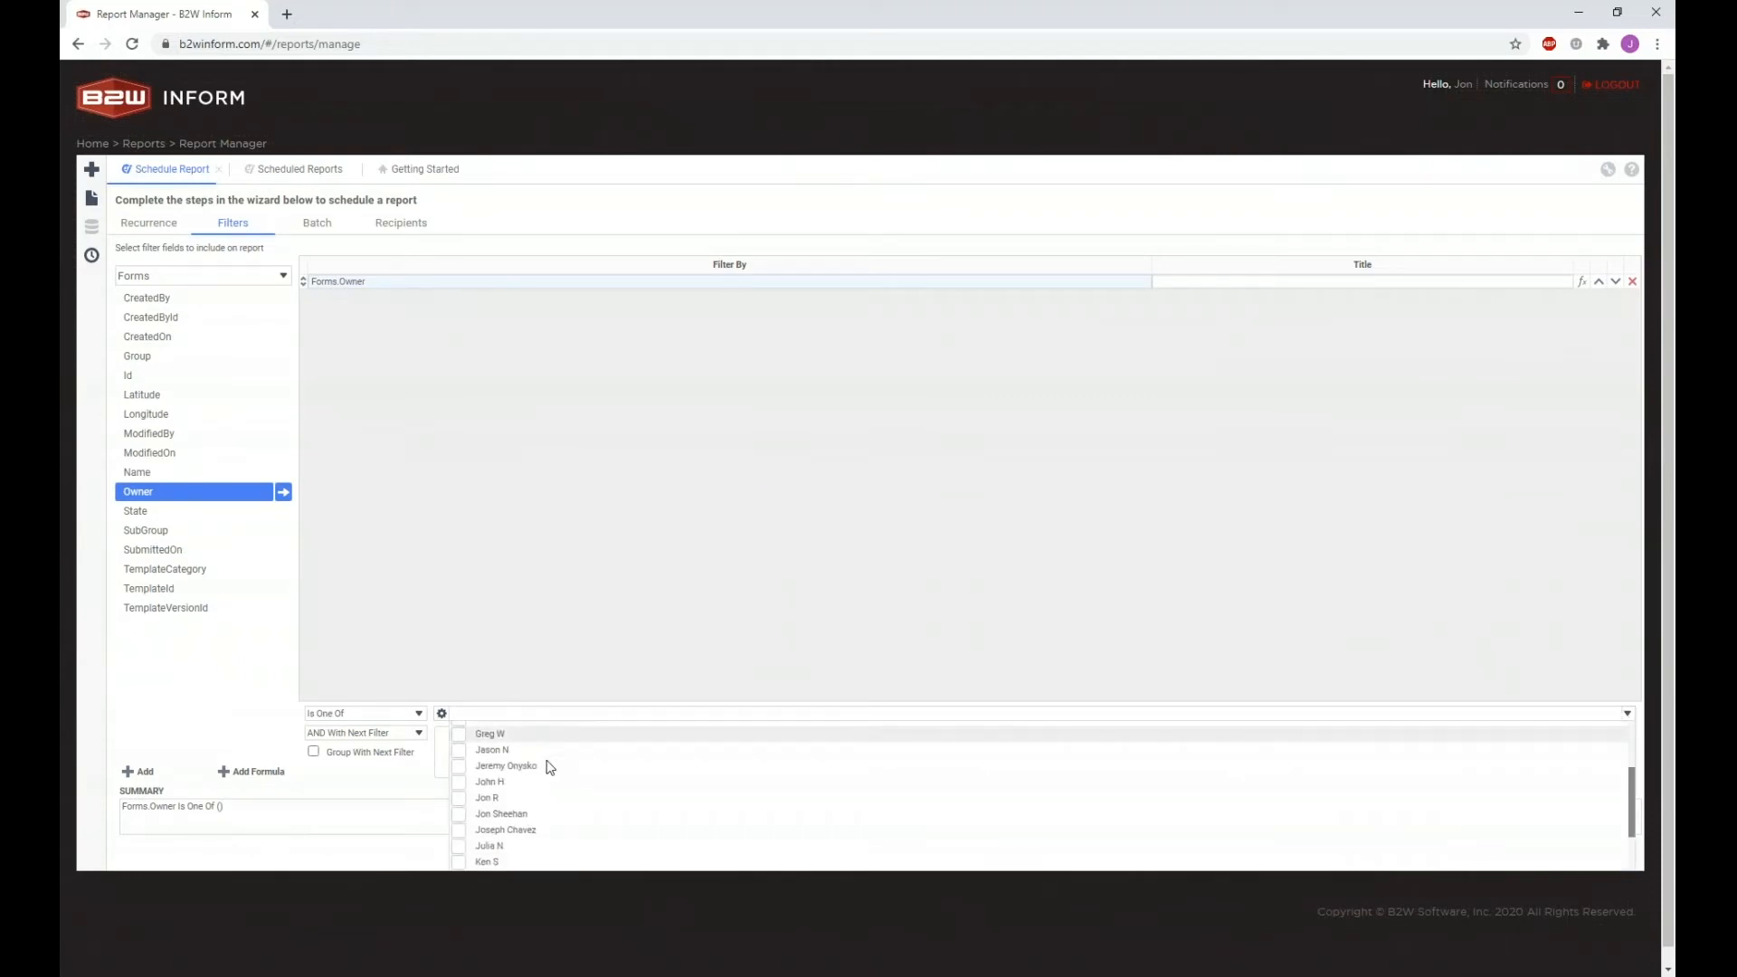
click(459, 750)
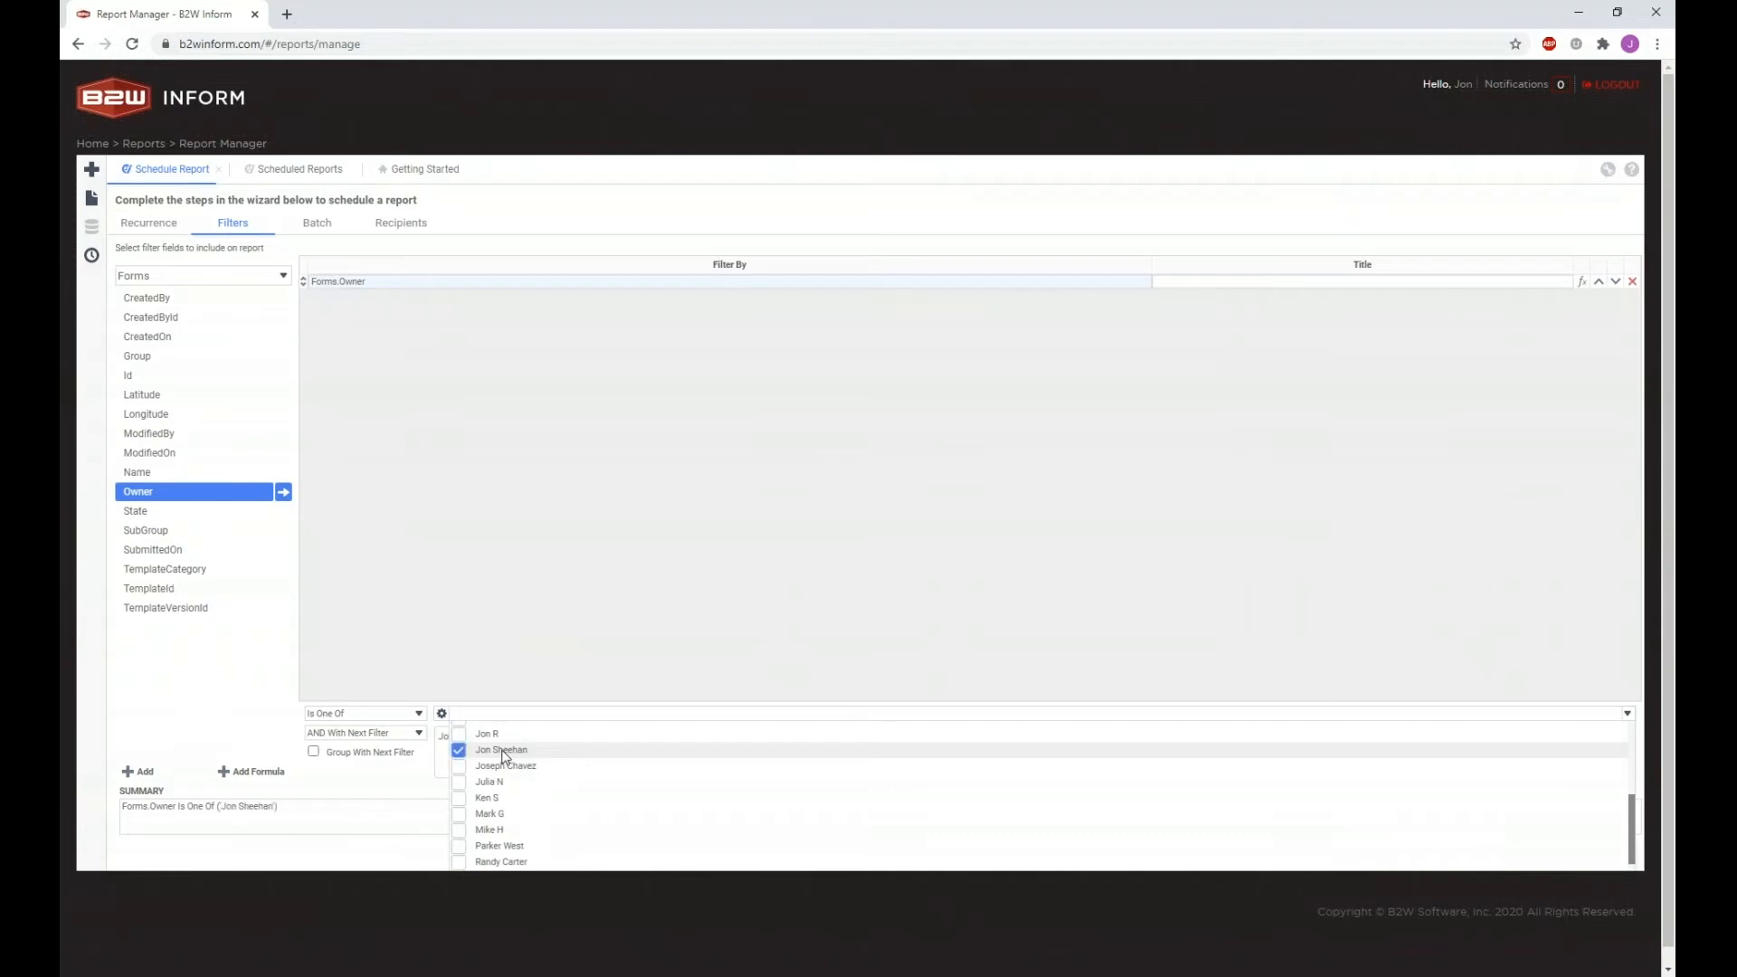
click(460, 783)
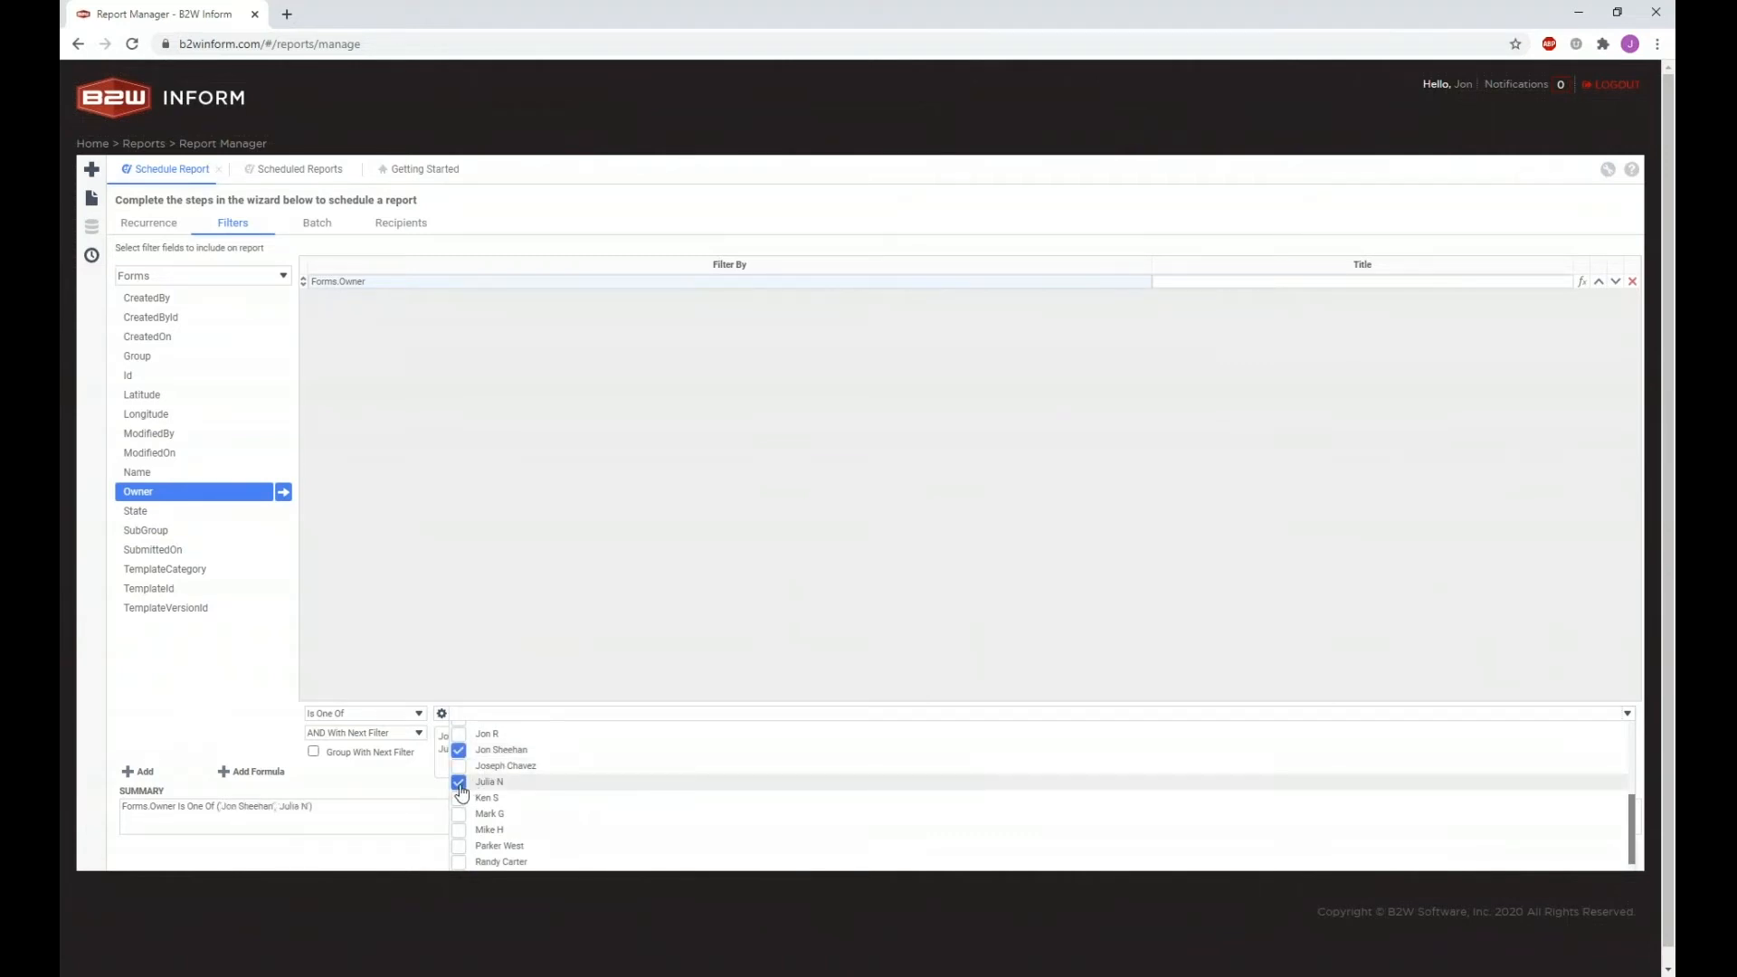
click(459, 849)
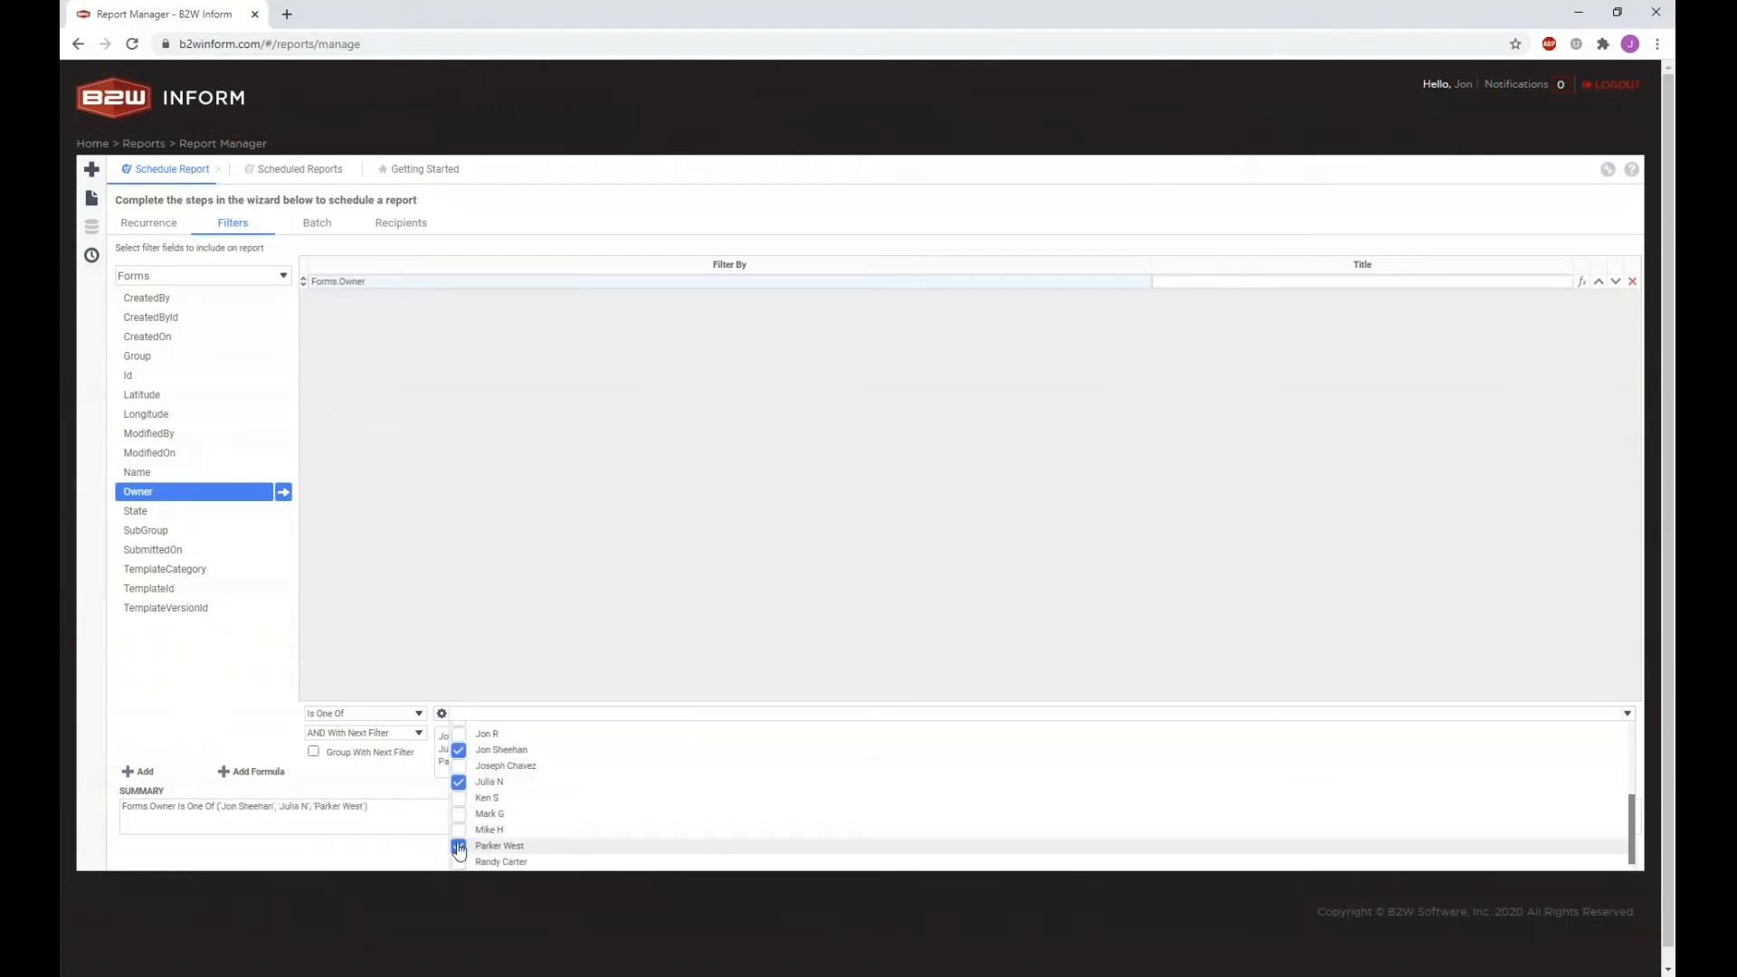
click(459, 832)
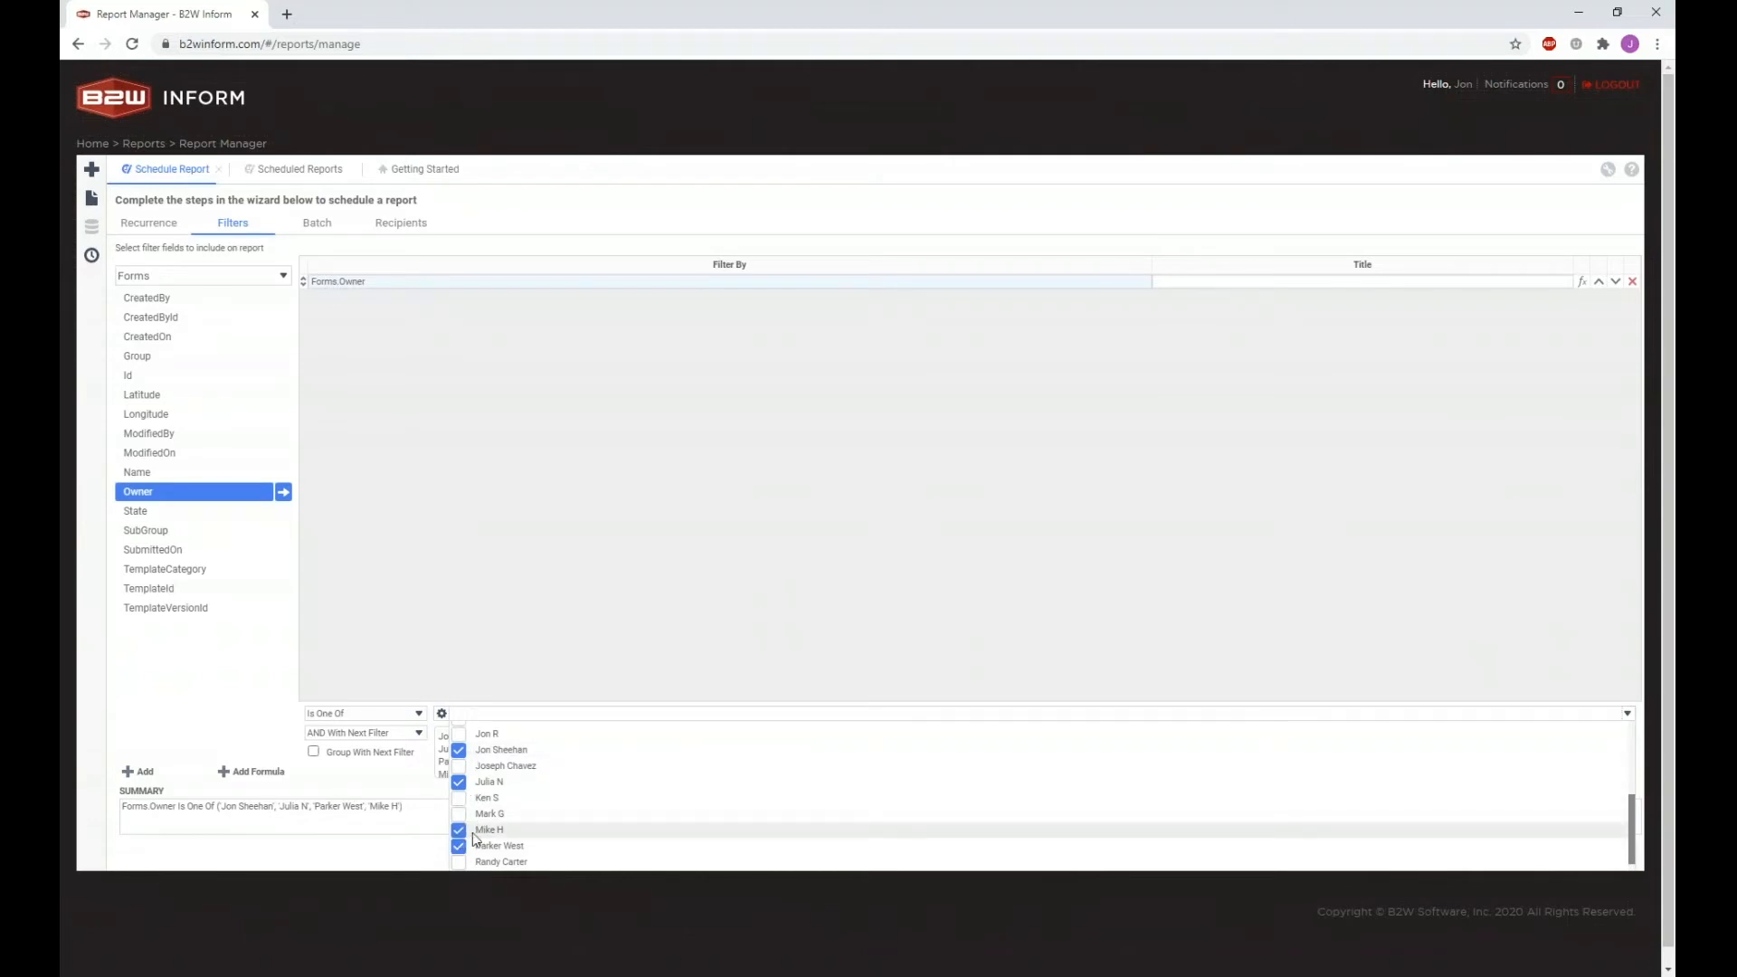
click(661, 658)
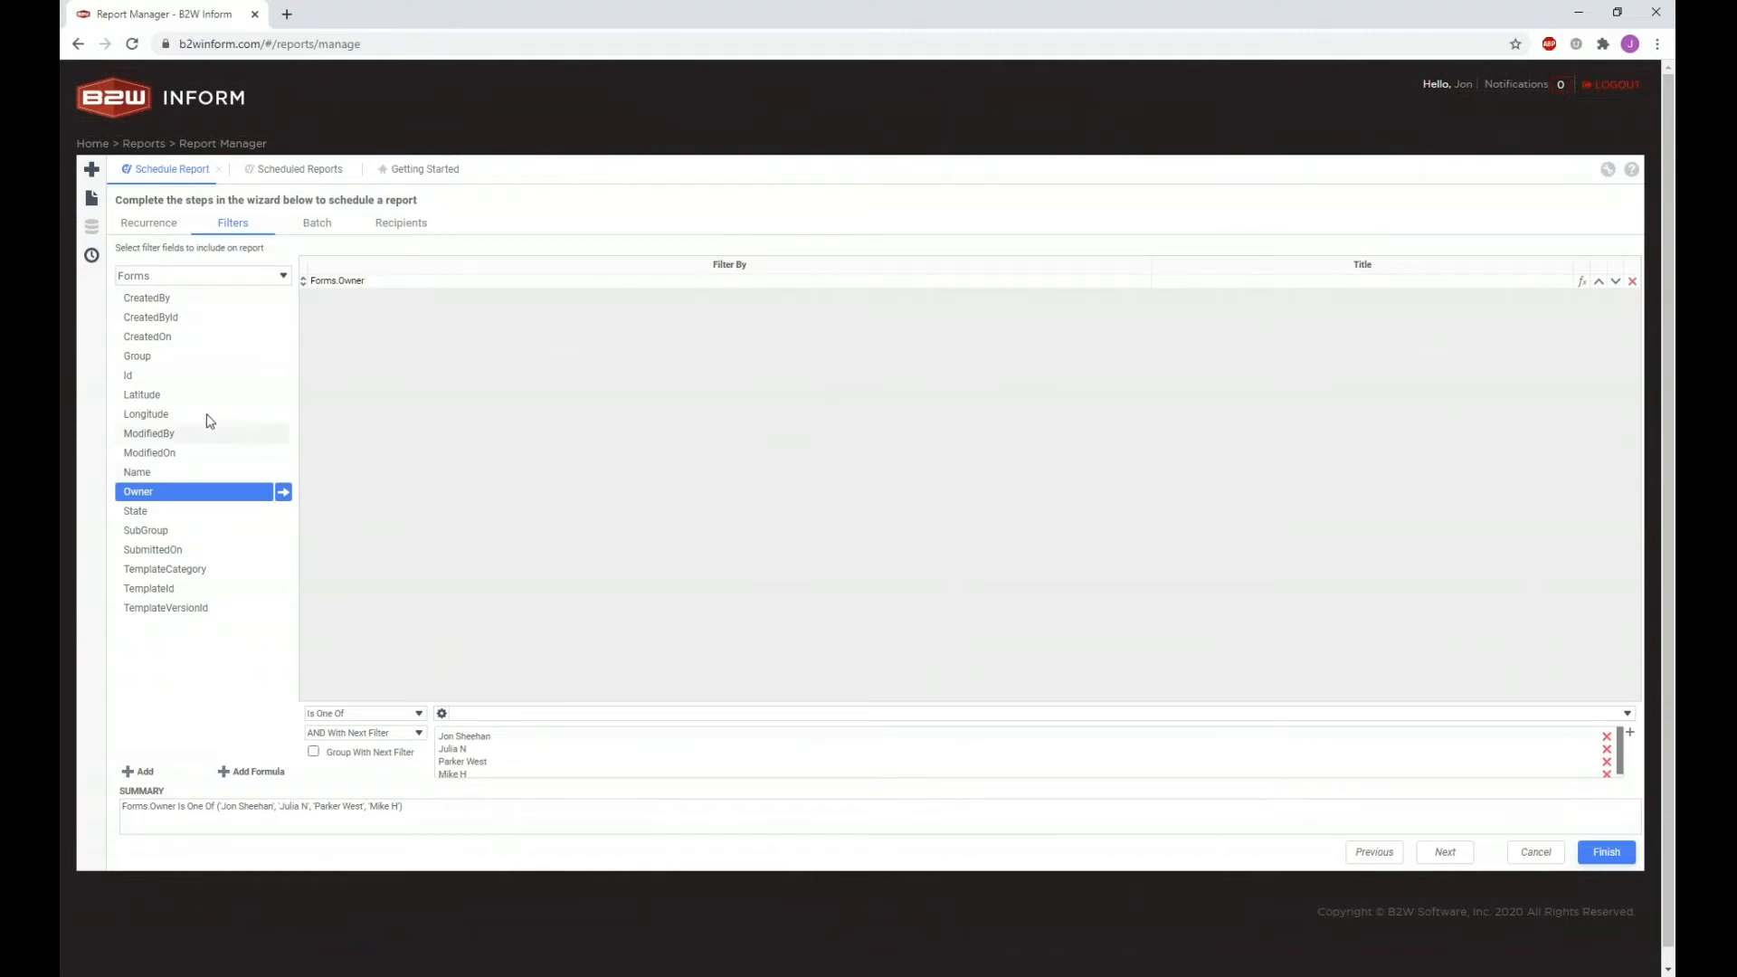
Step: Replace the Owner filter with Forms.CreatedOn using Greater Than Or Equal To
click(145, 342)
drag(147, 349, 380, 348)
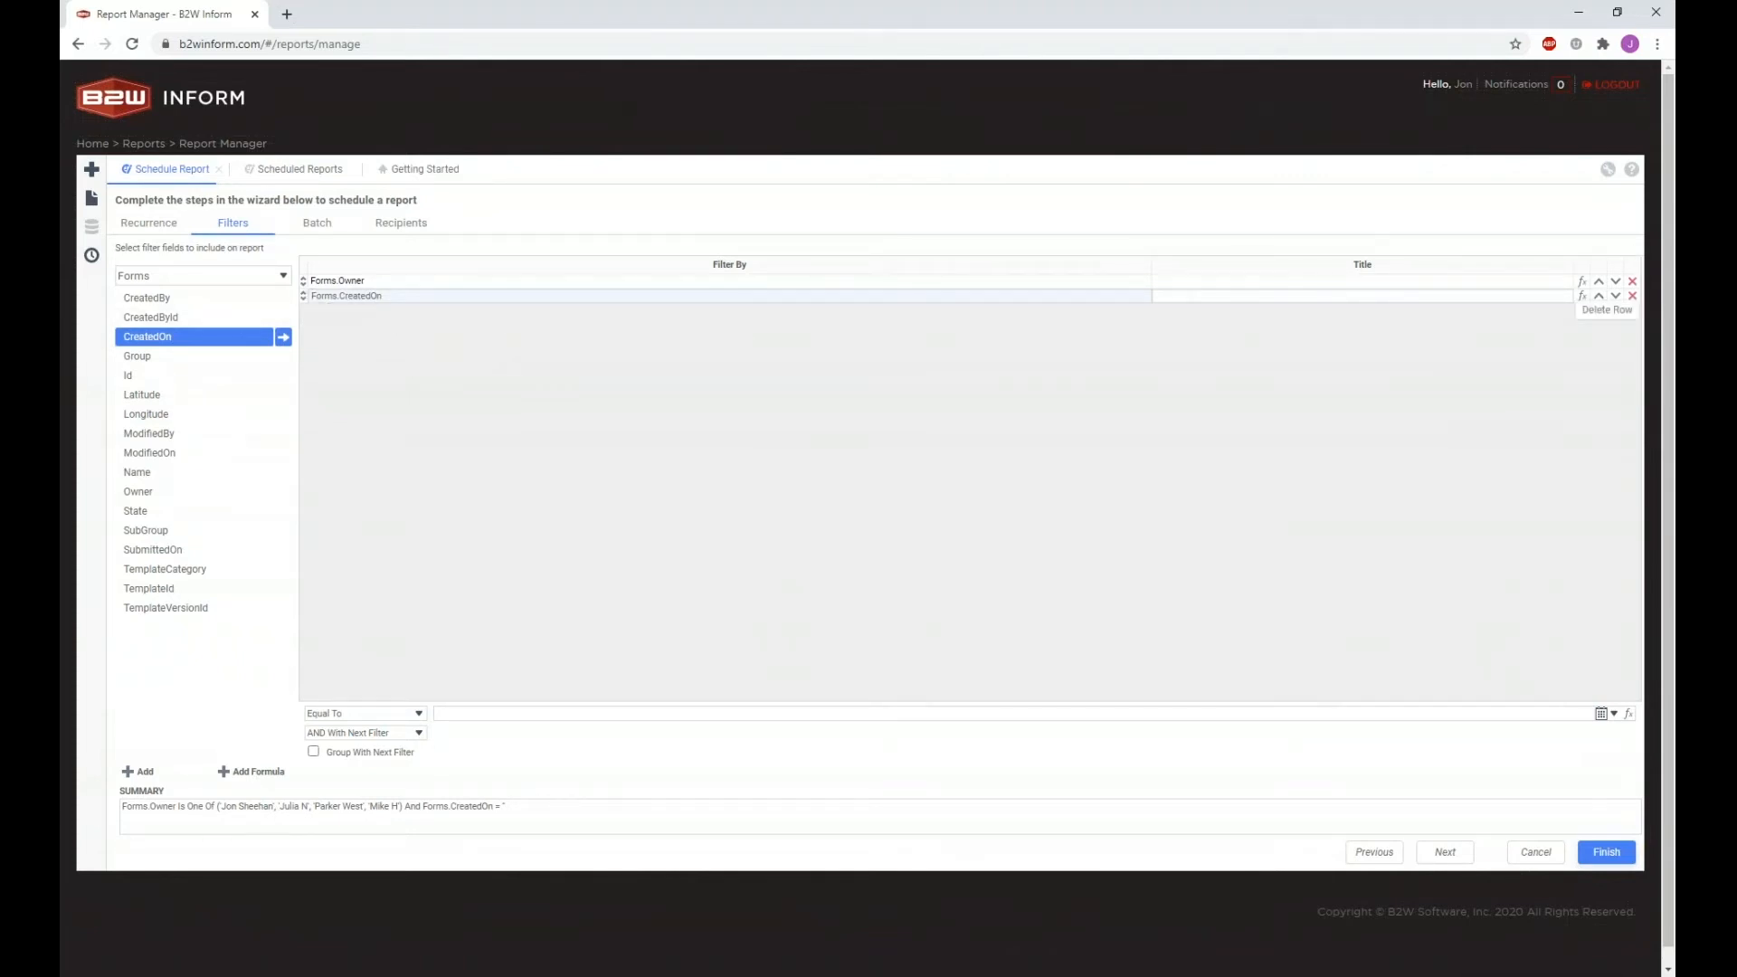
click(1633, 282)
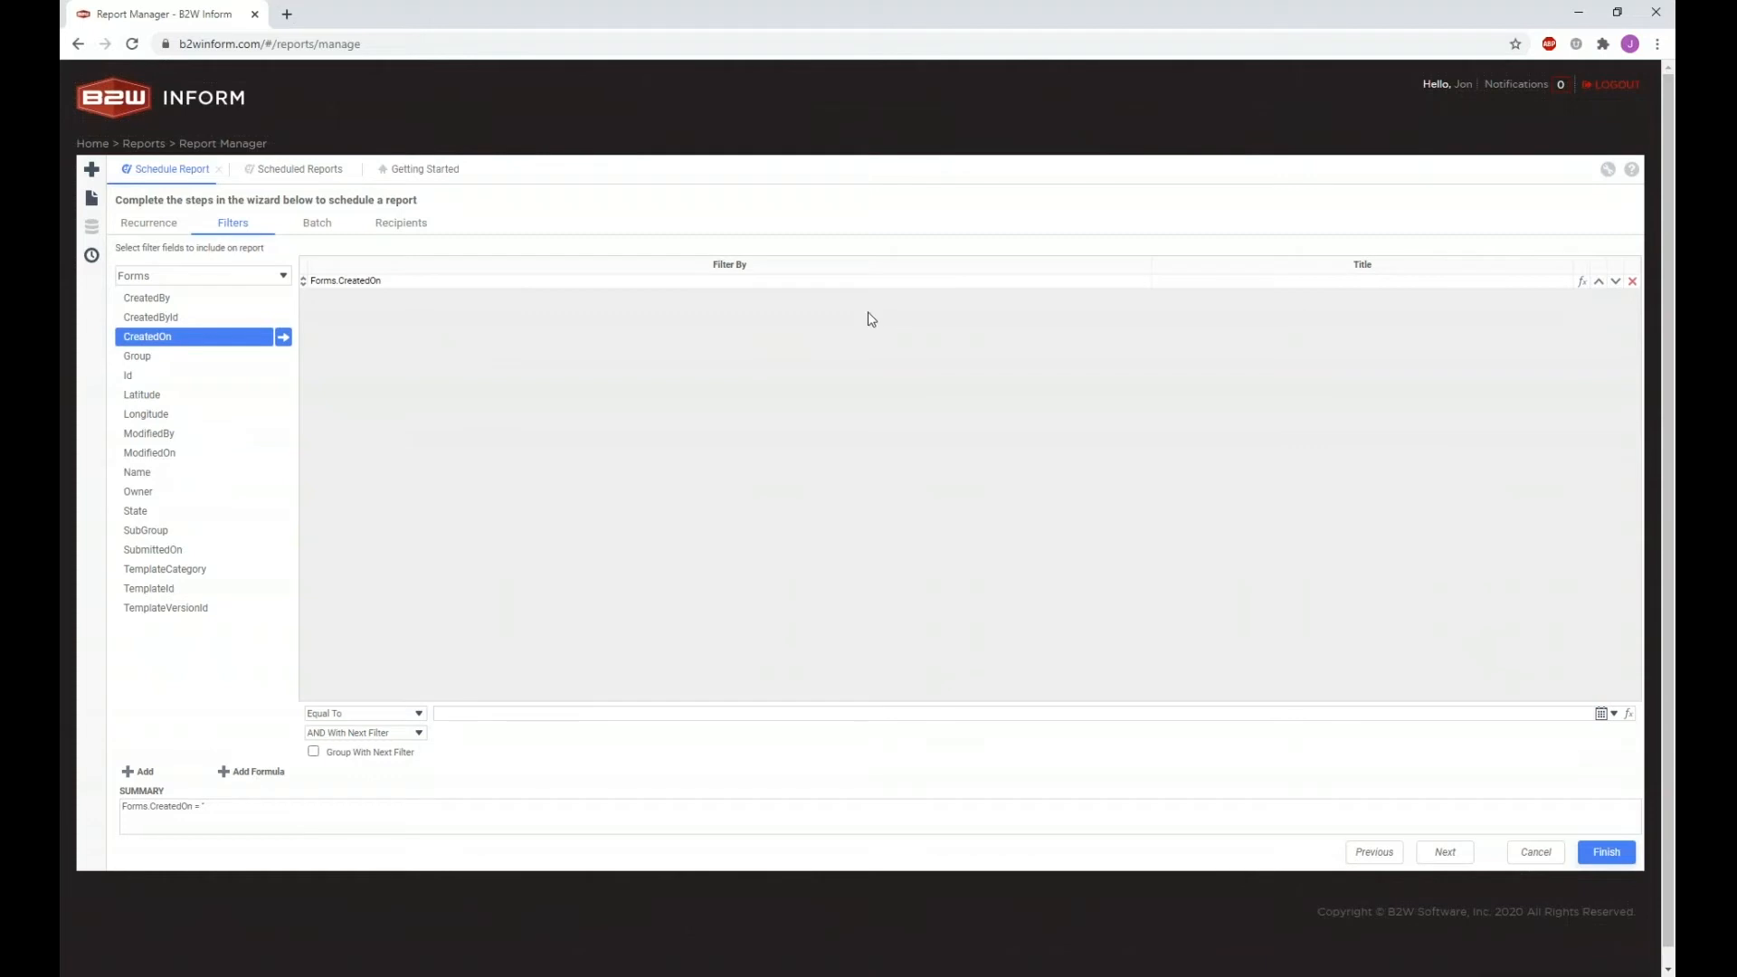
click(378, 284)
click(452, 394)
click(419, 714)
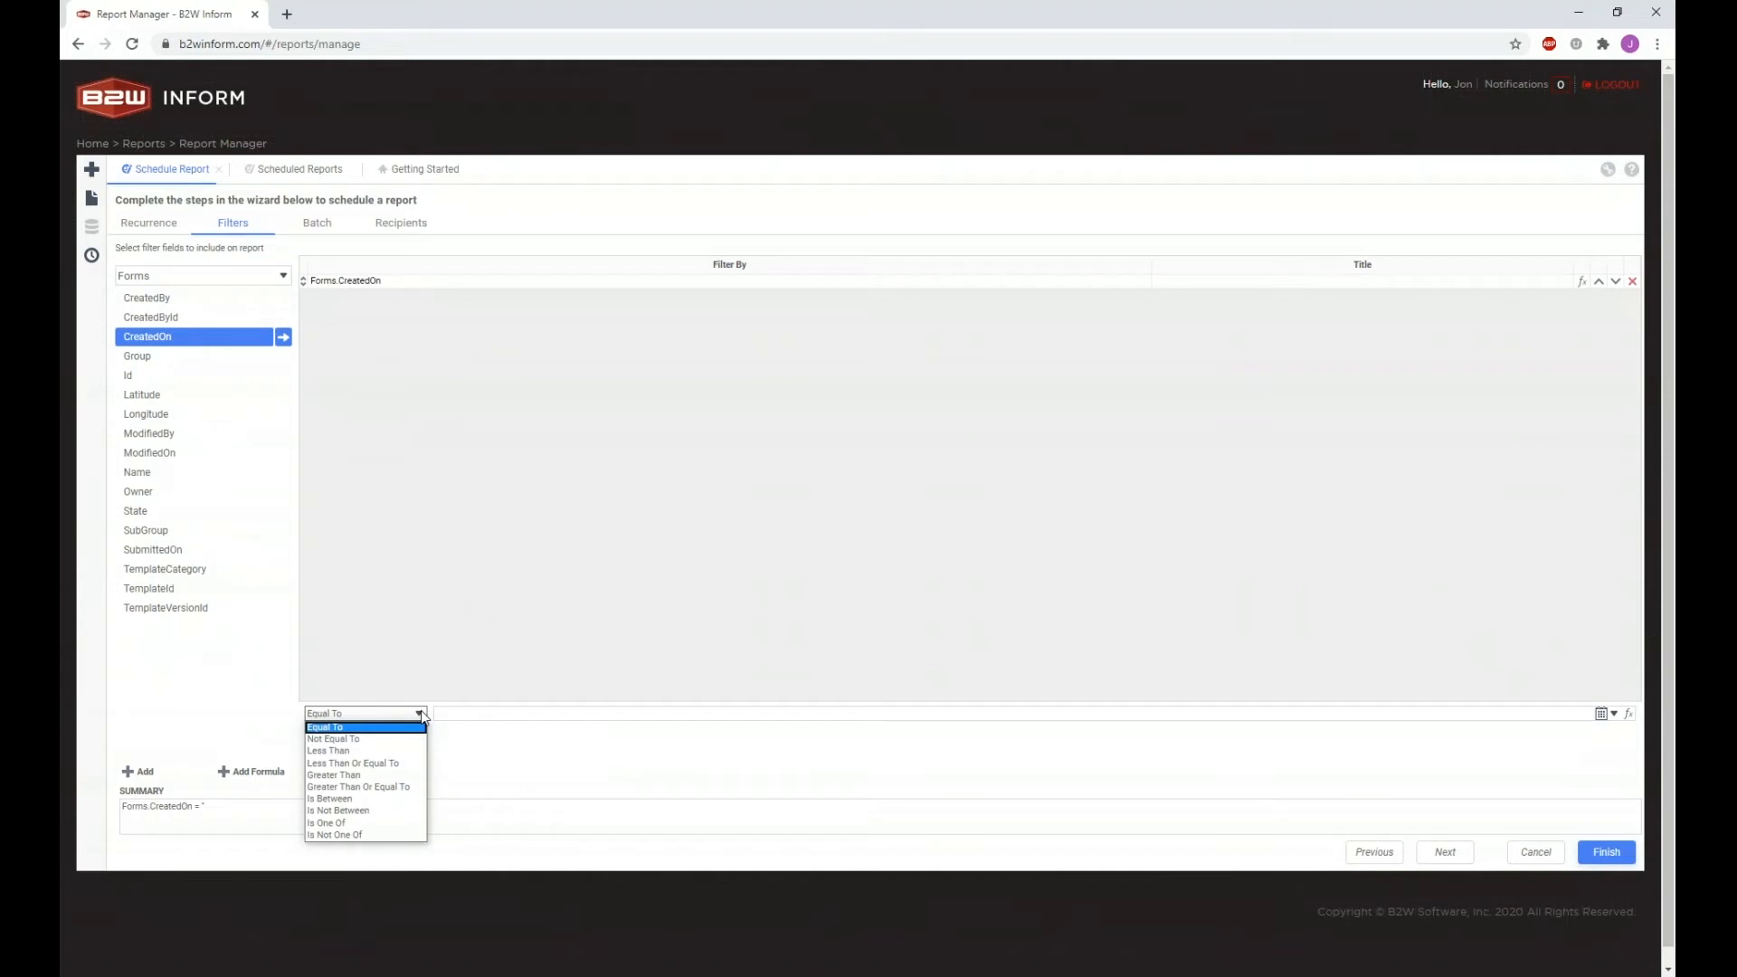
click(387, 786)
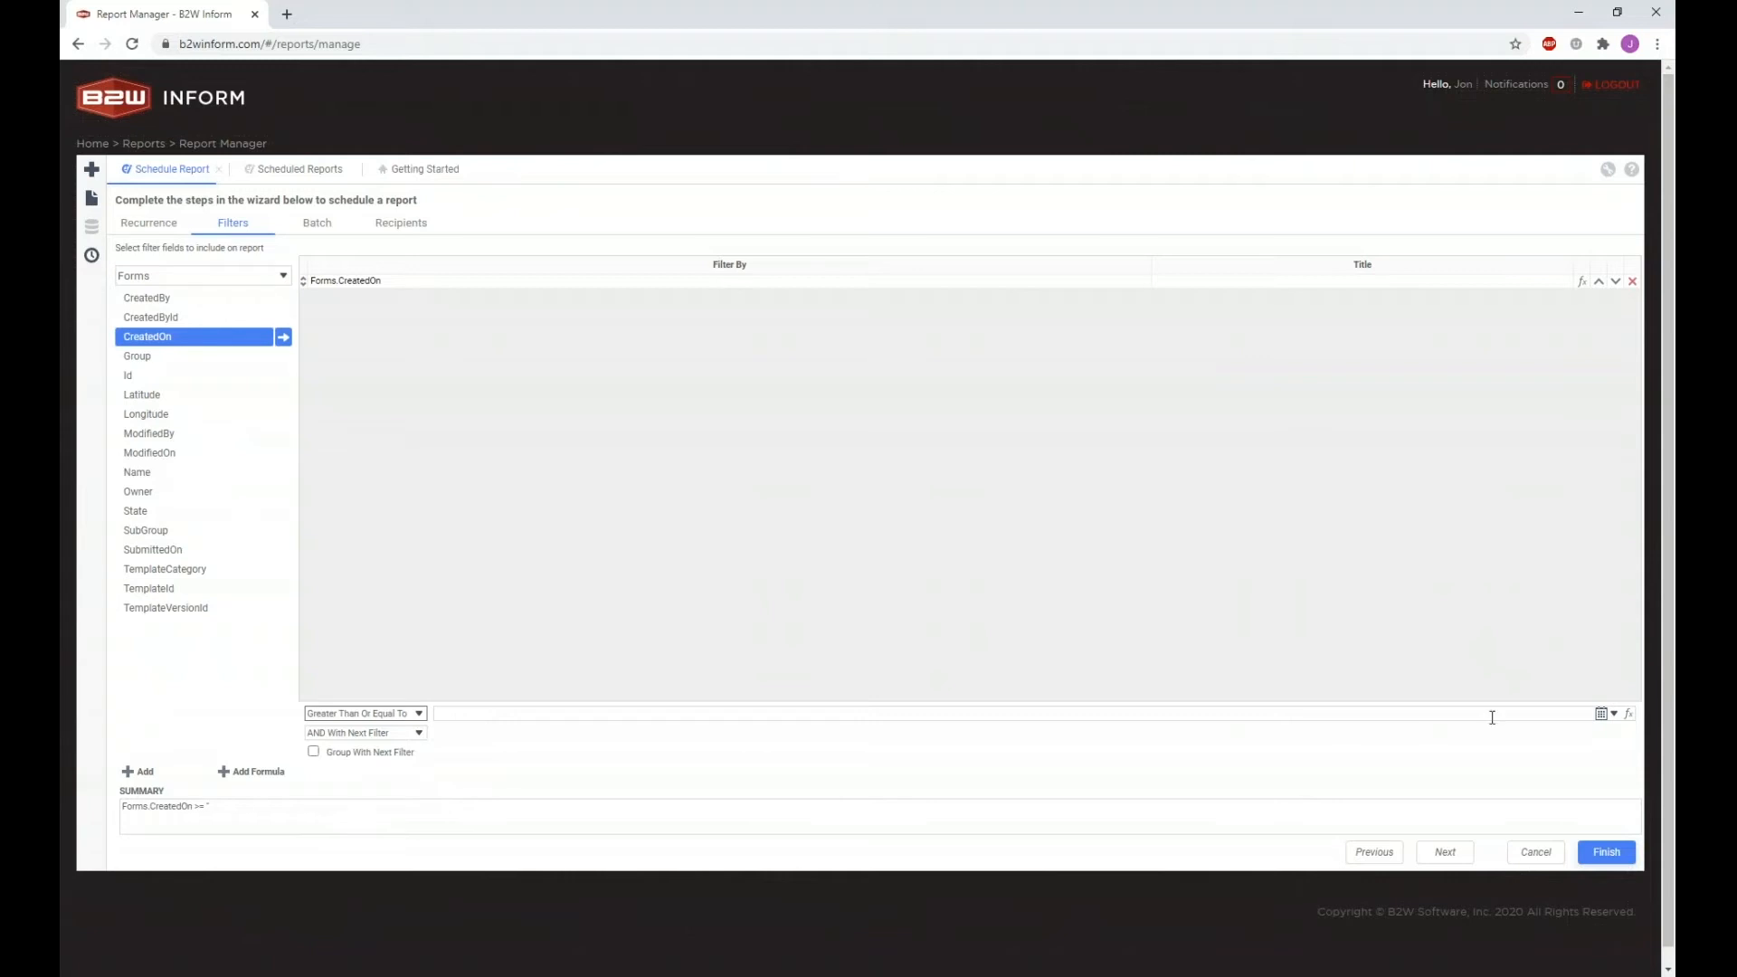
Step: Set the CreatedOn value to Monday Of Last Week, resolving to 06/15/2020
click(1520, 714)
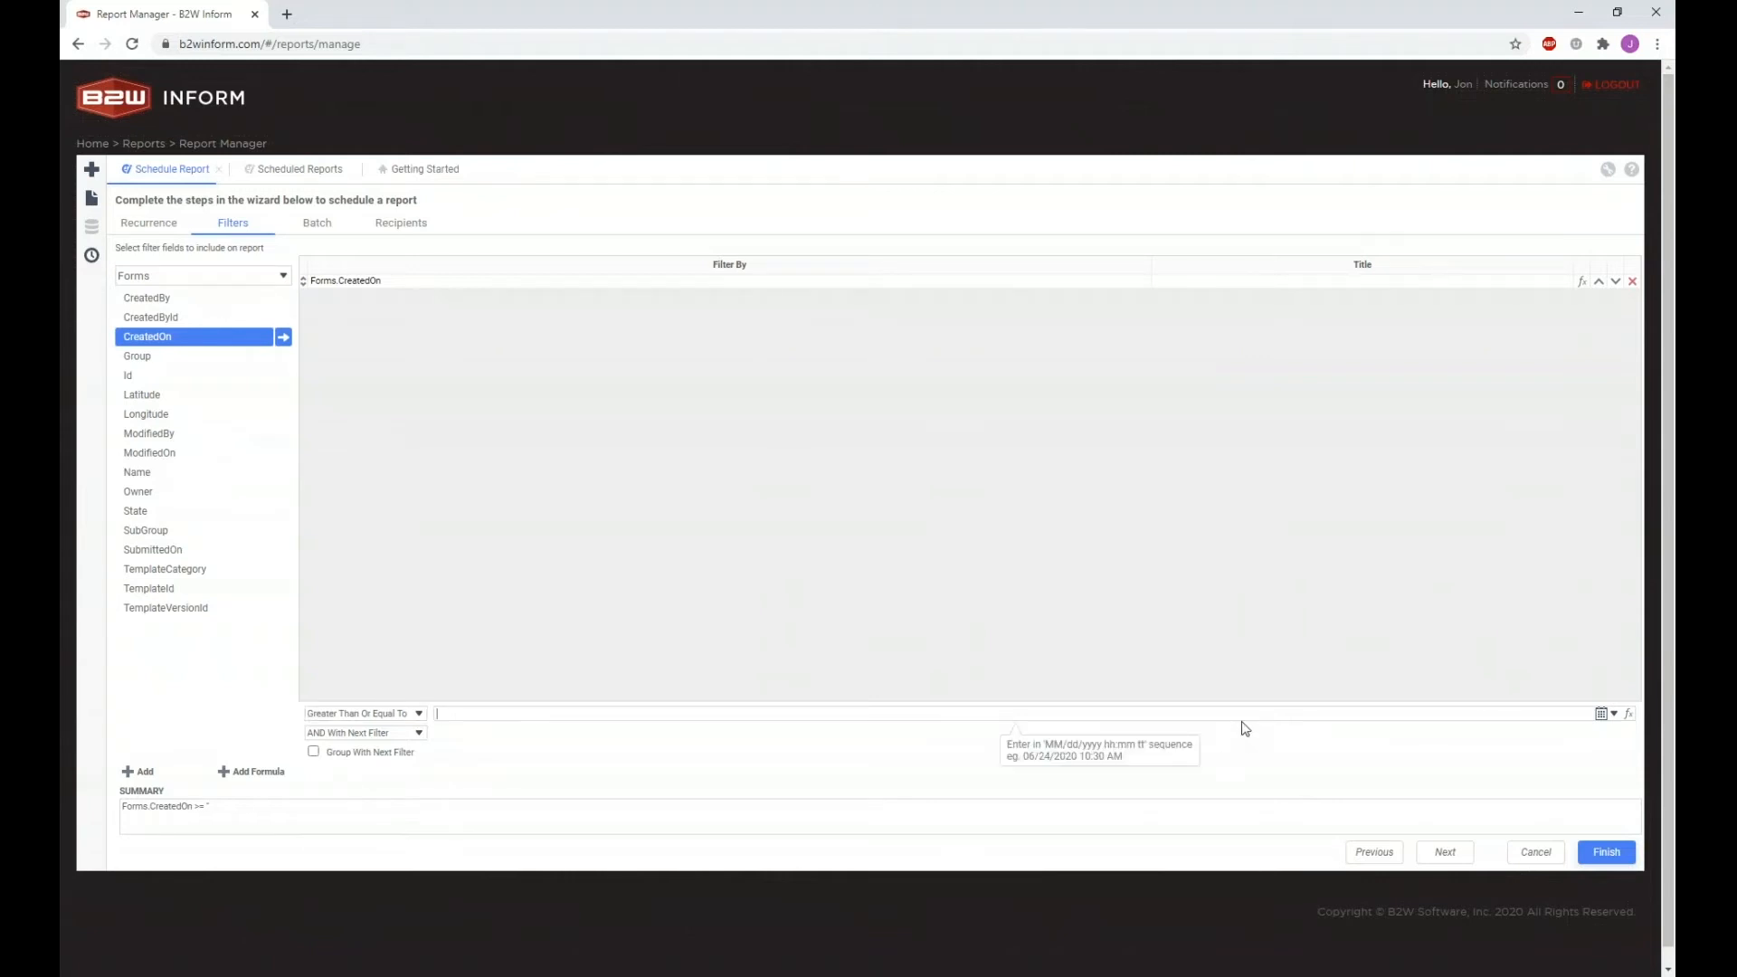
click(1614, 714)
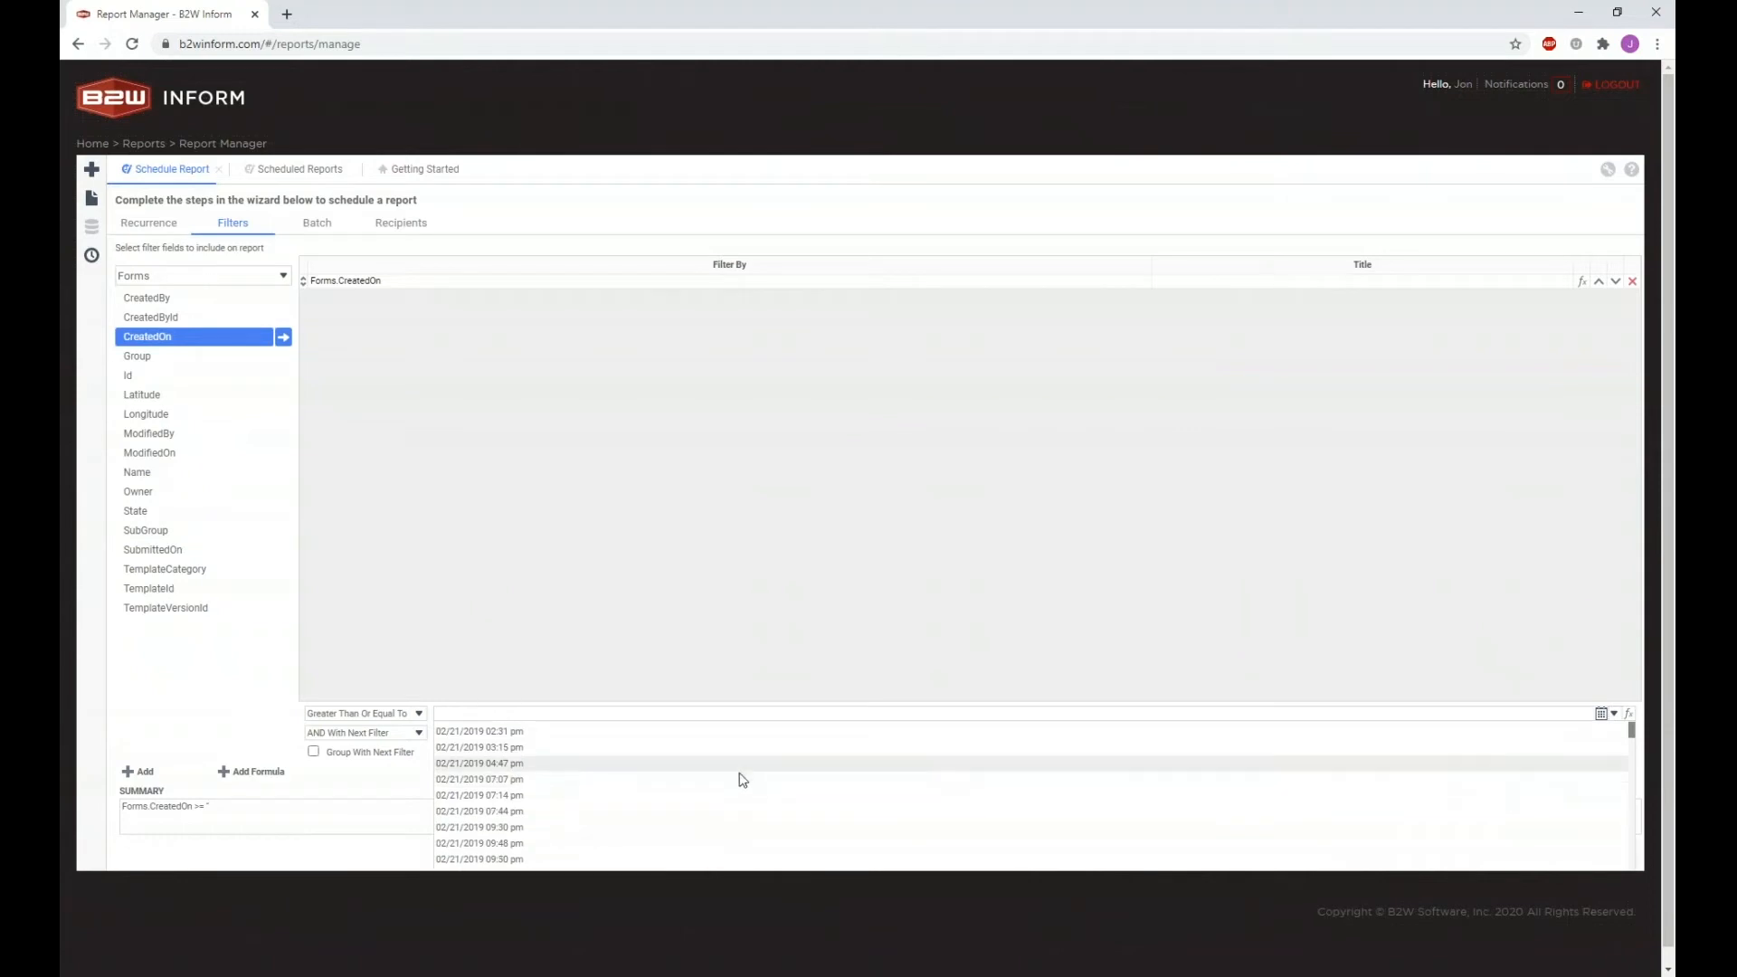
click(951, 698)
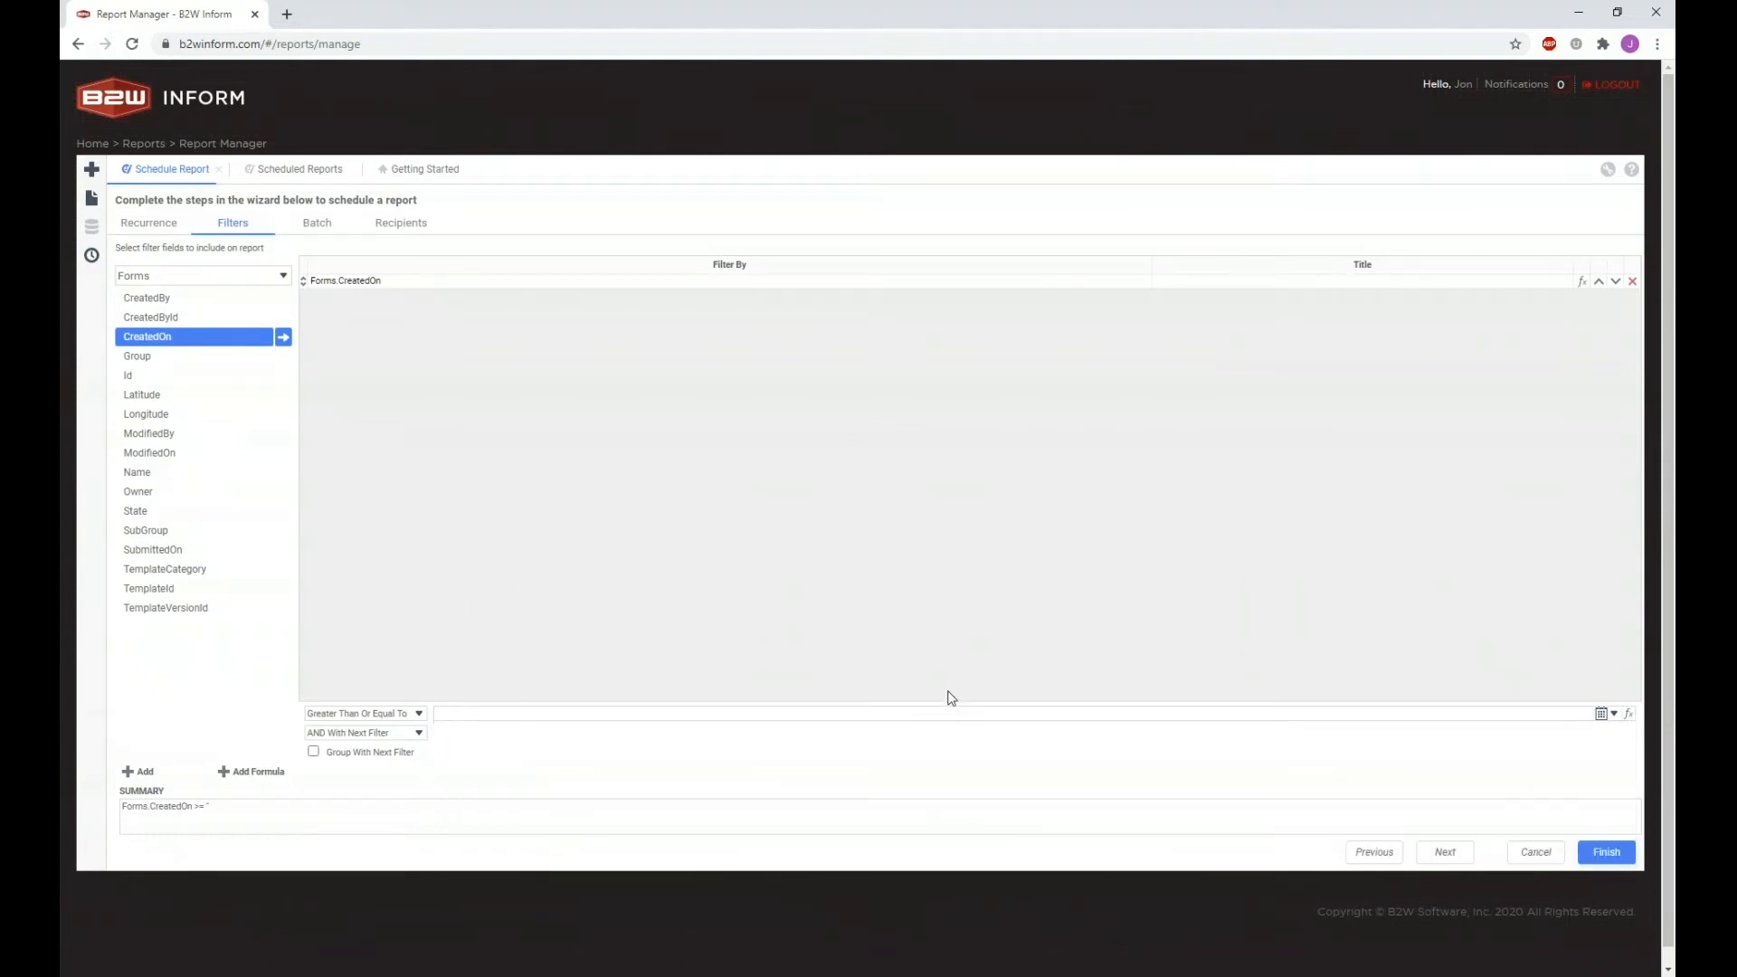
click(1628, 714)
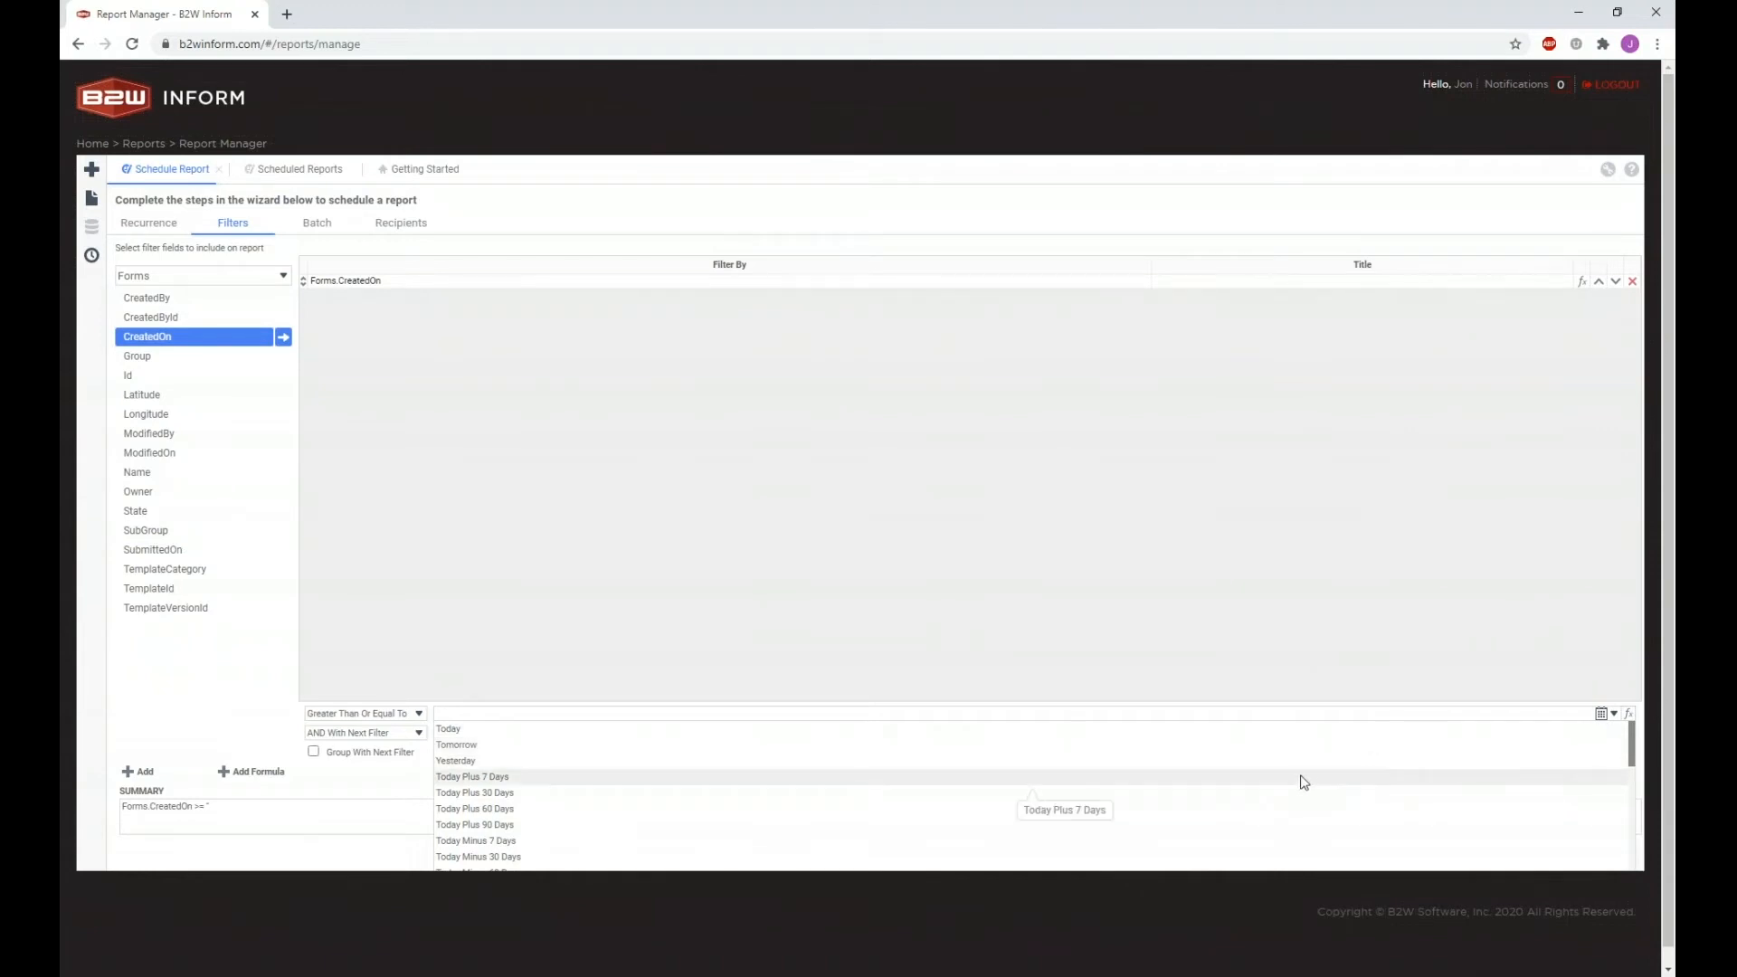
scroll(1303, 782, down, 5)
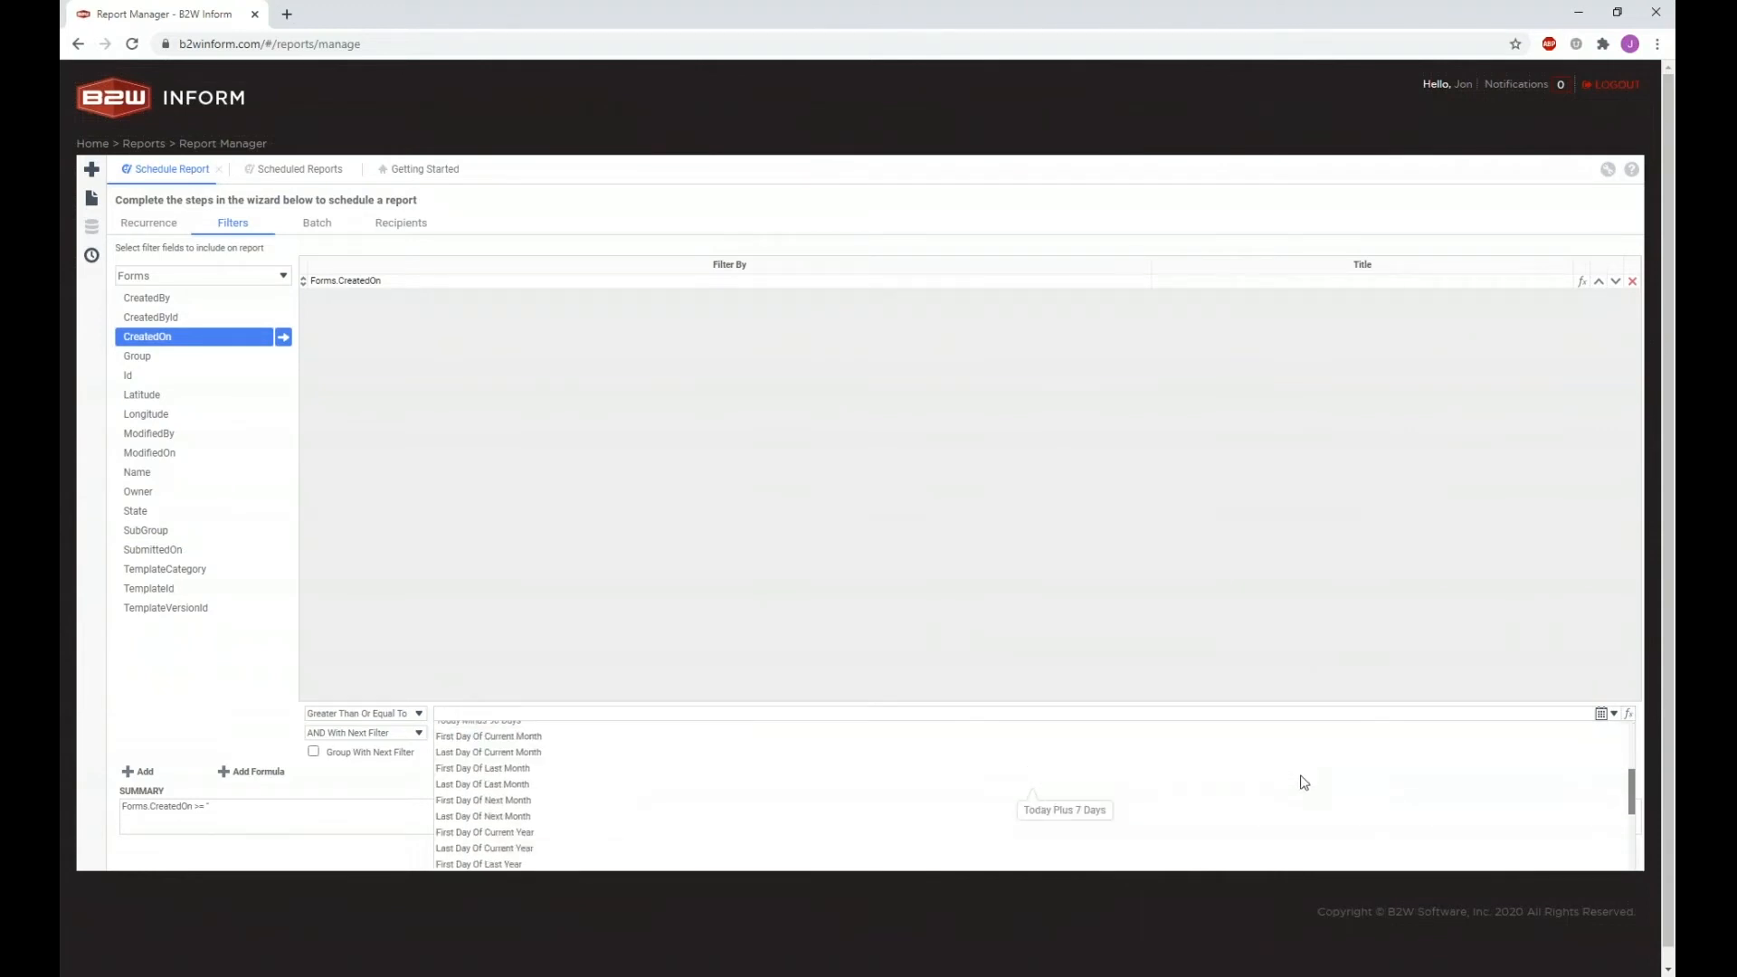
scroll(915, 823, down, 4)
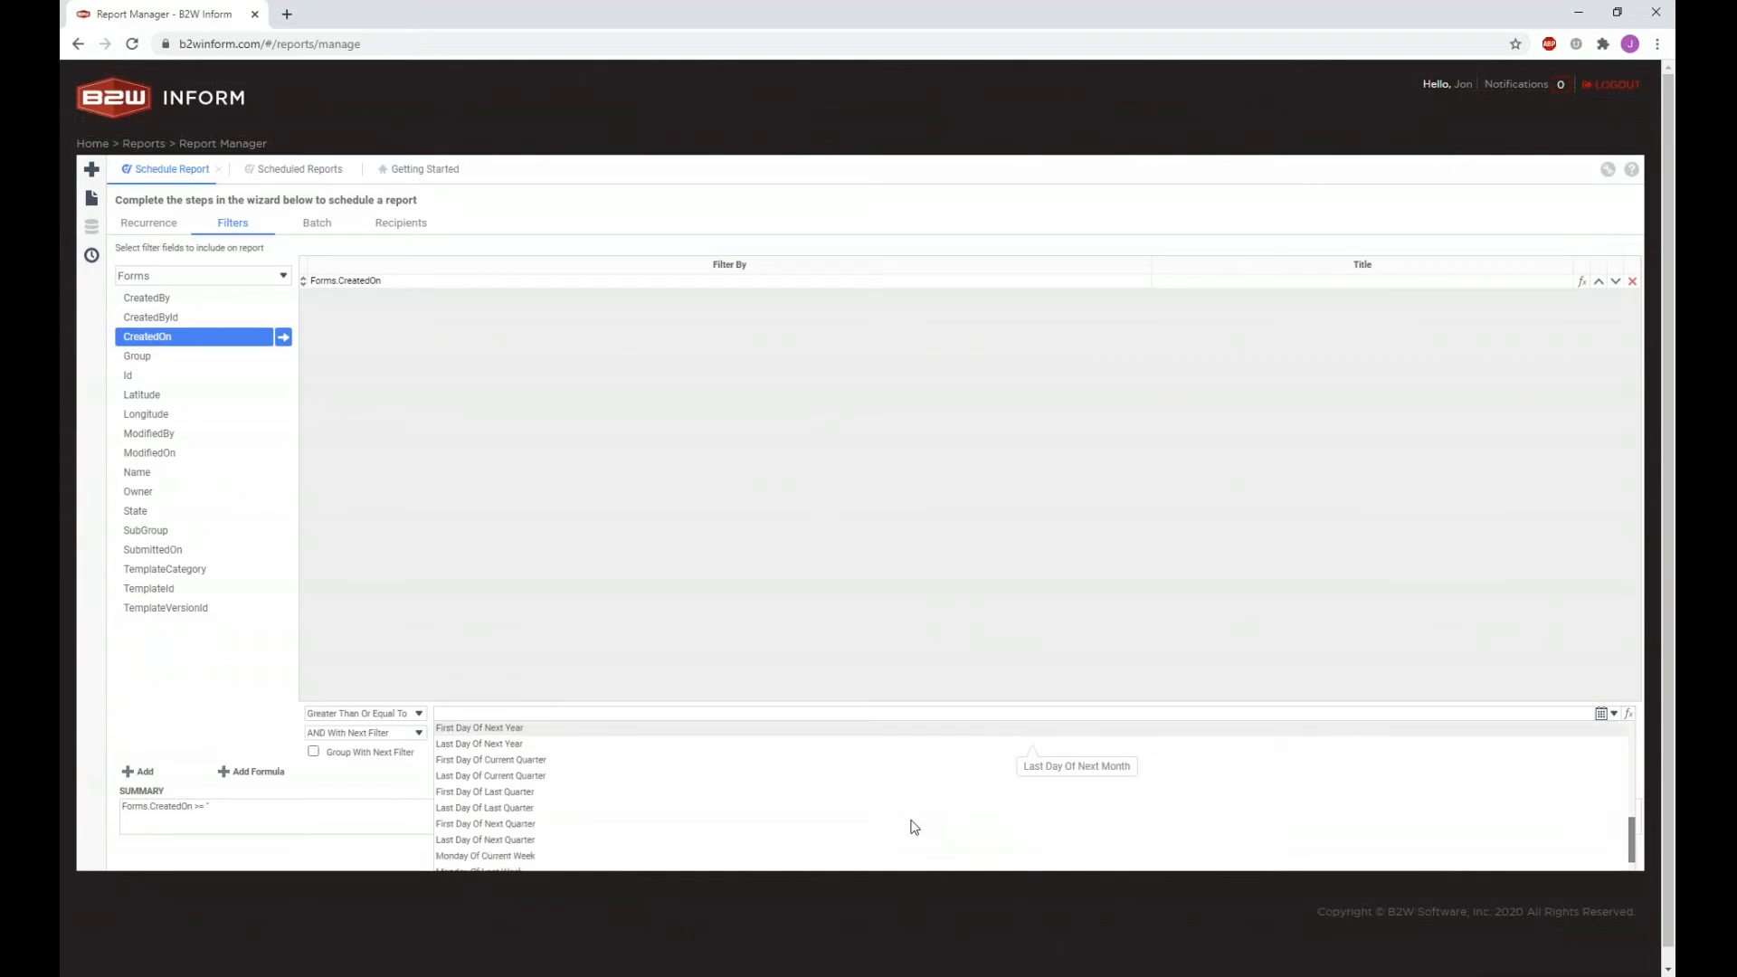
scroll(914, 826, down, 1)
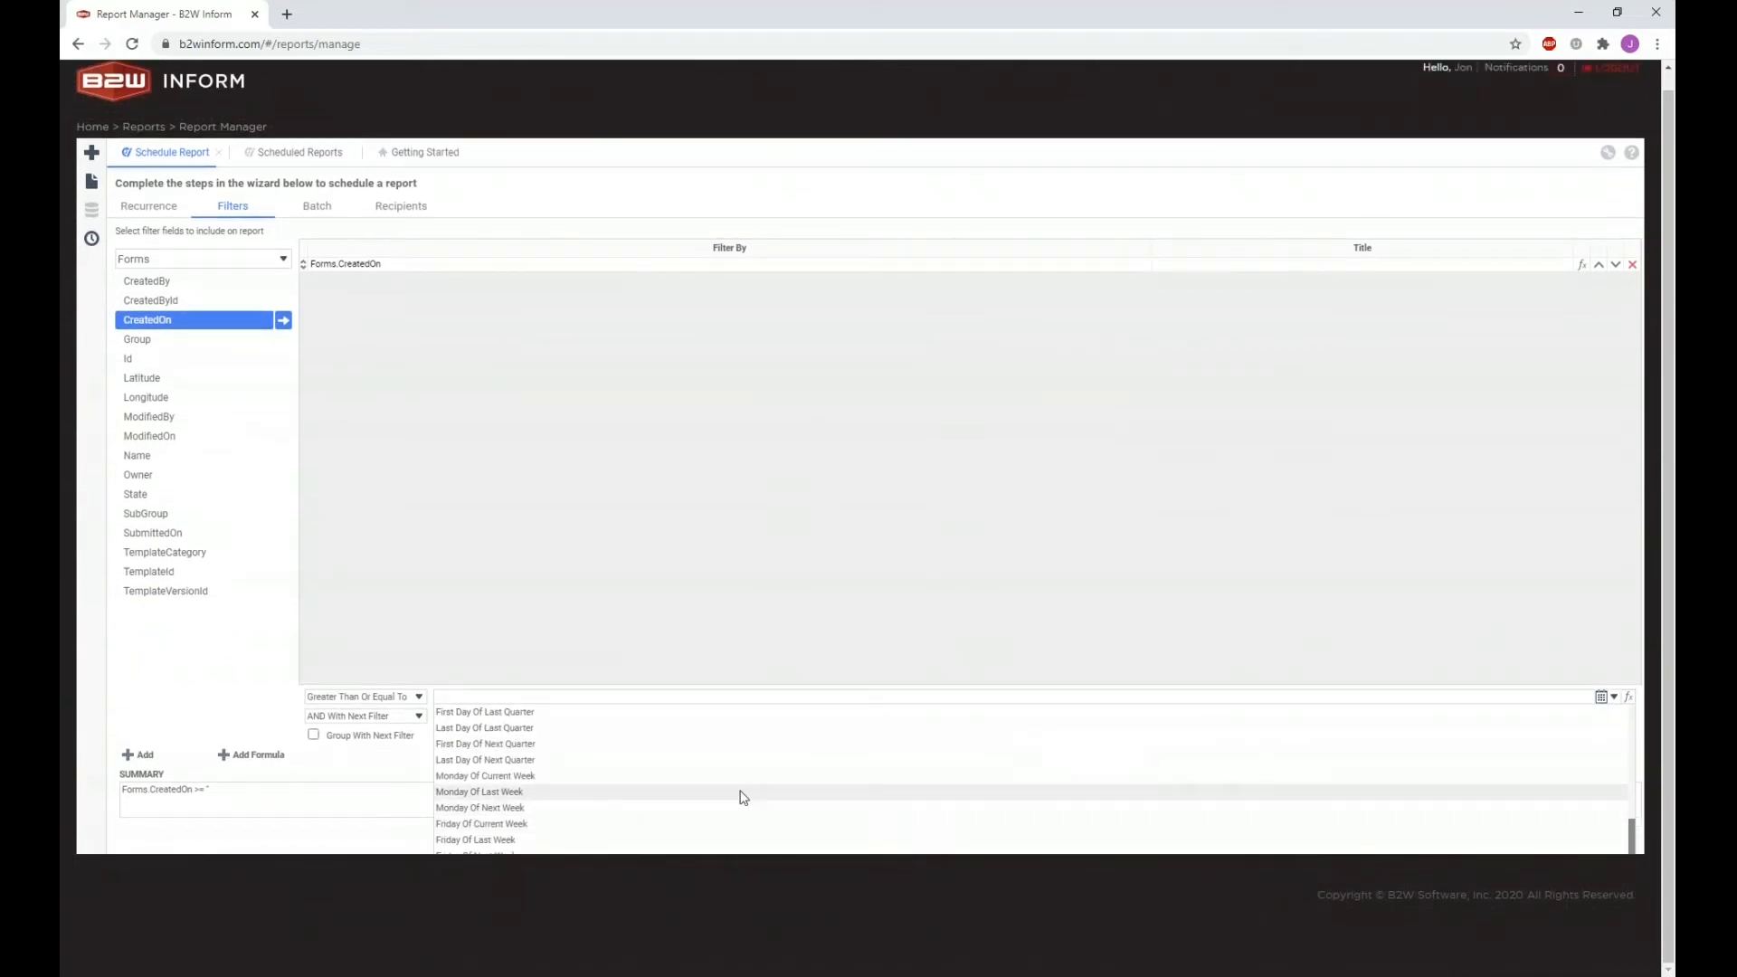
click(527, 792)
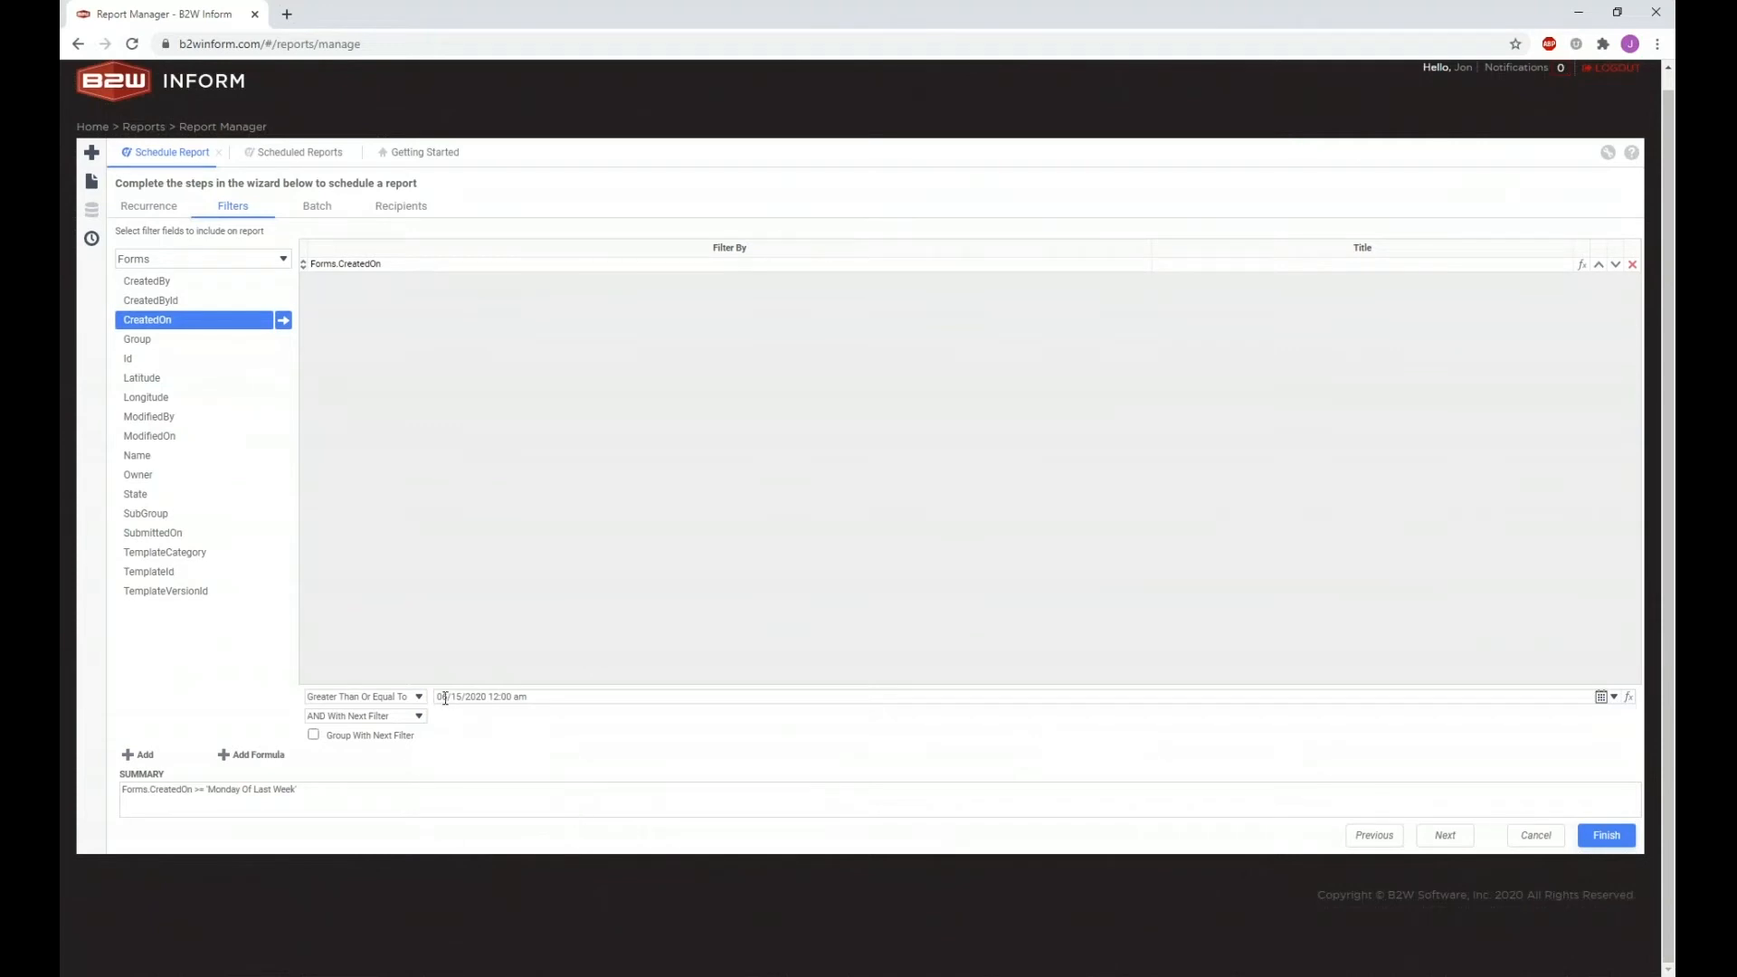
drag(442, 697, 537, 697)
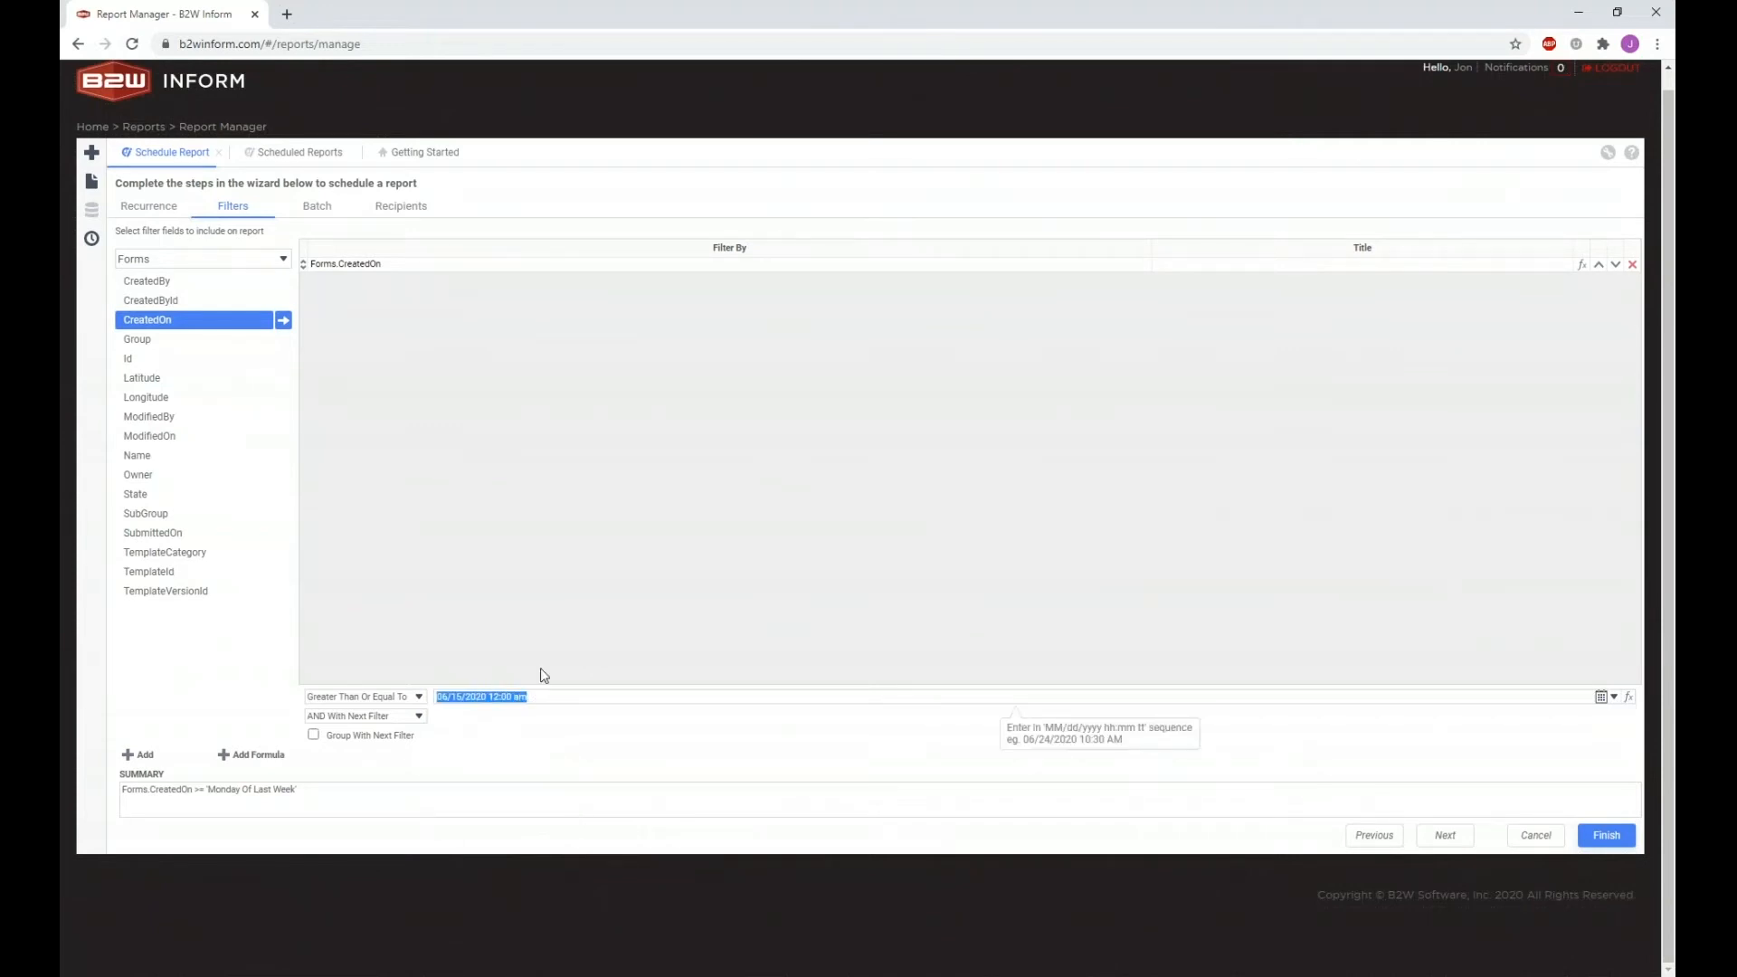
click(546, 676)
mouse_move(123, 791)
mouse_down()
mouse_move(303, 793)
mouse_move(121, 796)
mouse_up()
click(149, 804)
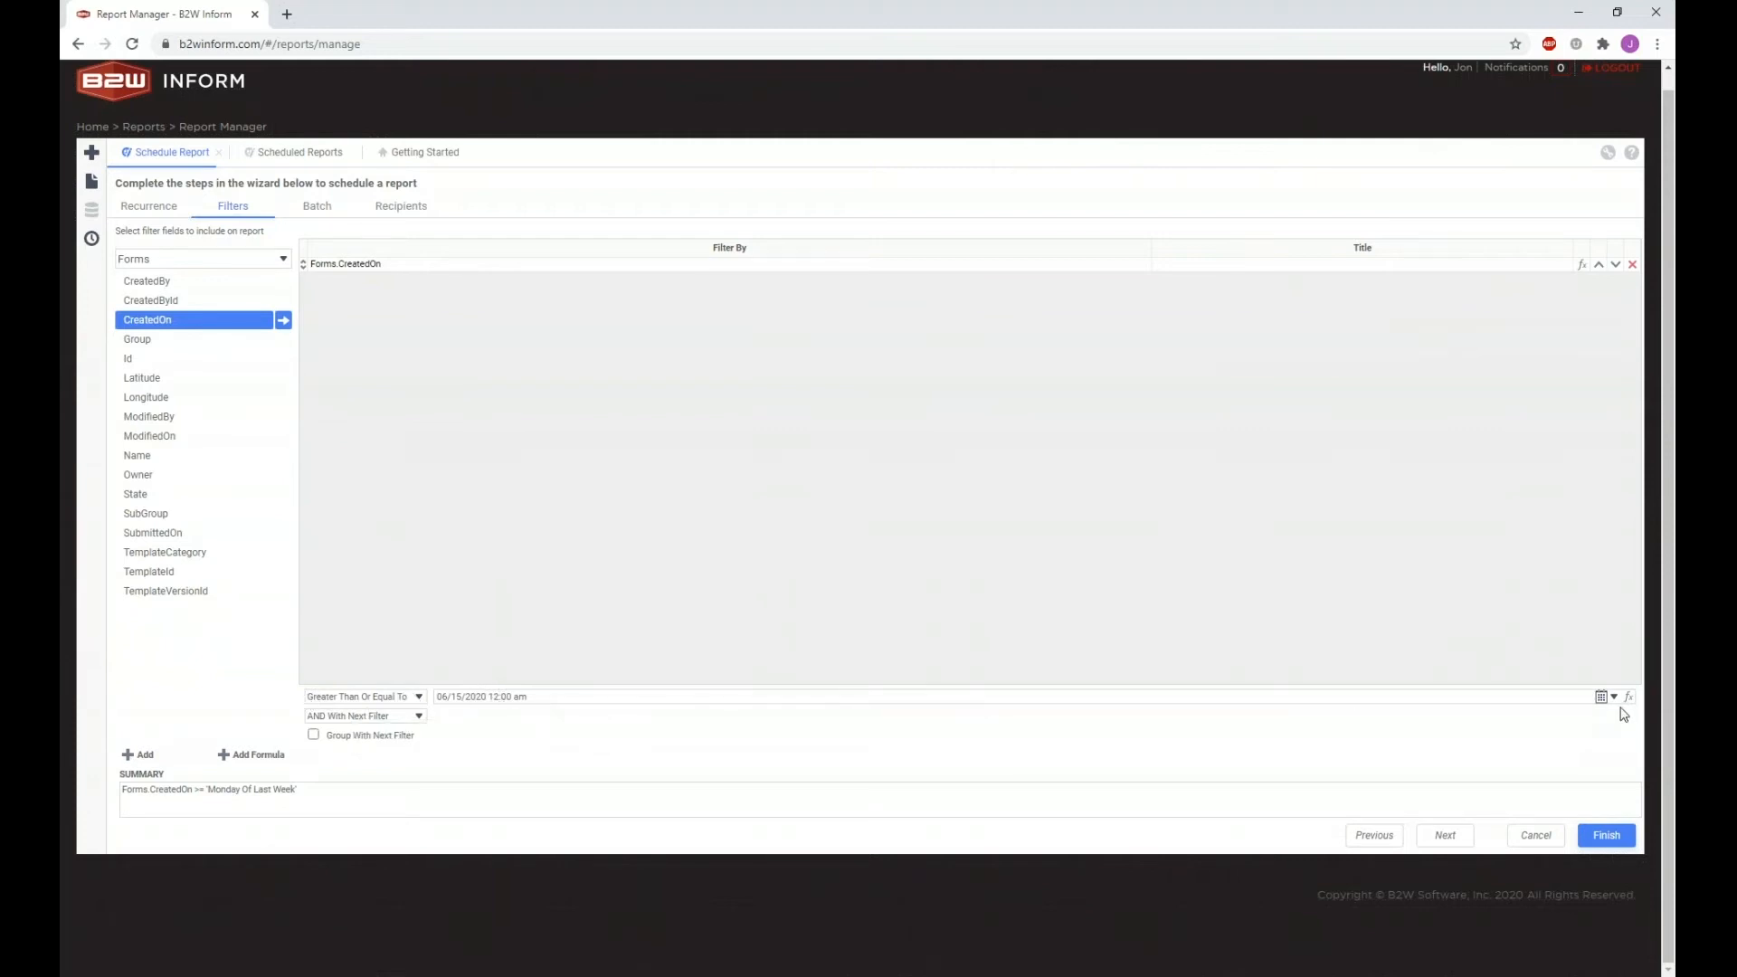
click(1631, 698)
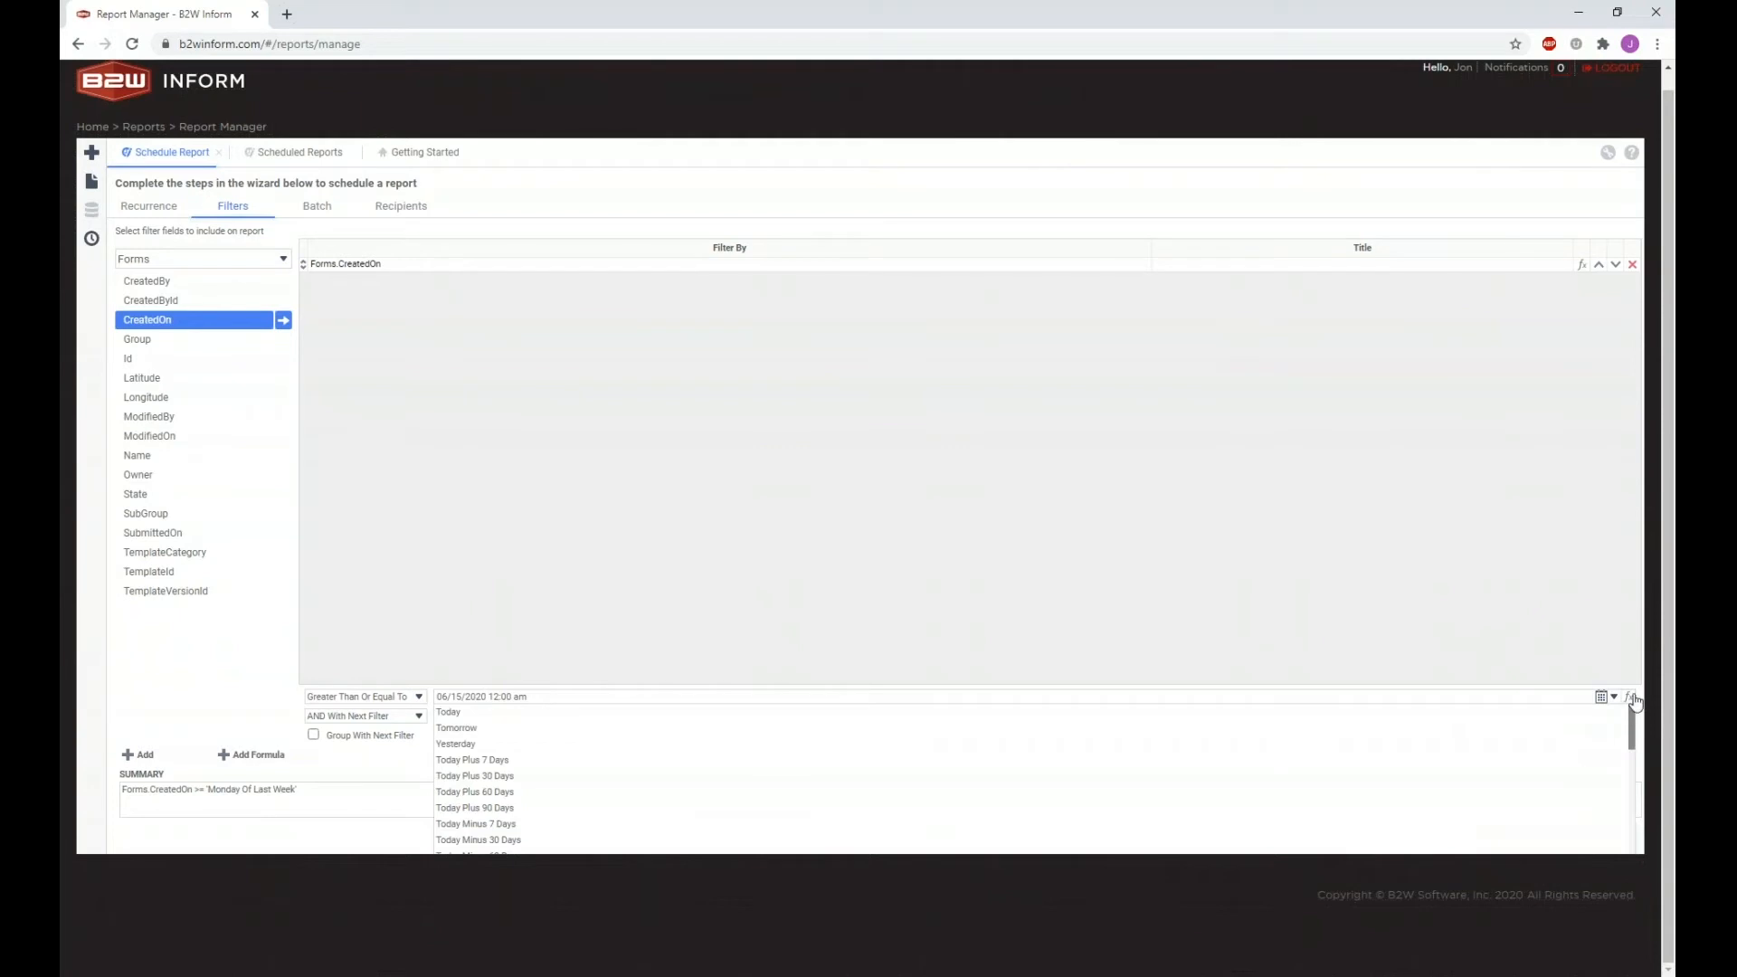
click(1373, 632)
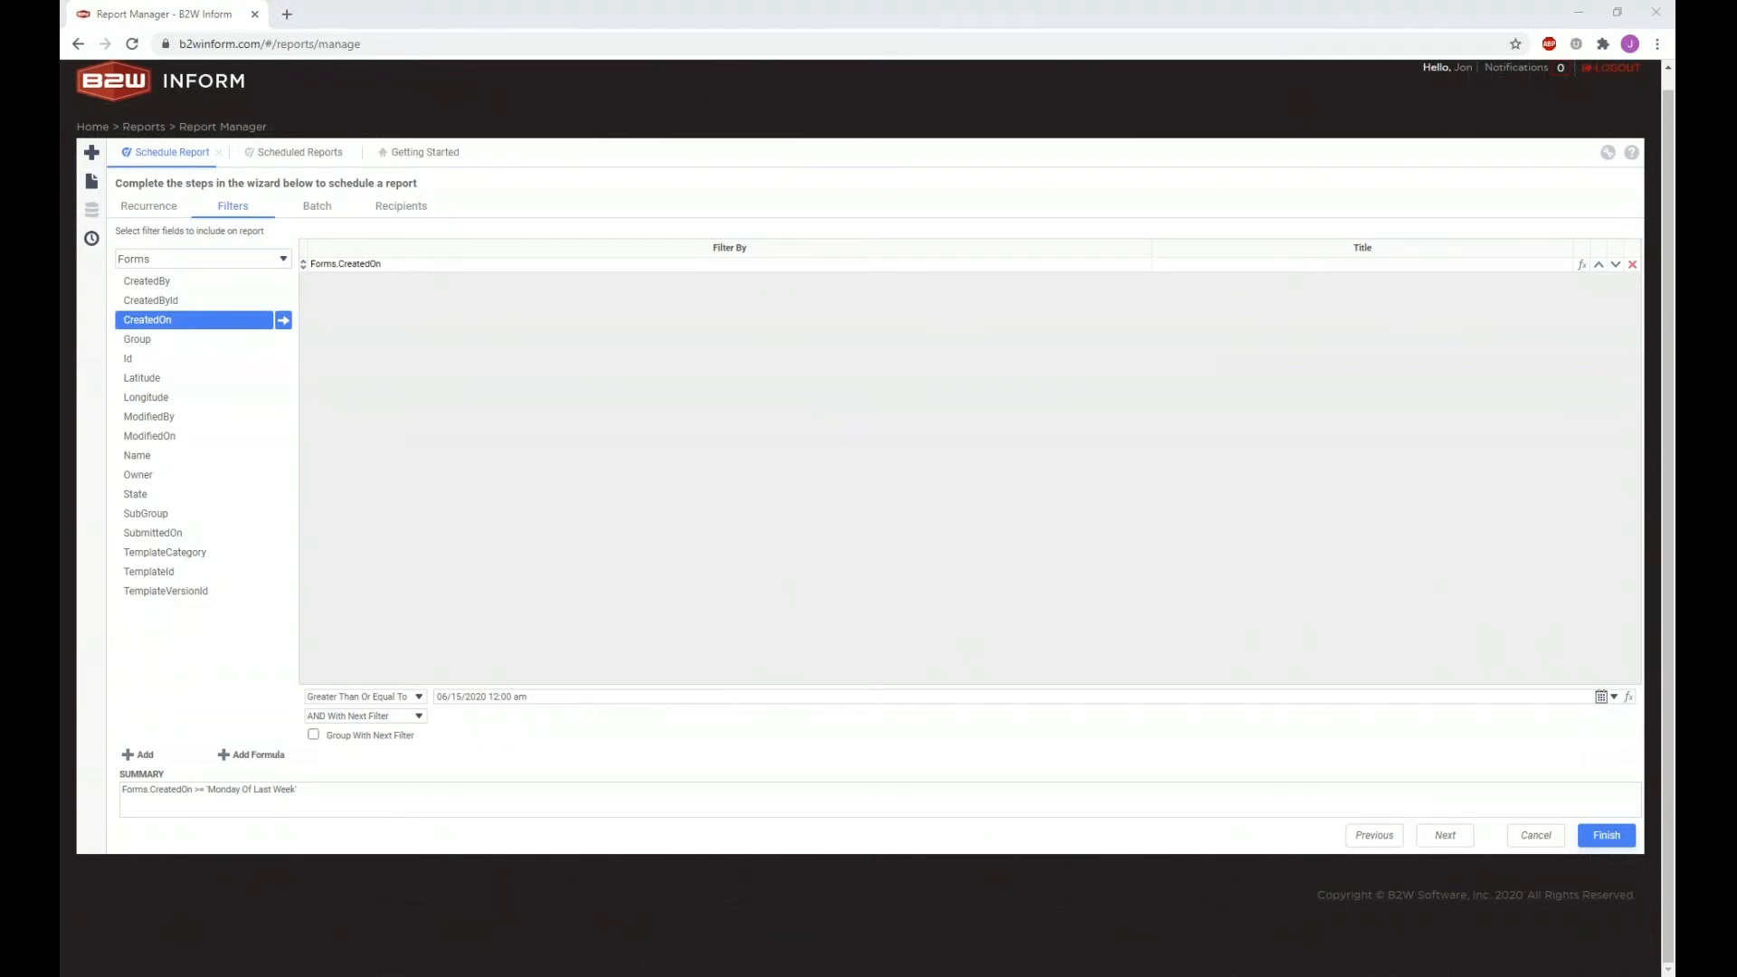
click(593, 766)
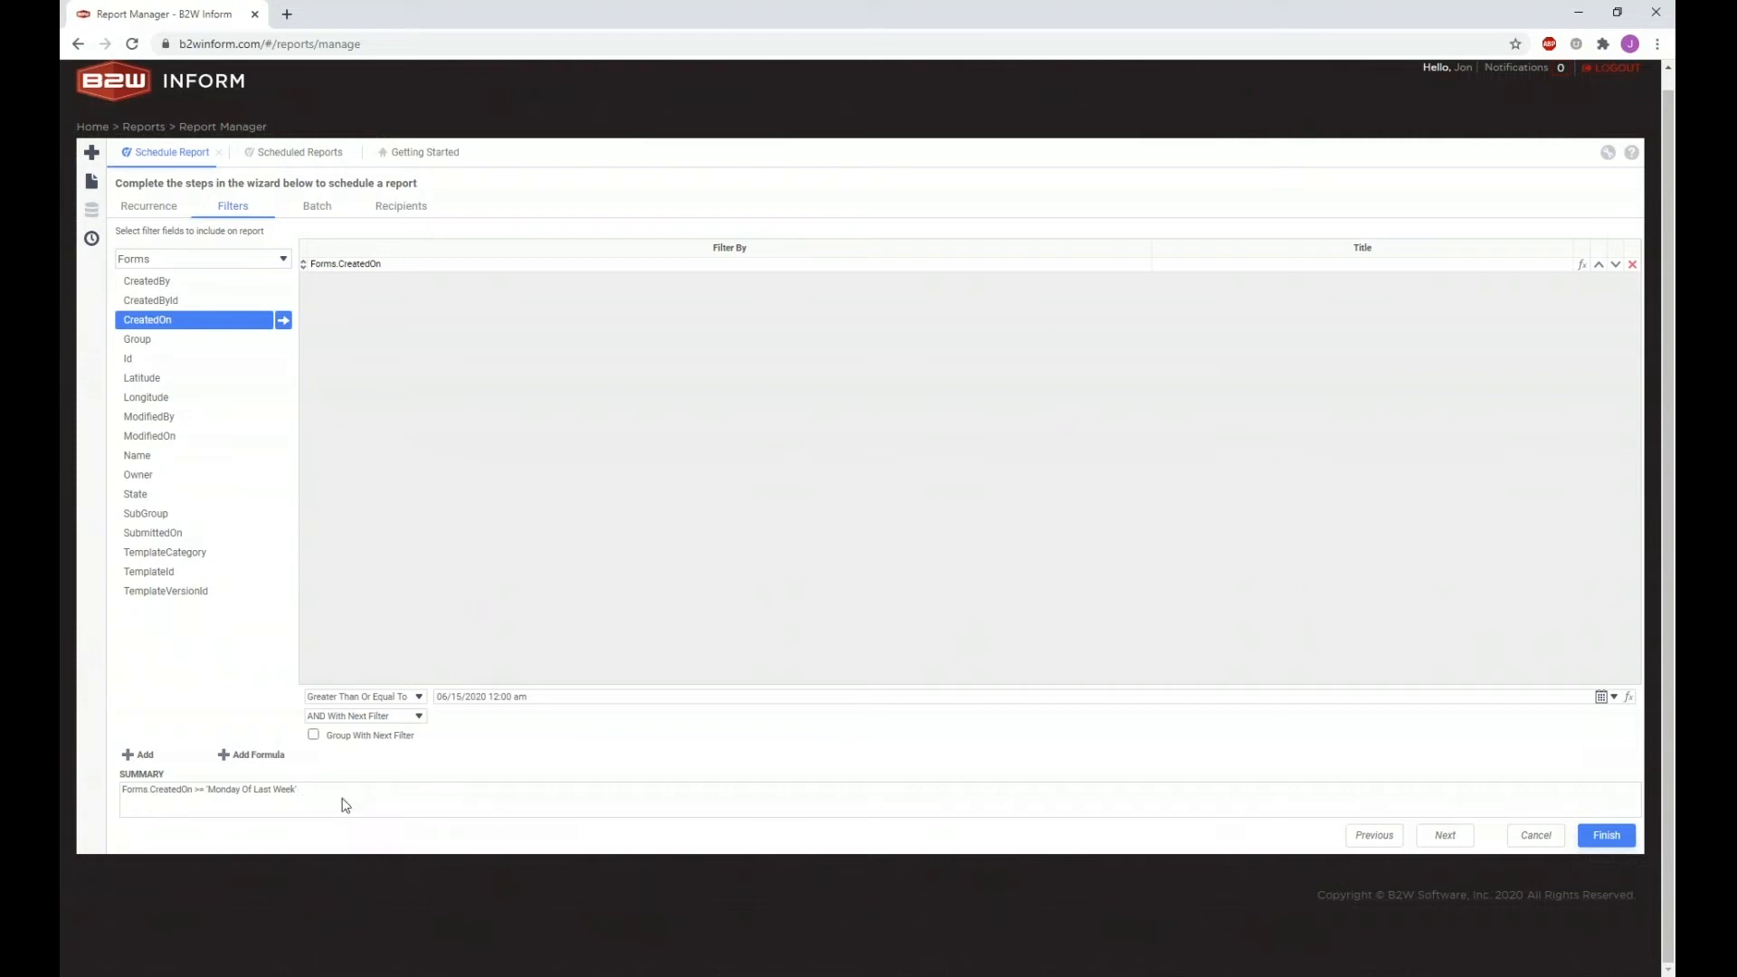
click(1630, 705)
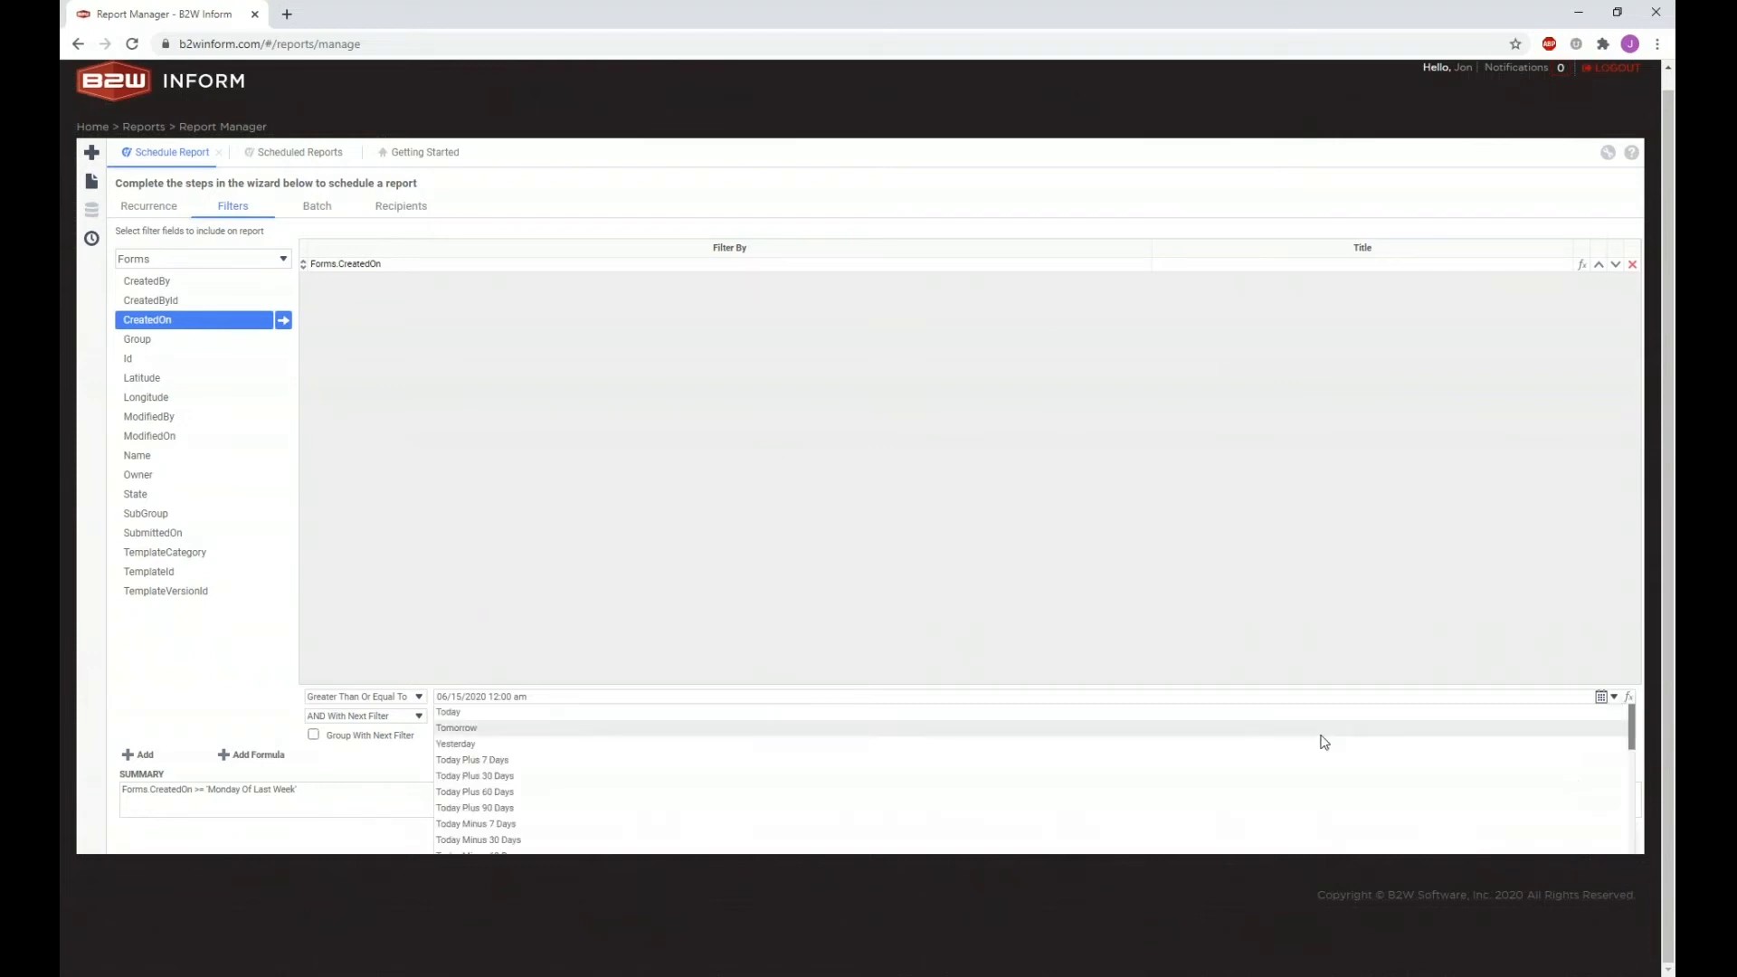
scroll(1270, 764, down, 10)
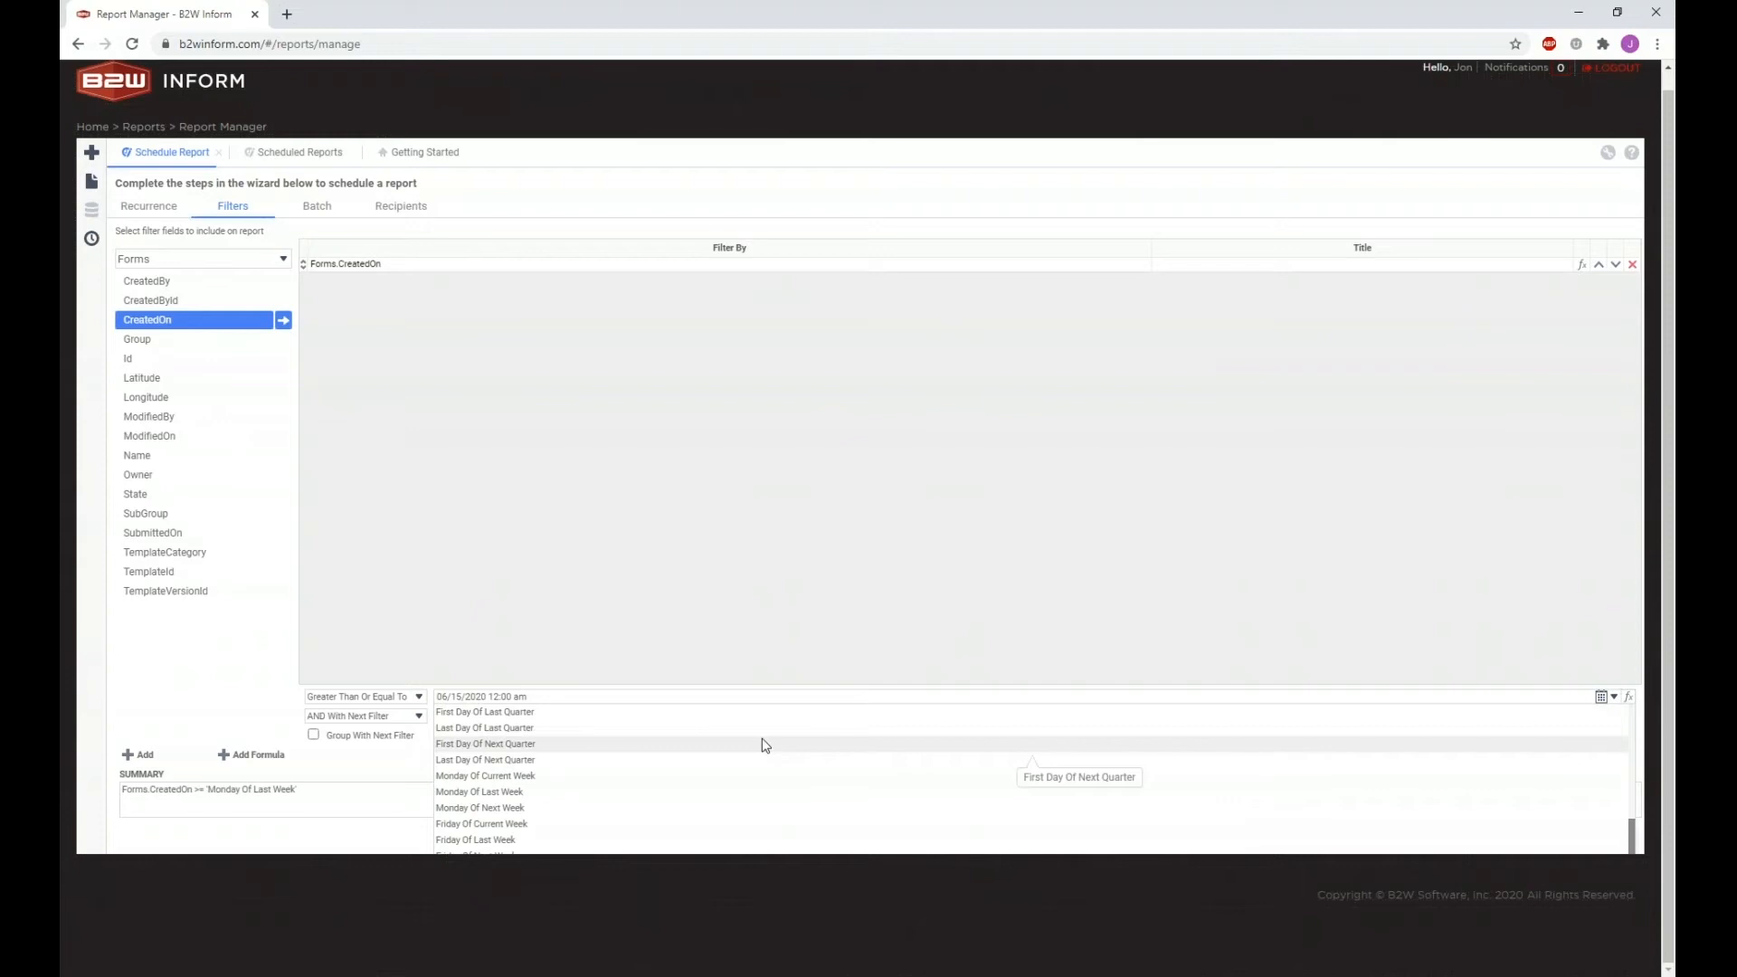
click(425, 806)
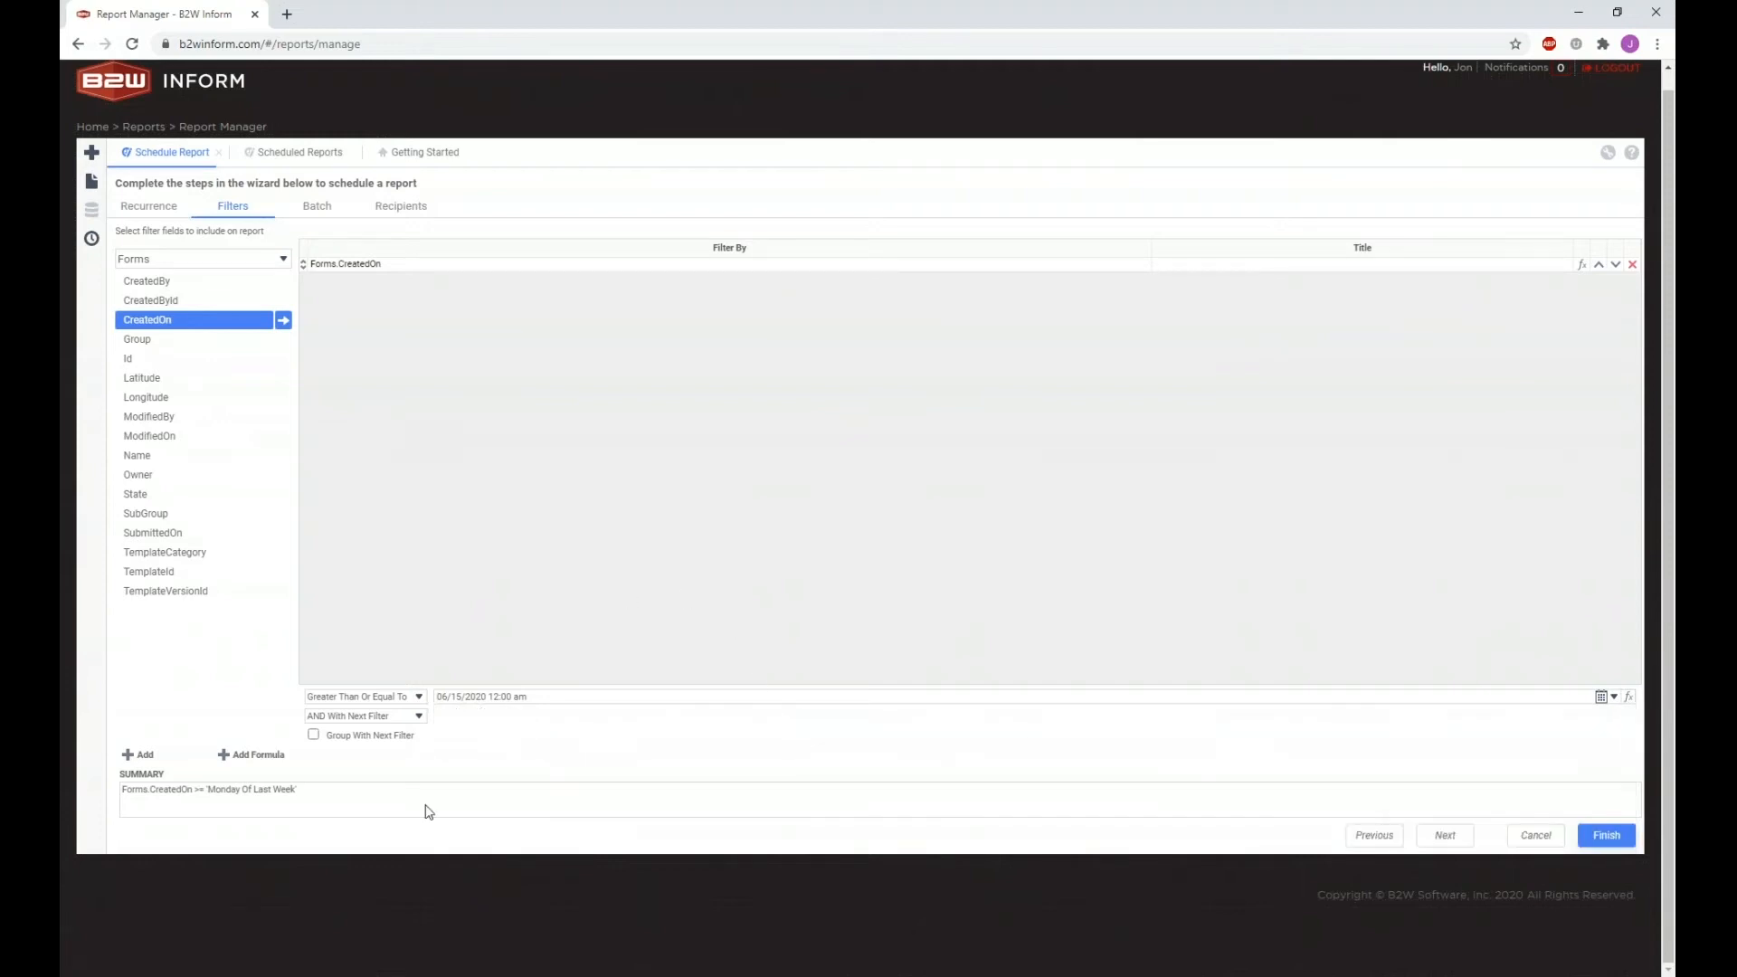
Step: Save the schedule, reopen its filters, and bring the Firefox Report Manager window forward
click(1617, 844)
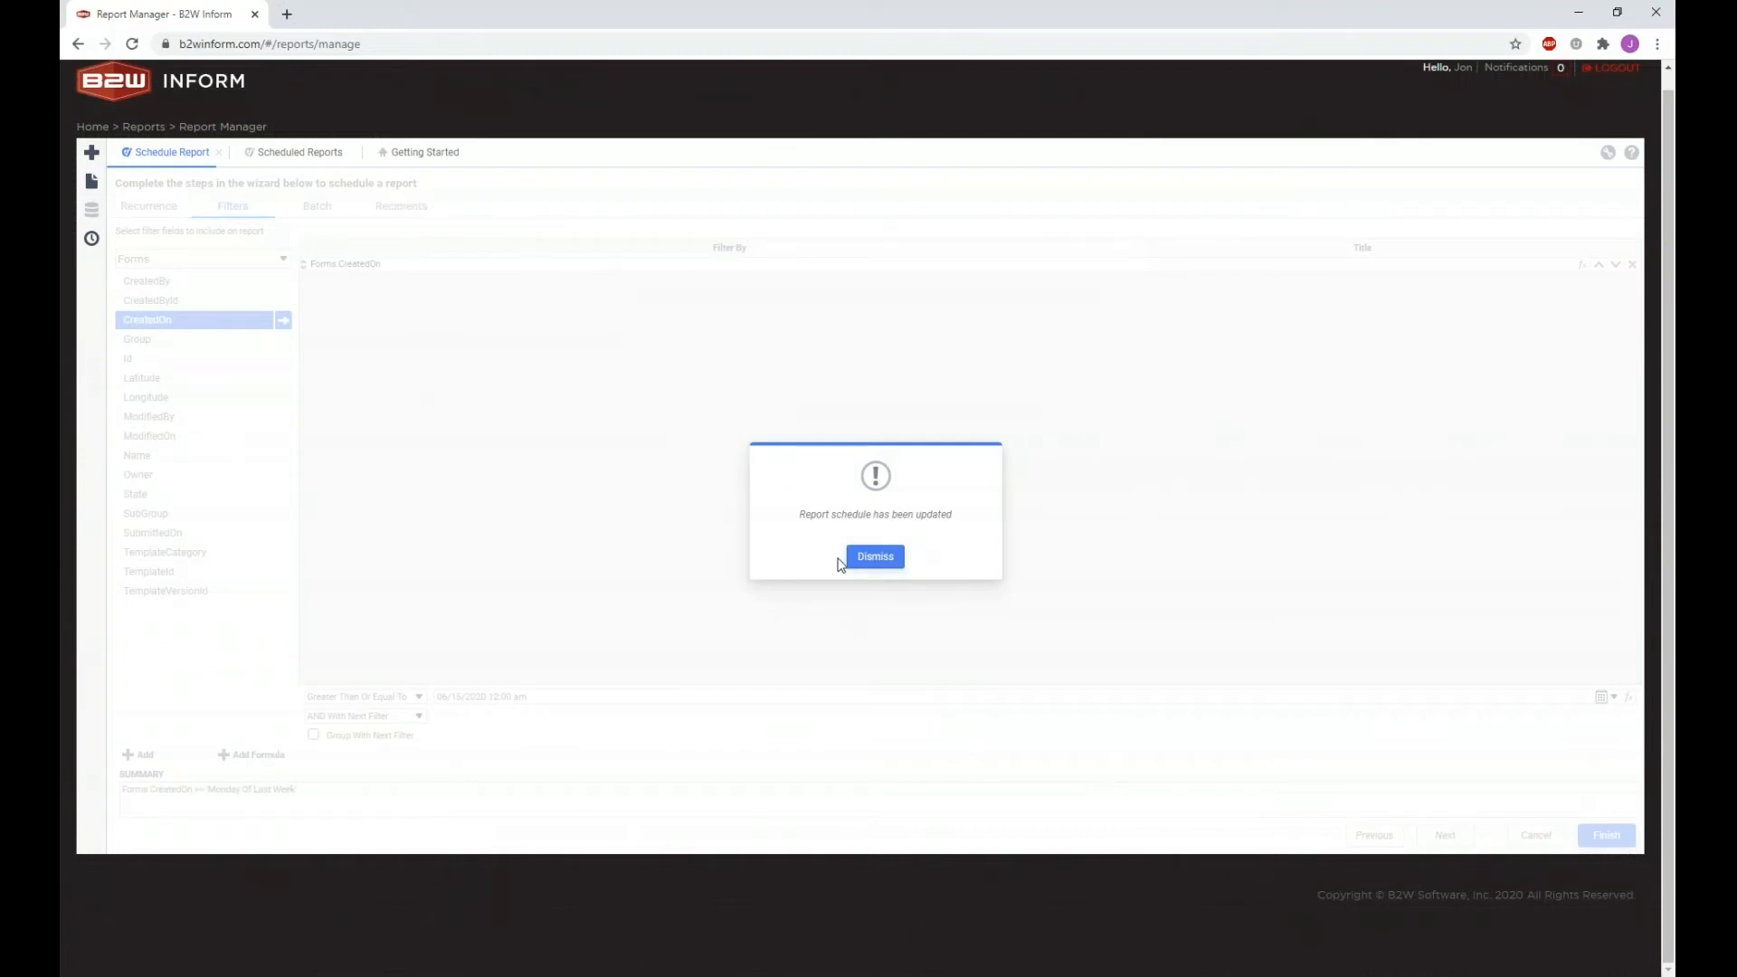
click(870, 559)
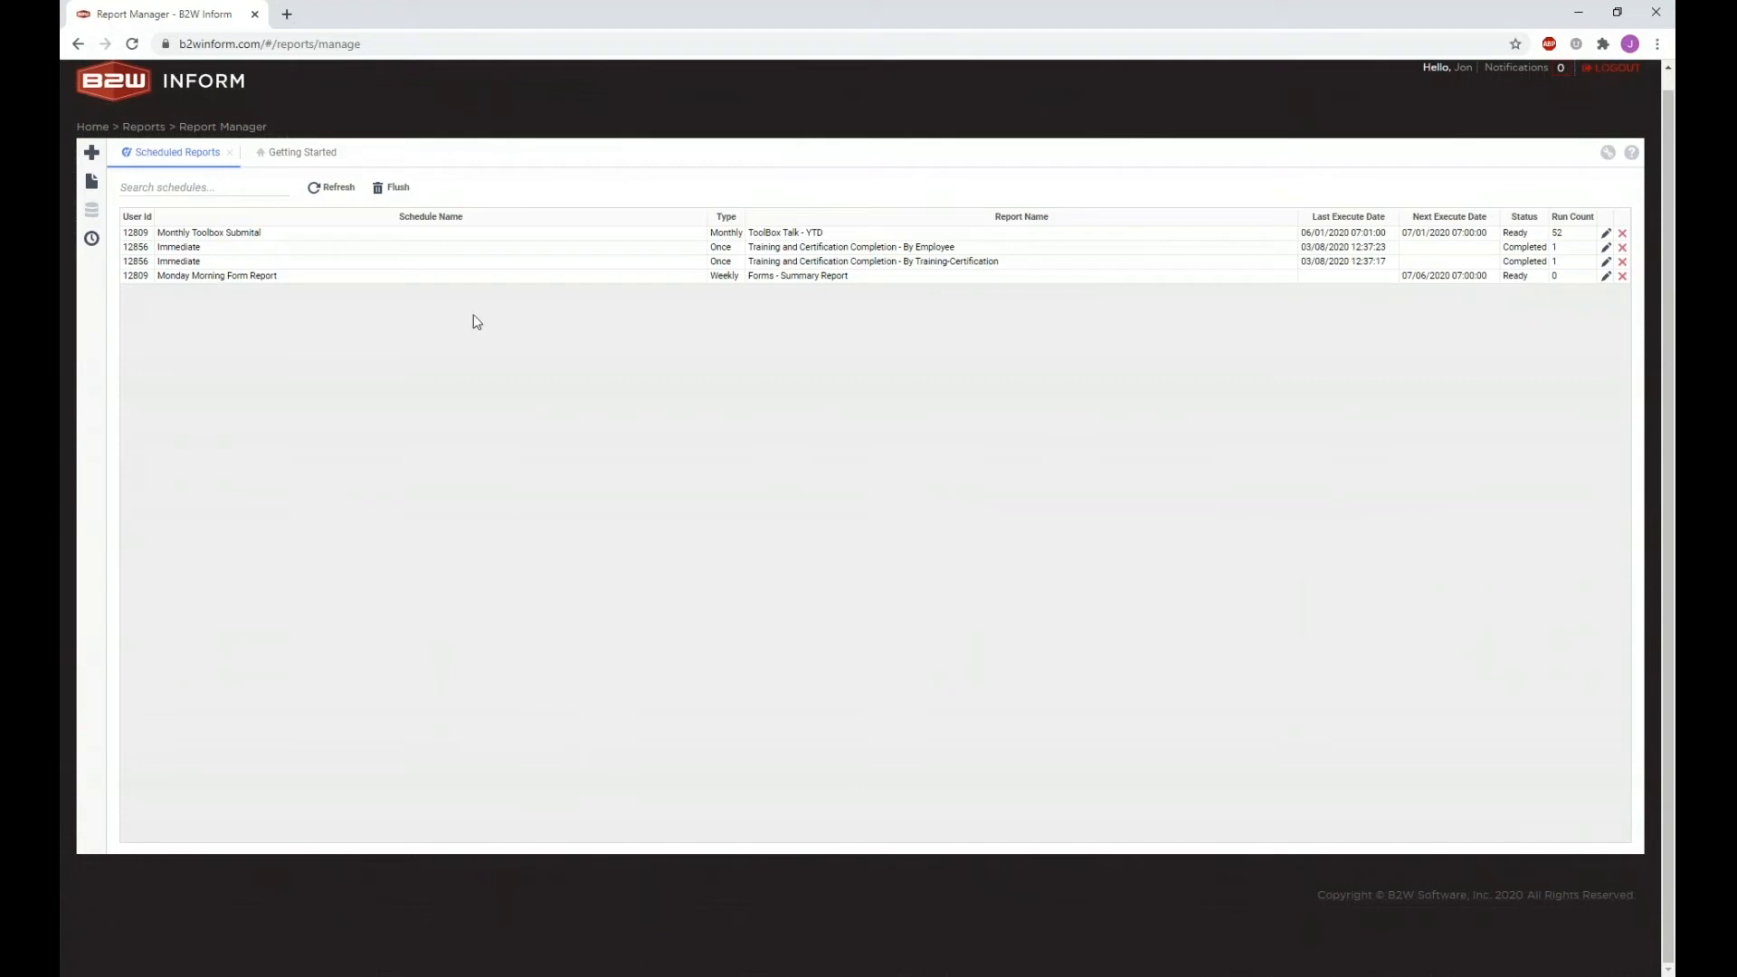
click(275, 277)
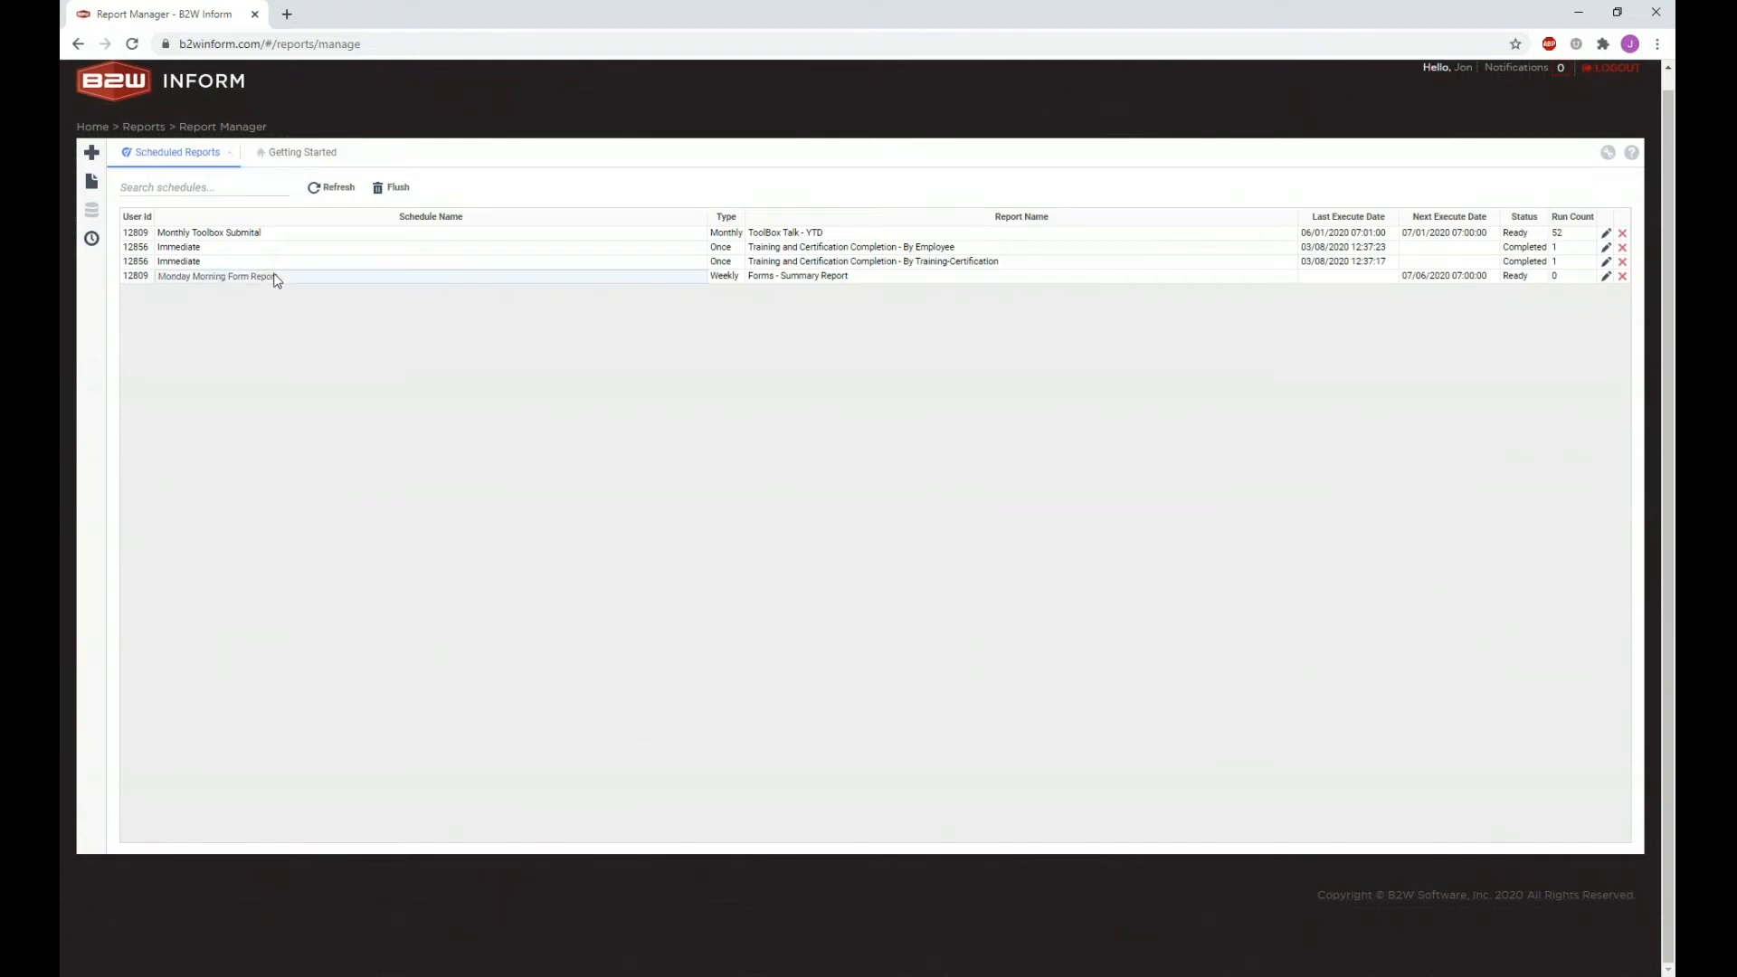
click(1606, 276)
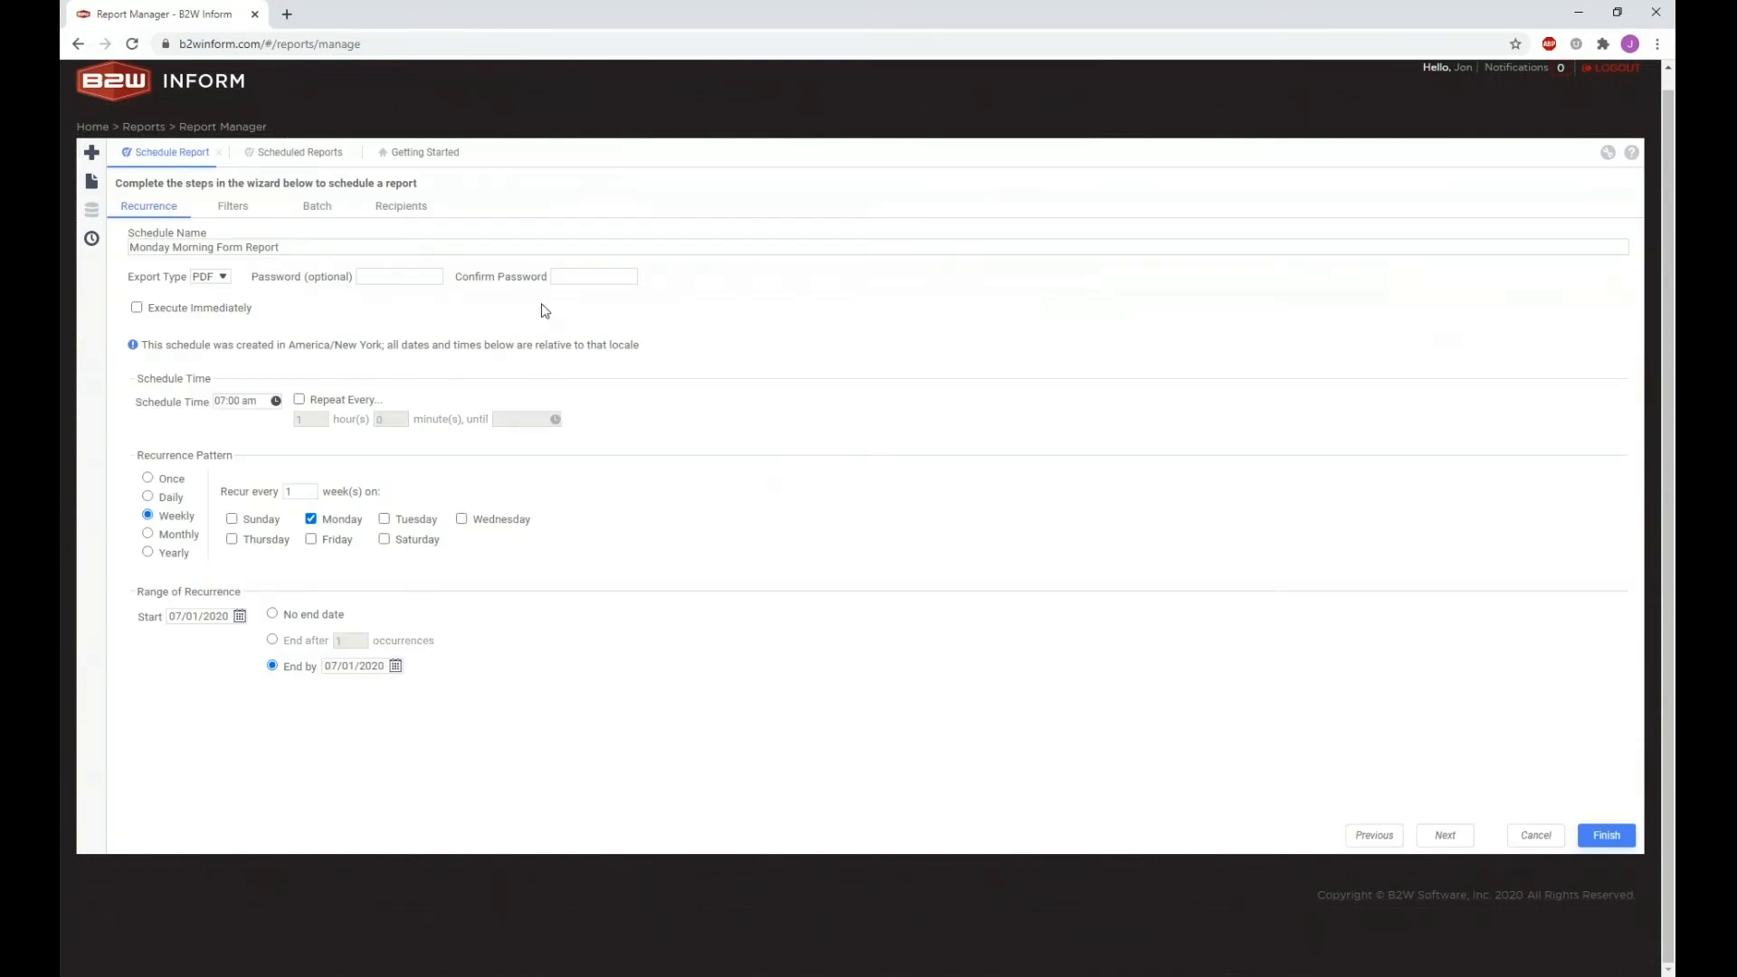
click(238, 207)
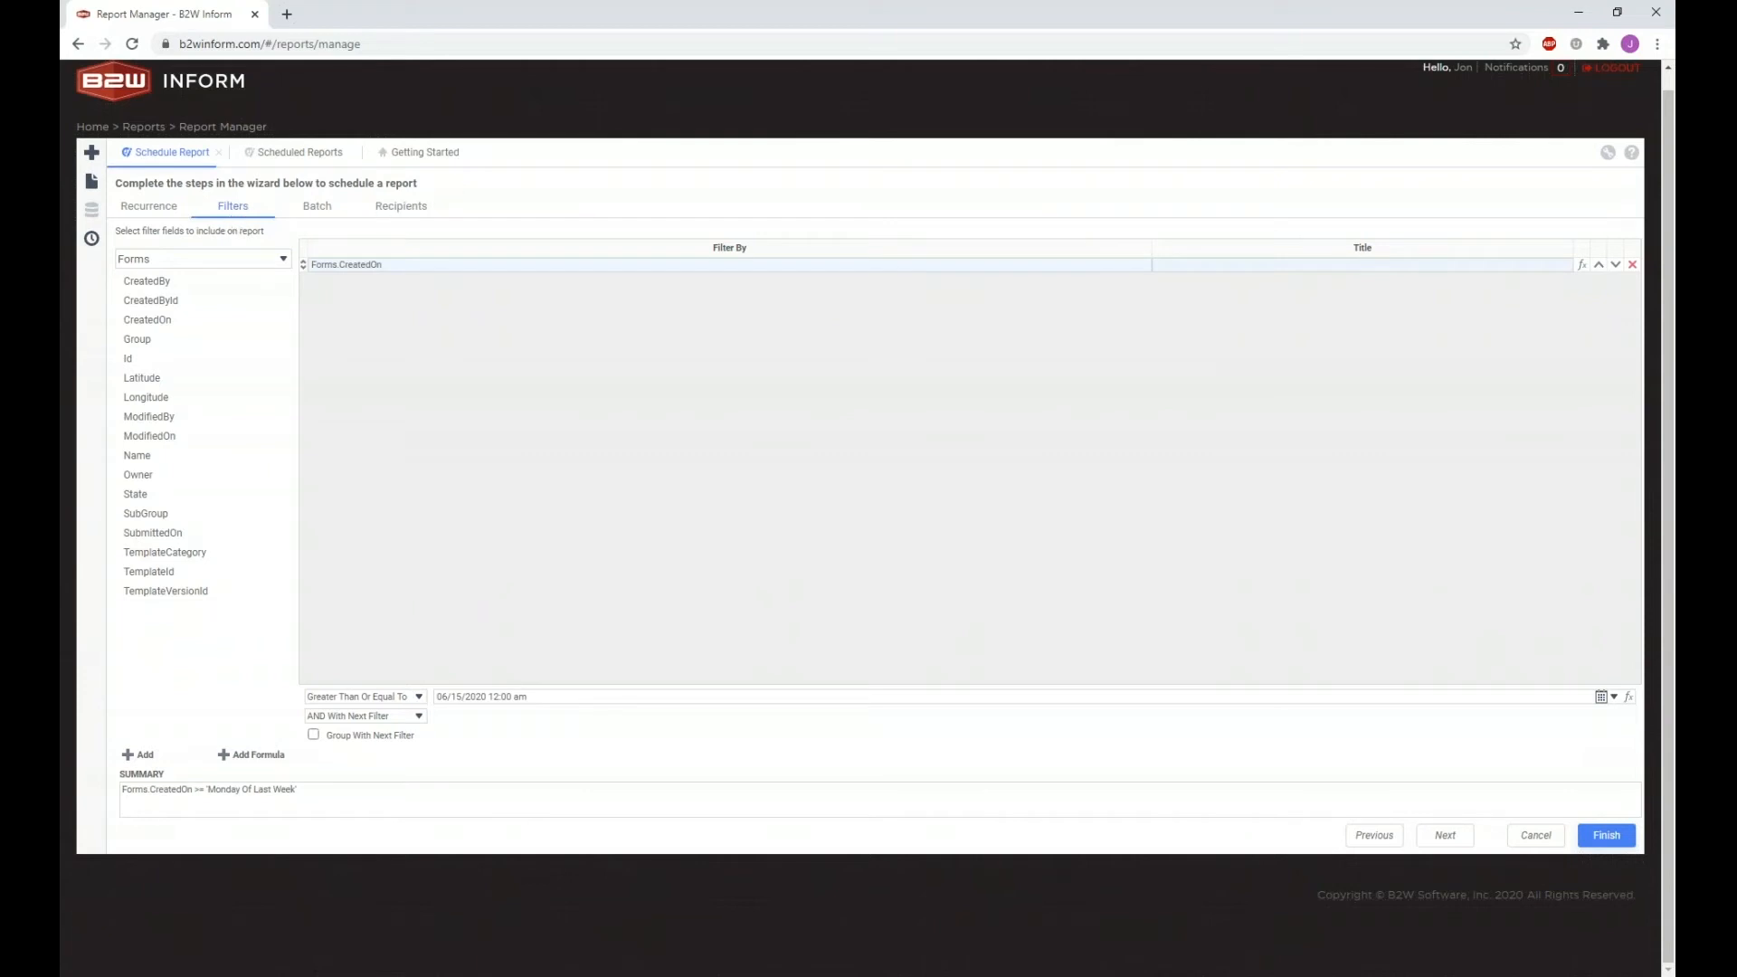
drag(59, 651, 1122, 150)
Step: Maximize Firefox, run the Incident Investigation - Data report, and view its design
click(1579, 14)
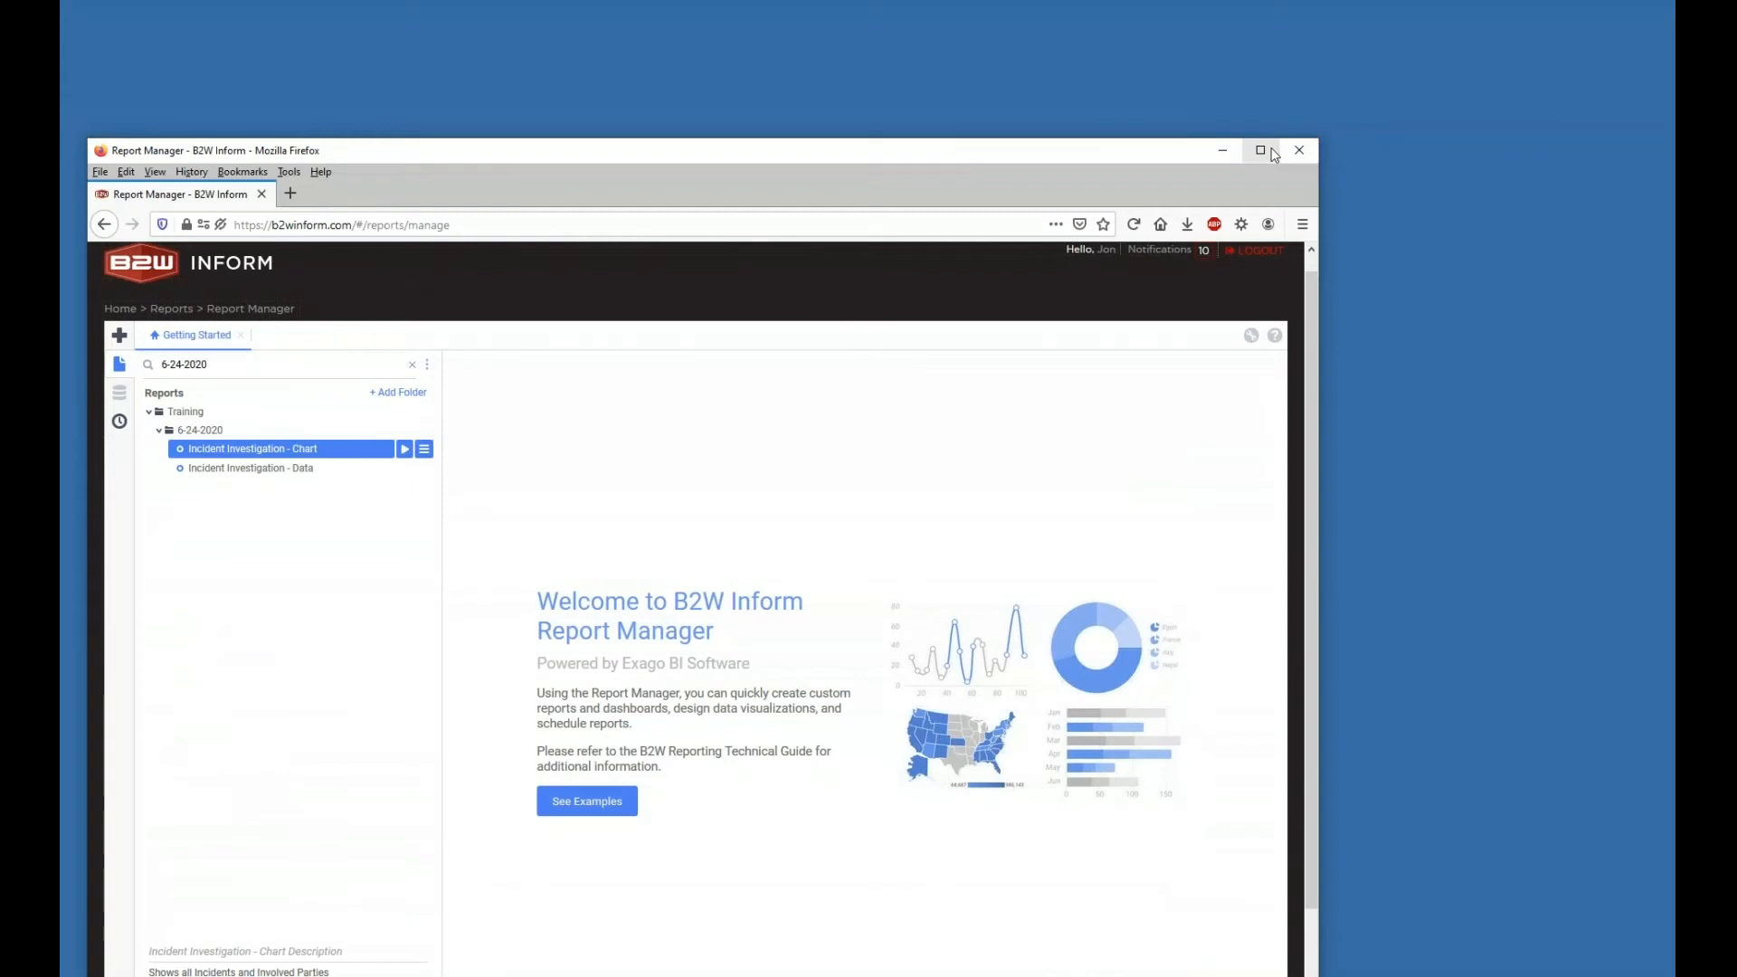
click(1261, 150)
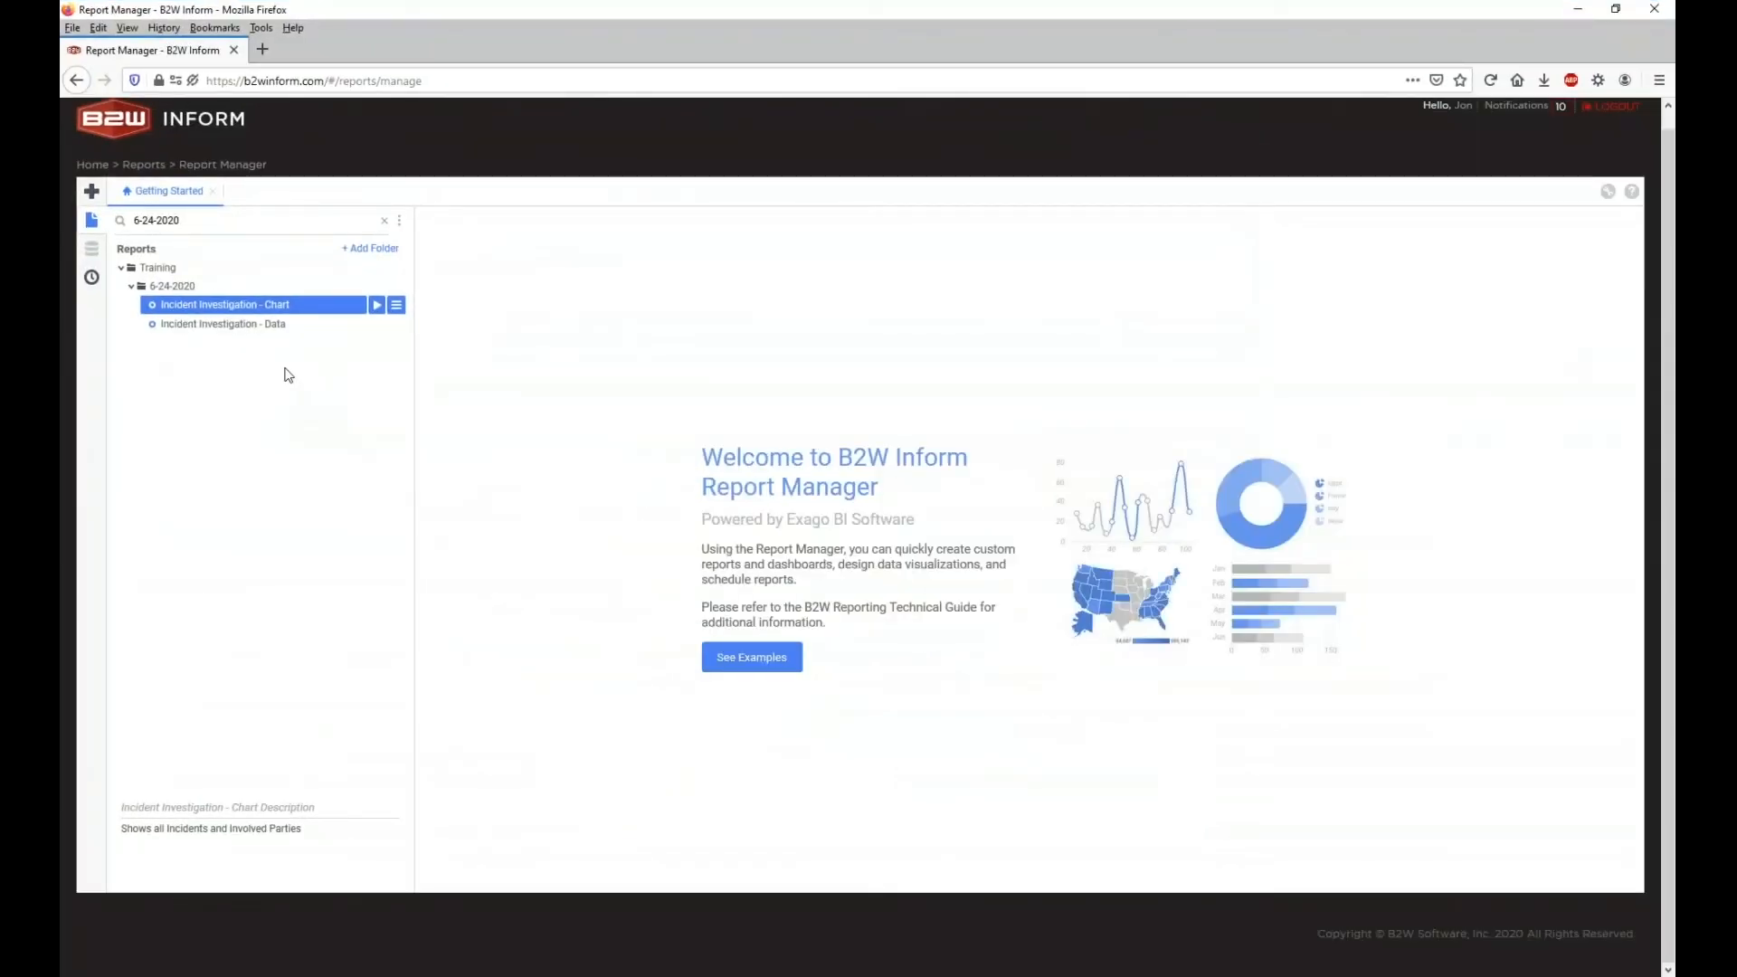
click(246, 328)
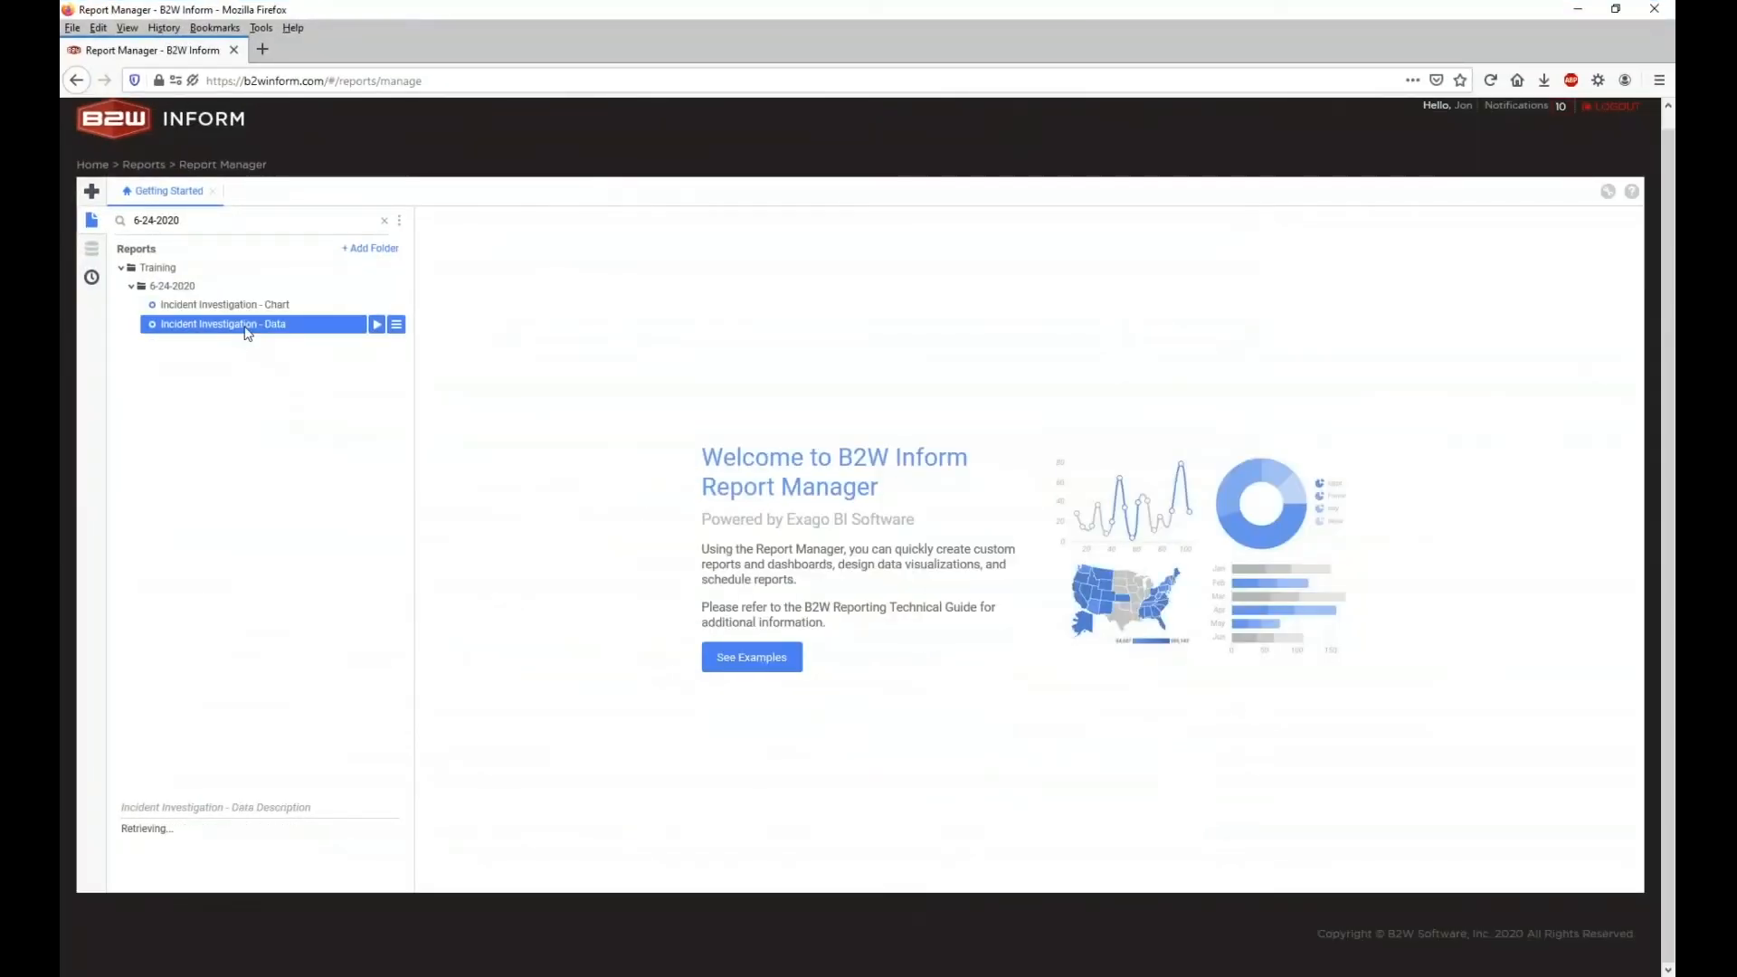
double_click(247, 325)
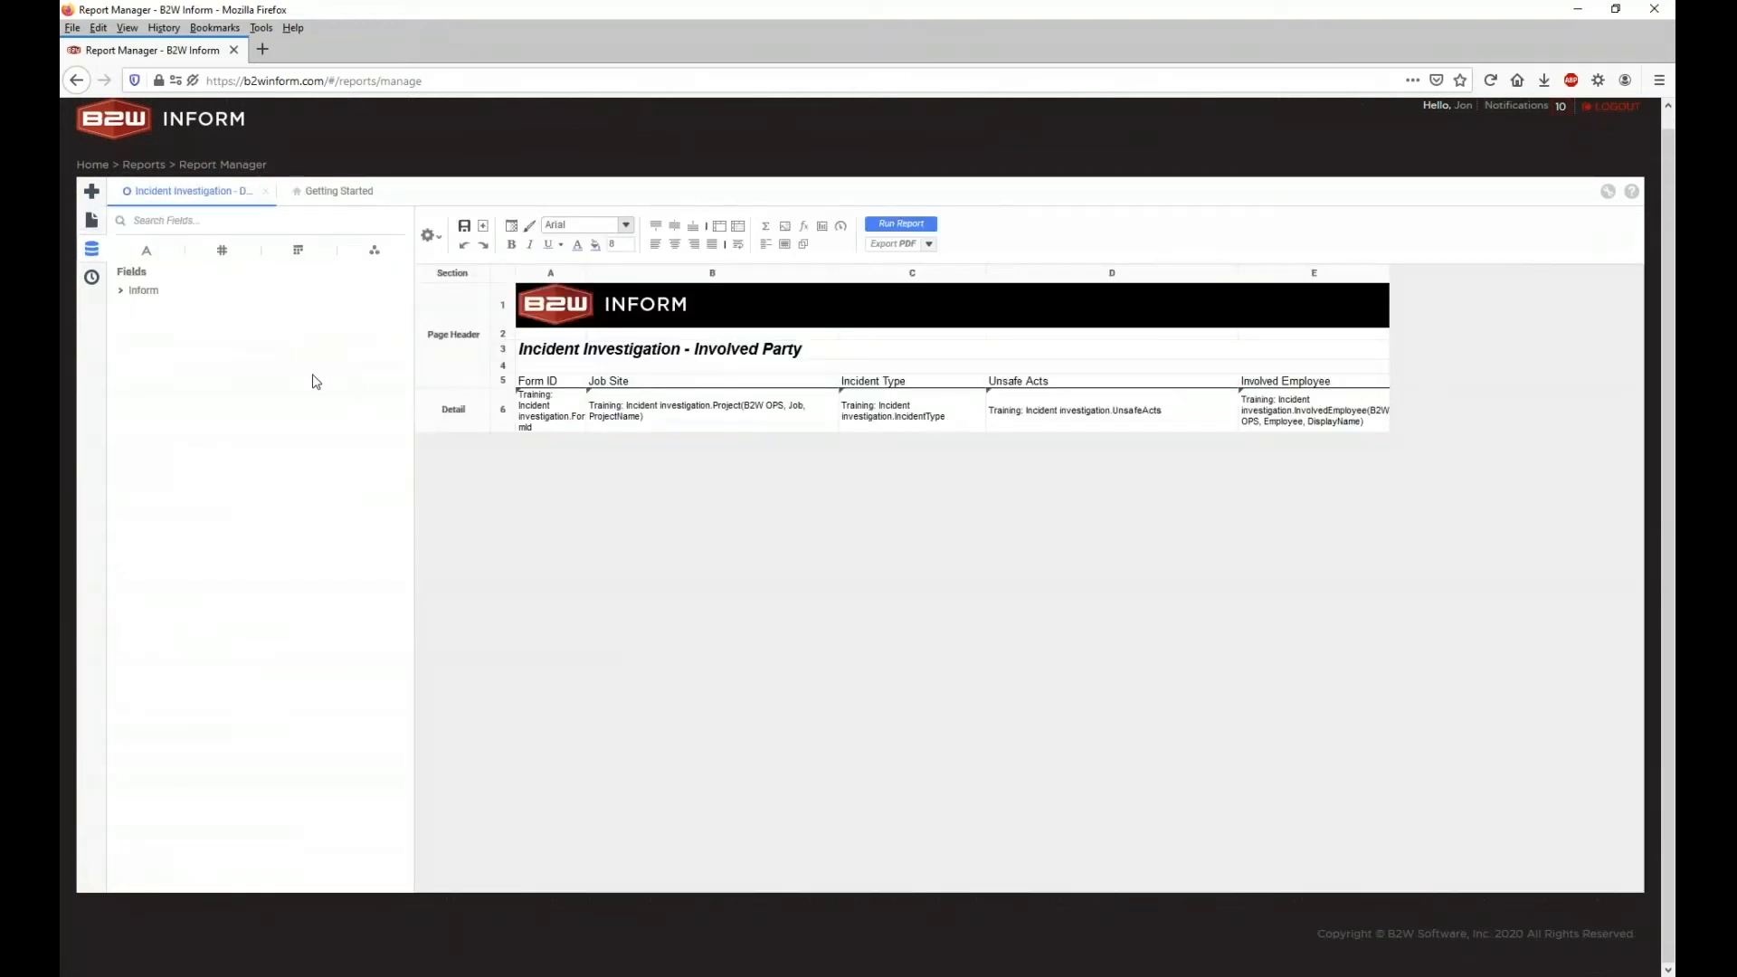
click(882, 227)
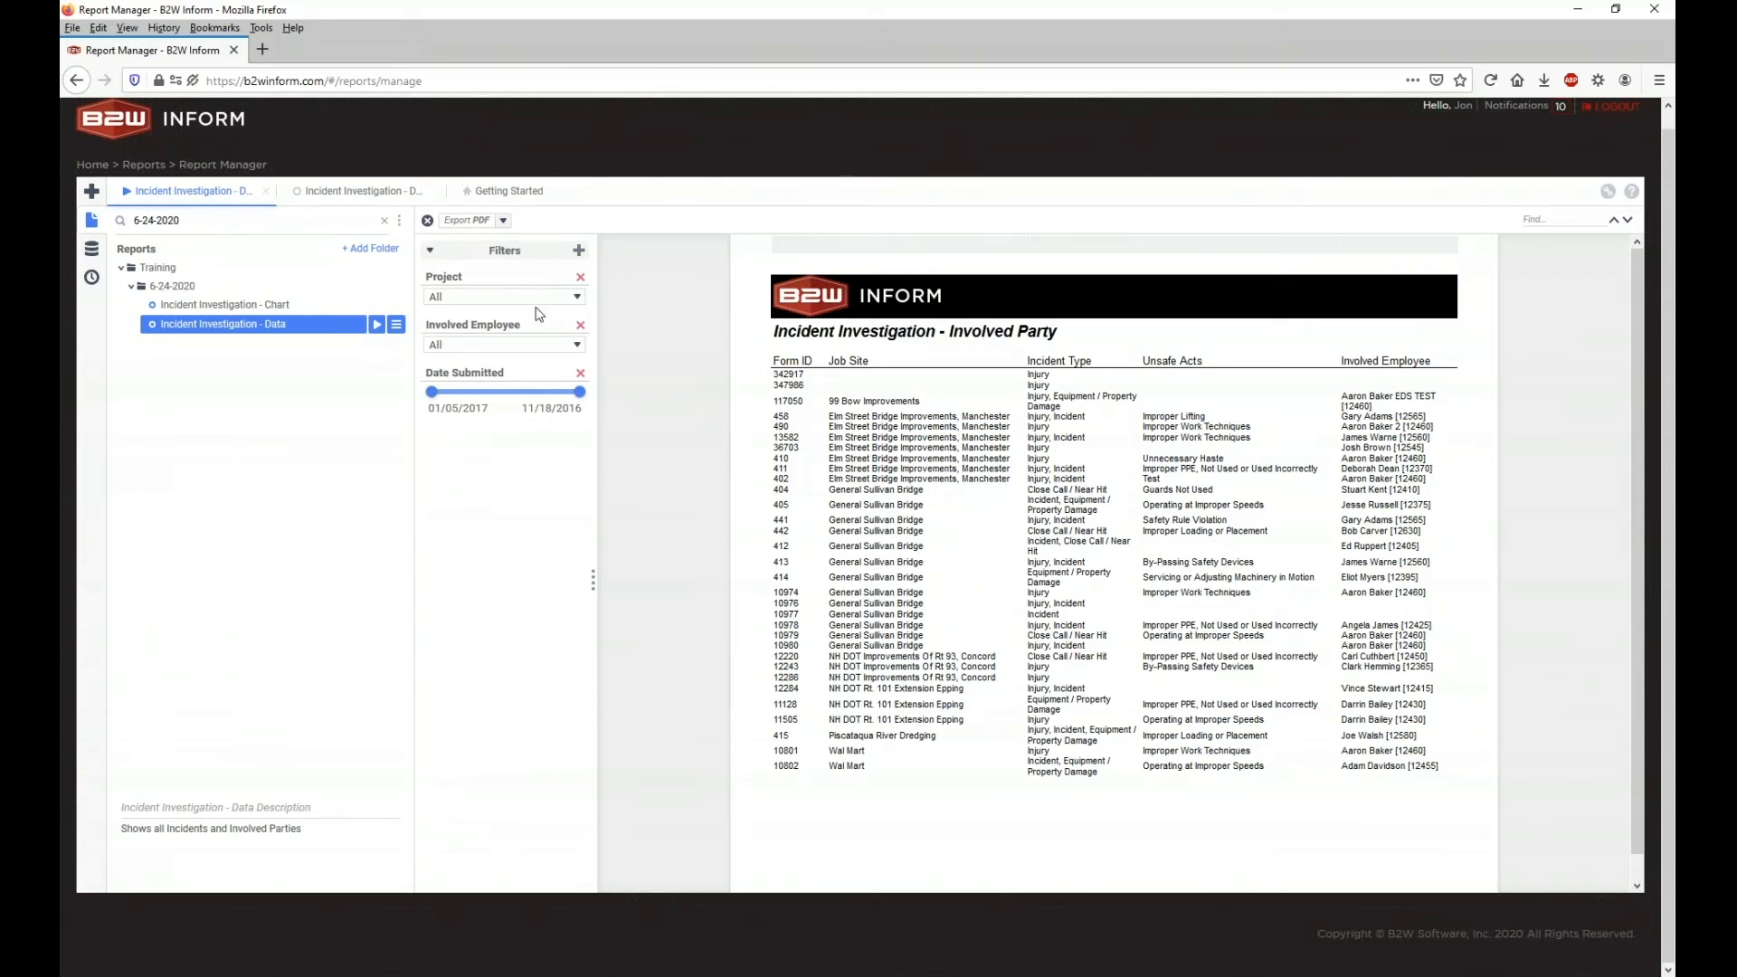
click(351, 200)
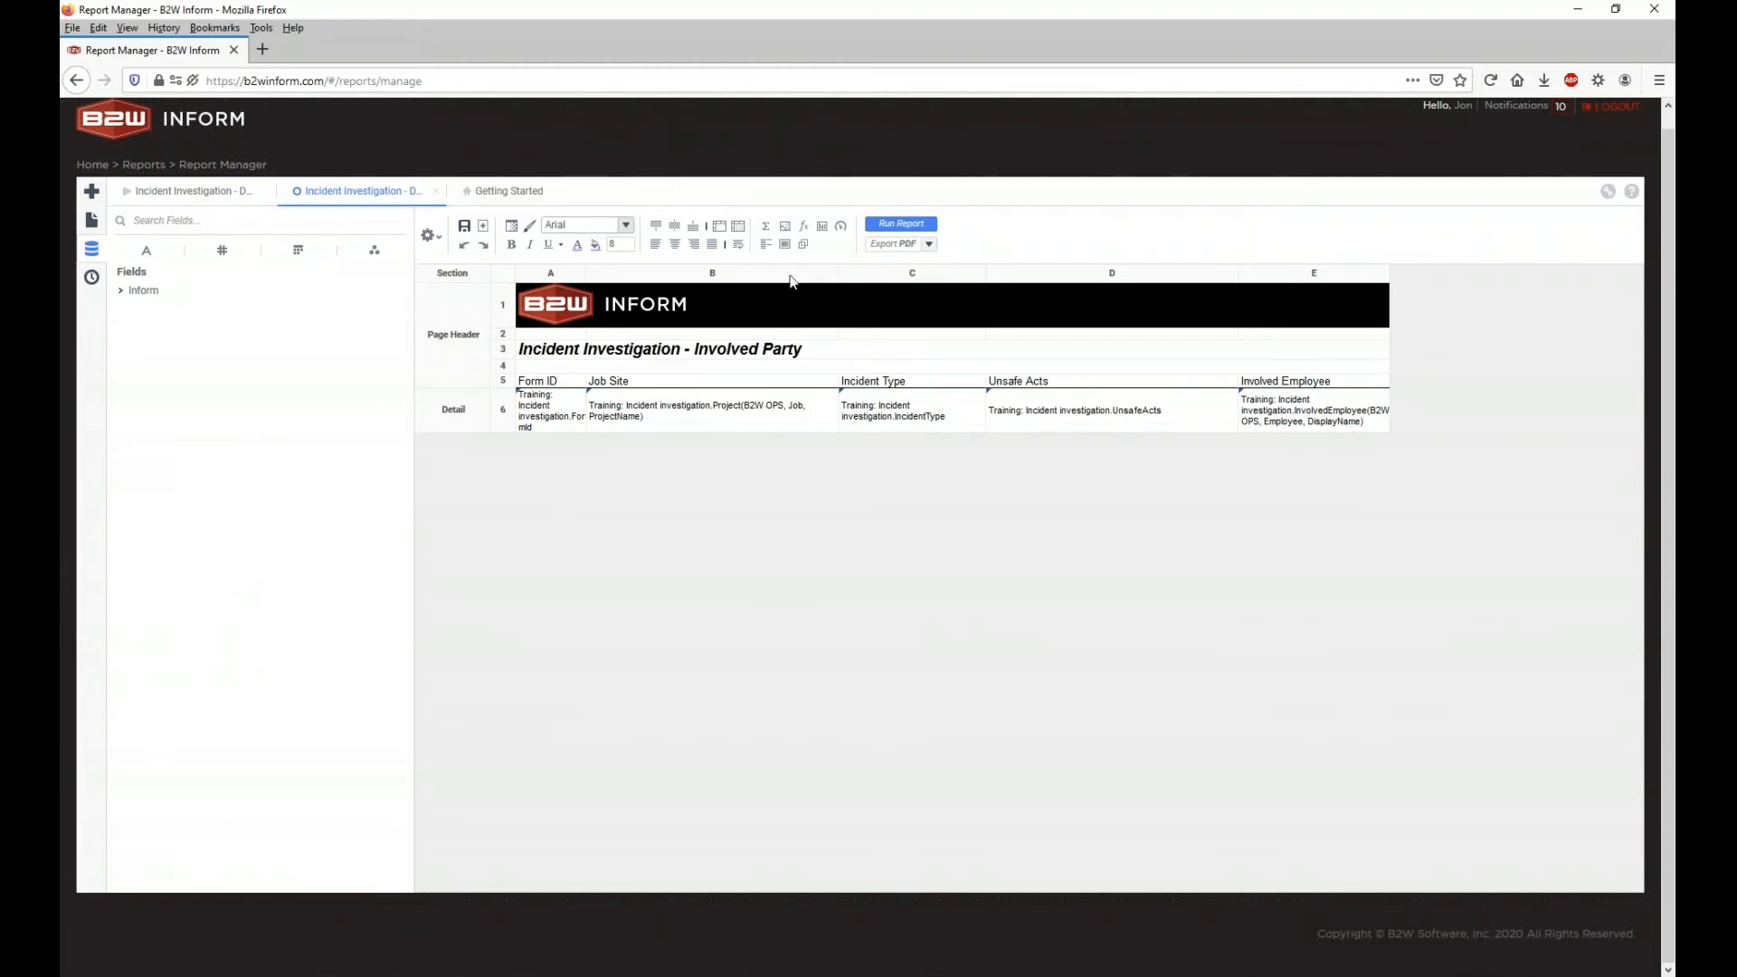
Step: Close the Incident Investigation - Data tabs, leaving only the Getting Started welcome page
click(435, 196)
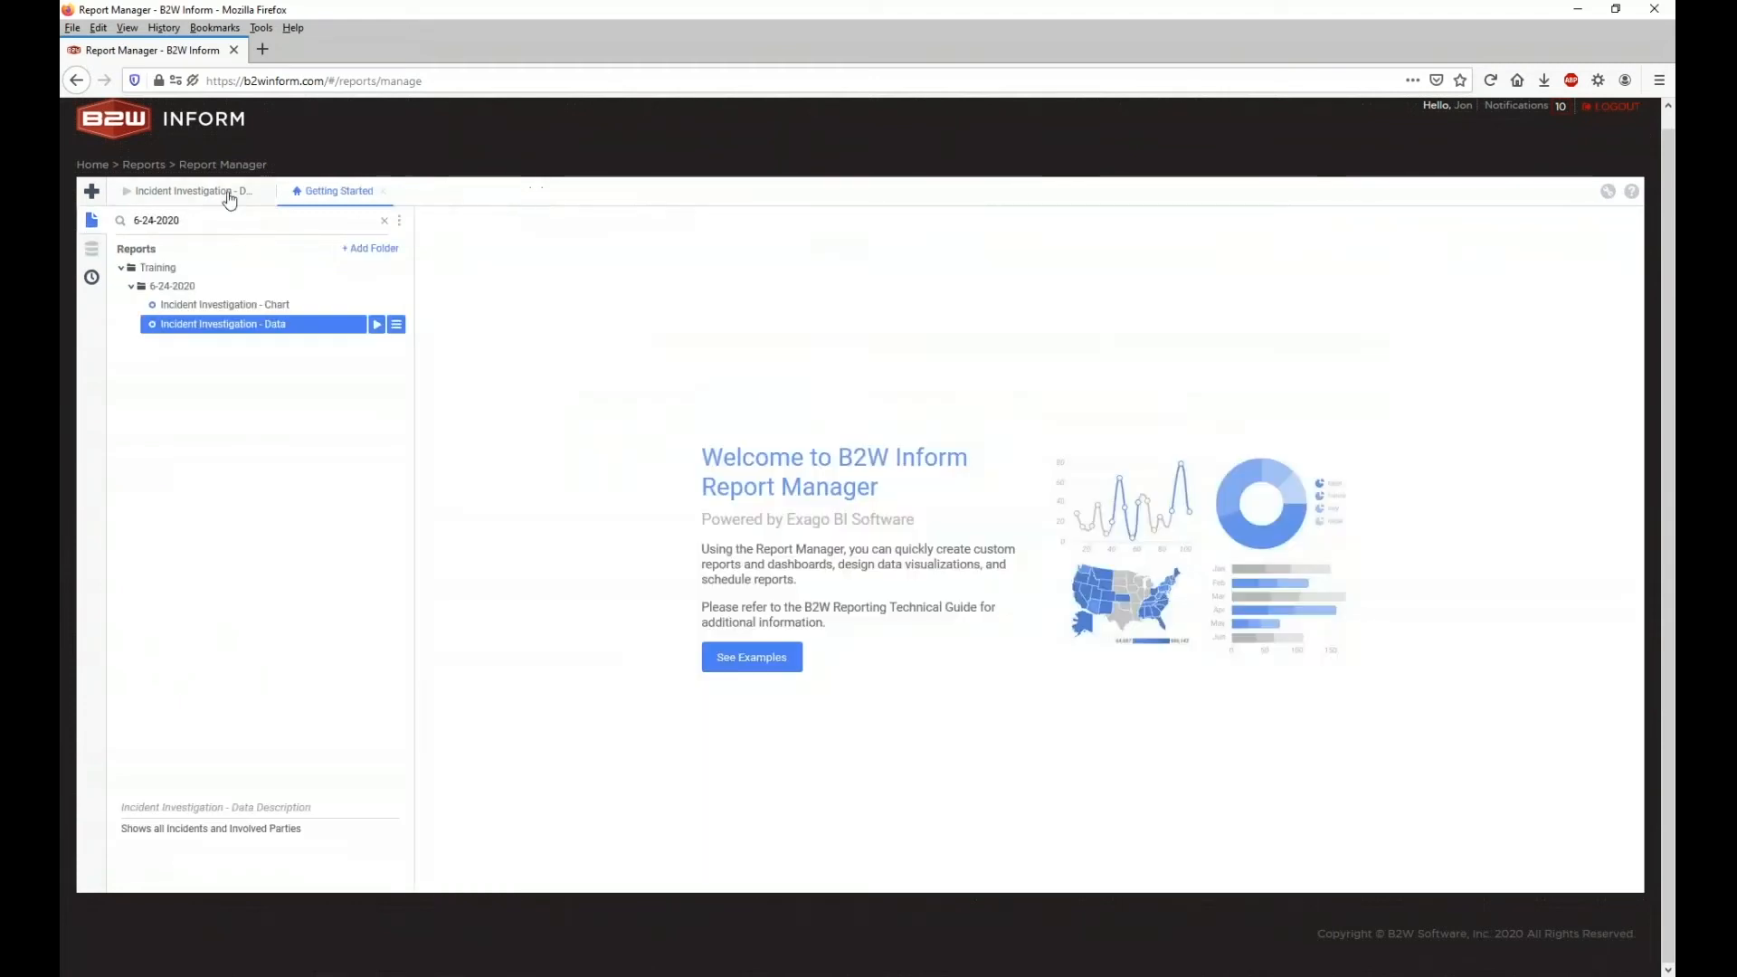
click(241, 192)
click(372, 193)
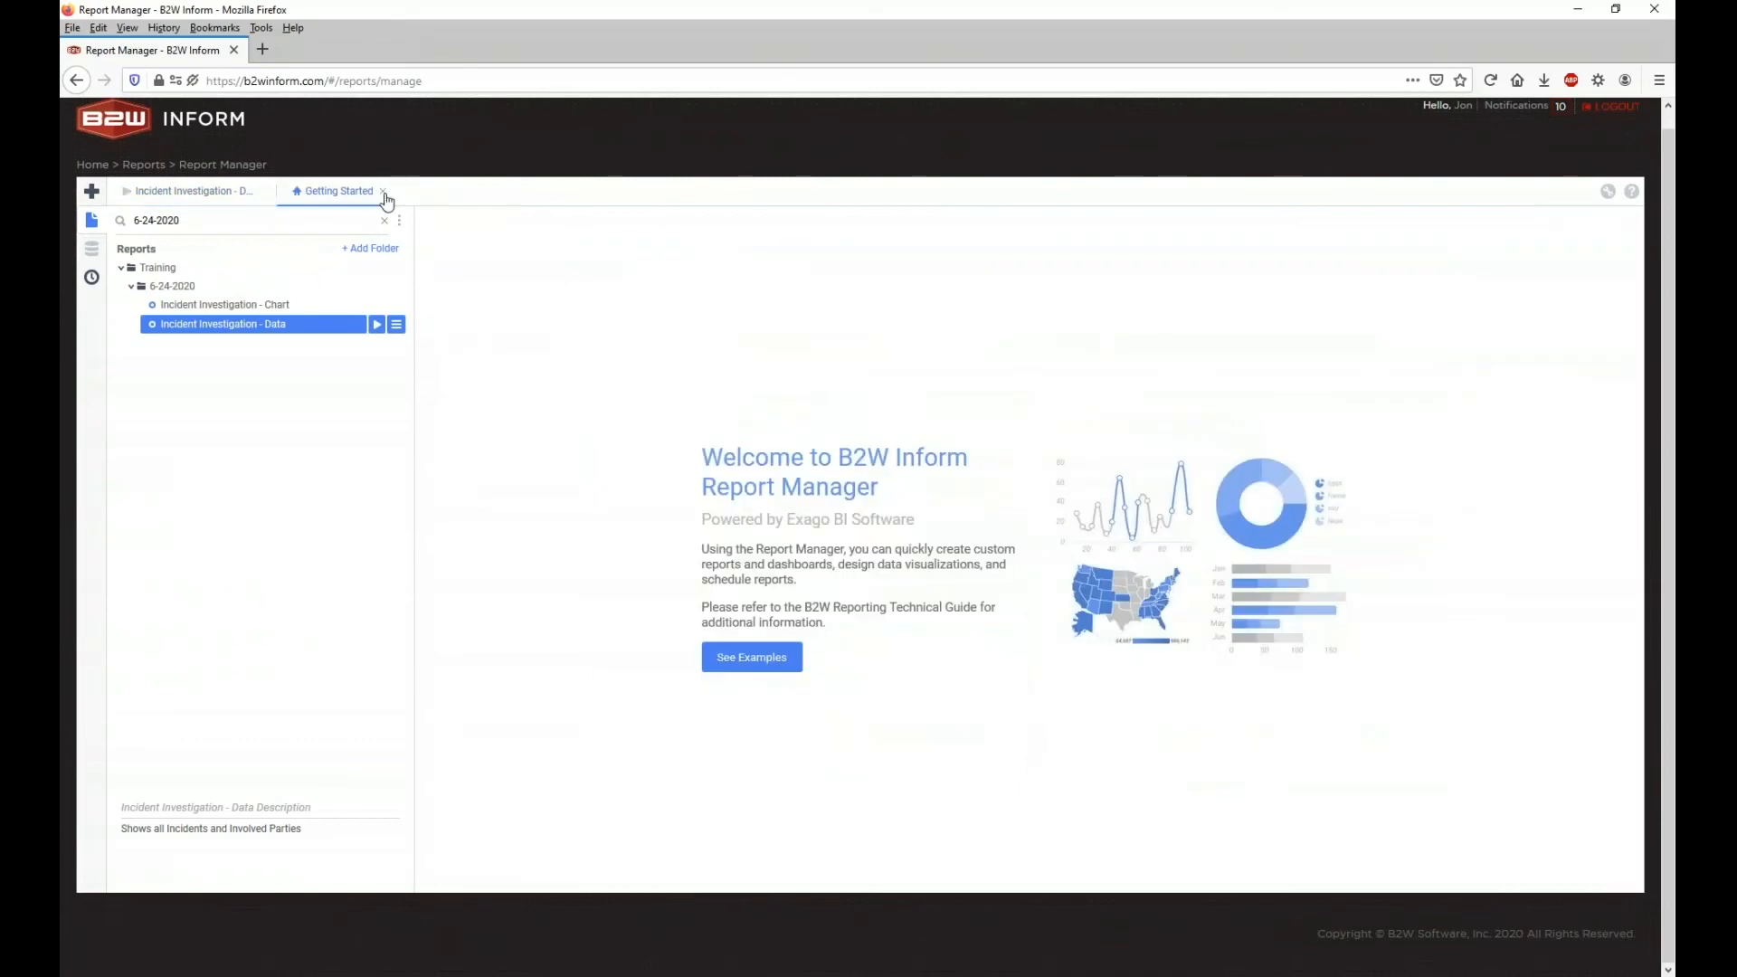
click(384, 193)
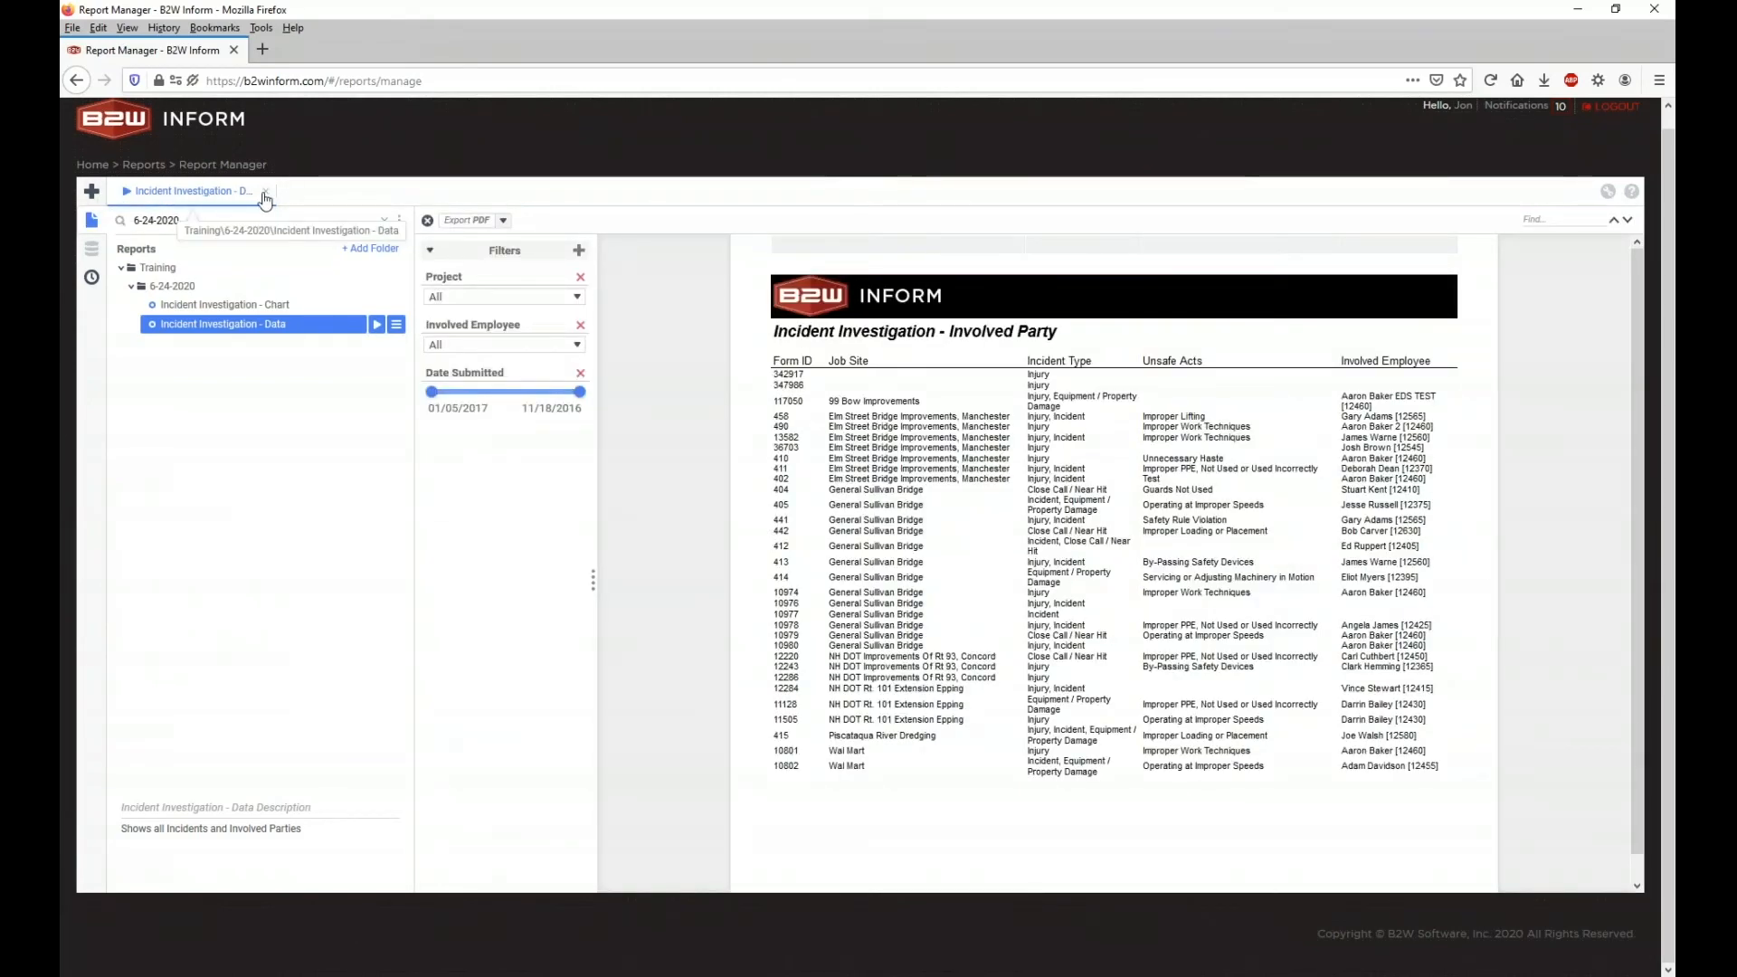
click(264, 193)
click(92, 191)
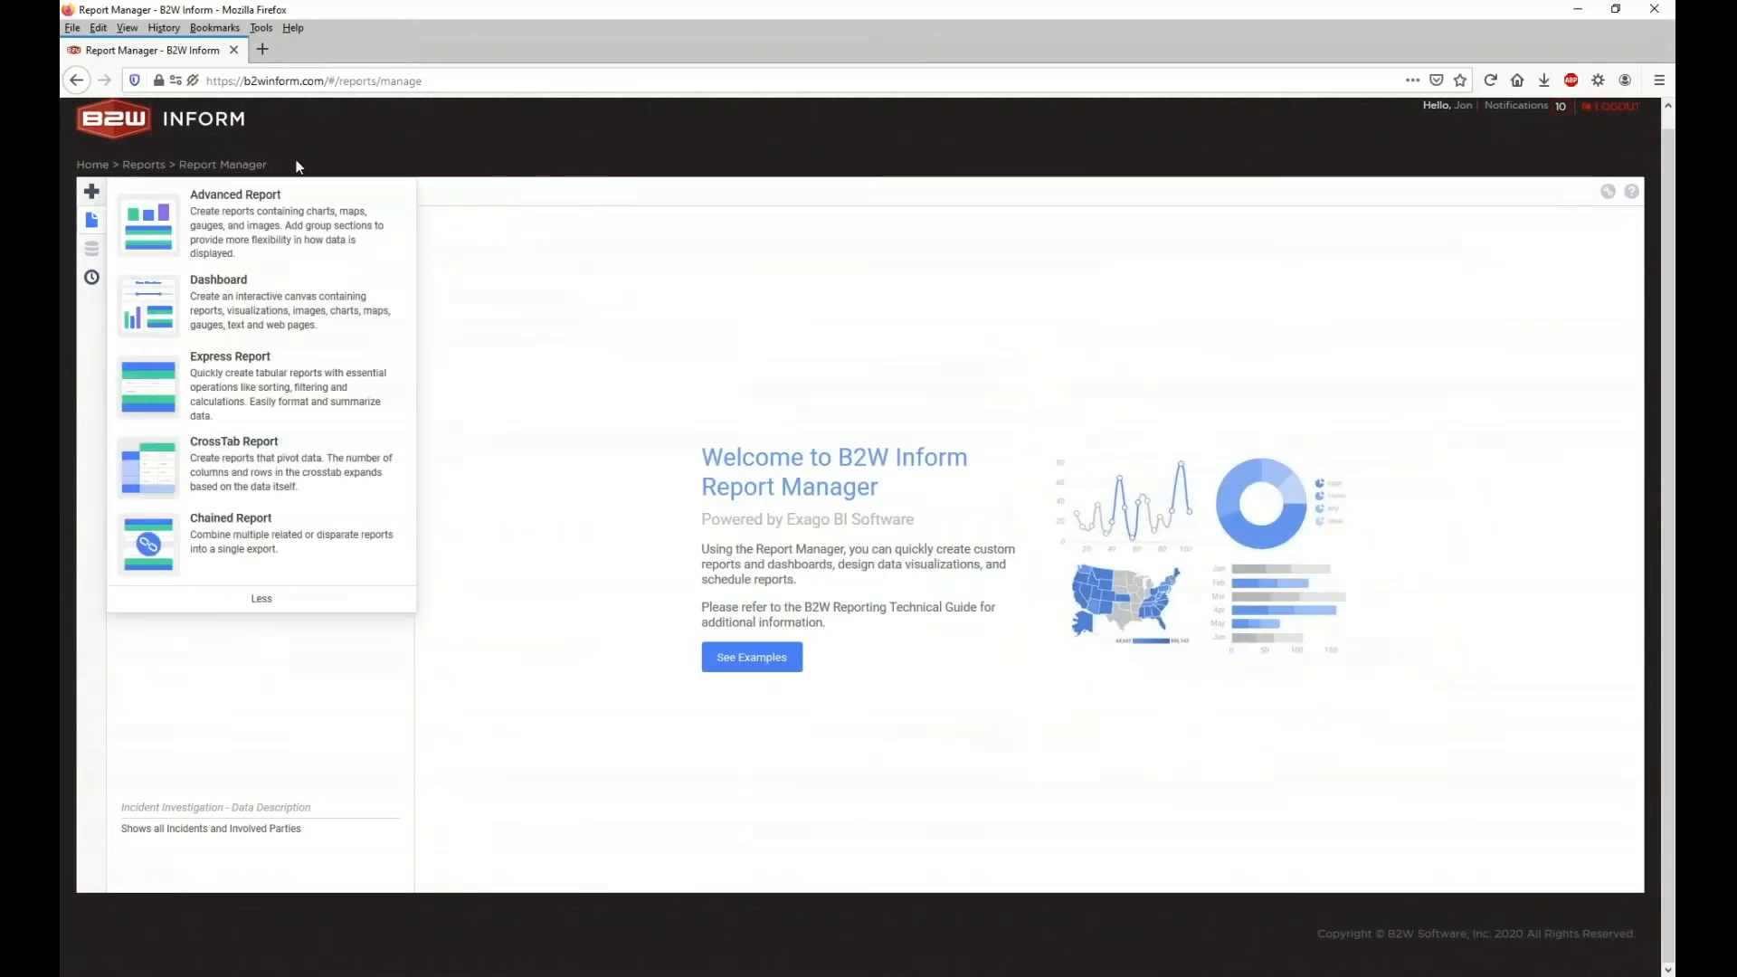
click(313, 628)
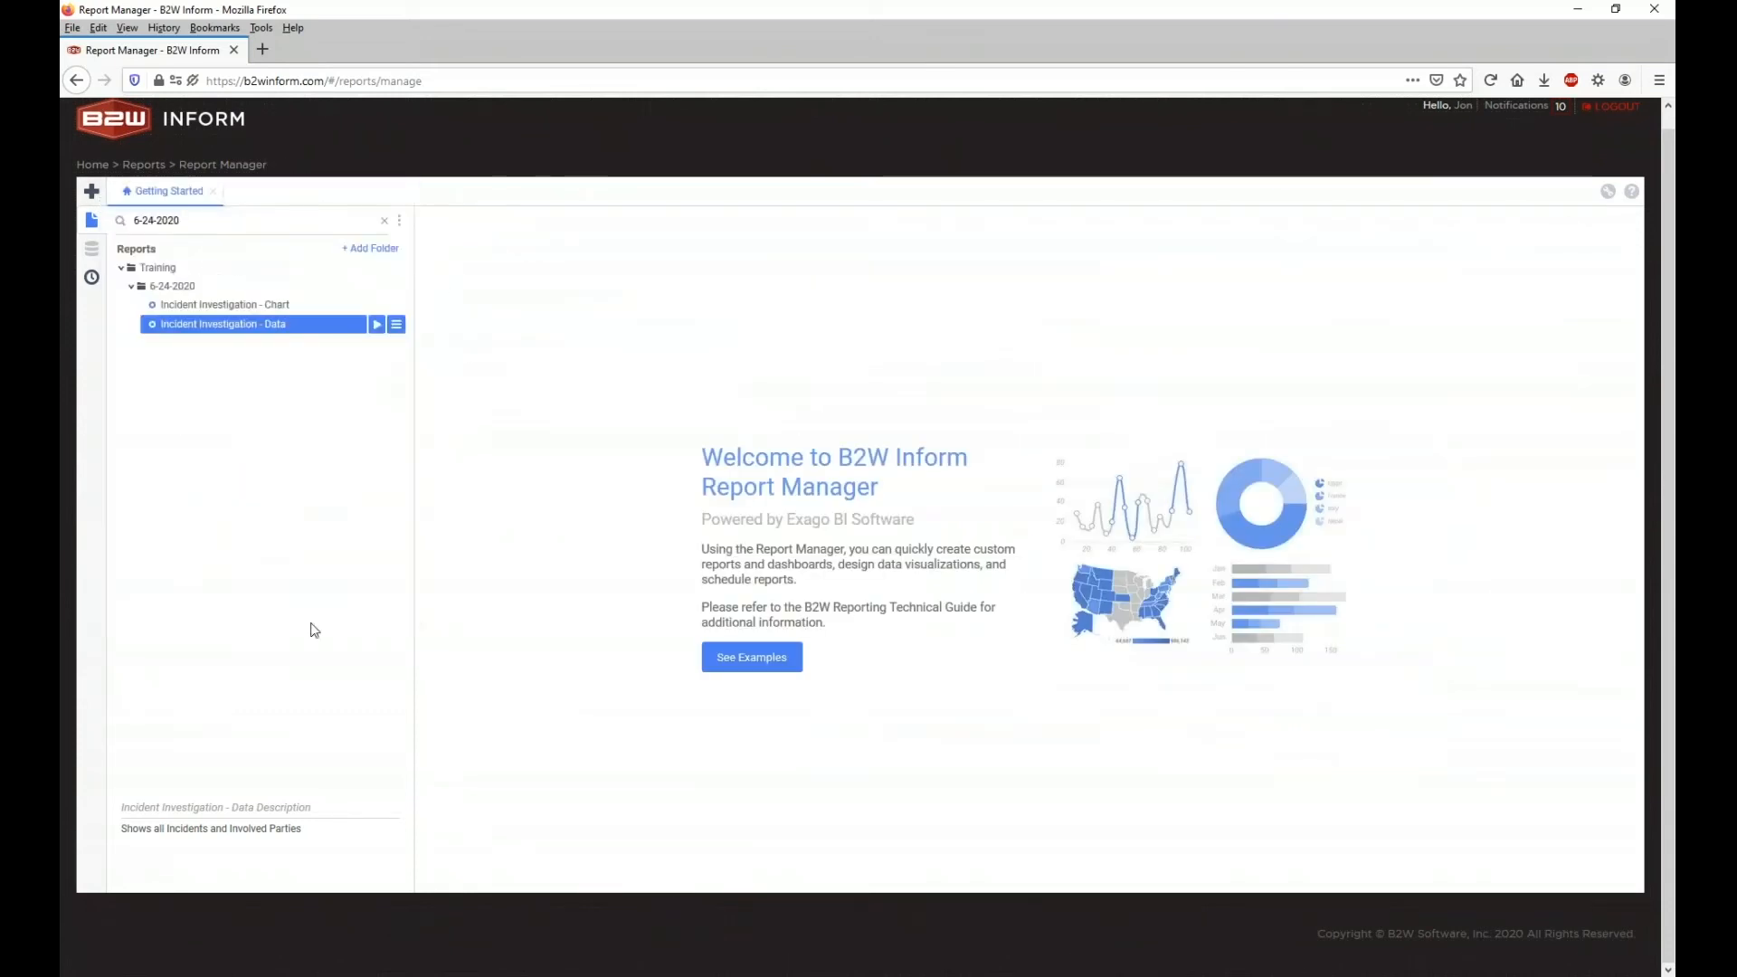
Step: Start a new advanced report named 'Webinar - 6-24' in the Training/6-24-2020 folder
right_click(209, 287)
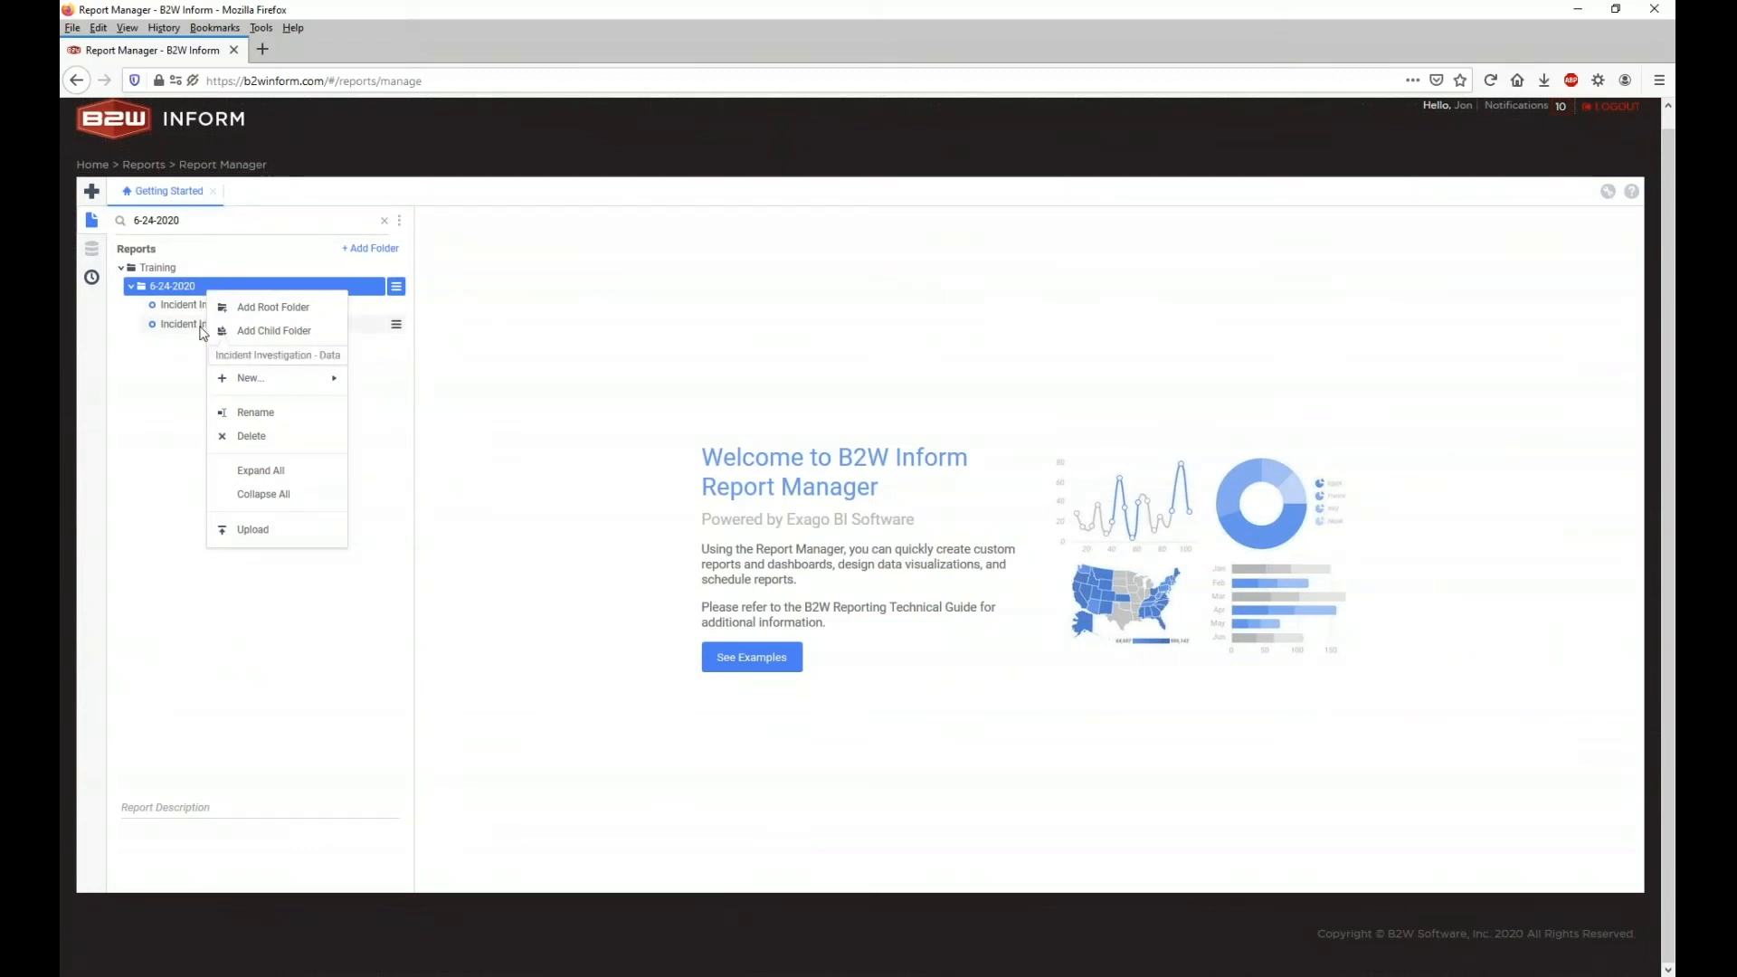
mouse_move(258, 378)
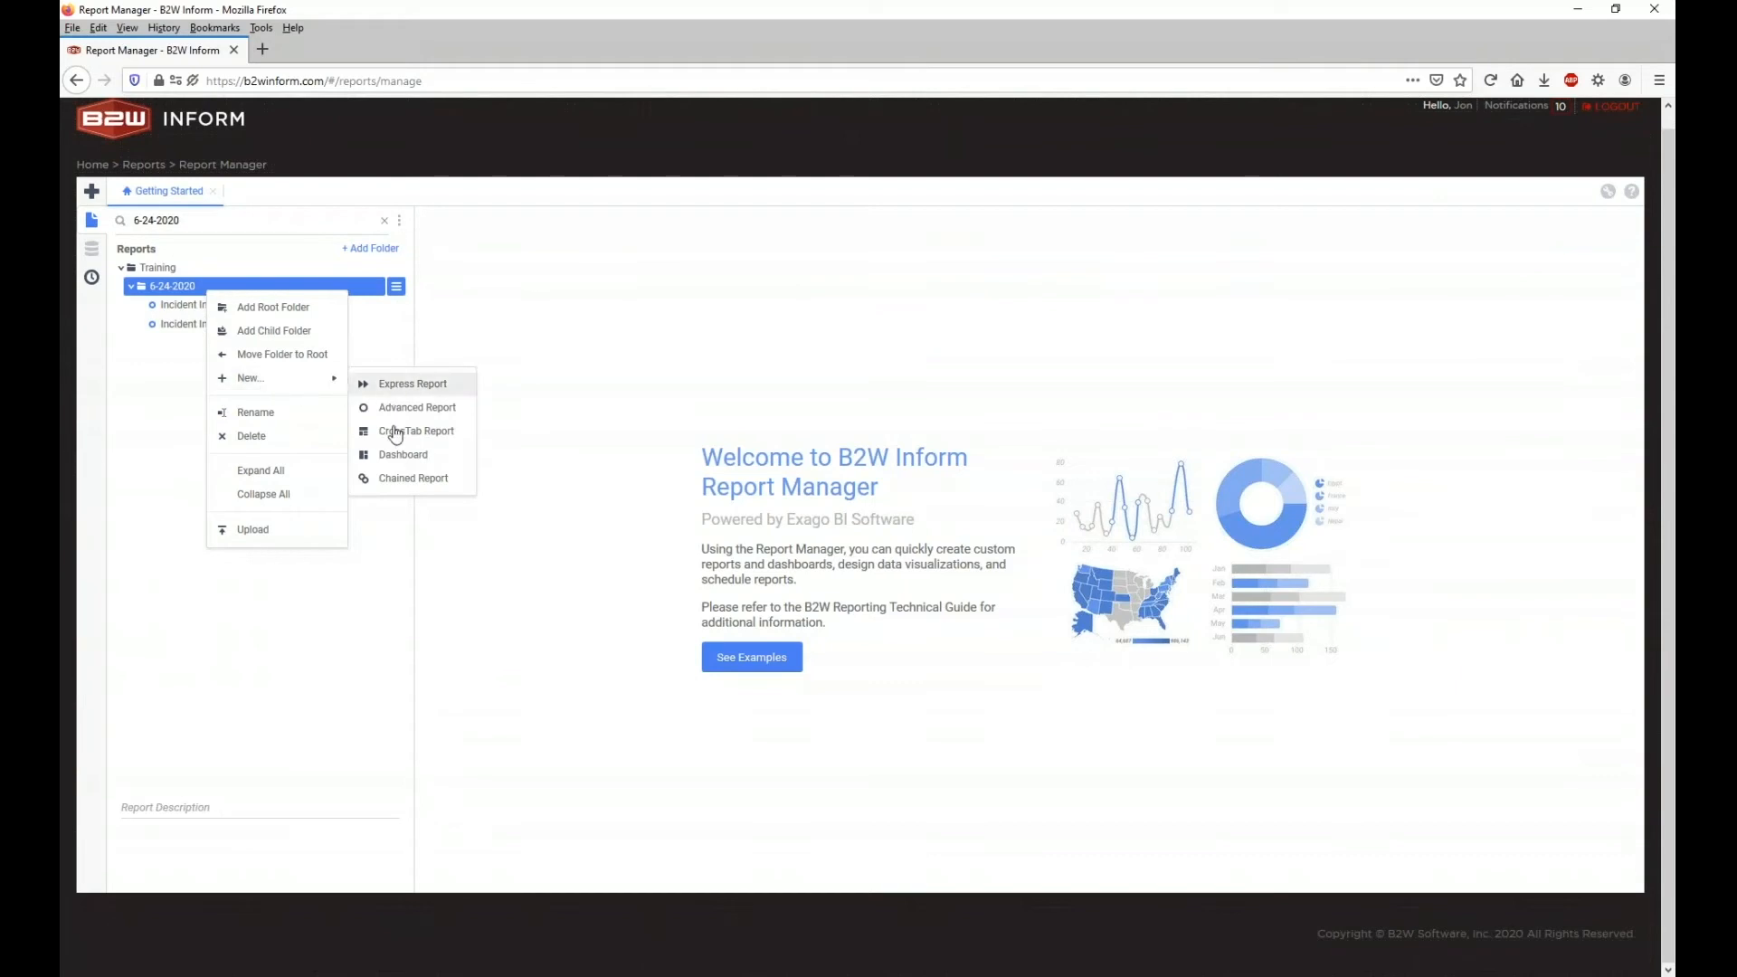
click(94, 192)
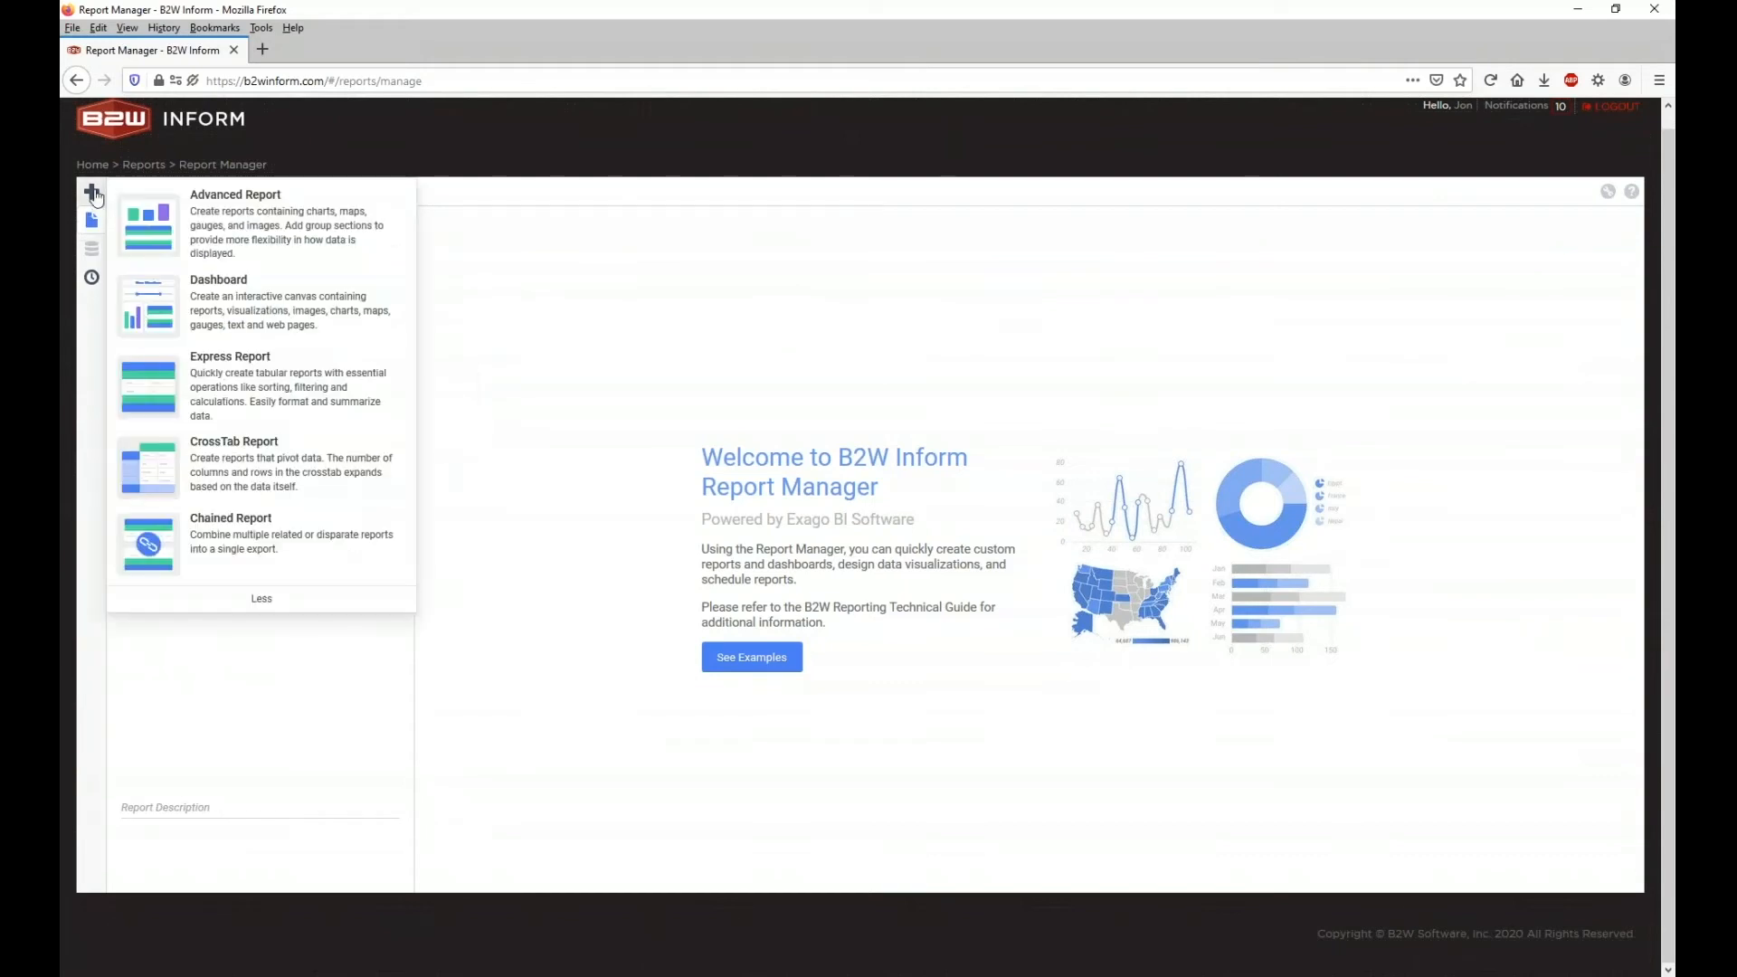
click(213, 238)
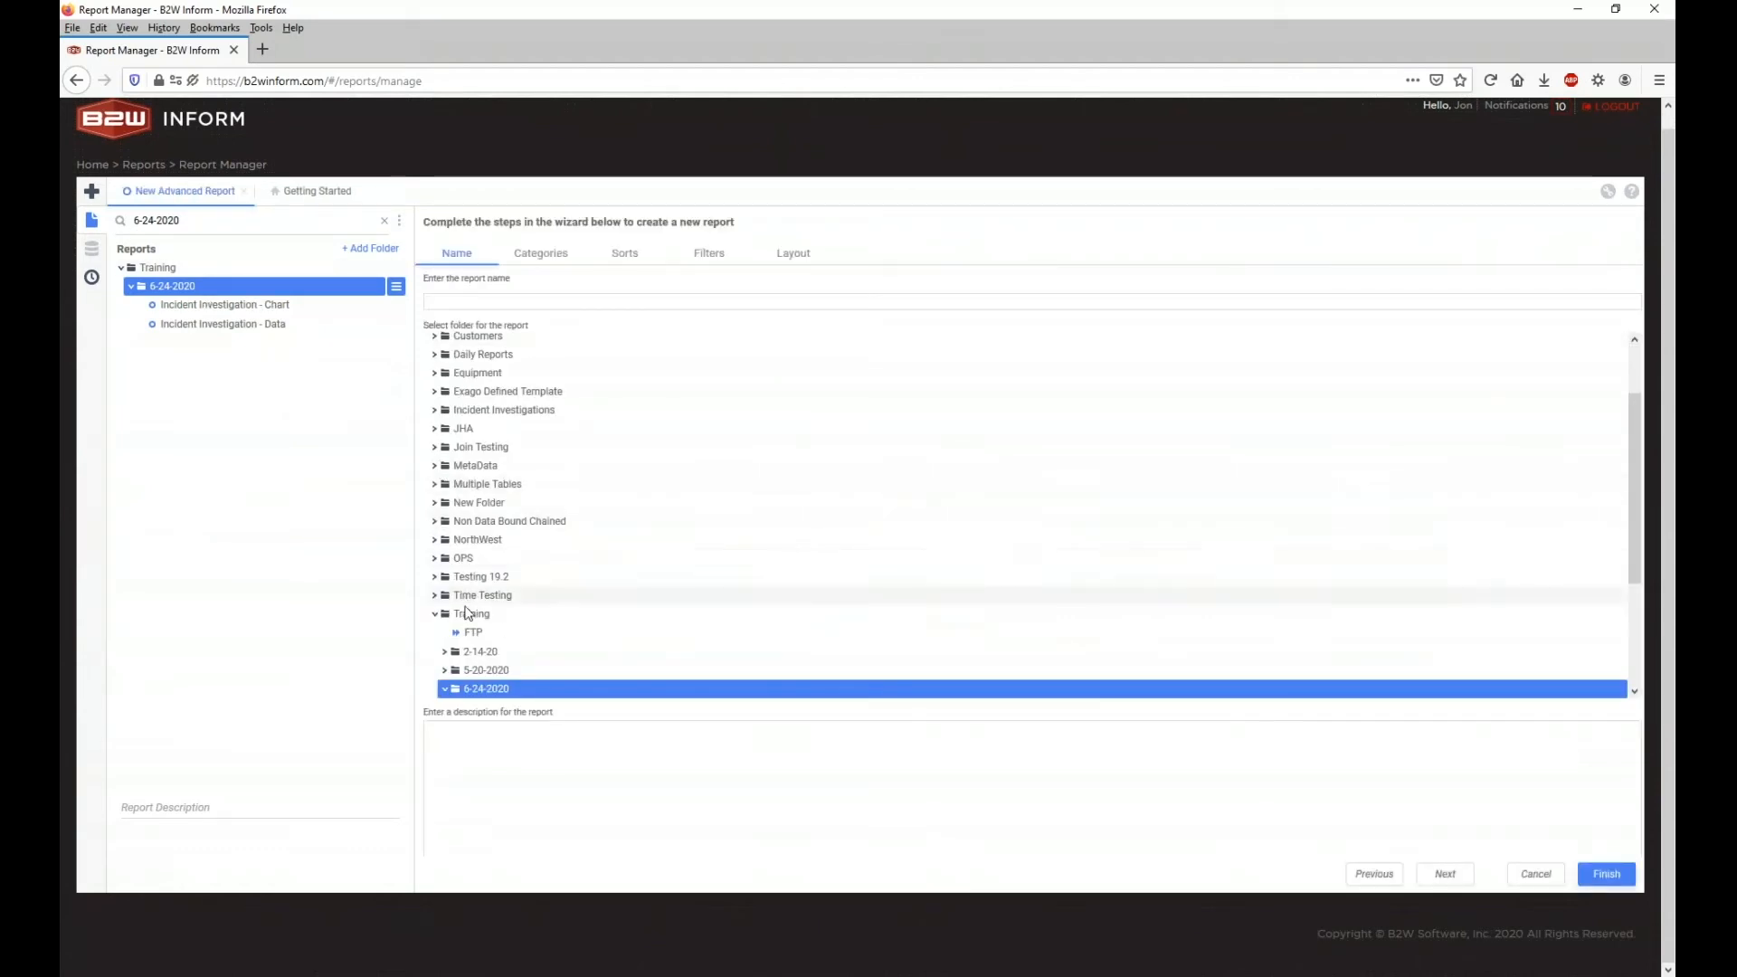
scroll(466, 552, down, 2)
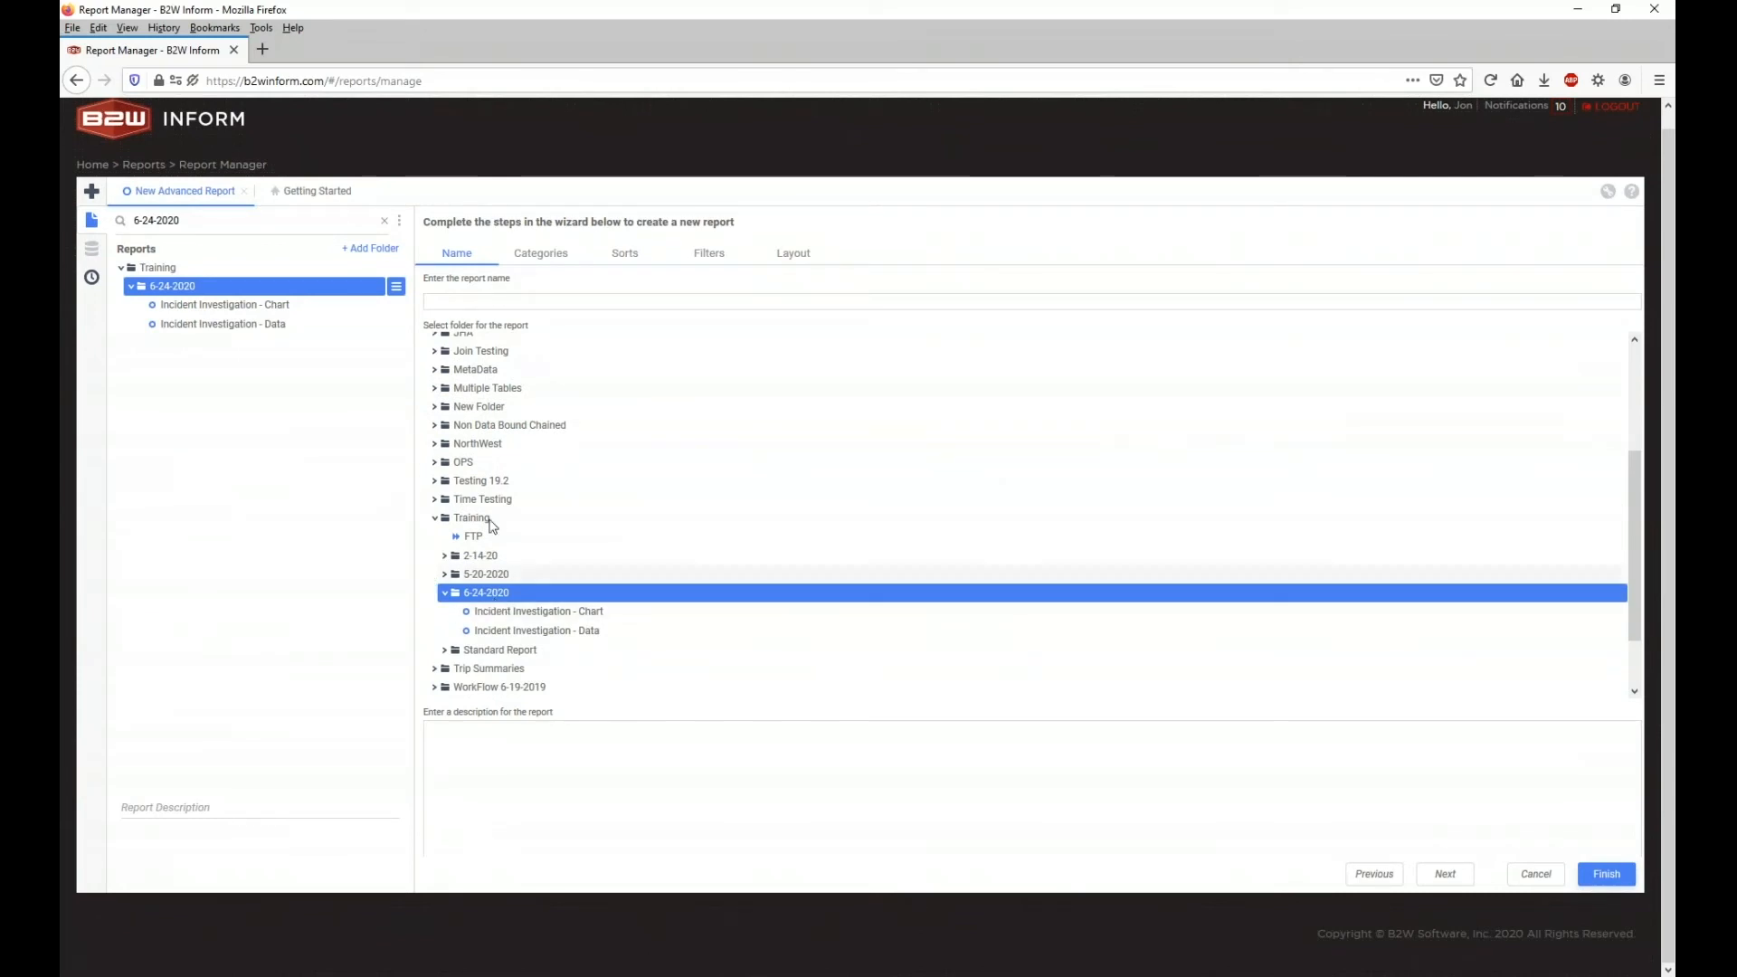
click(496, 301)
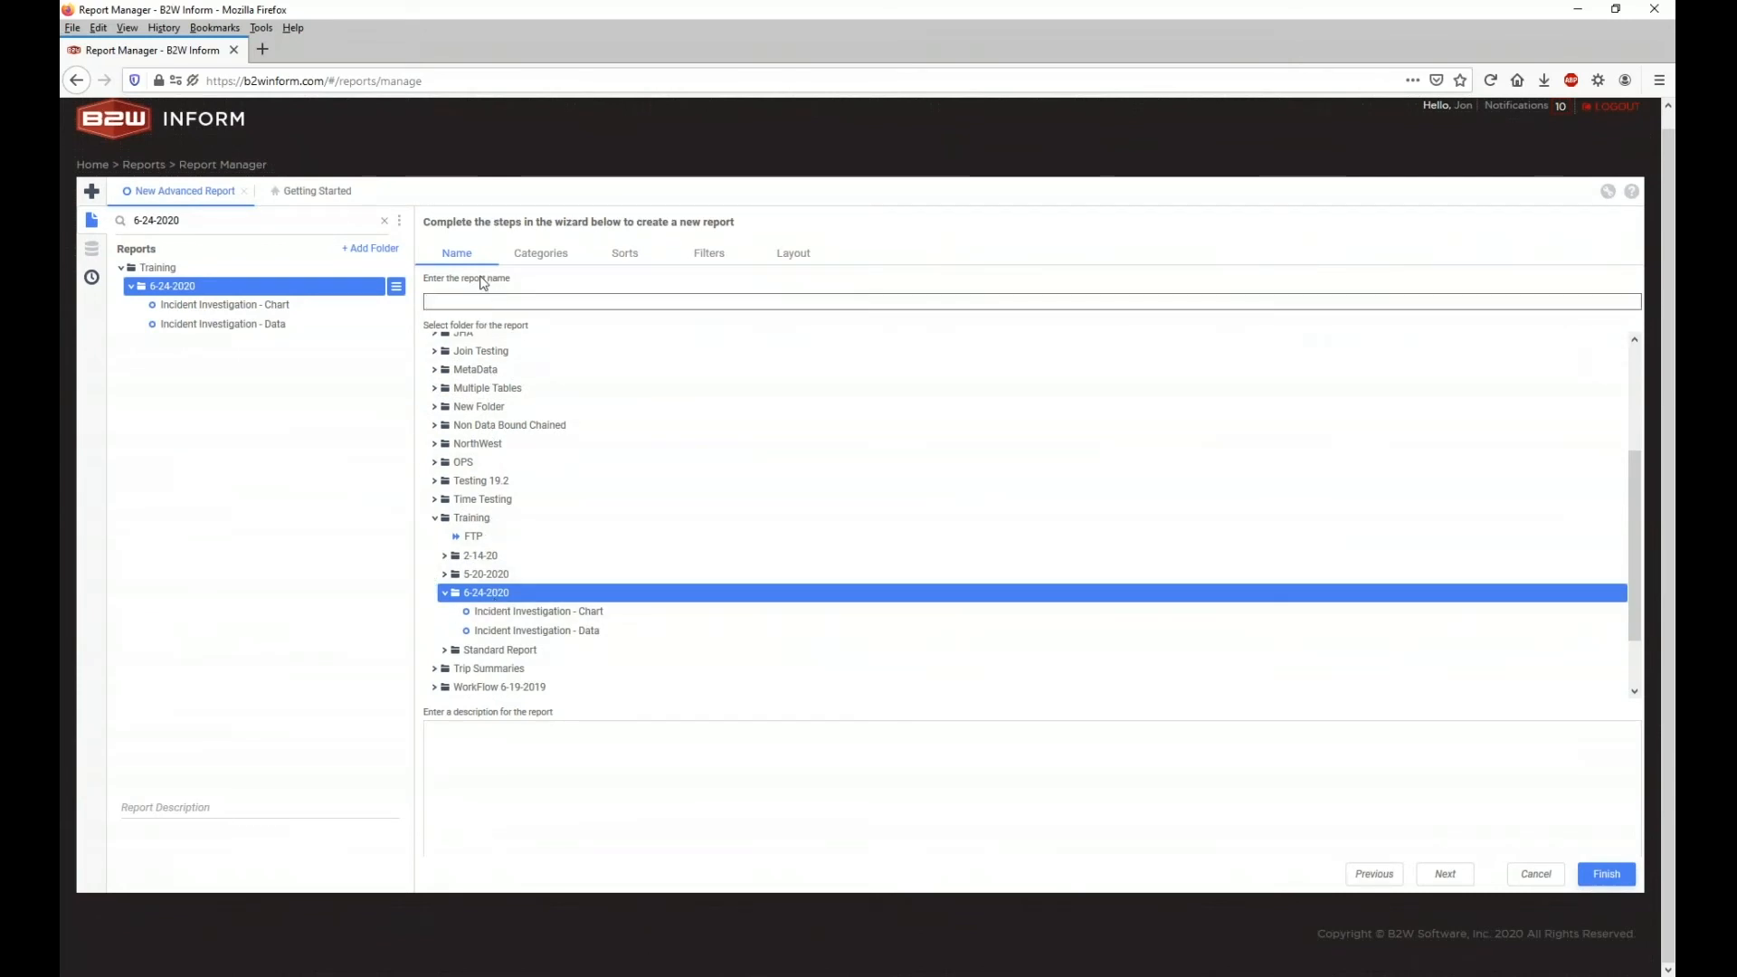
text(Webinar - 6-24)
click(868, 811)
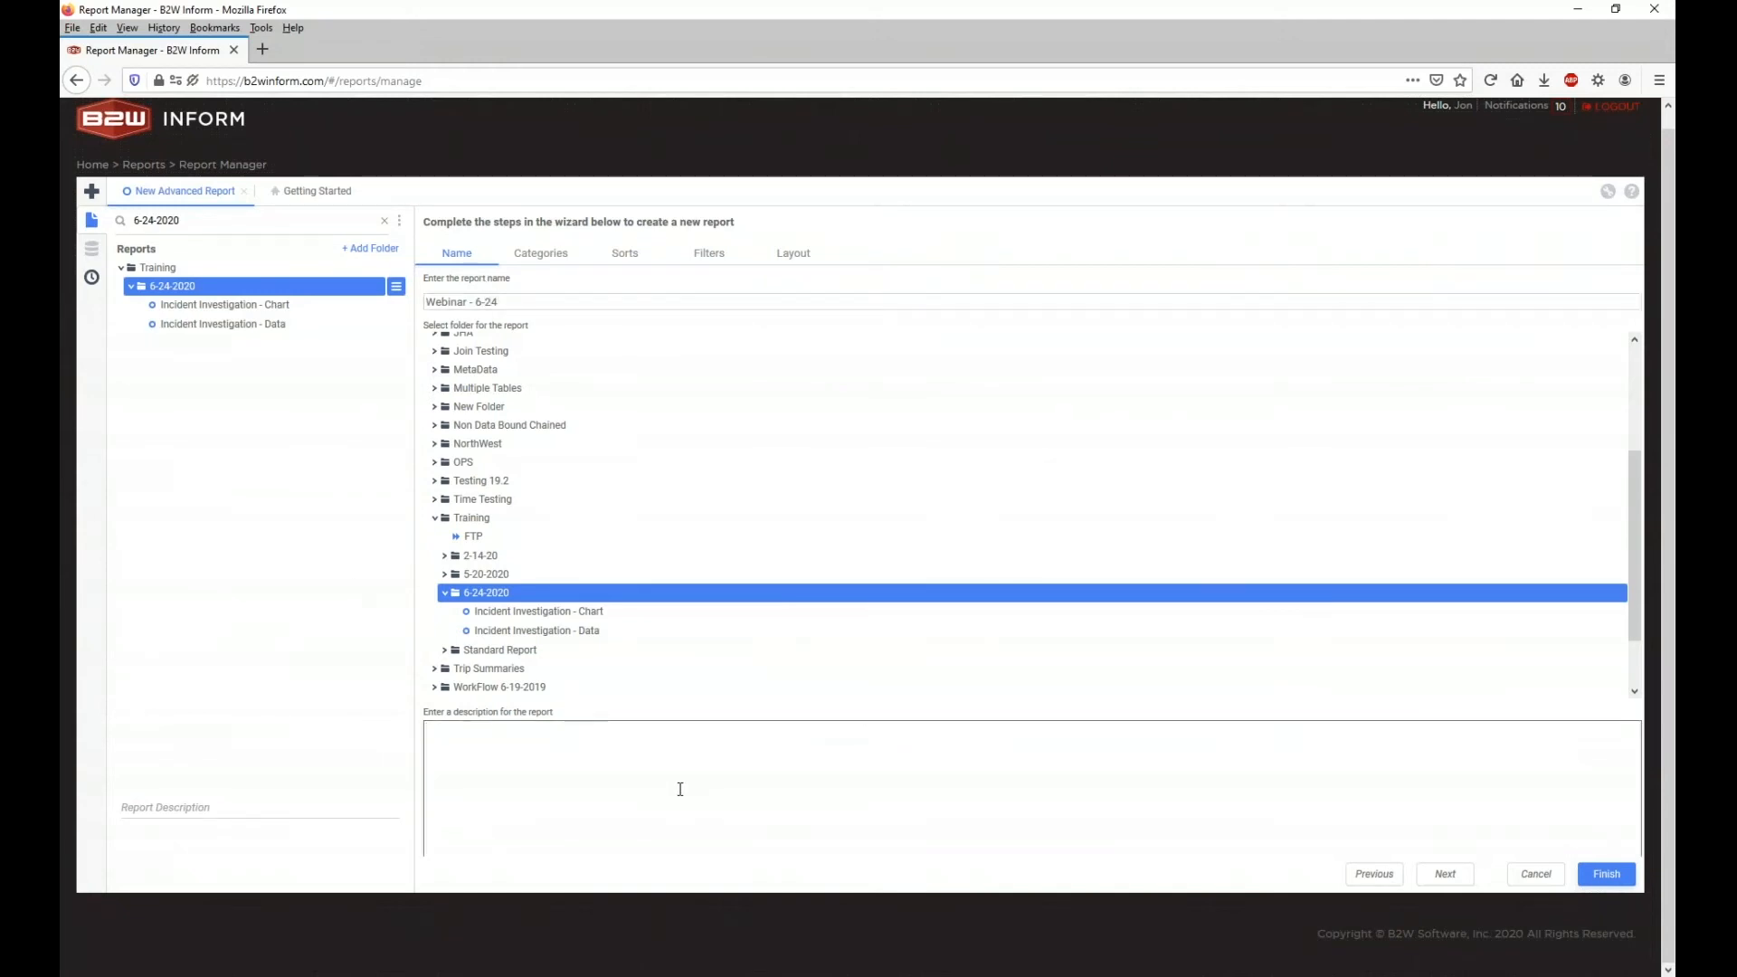
click(530, 261)
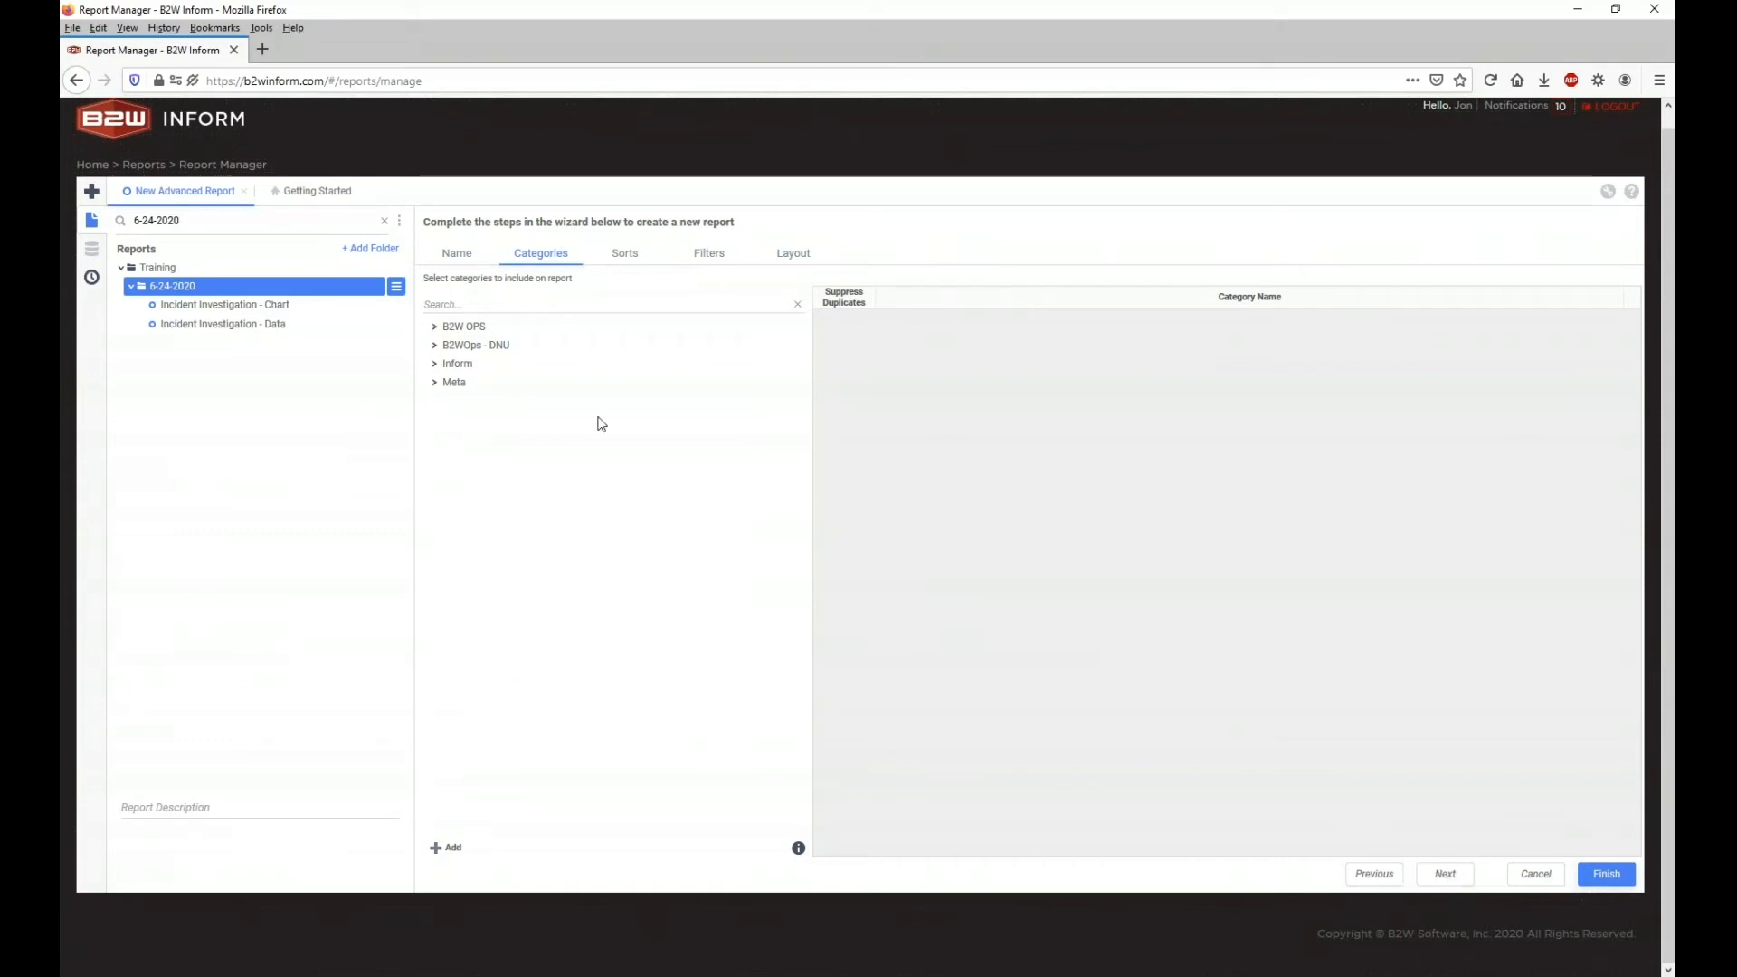
click(94, 226)
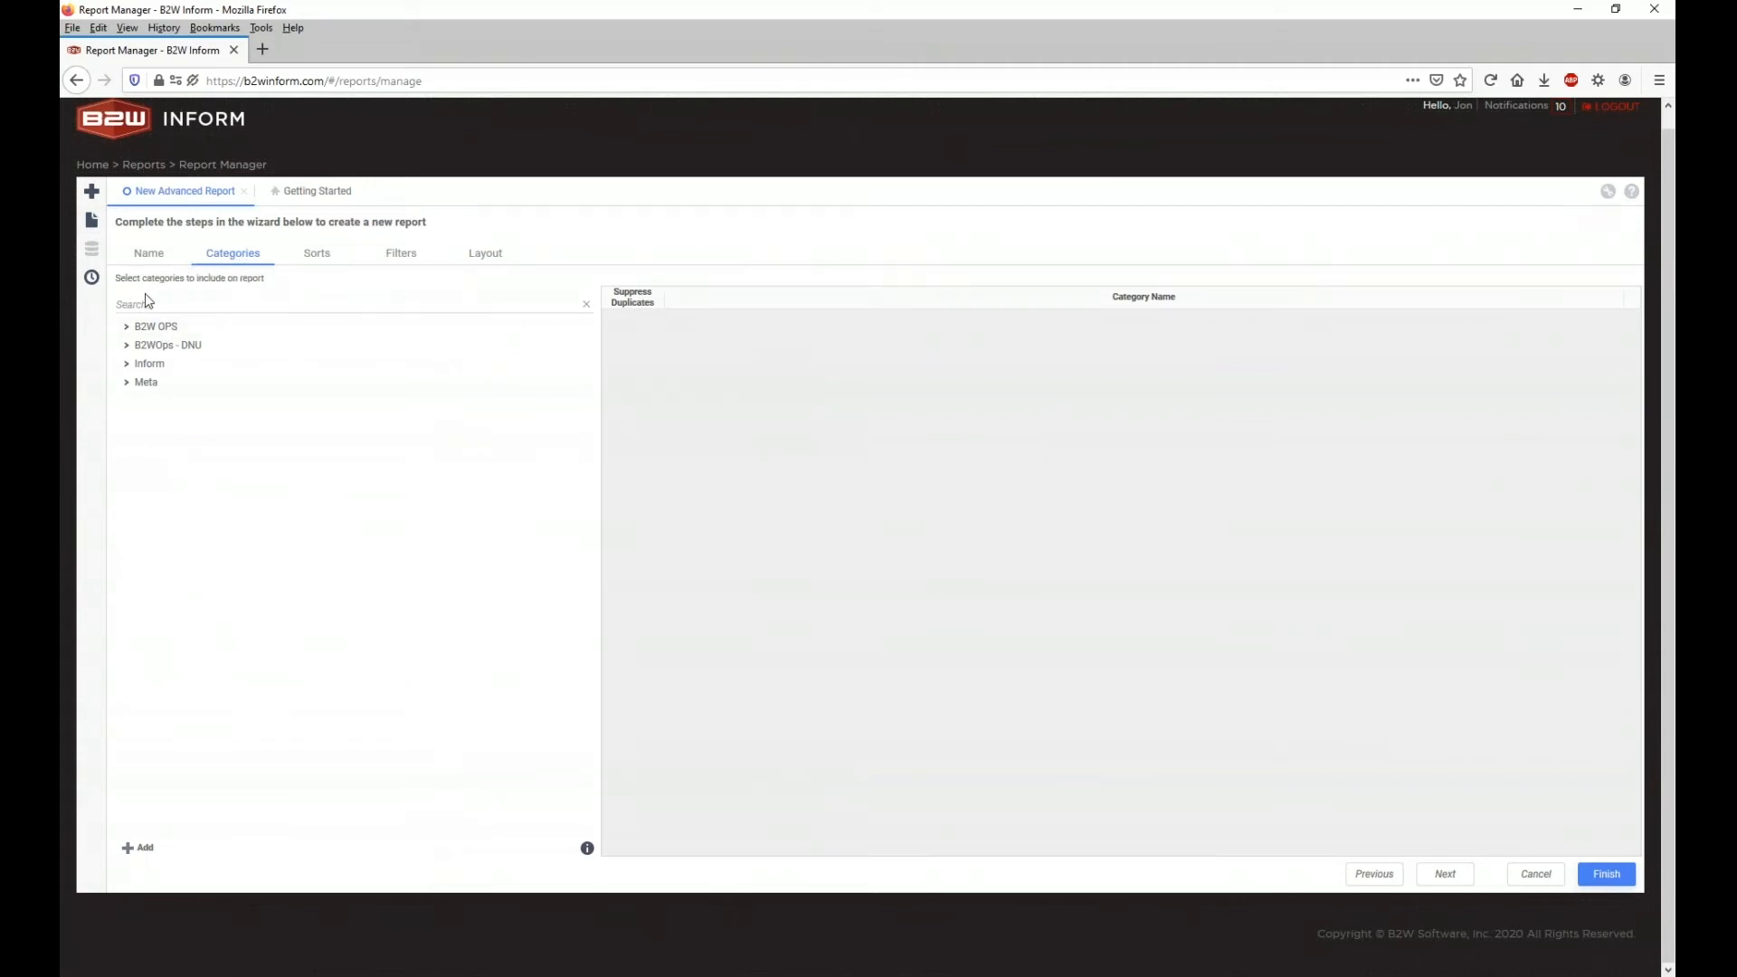
click(140, 328)
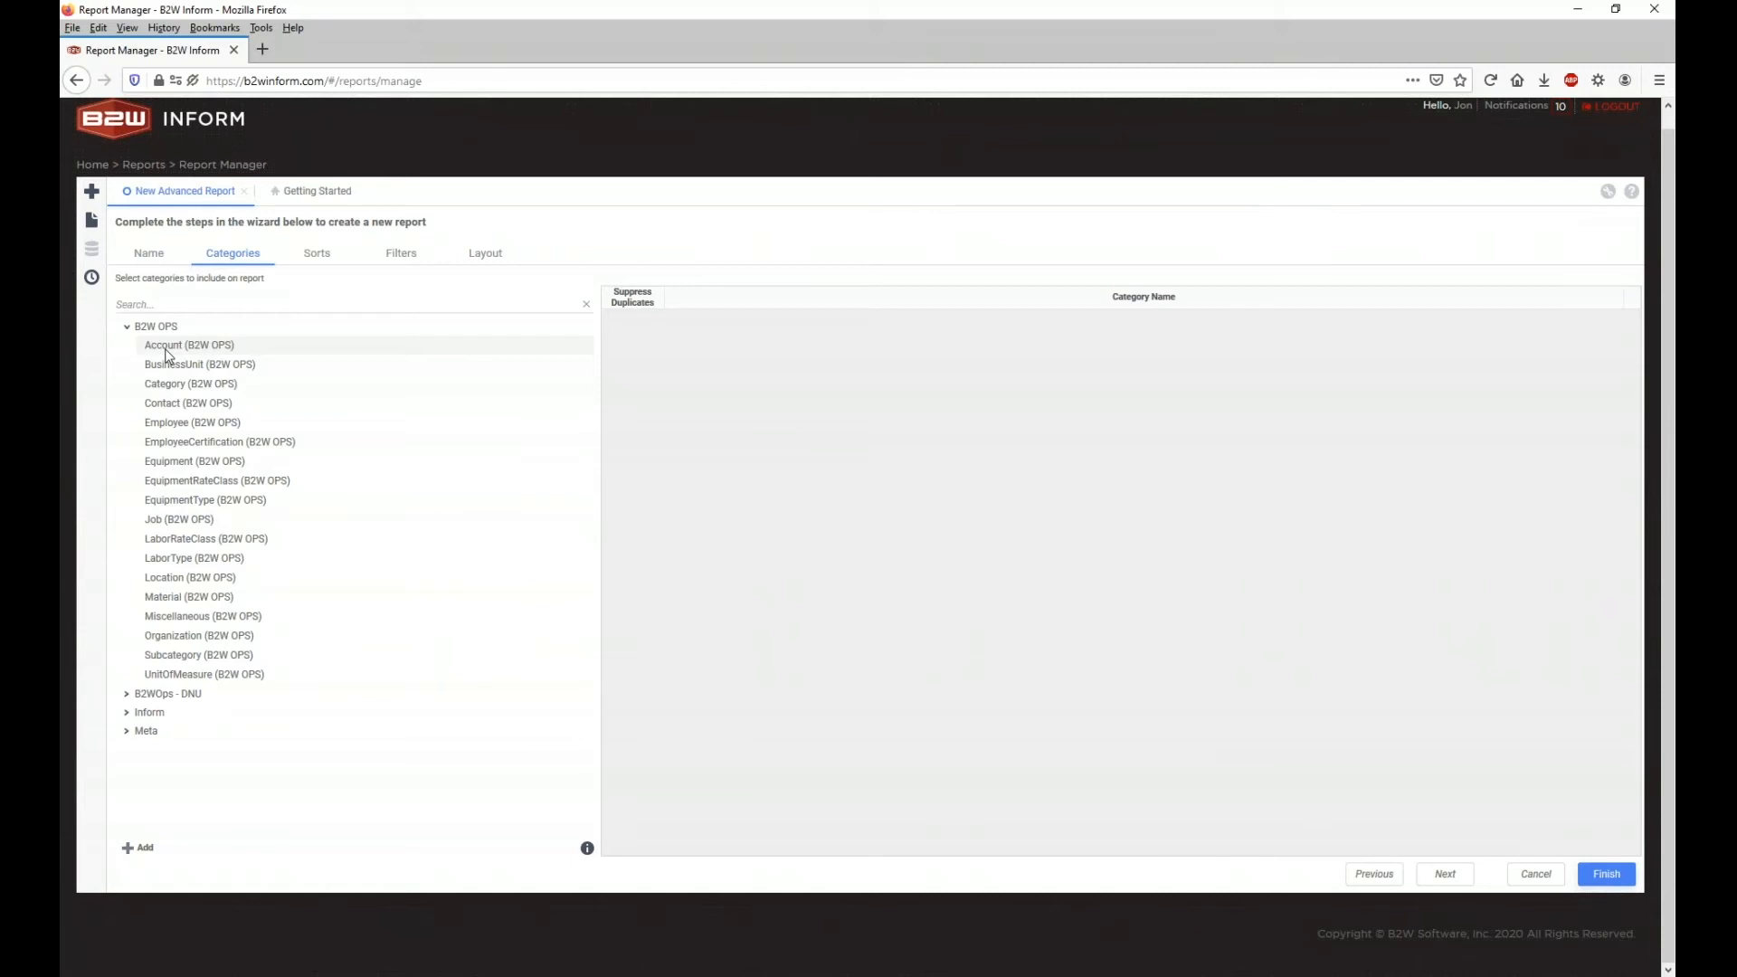
click(127, 330)
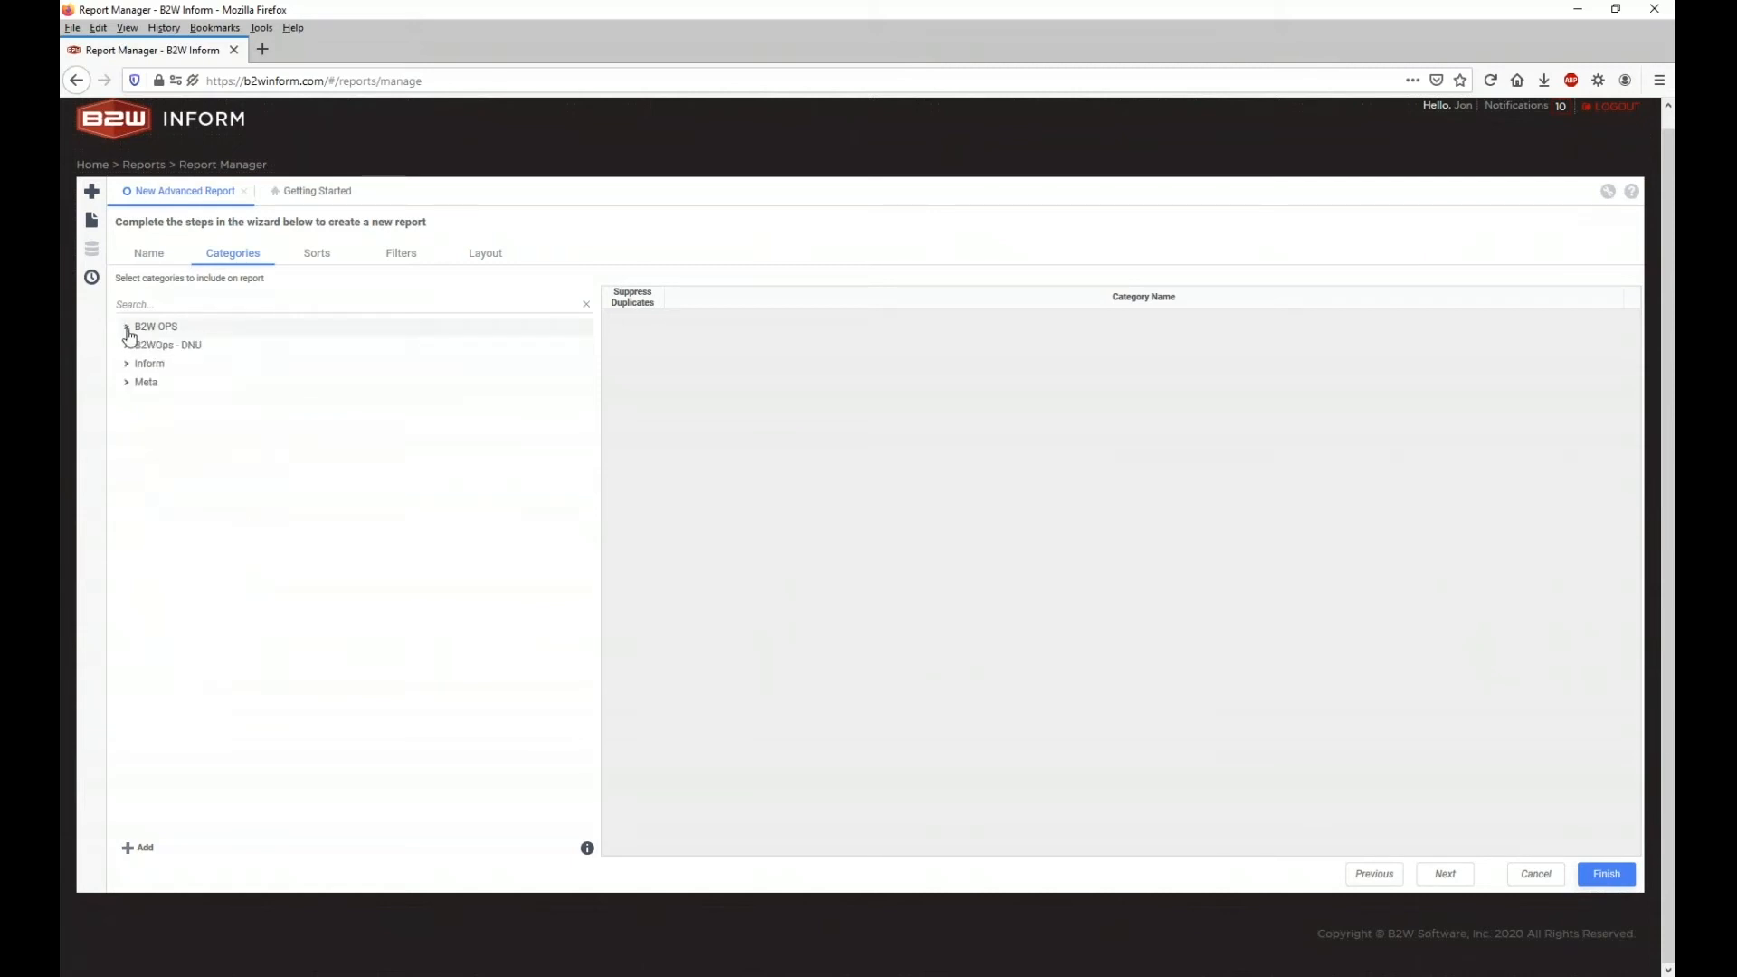
click(126, 383)
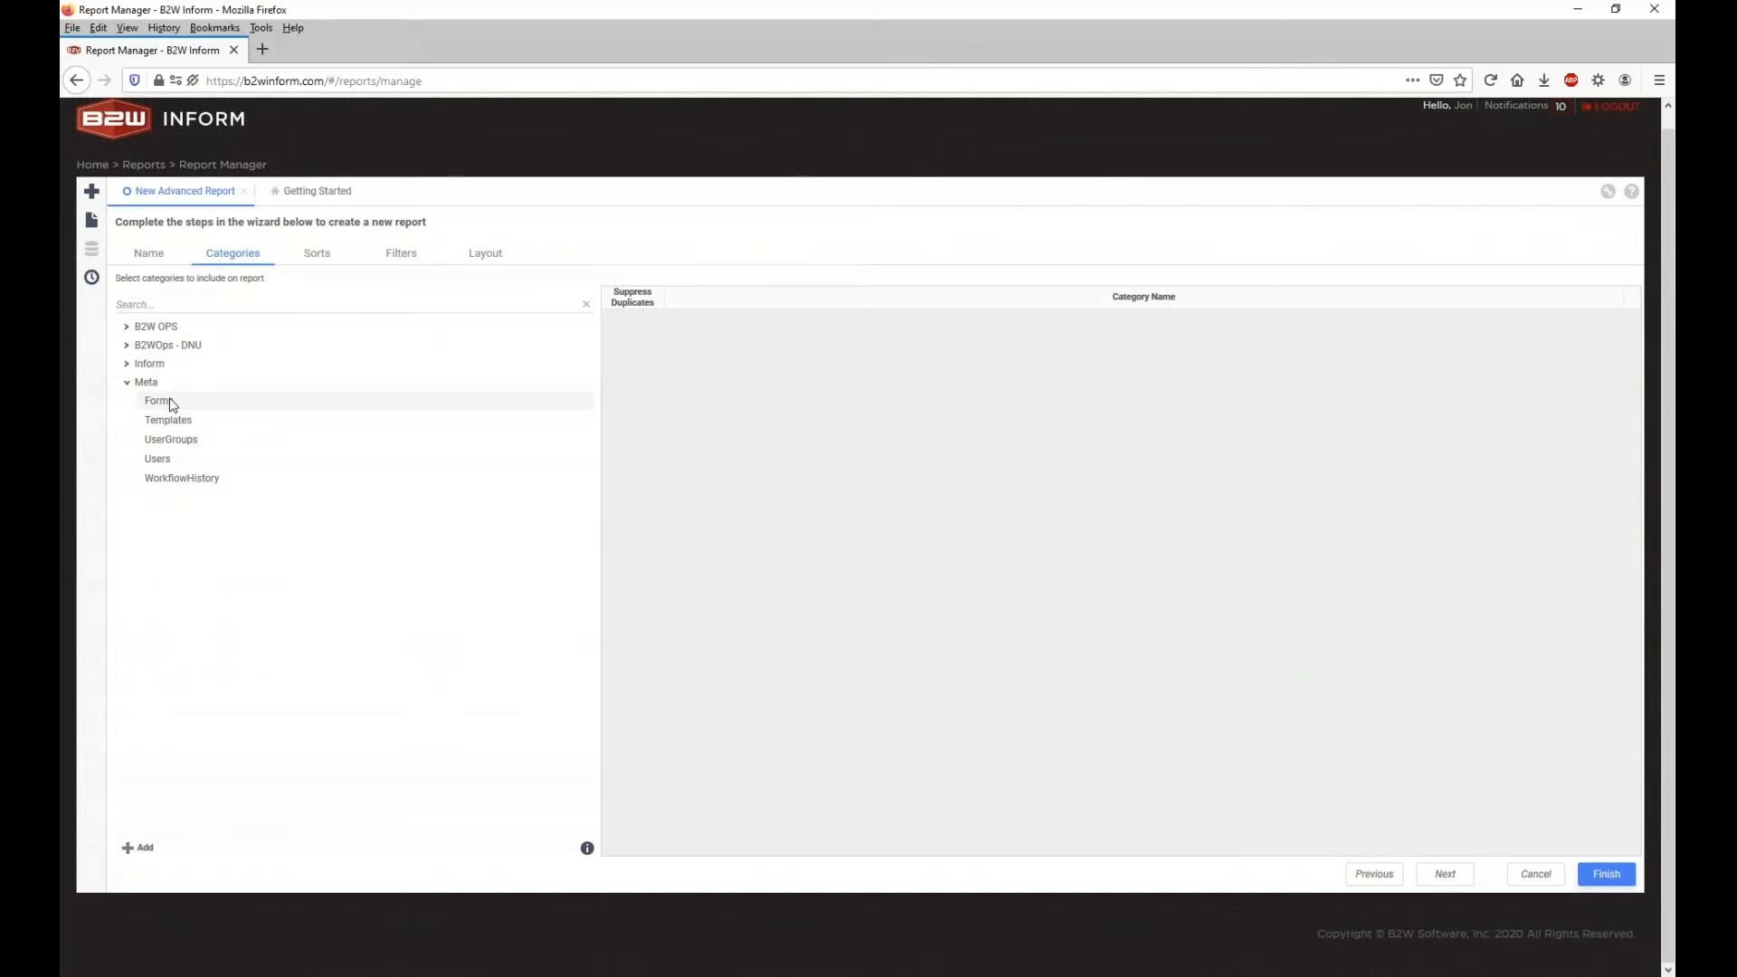
click(127, 382)
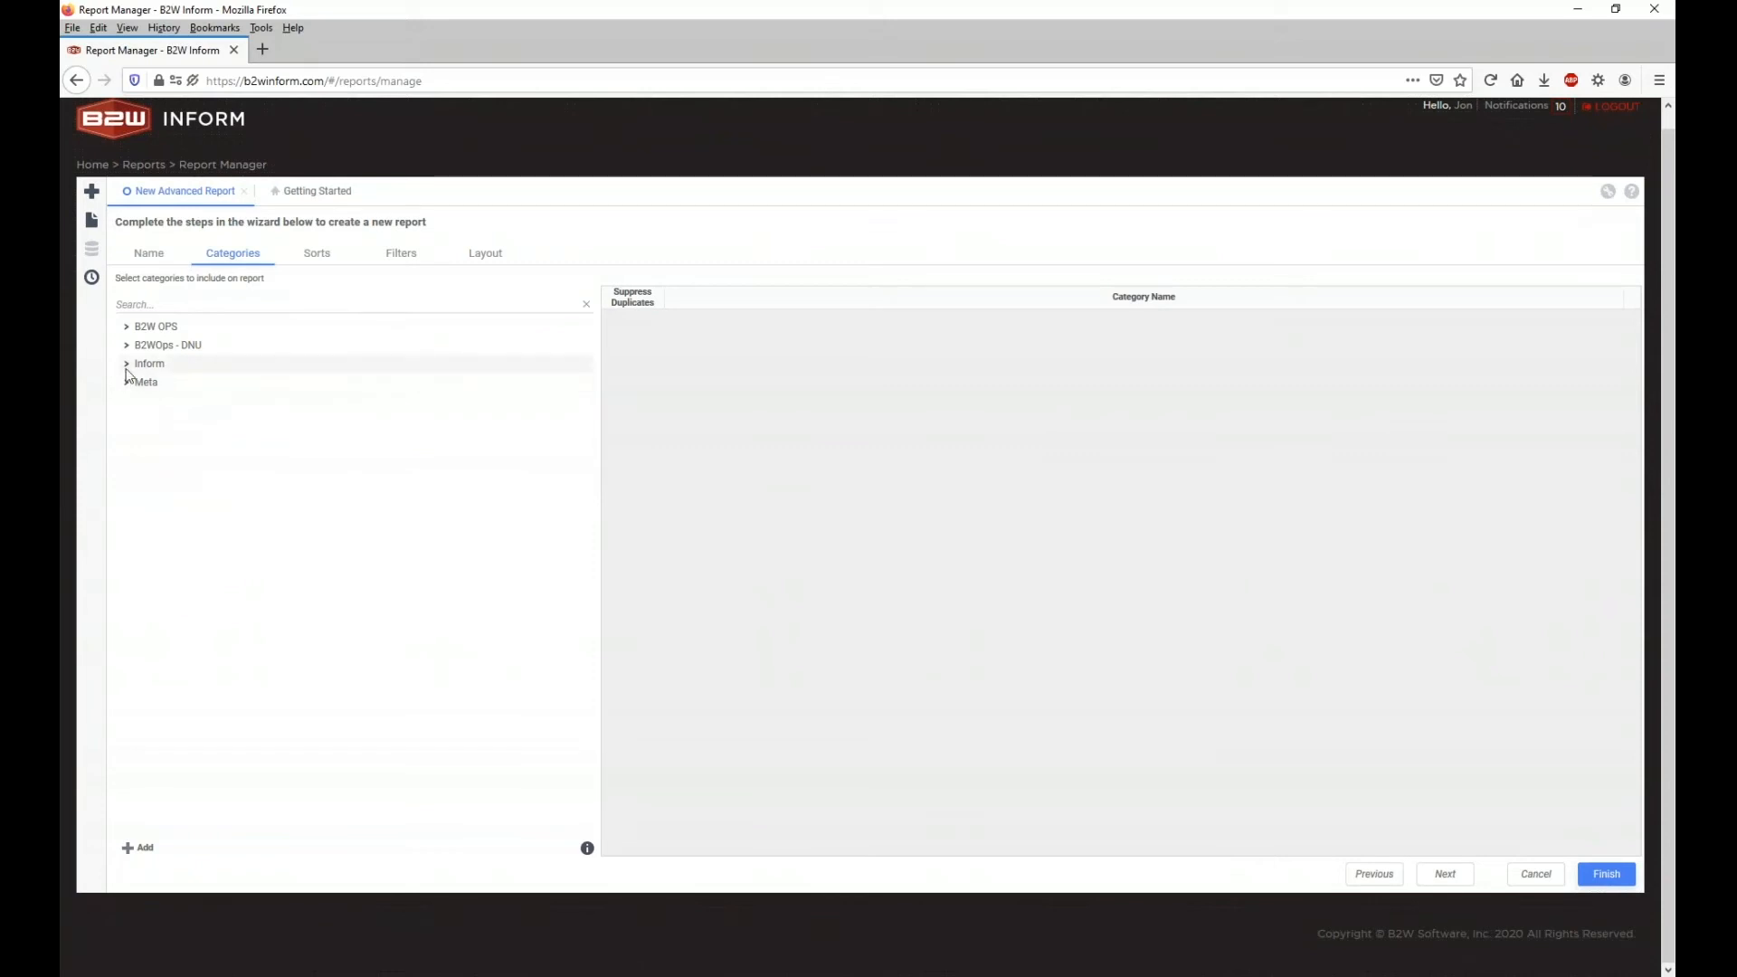
click(127, 372)
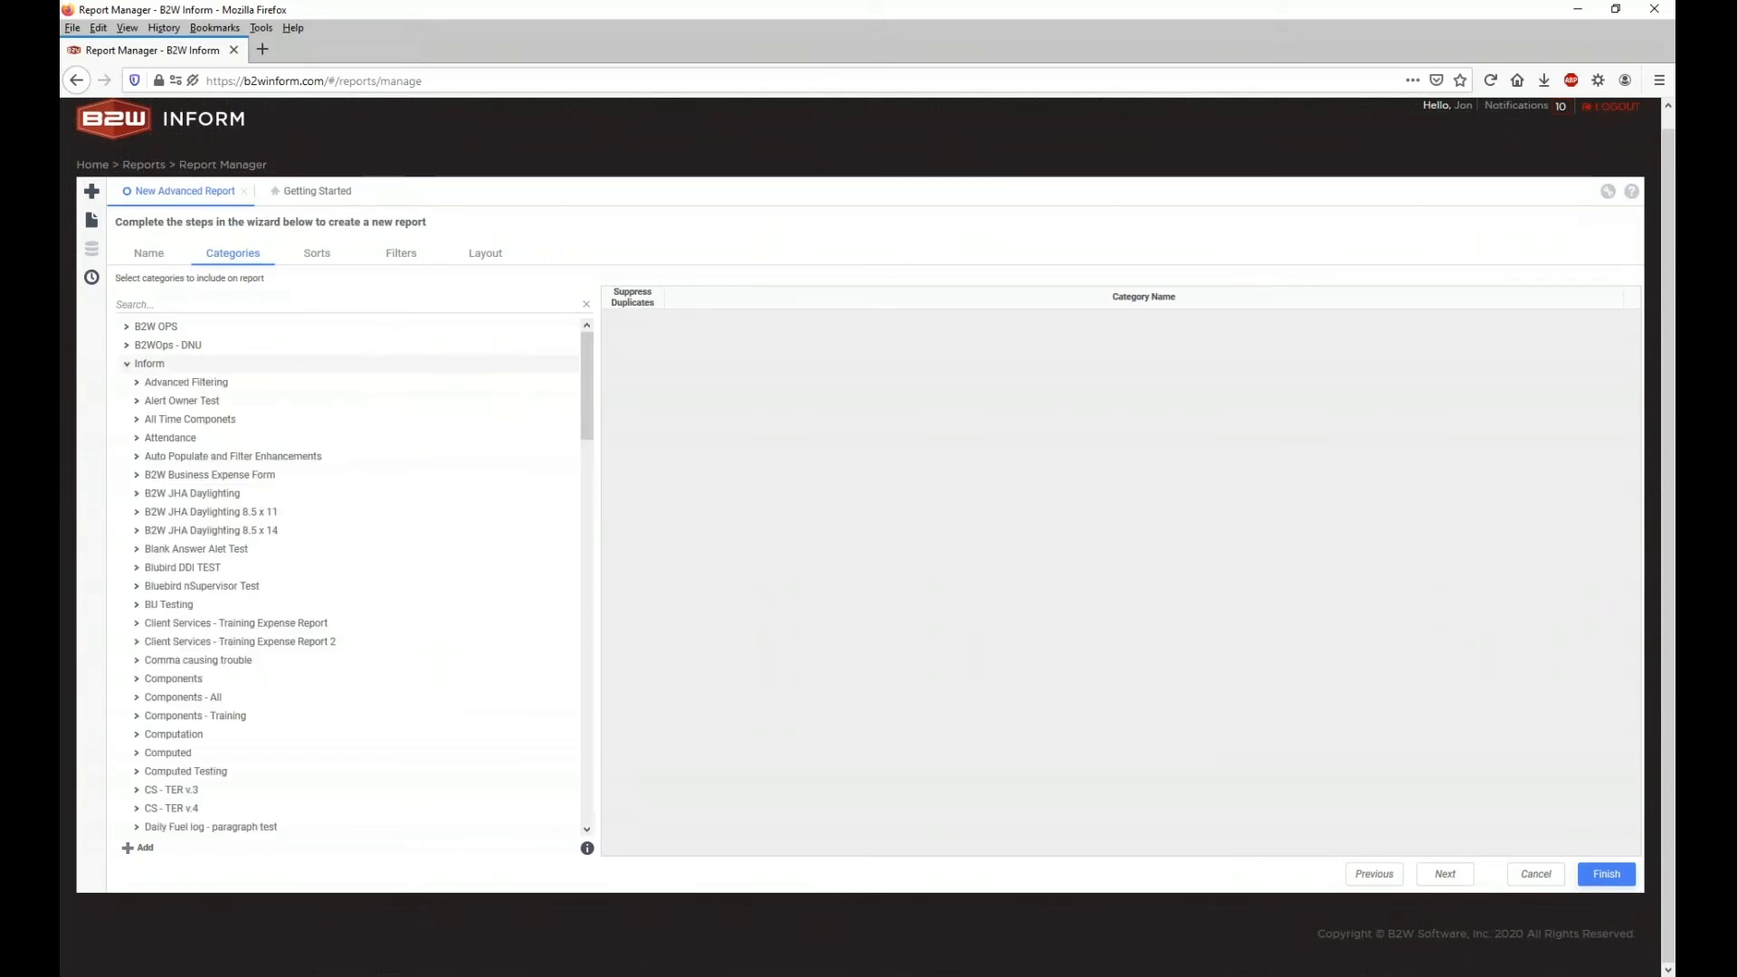
scroll(197, 466, down, 6)
scroll(197, 466, up, 10)
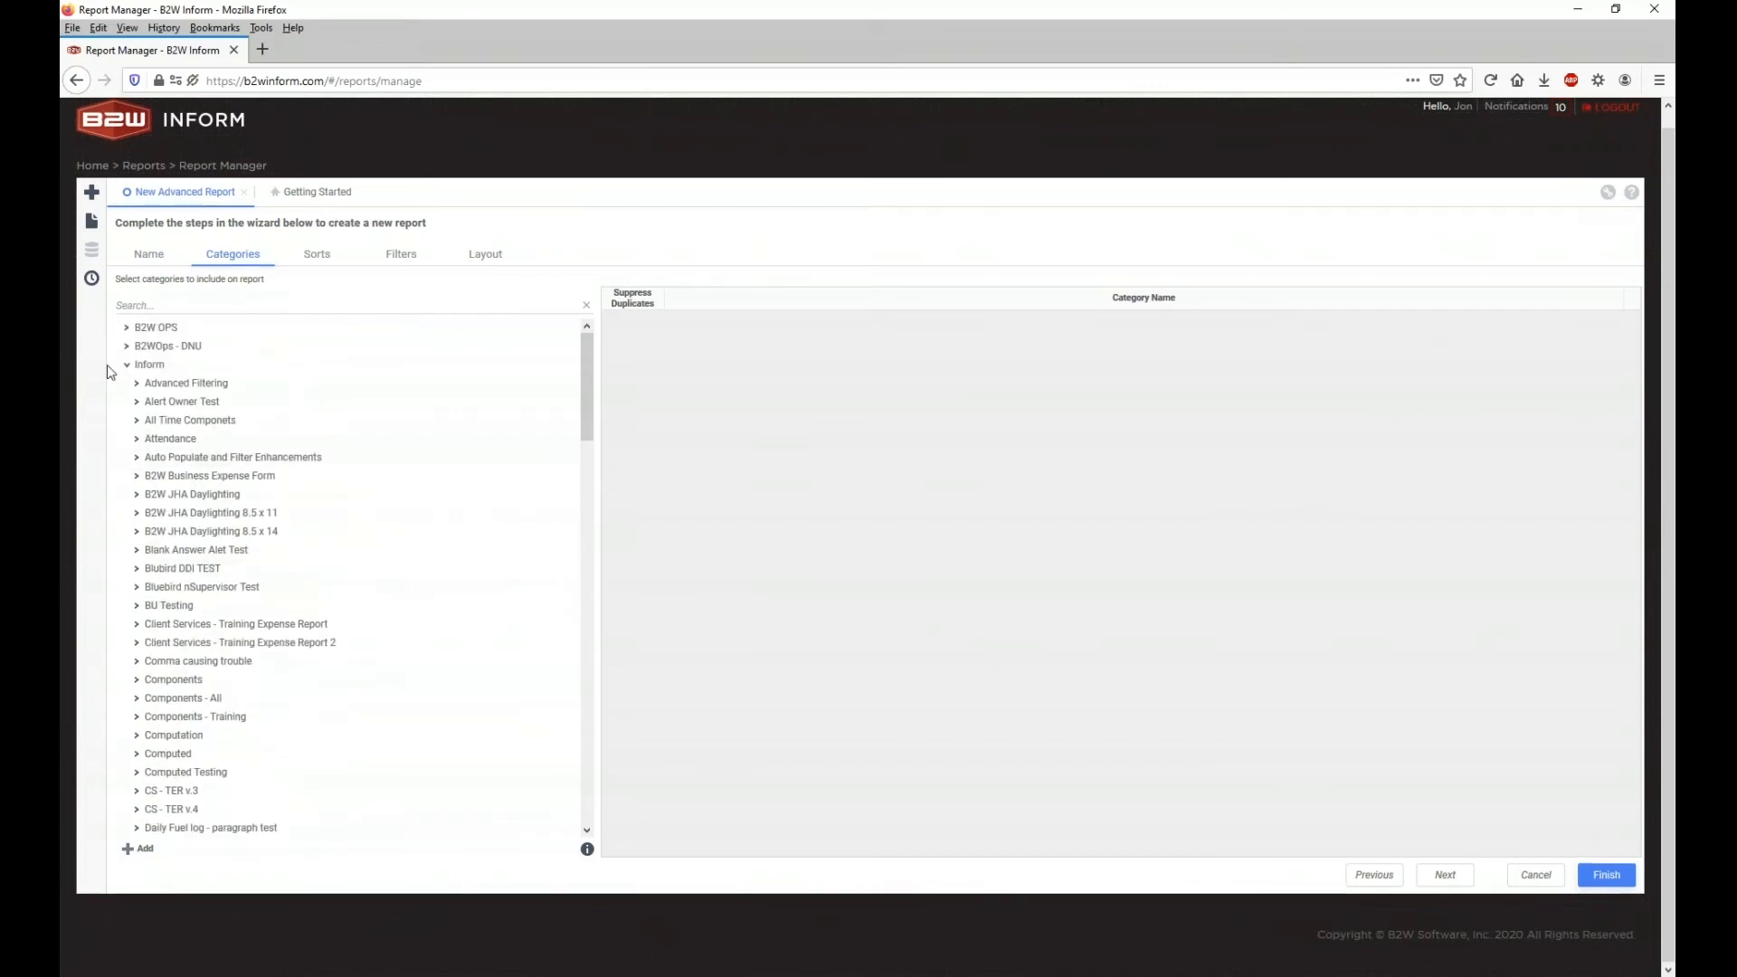
scroll(109, 372, up, 1)
click(127, 381)
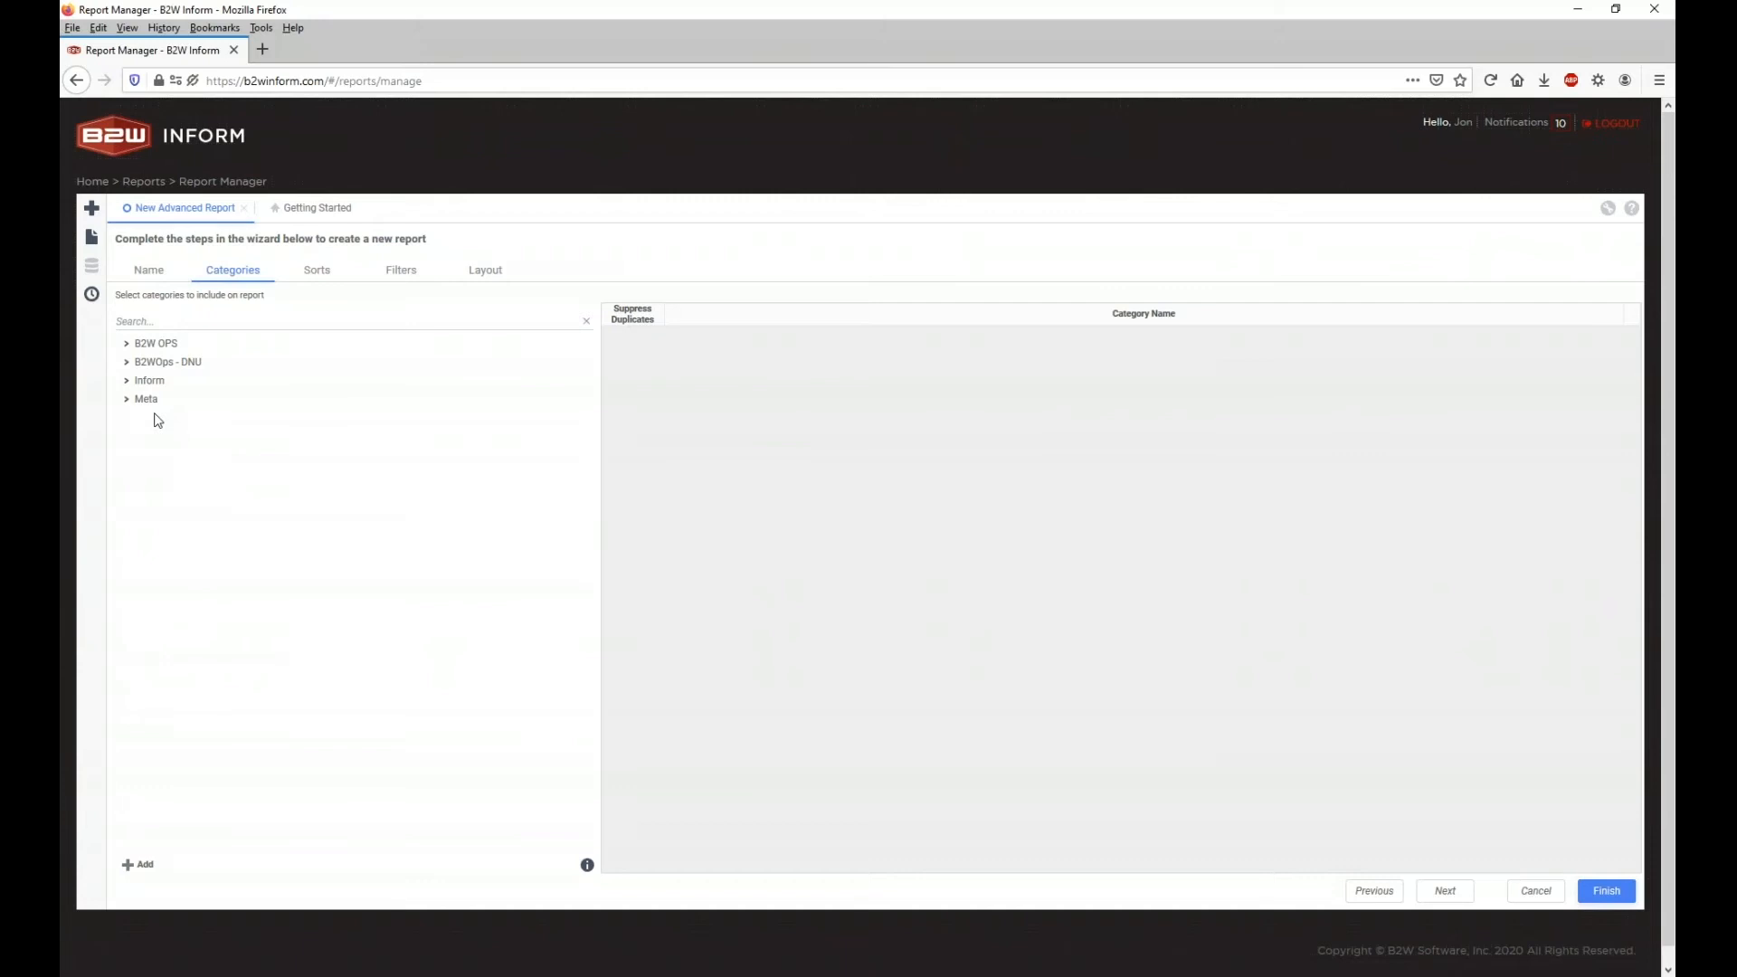
click(138, 403)
drag(138, 419, 769, 399)
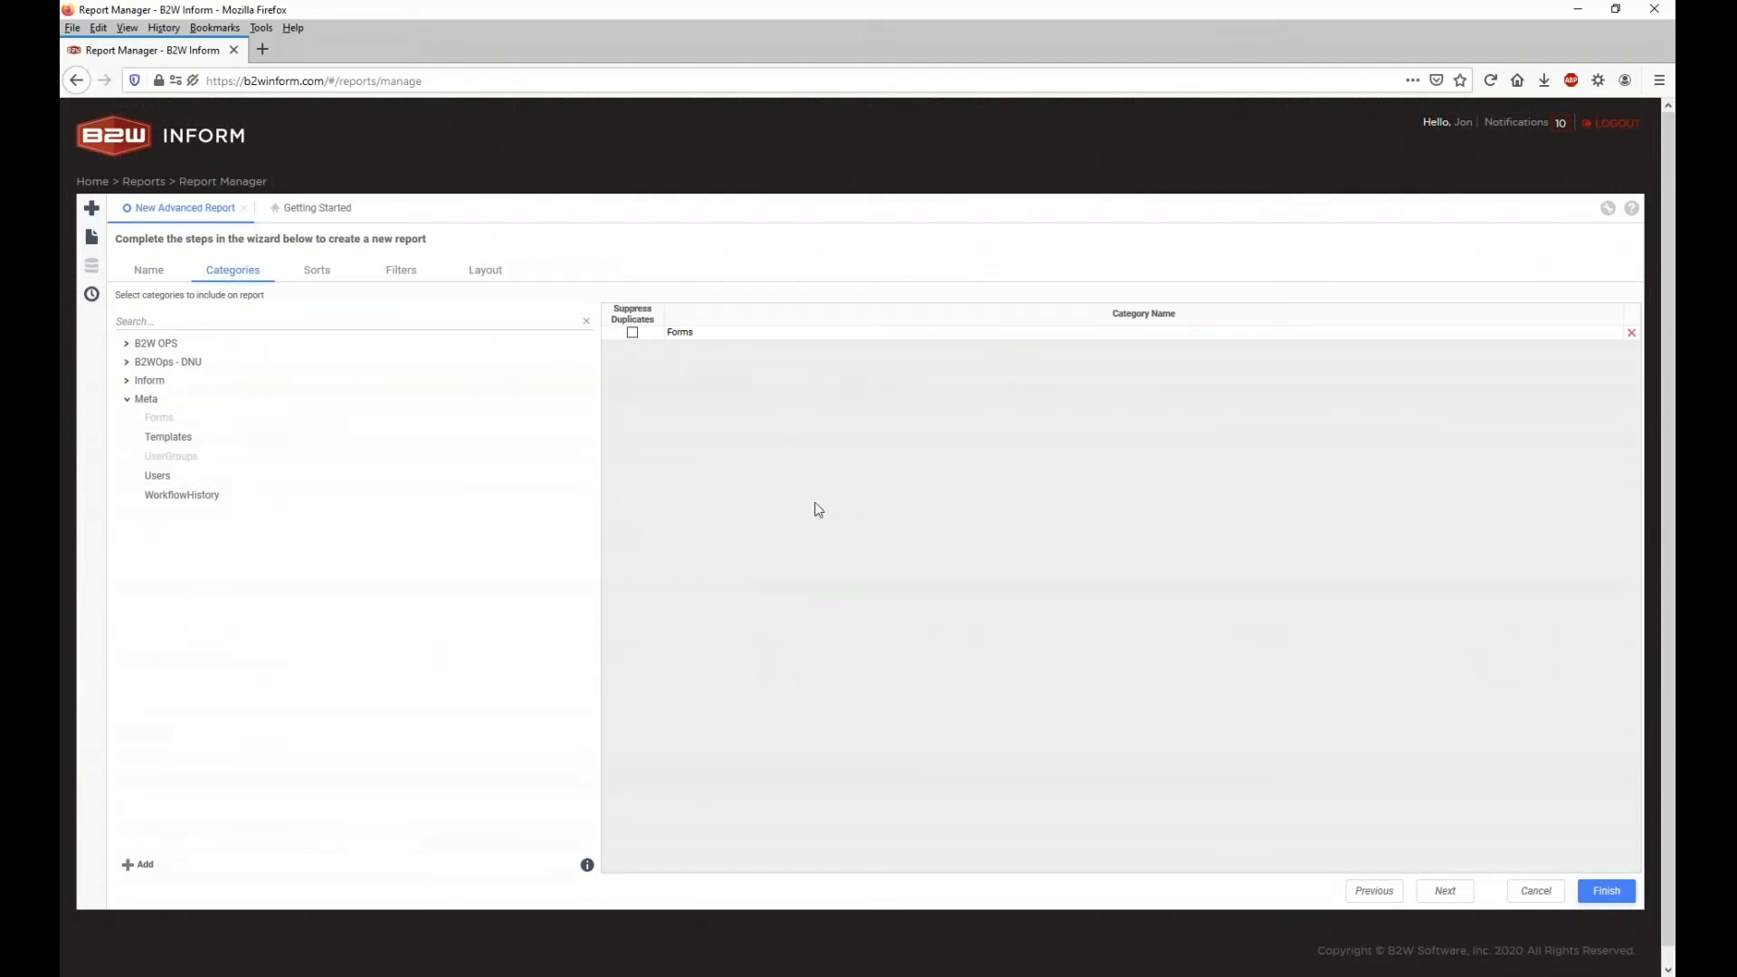
click(323, 280)
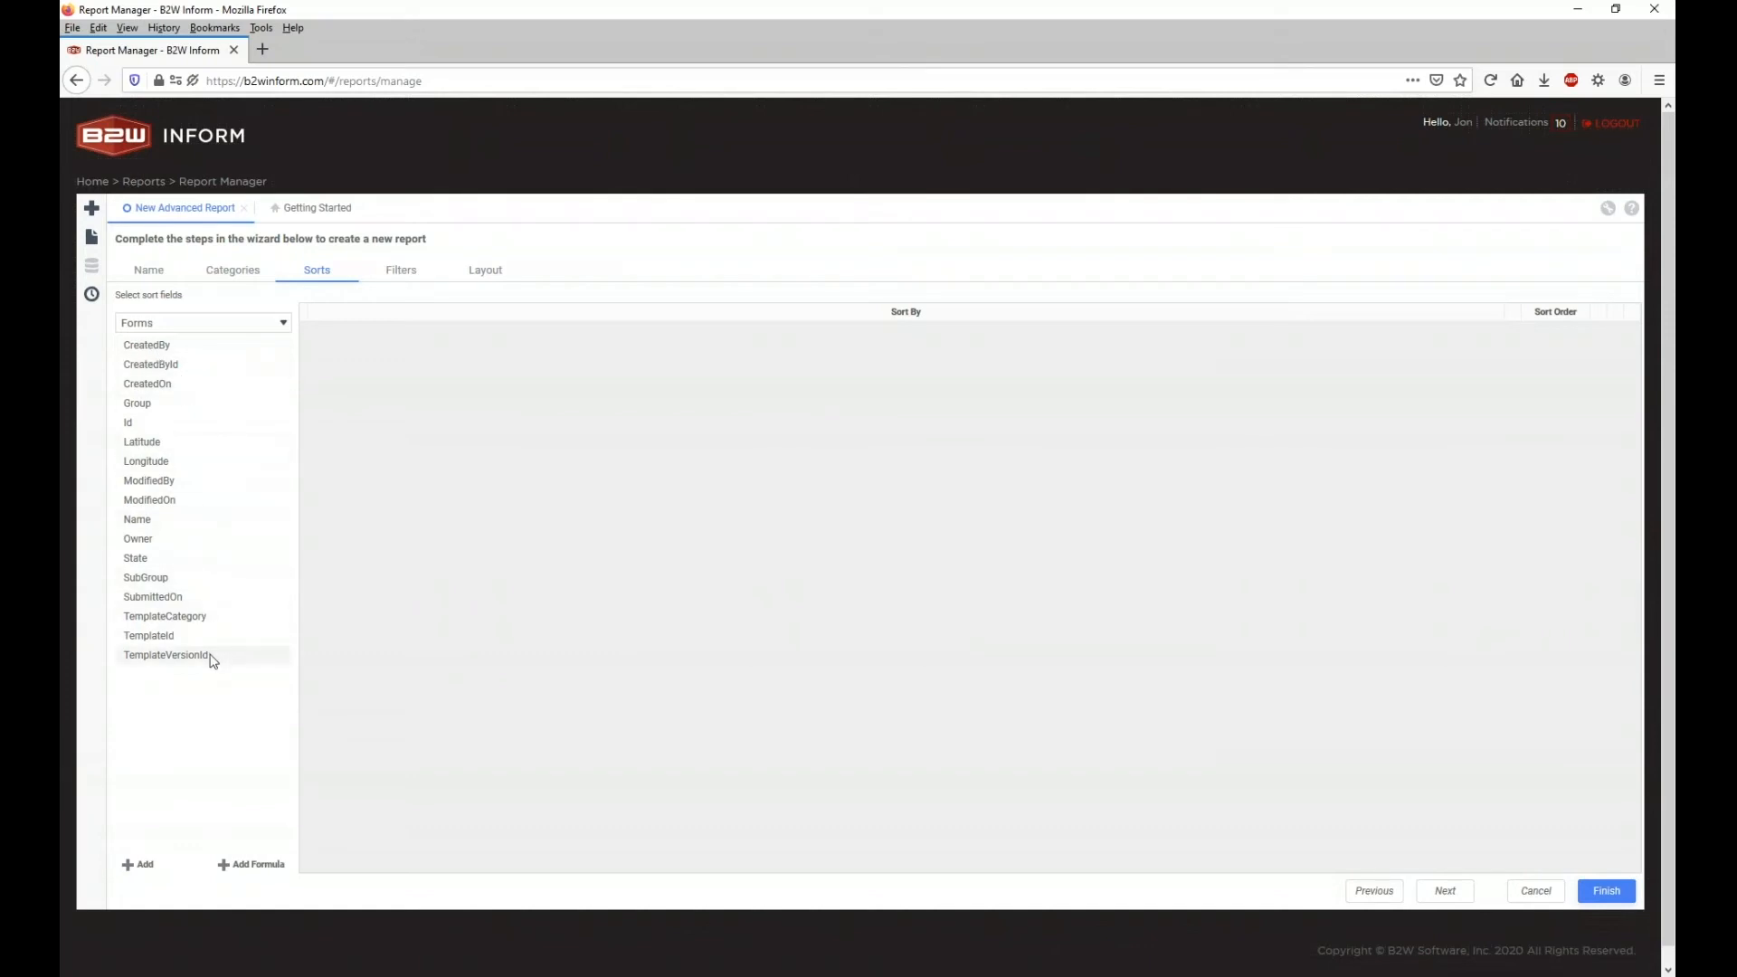
click(231, 277)
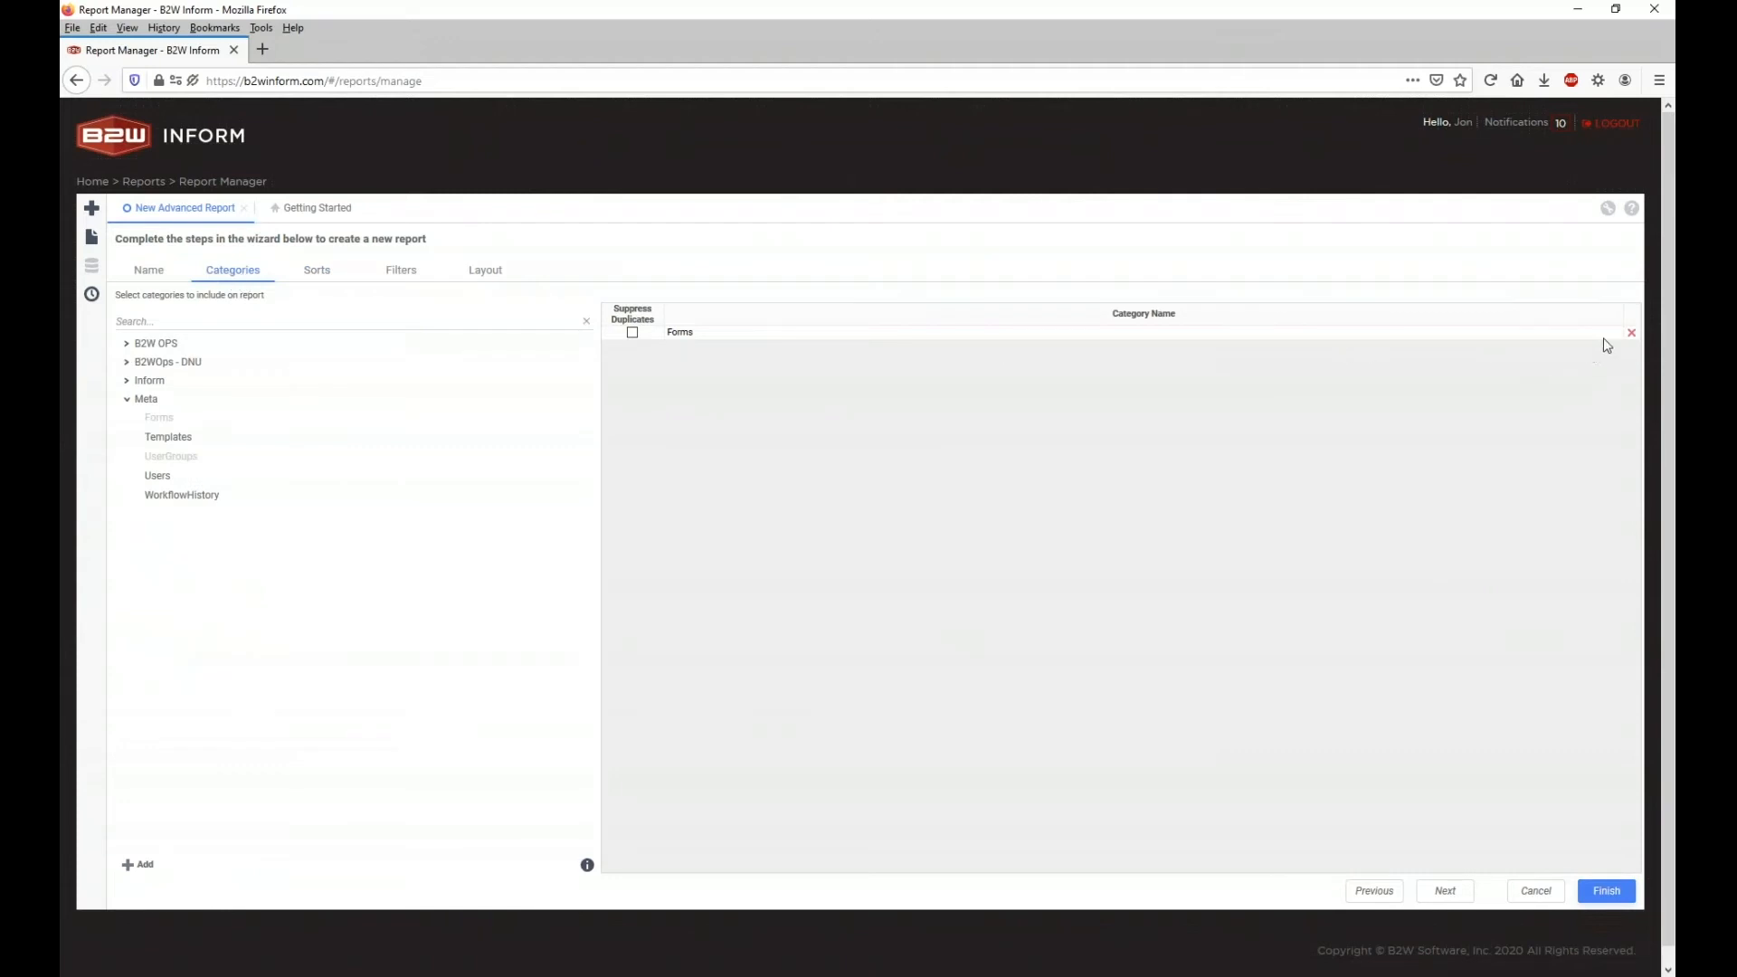
click(1631, 333)
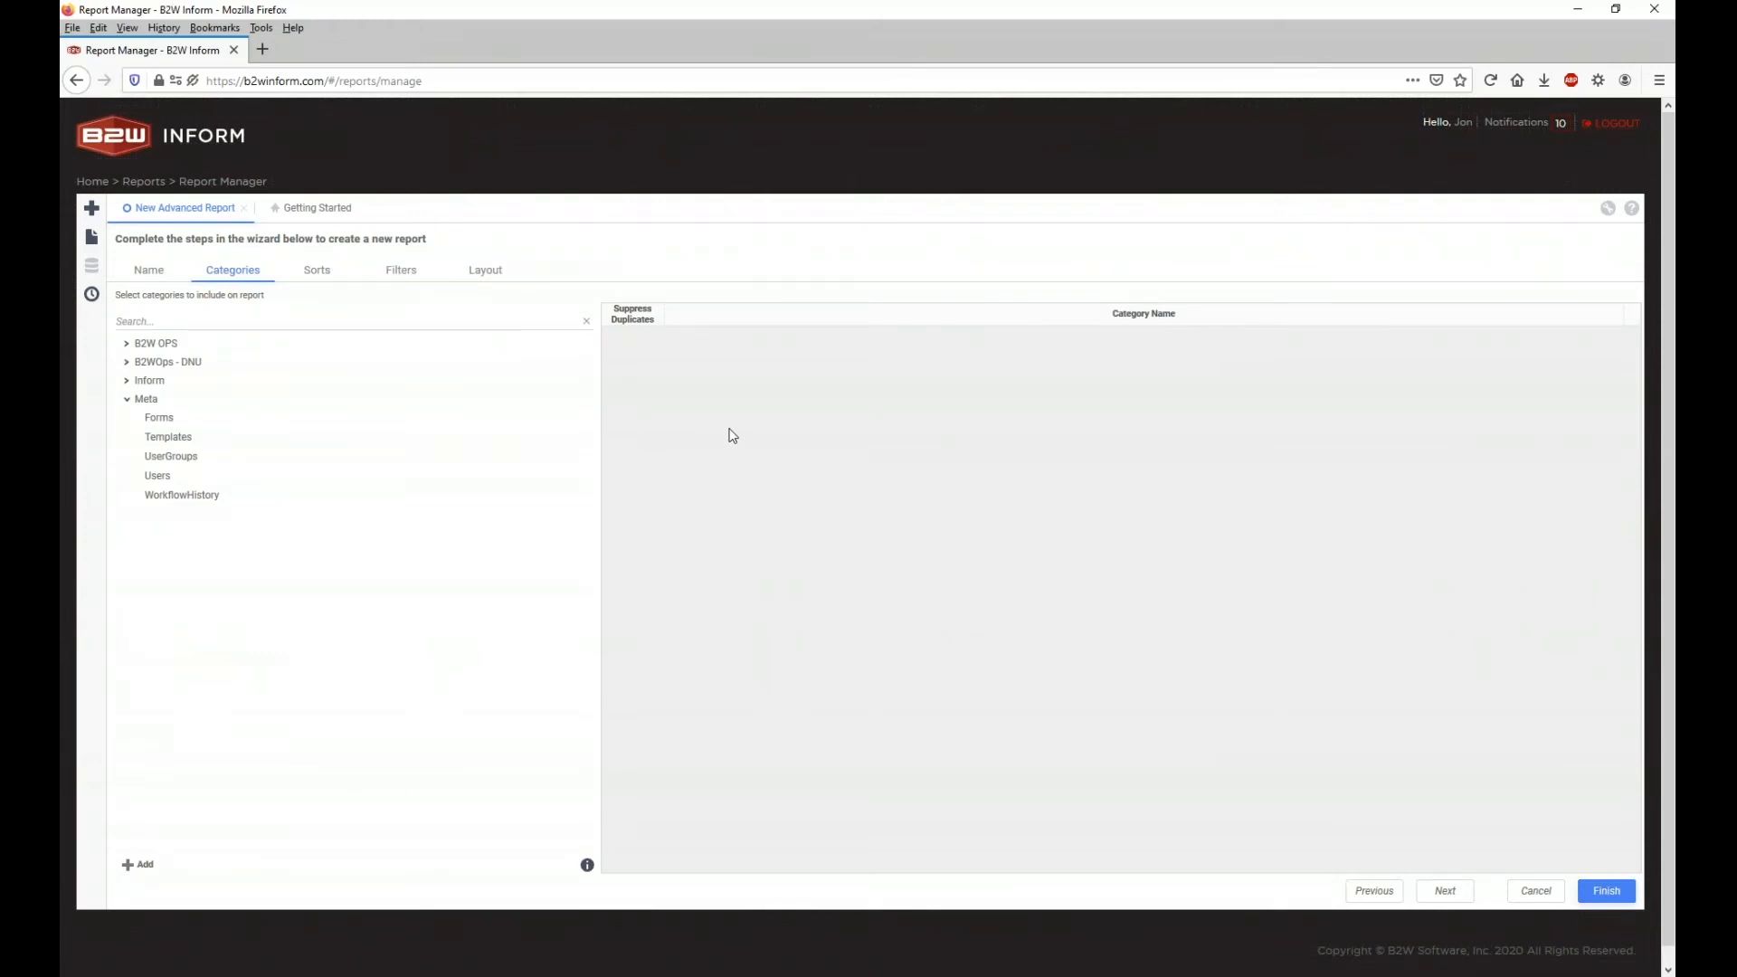
Step: Browse the category groups and search 'incid' to locate Training: Incident investigation
click(127, 400)
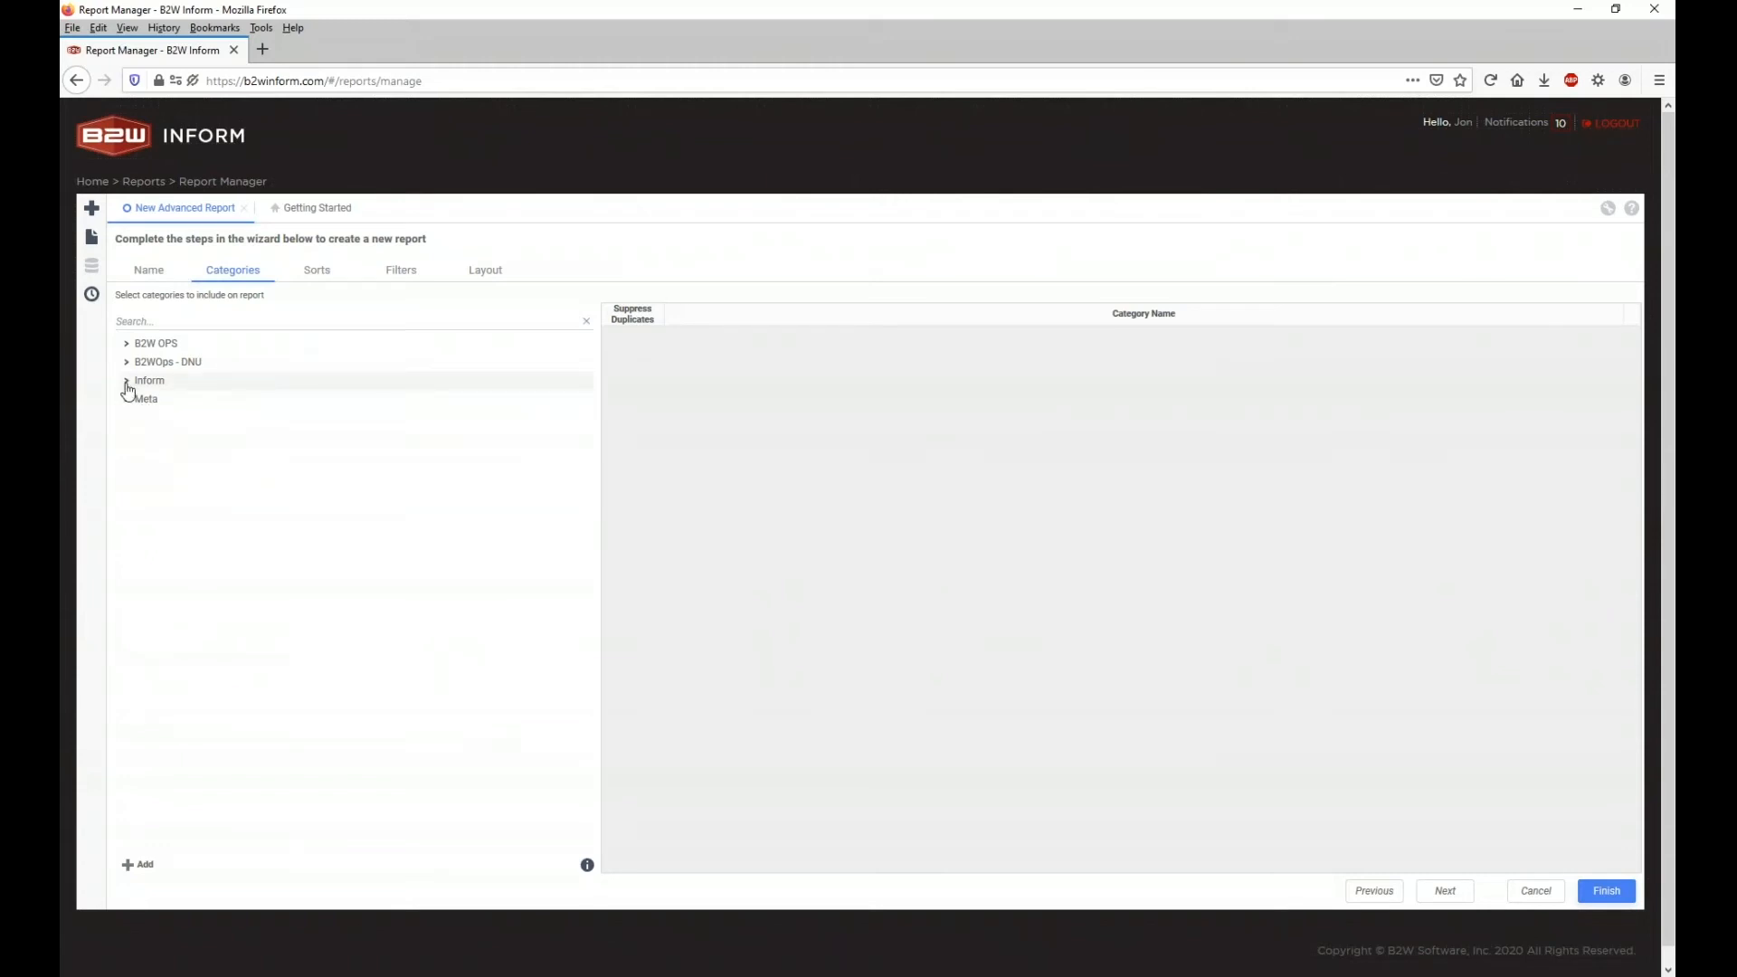
click(126, 381)
scroll(271, 504, down, 10)
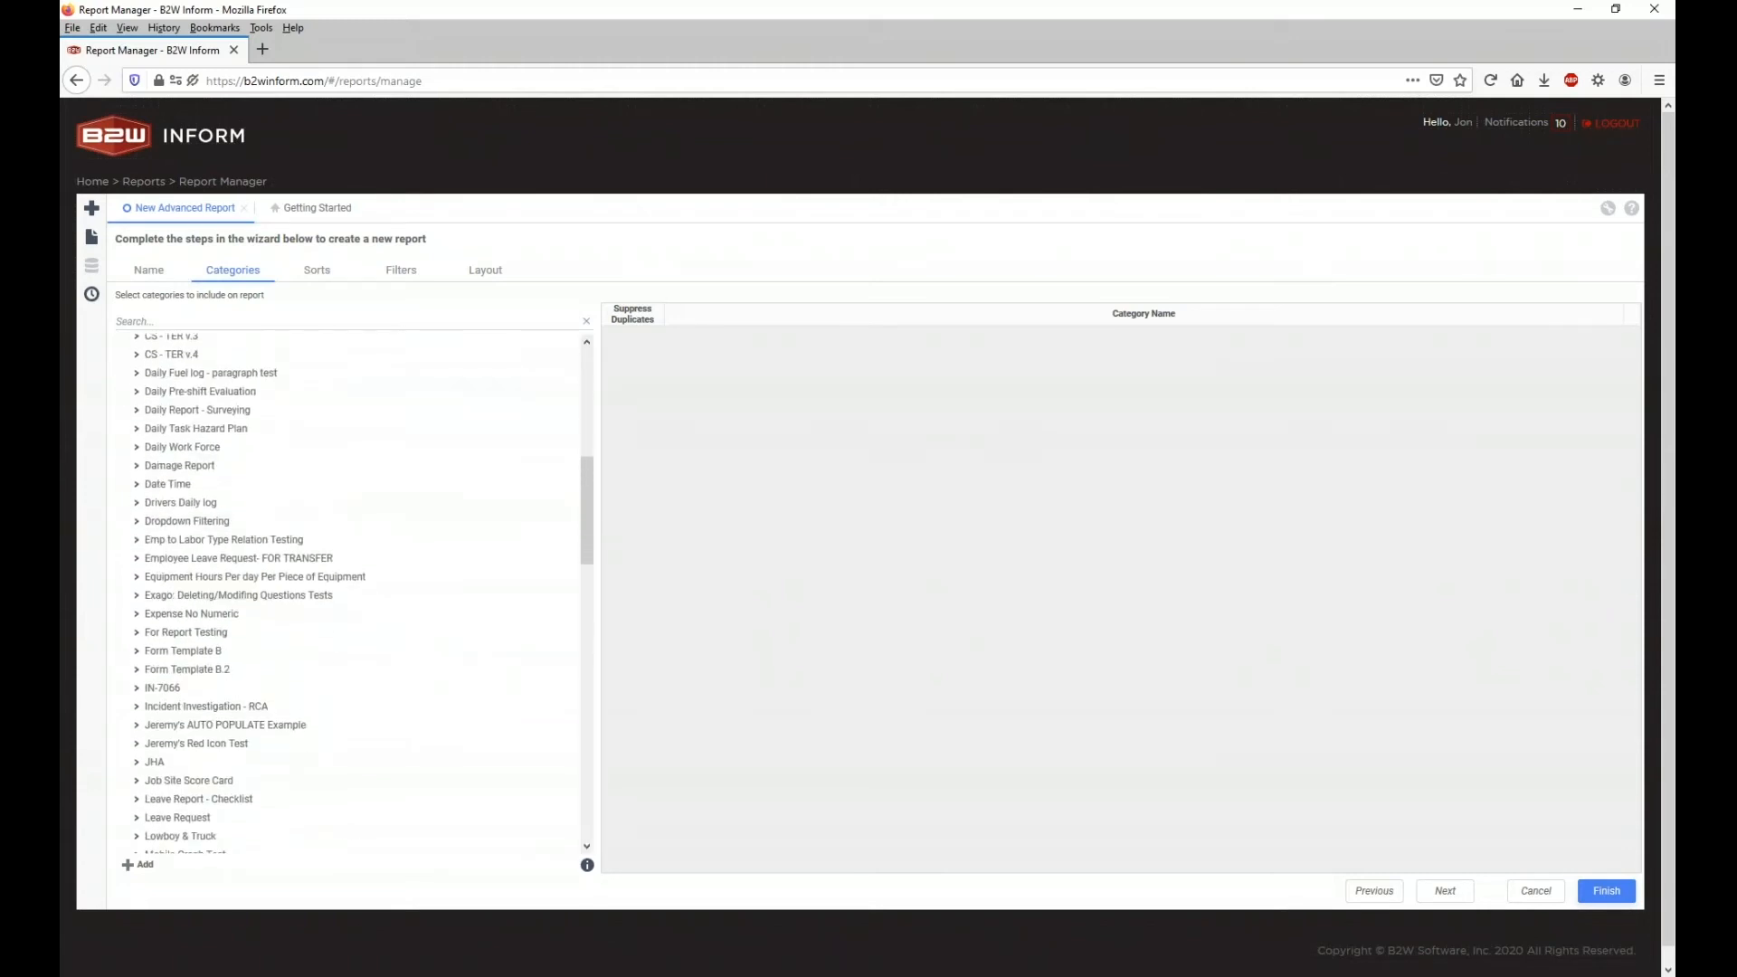
scroll(272, 506, down, 7)
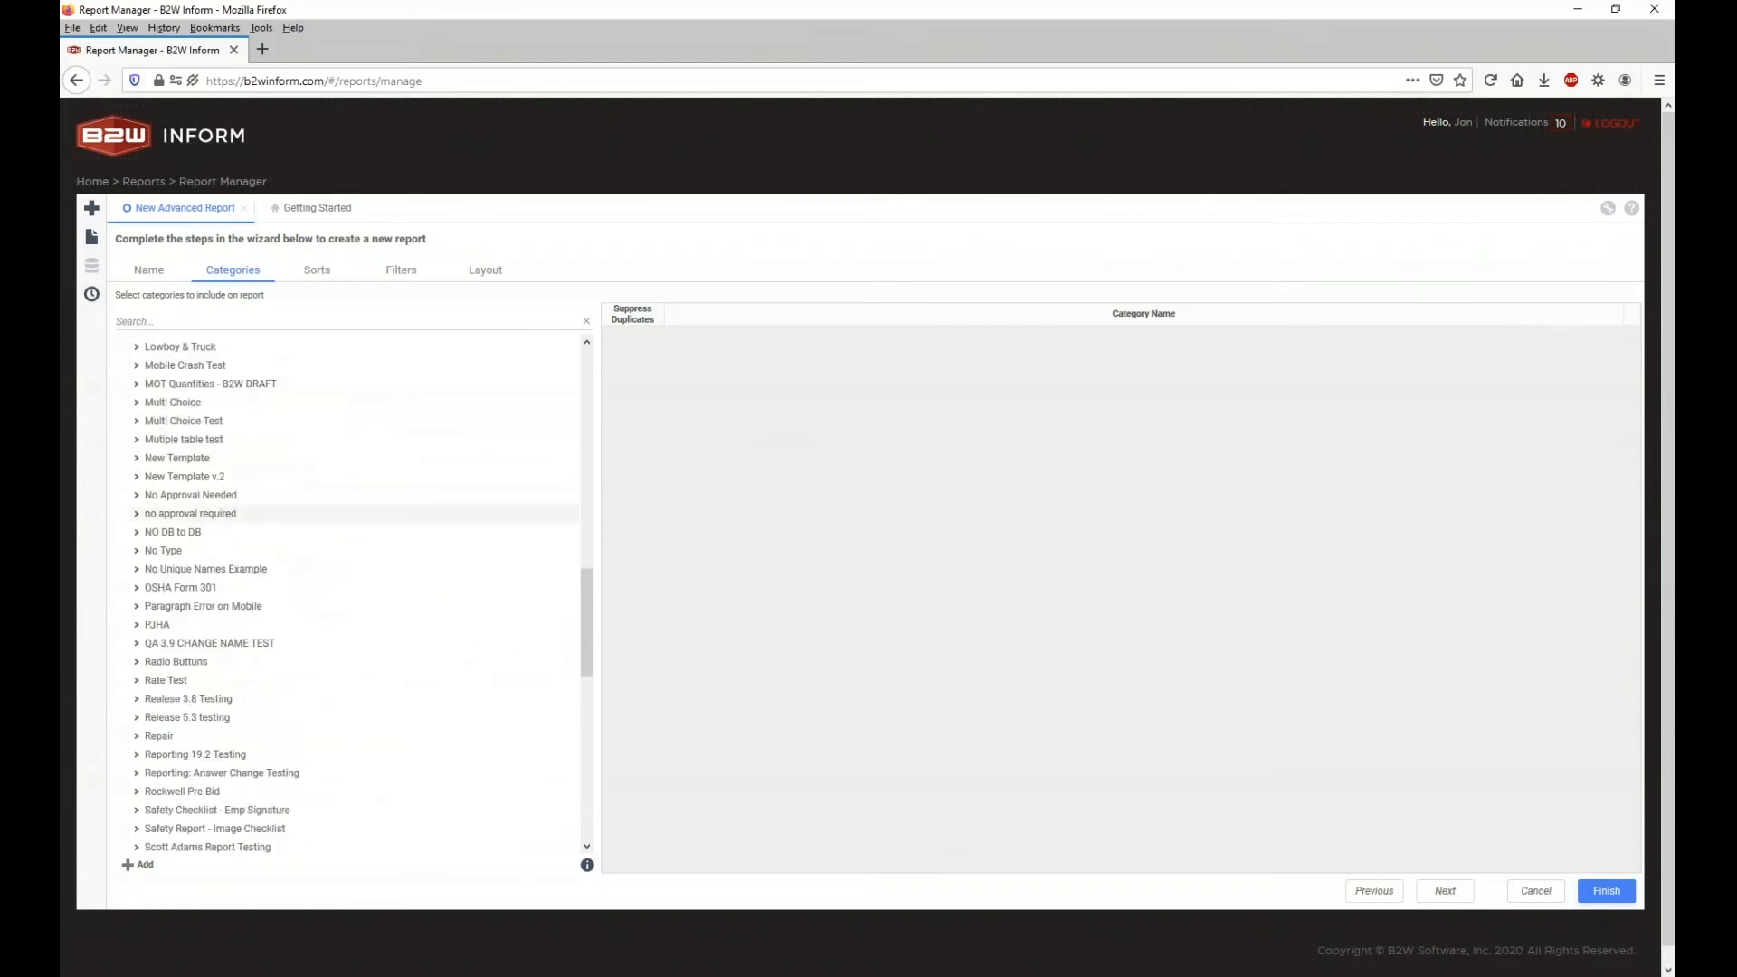
scroll(203, 360, up, 4)
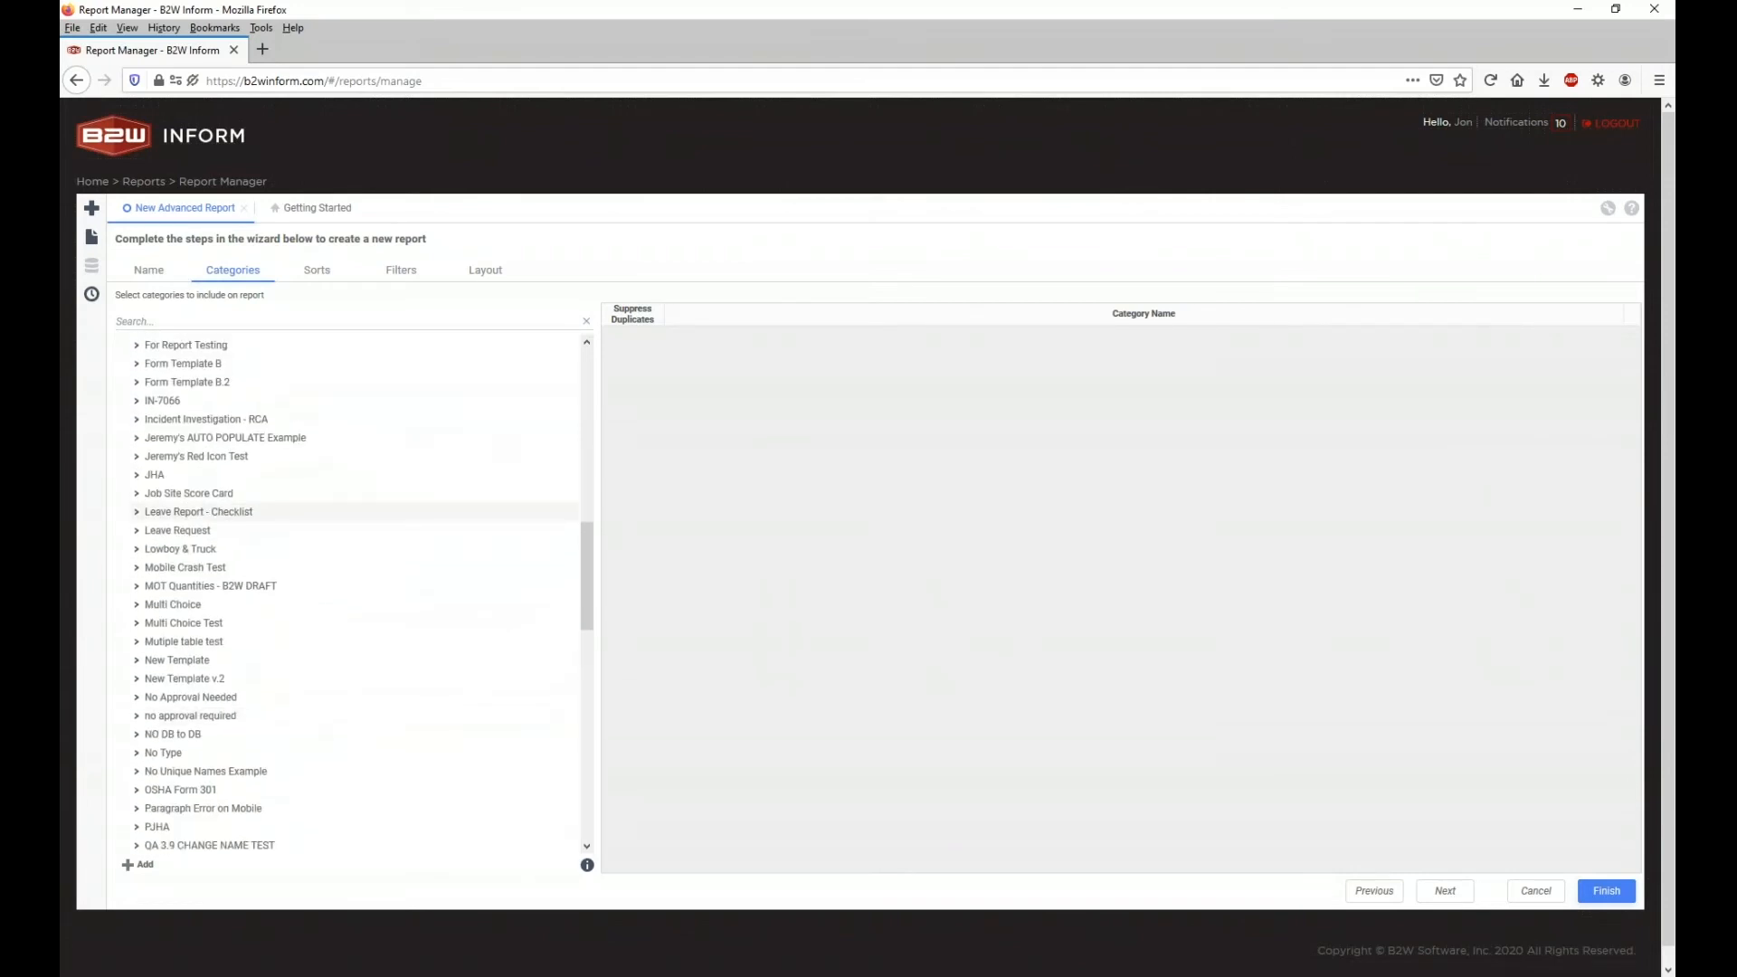
click(170, 323)
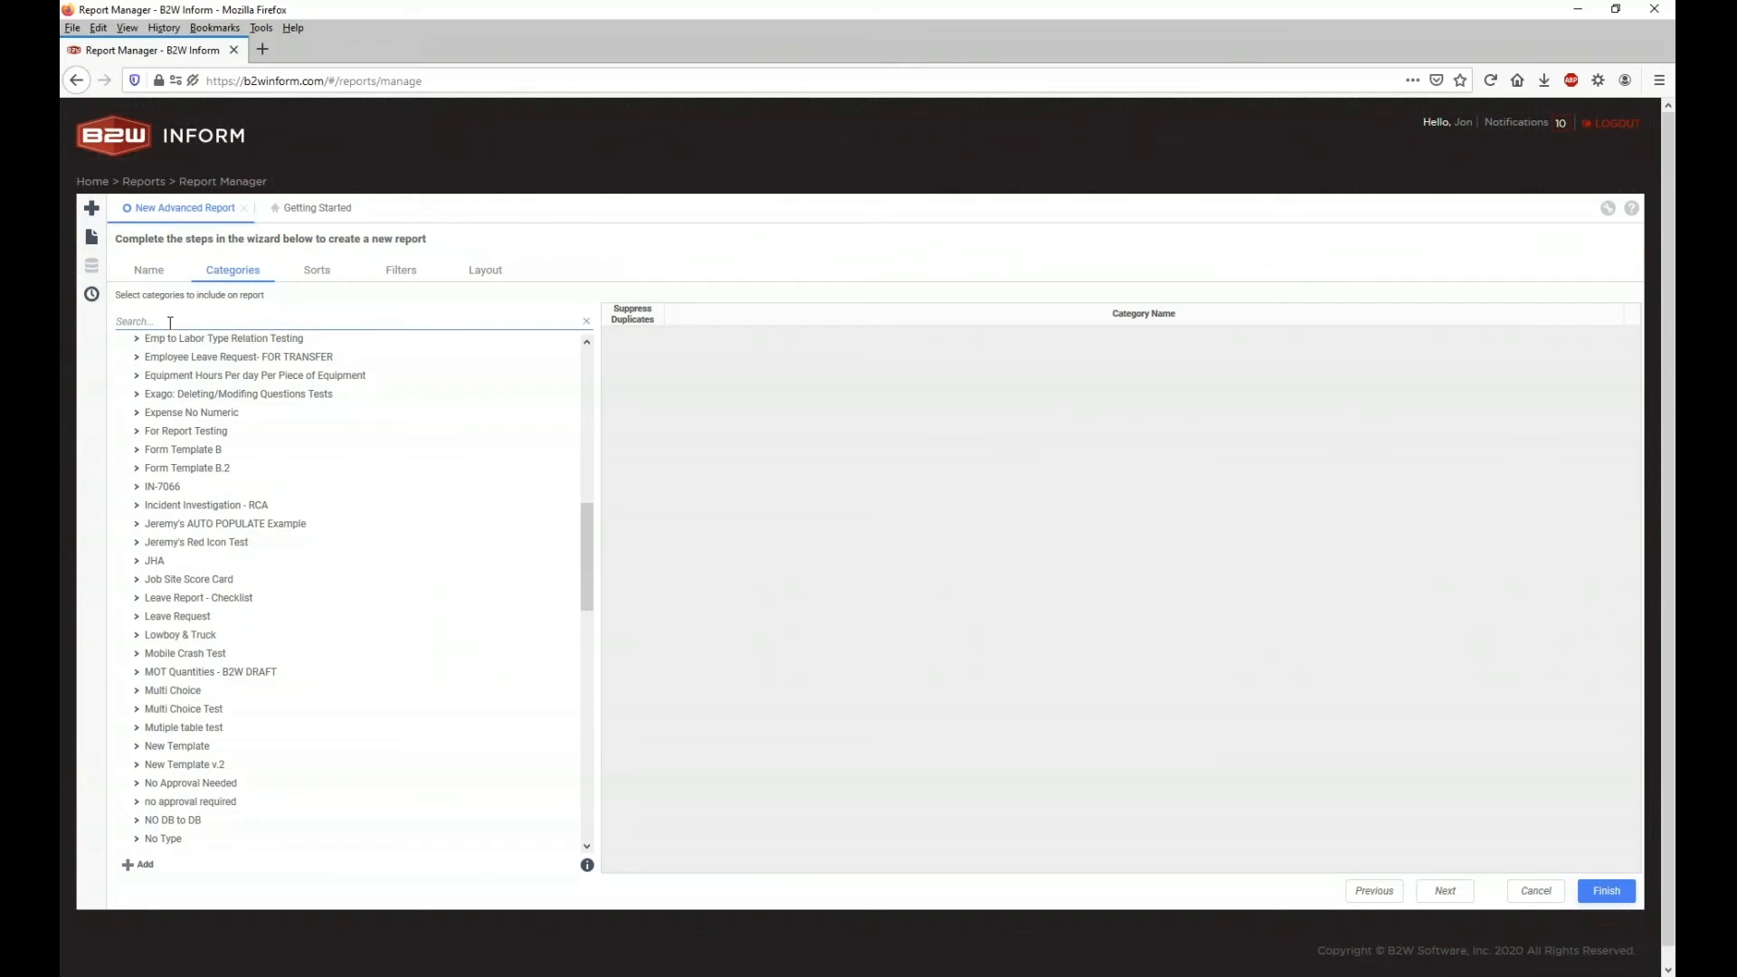
text(incid)
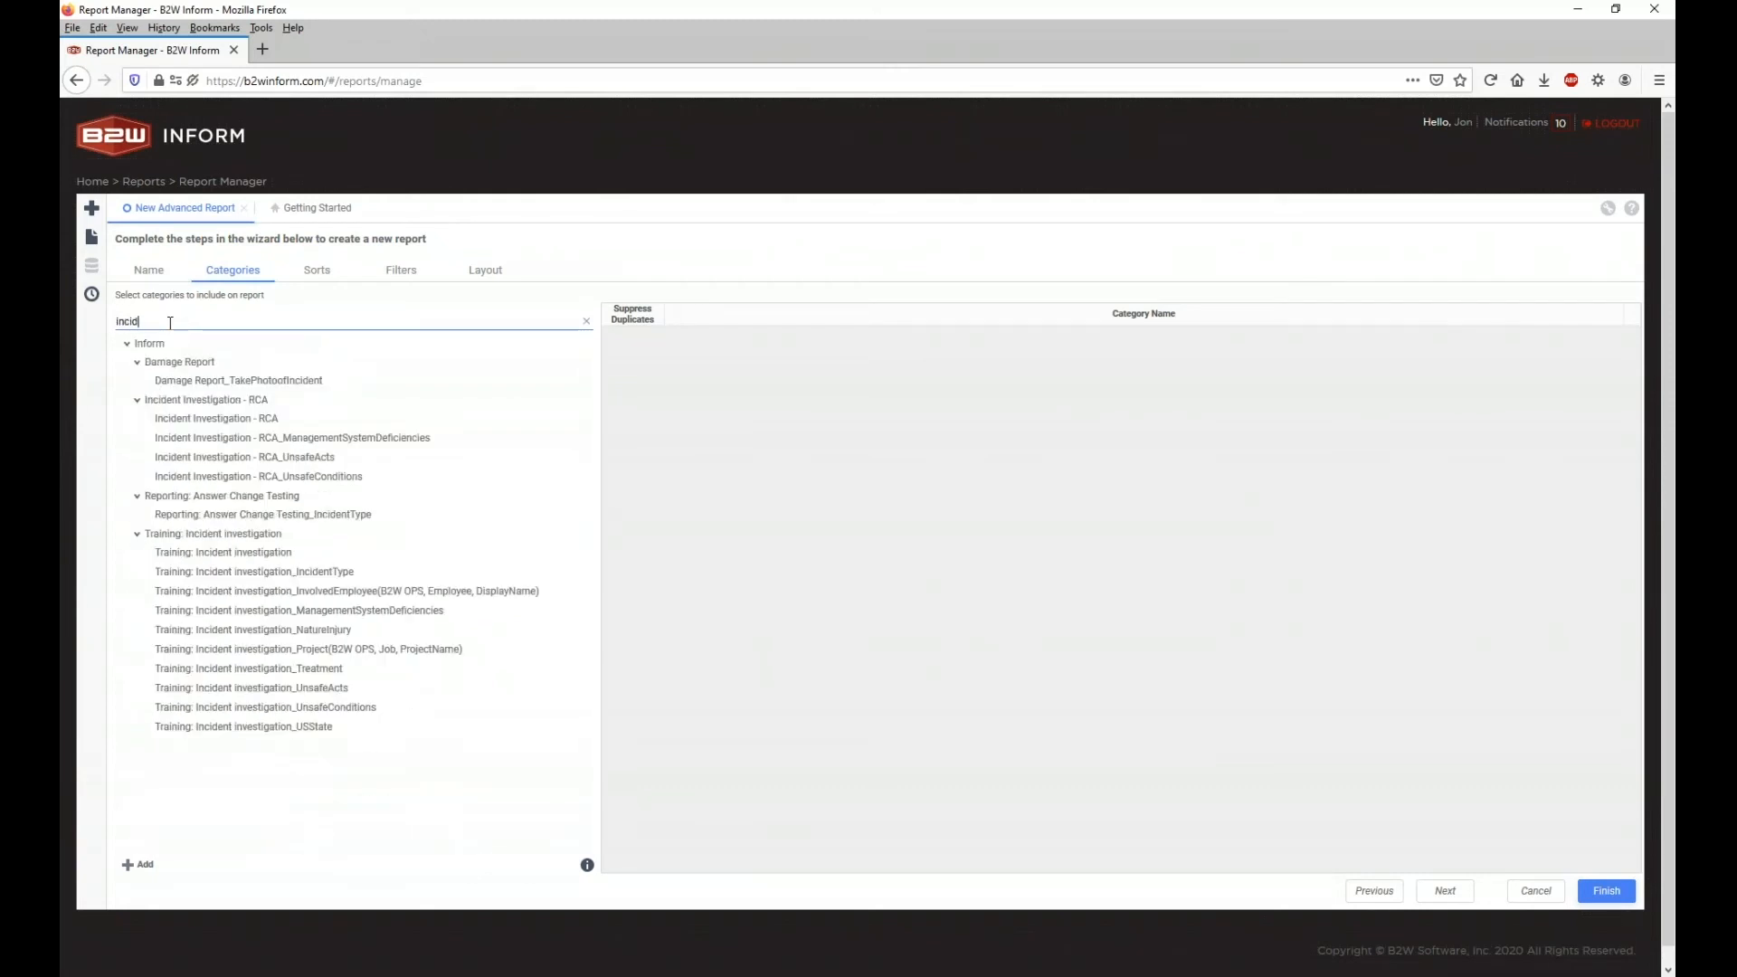
scroll(208, 541, down, 1)
click(208, 540)
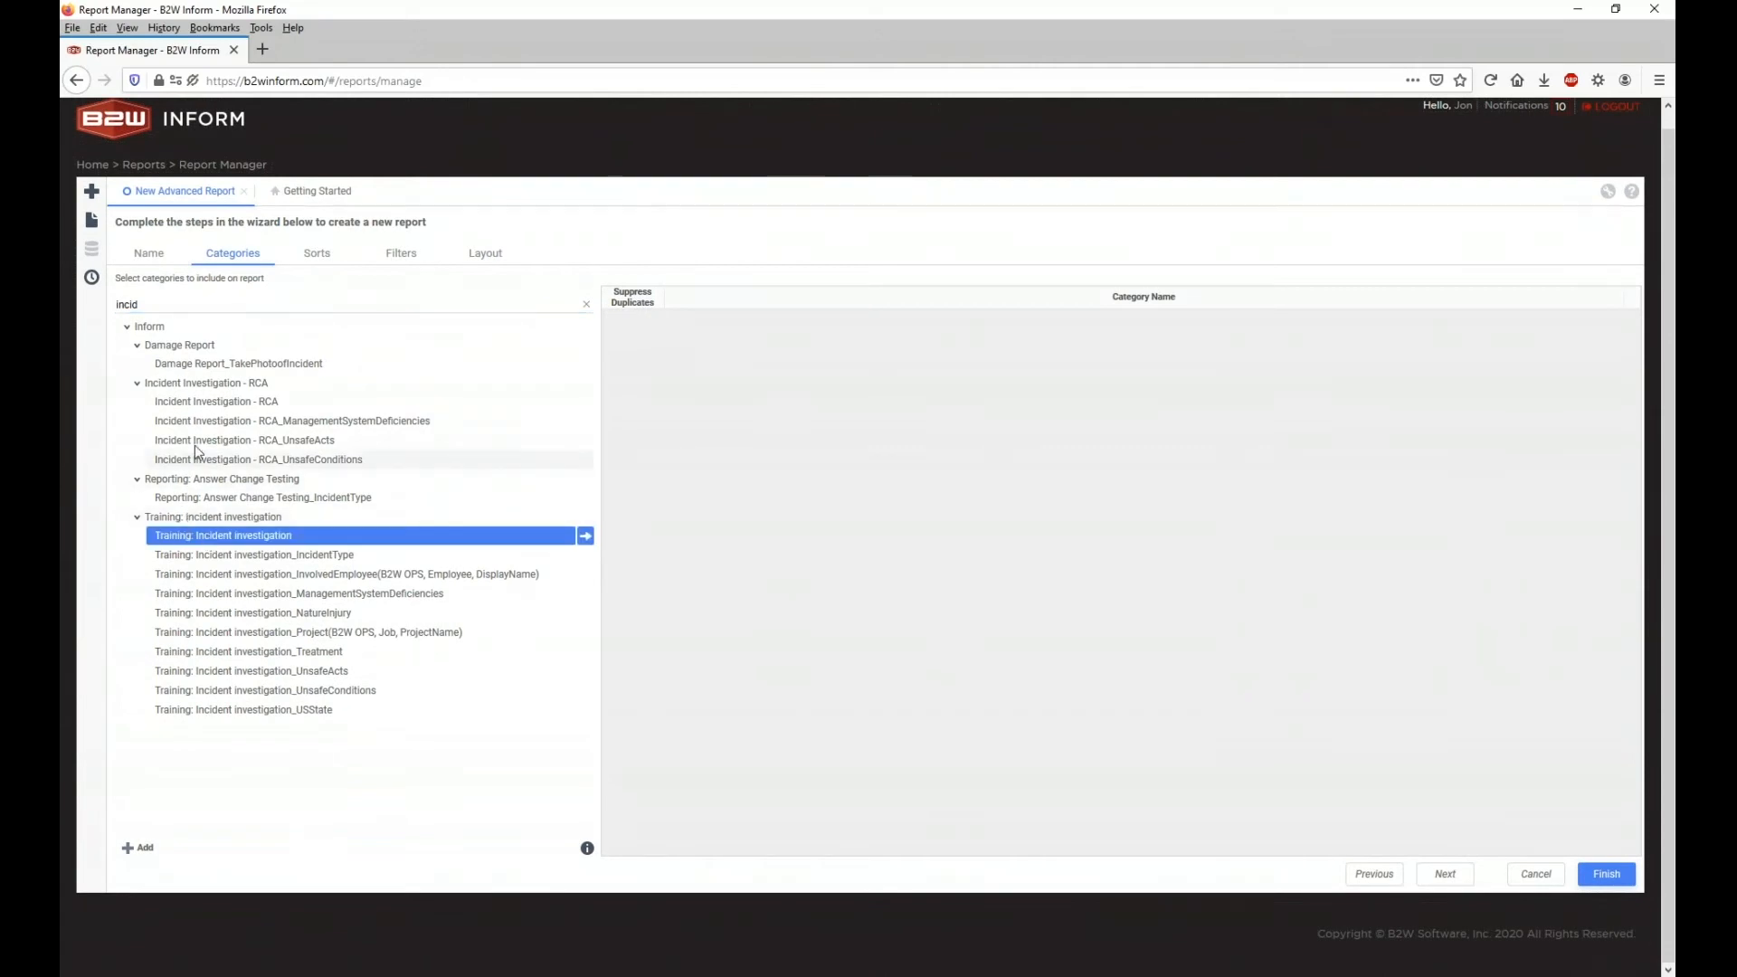
Step: Search 'Inciden' and add the Training: Incident investigation category to the report
double_click(125, 305)
text(Training)
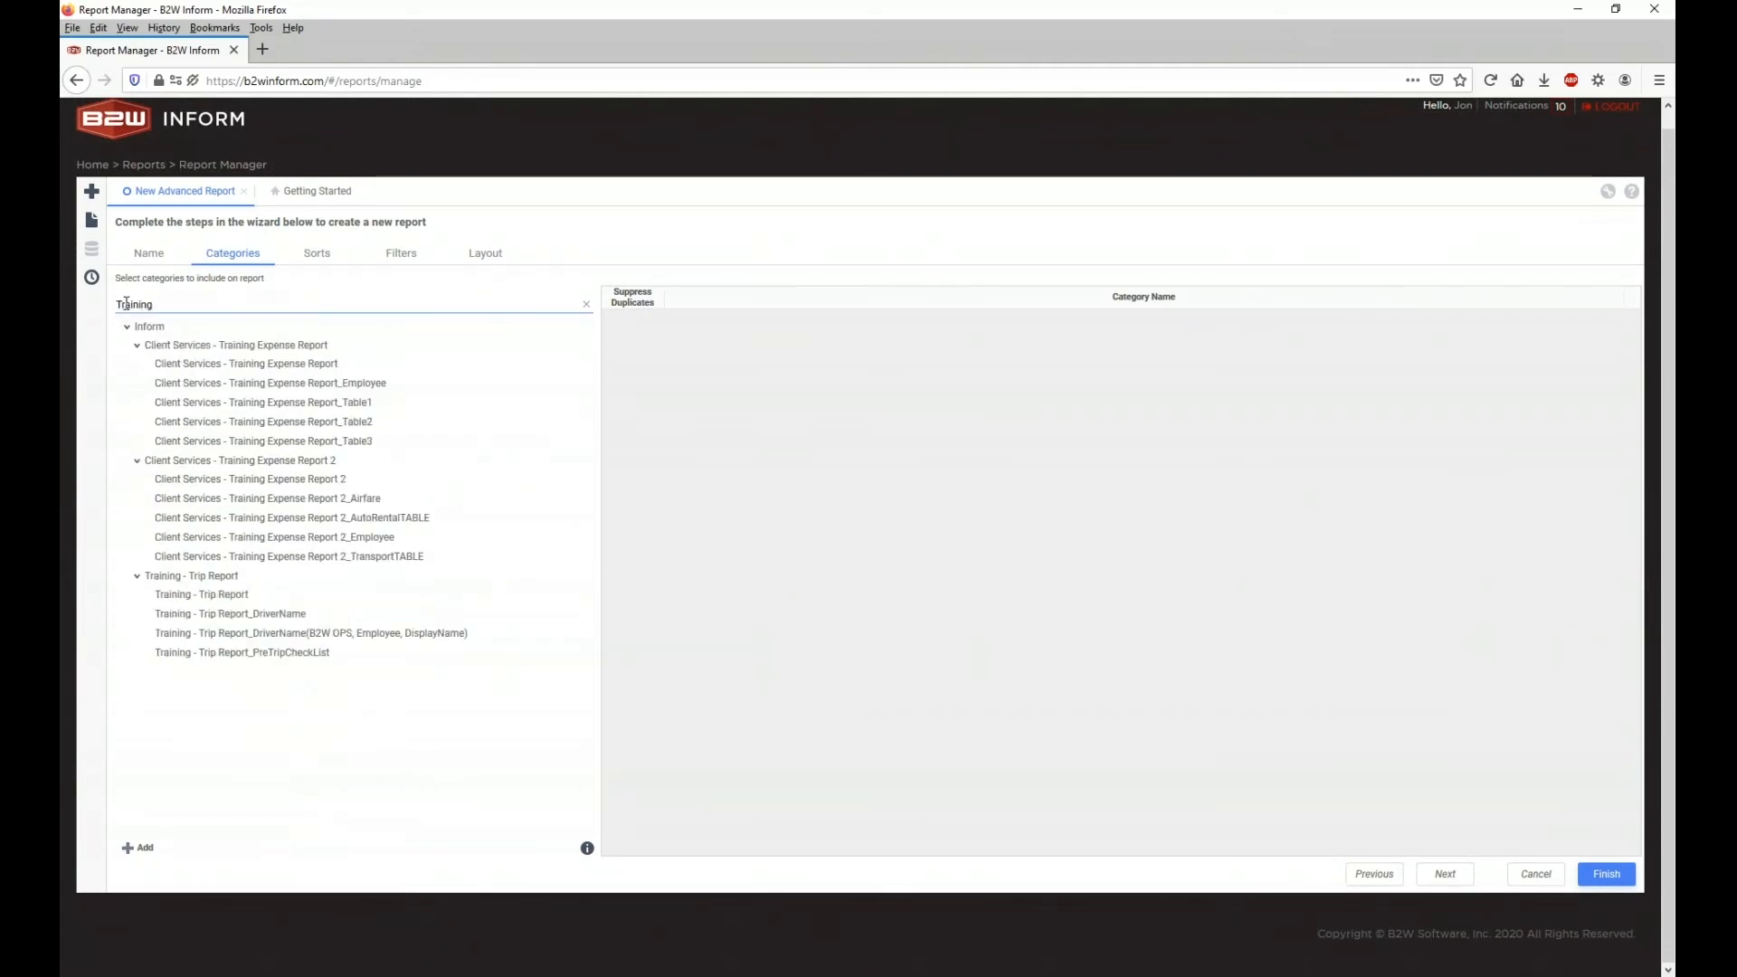
text( inci)
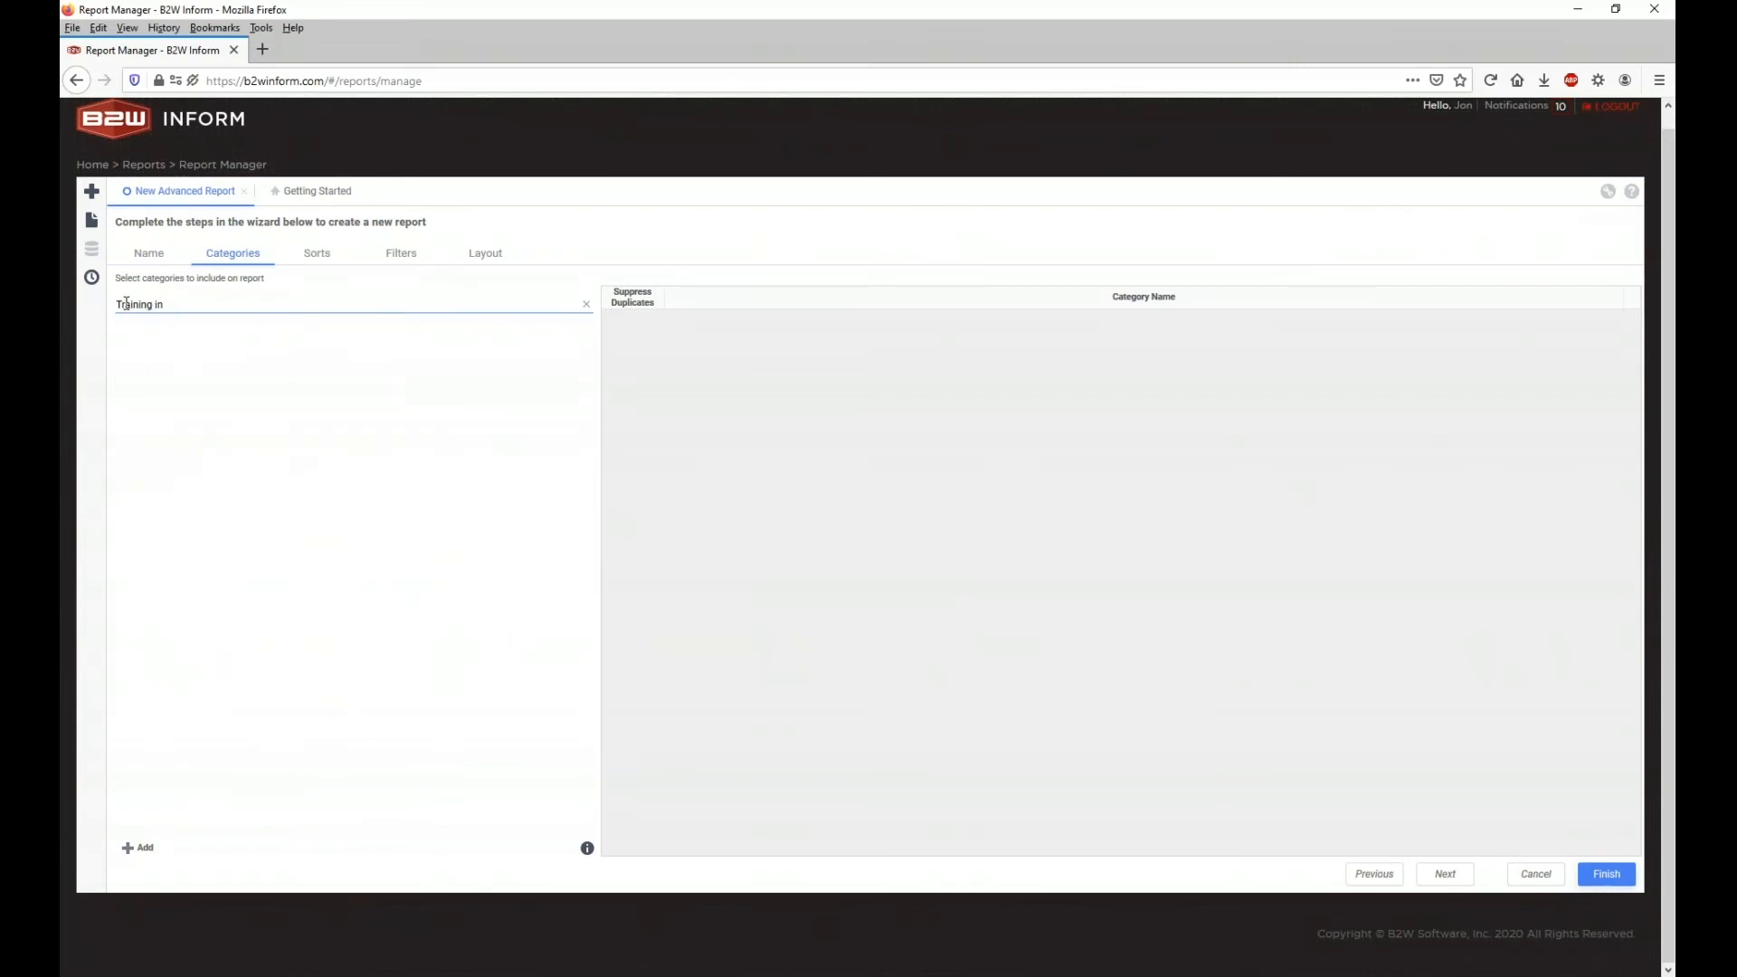
key(BackSpace)
key(BackSpace)
key(BackSpace)
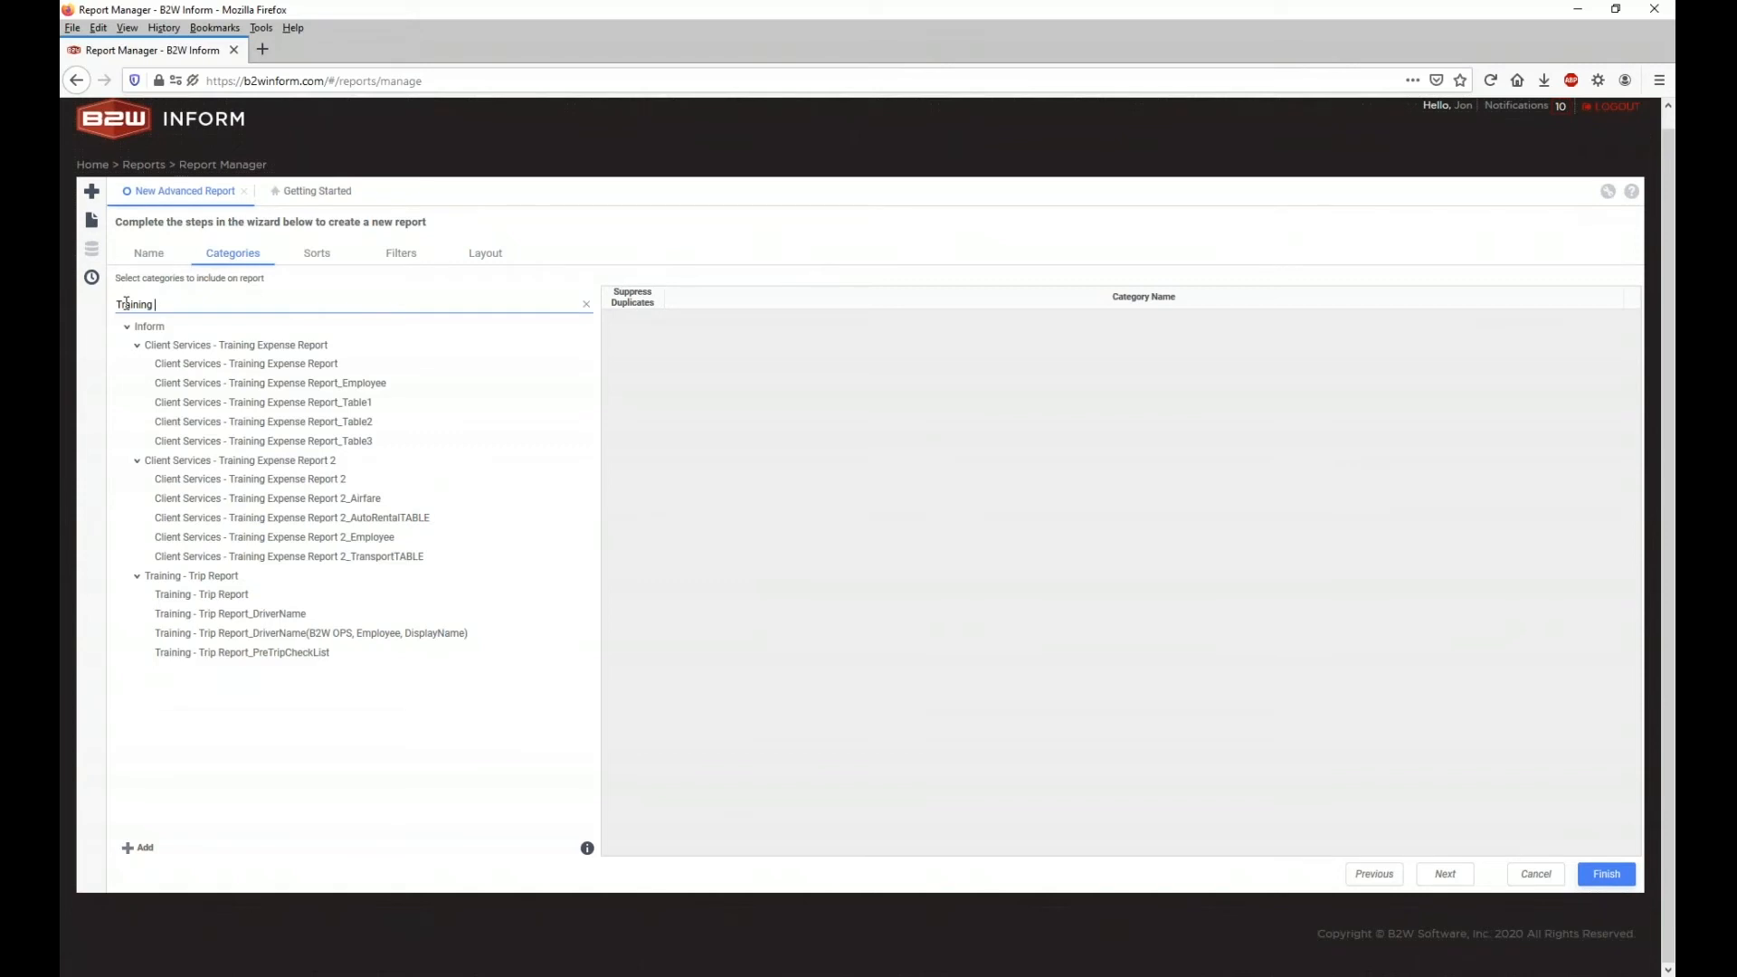
key(BackSpace)
key(BackSpace)
key(BackSpace)
key(BackSpace)
key(BackSpace)
key(BackSpace)
key(BackSpace)
key(BackSpace)
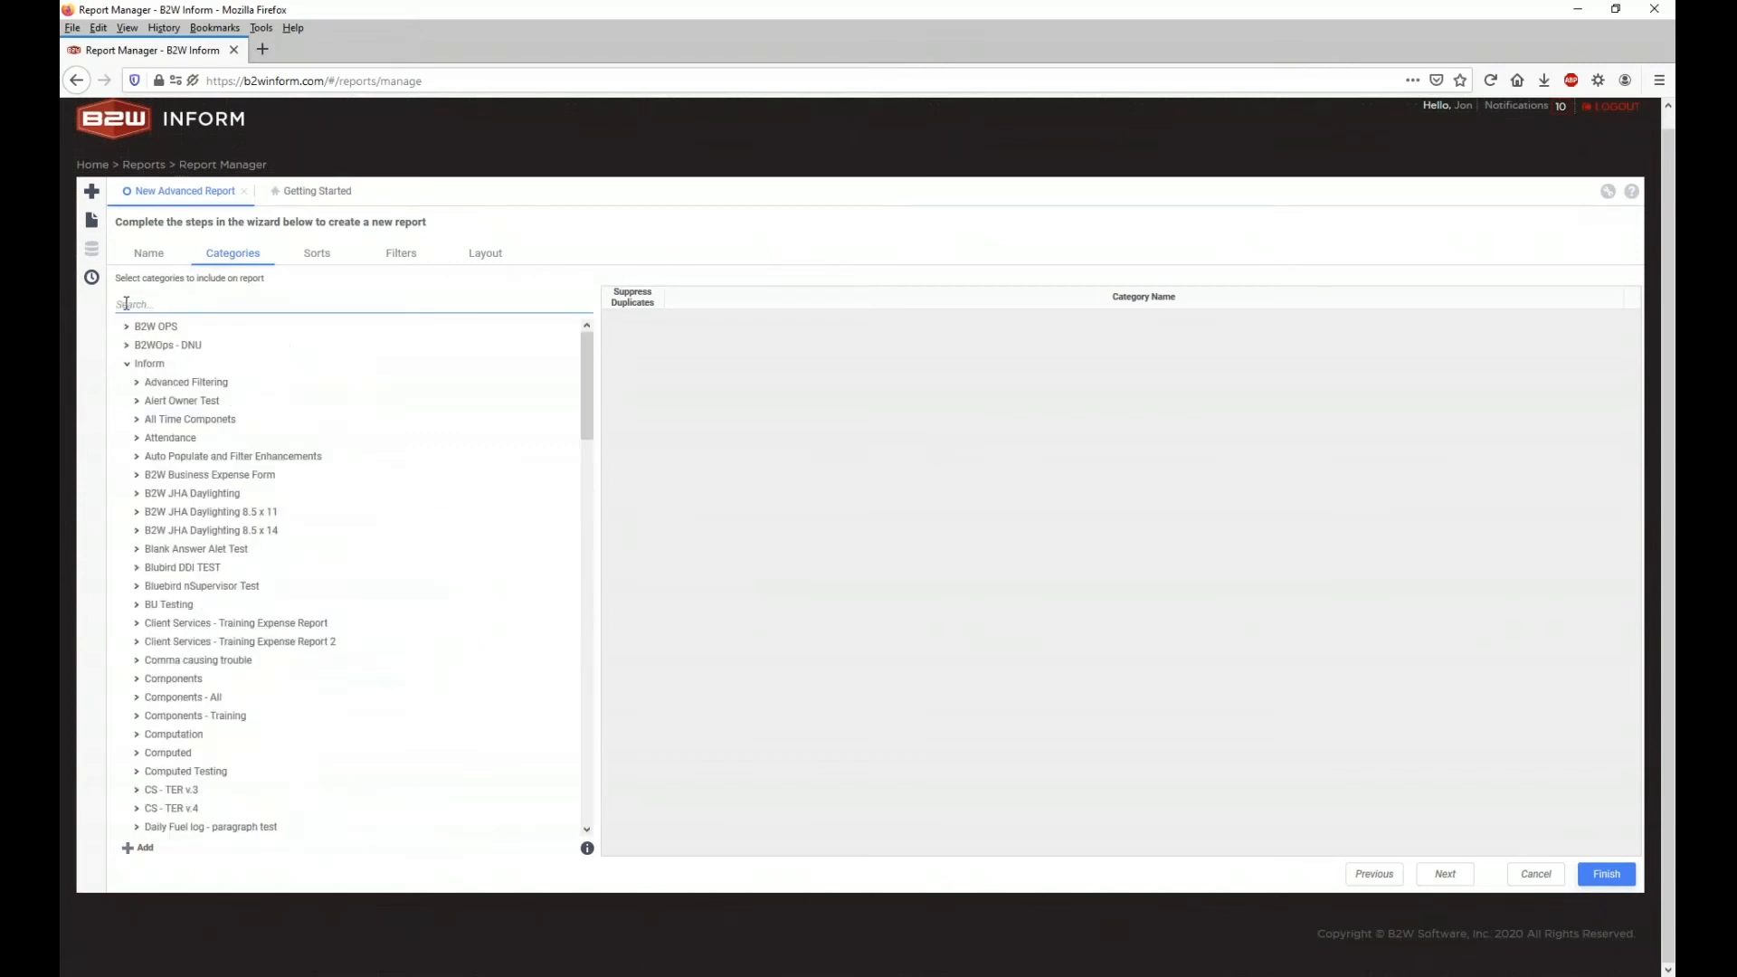
text(Inciden)
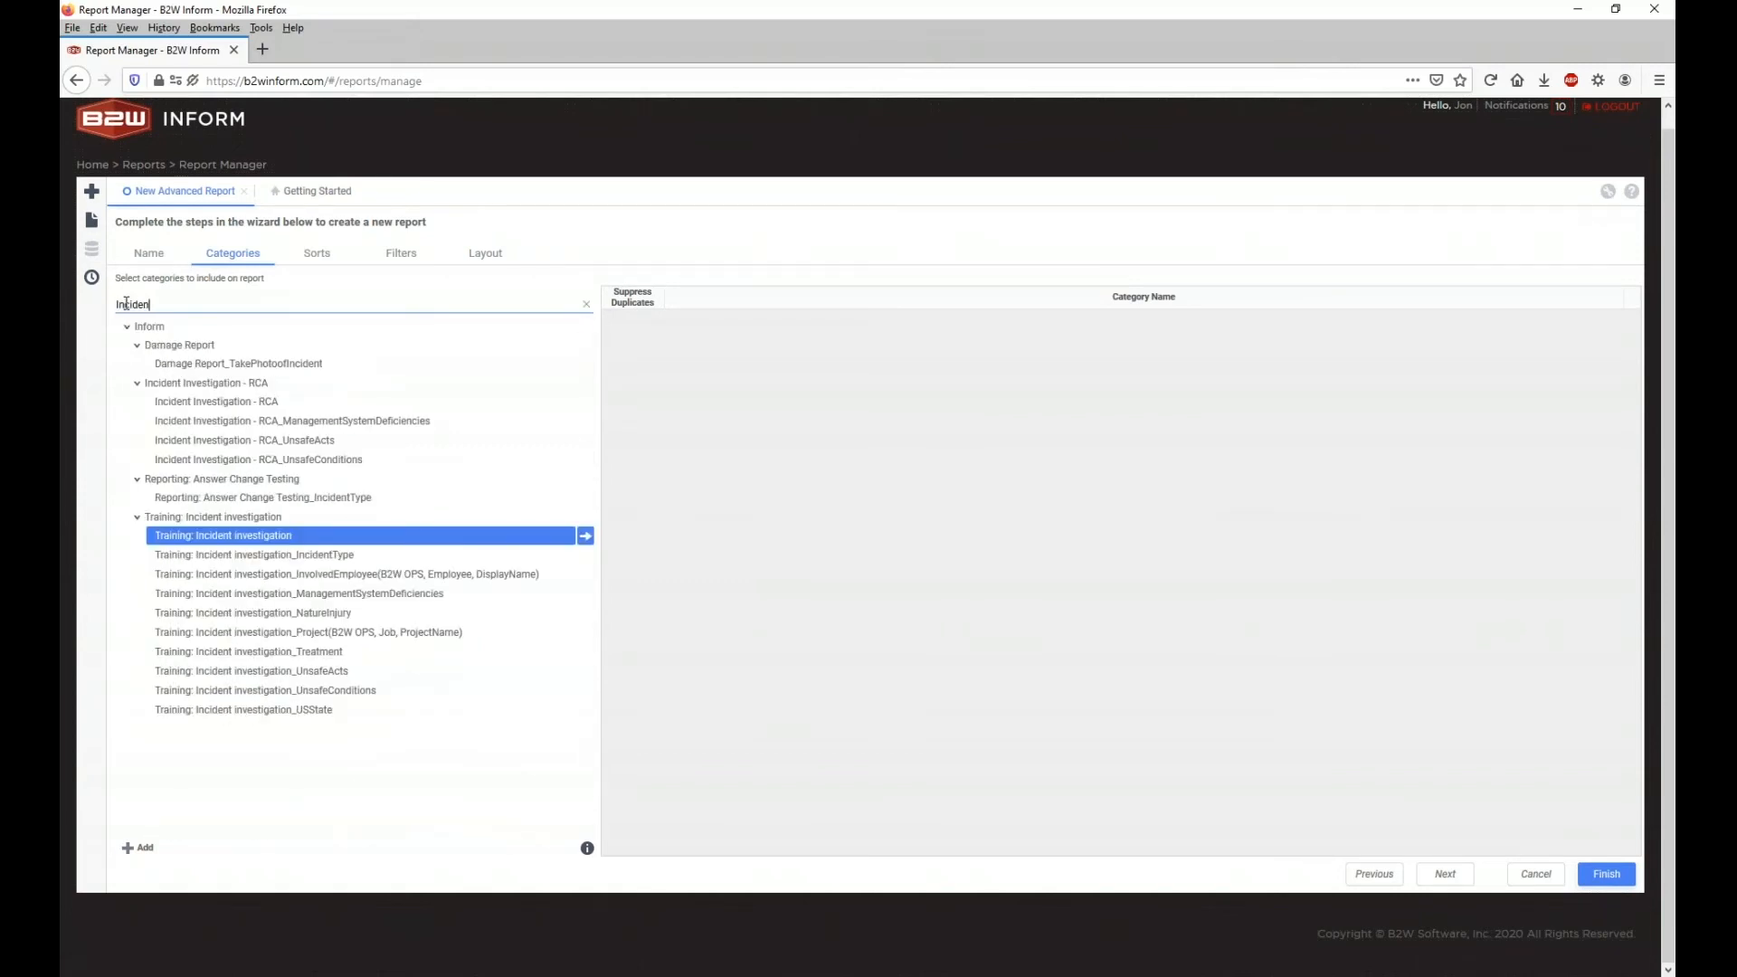
click(179, 540)
double_click(178, 541)
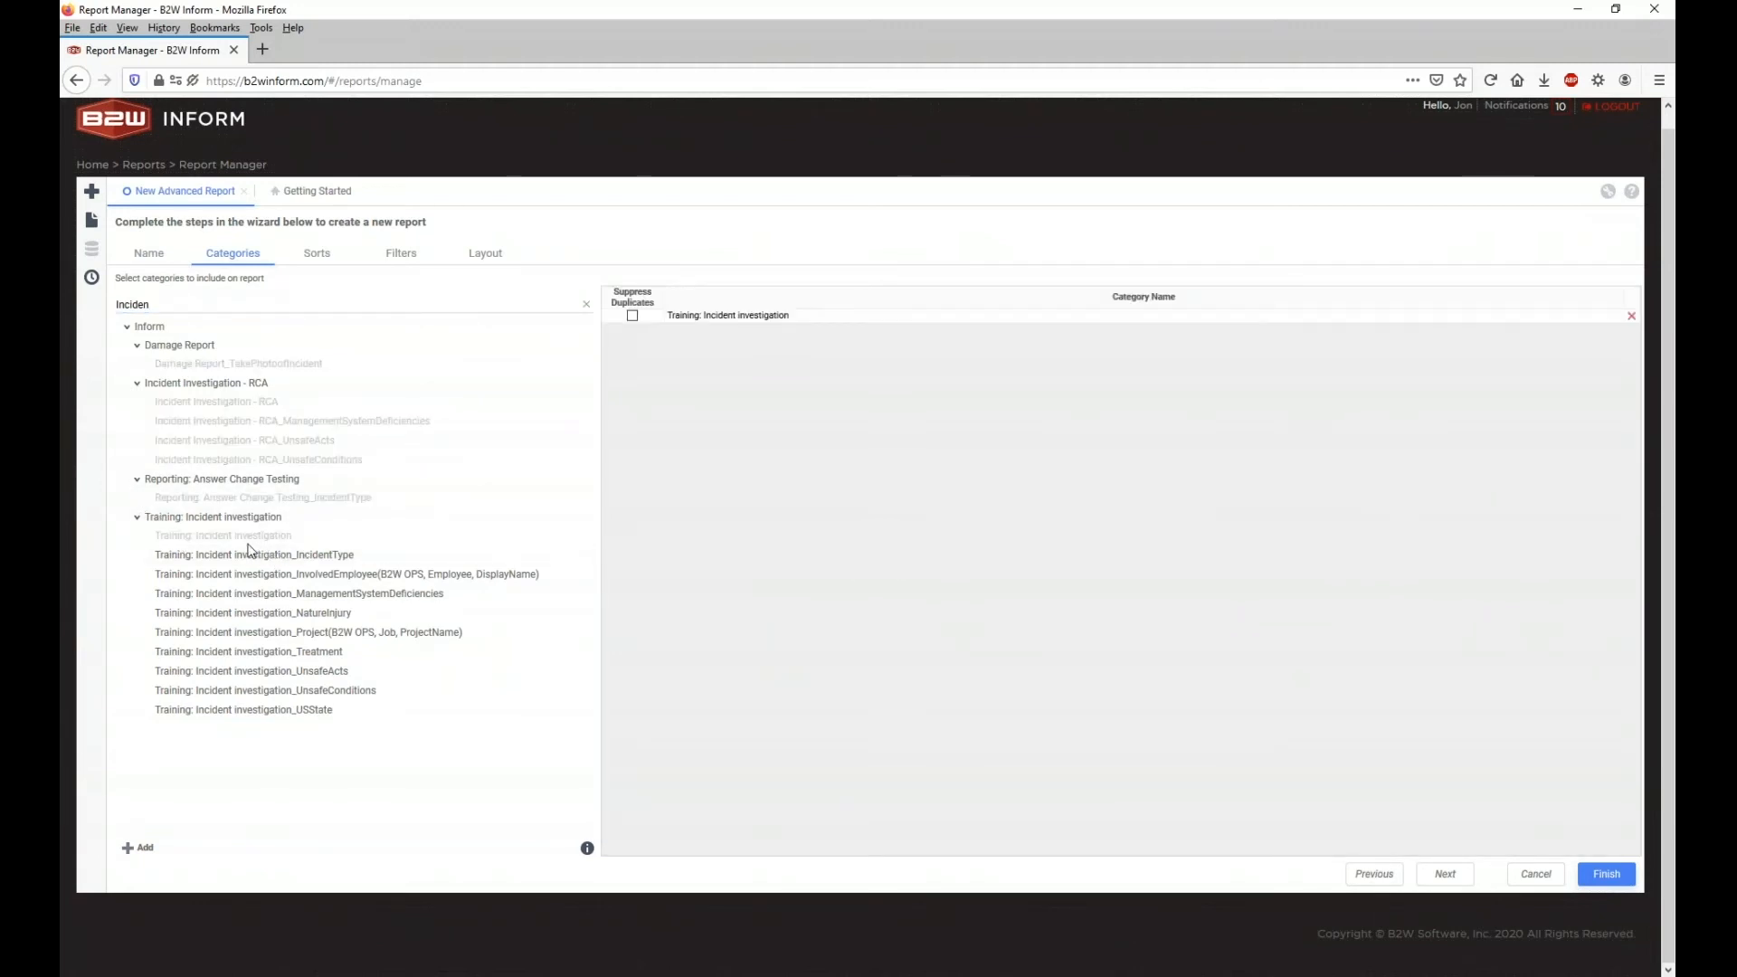
click(316, 255)
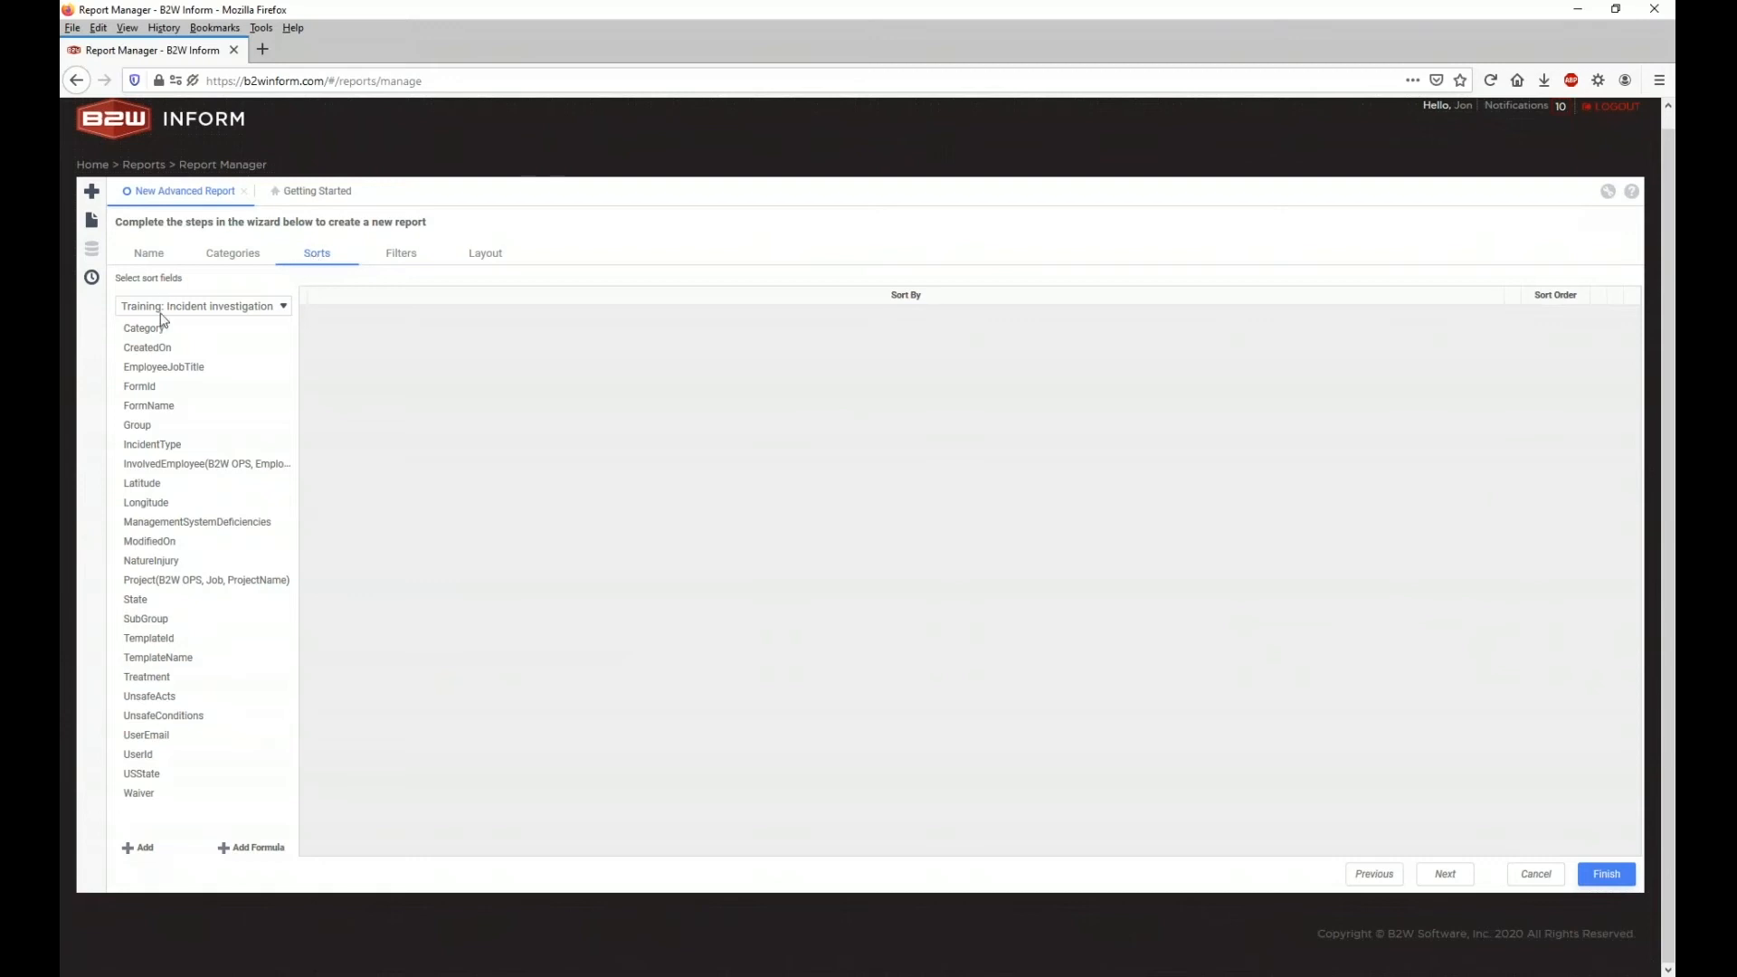
Step: Sort the report by Training: Incident investigation CreatedOn, ascending
click(243, 310)
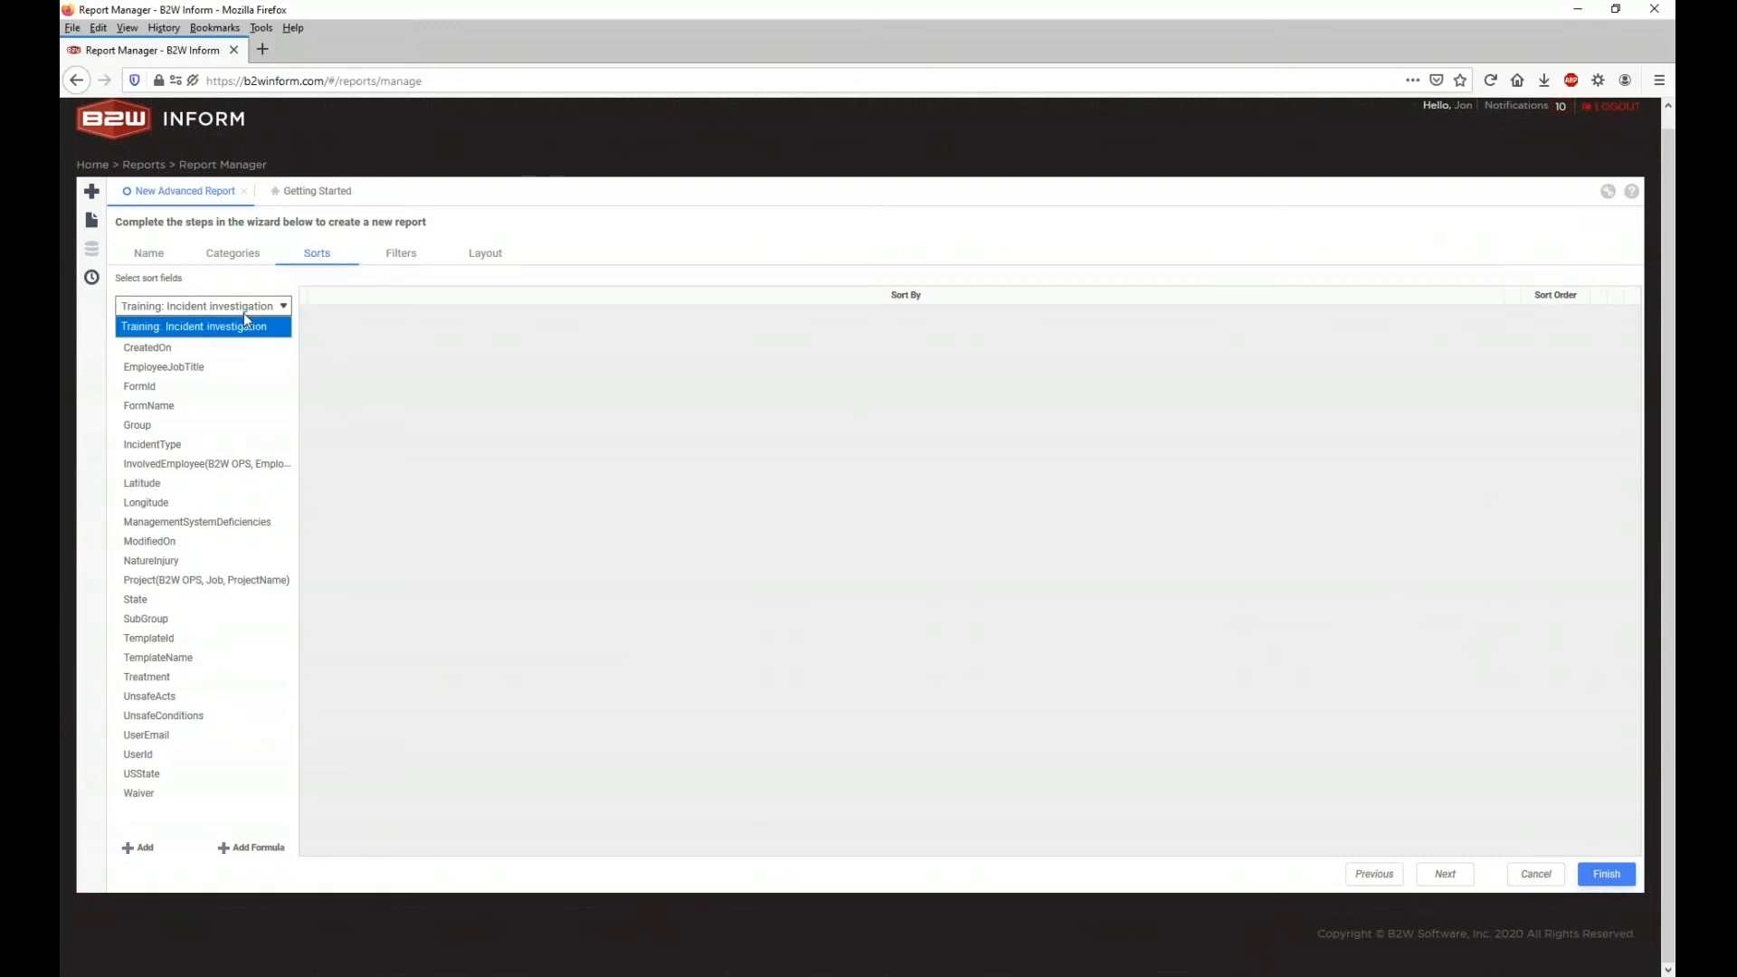
click(242, 315)
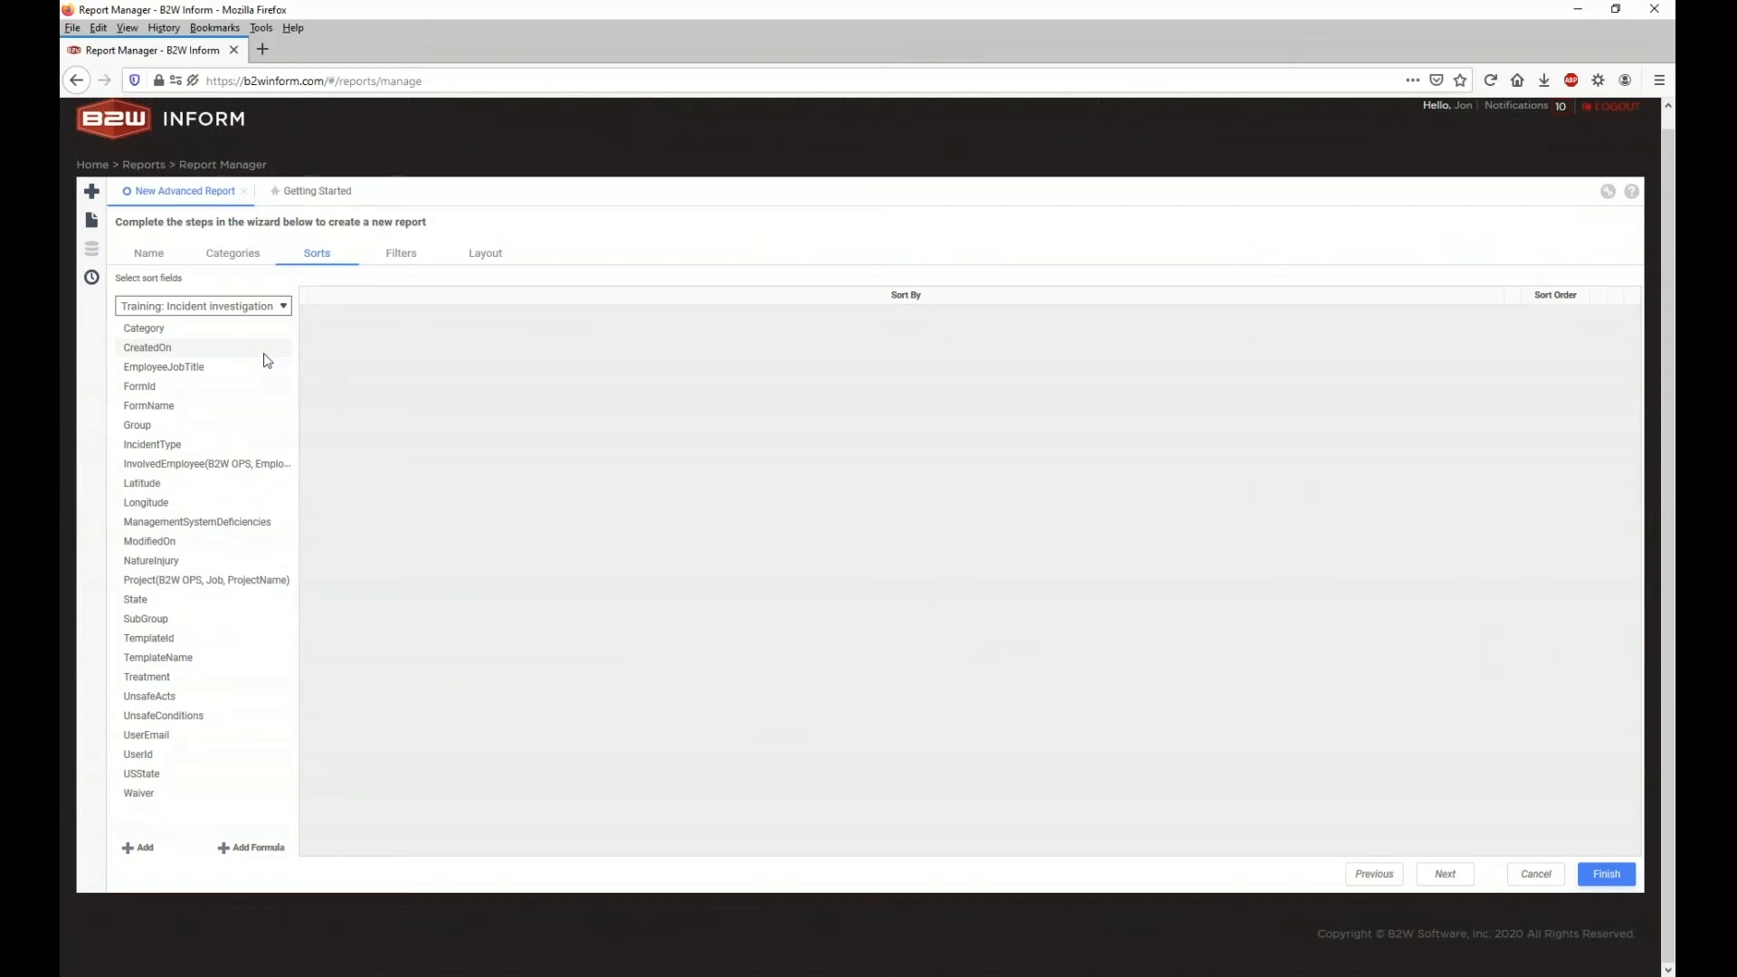
drag(171, 350, 438, 357)
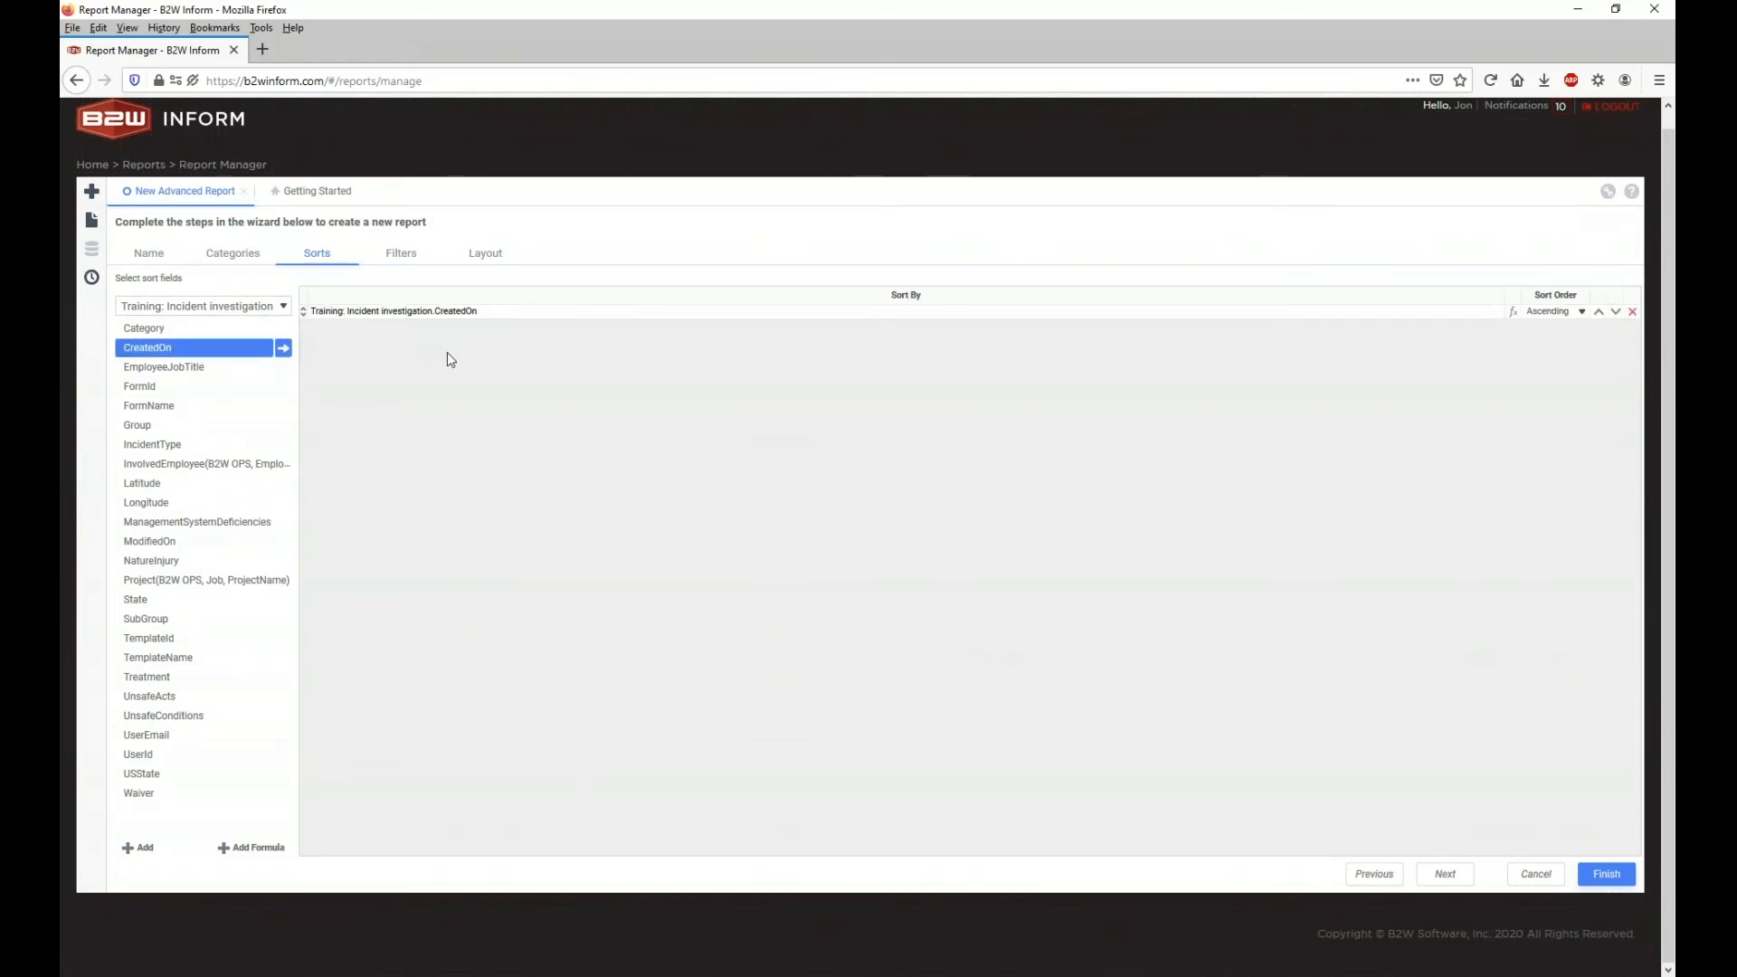
click(1581, 313)
click(1584, 329)
click(400, 257)
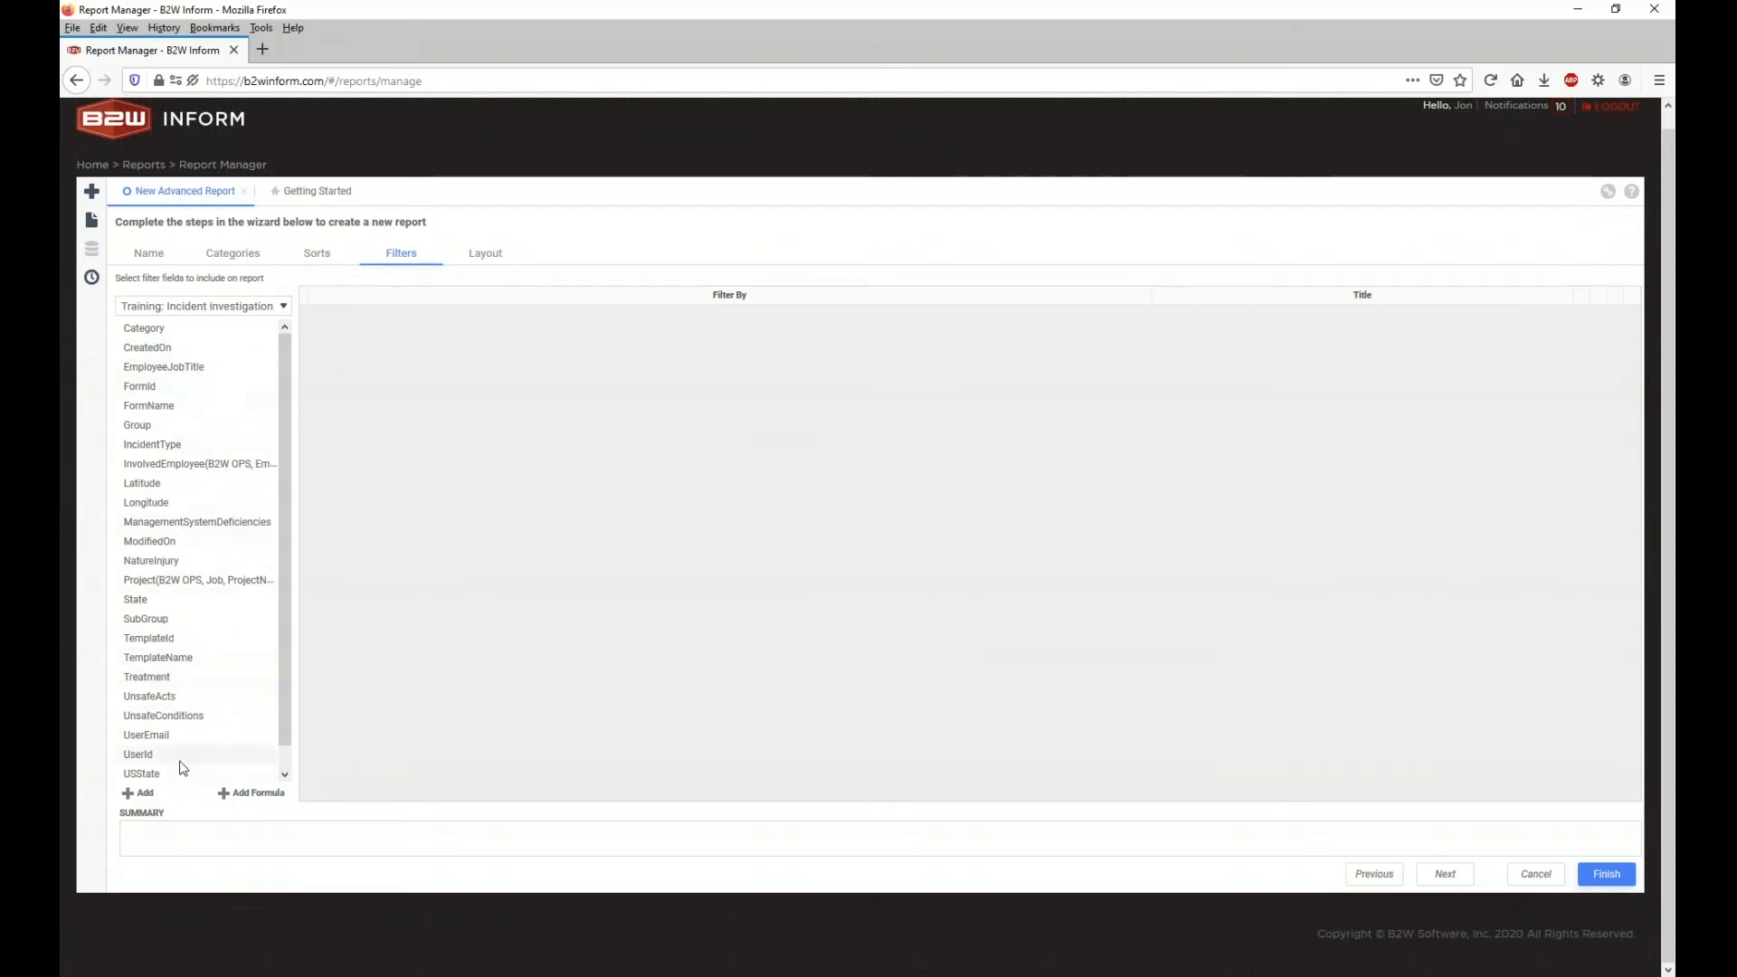
Step: Try a State equals Completed filter, then delete it so no filter remains
click(144, 602)
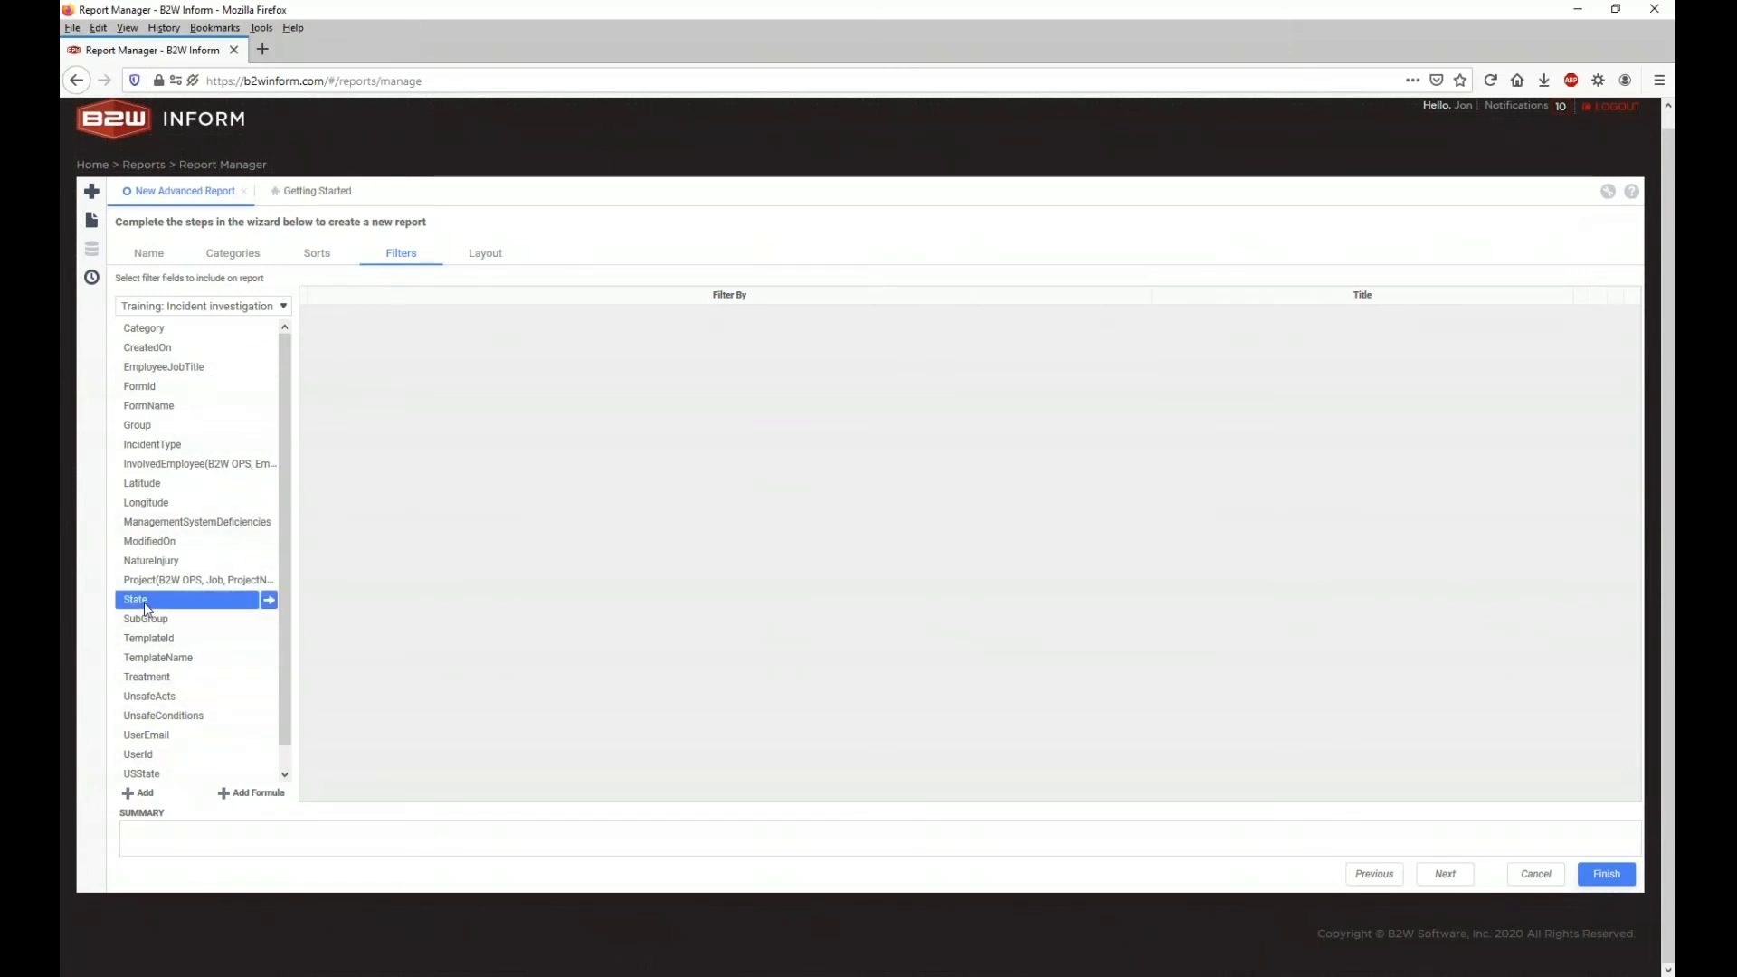
click(269, 600)
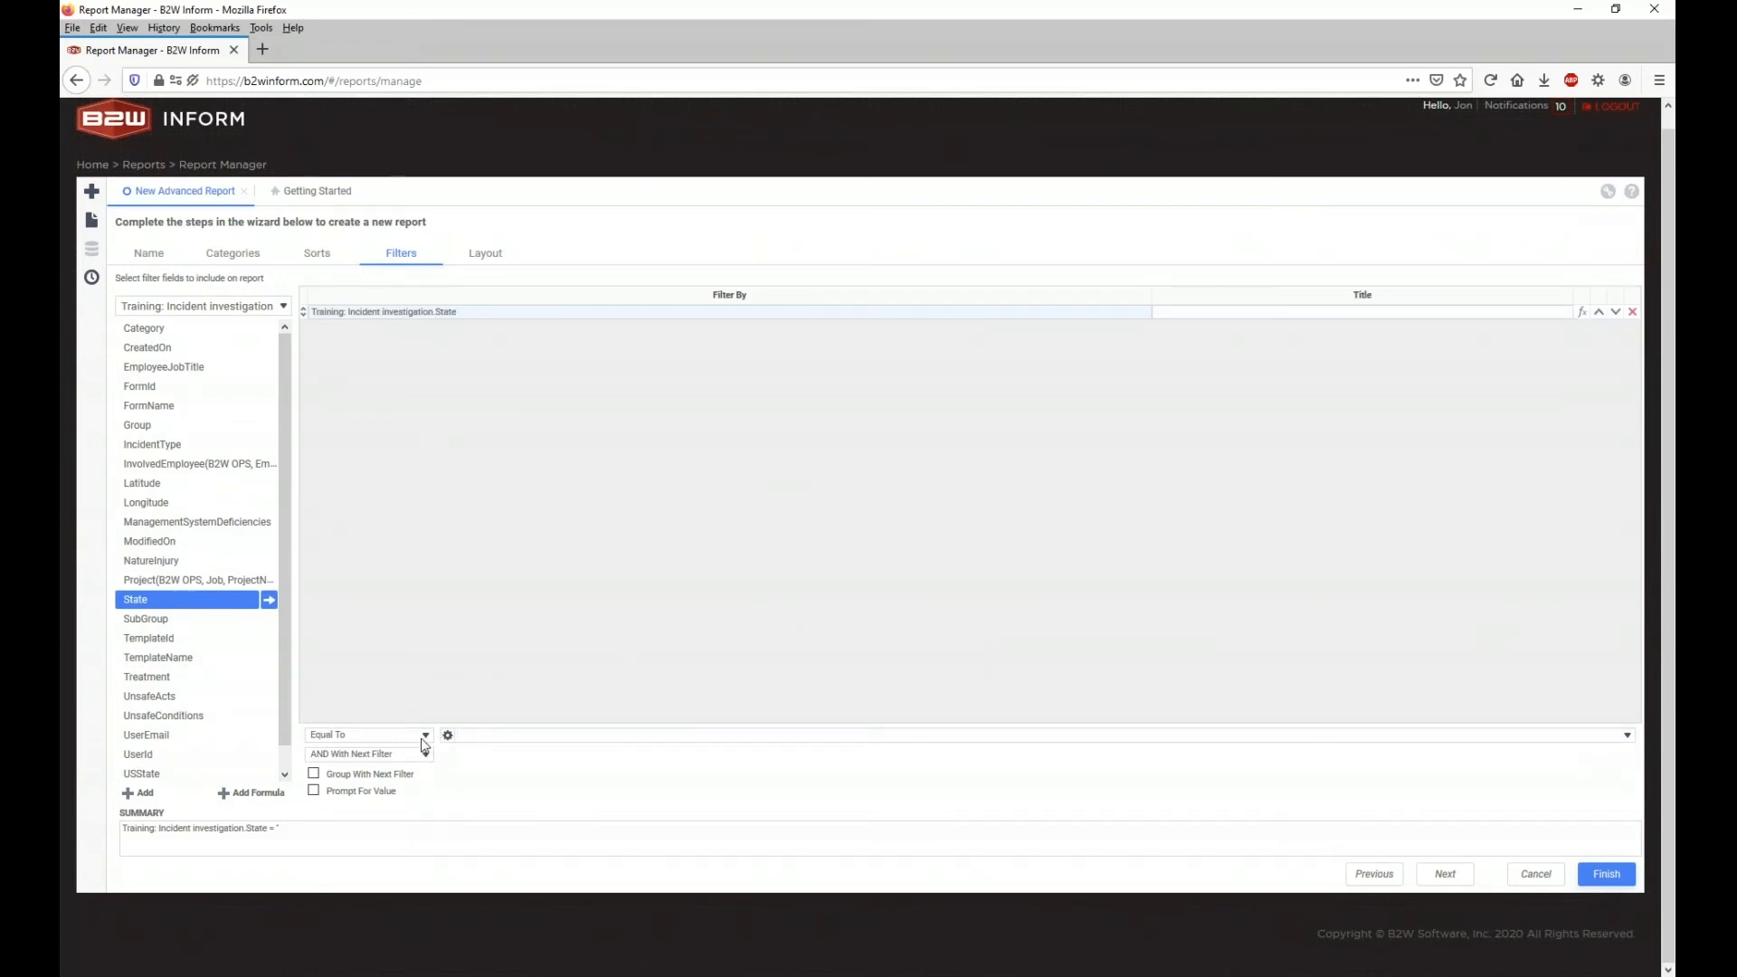
click(1627, 736)
click(626, 750)
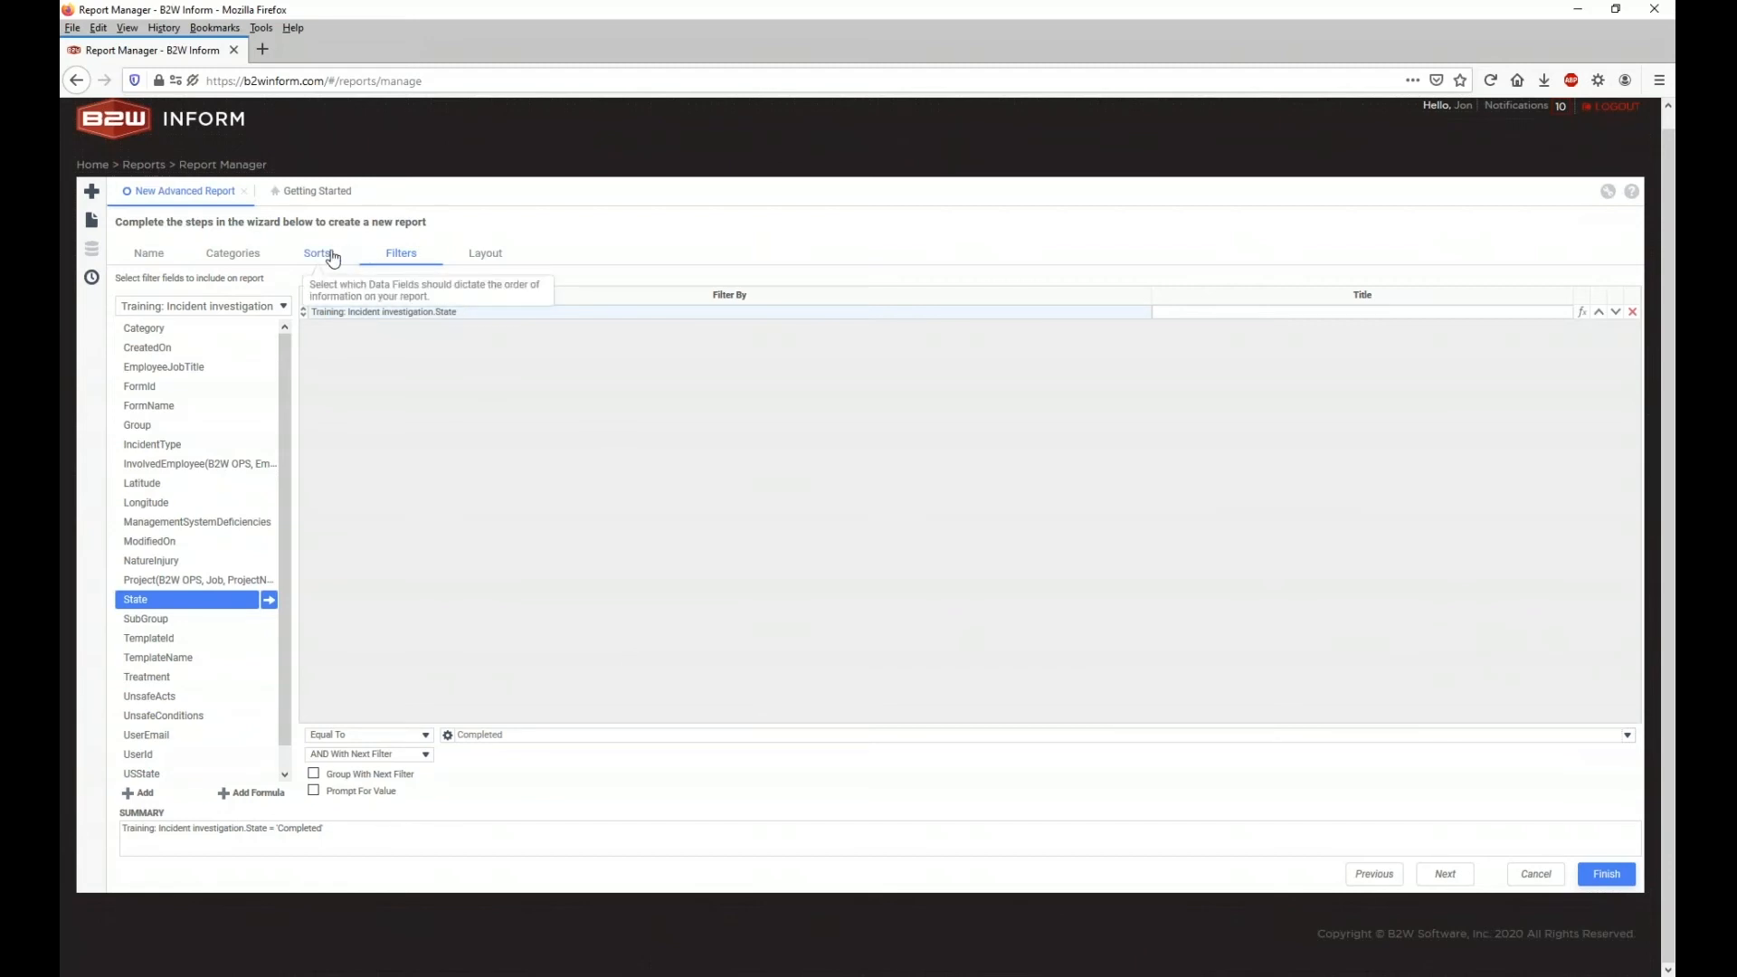
click(1634, 312)
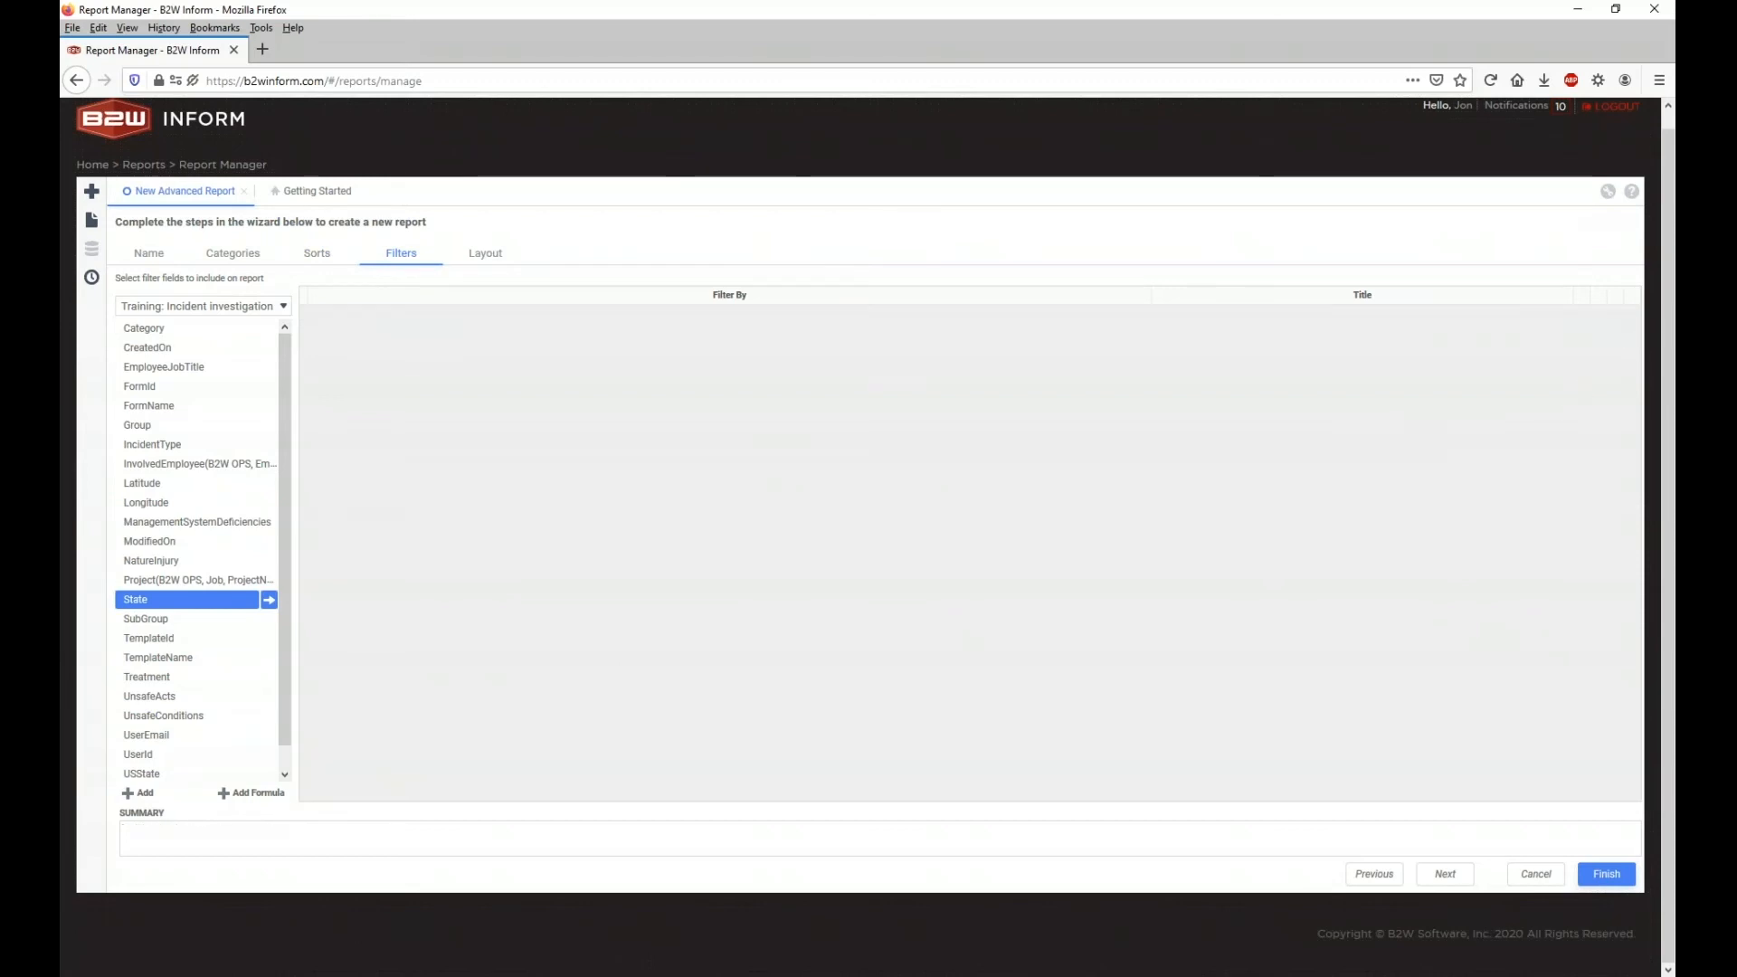
click(325, 258)
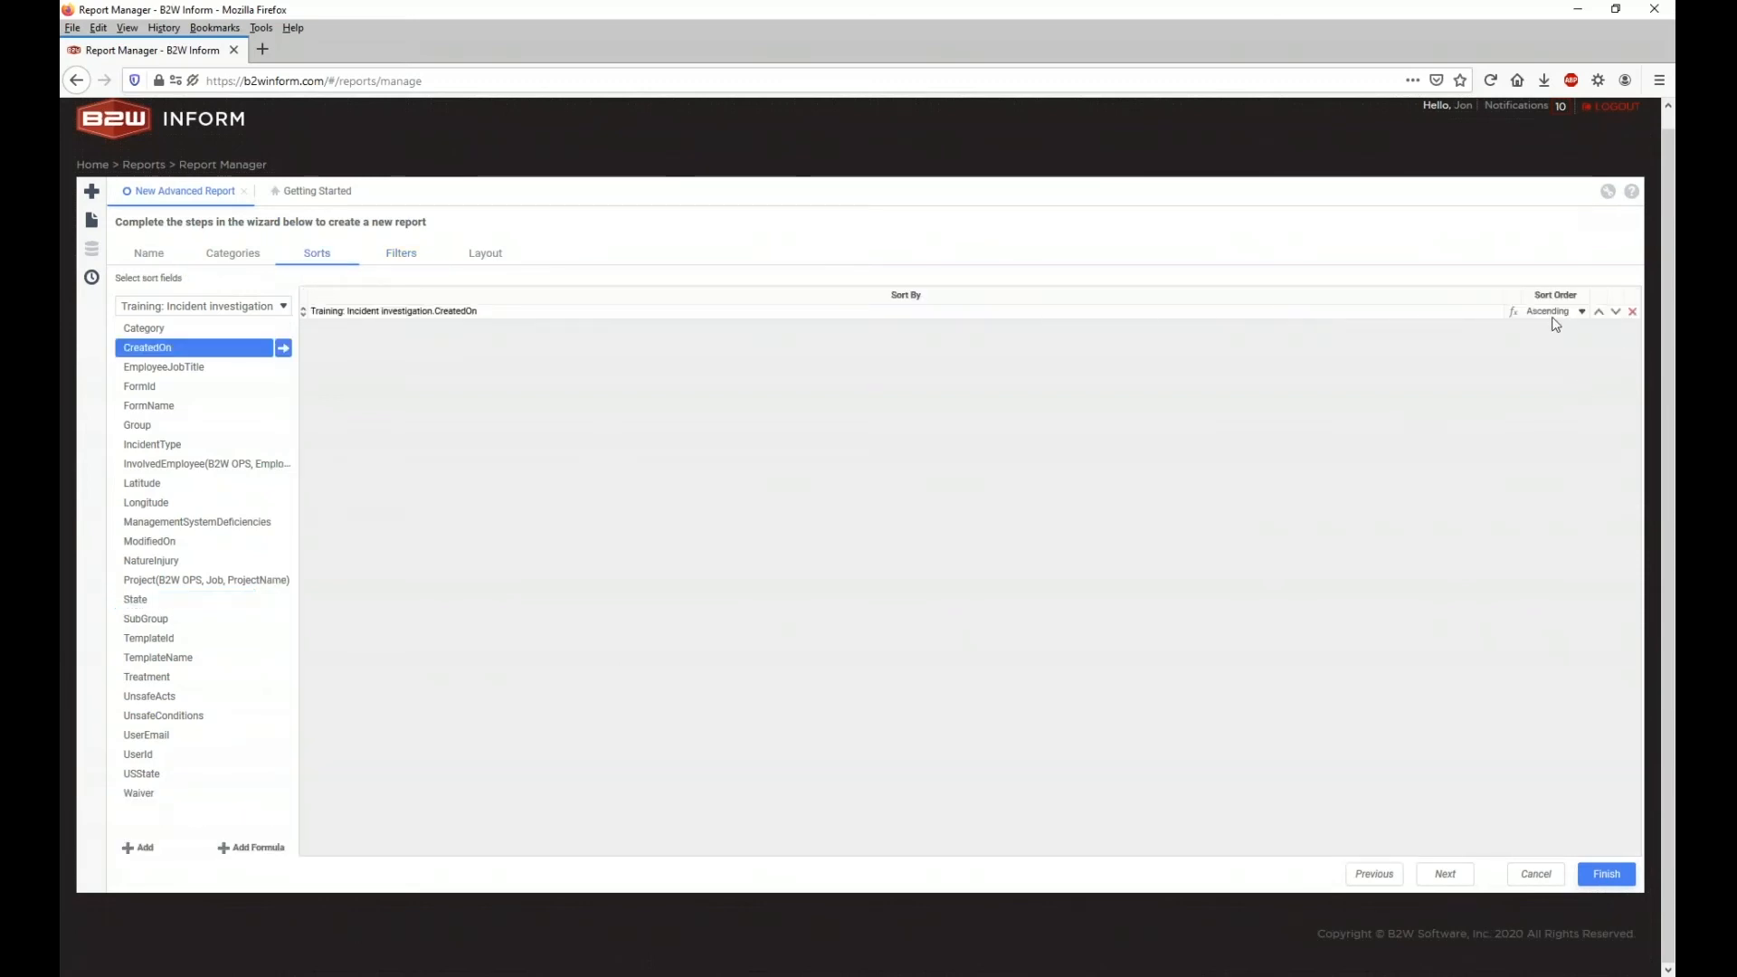
Step: Remove the CreatedOn sort and add FormId, IncidentType and InvolvedEmployee as report columns
click(1633, 311)
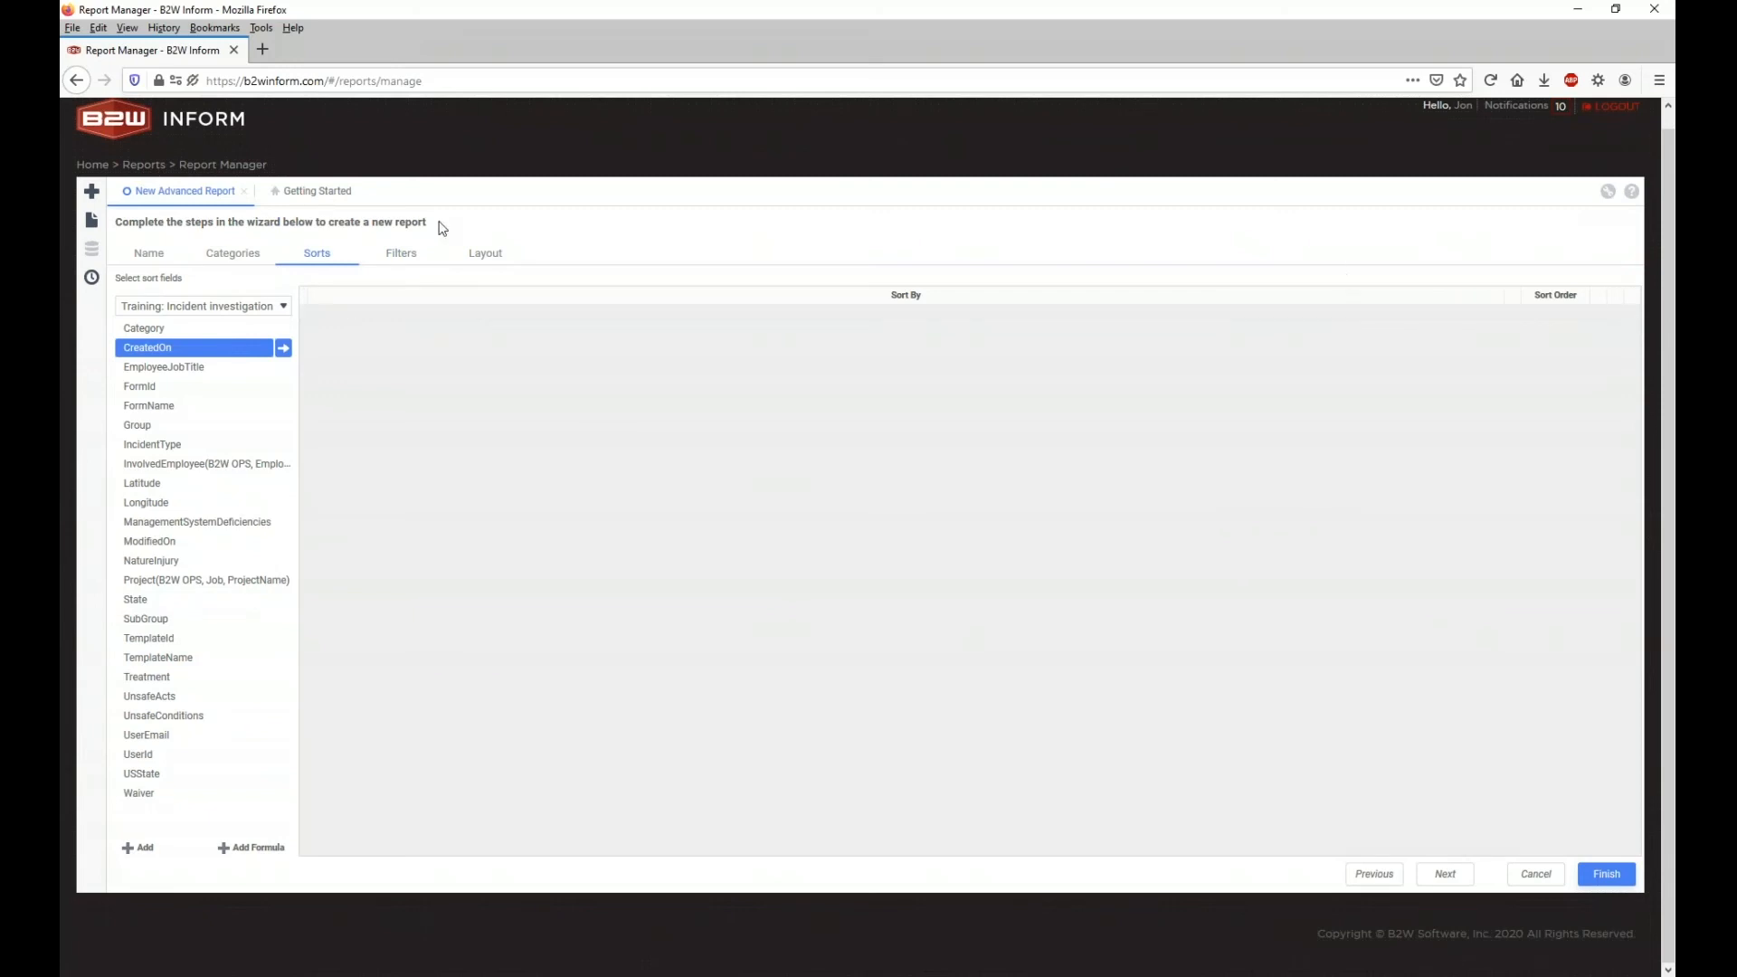
click(497, 256)
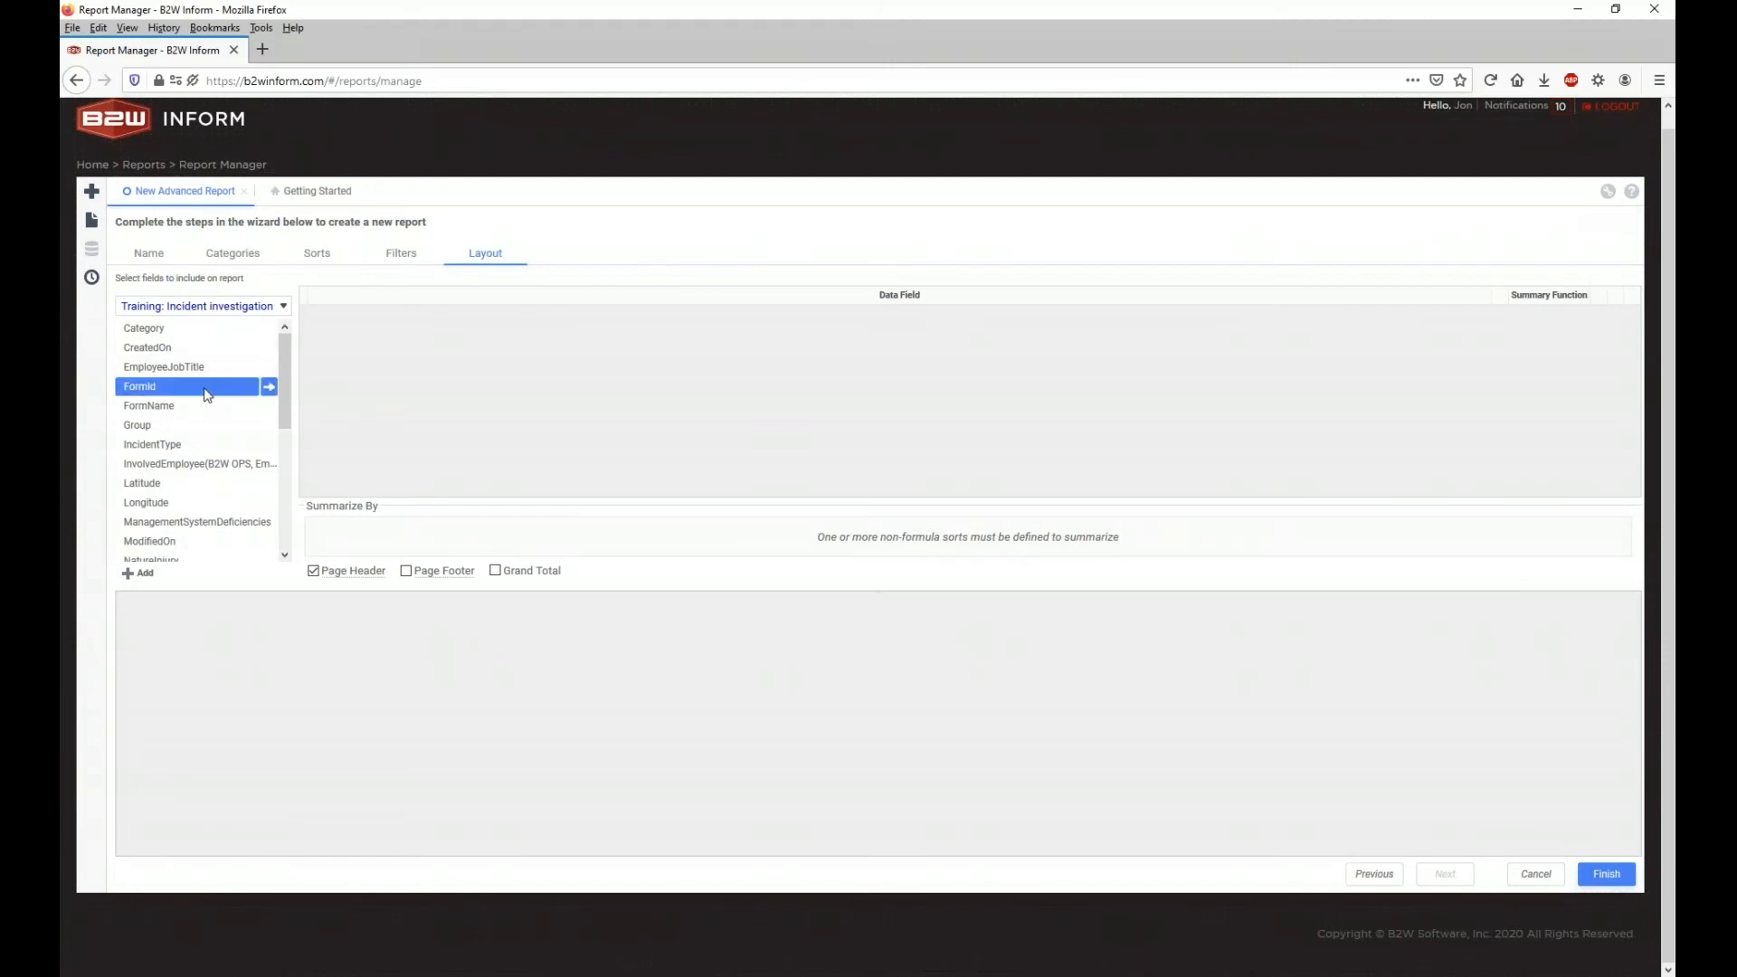
drag(214, 387, 424, 379)
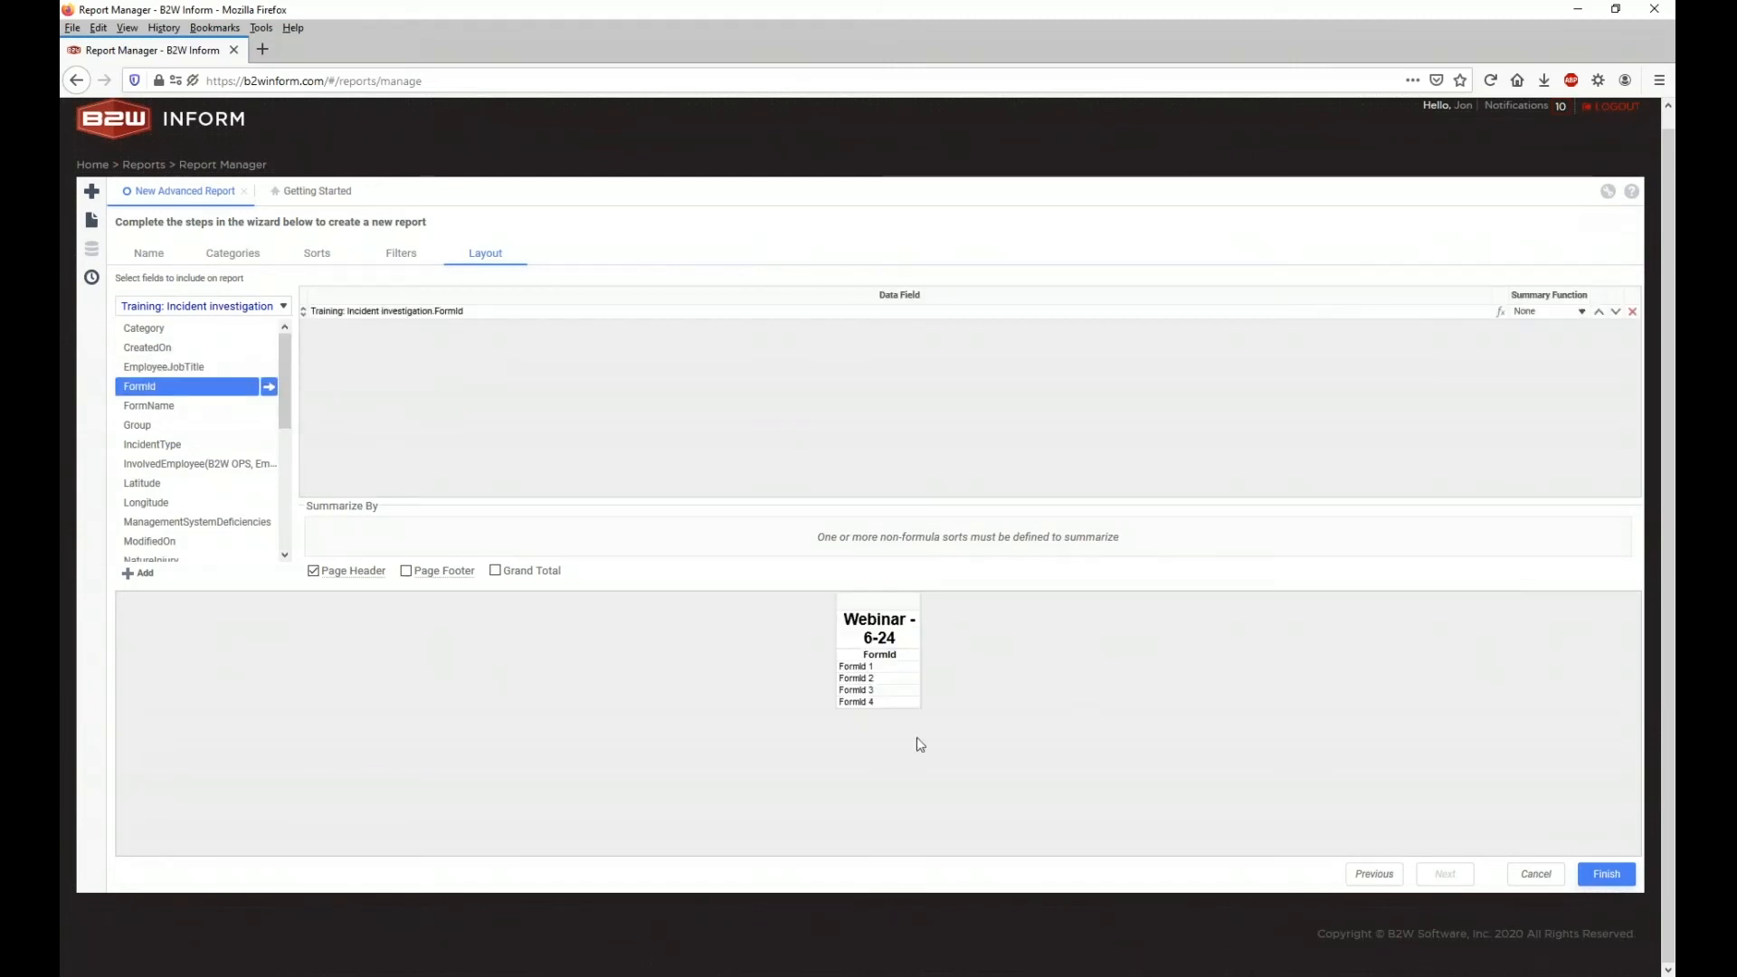
drag(181, 445, 457, 412)
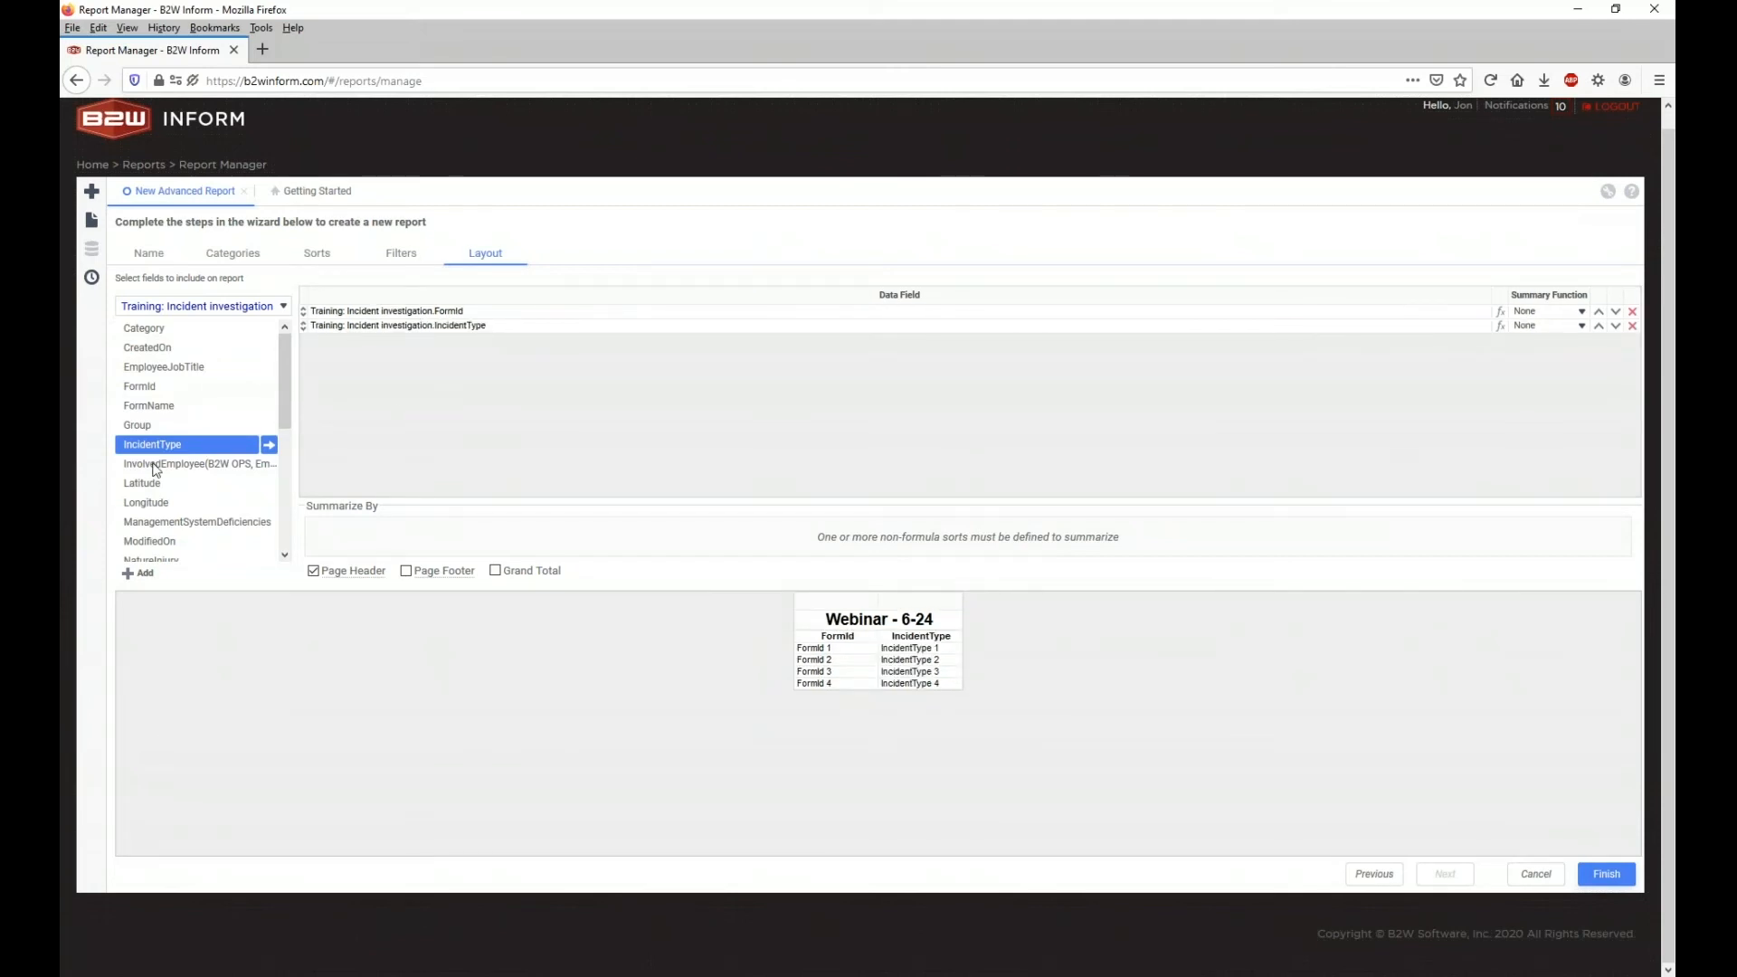
drag(143, 465, 515, 423)
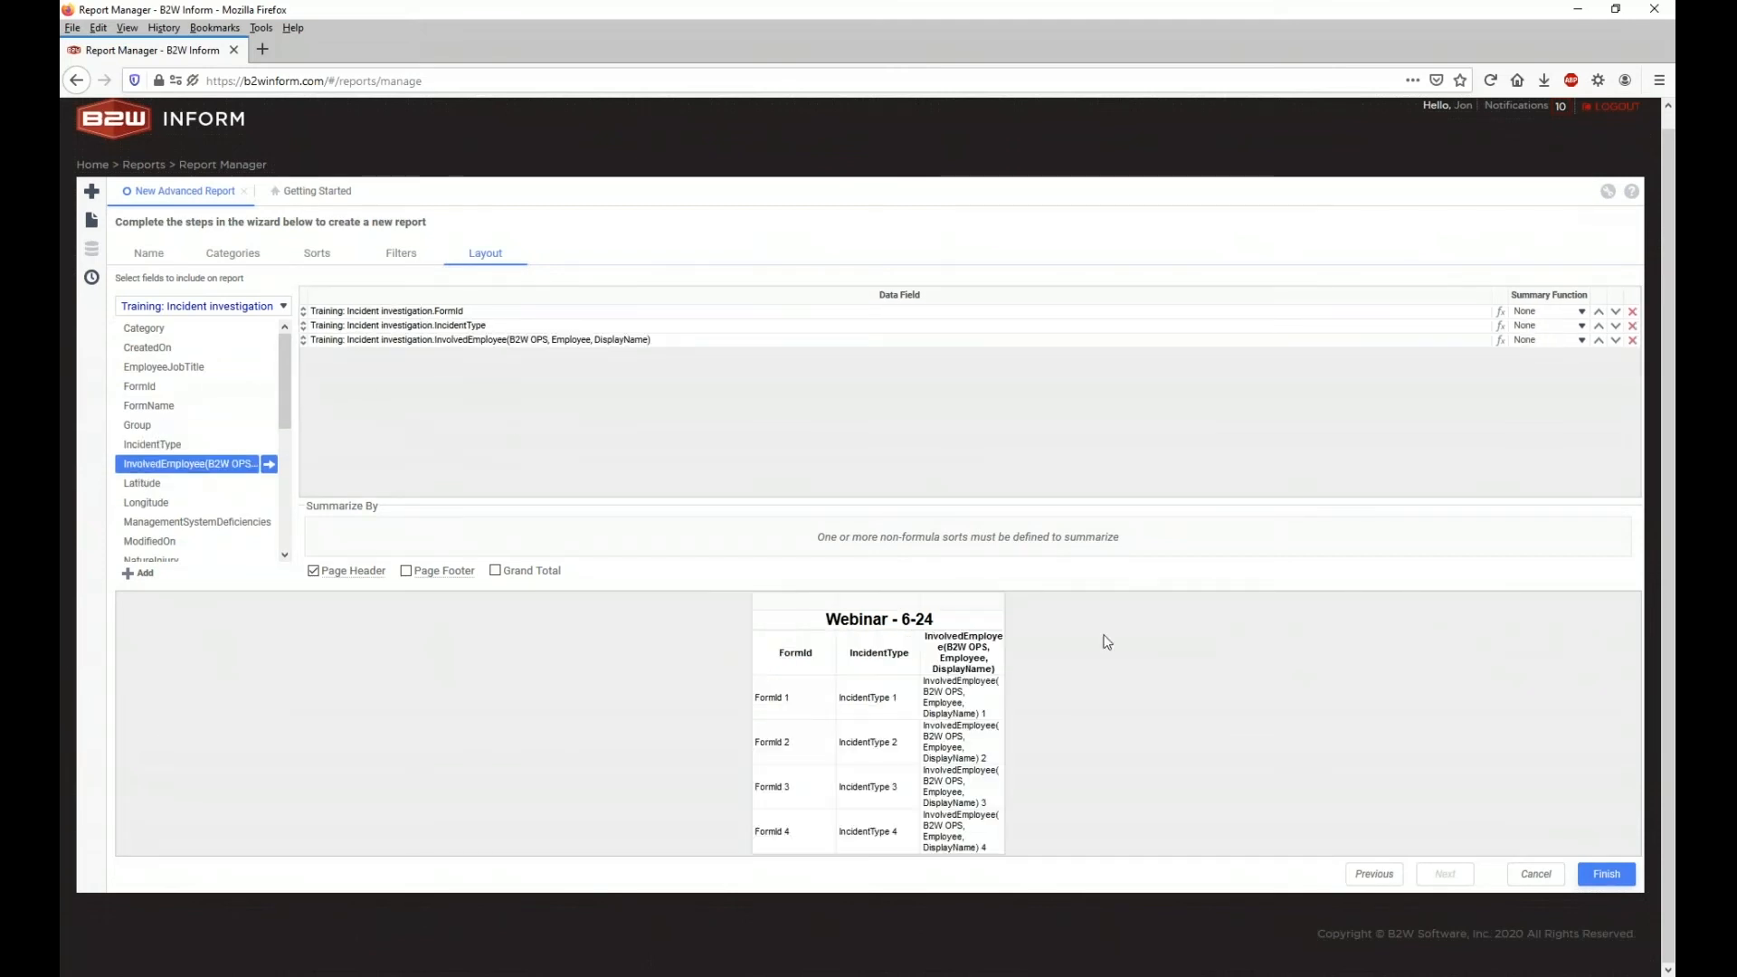
Step: Add State and TemplateName as columns and finish creating the Webinar - 6-24 report
scroll(262, 452, down, 1)
scroll(262, 453, down, 3)
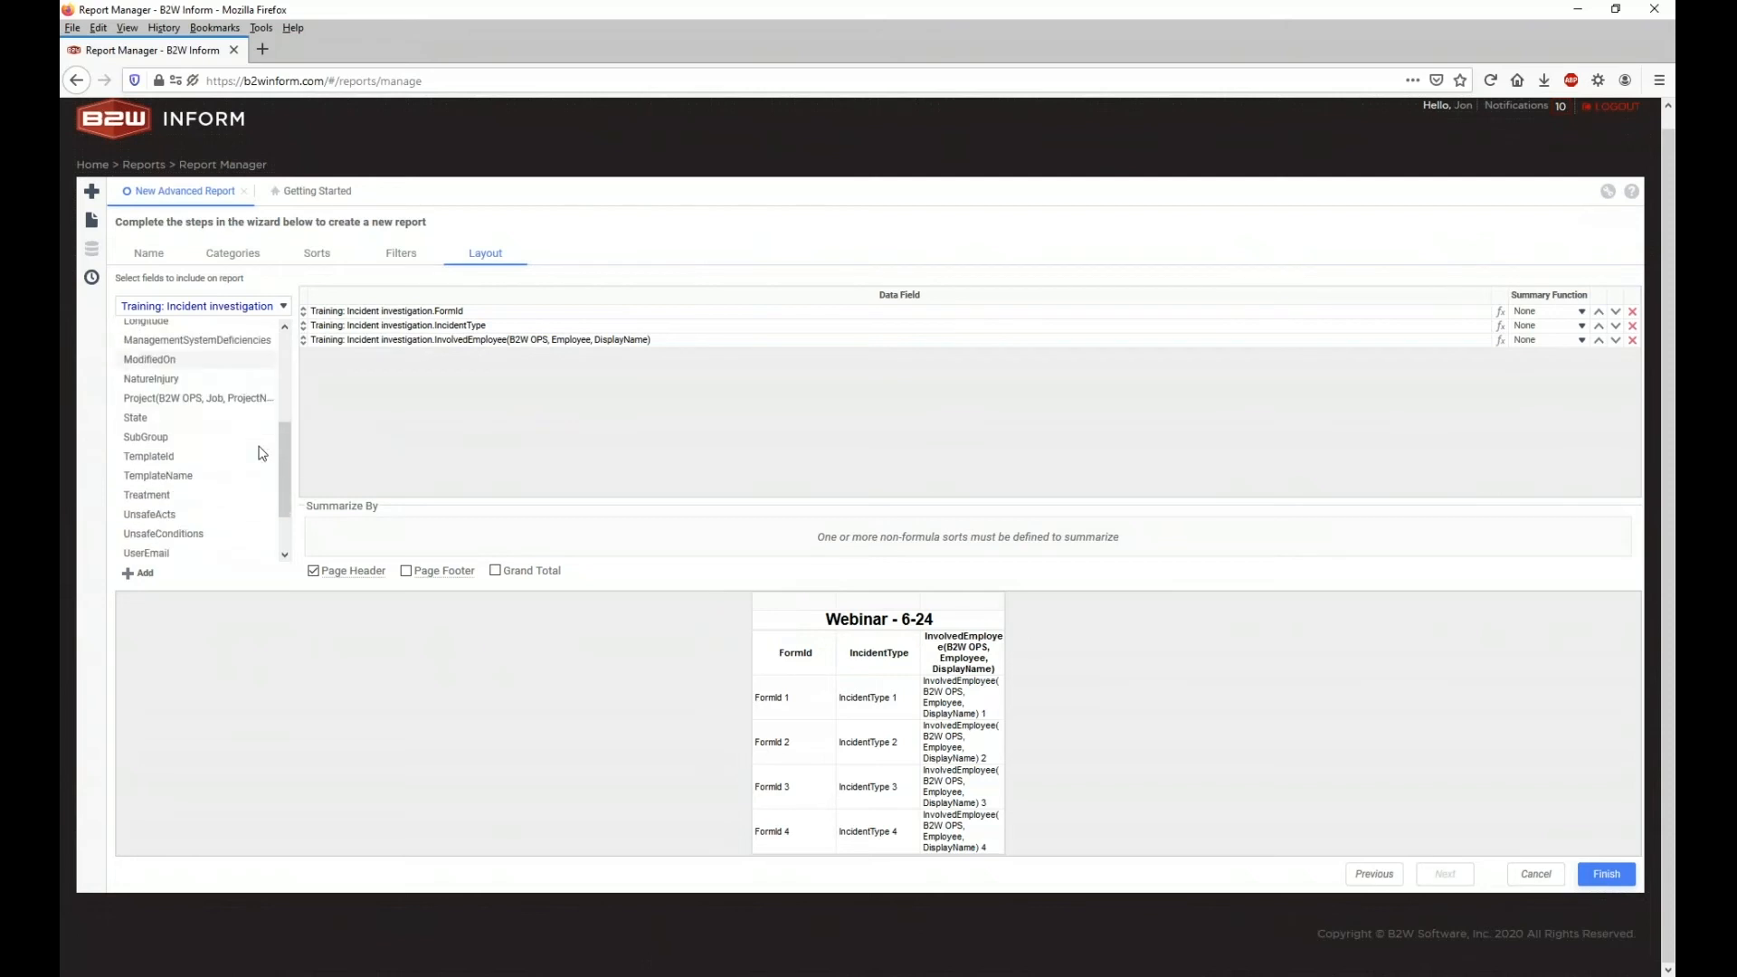
click(213, 409)
drag(213, 415, 387, 420)
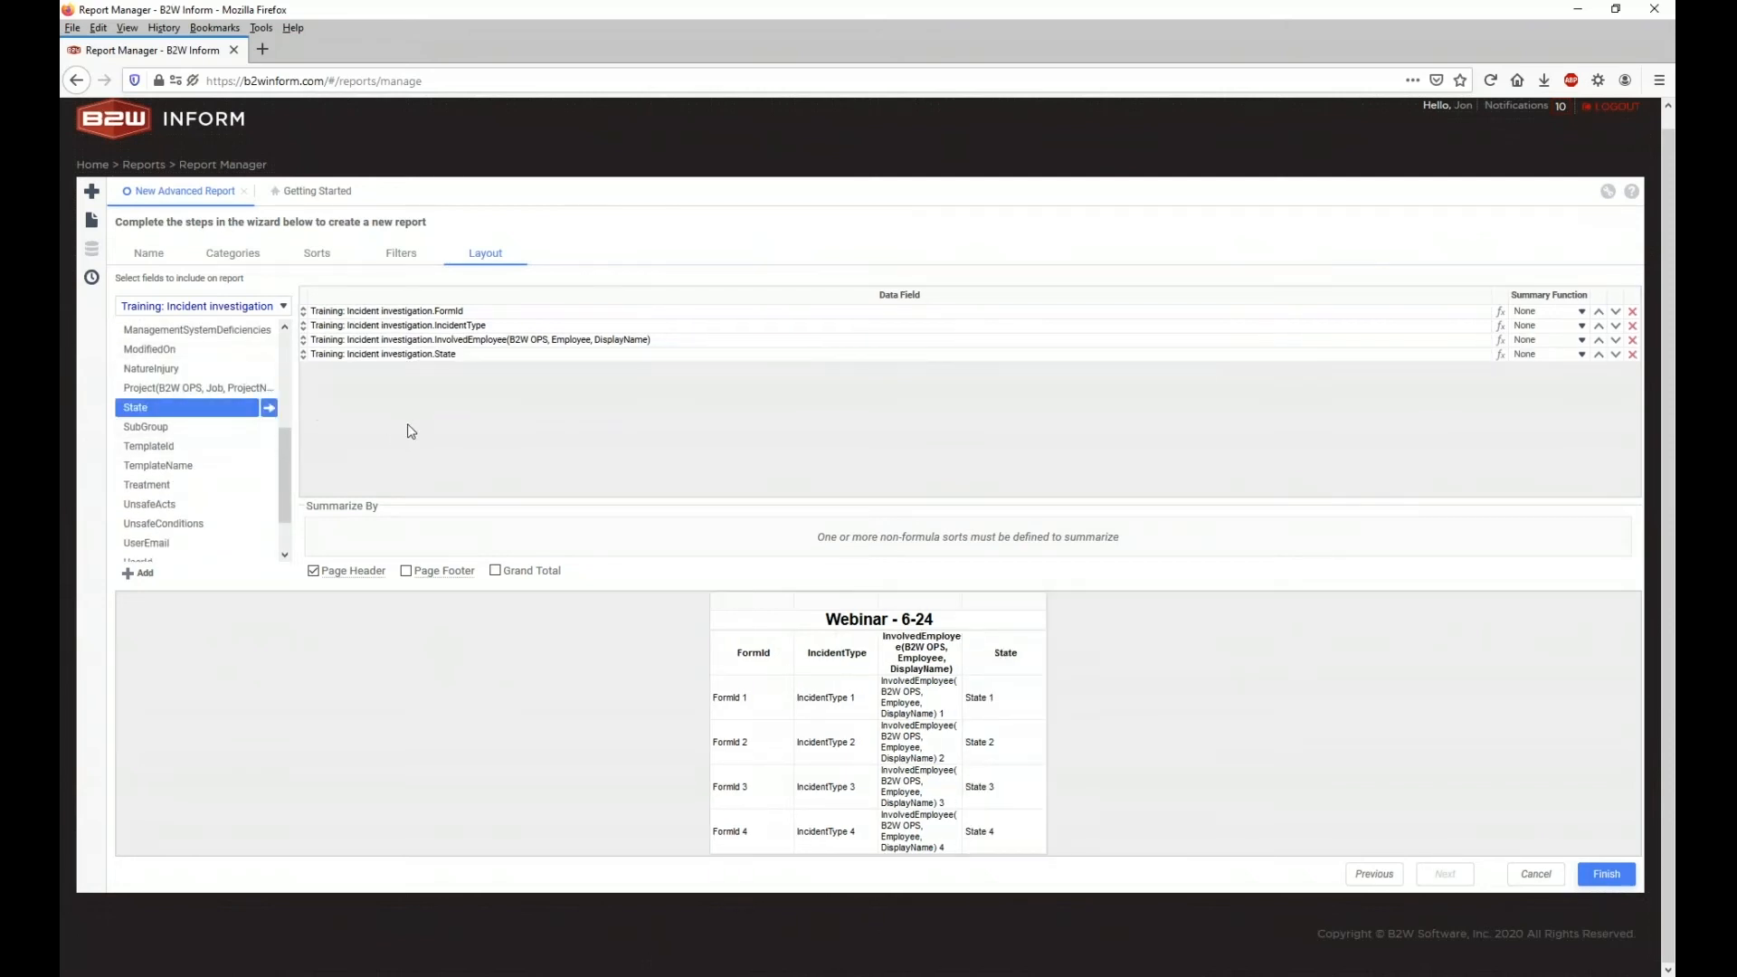
click(94, 192)
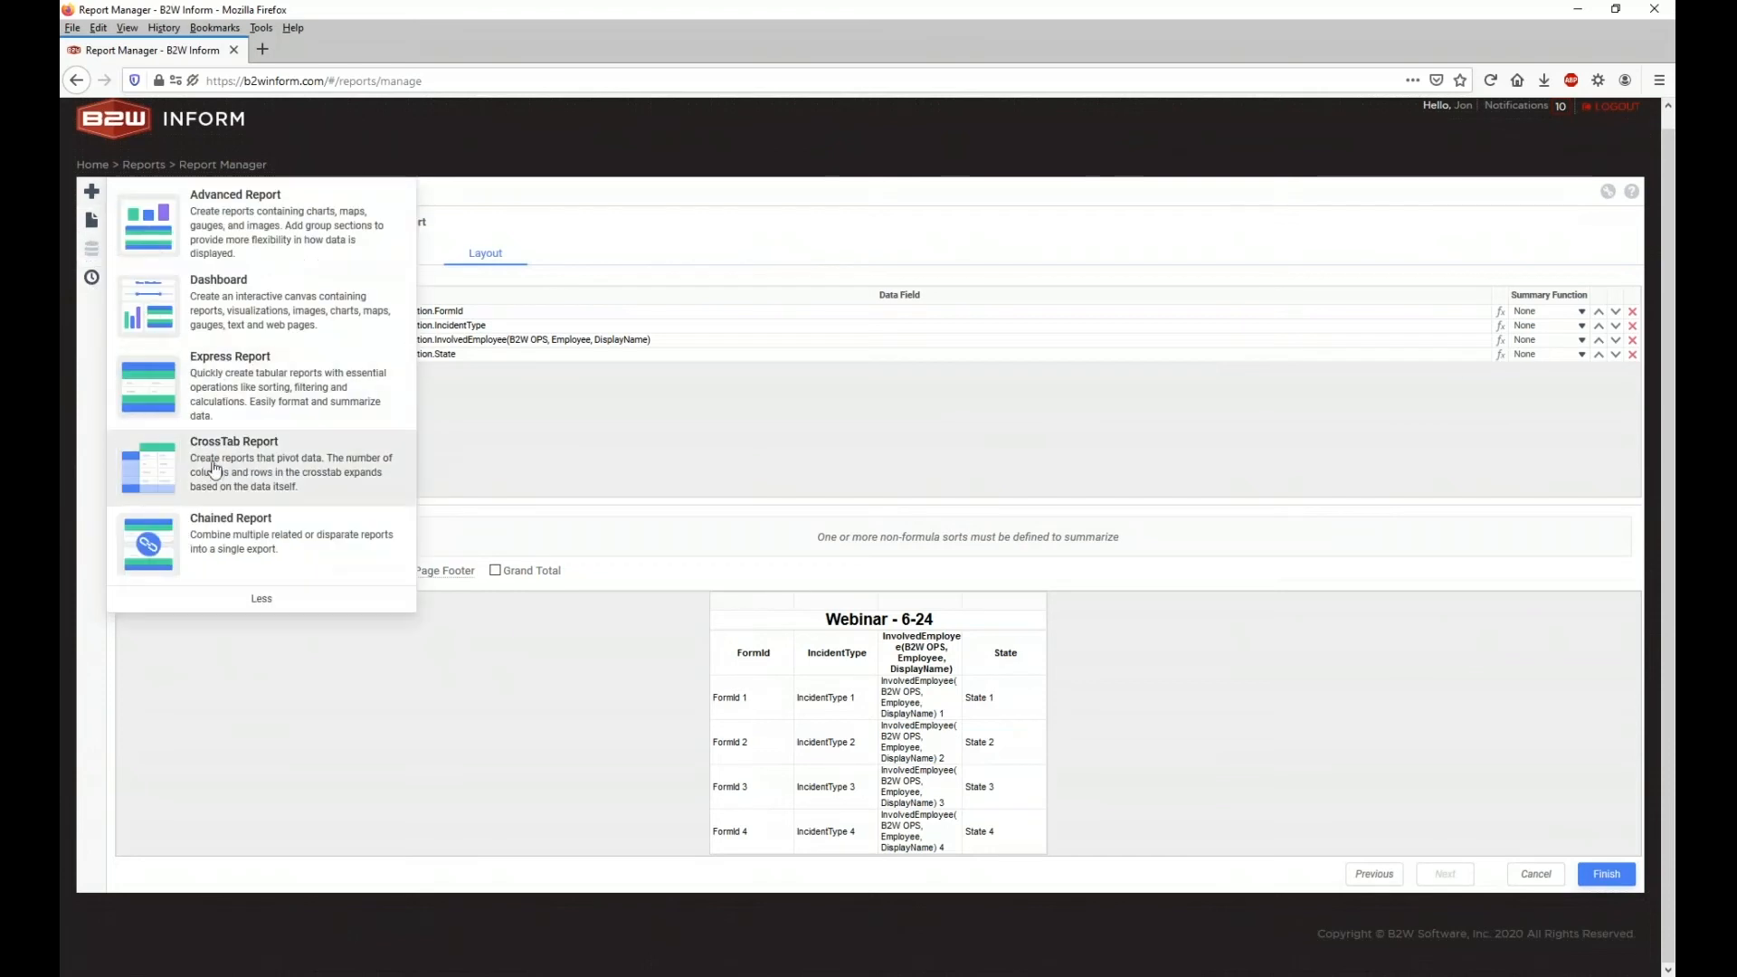
click(547, 426)
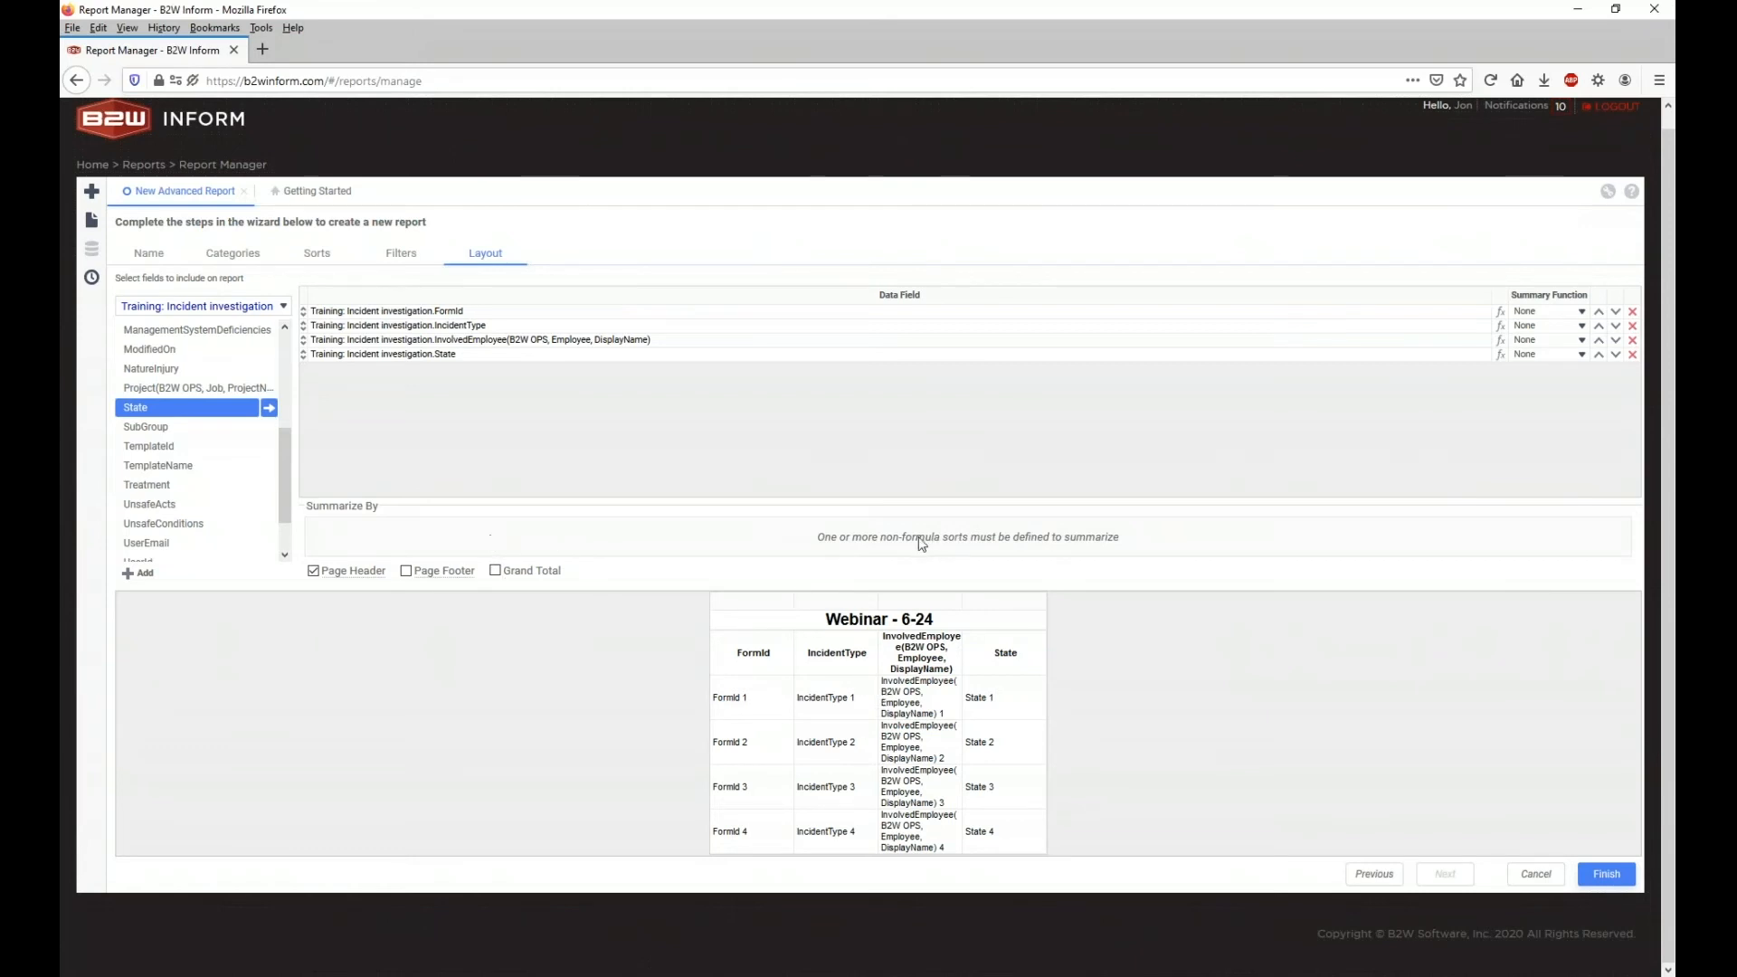
drag(226, 467, 491, 440)
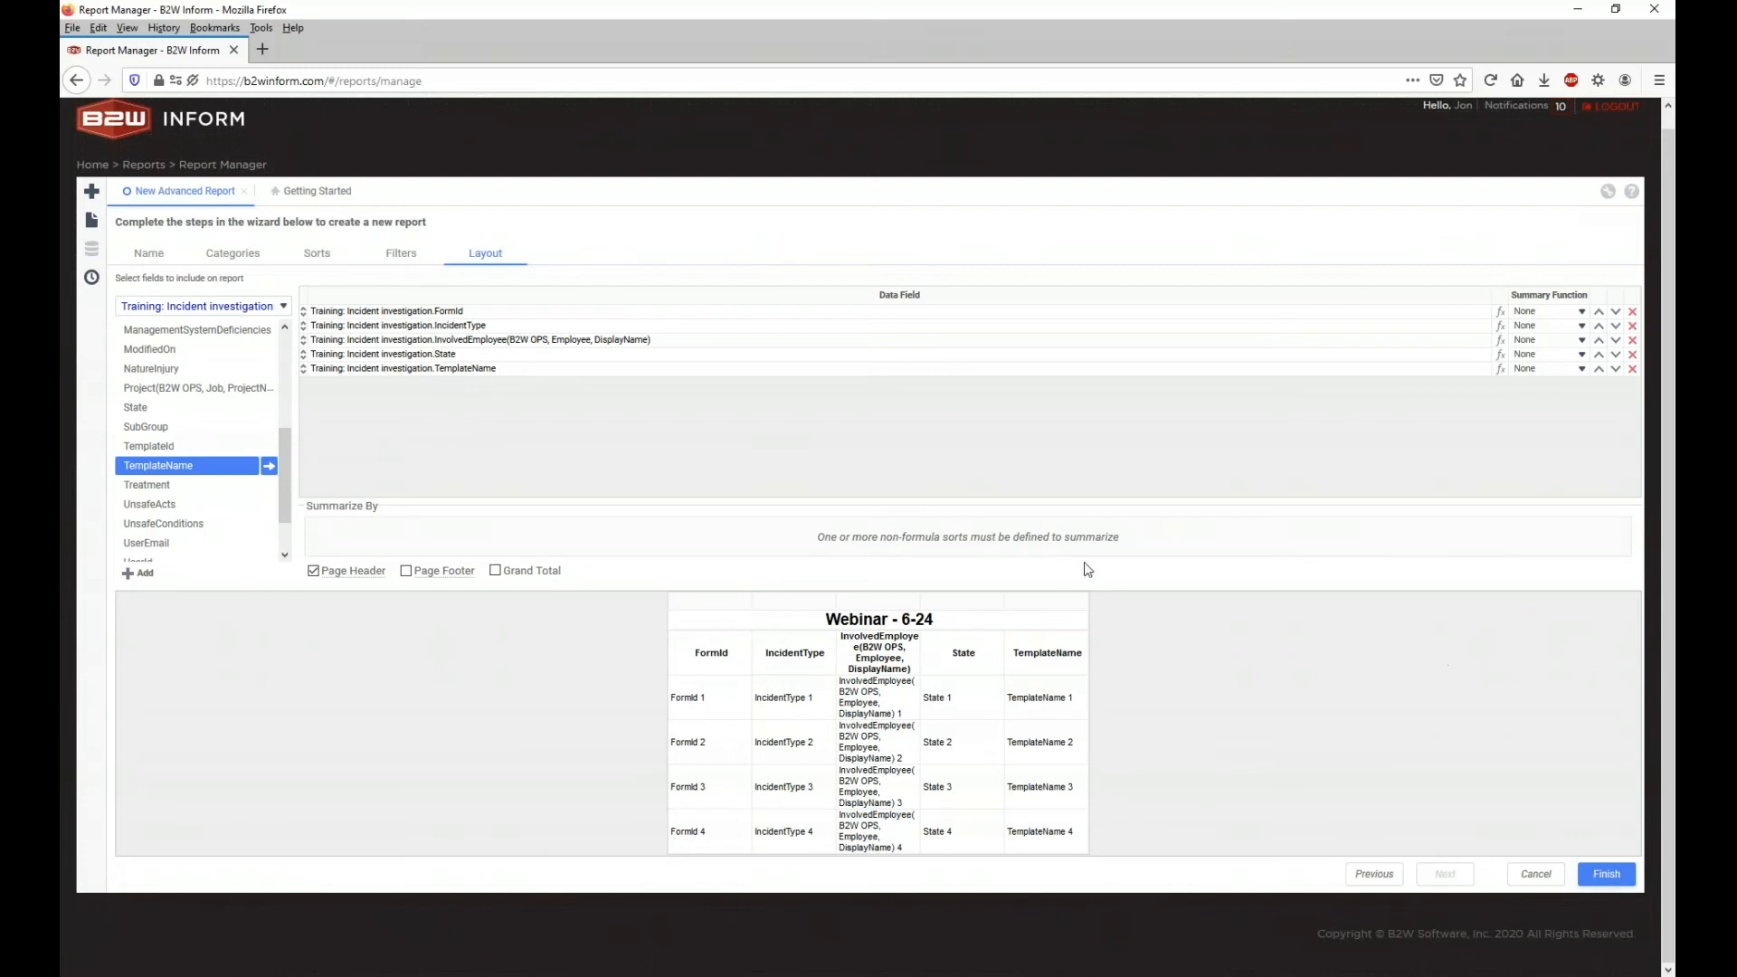
click(1607, 875)
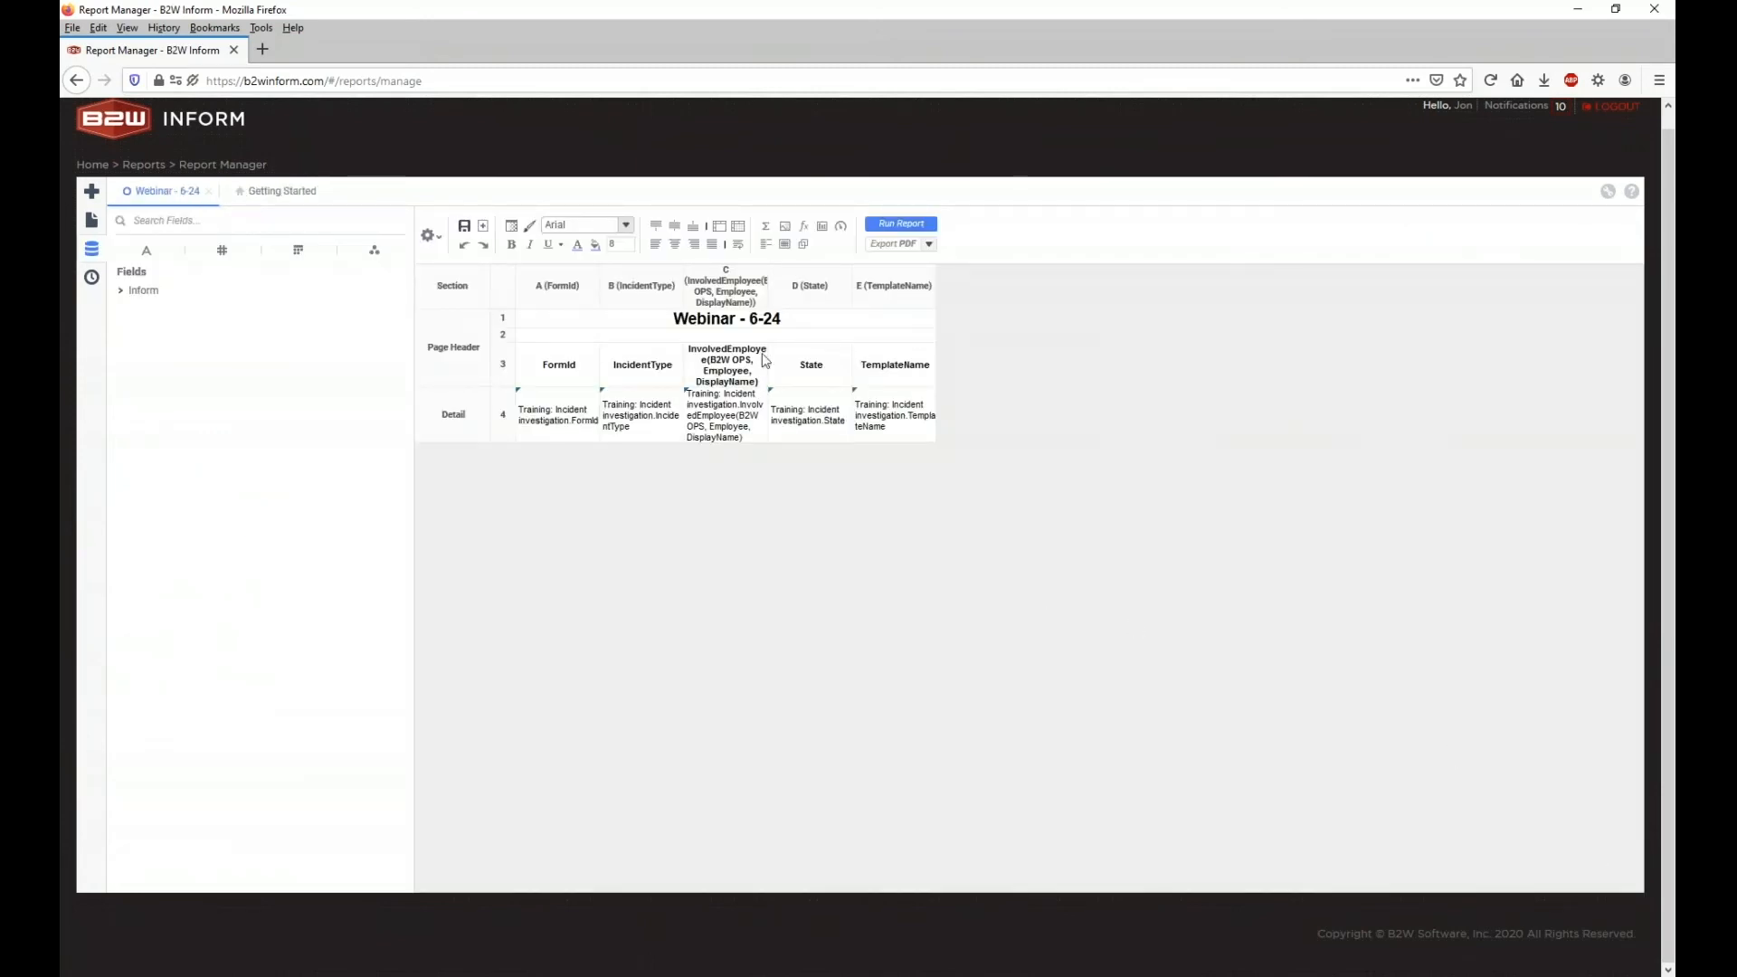
Step: Run the report and widen the IncidentType, InvolvedEmployee, State and TemplateName preview columns
click(901, 224)
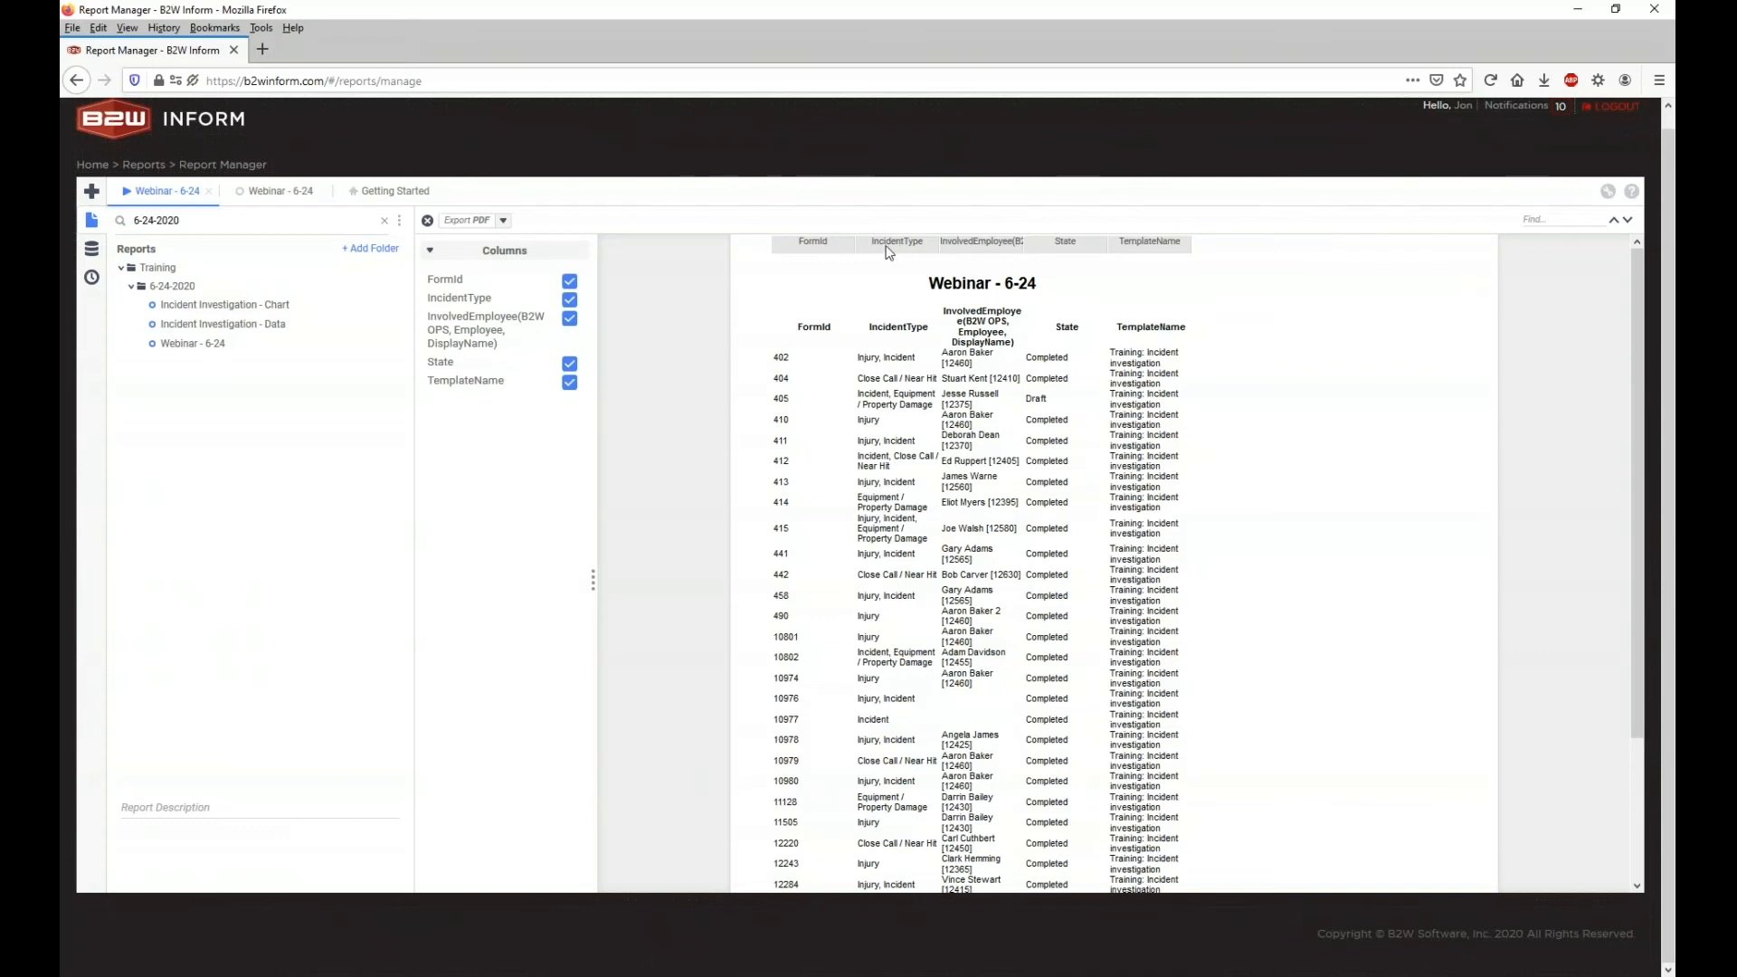
drag(938, 240, 967, 243)
drag(1190, 247, 1368, 245)
drag(1119, 247, 1212, 243)
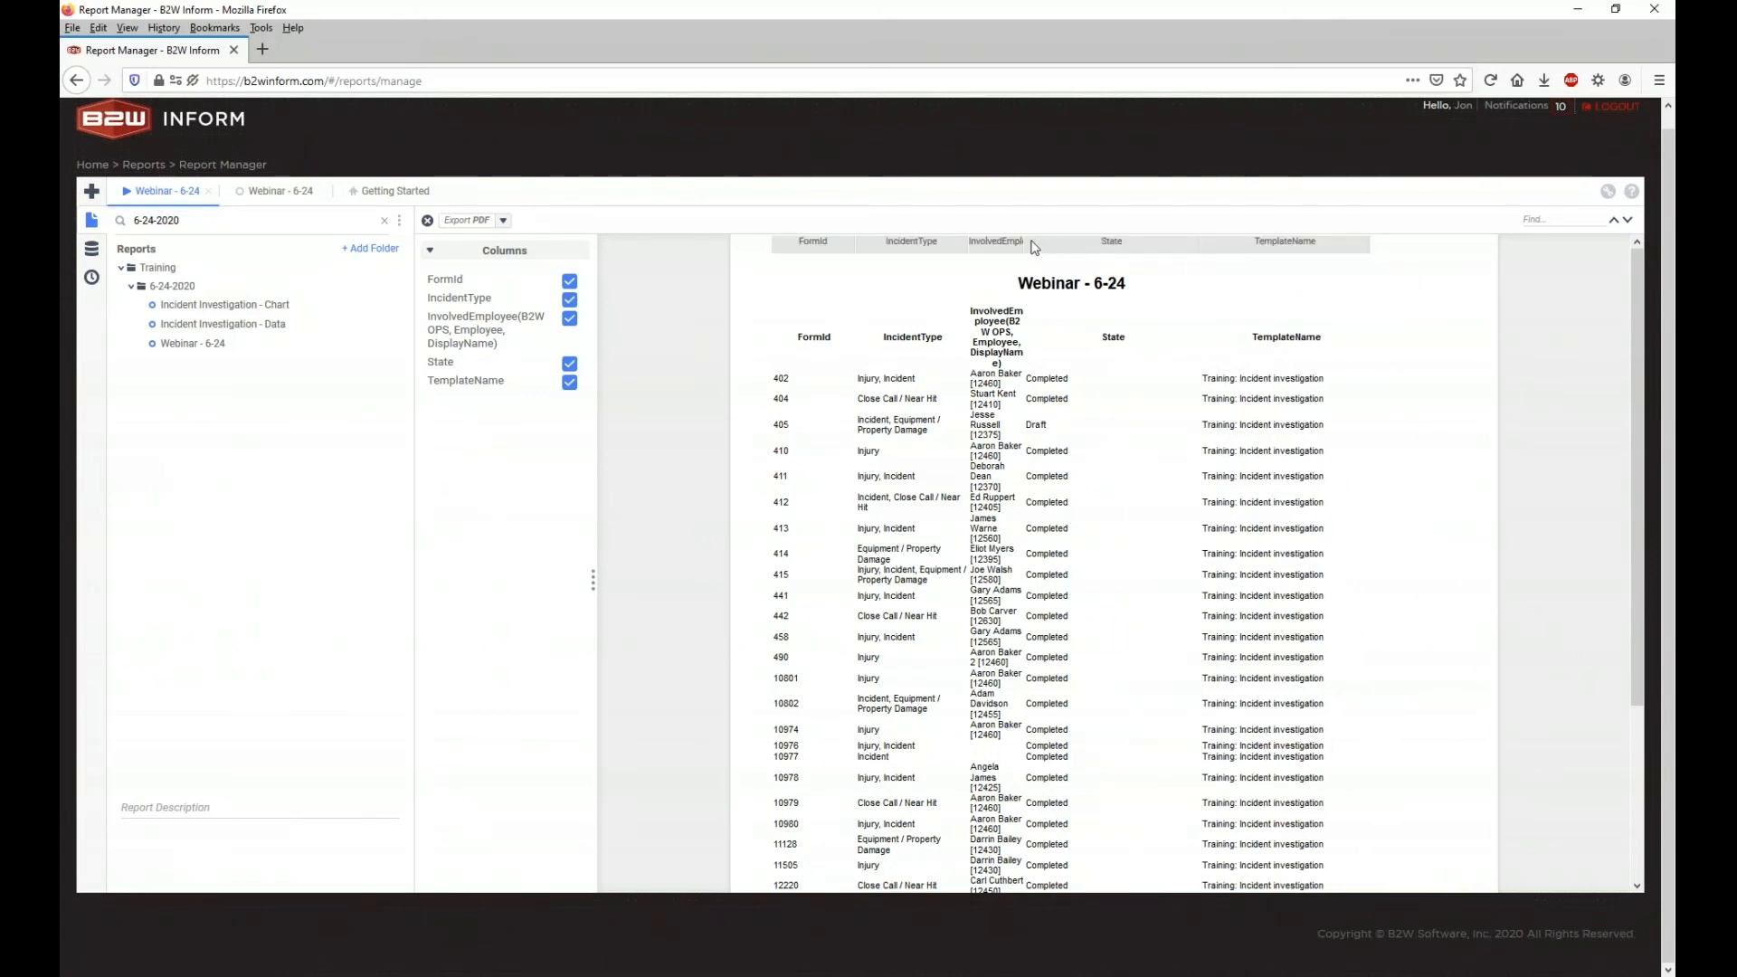
drag(1032, 244, 1105, 243)
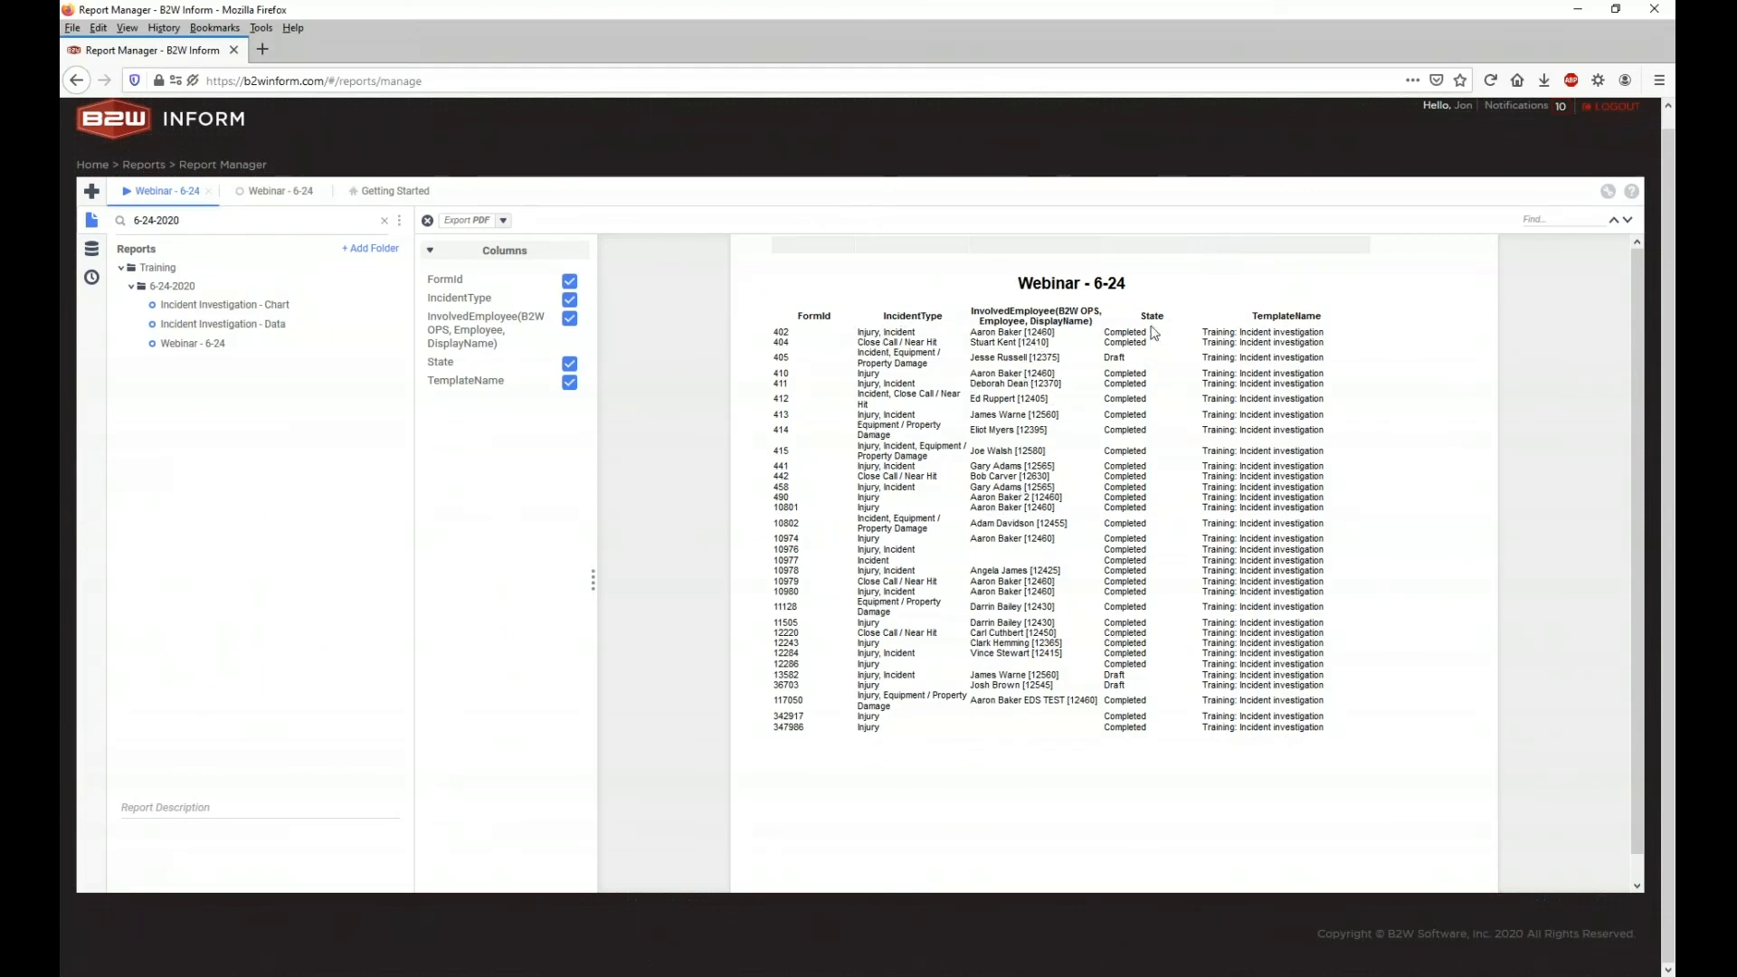
click(288, 194)
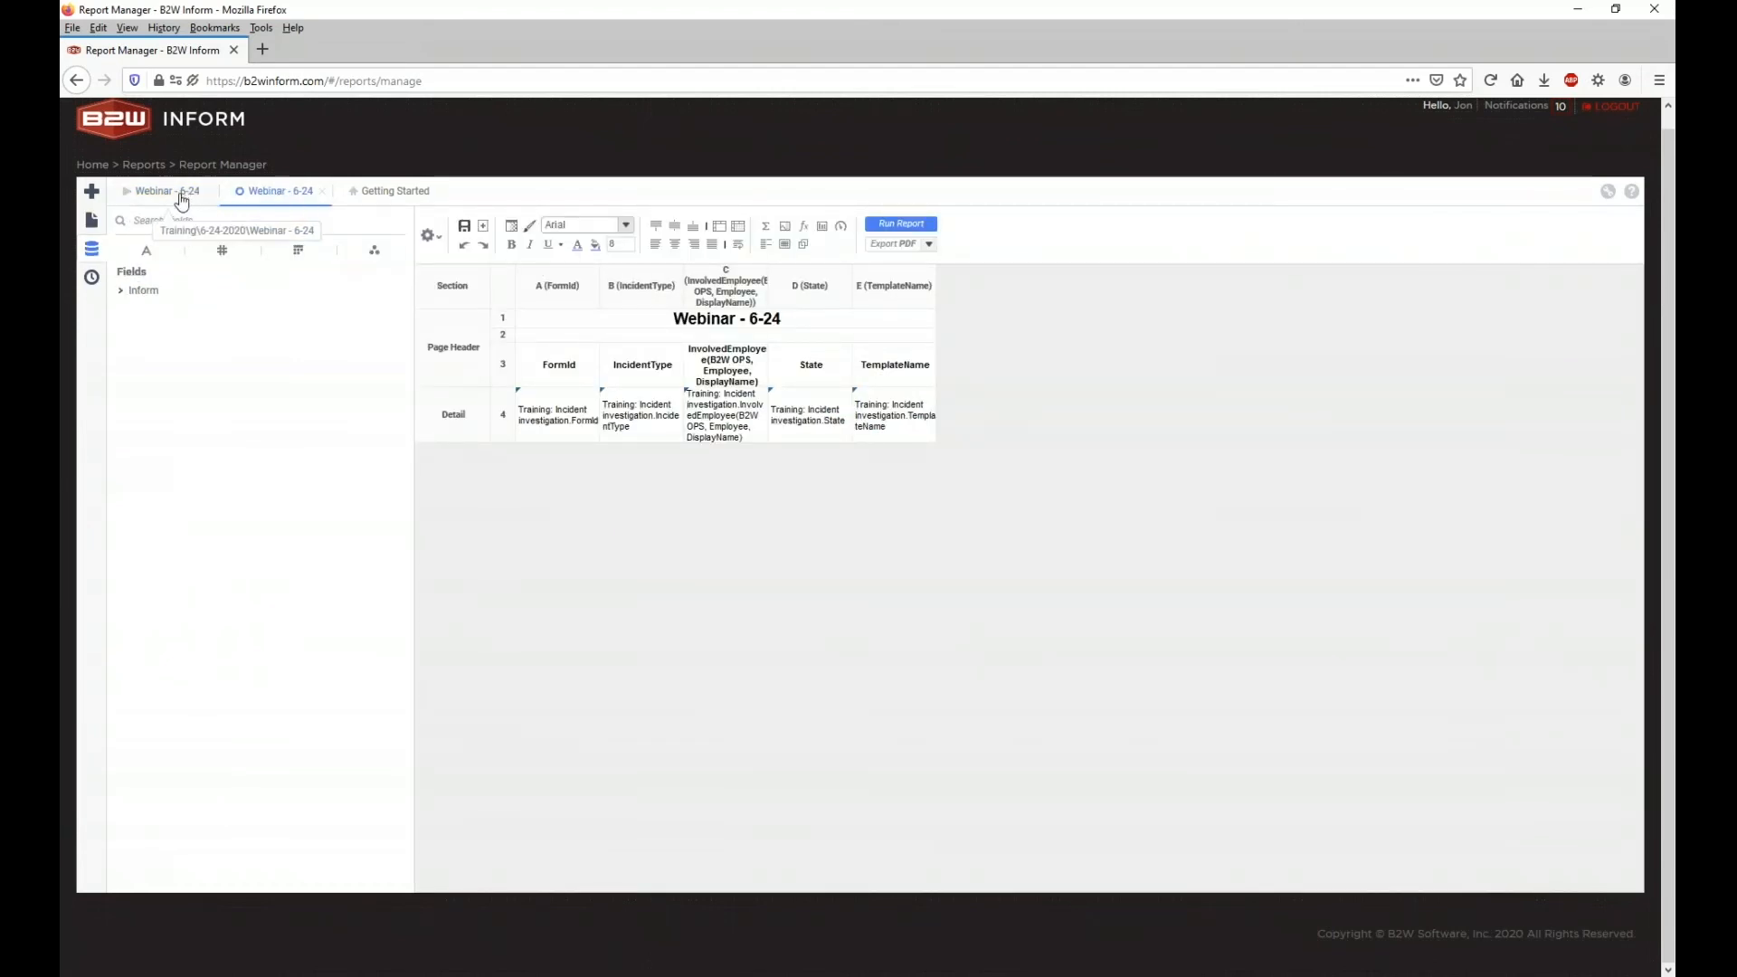
Step: Close the Getting Started page and the report preview tab
click(379, 194)
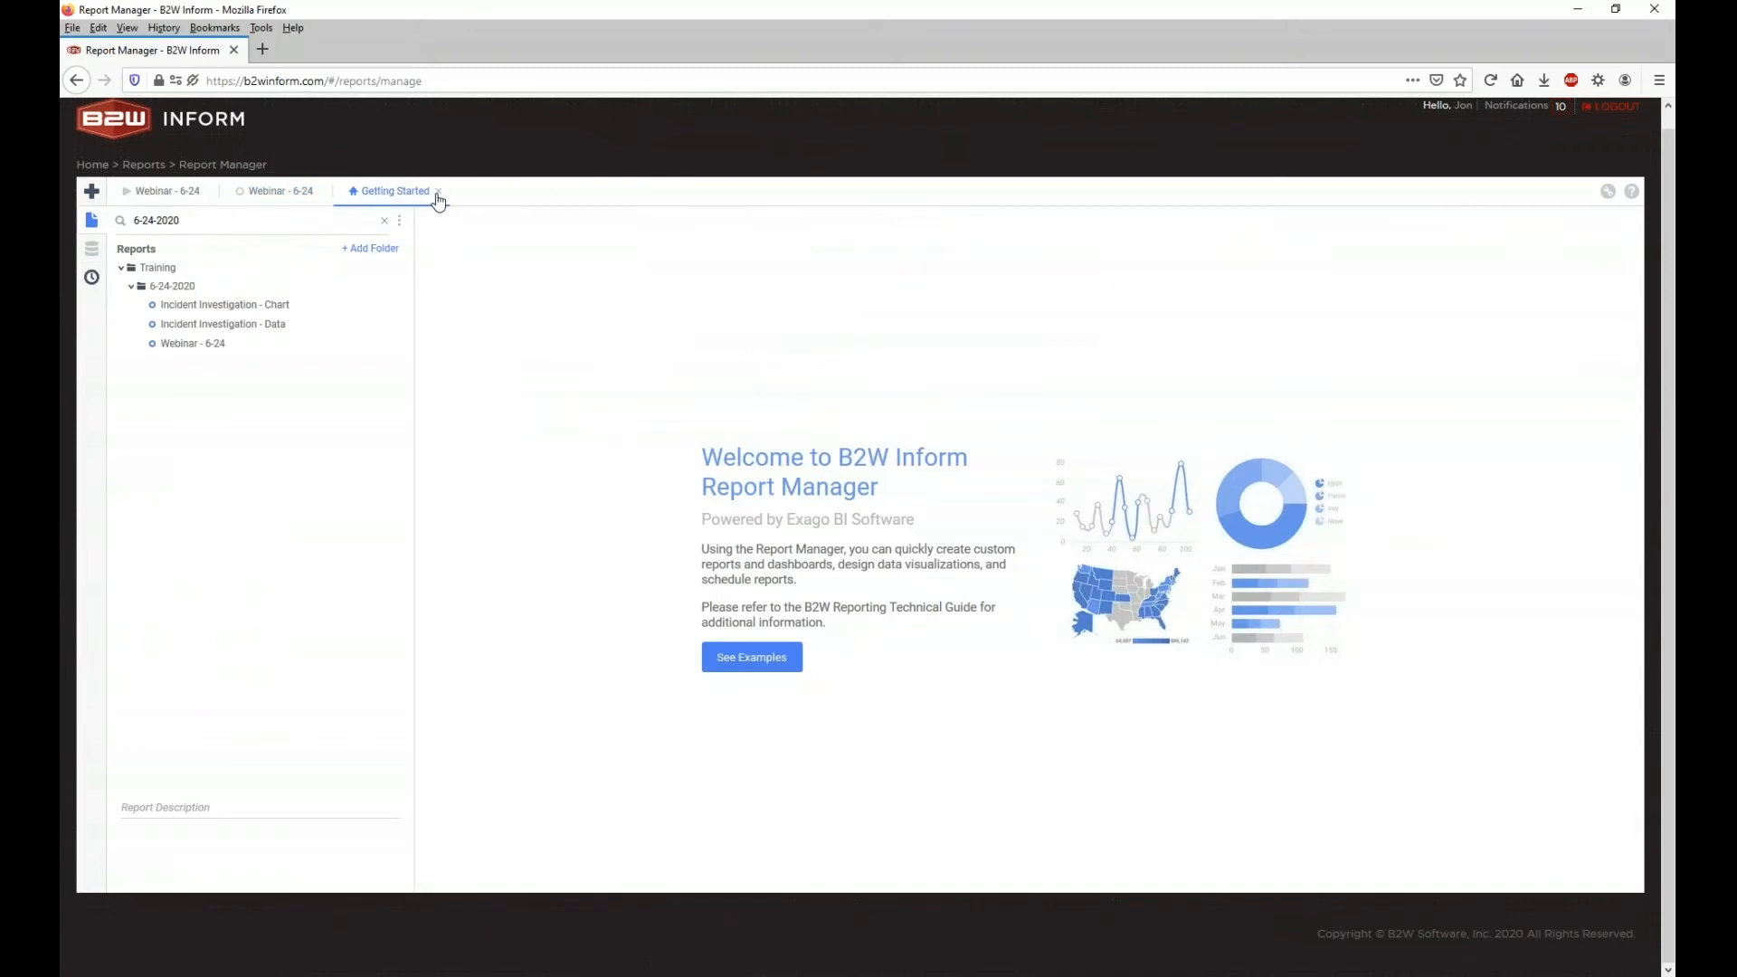
click(436, 192)
click(193, 192)
click(209, 191)
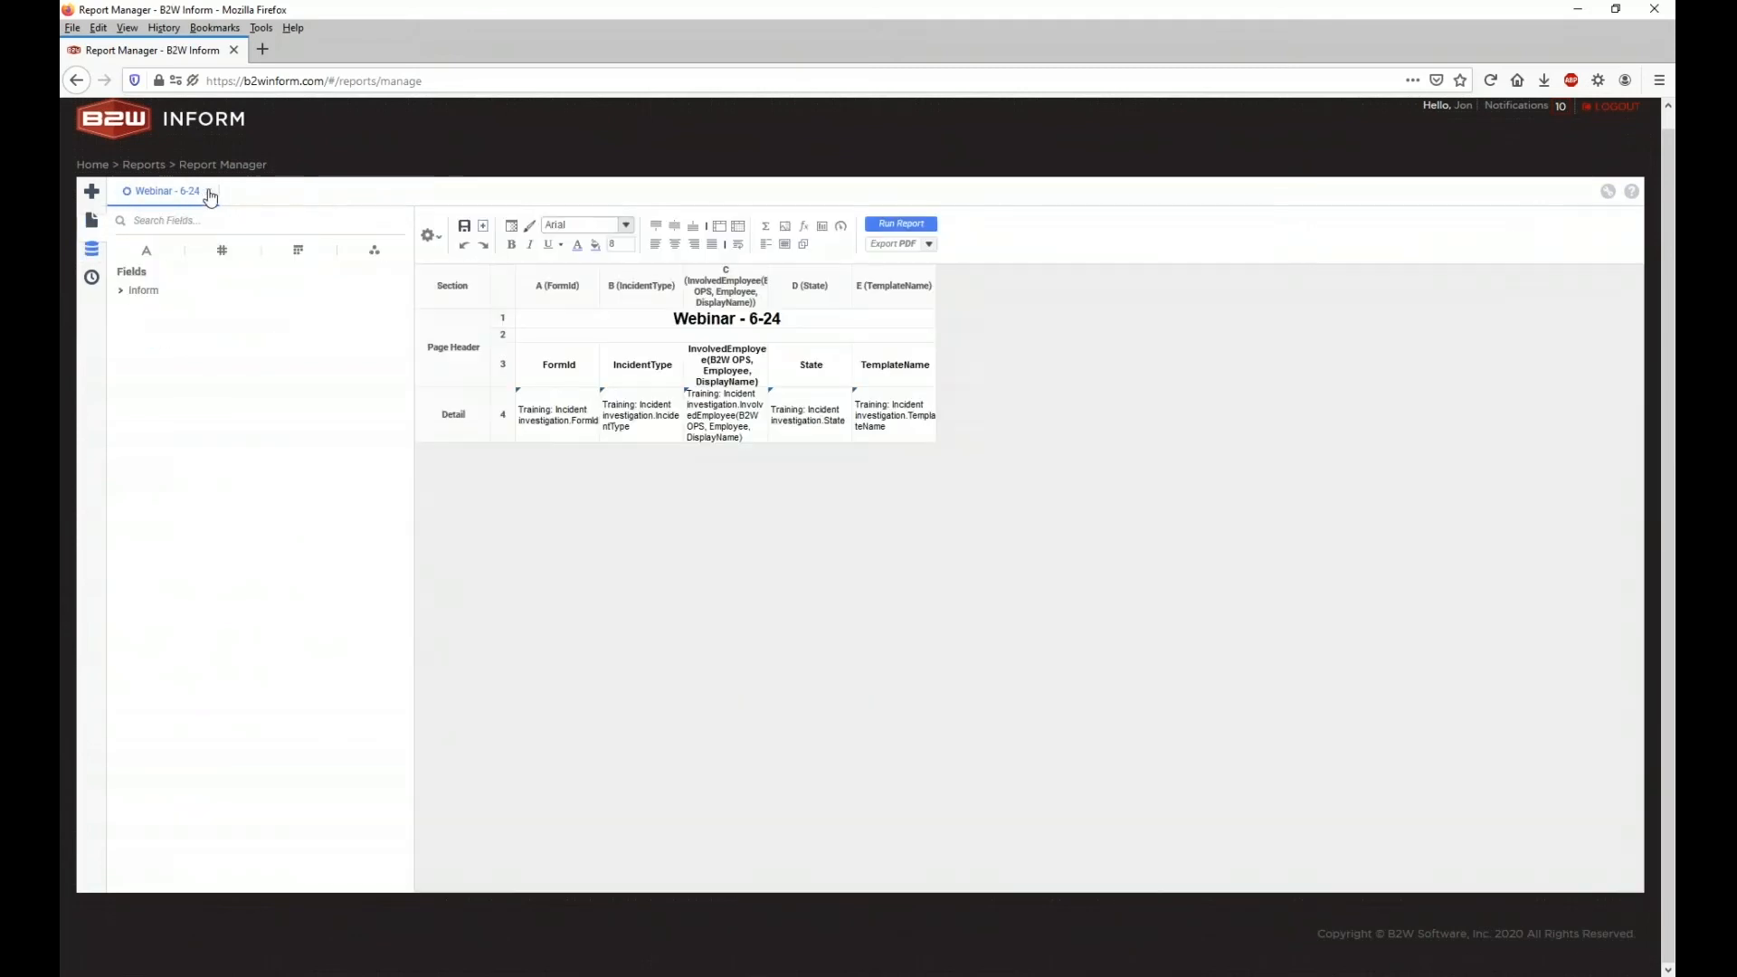
Step: Rename the headers to Form Id, Incident Type, Involved Employee (suffix removed) and Template Name
double_click(577, 366)
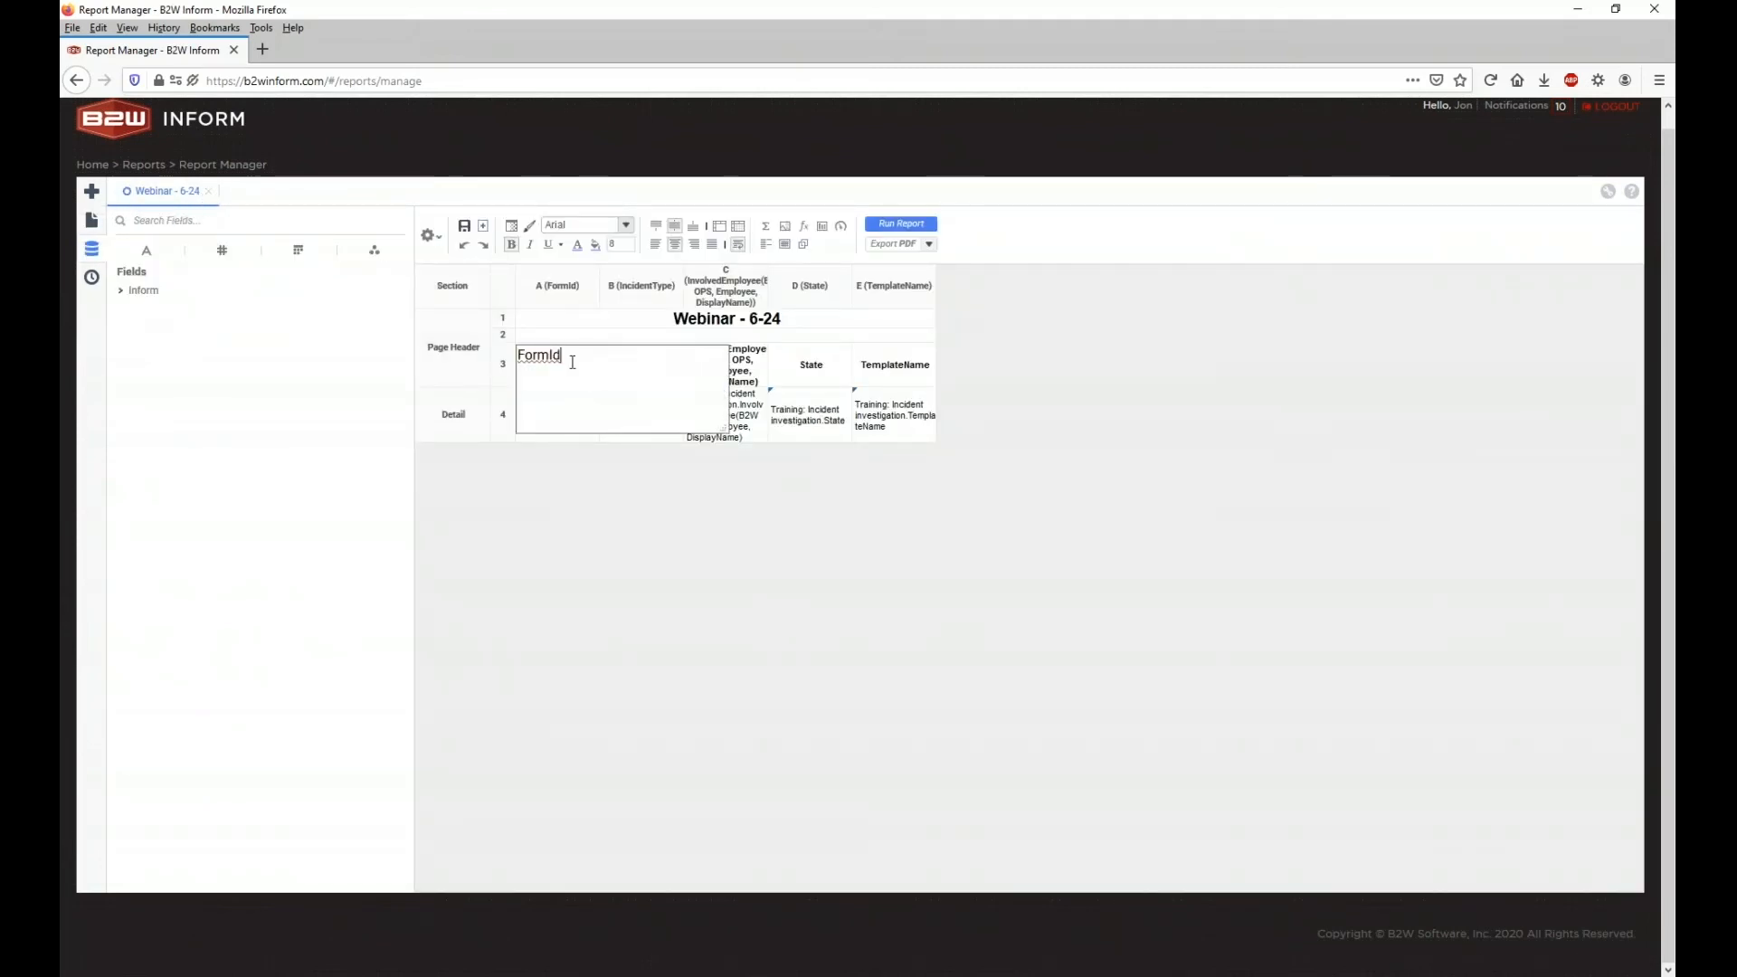
click(629, 434)
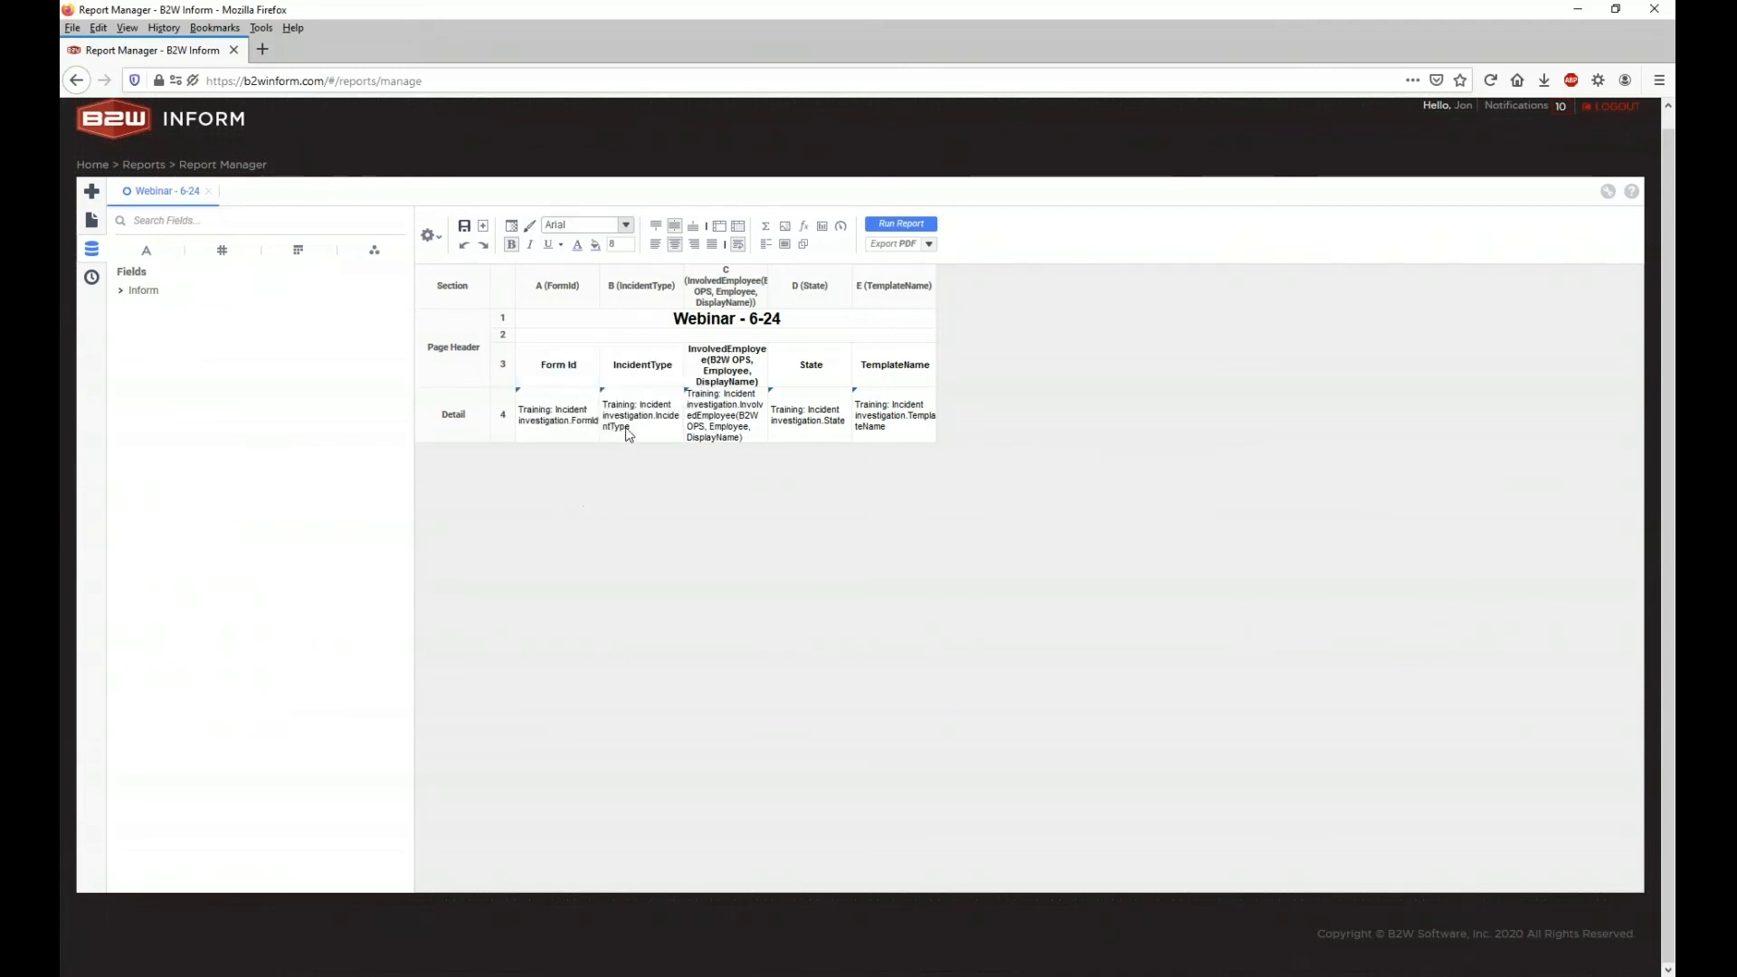
double_click(653, 369)
click(652, 361)
click(673, 562)
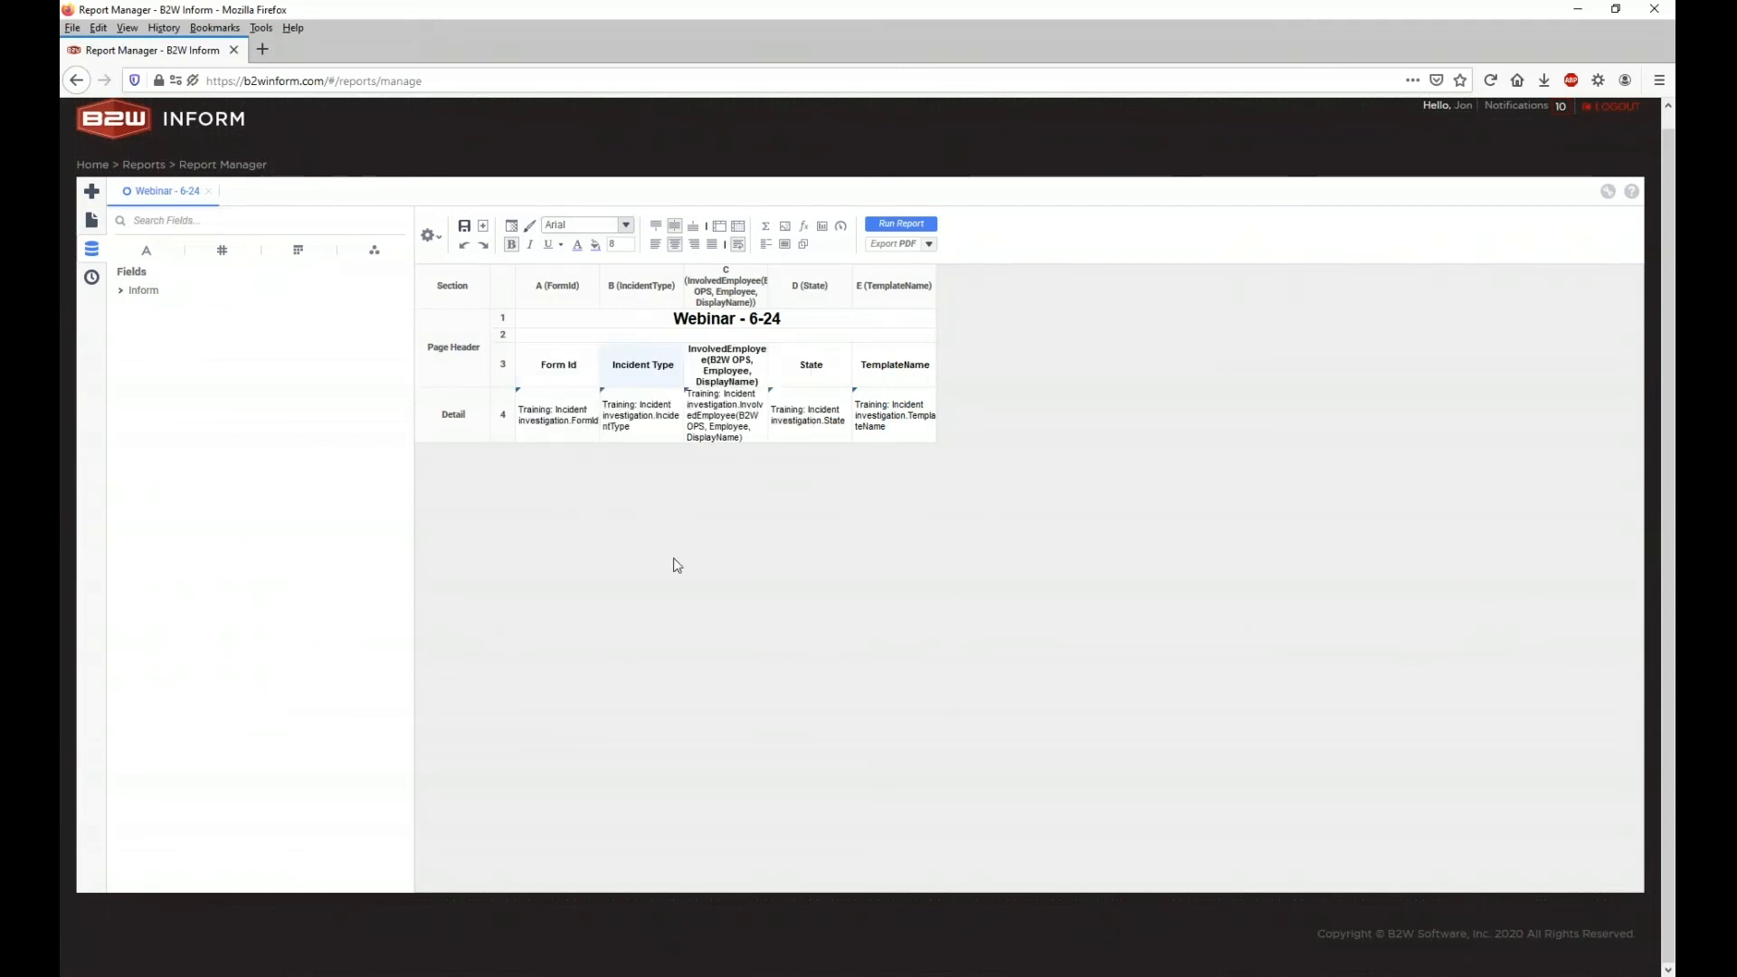
double_click(760, 372)
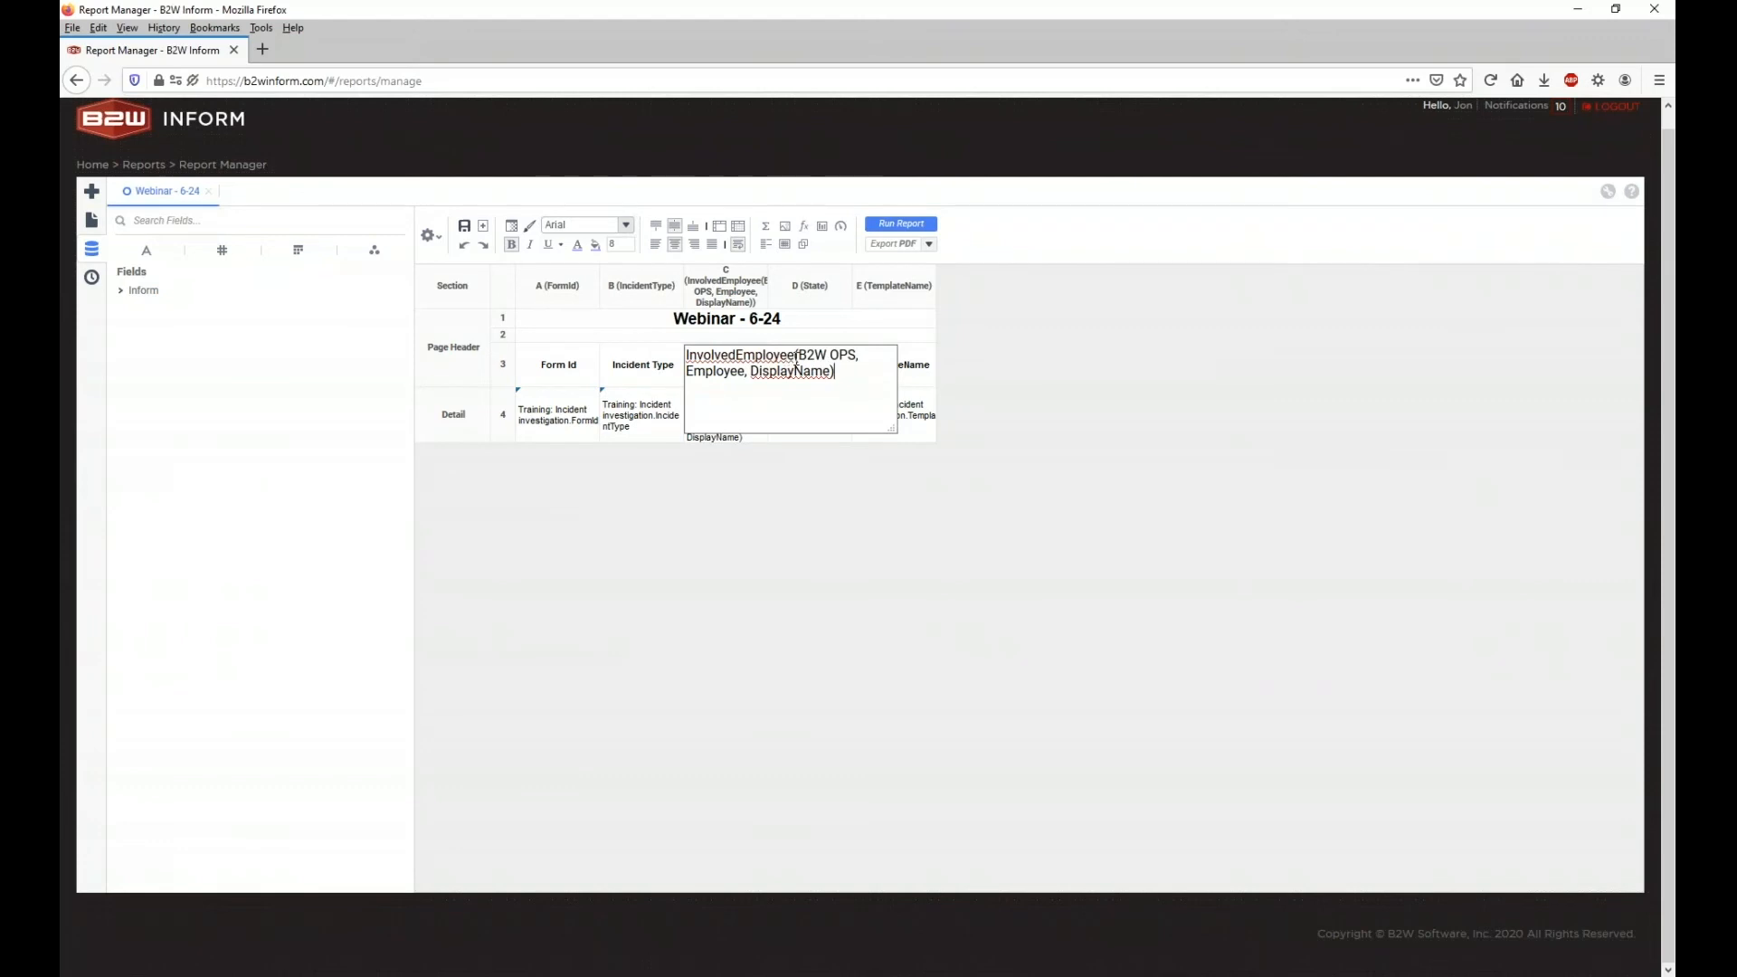
drag(808, 366, 855, 376)
key(BackSpace)
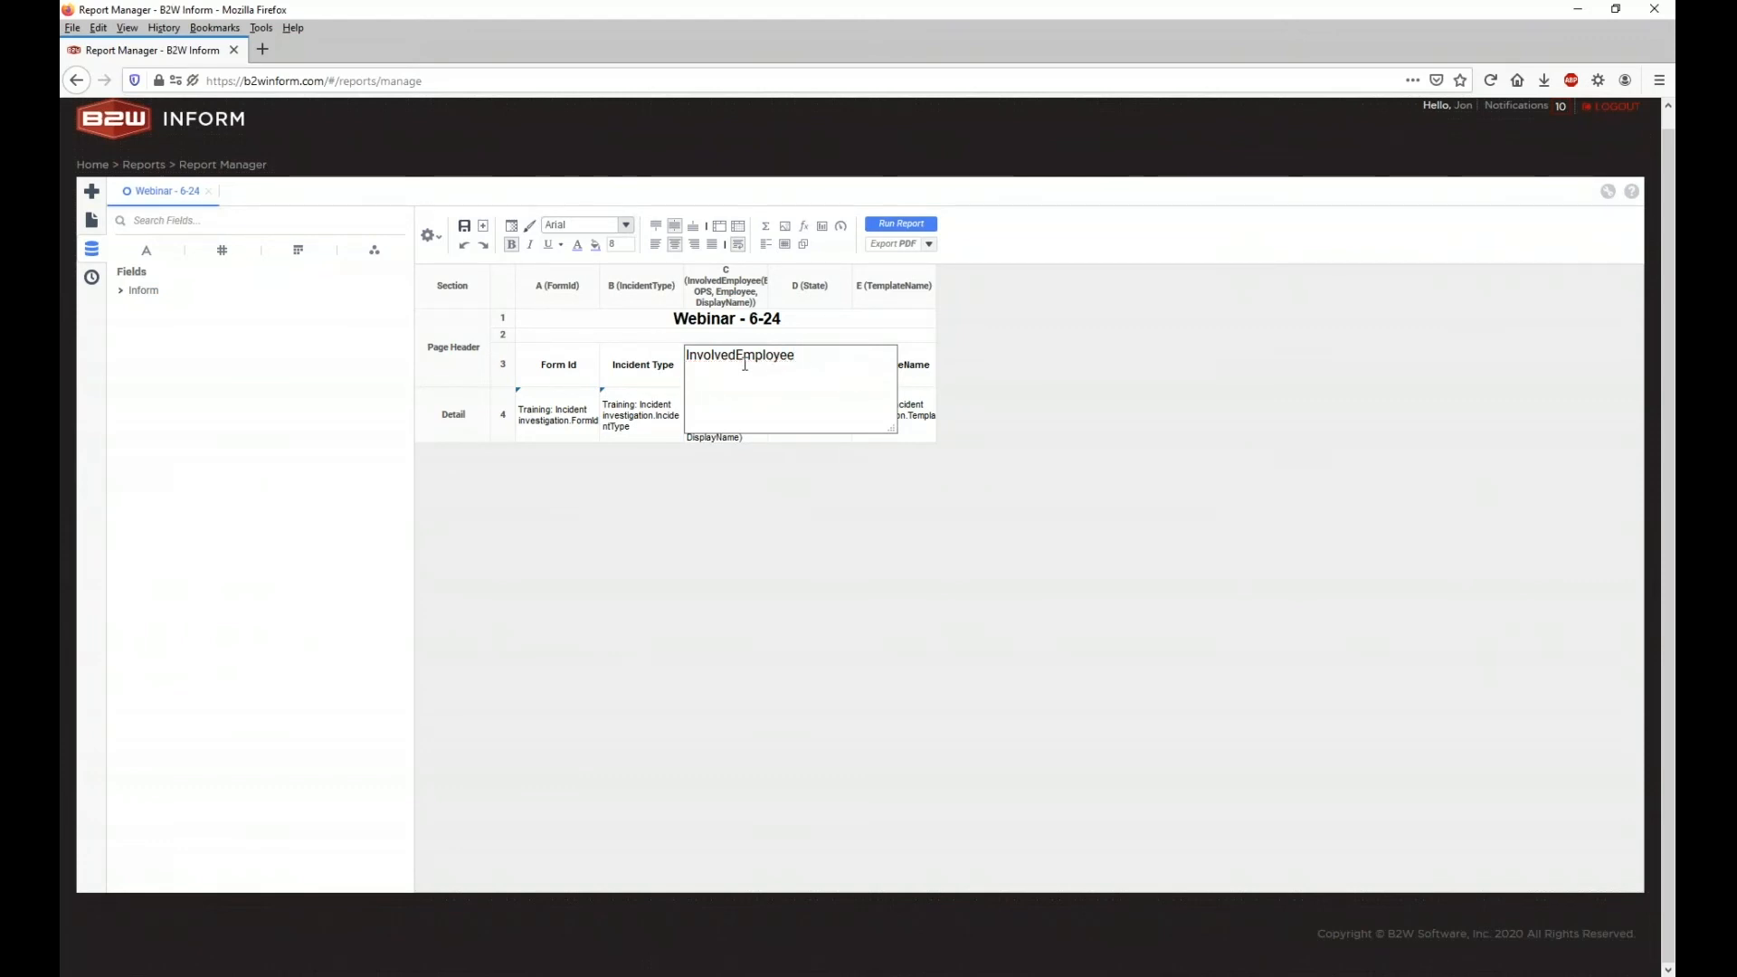
click(778, 500)
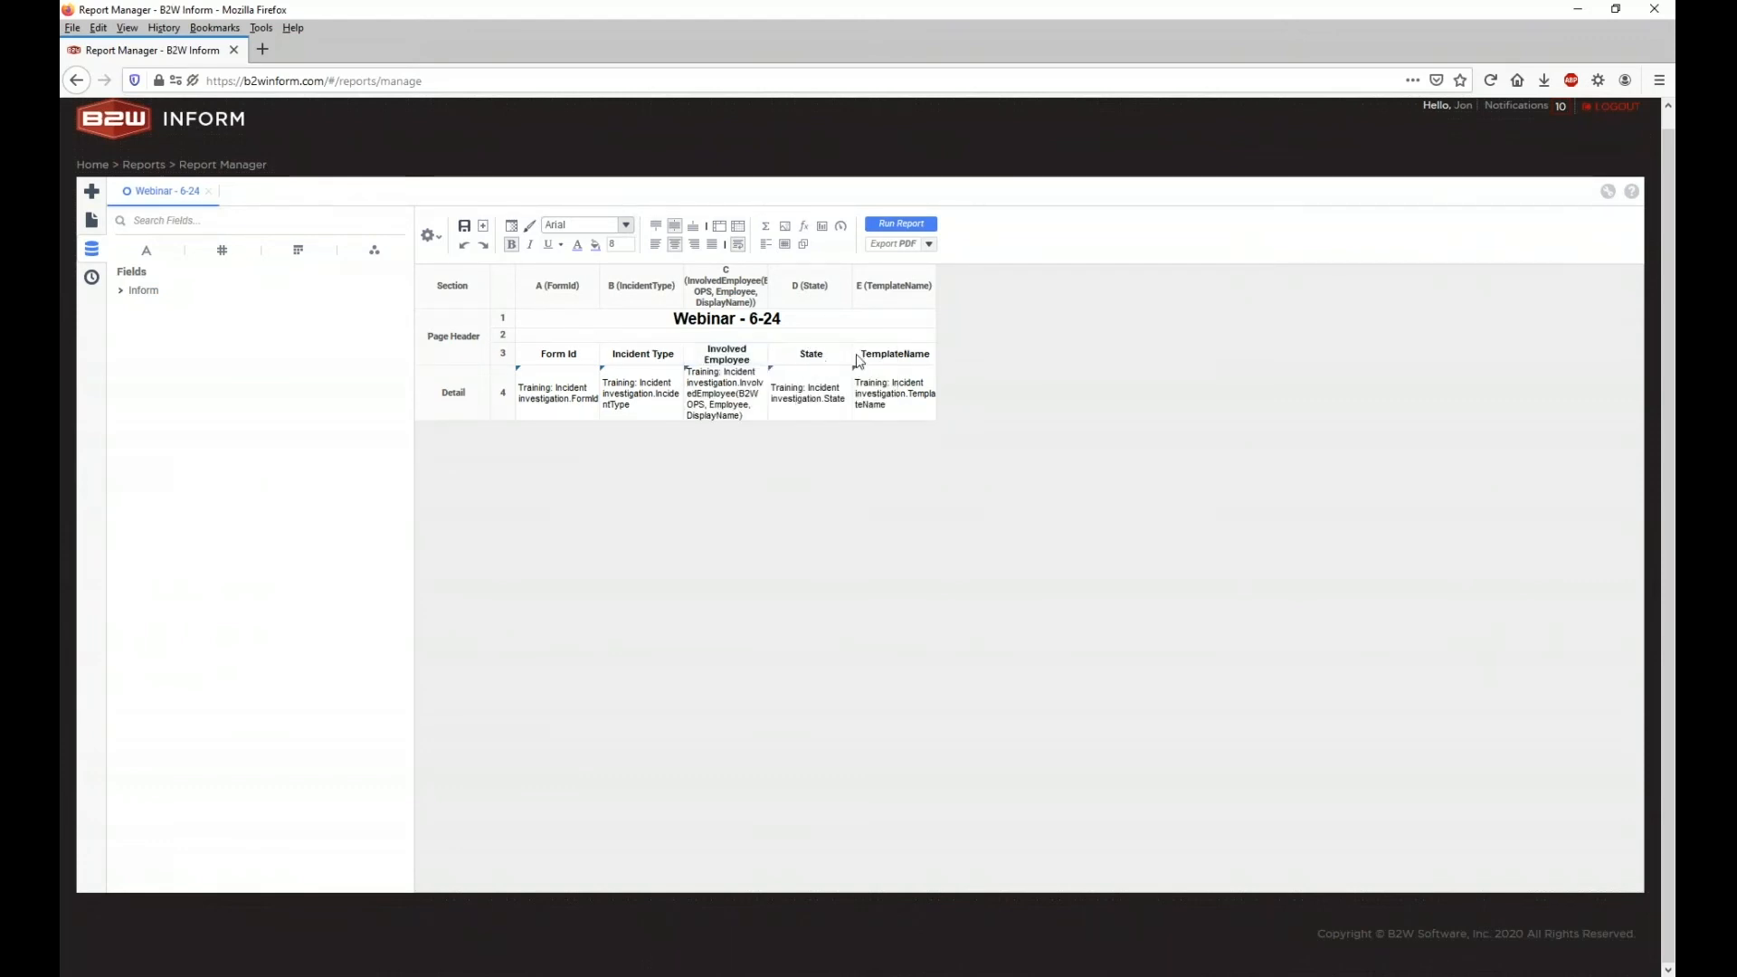
double_click(920, 361)
click(907, 357)
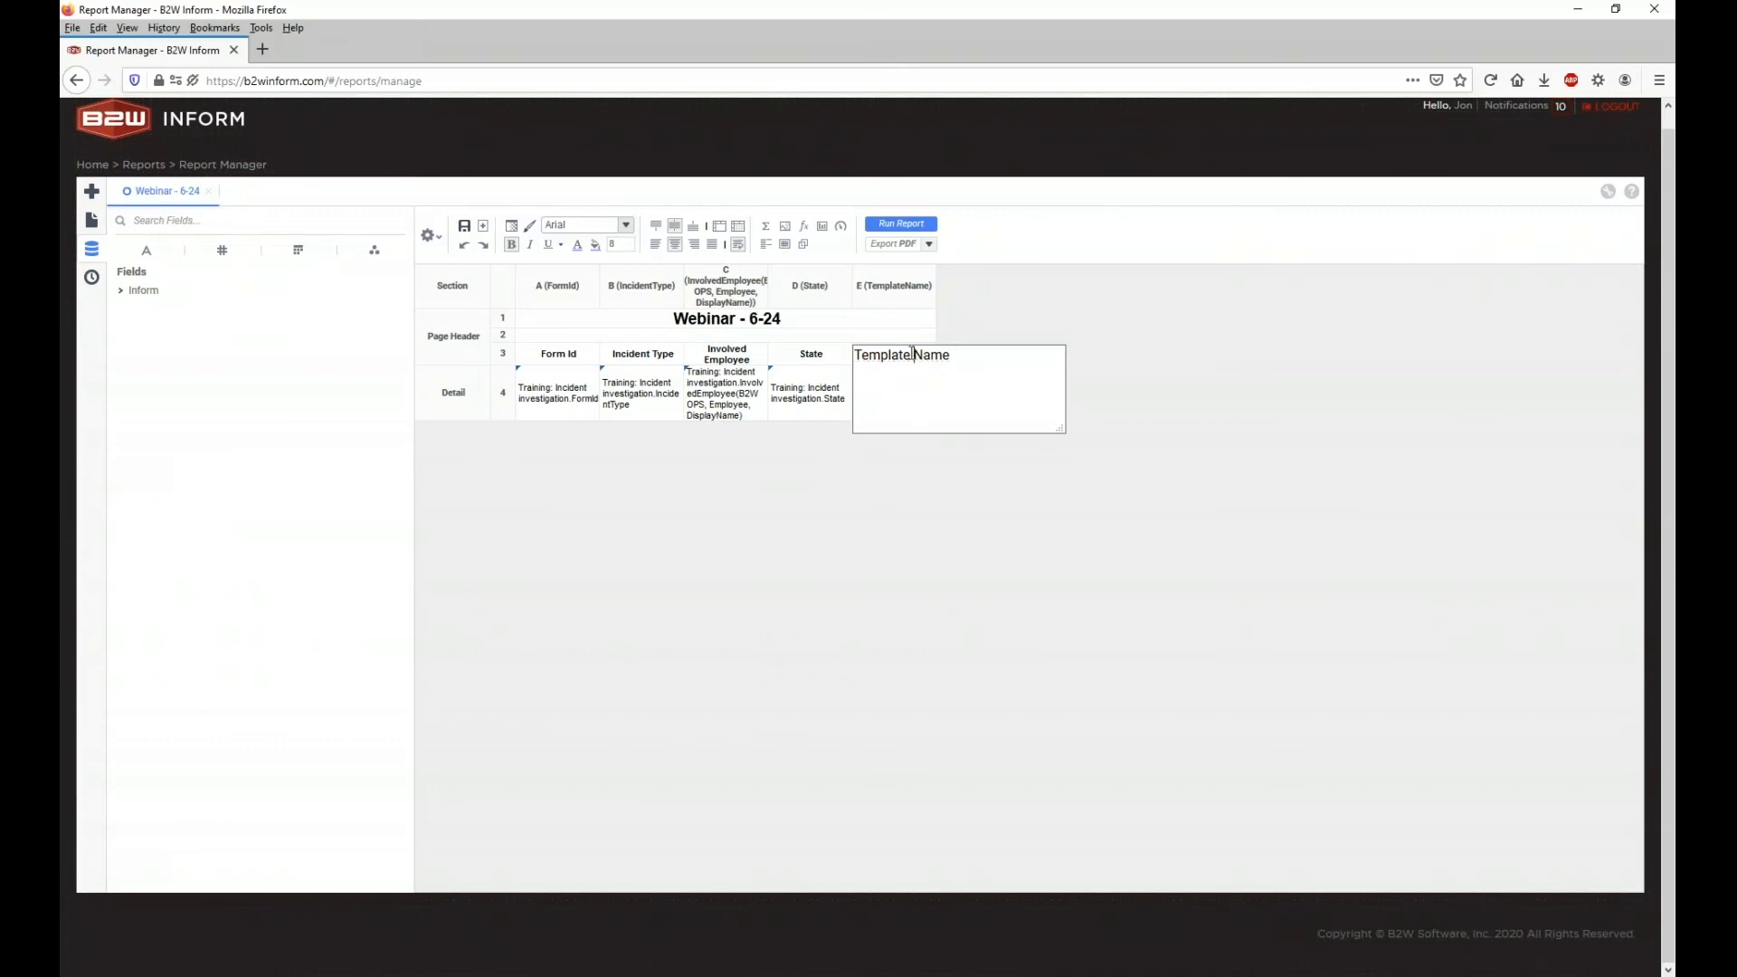
click(919, 448)
Step: Widen the Template Name, State, Involved Employee and Incident Type columns, then run the report
drag(935, 277, 1142, 282)
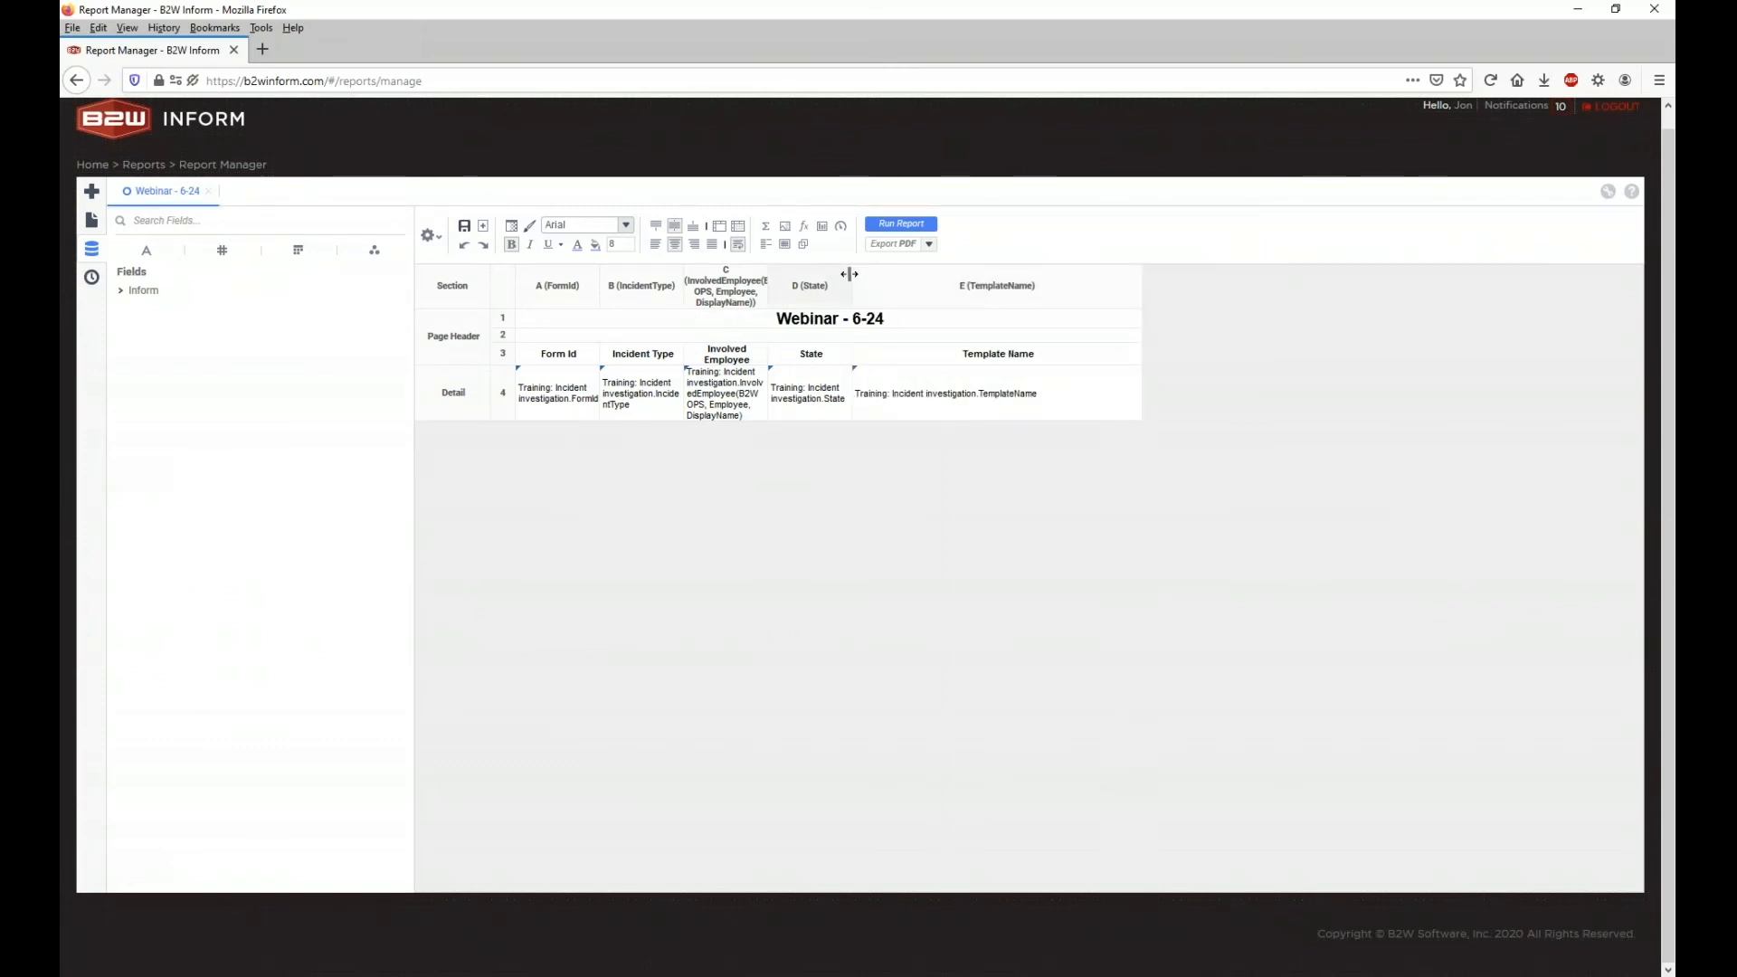
drag(851, 280, 986, 285)
drag(768, 286, 923, 286)
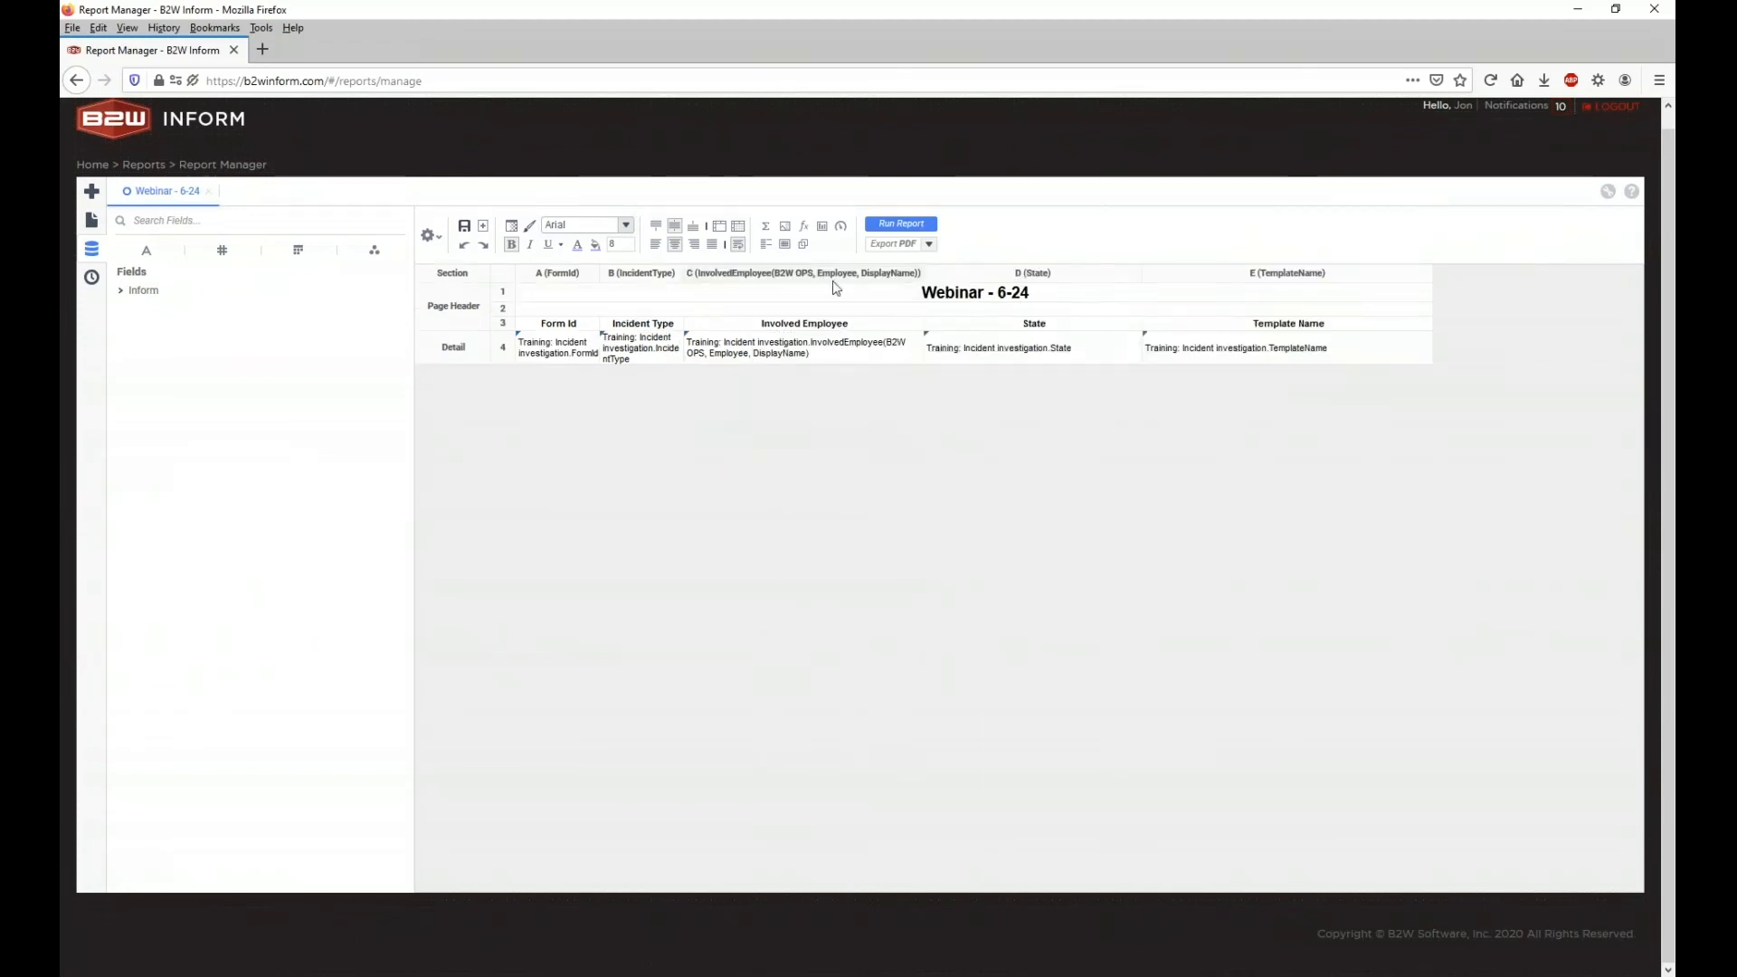
drag(684, 276, 765, 278)
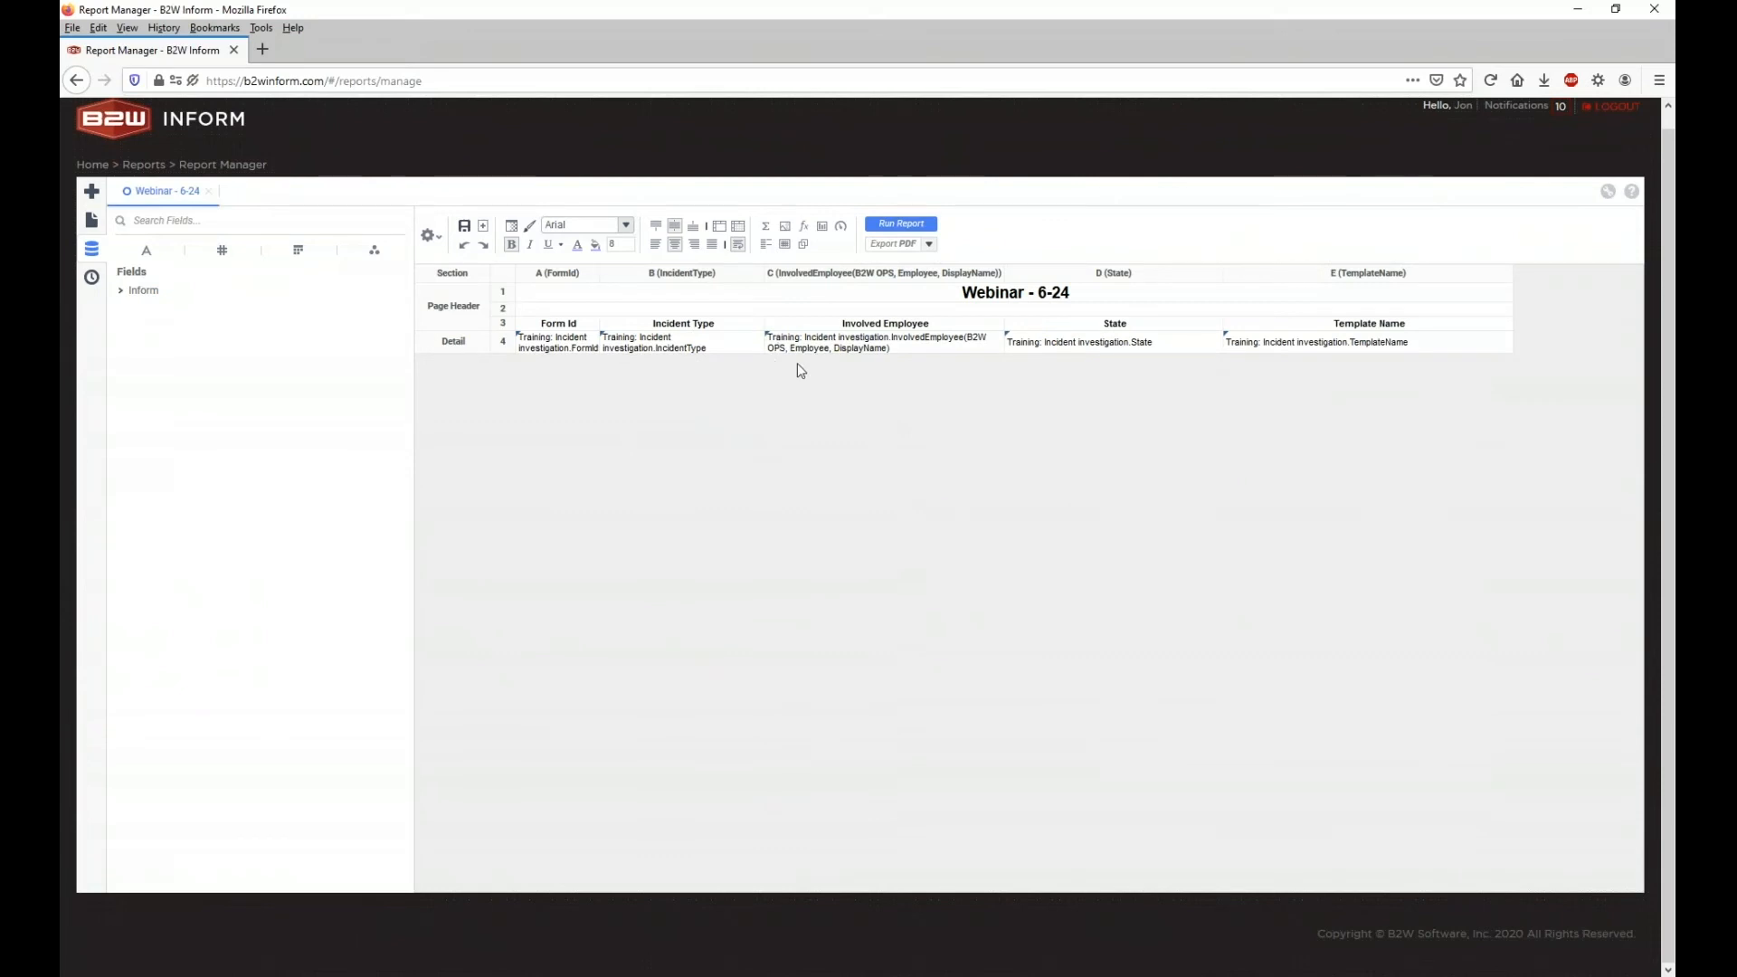
click(901, 223)
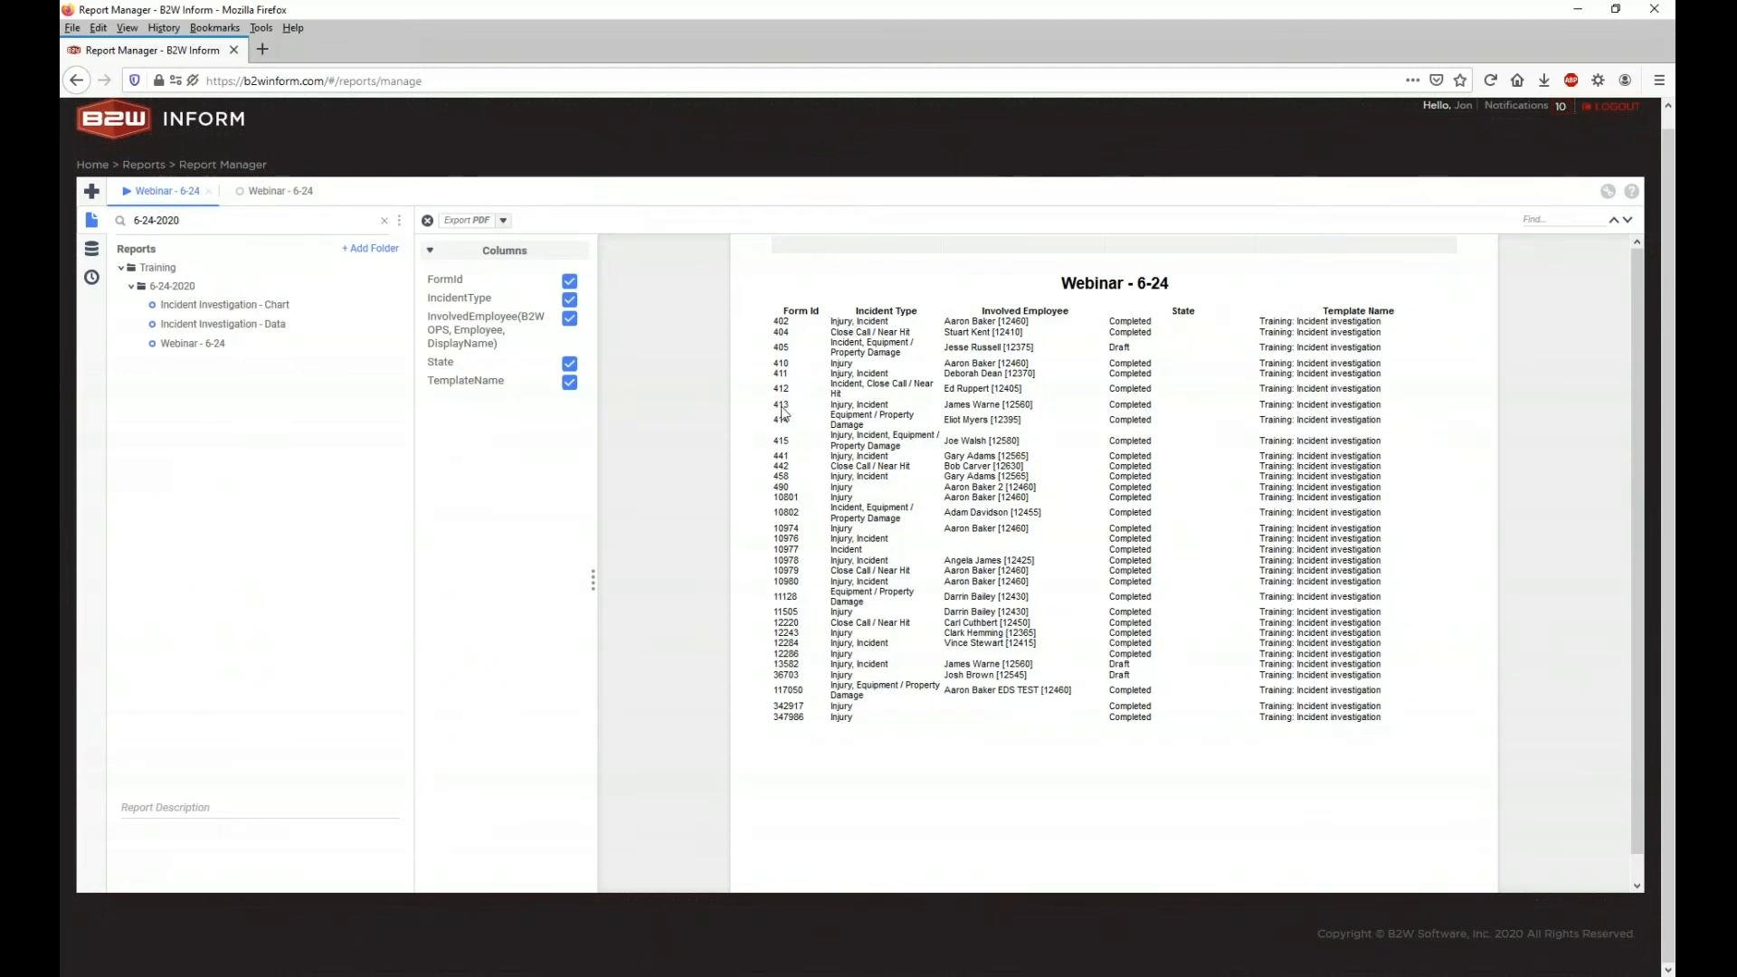
Step: Close the extra Webinar - 6-24 design tab and open Incident Investigation - Data in the designer
click(302, 193)
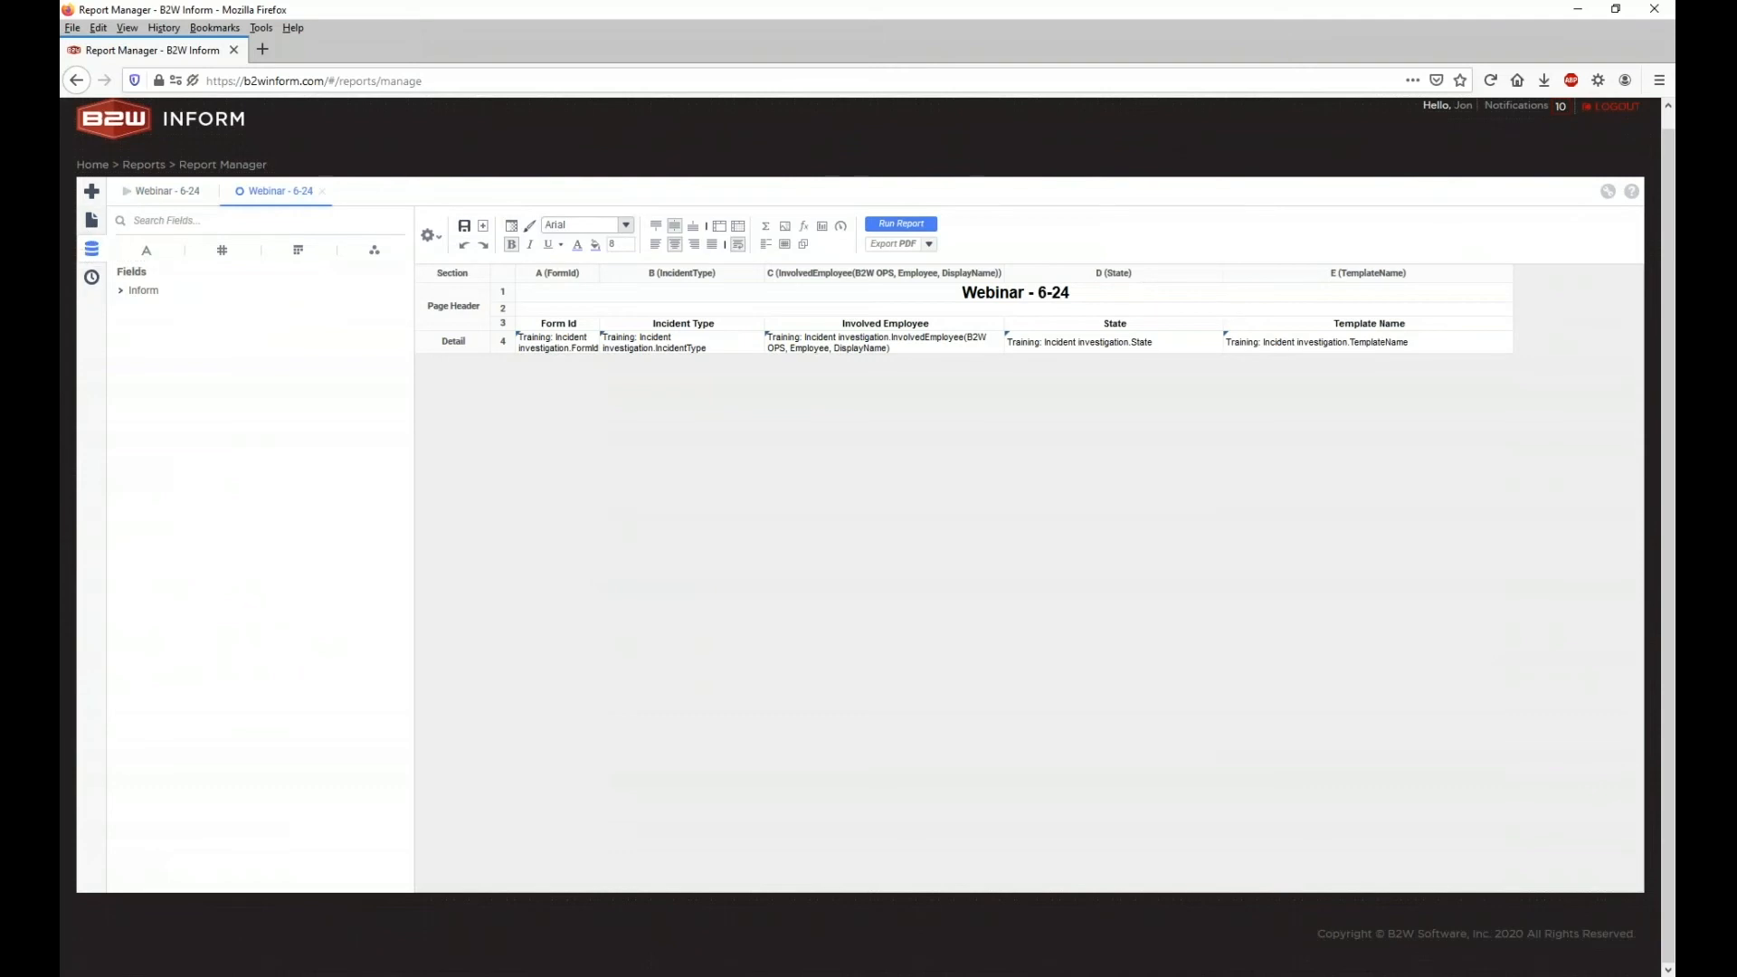
click(323, 192)
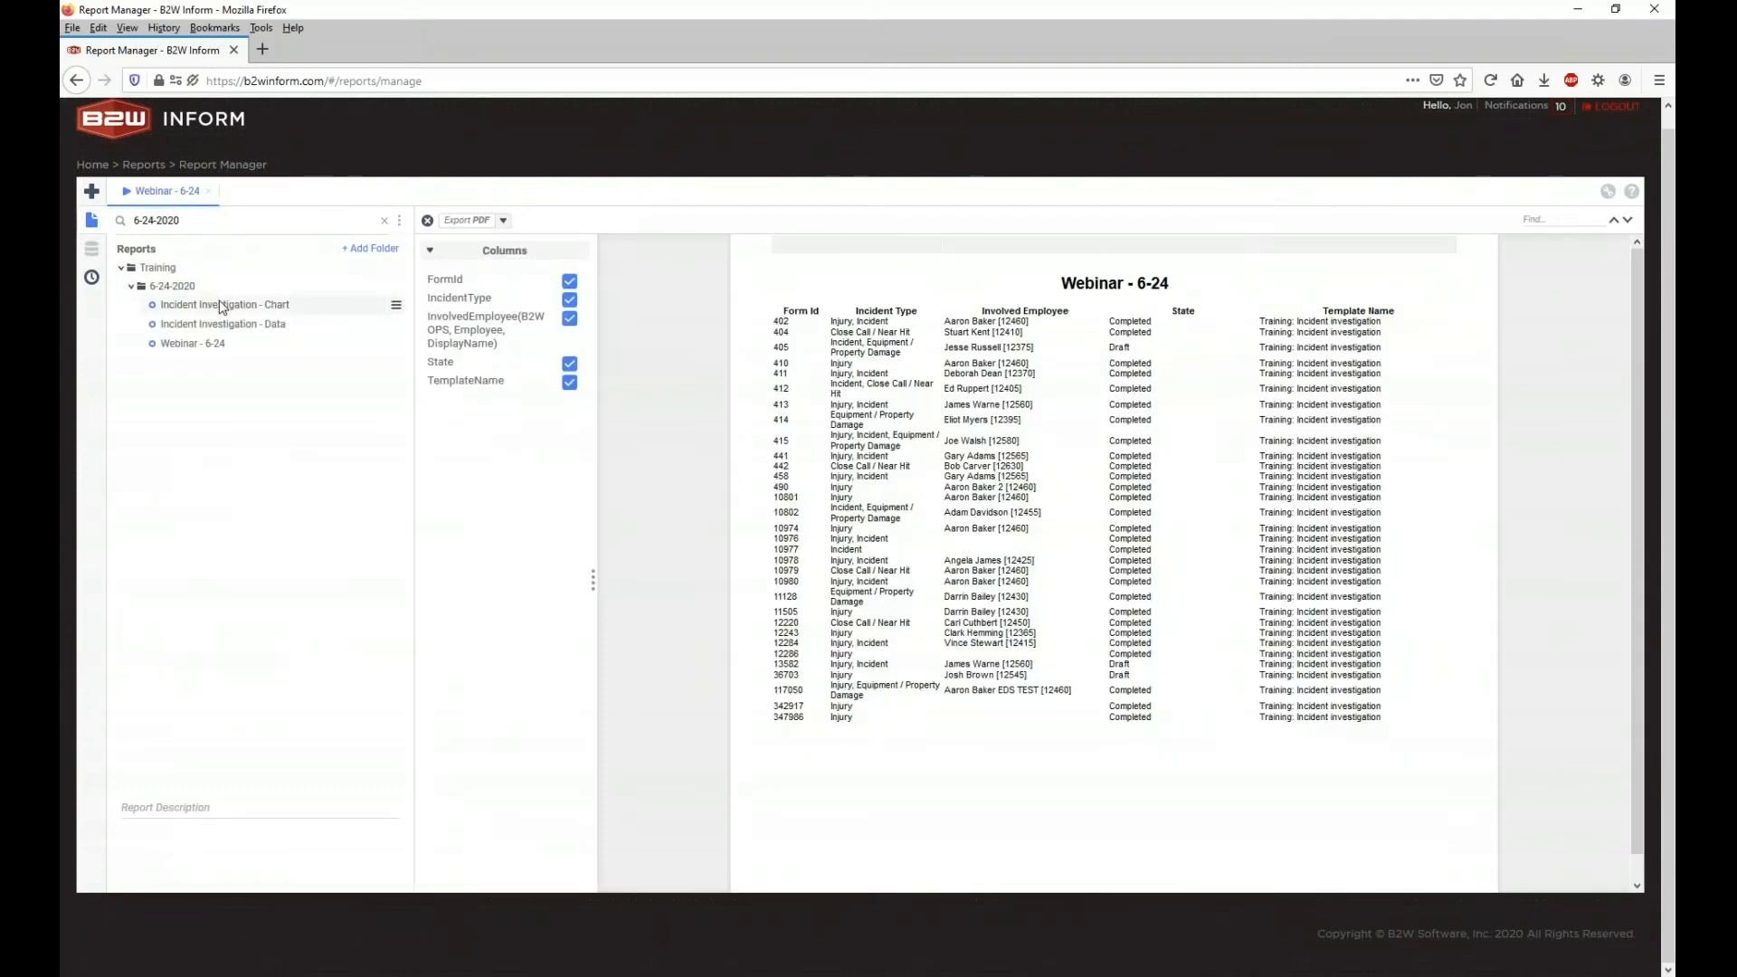
click(222, 306)
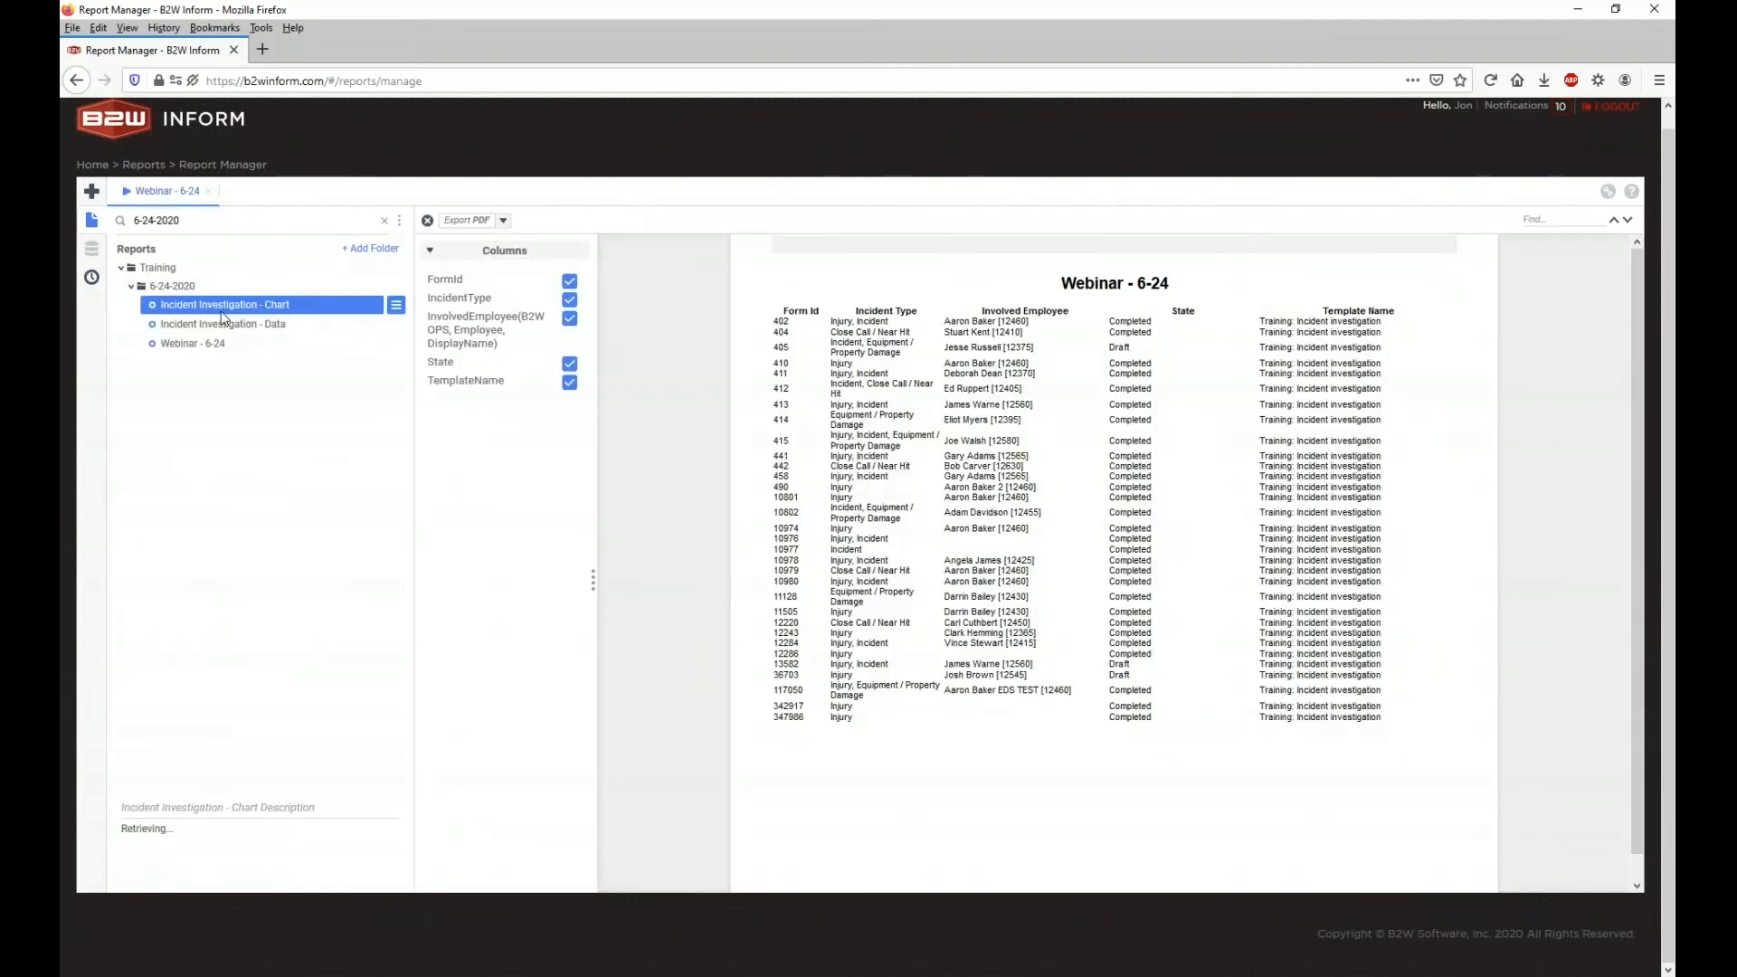
click(224, 324)
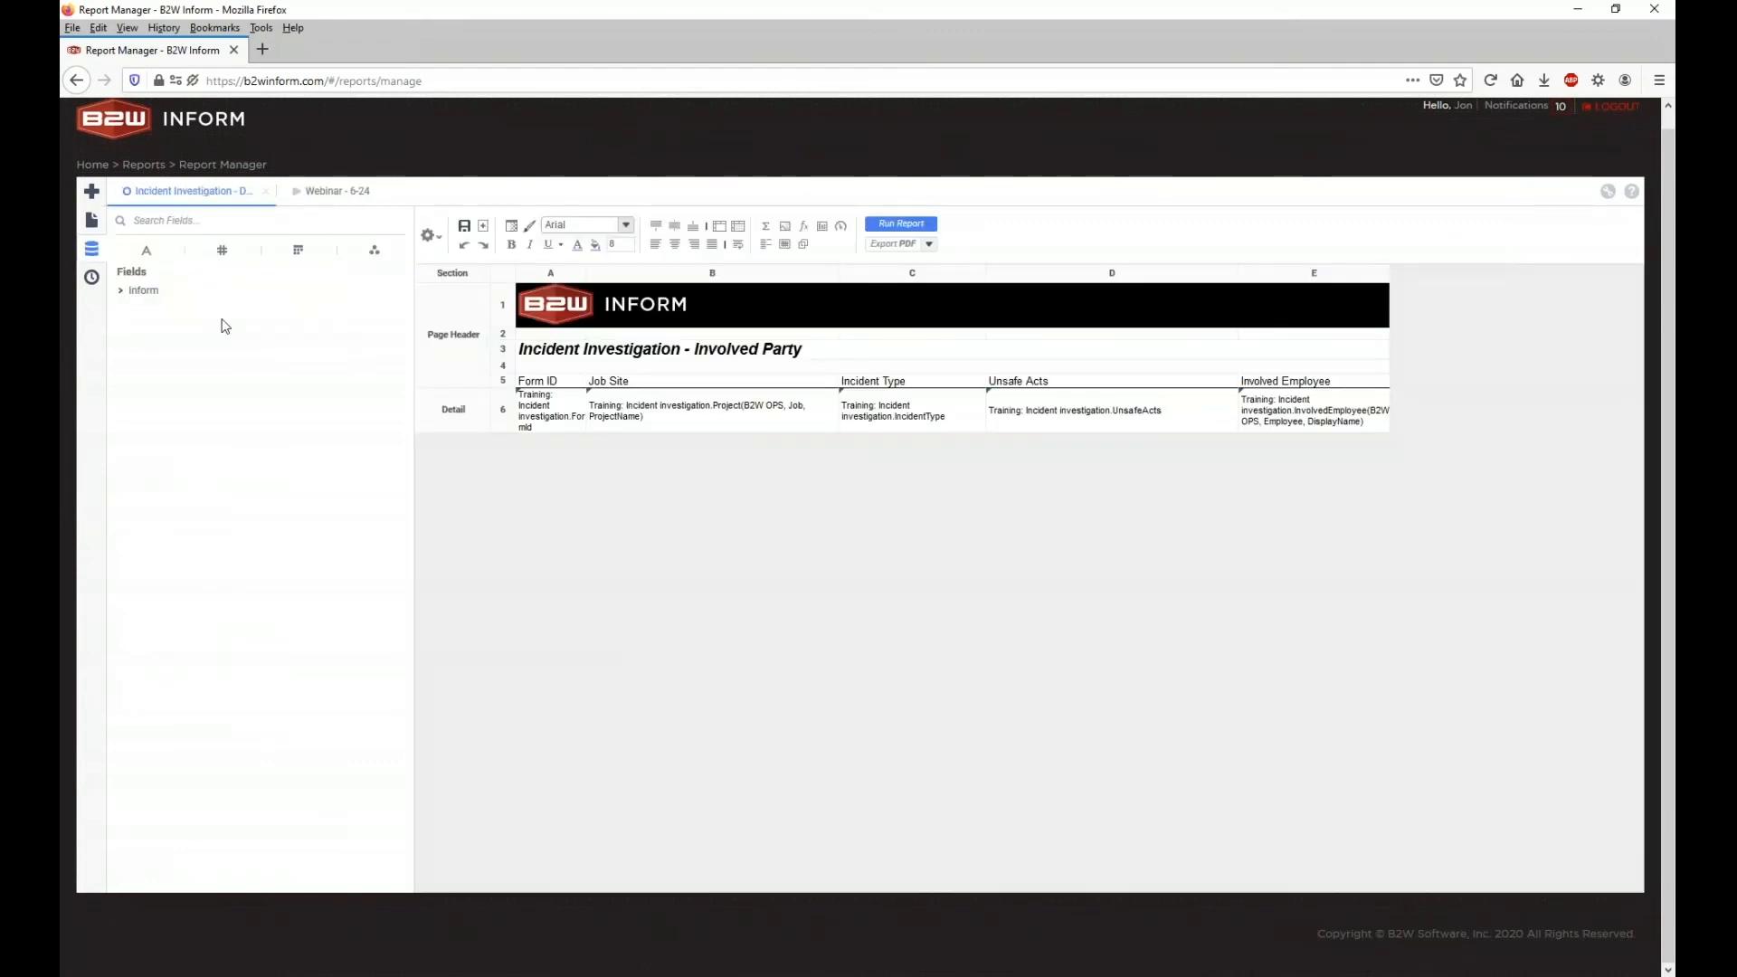
Step: Insert a new column F after E and place the ManagementSystemDeficiencies field in it
click(121, 292)
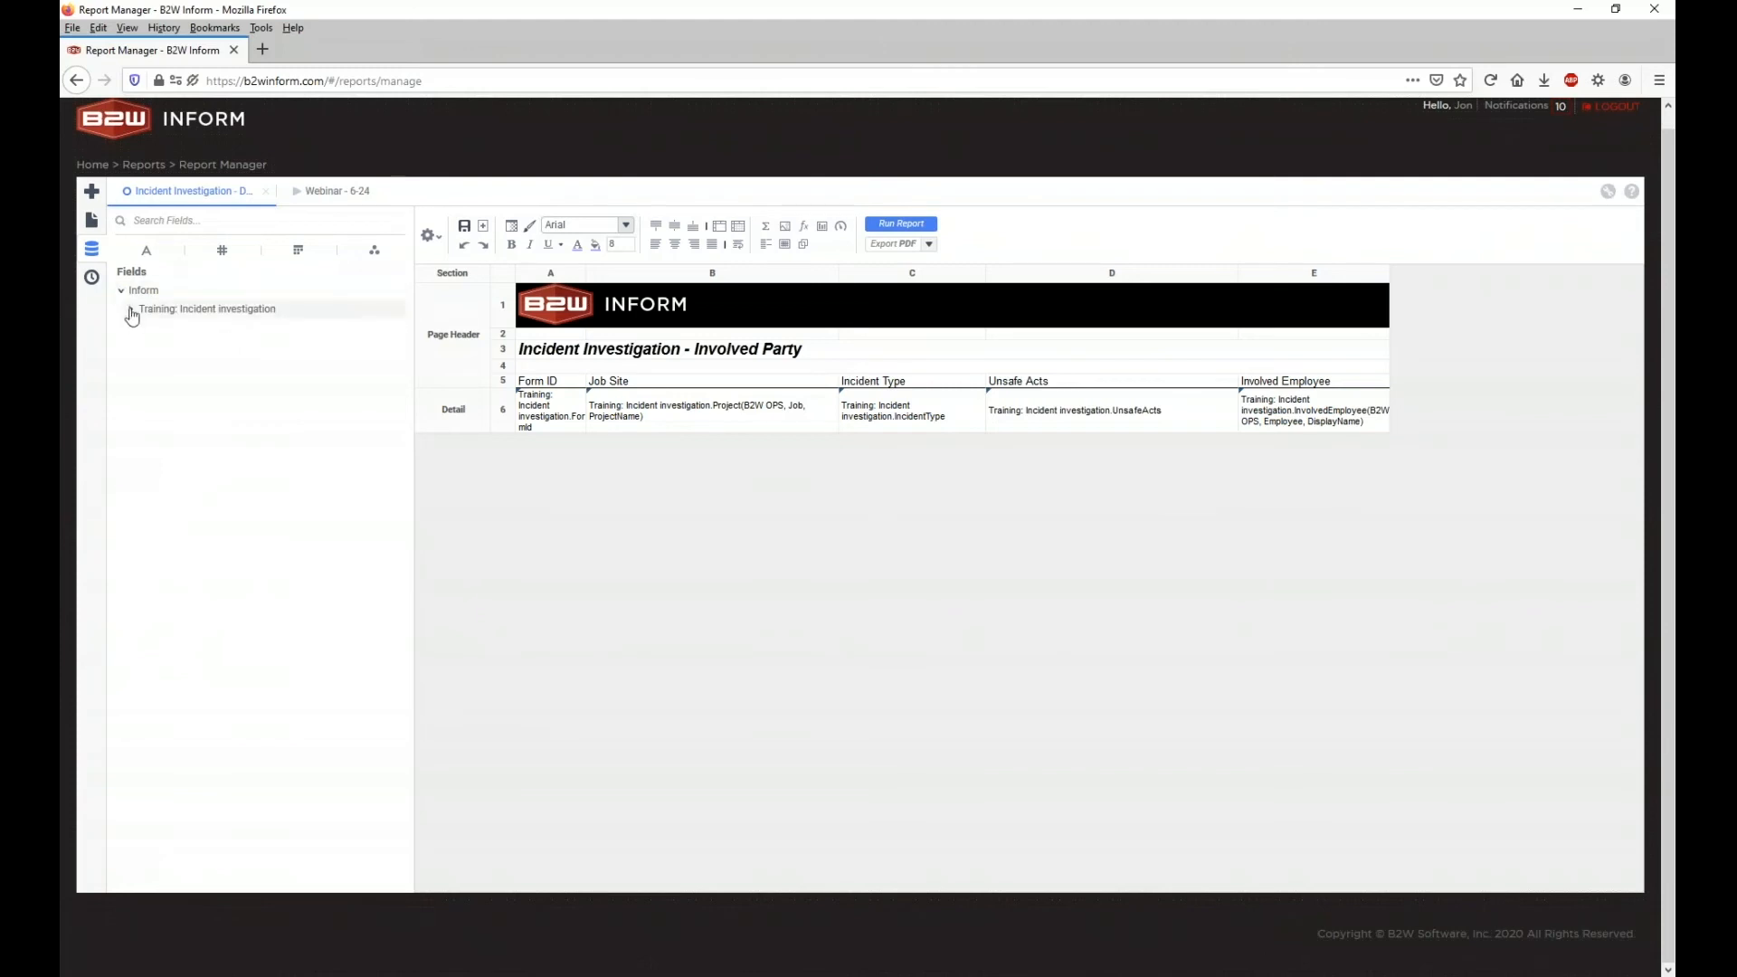
click(131, 310)
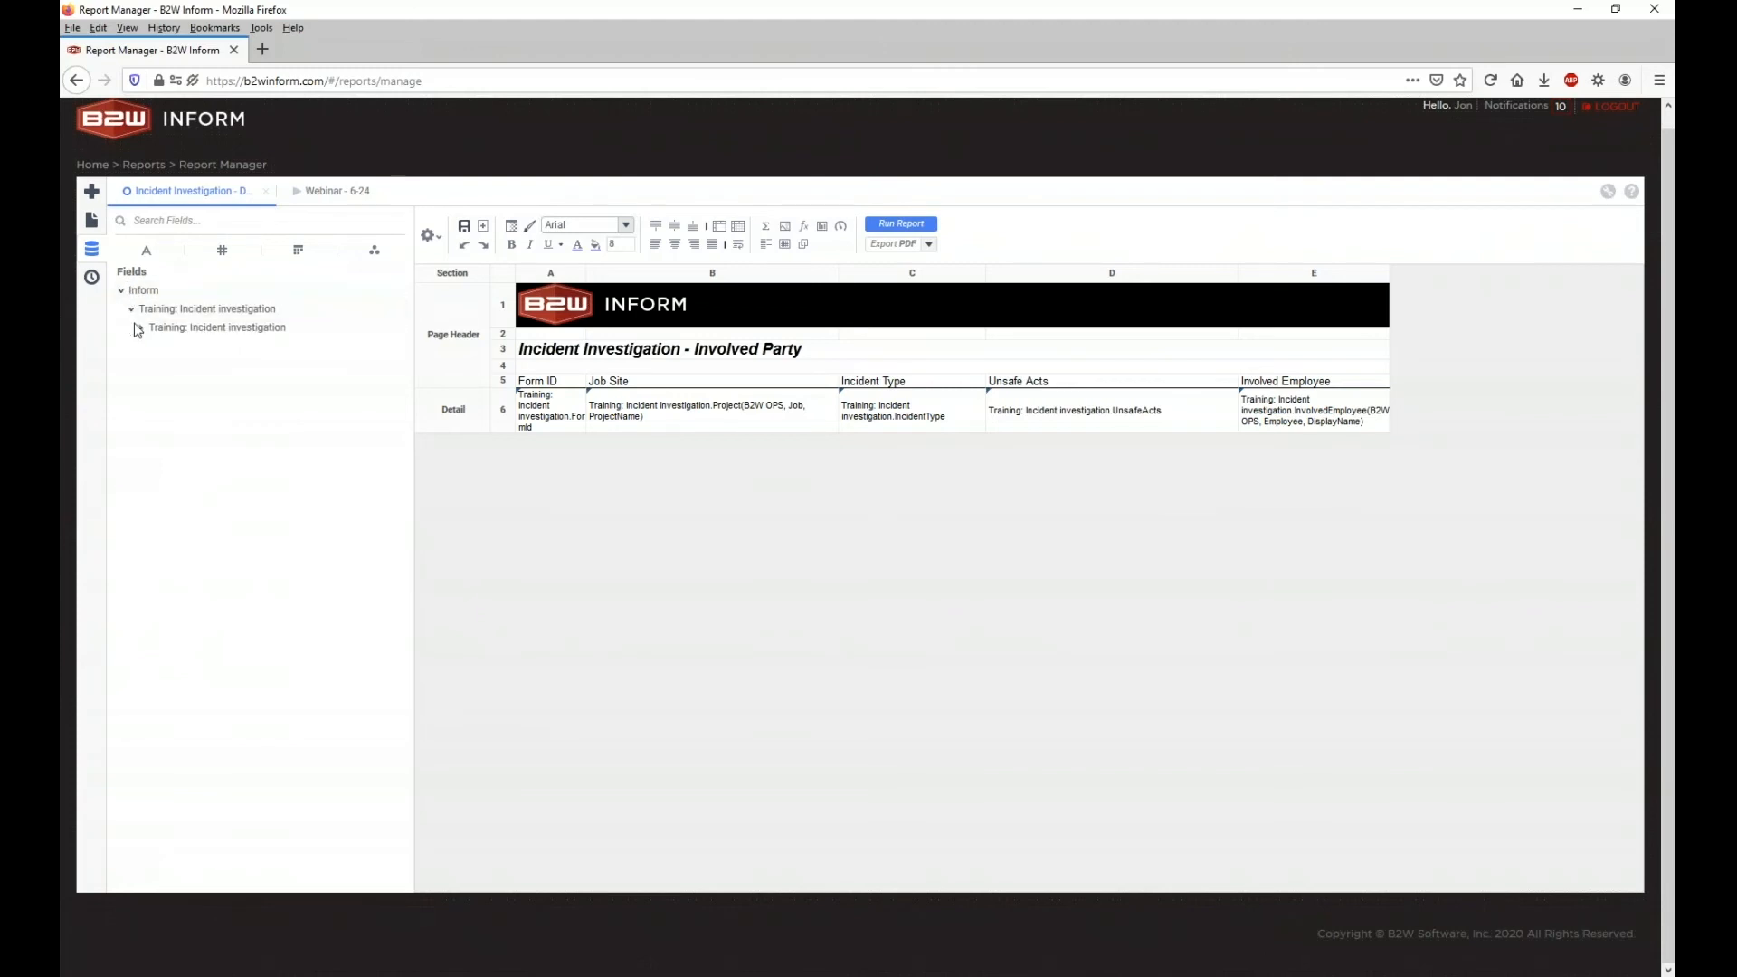
click(141, 328)
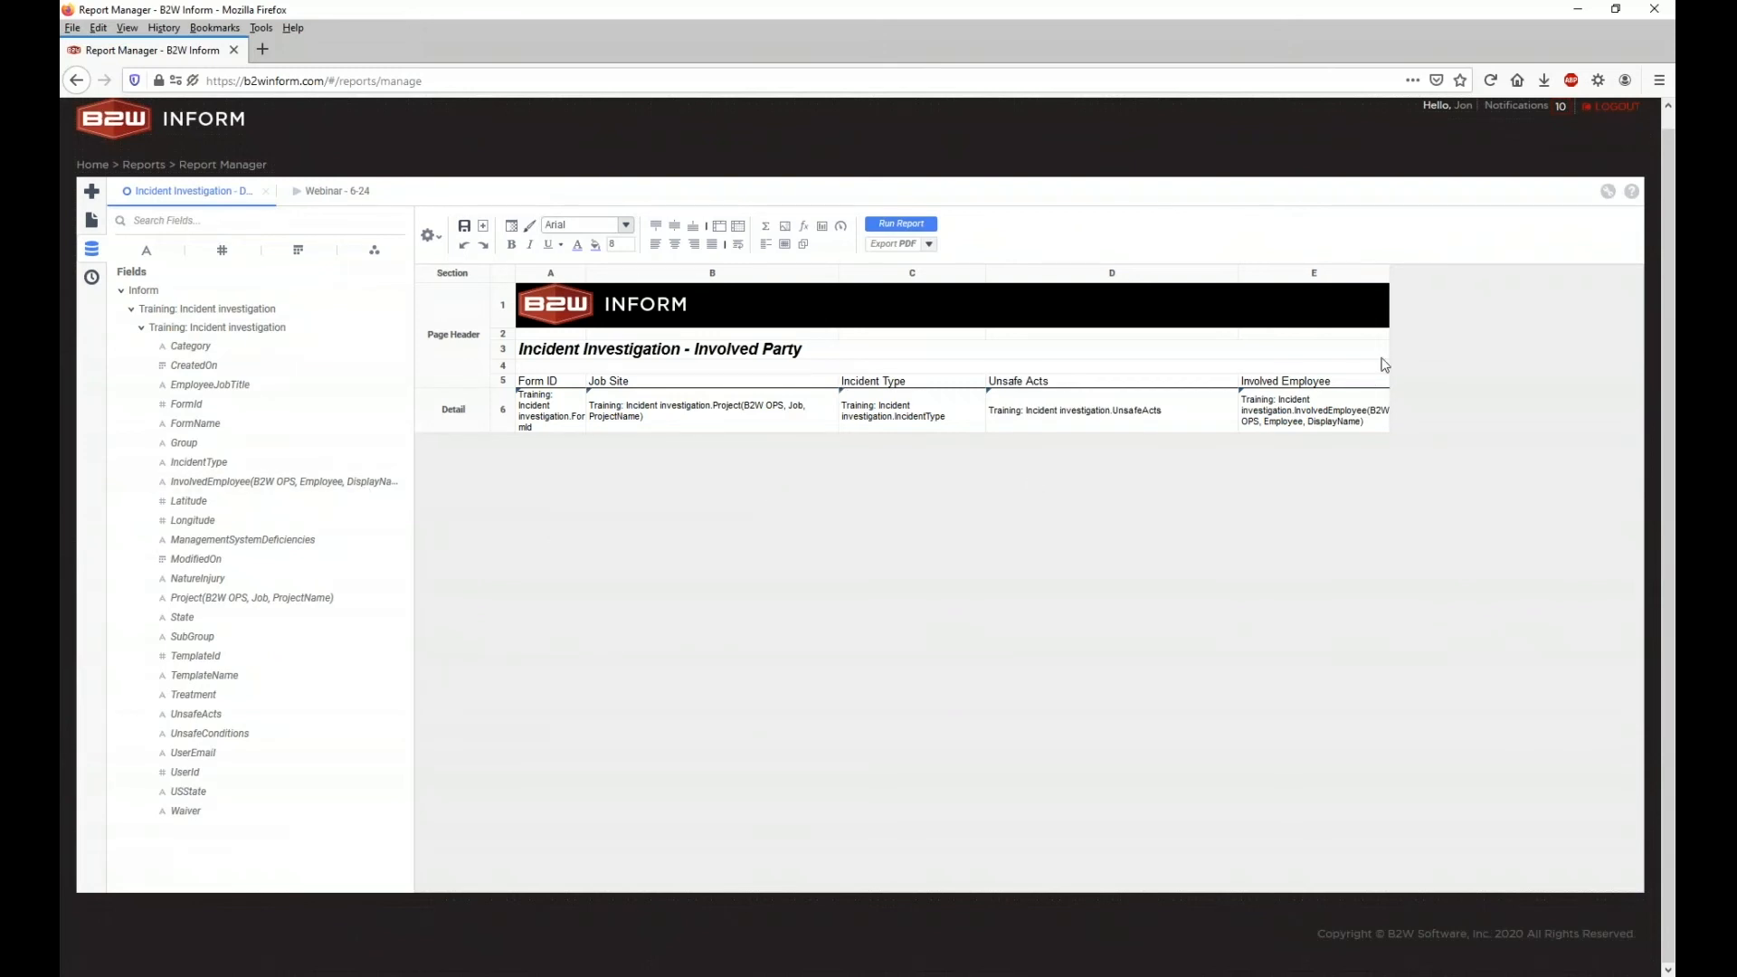
right_click(1357, 278)
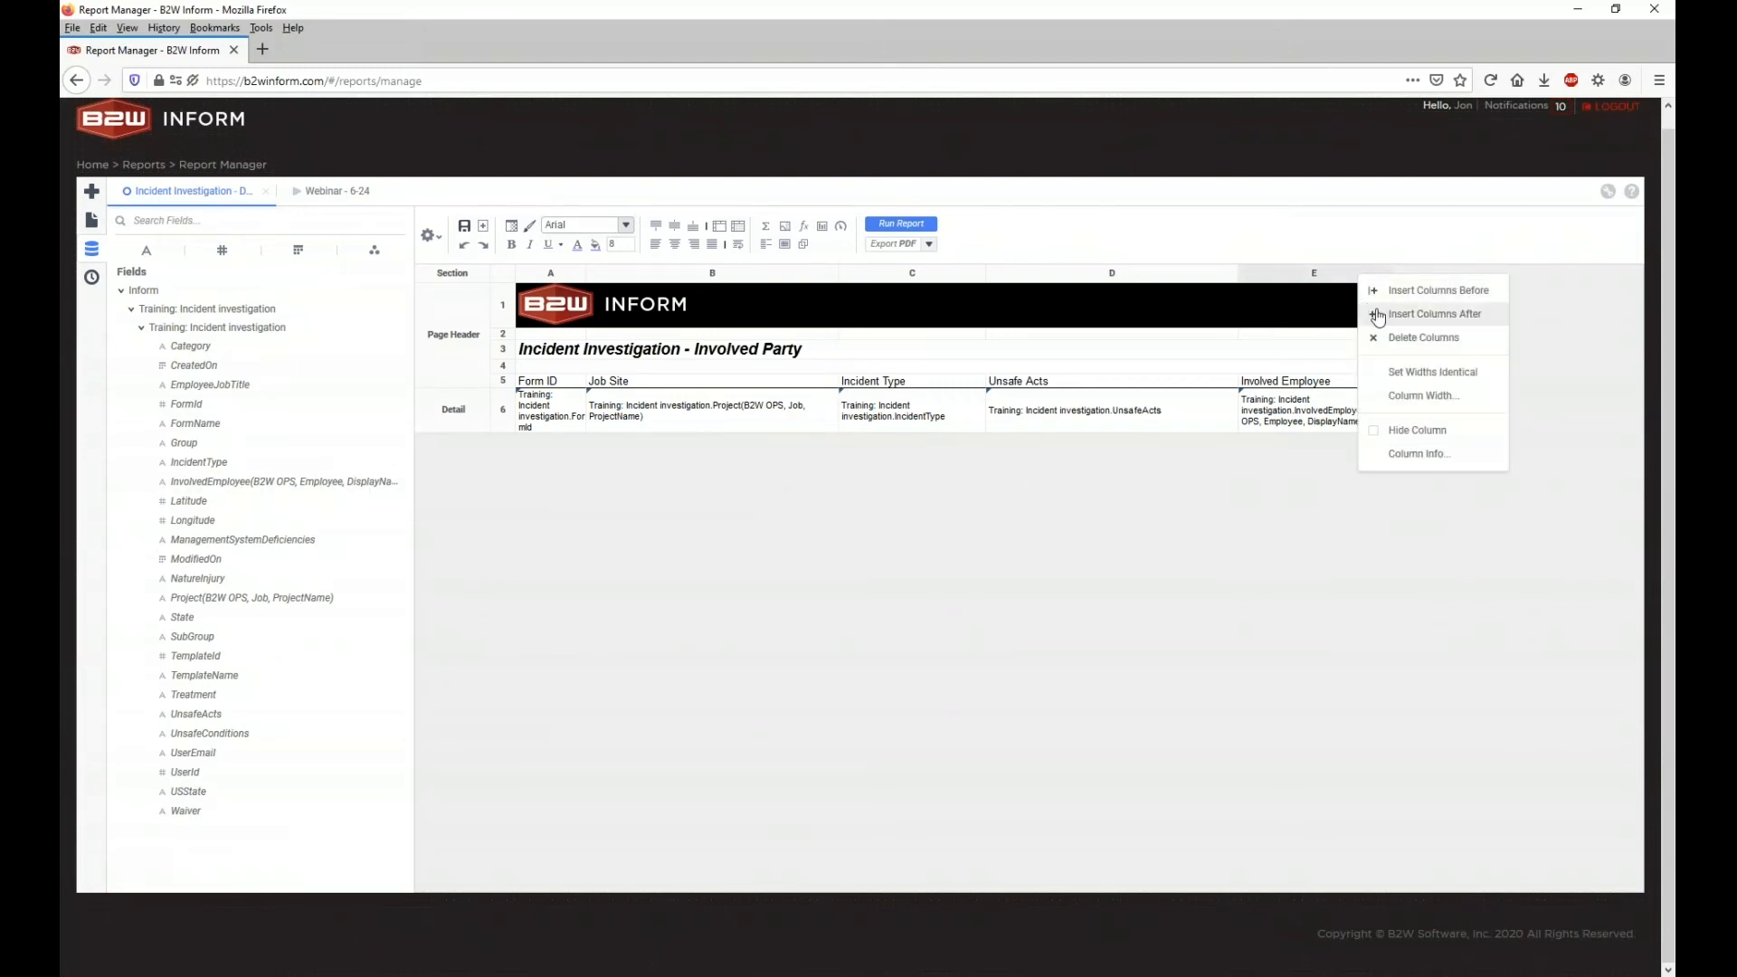
click(1393, 314)
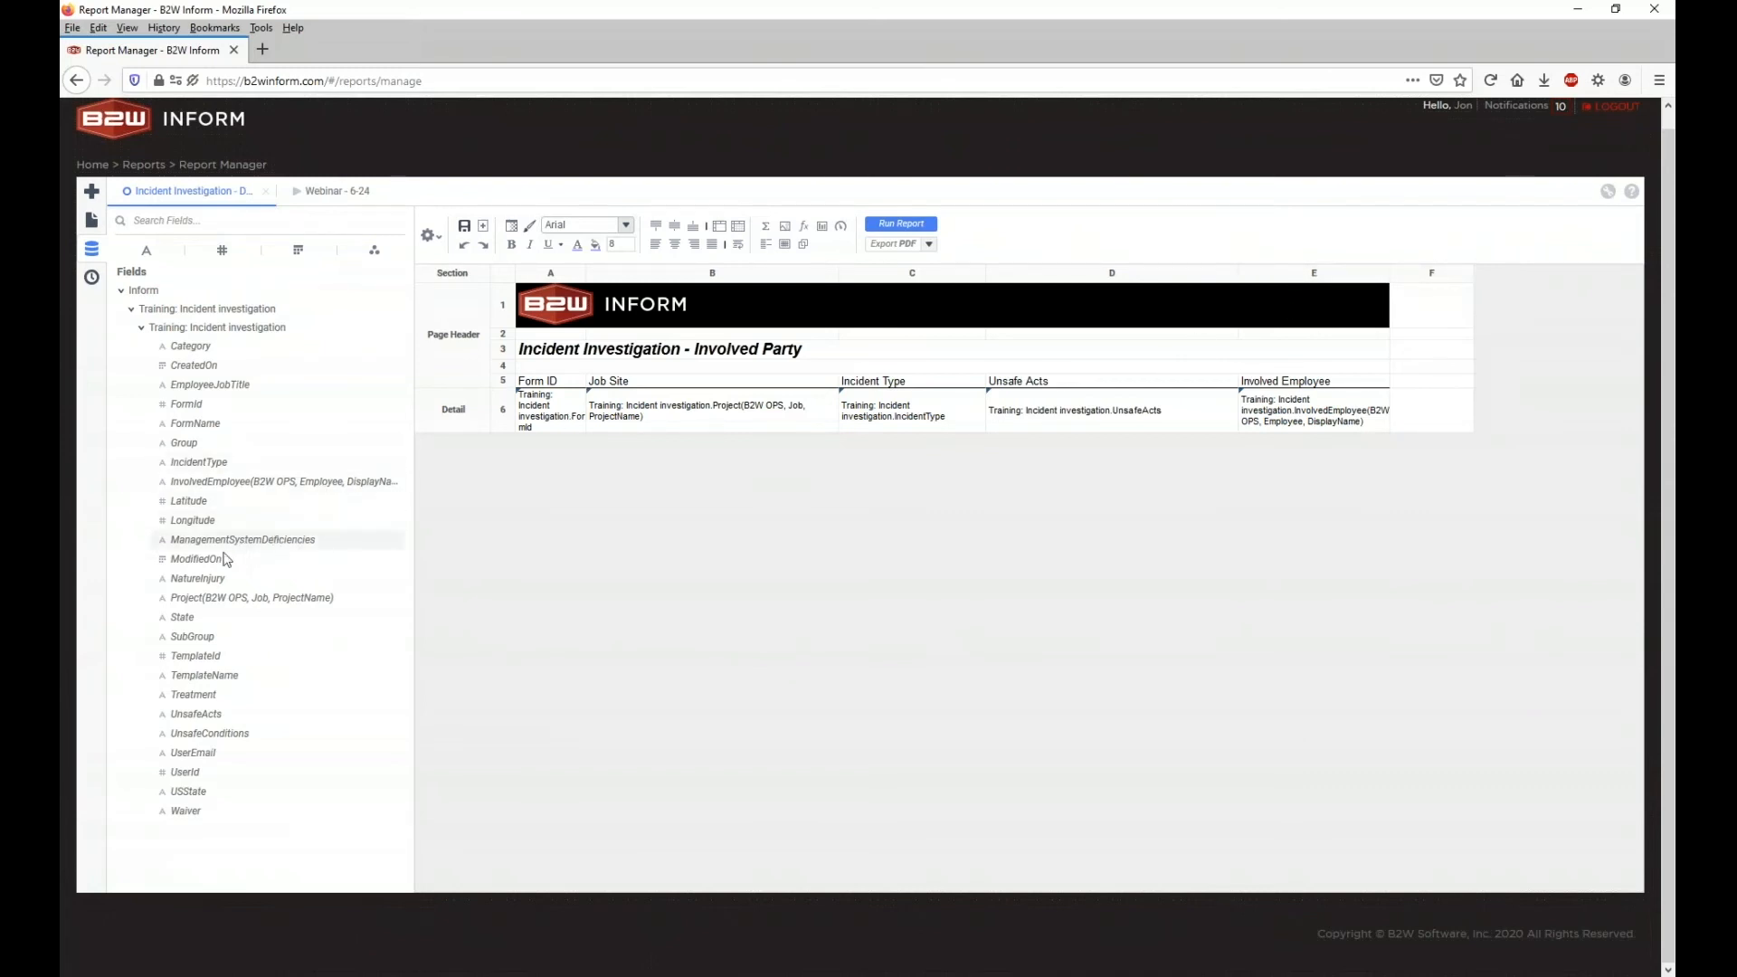
drag(242, 539, 1437, 420)
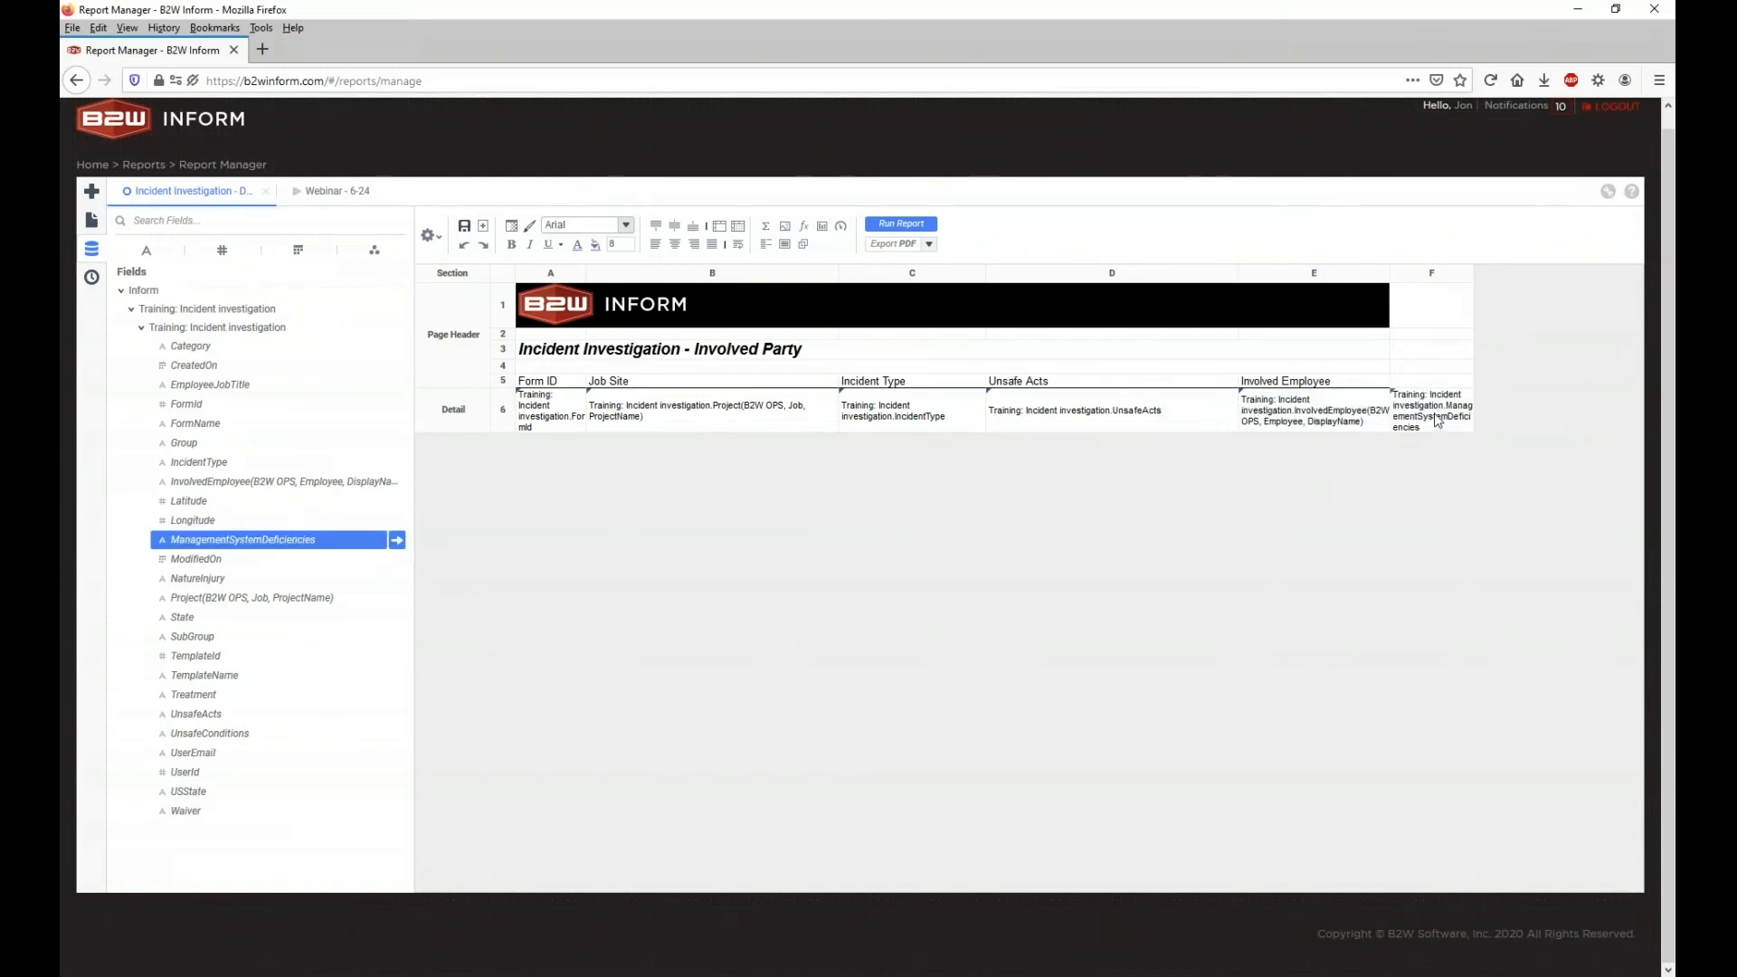
Step: Title F5 'Management Deficiencies' and copy the Involved Employee header's formatting onto it
double_click(1422, 381)
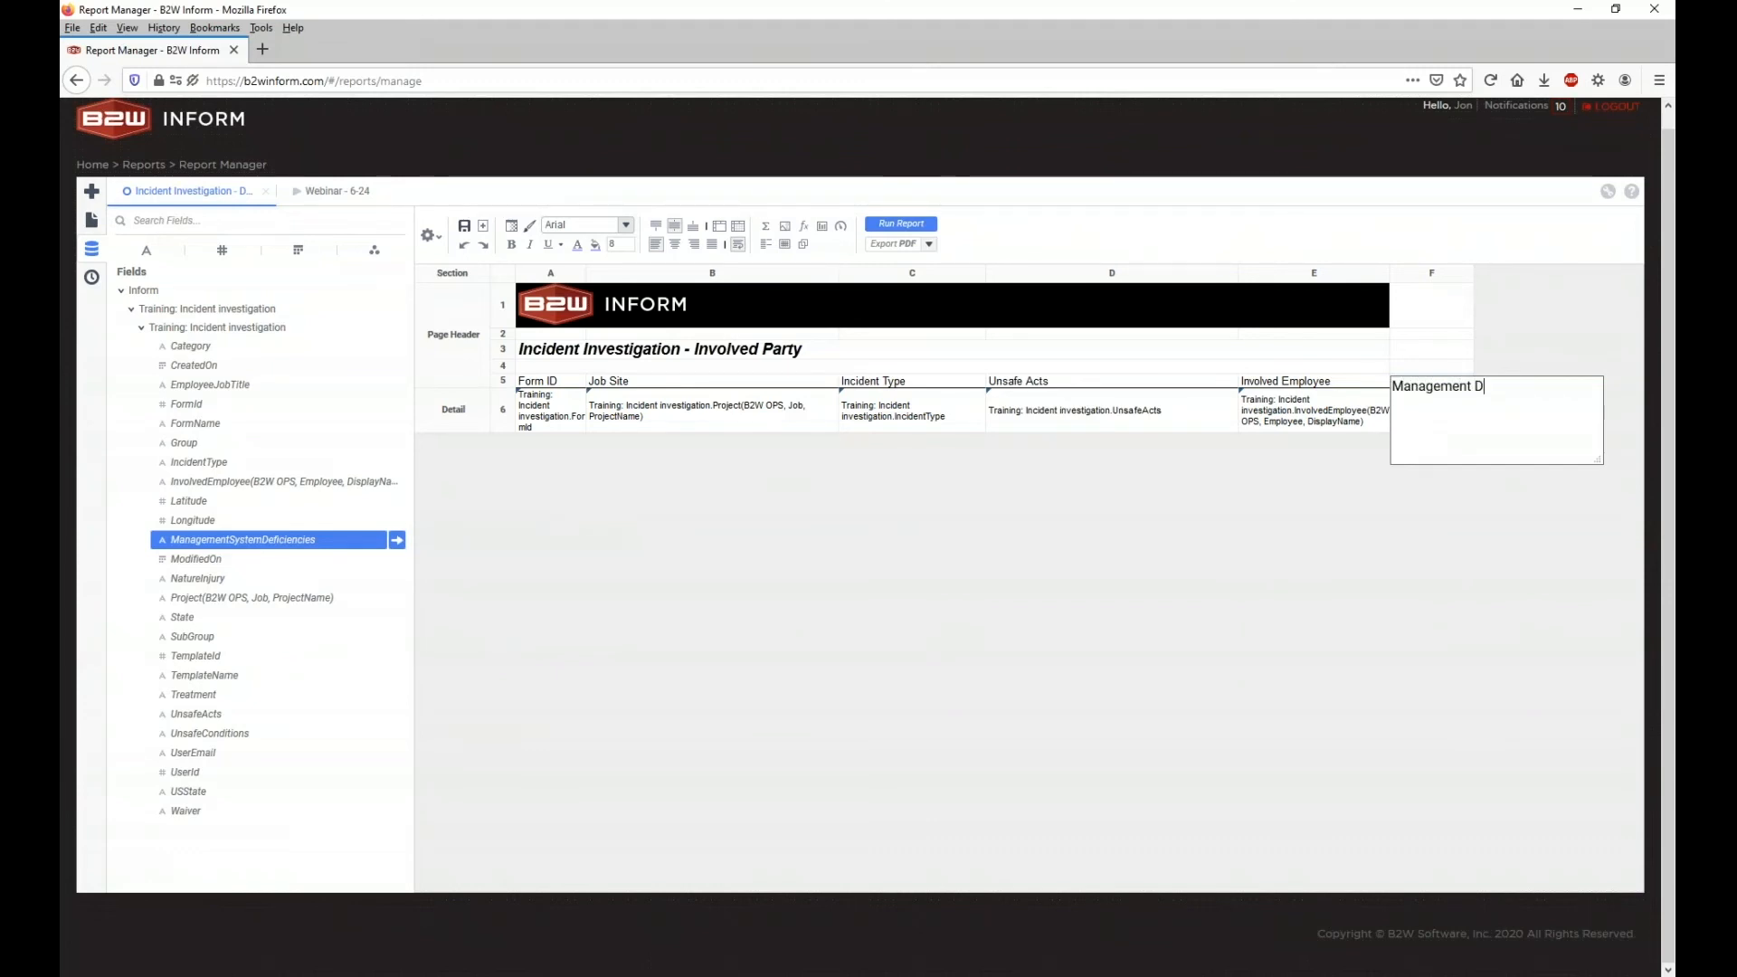
text(Management Deficiencies)
key(Return)
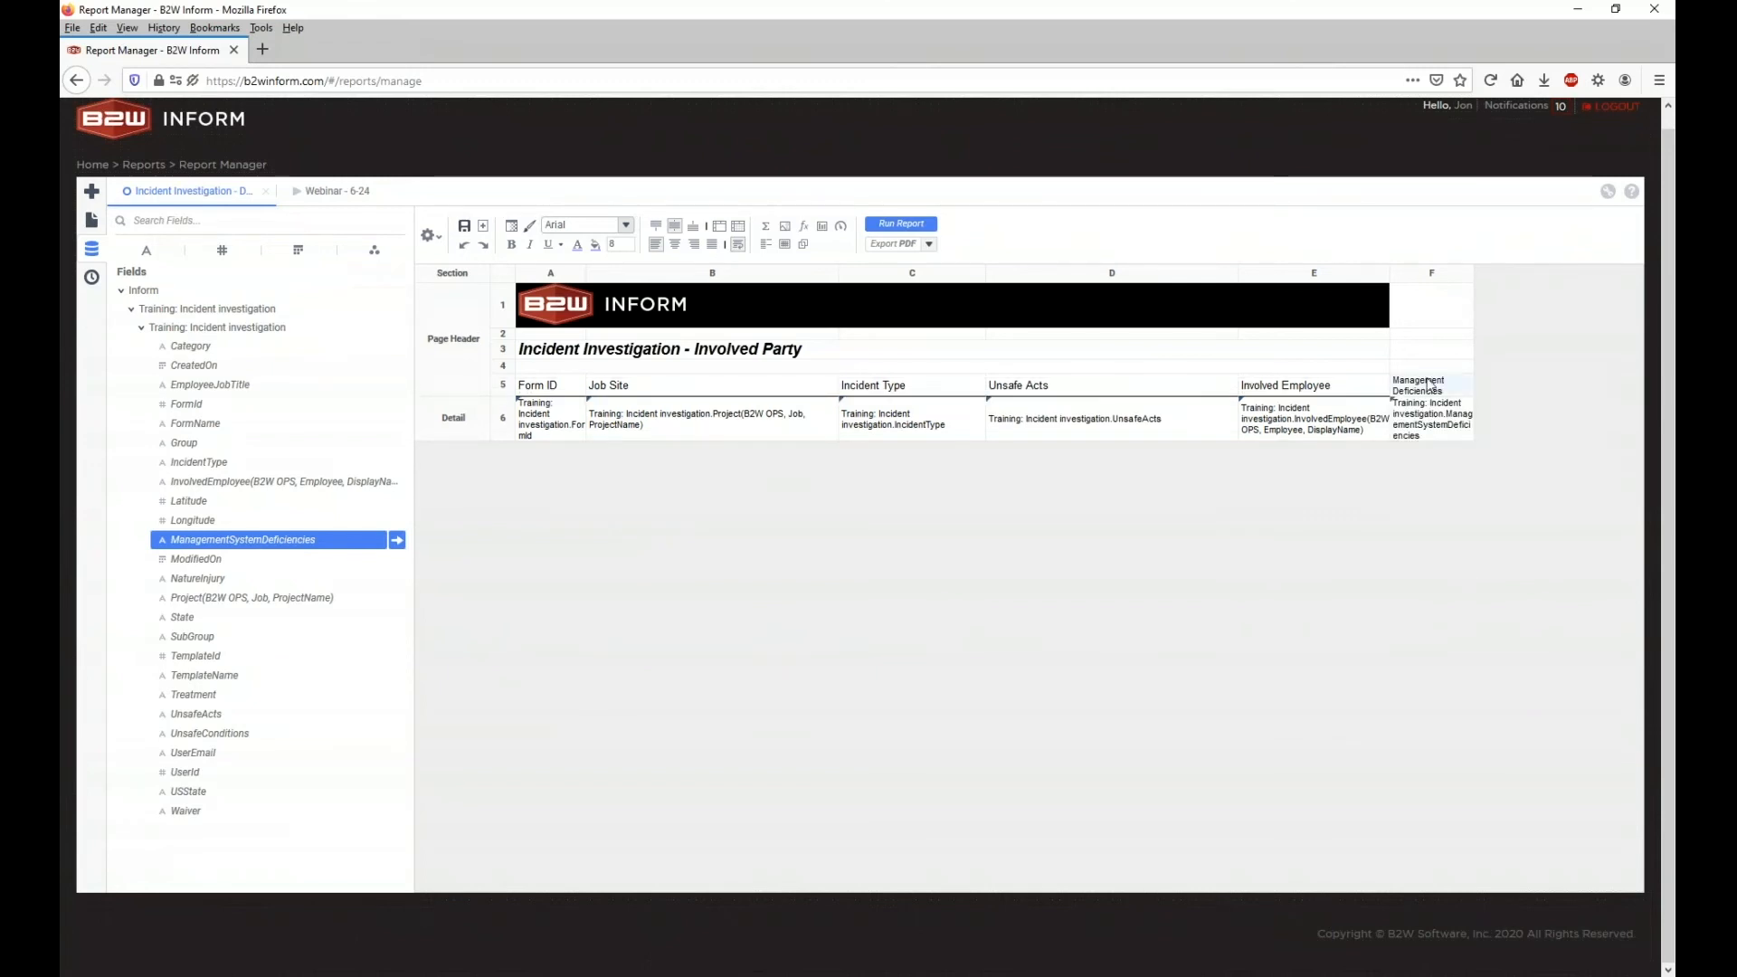
click(1387, 389)
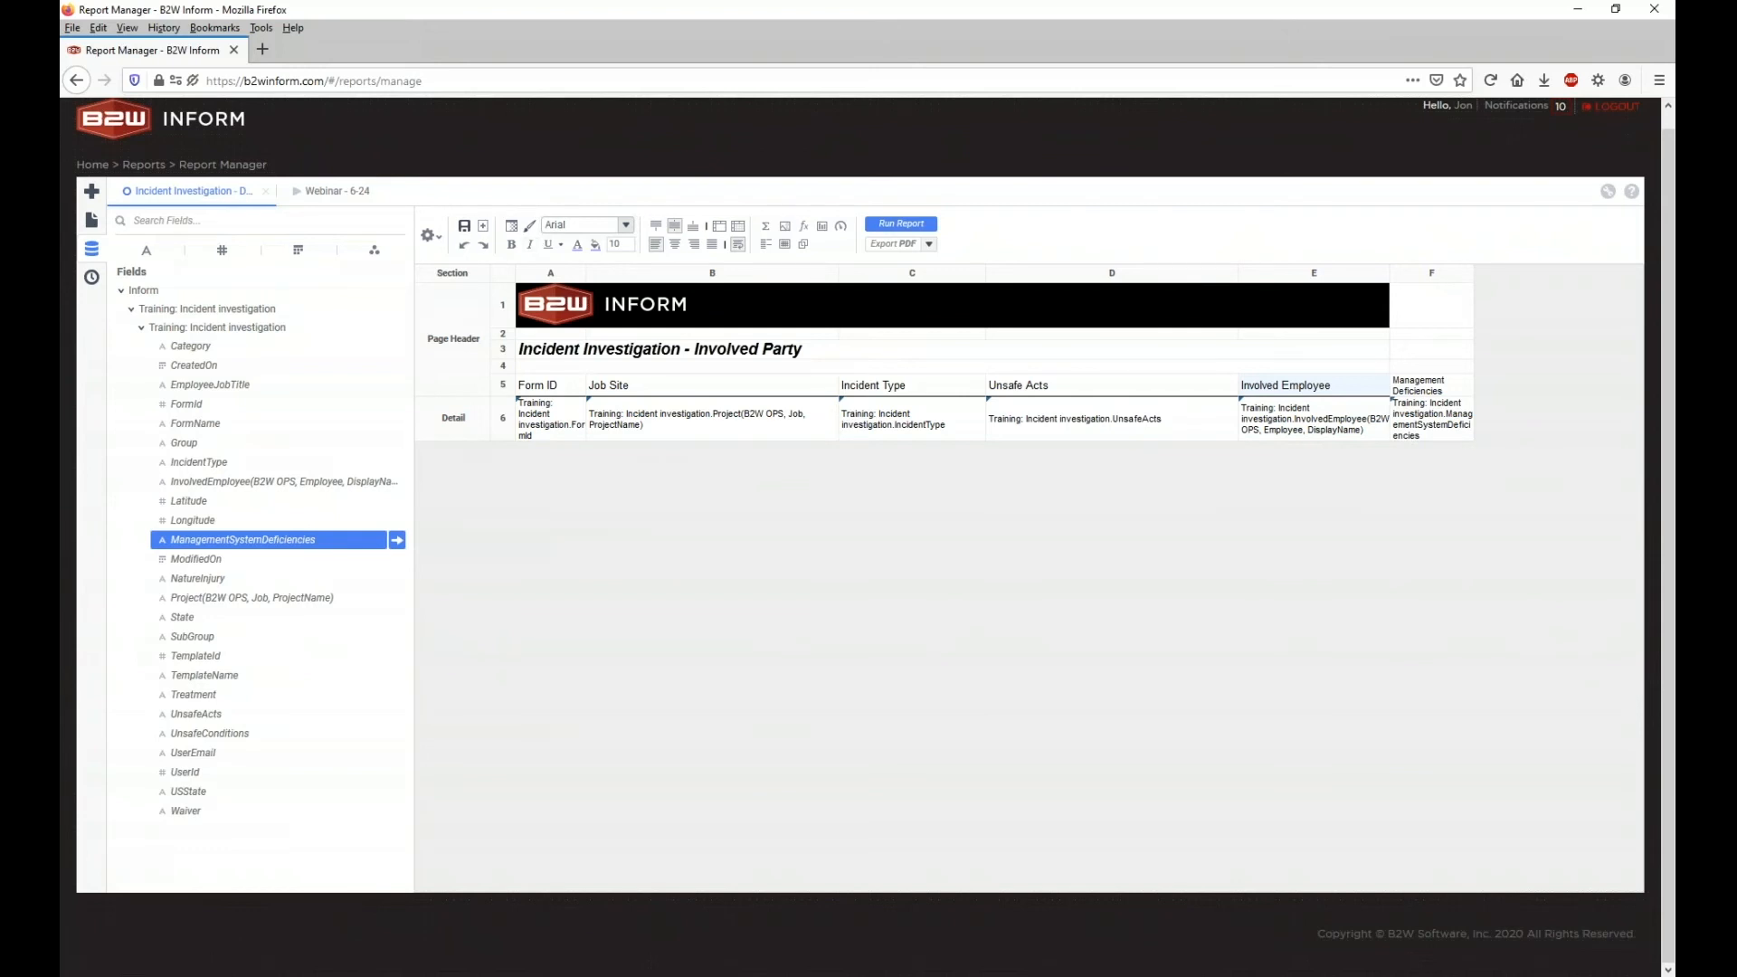
click(531, 233)
click(1437, 391)
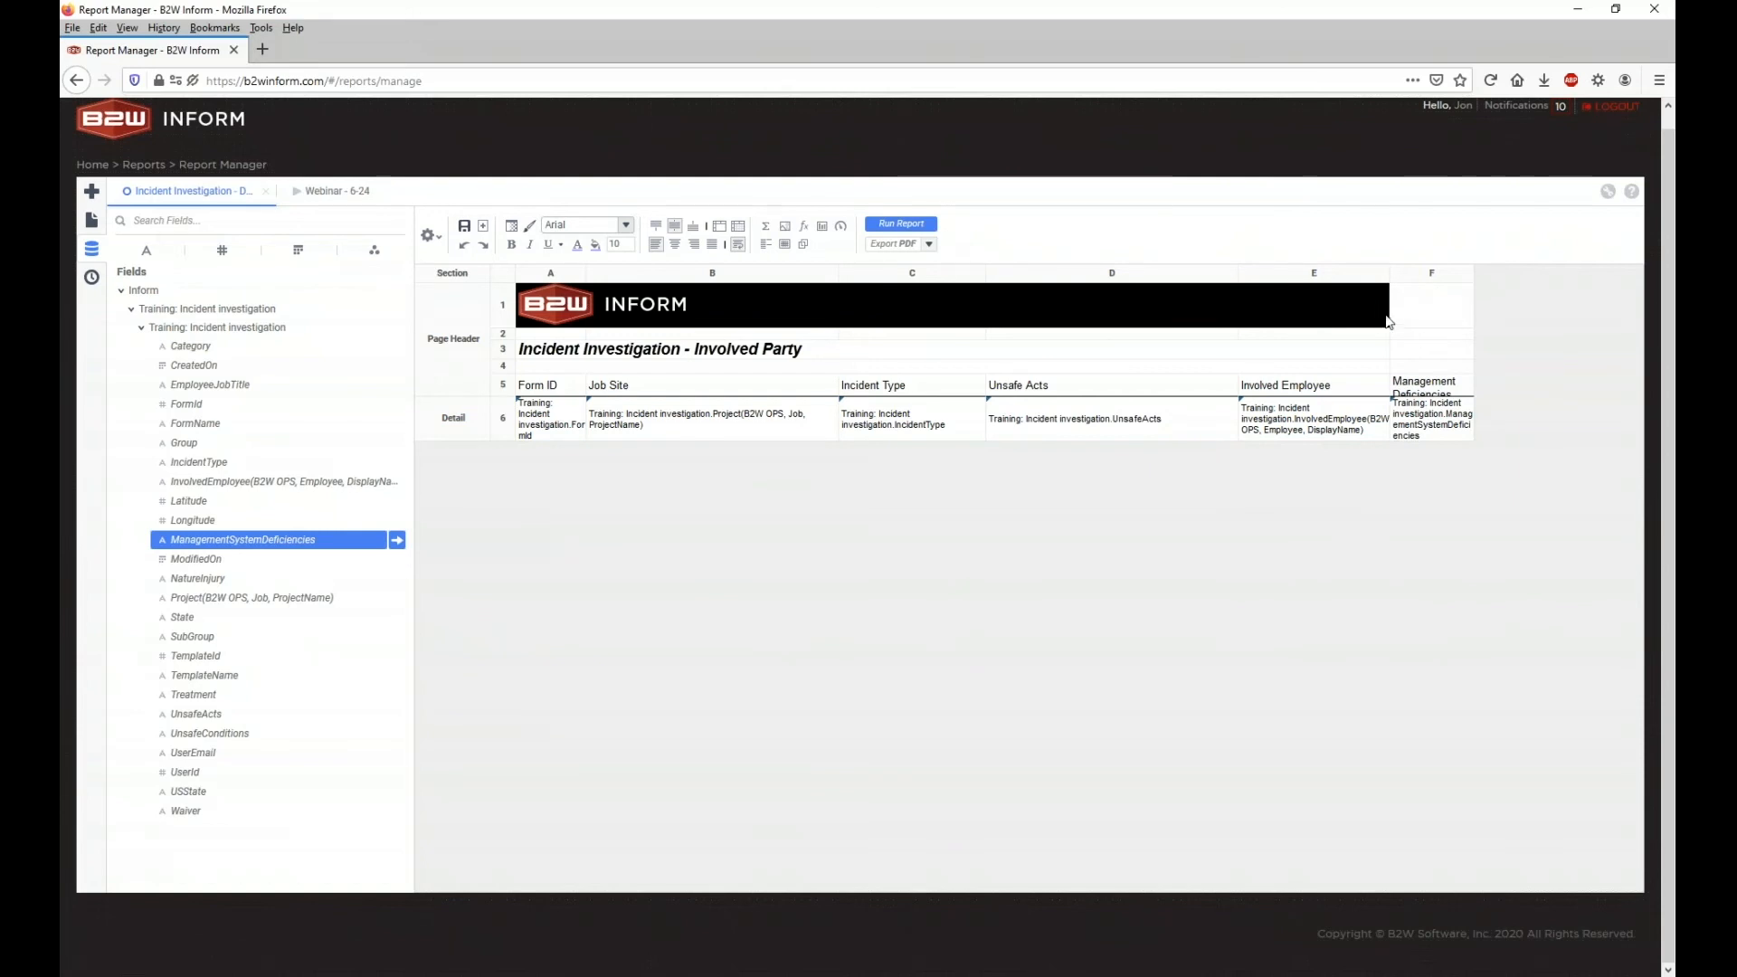
Step: Run the report, close the extra tabs, and reopen Incident Investigation - Data for editing
click(901, 224)
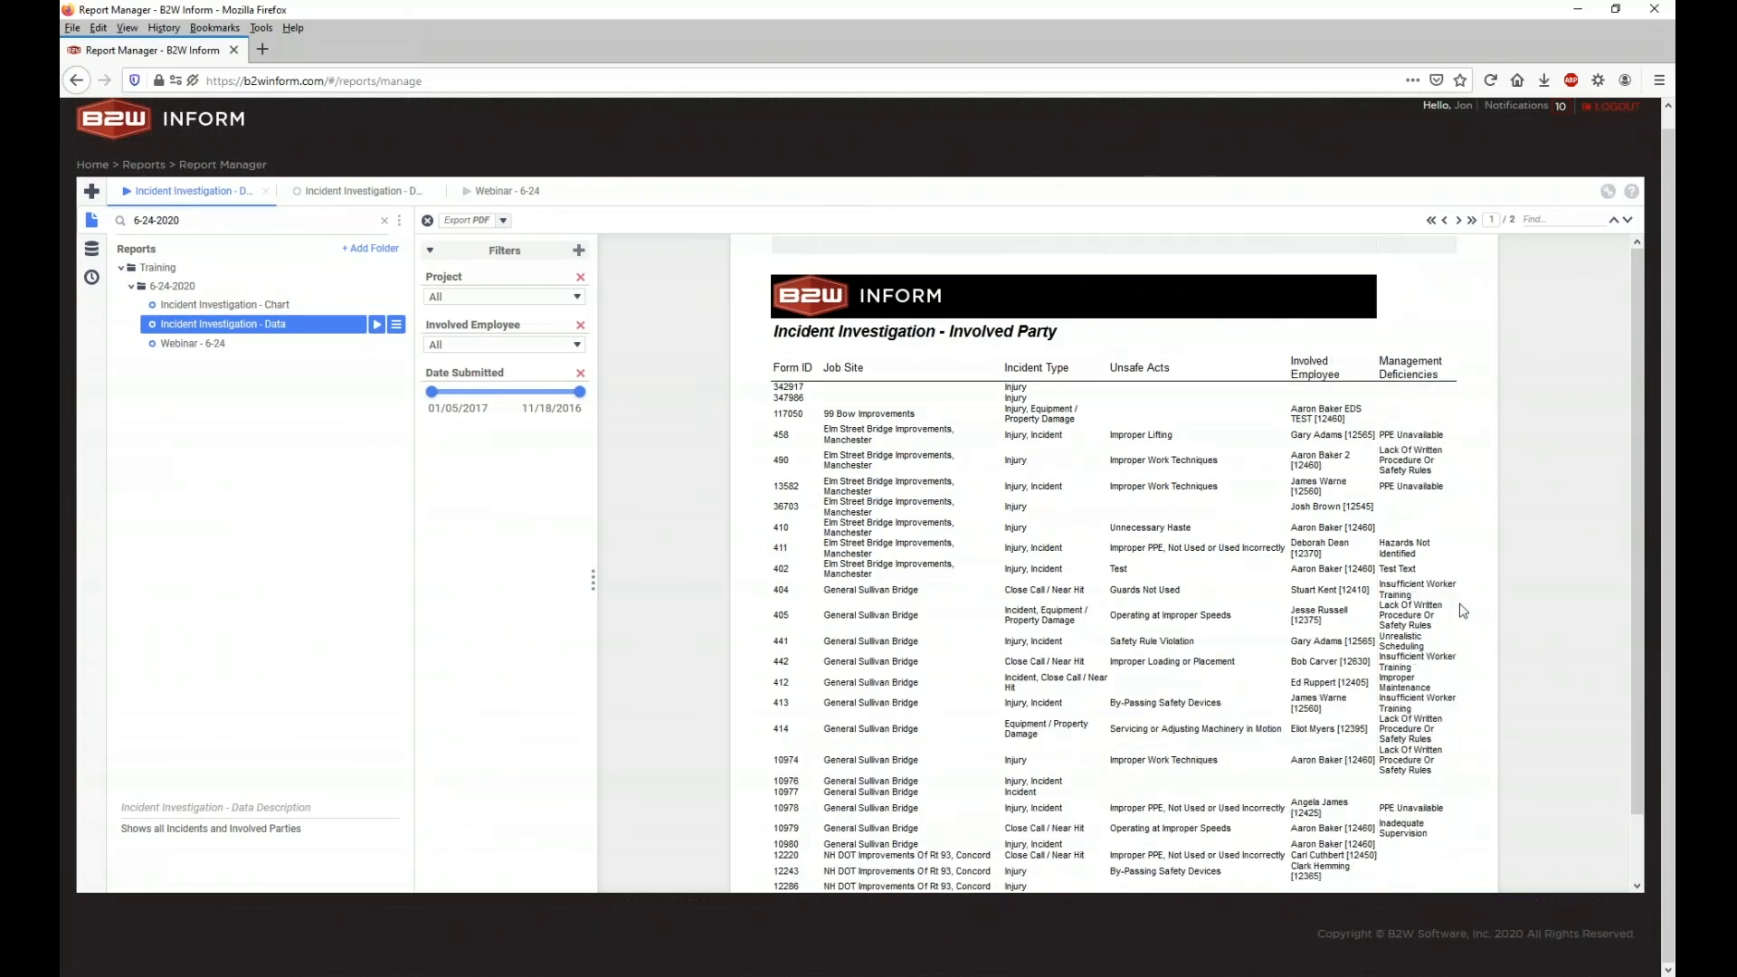
click(381, 197)
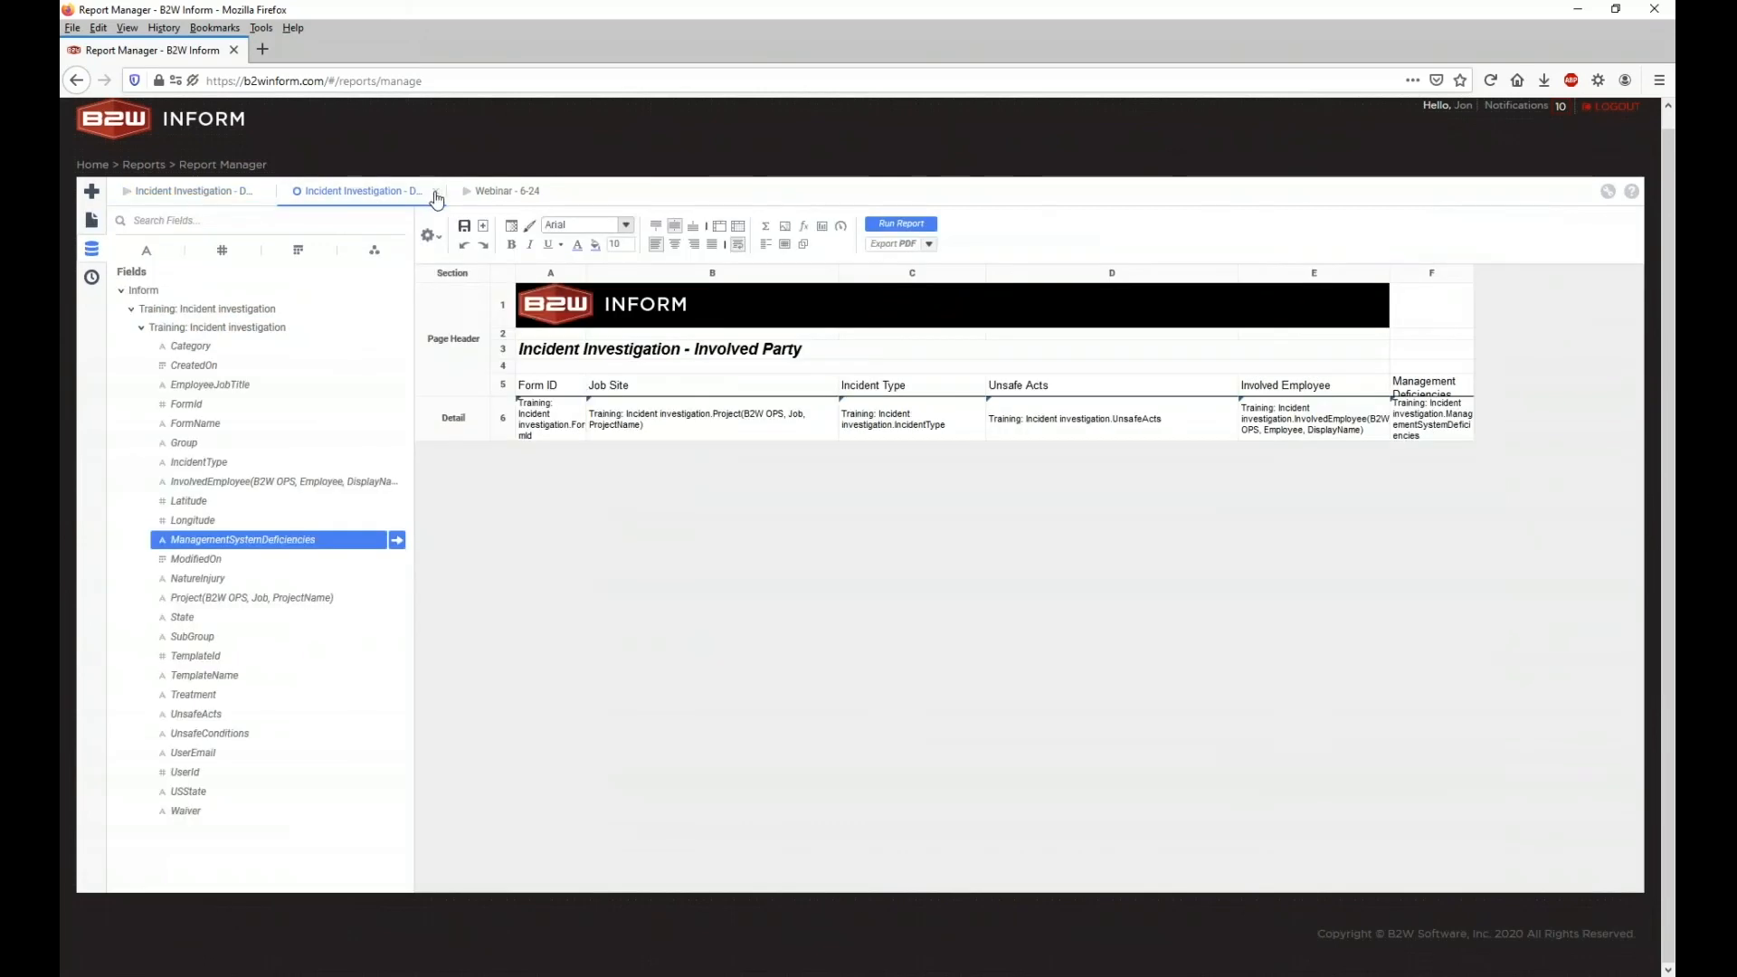
click(435, 191)
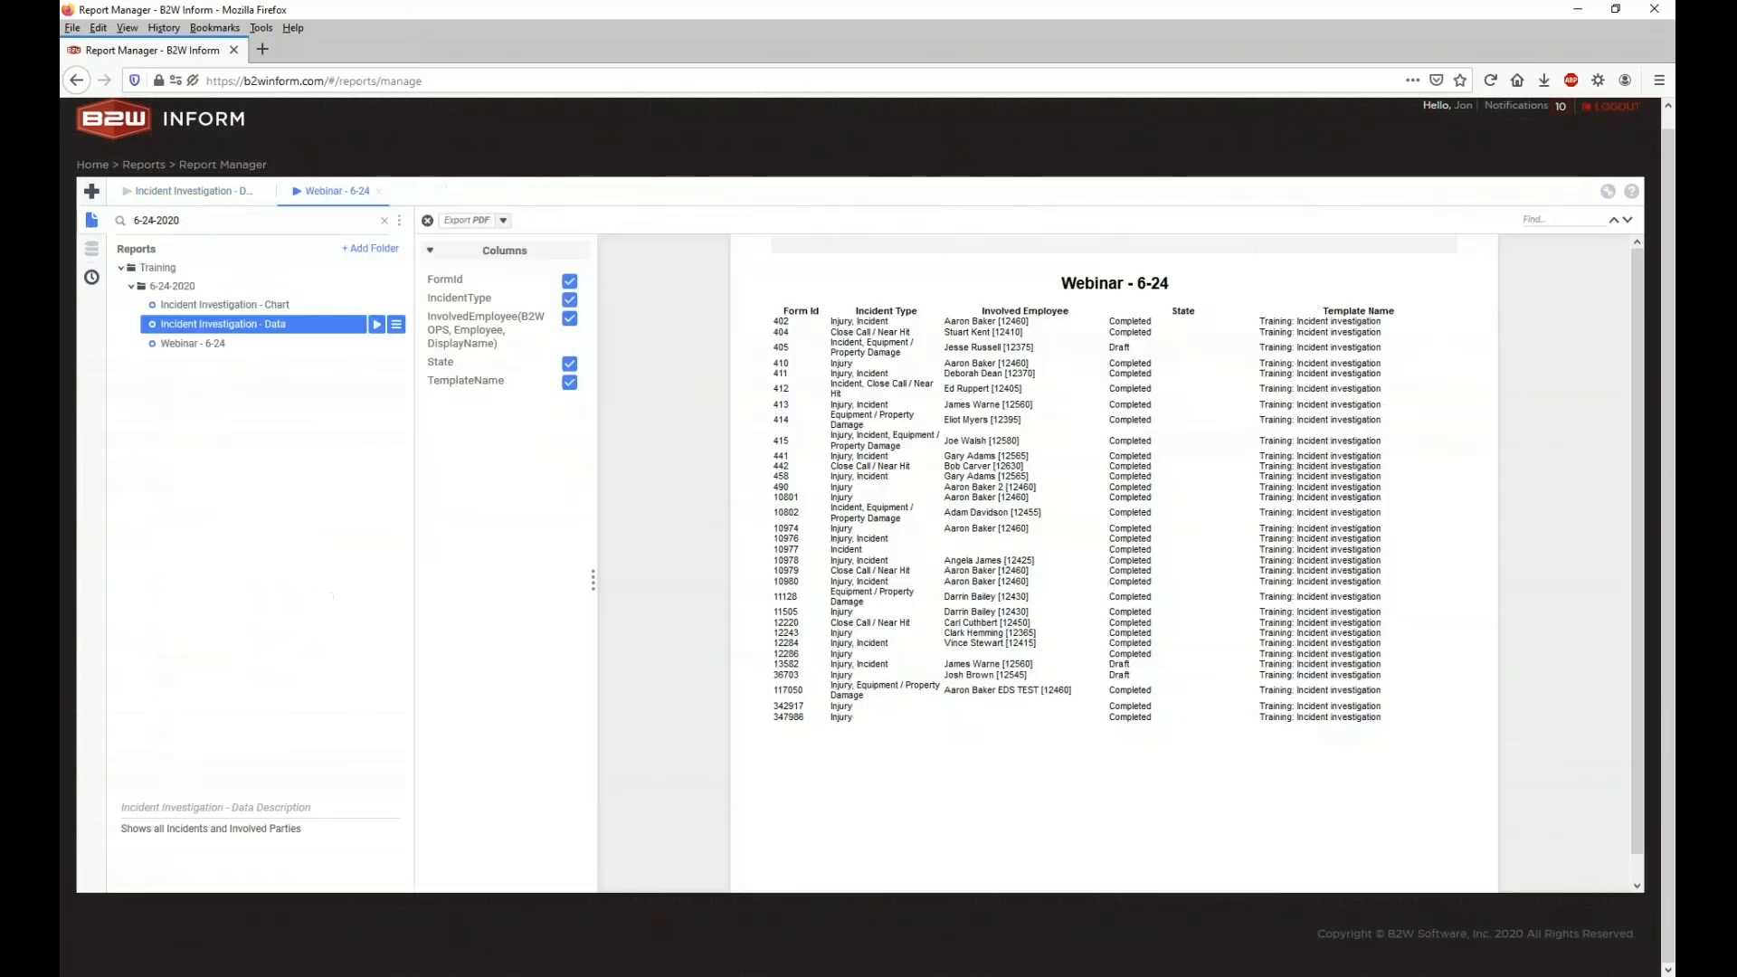
click(379, 194)
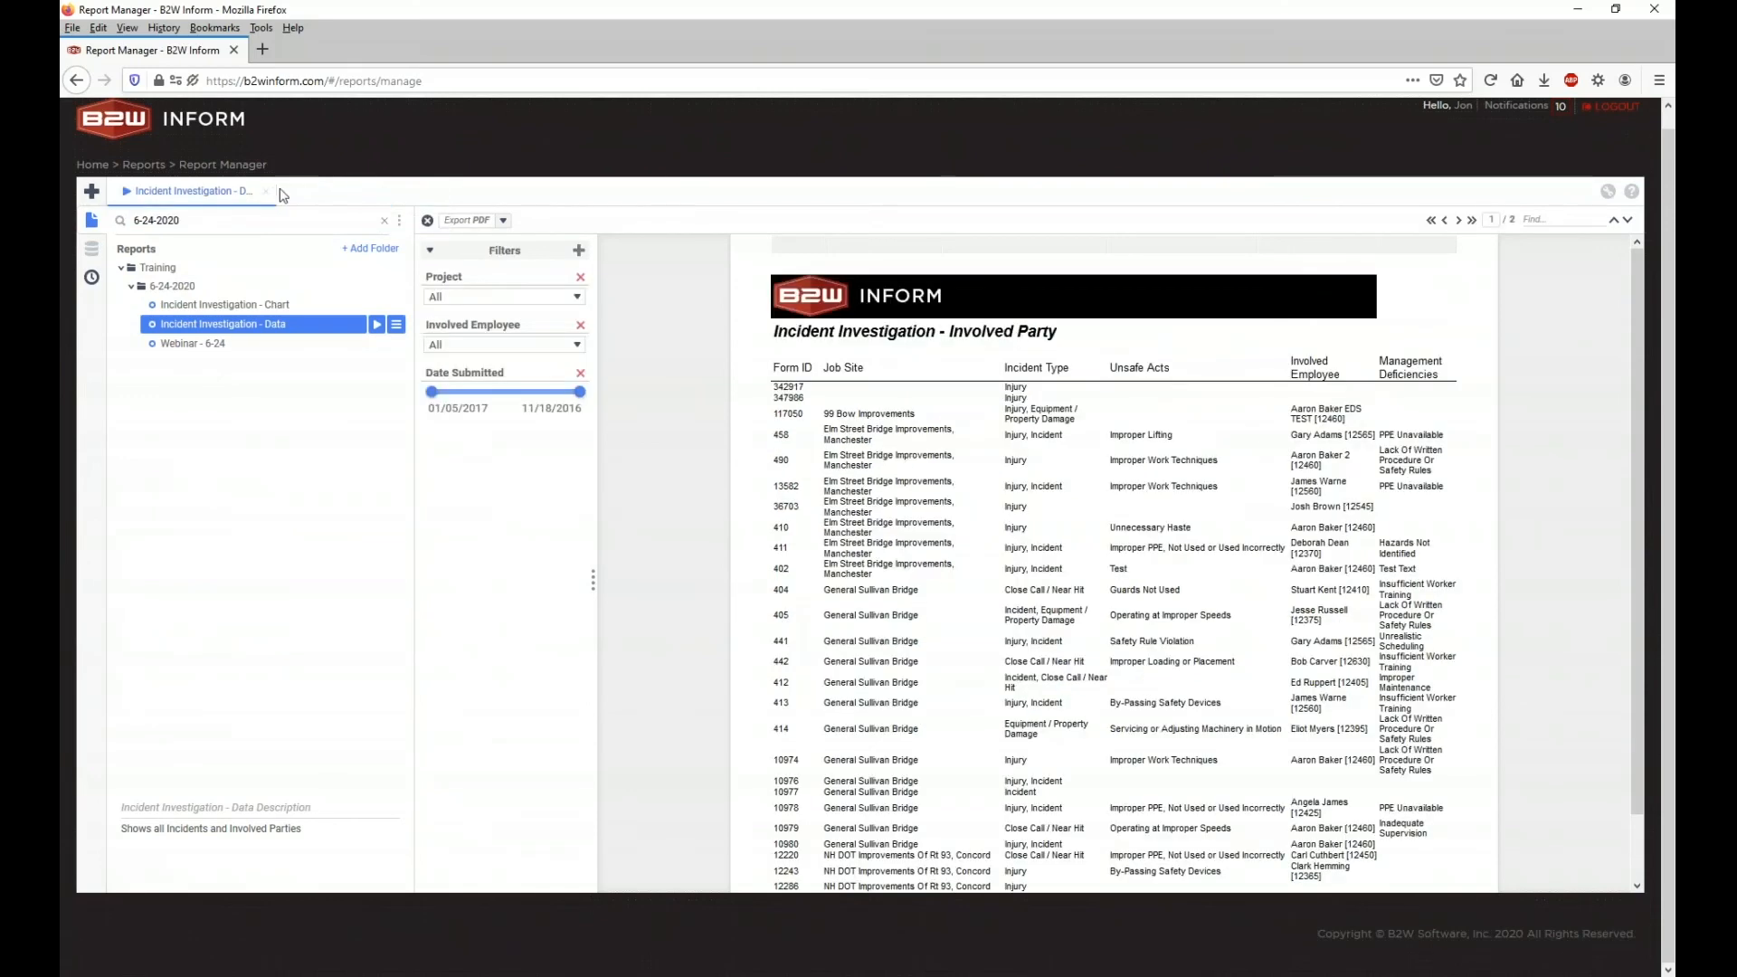
click(268, 191)
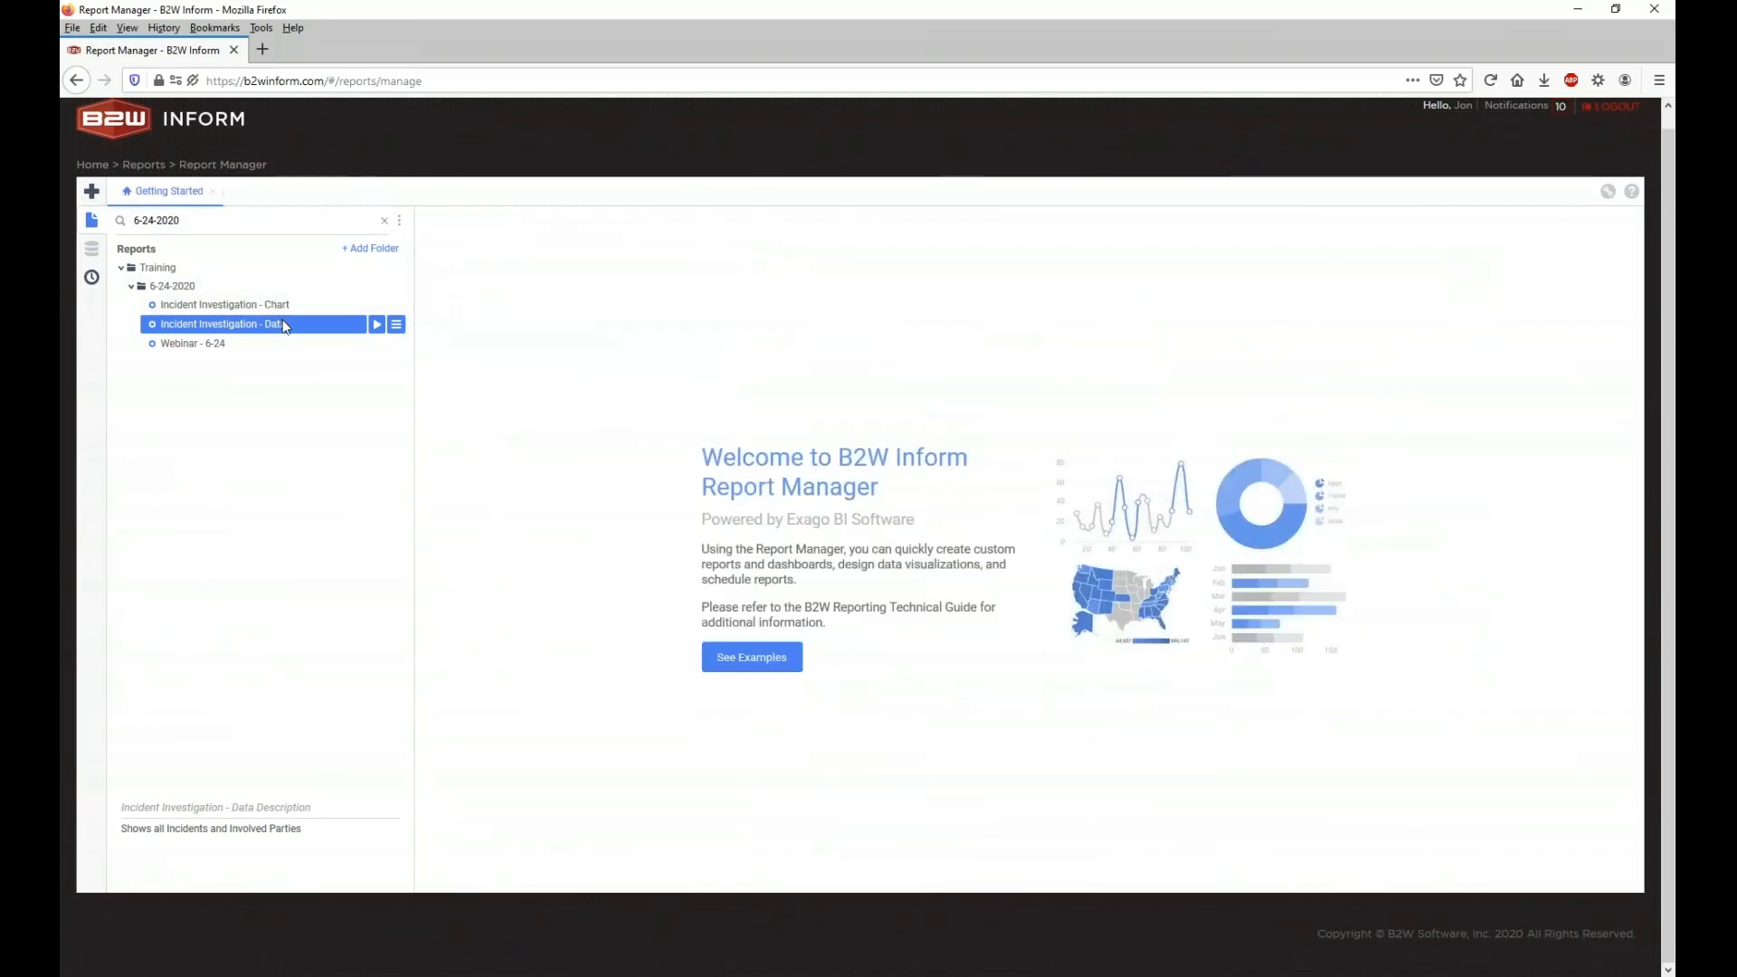
double_click(285, 326)
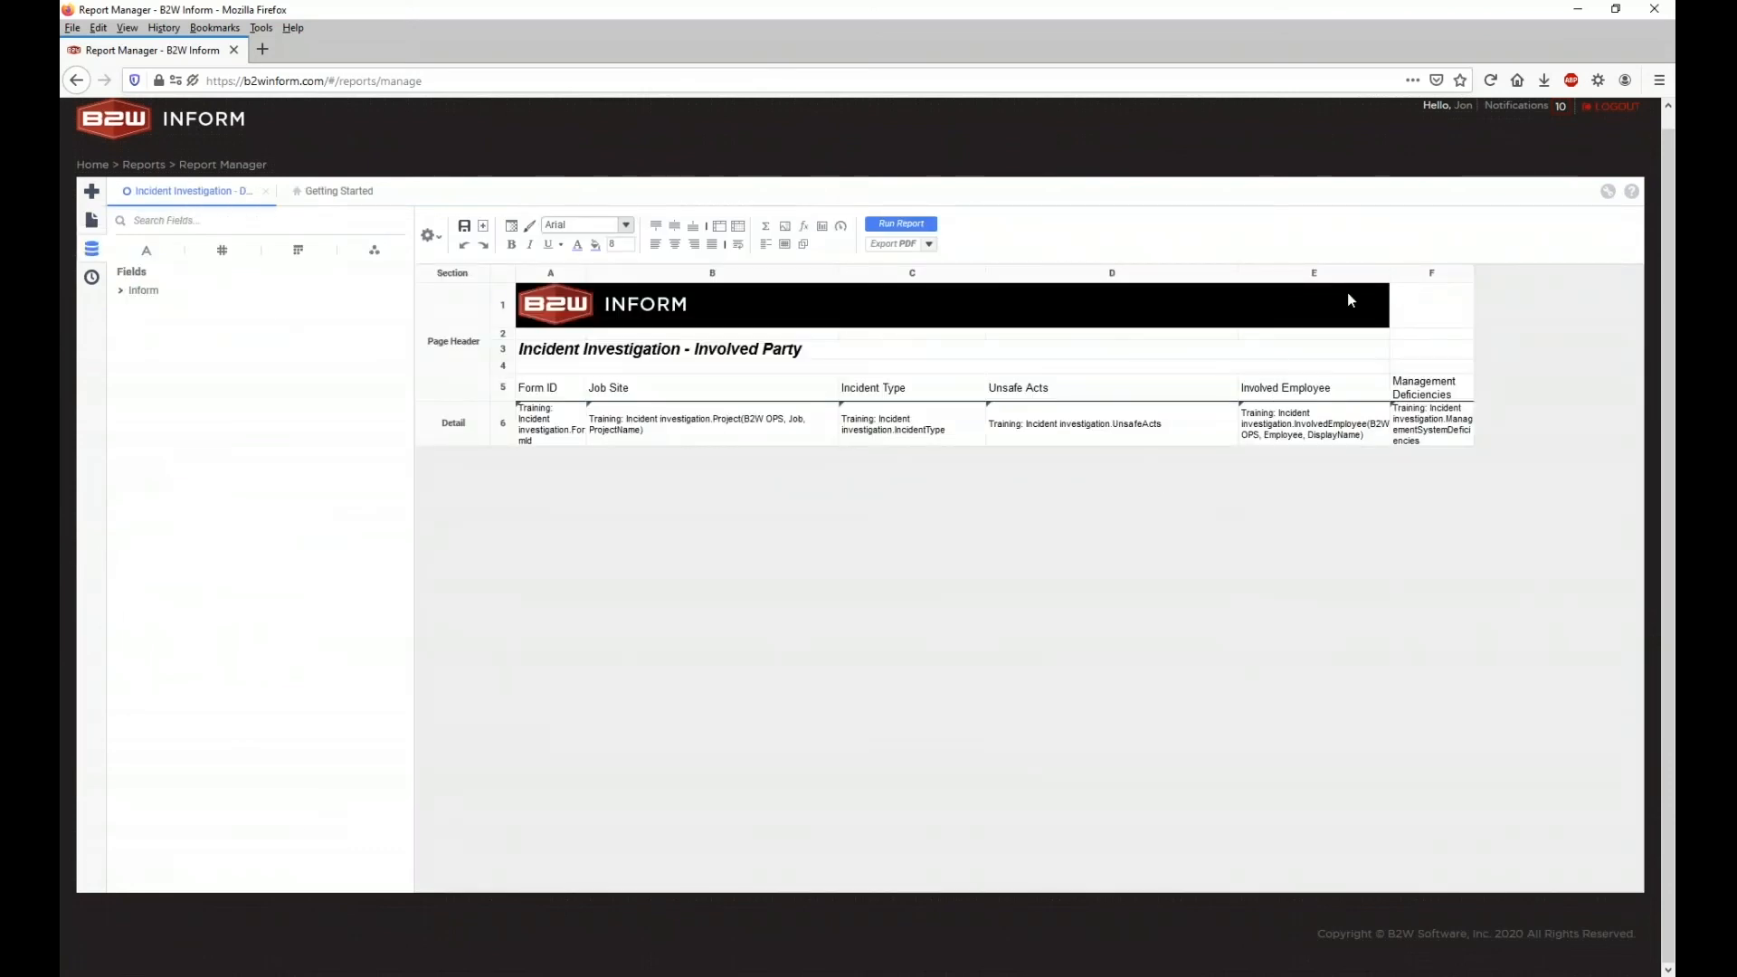
Step: Delete the Management Deficiencies column F and run the report
click(1411, 275)
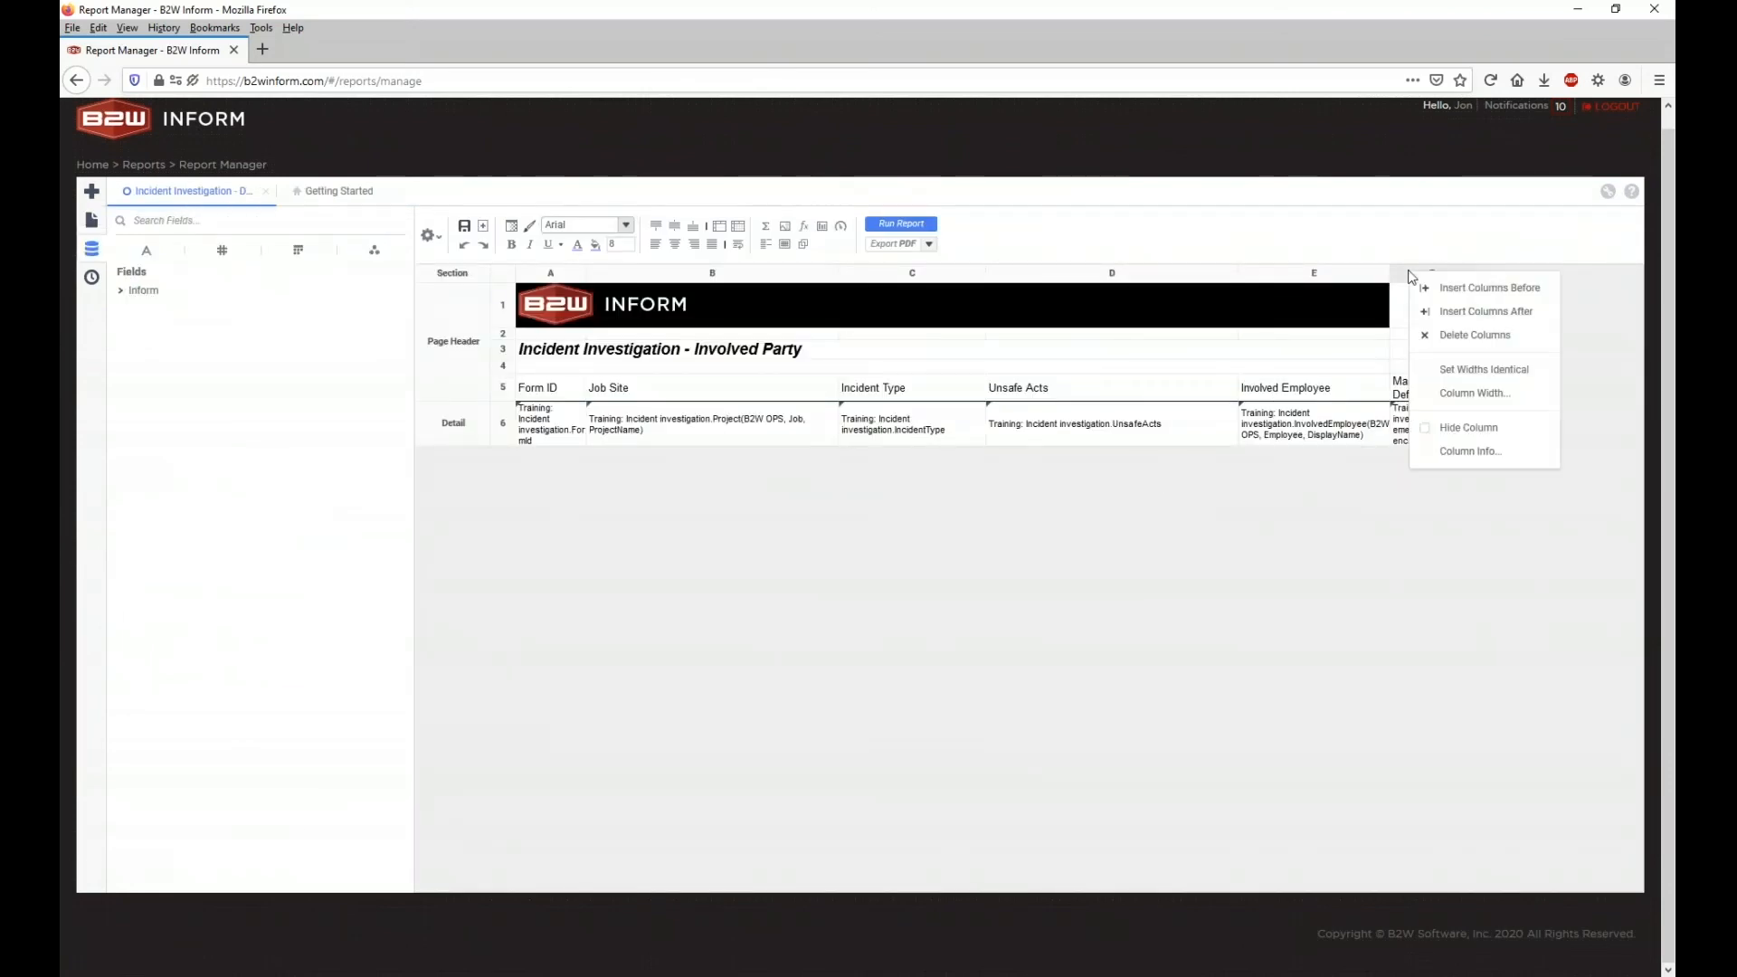
click(1448, 334)
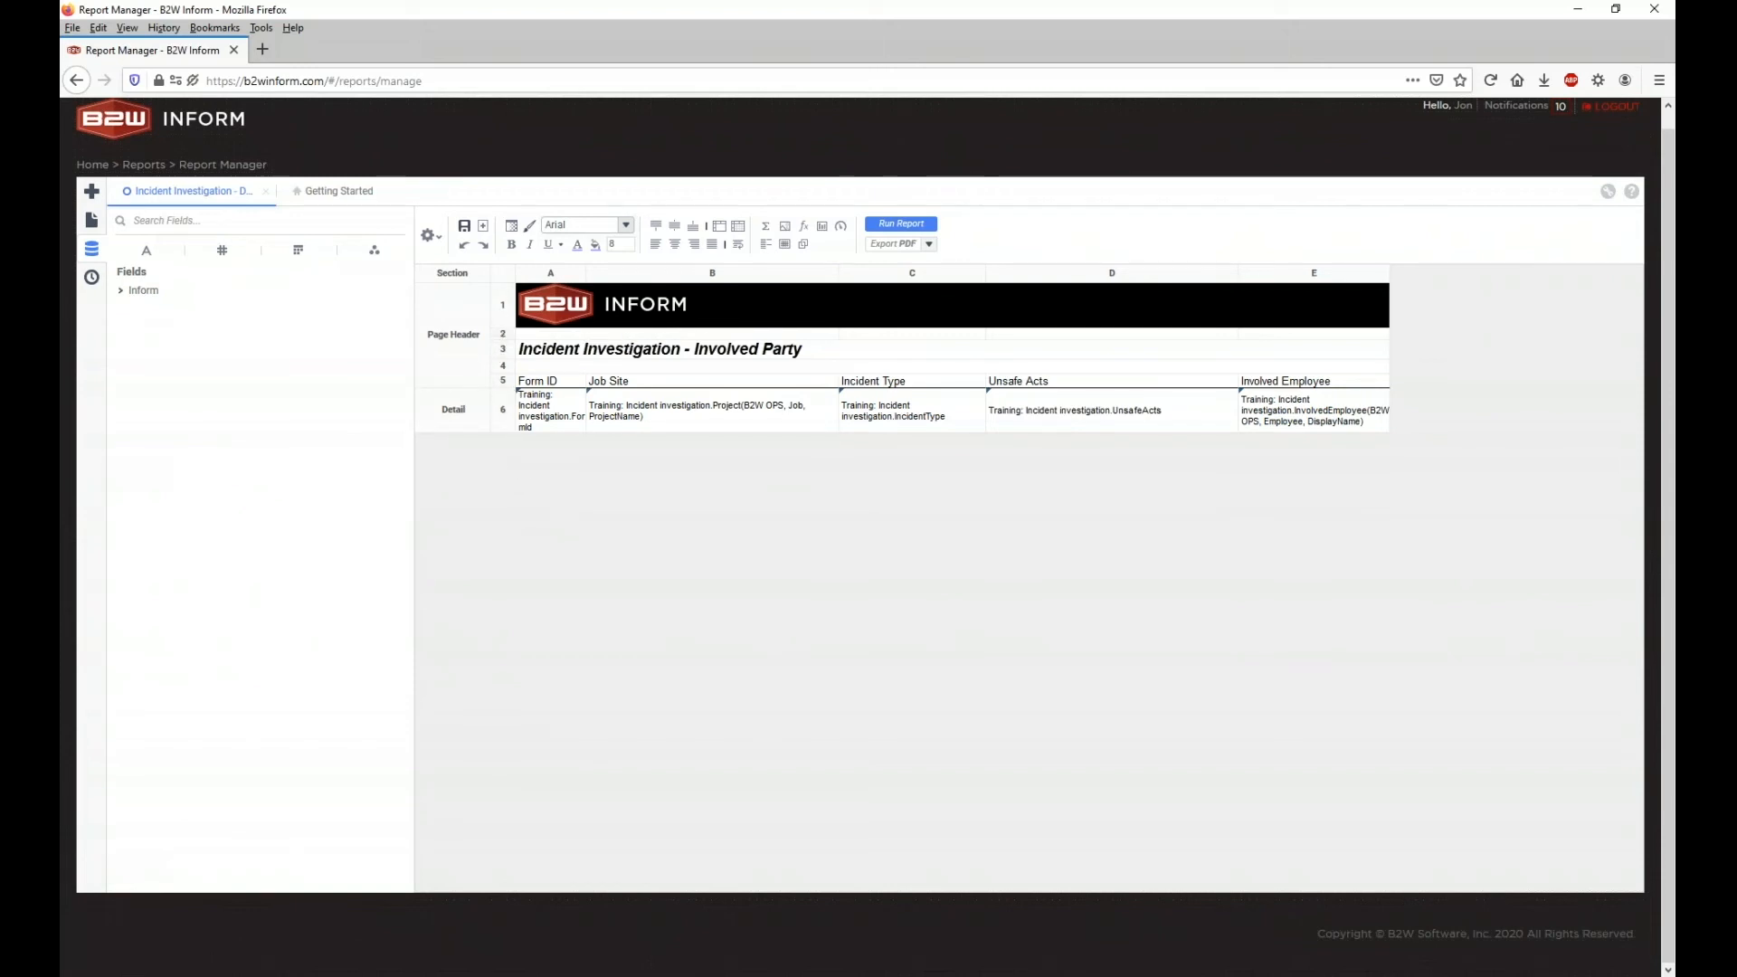
mouse_move(455, 281)
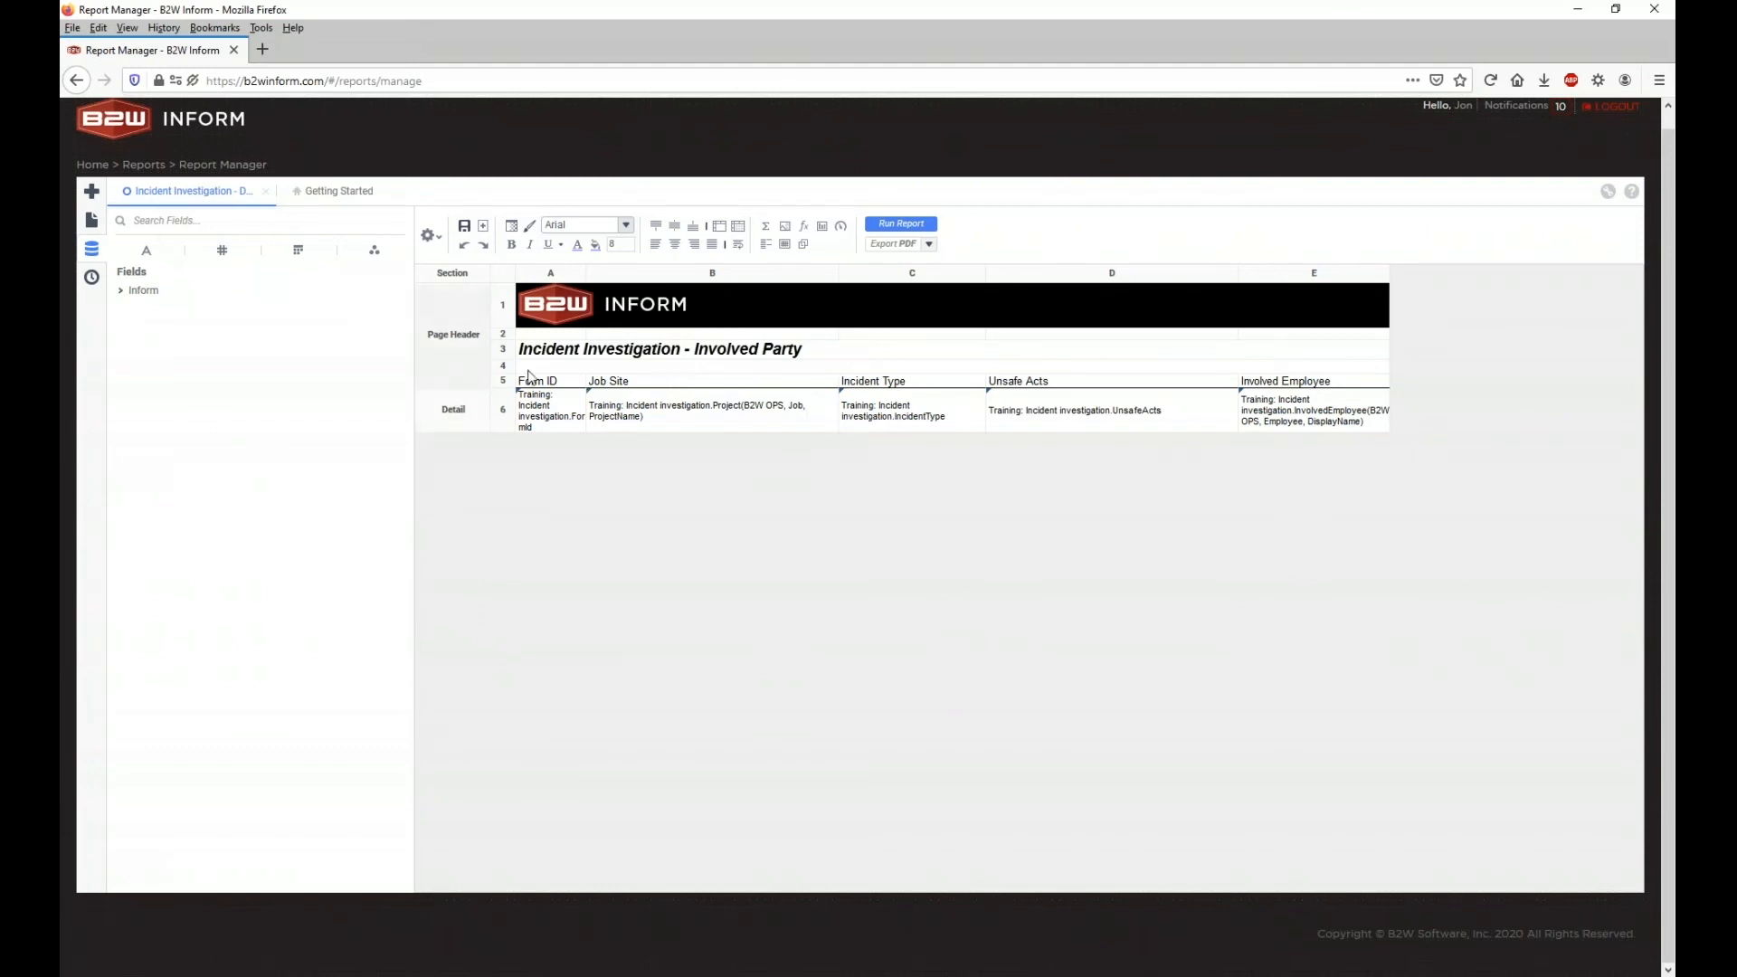
click(901, 224)
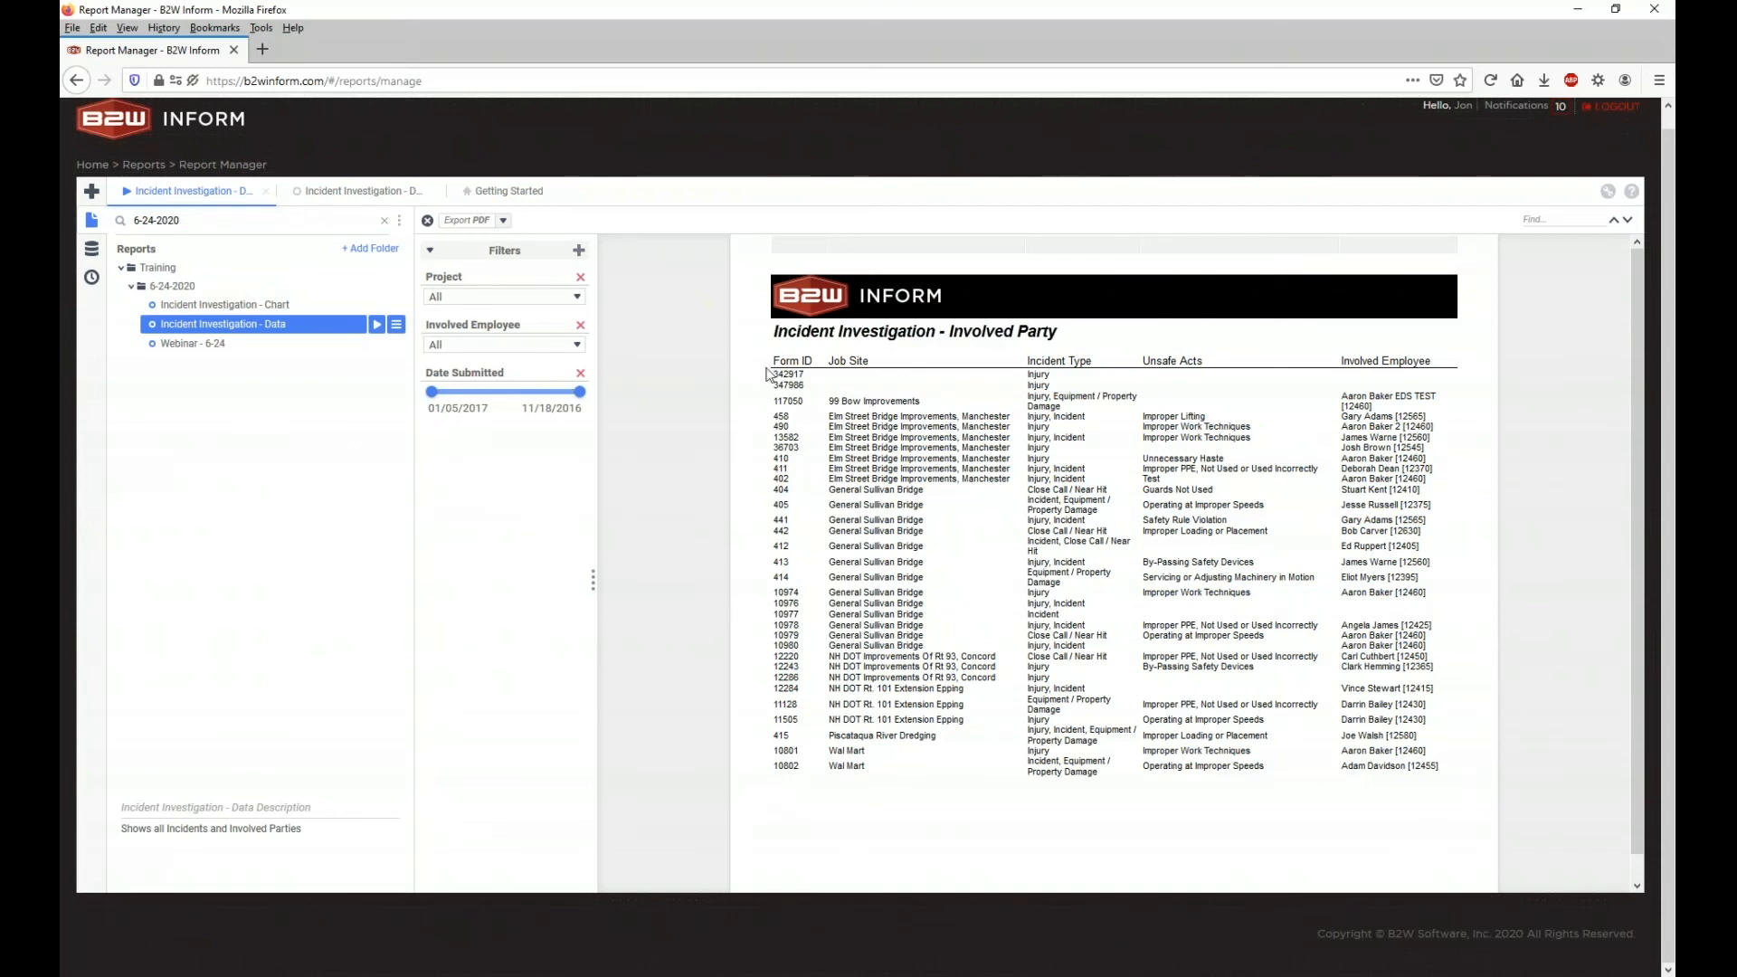
Step: Compare the design grid with the run output, highlighting the form 13582 row, then return to design
click(403, 192)
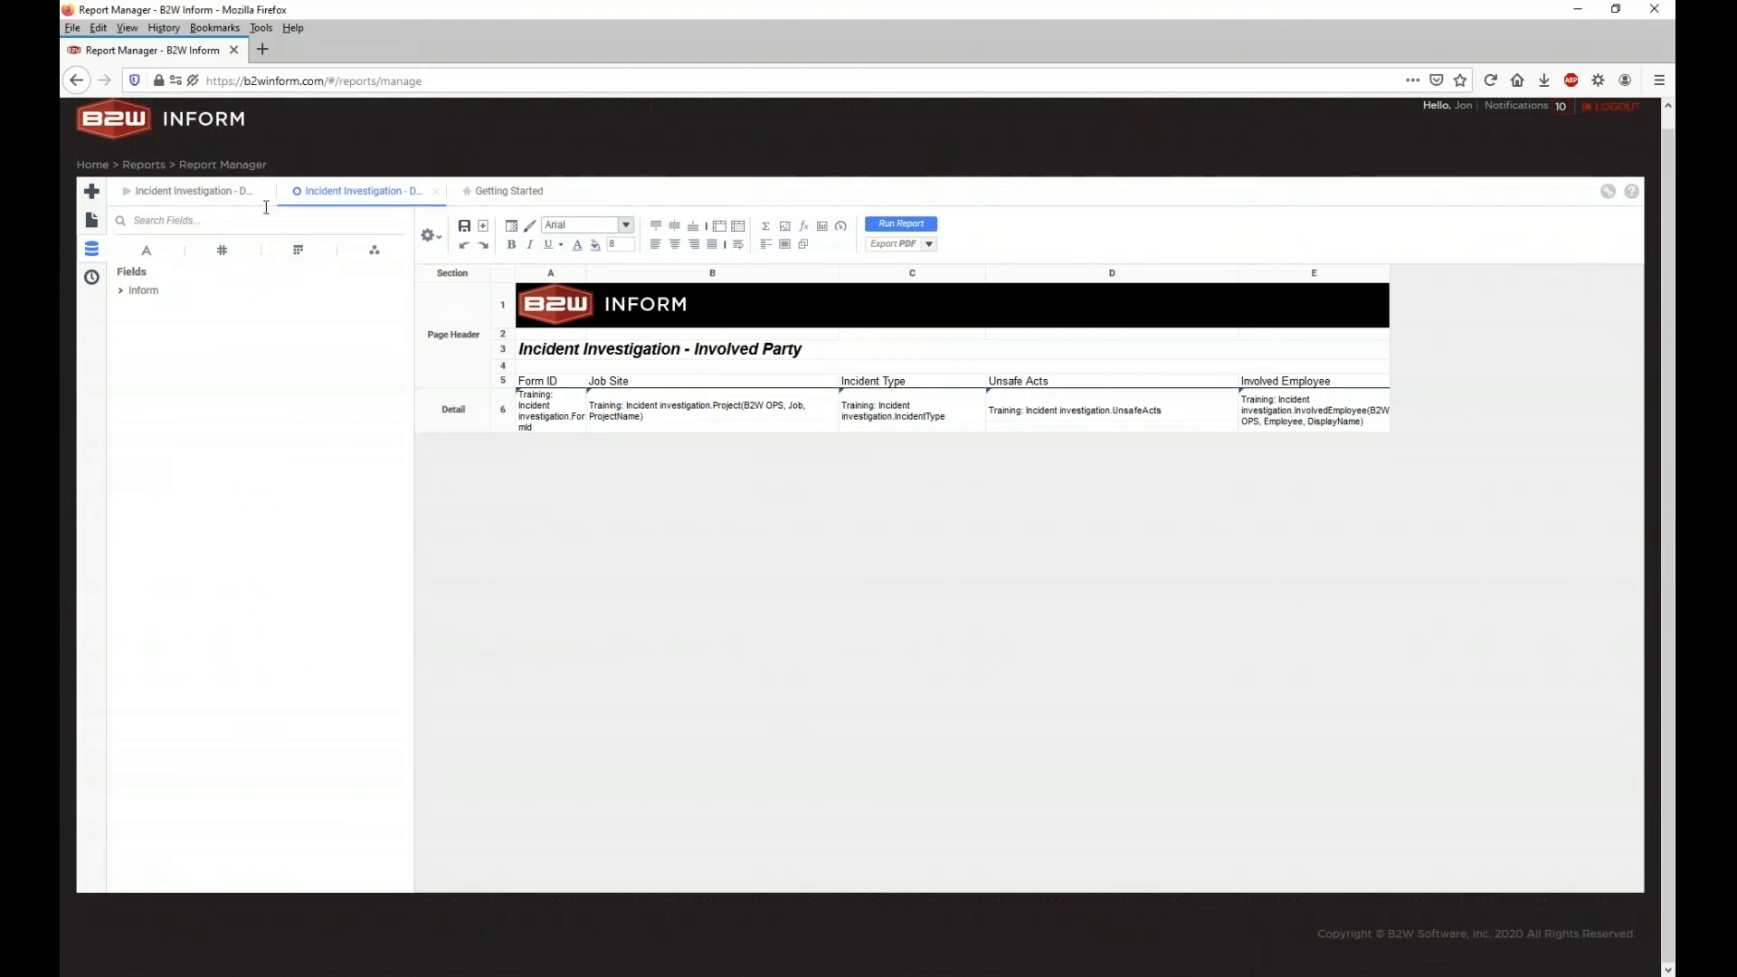
click(231, 193)
drag(774, 430, 1013, 438)
click(781, 437)
drag(780, 439, 1441, 443)
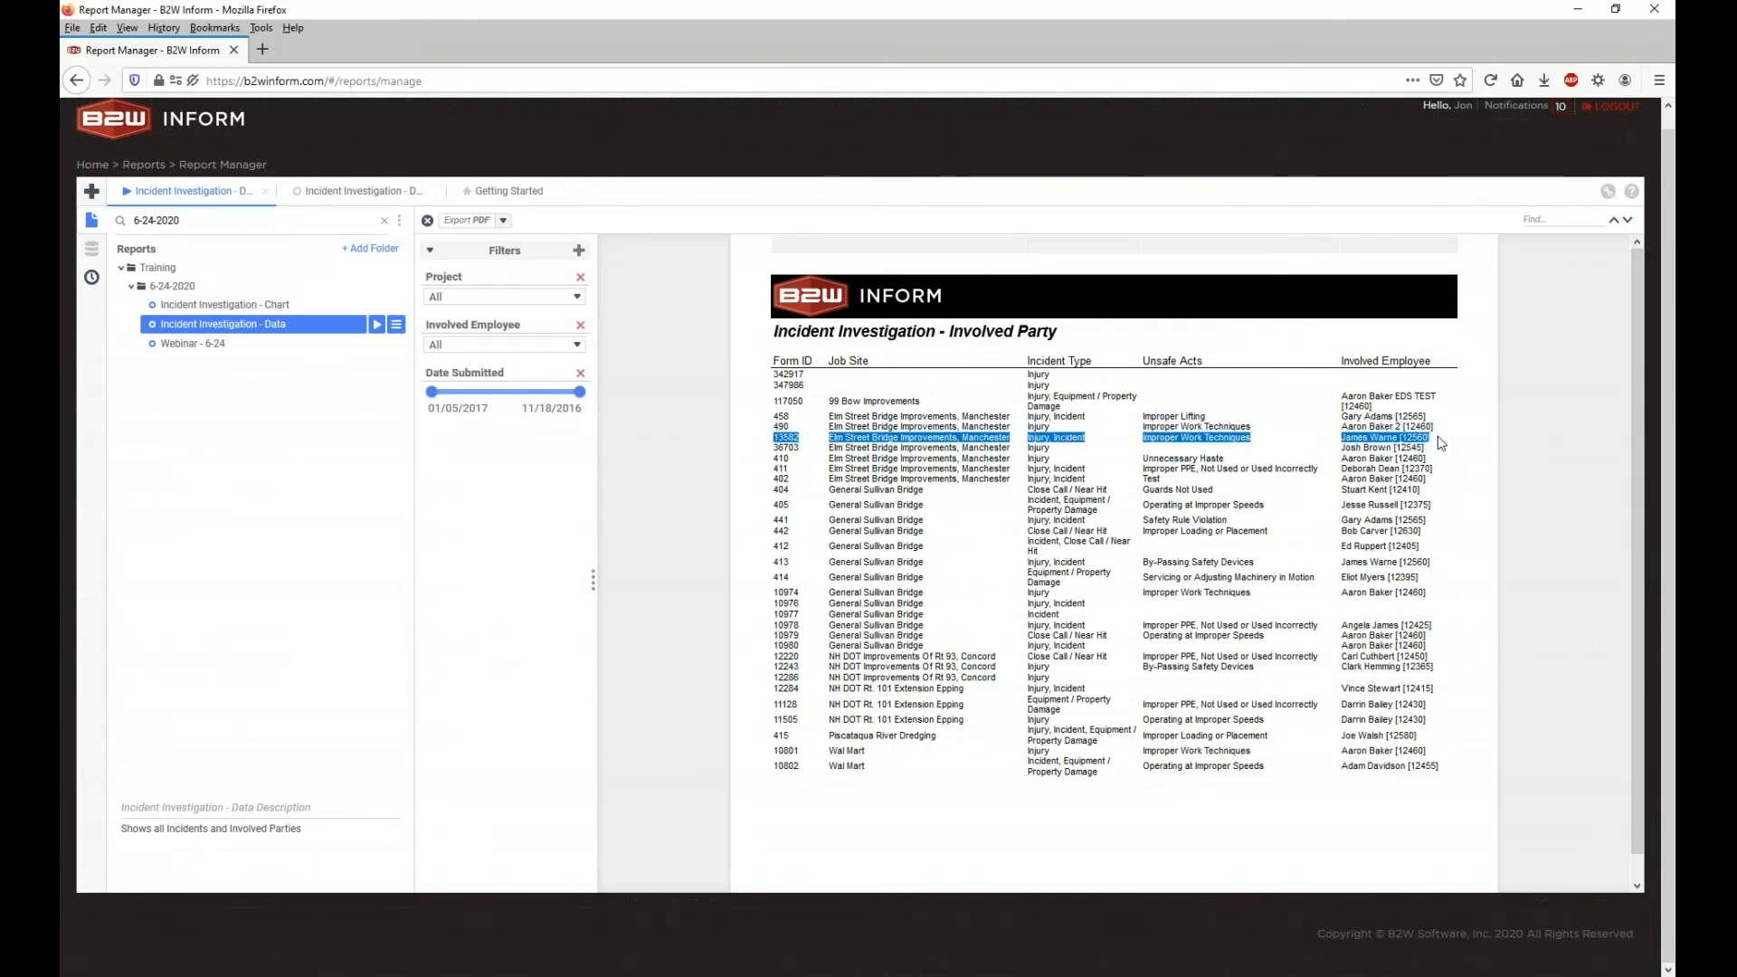
click(352, 191)
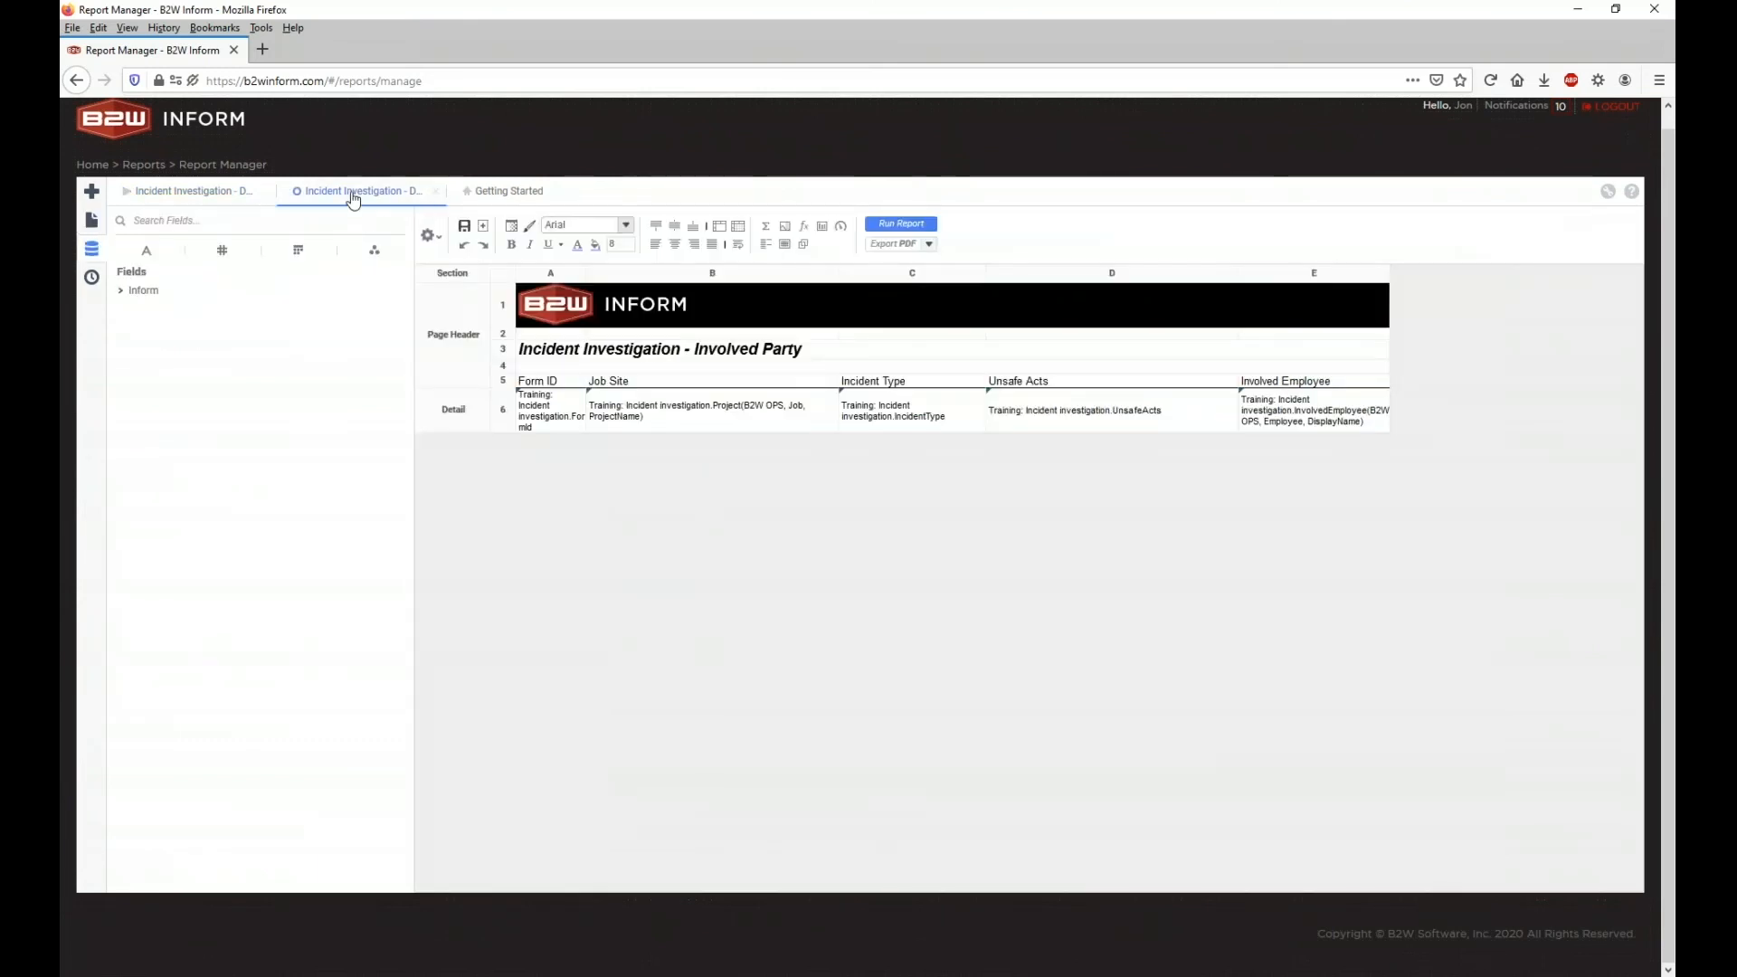
Step: Browse the Detail section options without adding anything, then view the rendered Involved Party report
right_click(460, 387)
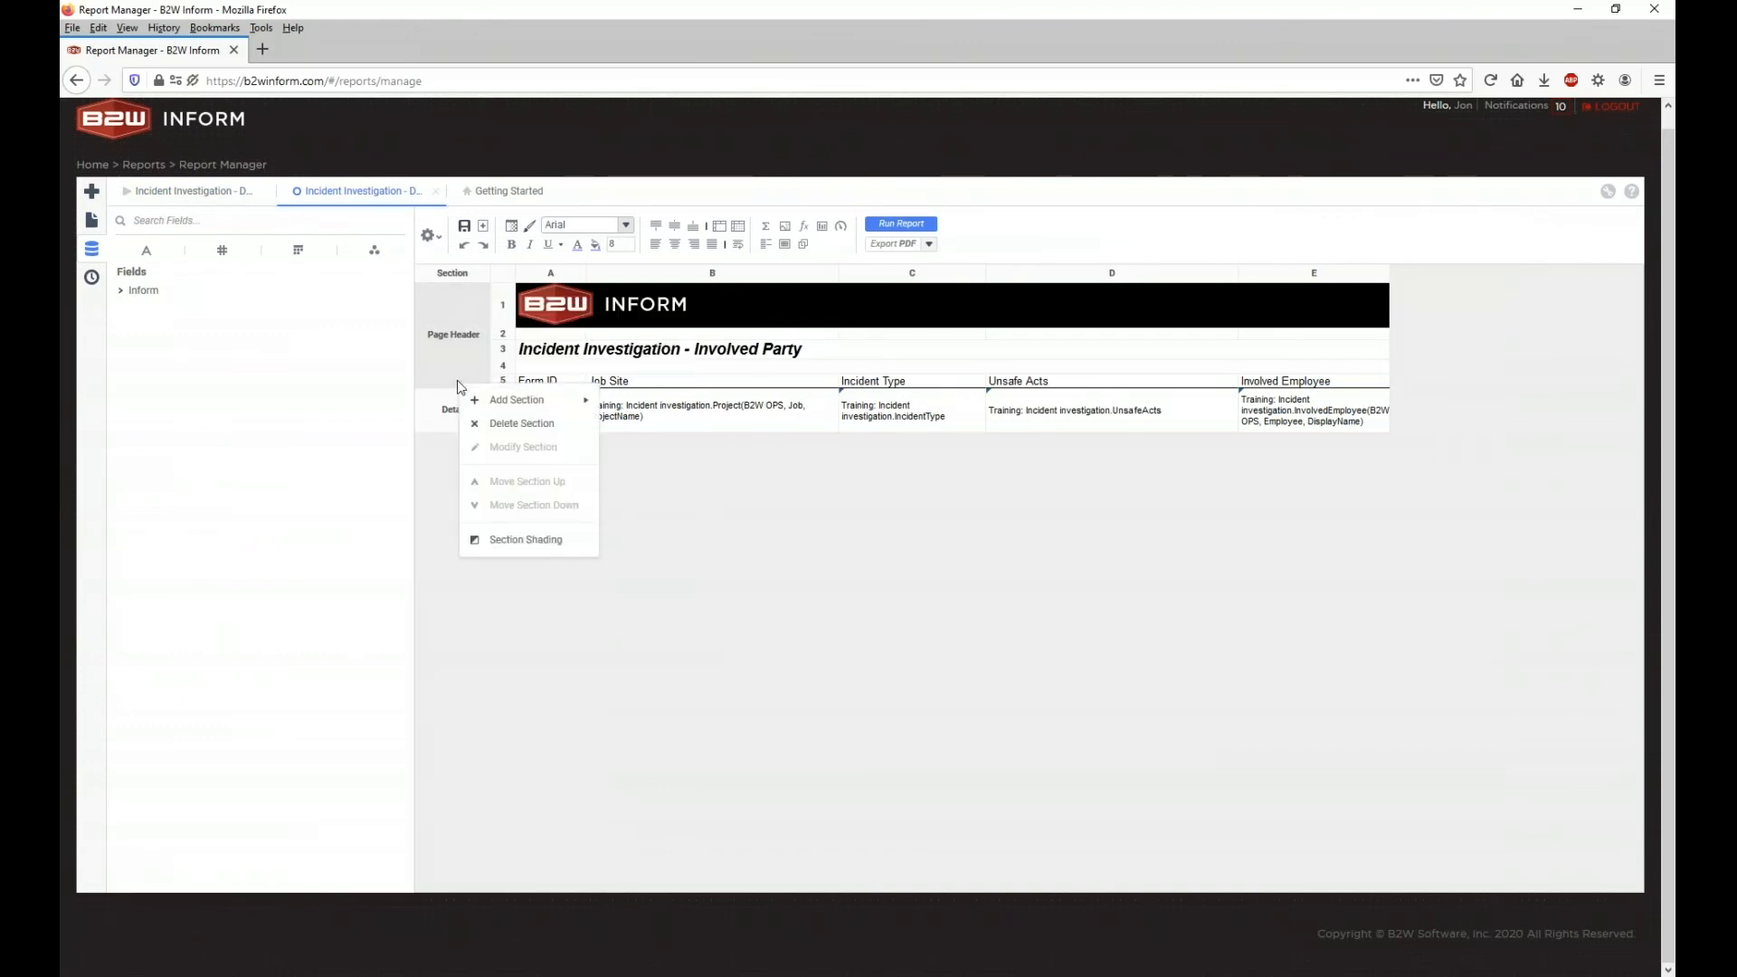
click(437, 405)
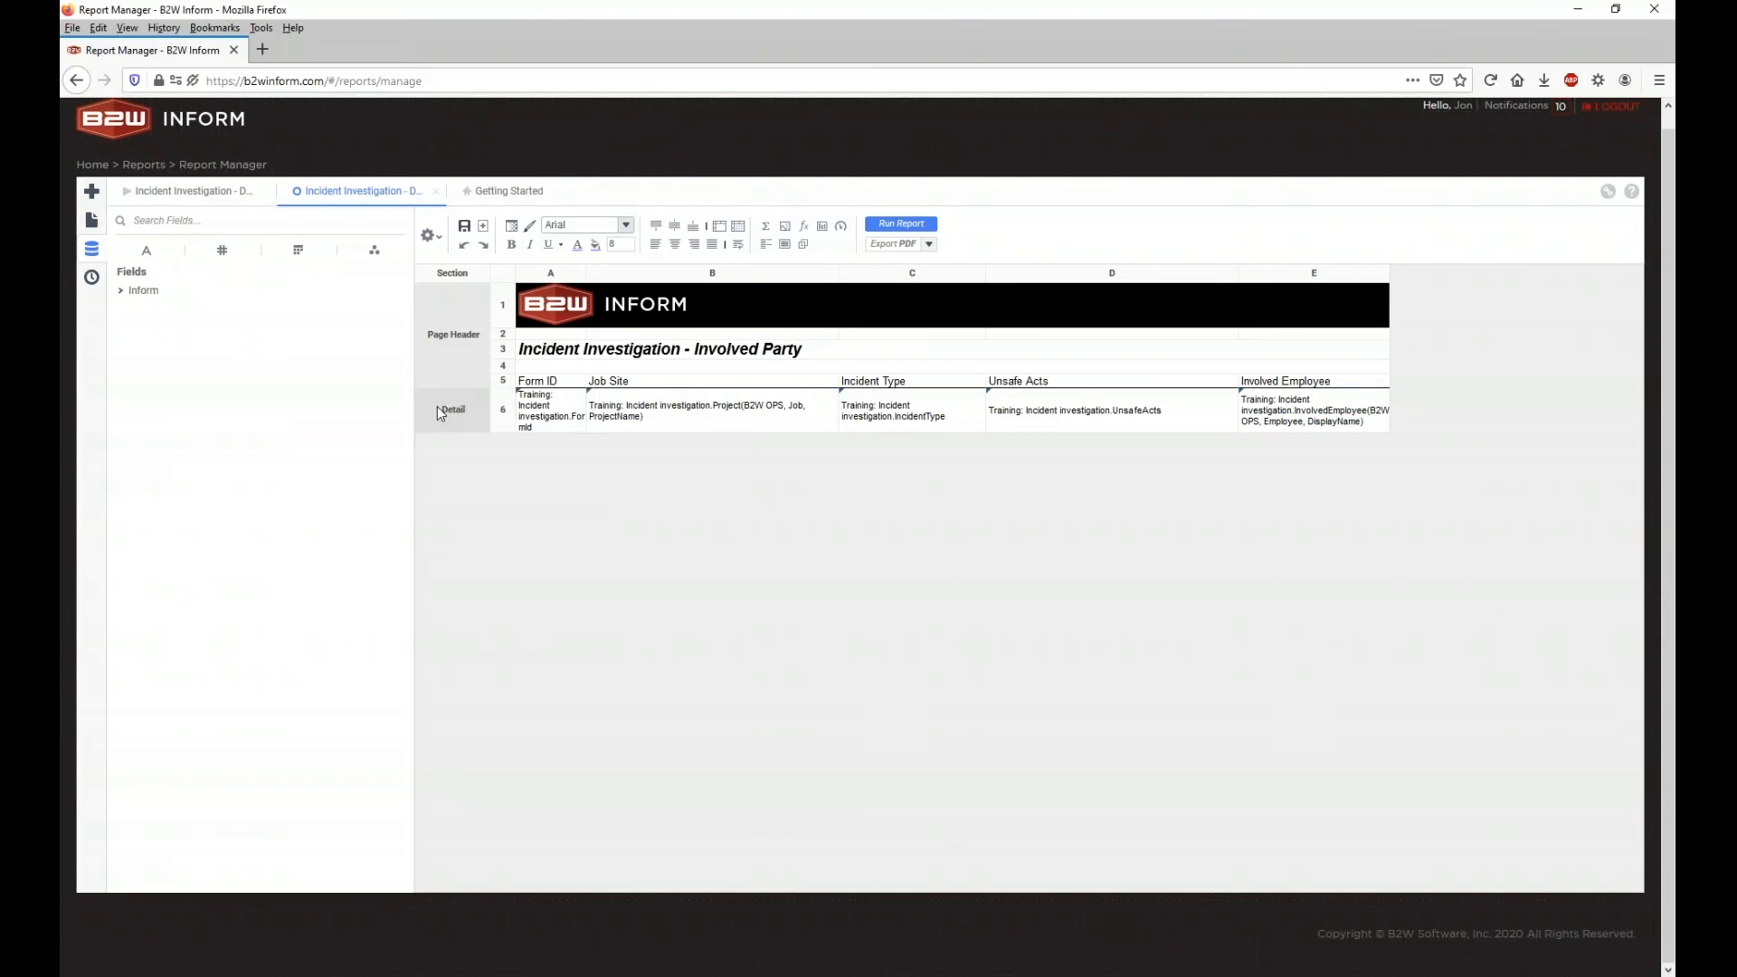
right_click(437, 405)
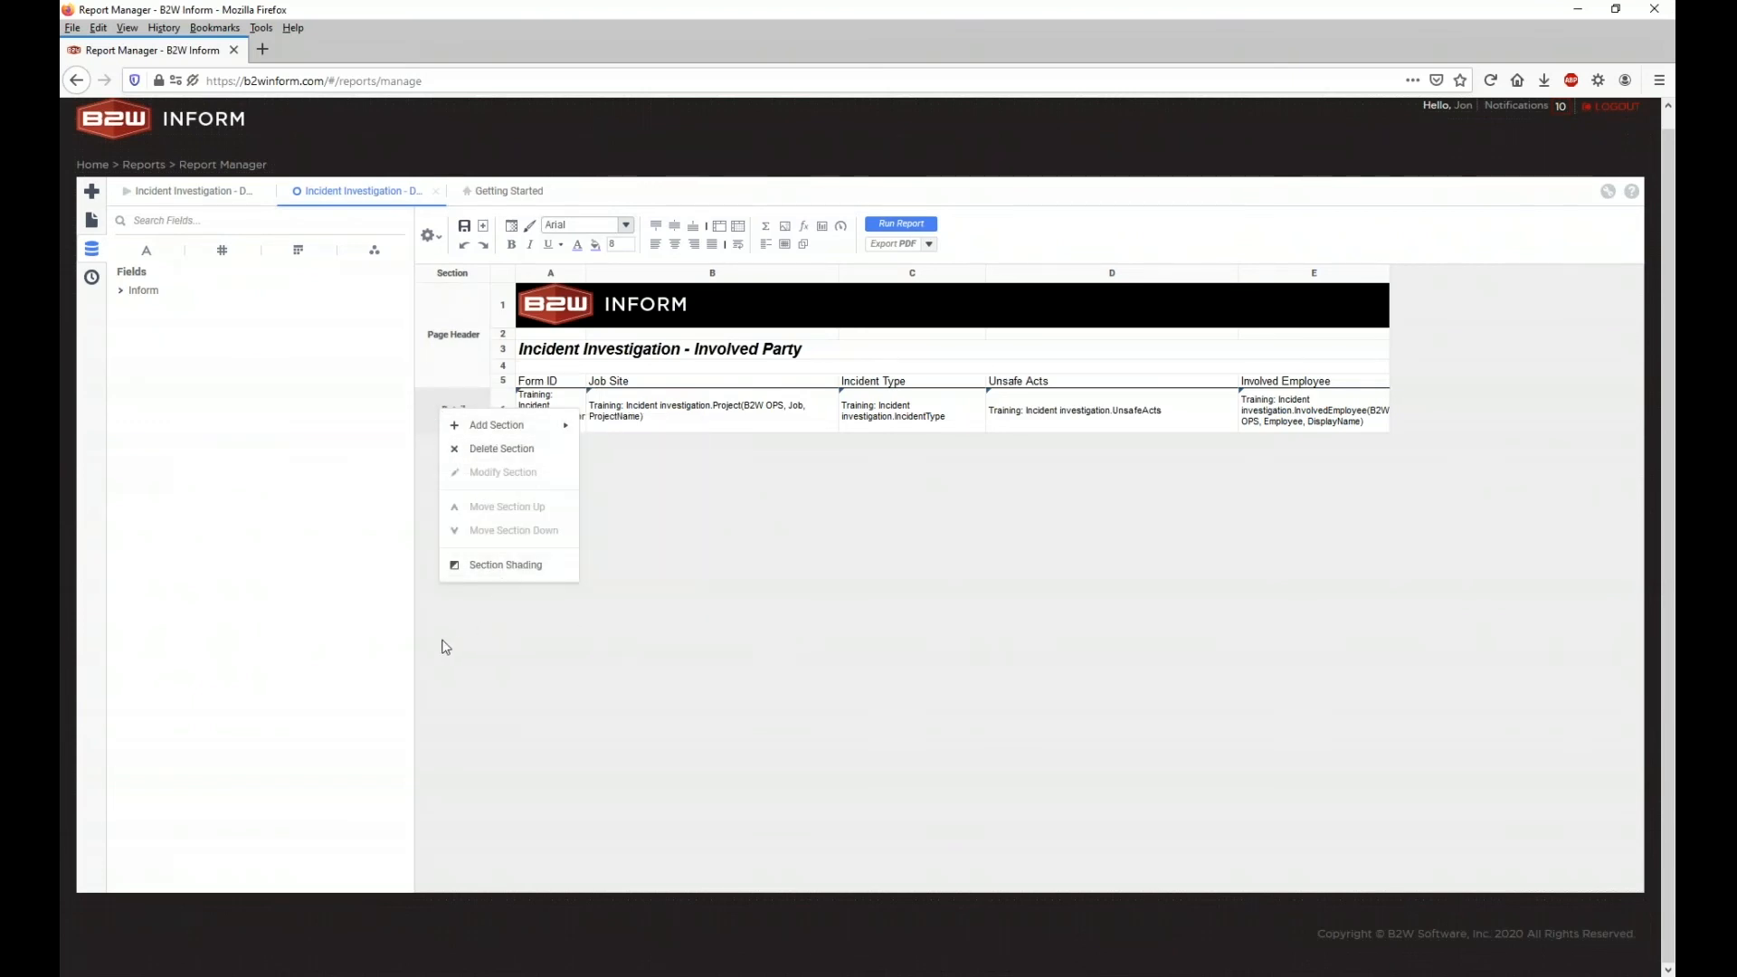
mouse_move(498, 425)
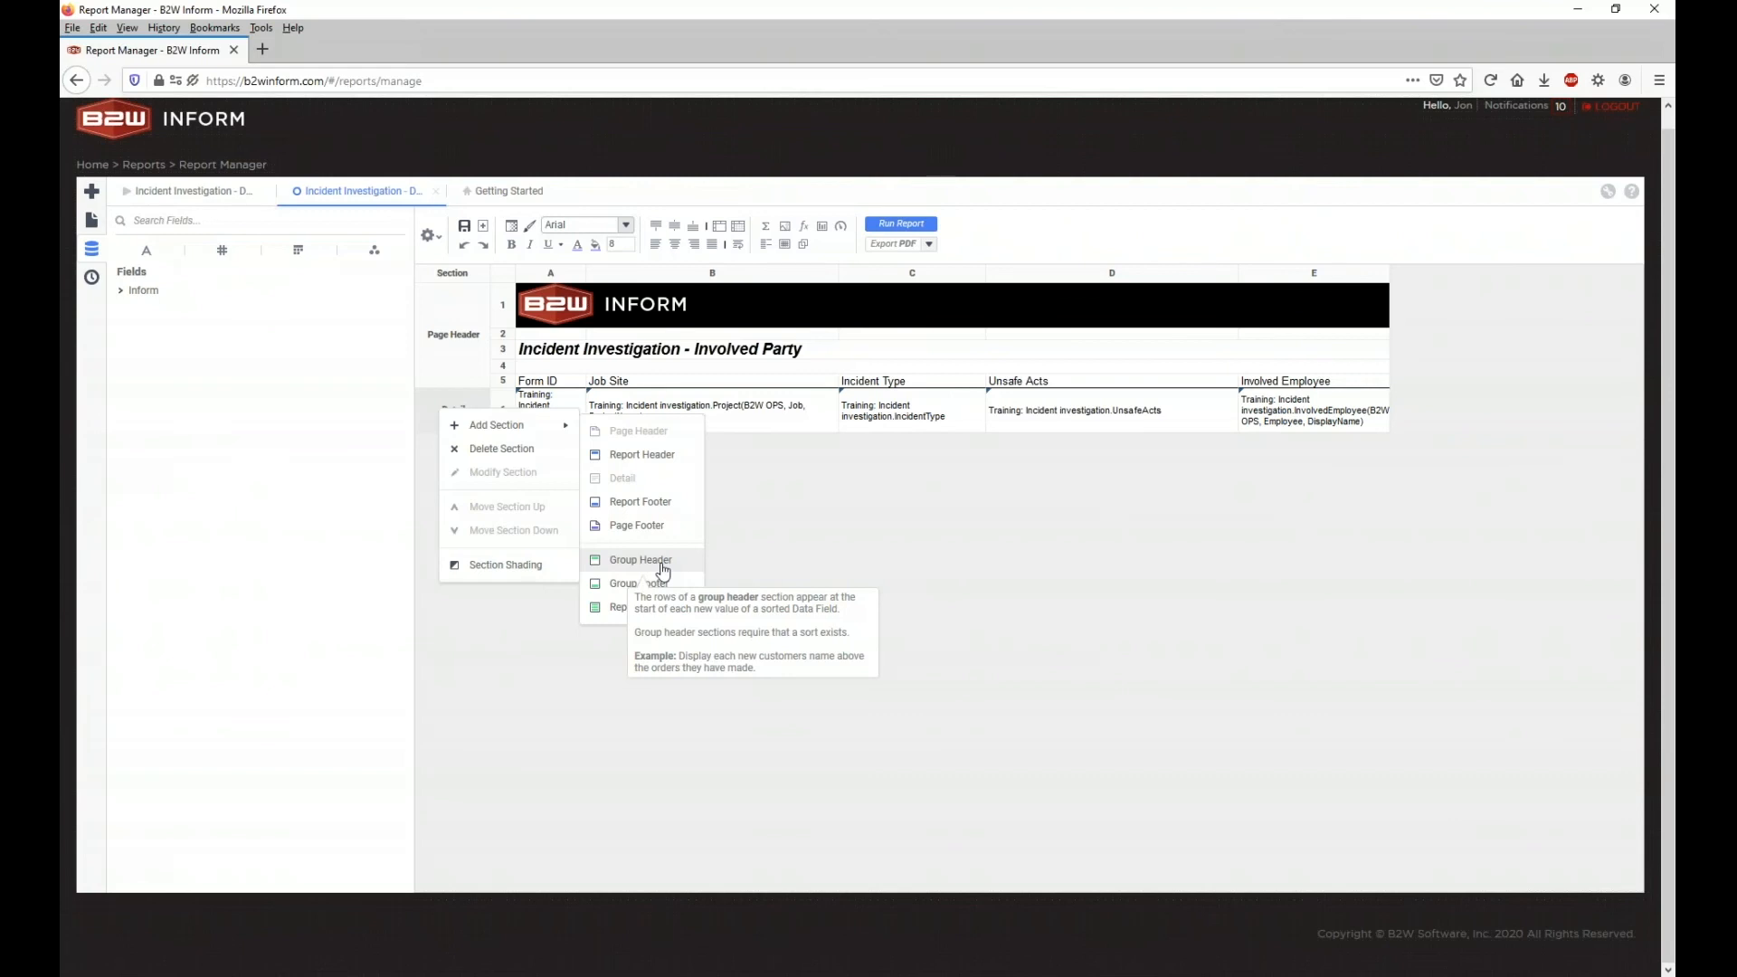
click(778, 544)
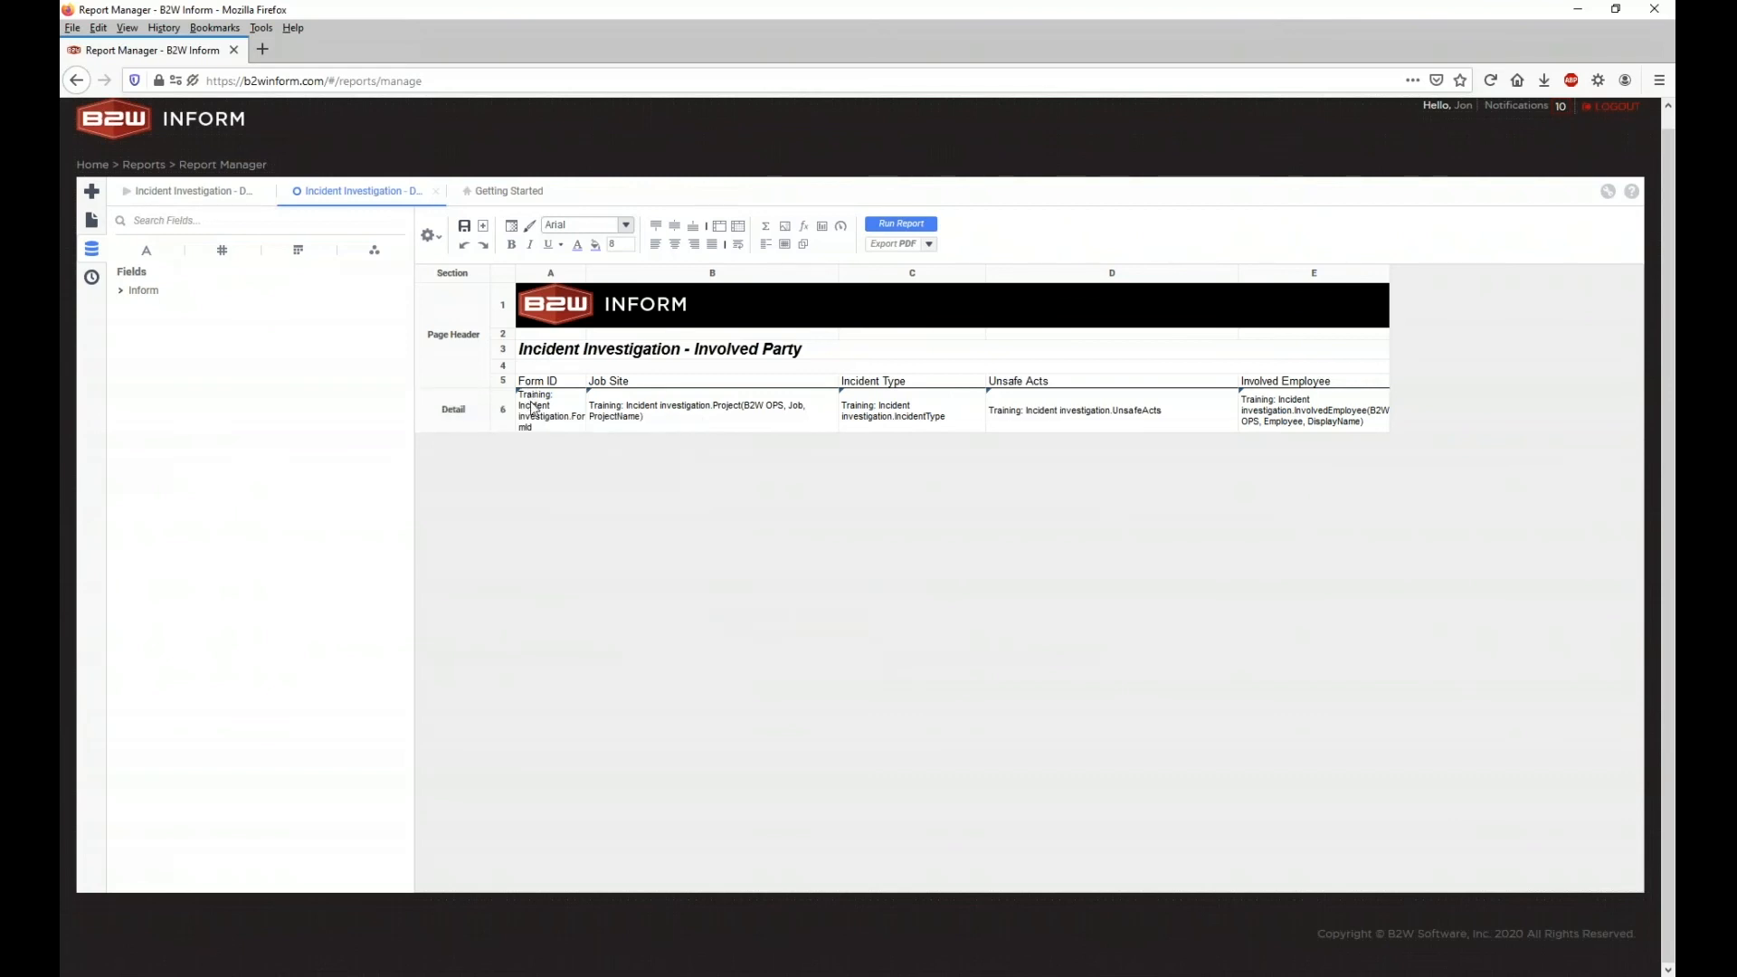
click(221, 190)
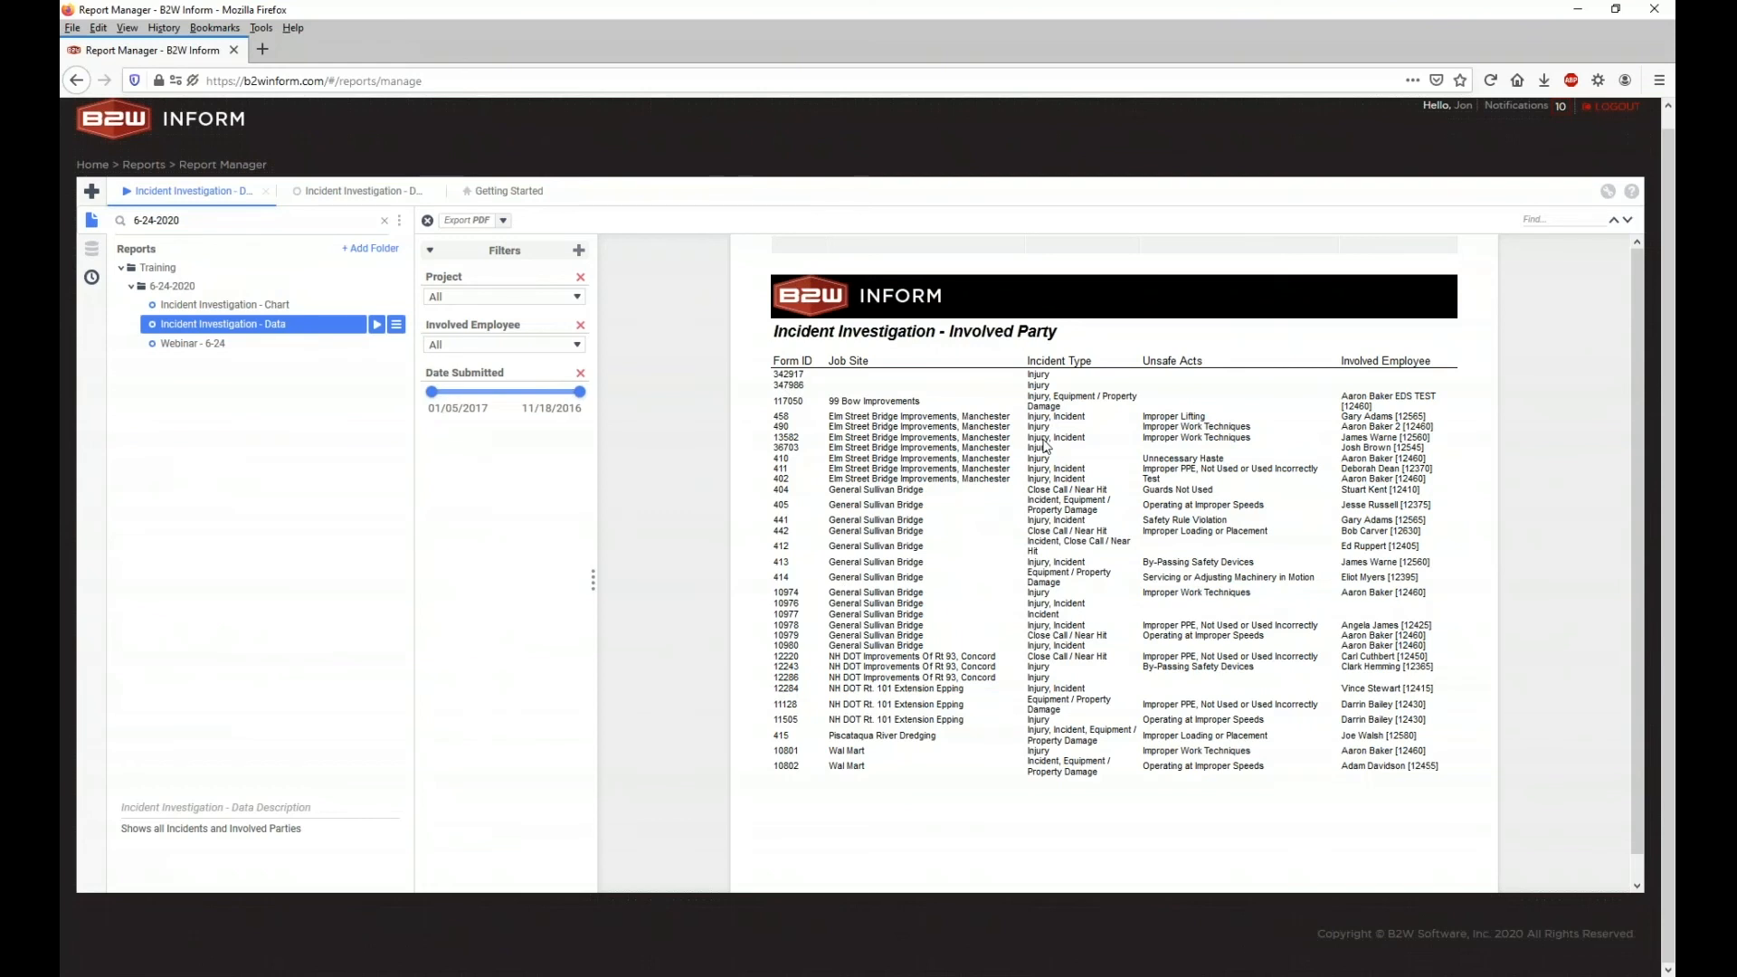
Step: Open the Incident Investigation - Chart report from the saved reports list and run it
click(376, 192)
click(94, 224)
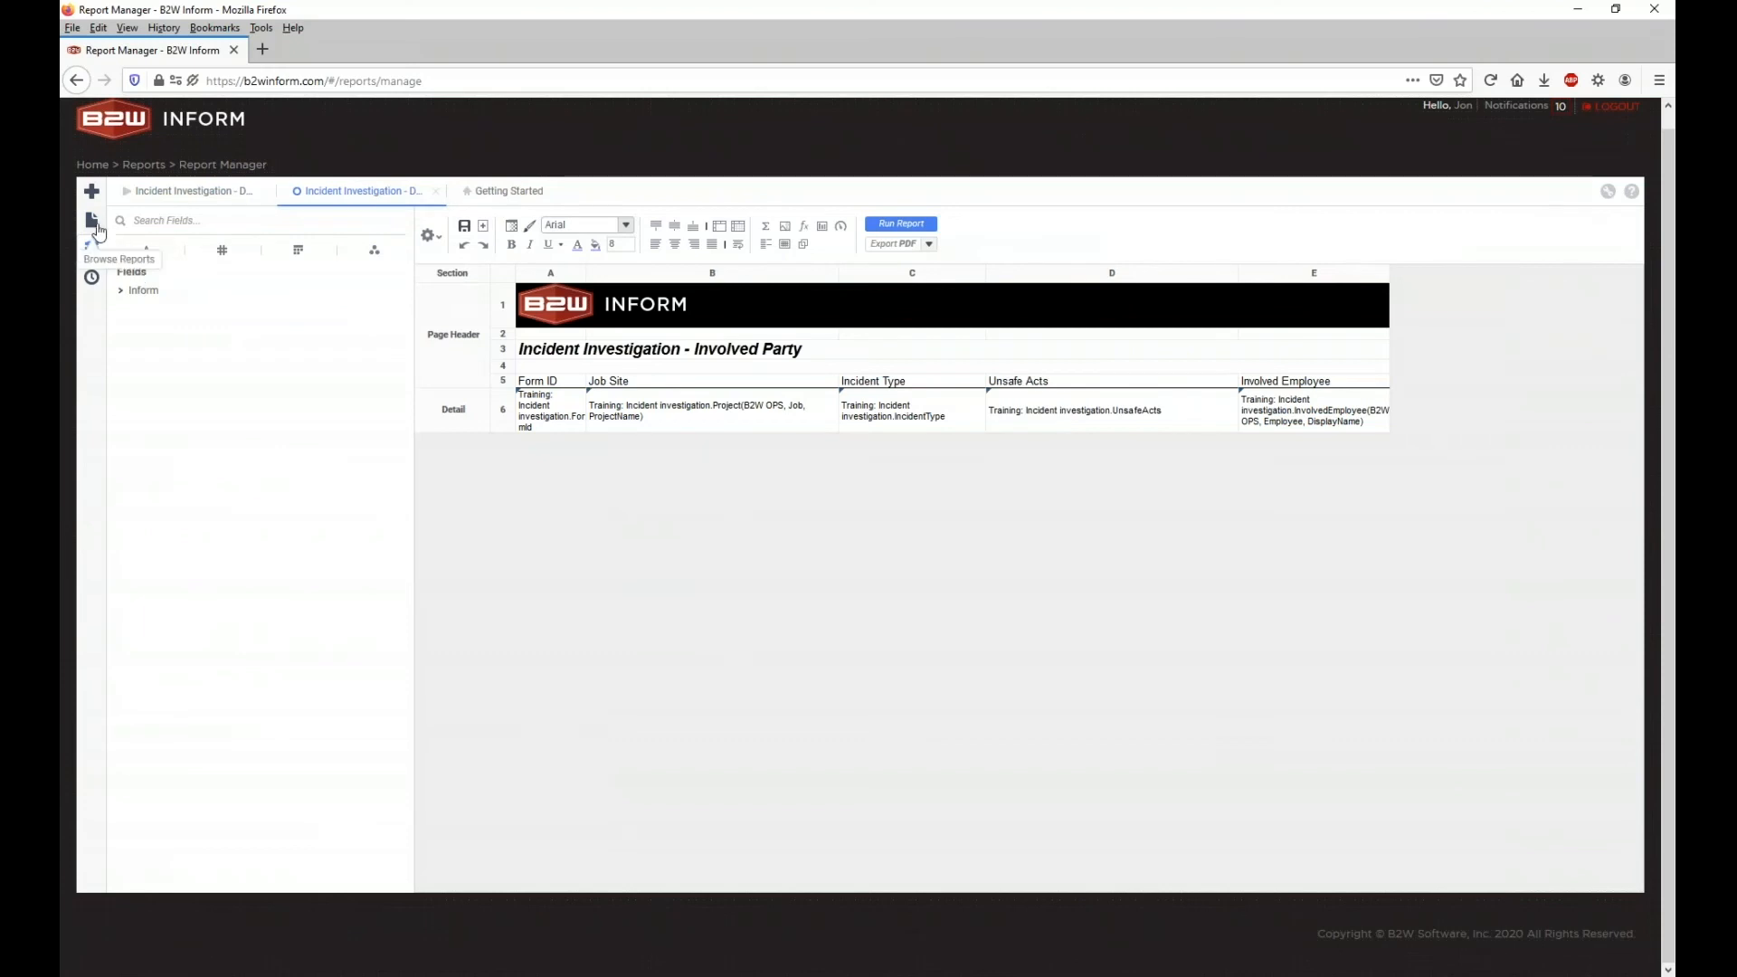
click(194, 344)
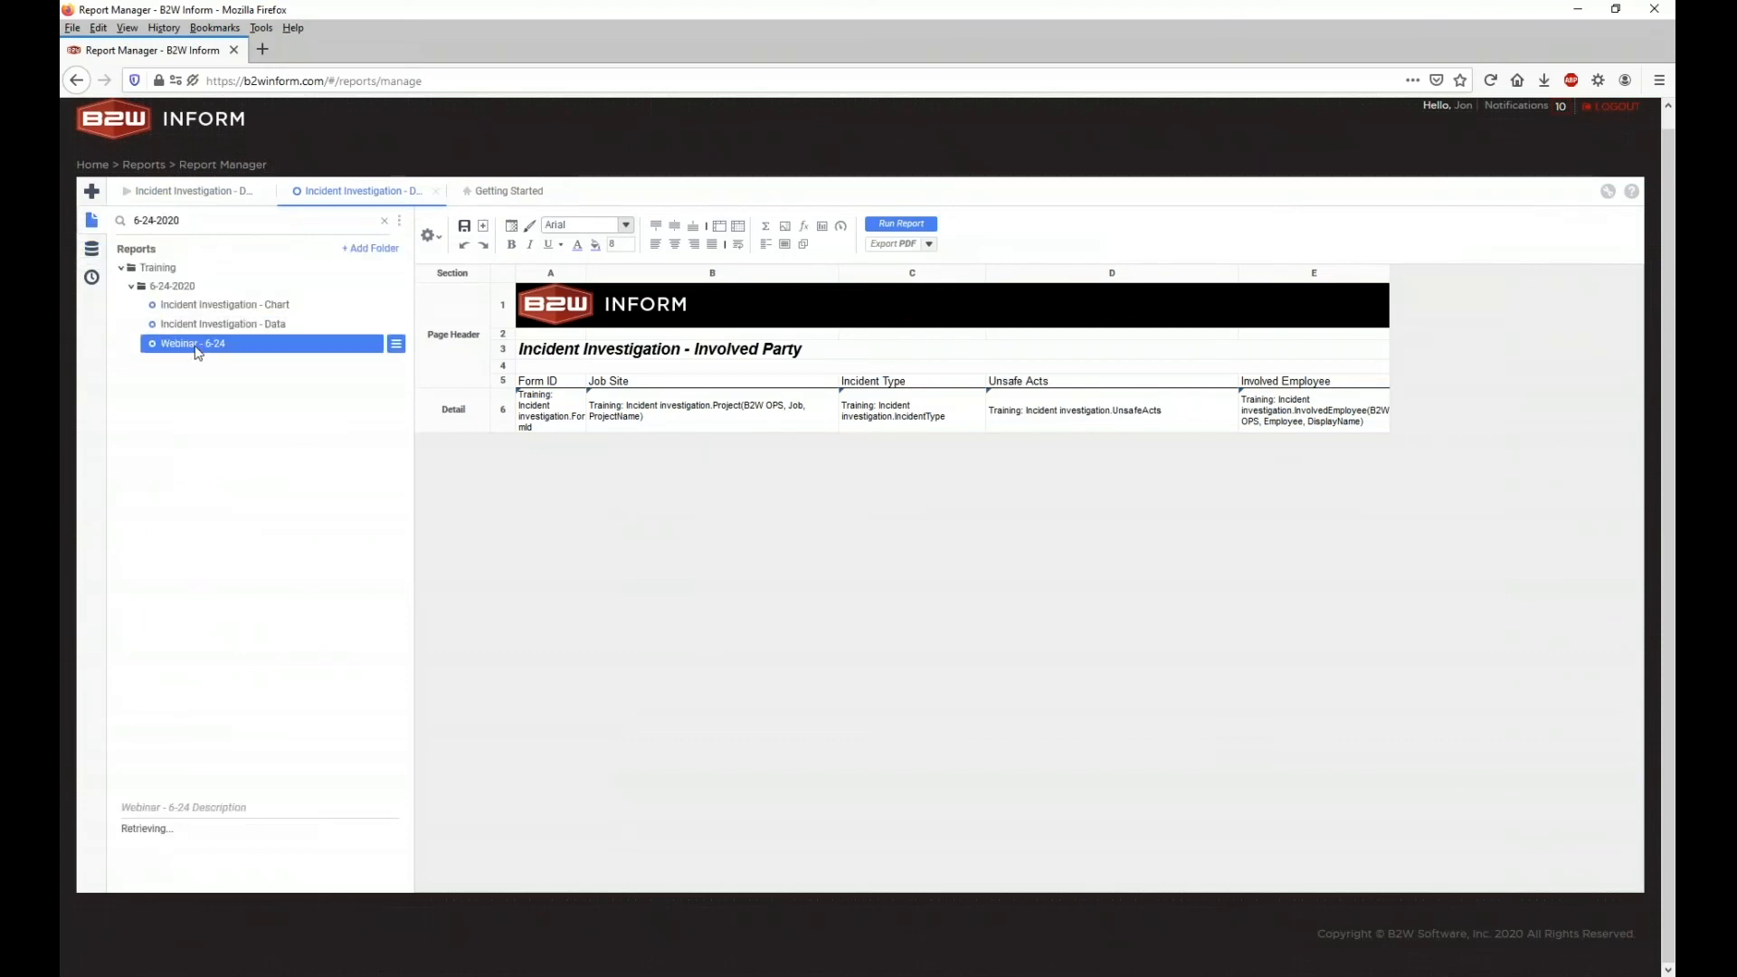
double_click(232, 307)
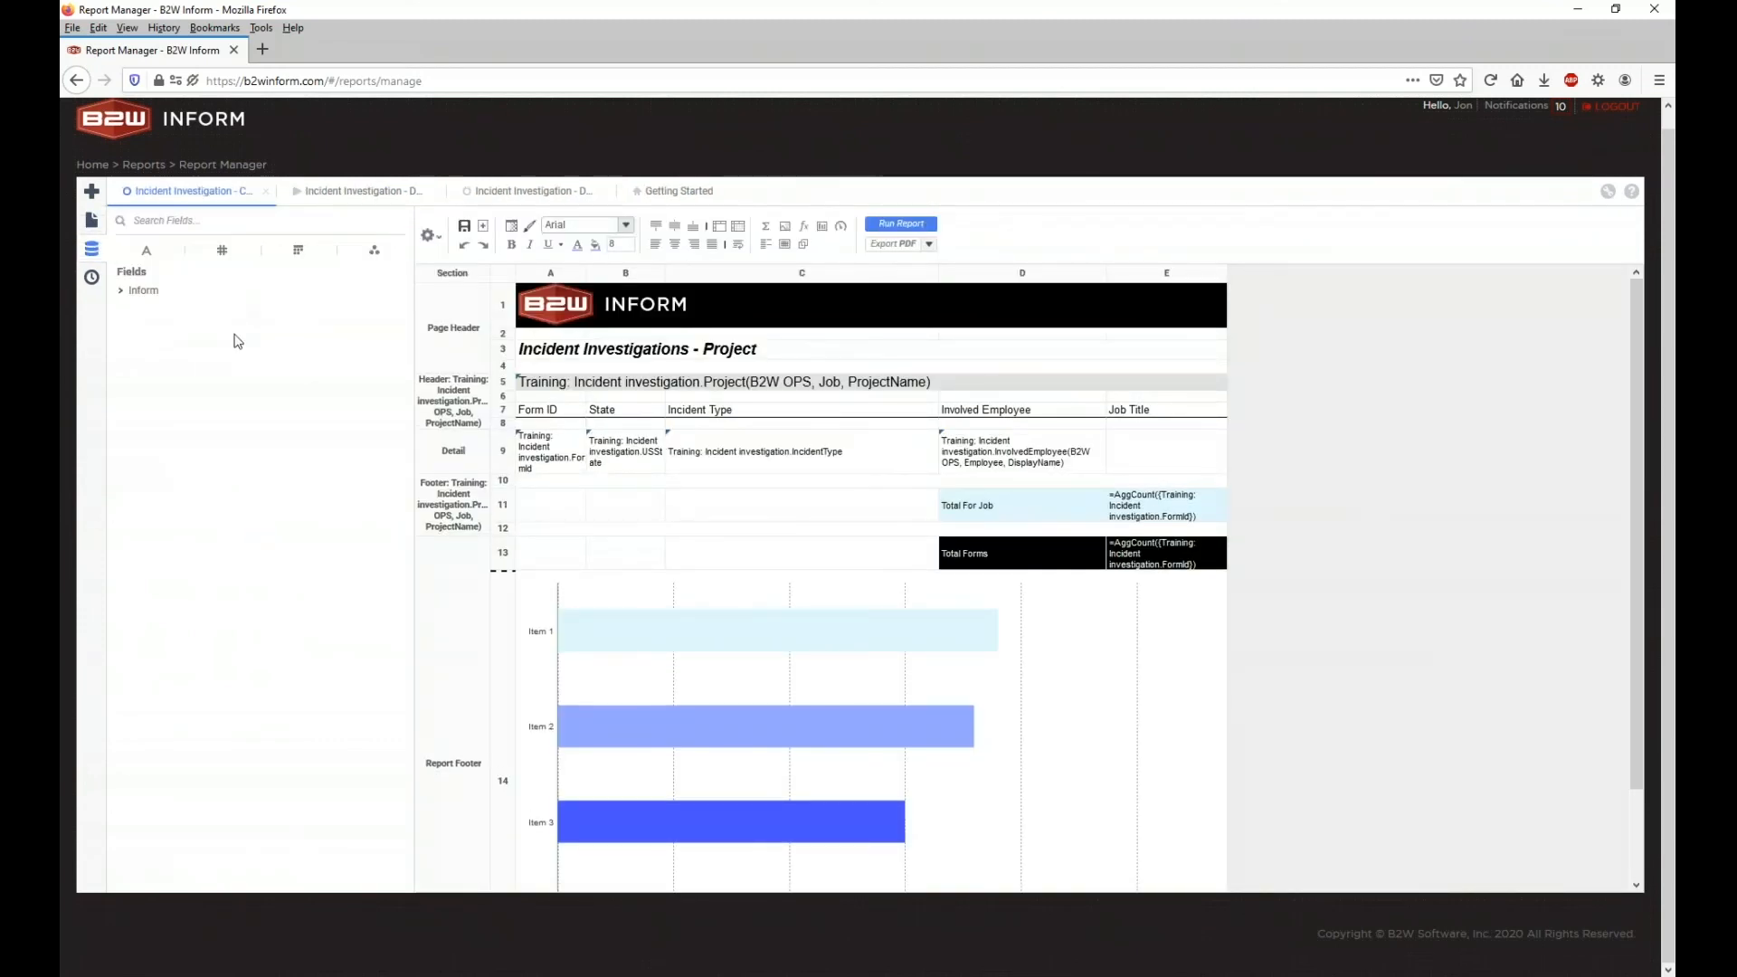
click(896, 226)
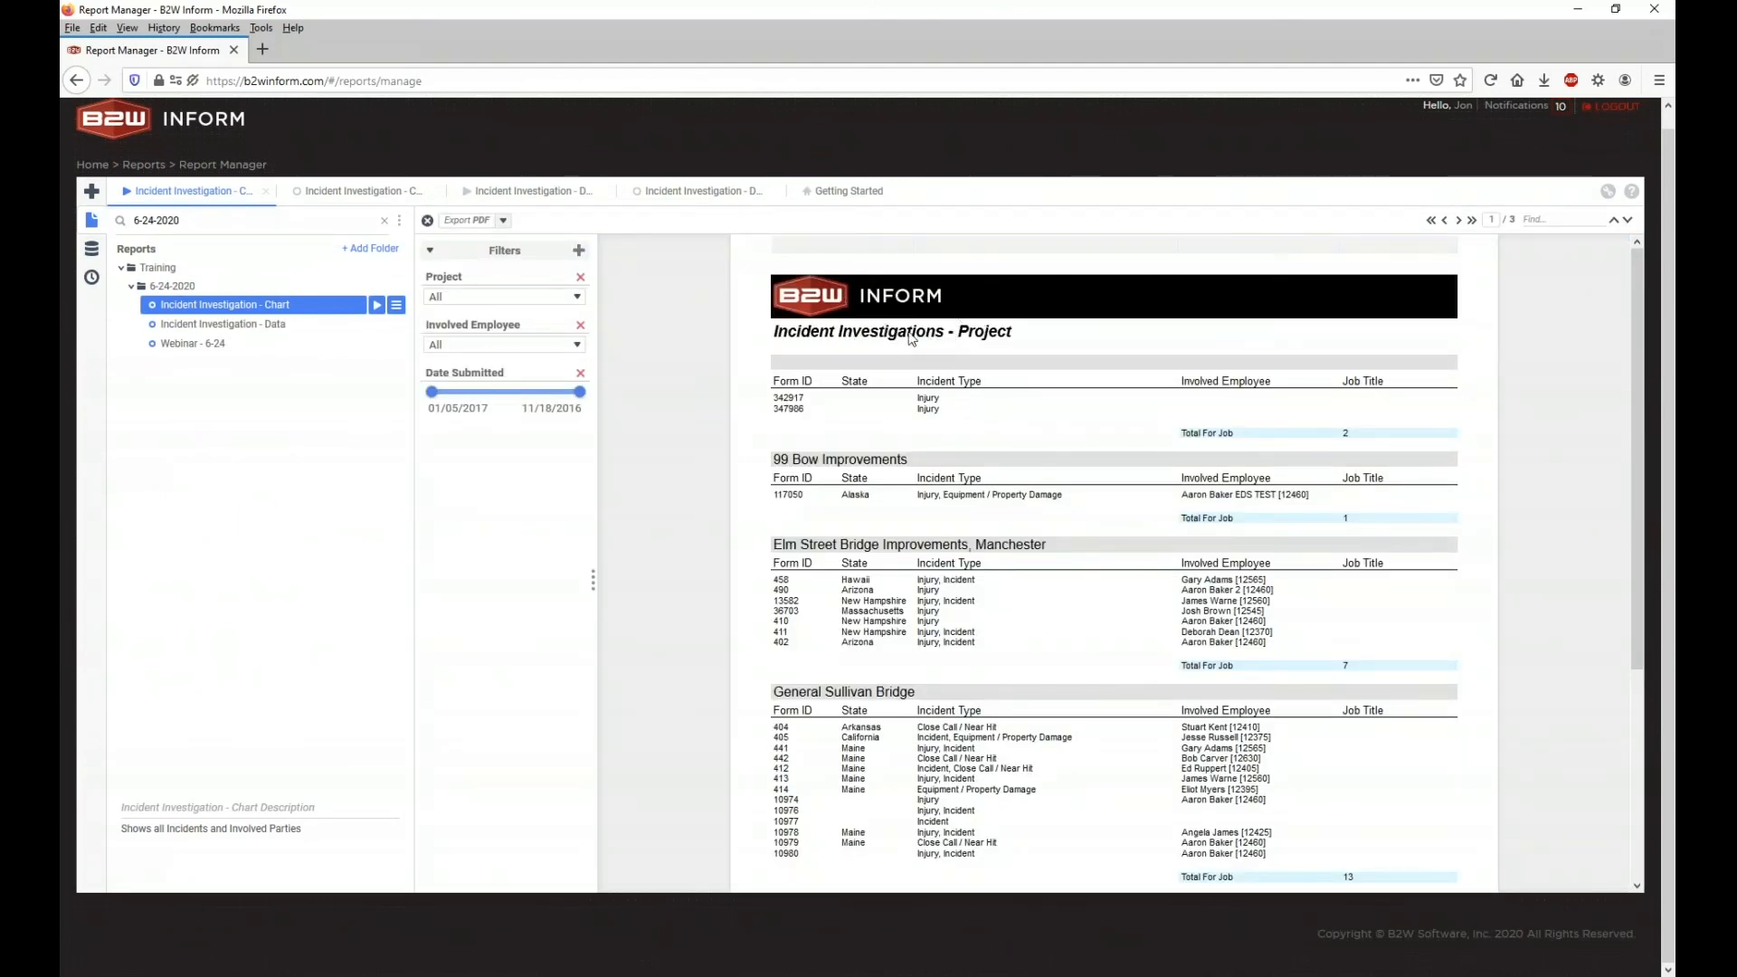
Step: Compare the Involved Party and Project outputs, selecting the 99 Bow Improvements and Elm Street headings
scroll(909, 337, down, 2)
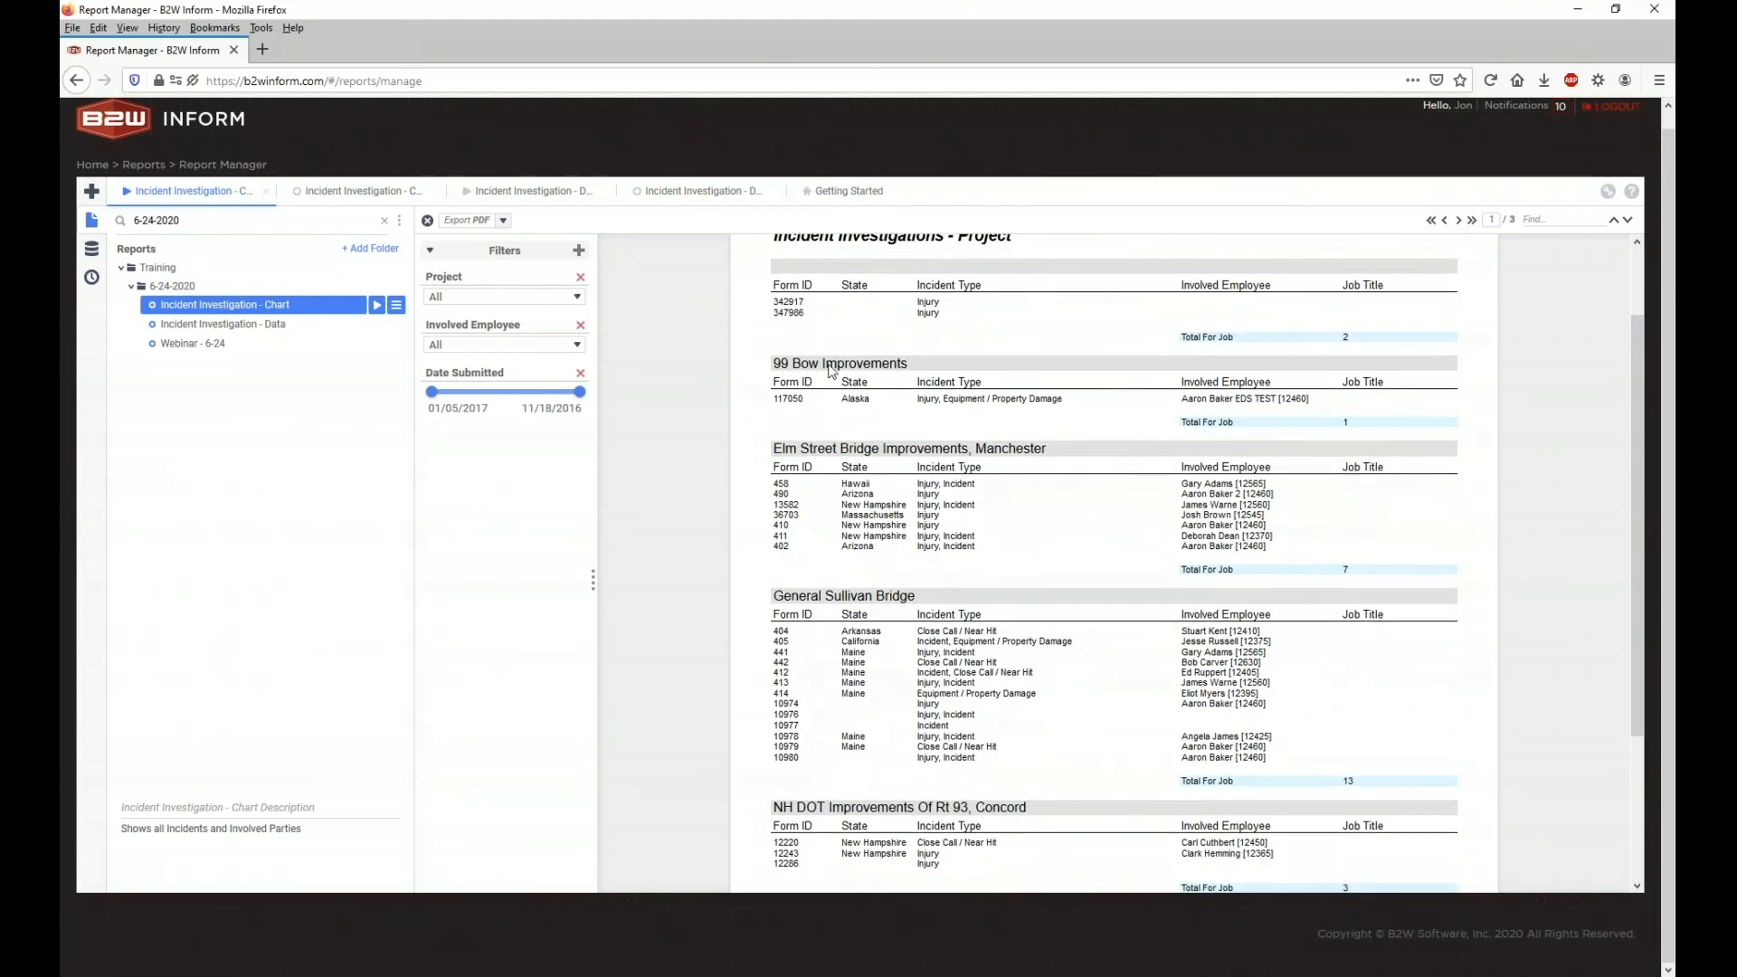
click(511, 191)
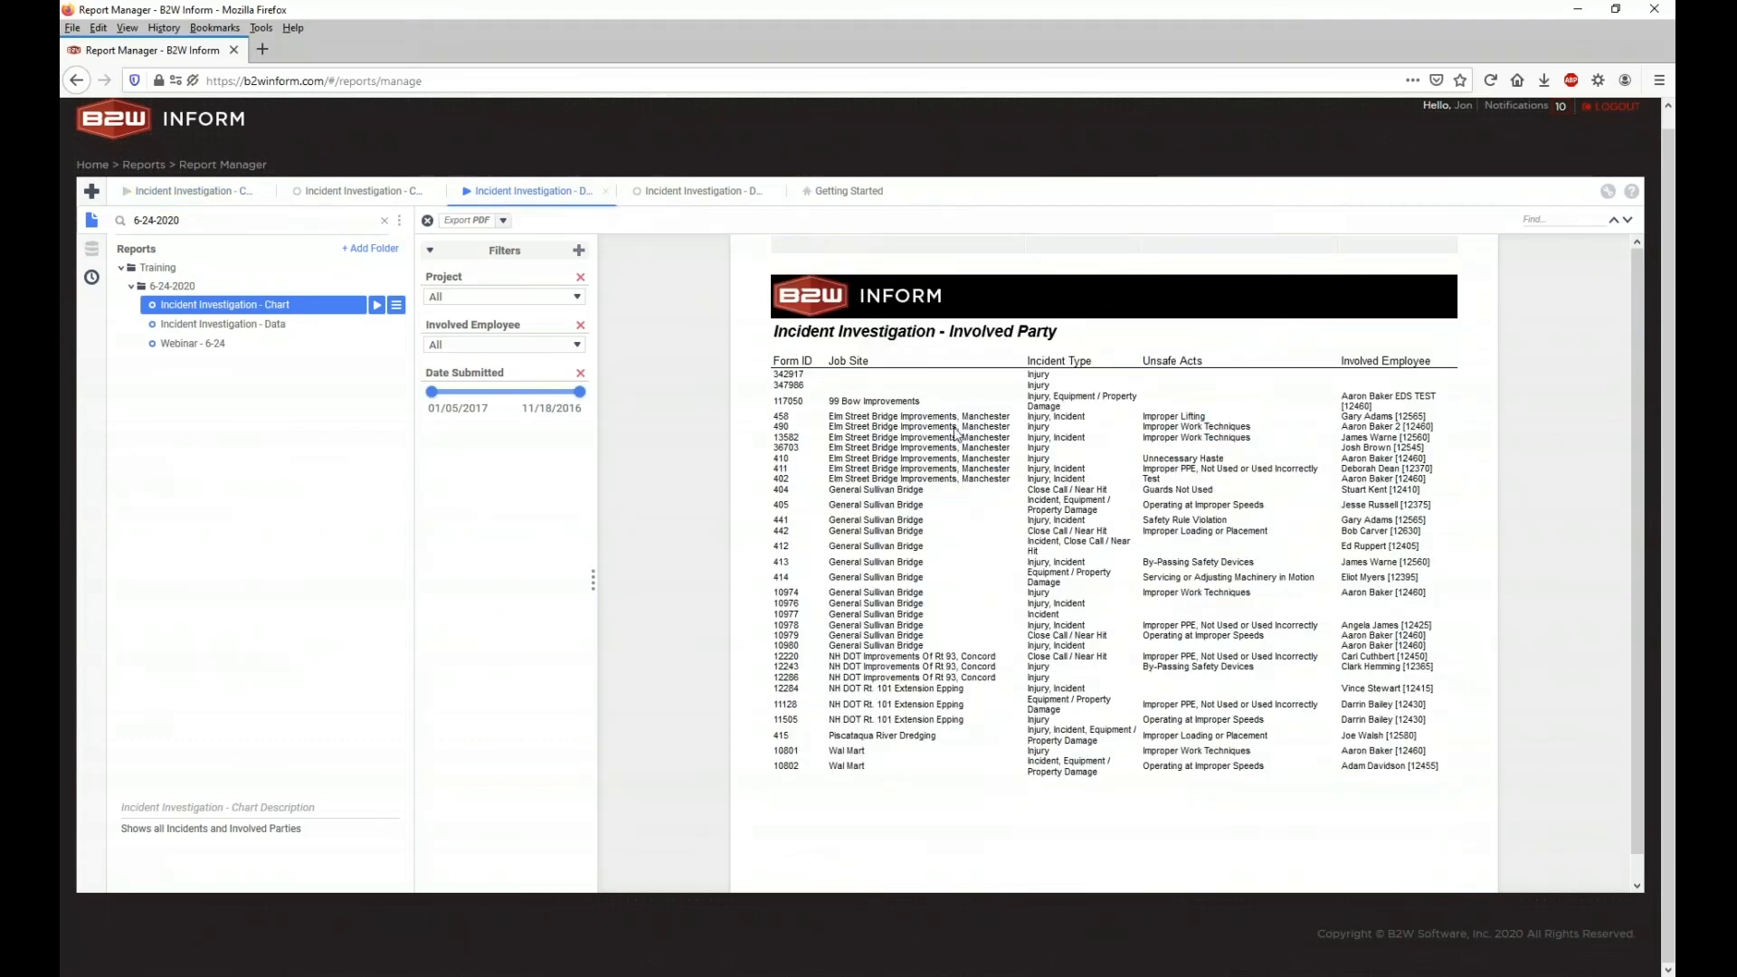
click(229, 194)
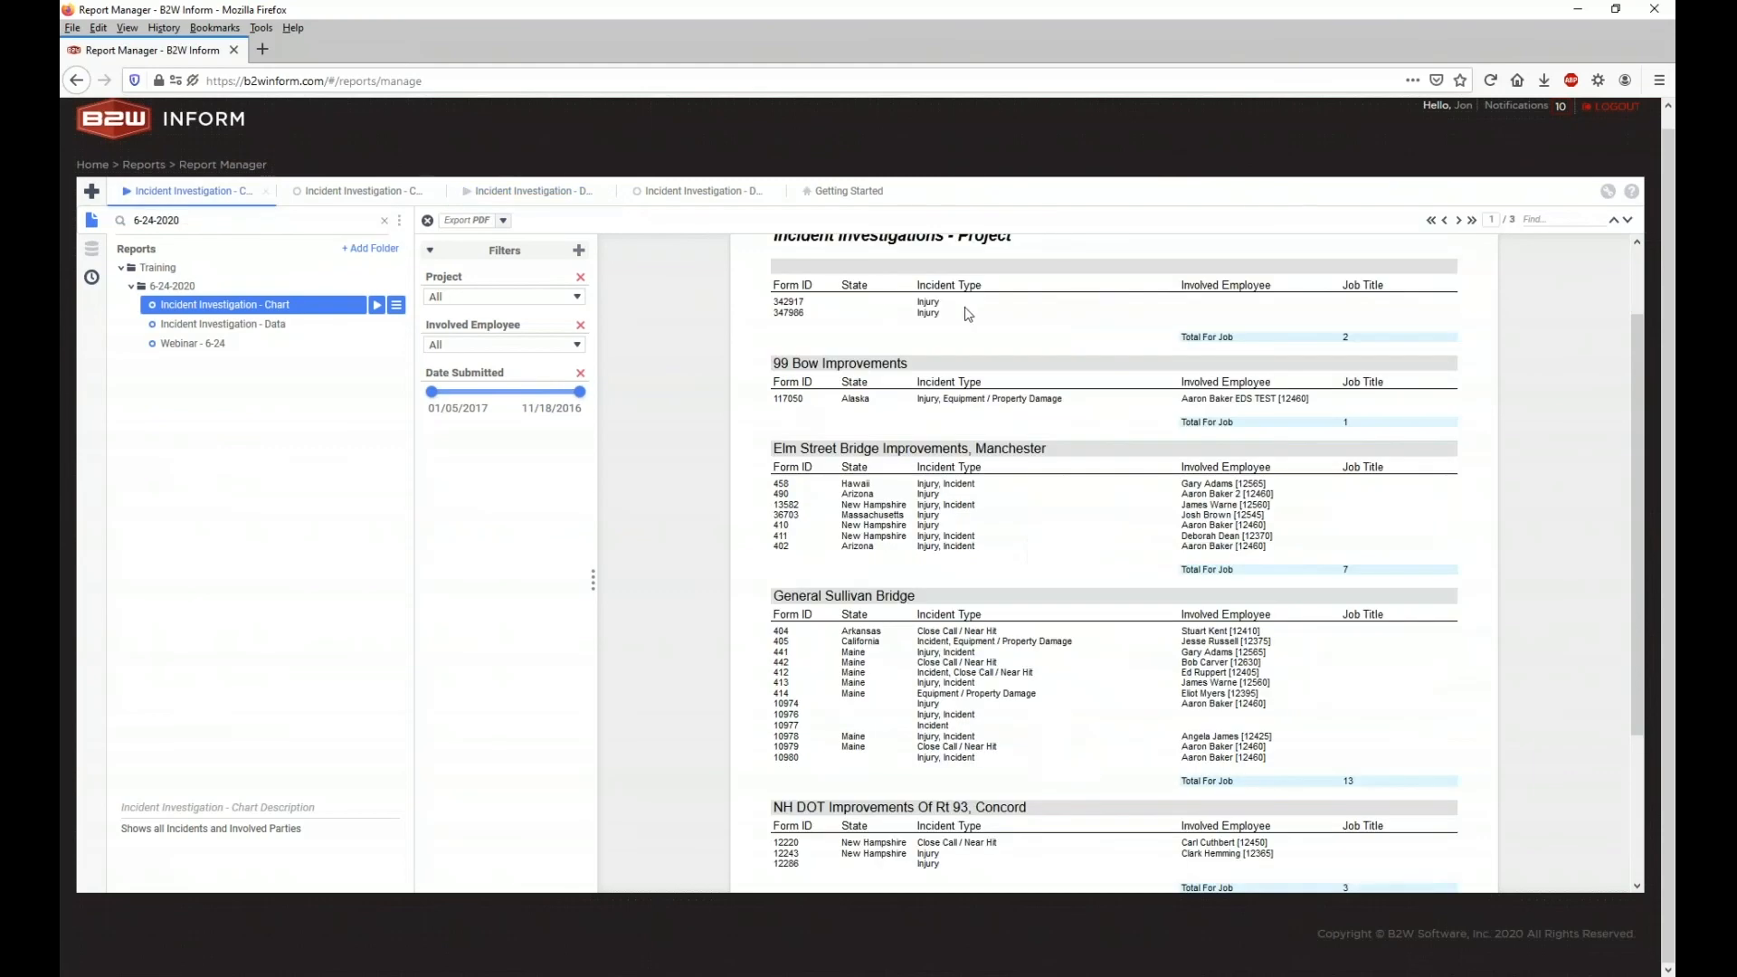
triple_click(837, 364)
double_click(820, 449)
triple_click(821, 451)
click(815, 464)
Step: Page forward to the final page's bar chart of incident counts per job site
scroll(952, 582, down, 3)
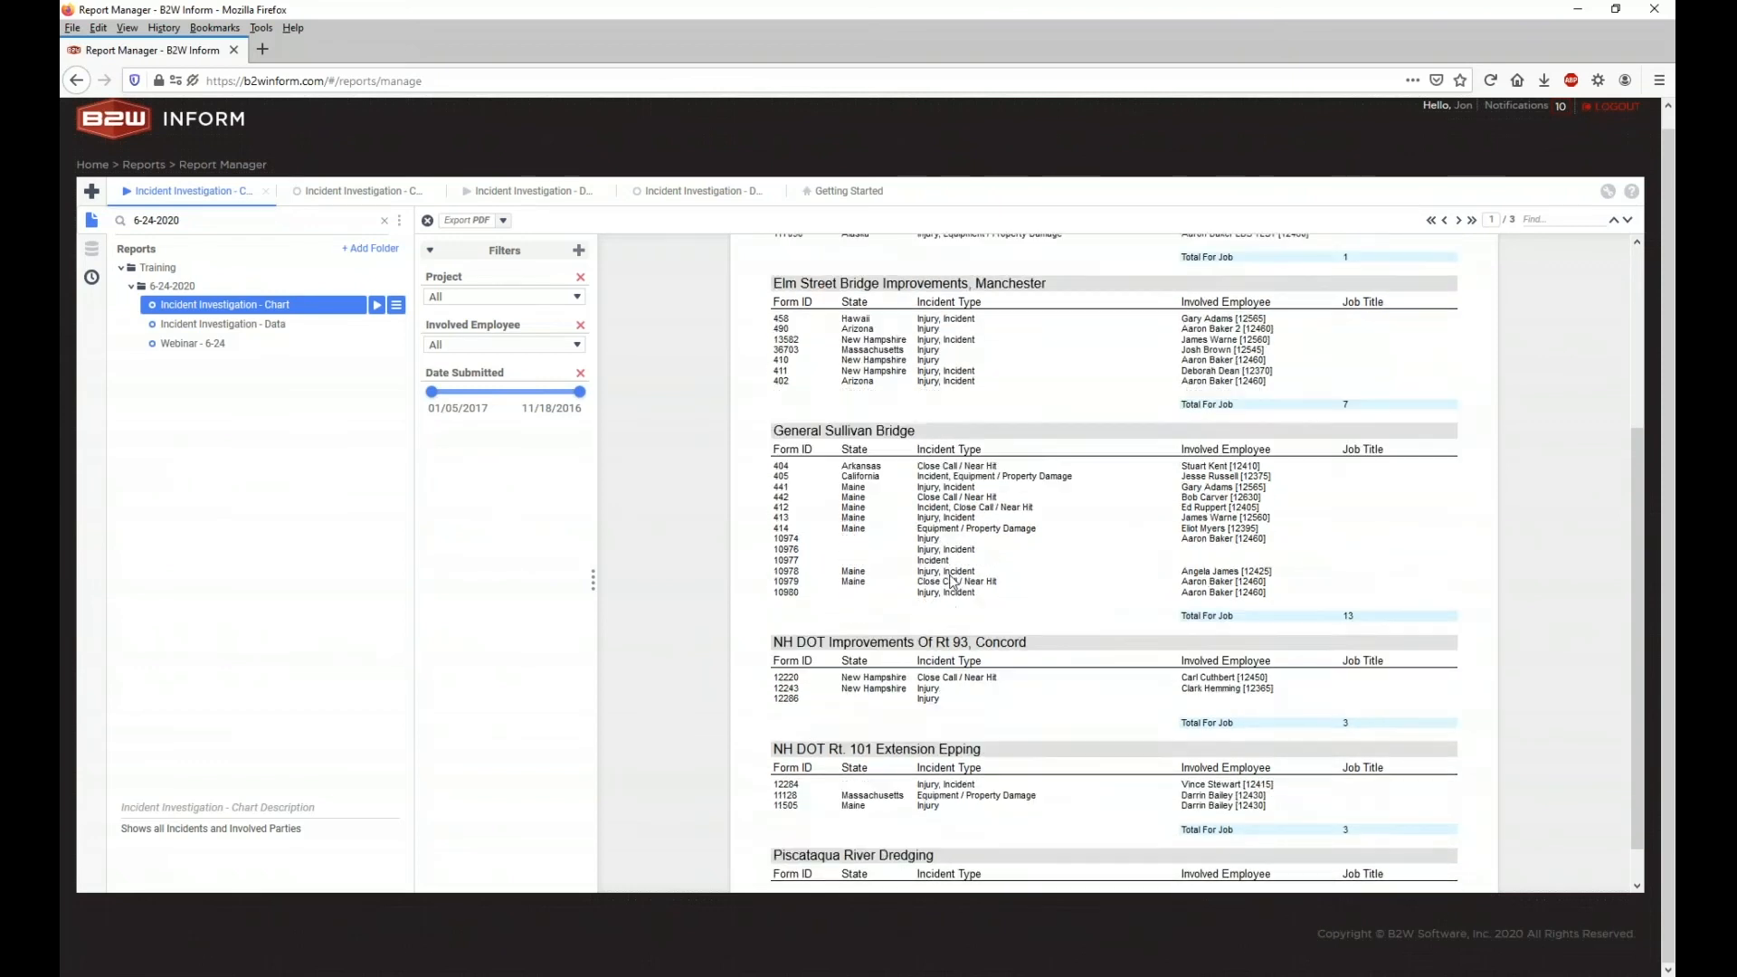
click(1458, 220)
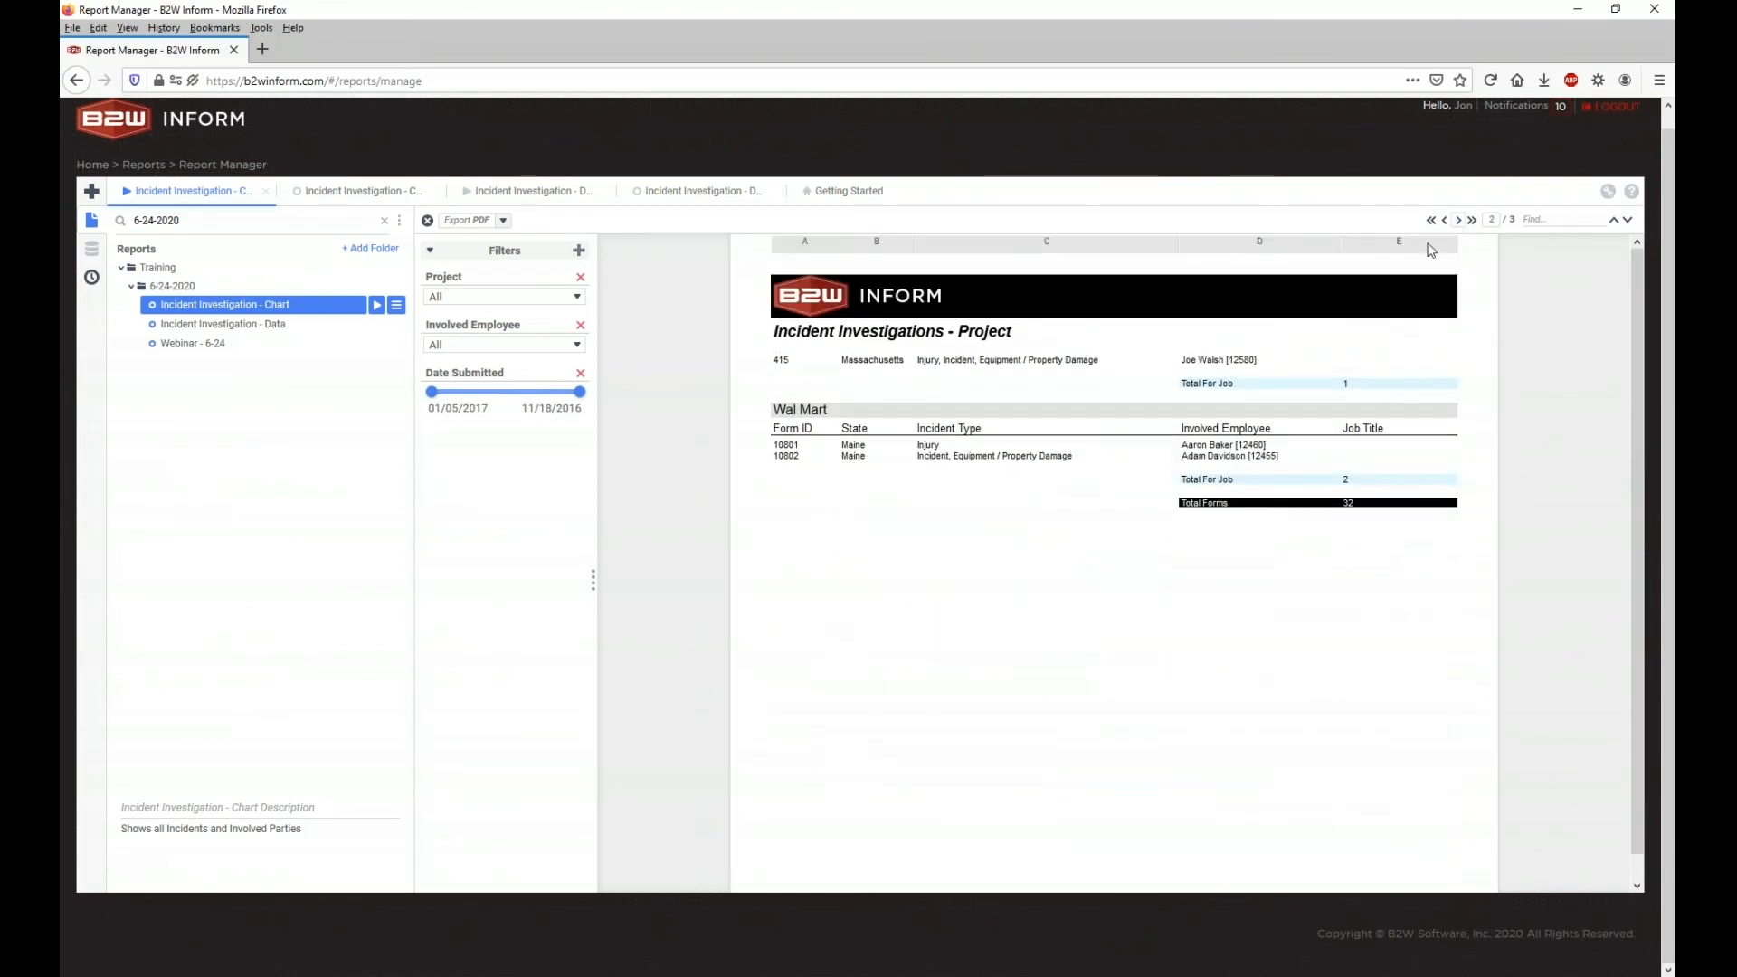
click(1473, 220)
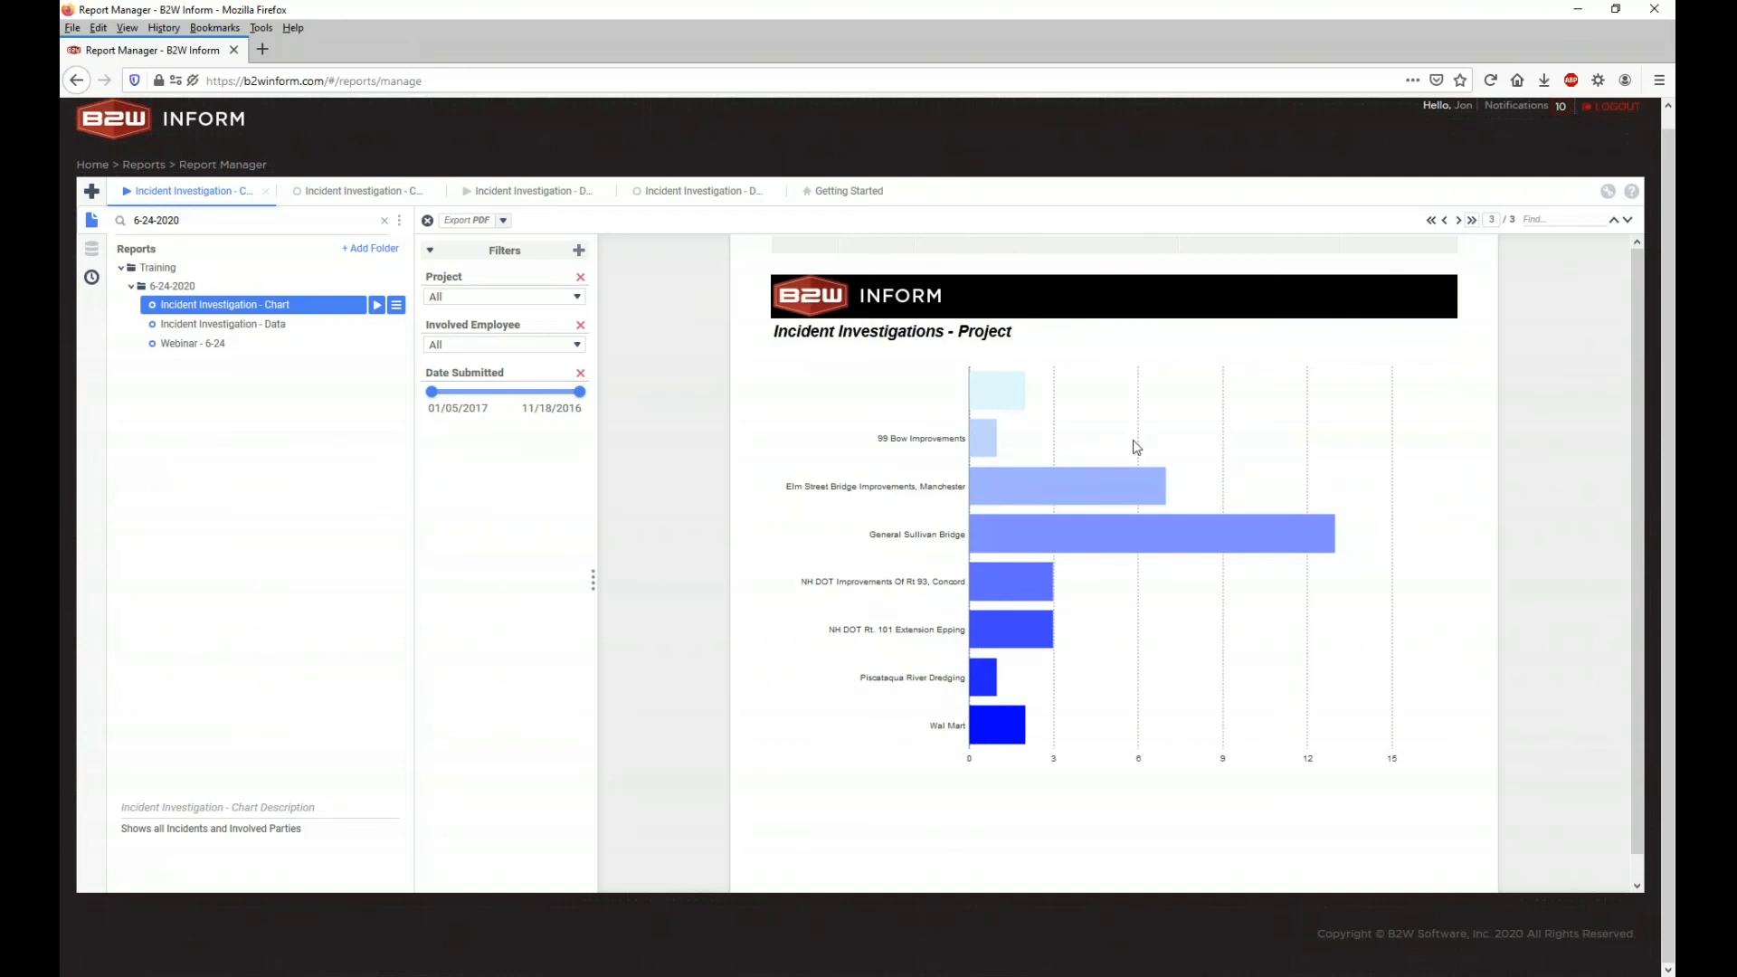
mouse_move(1027, 501)
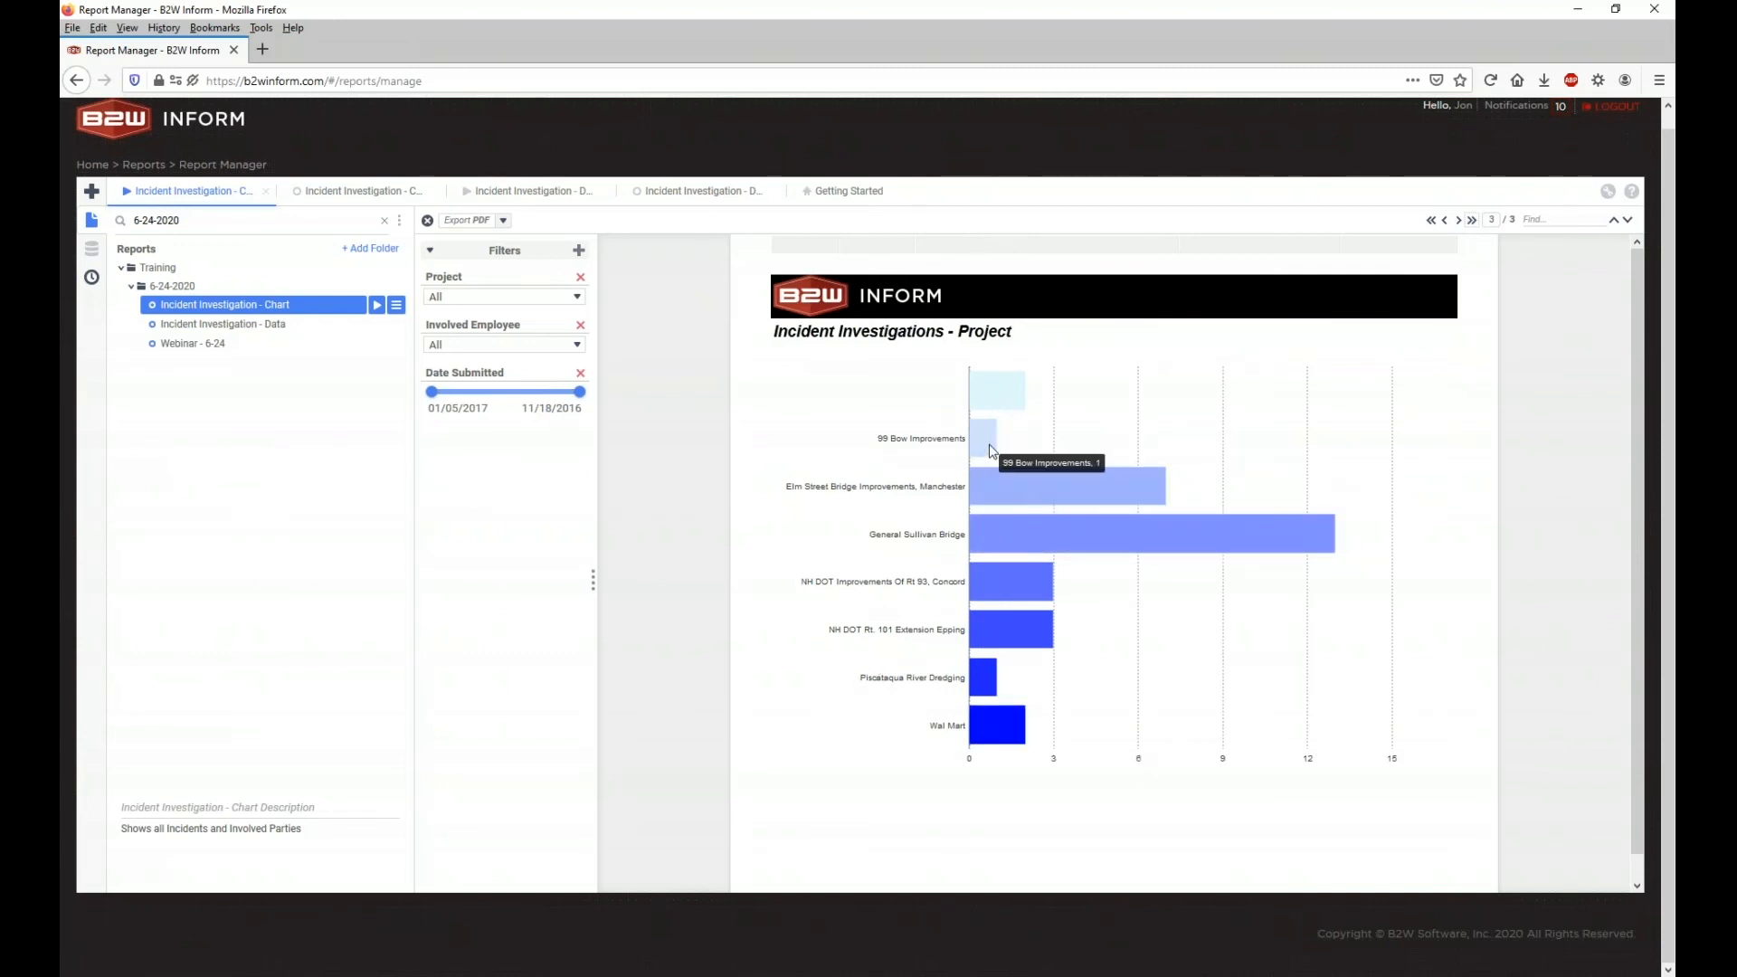
mouse_move(981, 442)
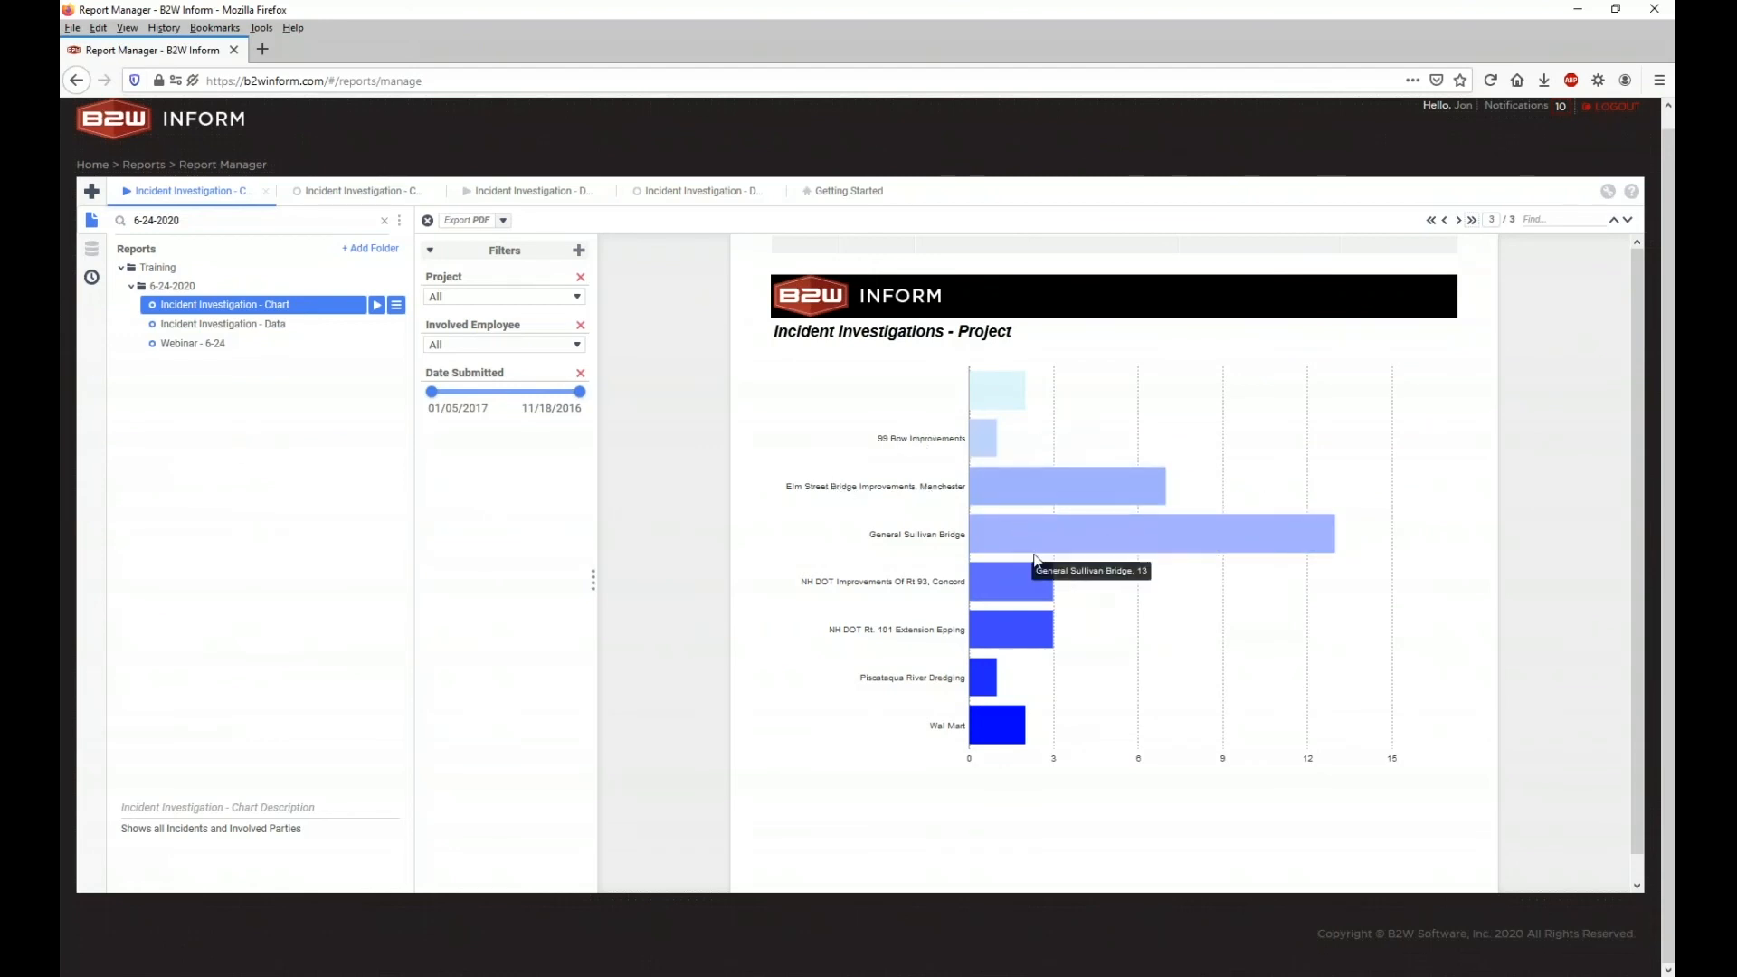
Step: In the chart report design, inspect the header and footer section options and select the footer chart
click(396, 205)
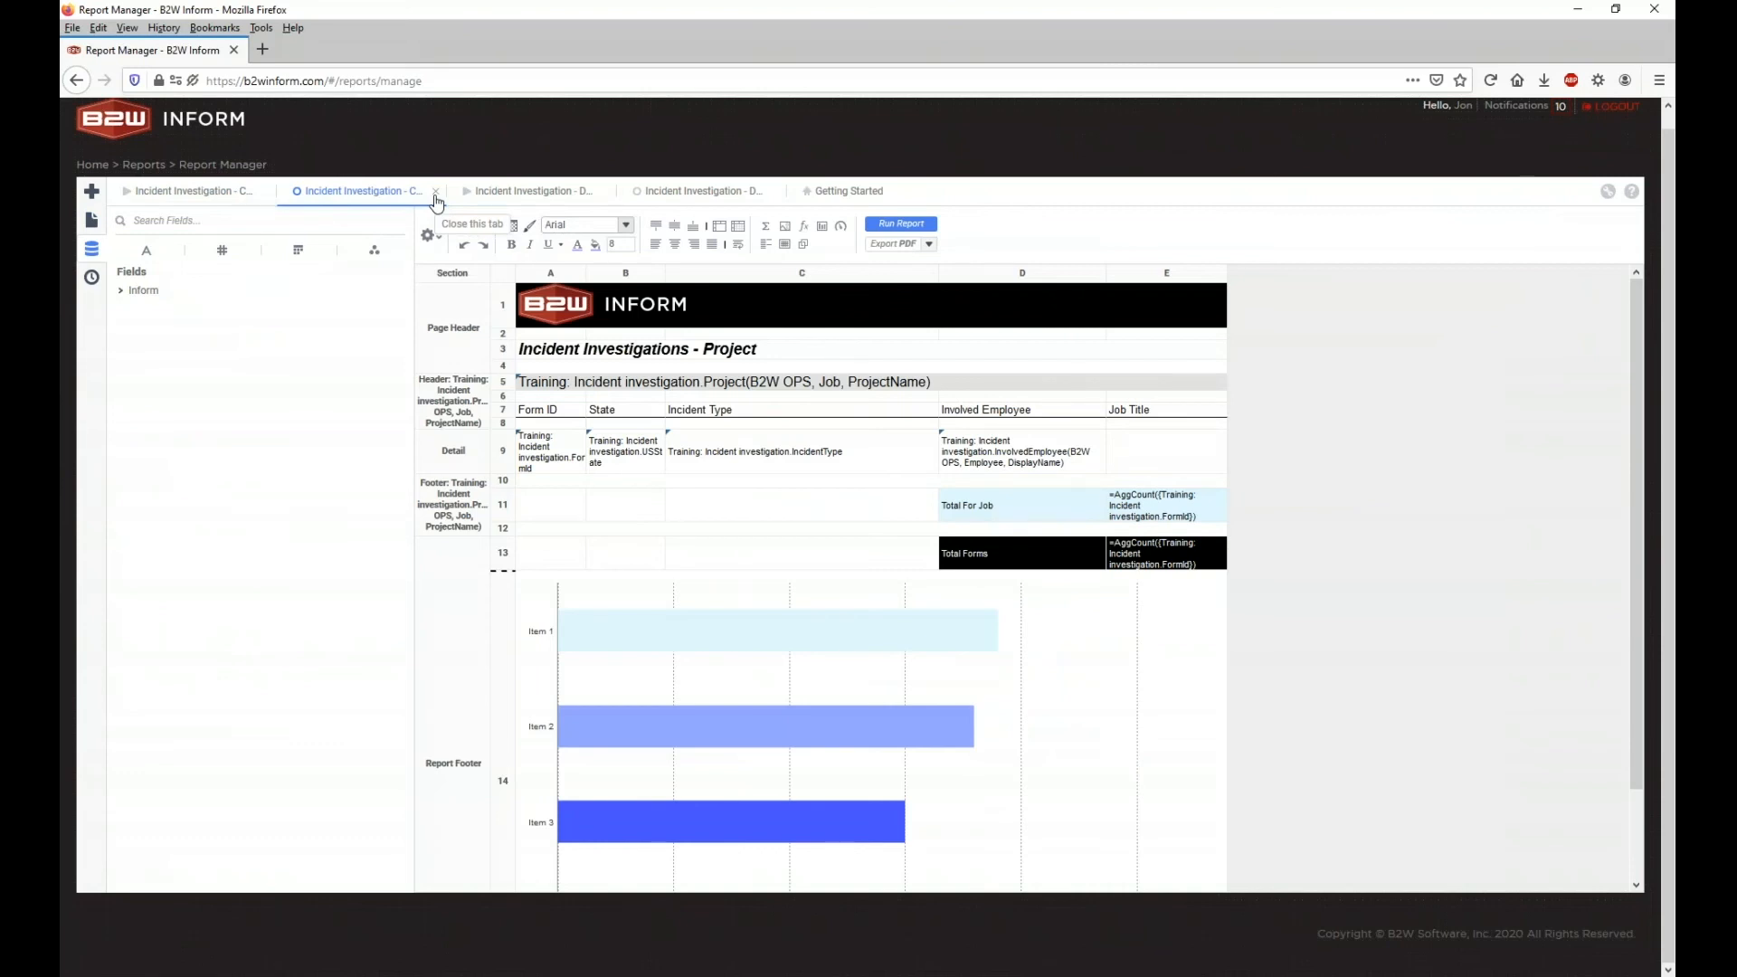
right_click(466, 388)
right_click(455, 500)
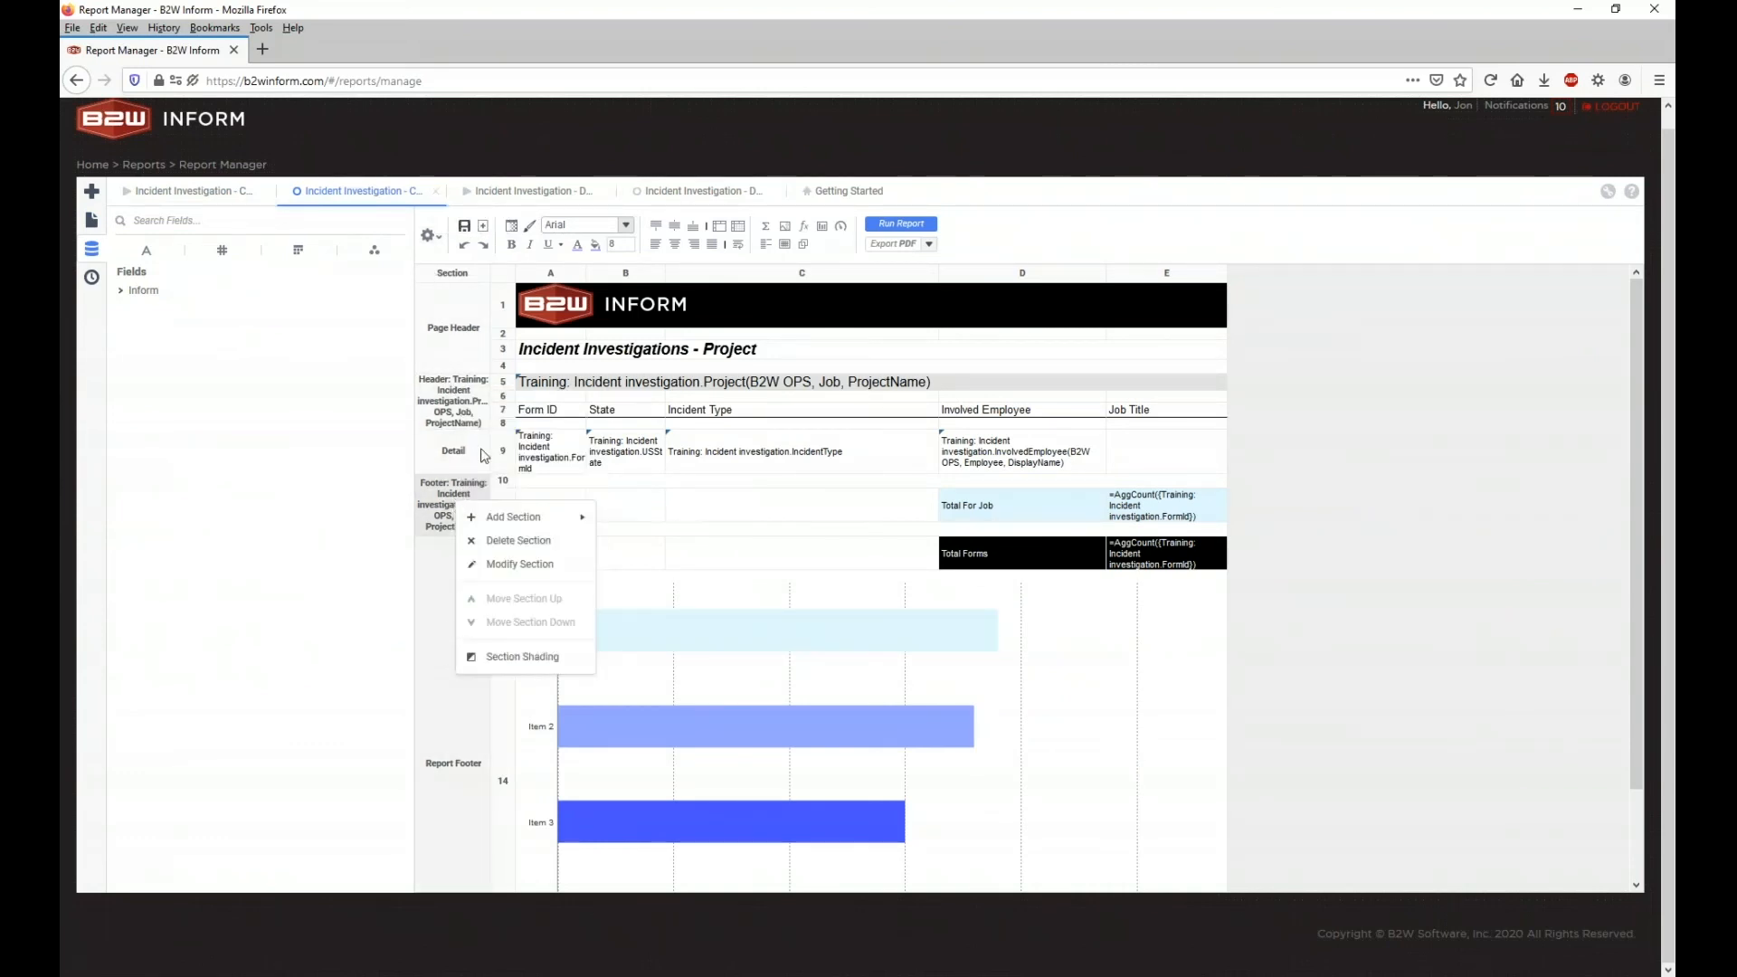
right_click(455, 409)
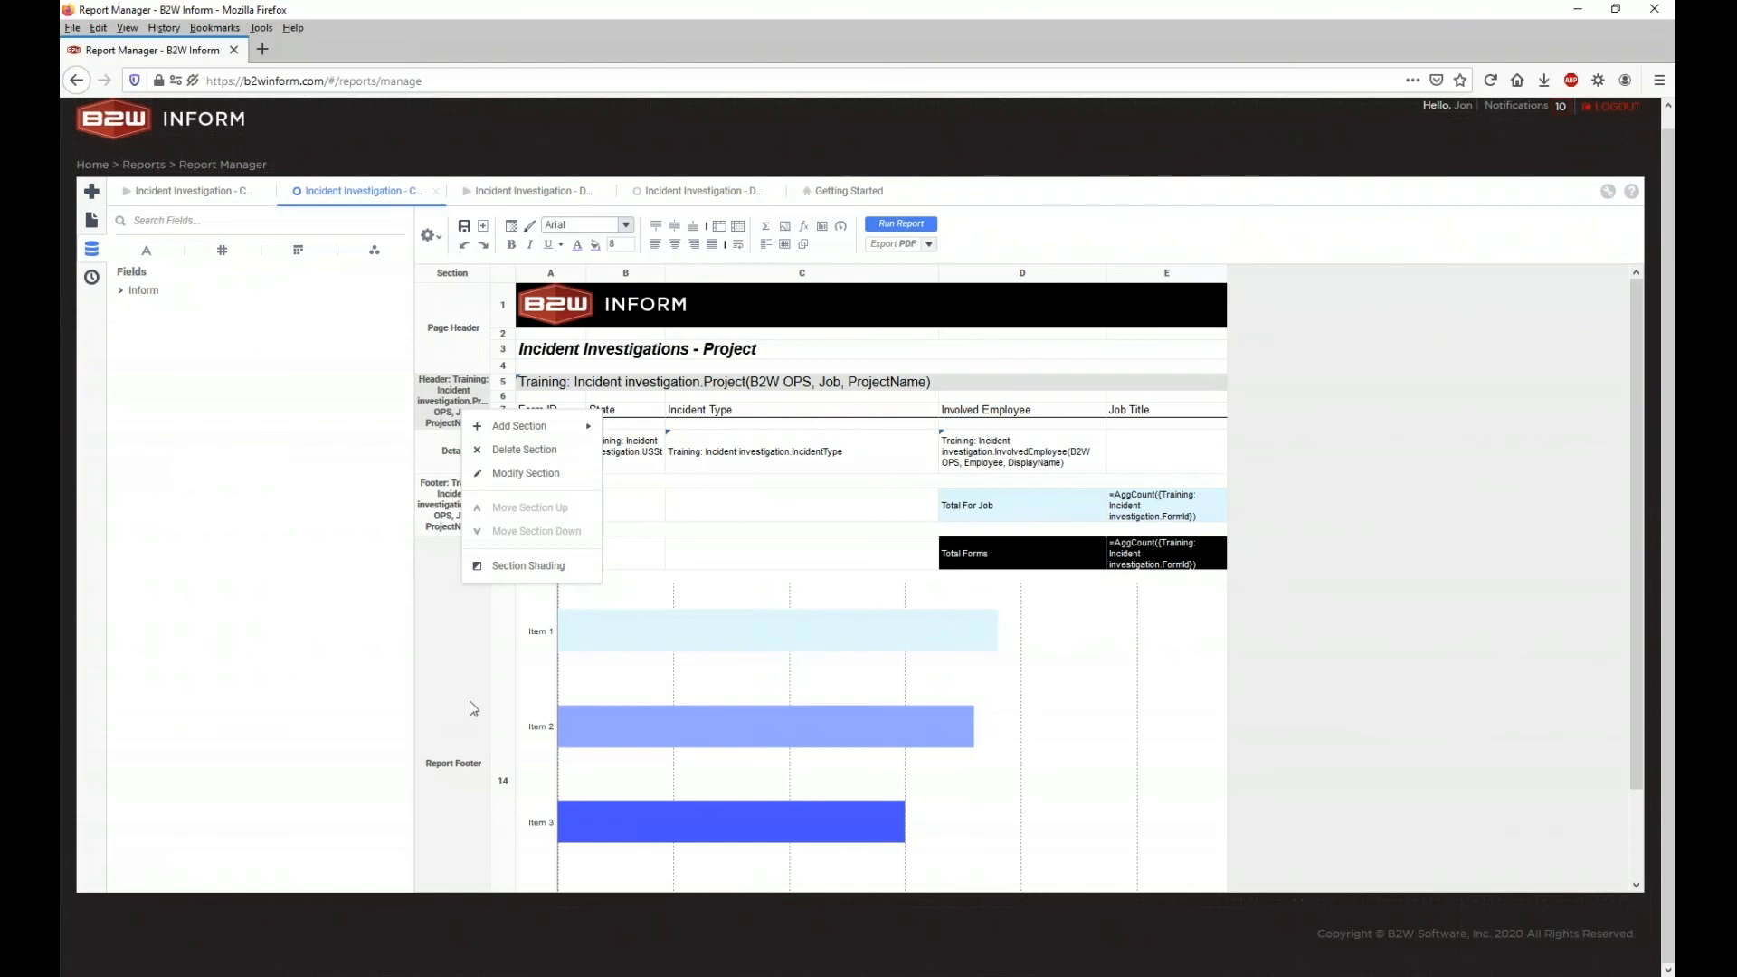
click(895, 745)
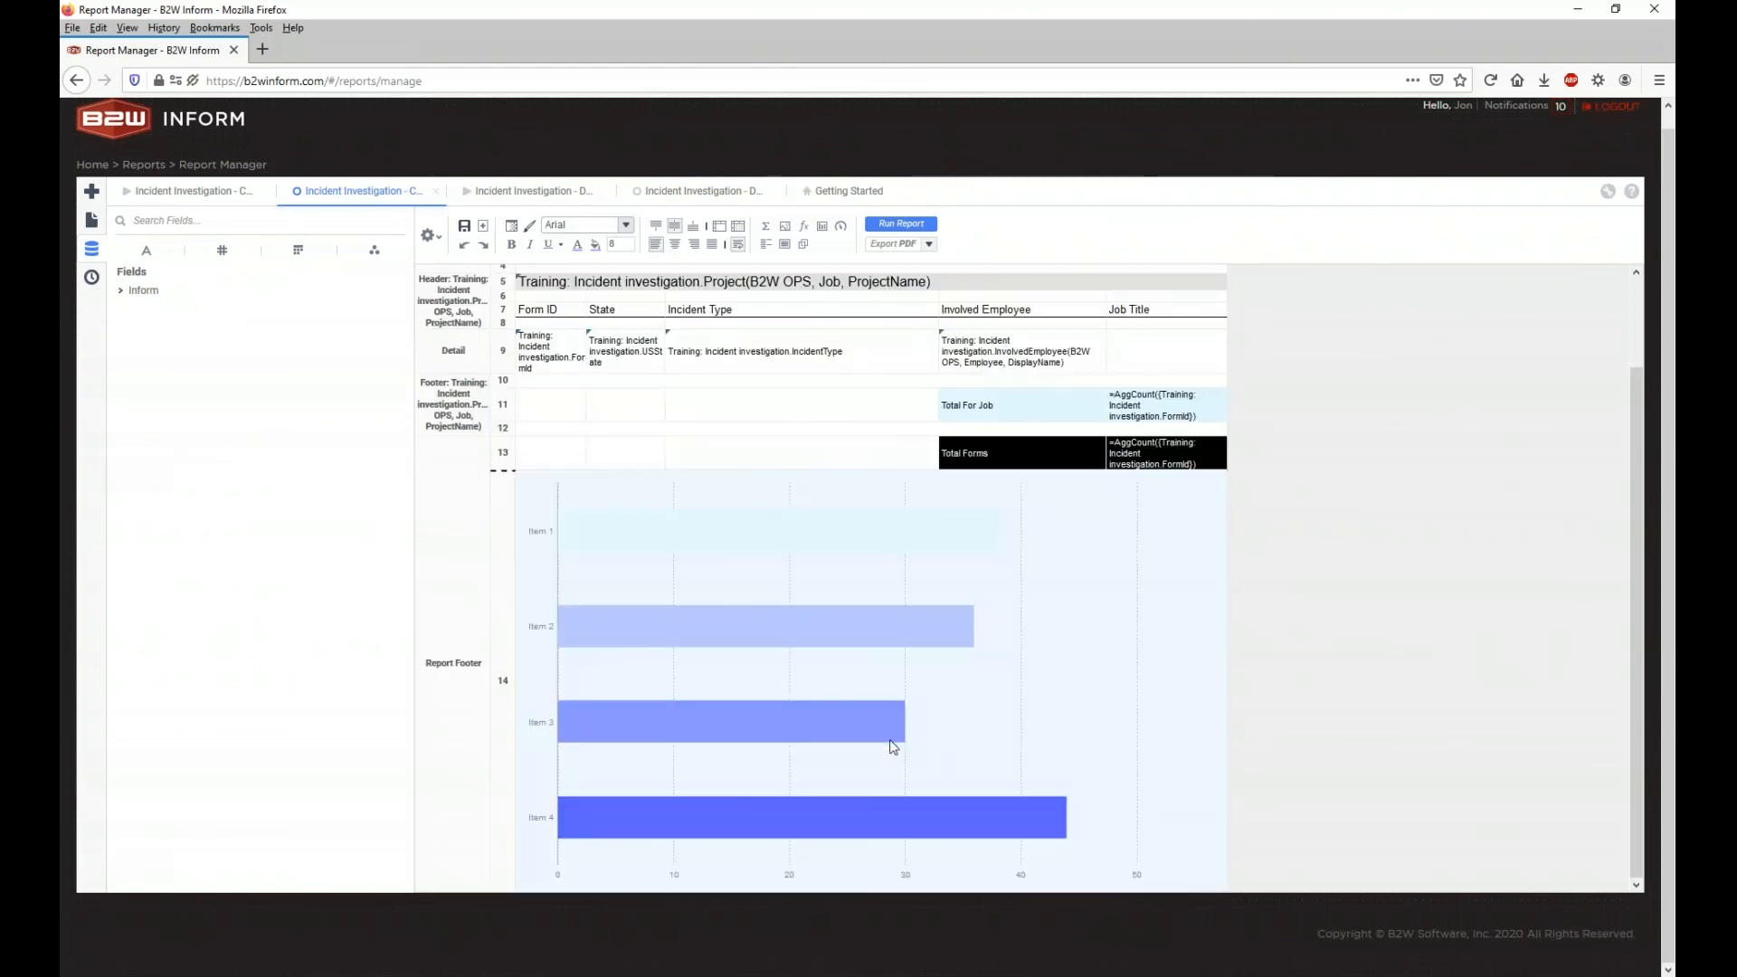
Step: Compare the Involved Party output, the chart design and the Involved Party design tabs
click(499, 201)
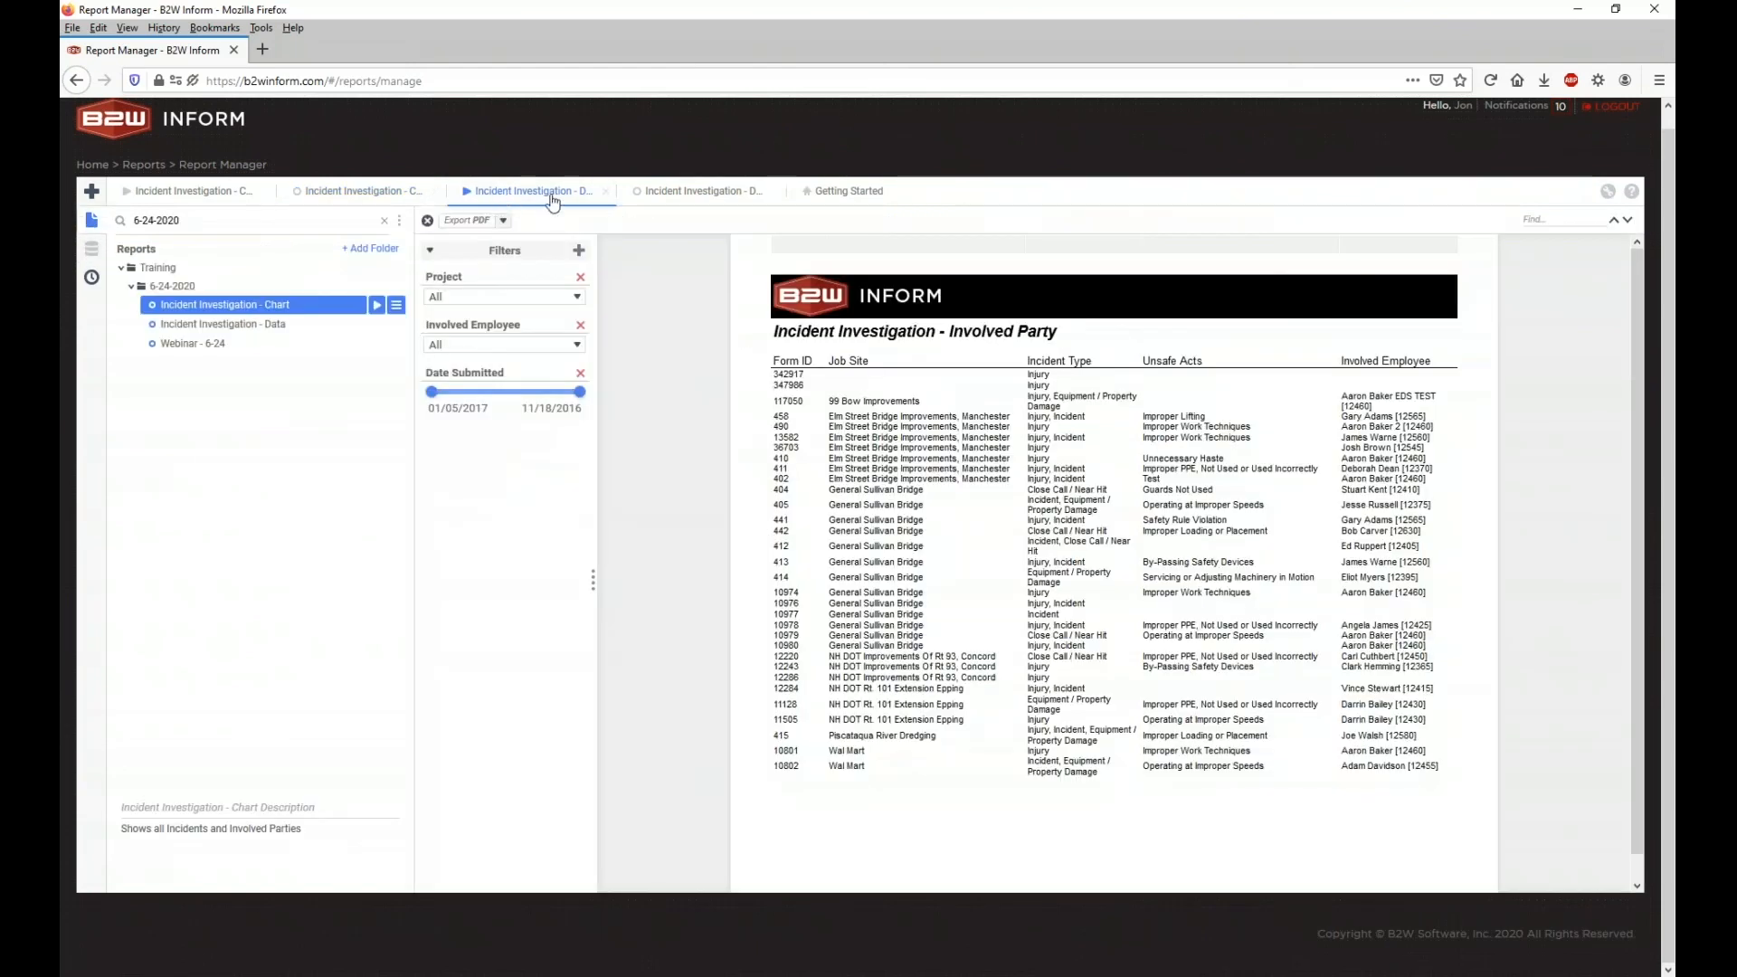
click(389, 197)
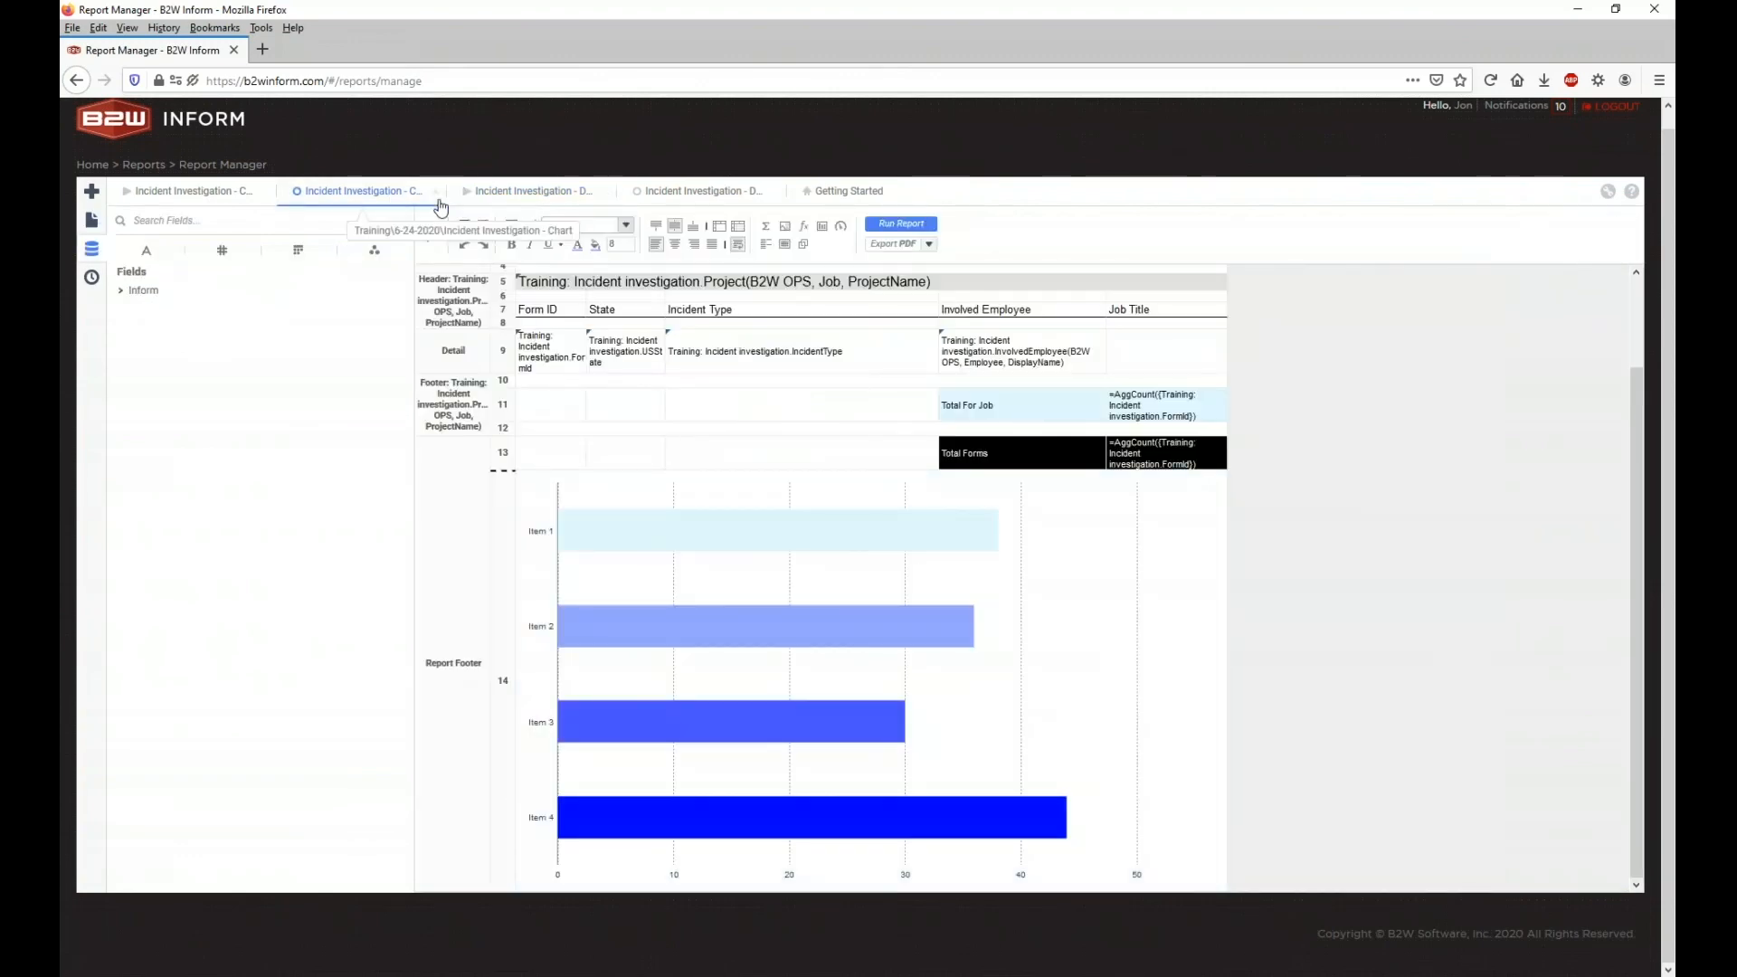
click(493, 199)
click(658, 198)
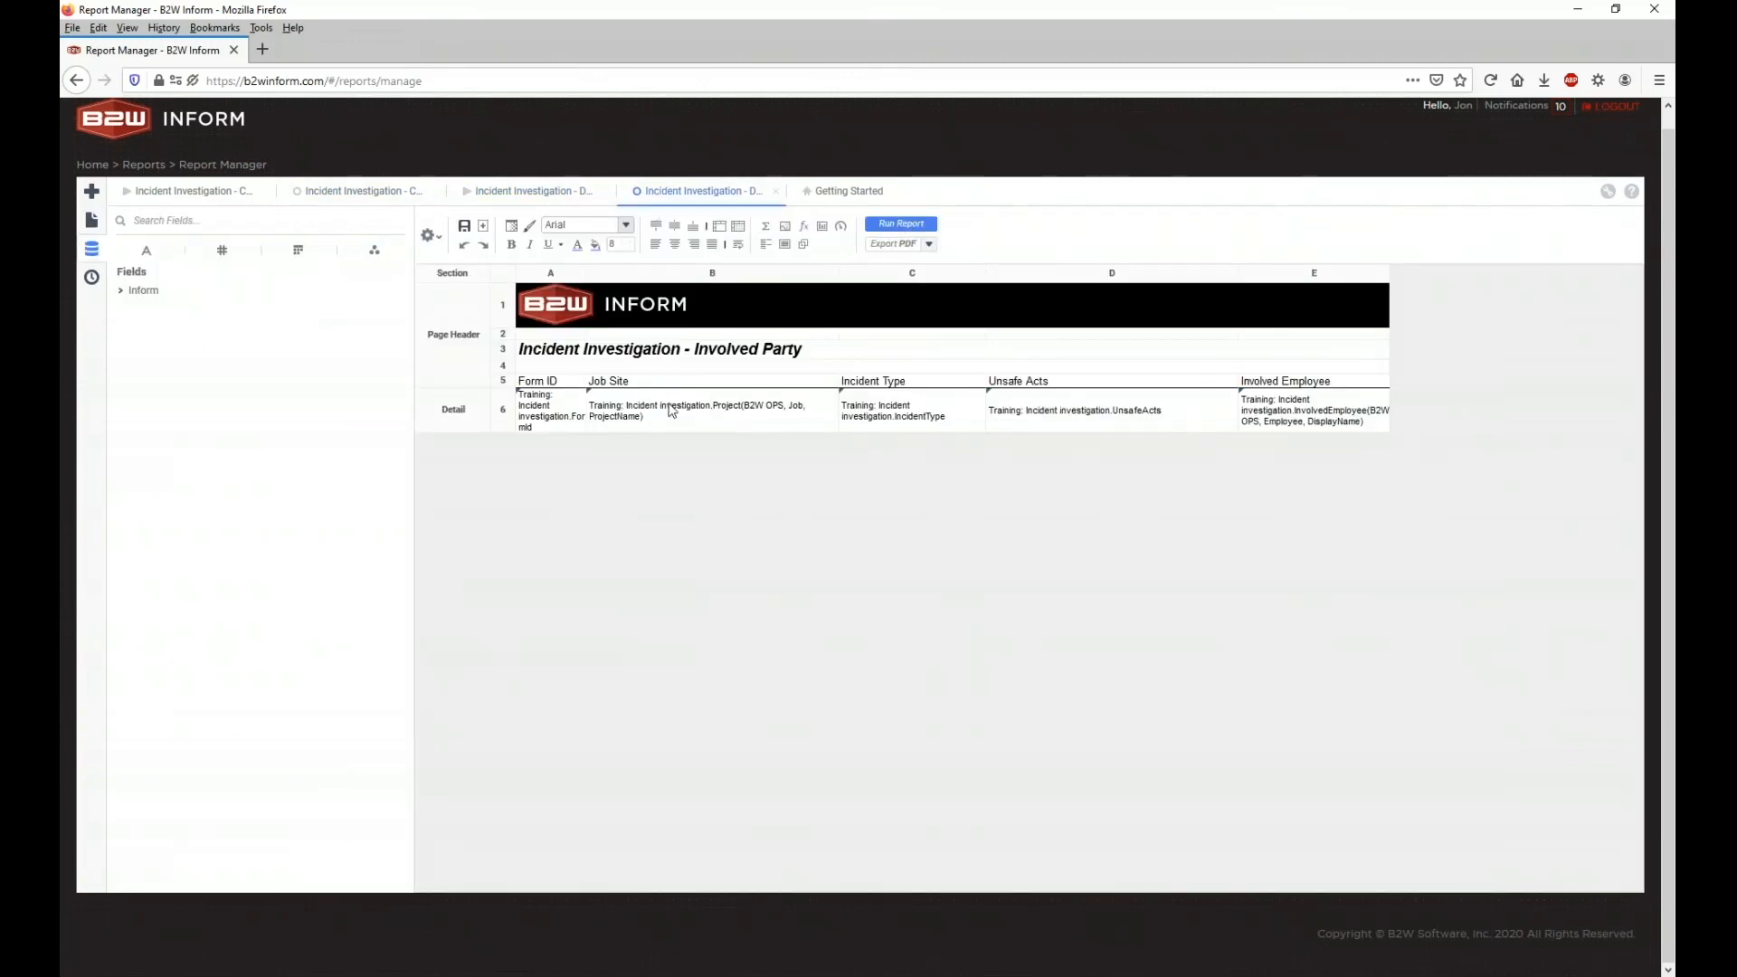
click(401, 201)
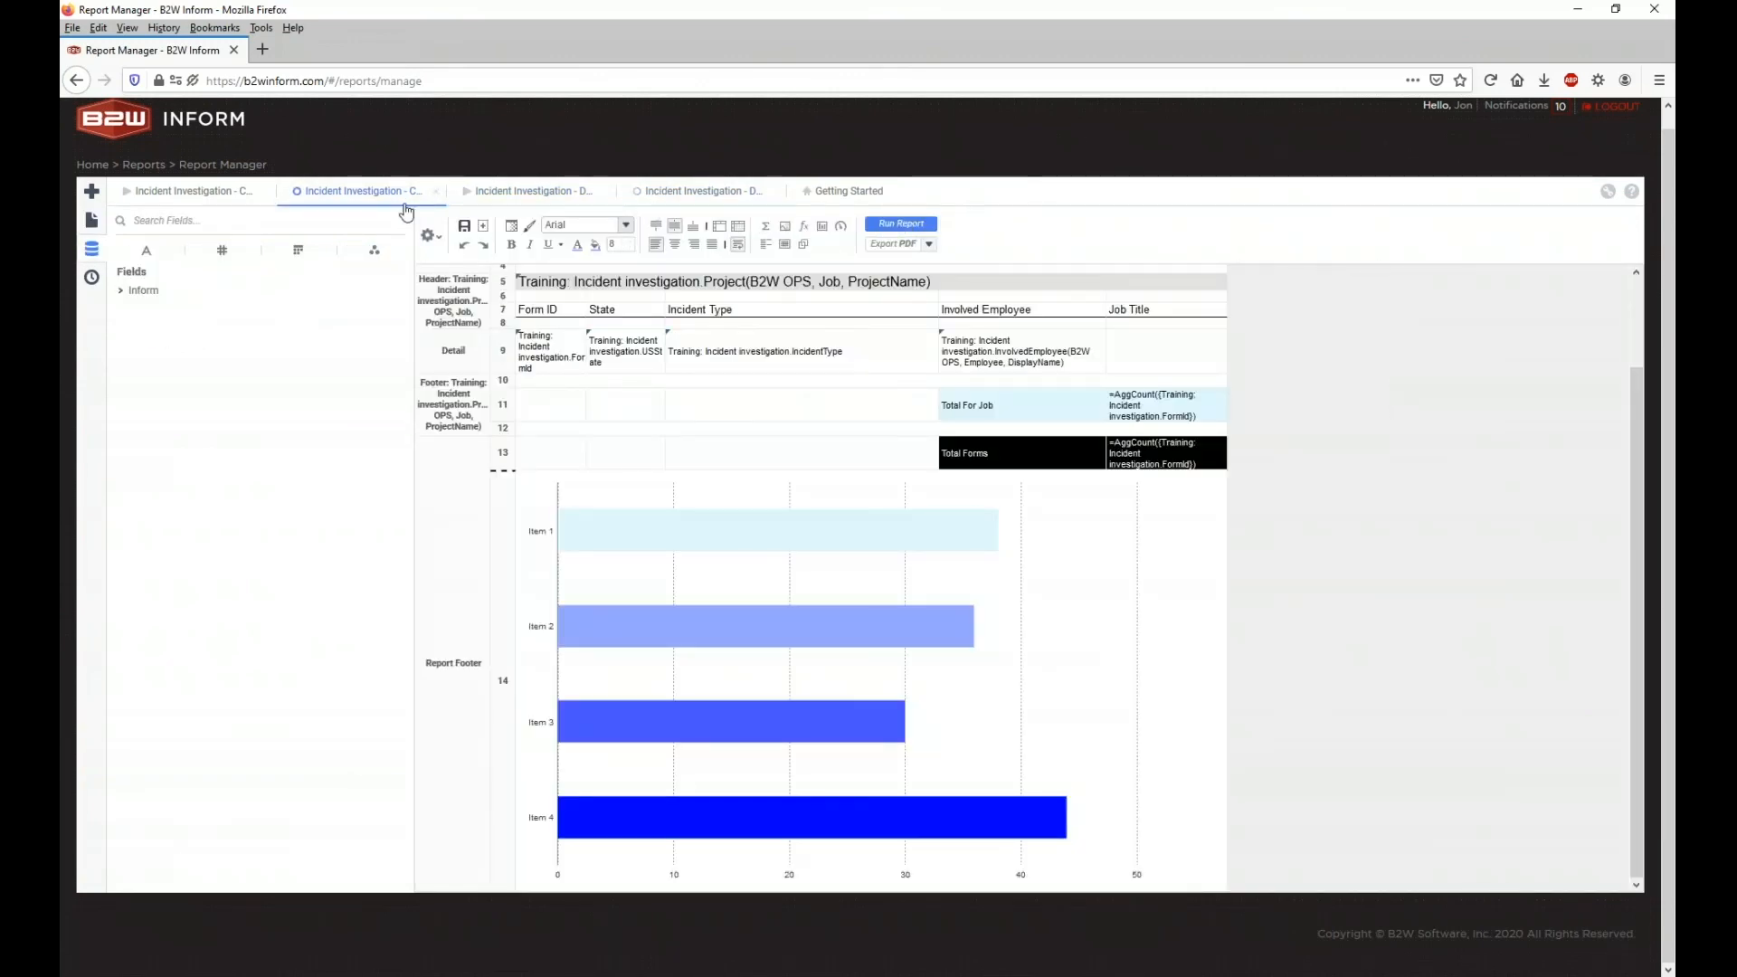
Step: Close the chart design, output preview, leftover report tabs and the Getting Started page
click(436, 193)
click(436, 193)
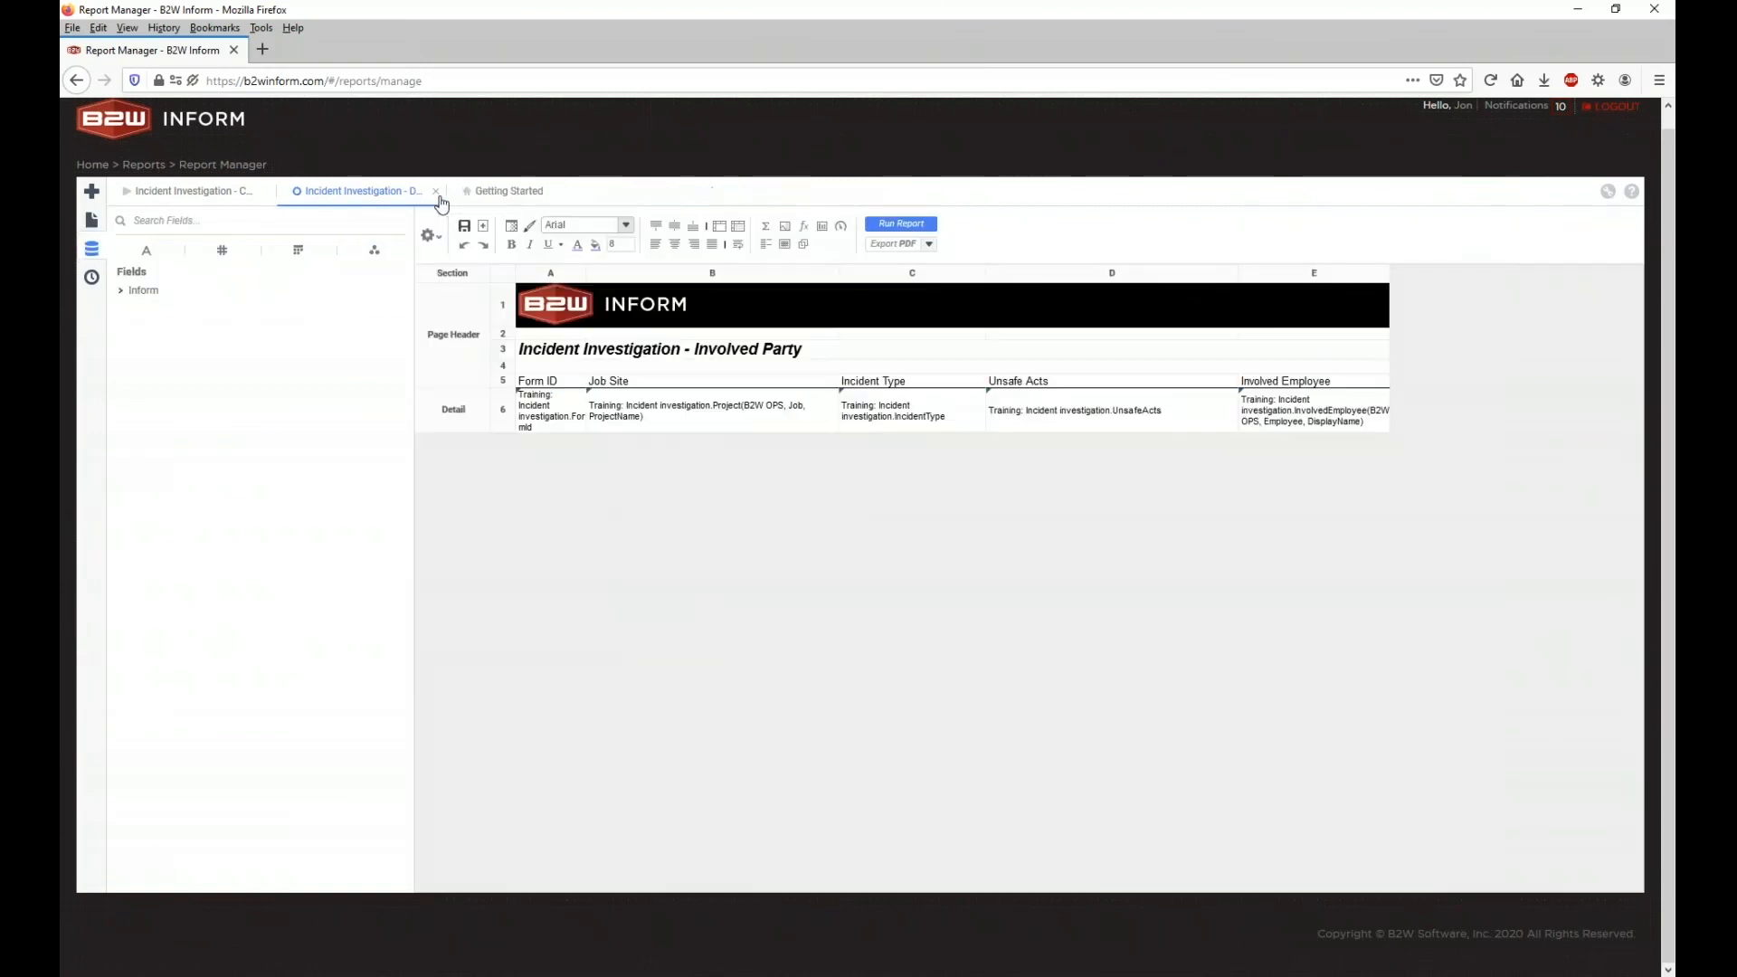
click(265, 193)
click(362, 191)
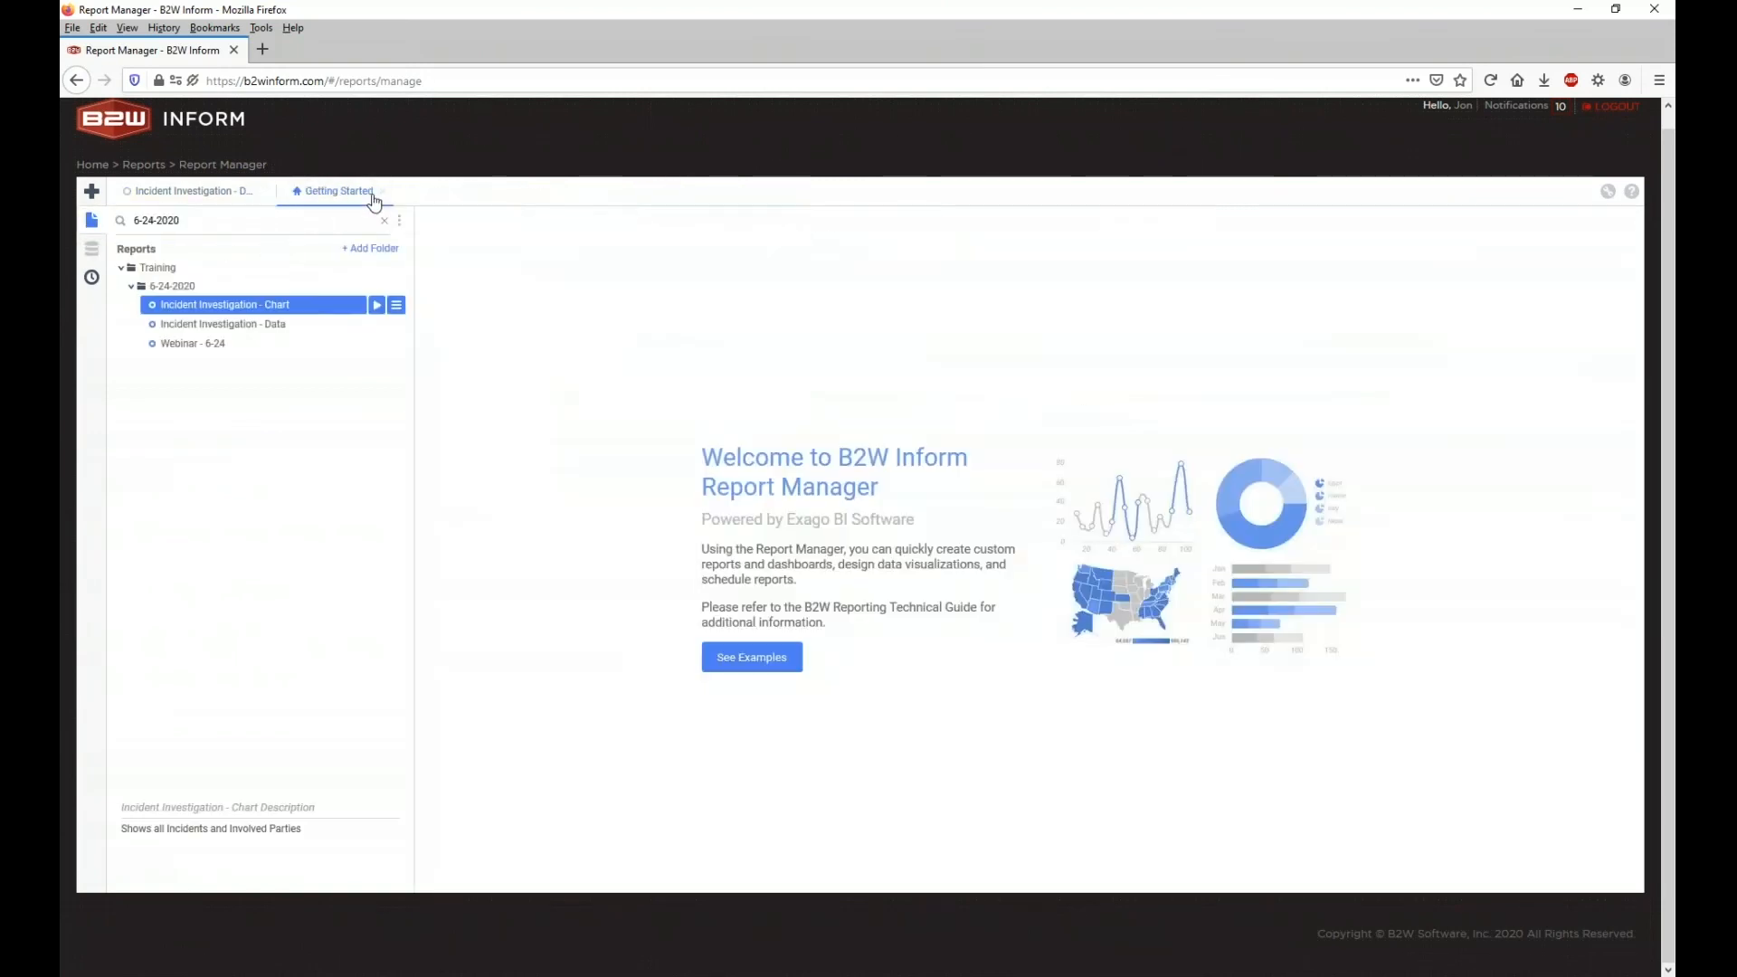
click(378, 192)
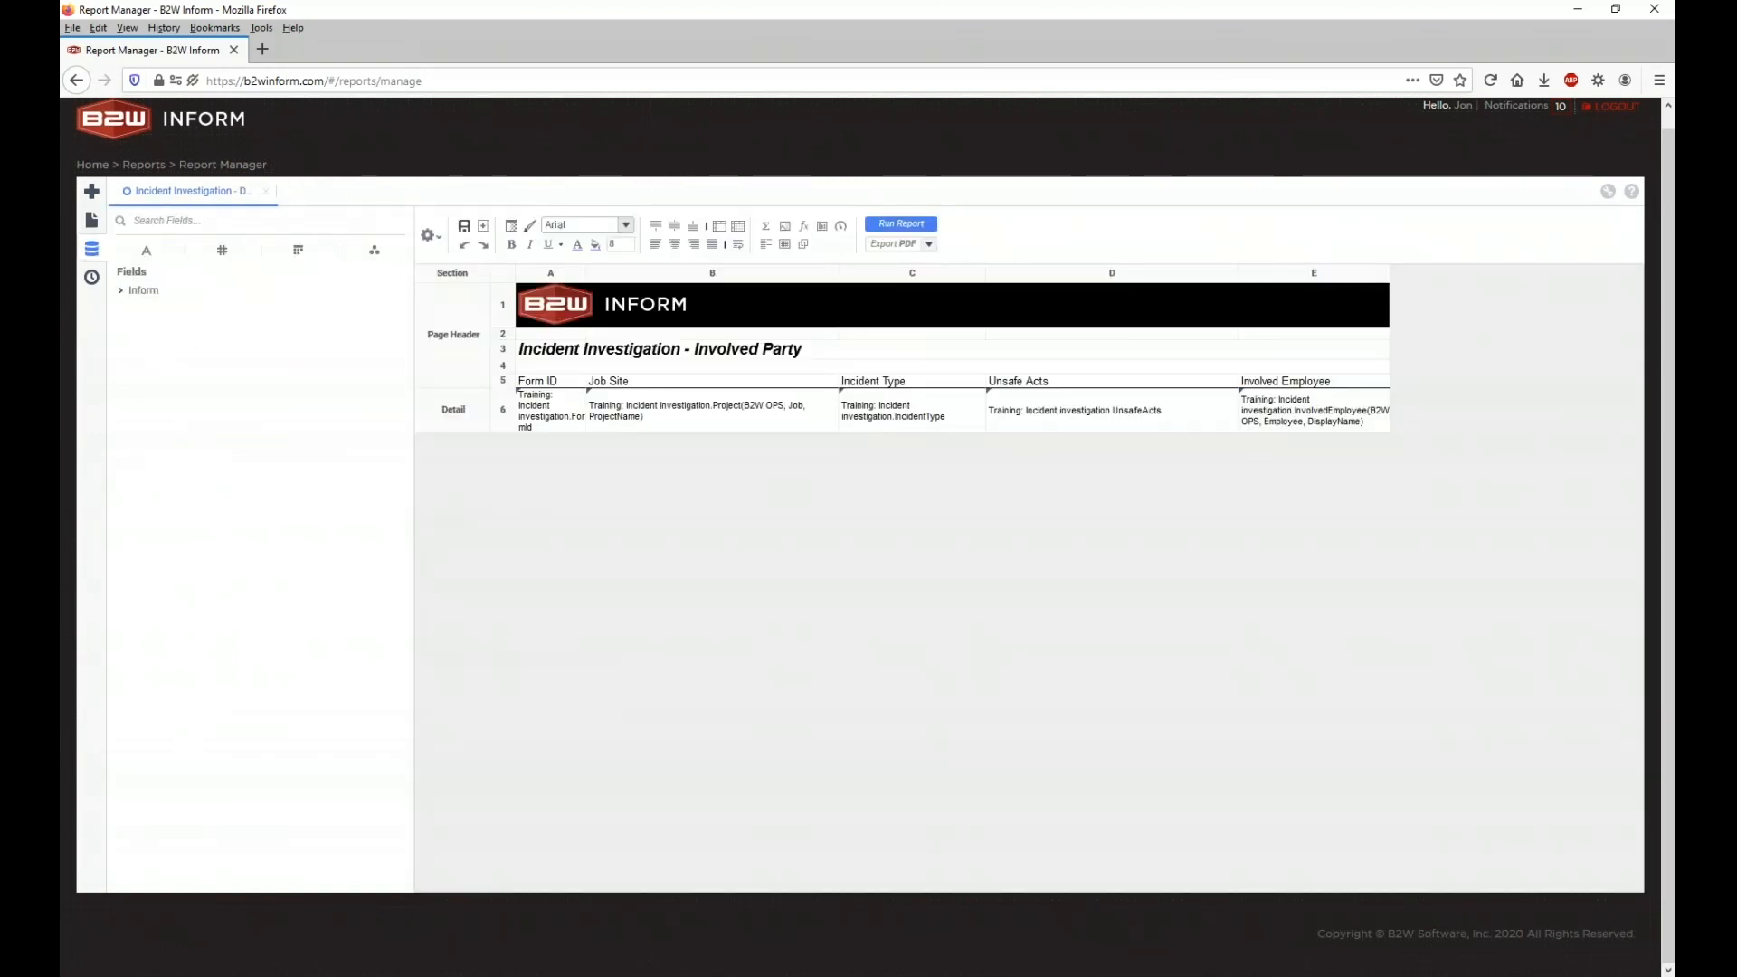
Step: Replace the old Project sort with an ascending Project (B2W OPS, Job, ProjectName) sort
click(435, 239)
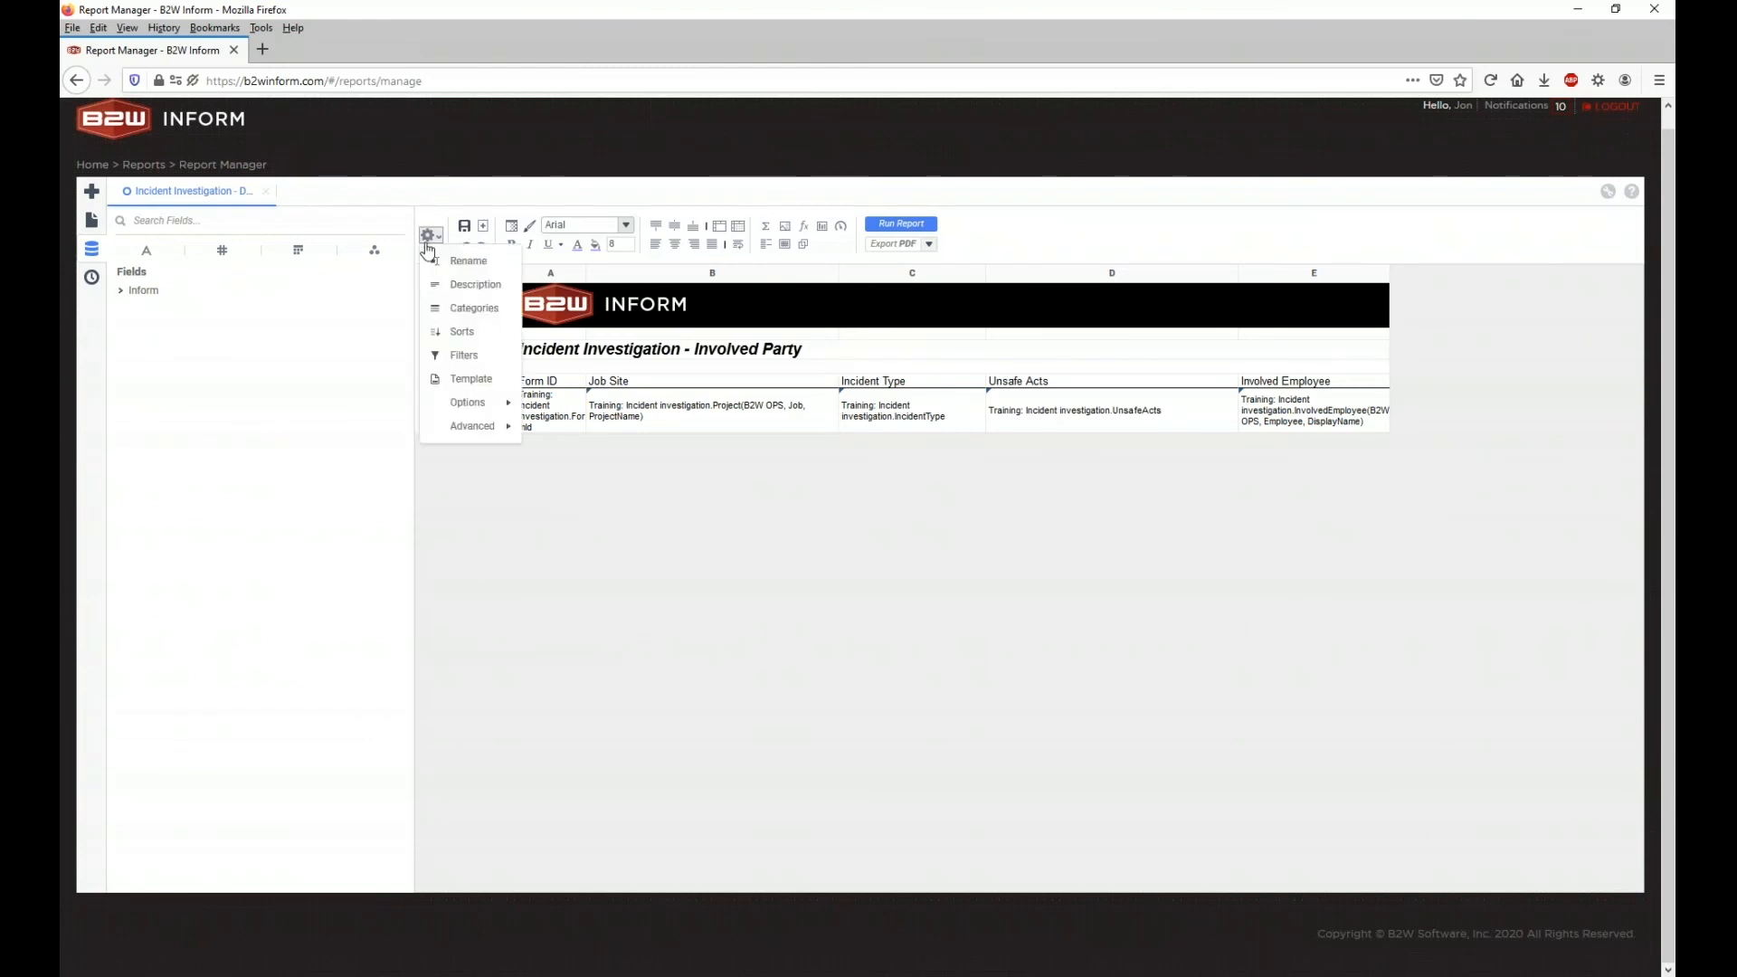
click(482, 342)
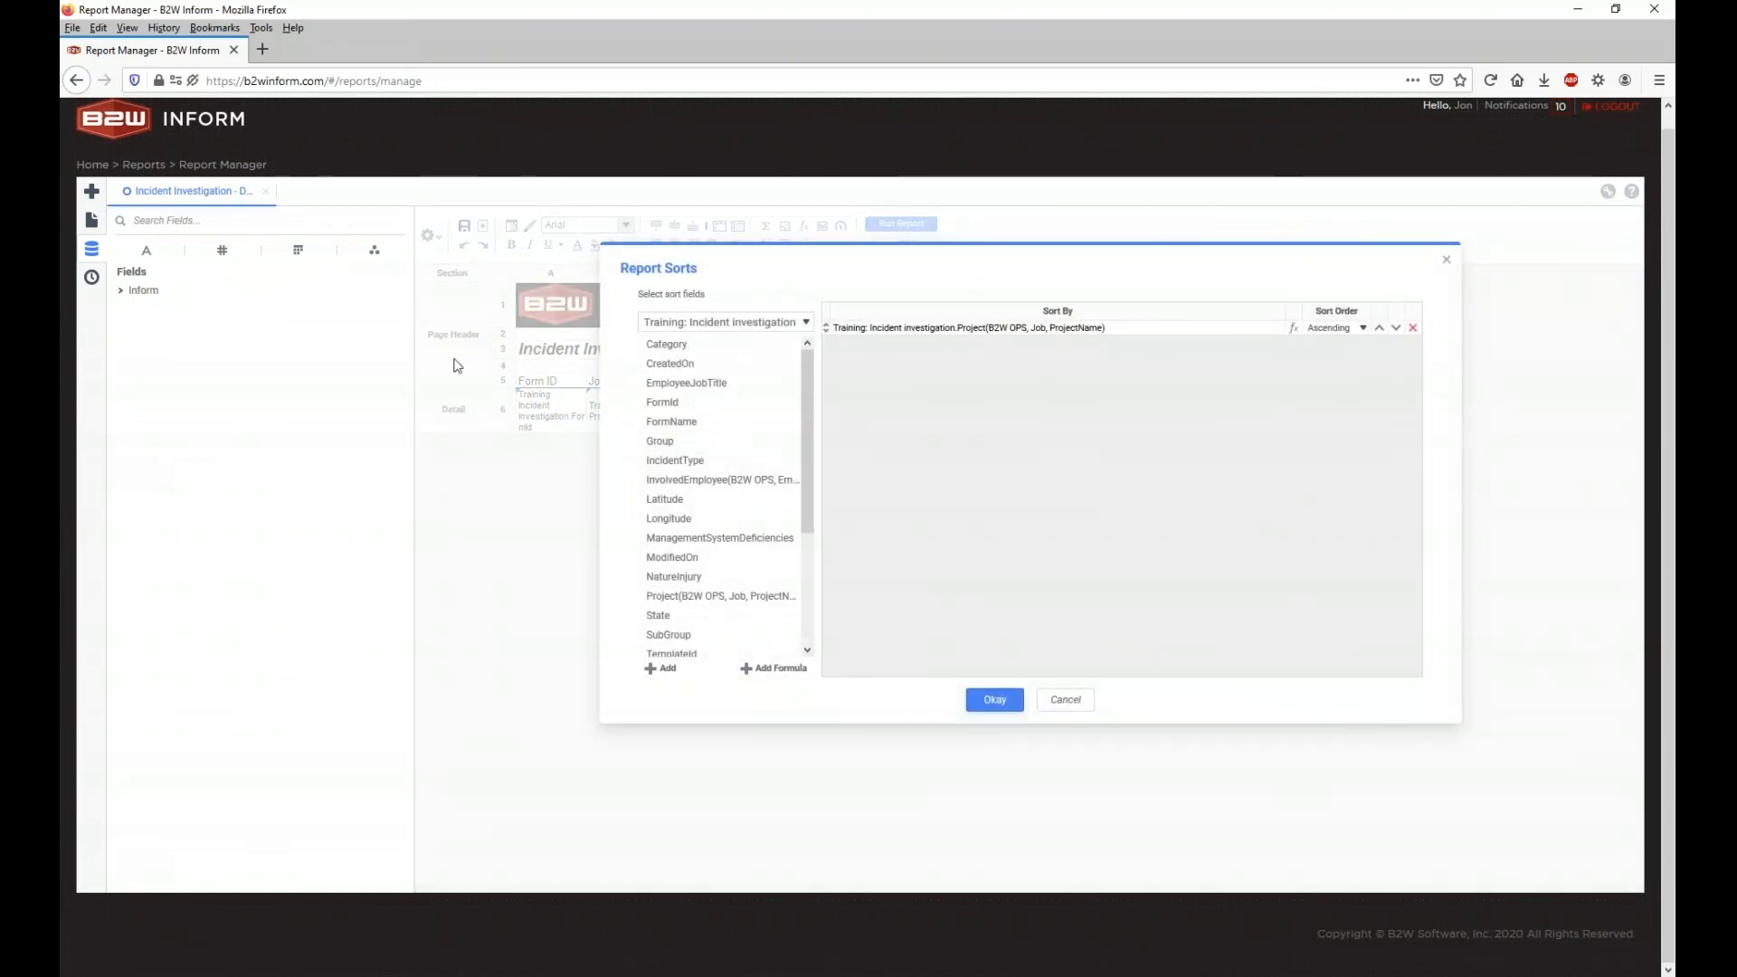
click(1412, 328)
scroll(708, 435, down, 5)
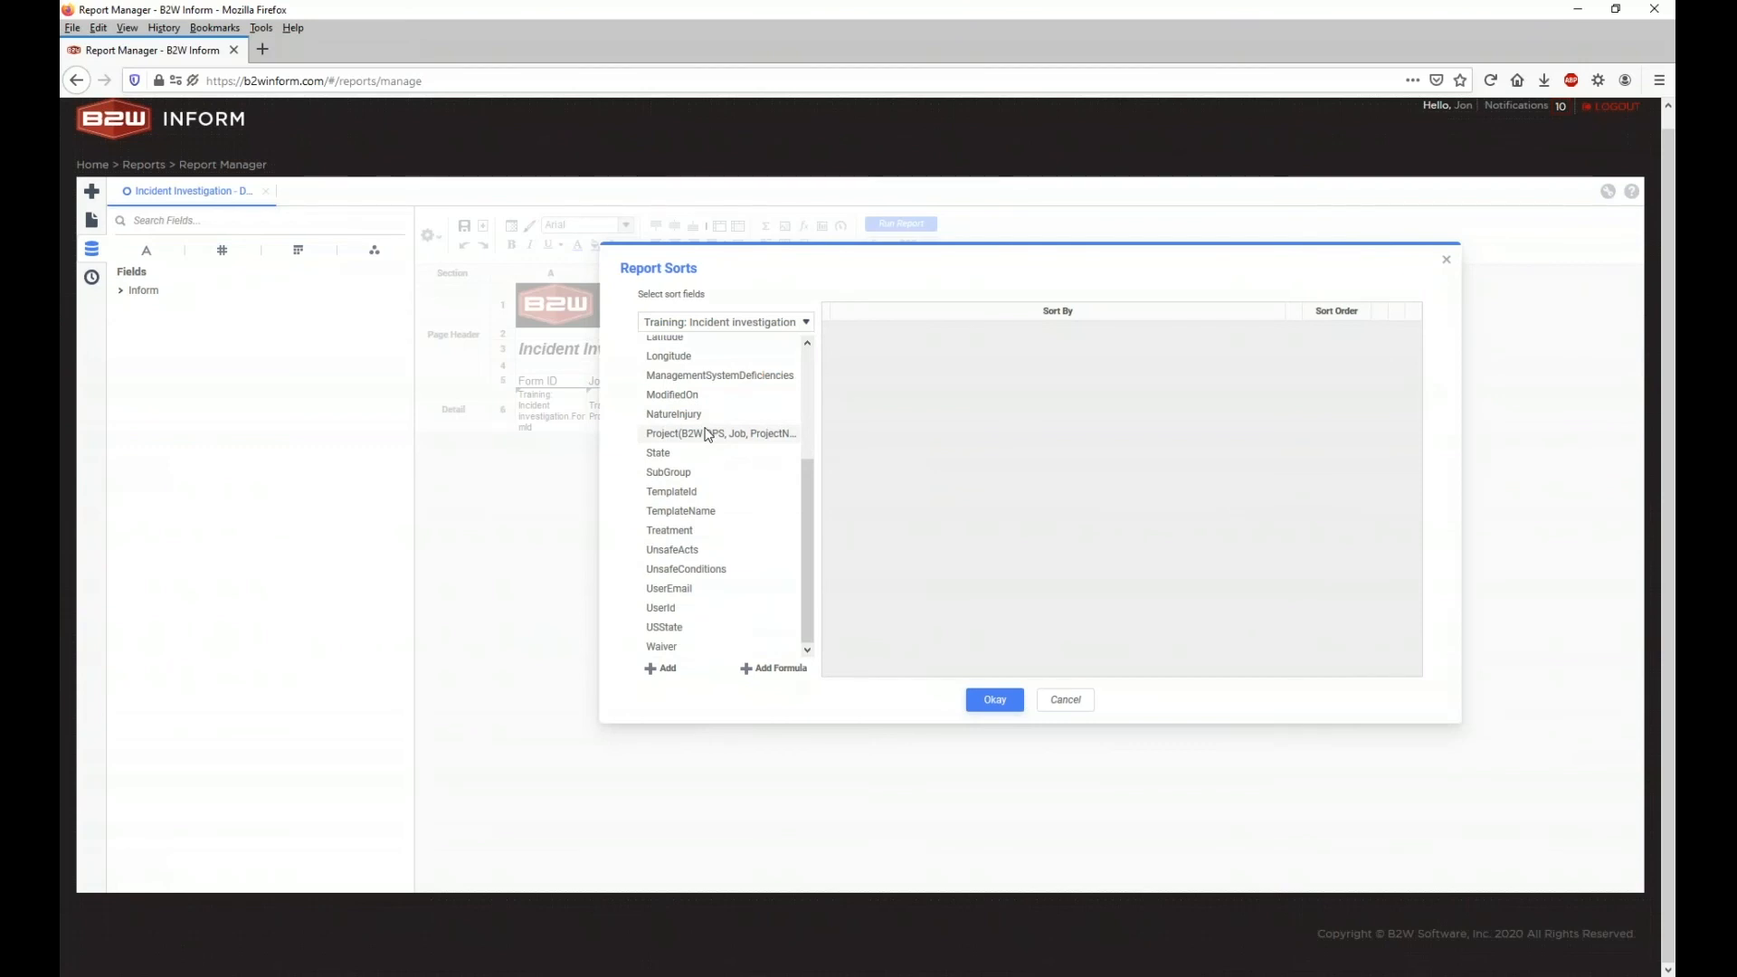
drag(707, 434, 957, 381)
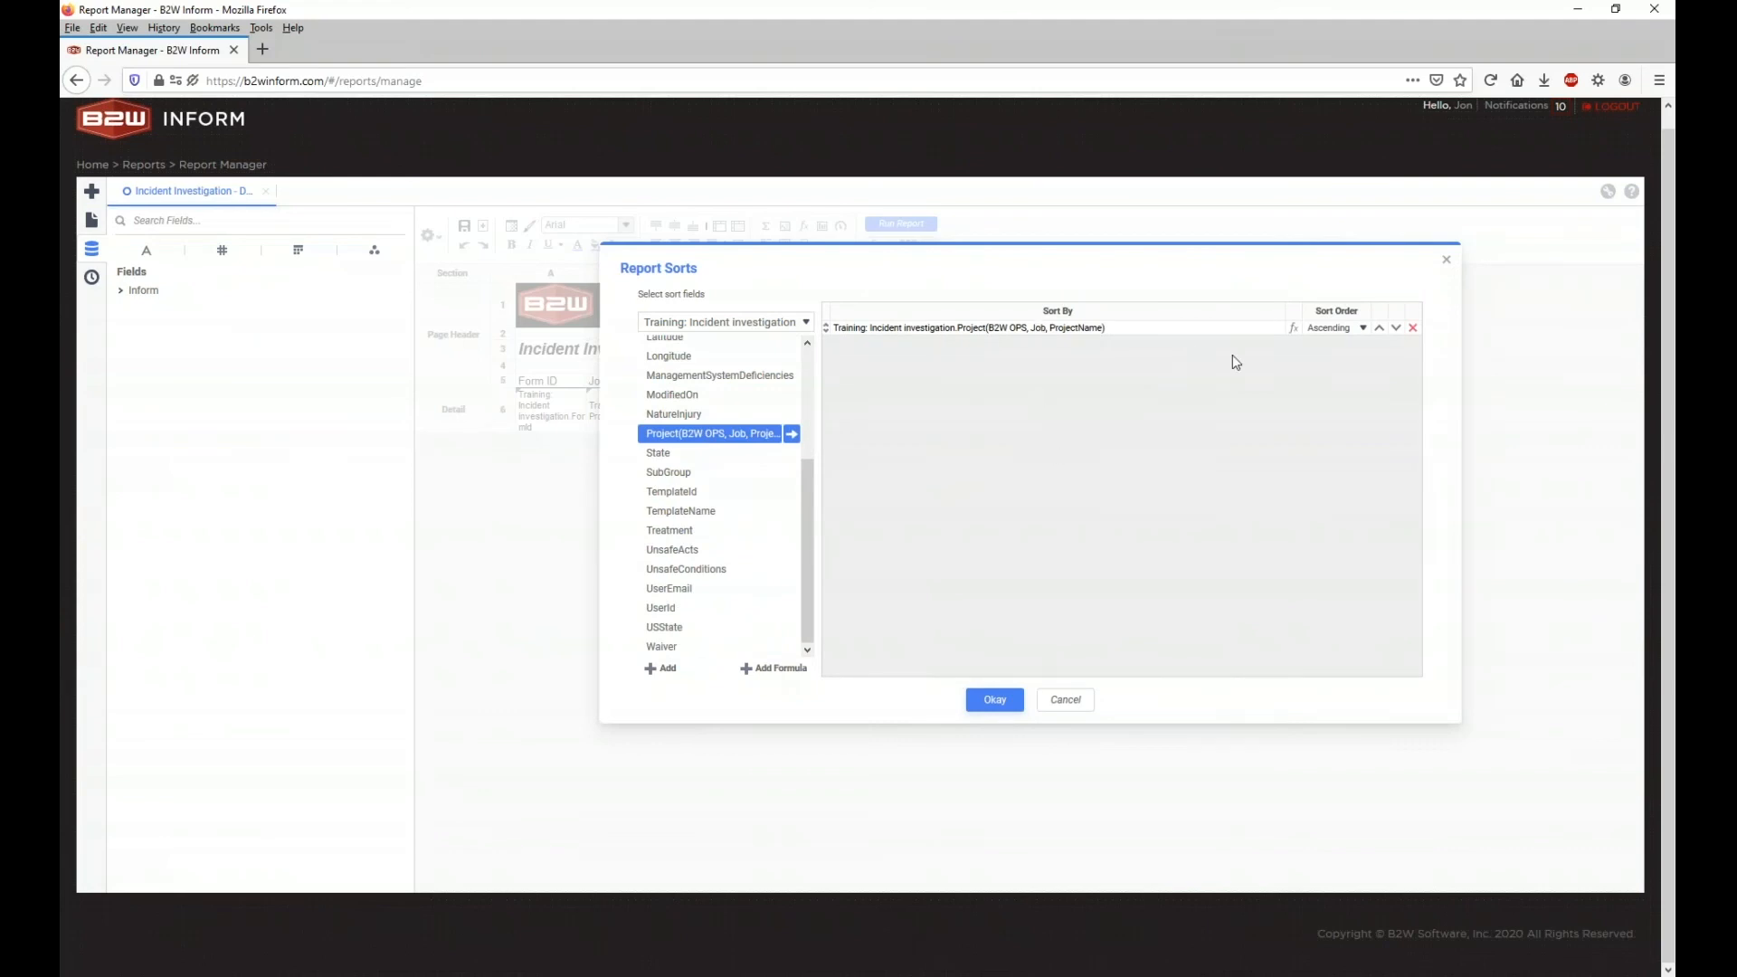
click(999, 704)
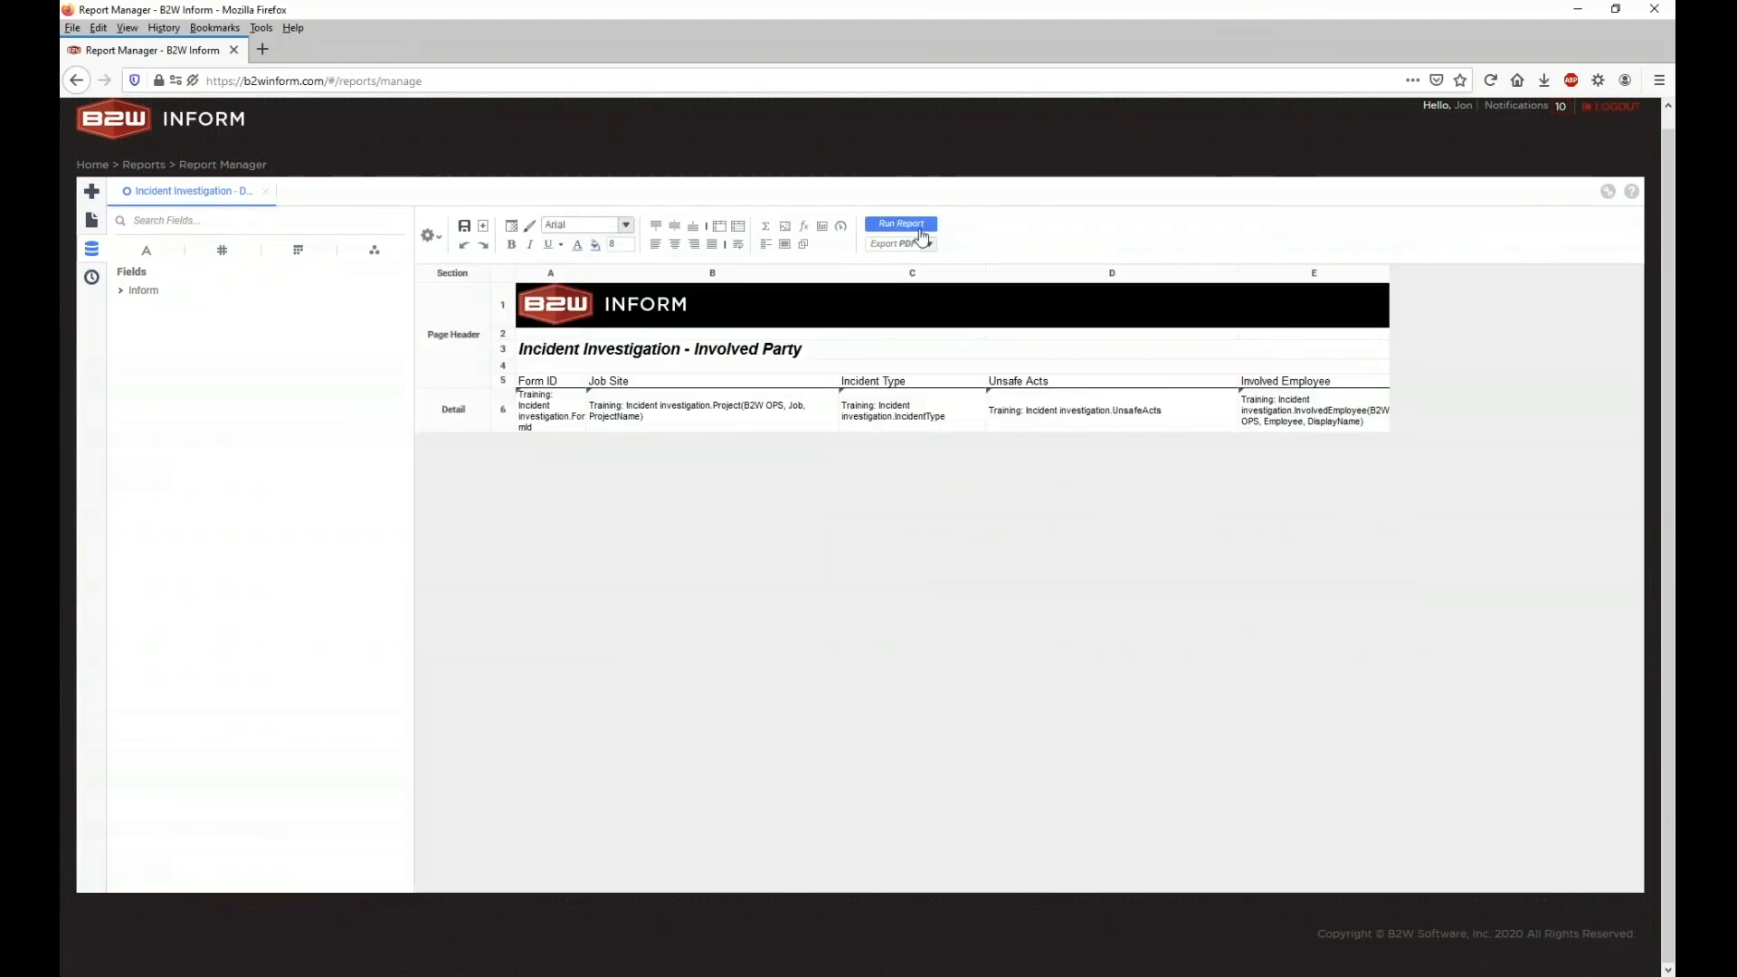
Step: Run the sorted Involved Party report, review the Elm Street Bridge incidents, then return to design
click(912, 227)
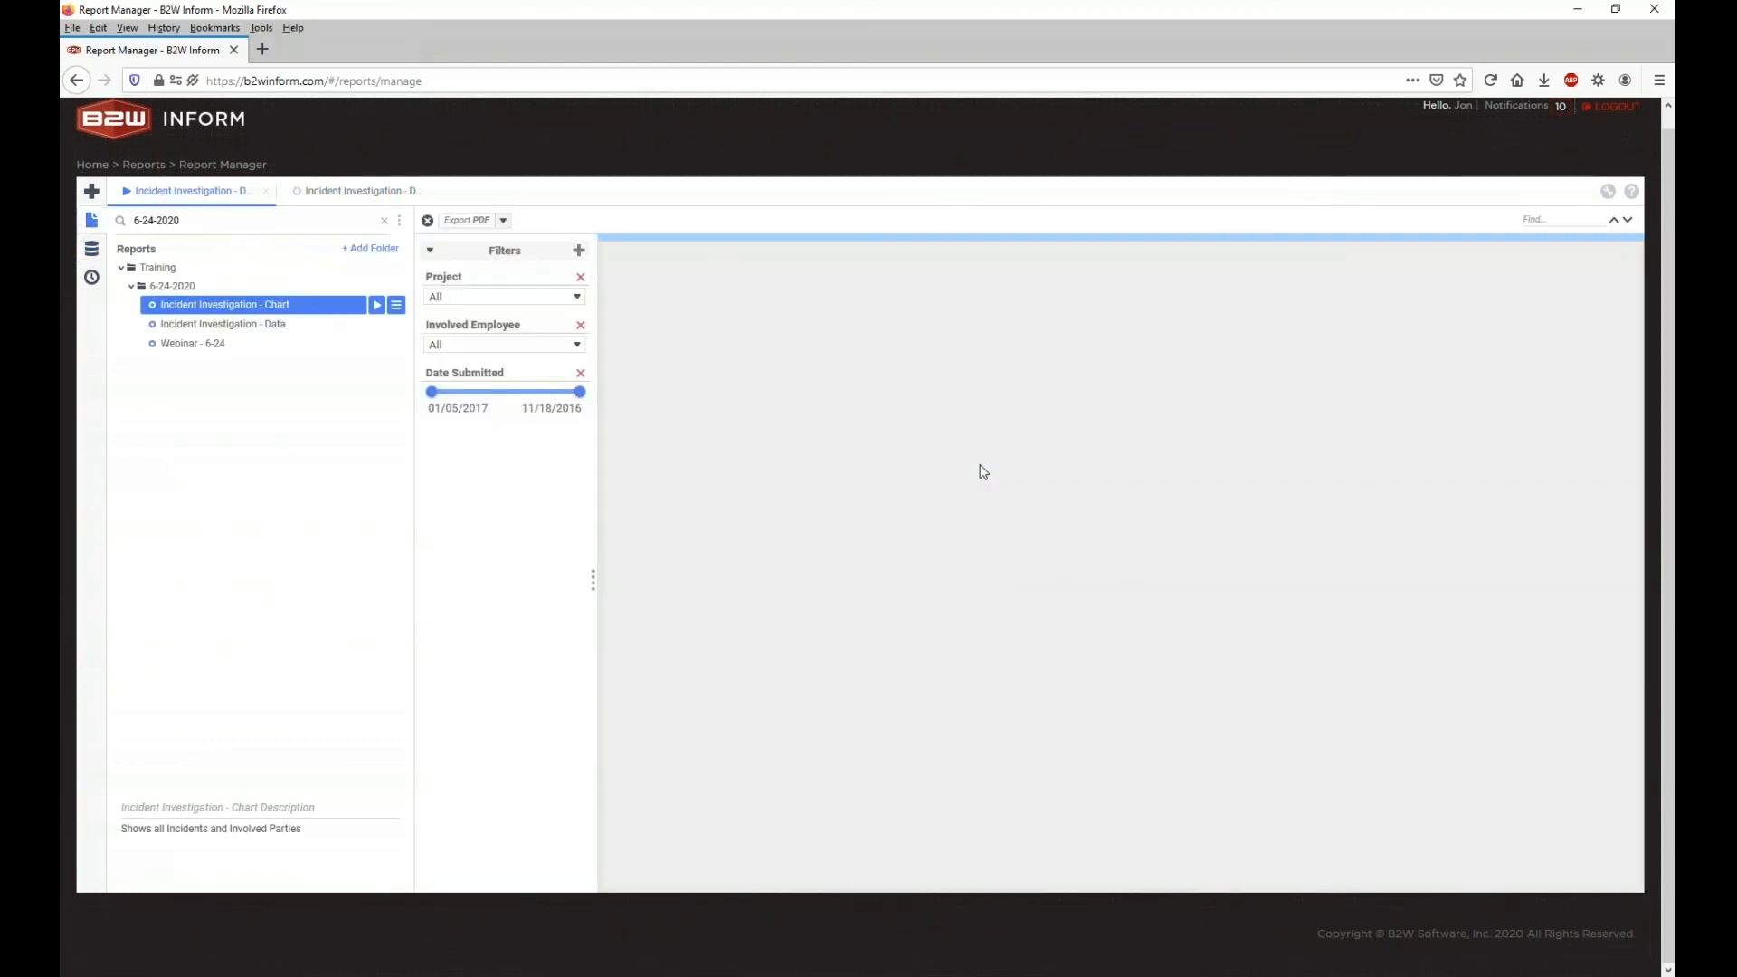
drag(831, 416, 997, 479)
click(994, 483)
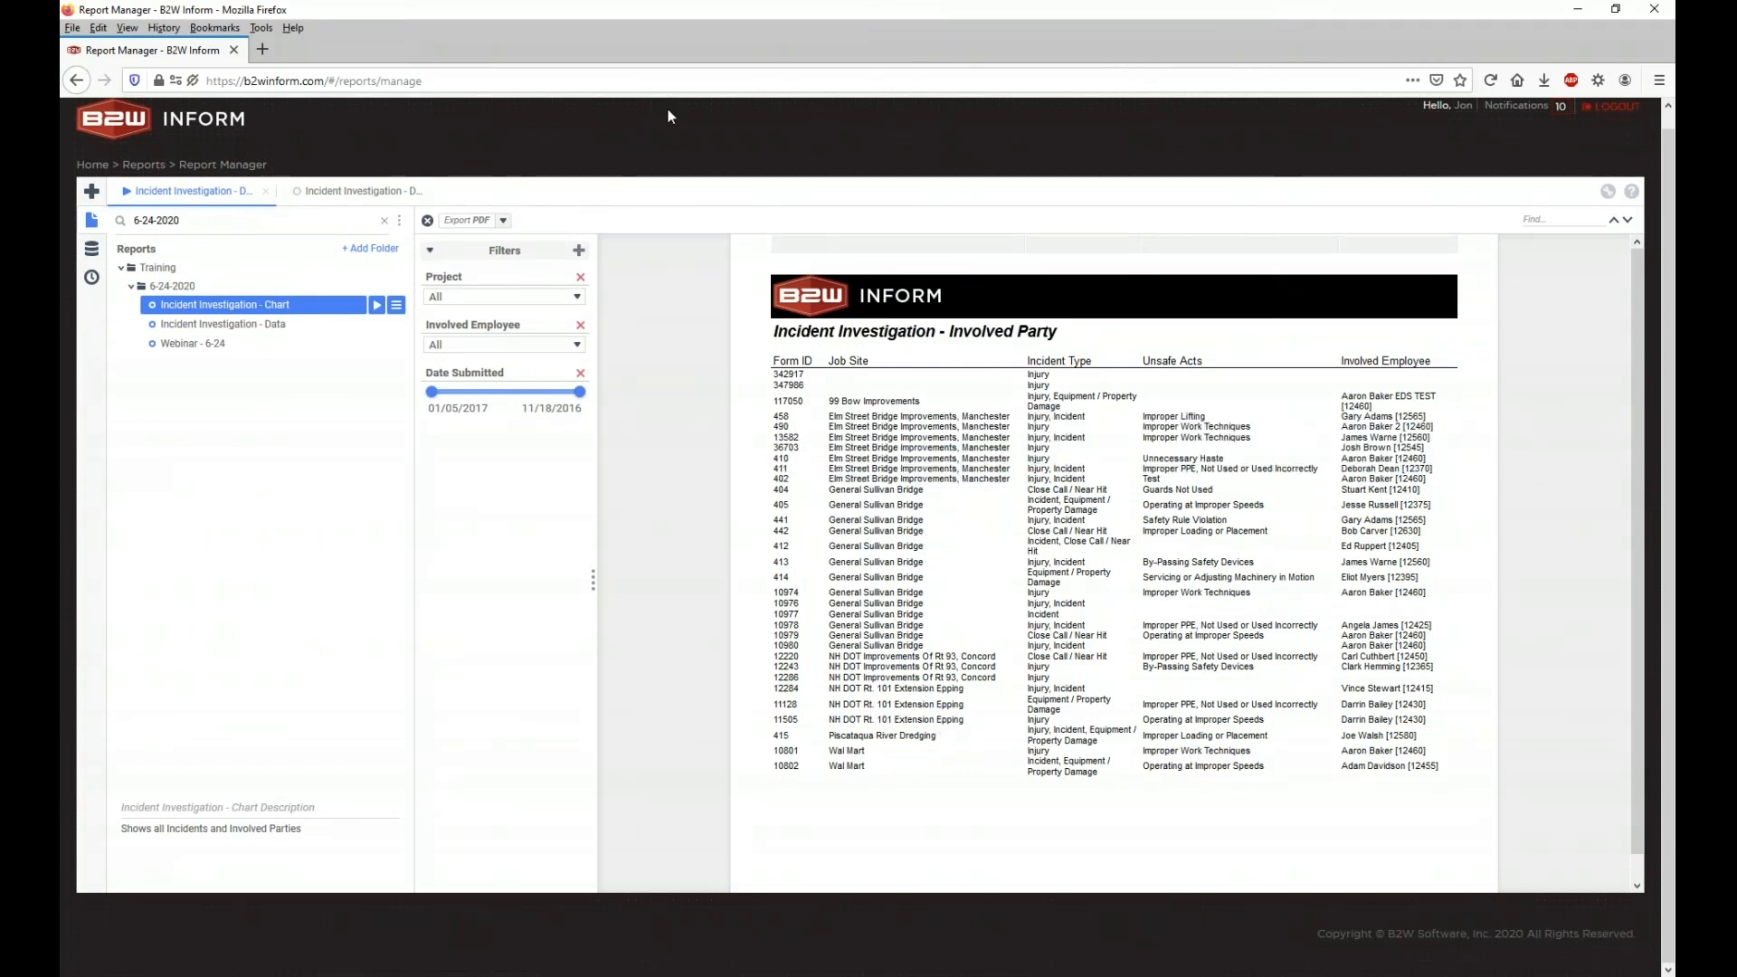
drag(833, 424, 994, 474)
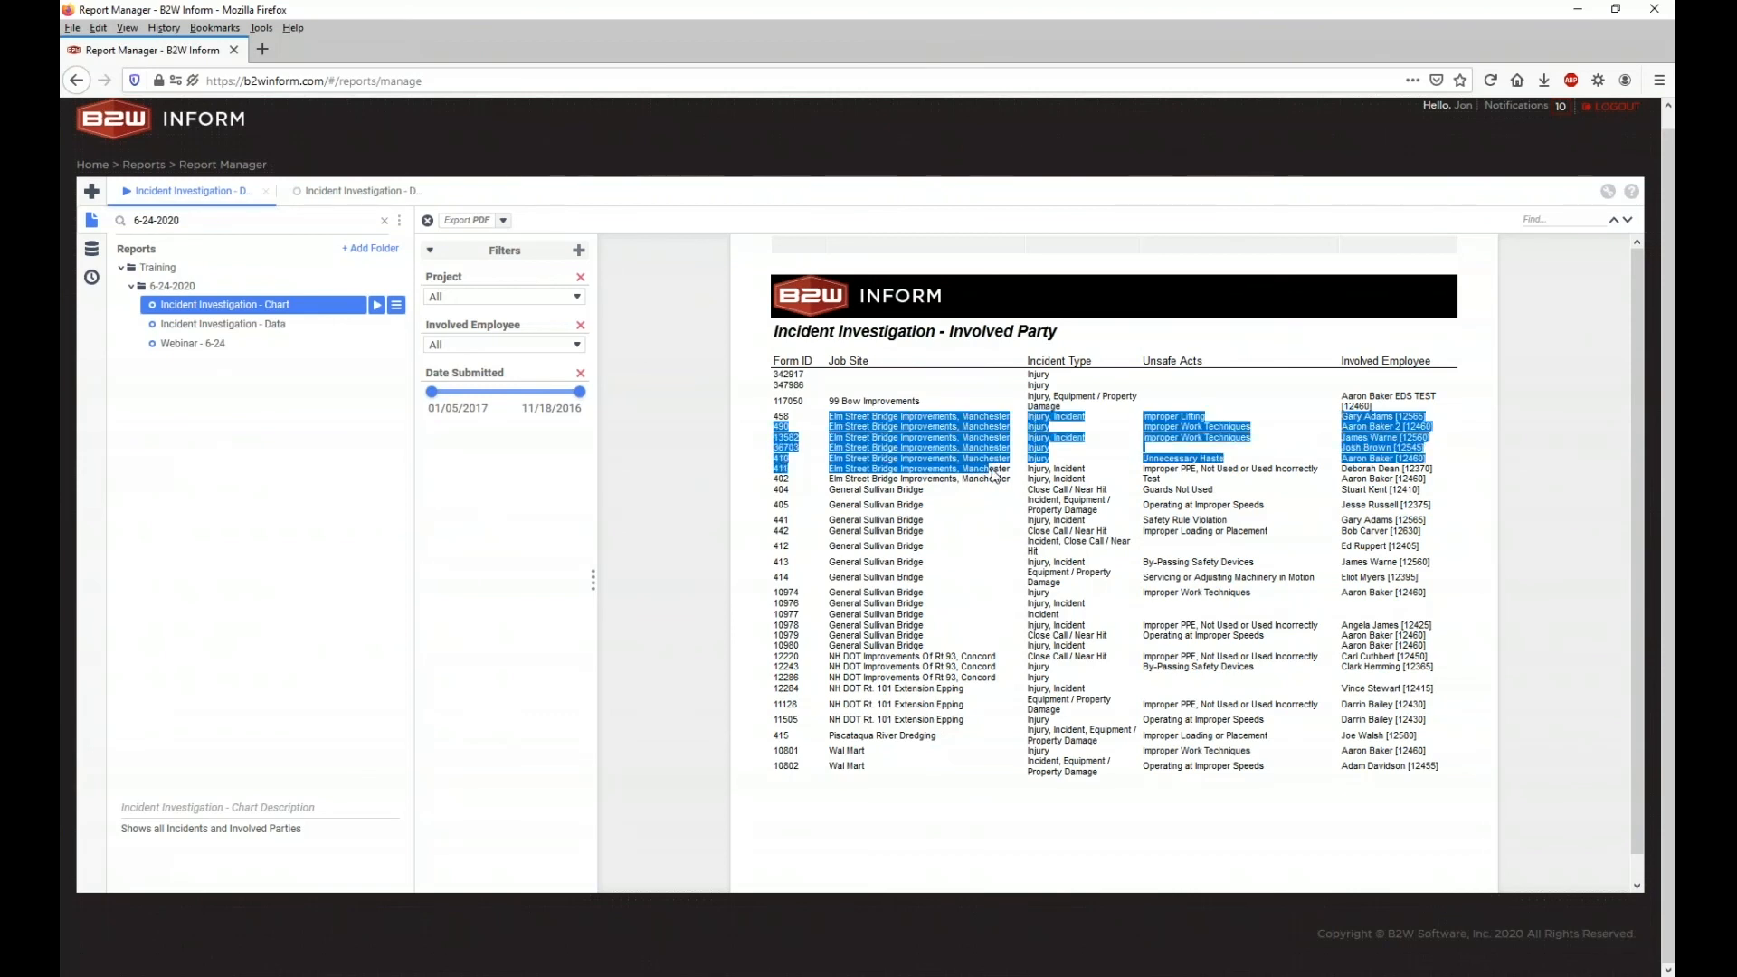
click(996, 474)
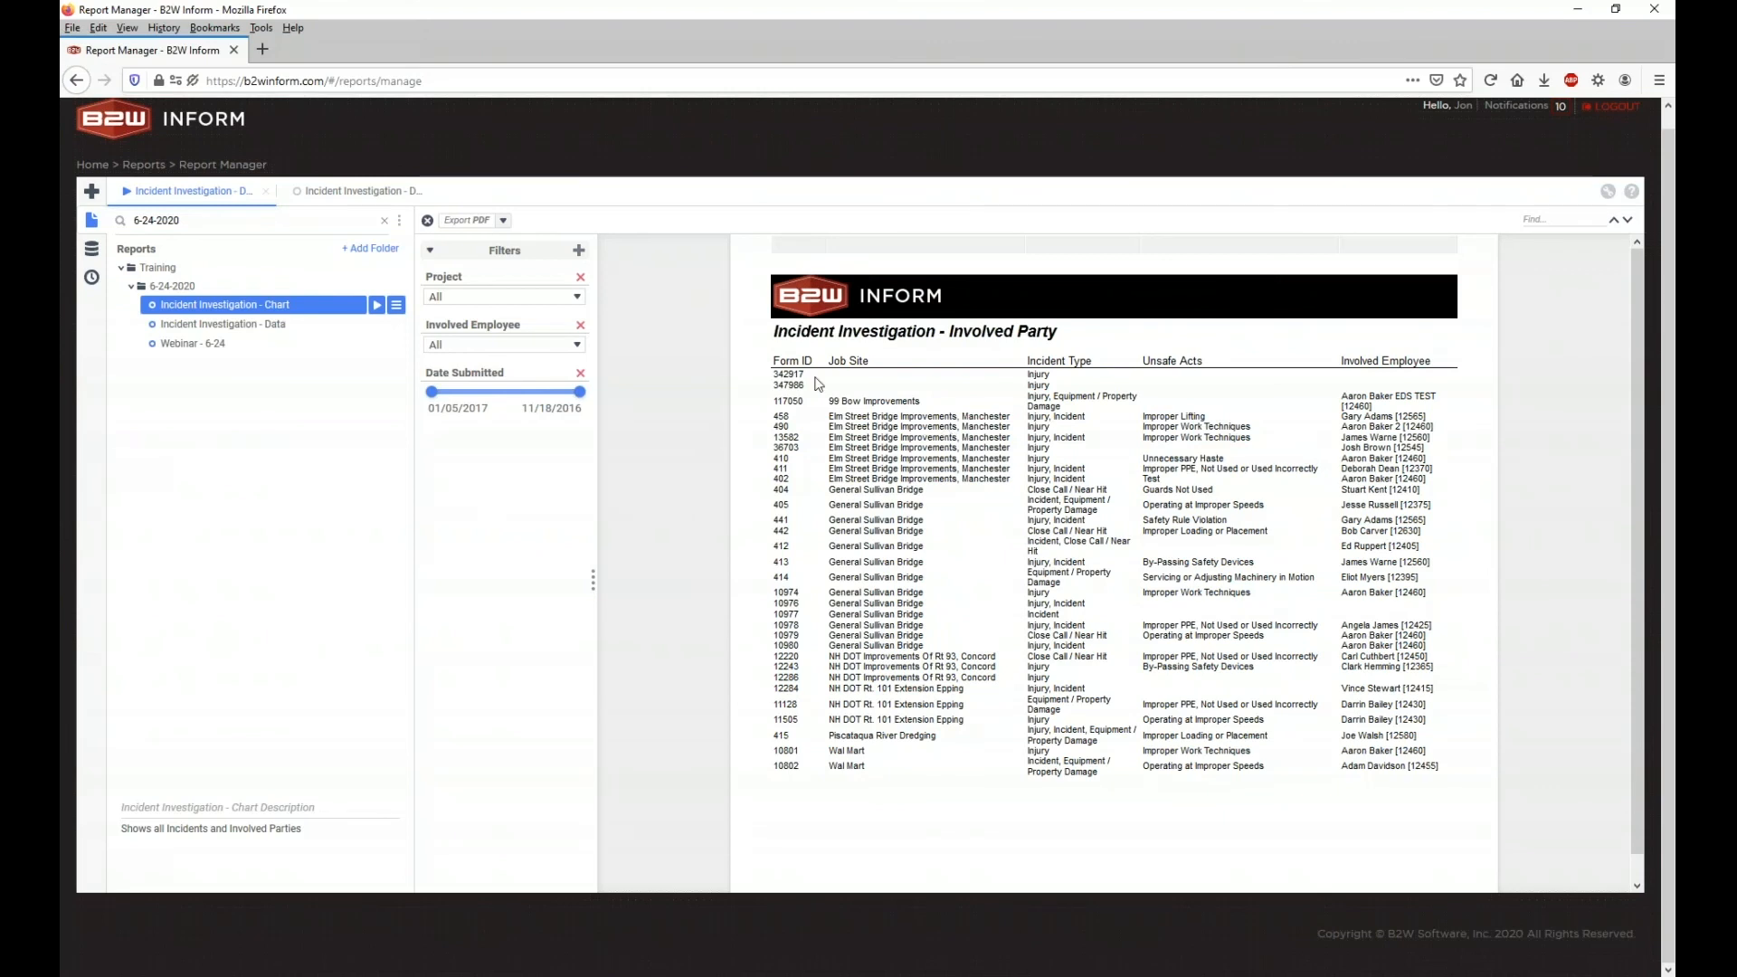
click(352, 190)
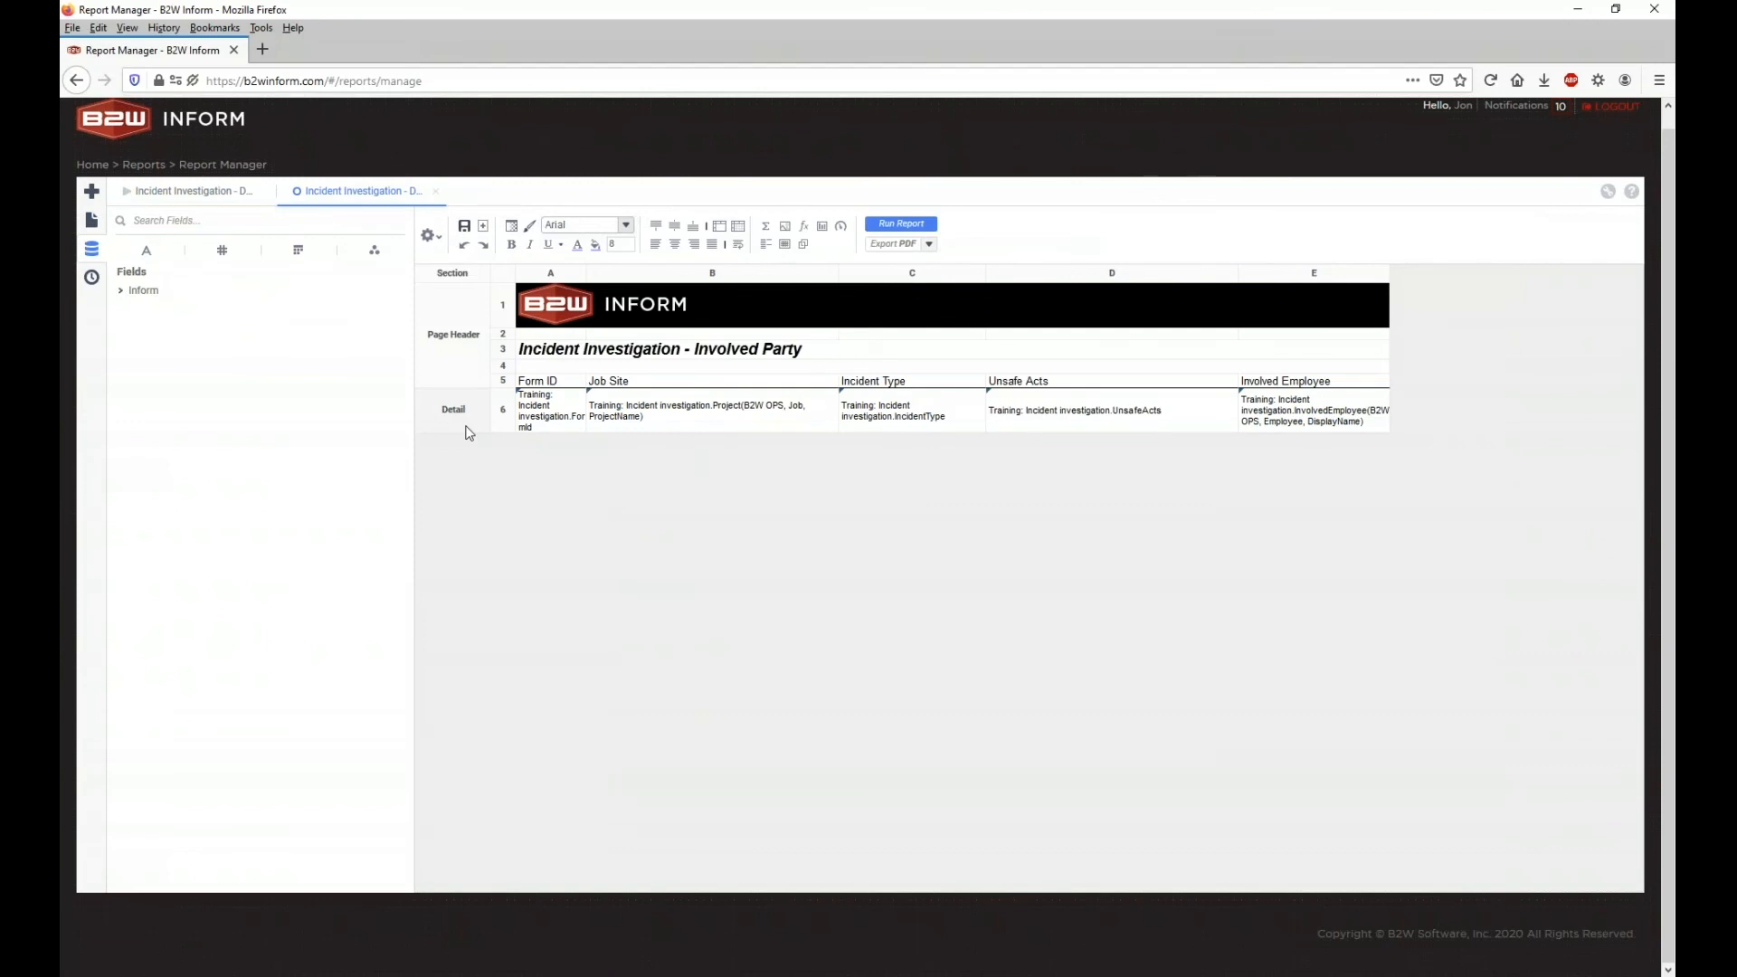
Step: Add a group header section breaking on Training: Incident Investigation.Project (B2W OPS, Job, ProjectName)
right_click(468, 431)
right_click(457, 324)
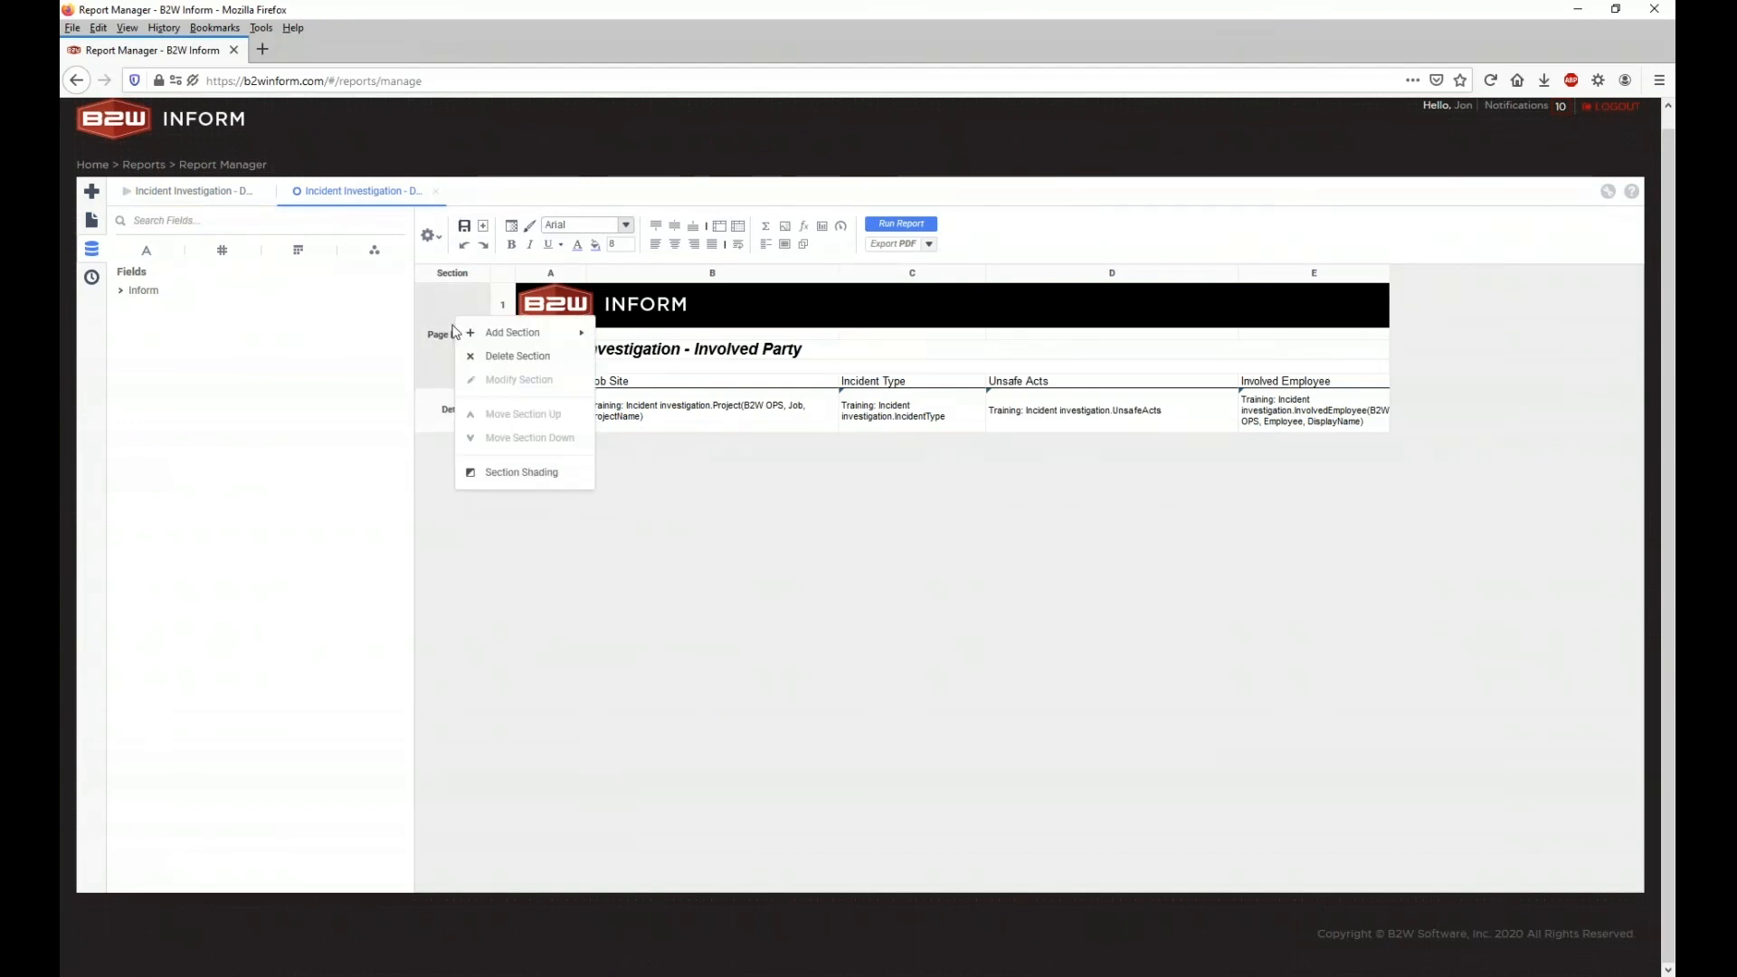
mouse_move(503, 343)
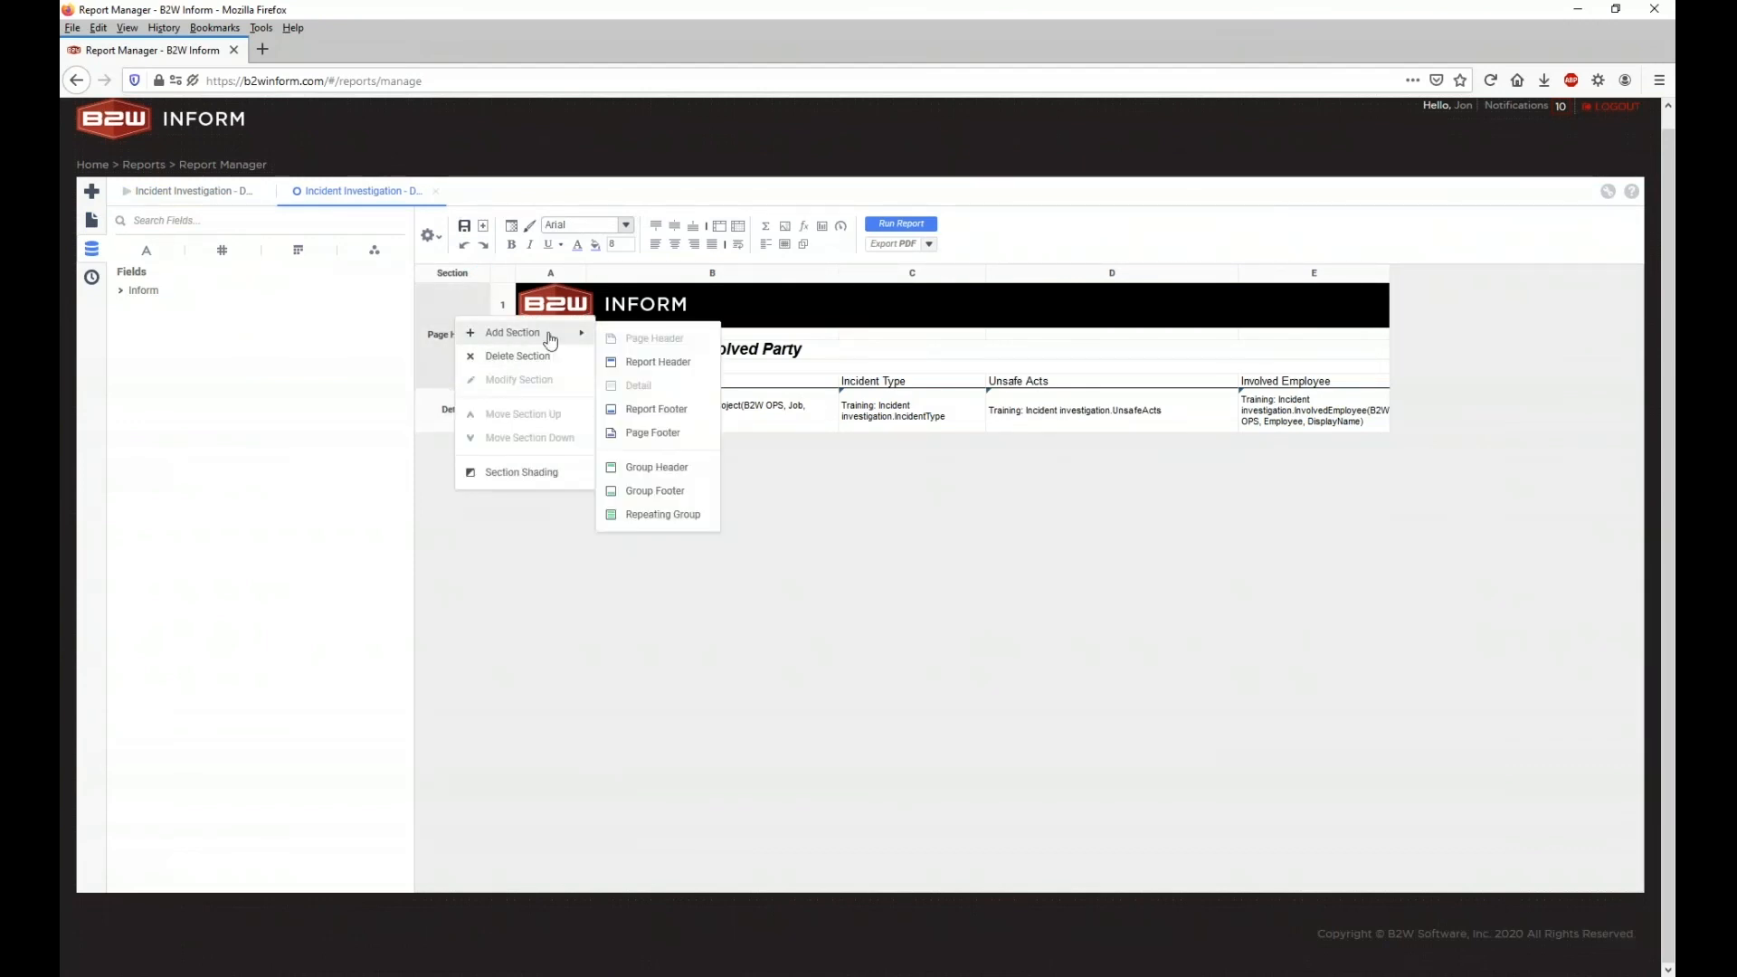
click(659, 467)
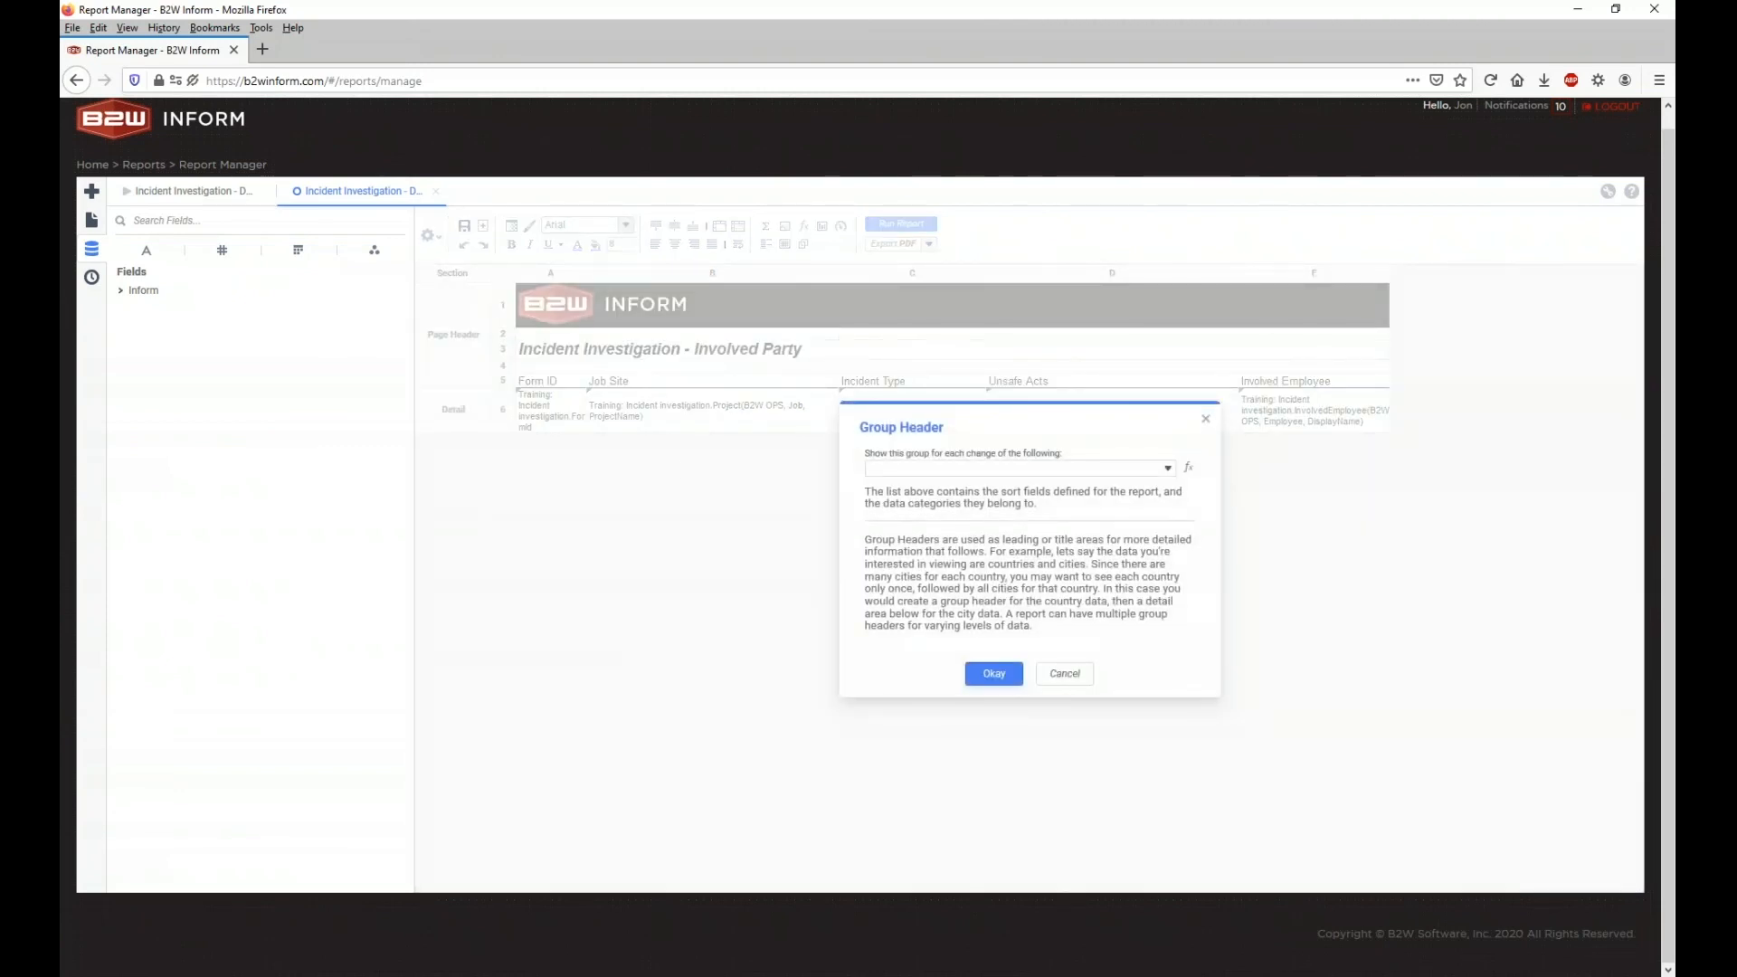
click(1077, 469)
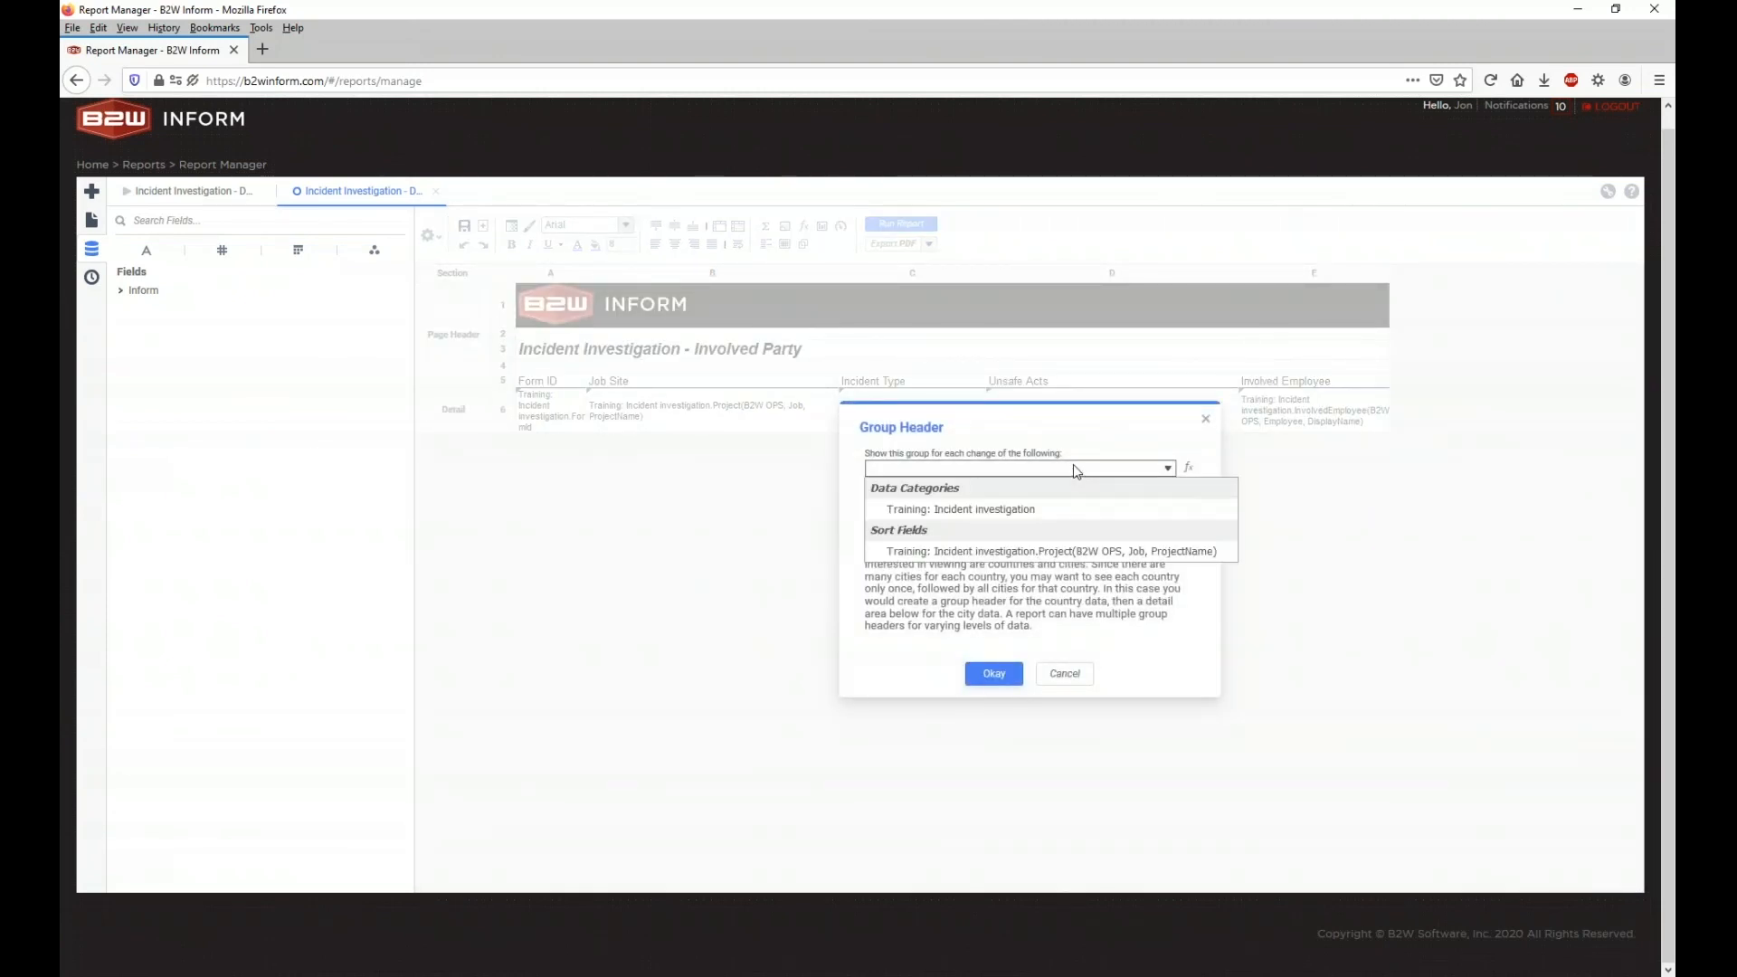
click(1073, 464)
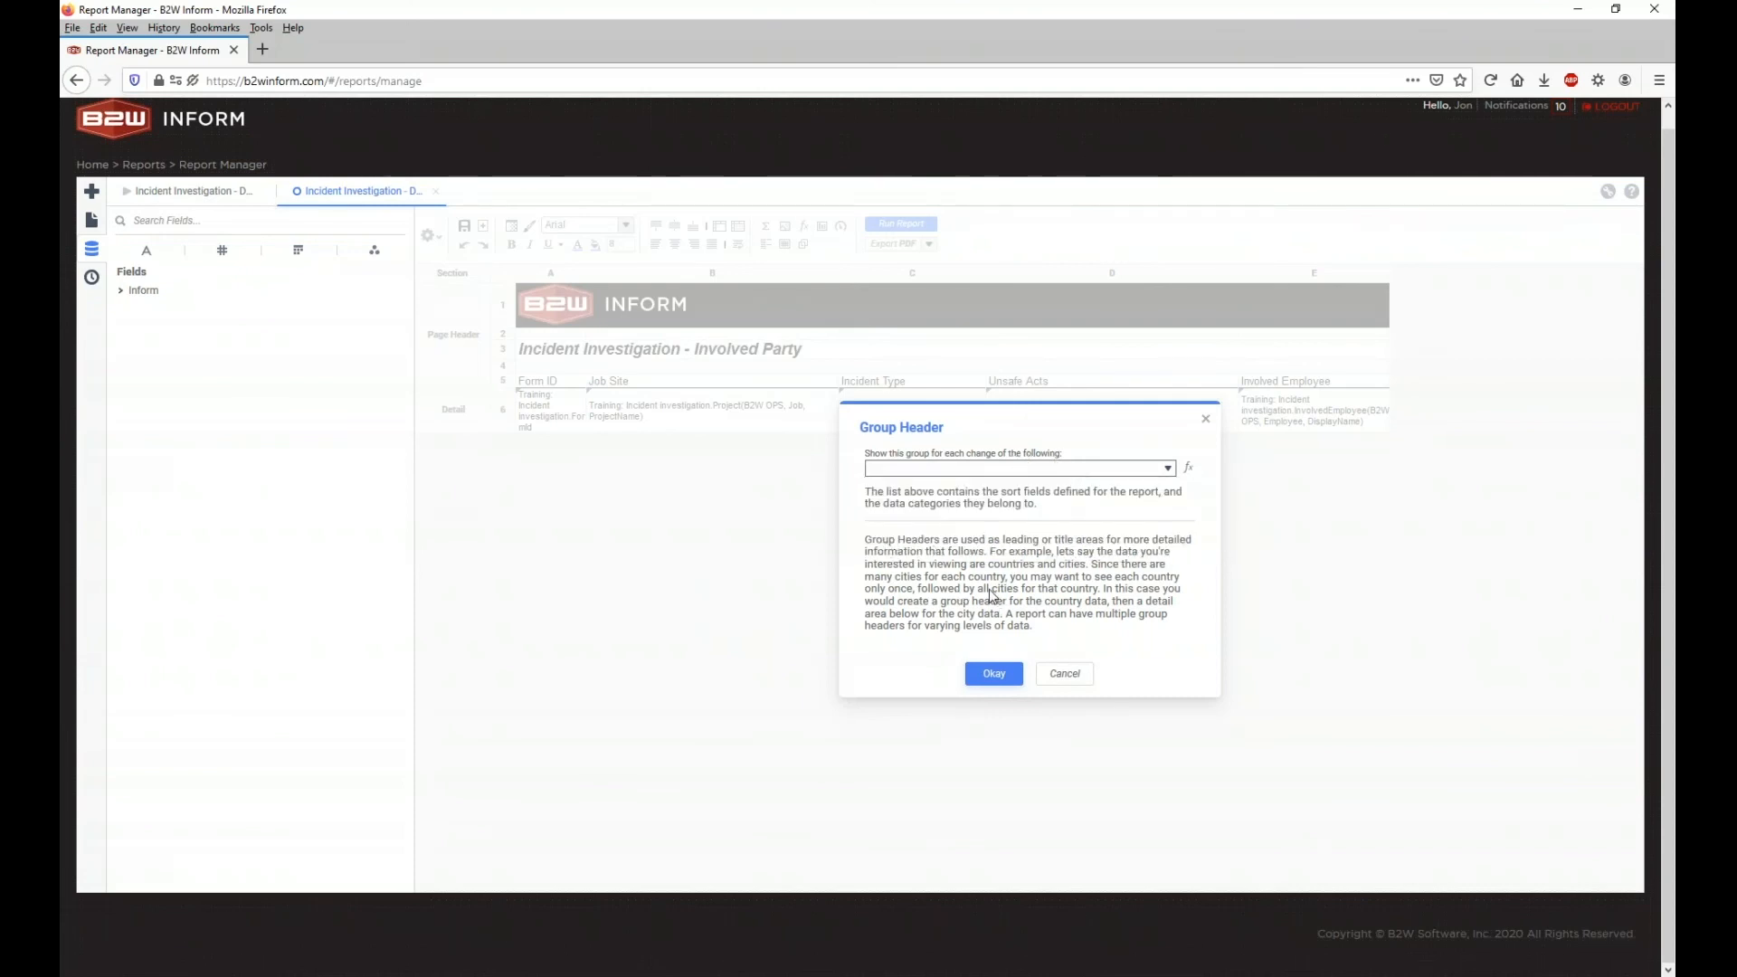
click(1018, 468)
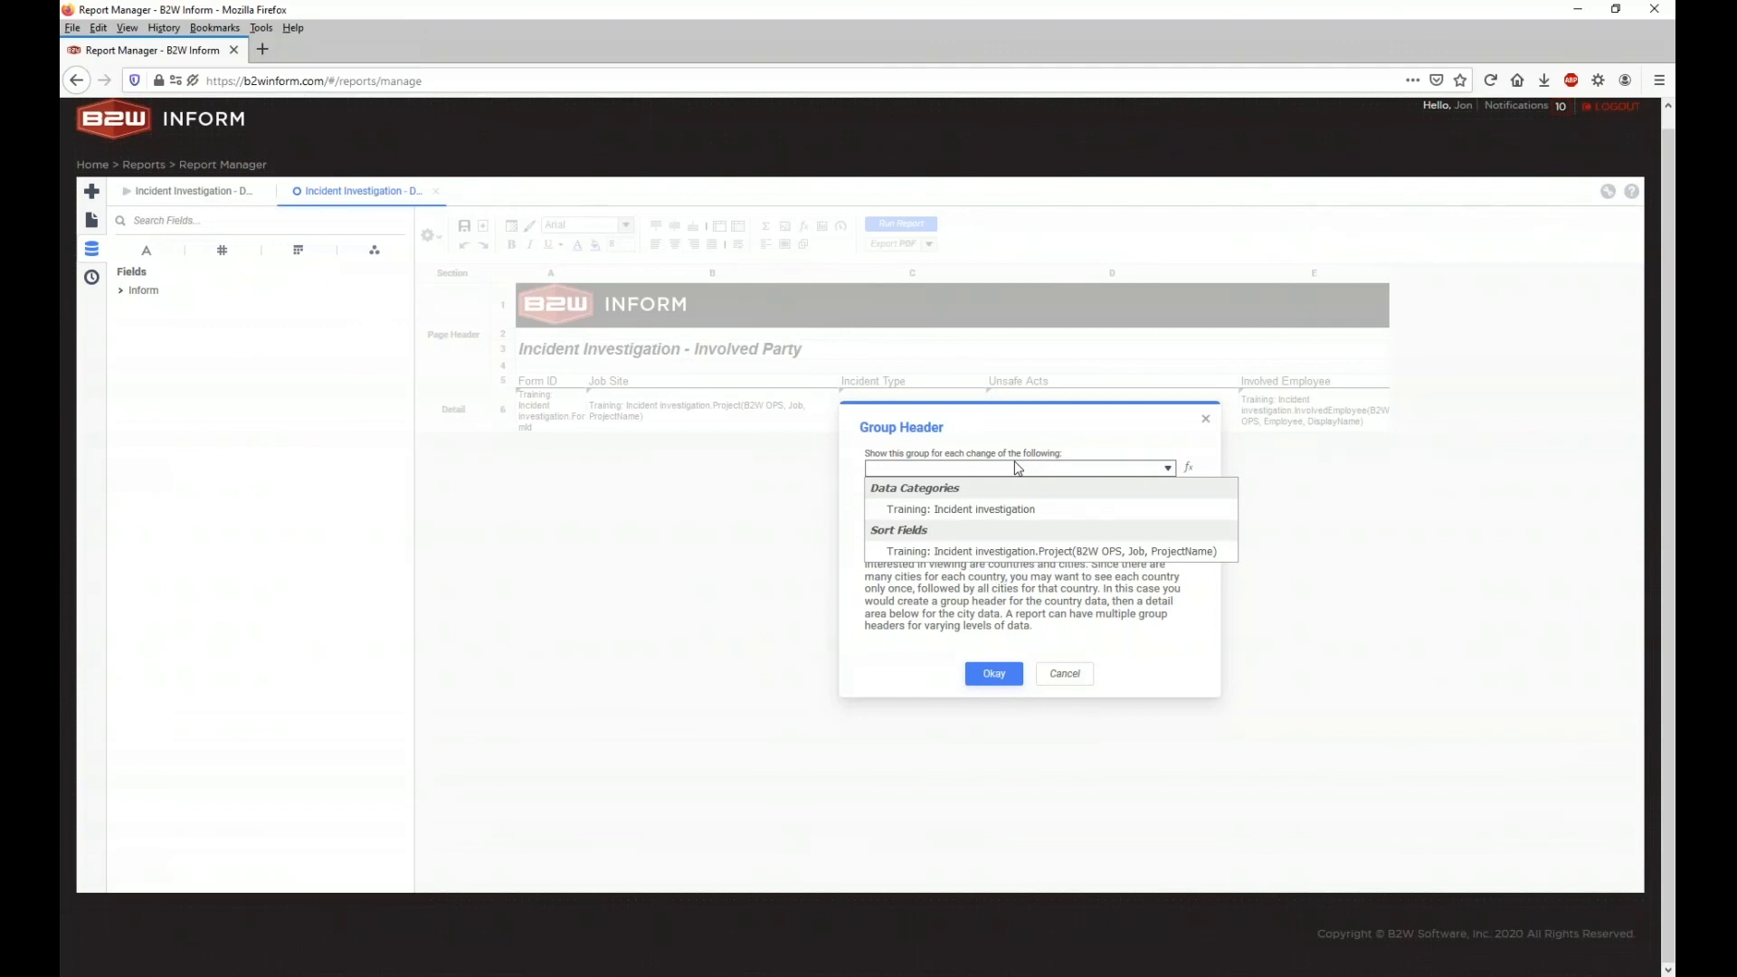
click(960, 551)
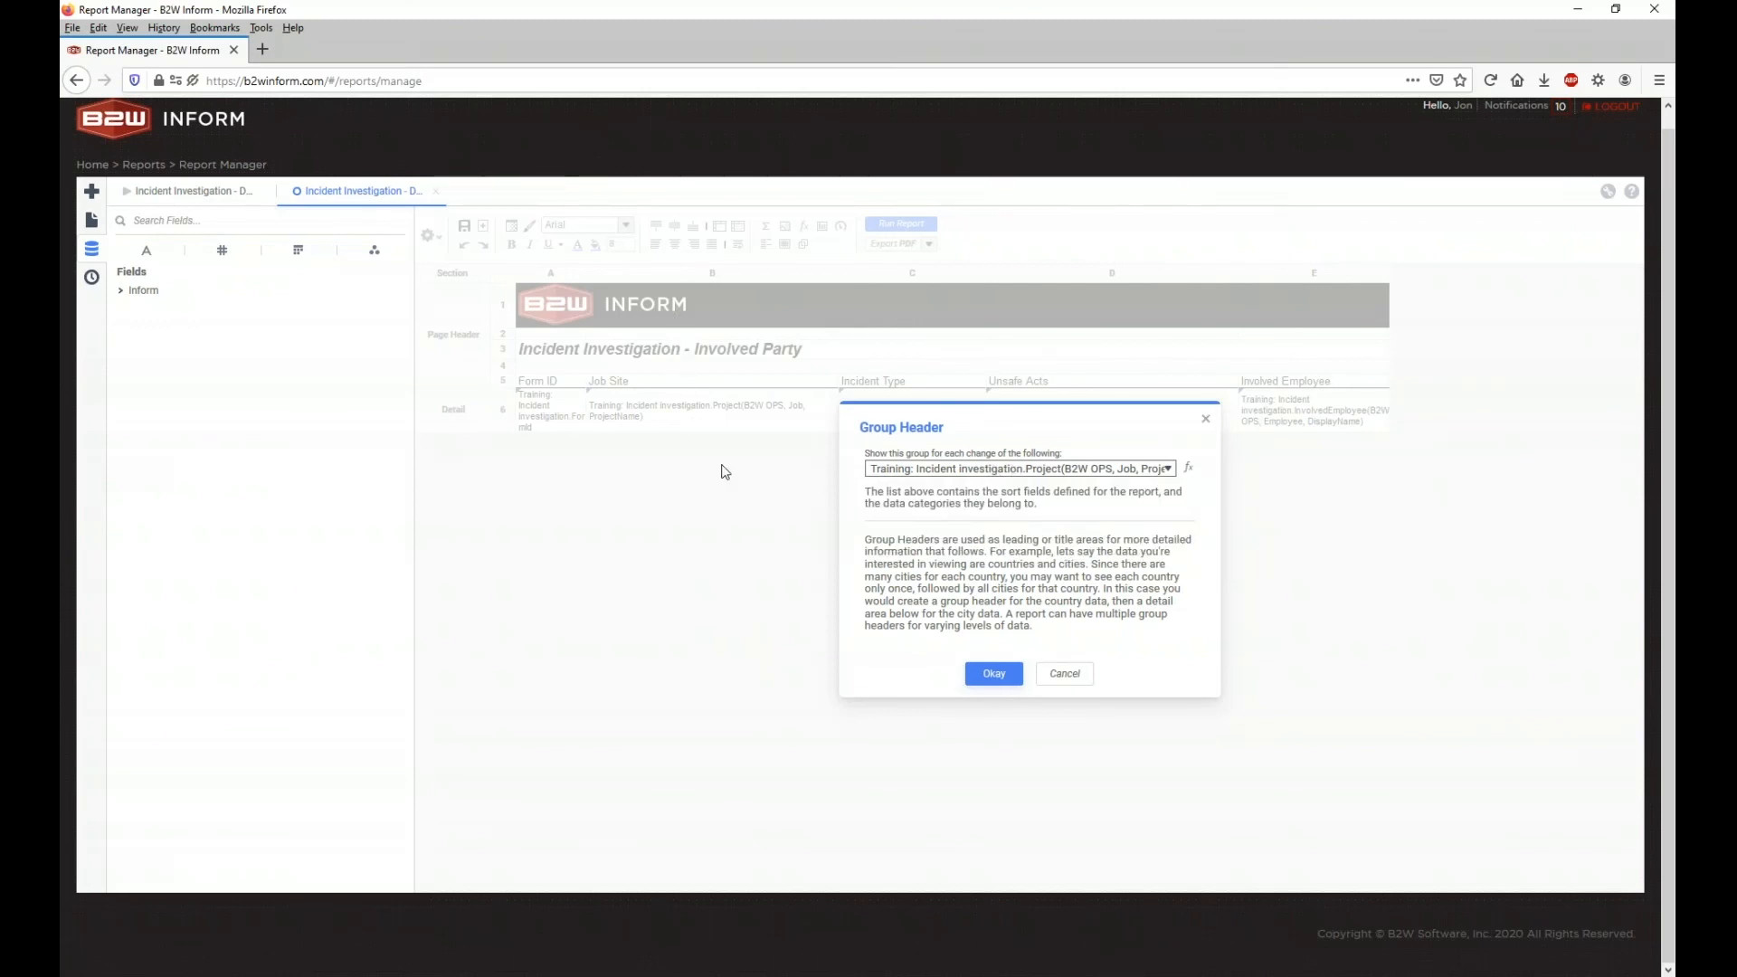
click(995, 675)
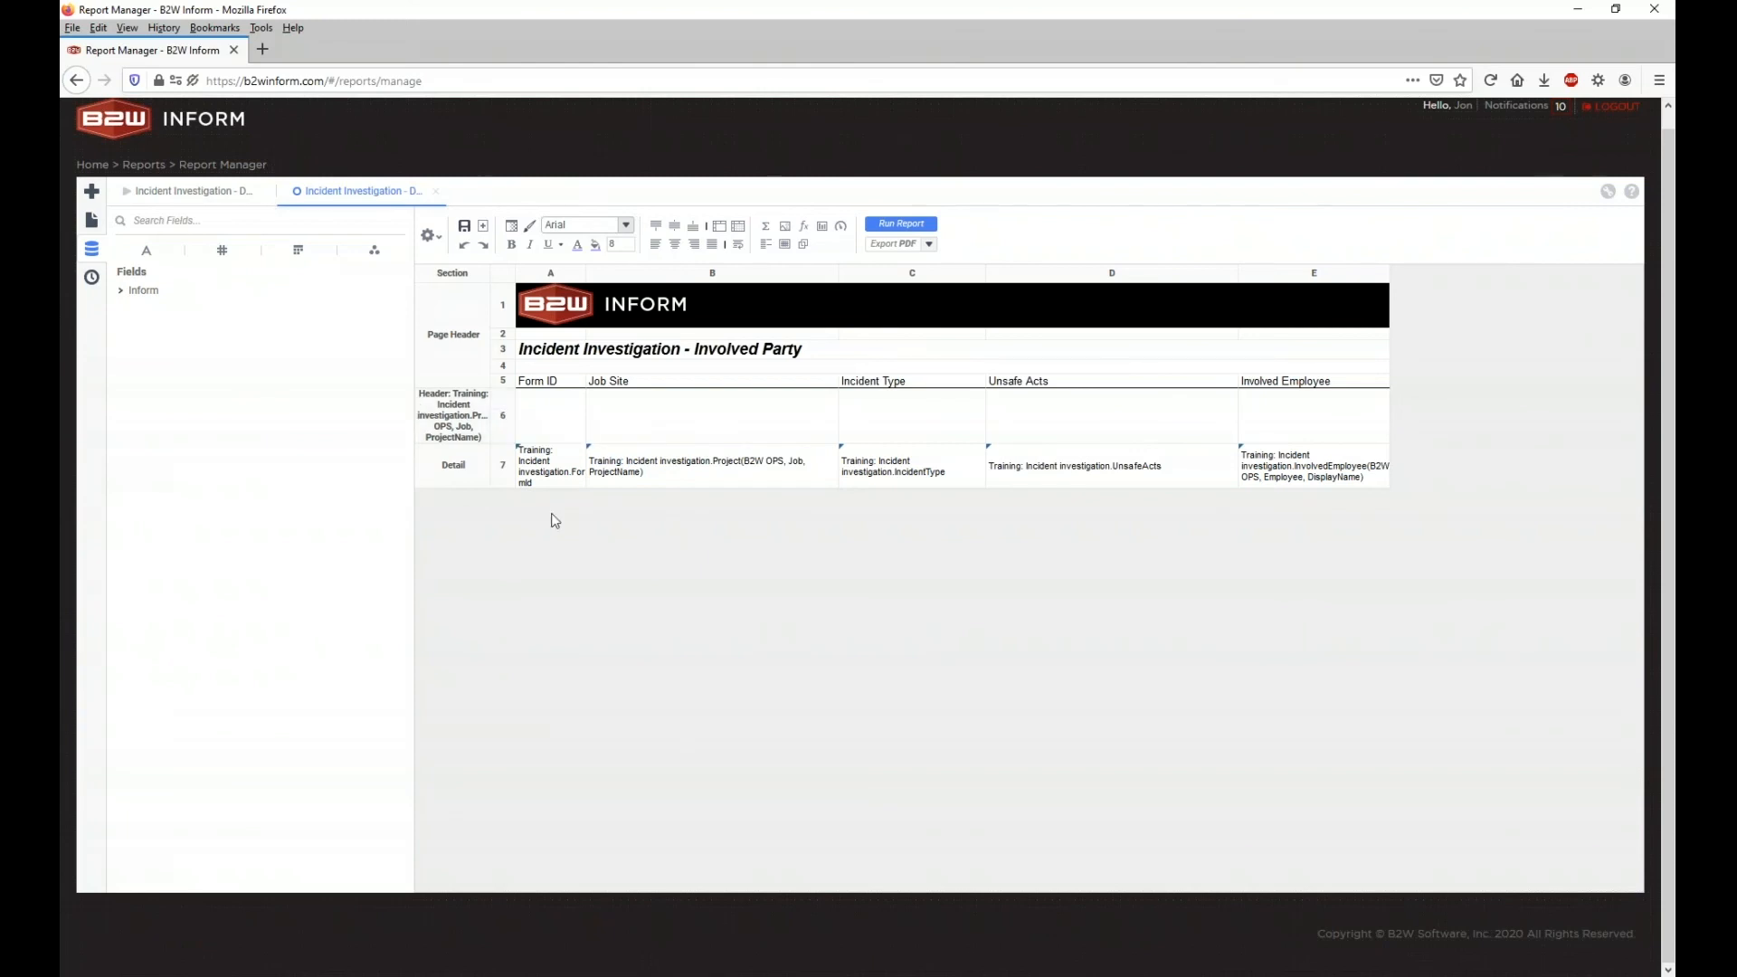
Step: Place the incident investigation Project field into group header cell A6
click(643, 478)
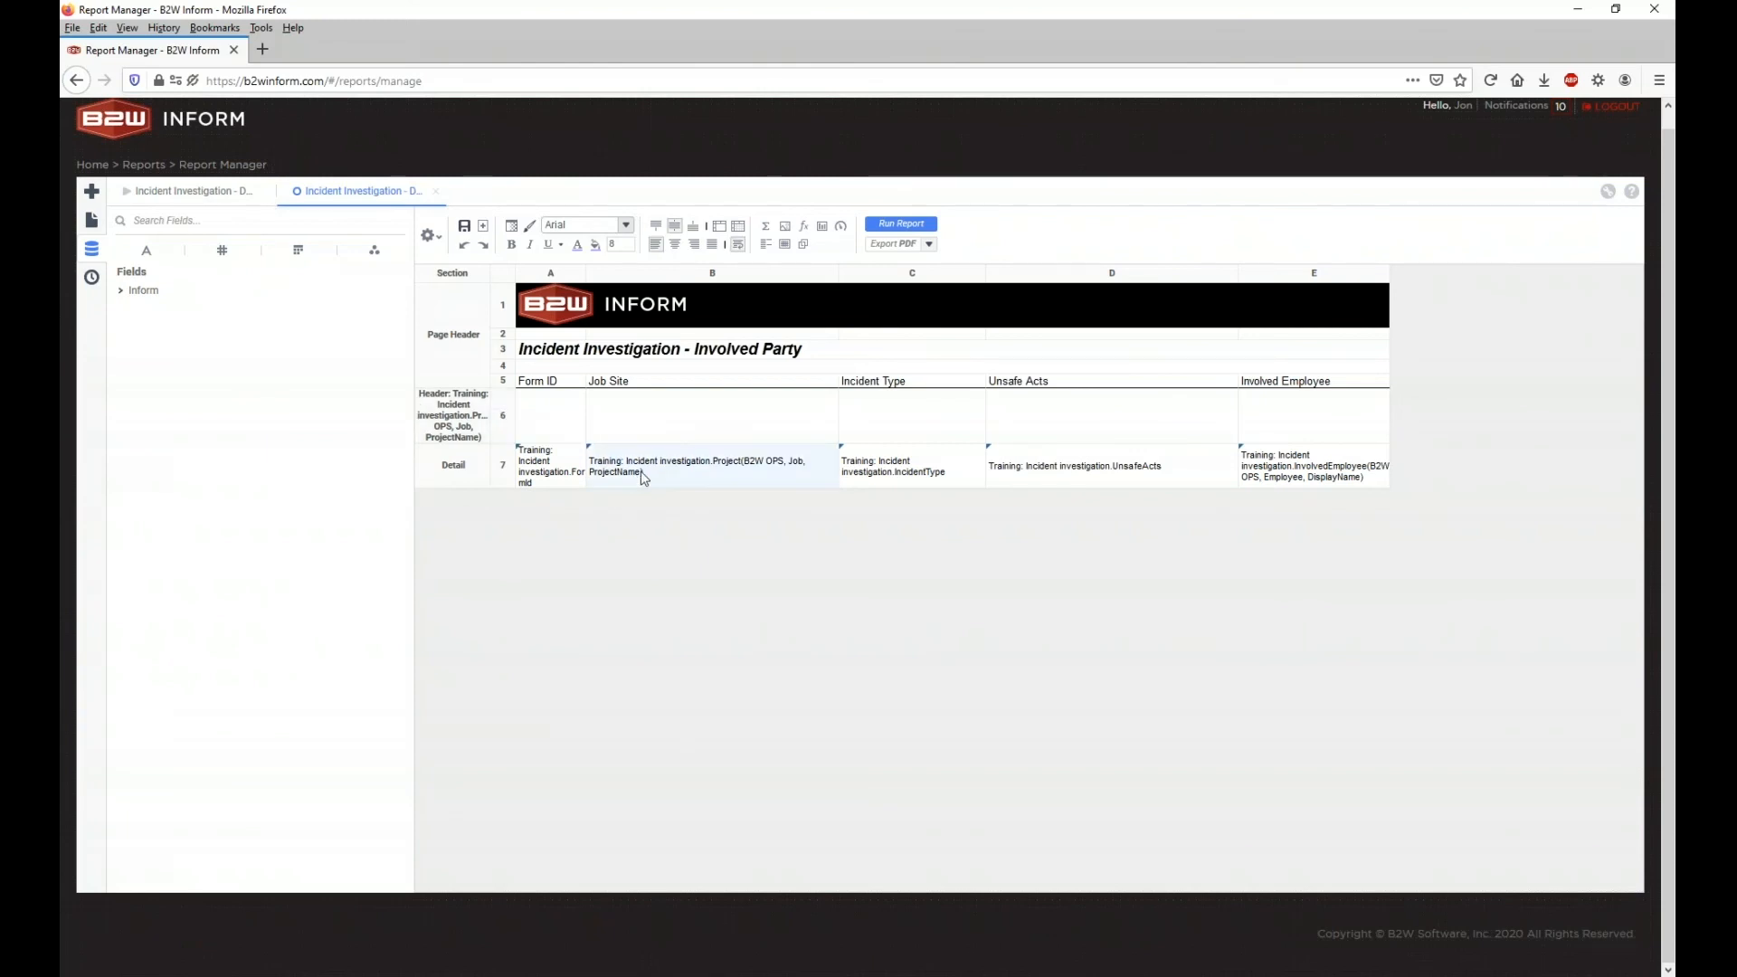
double_click(142, 289)
click(186, 312)
double_click(185, 312)
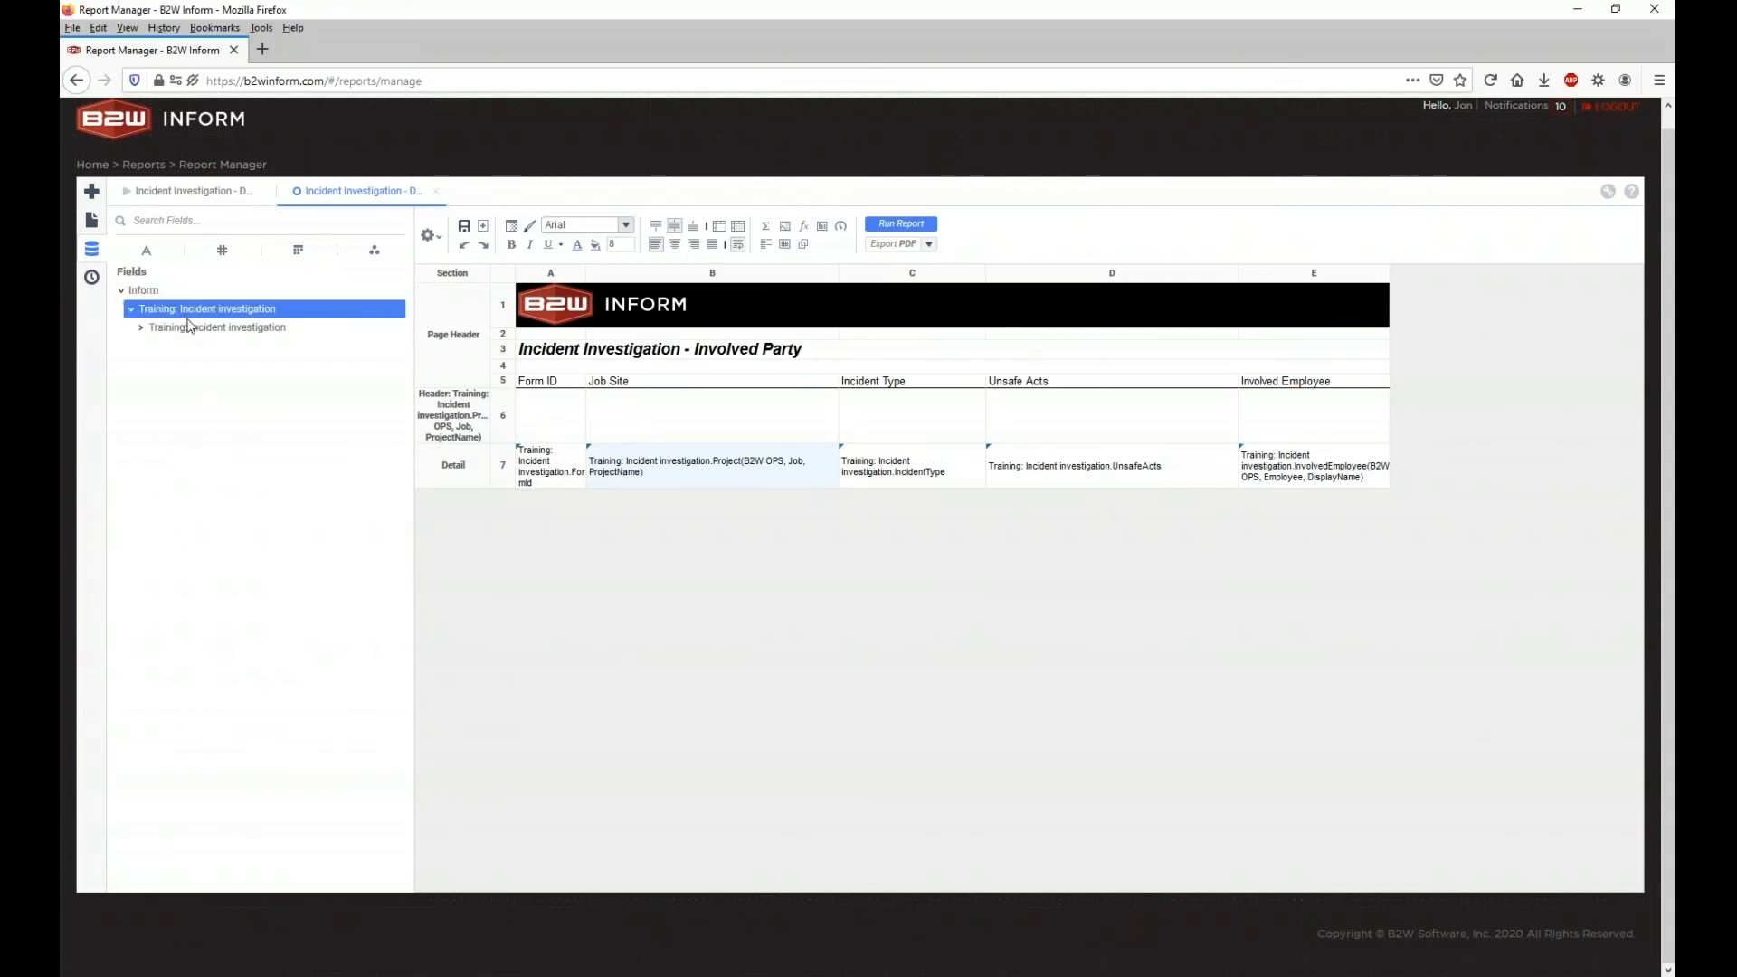
double_click(190, 327)
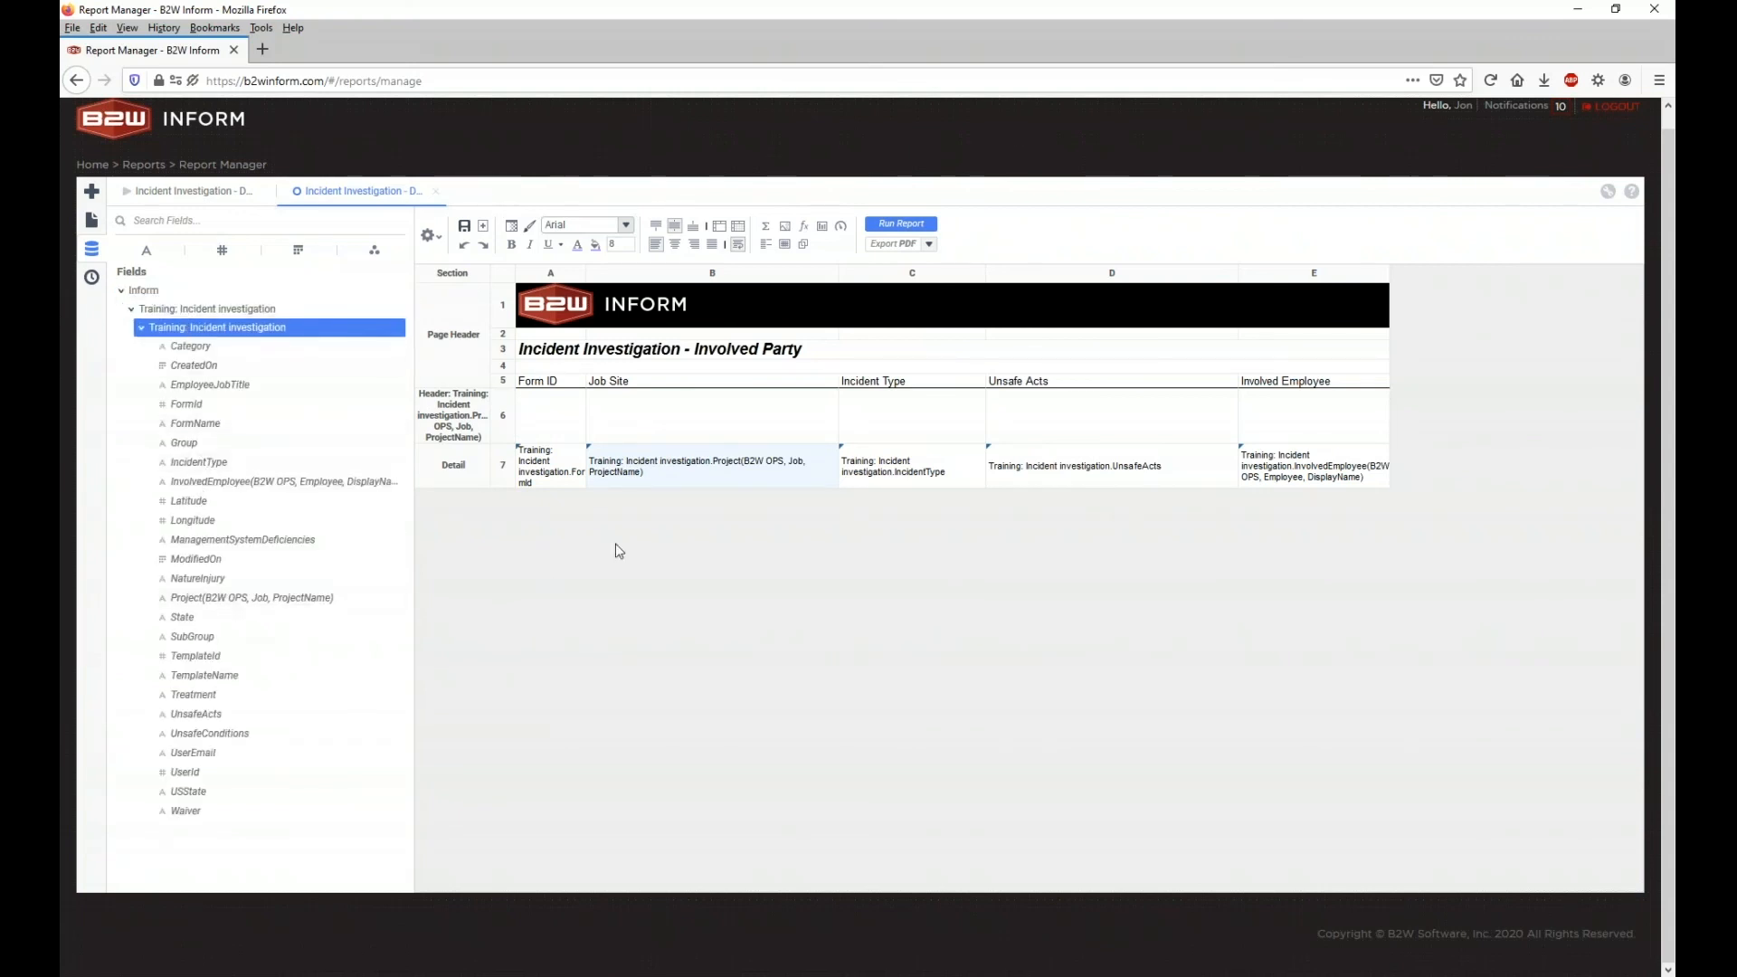
drag(362, 597, 529, 425)
Step: Merge A6:E6, fill it light grey, set 10-point text, and run the report
click(538, 428)
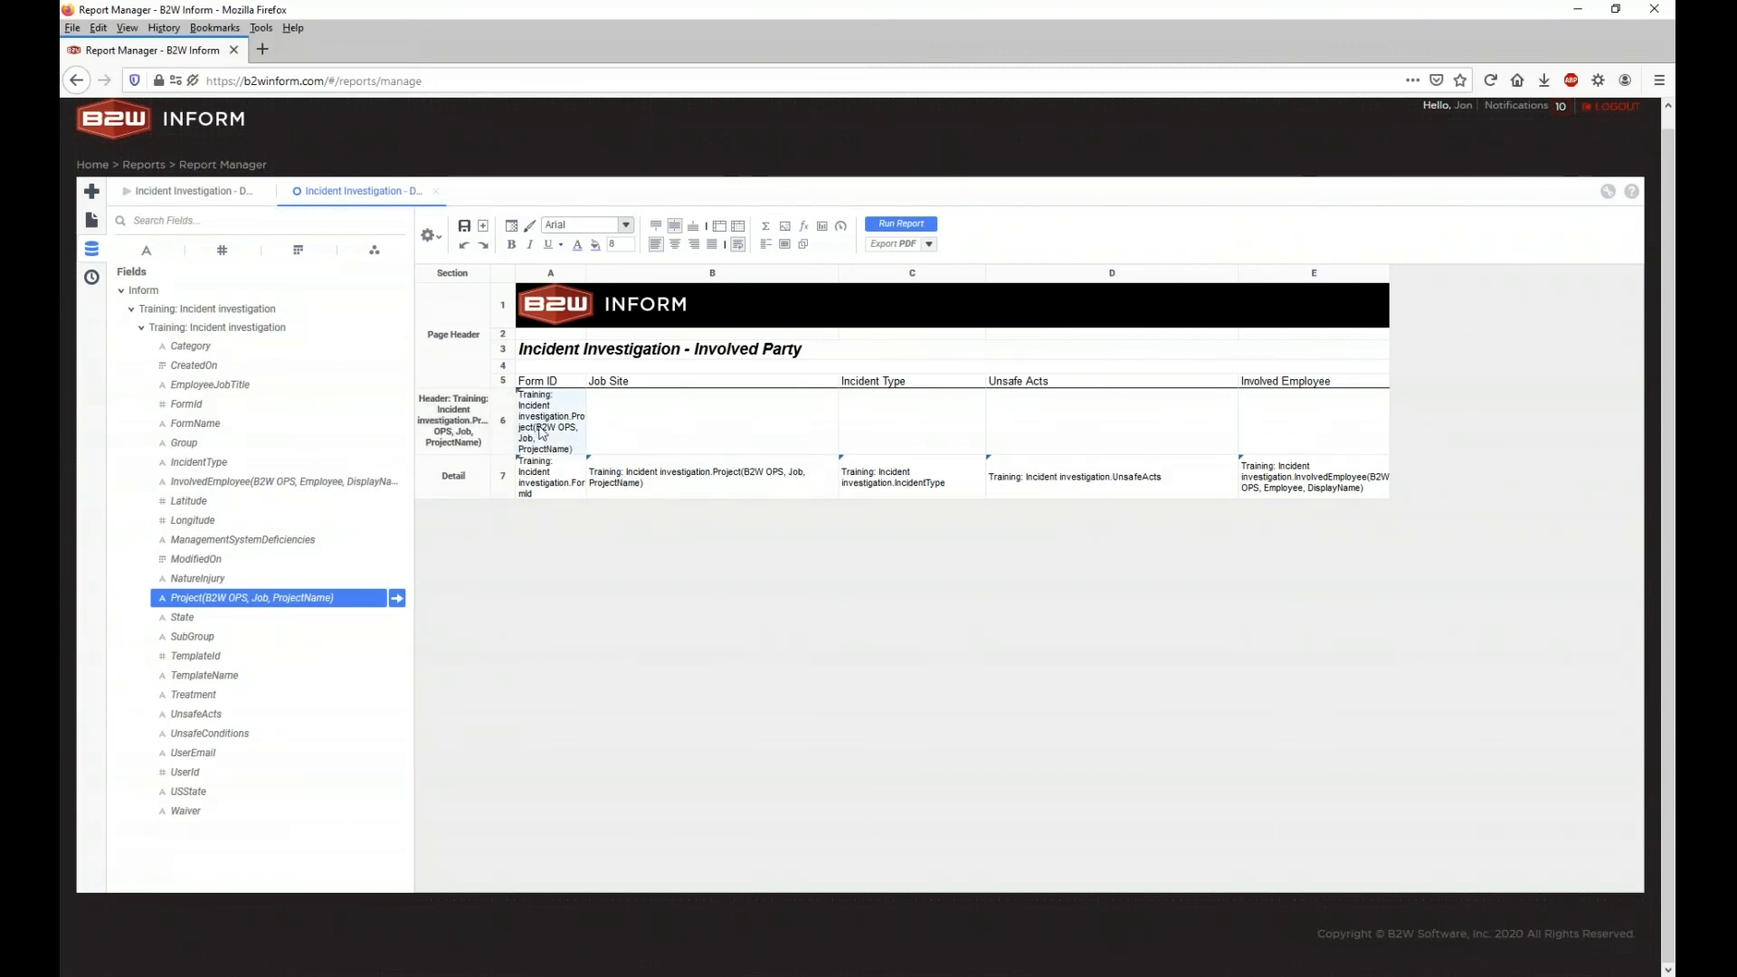
shift+click(1275, 428)
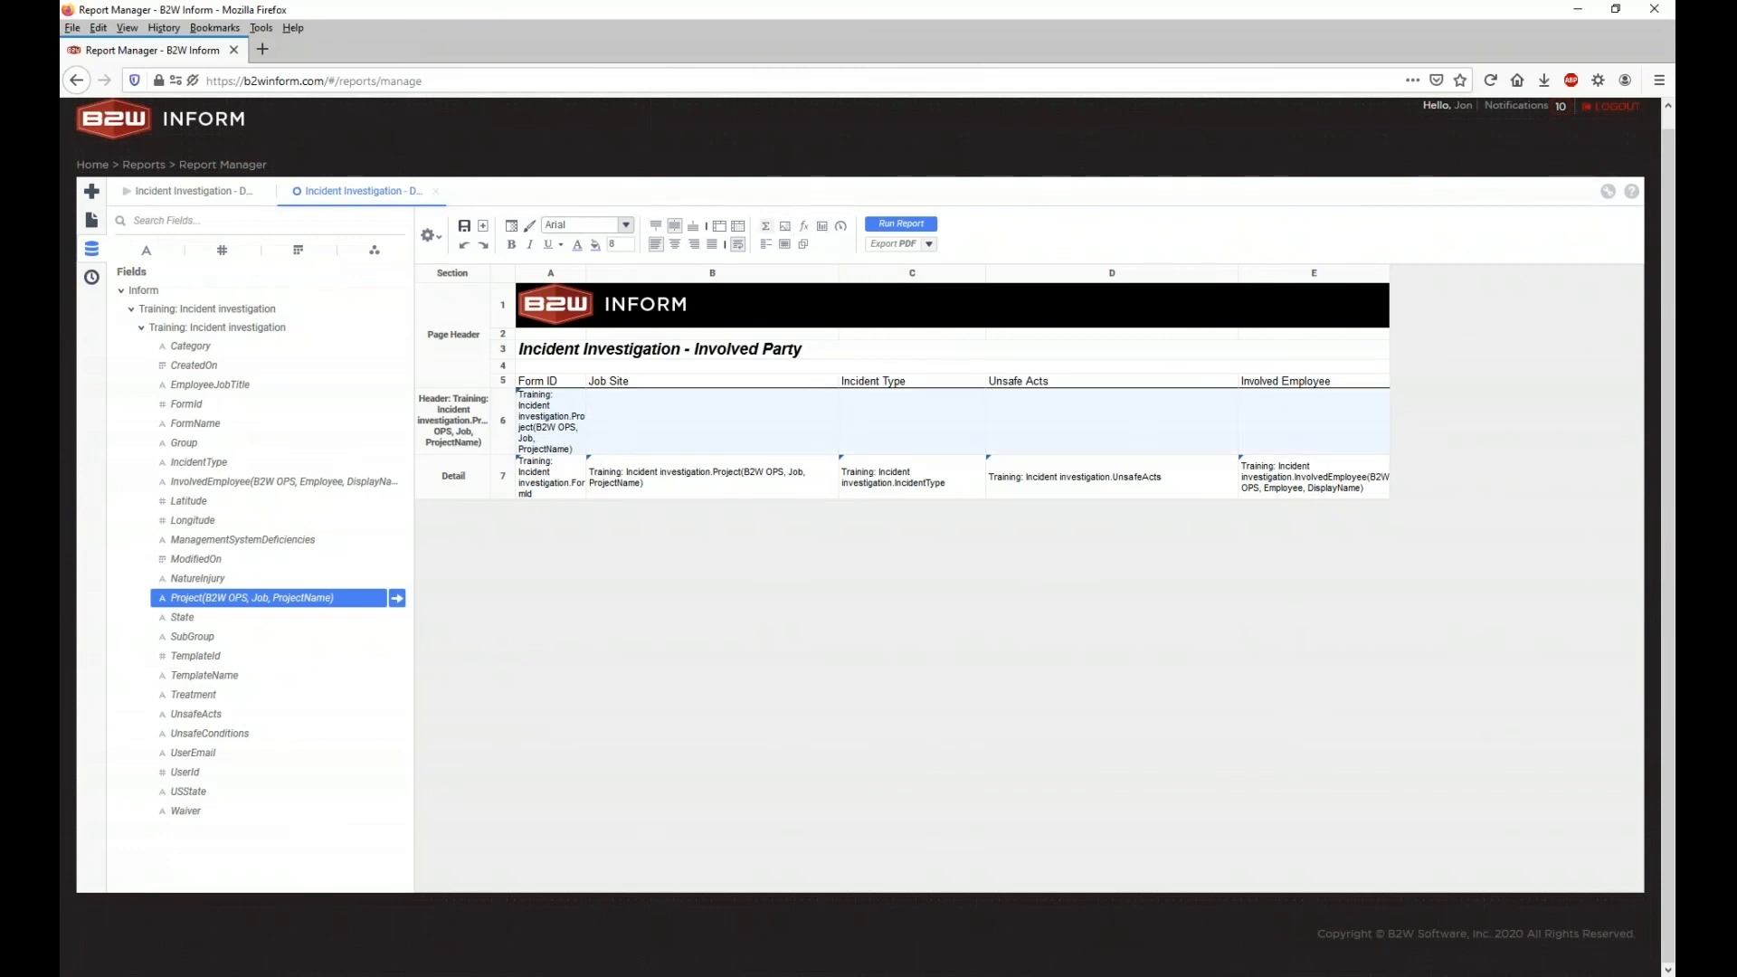
click(721, 237)
click(630, 421)
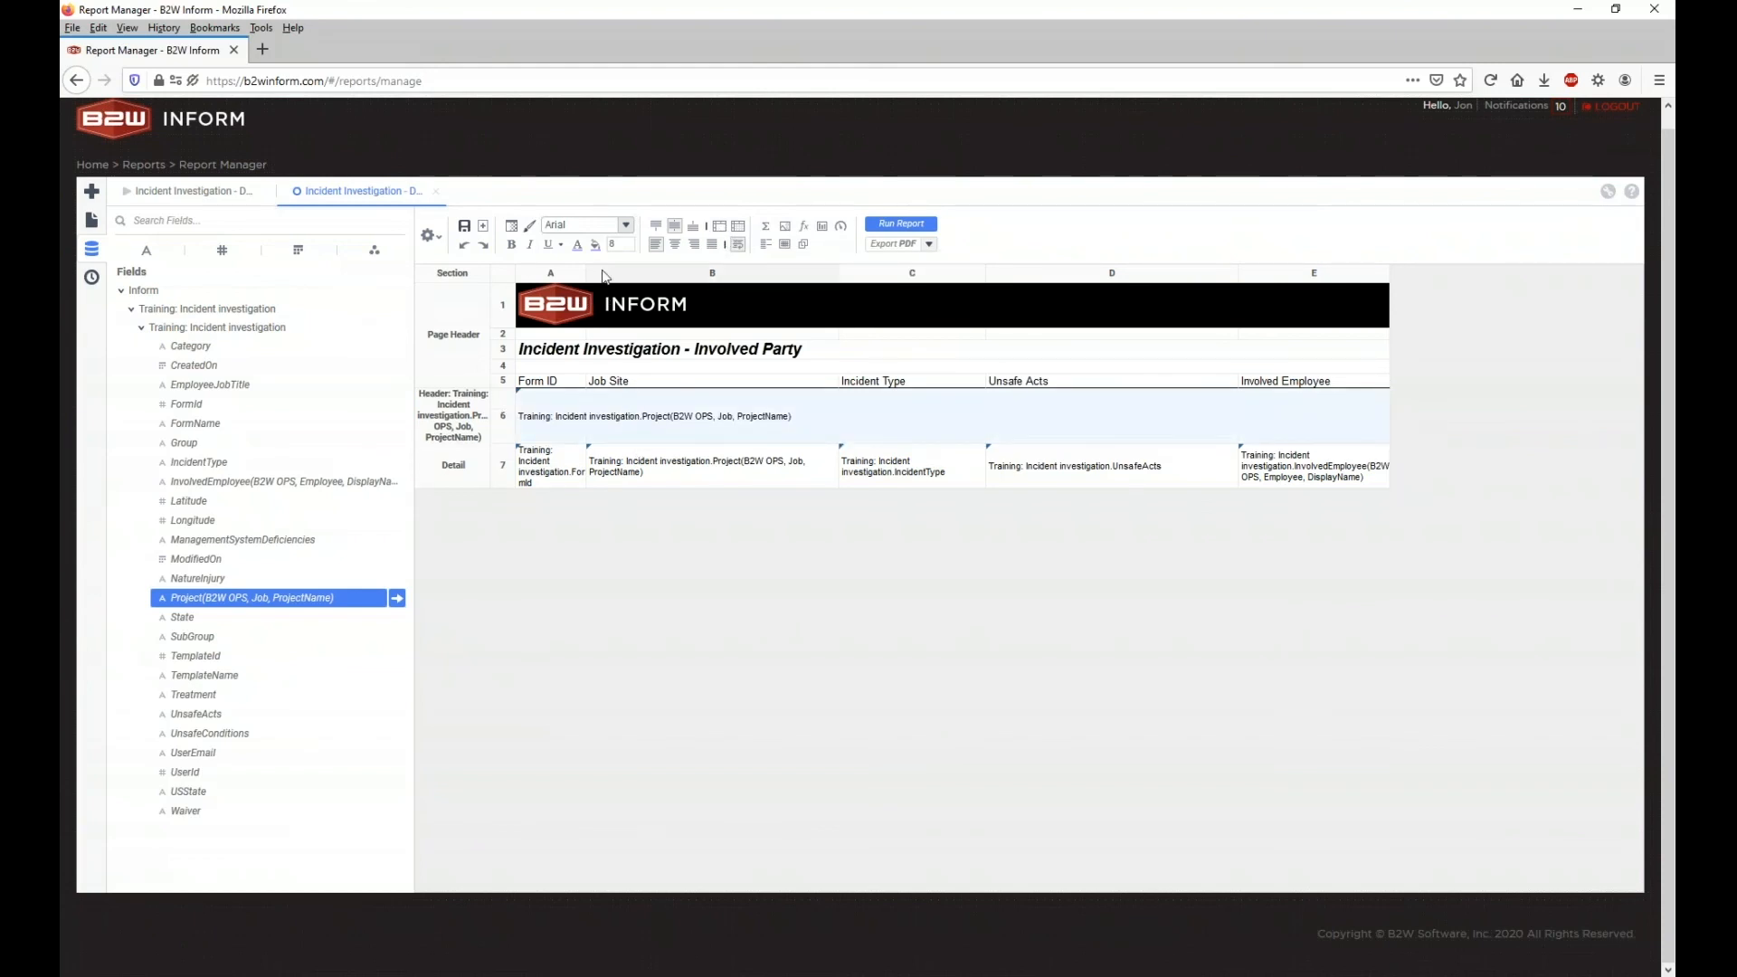
click(595, 244)
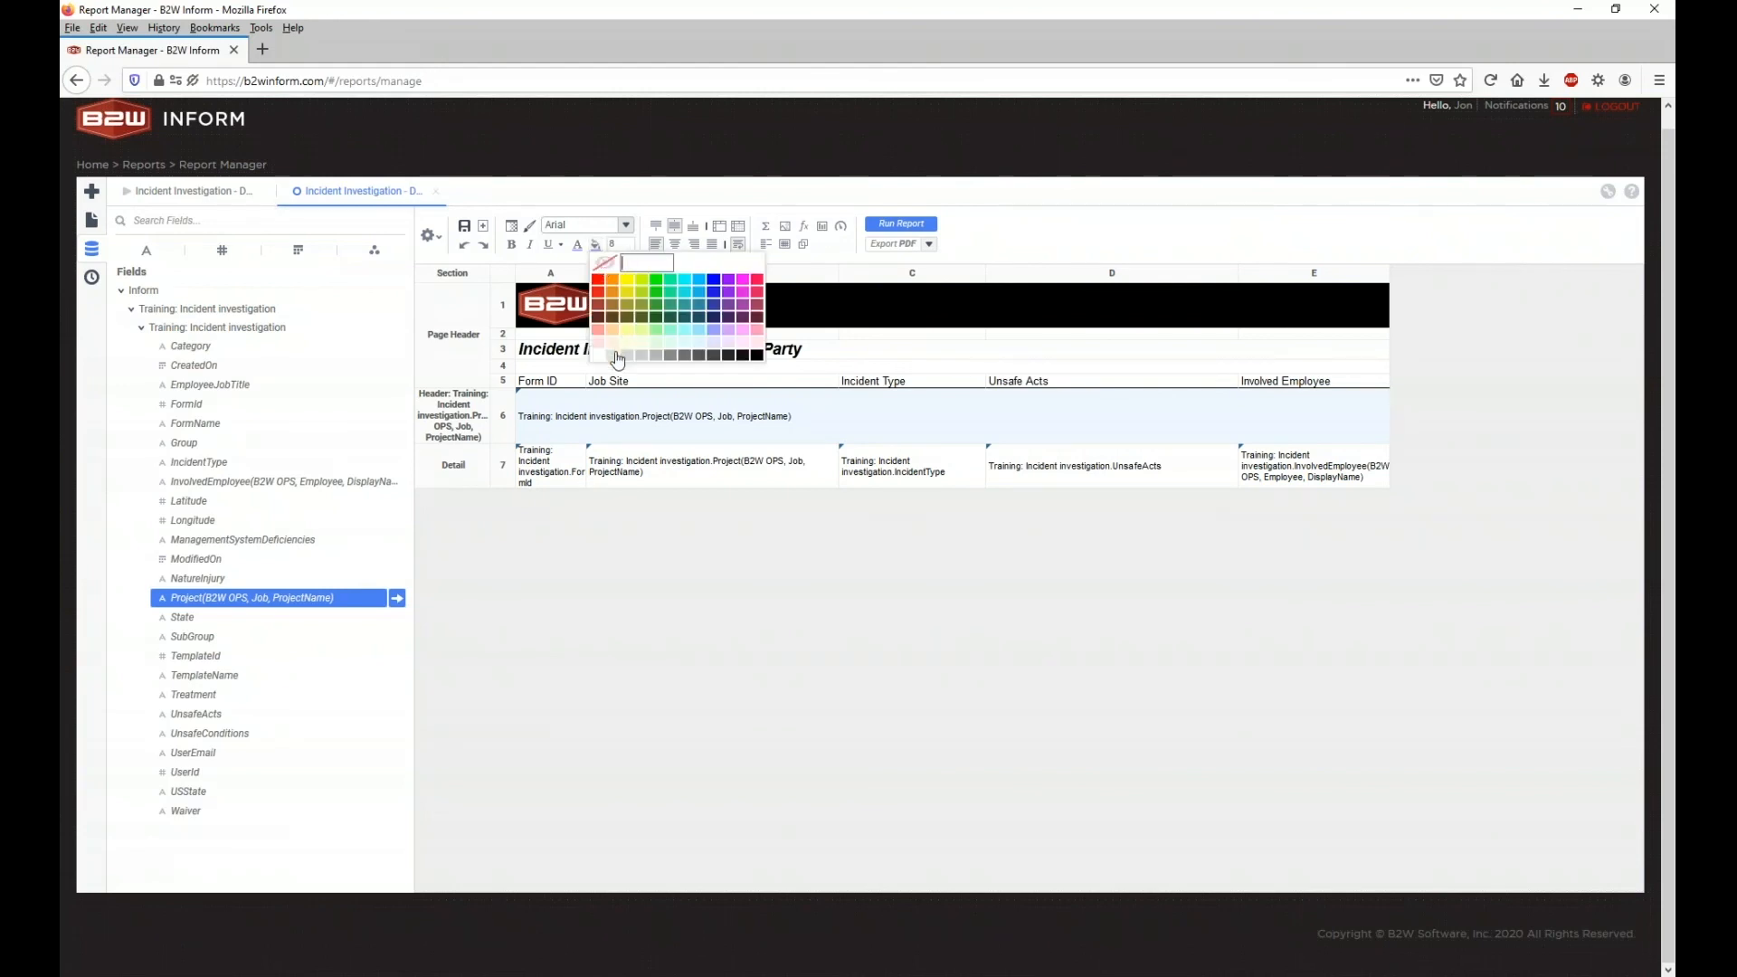
click(615, 355)
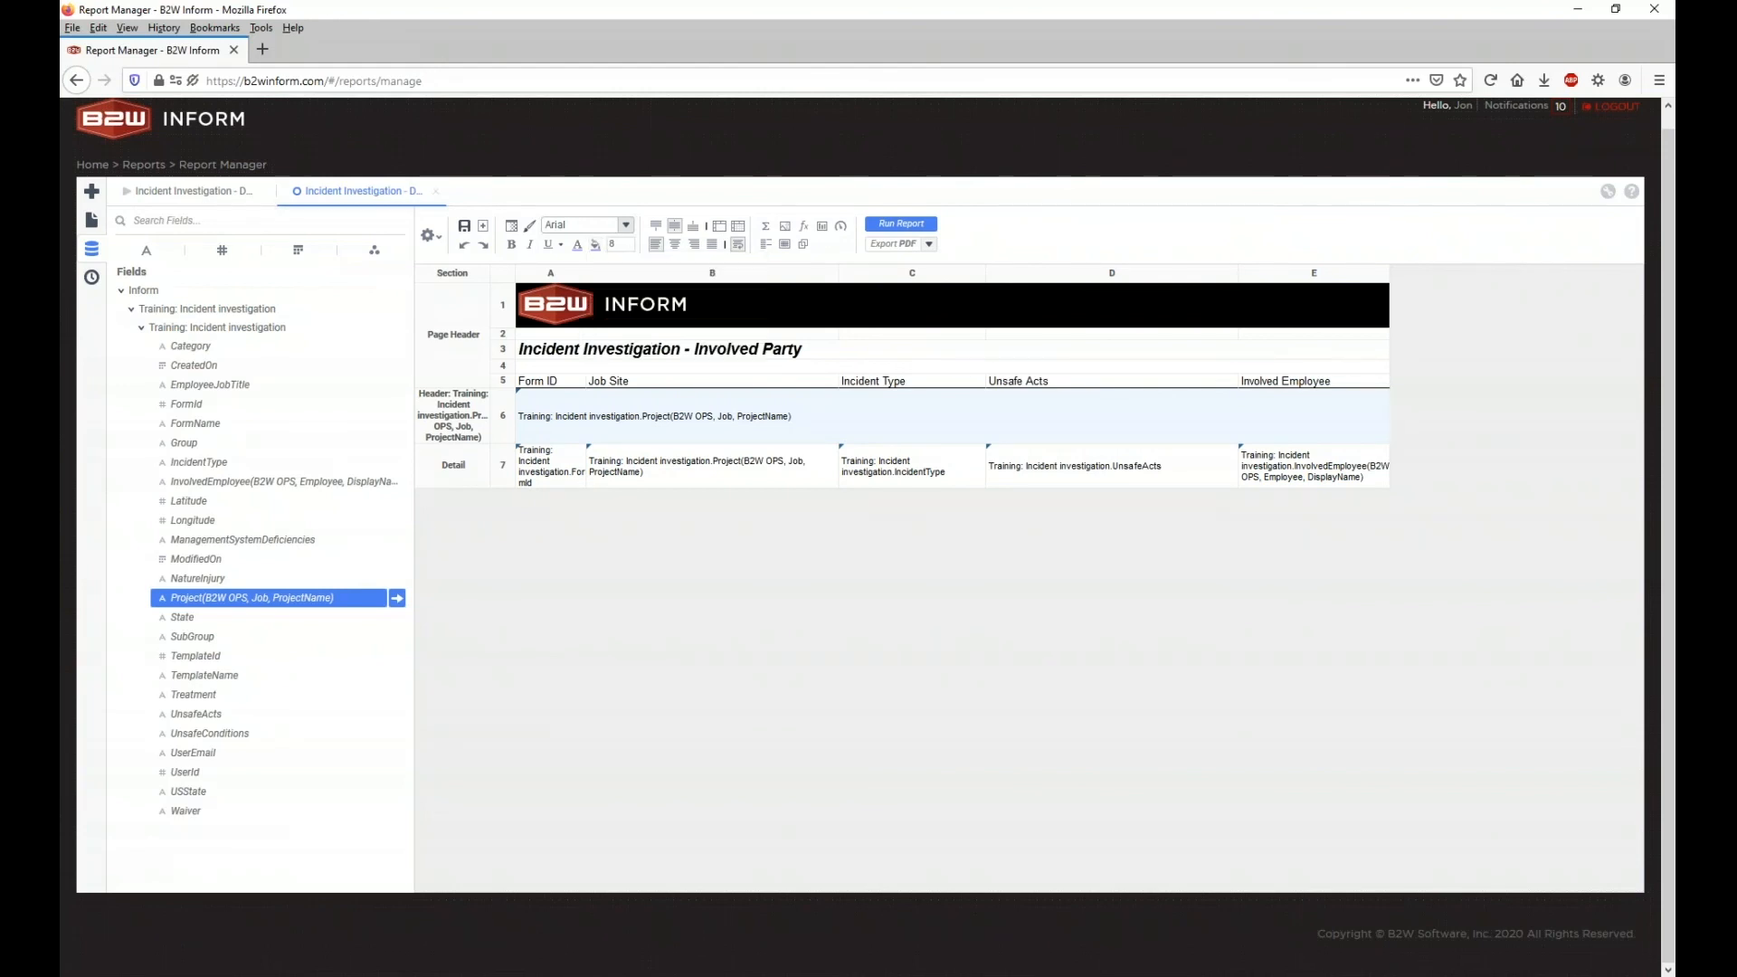
click(603, 426)
click(631, 246)
click(630, 247)
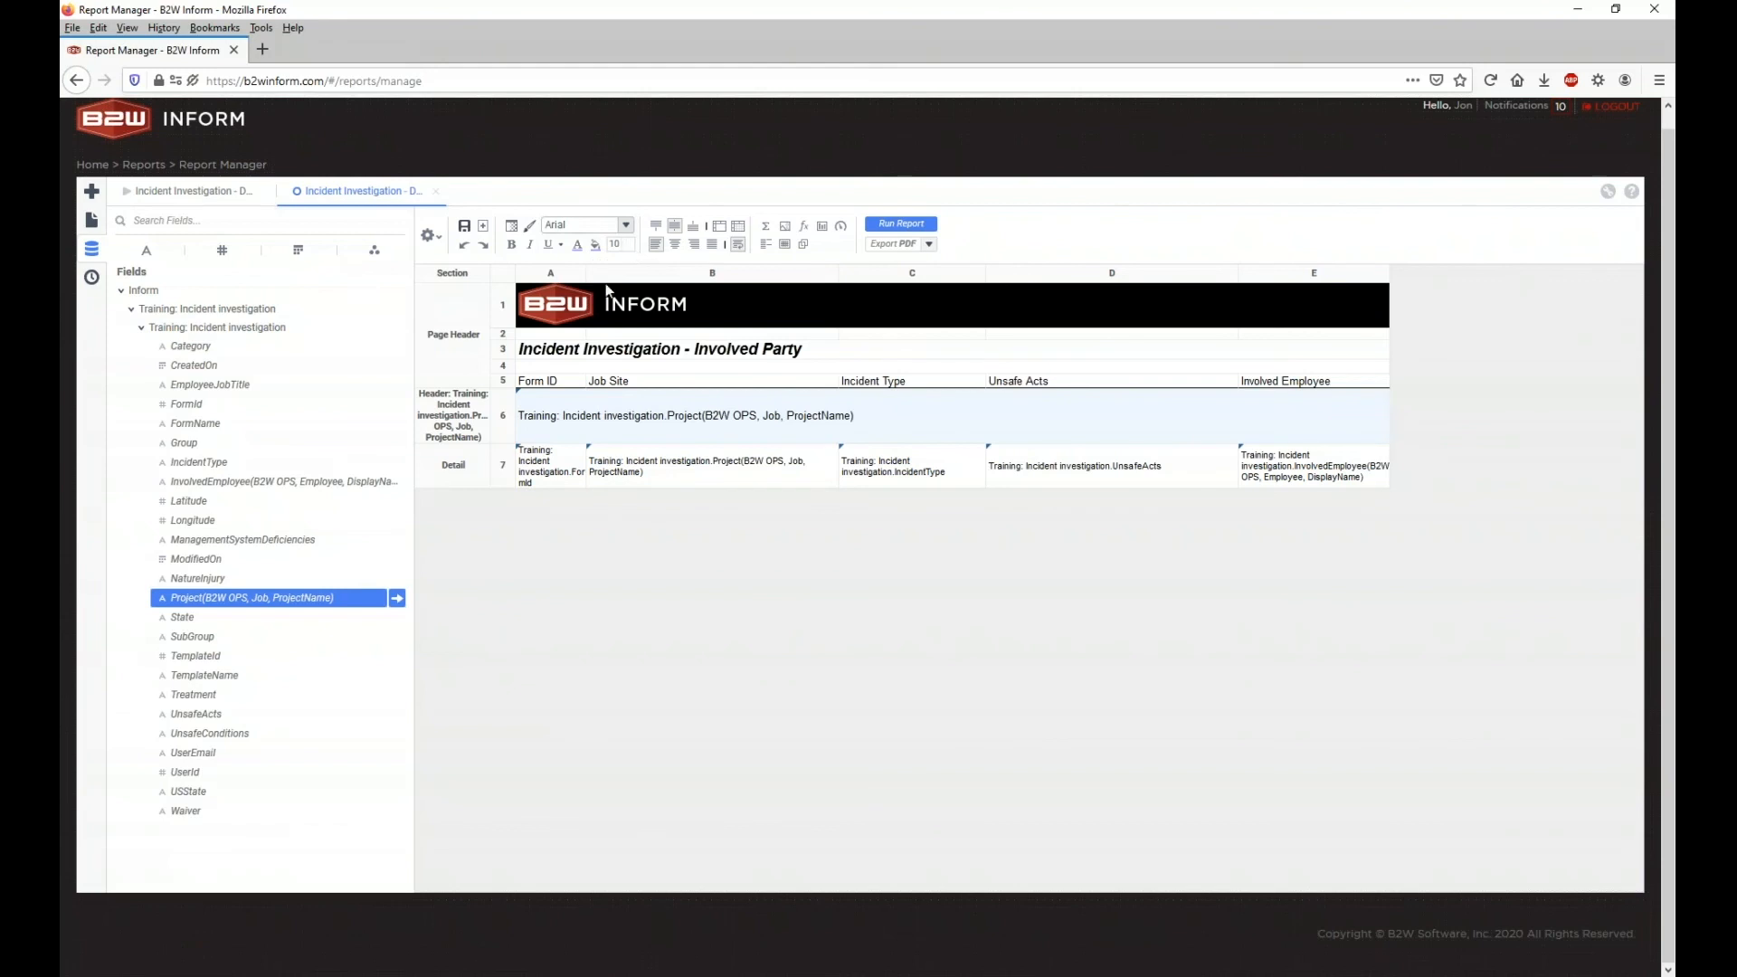
click(894, 226)
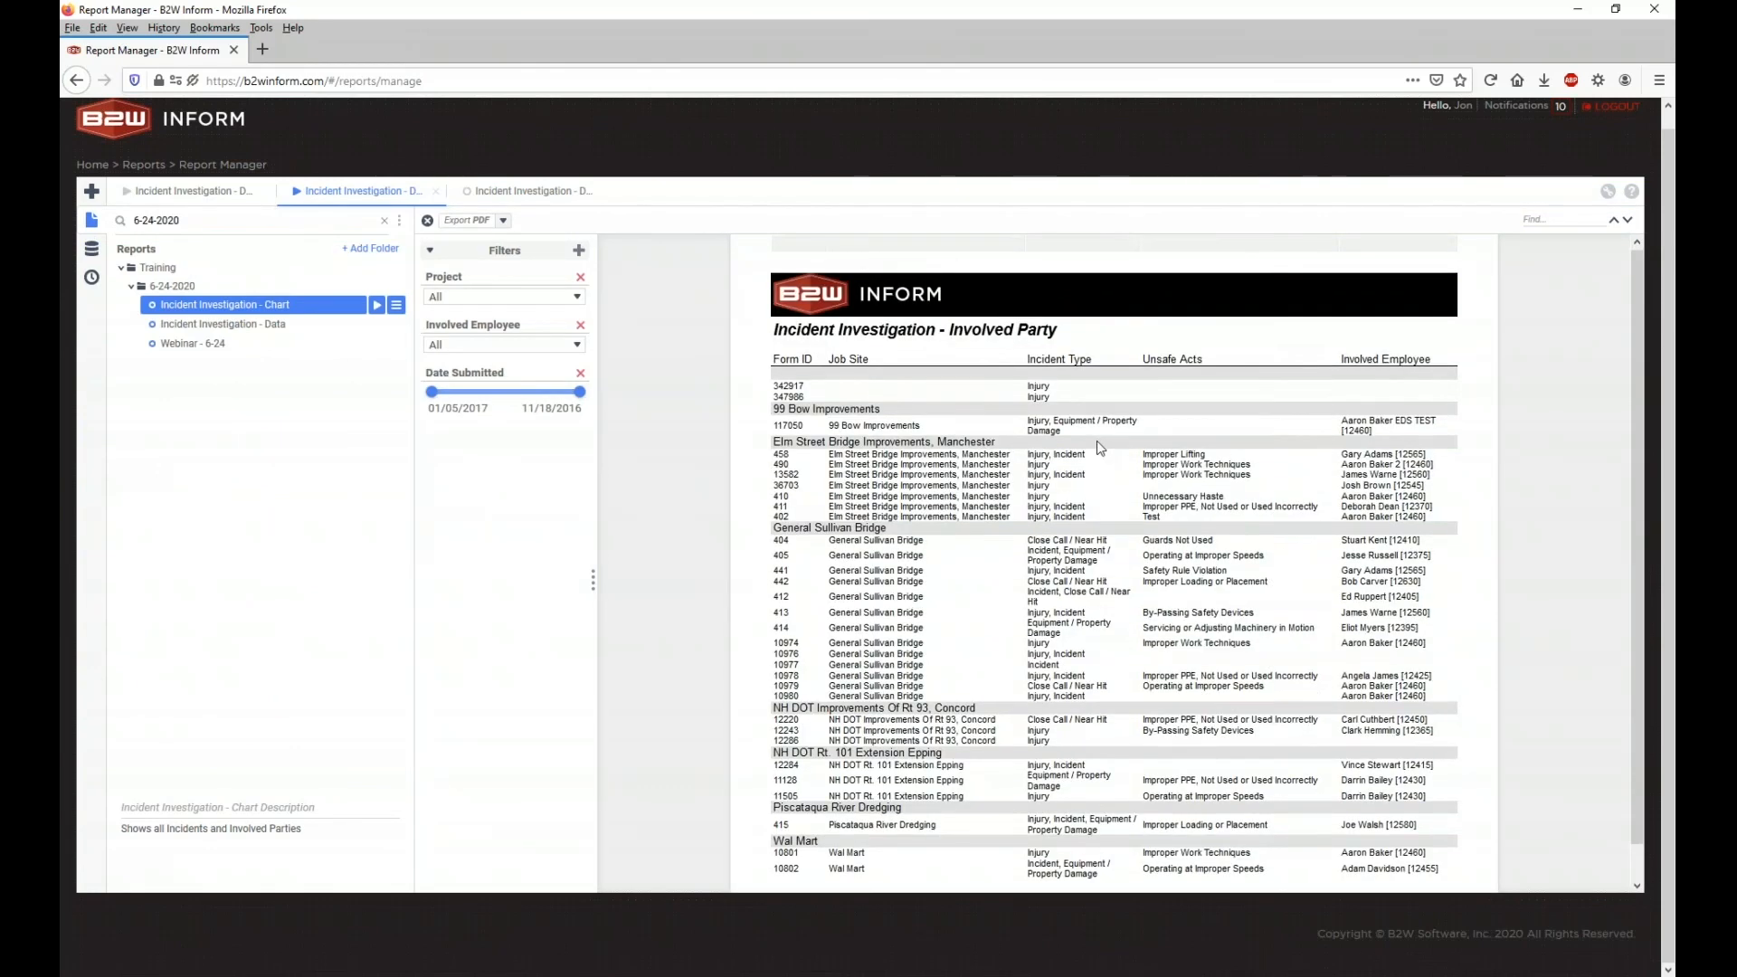
Step: Scroll through the grouped report output, then return to the design layout
scroll(1096, 443, down, 1)
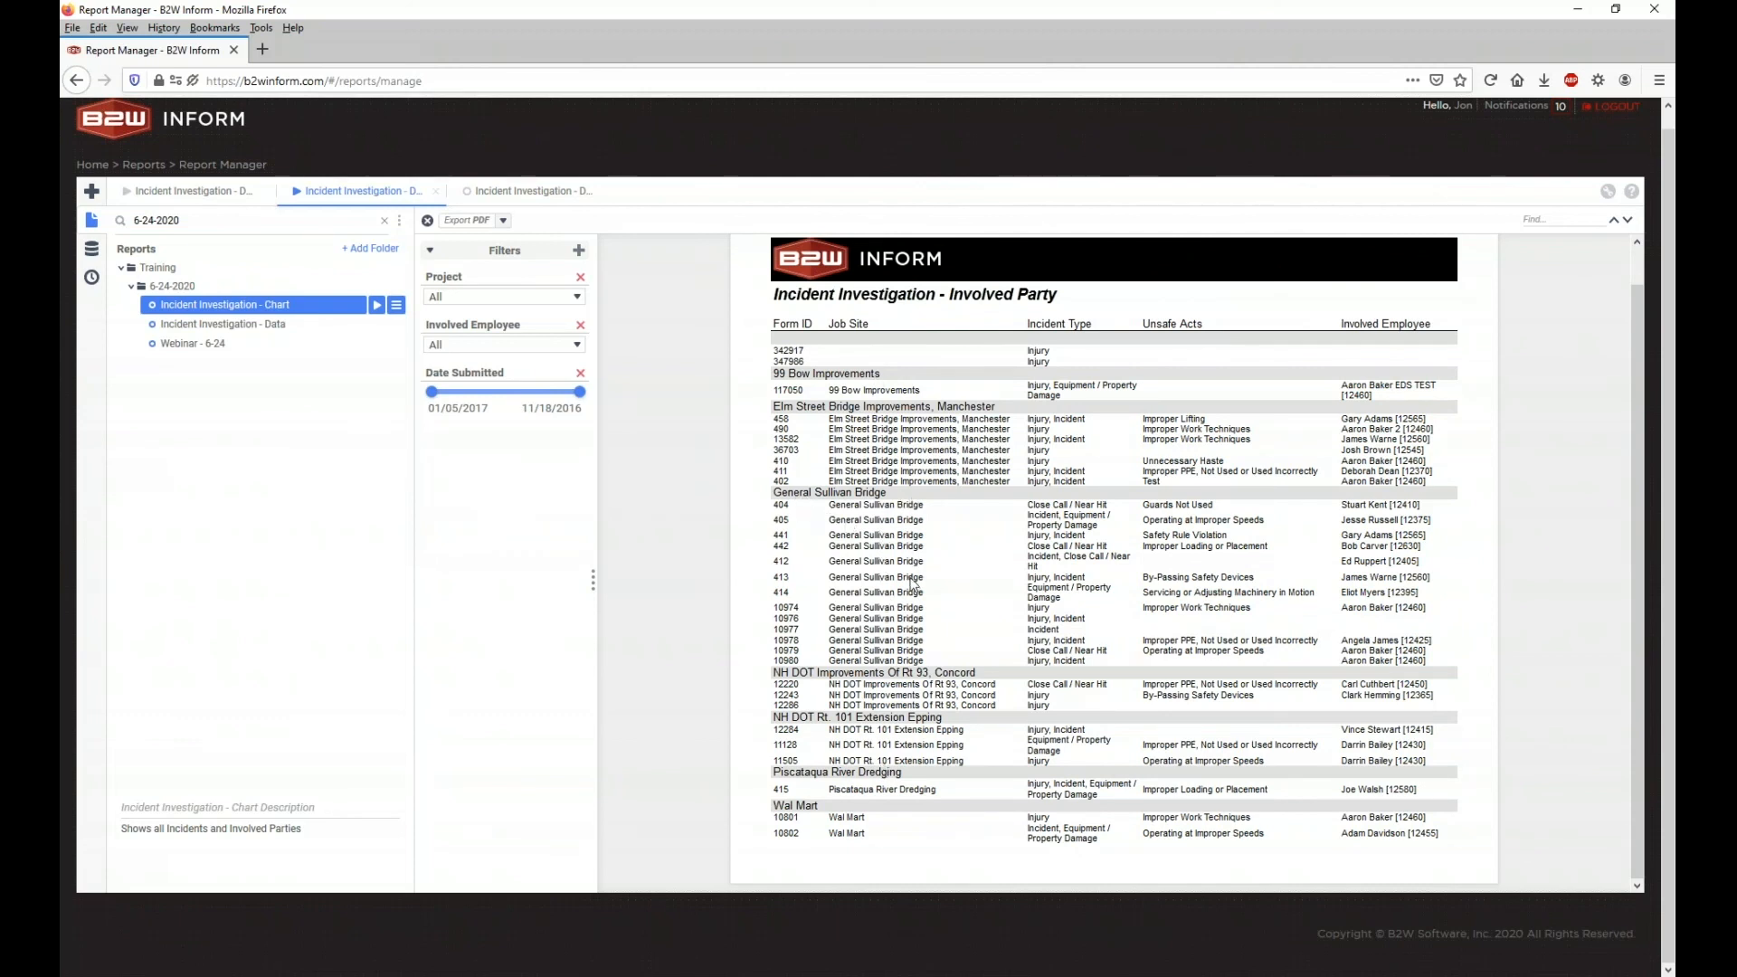
click(499, 189)
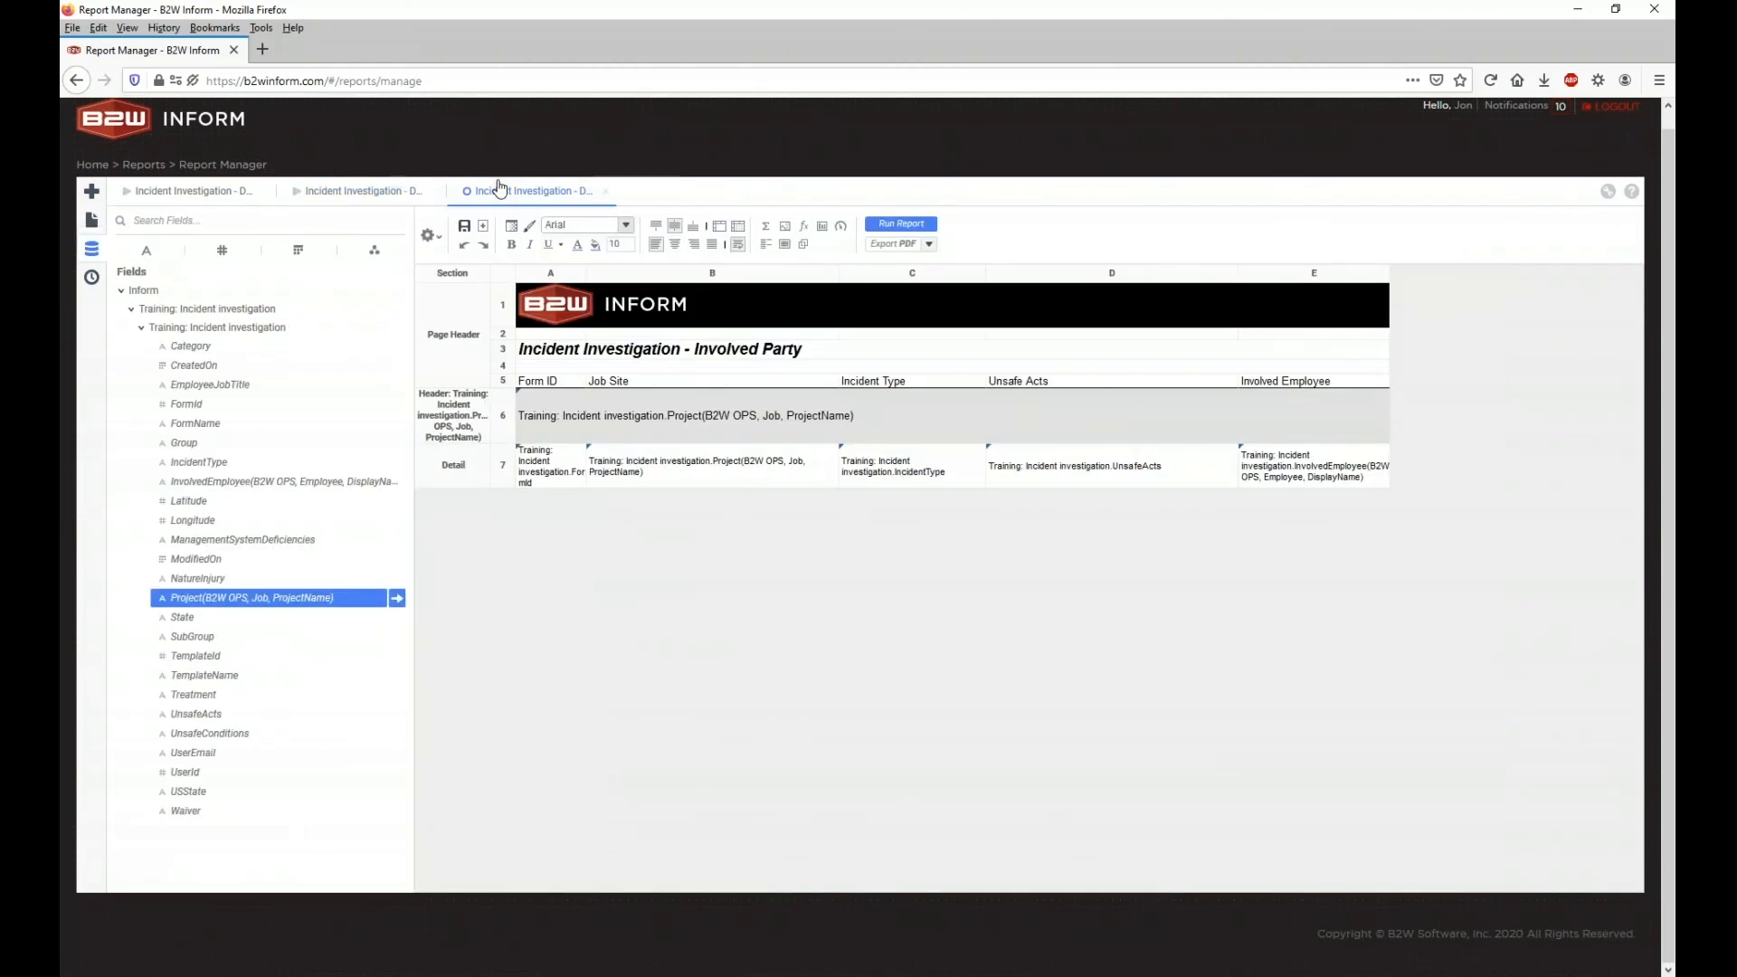
Step: Delete the Job Site column and rerun the report
right_click(650, 273)
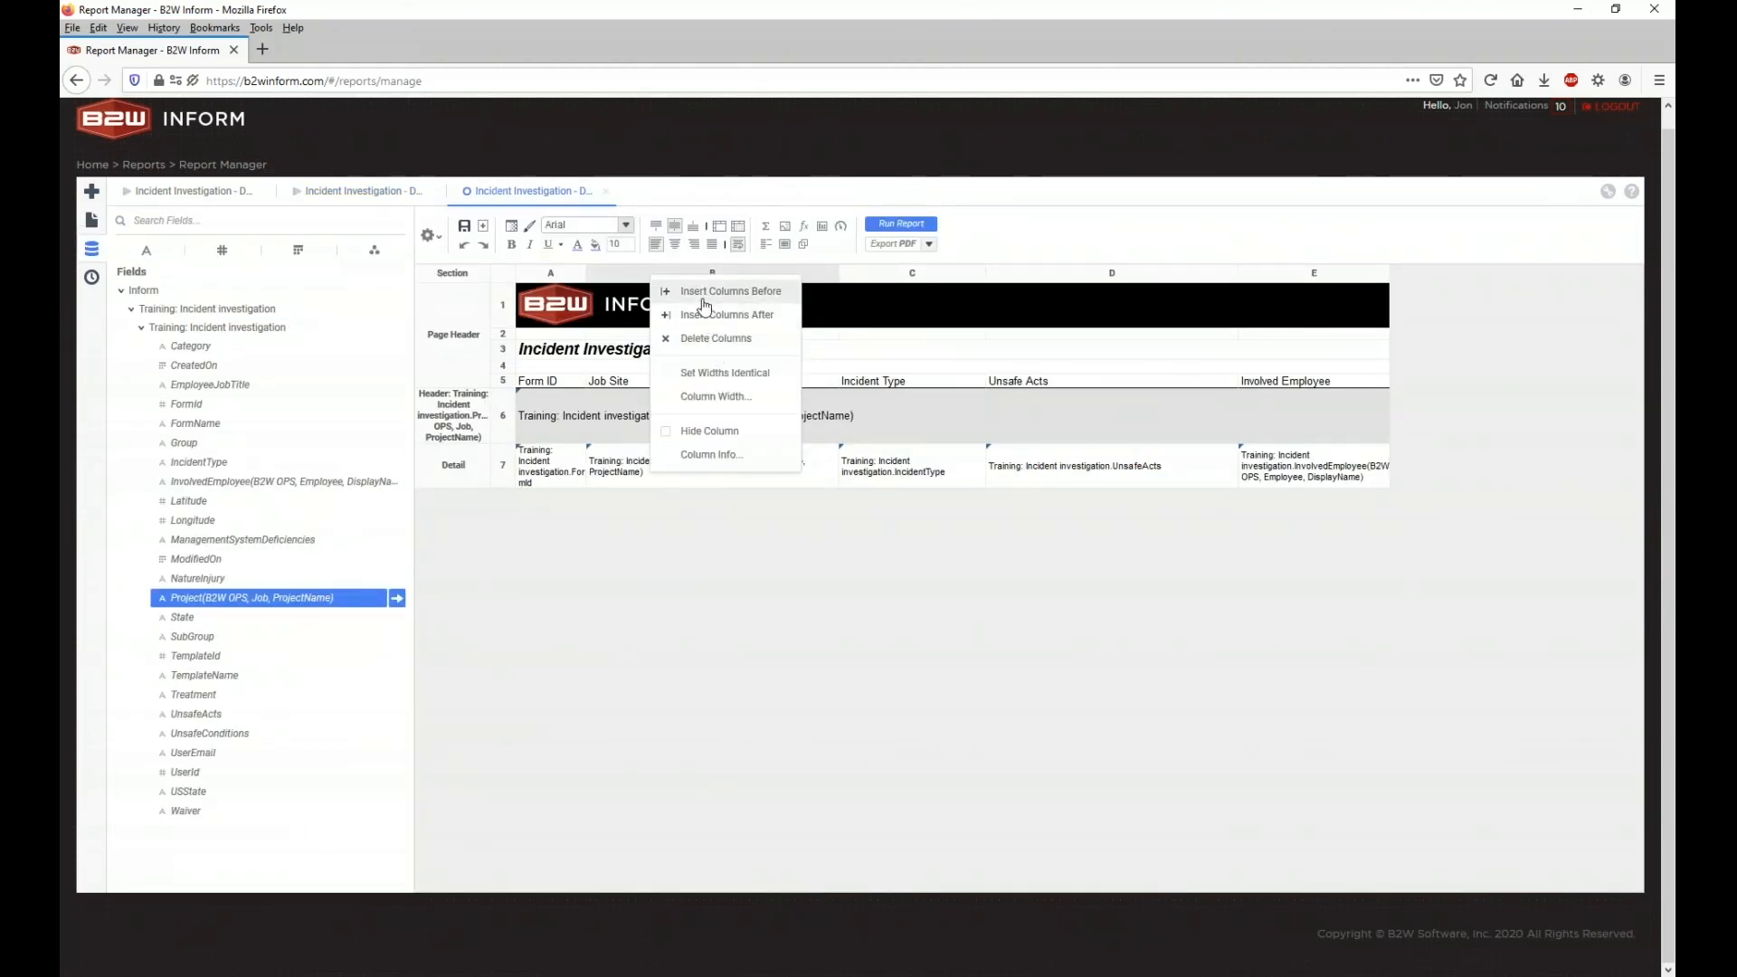
click(705, 338)
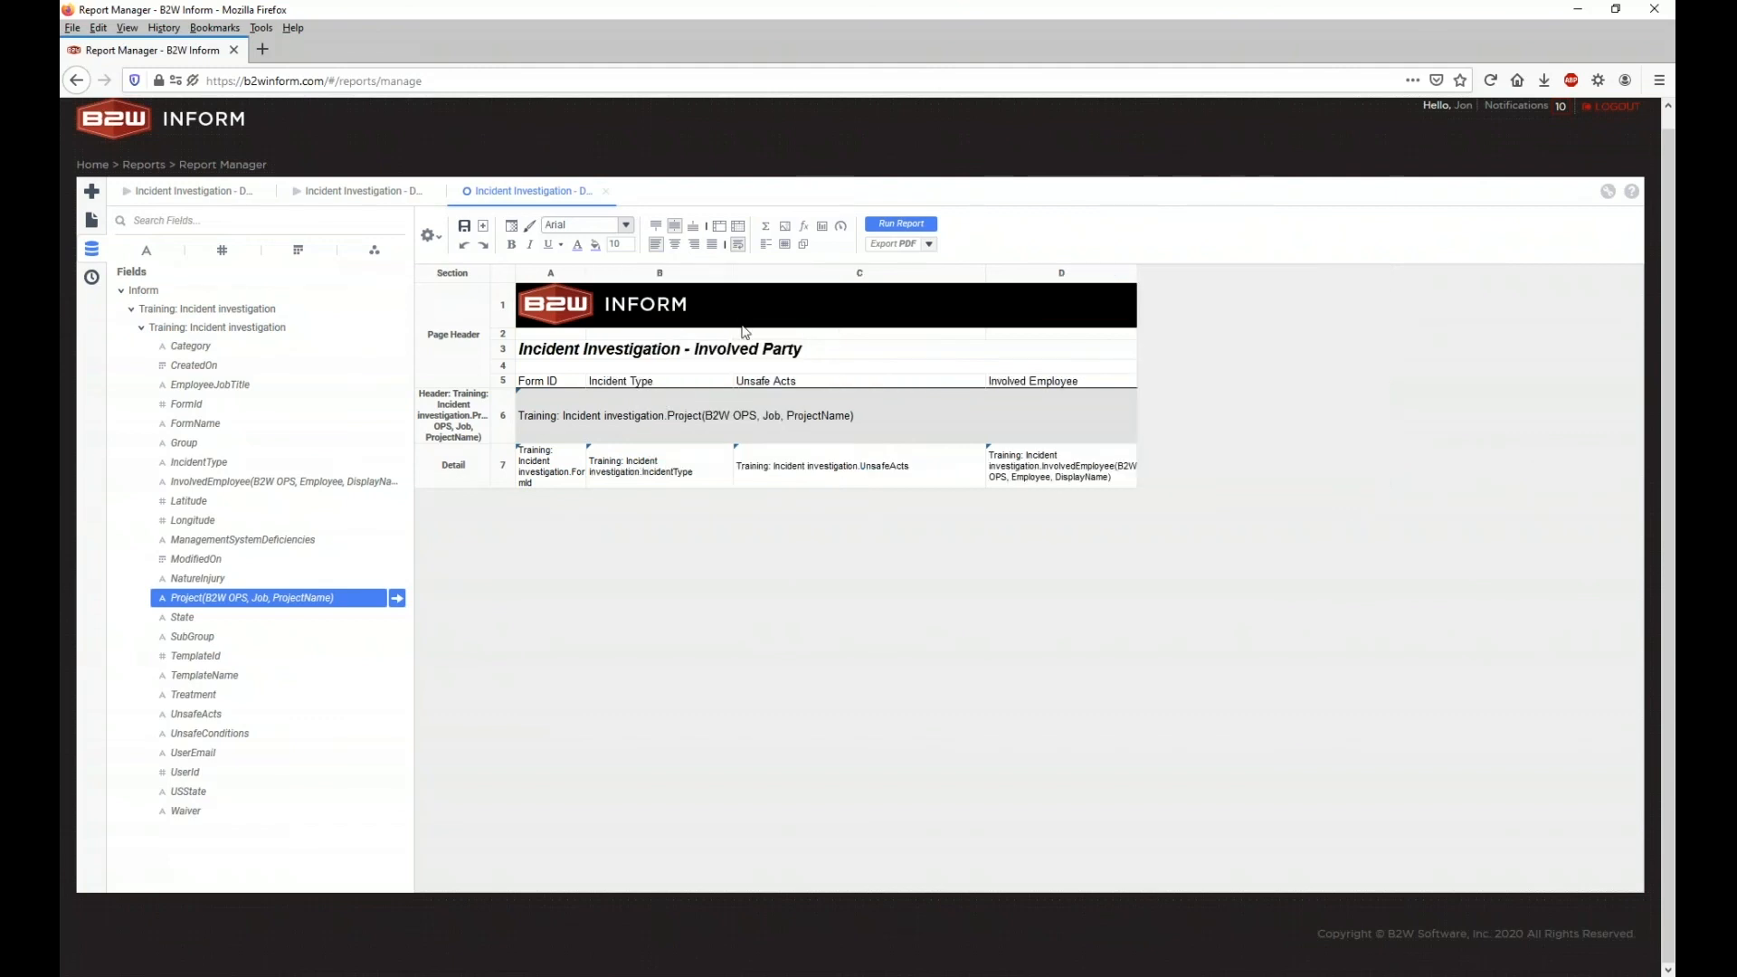
click(874, 225)
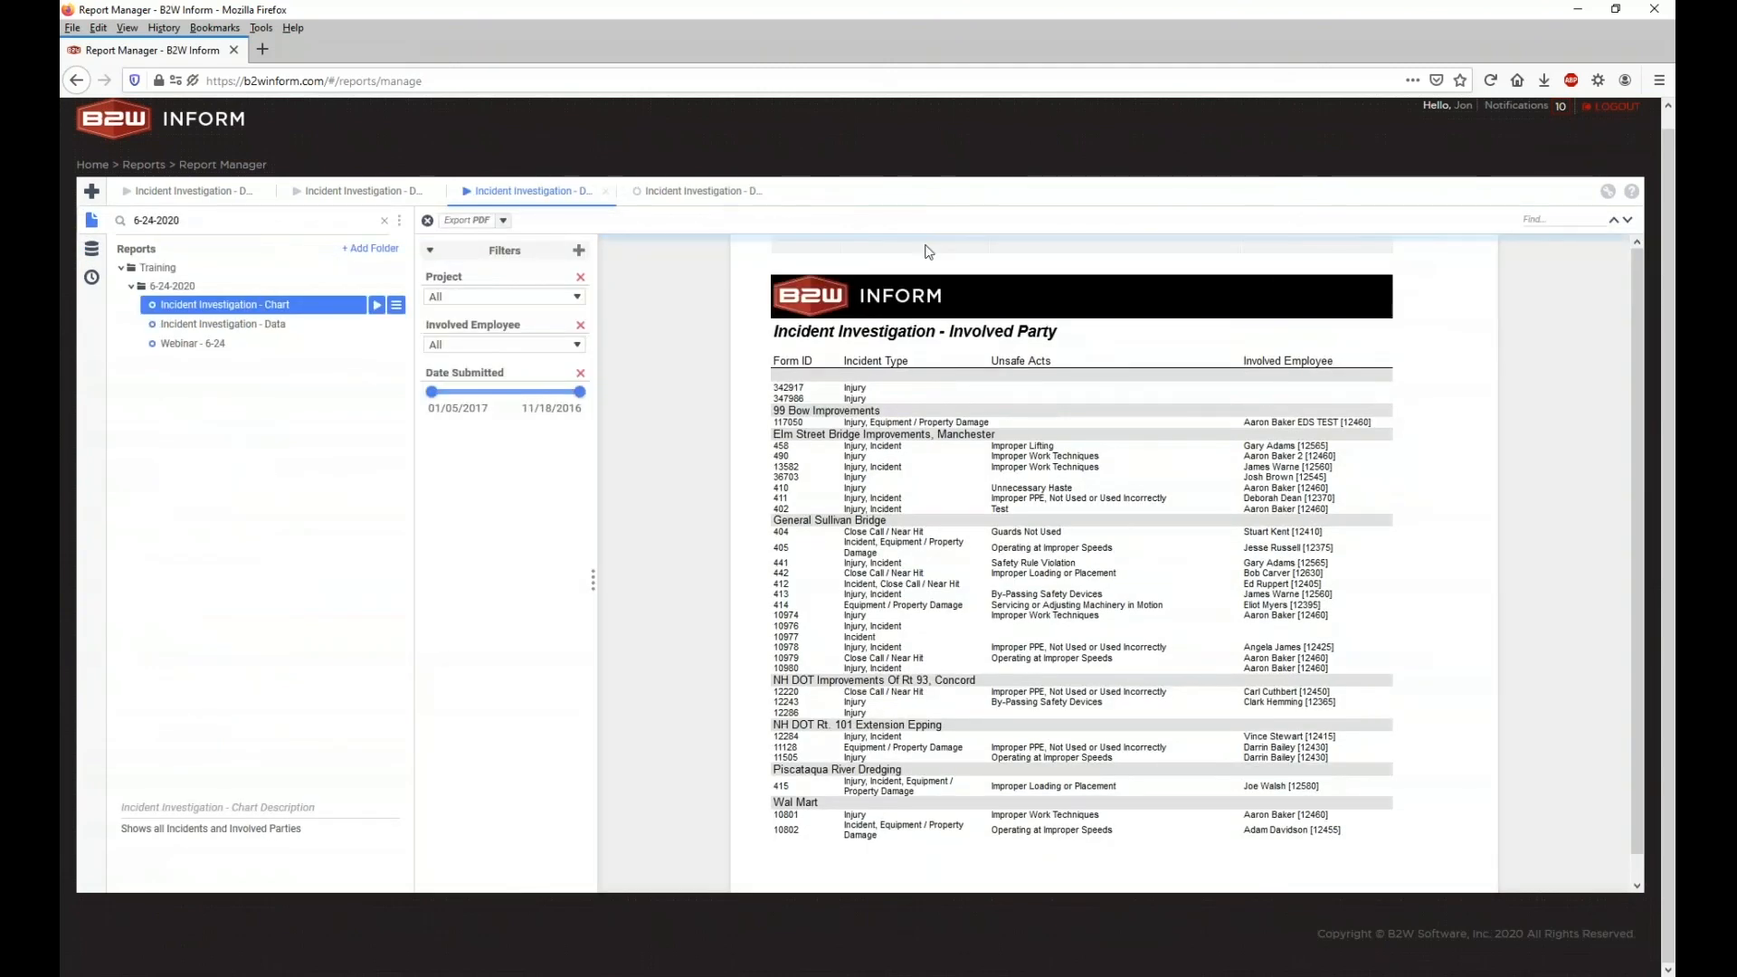
Step: Widen Incident Type in the preview, compare it with the earlier preview, then return to design
drag(989, 246, 1033, 245)
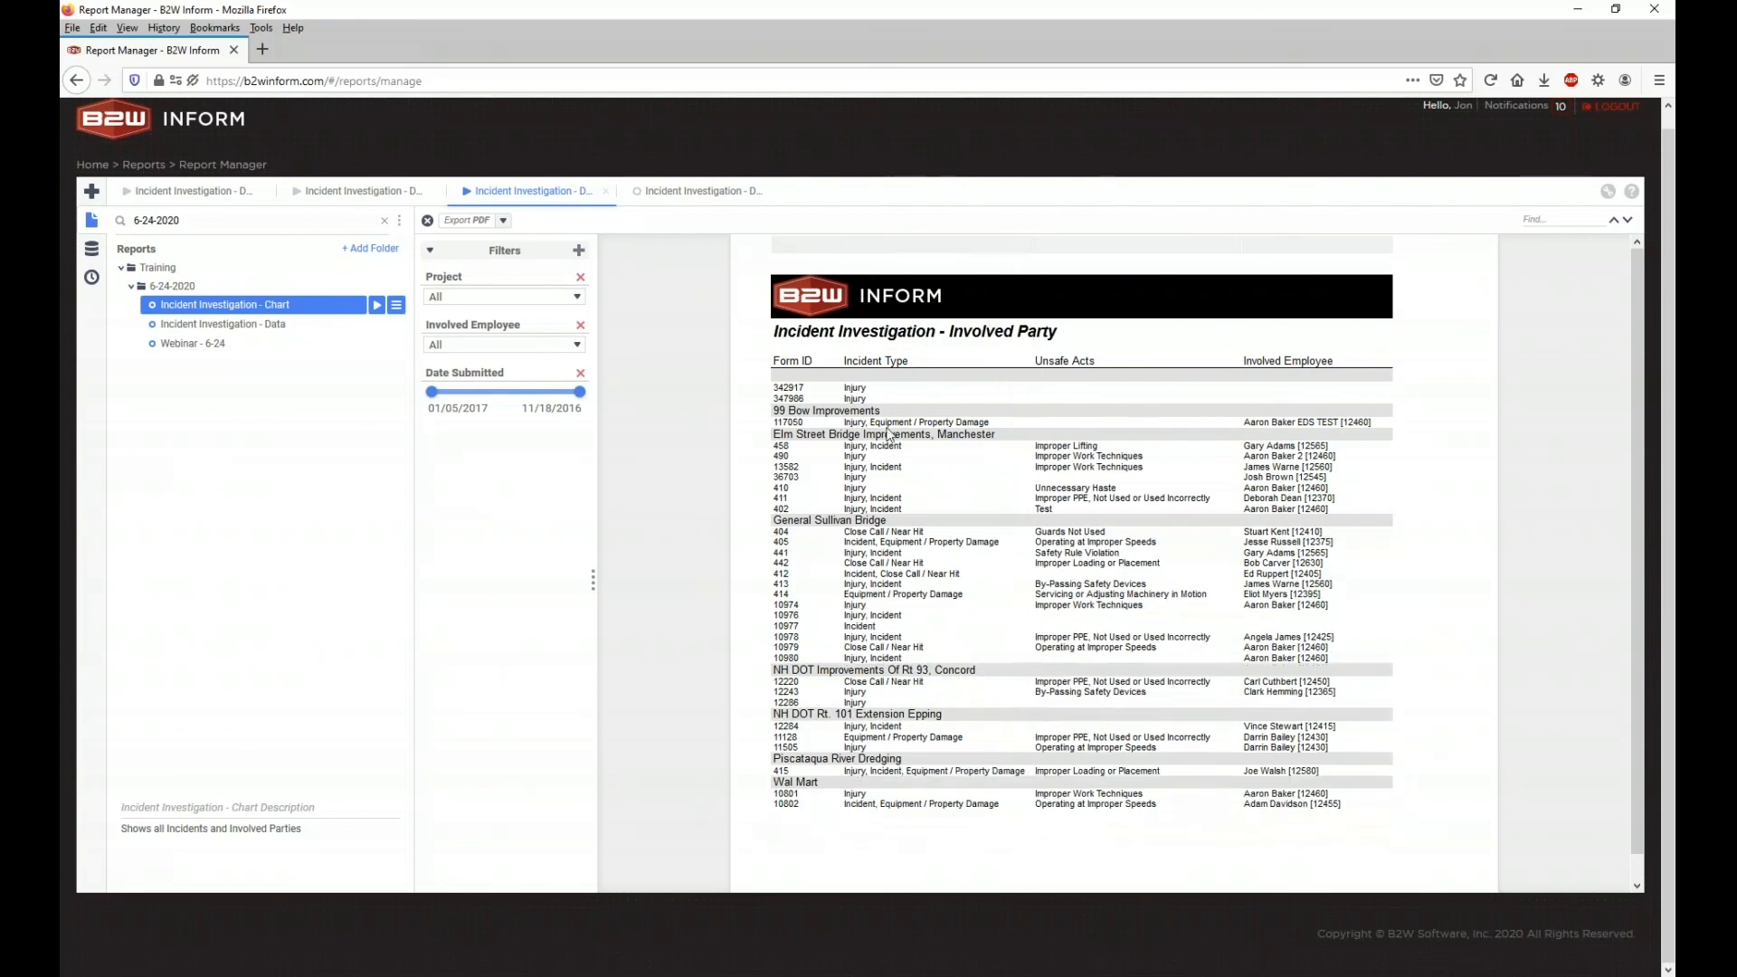
click(385, 199)
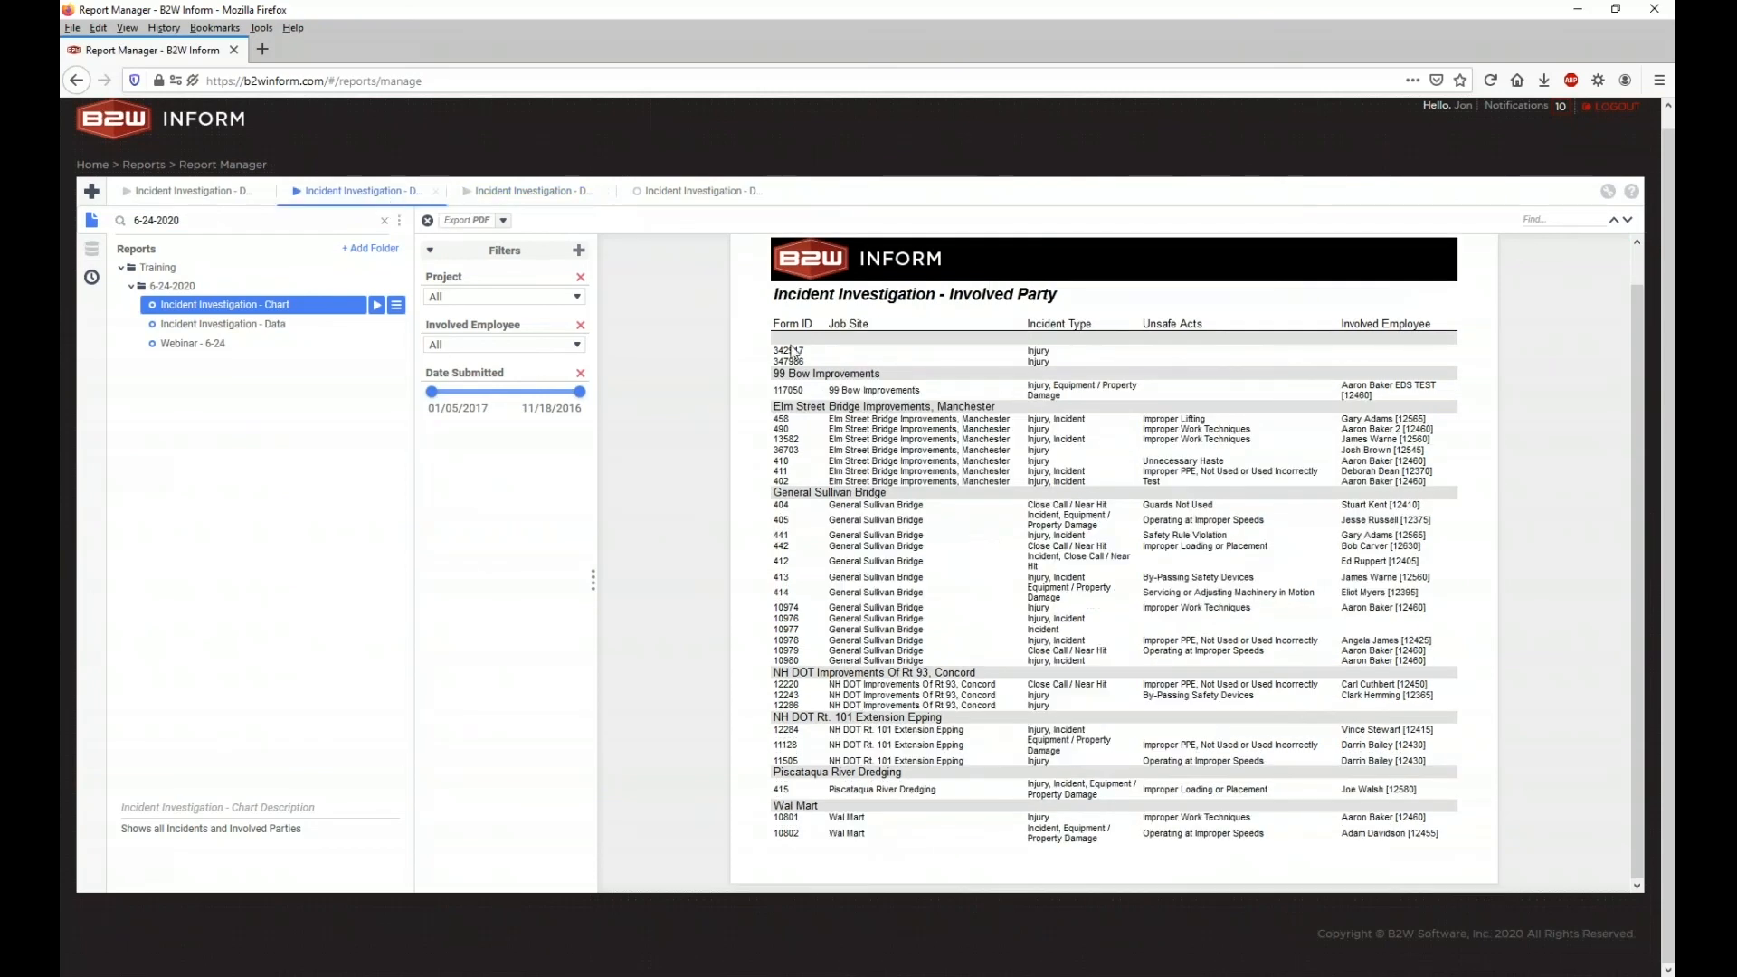
triple_click(898, 456)
double_click(899, 456)
click(554, 194)
click(657, 193)
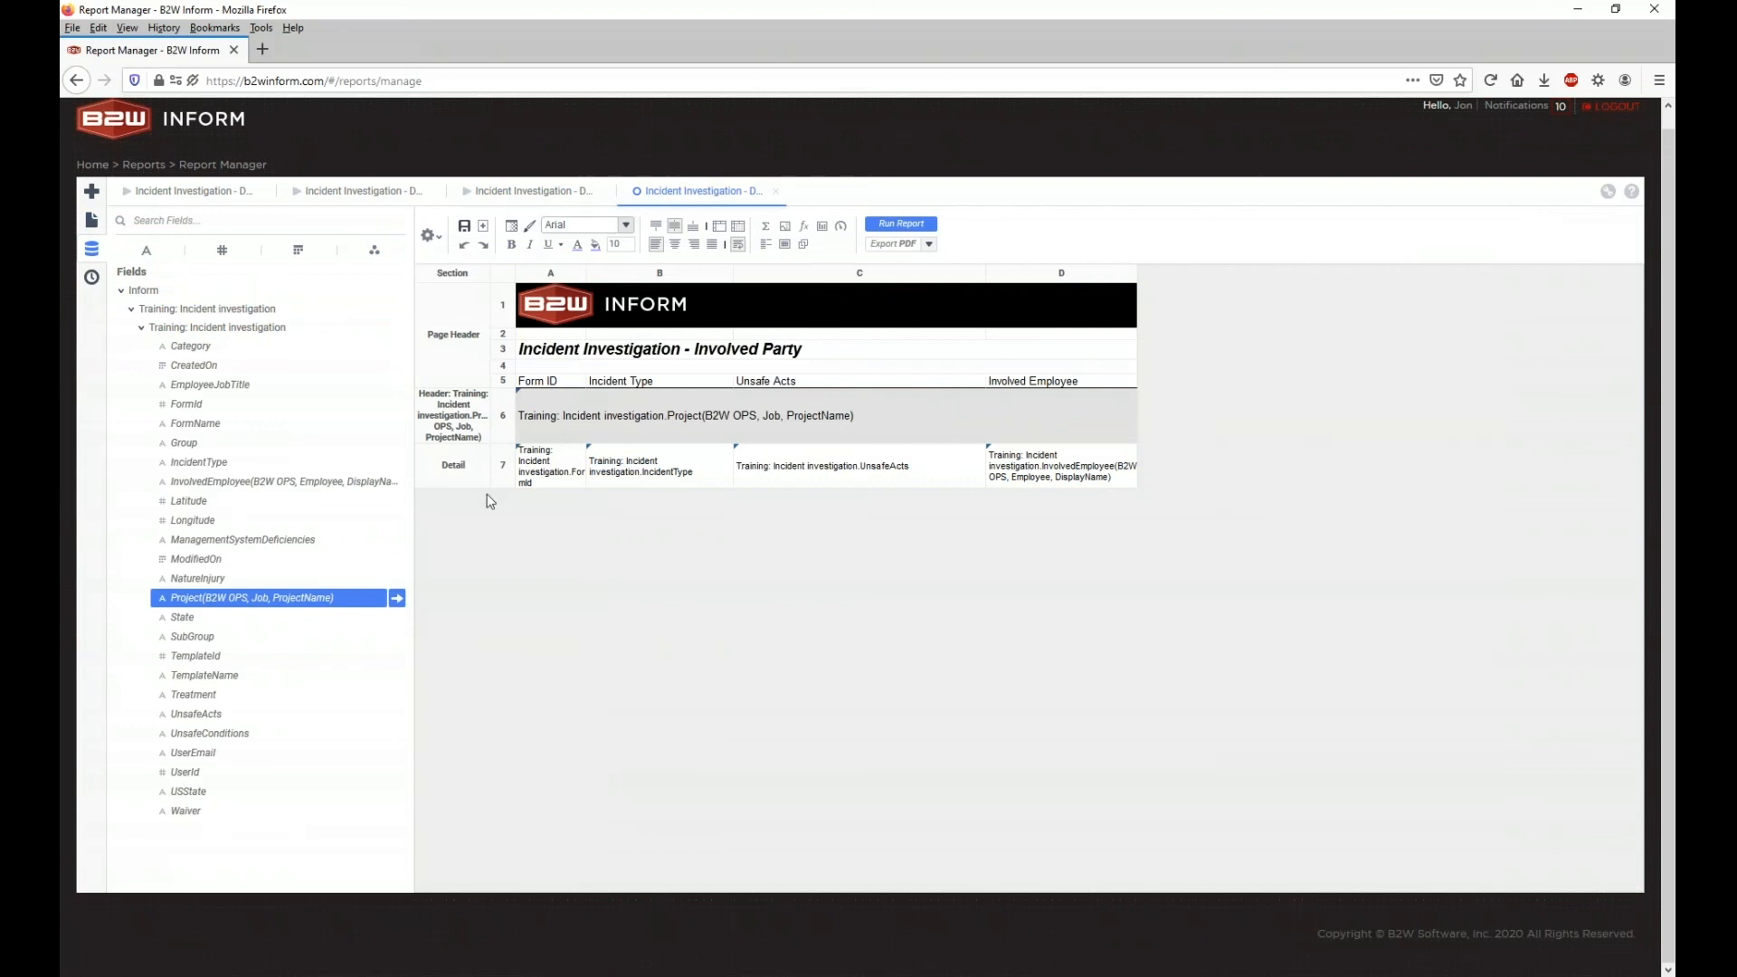
Step: Add a group footer section grouped on the Project field
right_click(442, 412)
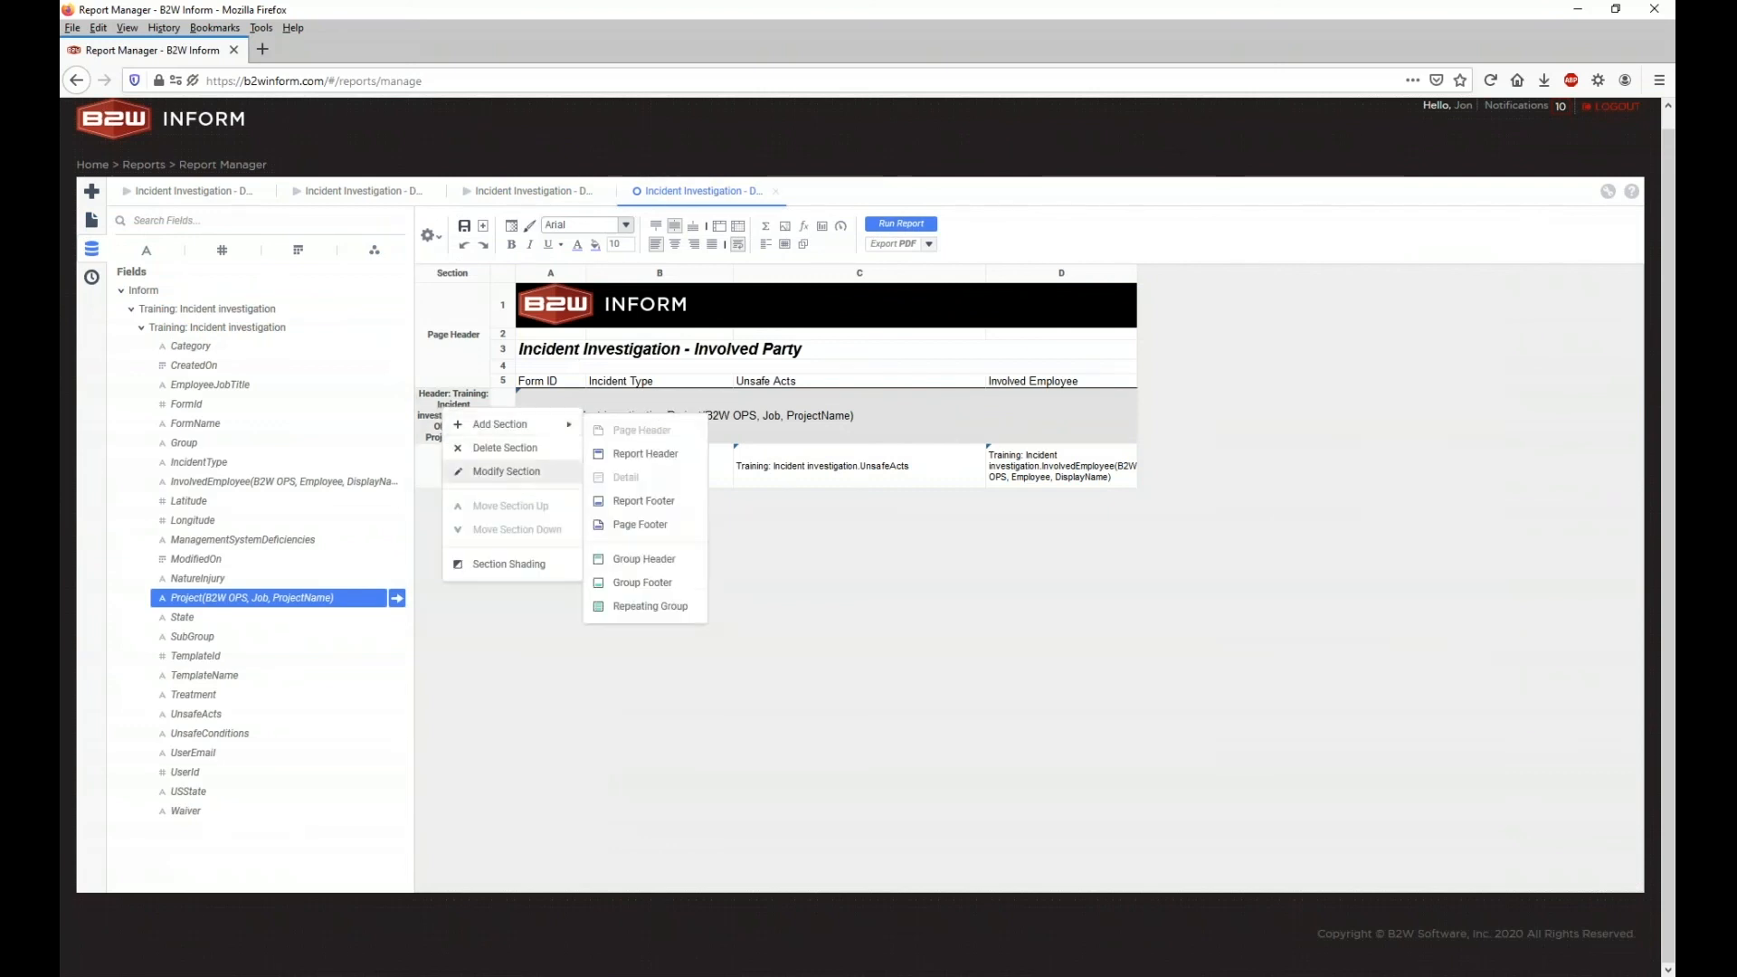
mouse_move(511, 425)
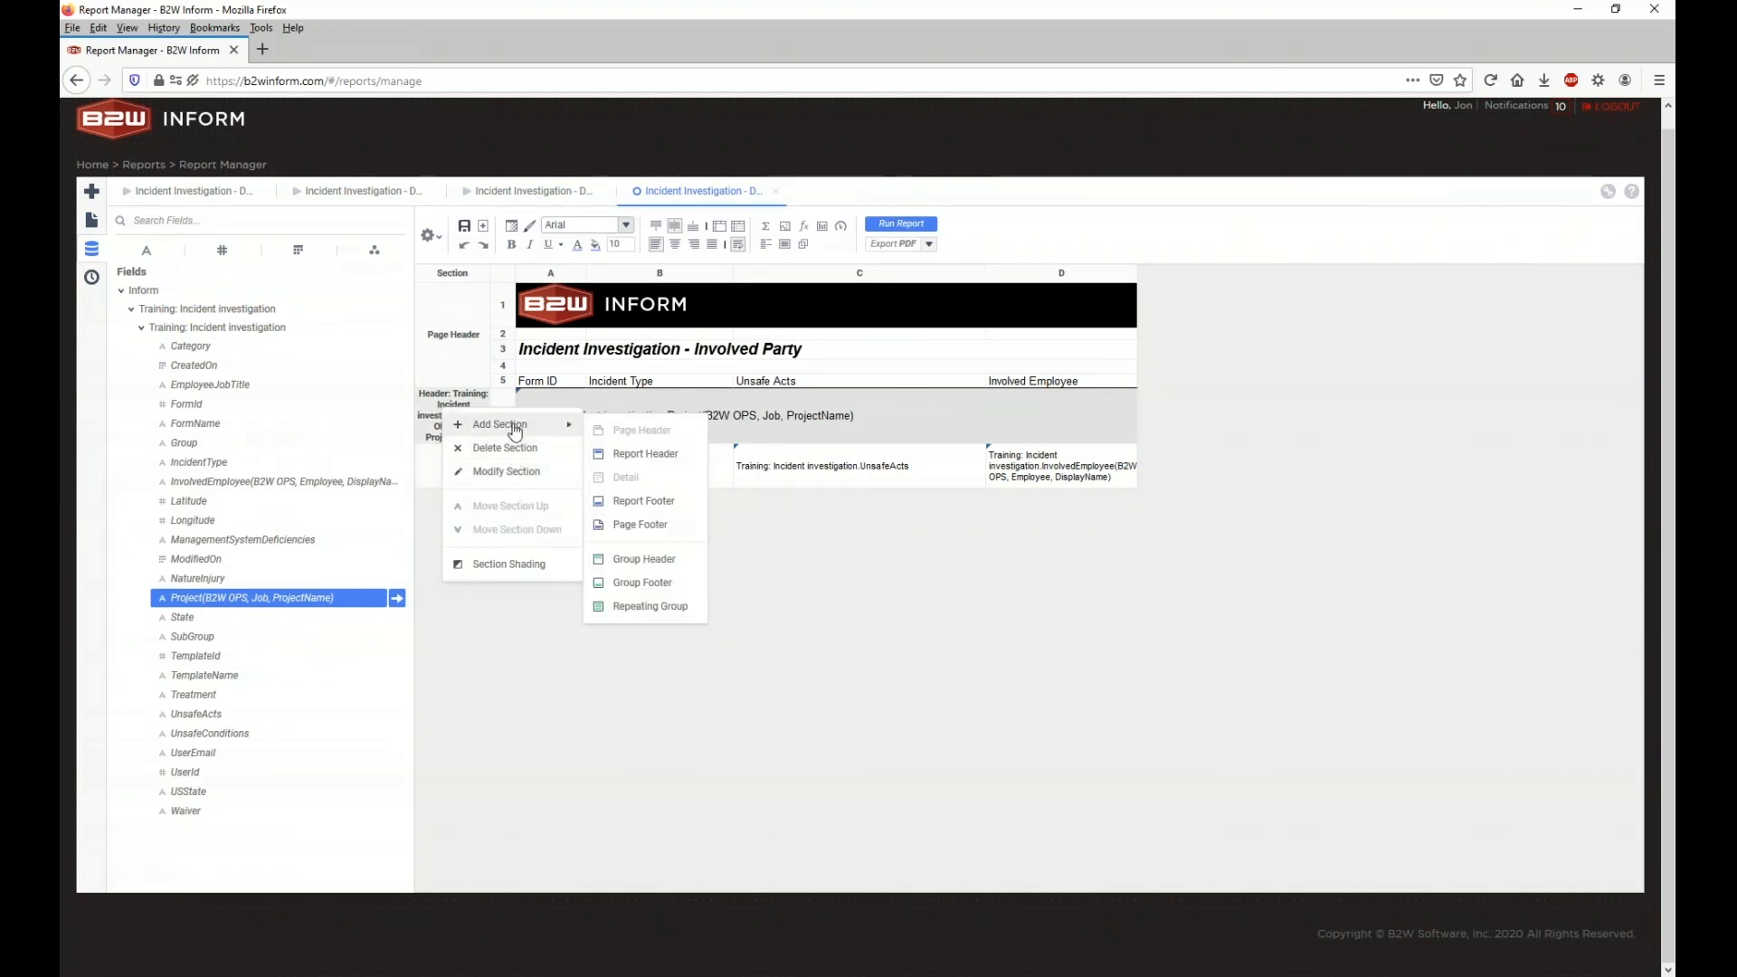
click(622, 582)
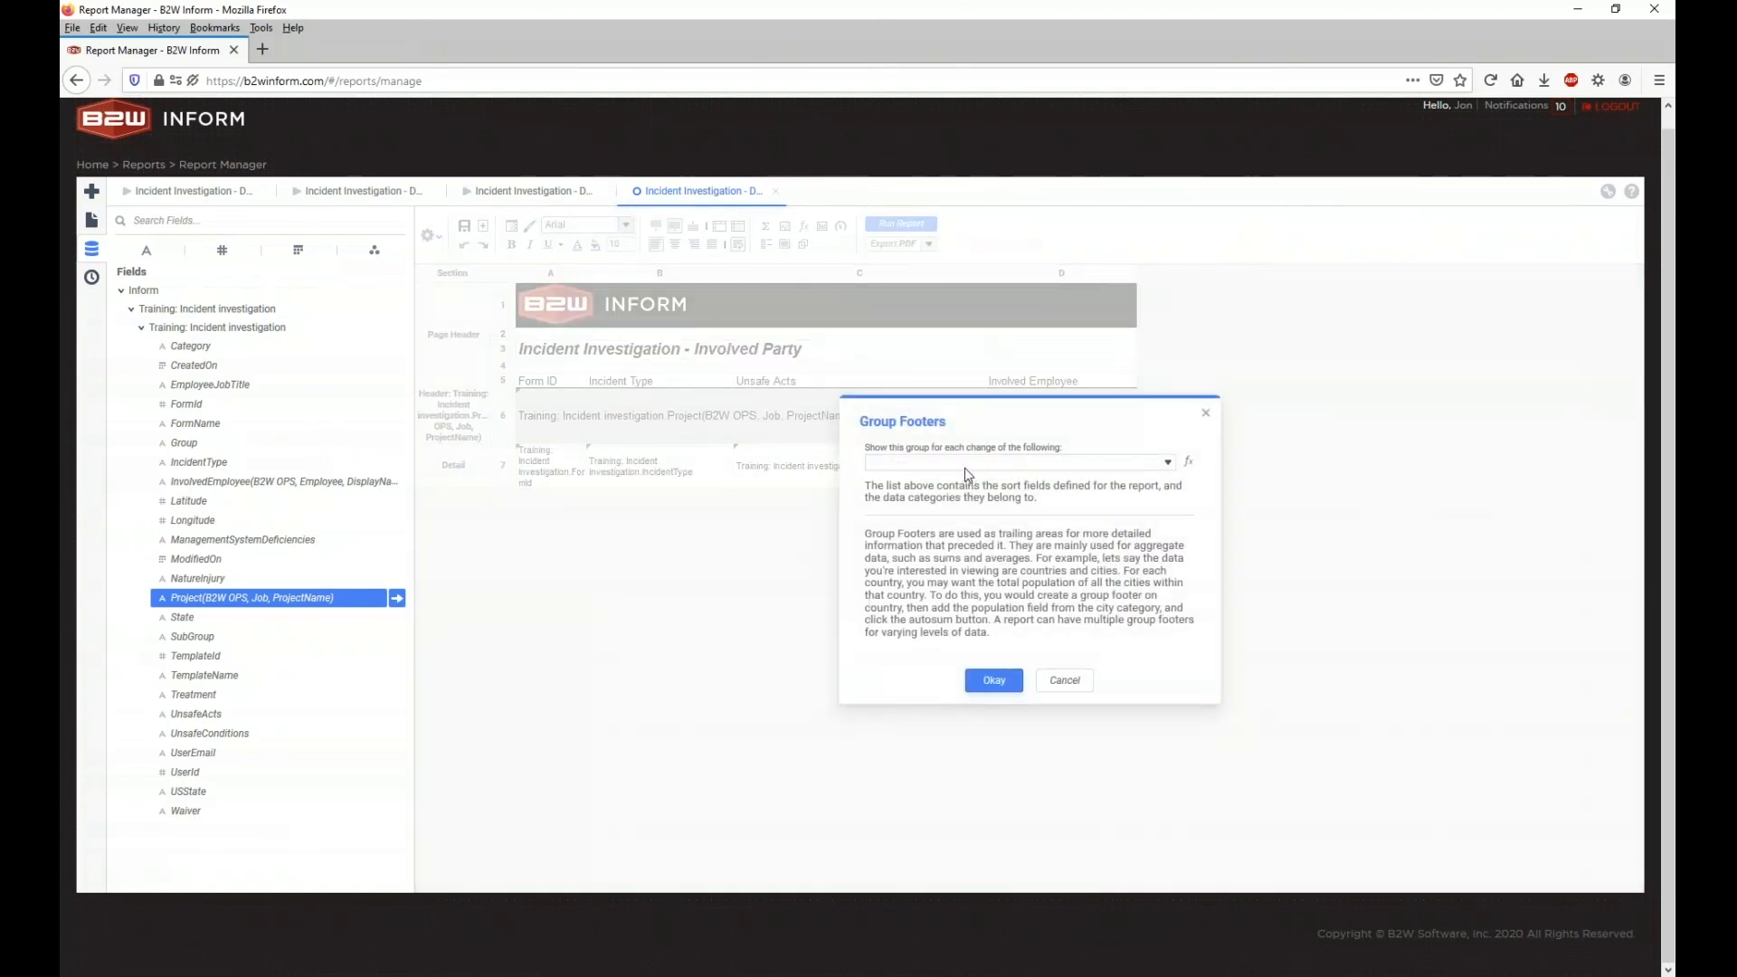
click(955, 464)
click(977, 543)
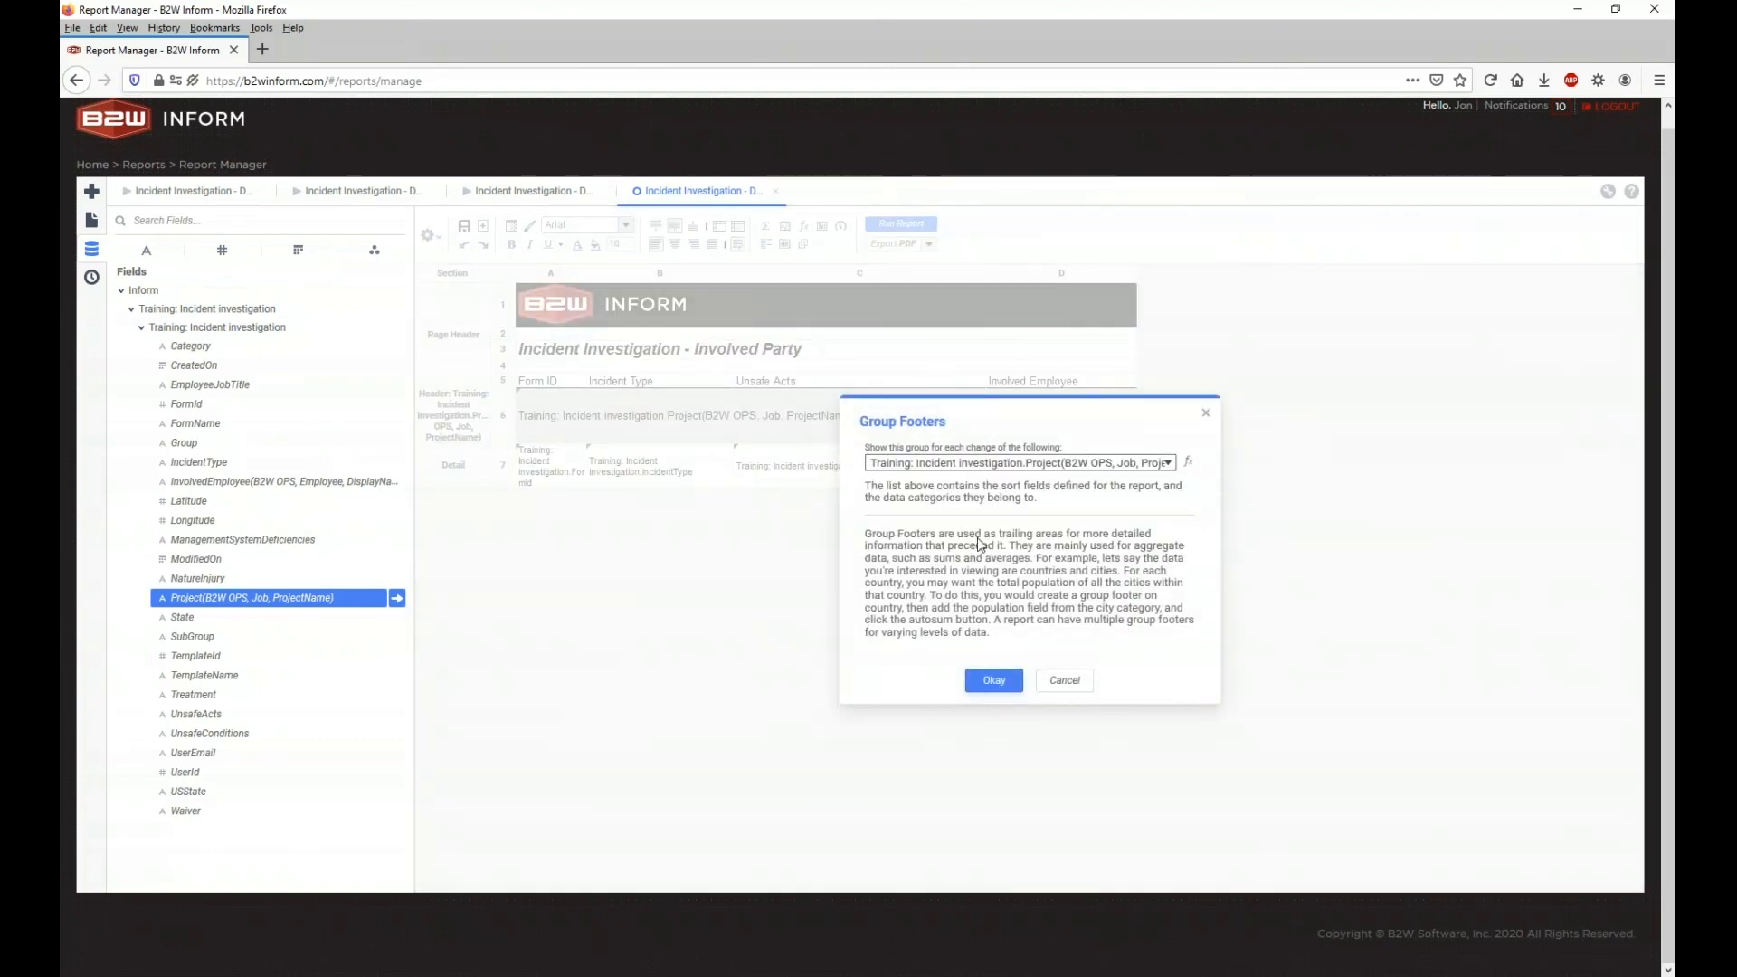
click(987, 677)
Step: Label footer cell C8 'Total Incidents'
click(1050, 546)
click(896, 532)
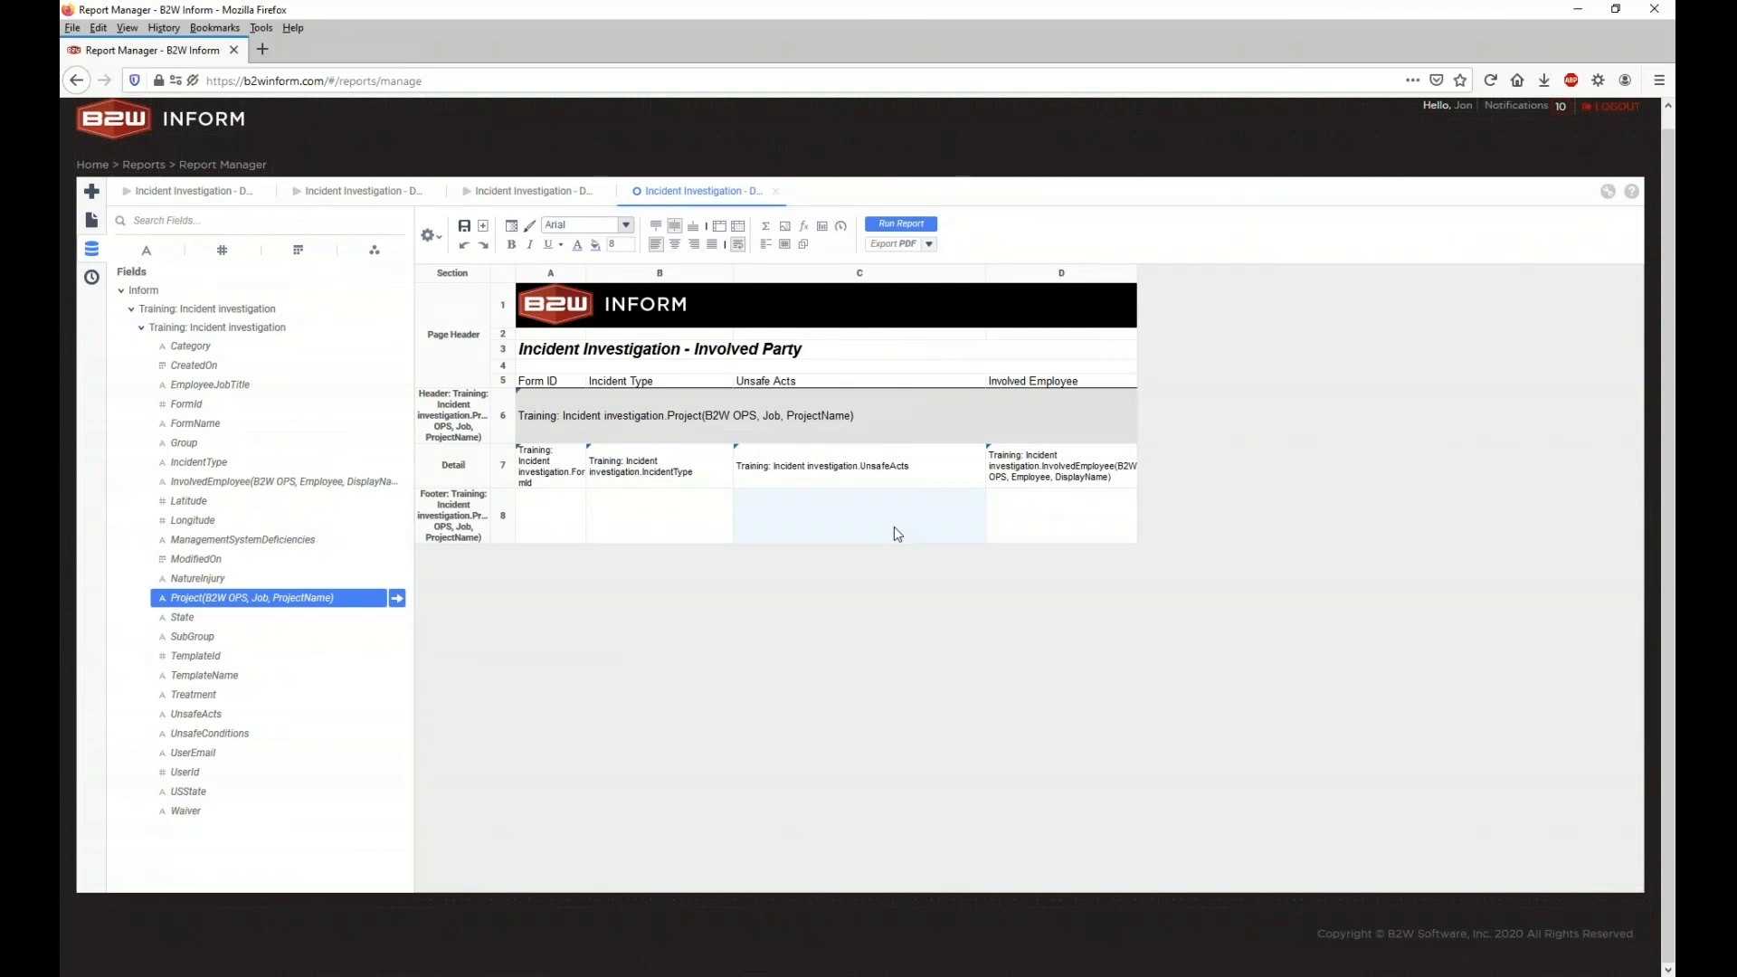
double_click(894, 527)
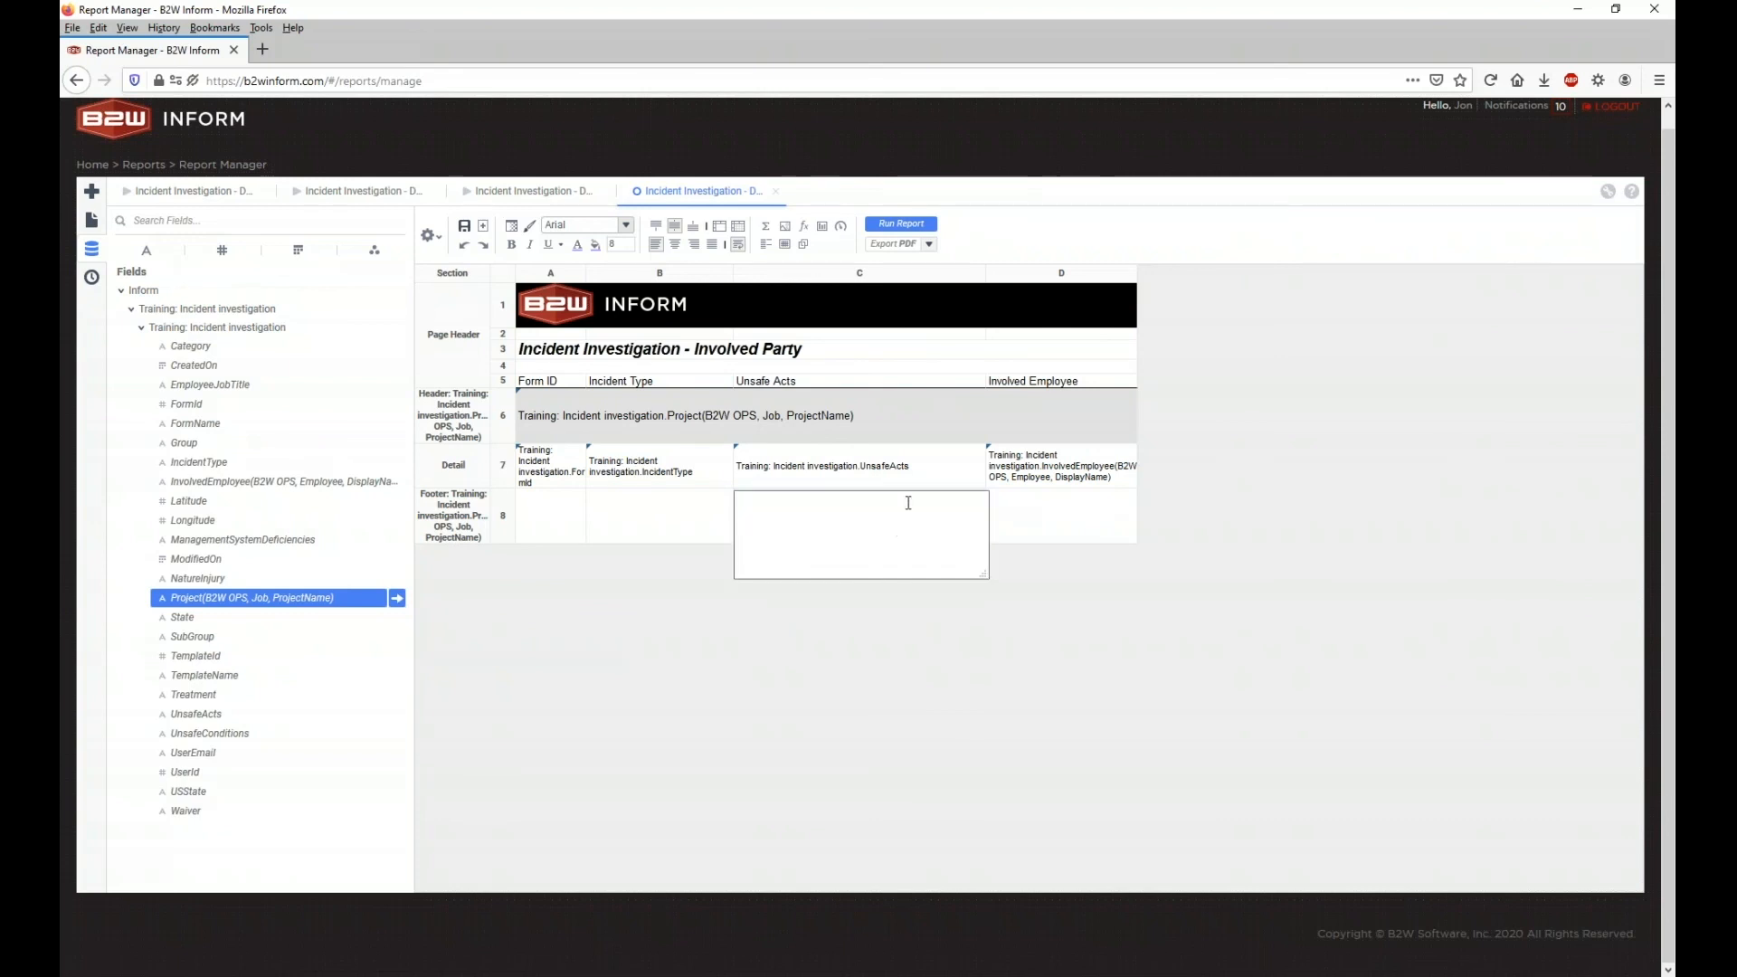
text(Ttoal)
text(l )
text(Incidents)
click(922, 622)
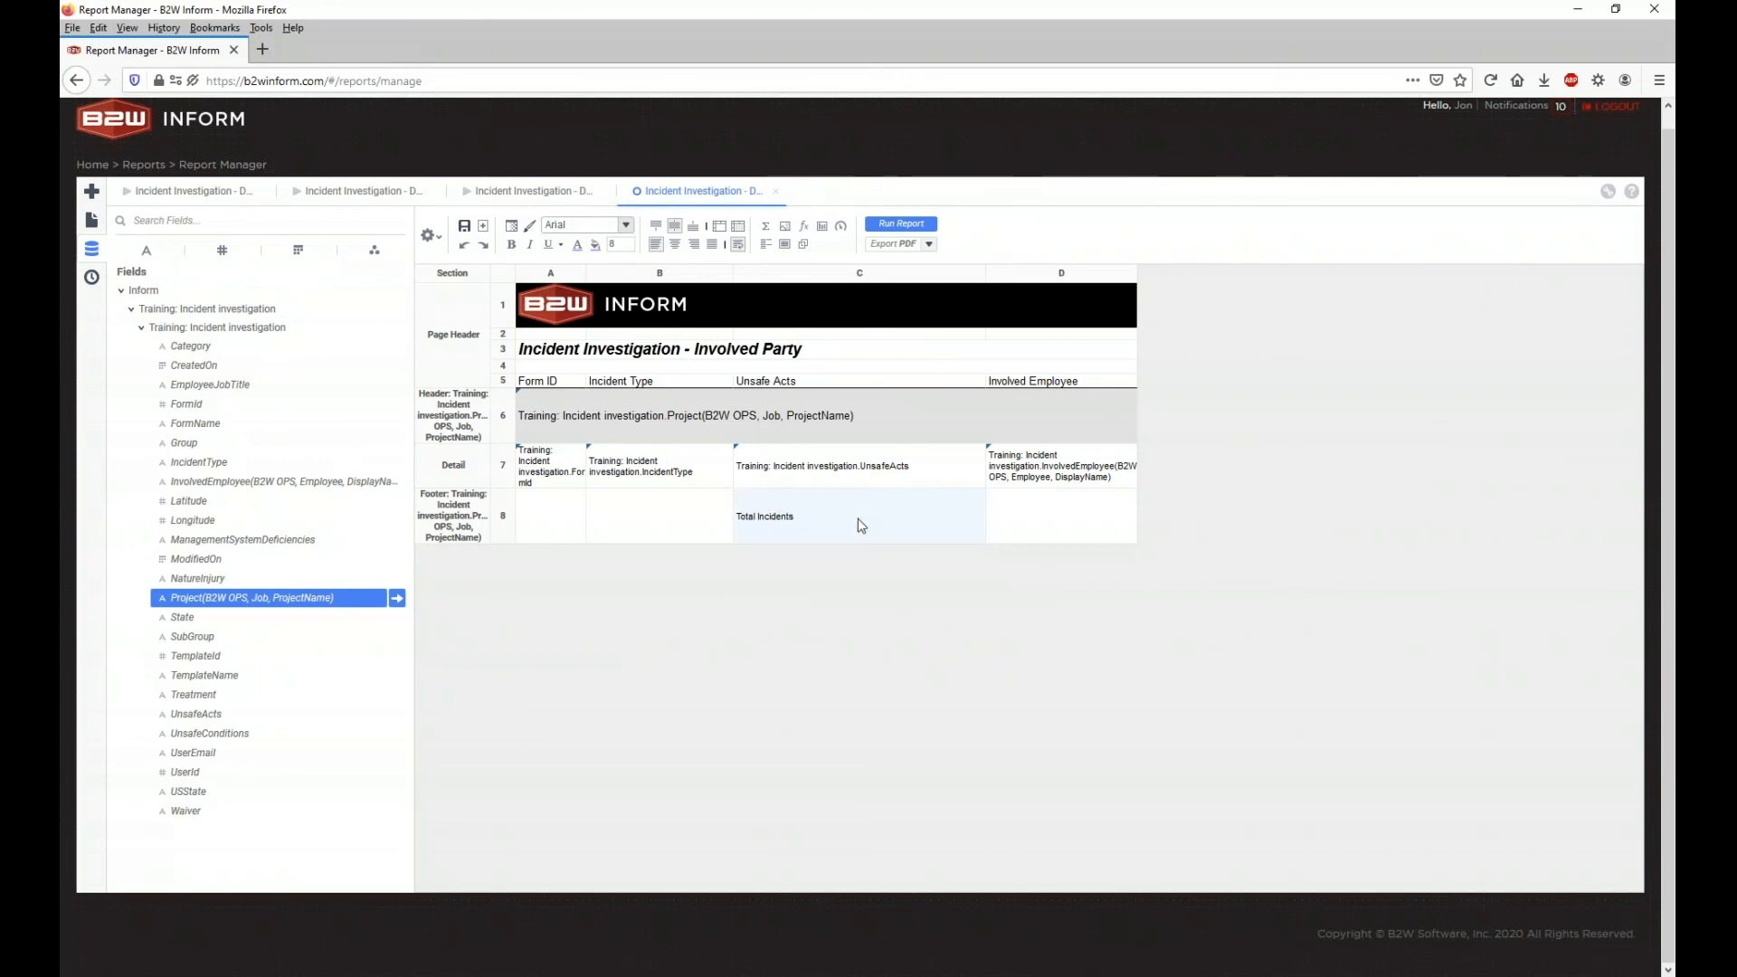
right_click(1029, 534)
Step: Insert an AggCount formula on FormId into footer cell D8
mouse_move(1070, 680)
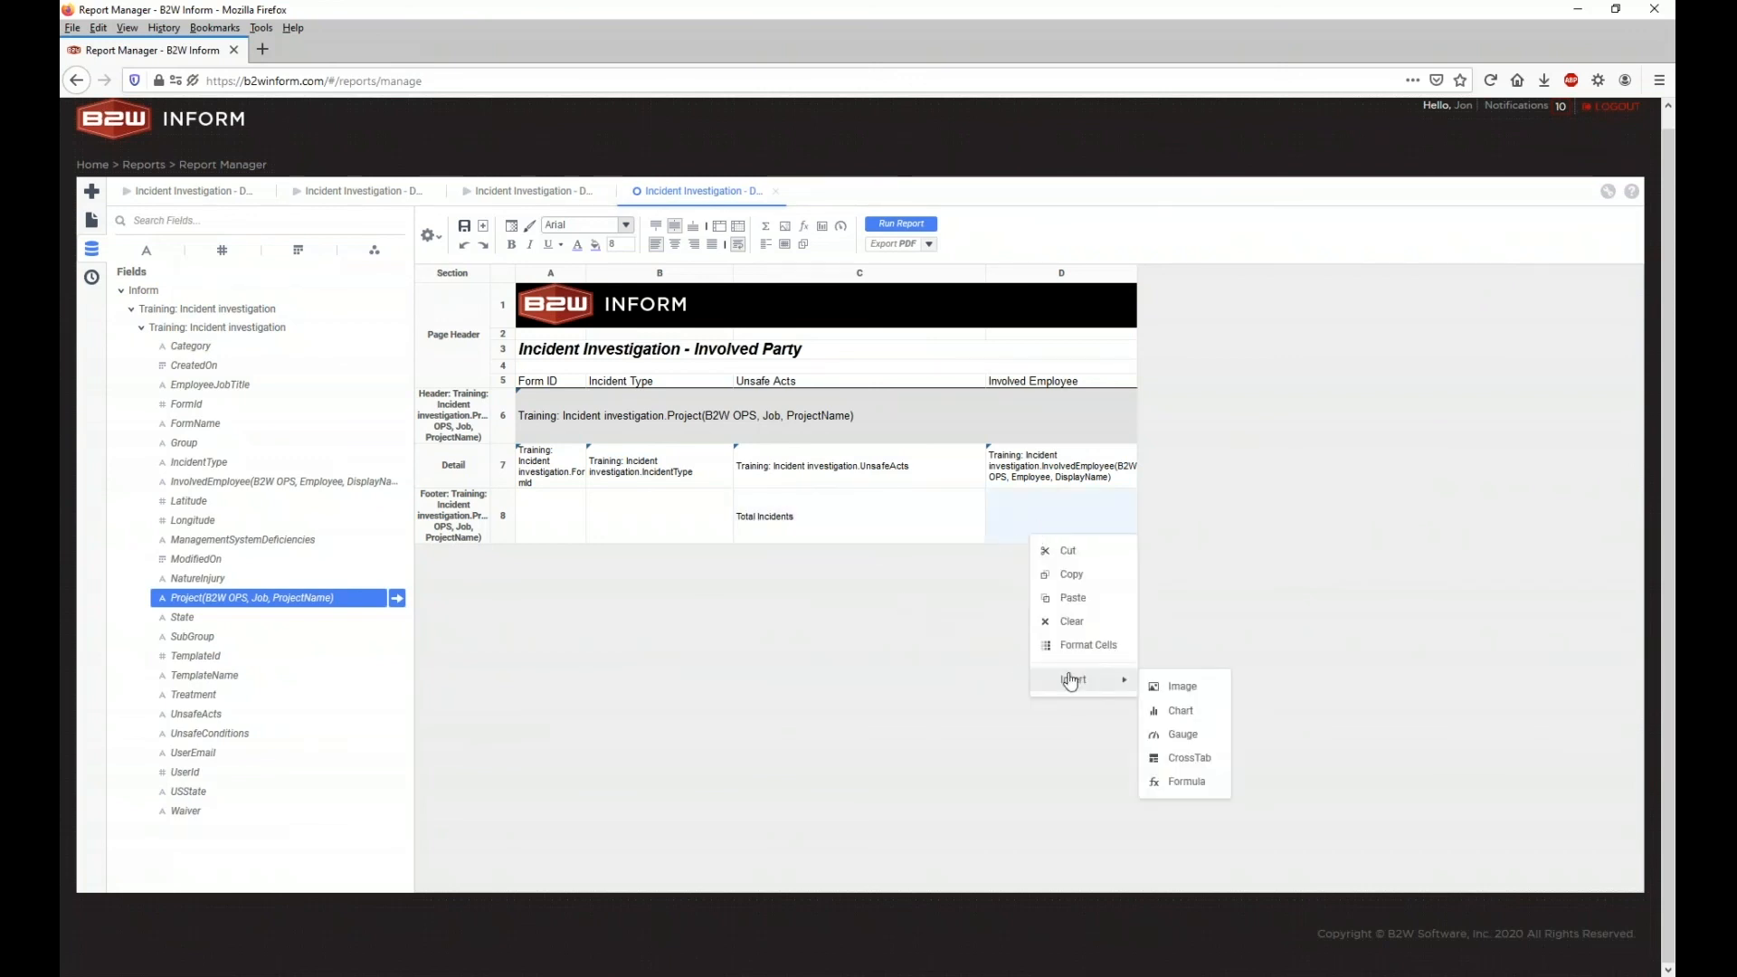
click(1186, 780)
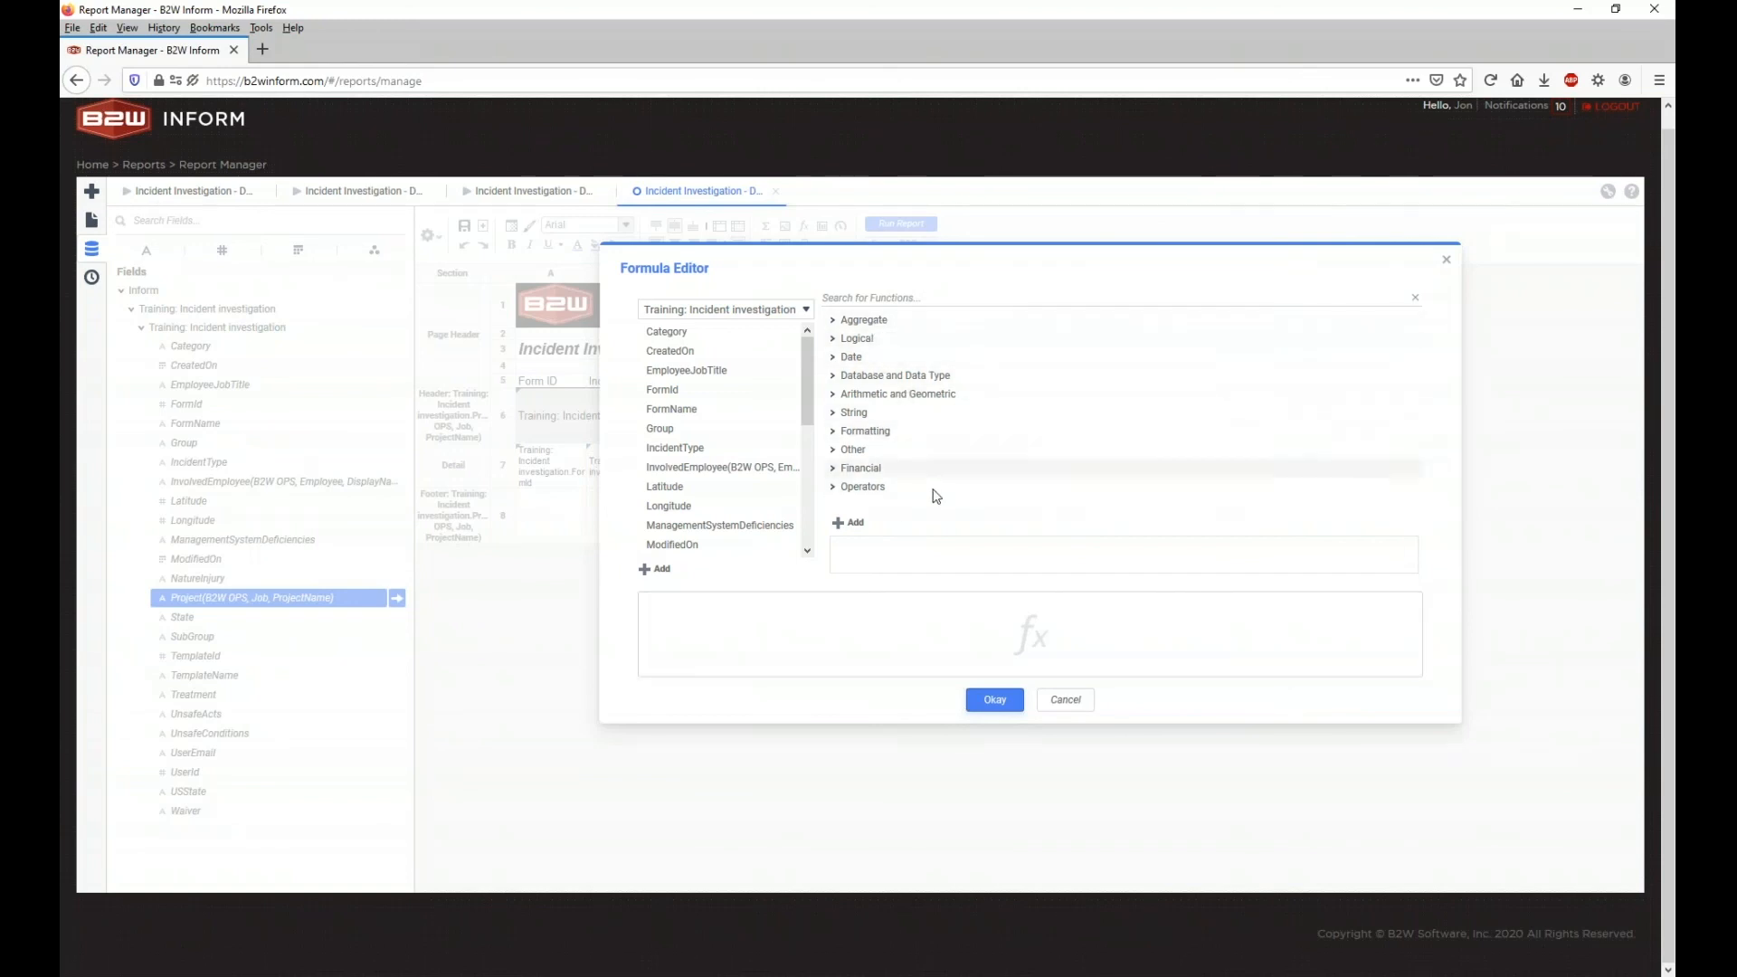
click(836, 323)
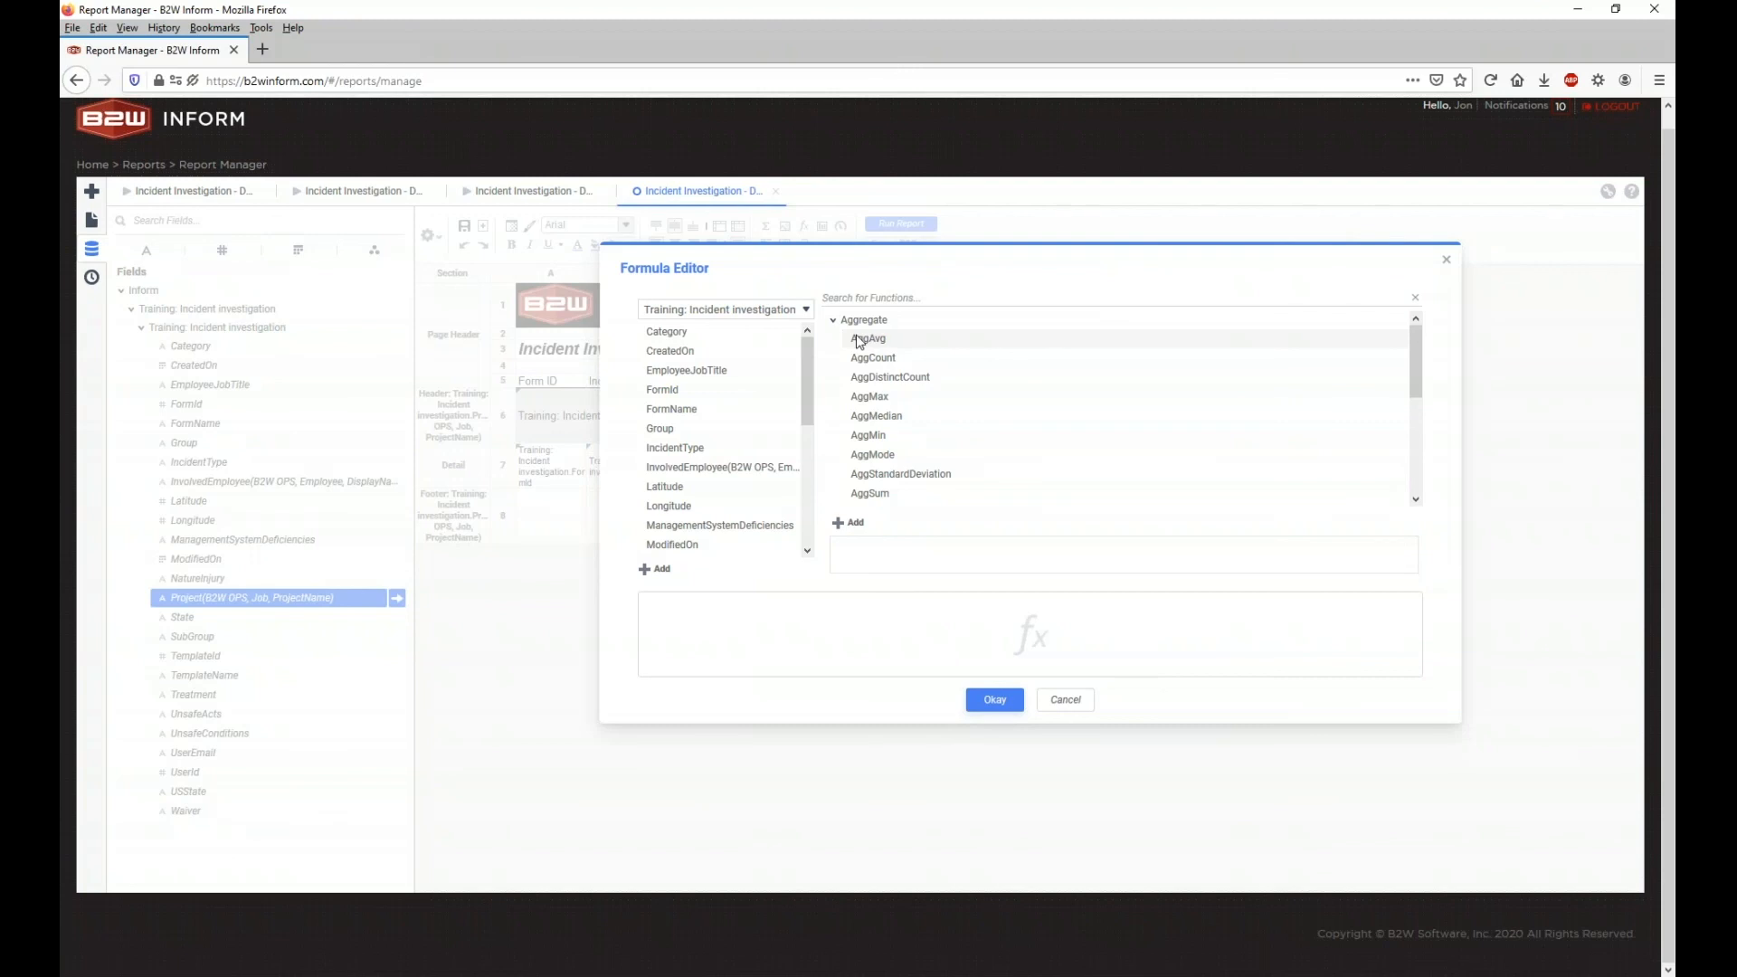
click(896, 362)
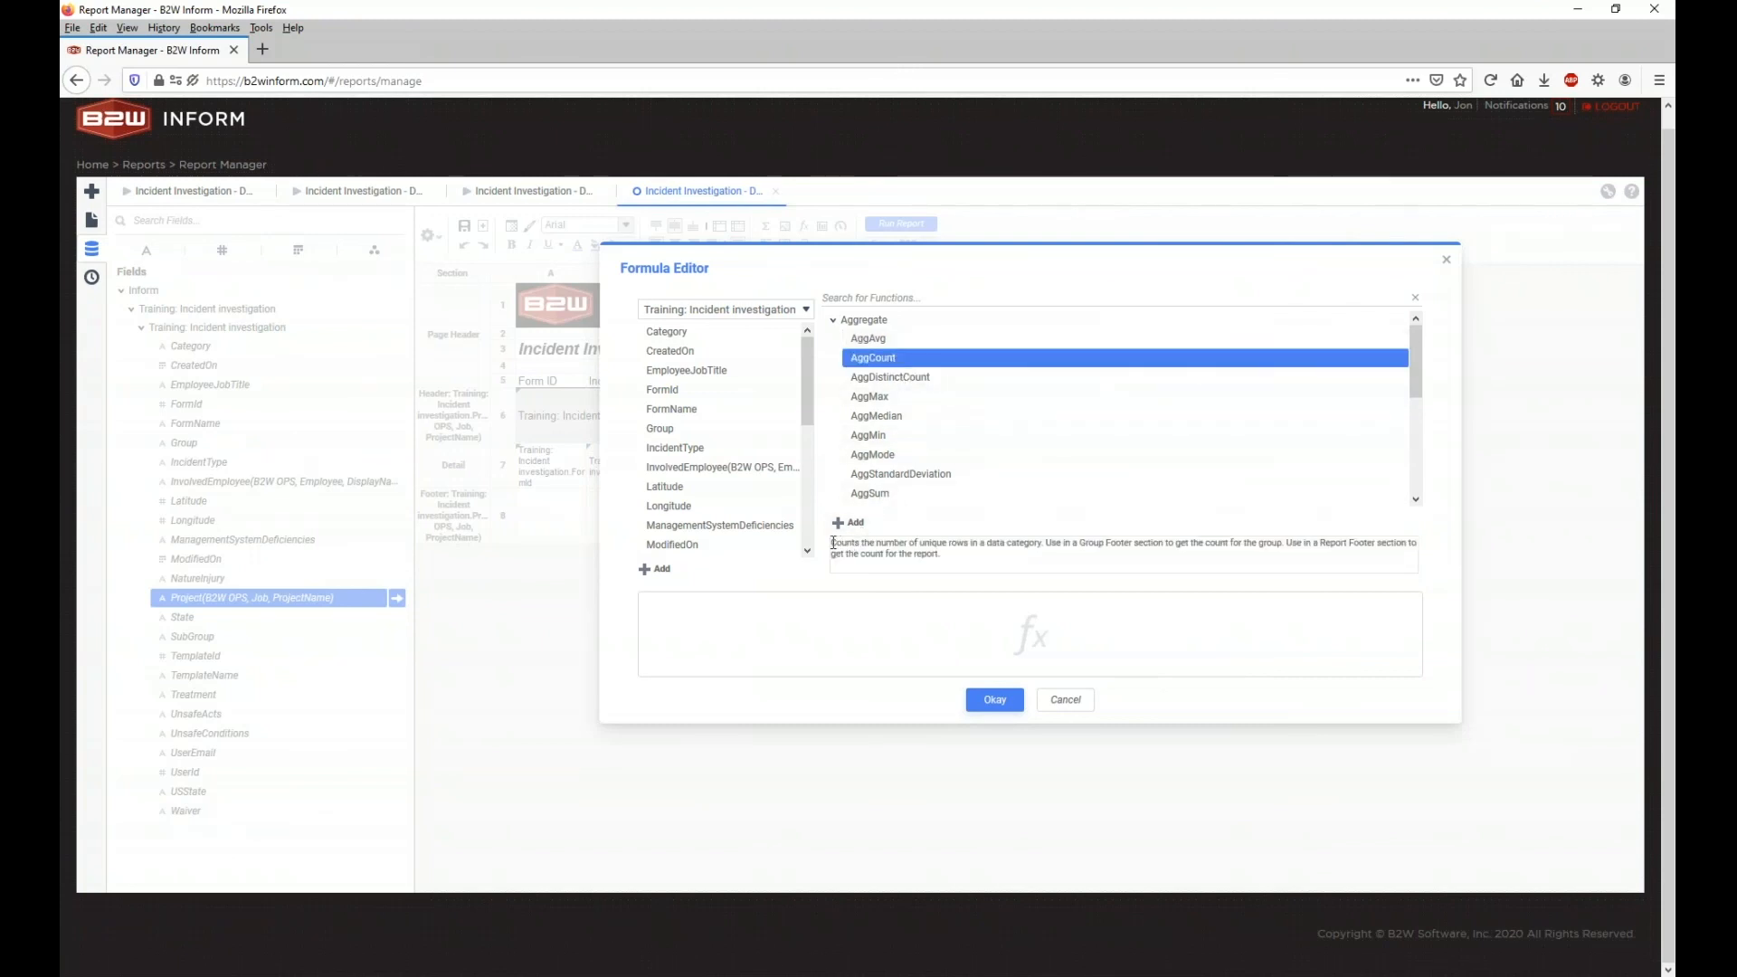
drag(833, 543, 963, 553)
click(909, 546)
double_click(886, 360)
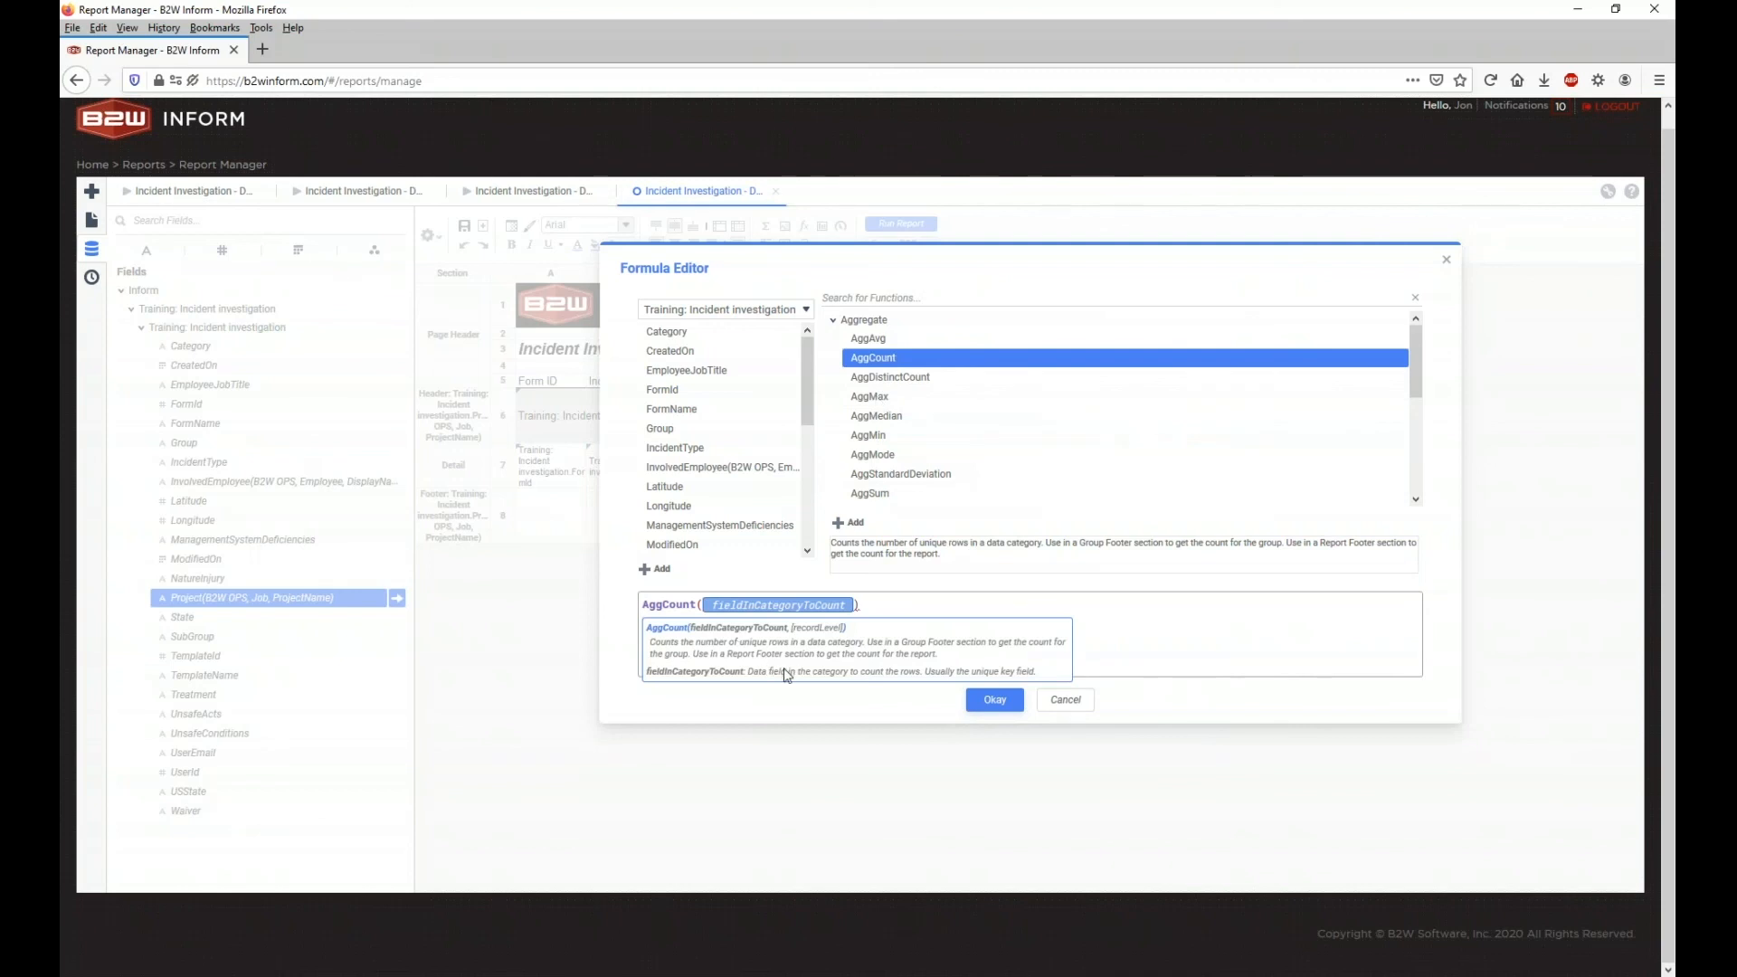
scroll(697, 359, down, 2)
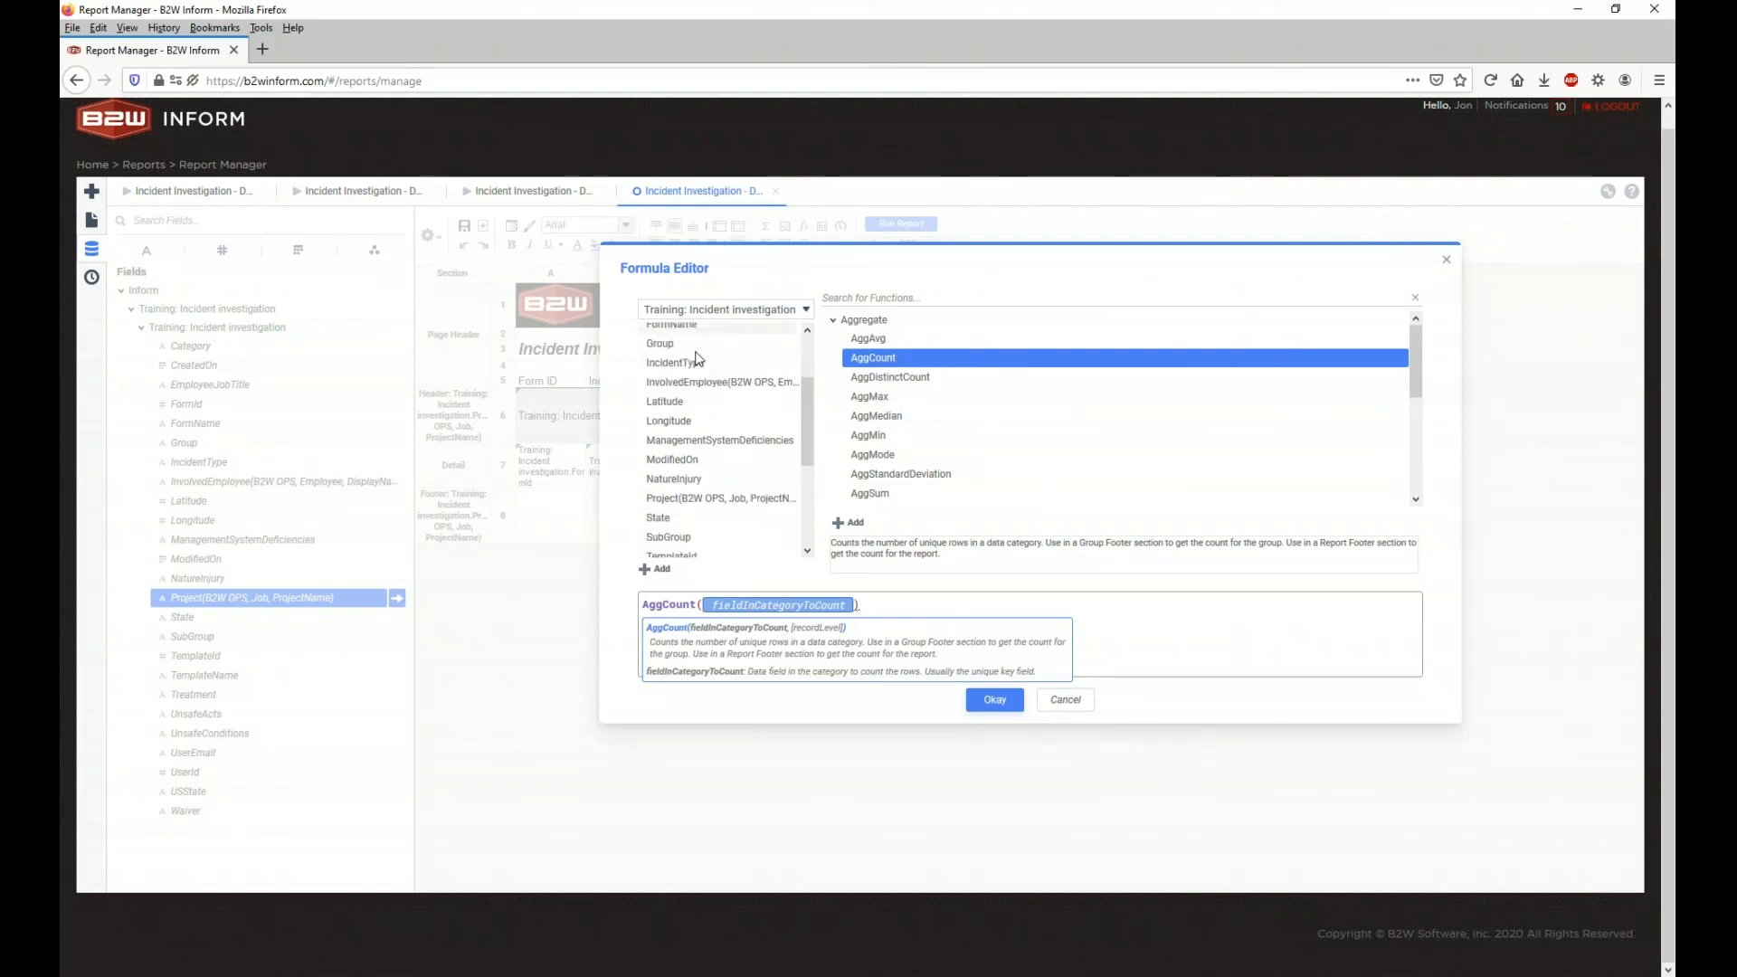
scroll(699, 360, down, 3)
scroll(704, 399, up, 5)
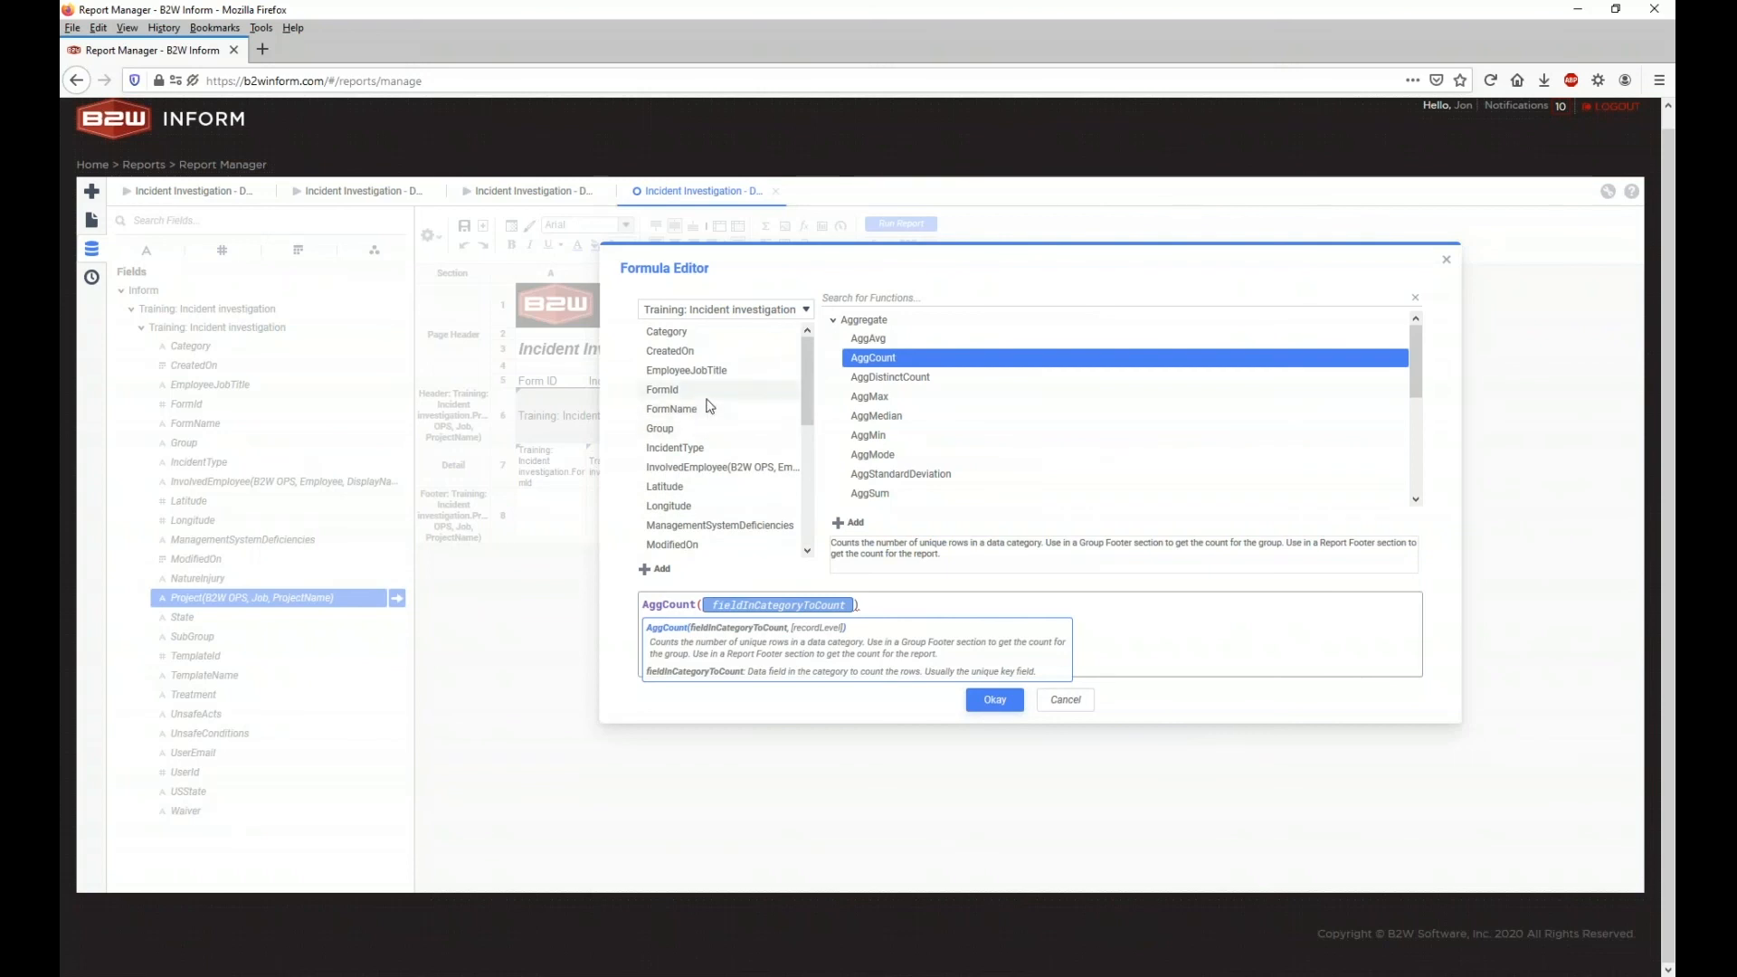
double_click(707, 398)
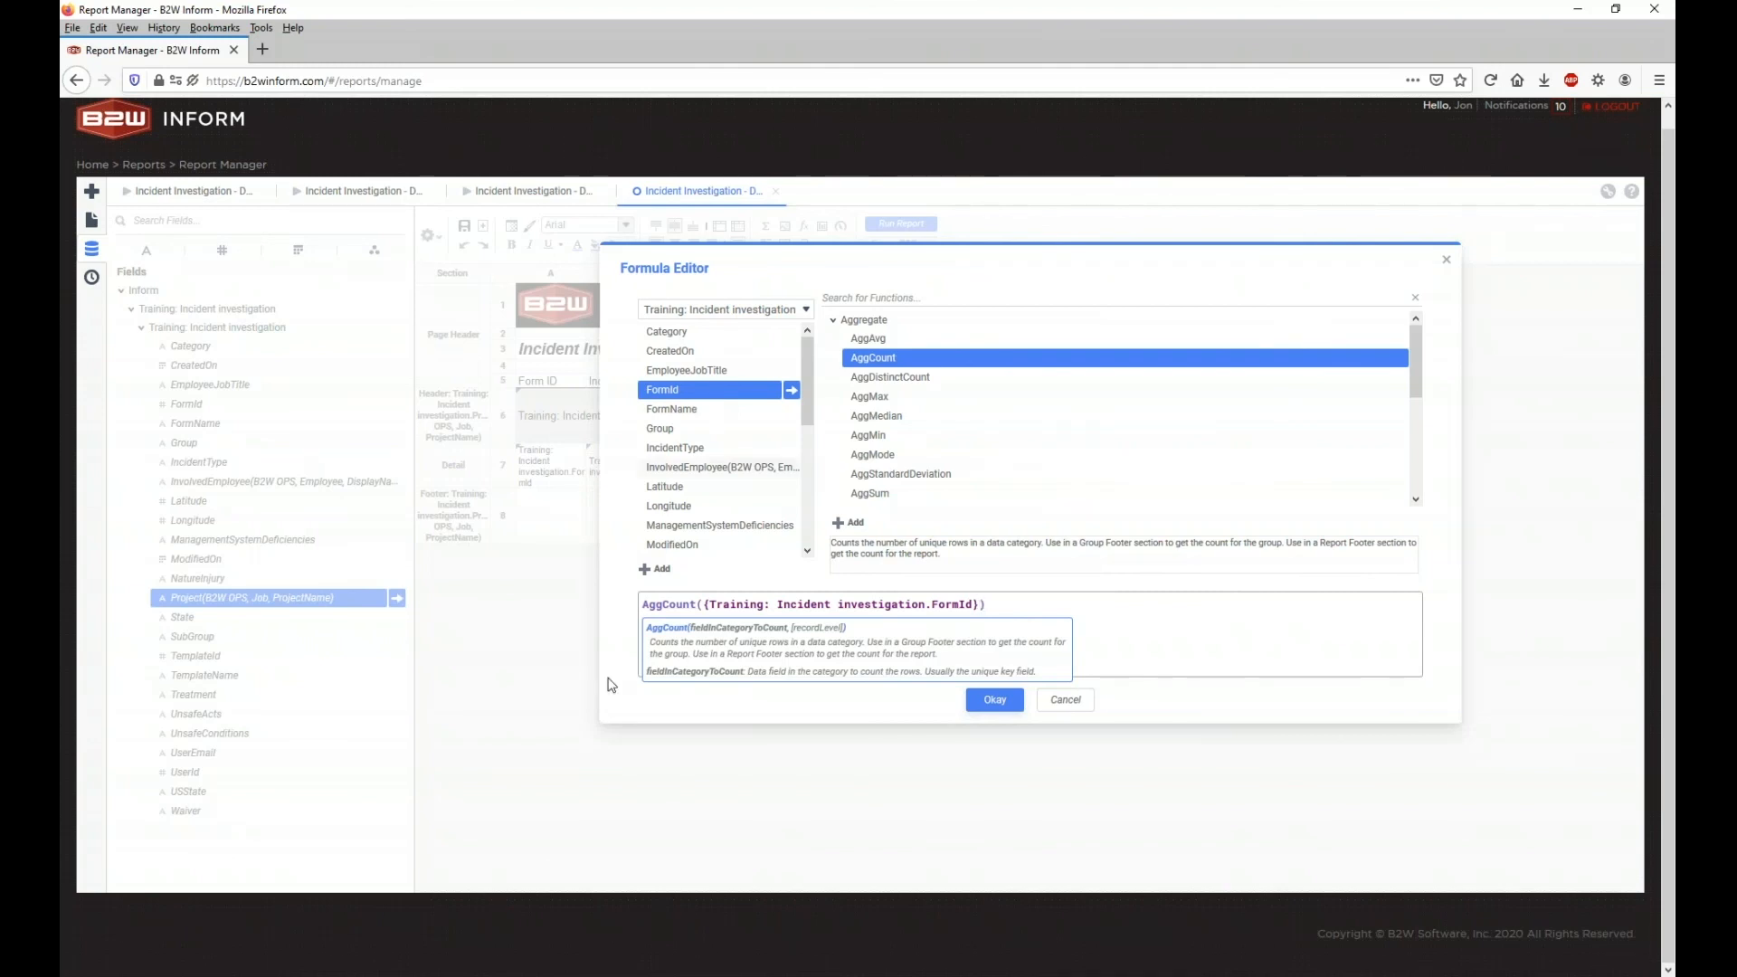
click(995, 699)
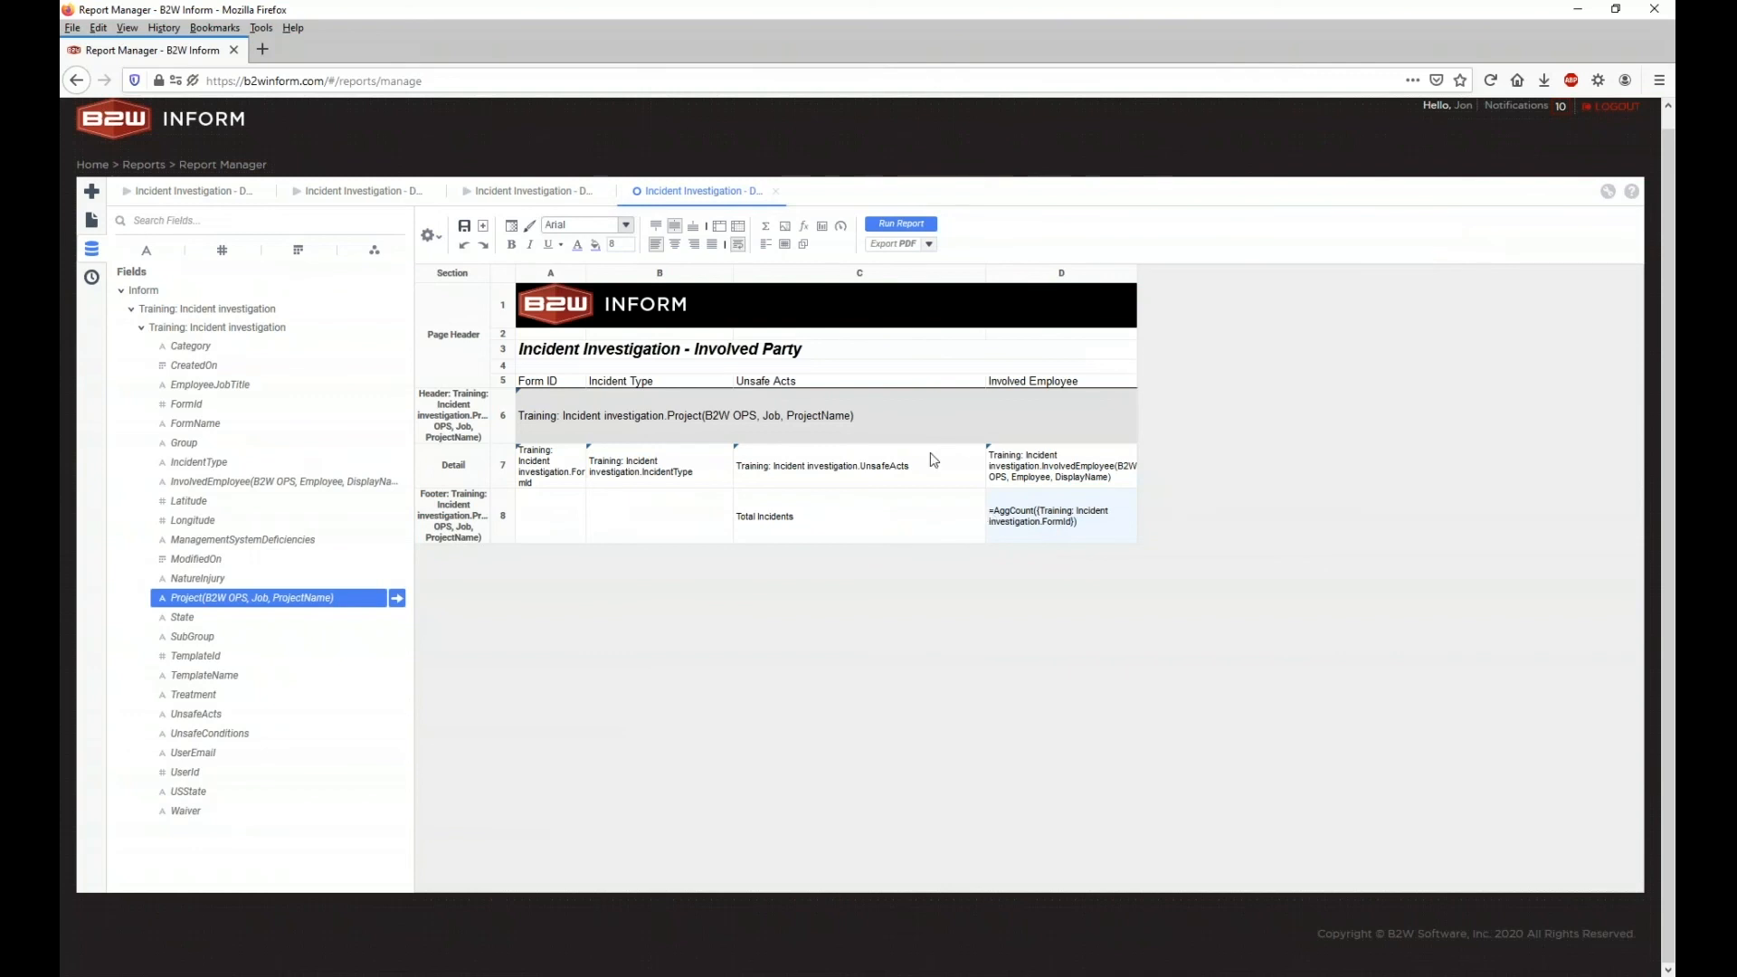
Step: Fill footer cells C8:D8 red and run the report
click(850, 523)
shift+click(1034, 525)
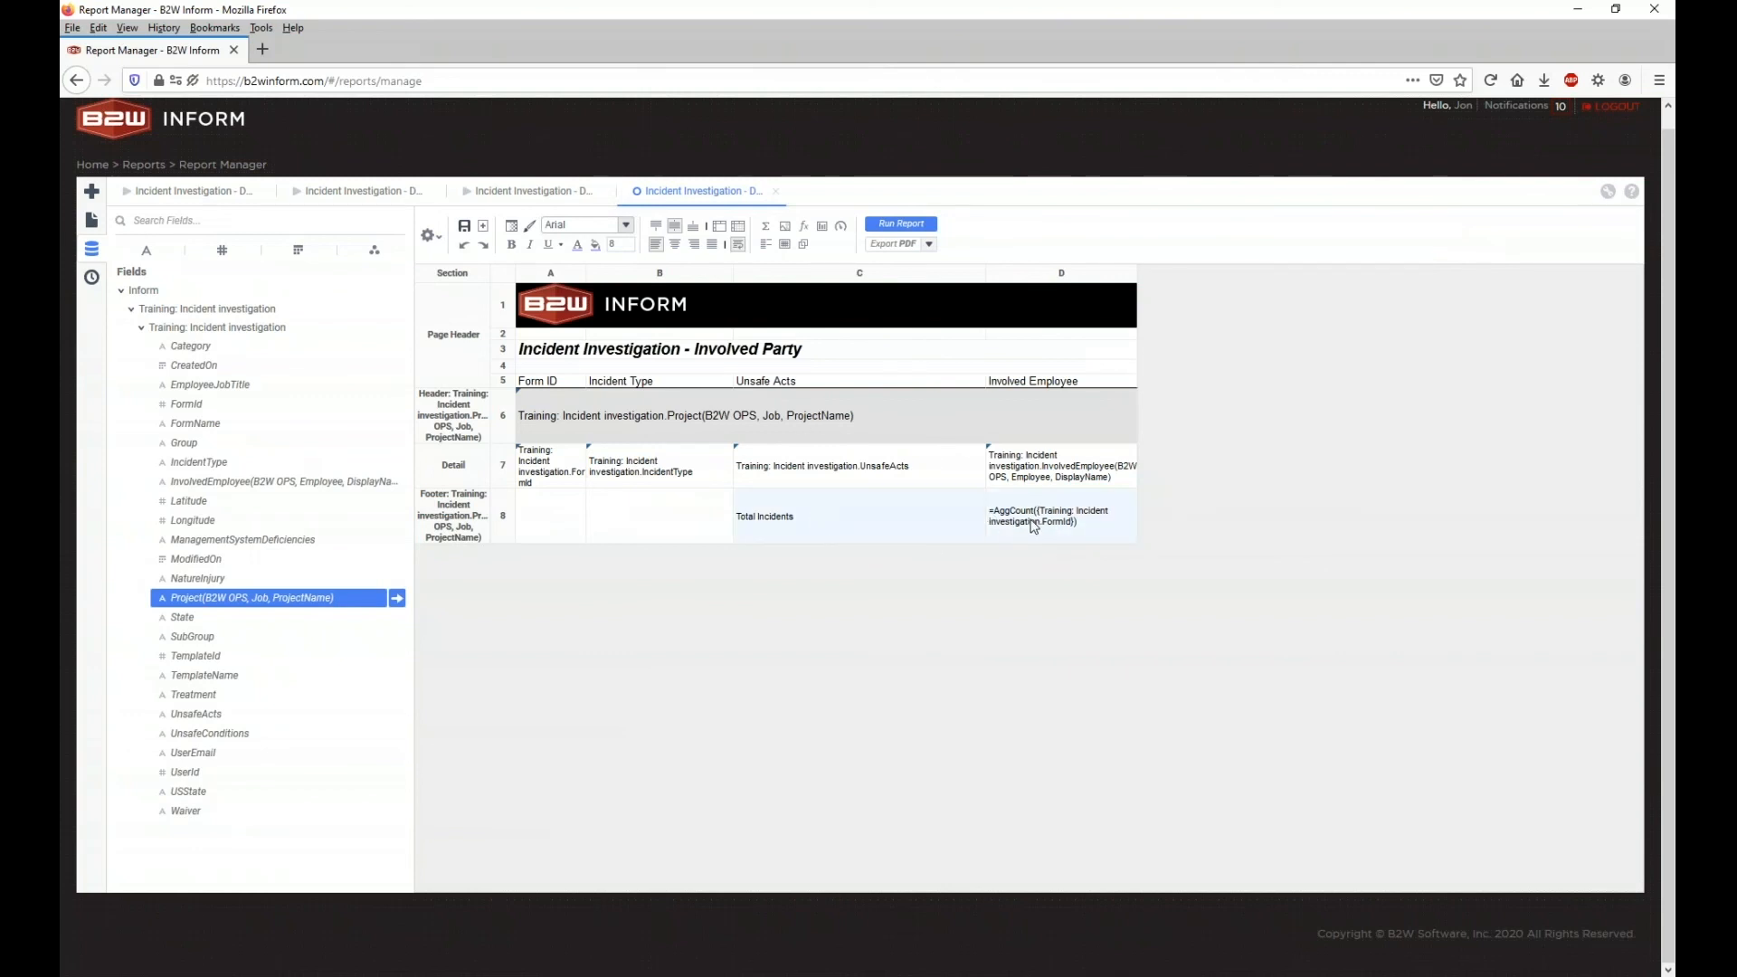
click(596, 246)
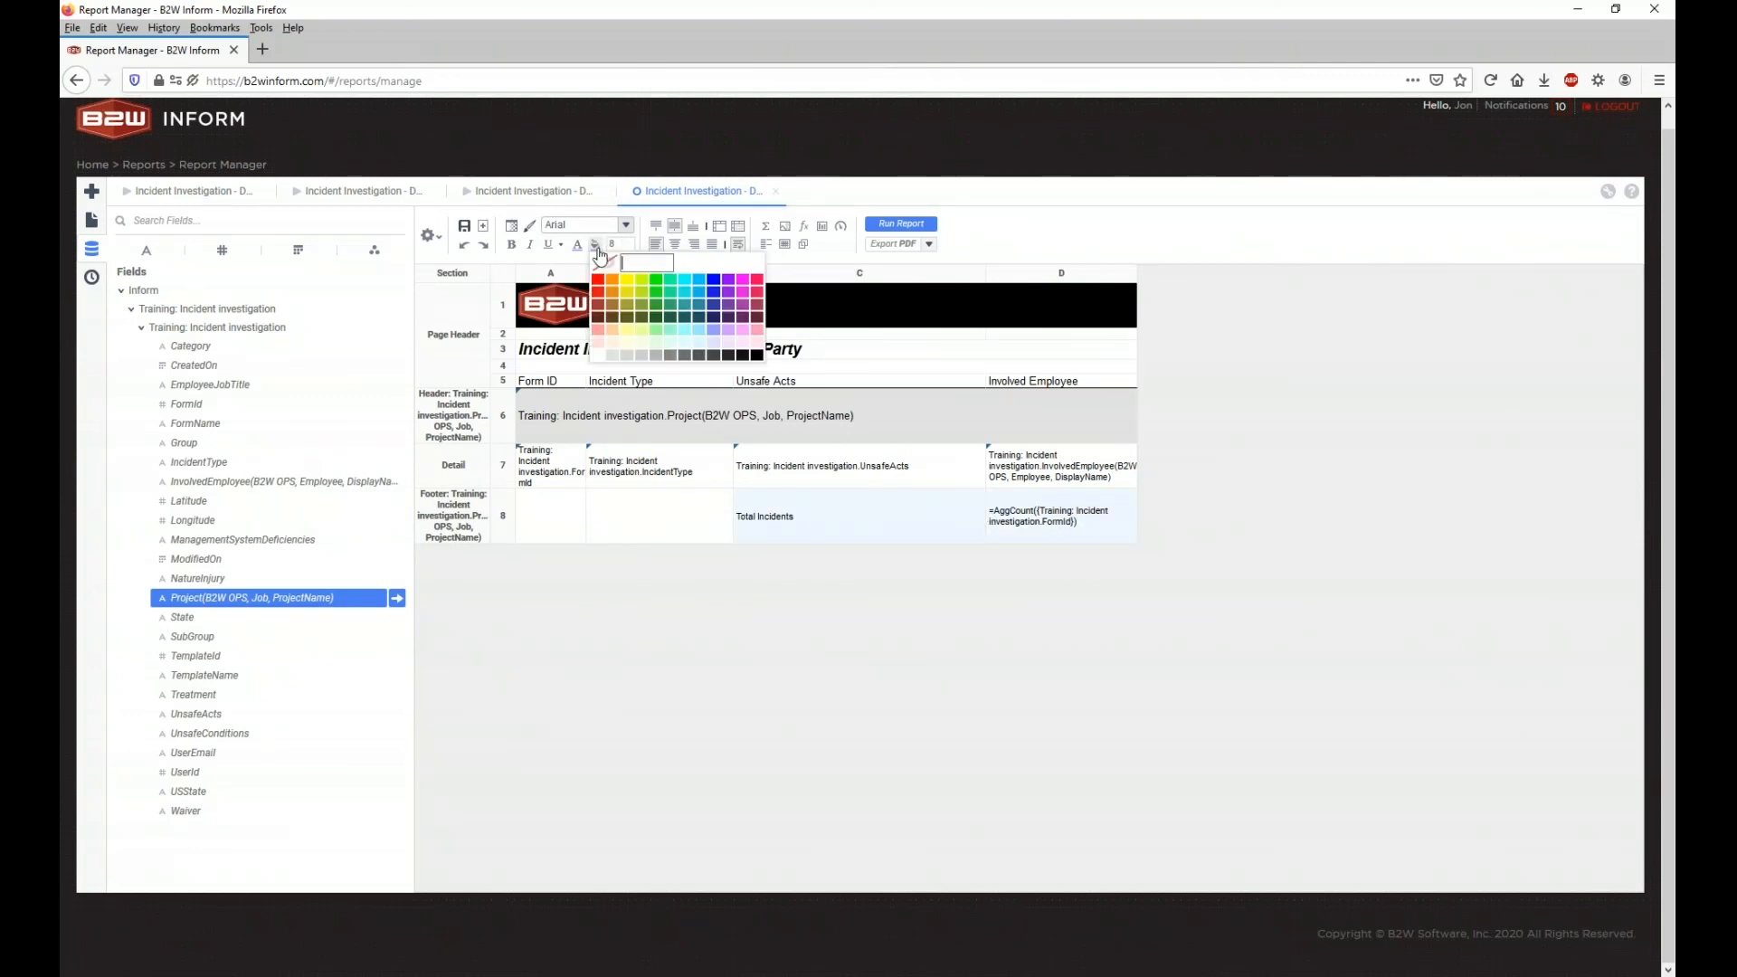
click(598, 279)
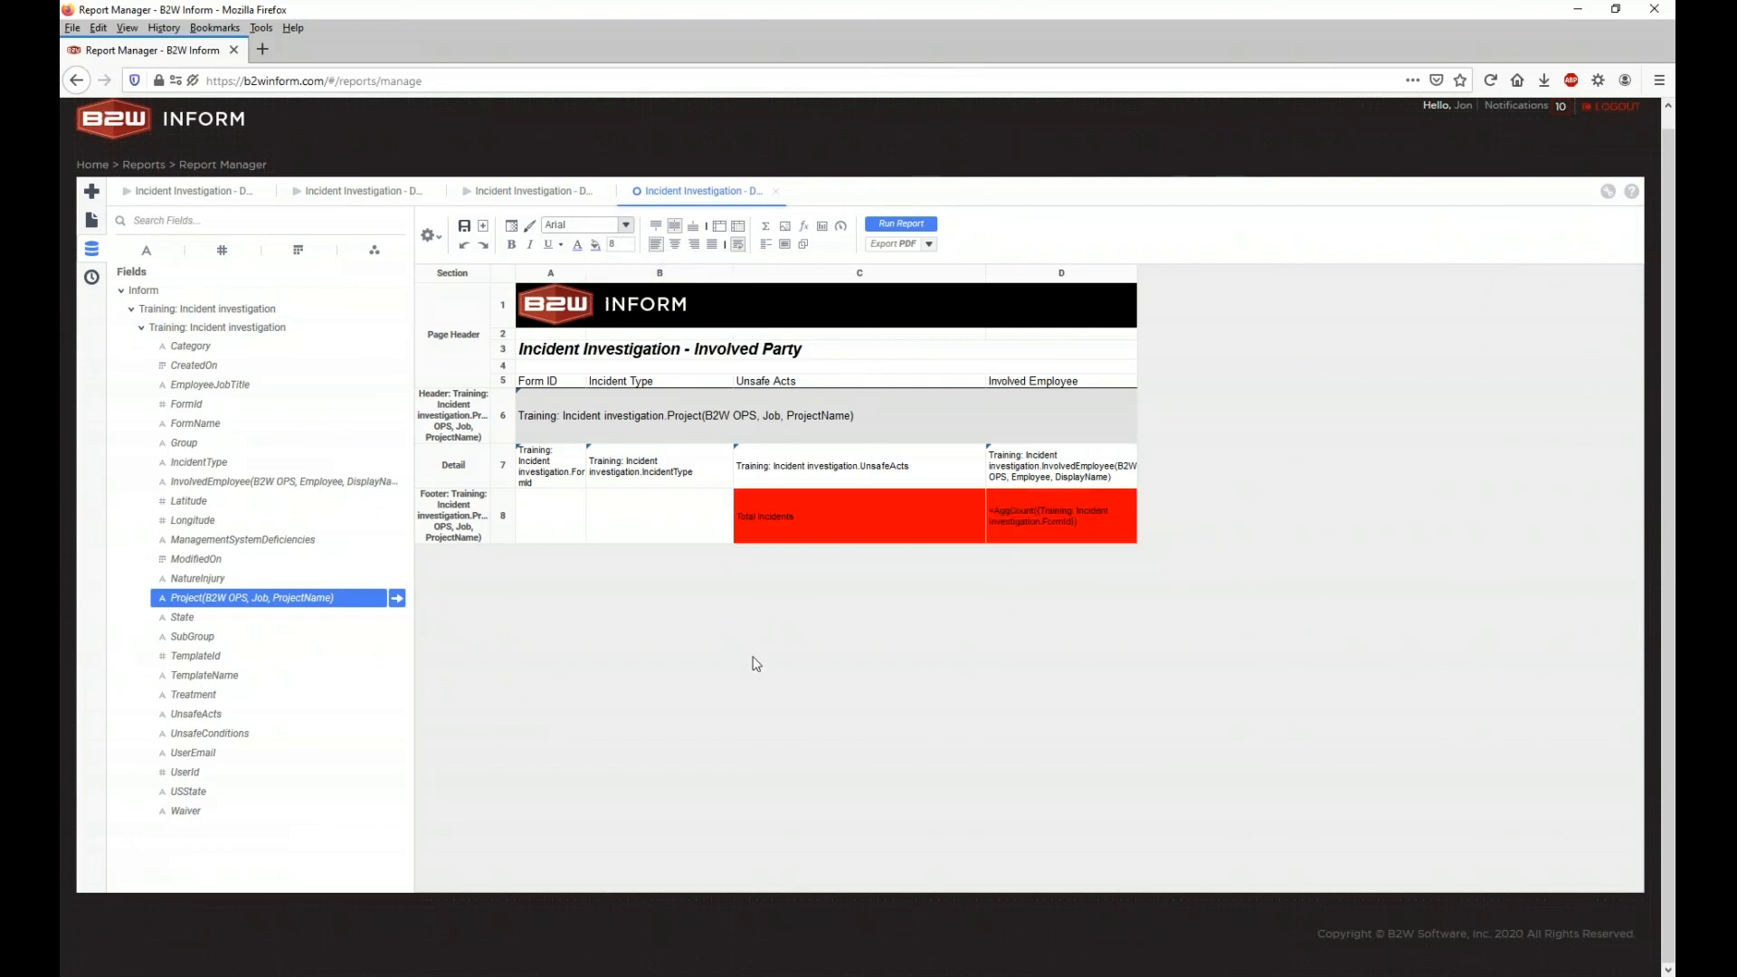
click(891, 226)
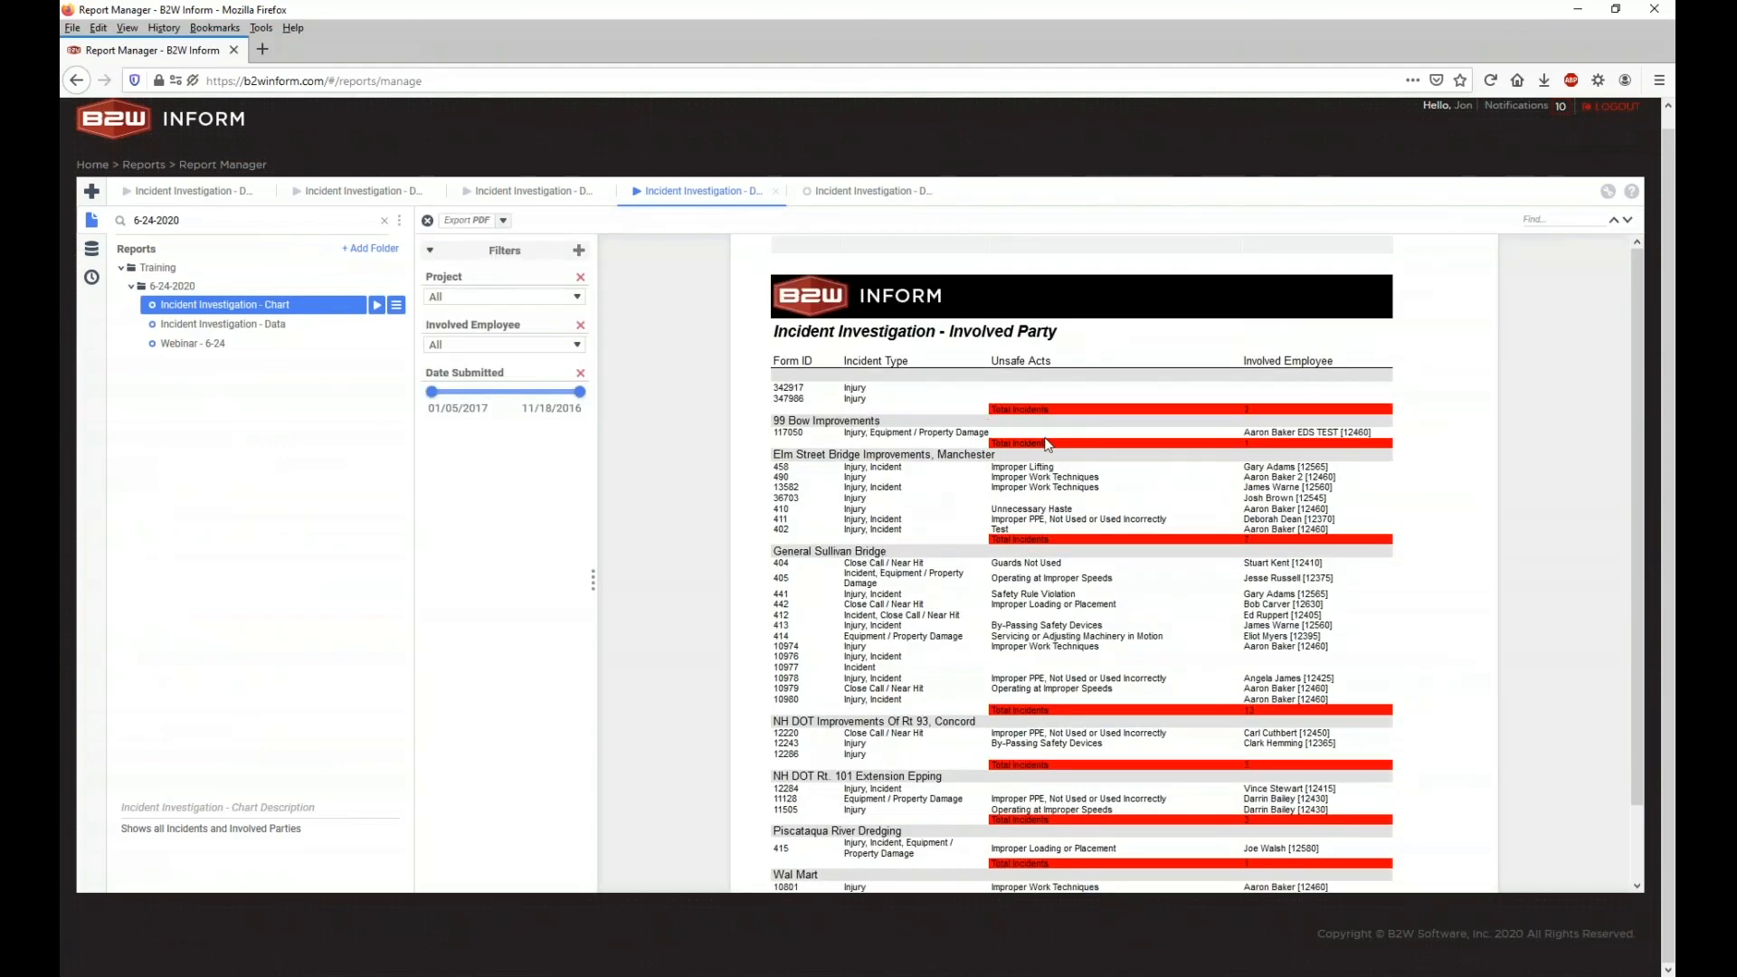
Step: Scroll through the totals output, then close the extra report tabs
scroll(1246, 701, down, 2)
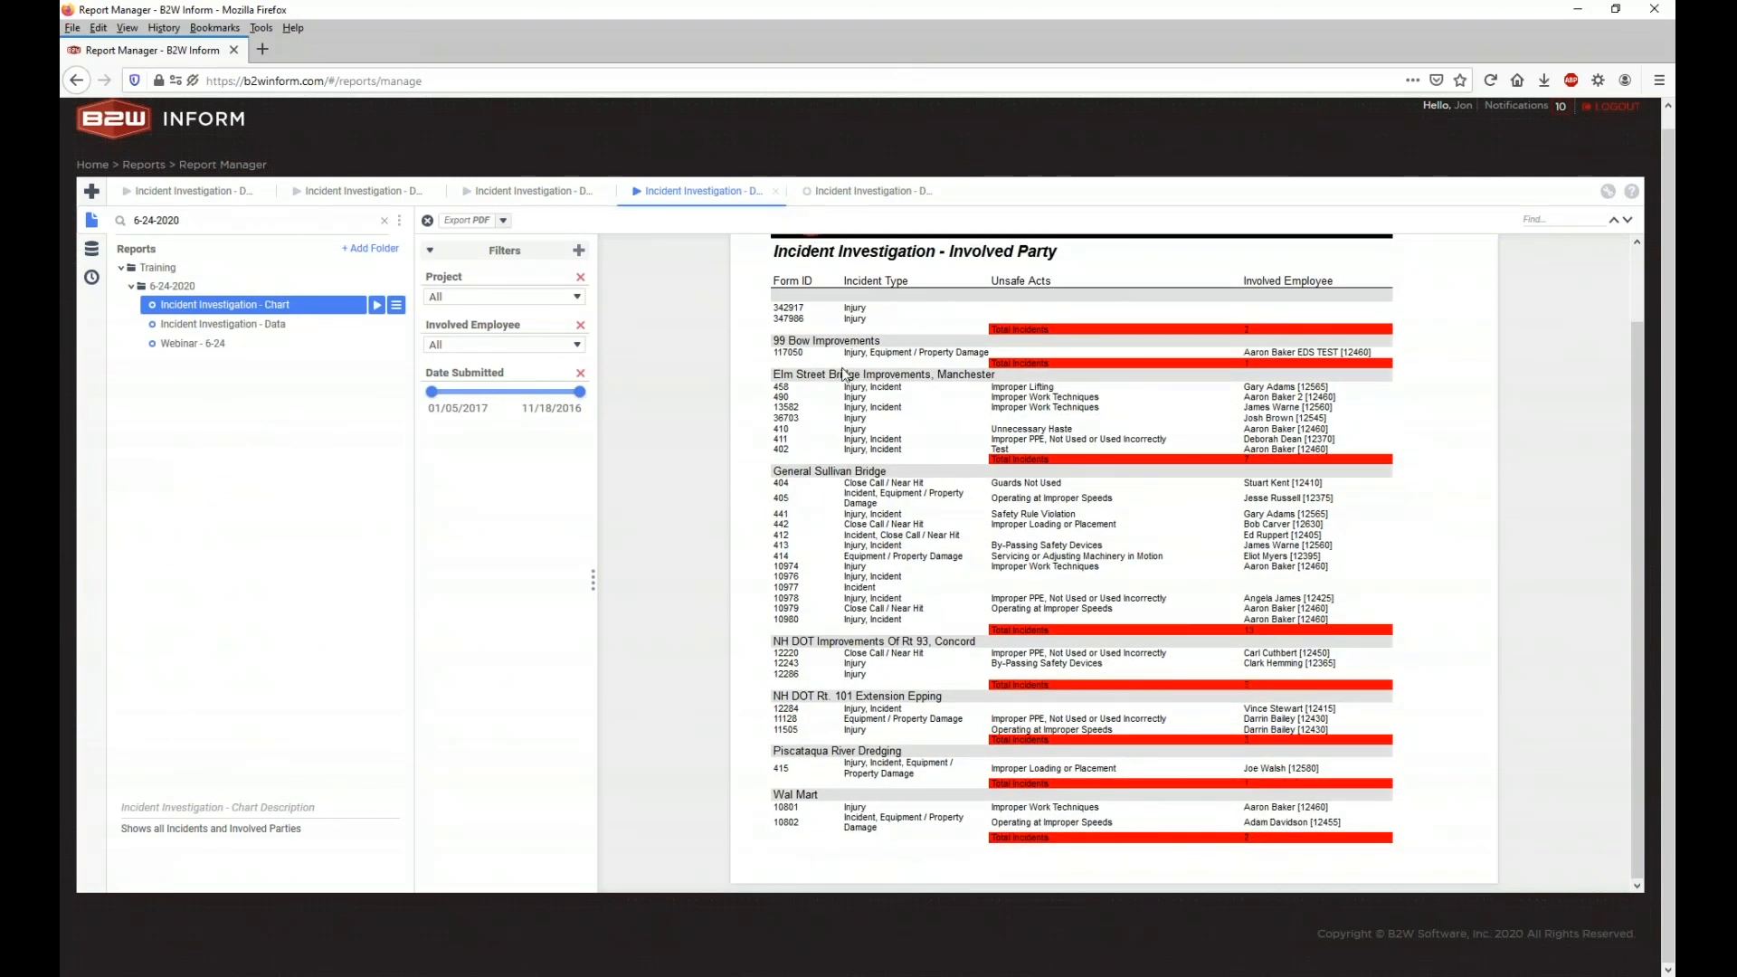
click(264, 199)
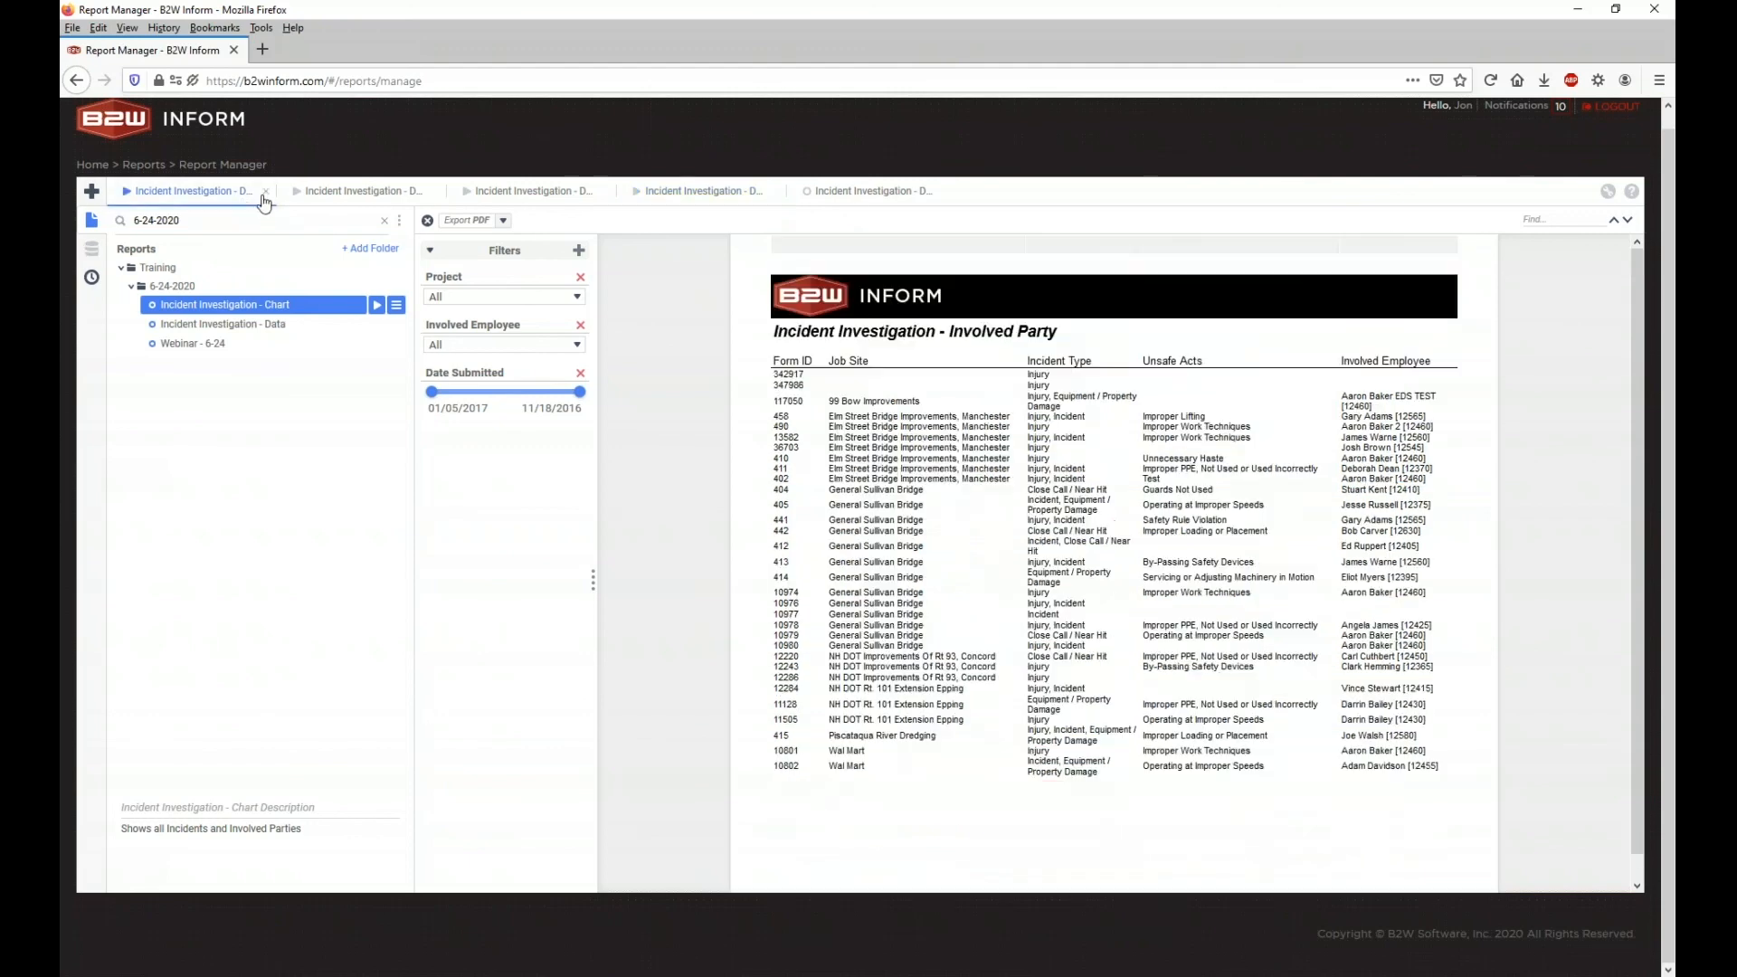
click(265, 192)
click(266, 192)
click(265, 192)
click(265, 191)
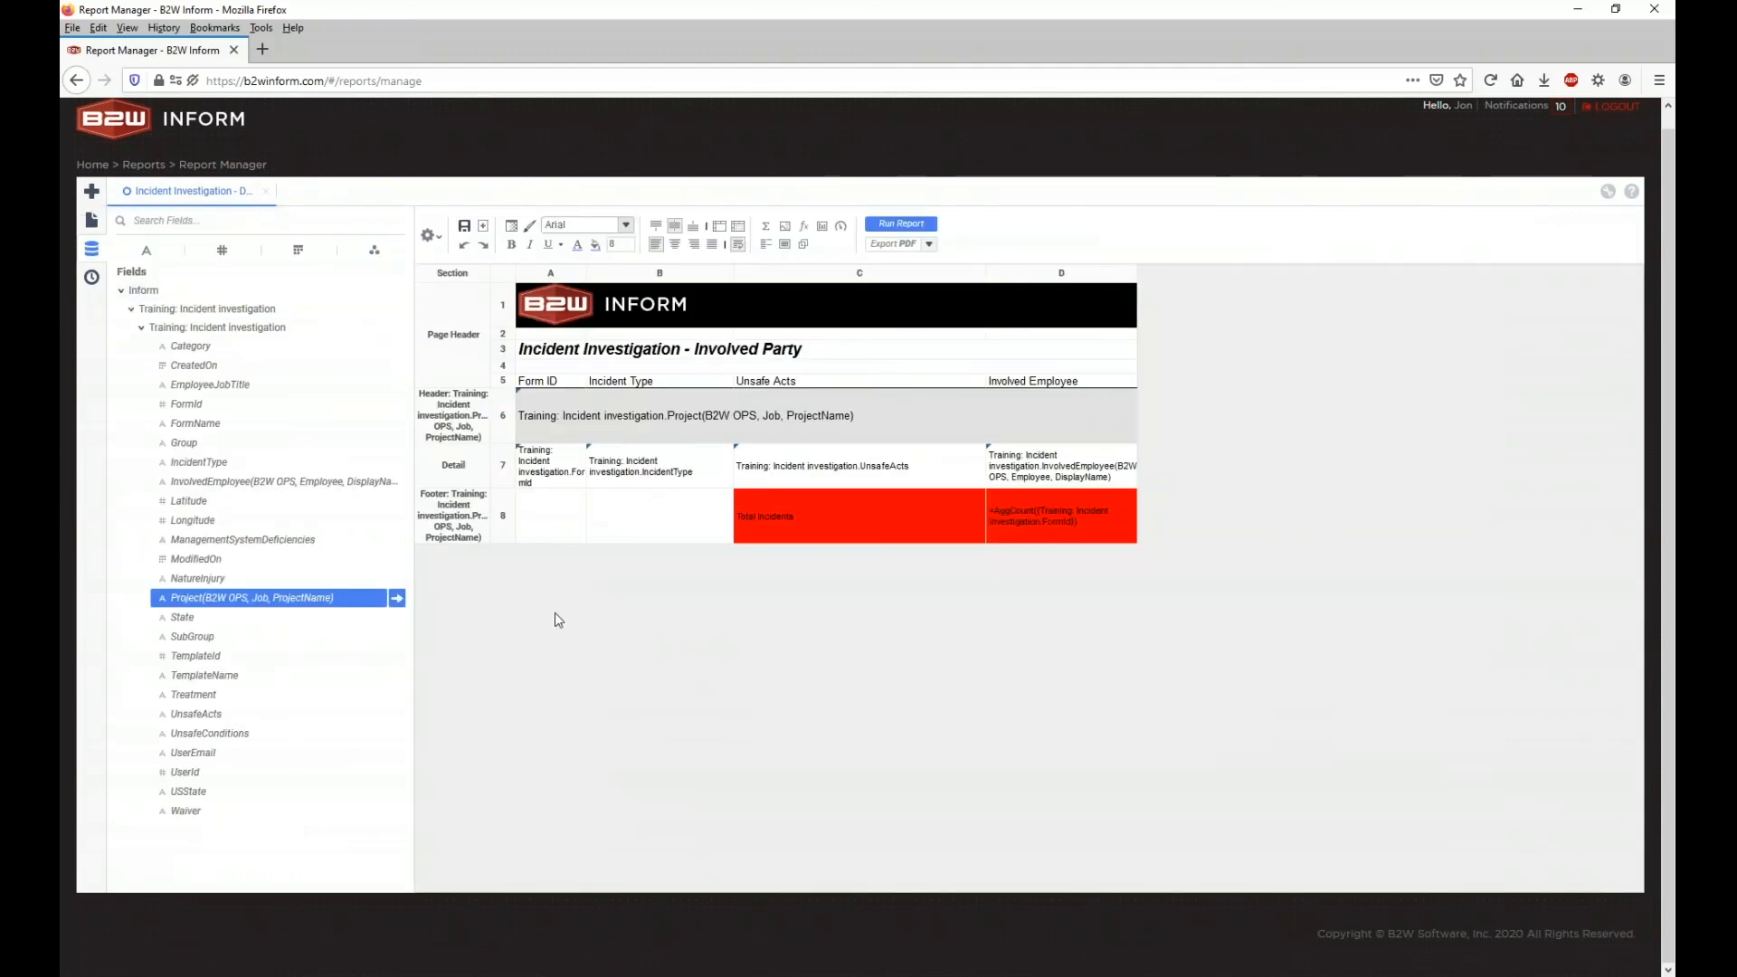
Step: Add a Report Footer section and make its row 9 taller
right_click(474, 539)
mouse_move(504, 560)
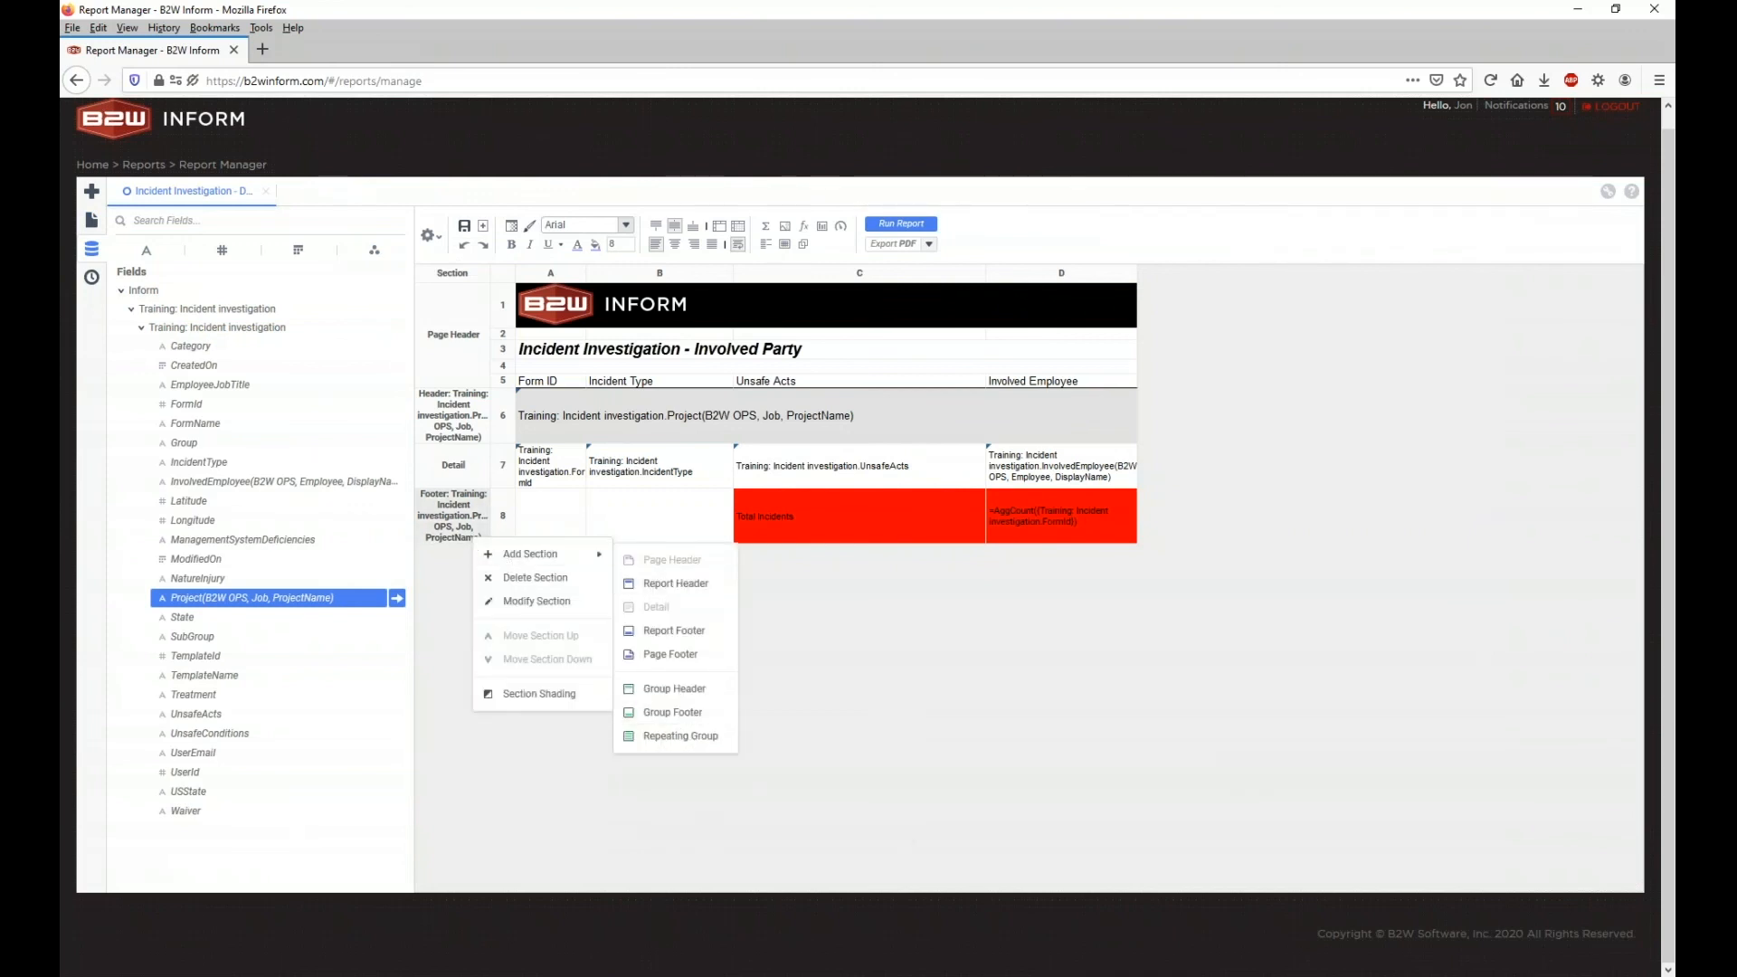
click(674, 631)
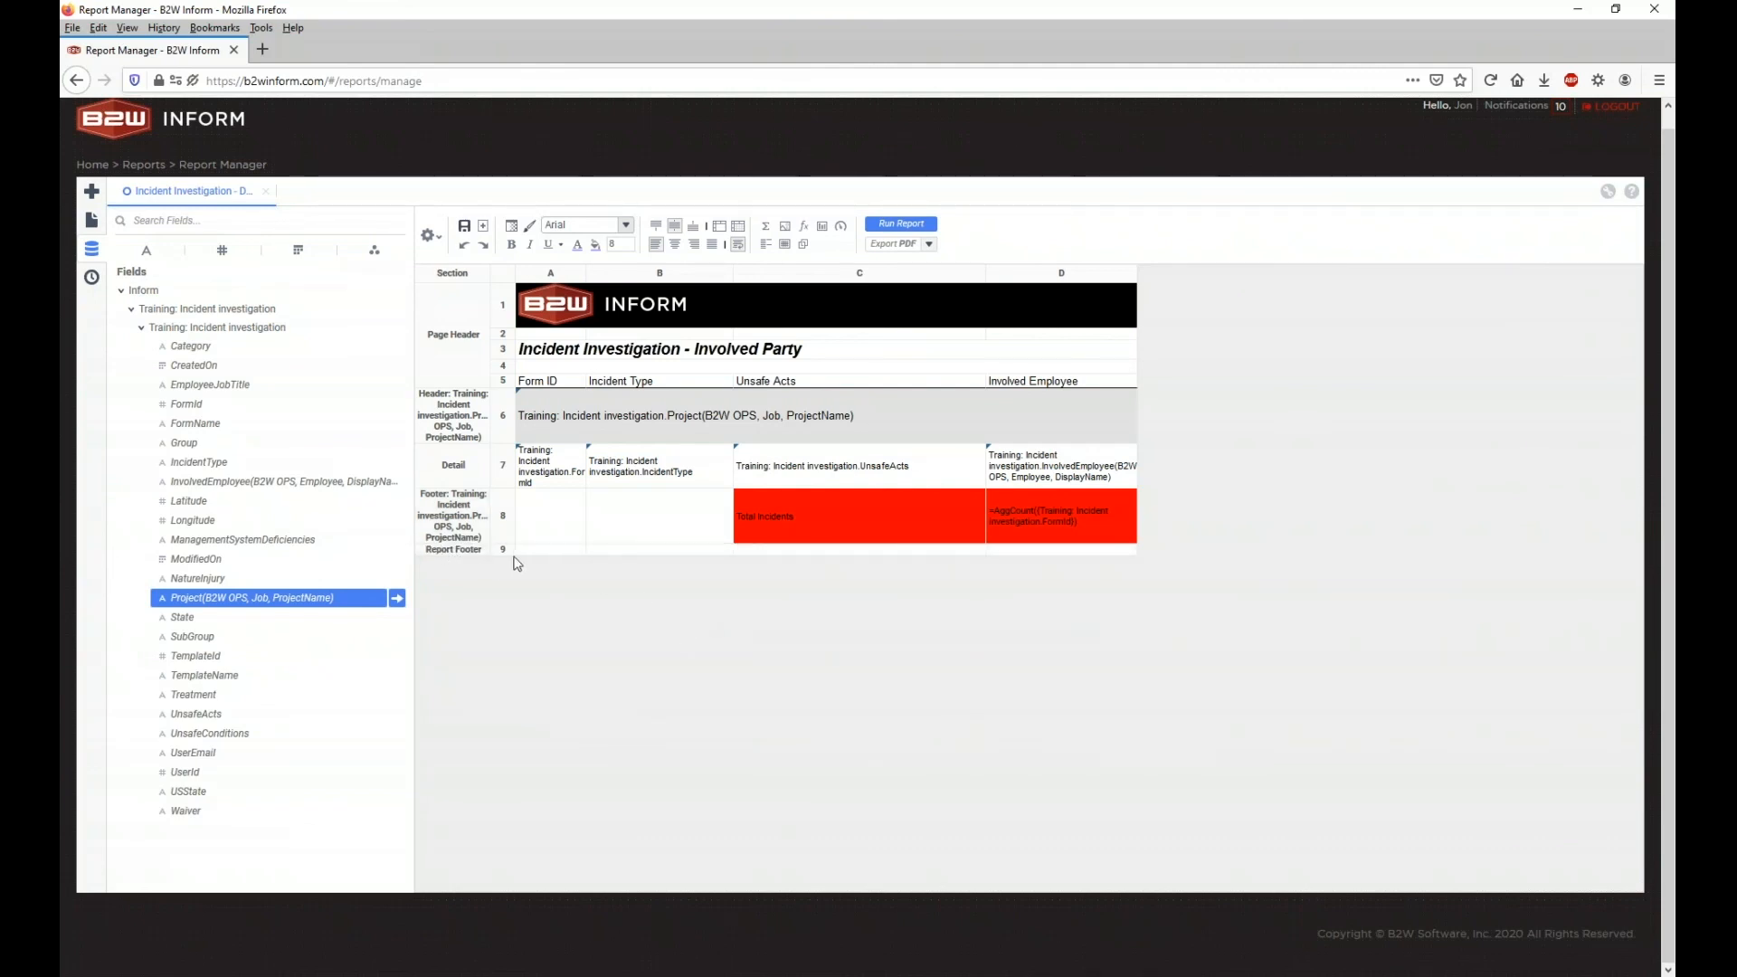
drag(503, 555, 512, 627)
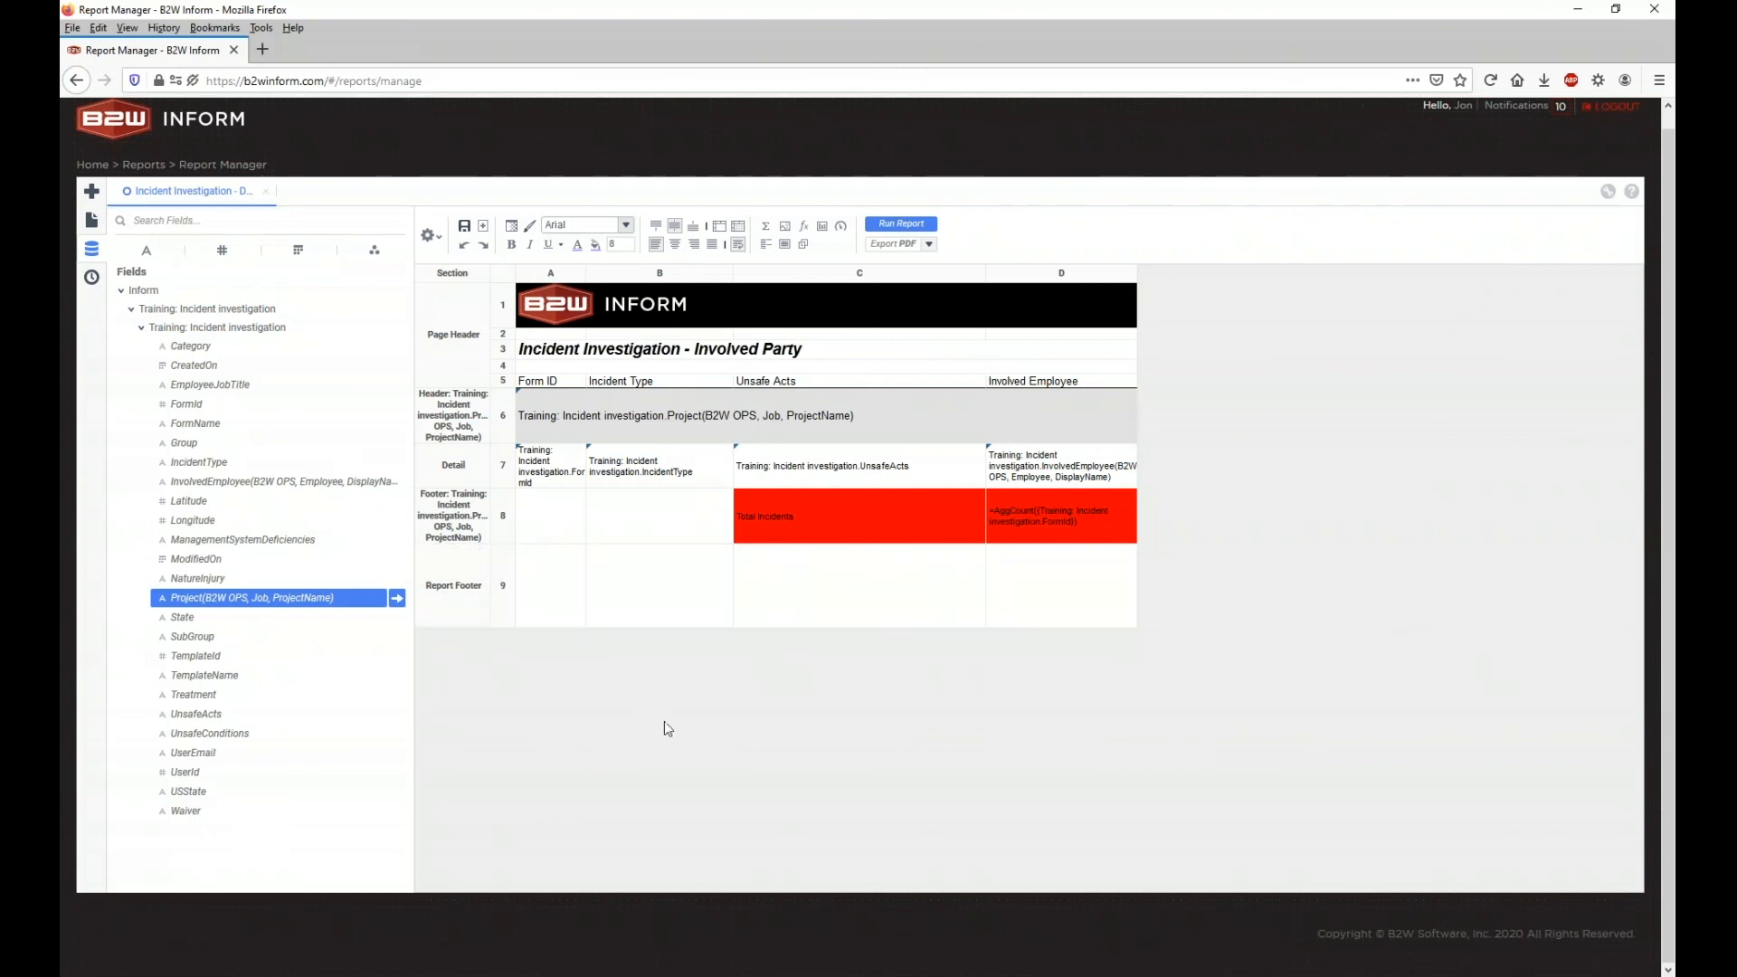
Step: Copy the AggCount formula from D8 into report footer cell D9
drag(859, 516, 1046, 516)
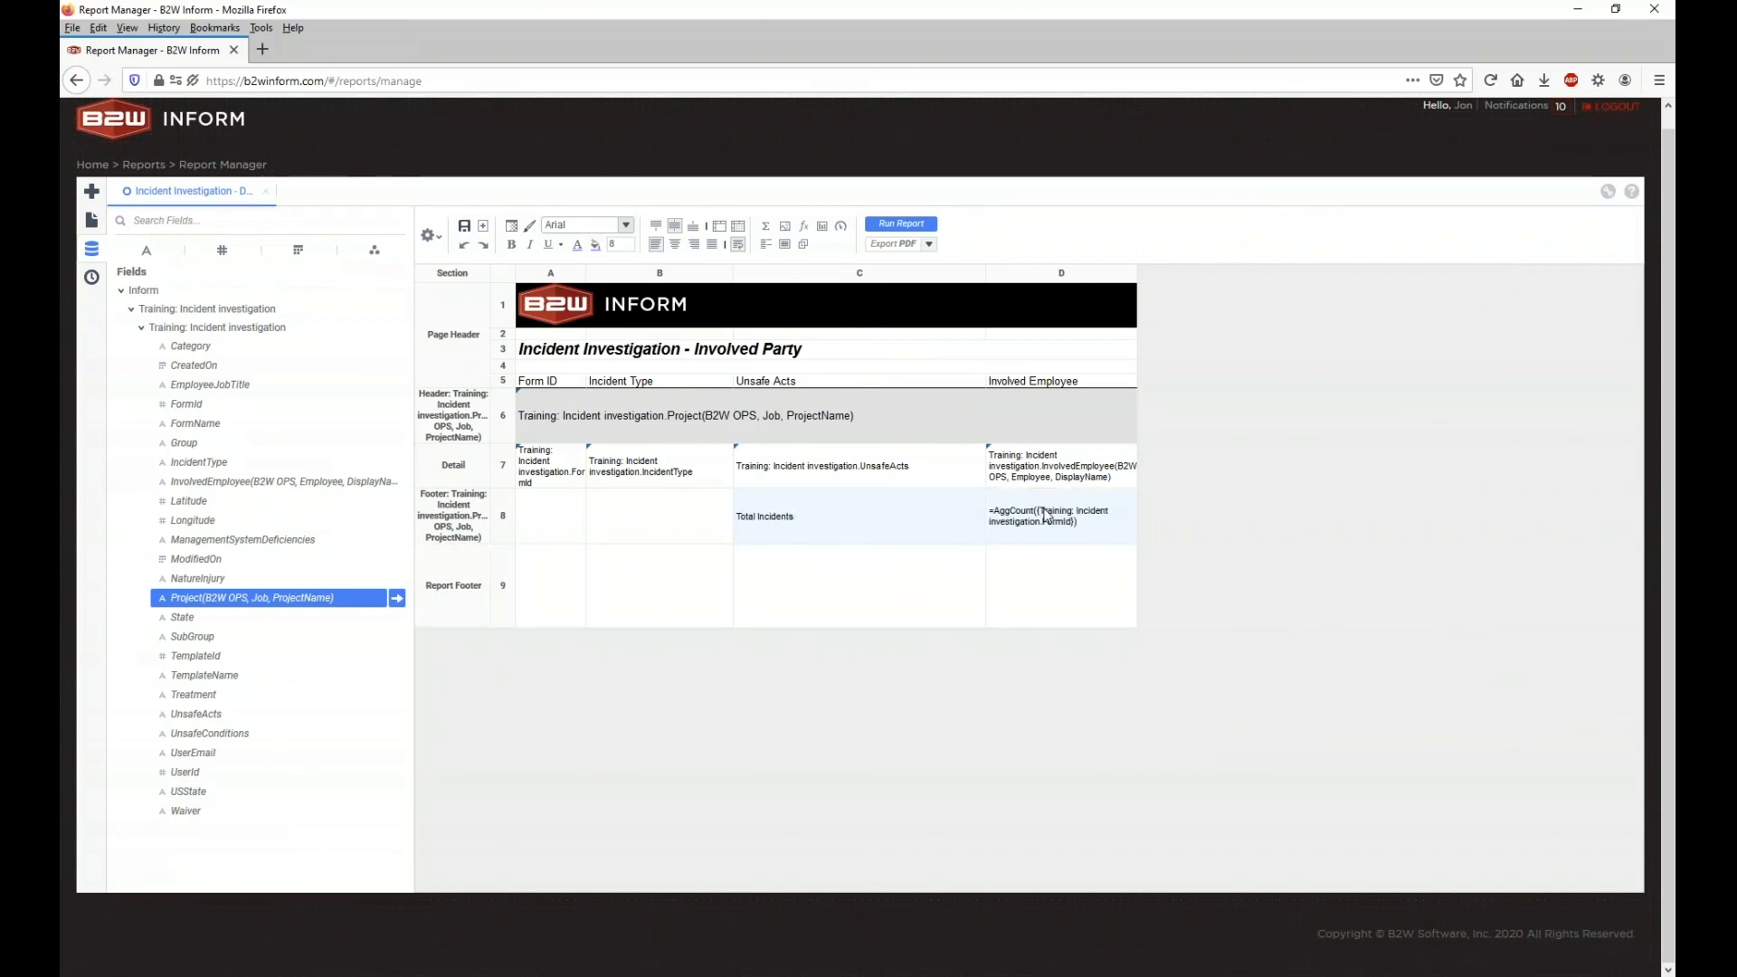
click(1047, 516)
key(ctrl+c)
click(1045, 583)
key(ctrl+v)
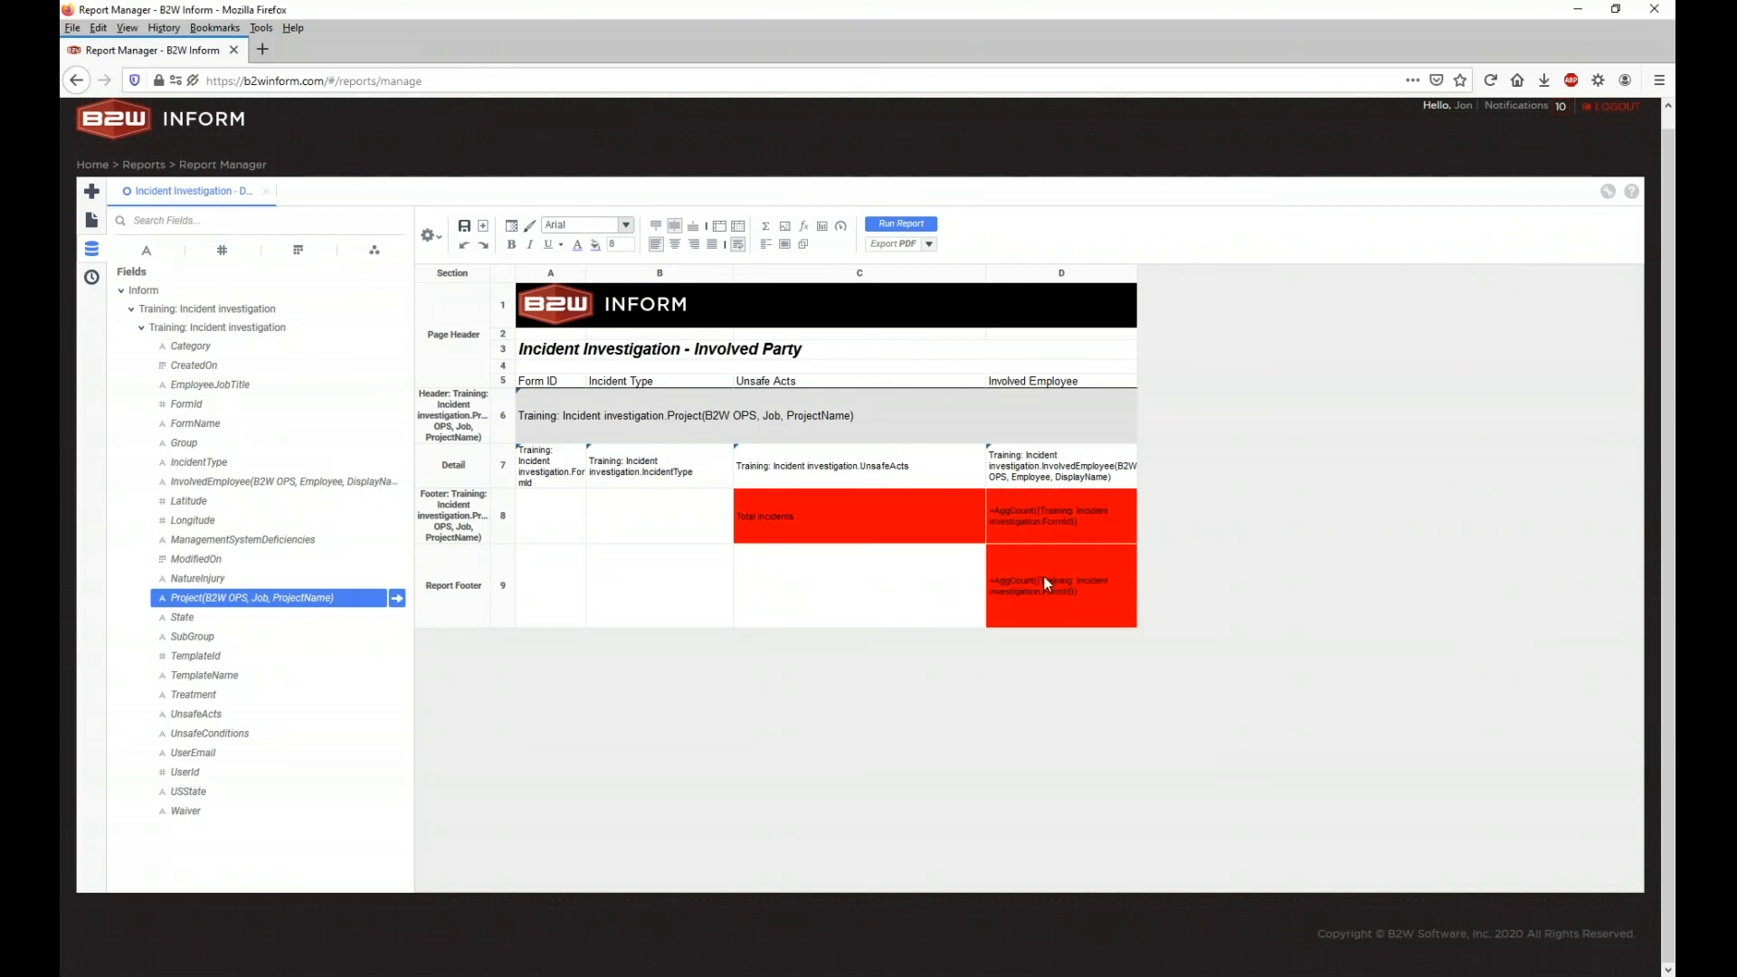
Step: Rename the C8 label to 'Total Incidents Per Job', label C9 'Total Incidents', and select C8:D8
double_click(925, 590)
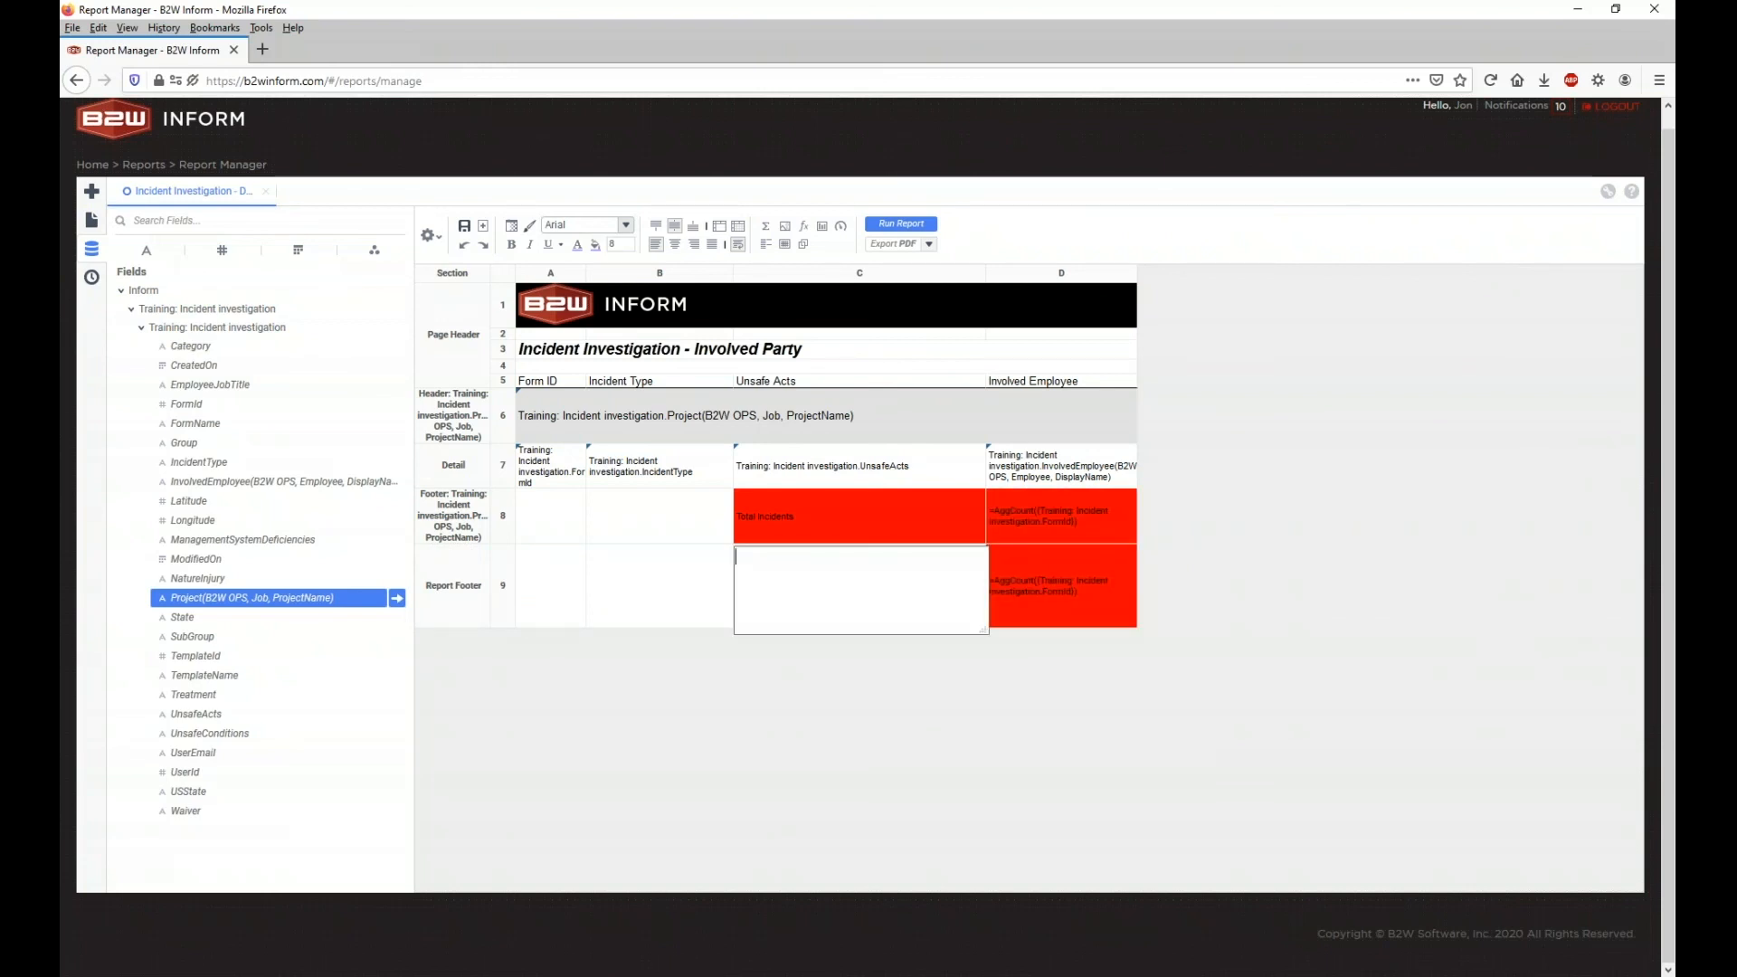
double_click(836, 520)
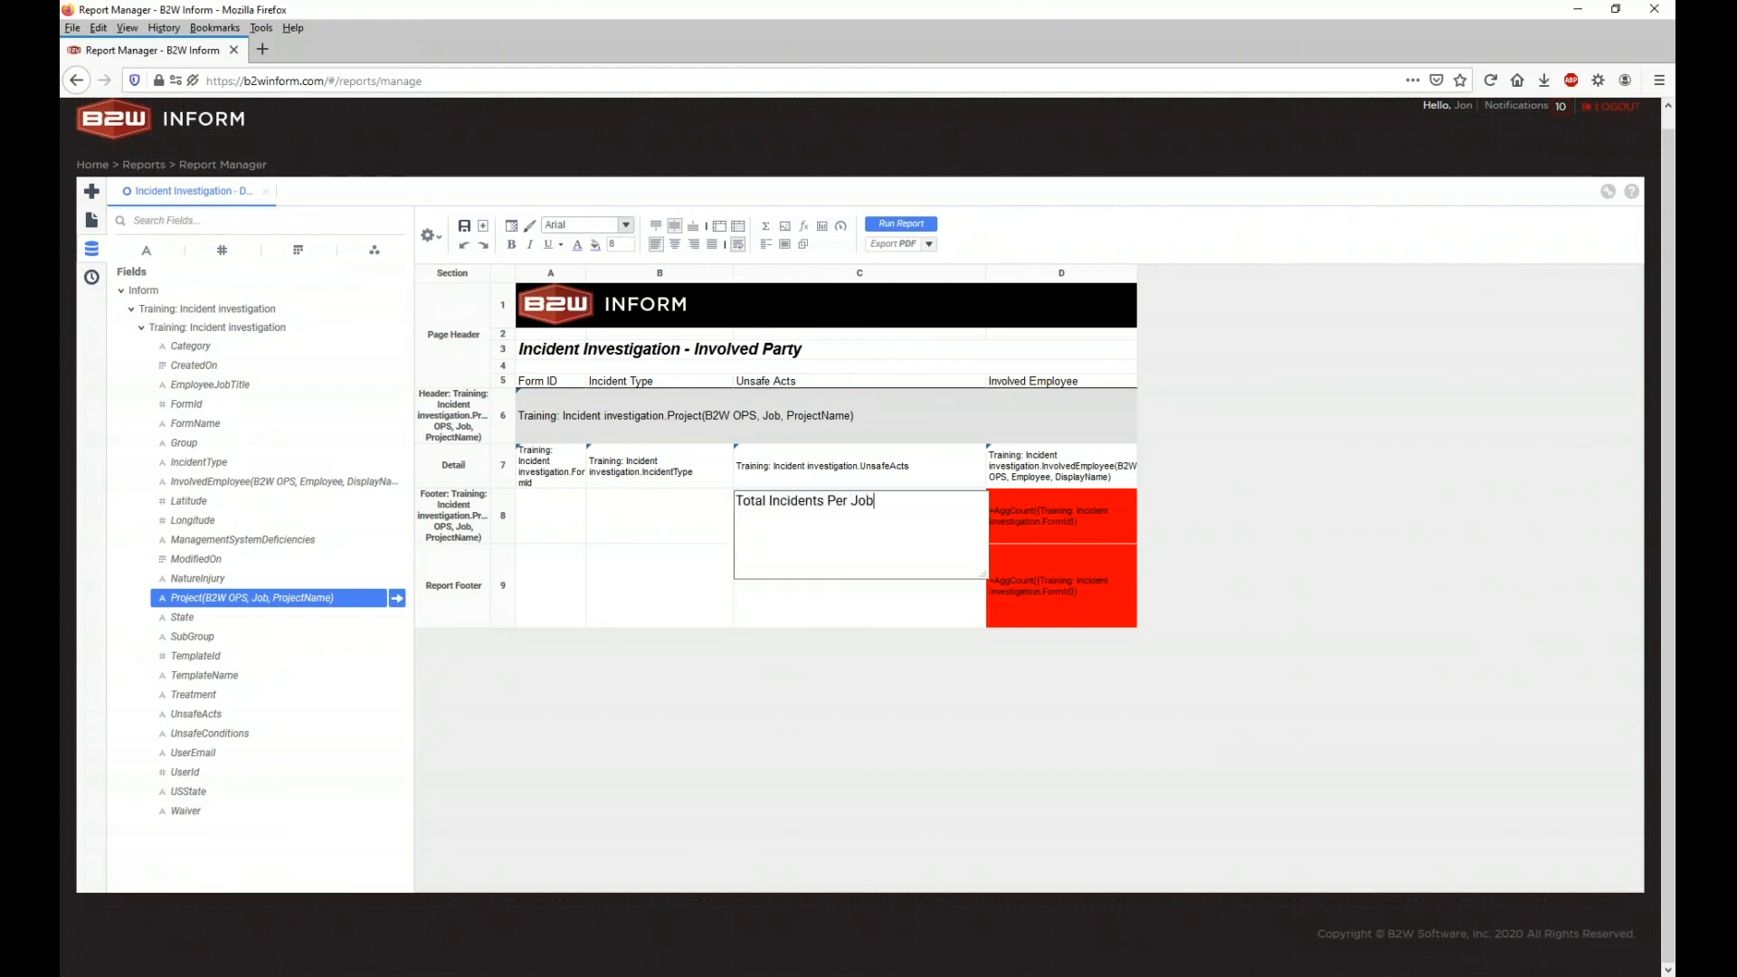
double_click(826, 584)
text(Total Incident)
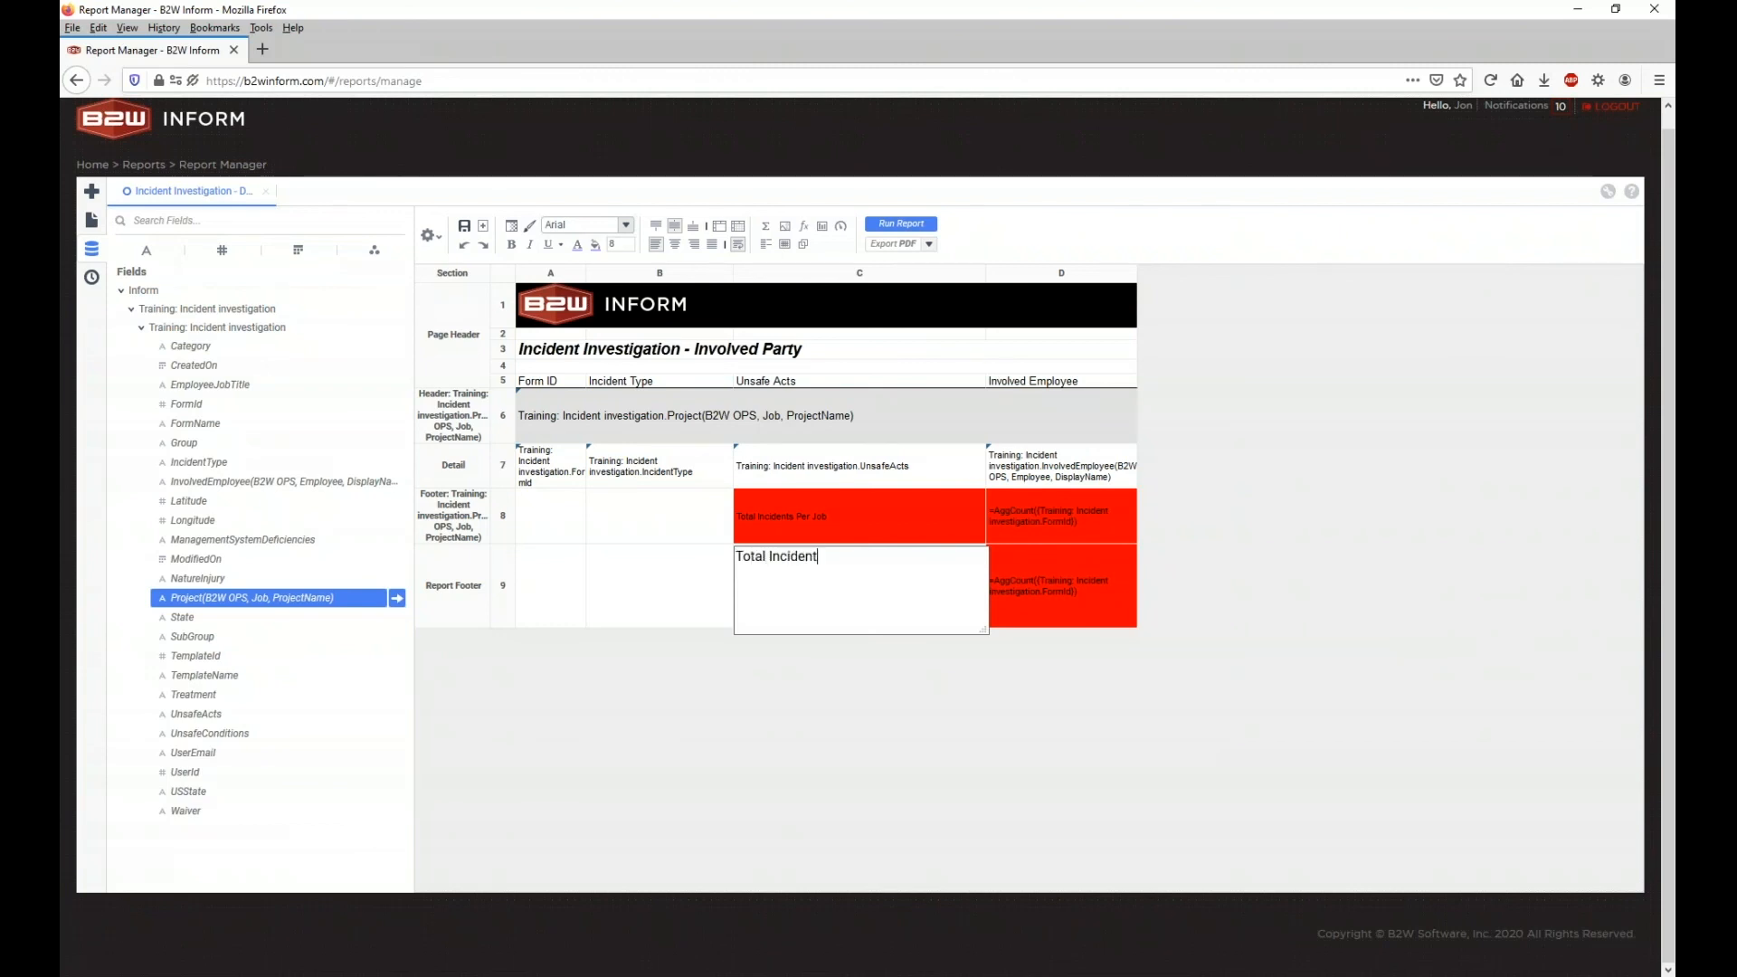
click(834, 692)
click(861, 515)
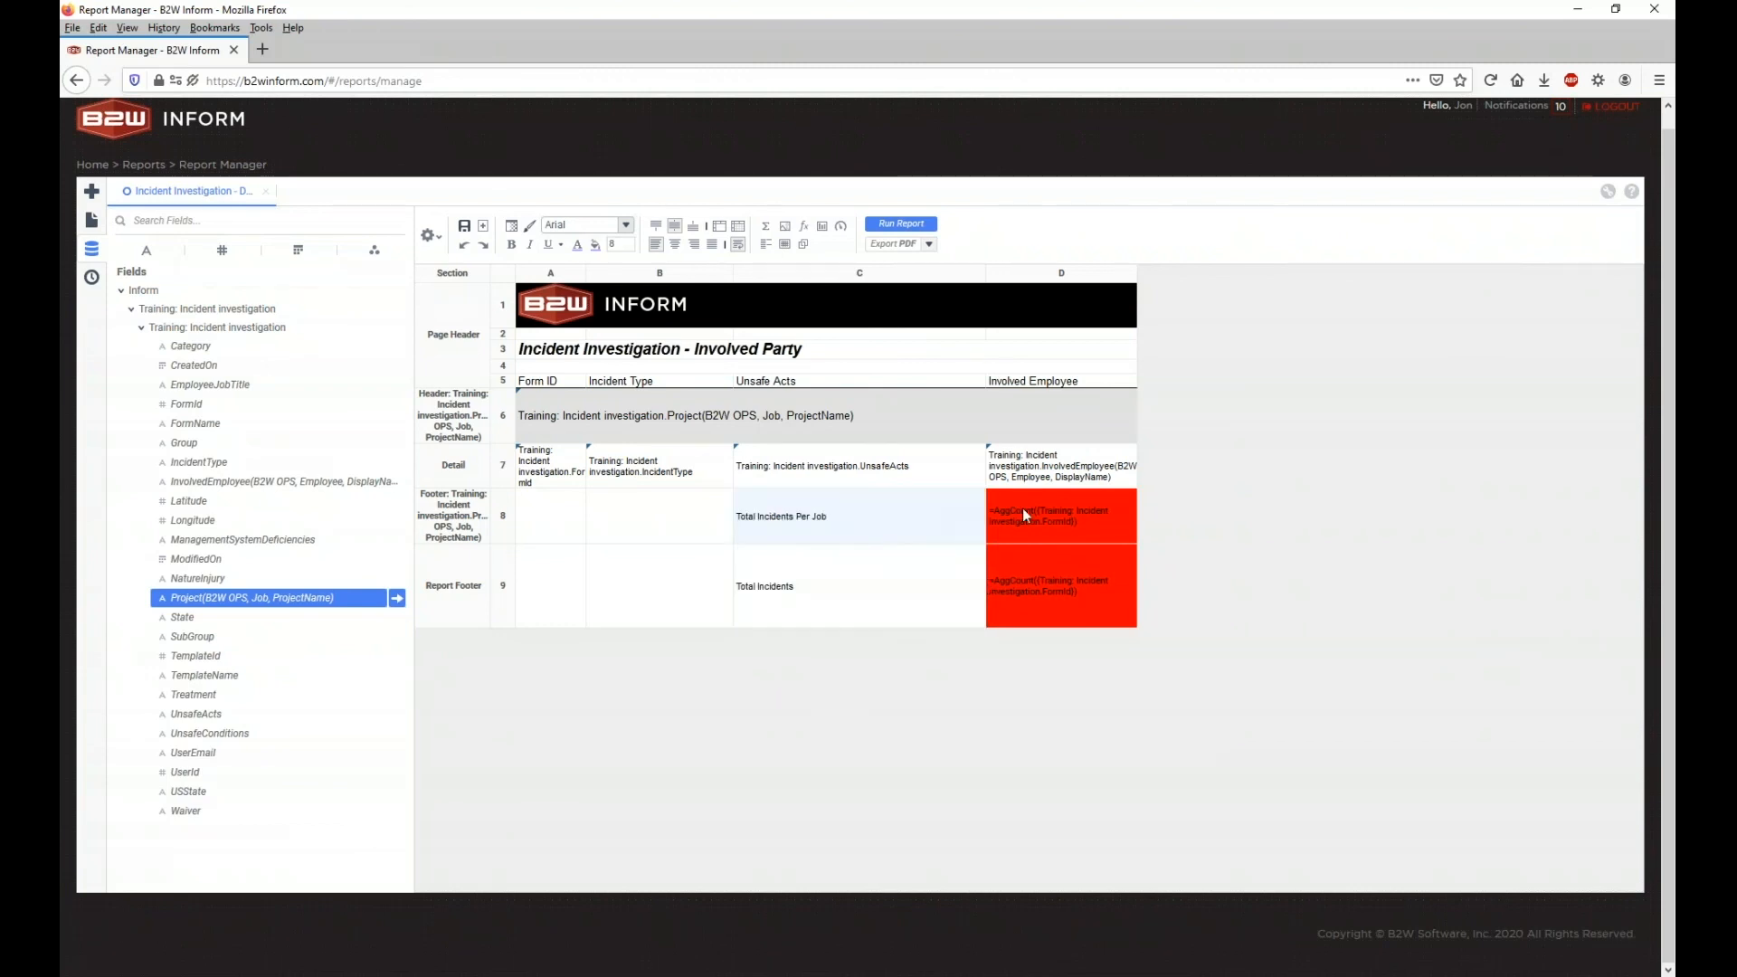
ctrl+click(1024, 511)
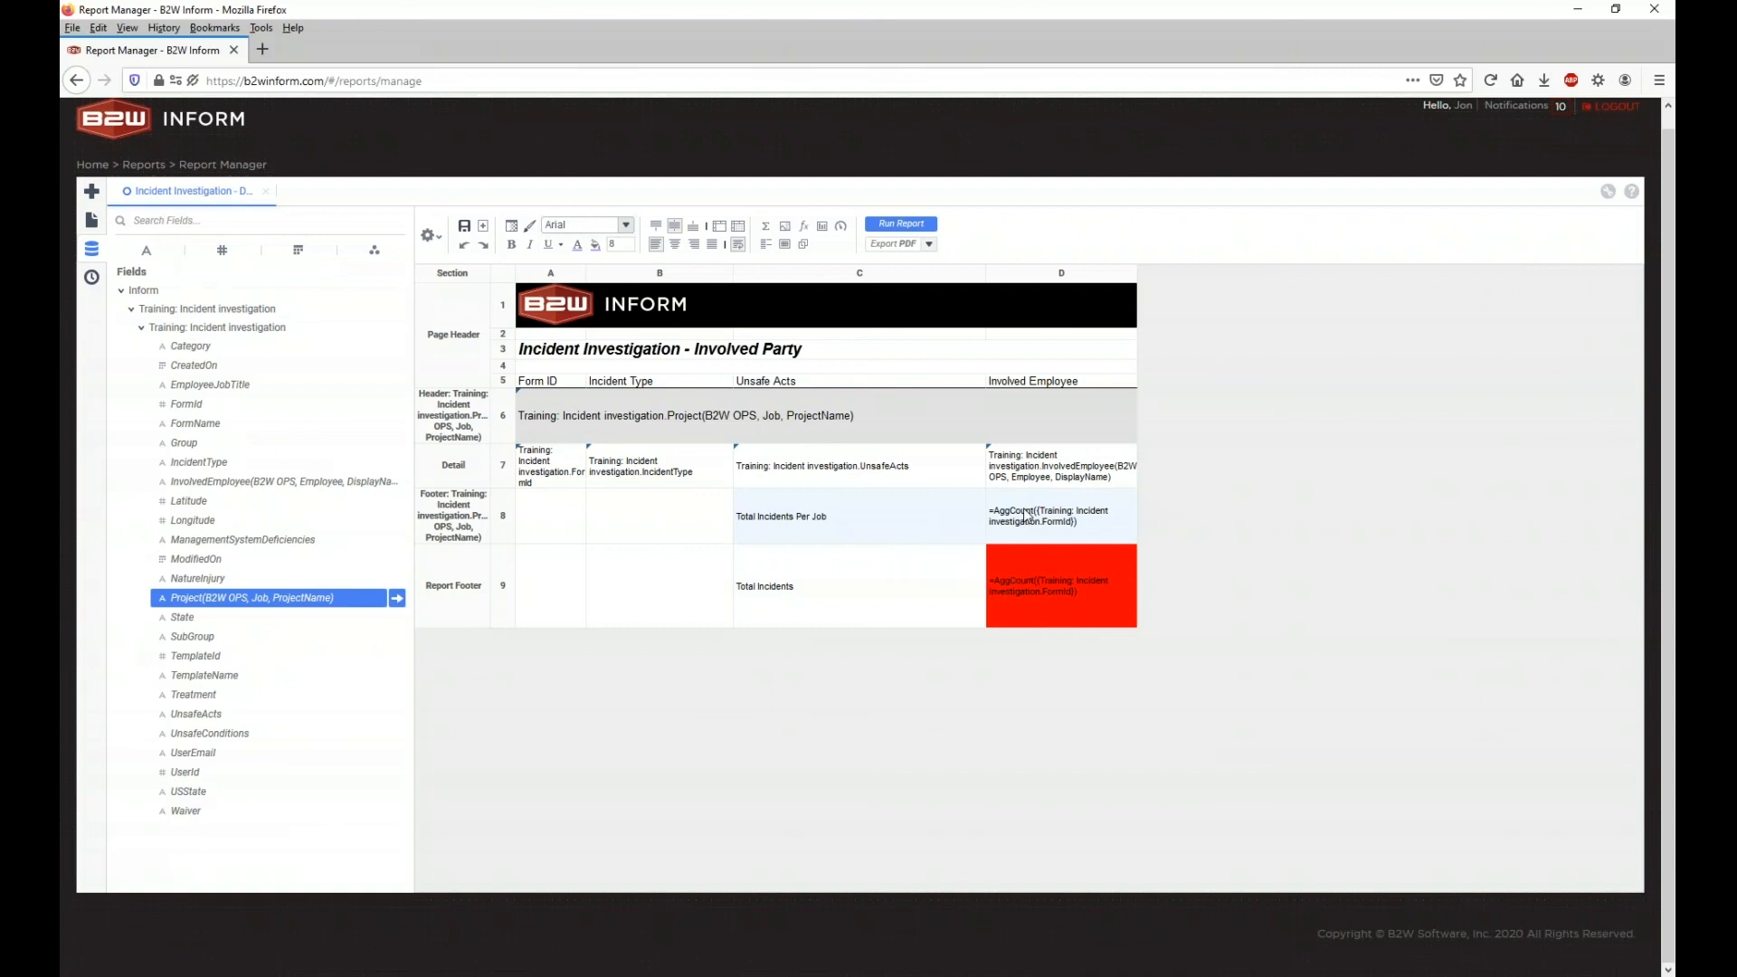
Step: Shade the per-job totals row C8:D8 light grey and make the C9 Total Incidents label red
click(597, 245)
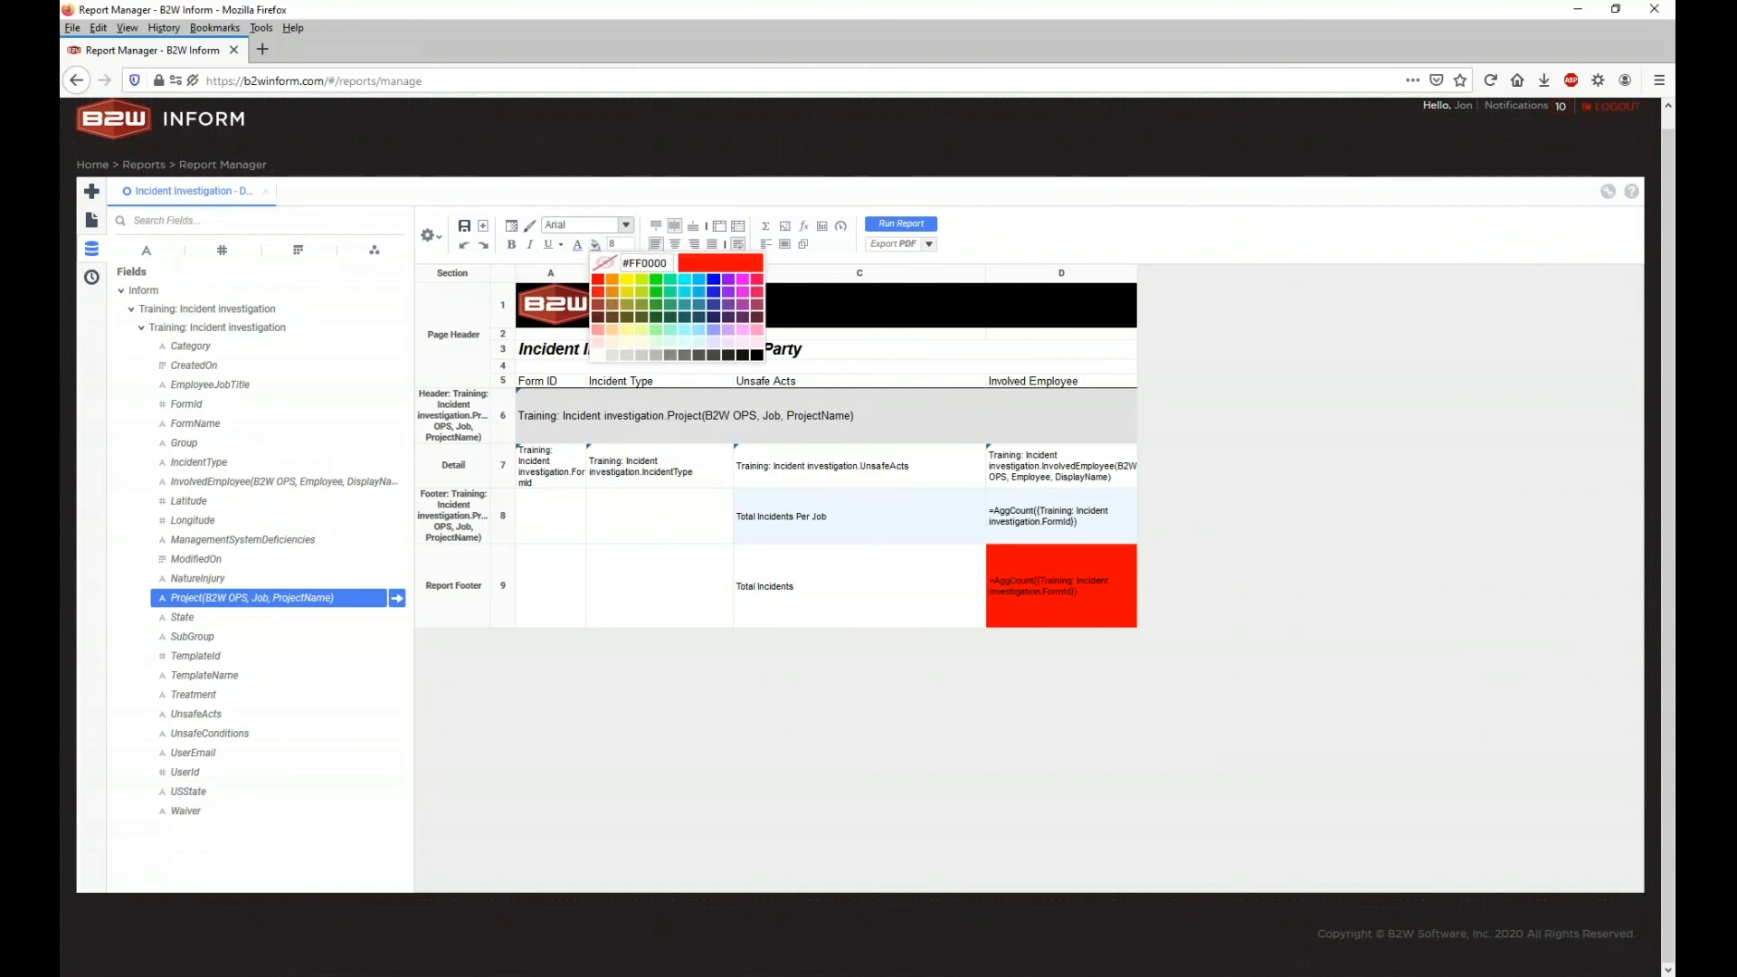
click(636, 356)
click(840, 705)
click(845, 611)
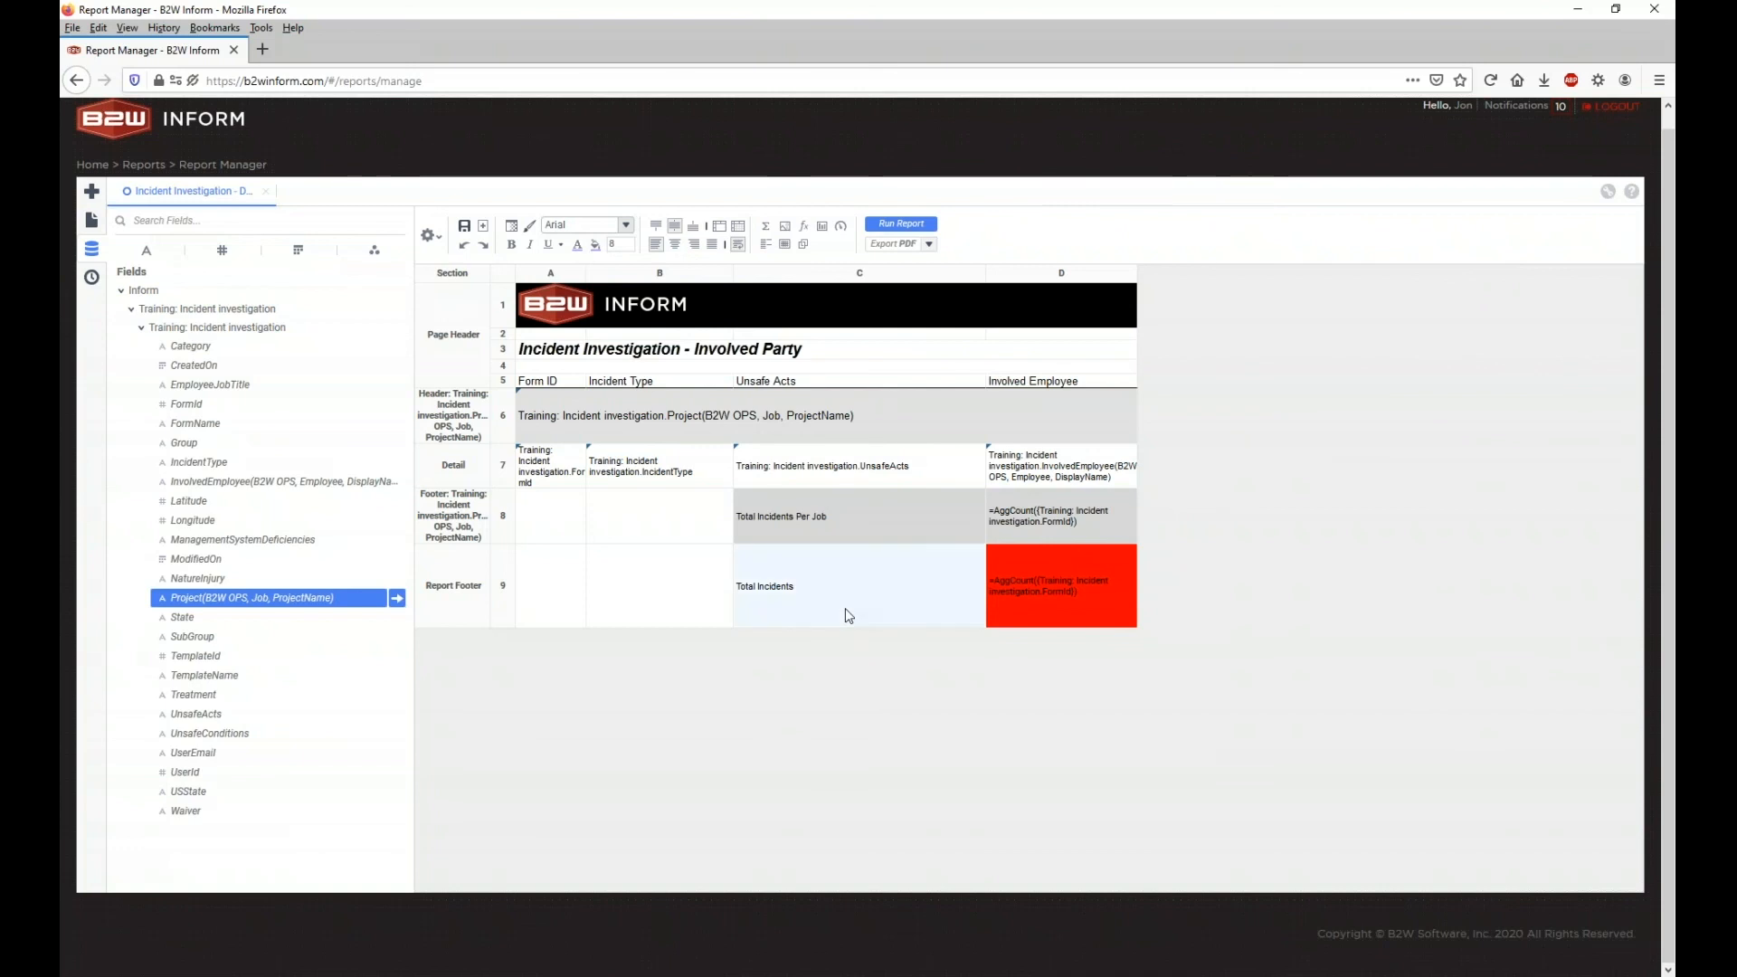
click(578, 245)
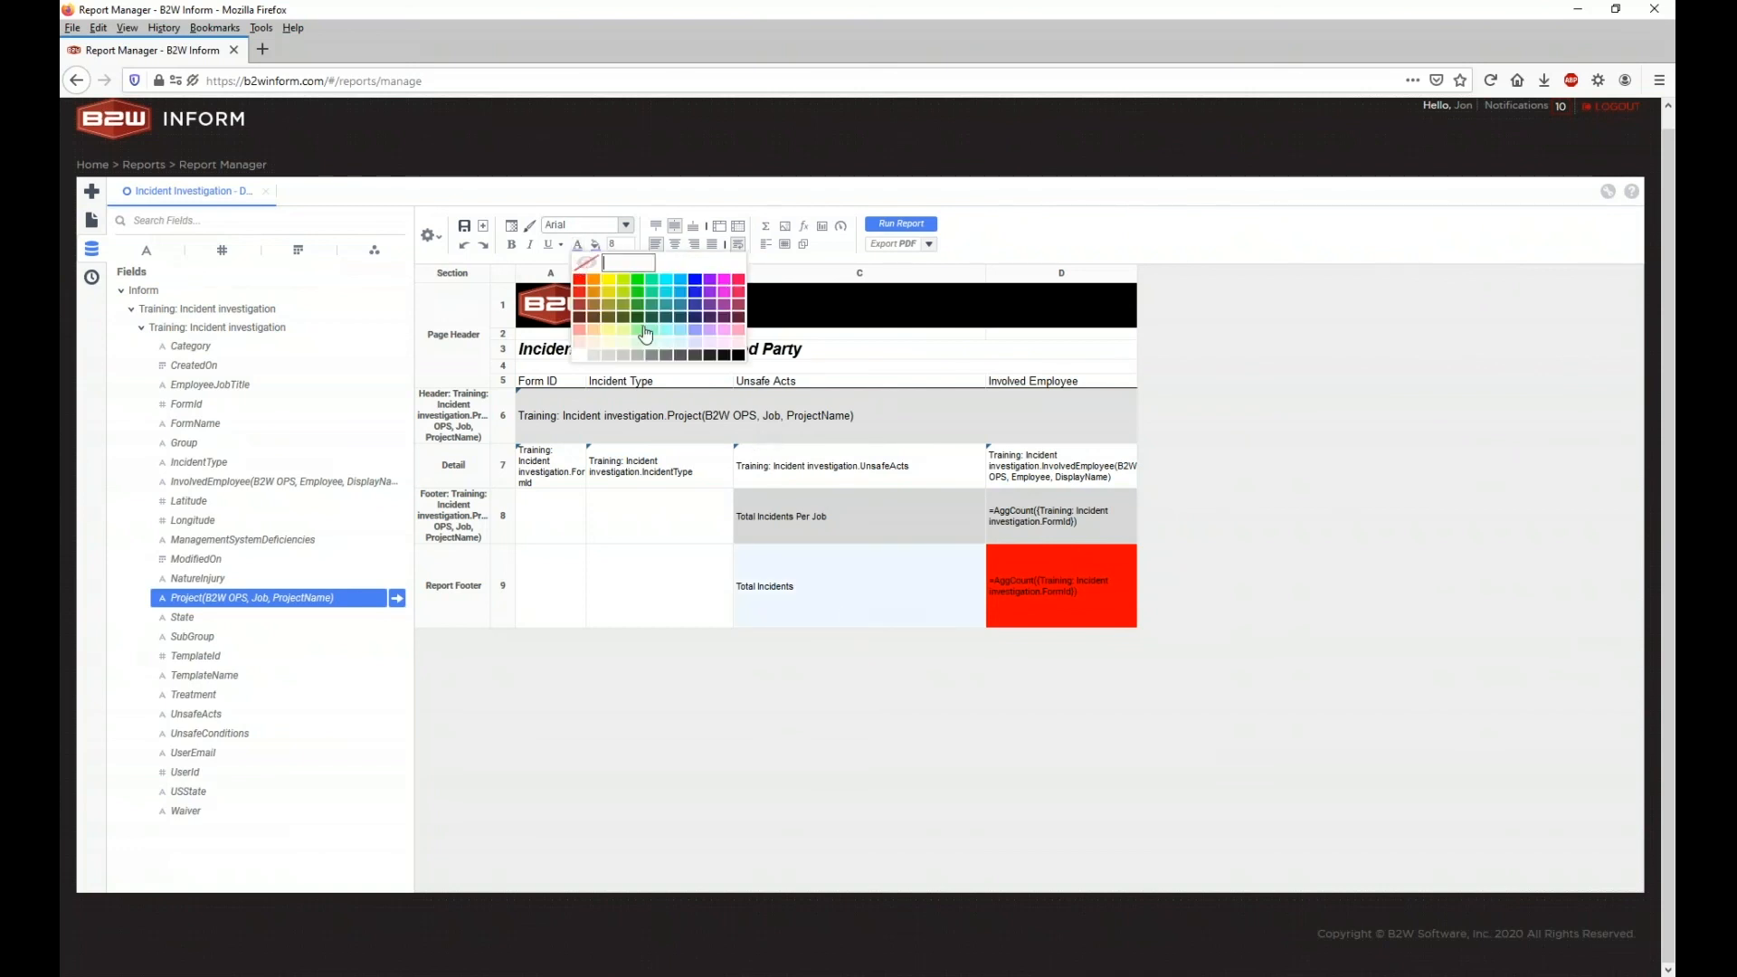
click(587, 295)
Step: Remove D9's red fill and give the grand total count red text instead
click(1050, 580)
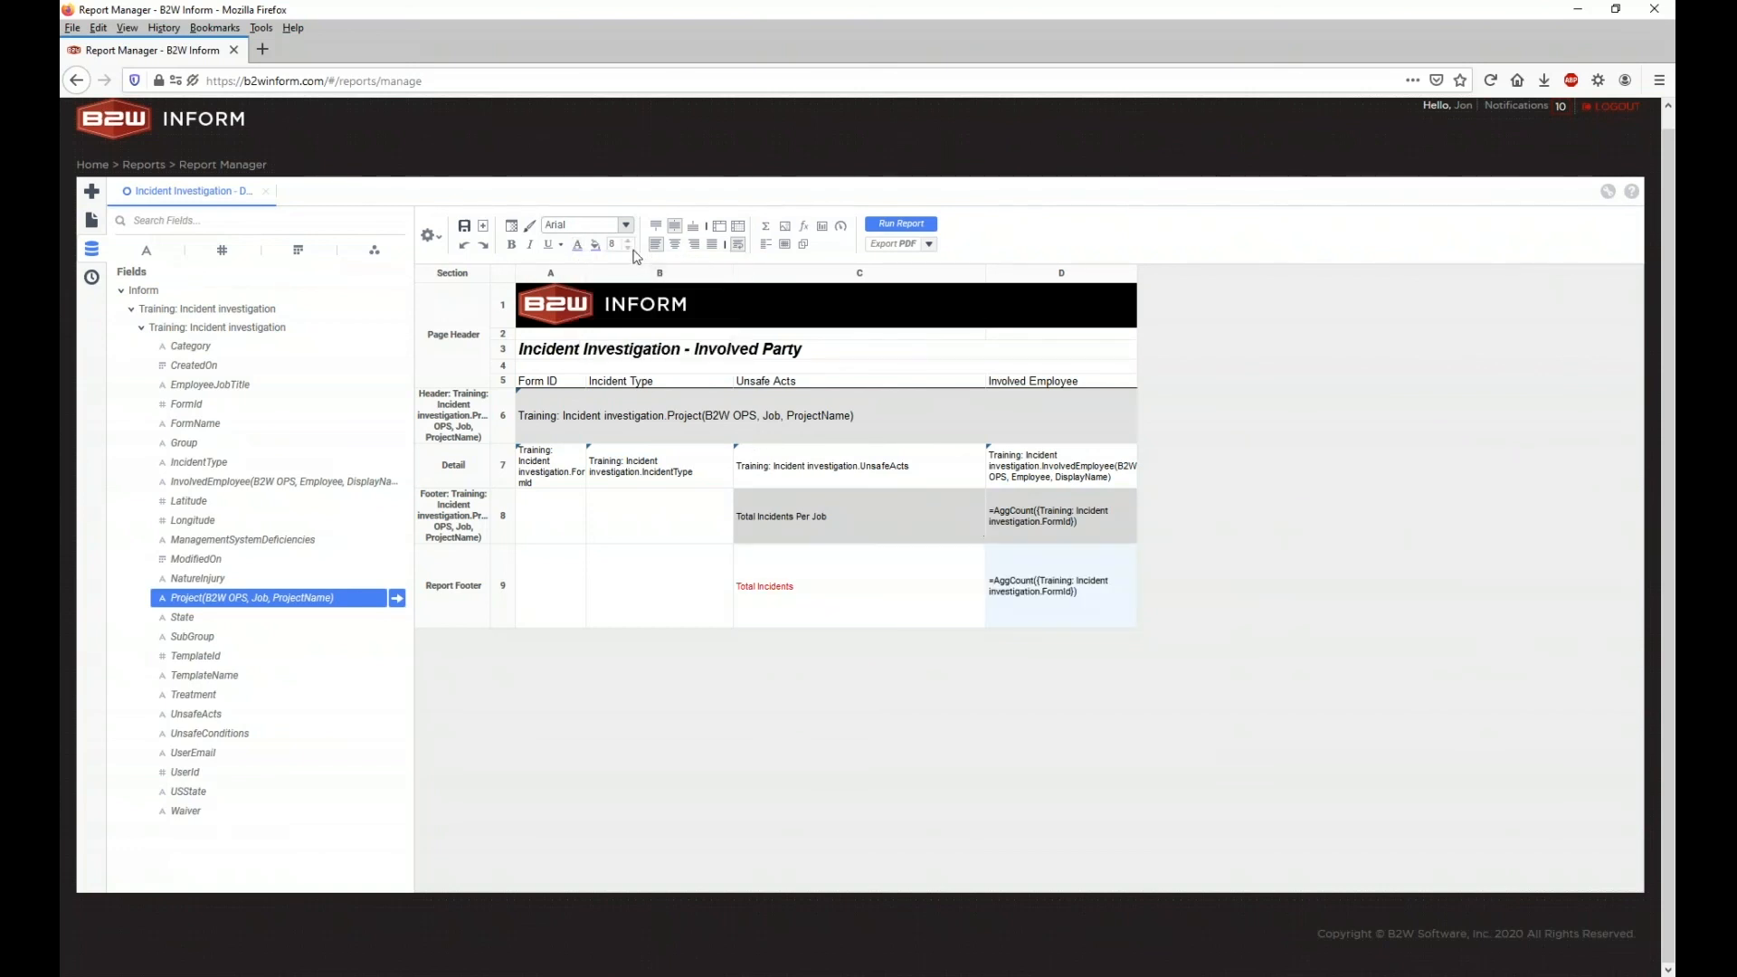
click(595, 246)
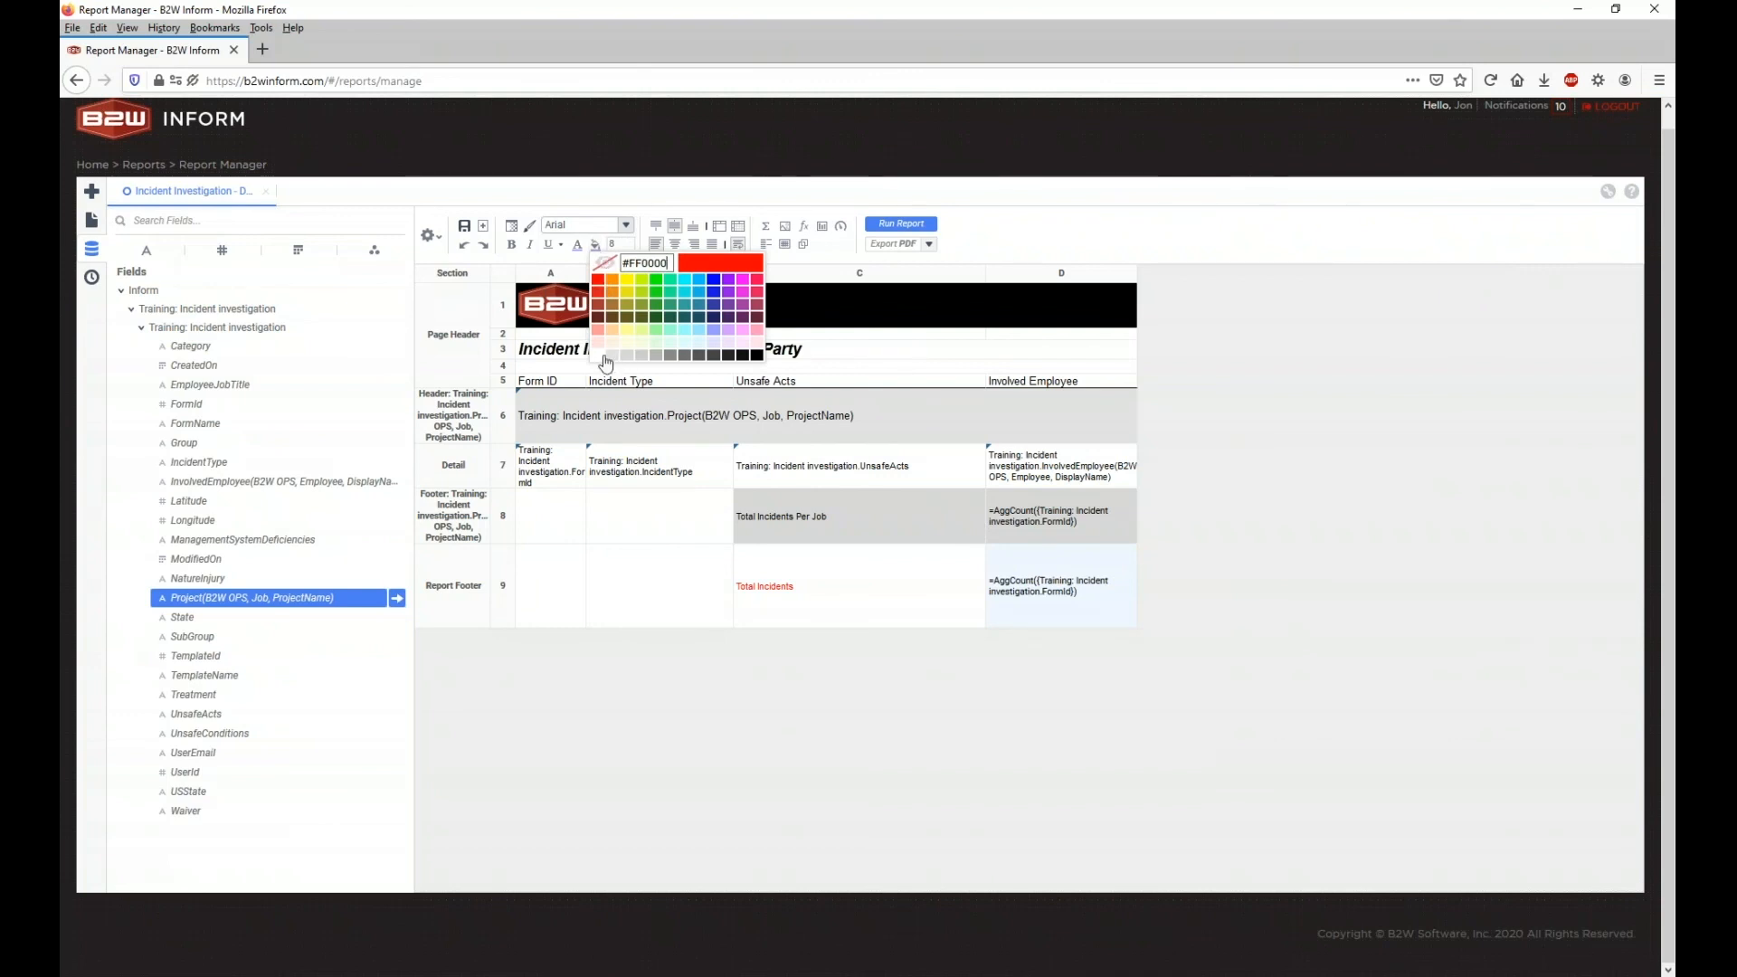
click(623, 308)
click(919, 578)
click(1021, 576)
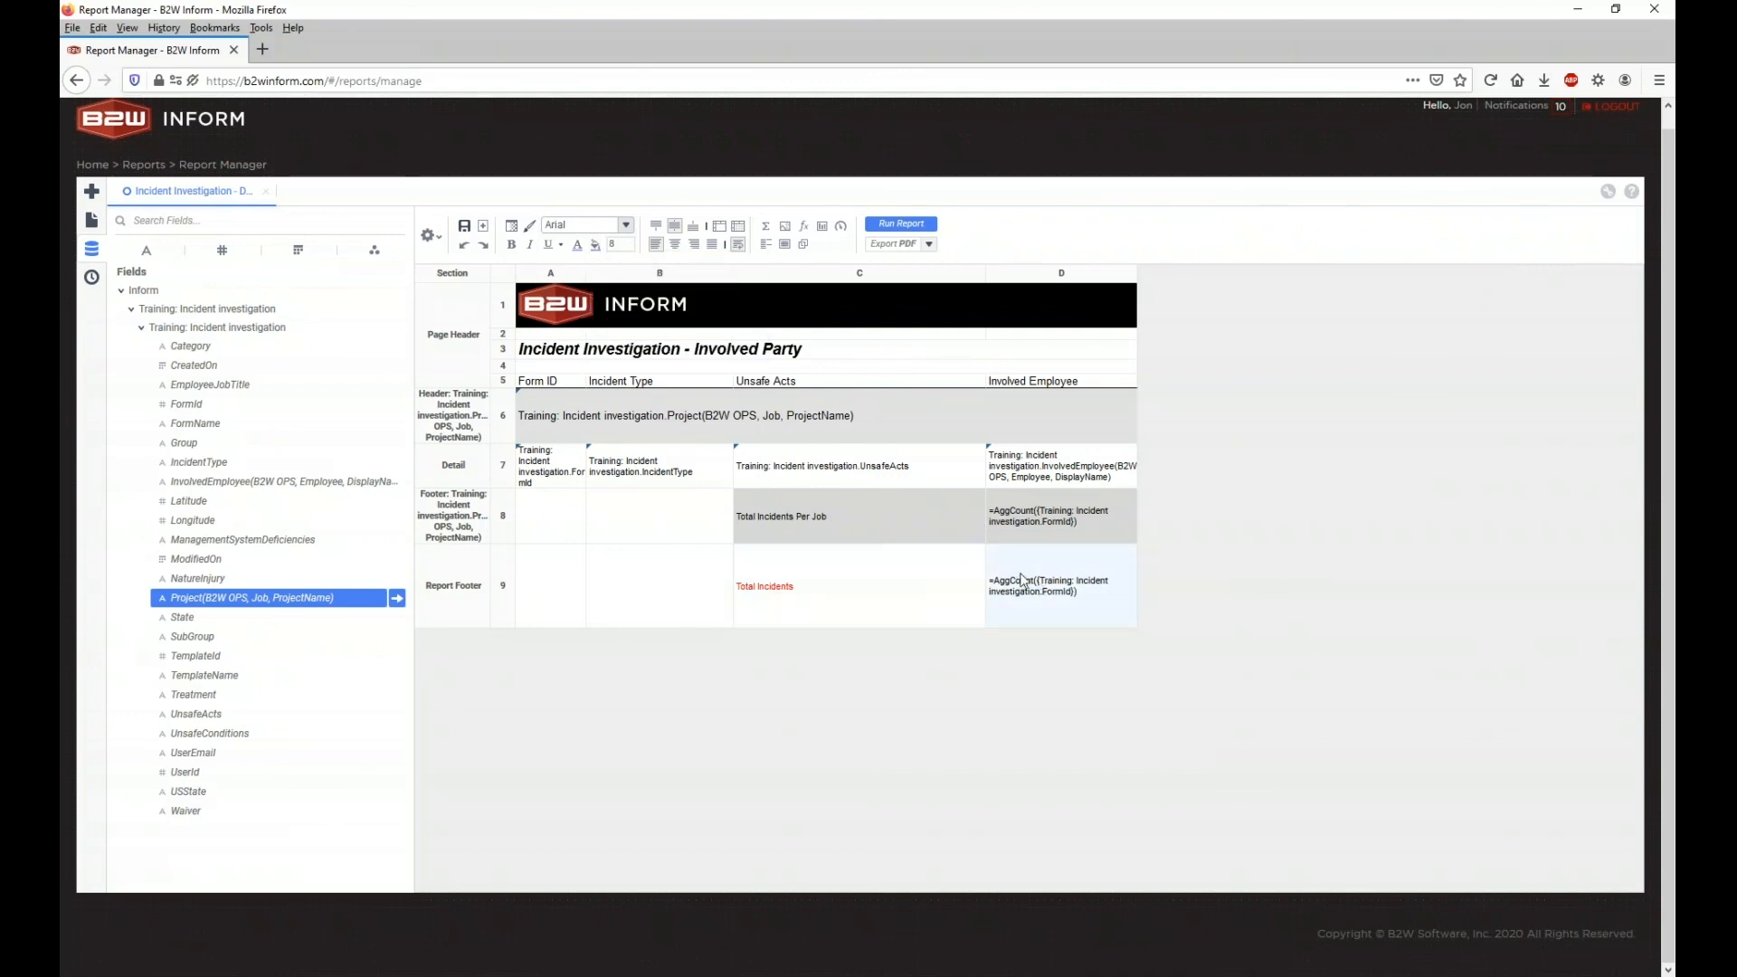
click(577, 245)
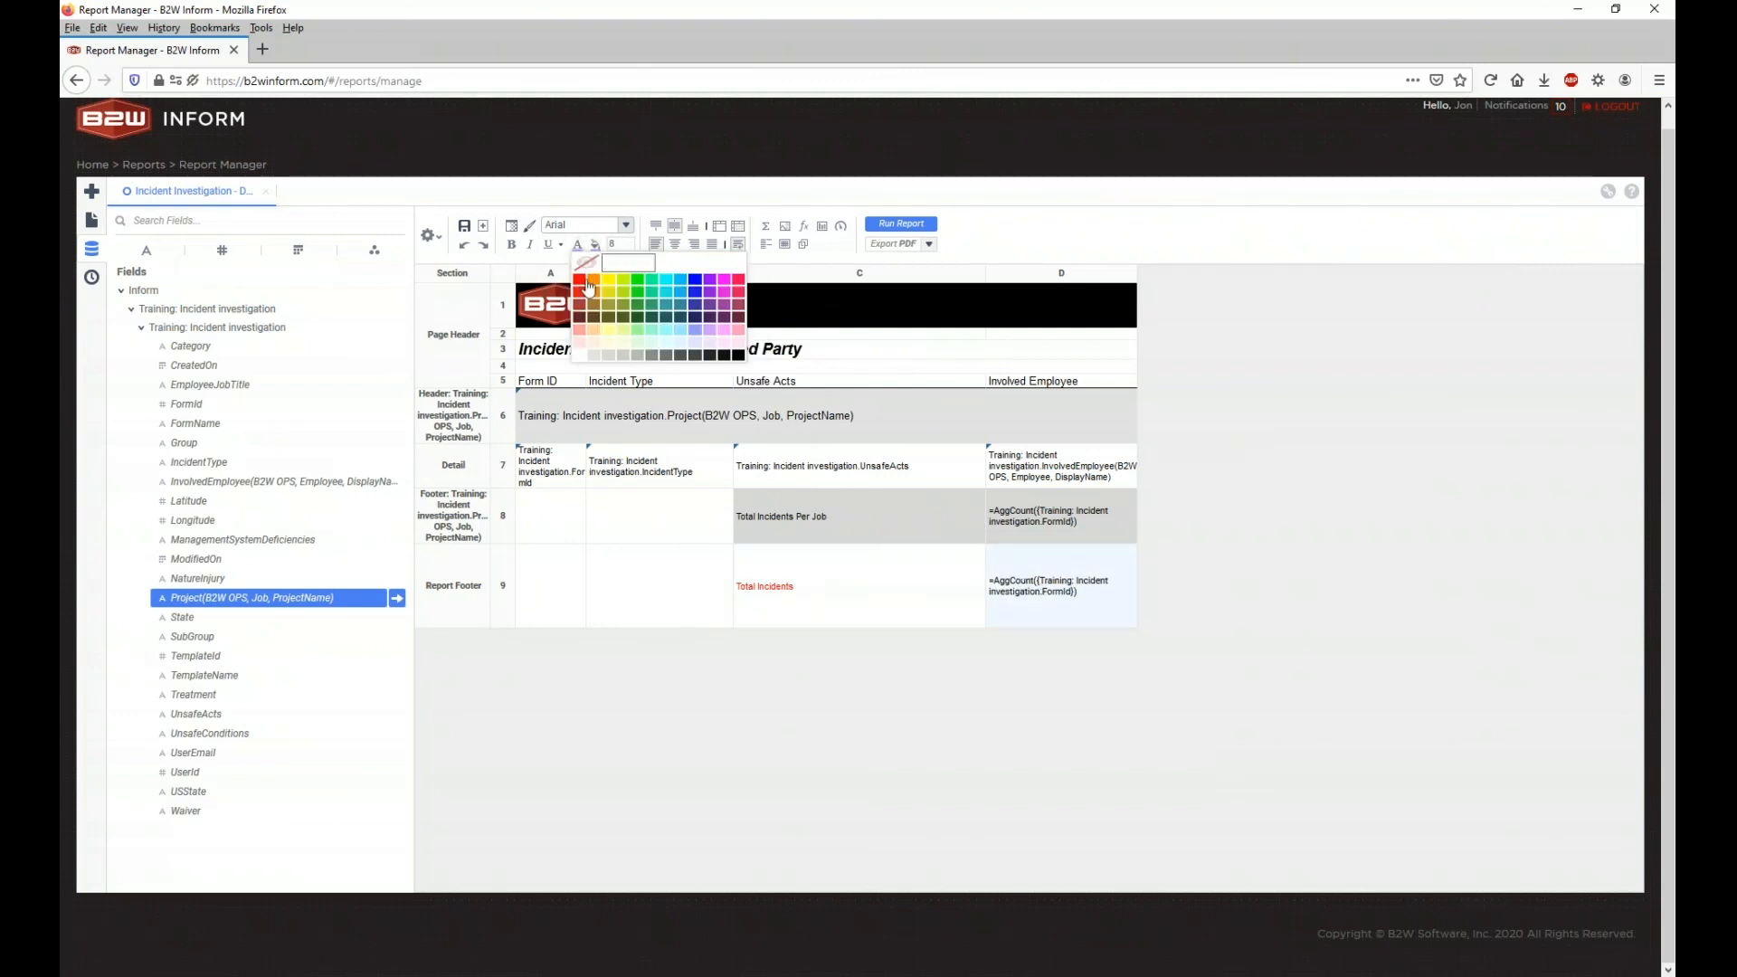
click(583, 290)
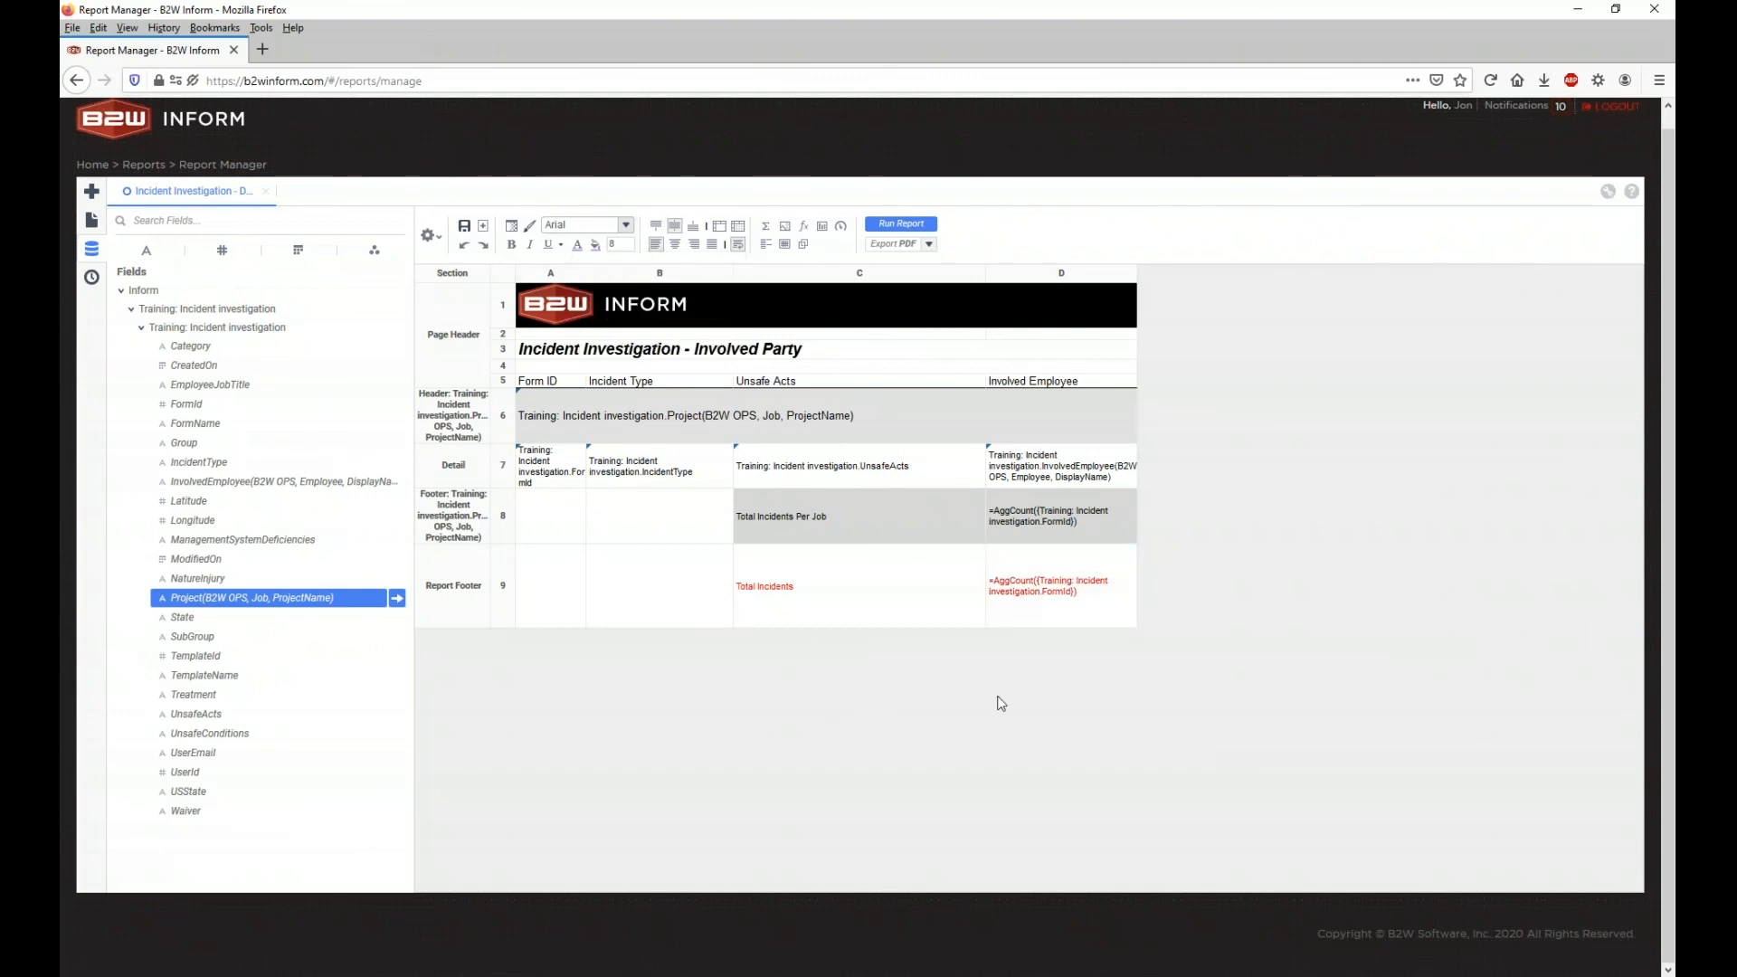
Step: Compare the D8 and D9 count formulas, then run the report to preview the totals
click(1030, 541)
click(1032, 582)
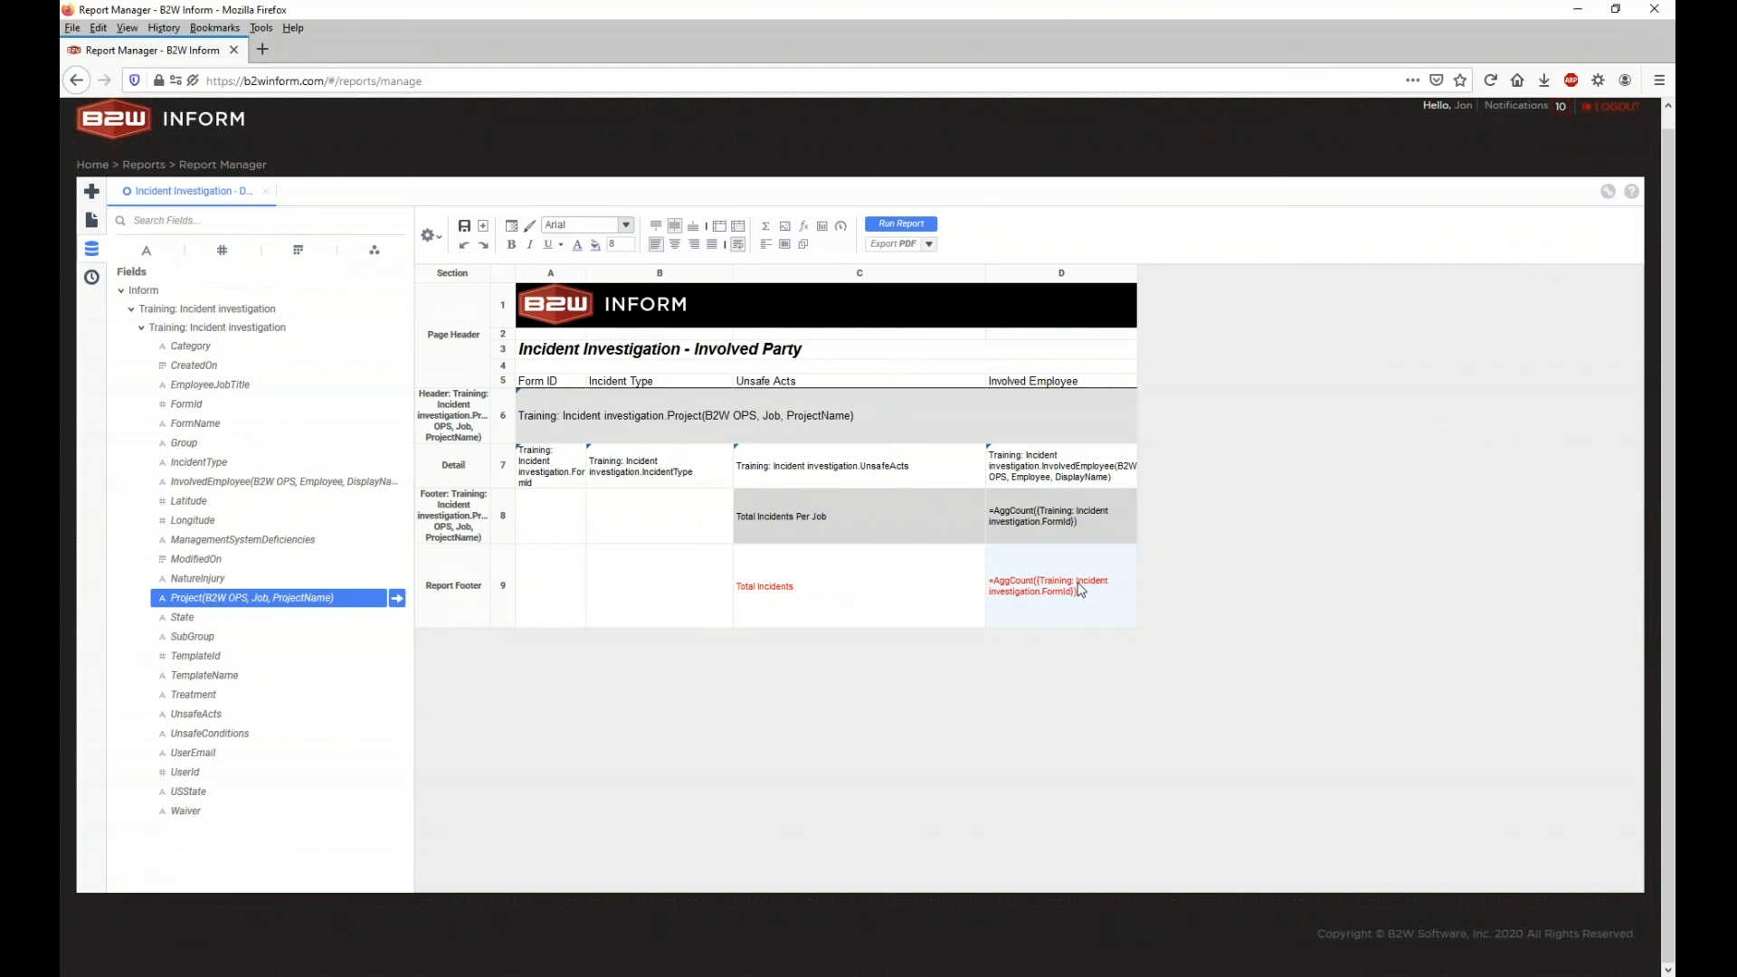
click(1017, 529)
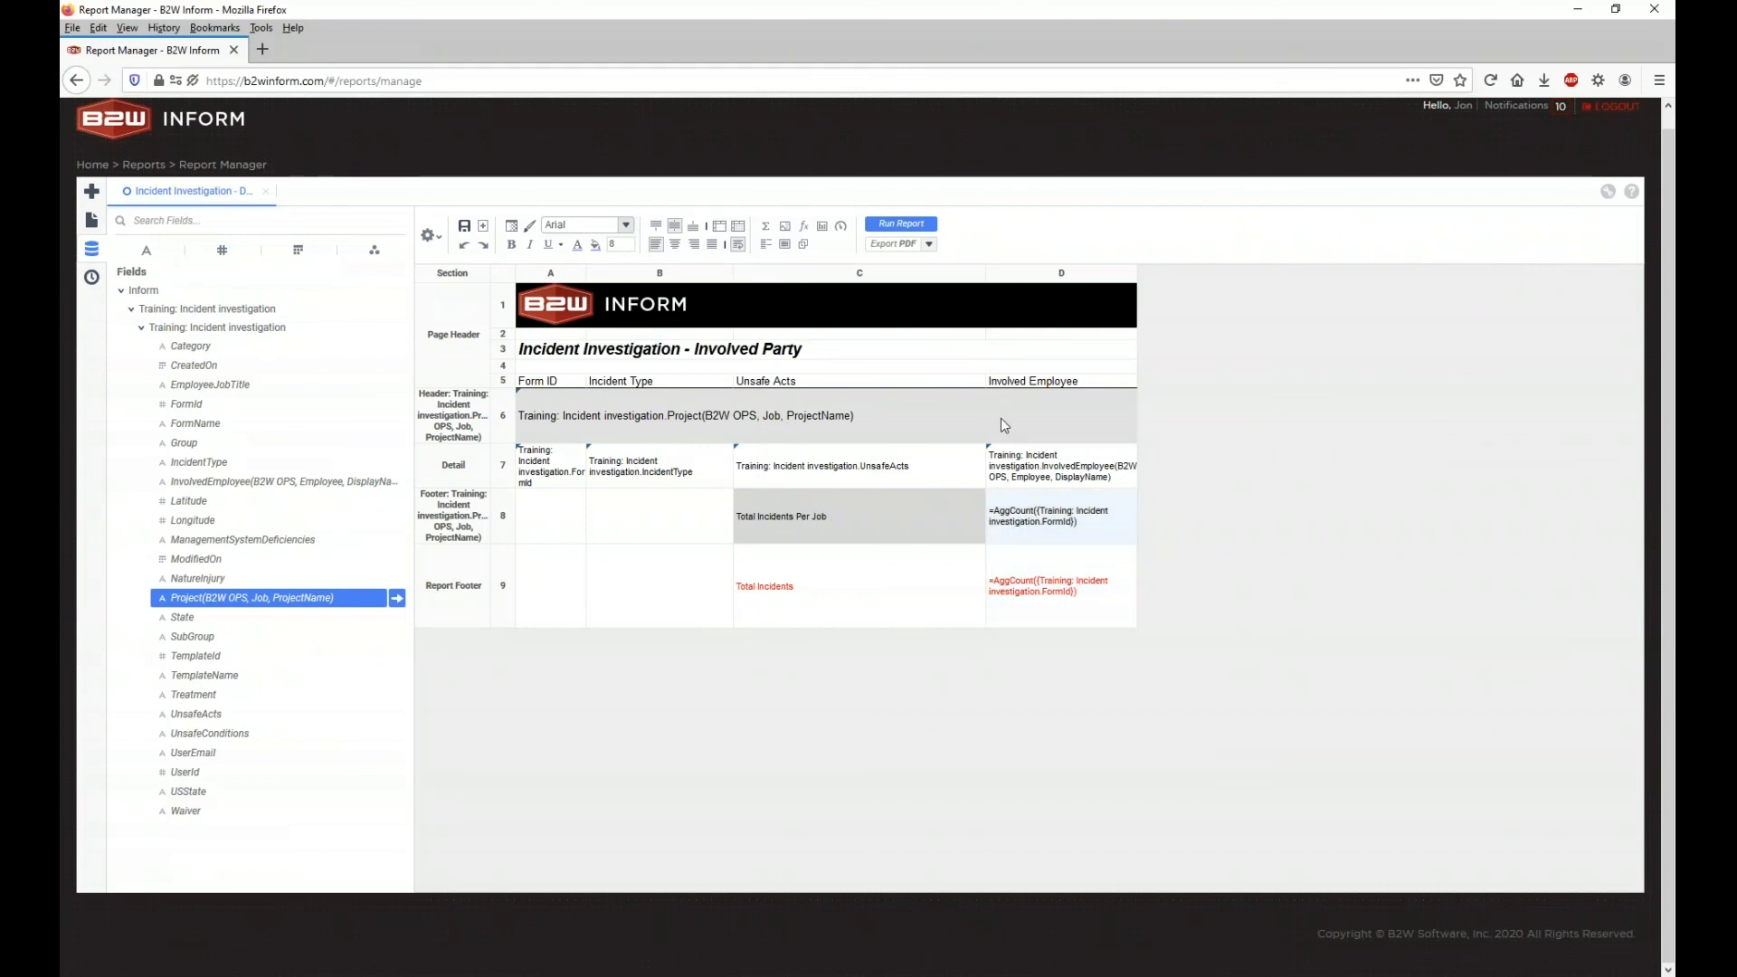
click(1064, 593)
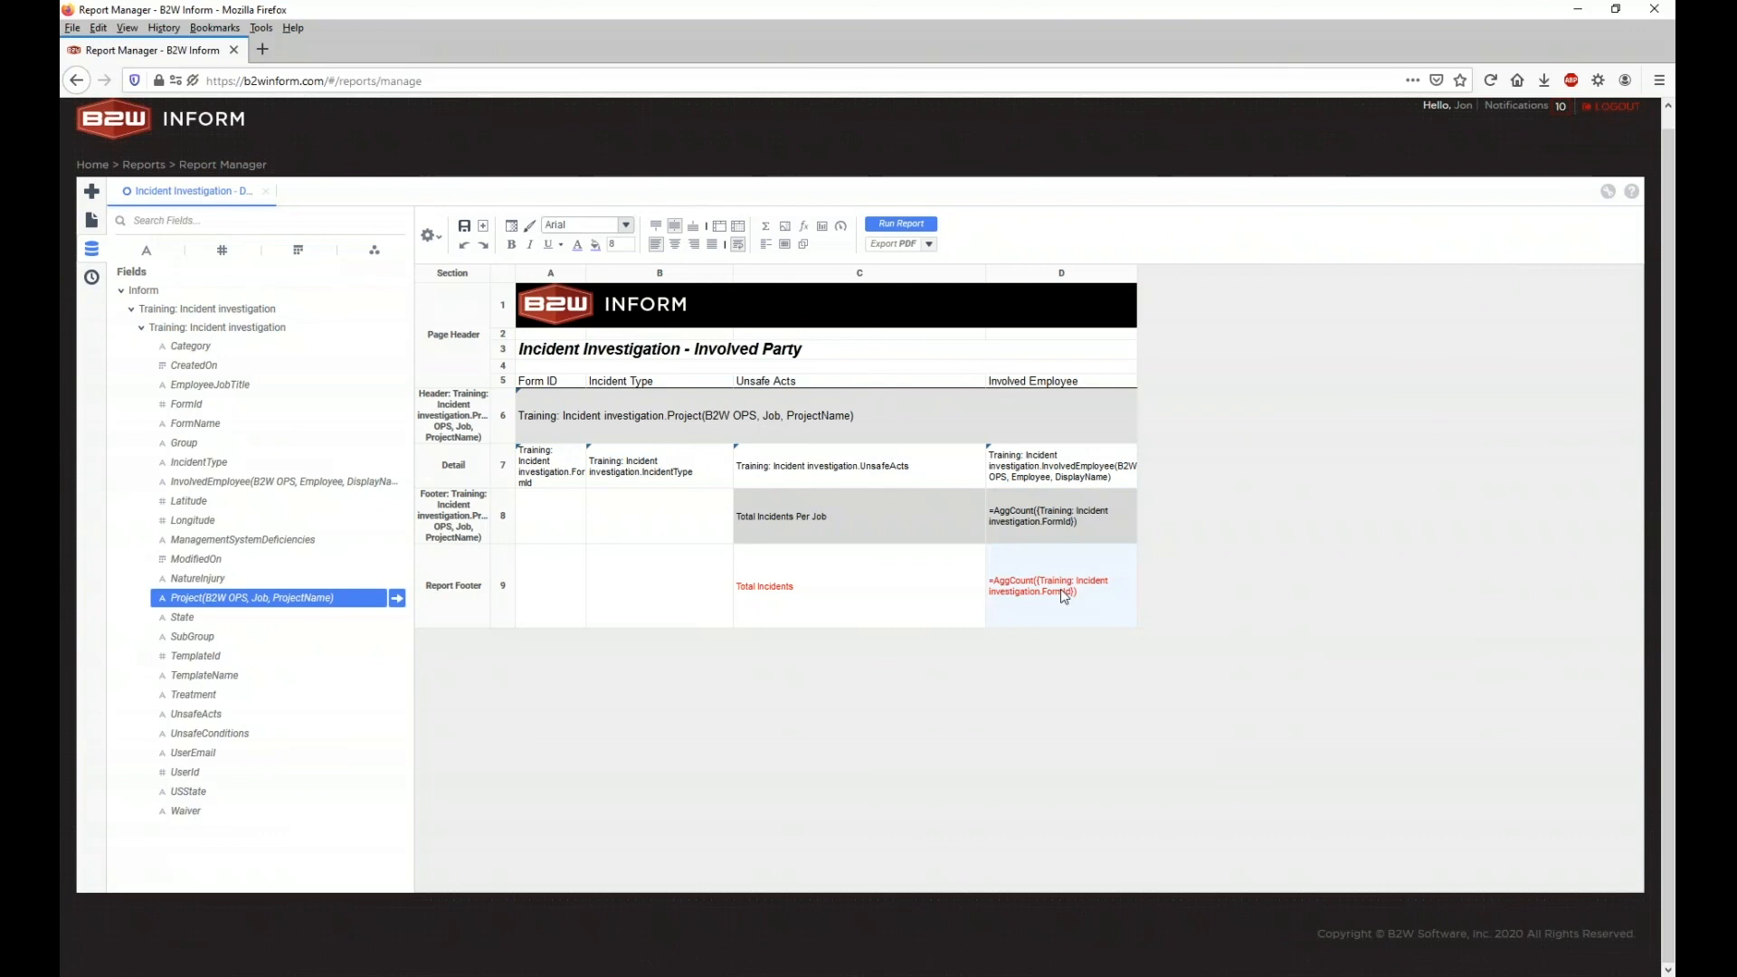
click(1061, 518)
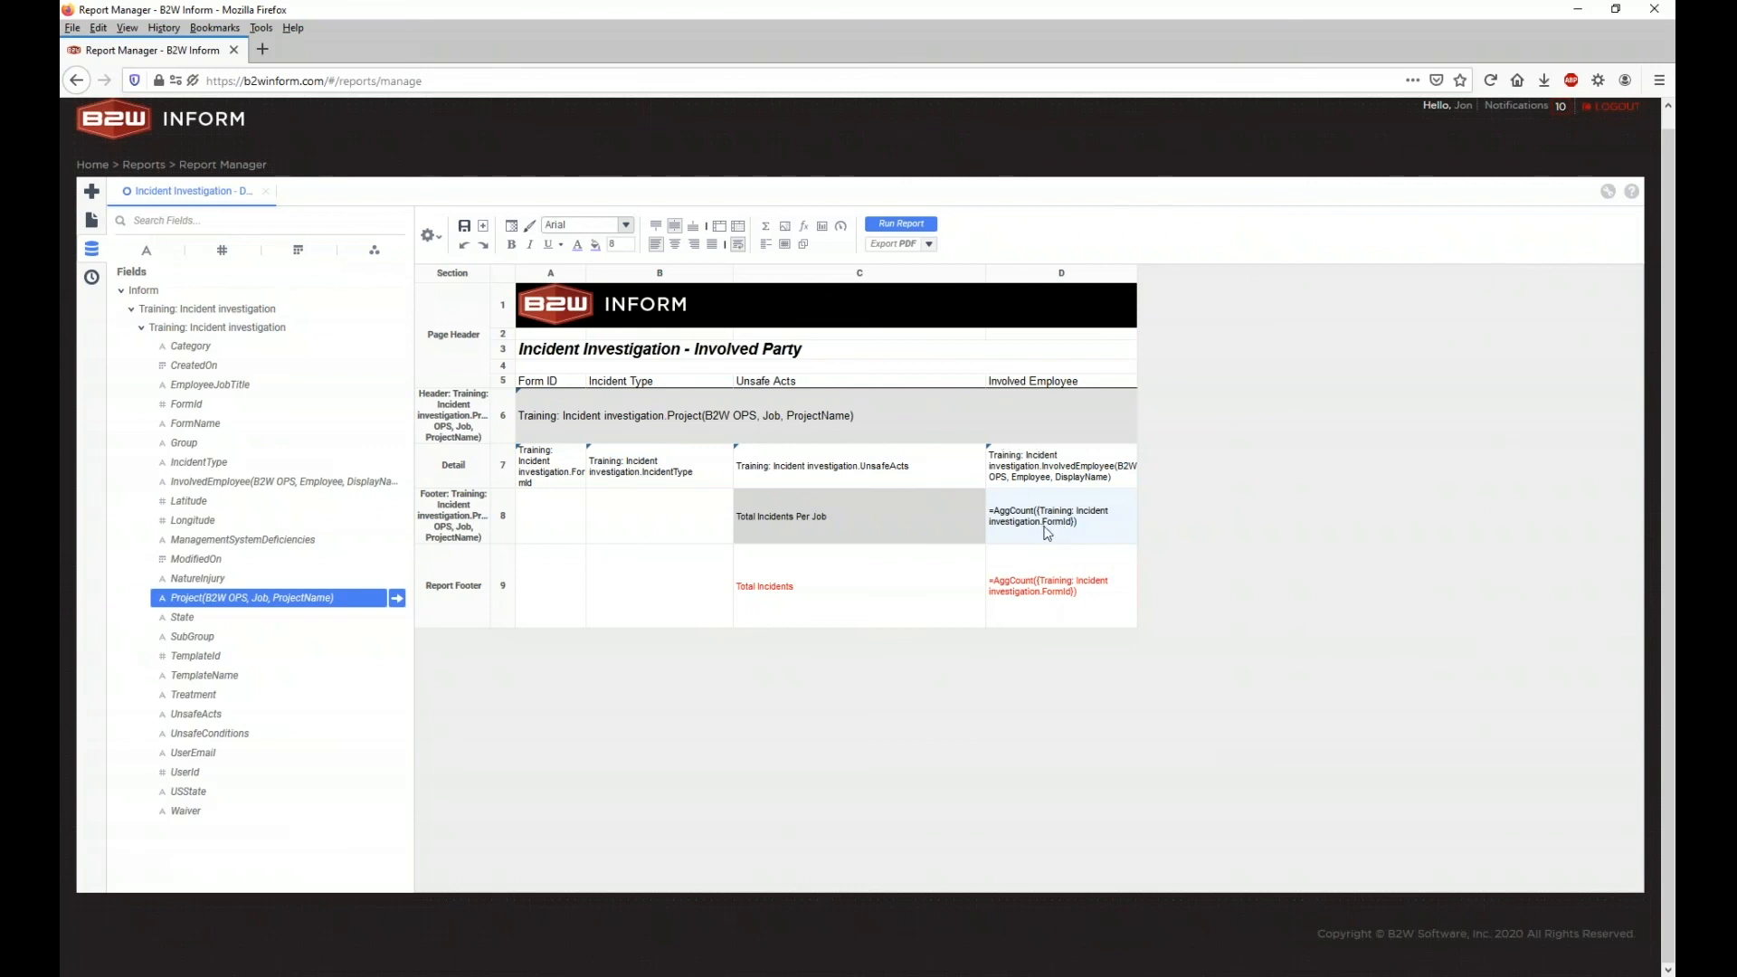
click(1053, 605)
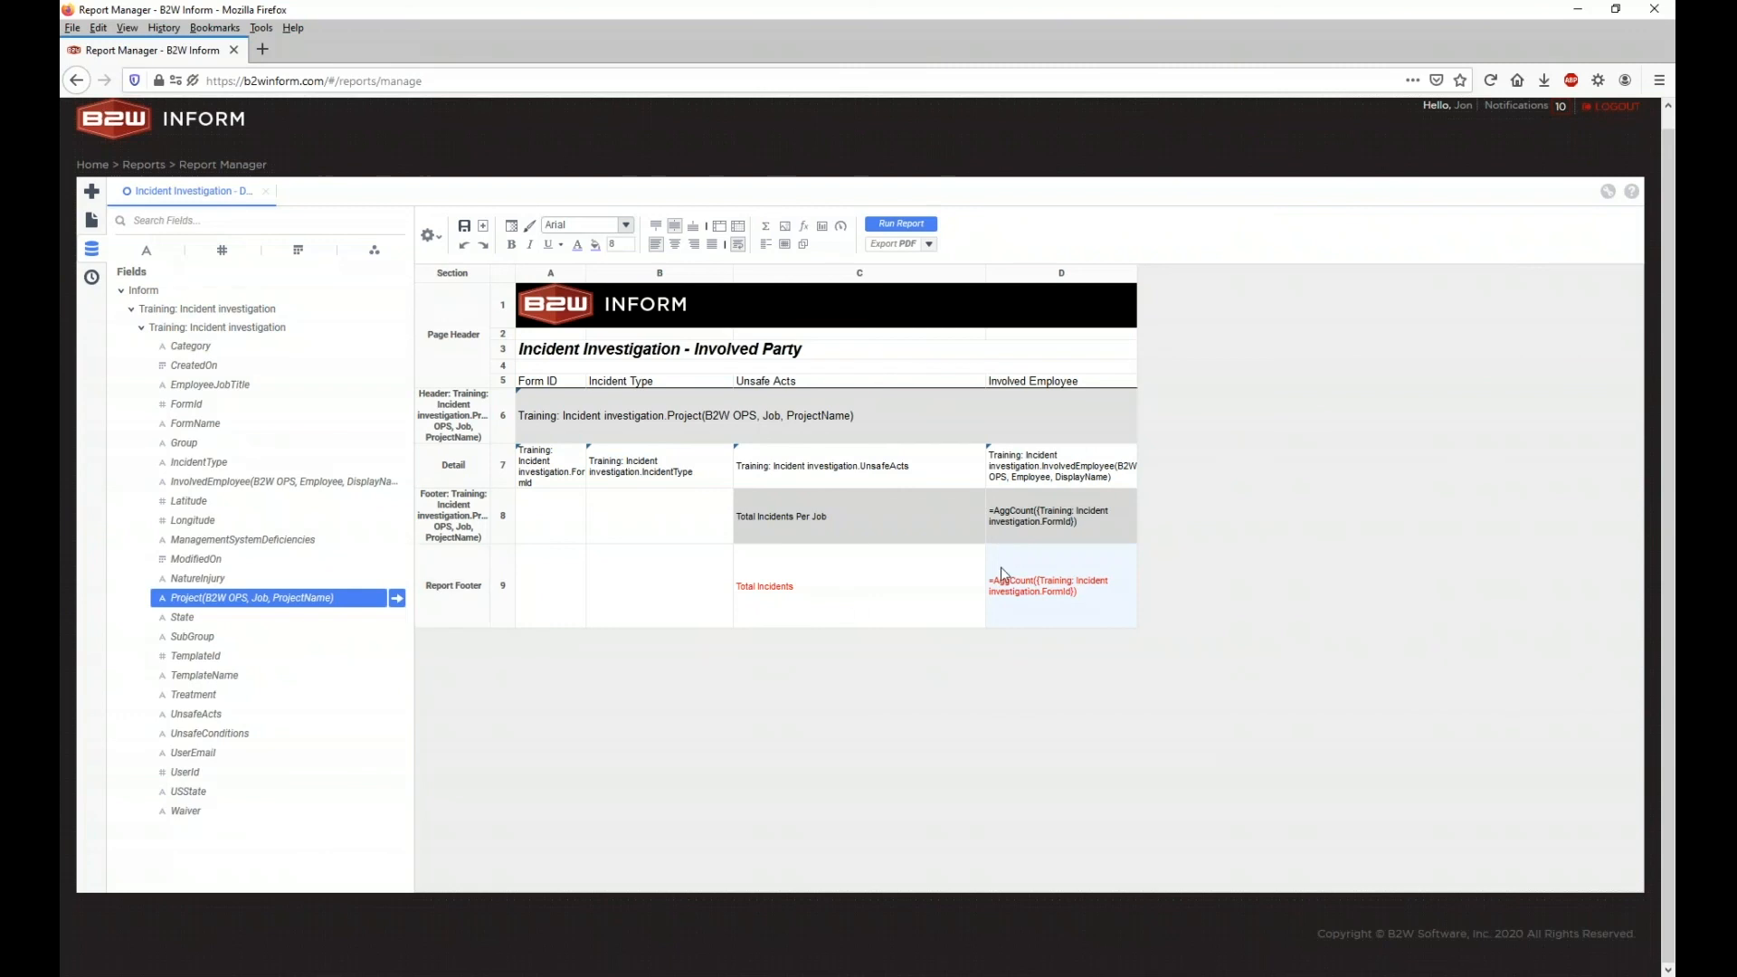
click(902, 225)
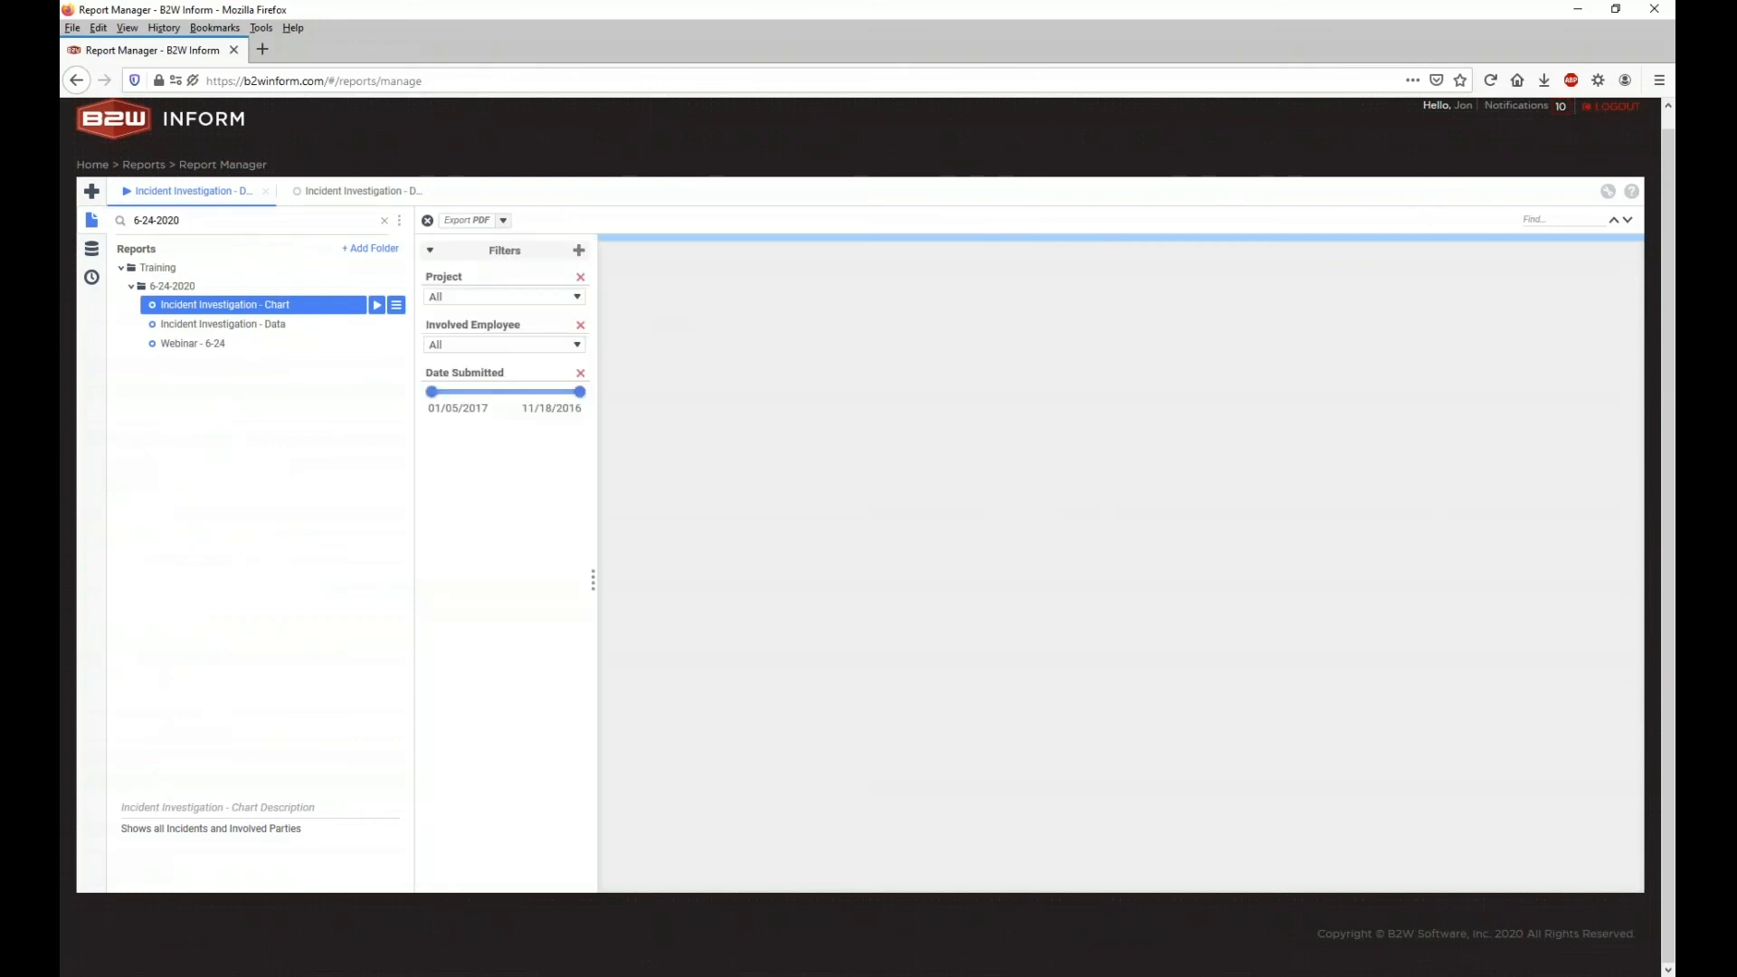
Step: Scroll to the end of the report output and check the red Total Incidents grand total of 32
scroll(1124, 404, down, 2)
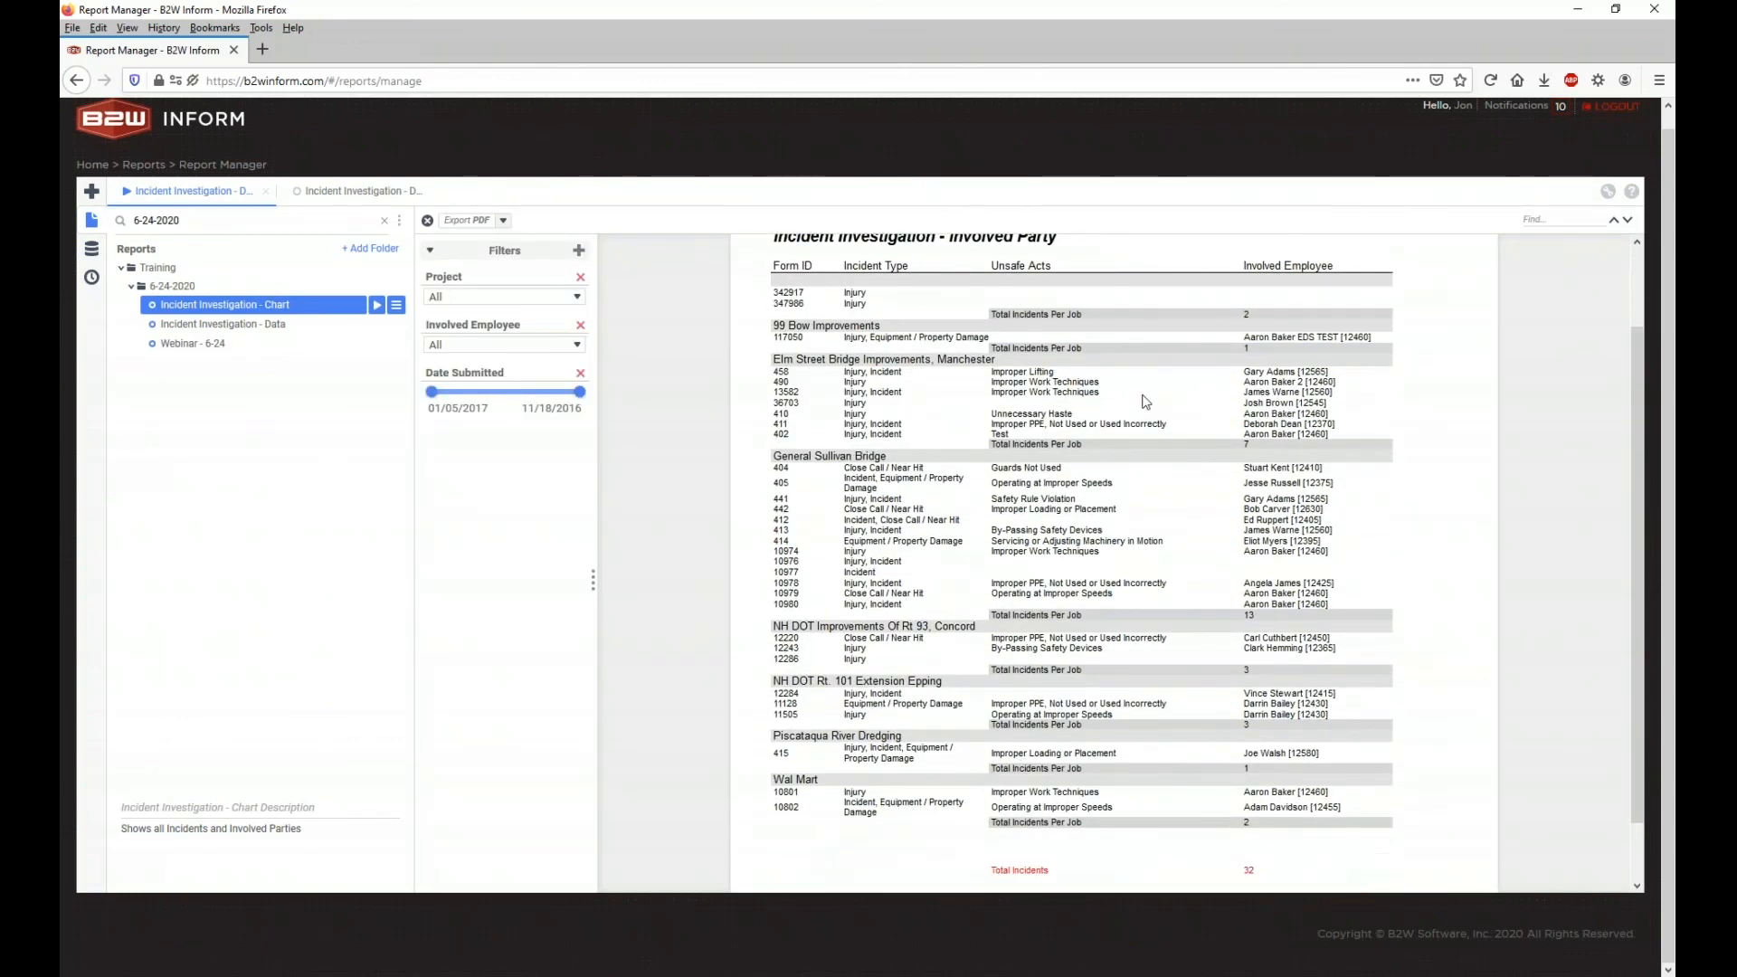
scroll(1041, 634, down, 2)
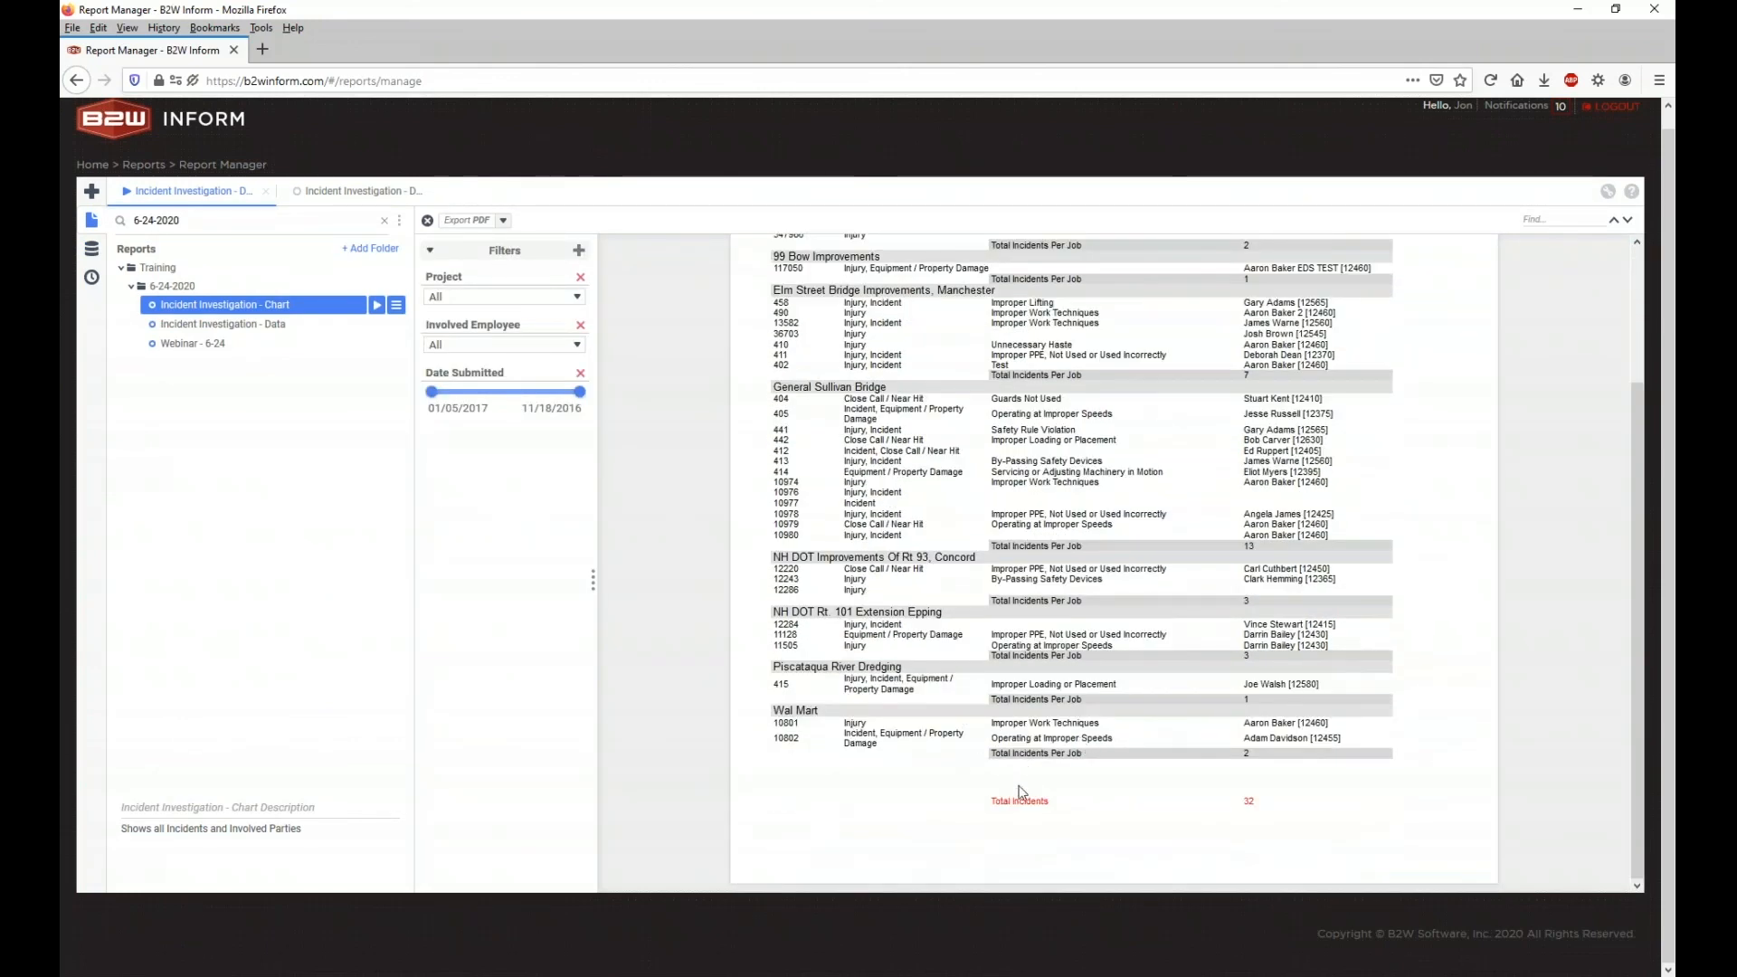
drag(993, 803, 1286, 807)
click(1287, 807)
Step: Close the preview, insert a new row 10 after row 9, and make it much taller
click(328, 194)
click(264, 194)
click(266, 192)
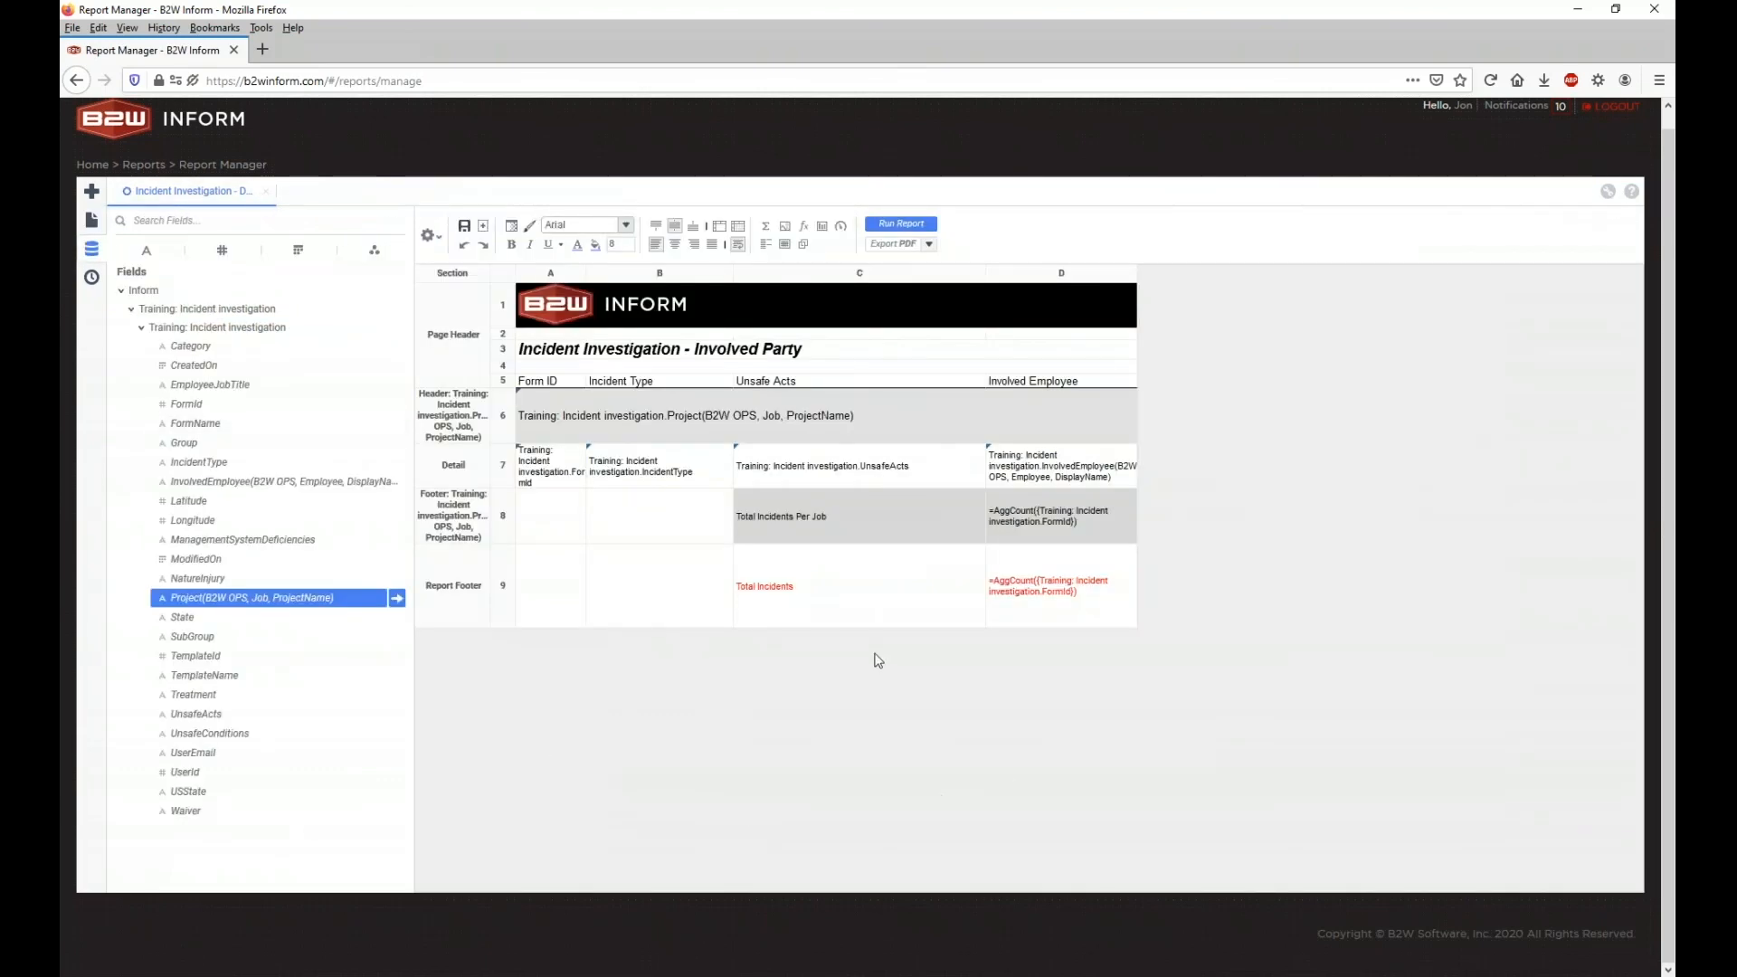
right_click(508, 603)
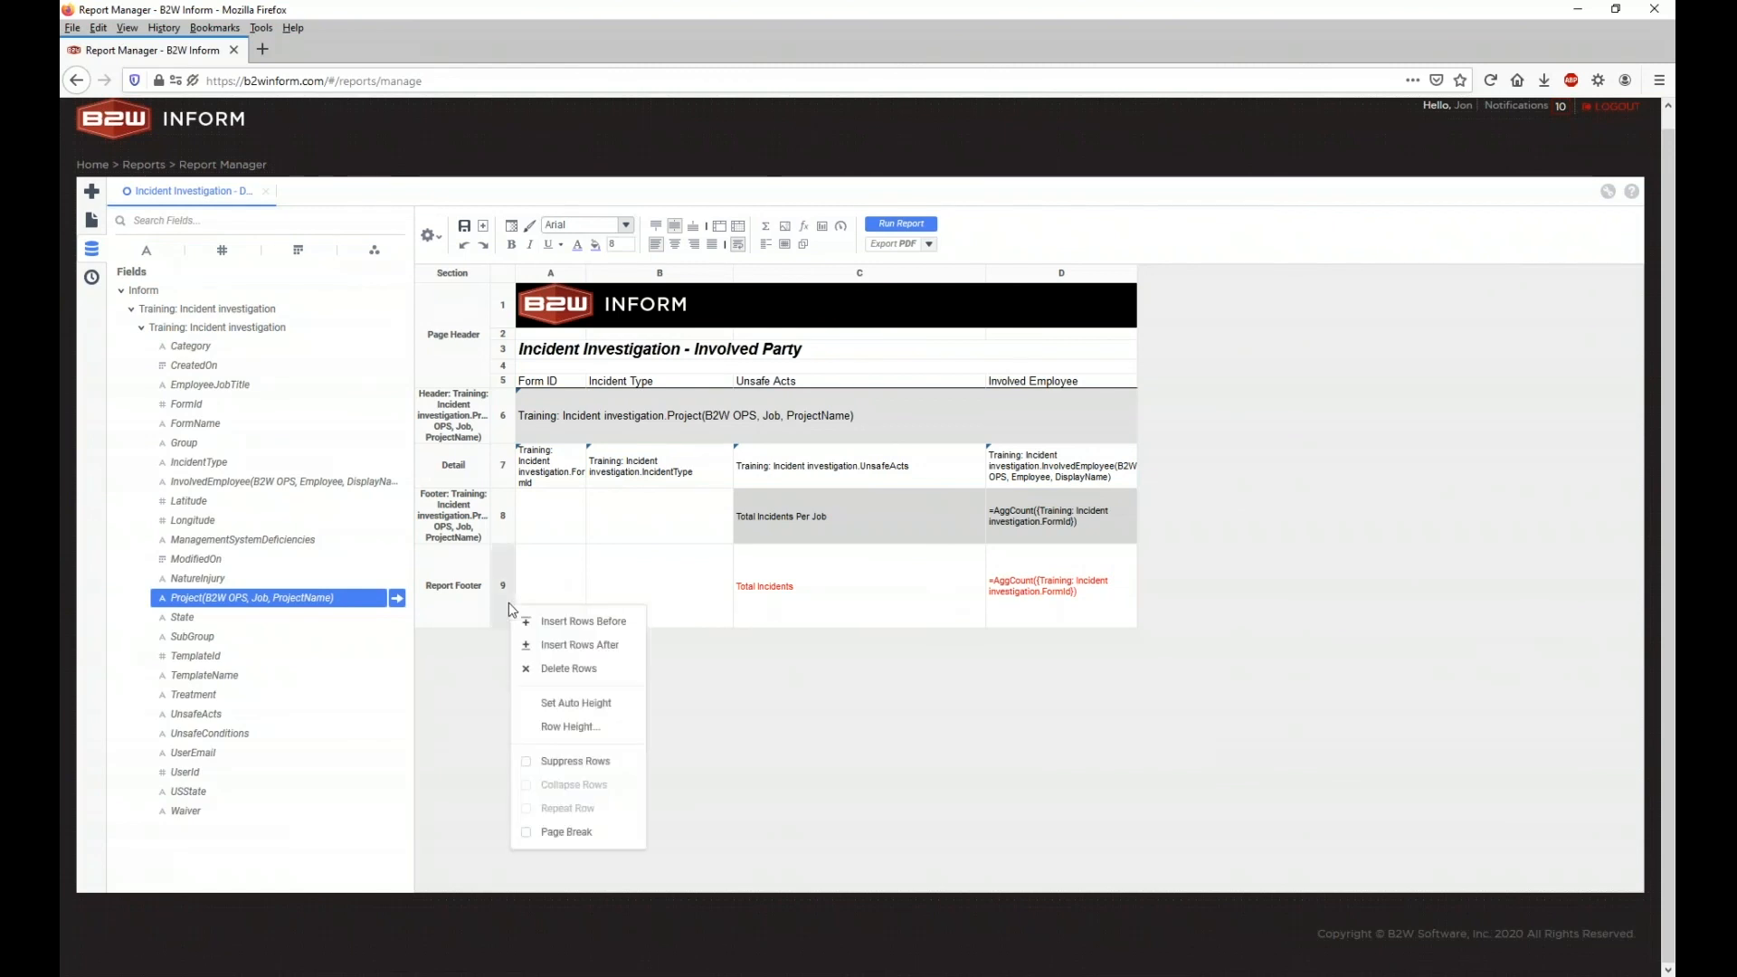
click(530, 644)
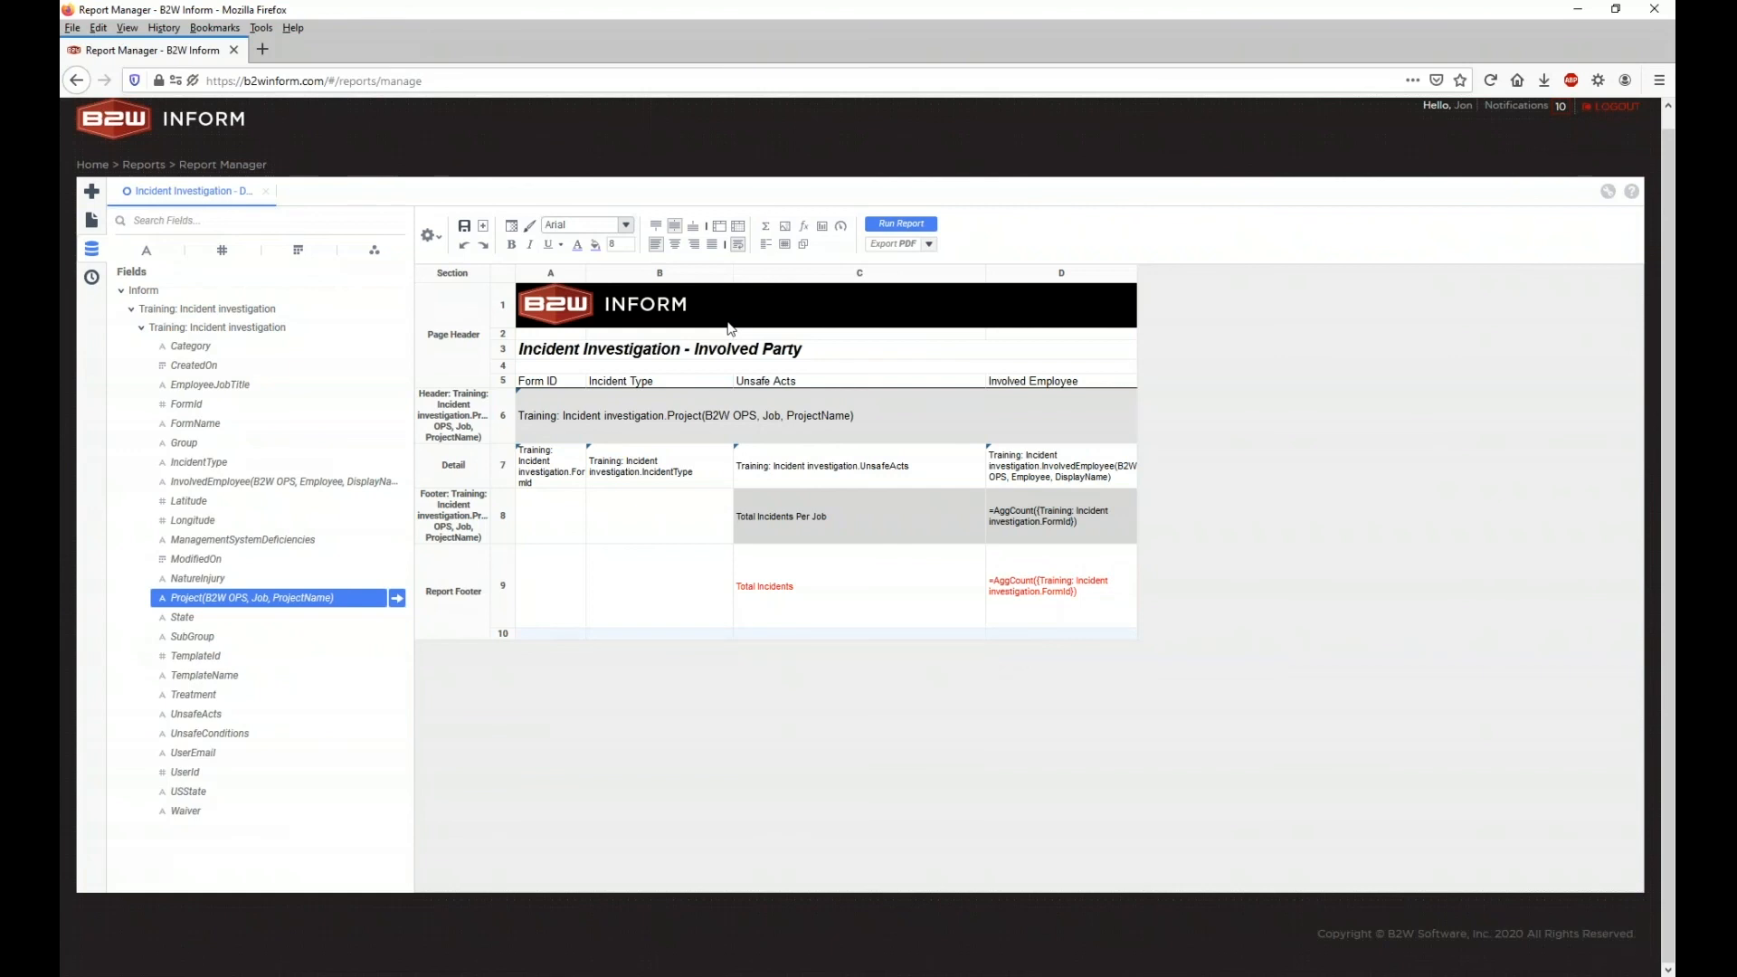
drag(522, 646, 504, 816)
Step: Insert a chart into the new Report Footer row 10
right_click(665, 690)
mouse_move(750, 834)
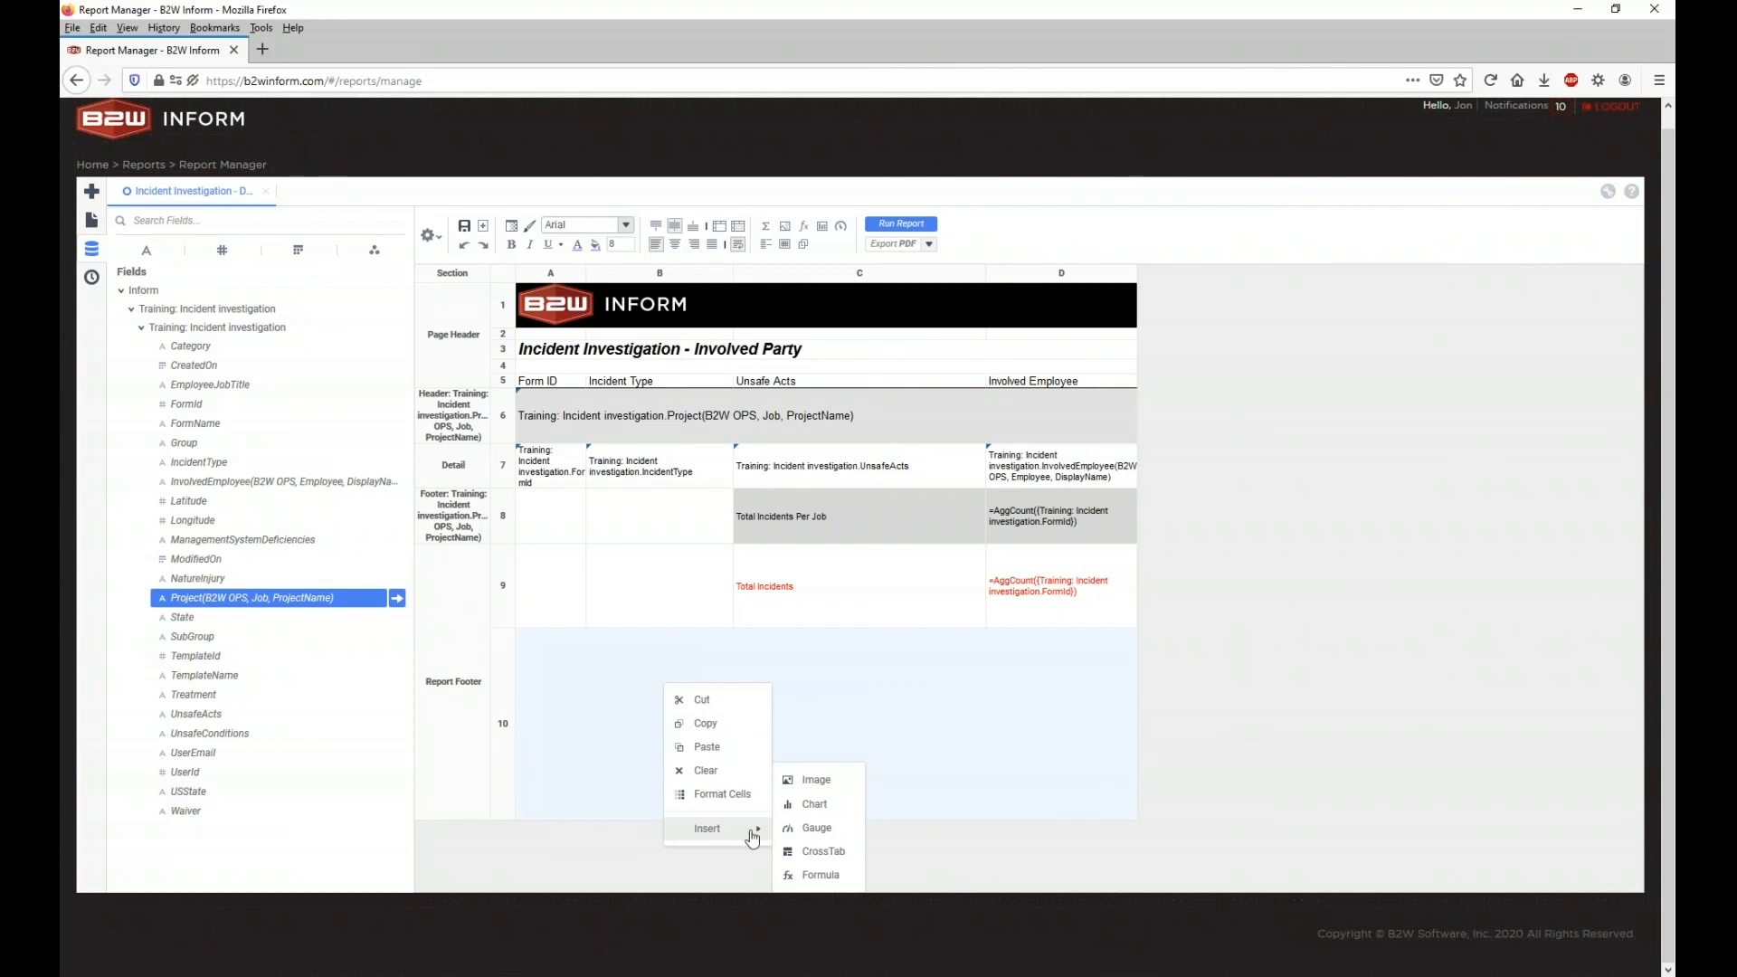
click(798, 804)
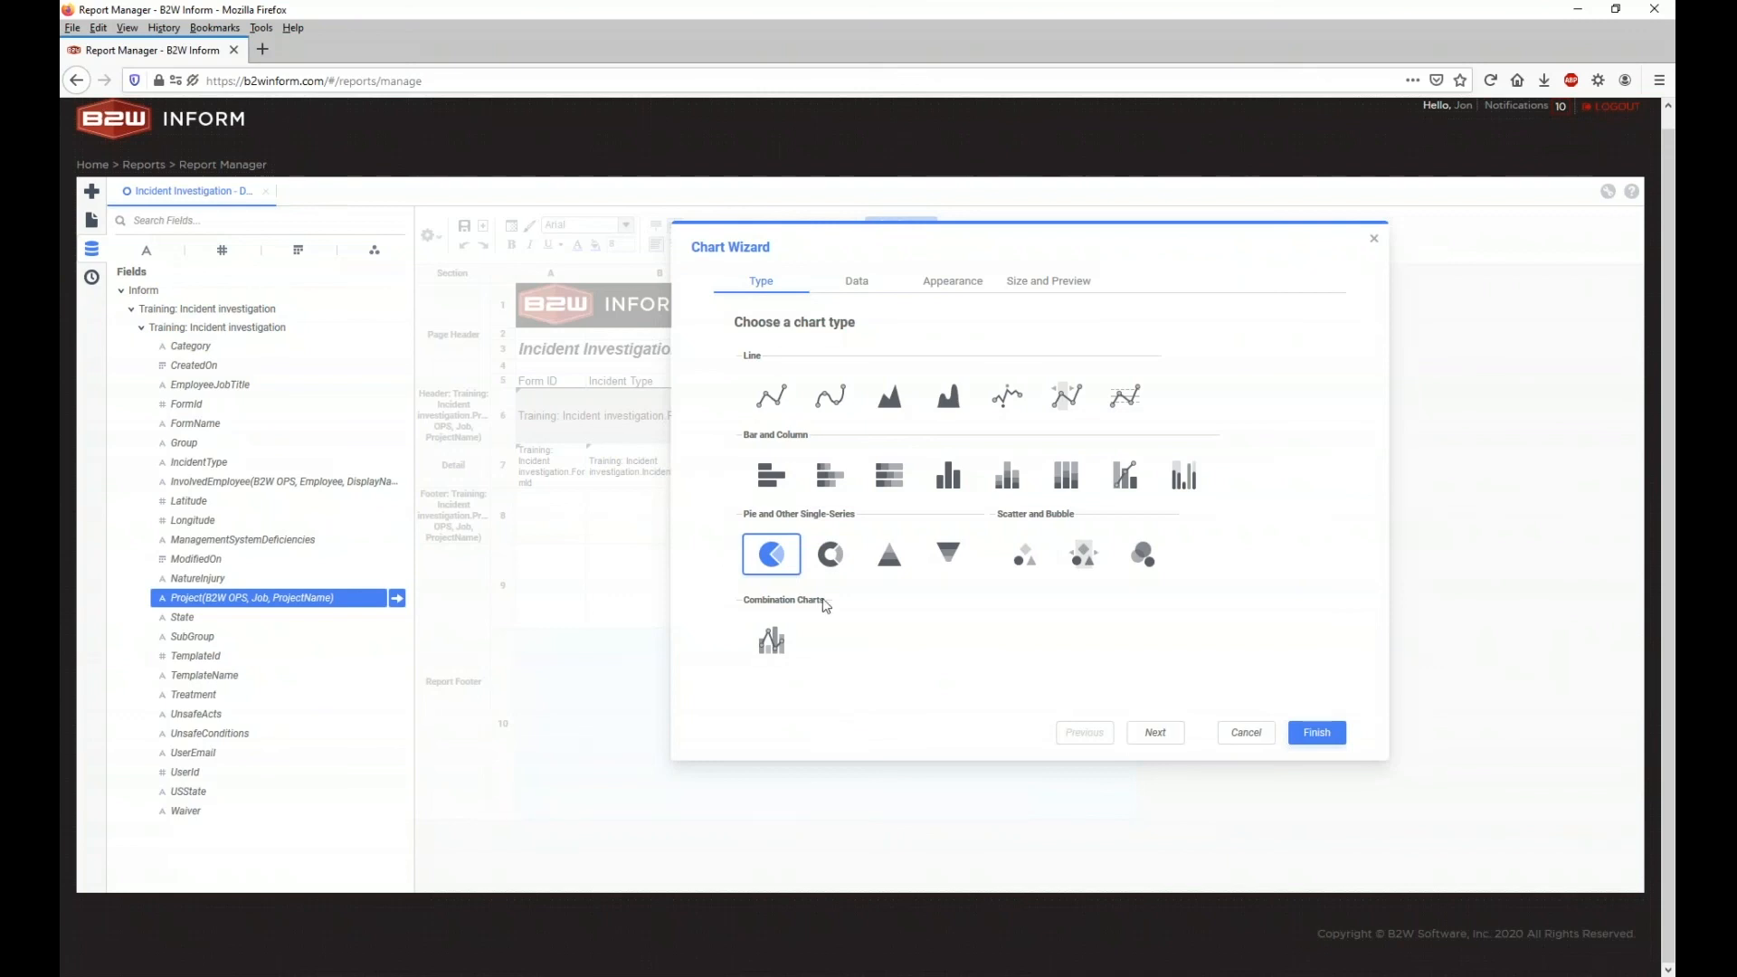
Step: Choose the horizontal Bar chart type and open the Data Labels choices on the Data step
click(785, 486)
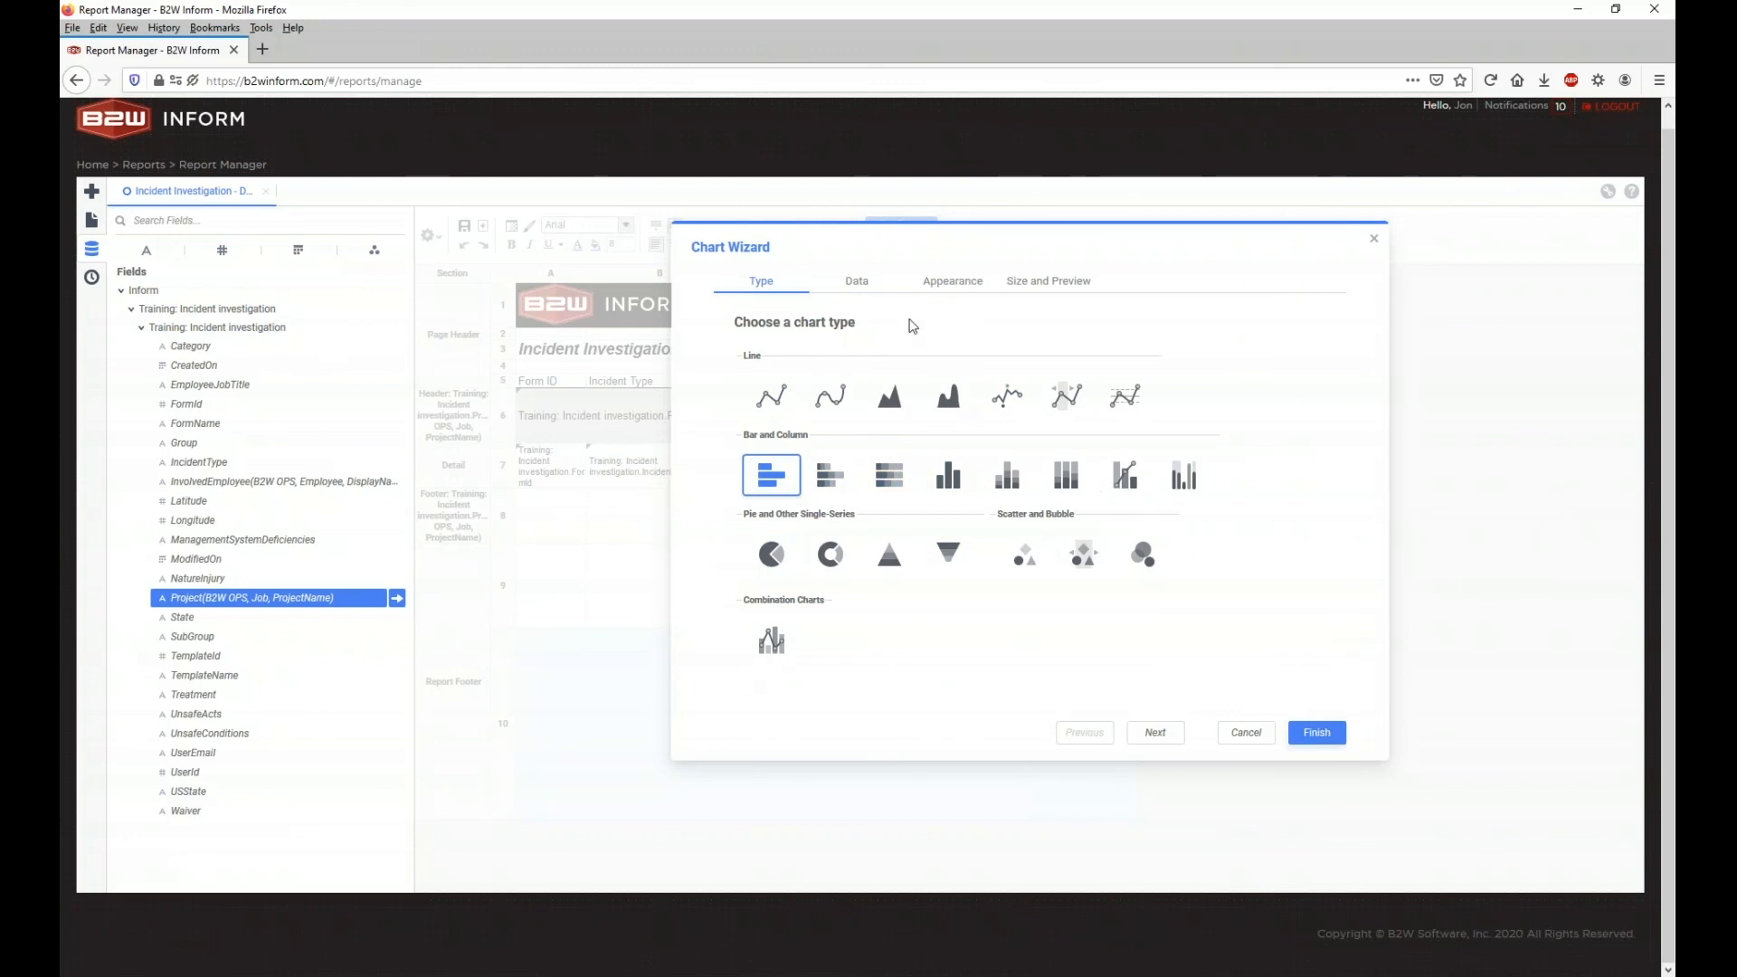
click(860, 284)
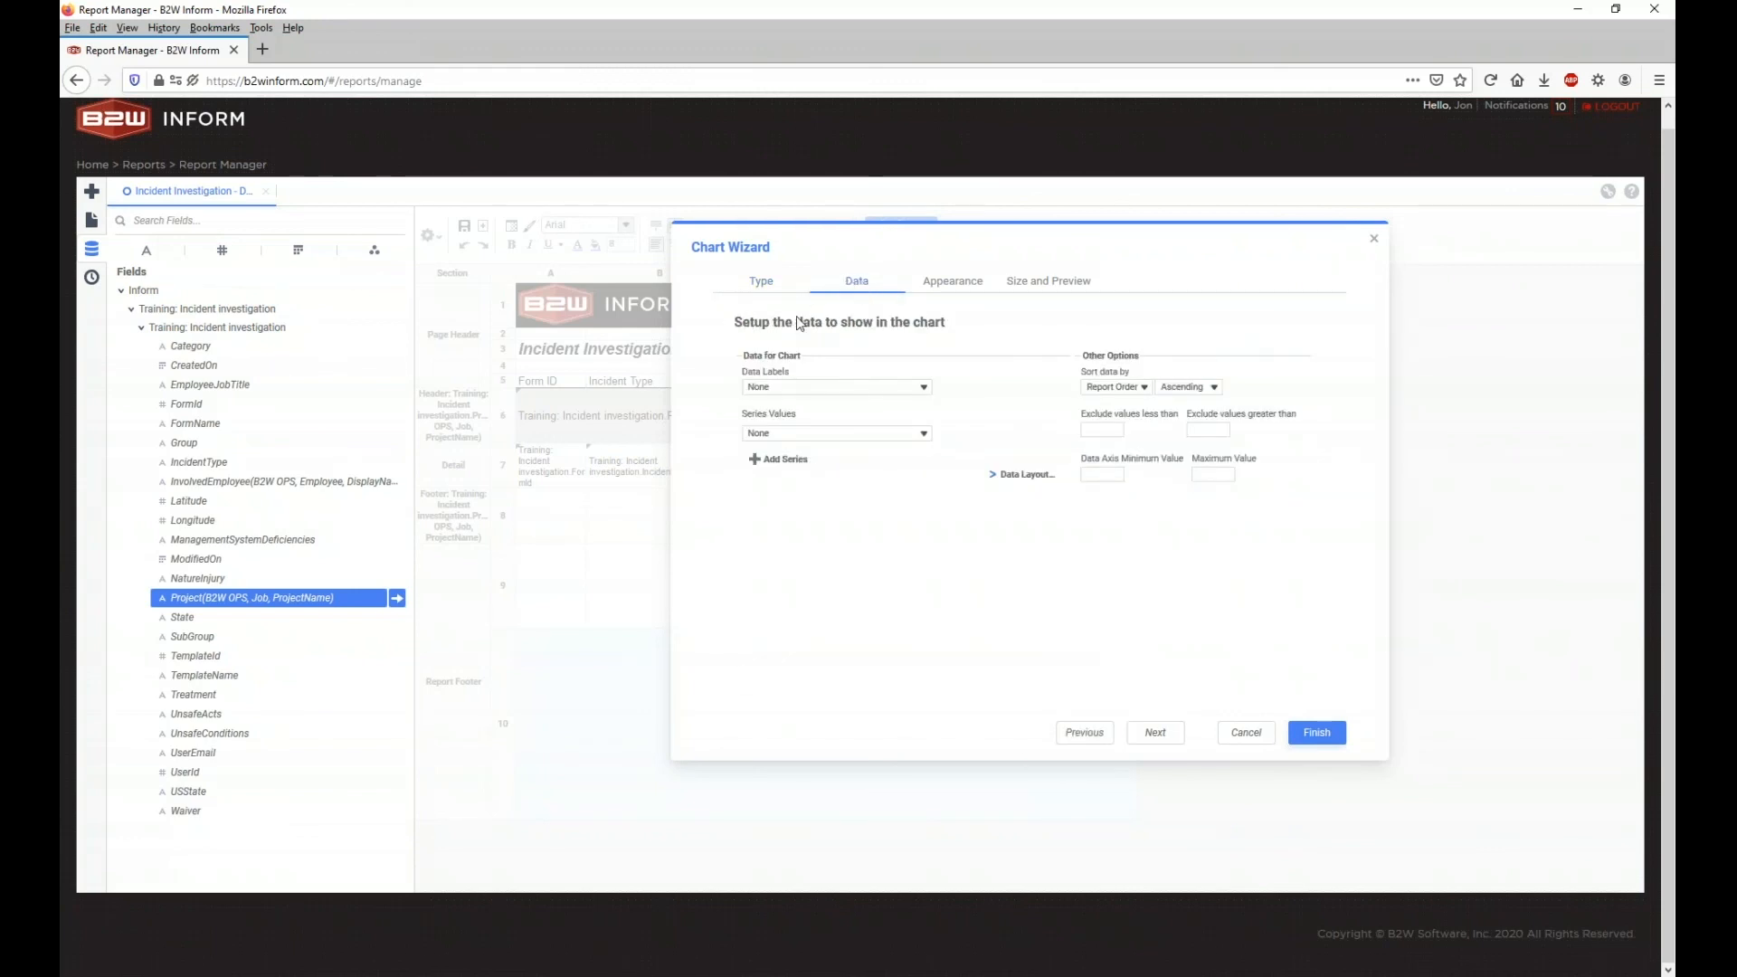
click(913, 390)
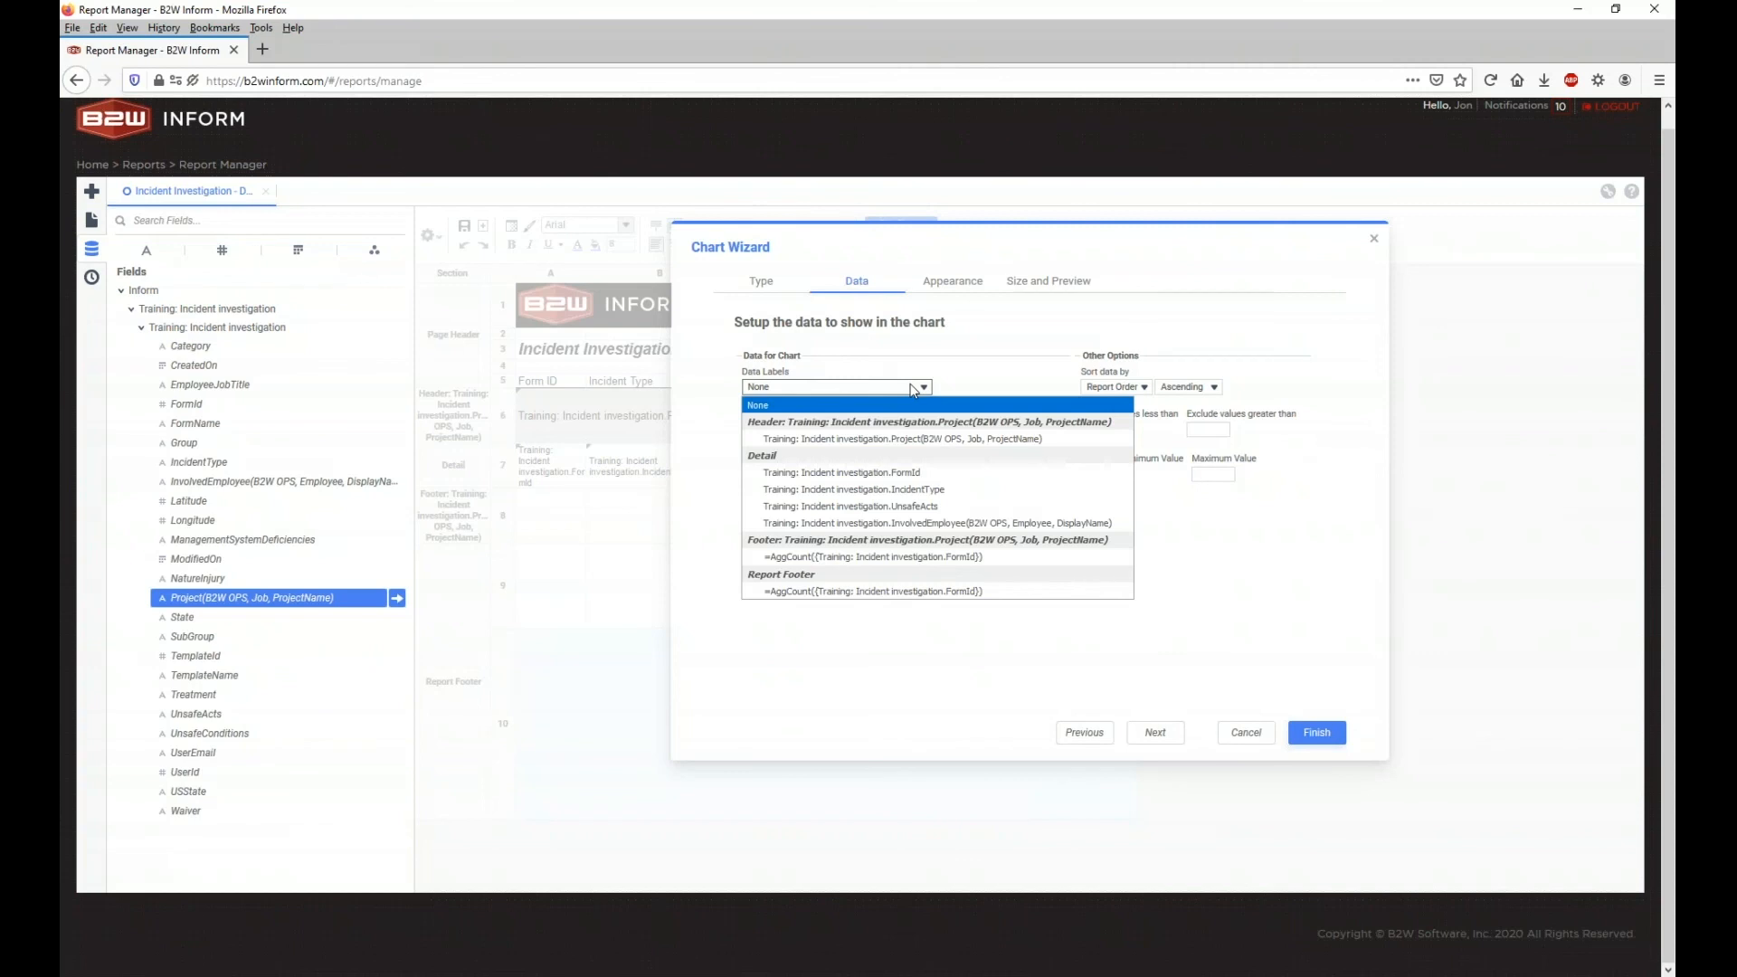
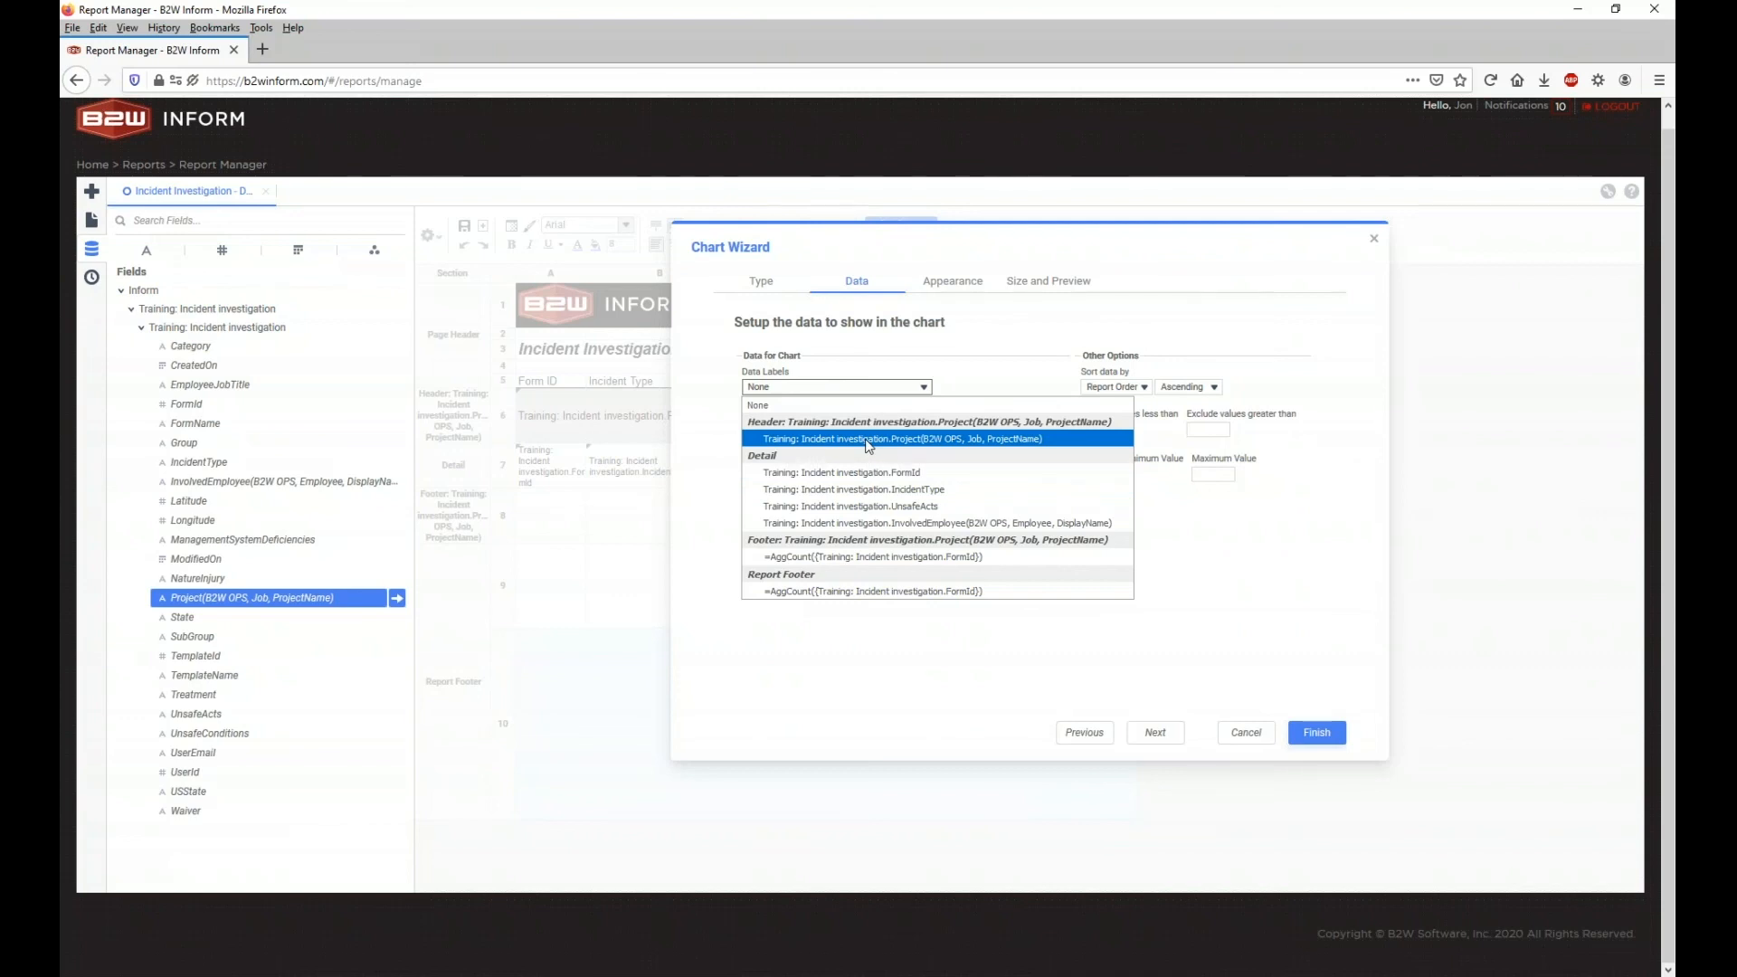
Step: Use the header Project field as data labels and the footer =AggCount(FormId) as series values
click(868, 442)
click(792, 435)
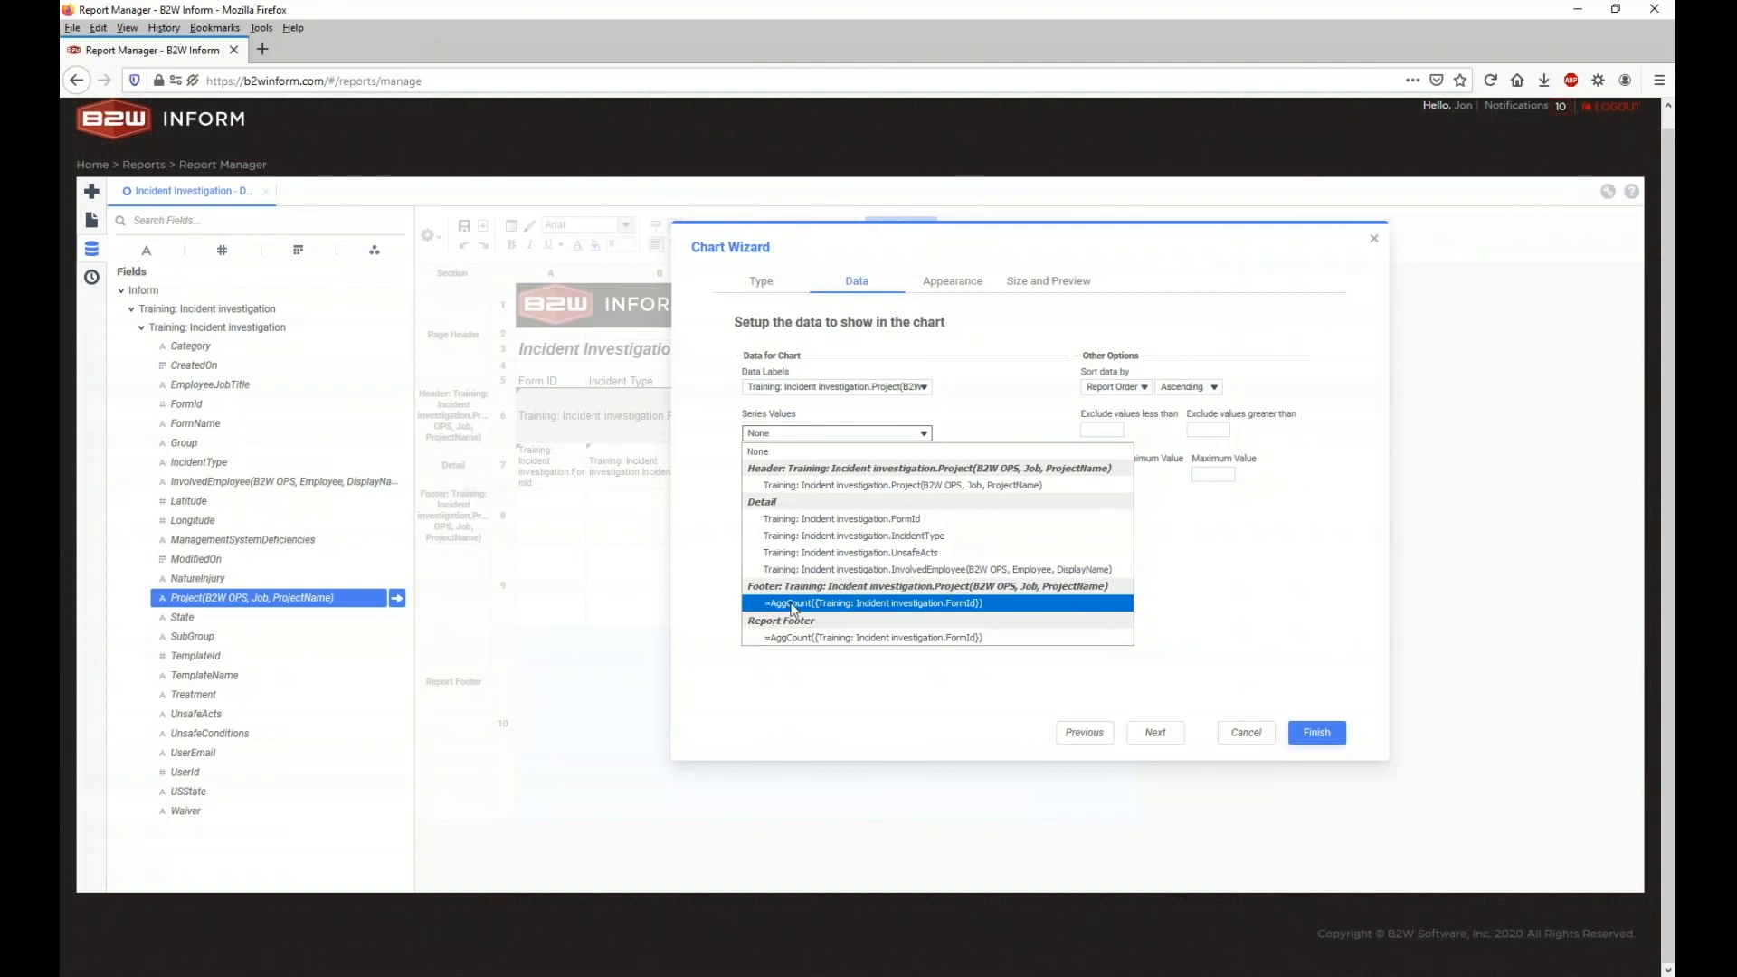
click(1042, 607)
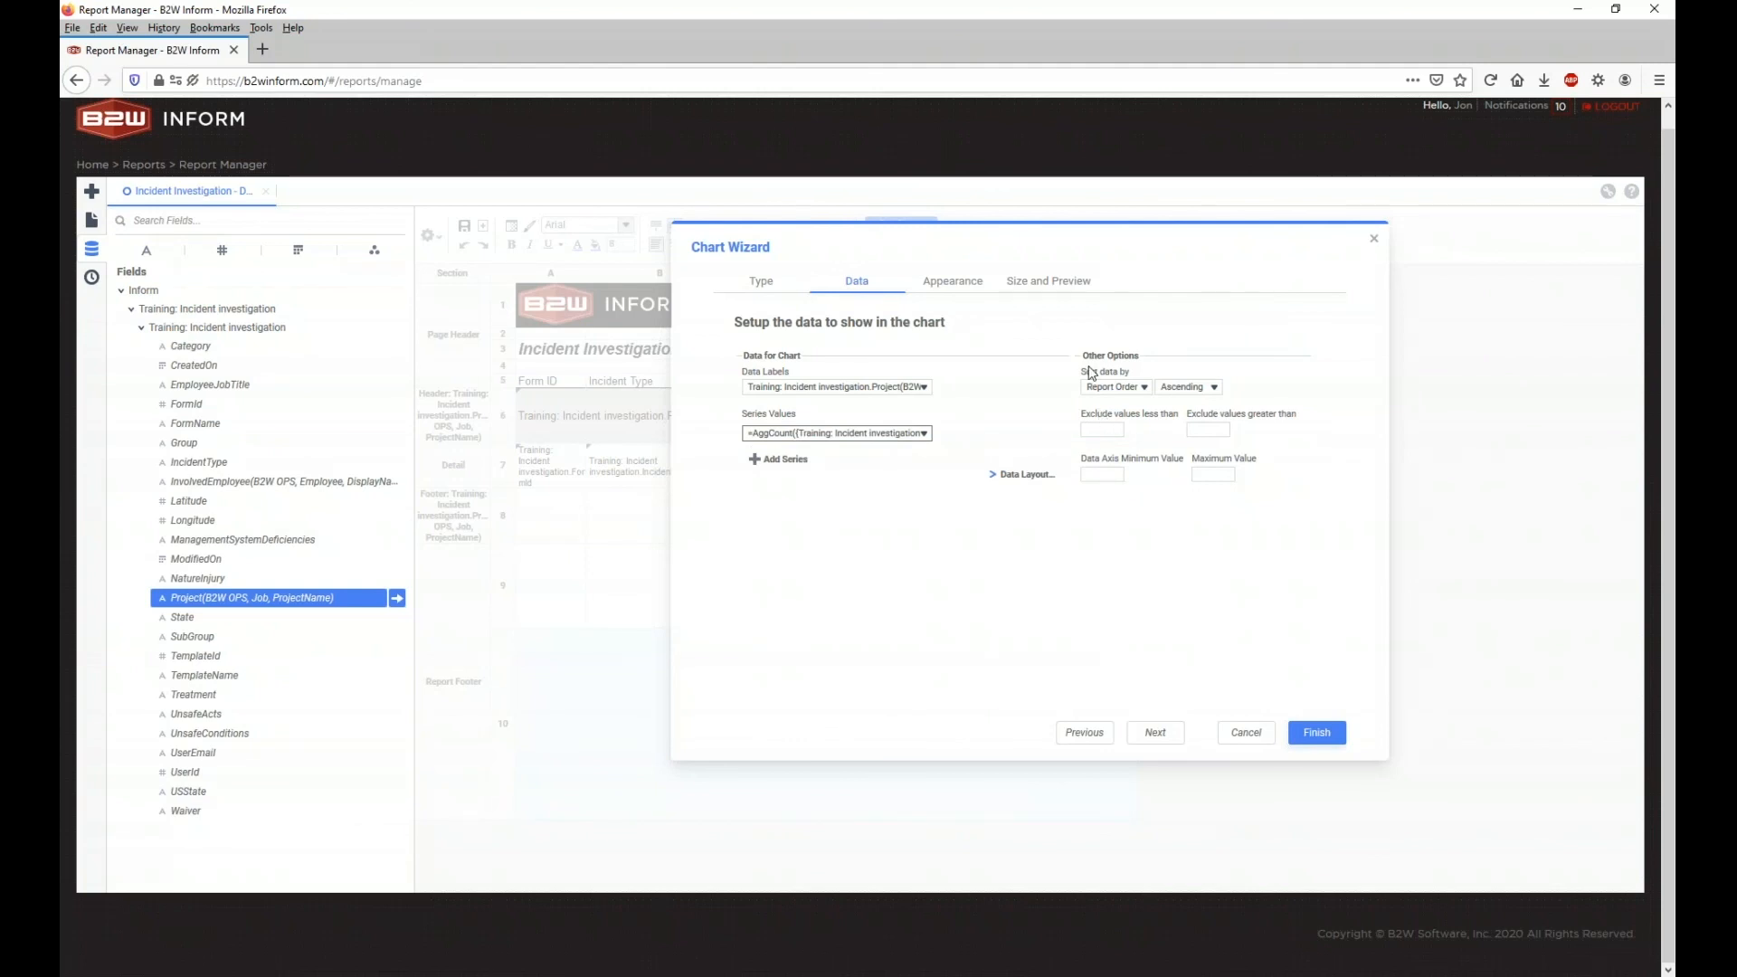
Step: Give the chart a specific size of height 500 and width 750, then finish the wizard
click(956, 288)
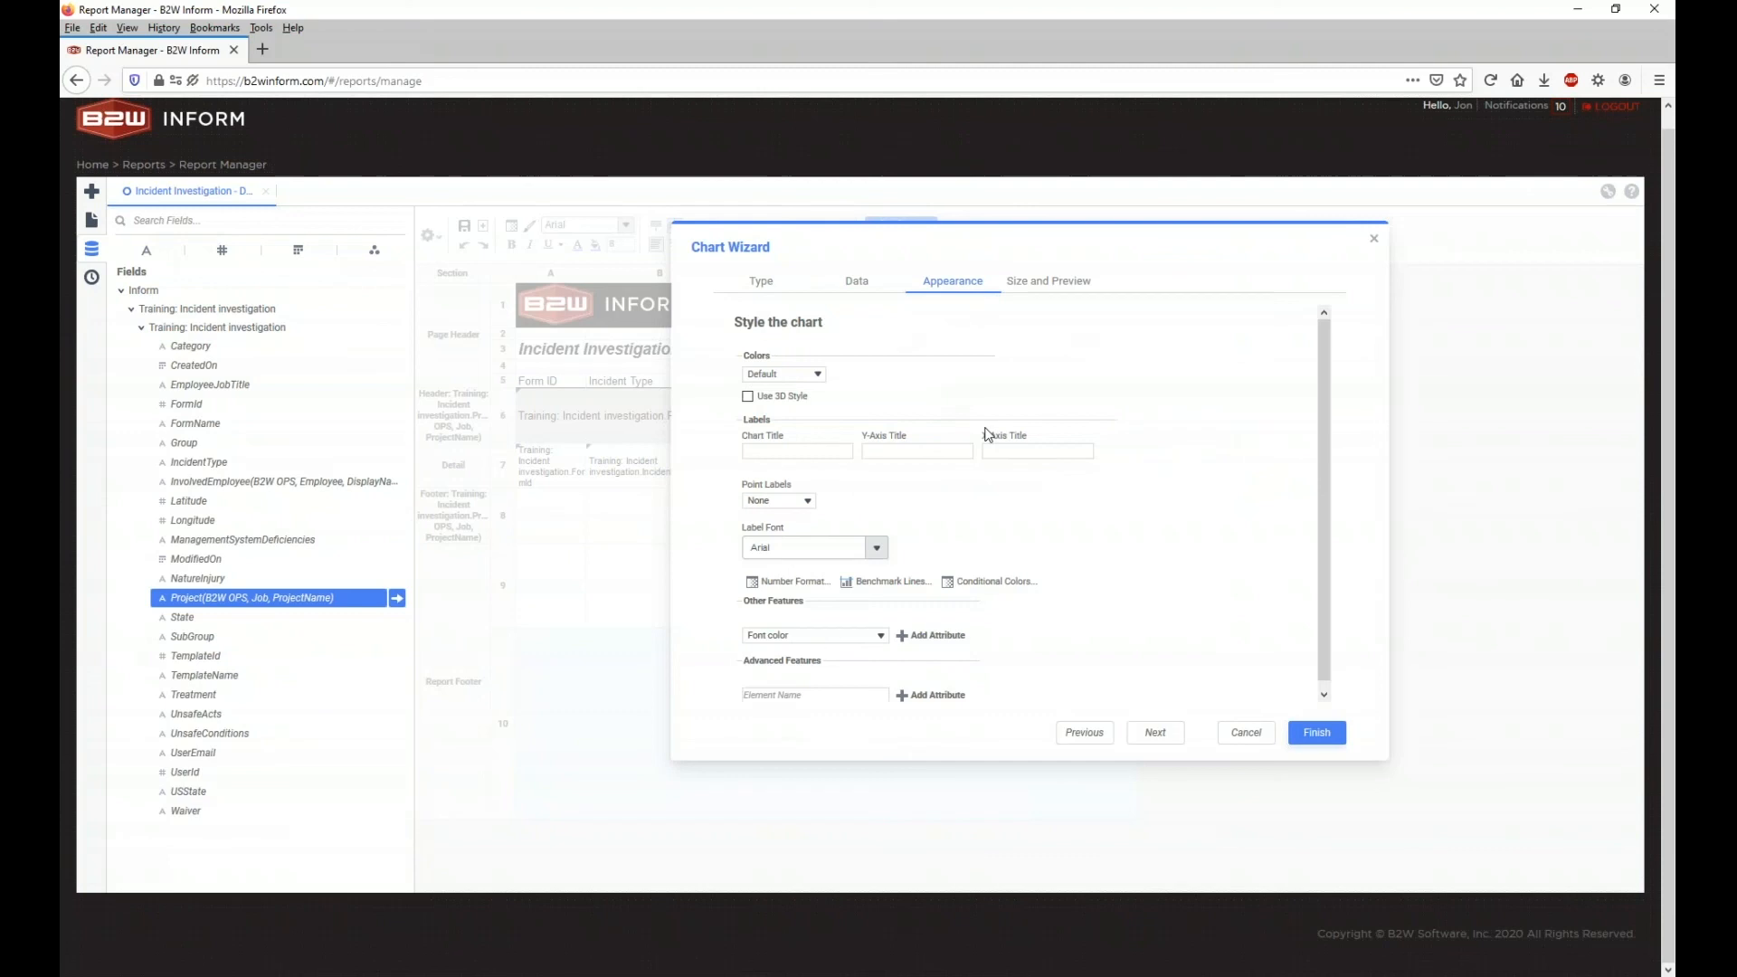
click(1034, 288)
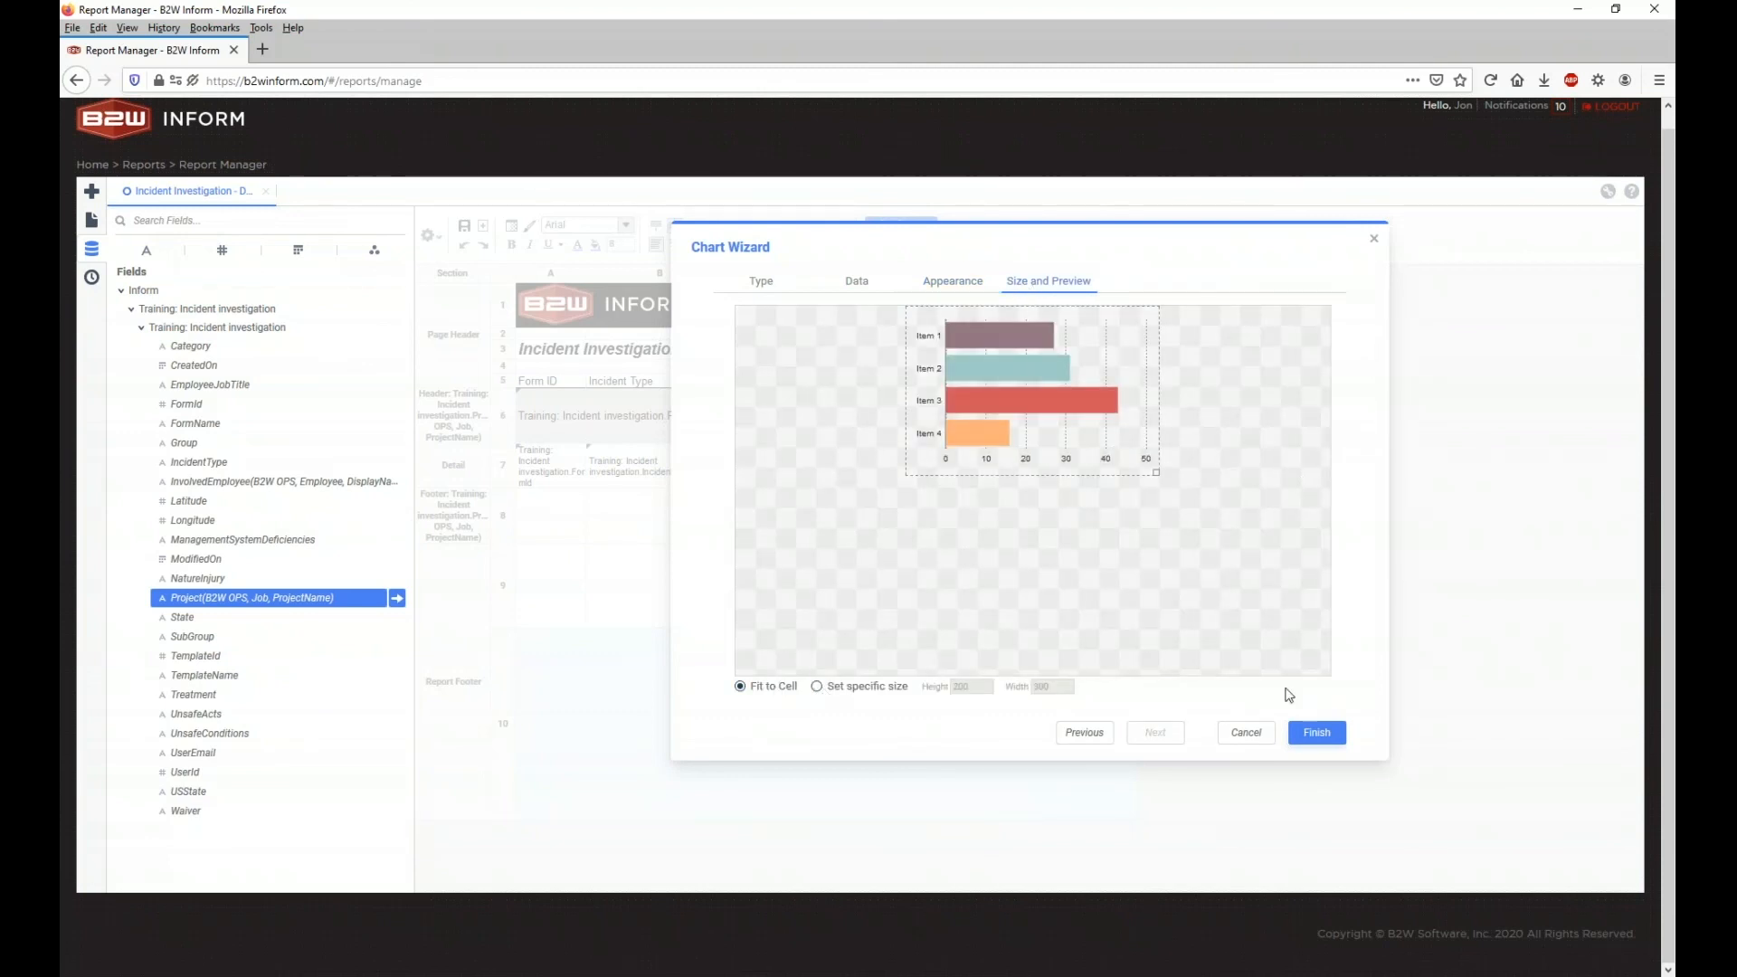
click(817, 688)
double_click(956, 688)
text(500)
double_click(1040, 688)
text(750)
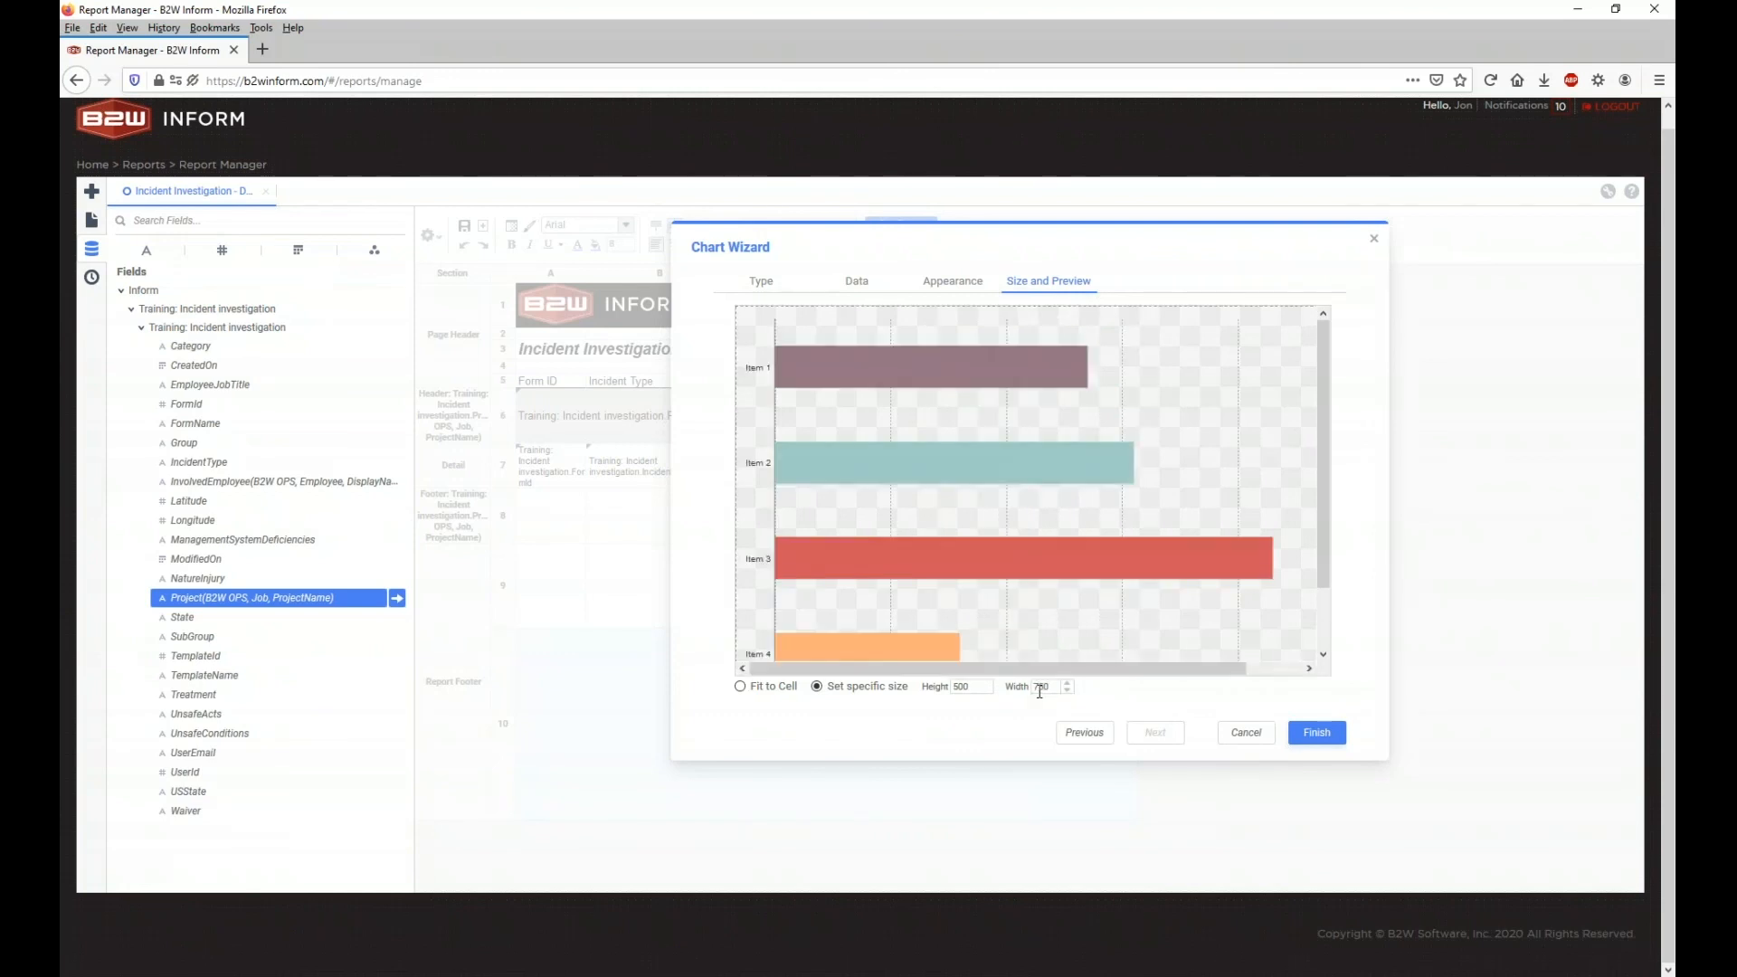
click(1316, 732)
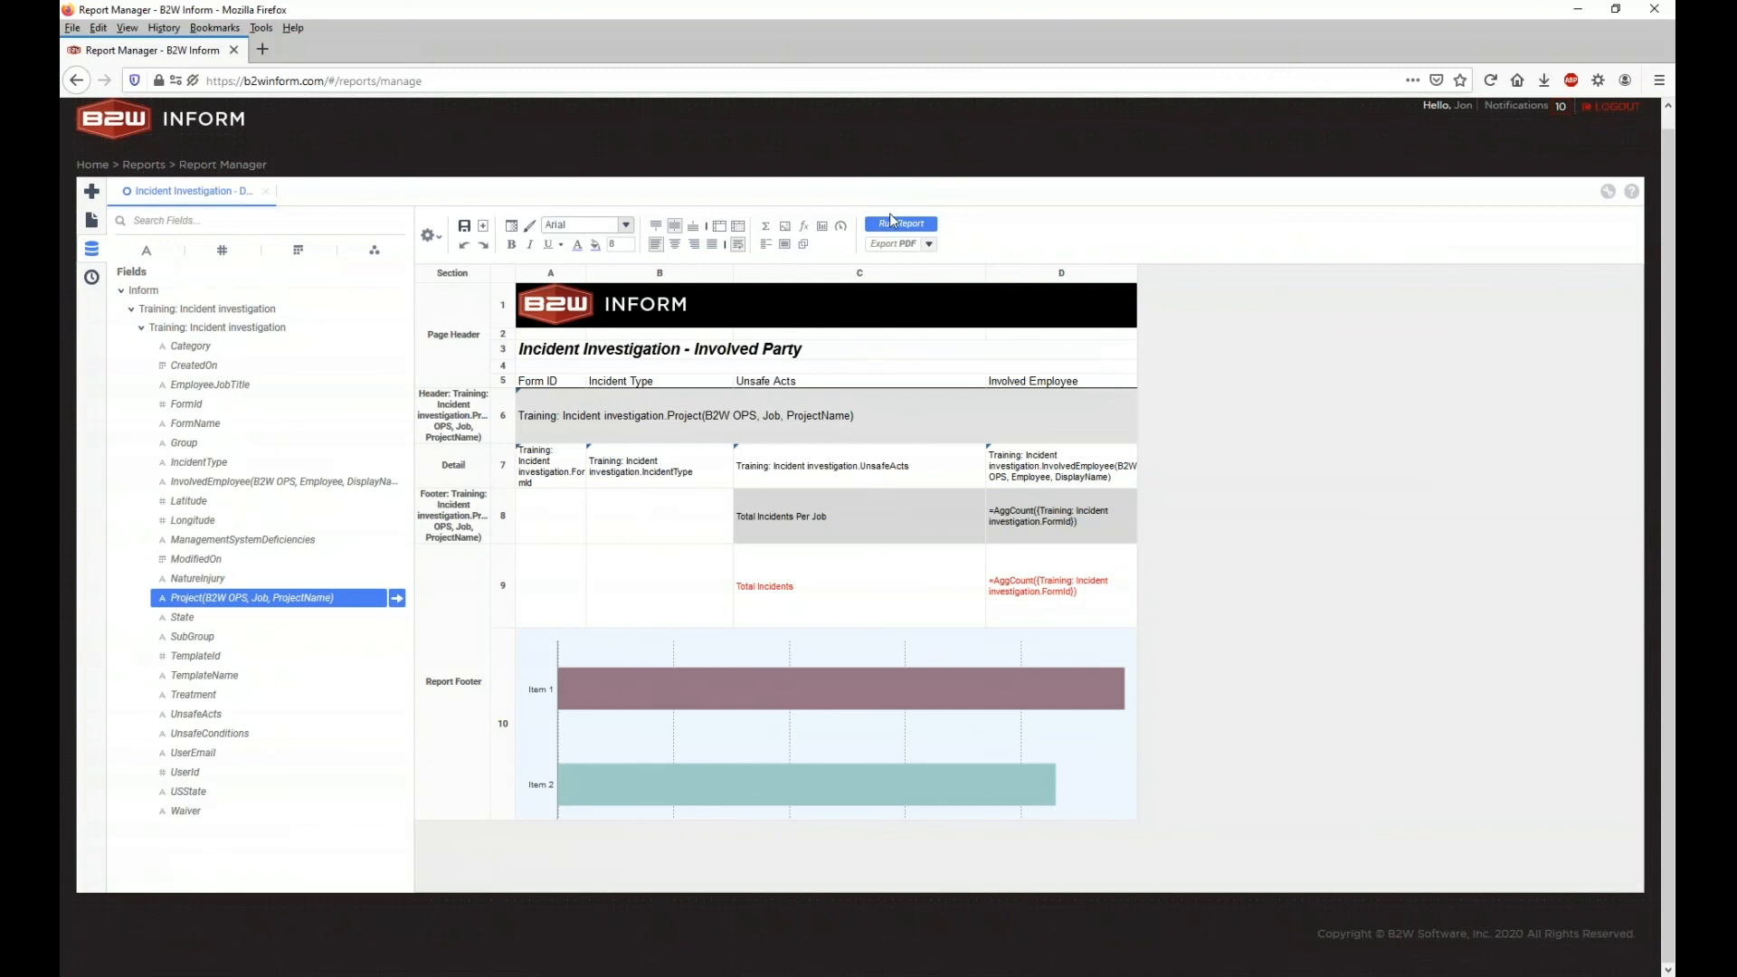
Step: Run the report, switch the last page's chart to a pie, then return to the design
click(917, 226)
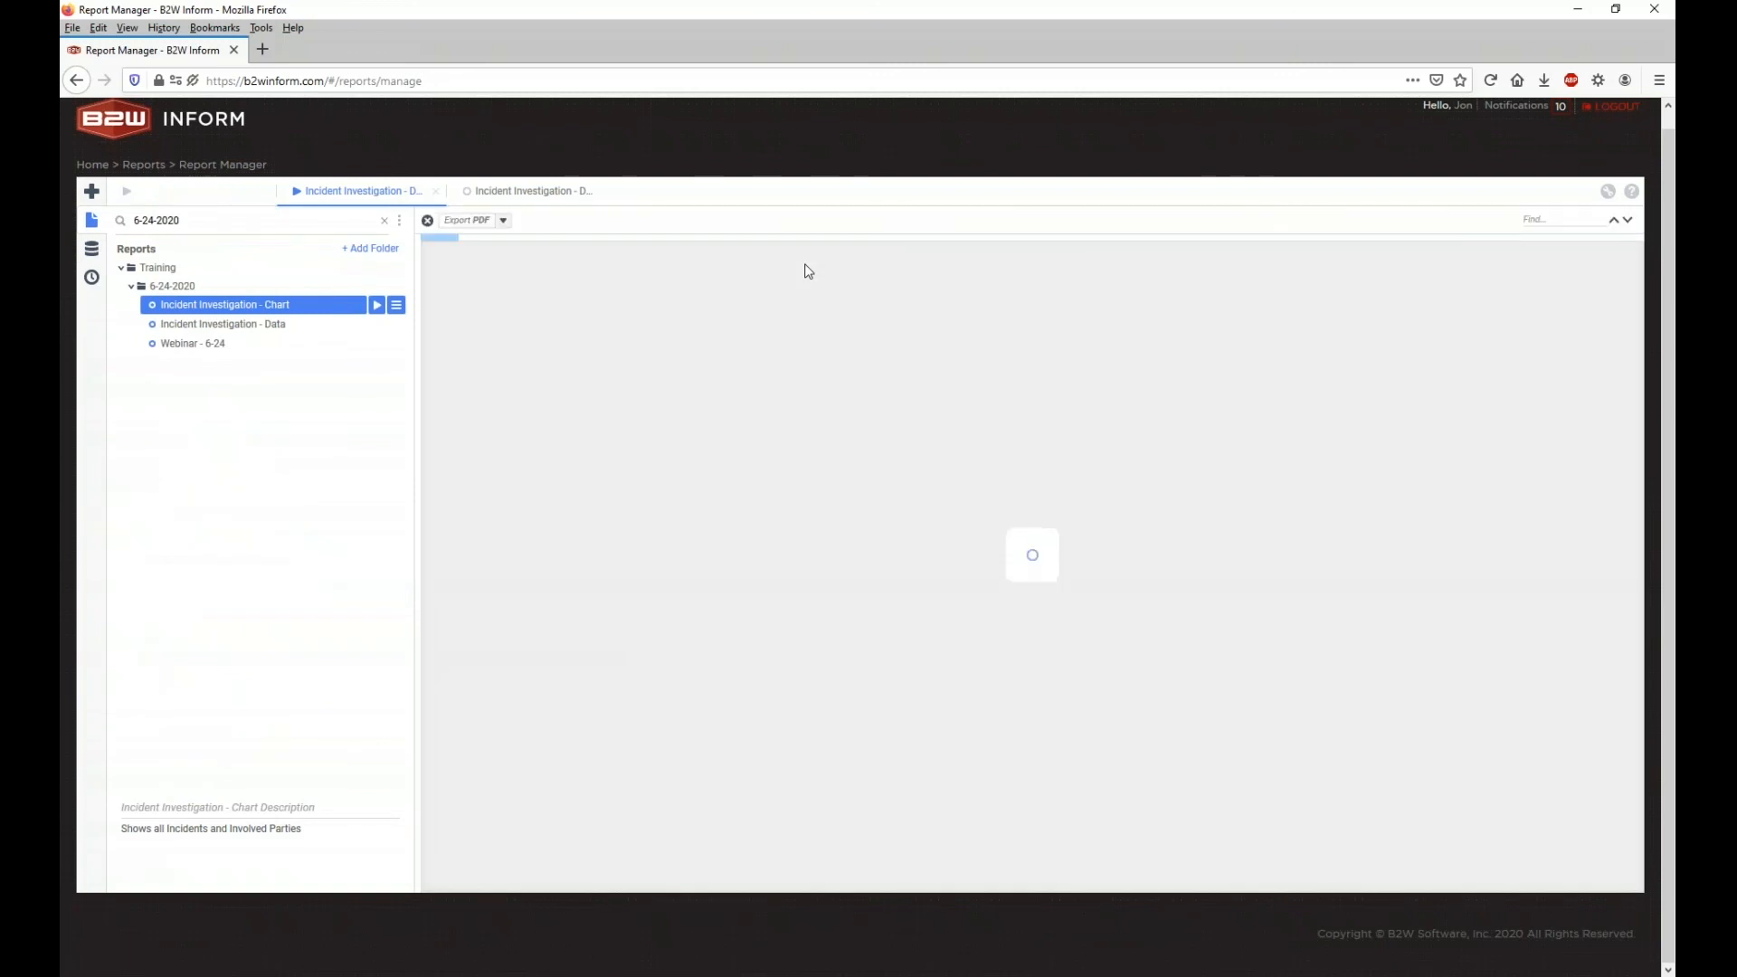
click(1471, 221)
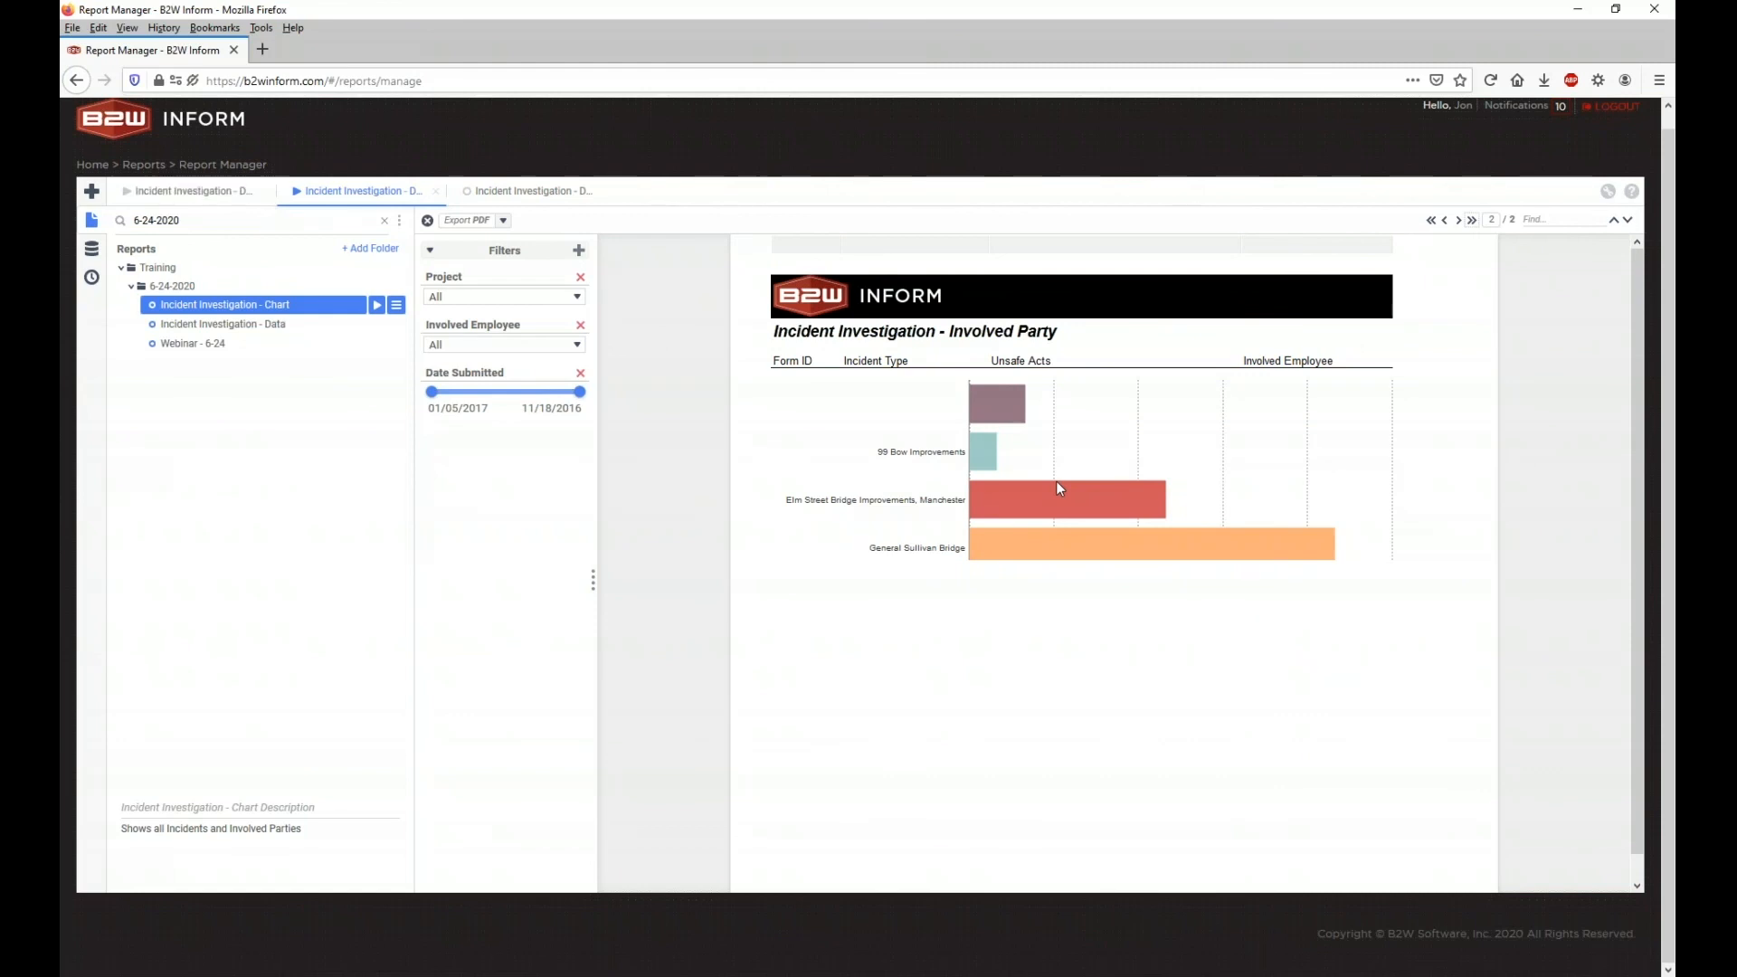
right_click(1056, 482)
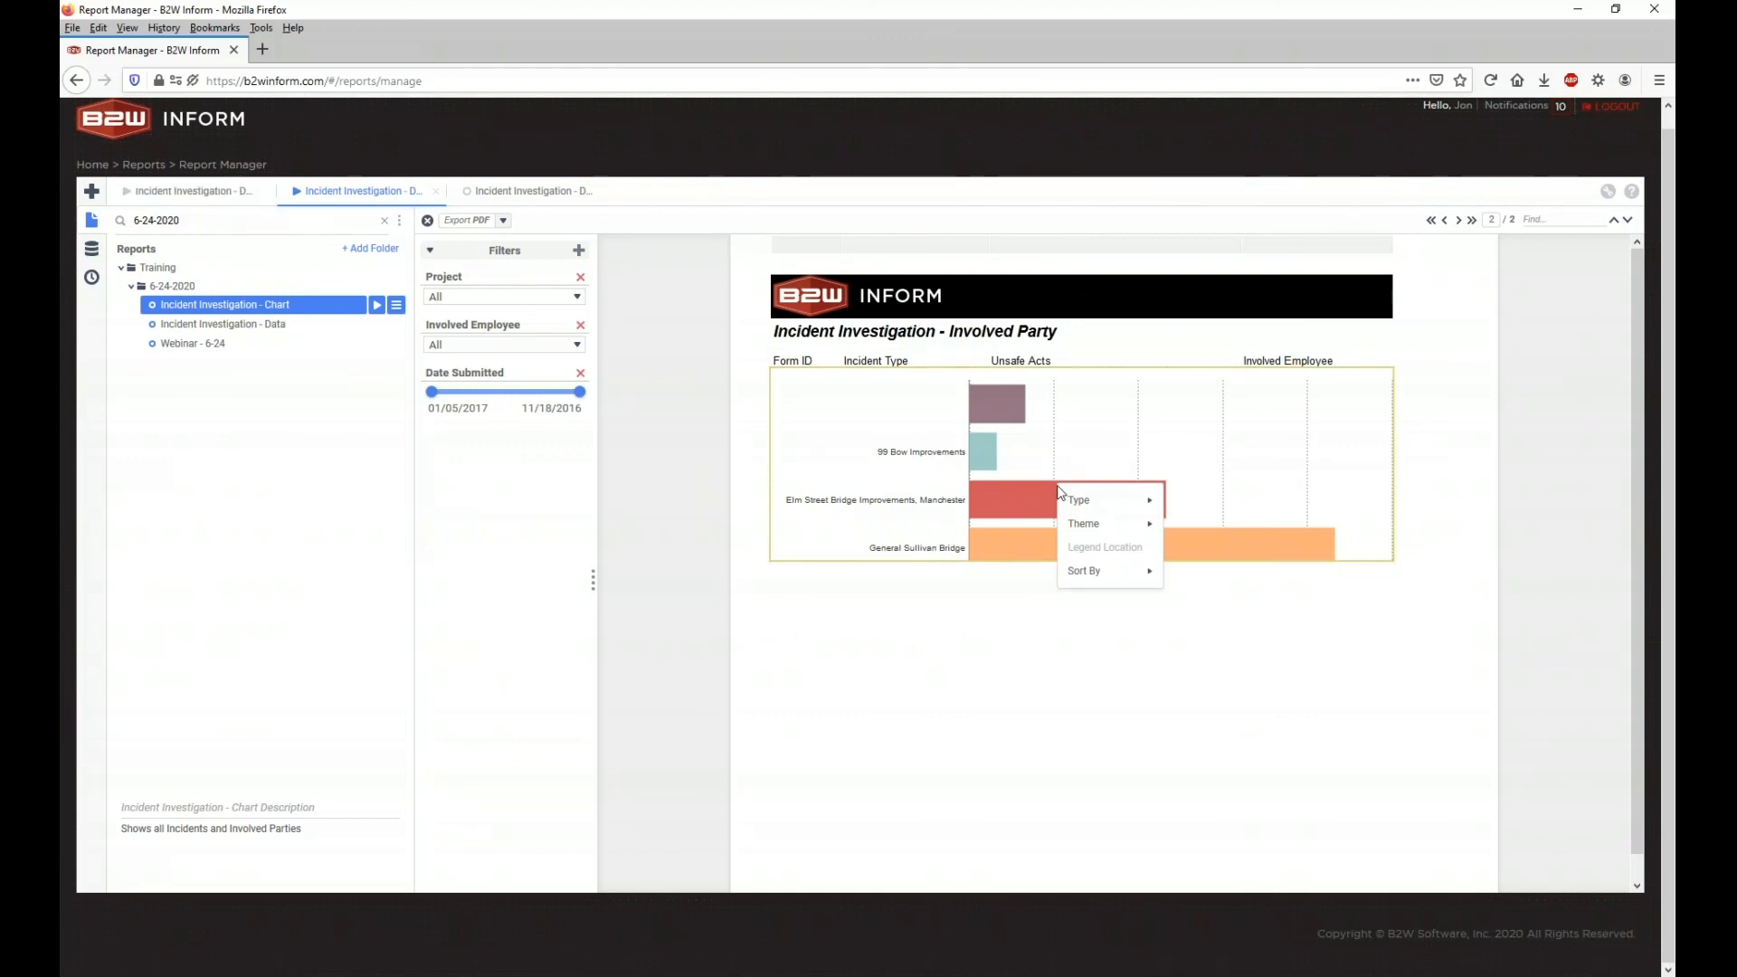
click(1082, 499)
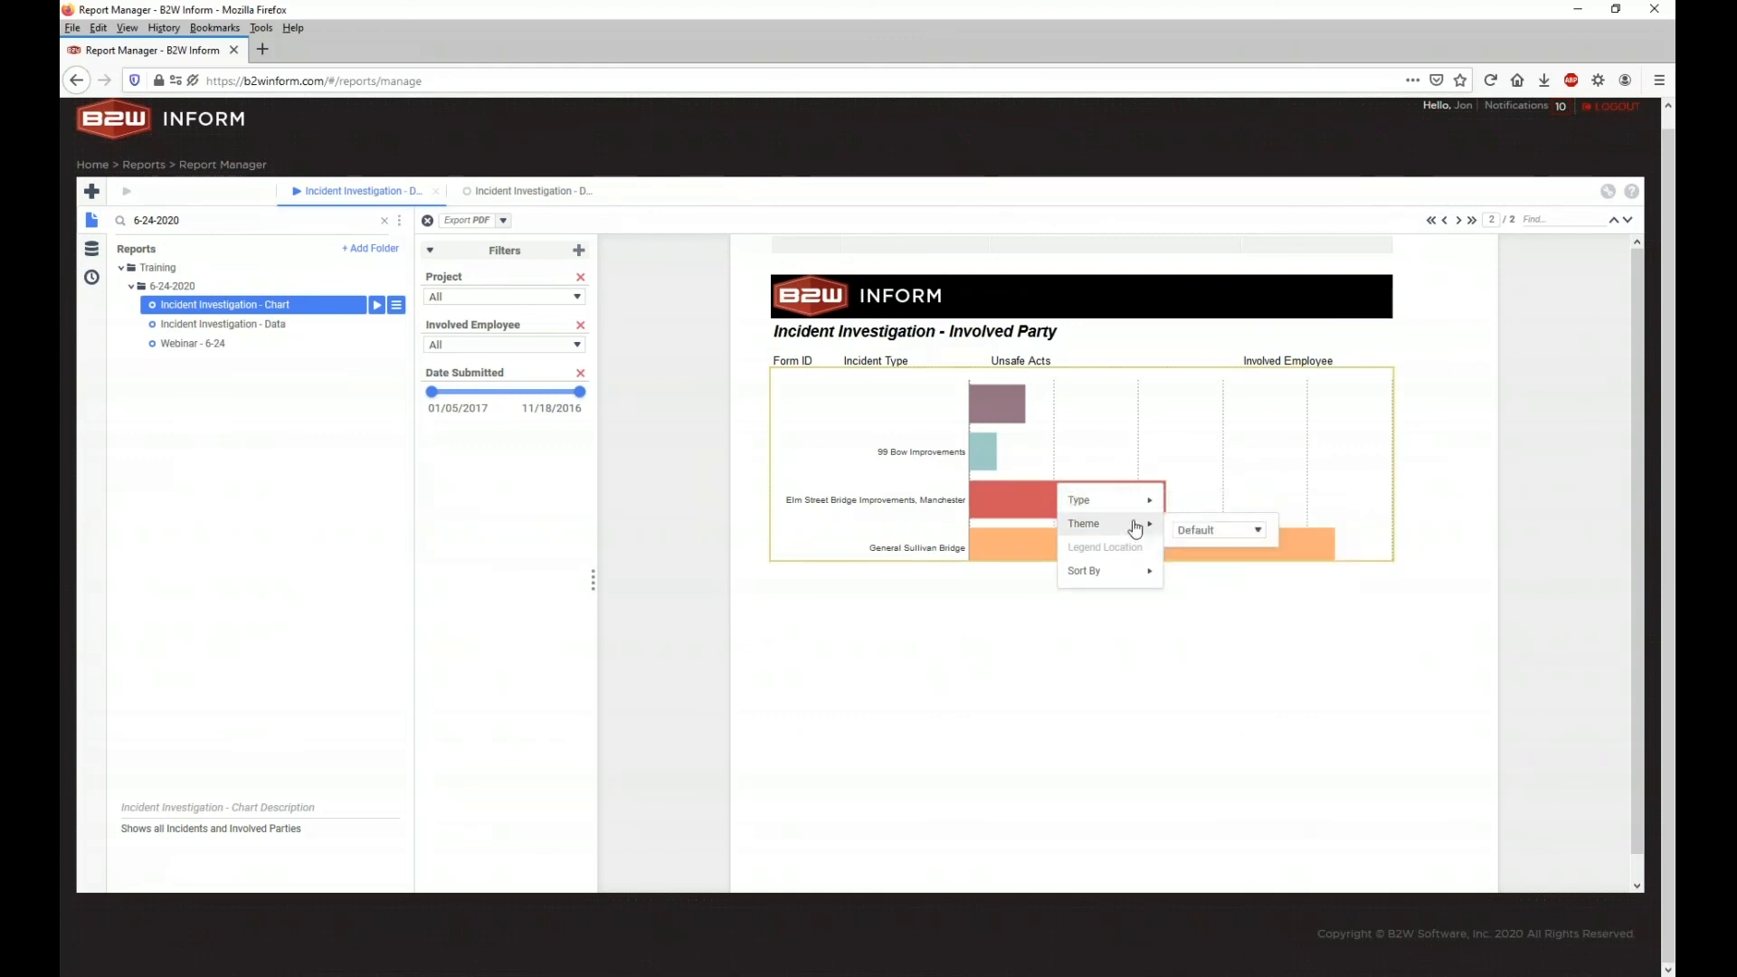
click(1190, 517)
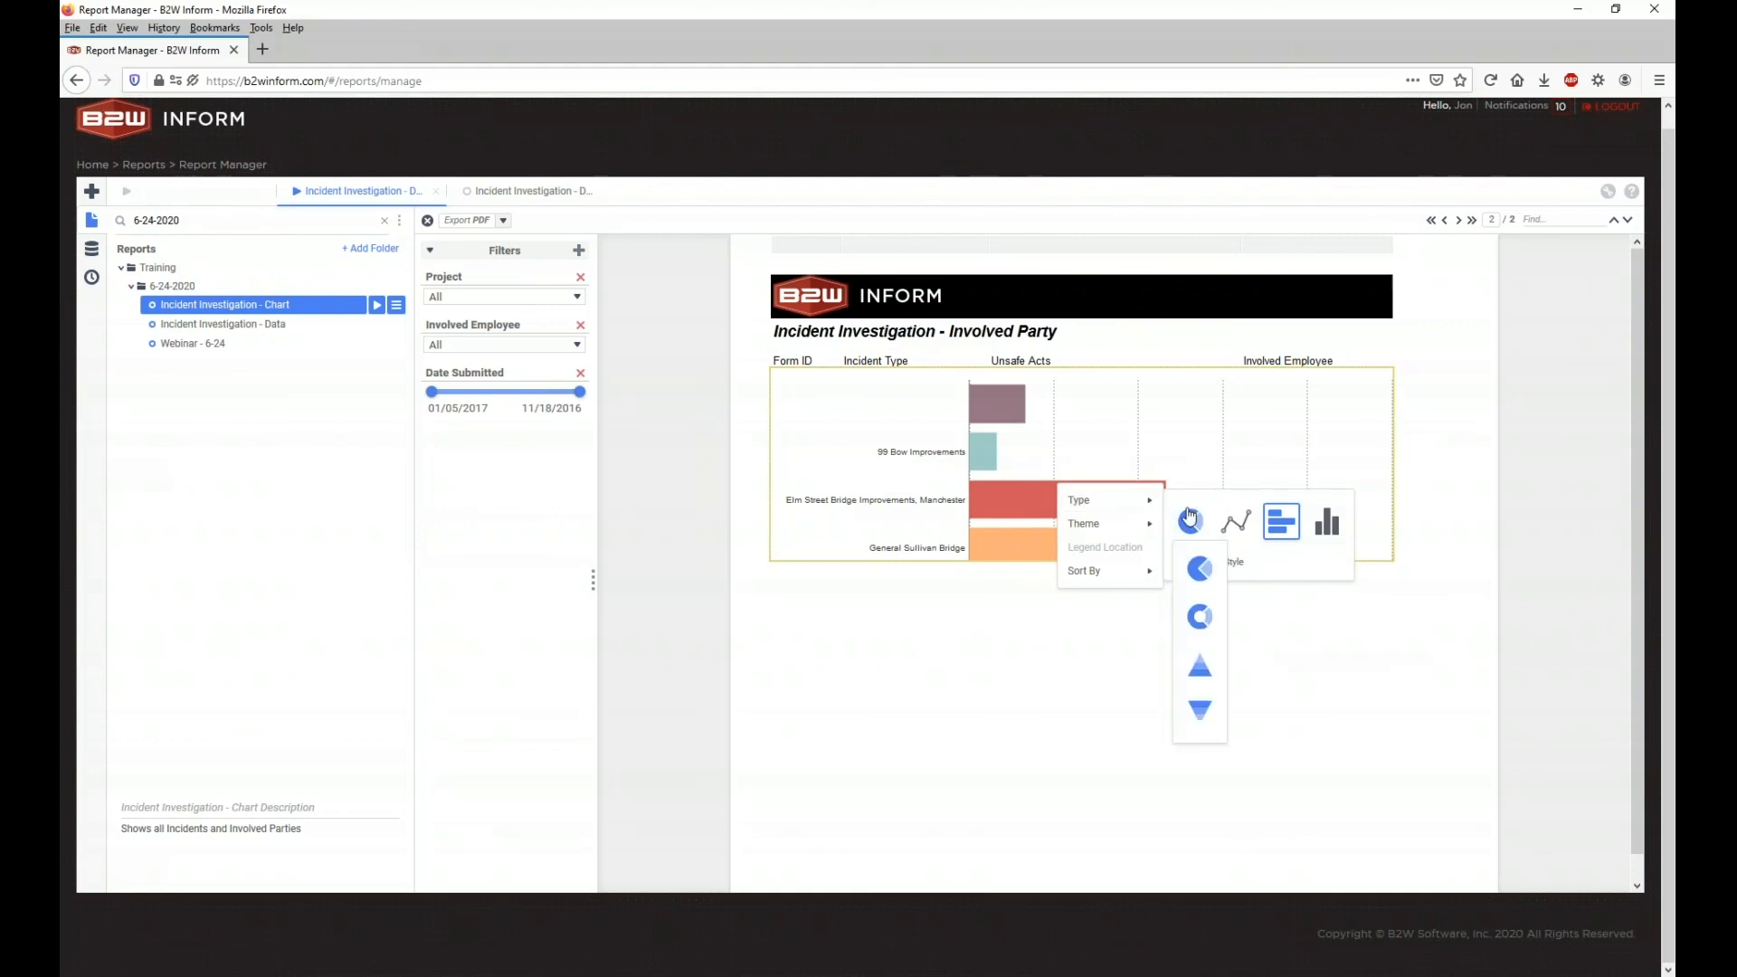
click(1209, 565)
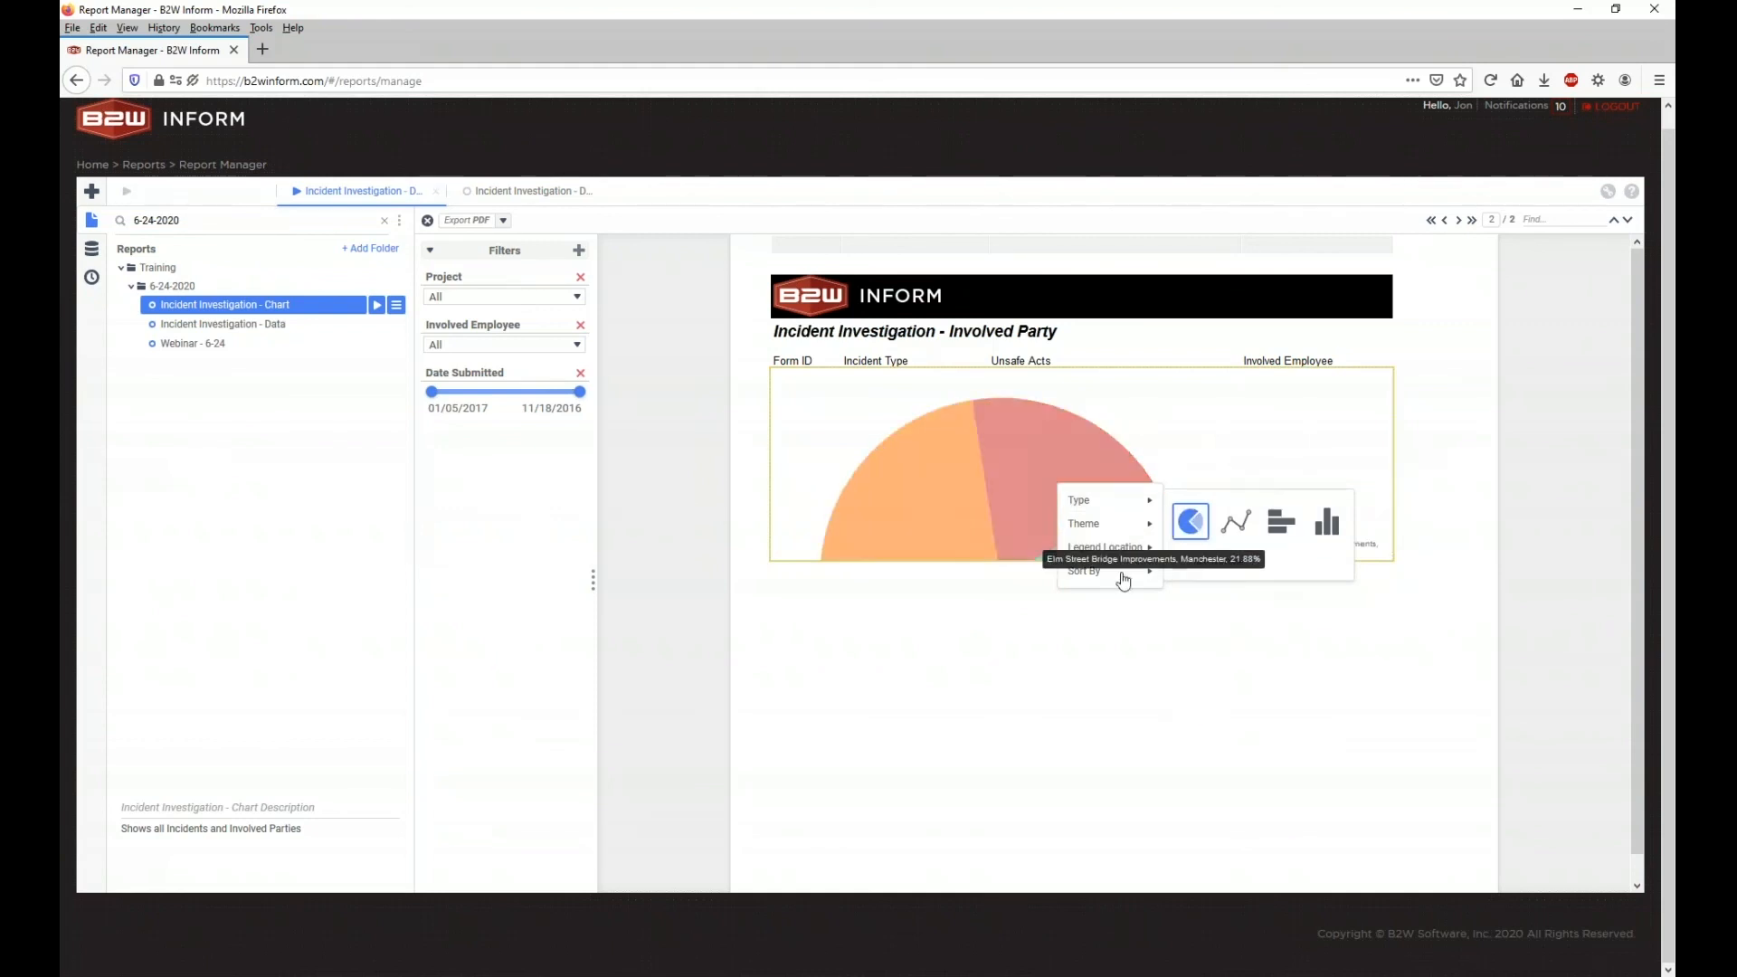
mouse_move(1122, 572)
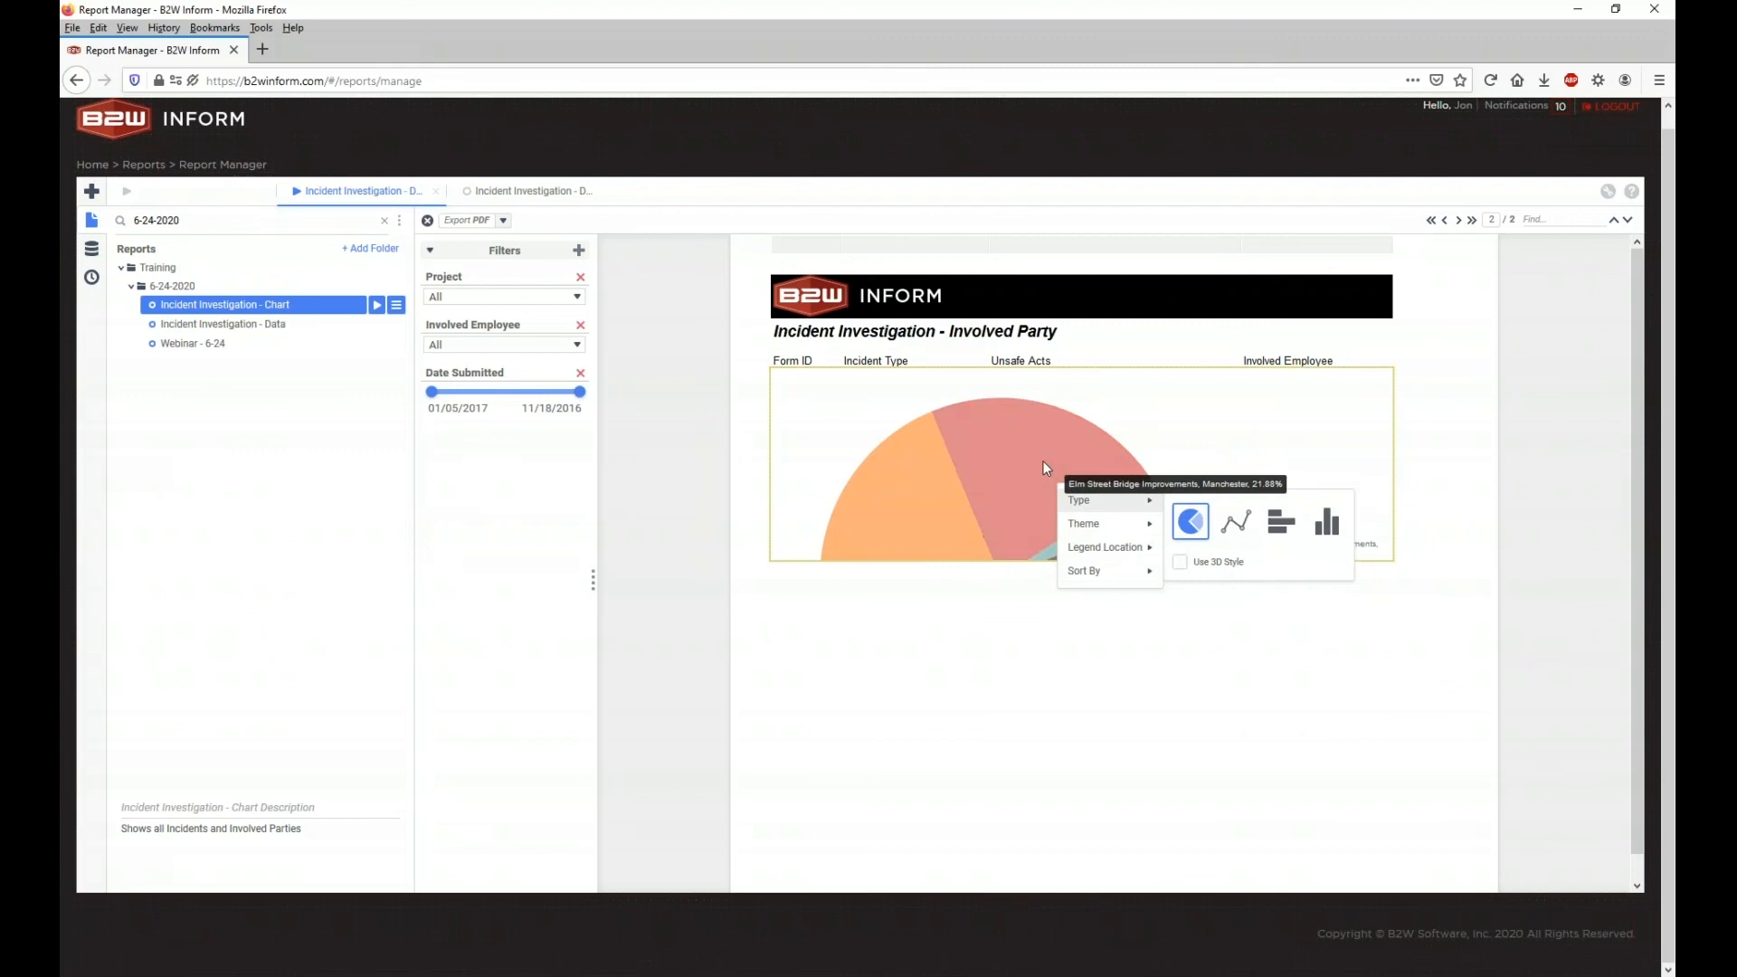
click(984, 629)
click(521, 191)
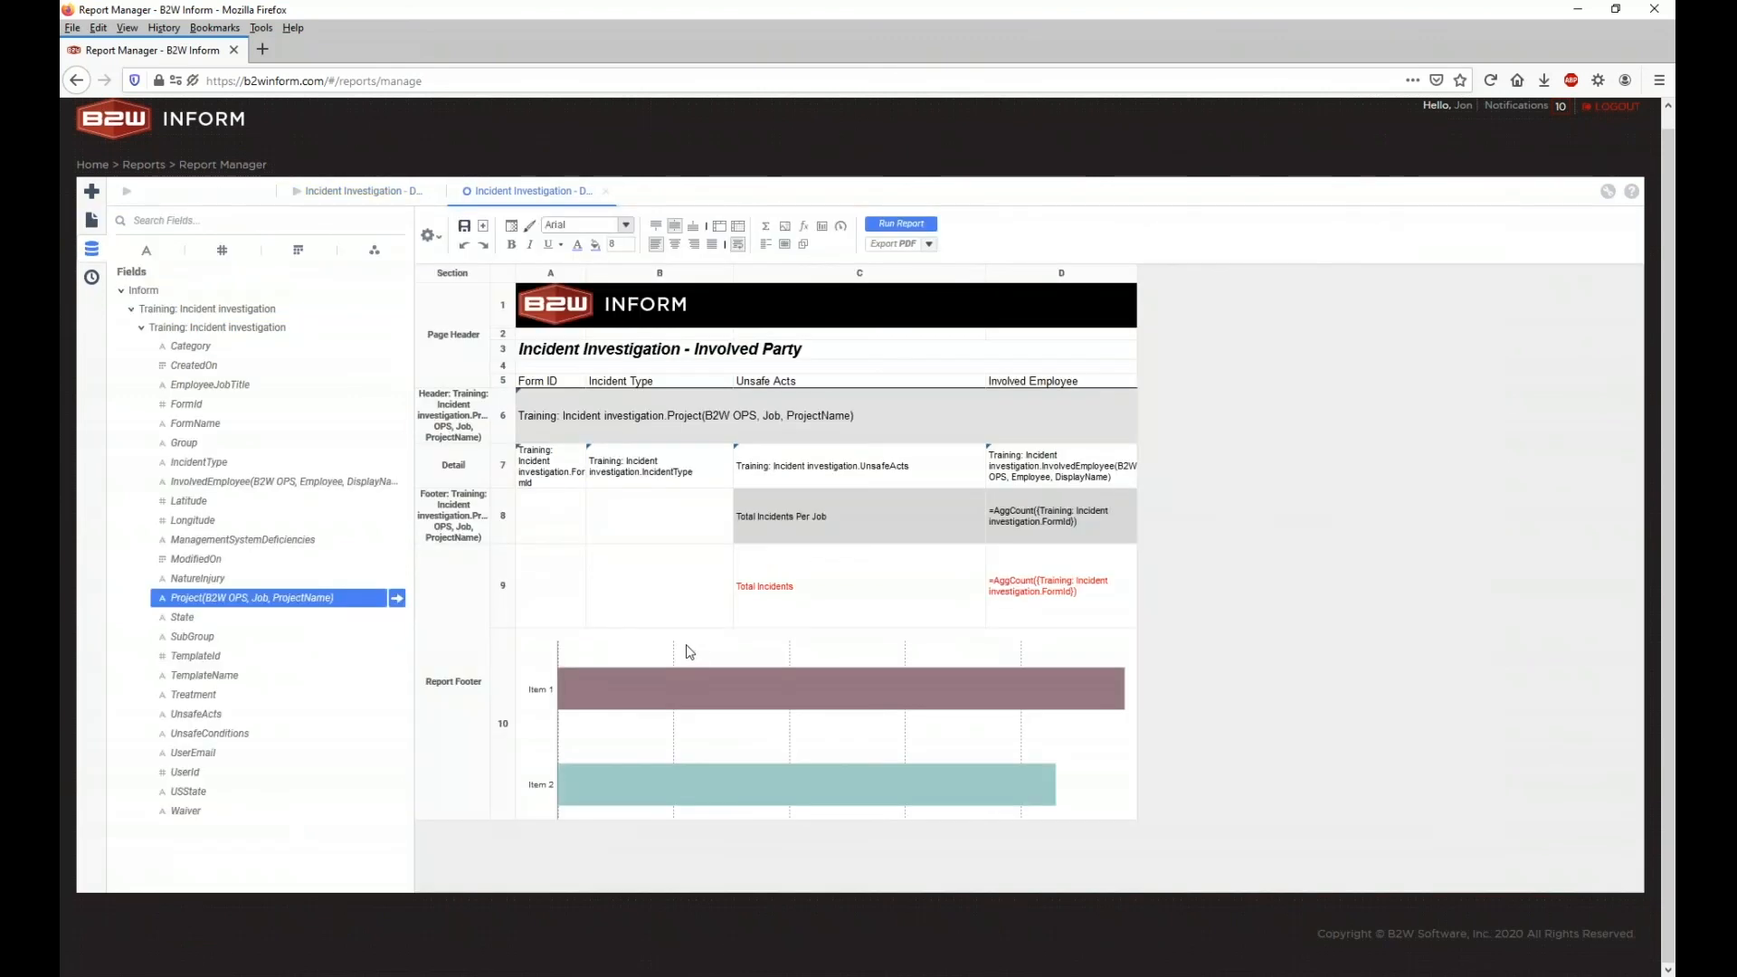
Step: Set row 10's height to 600 and rerun the report
right_click(507, 784)
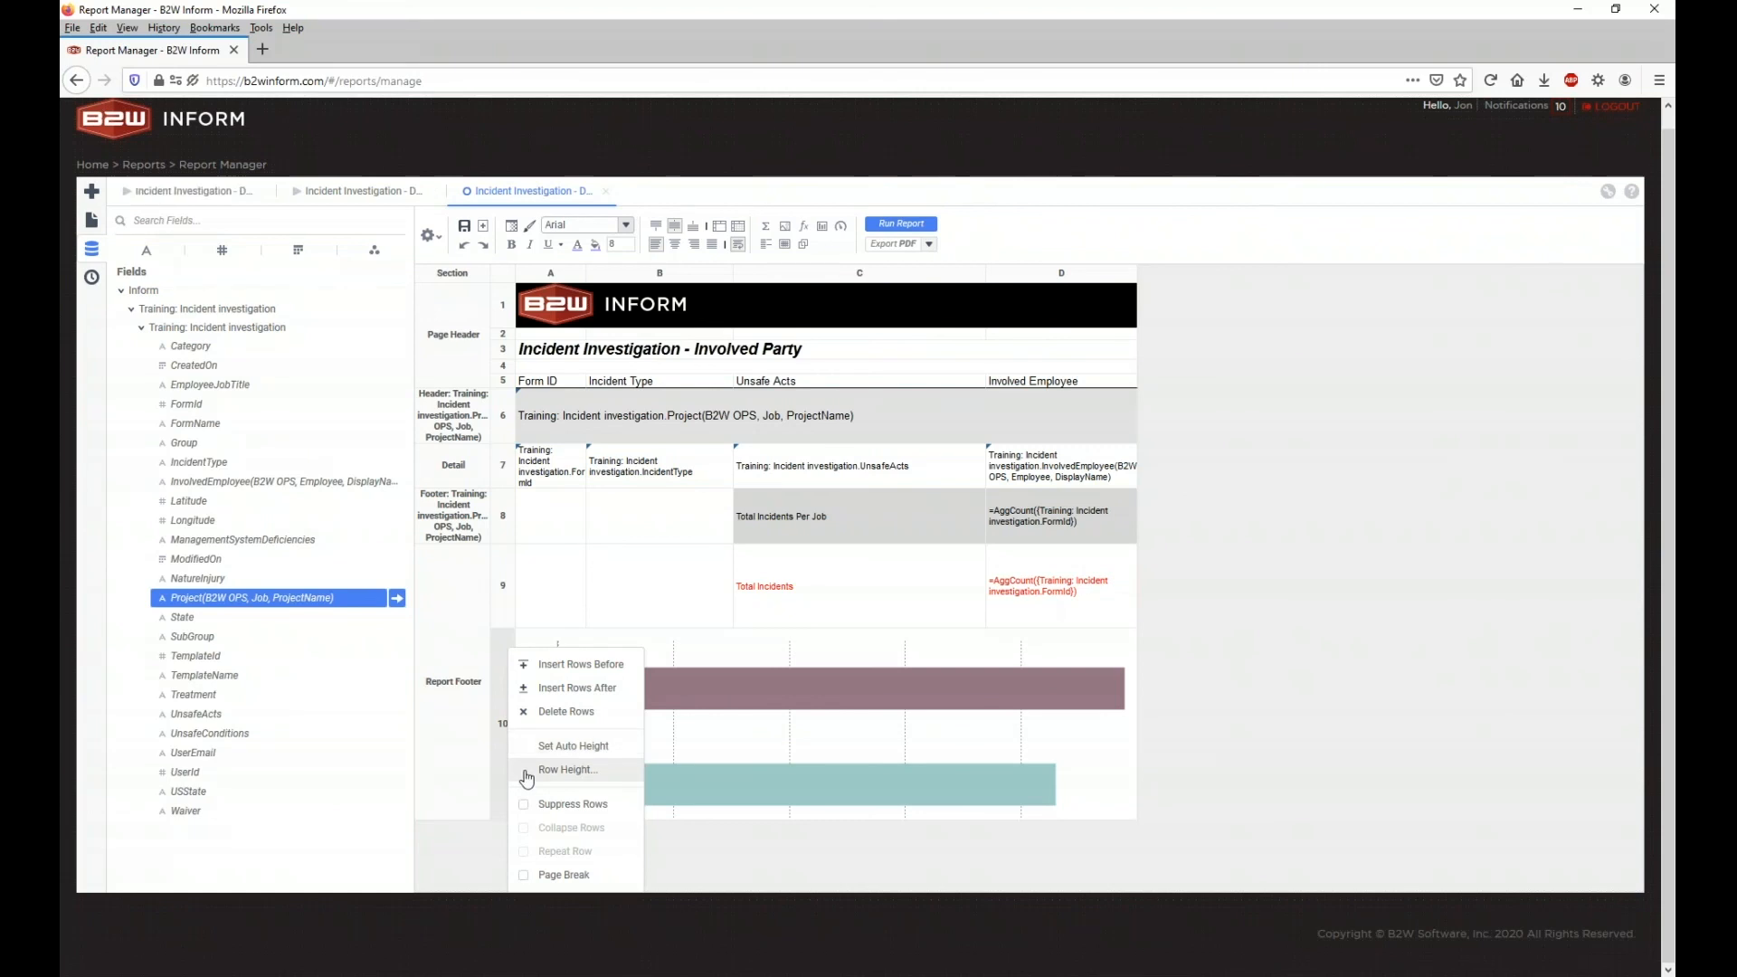
click(524, 773)
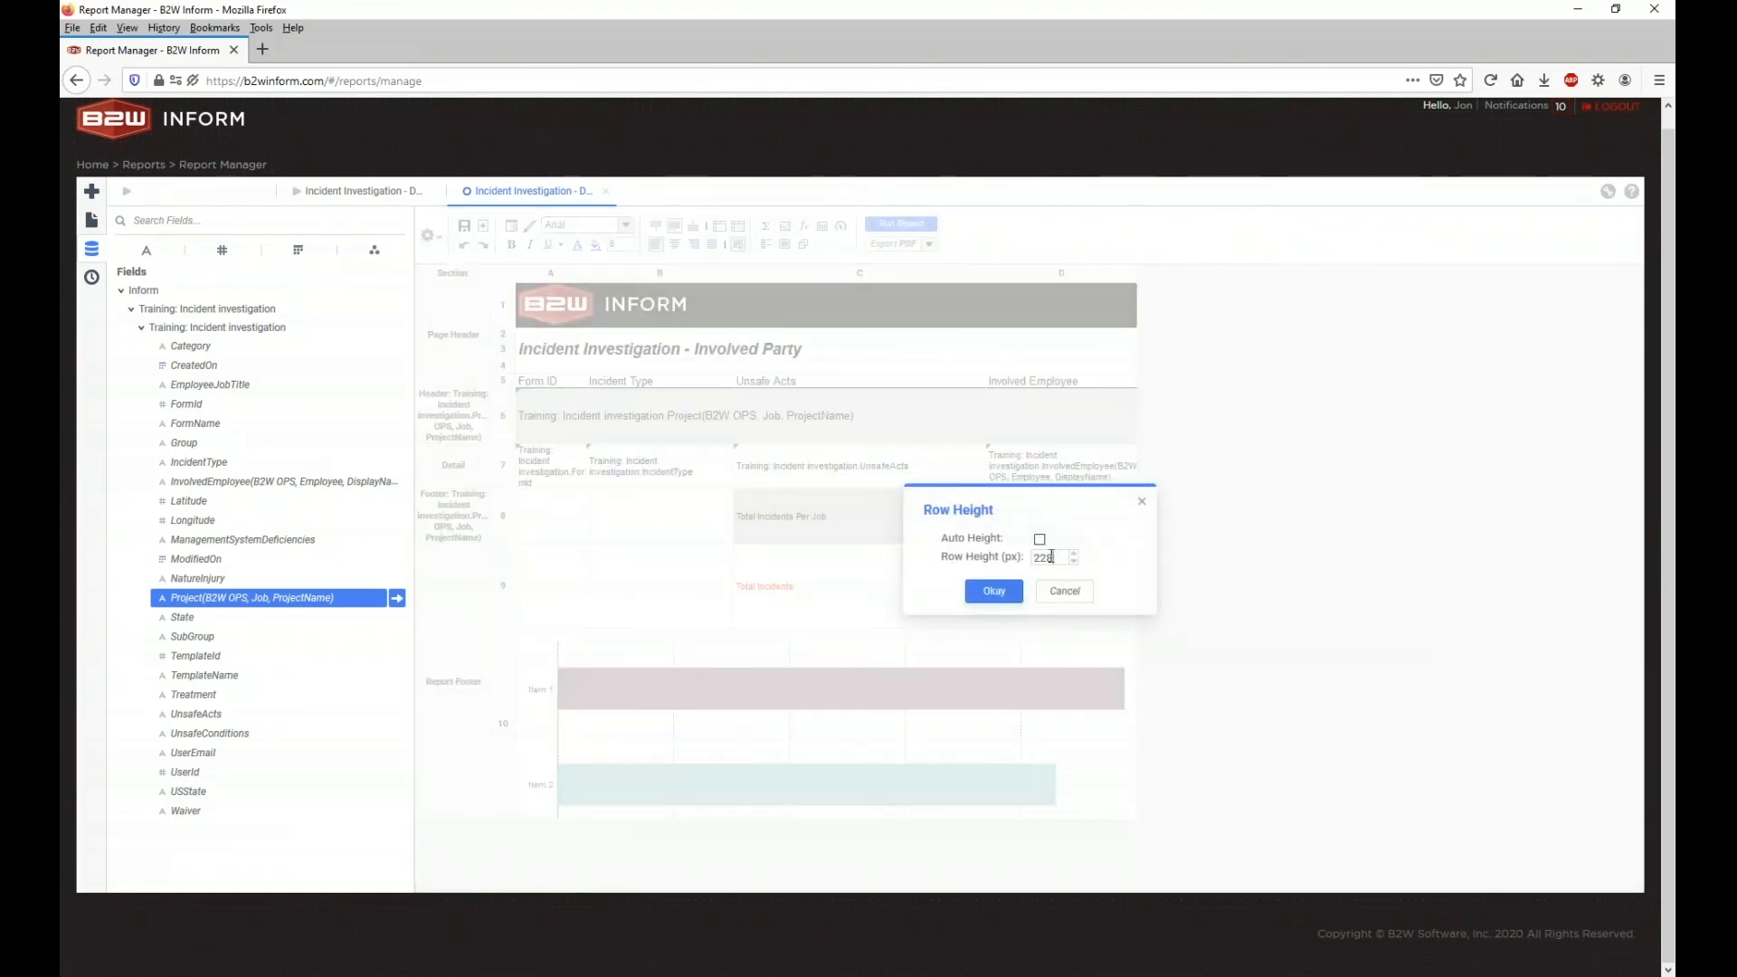
double_click(1045, 557)
text(600)
click(995, 590)
click(901, 224)
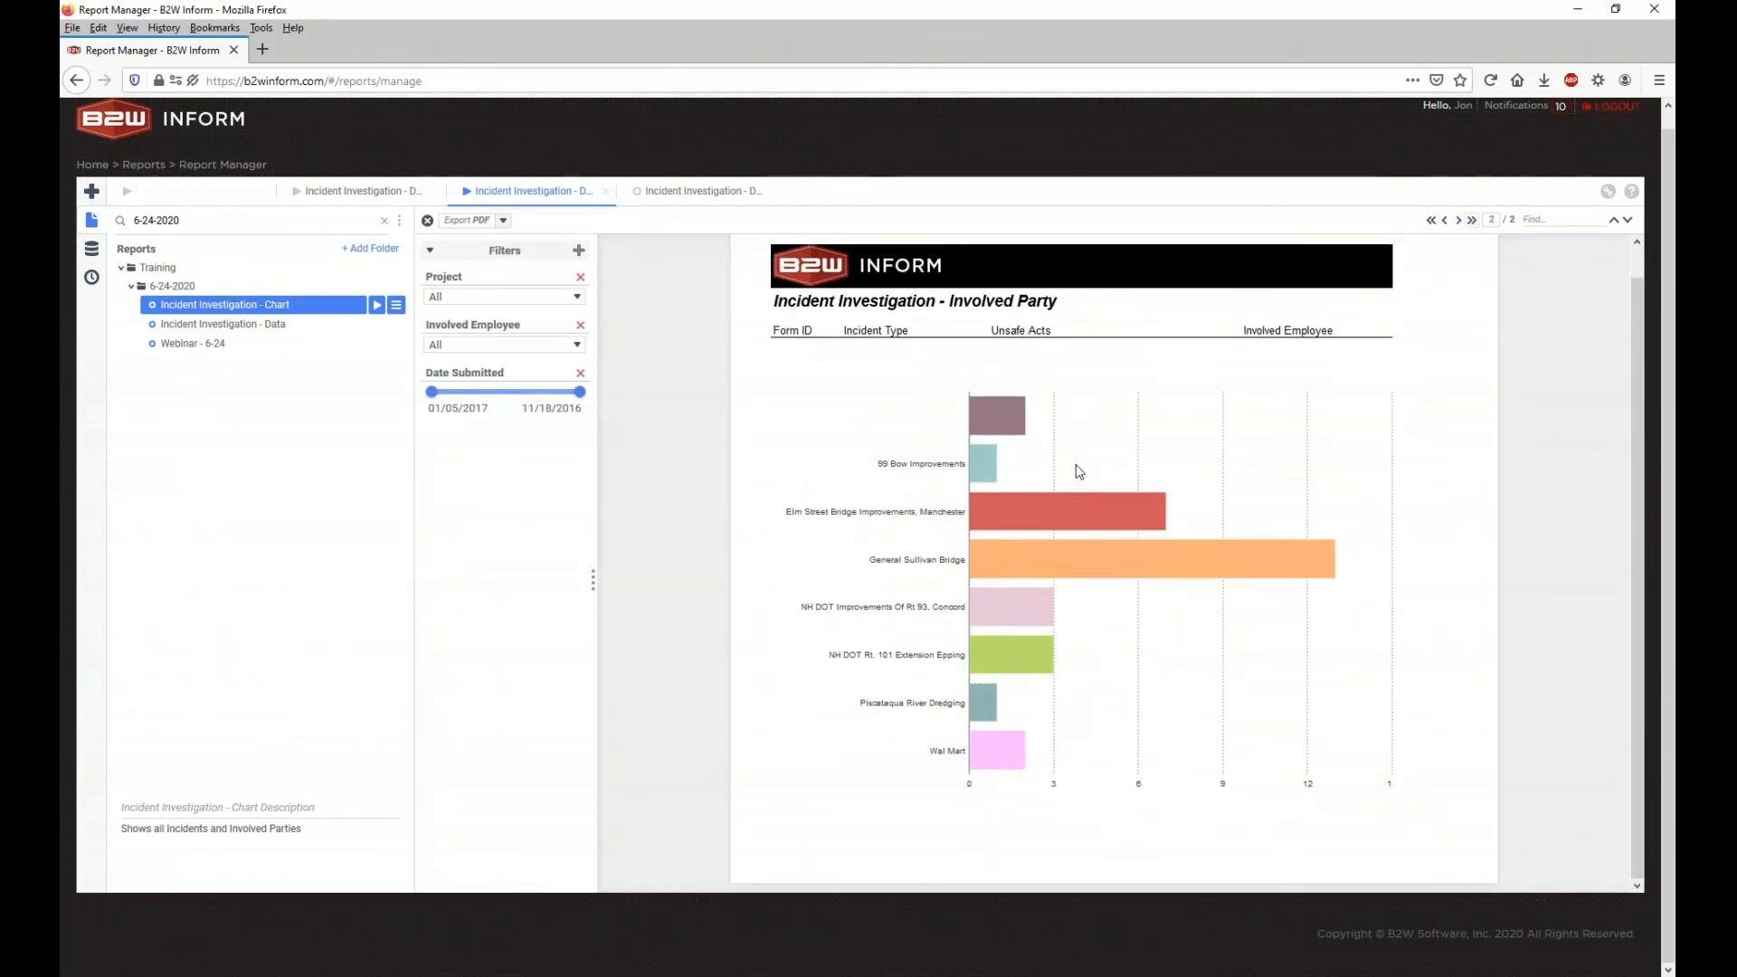
Step: Sort the chart's bars by Data Values in ascending order, then go back to page one
right_click(1080, 471)
mouse_move(1103, 516)
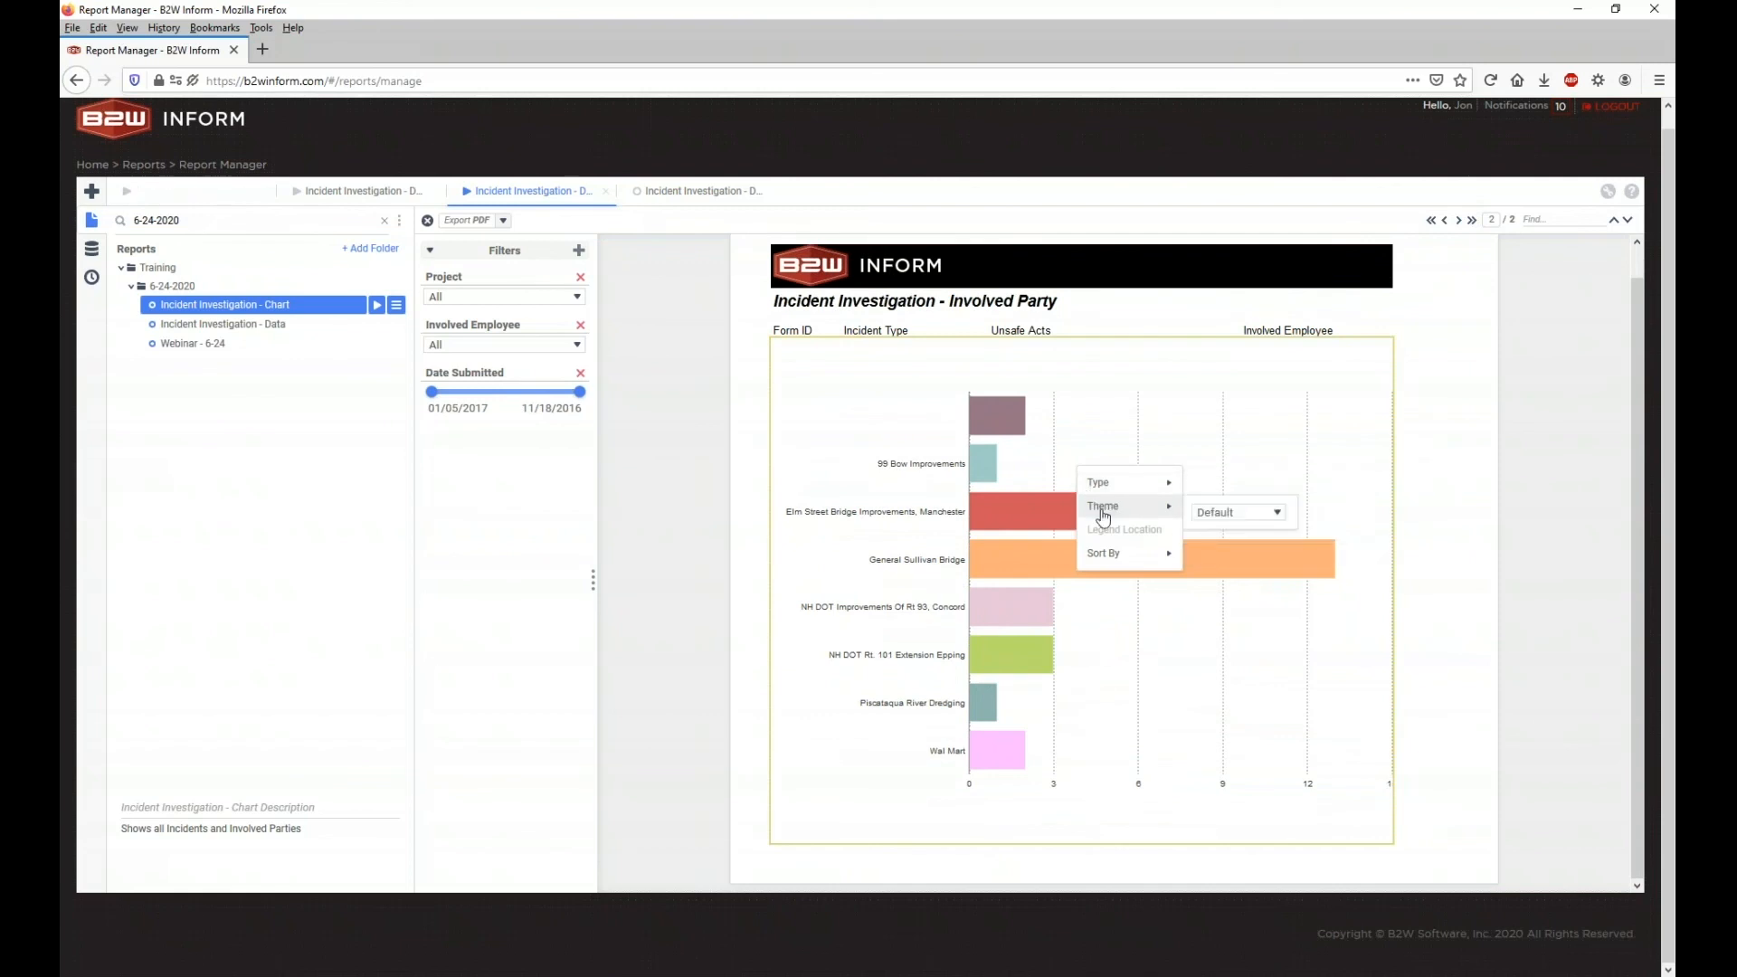
mouse_move(1110, 558)
click(1270, 561)
click(1256, 597)
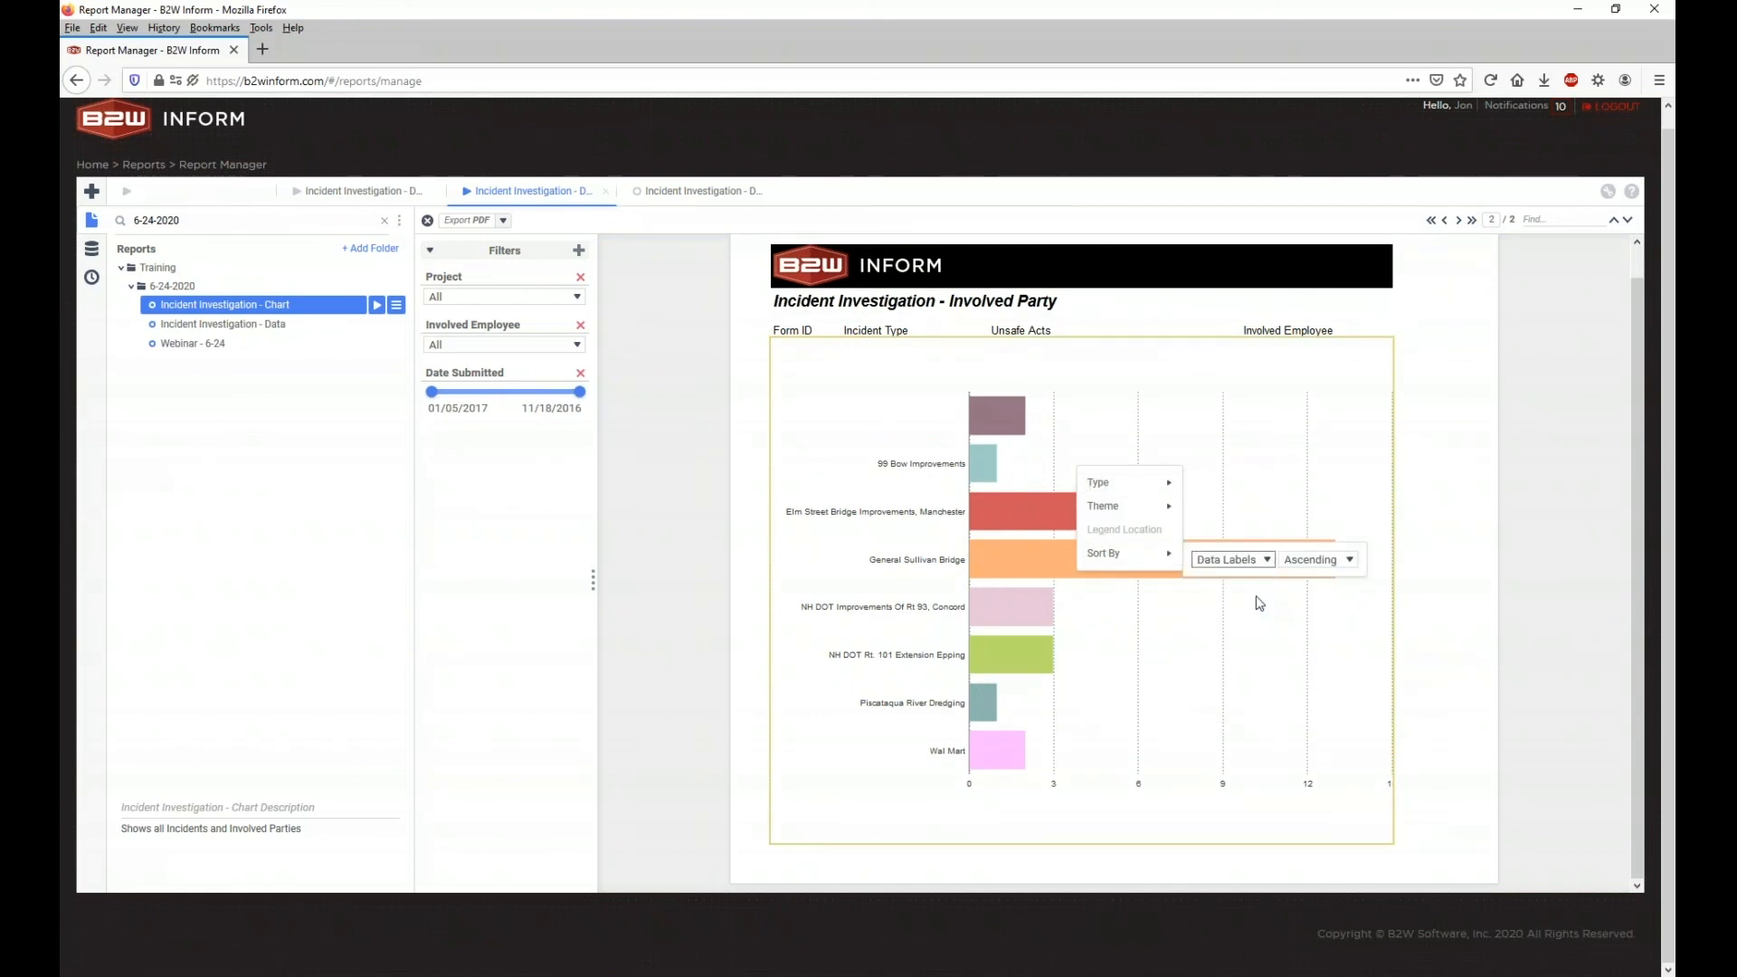
click(1256, 561)
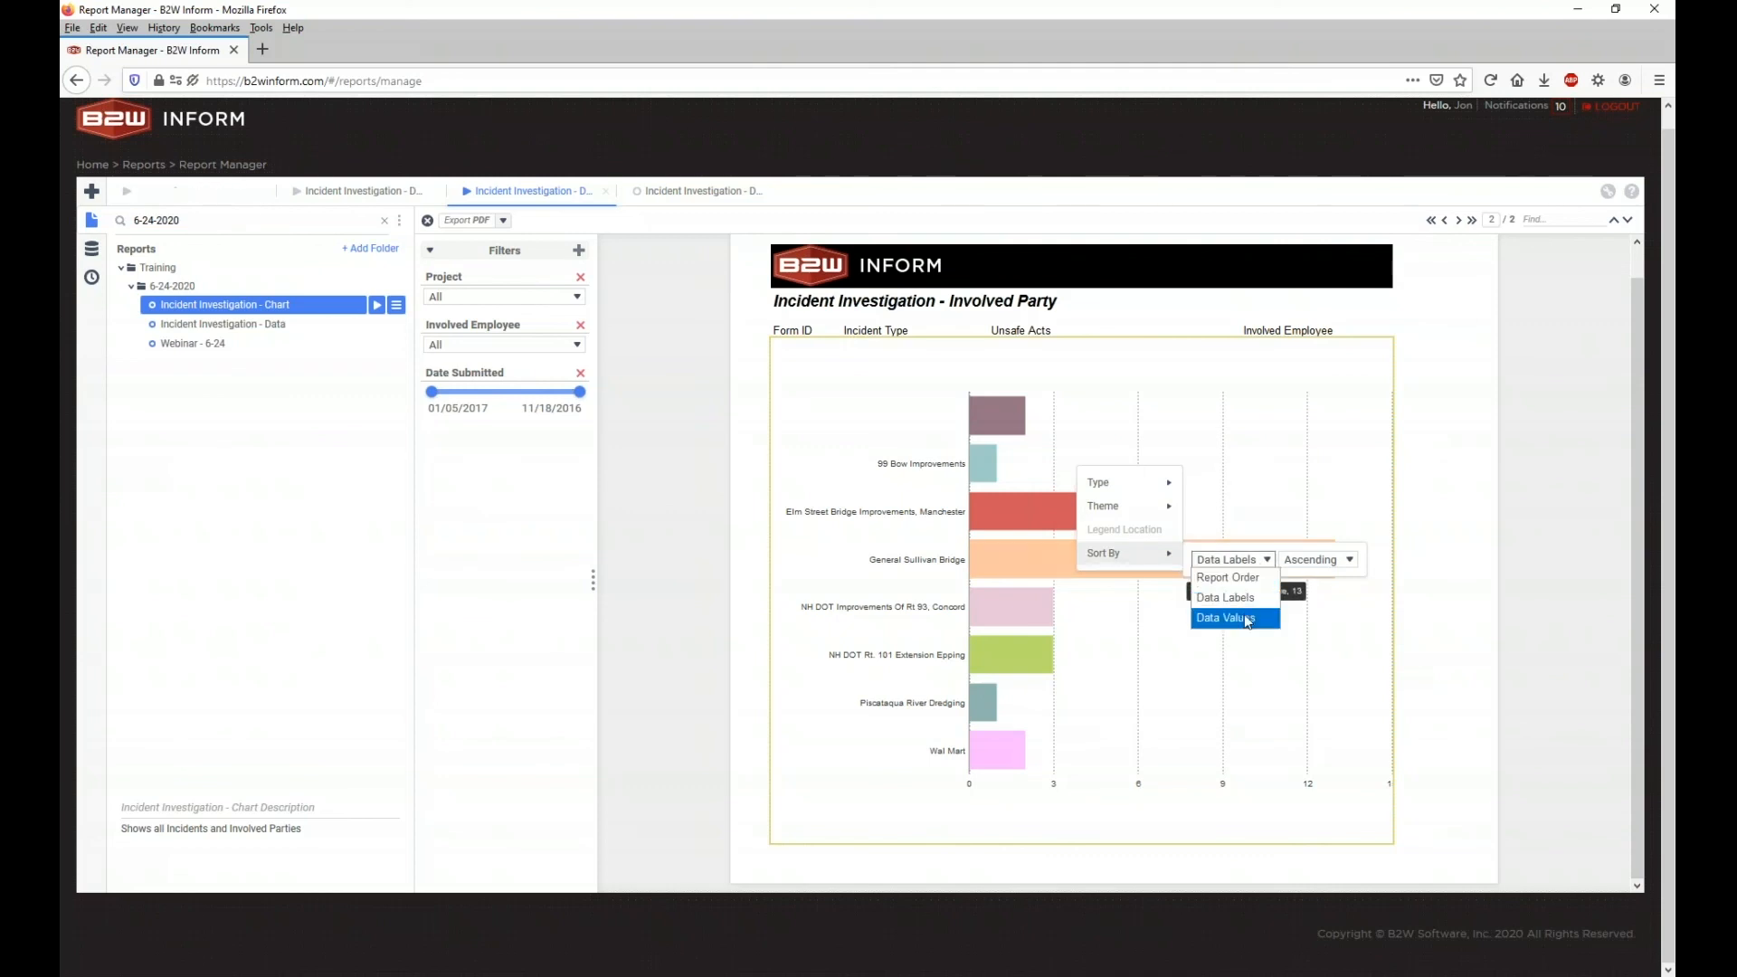
click(1245, 614)
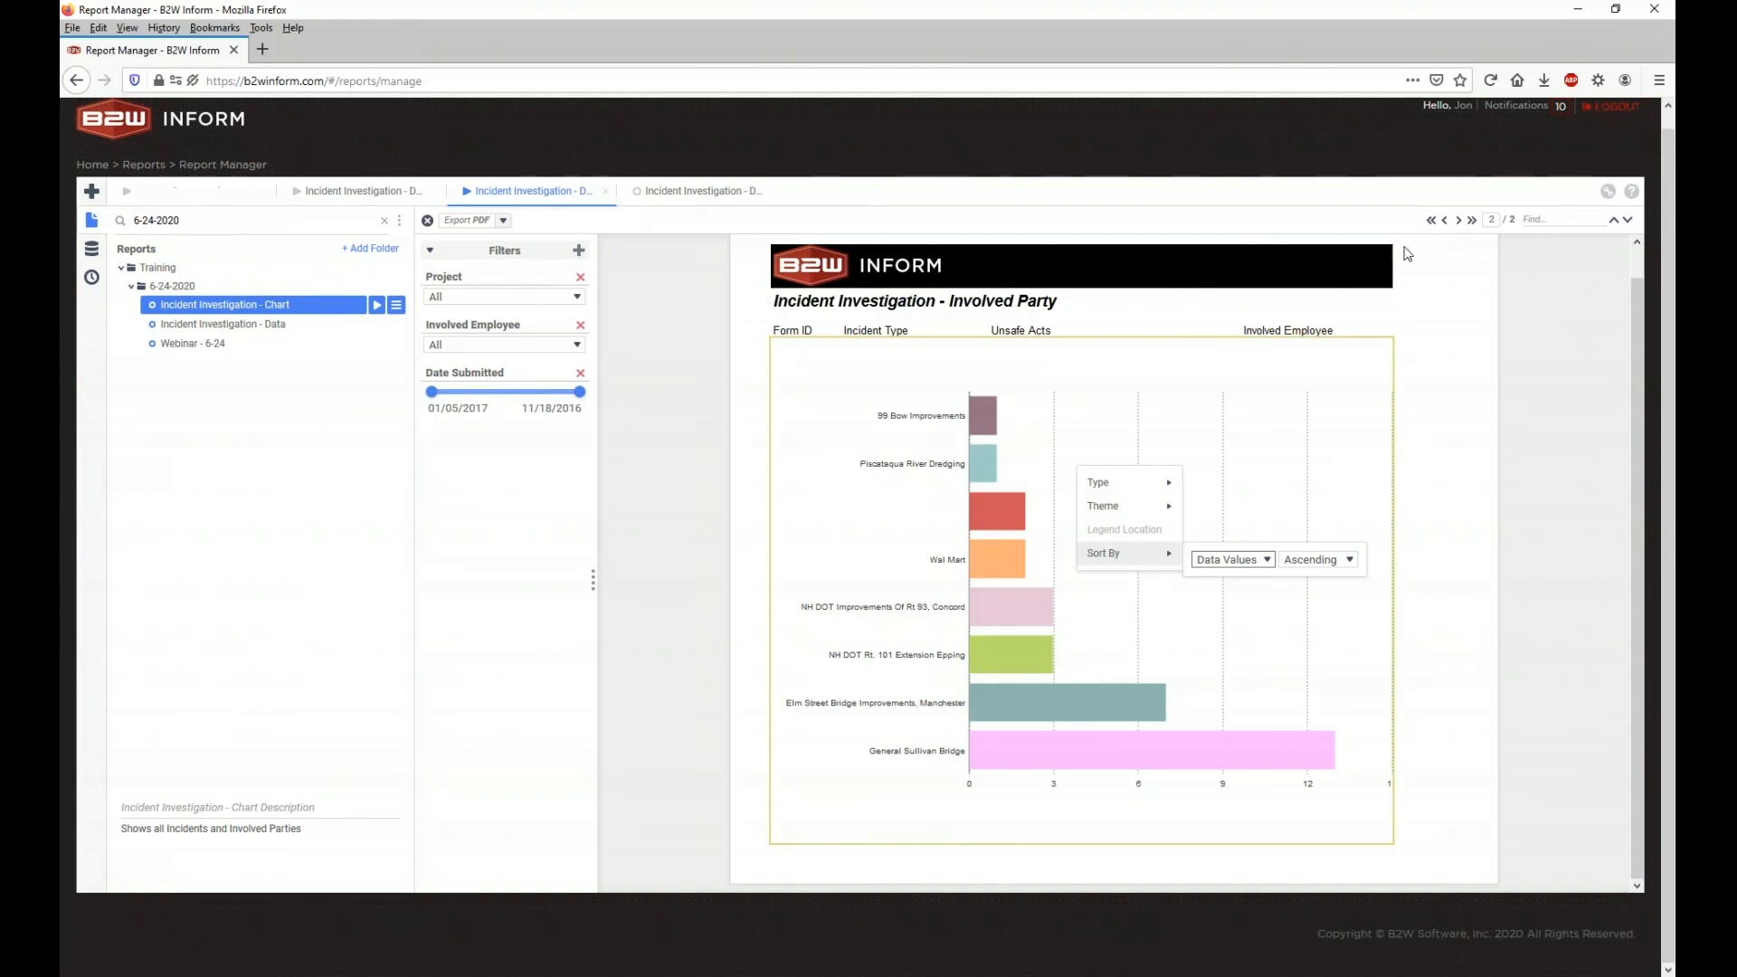
click(1444, 222)
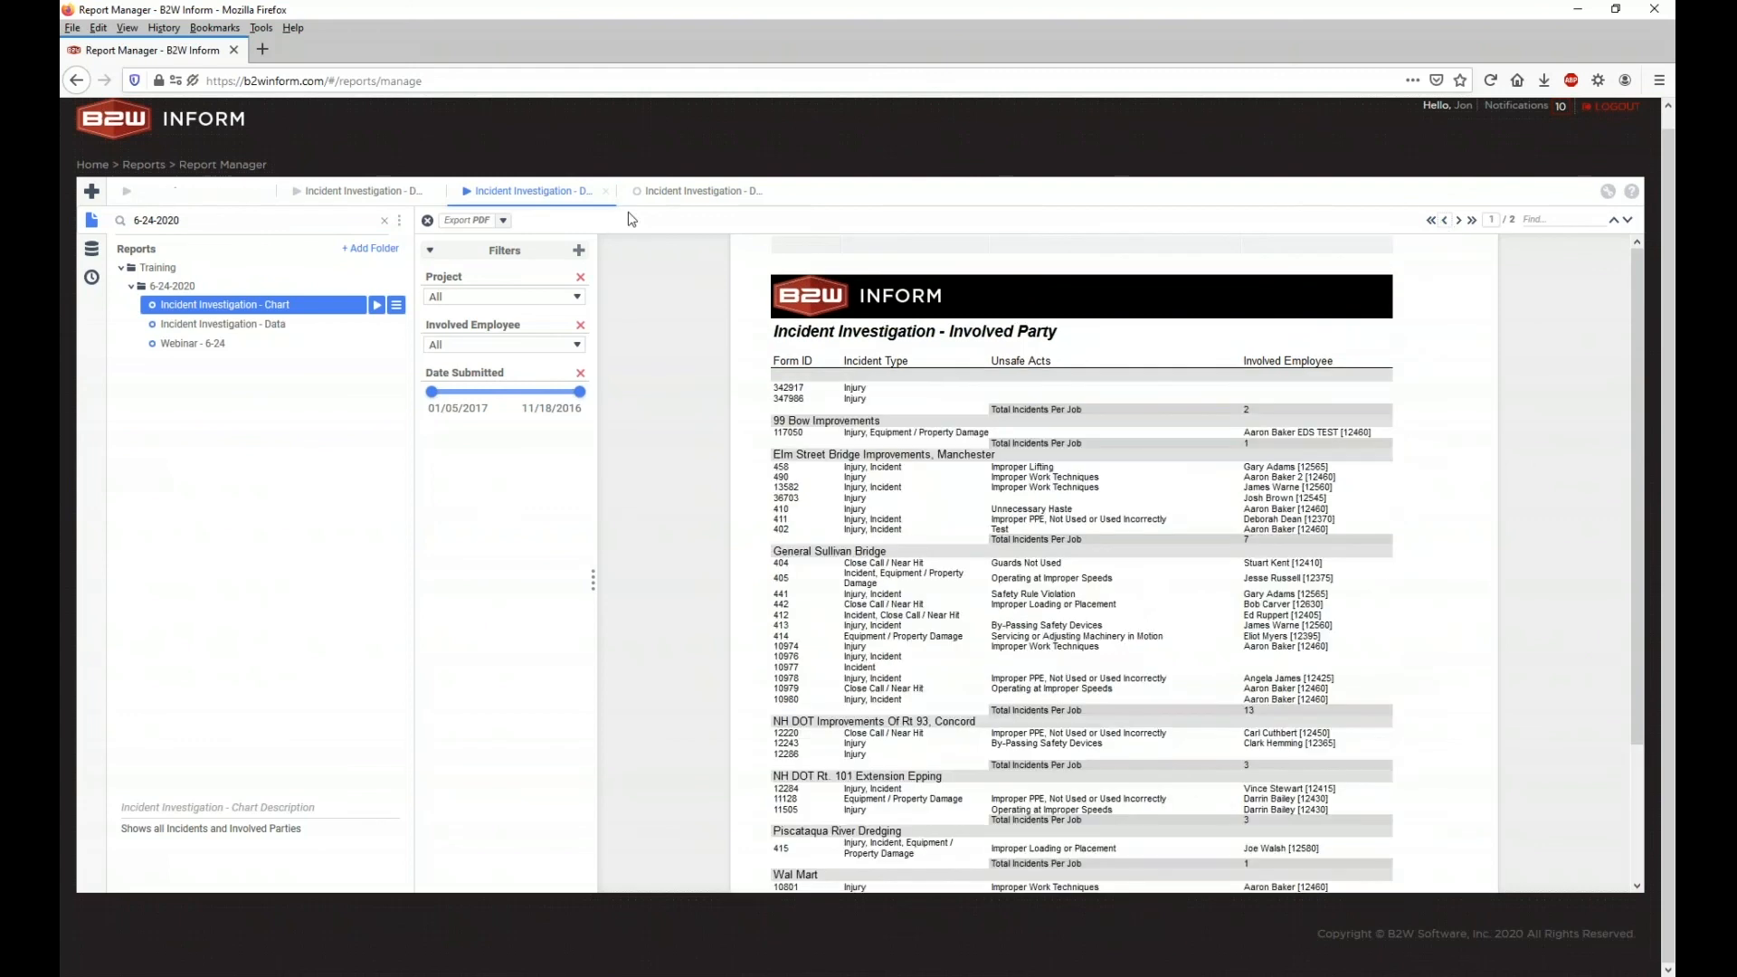